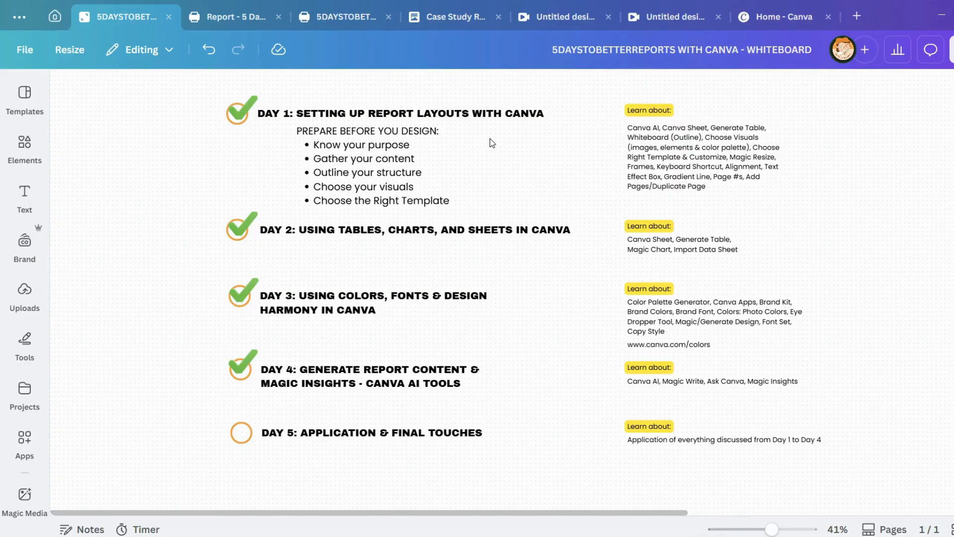
Look through the course outline whiteboard, the existing case study document and the designed report pages in the workspace.
scroll(521, 215, "up", 3)
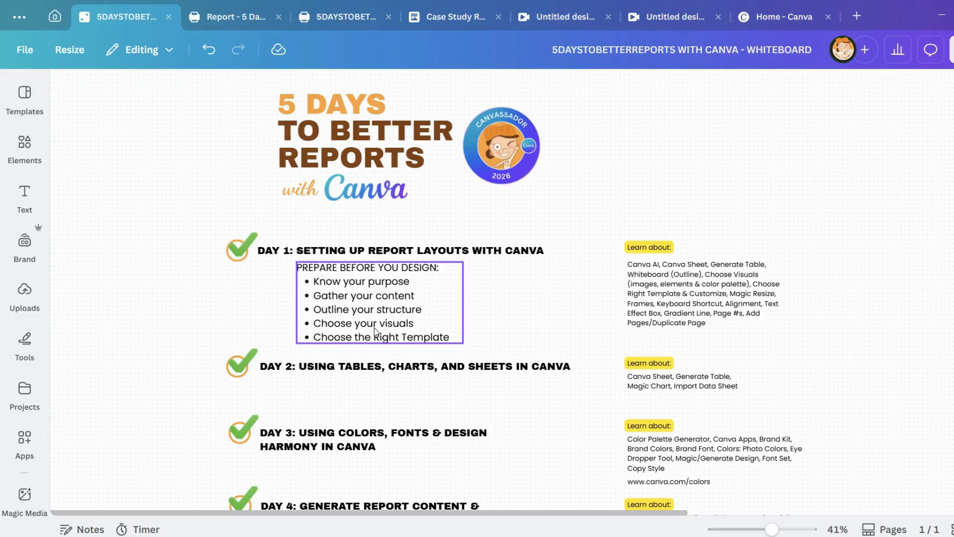
left_click(449, 17)
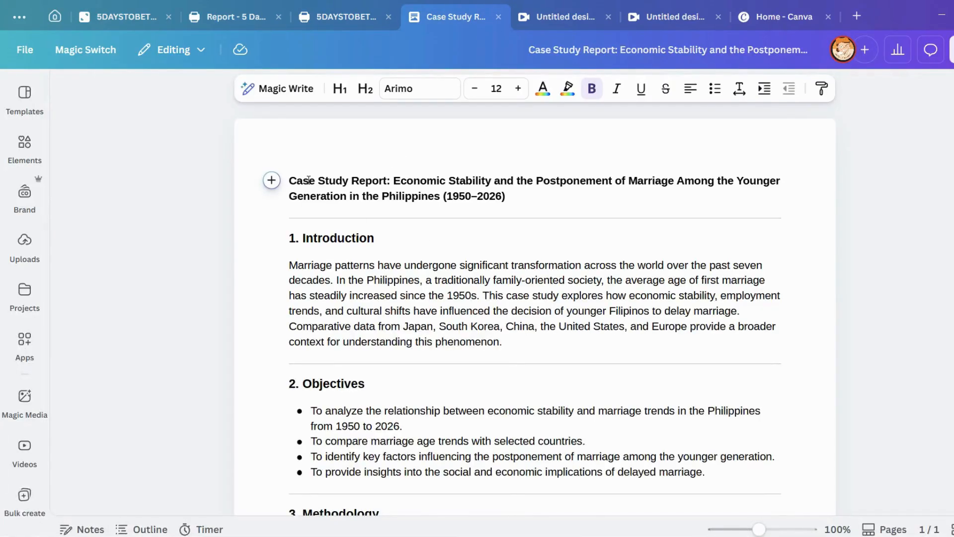
scroll(415, 241, "down", 8)
scroll(457, 296, "up", 8)
left_click(347, 17)
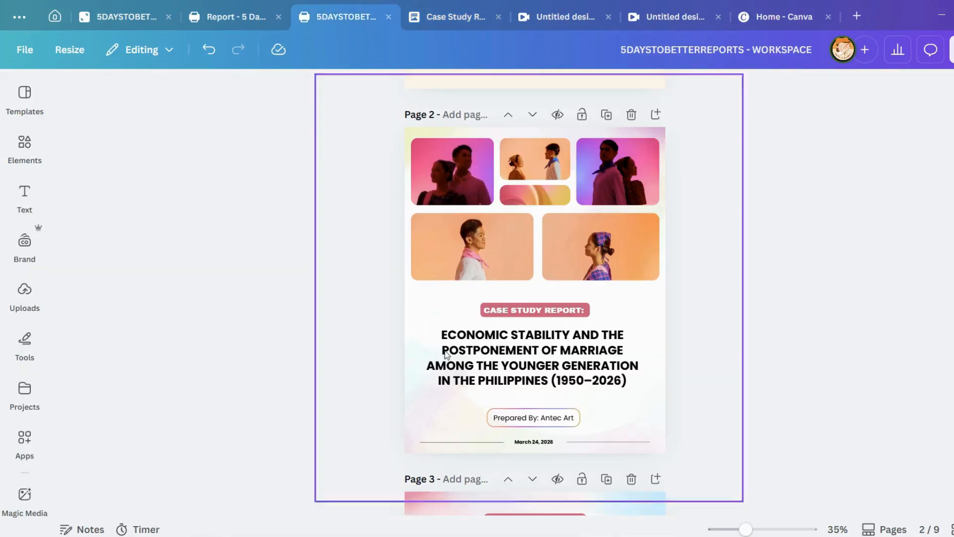
left_click(450, 20)
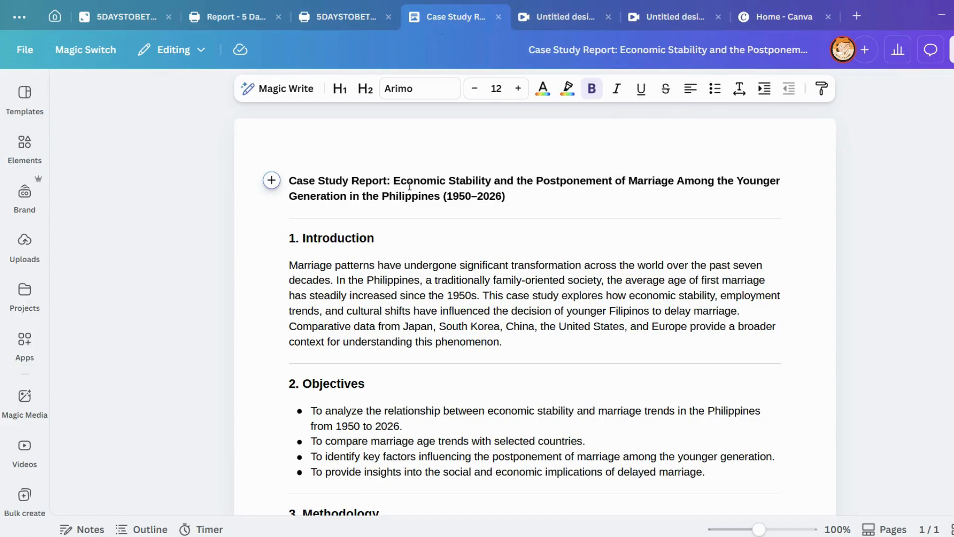
left_click(328, 20)
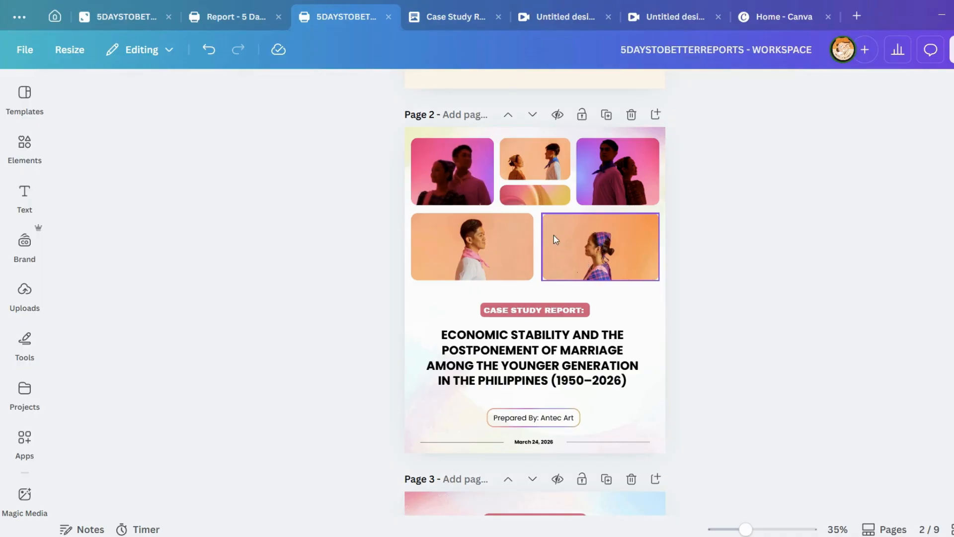
scroll(479, 154, "down", 3)
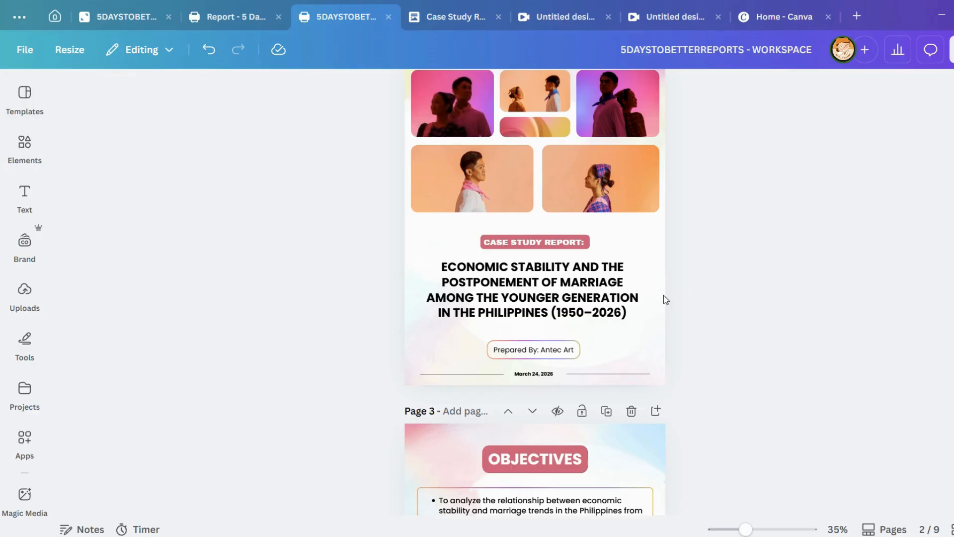
left_click(650, 18)
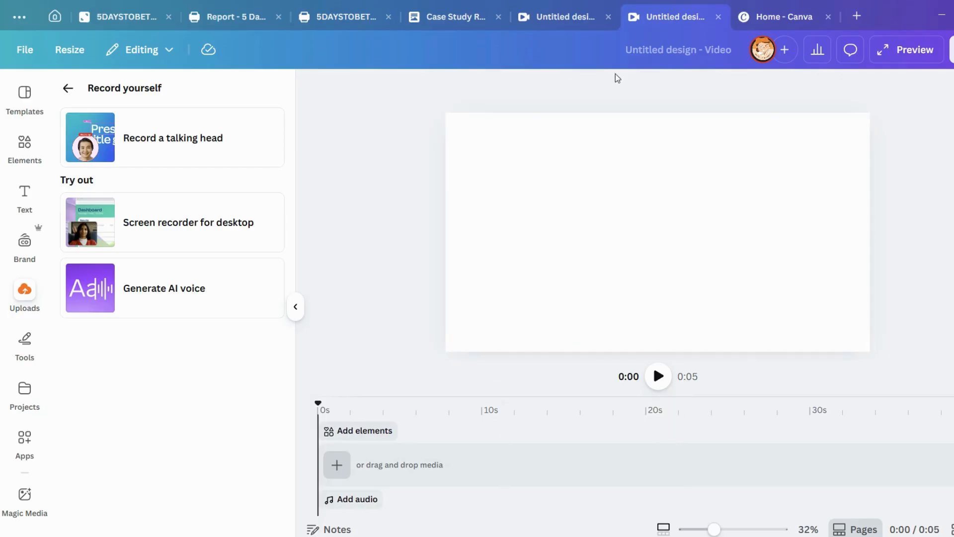
Move the course outline whiteboard into its own window, and open Canva AI from the home page in the original window.
left_click_drag(114, 20, 181, 24)
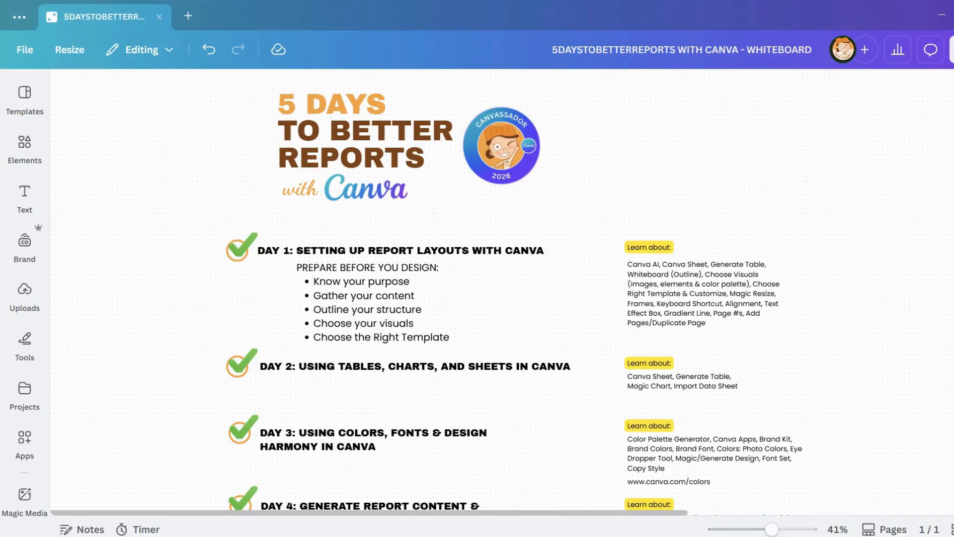
left_click(379, 502)
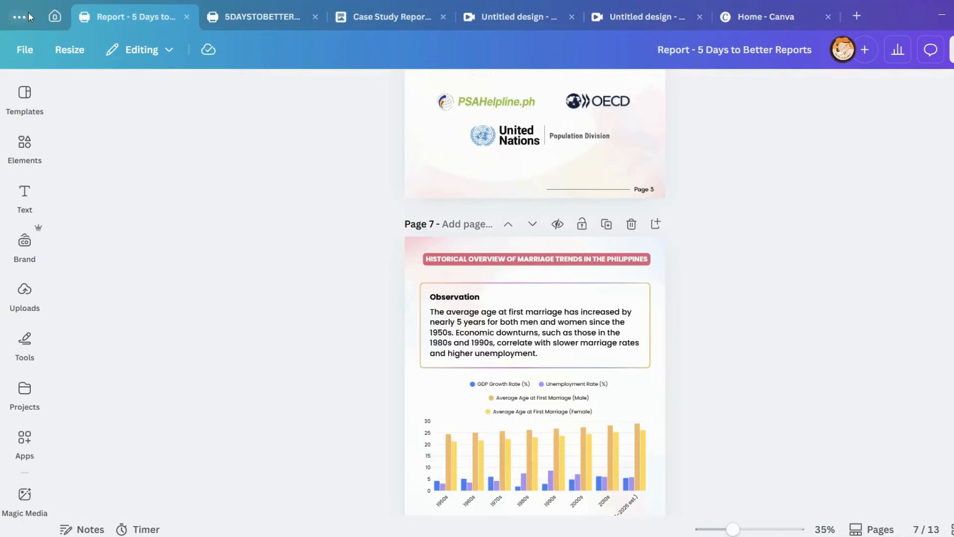
left_click(46, 19)
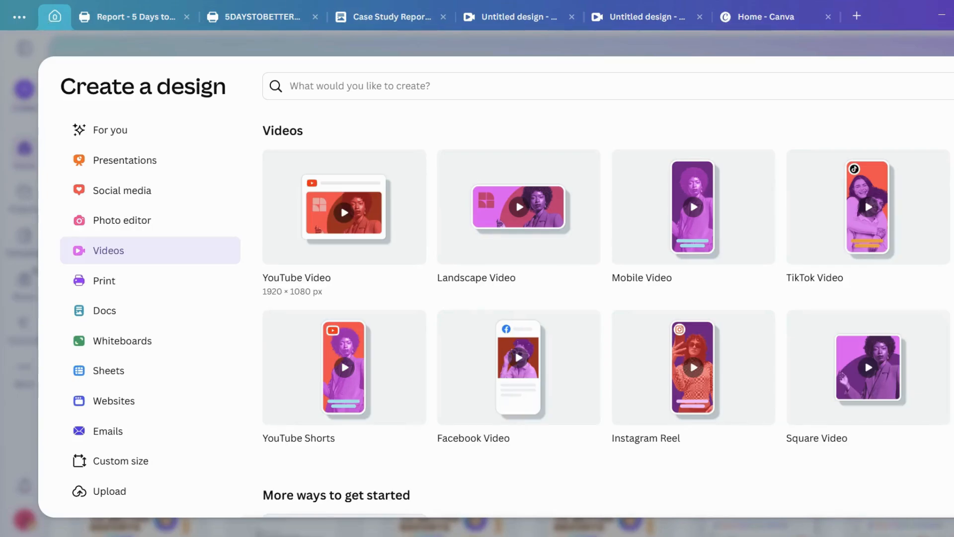
left_click(21, 258)
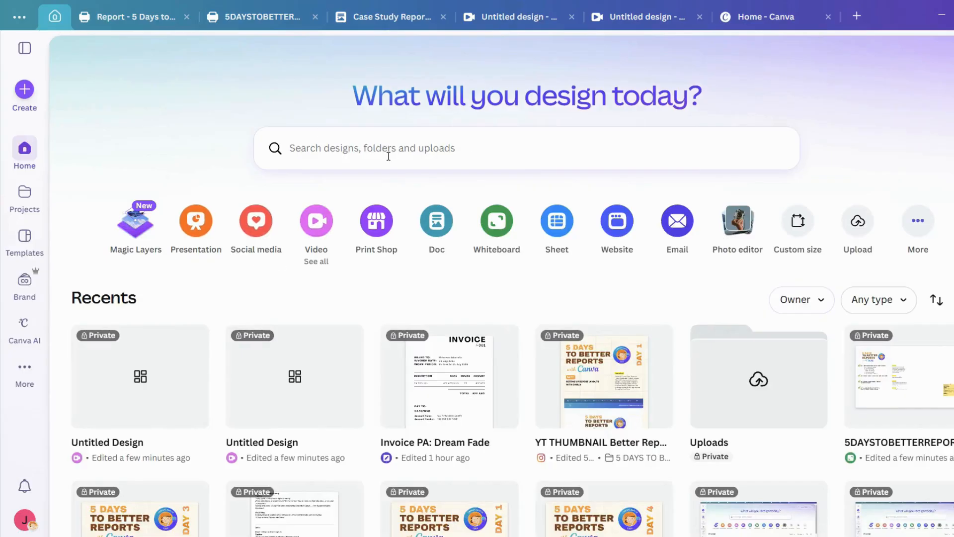
left_click(28, 333)
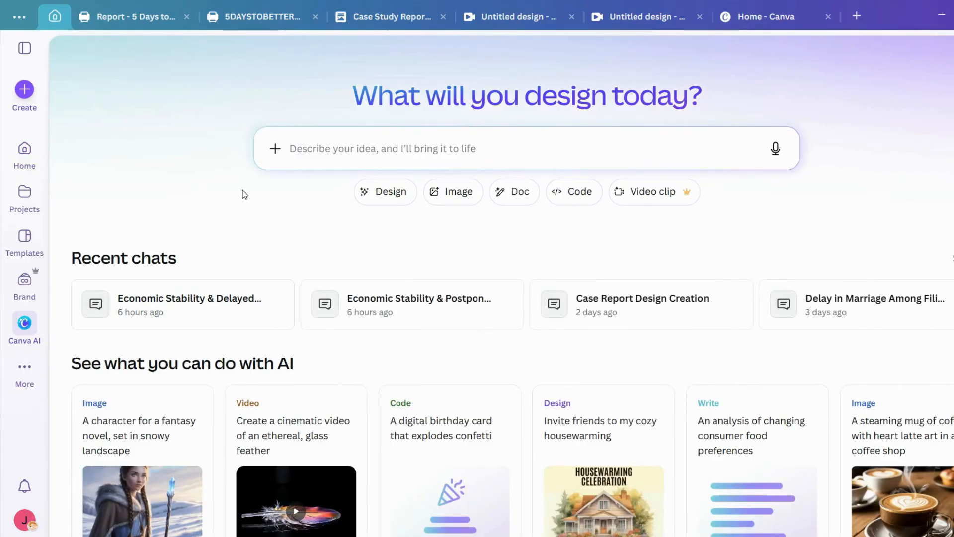
left_click(308, 148)
type("Application of everything discussed from Day 1 to Day 4")
key("ctrl+z")
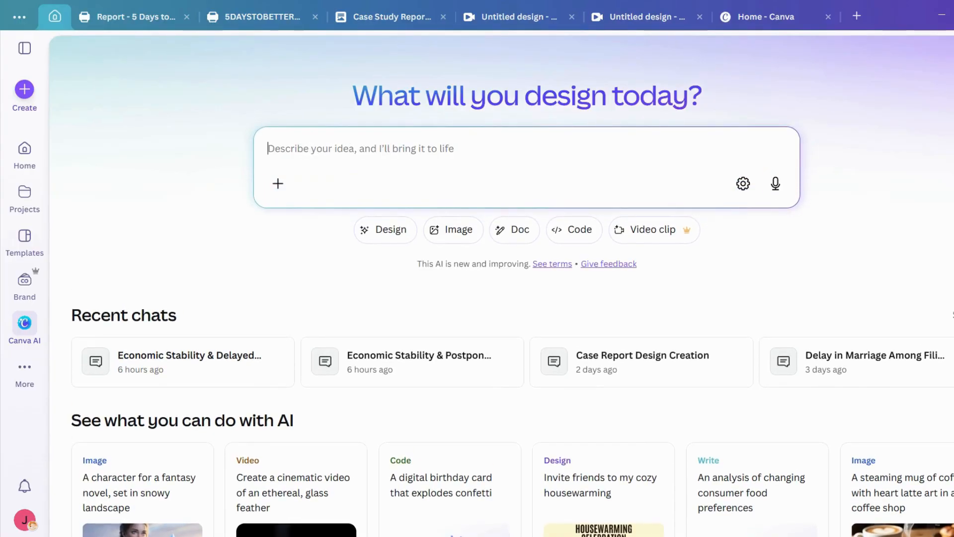
Transfer the prepared prompt requesting a sample case study on postponed marriage in the Philippines from 1950 to 2026 into the Canva AI prompt.
key("alt+Tab")
left_click_drag(714, 285, 608, 156)
key("ctrl+x")
left_click(411, 164)
key("ctrl+v")
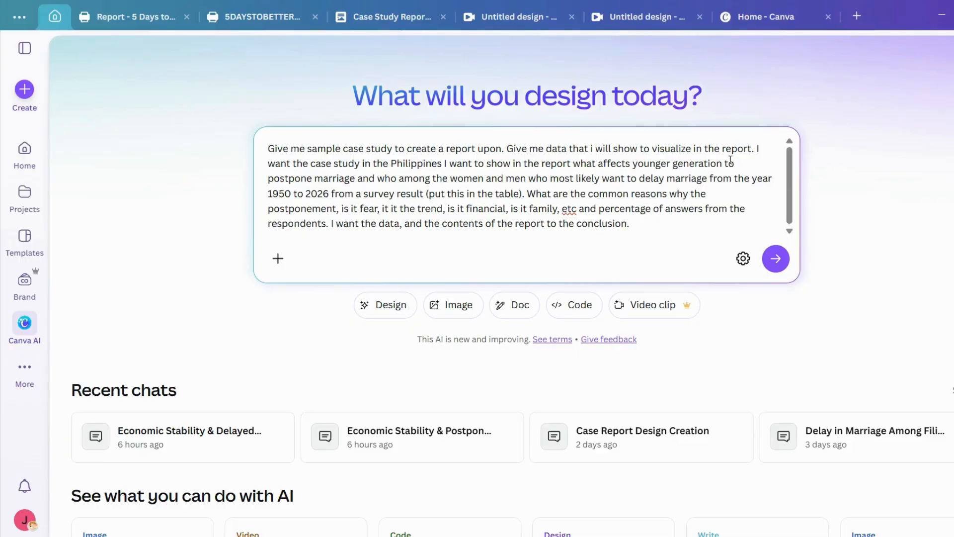
Read through the case study prompt, covering the topic, the 1950 to 2026 survey table, the reasons for postponement and the requested contents.
left_click_drag(331, 168, 442, 179)
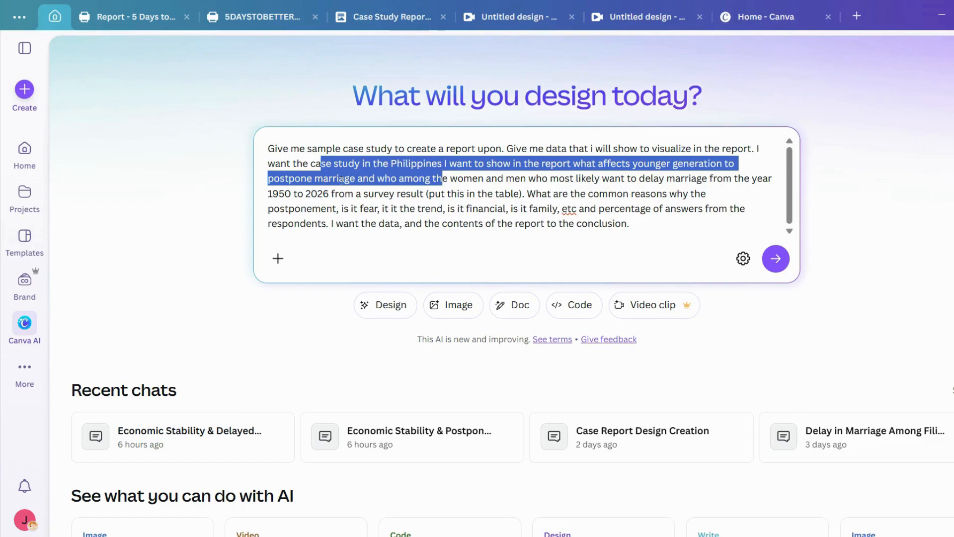
left_click(442, 181)
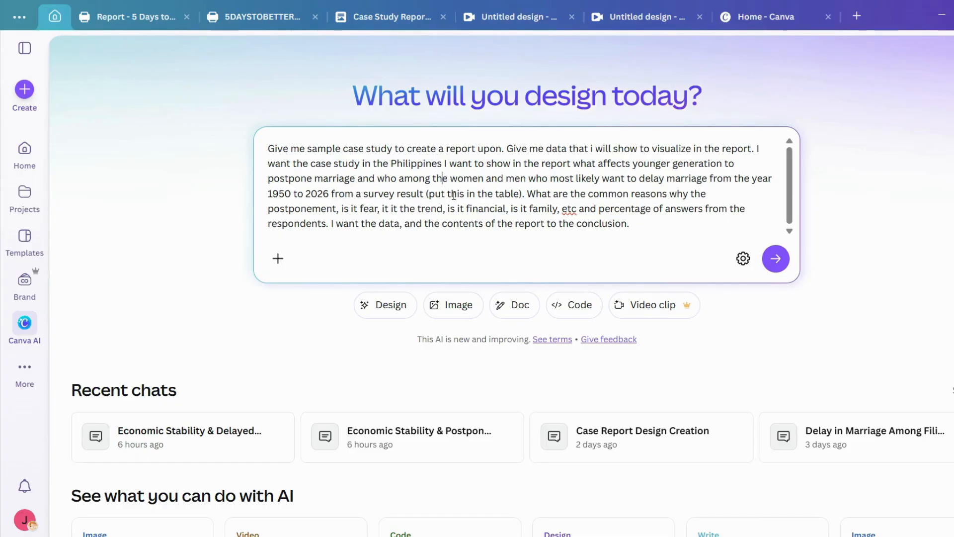
left_click_drag(537, 195, 633, 236)
left_click_drag(335, 223, 679, 234)
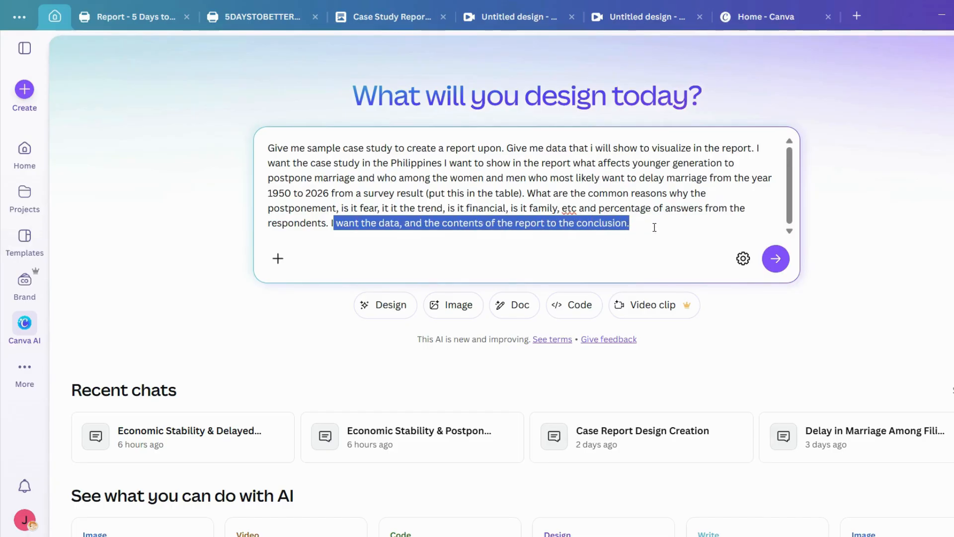
left_click(654, 227)
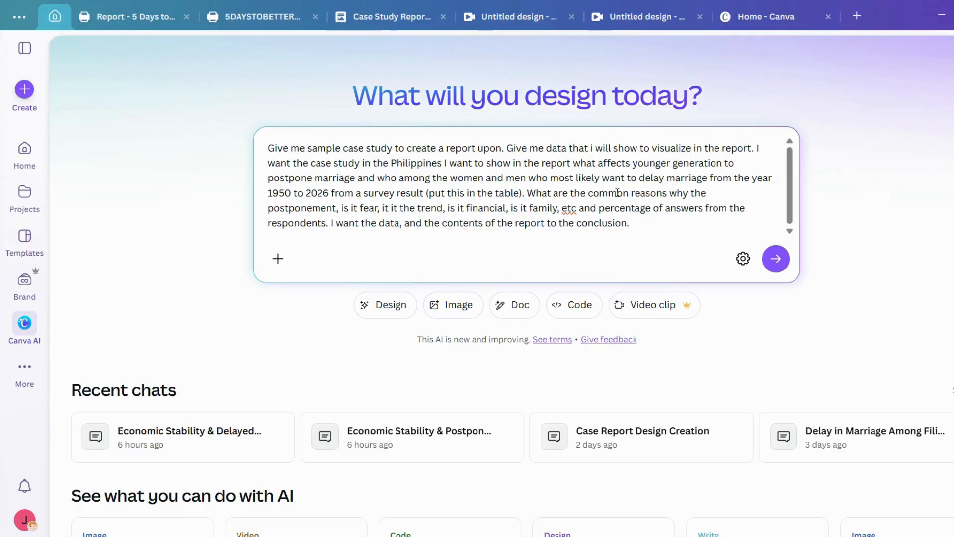
left_click_drag(272, 151, 635, 230)
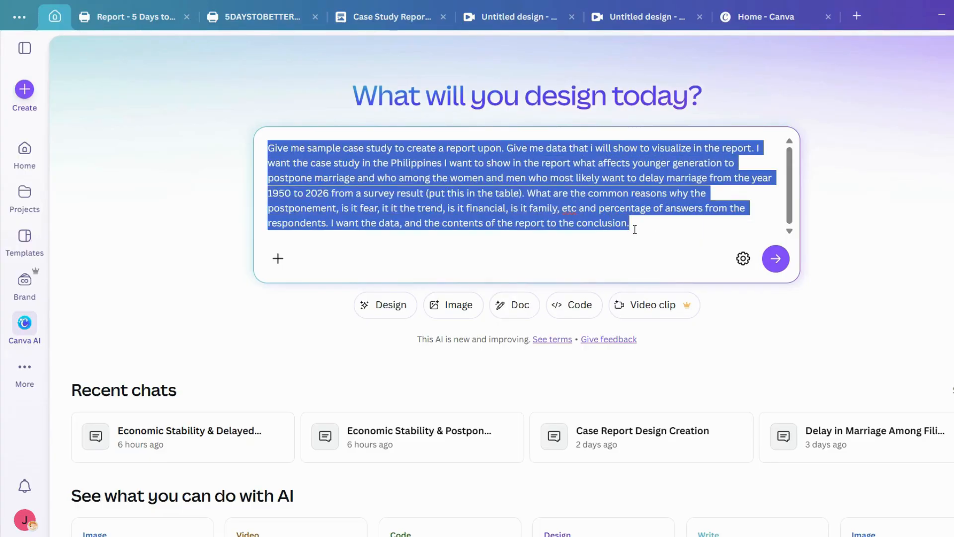
left_click(593, 163)
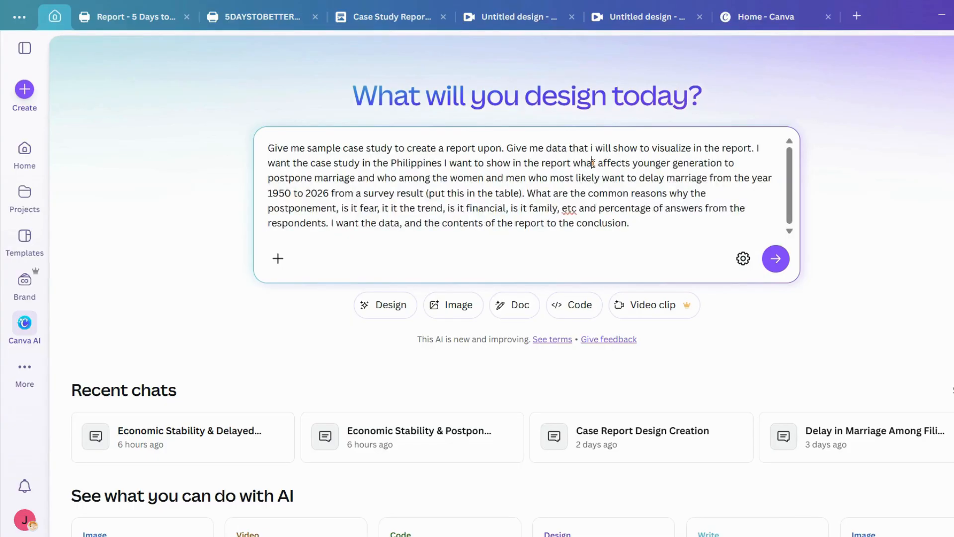
left_click(570, 177)
left_click(525, 199)
left_click(642, 229)
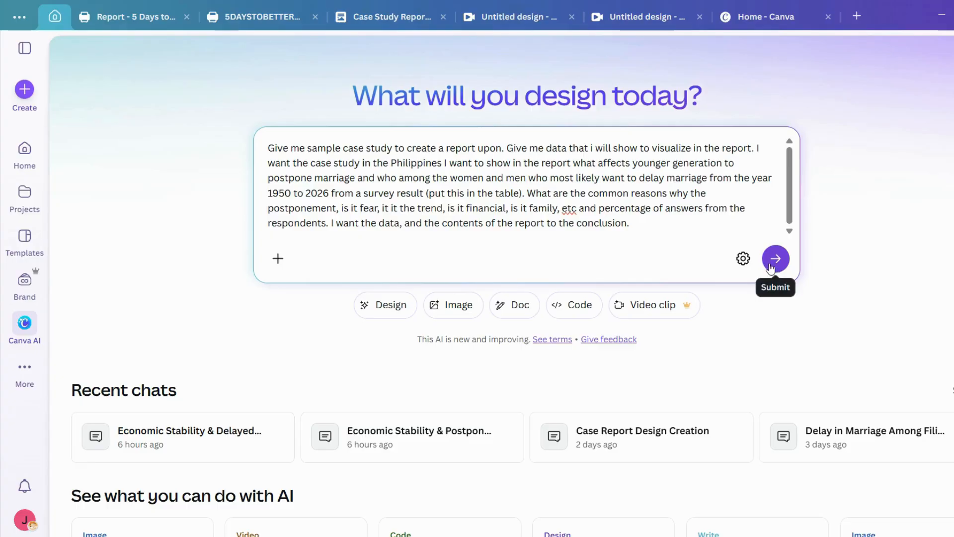
Check which information source Canva AI answers from, keep General knowledge, and submit the case study prompt.
left_click(743, 258)
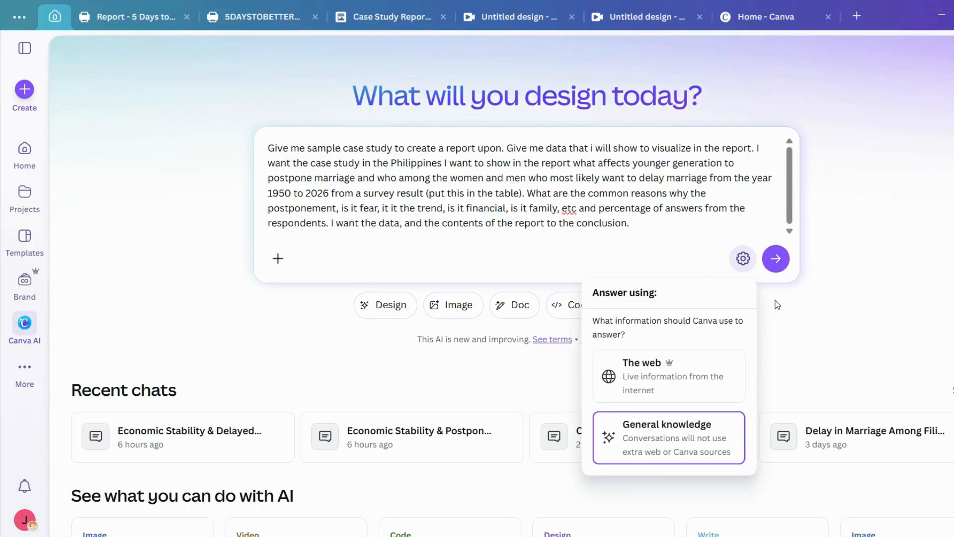
left_click(777, 257)
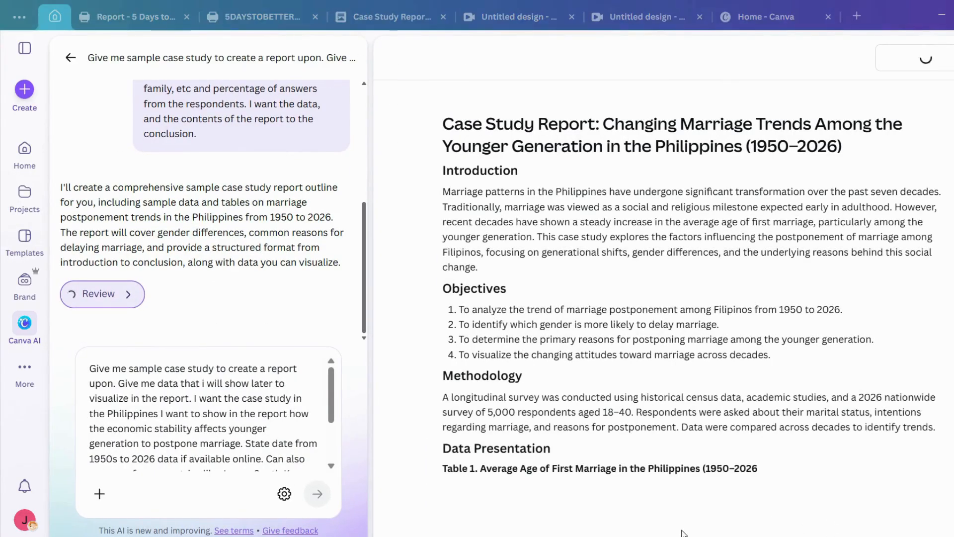
Review the generated case study report from its introduction, objectives and methodology through the first two data tables.
scroll(535, 262, "up", 5)
scroll(573, 206, "up", 1)
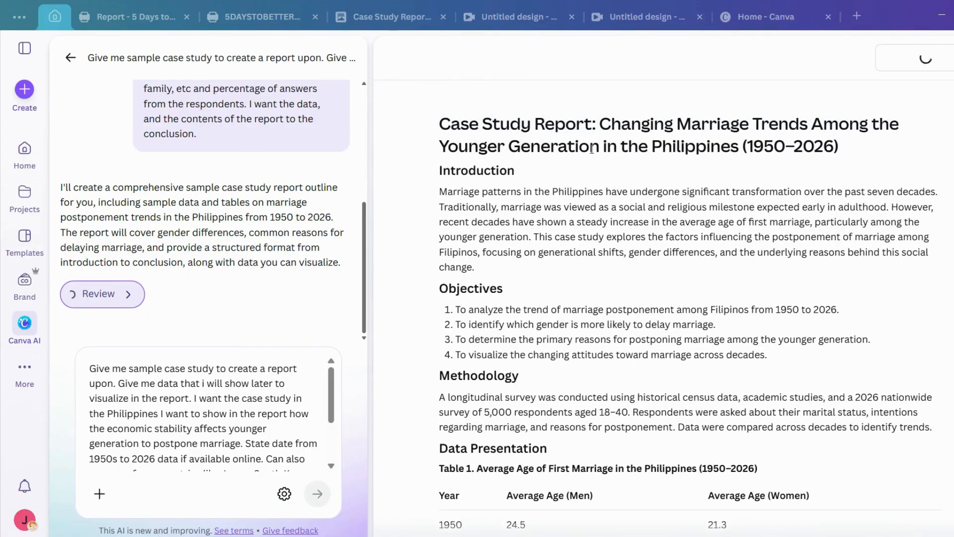
scroll(503, 272, "down", 3)
scroll(503, 272, "down", 3)
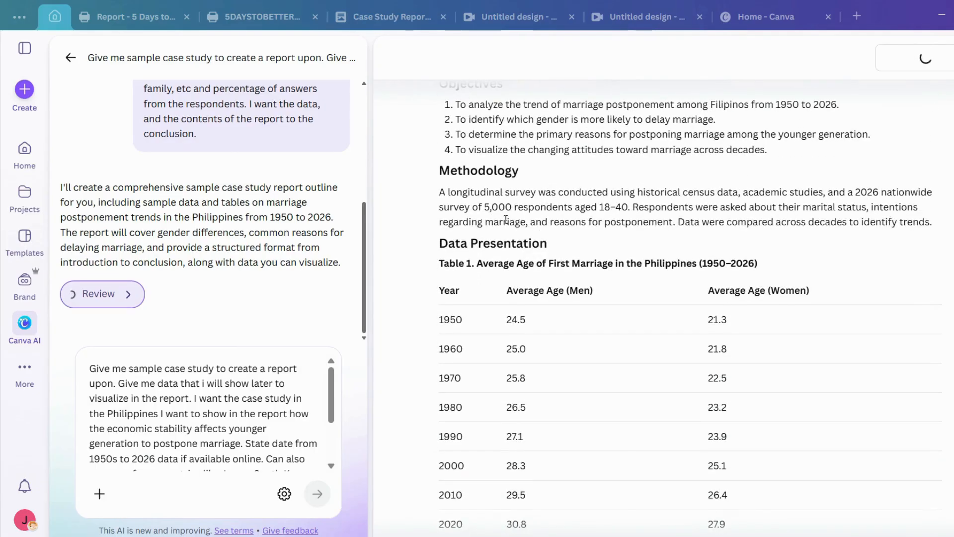
scroll(514, 182, "down", 5)
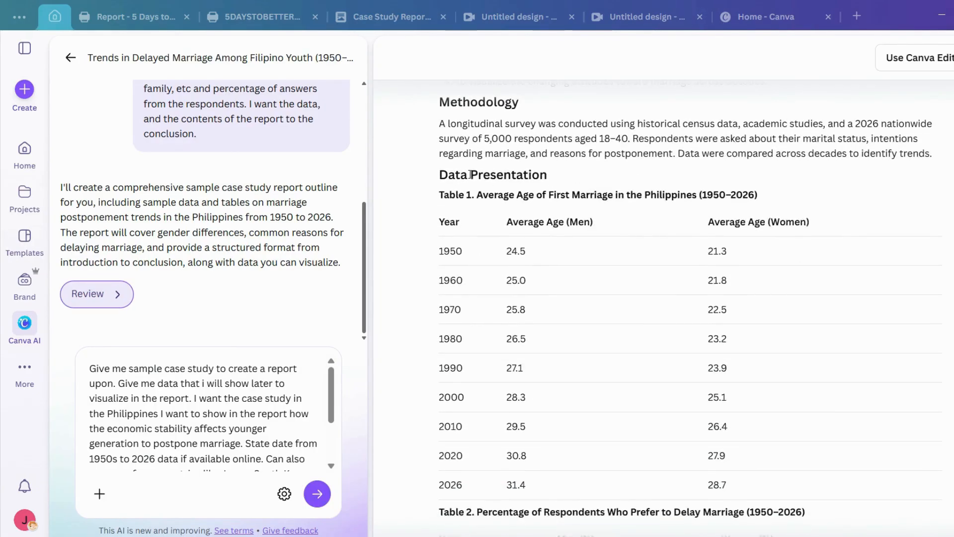
scroll(495, 176, "down", 3)
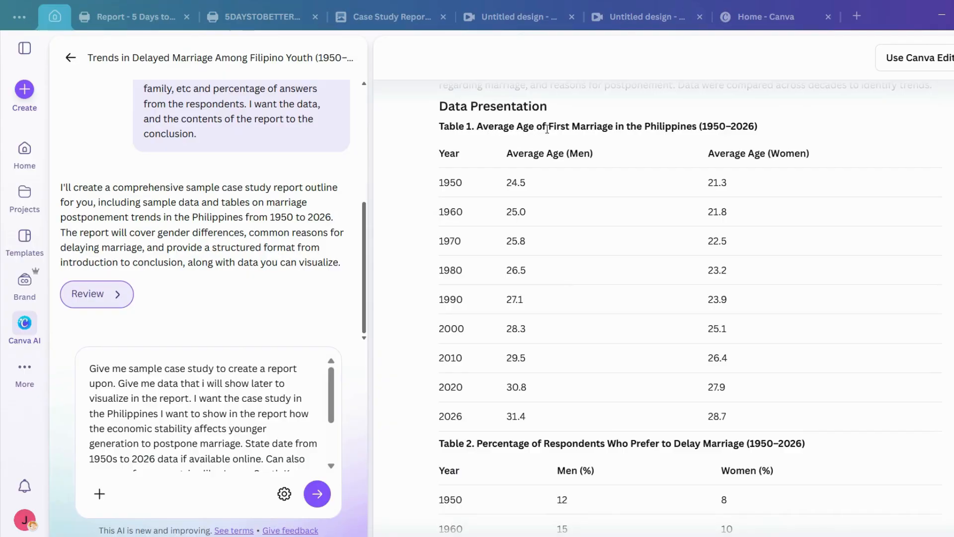
scroll(616, 130, "down", 11)
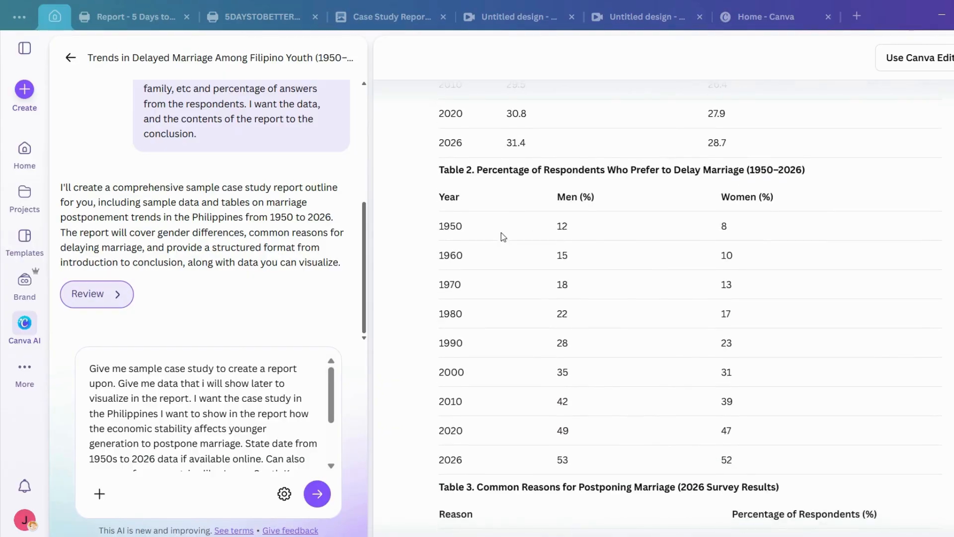
scroll(646, 249, "up", 3)
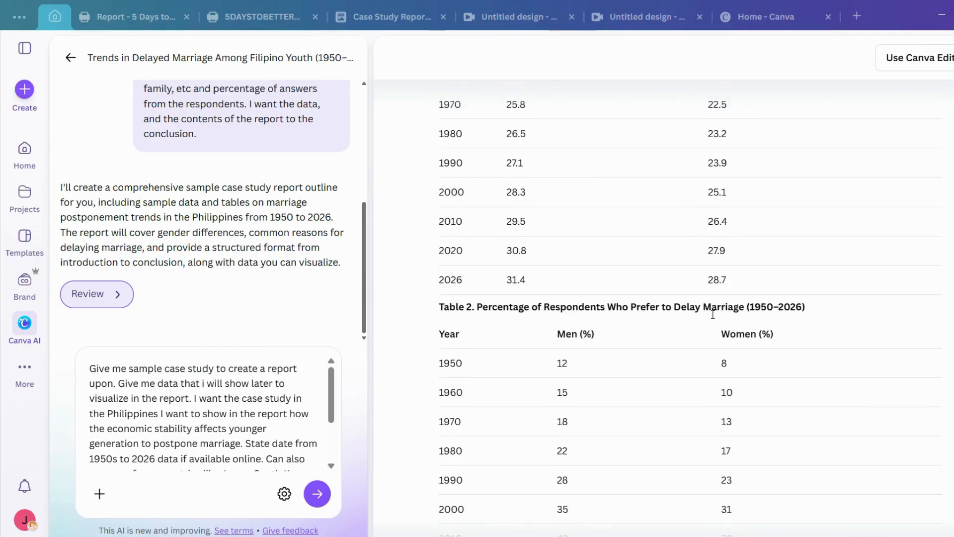
scroll(572, 300, "down", 3)
Examine Table 1 on the average age of first marriage for men and women, and continue to Table 2 on delay preferences.
scroll(527, 236, "up", 14)
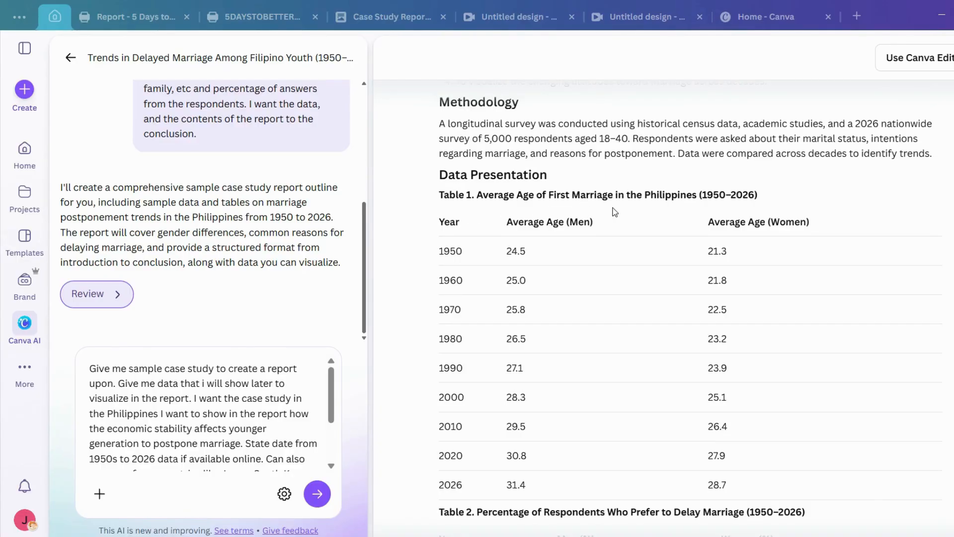
scroll(615, 212, "down", 3)
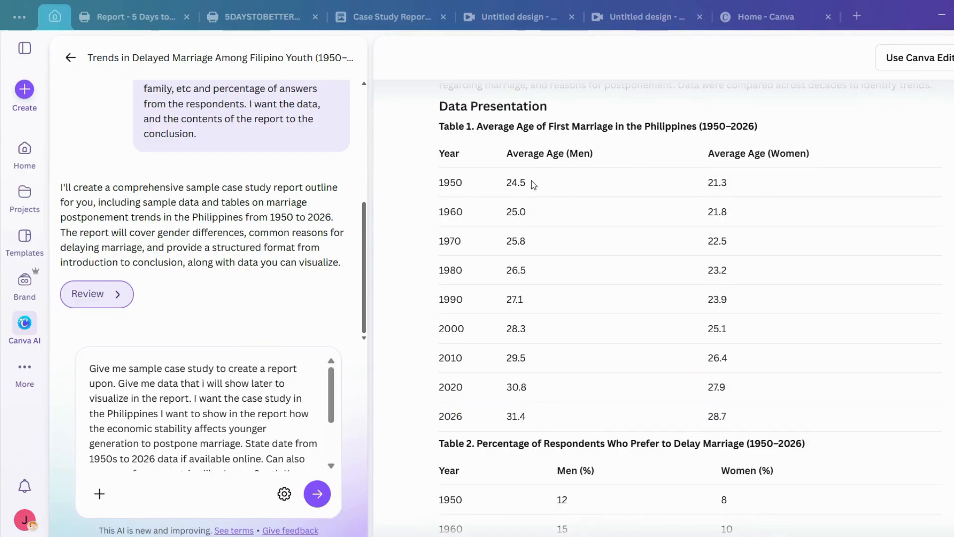
scroll(740, 244, "down", 4)
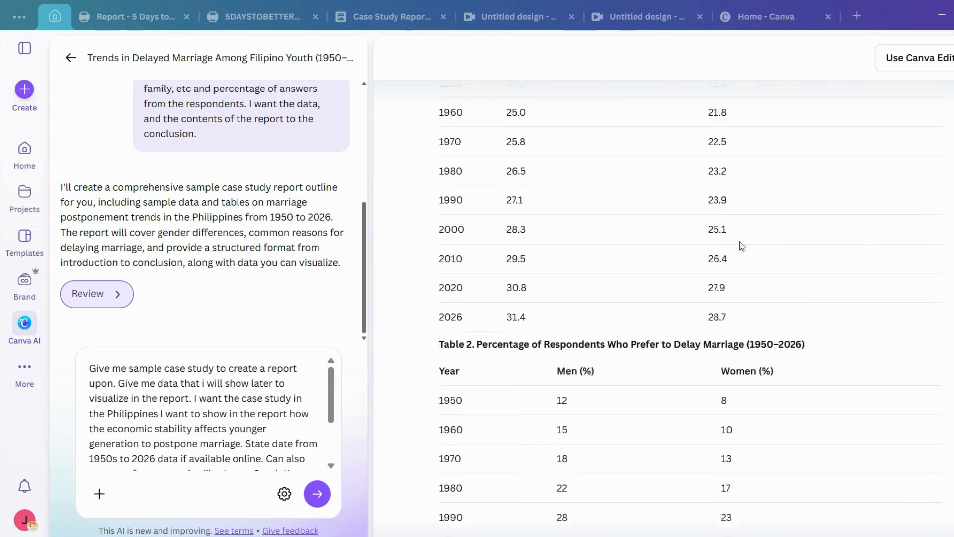
scroll(678, 267, "up", 2)
scroll(504, 367, "up", 3)
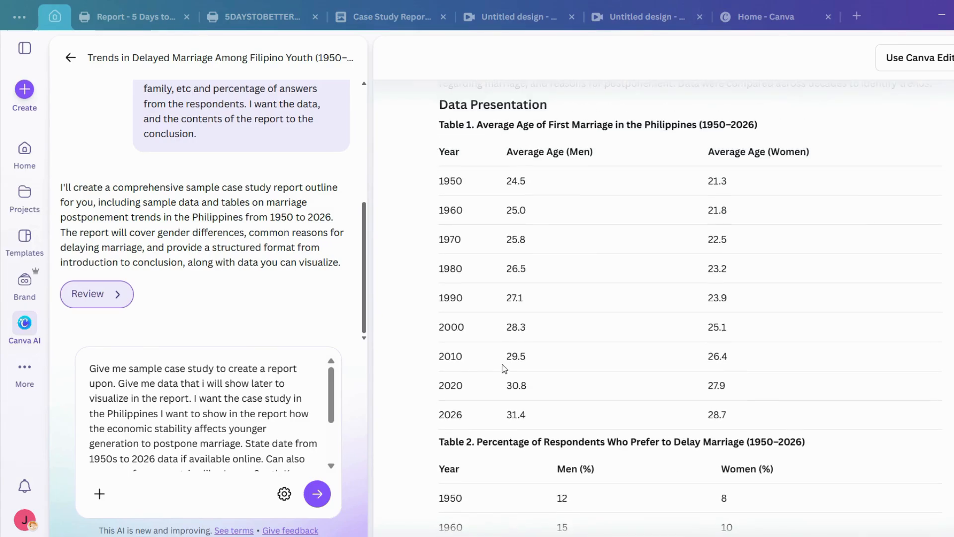
scroll(520, 430, "up", 2)
scroll(522, 425, "down", 2)
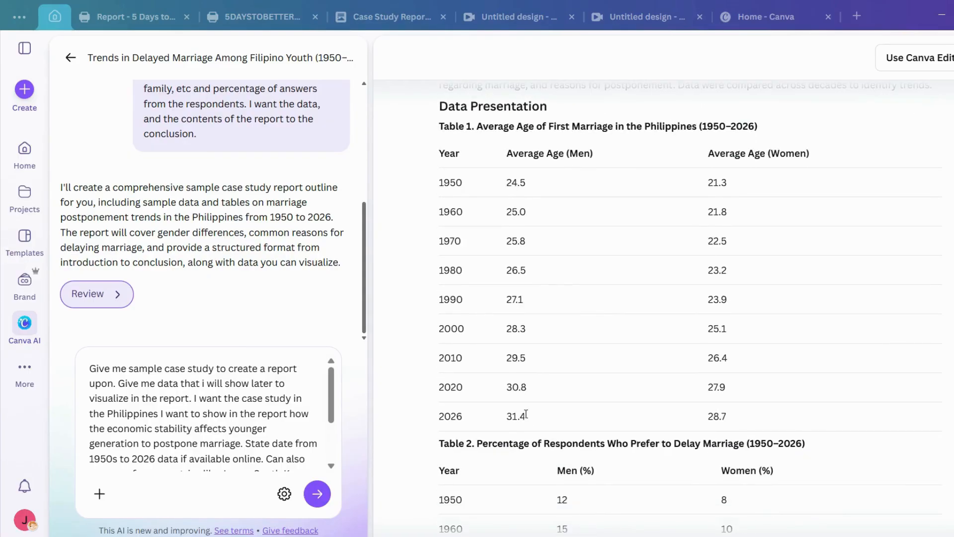
scroll(693, 353, "down", 6)
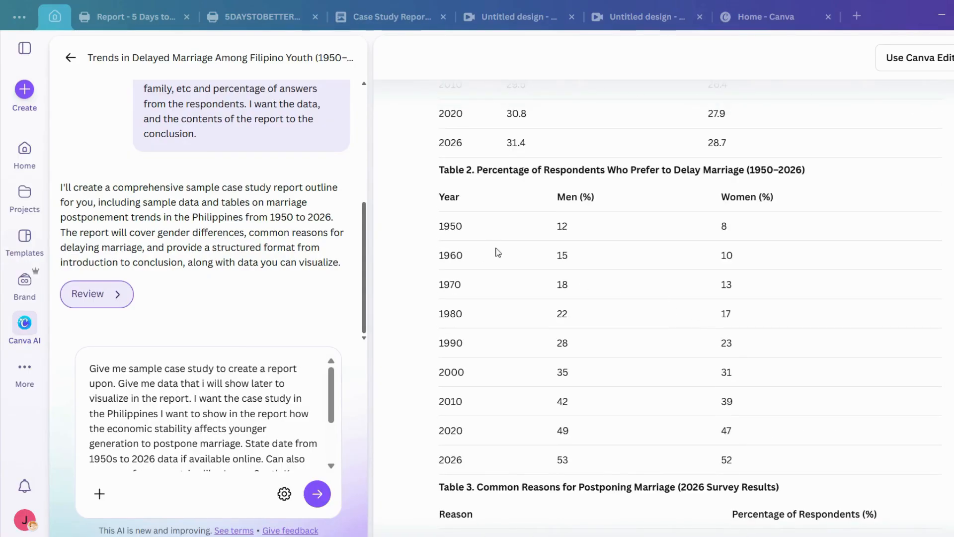
Examine Table 2 on delay preferences, Table 3 on reasons for postponing marriage, and the Analysis section of the generated report.
scroll(495, 239, "down", 12)
scroll(682, 271, "up", 18)
scroll(646, 279, "down", 4)
scroll(666, 286, "down", 9)
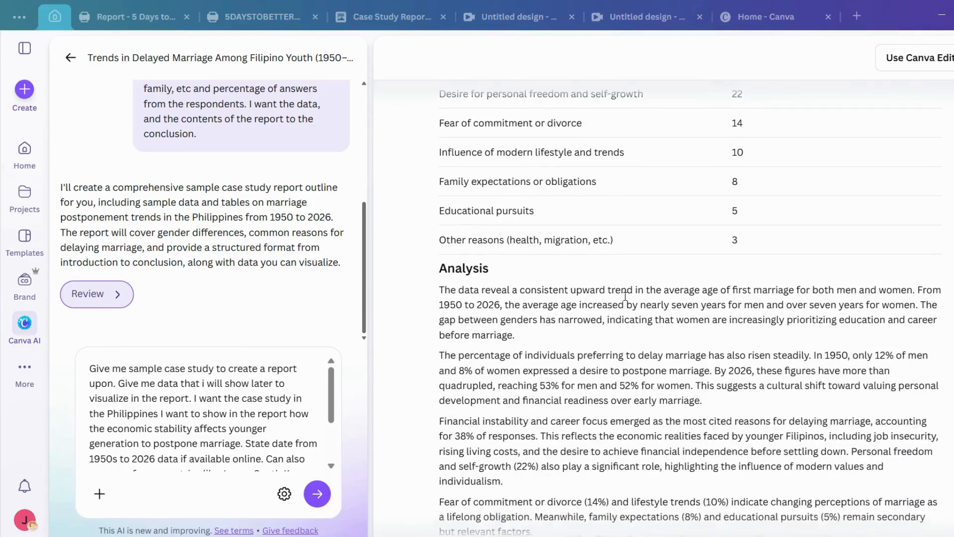
scroll(611, 338, "up", 9)
scroll(598, 382, "up", 7)
scroll(606, 365, "down", 17)
scroll(517, 280, "down", 3)
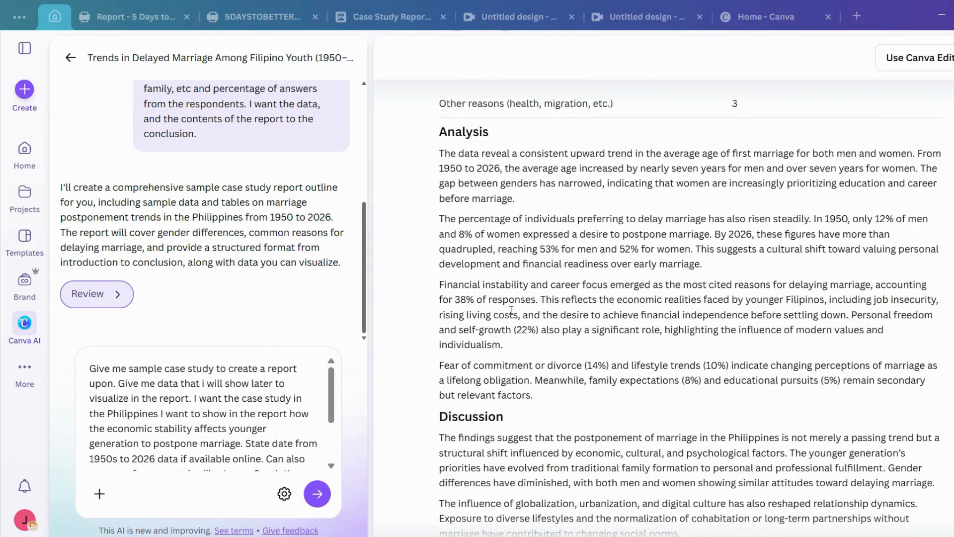
Recheck the report's data tables and read on through the Analysis, Discussion and Conclusion sections.
scroll(645, 302, "up", 15)
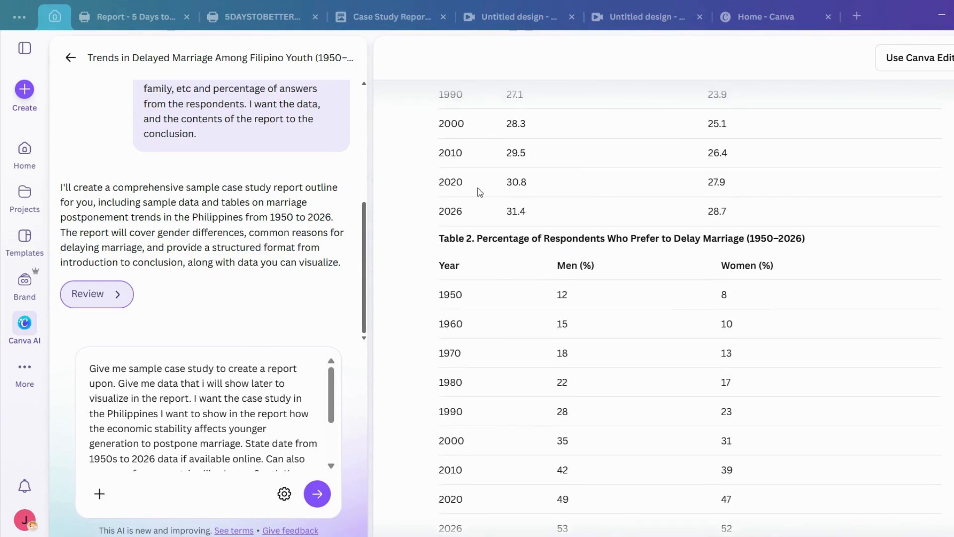
scroll(418, 190, "up", 4)
scroll(569, 303, "down", 15)
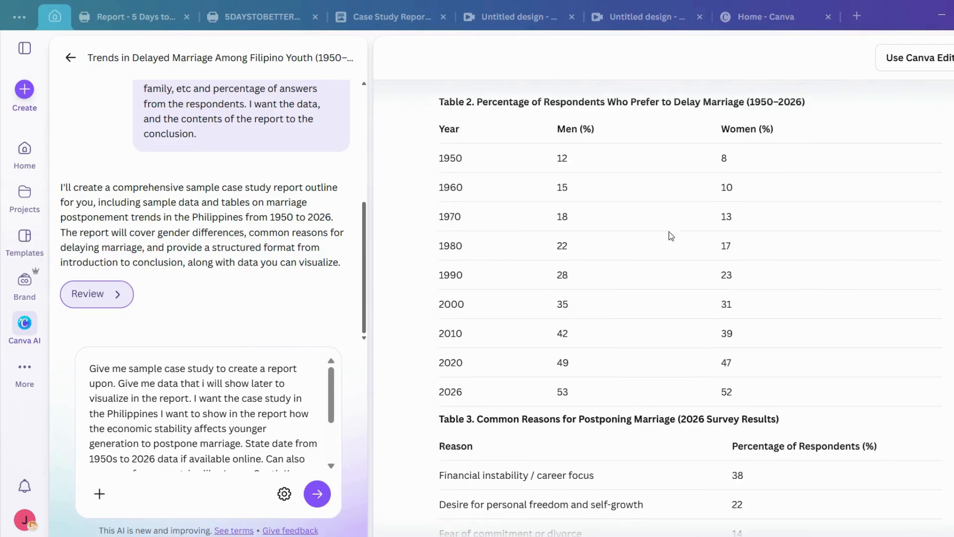
scroll(704, 221, "down", 8)
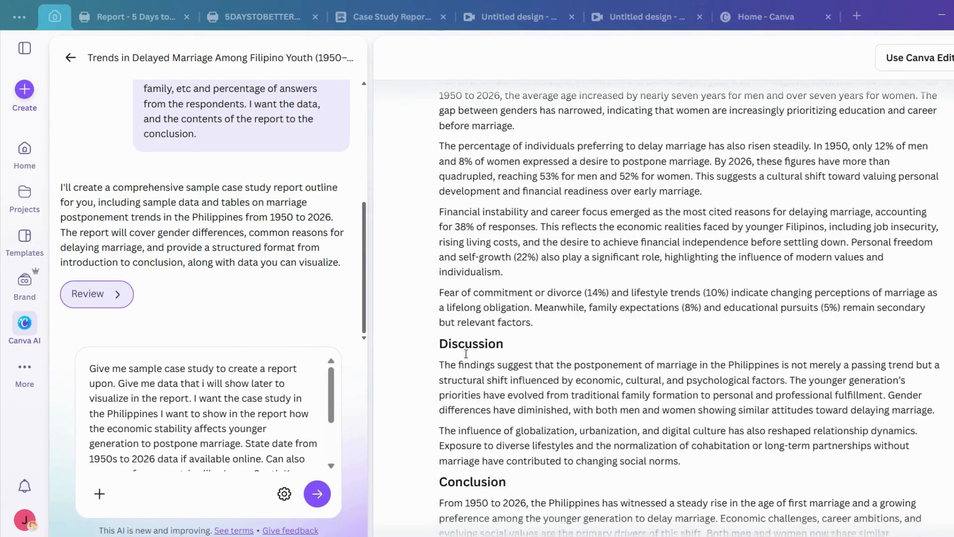
scroll(553, 315, "down", 2)
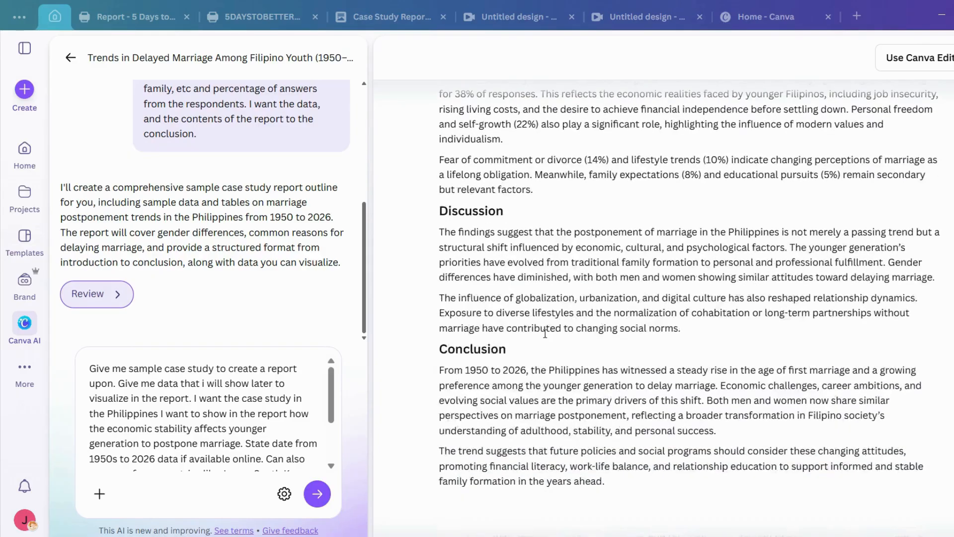
Open the generated case study report in the Canva editor as a document and review it from title to conclusion.
left_click(935, 70)
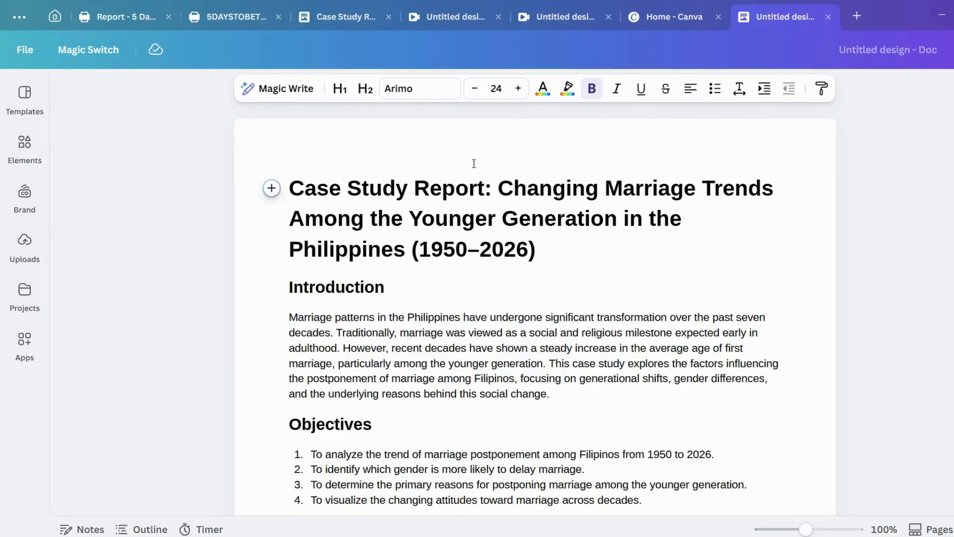
scroll(385, 242, "down", 20)
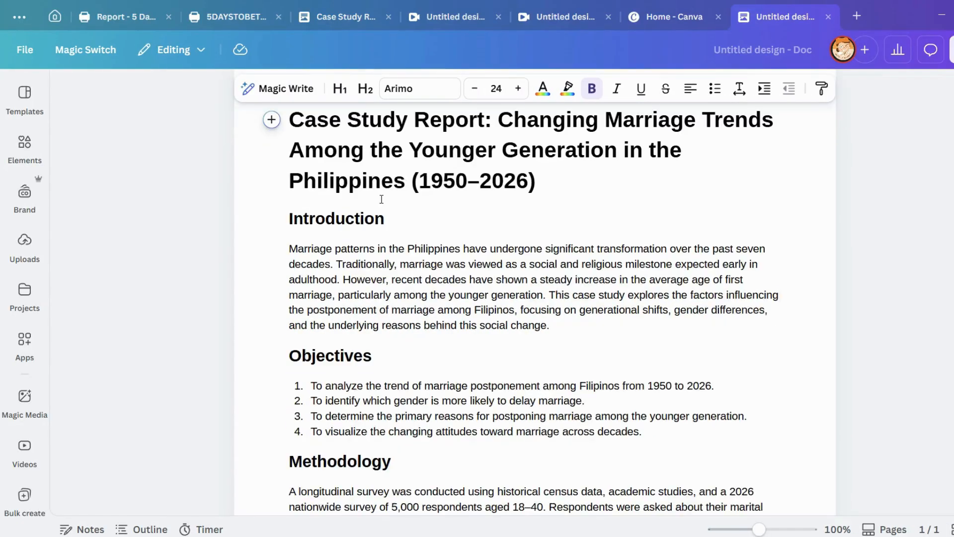
scroll(576, 323, "down", 8)
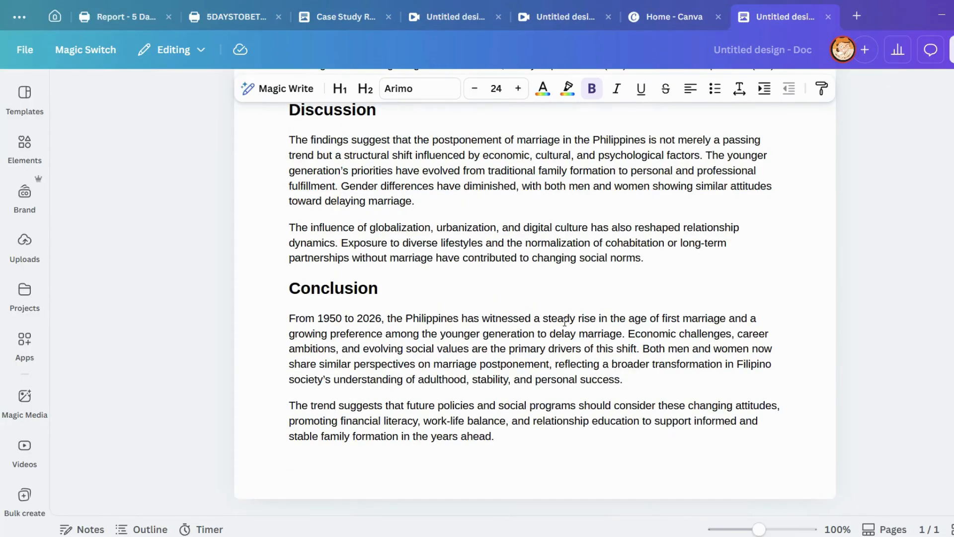
scroll(523, 453, "up", 1)
scroll(461, 432, "up", 20)
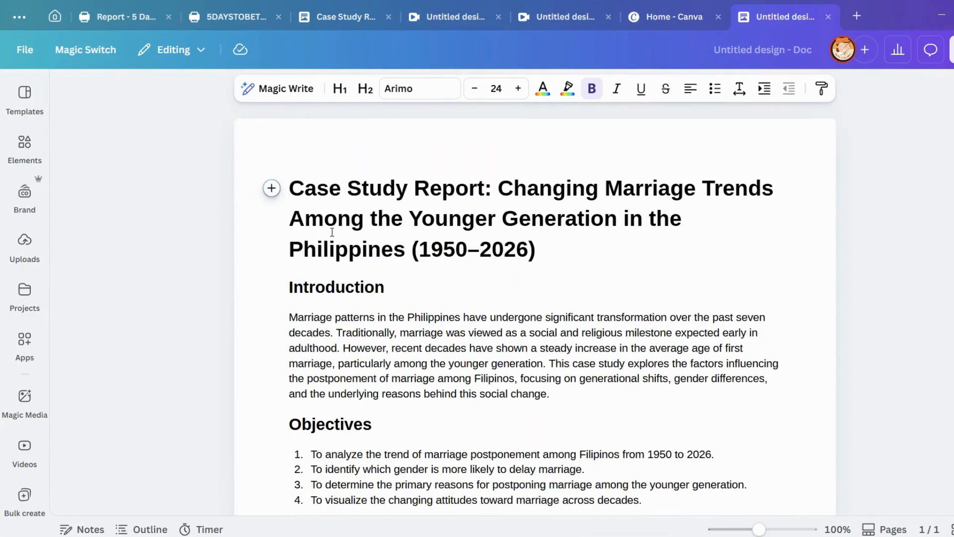
left_click_drag(295, 181, 567, 285)
left_click(569, 307)
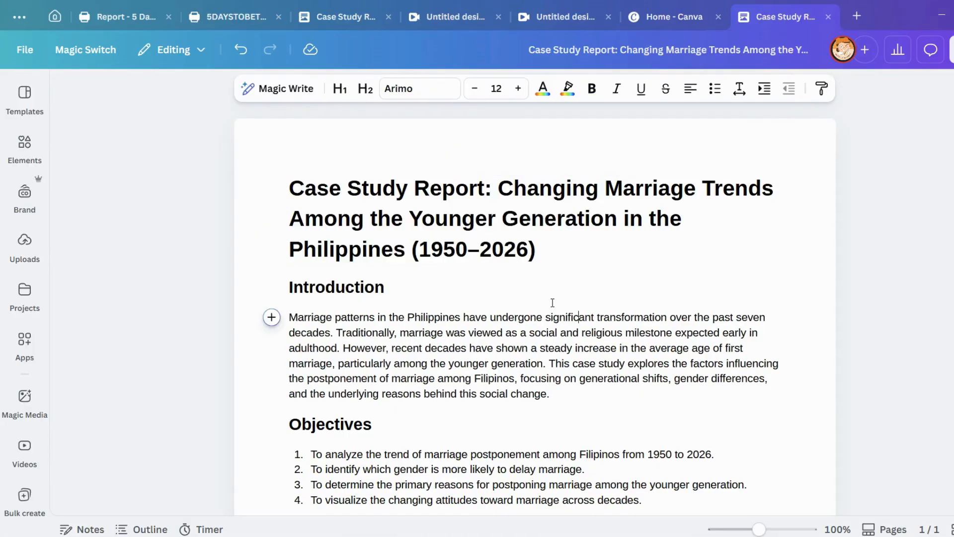
scroll(709, 283, "down", 3)
scroll(594, 495, "up", 2)
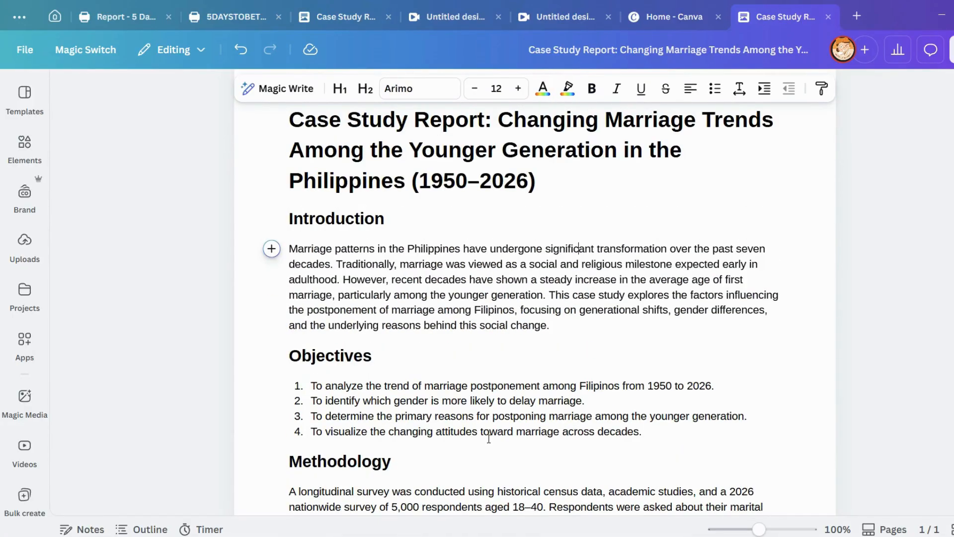
Select the Introduction paragraph and browse the actions available for it, from designs, headings and tables to columns, charts and apps.
left_click_drag(291, 247, 622, 330)
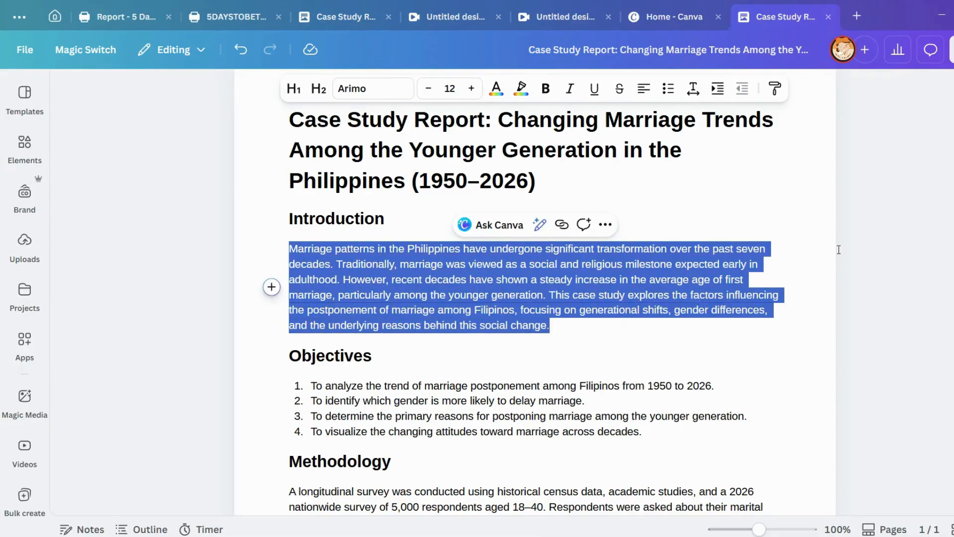
left_click(272, 287)
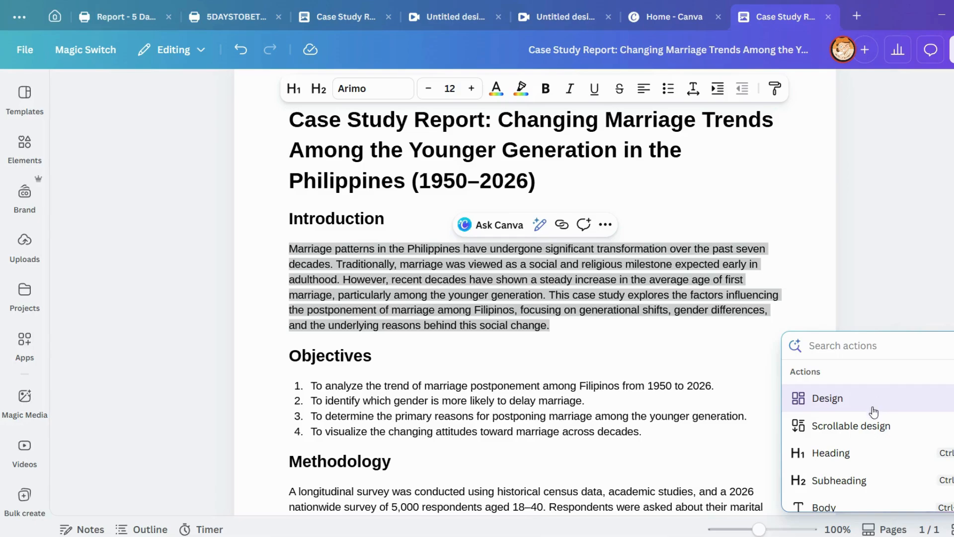
scroll(890, 395, "down", 2)
scroll(887, 393, "up", 2)
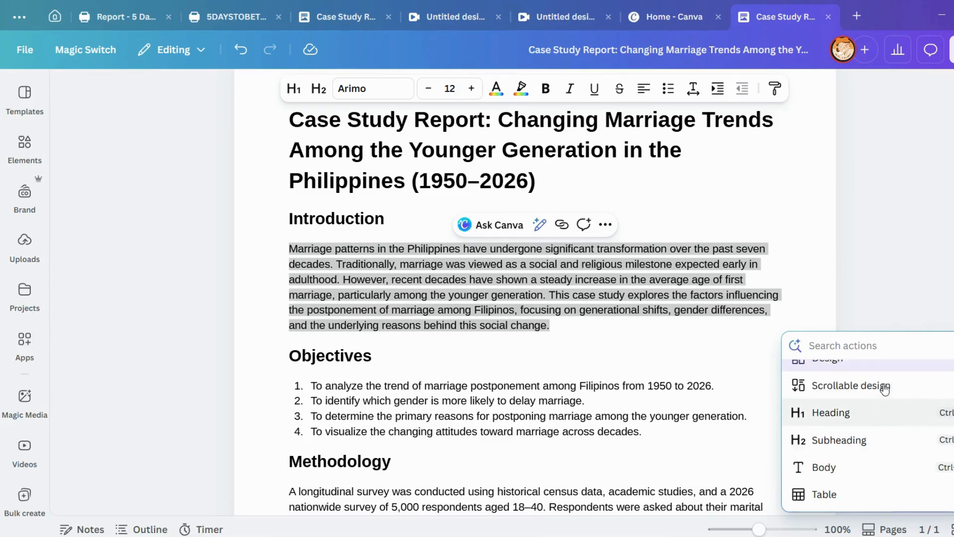
scroll(892, 403, "down", 2)
scroll(895, 400, "up", 2)
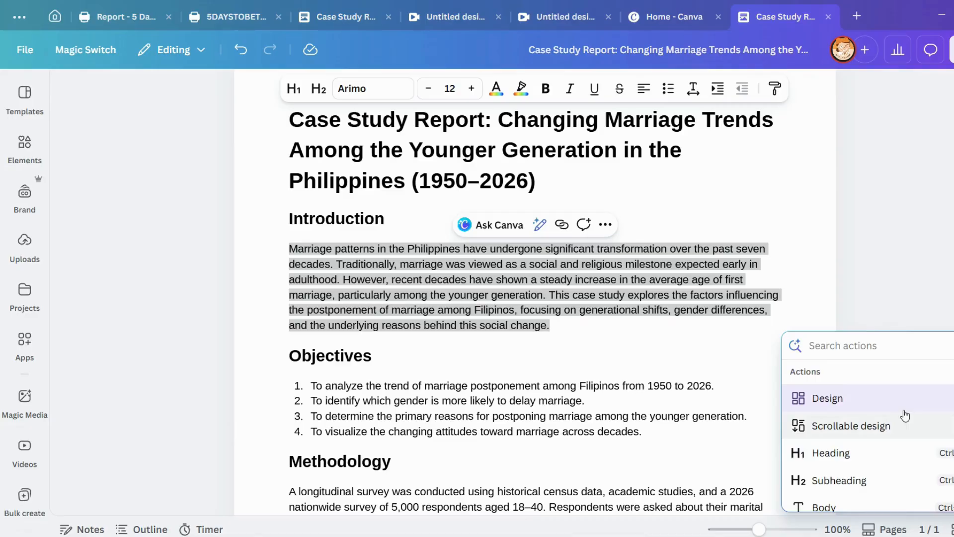
scroll(897, 401, "down", 2)
scroll(889, 400, "down", 4)
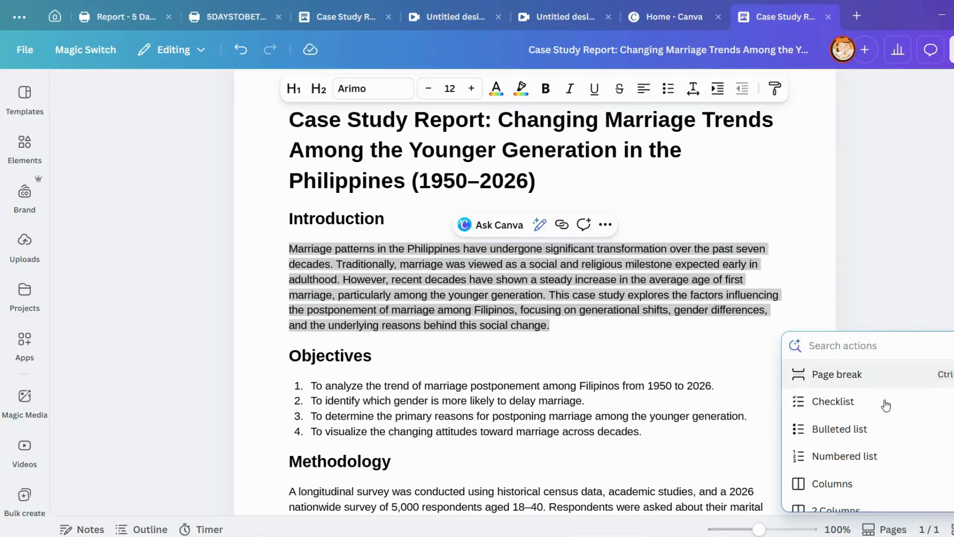
scroll(890, 405, "up", 2)
scroll(889, 408, "up", 2)
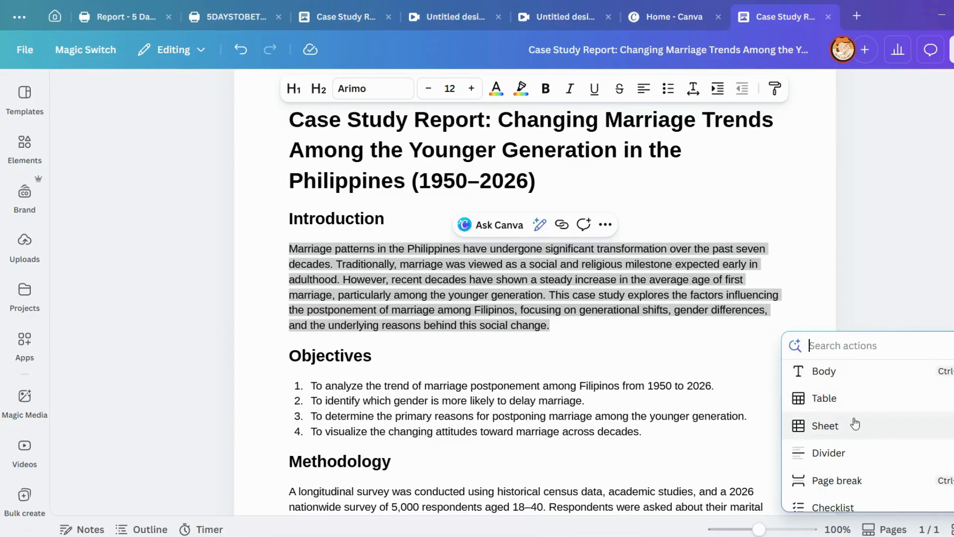
scroll(855, 392, "up", 2)
scroll(865, 402, "down", 4)
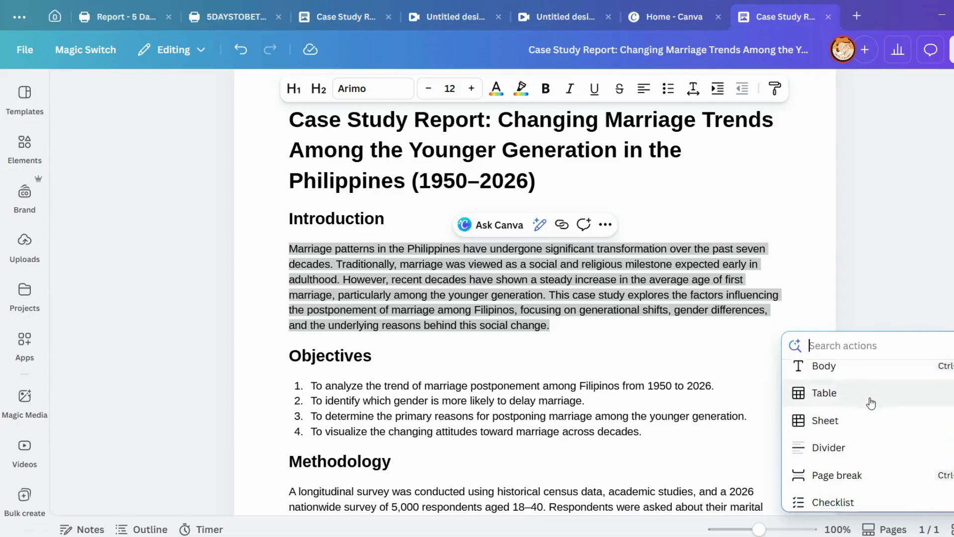
scroll(890, 417, "down", 2)
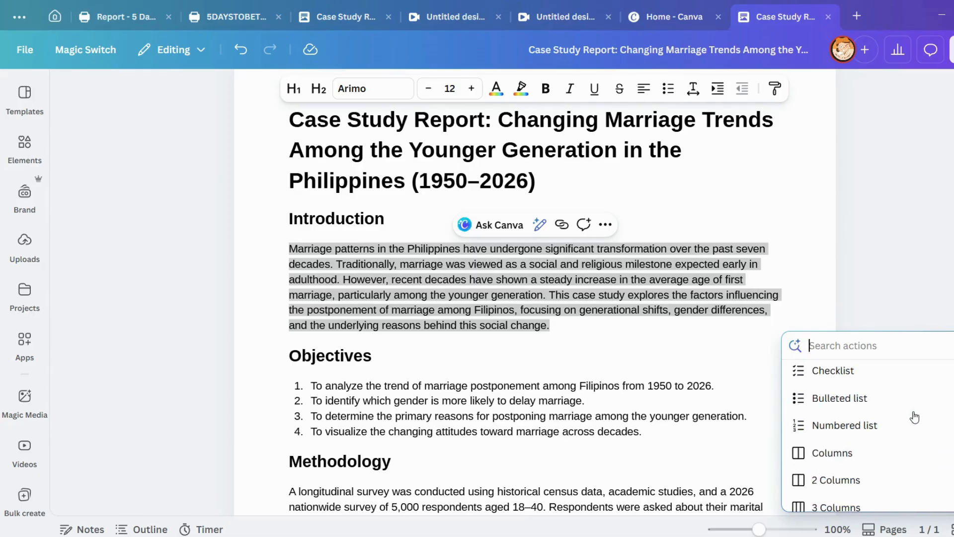
scroll(867, 390, "up", 2)
scroll(871, 395, "down", 3)
scroll(871, 392, "up", 2)
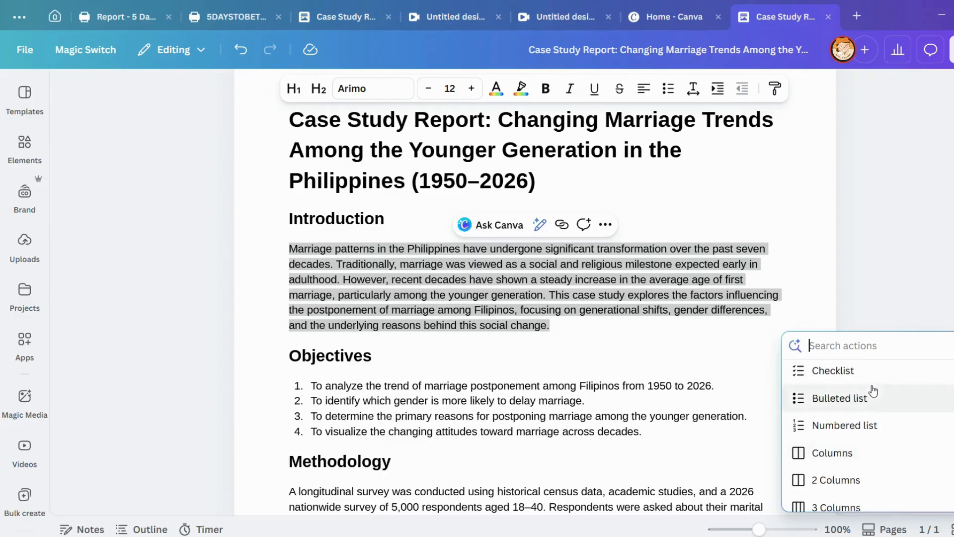
scroll(903, 396, "down", 4)
scroll(901, 398, "up", 2)
scroll(899, 396, "down", 4)
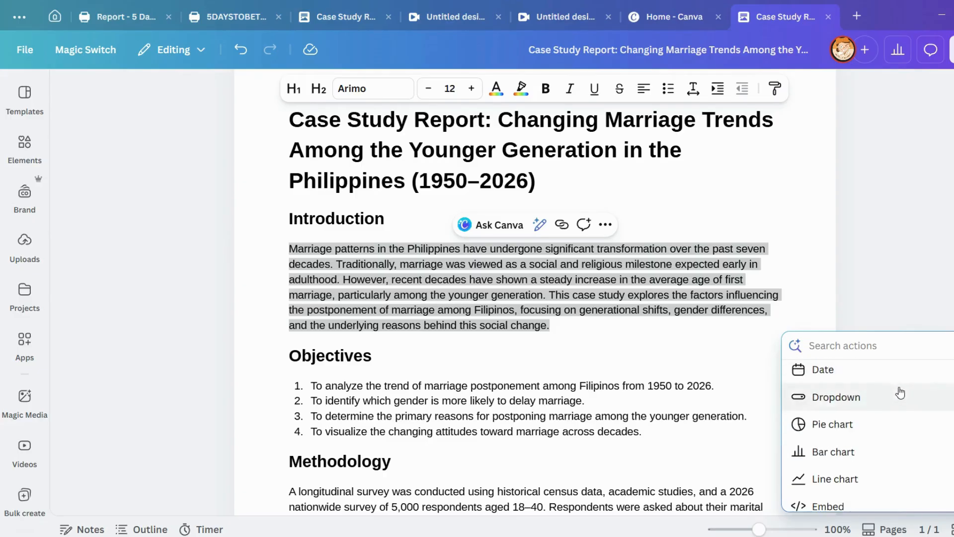
scroll(898, 381, "down", 3)
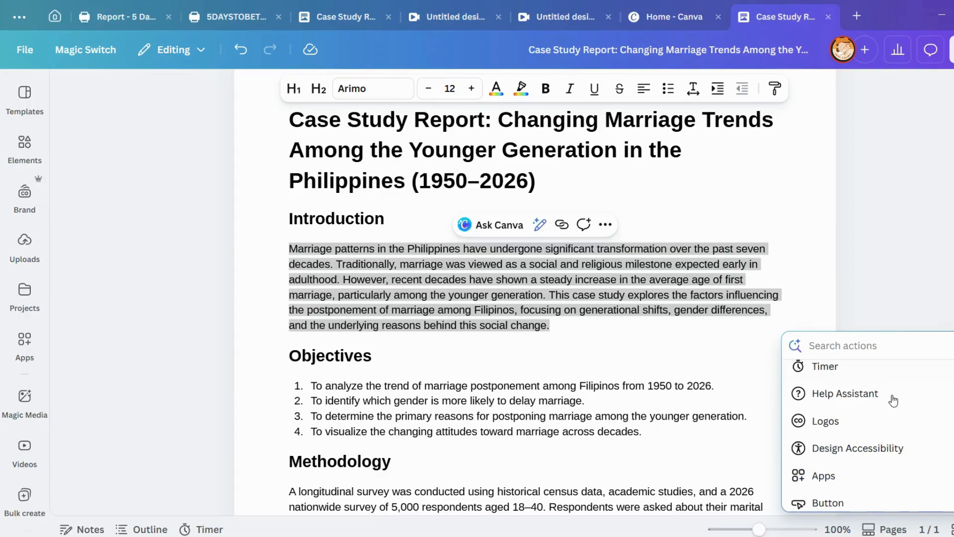
left_click(553, 343)
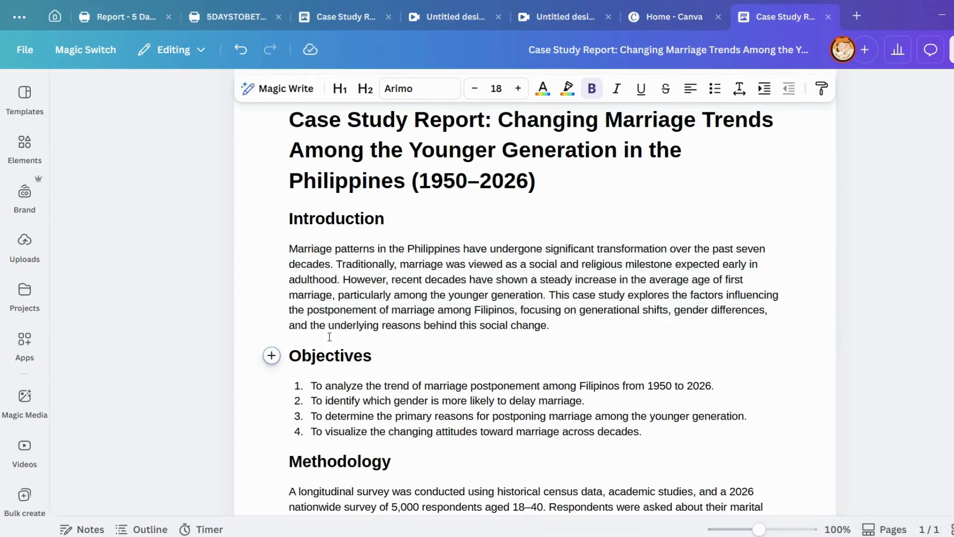
Add blank lines between the Introduction paragraph and the Objectives heading.
left_click(563, 329)
scroll(561, 328, "up", 2)
key("Return")
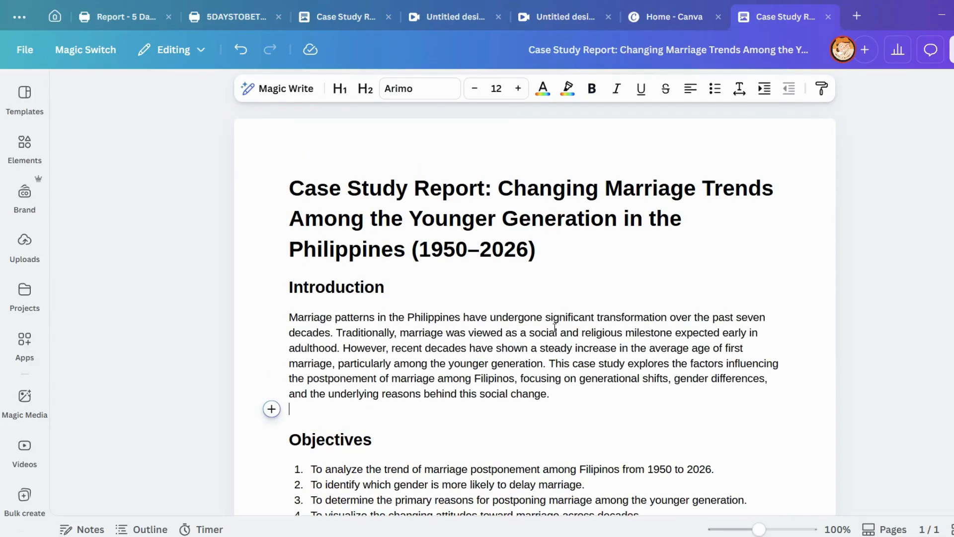
scroll(497, 299, "down", 3)
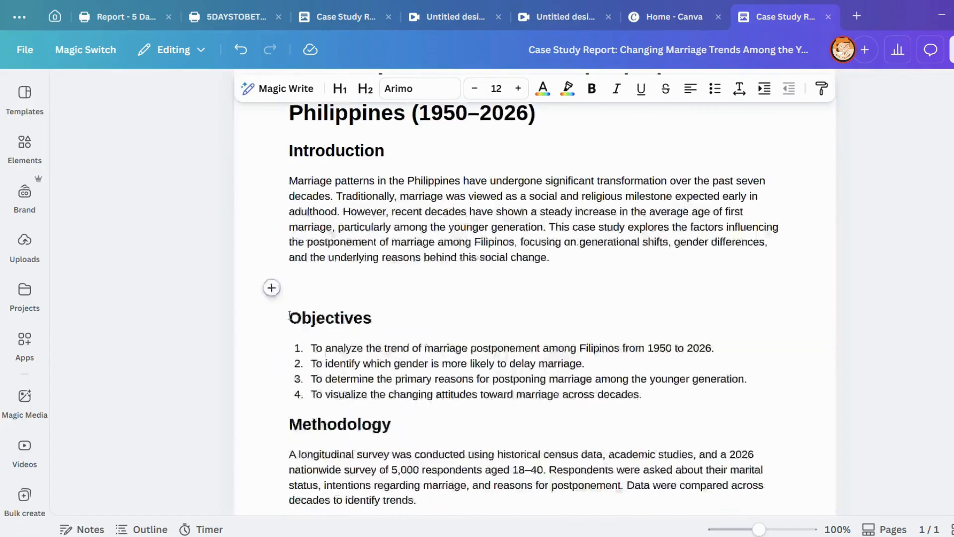
Open Magic Write on the blank line below the Introduction and check its writing prompt and suggested formats without generating text.
left_click(272, 287)
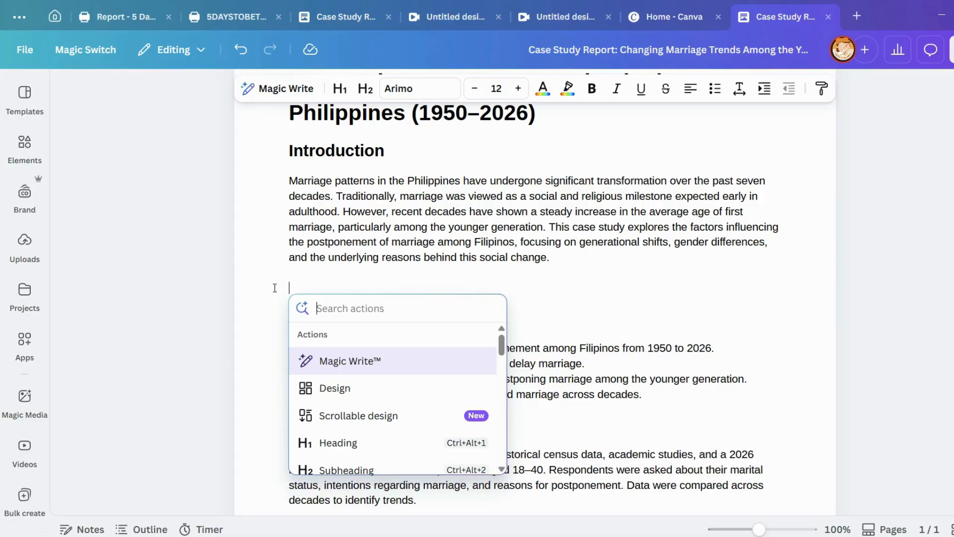
left_click(352, 368)
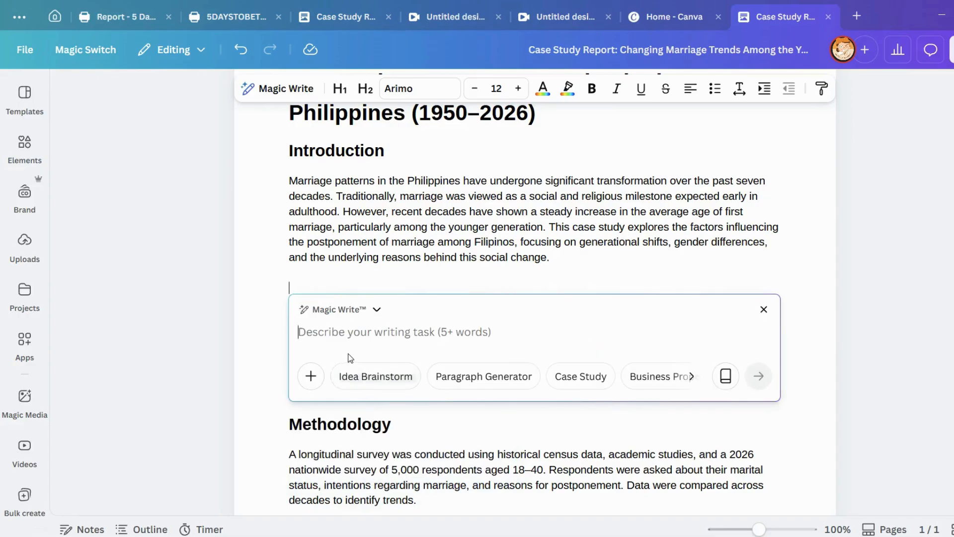
type("GDJ")
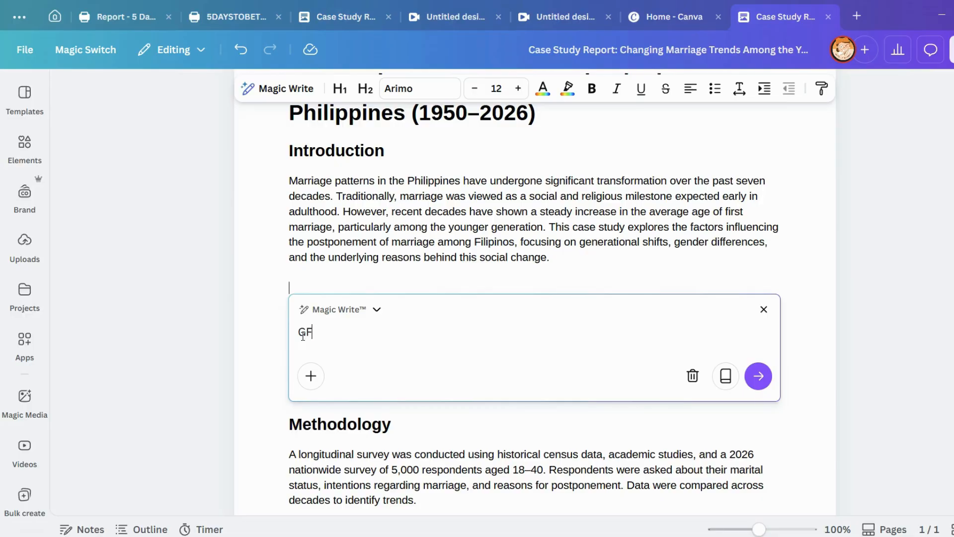
key("BackSpace")
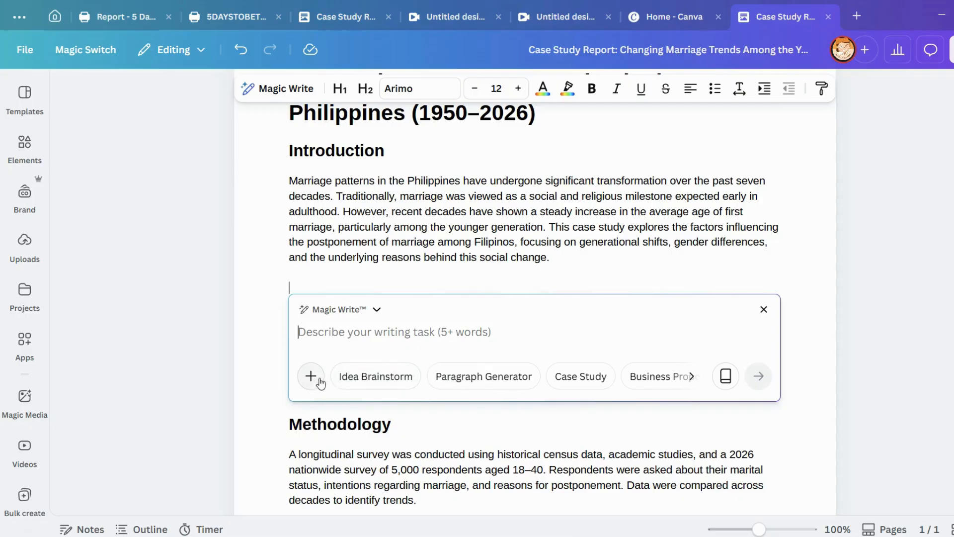
left_click(418, 228)
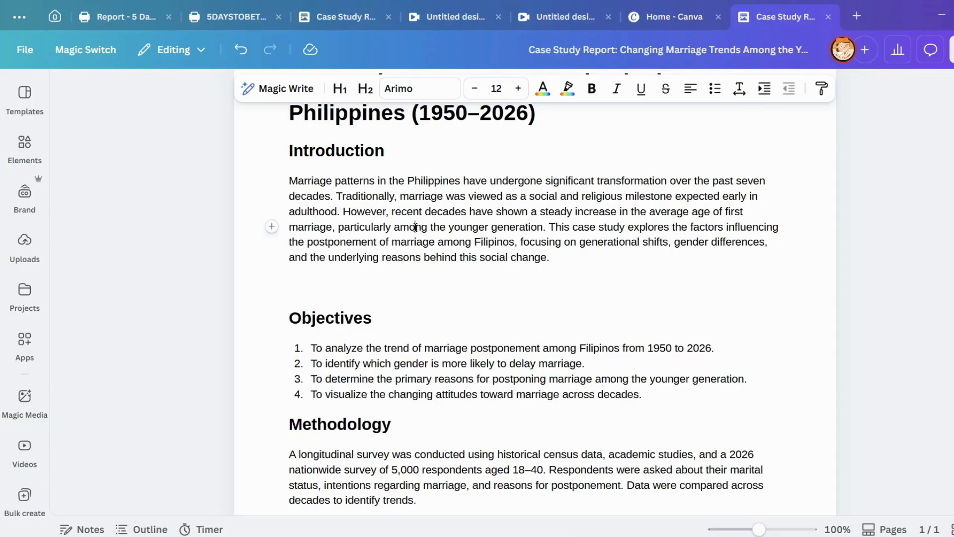
Check which Magic Write rewriting and tone options are offered for the whole Introduction paragraph.
left_click_drag(292, 185, 602, 266)
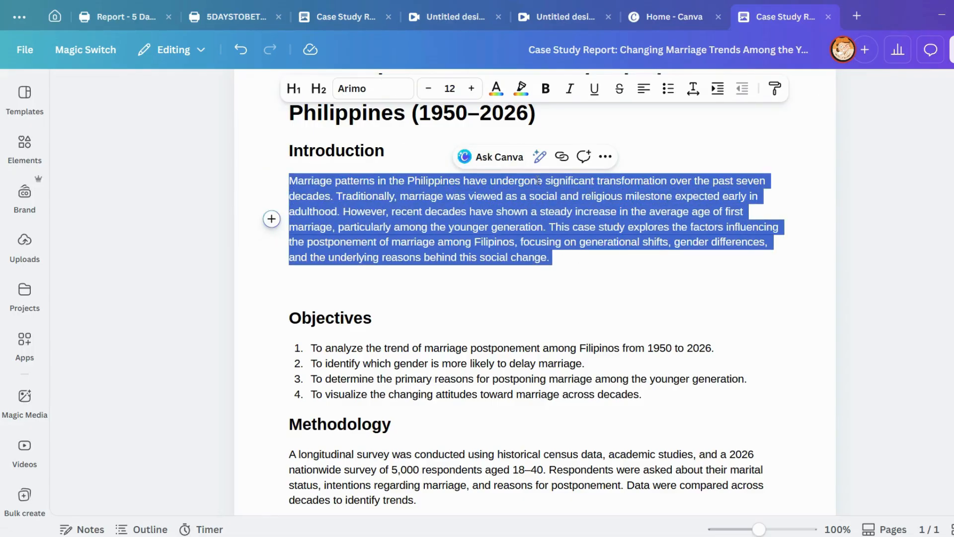
left_click(539, 159)
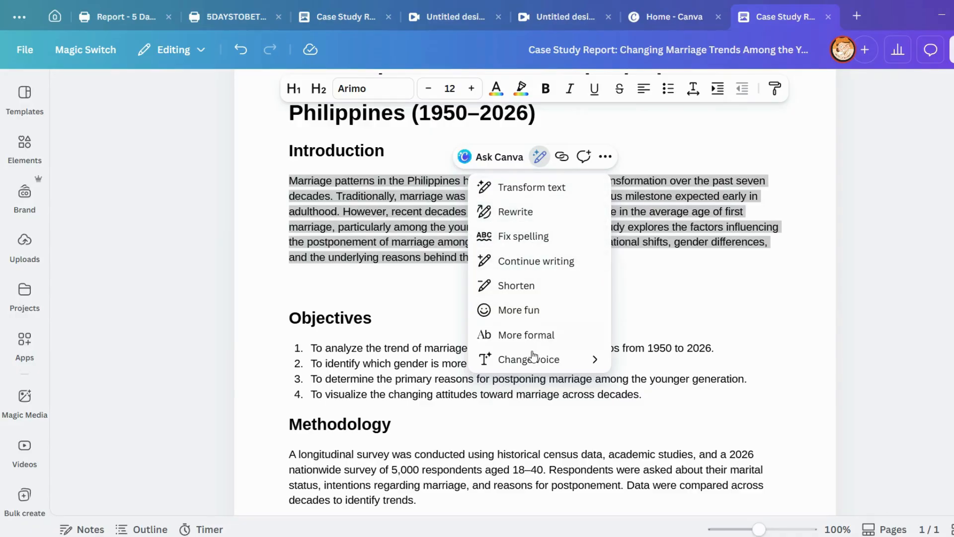
left_click(388, 244)
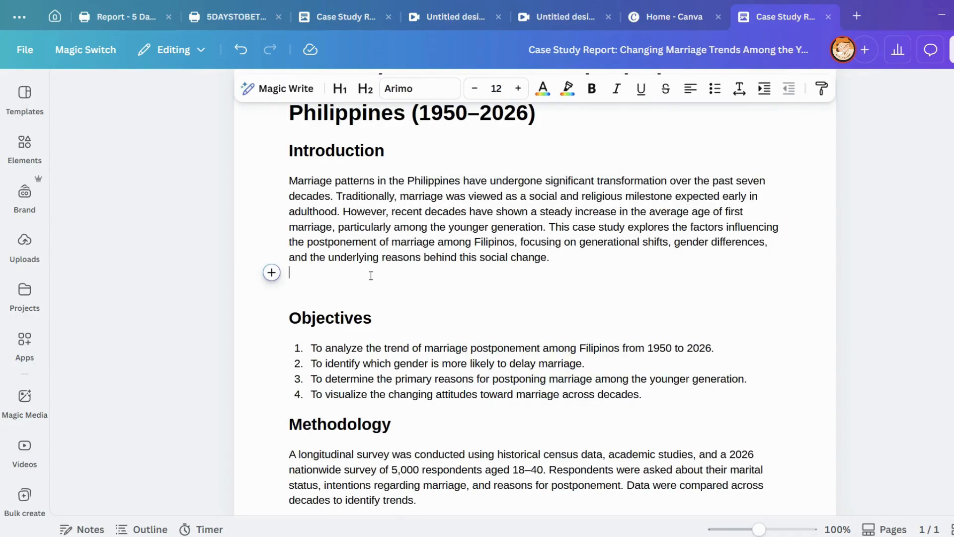
Remove one blank line below the Introduction paragraph and look over the rest of the document.
key("BackSpace")
scroll(405, 269, "down", 7)
scroll(441, 282, "down", 5)
scroll(486, 336, "up", 15)
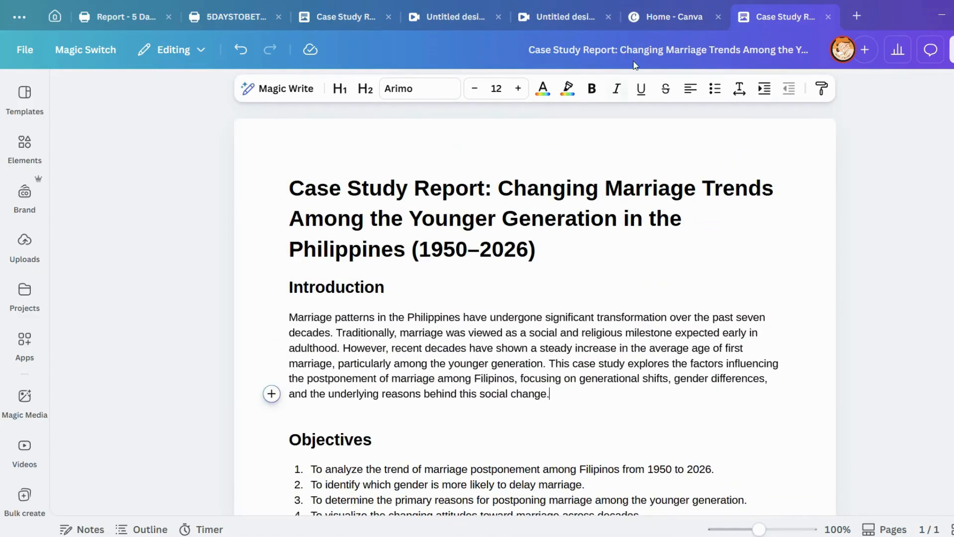
left_click(674, 17)
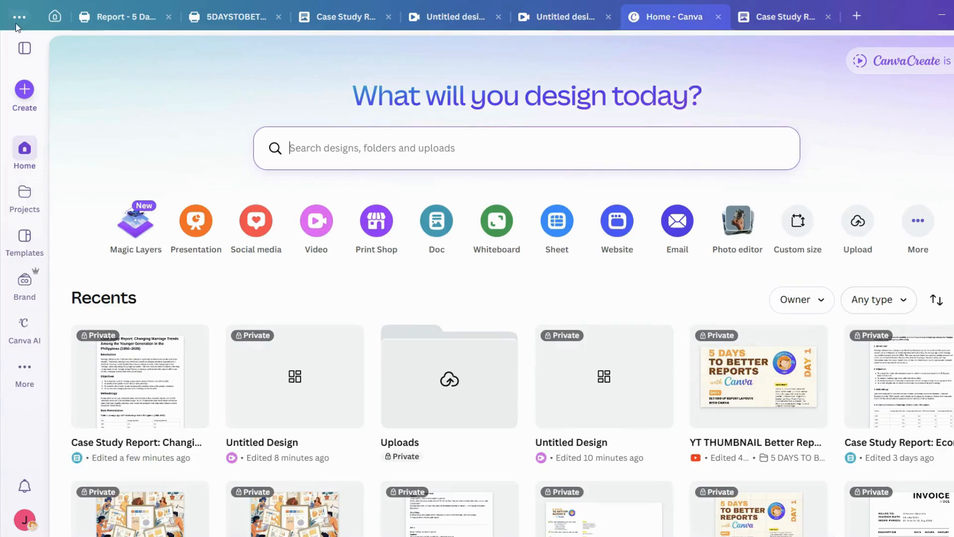
left_click(24, 89)
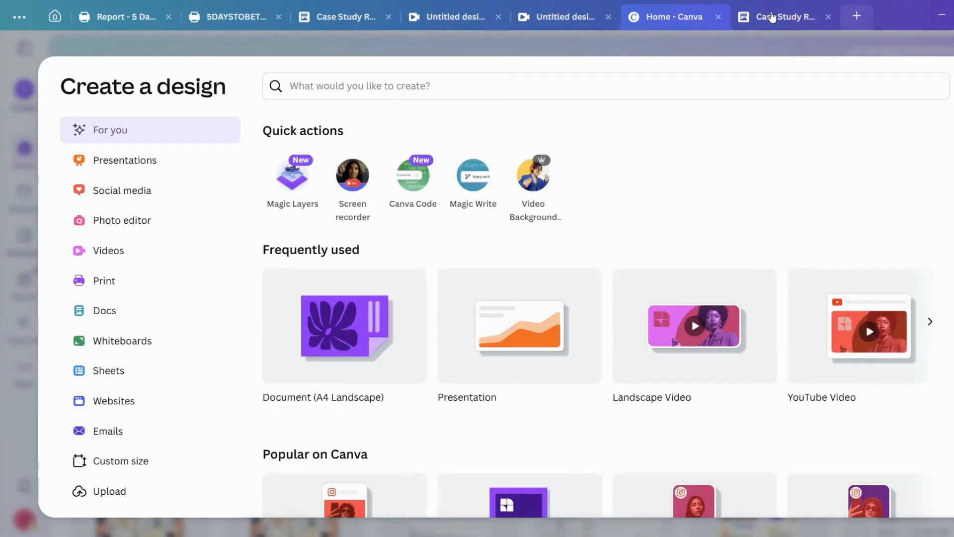
left_click(772, 18)
scroll(383, 242, "down", 3)
scroll(384, 243, "up", 3)
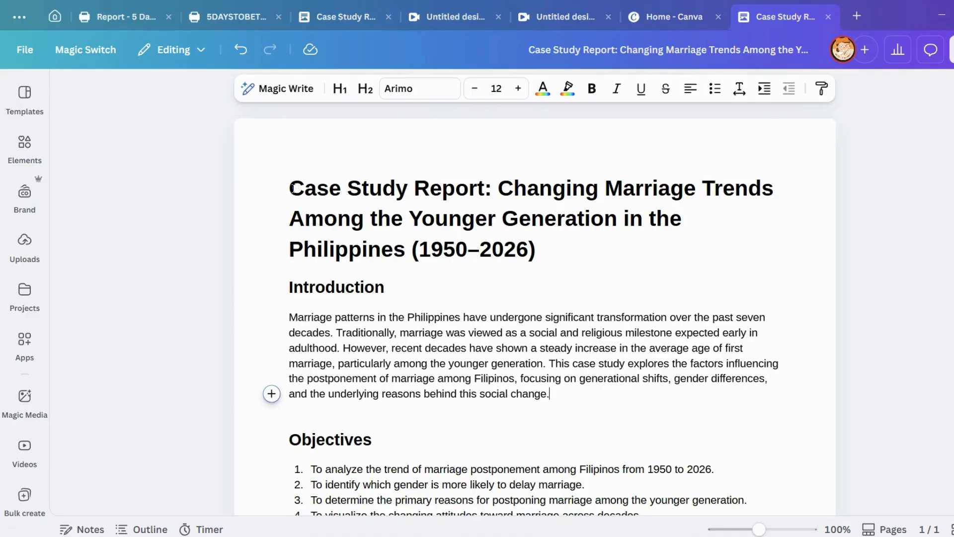
scroll(415, 254, "down", 13)
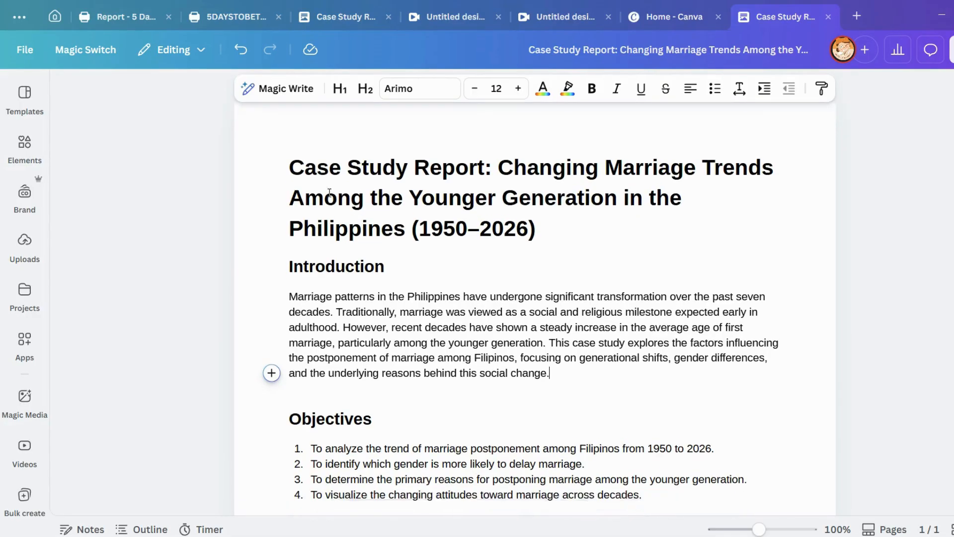
scroll(374, 201, "up", 13)
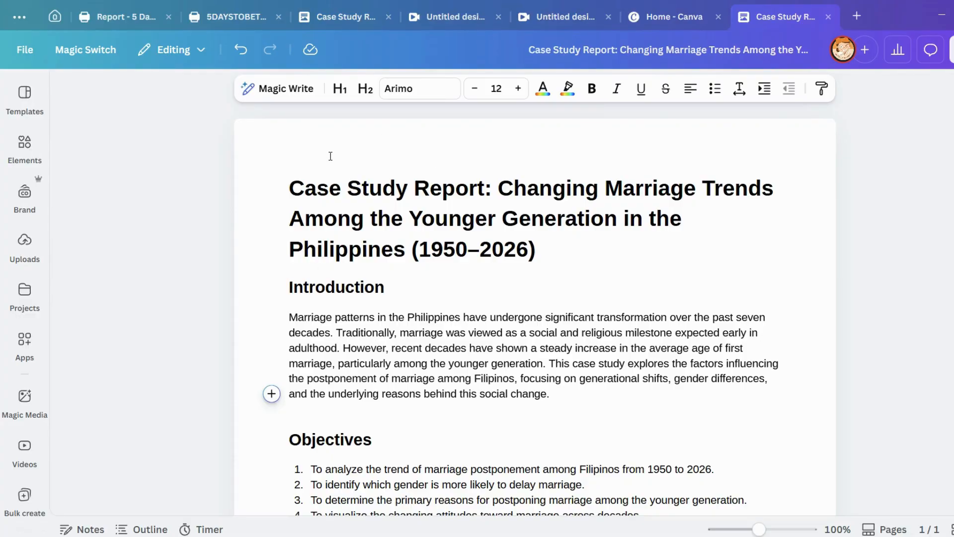
scroll(626, 298, "down", 2)
left_click(617, 345)
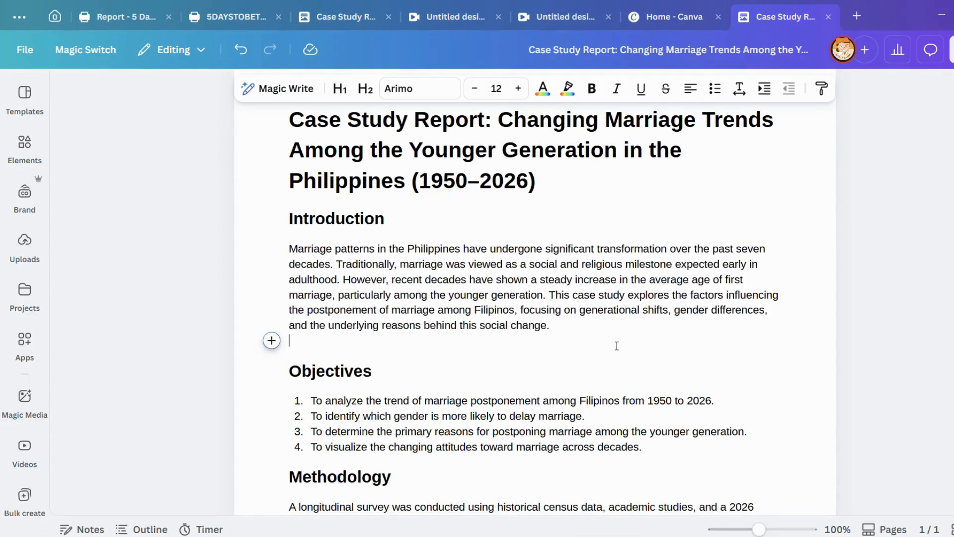
Create a blank Document (A4 Portrait) design from the A4 search results and dismiss its letterhead print offer.
left_click(662, 28)
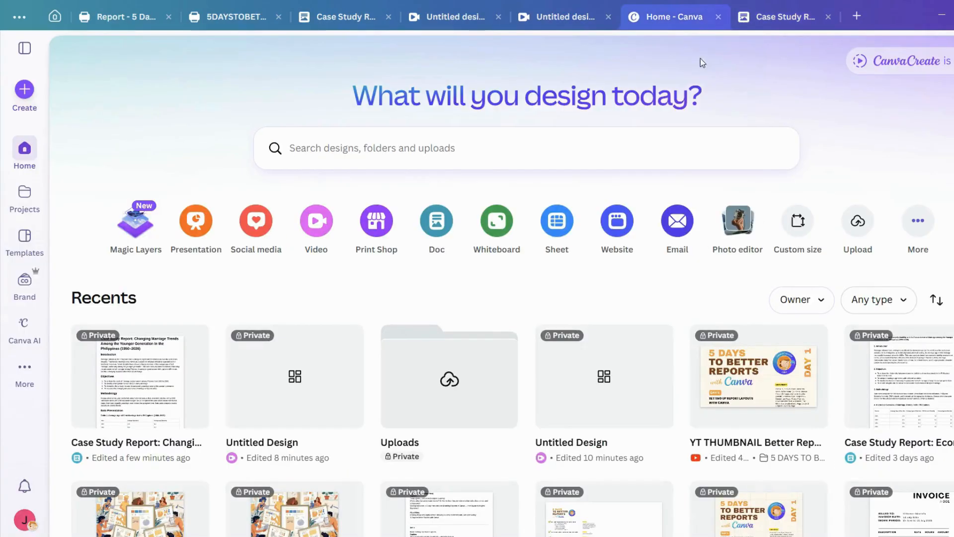
left_click(25, 91)
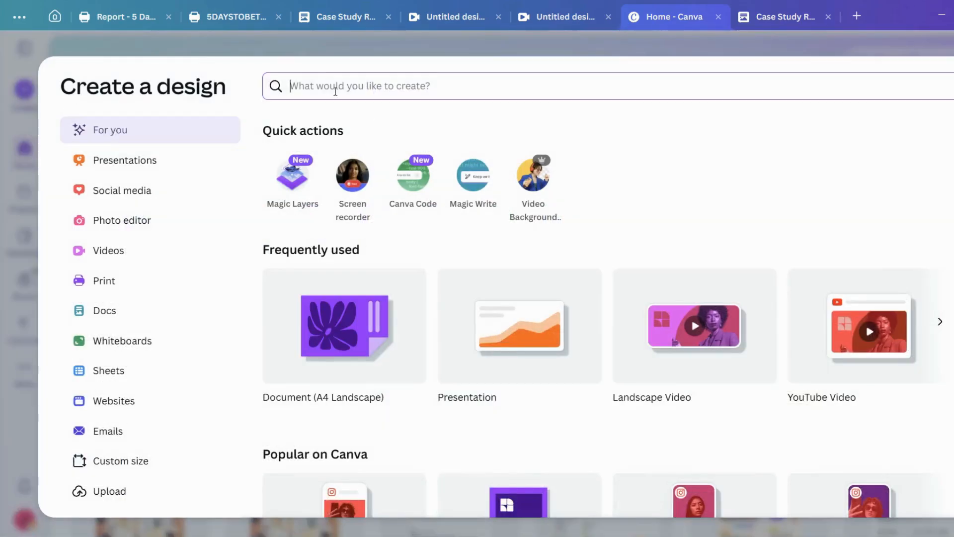
type("DP")
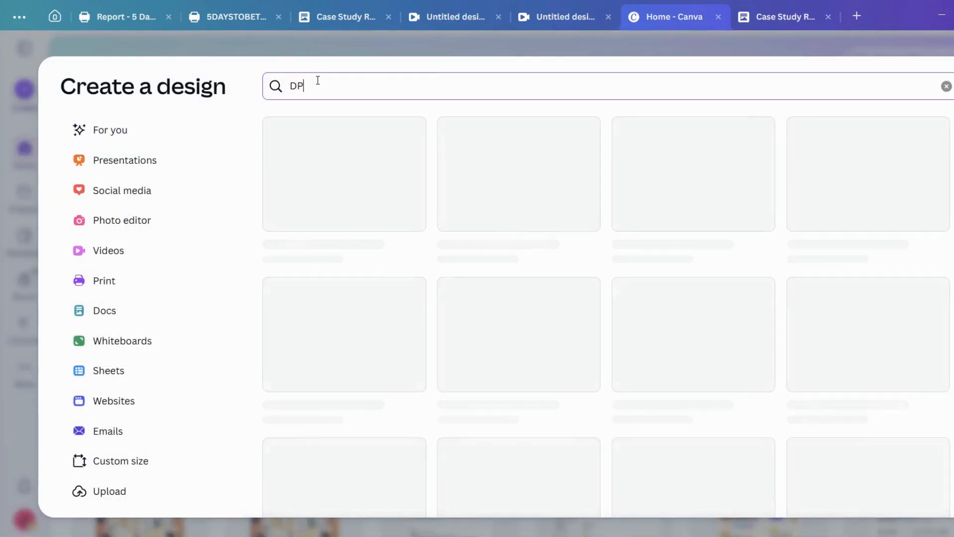
type("OC")
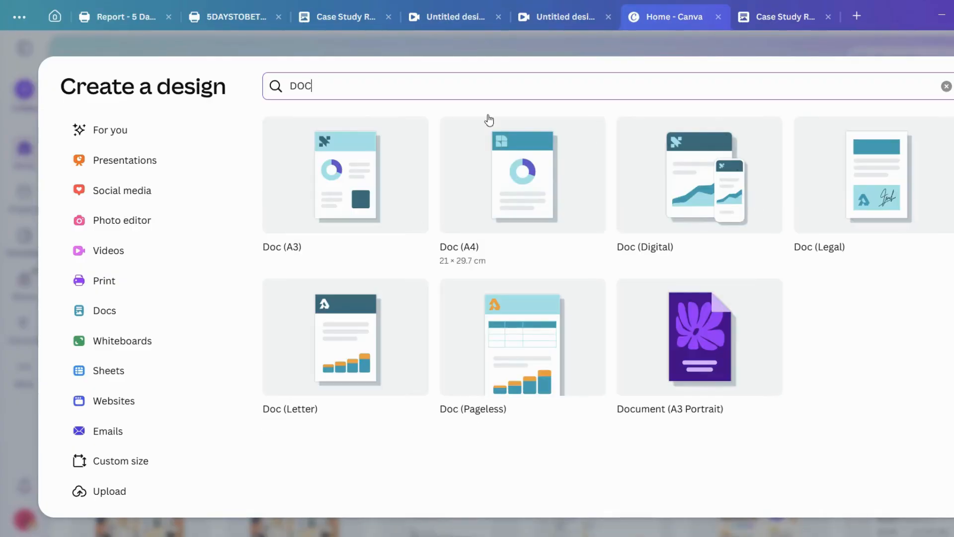
left_click_drag(315, 85, 289, 80)
type("A4")
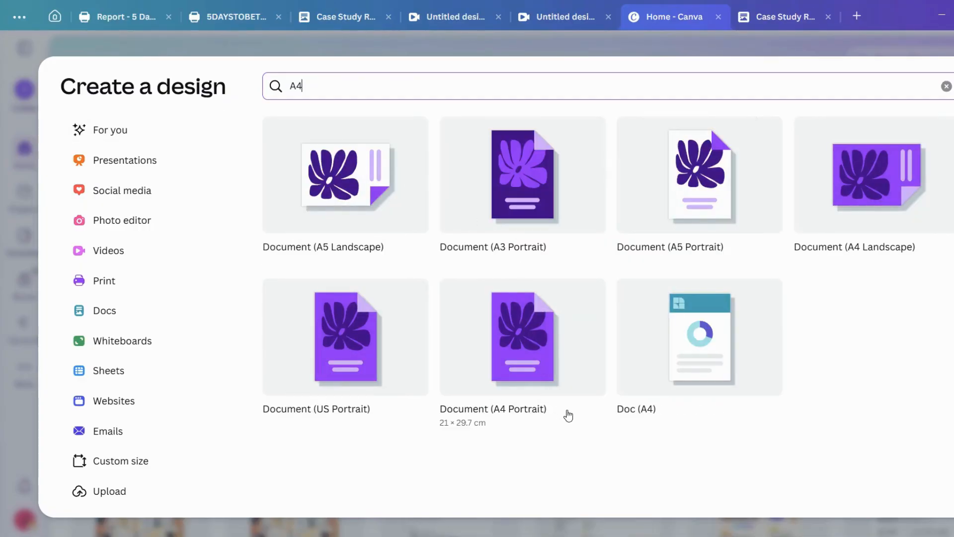
left_click(530, 363)
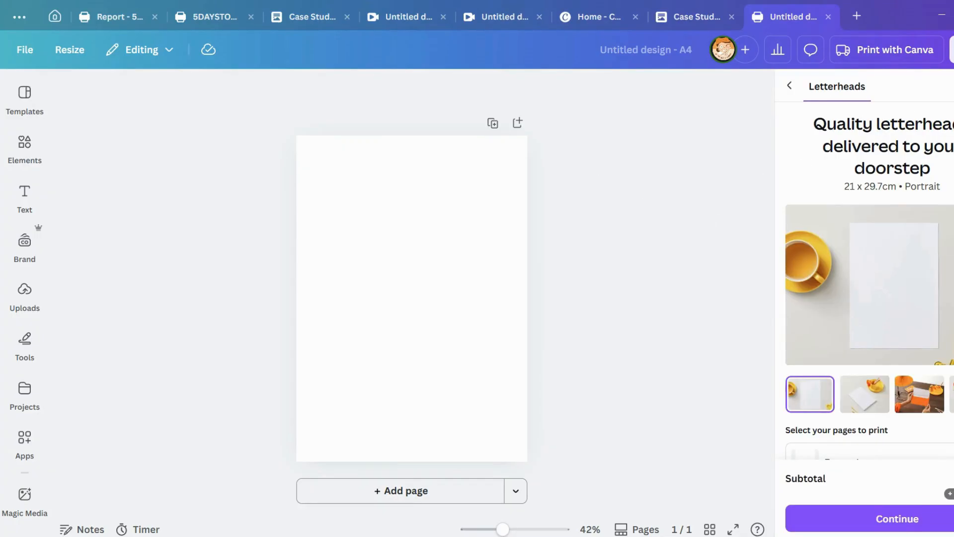
left_click(953, 86)
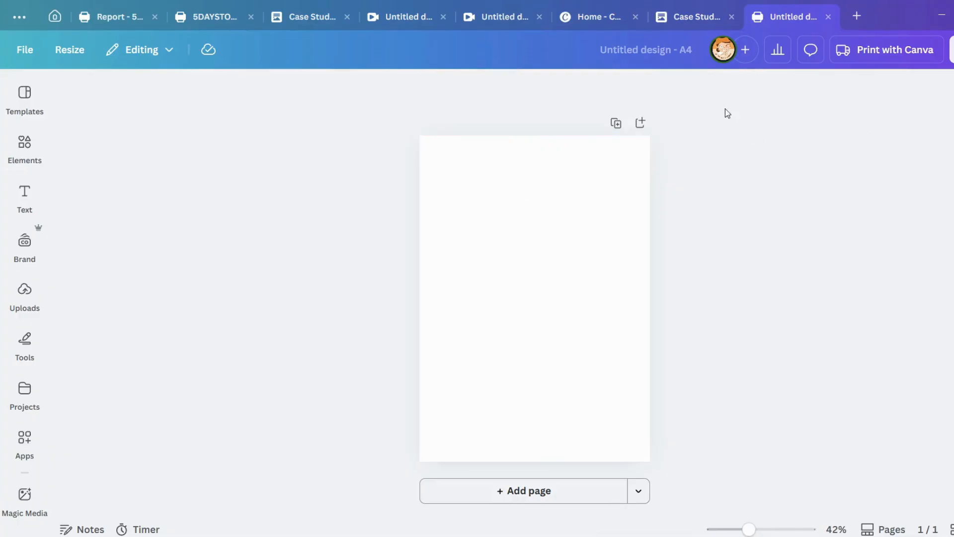
Copy "Case Study Report" from the report document's title and name the new A4 design "Case Study Report".
left_click(692, 18)
left_click_drag(565, 256, 289, 188)
left_click(452, 159)
left_click(498, 186)
left_click_drag(498, 186, 276, 179)
key("ctrl+c")
left_click(790, 16)
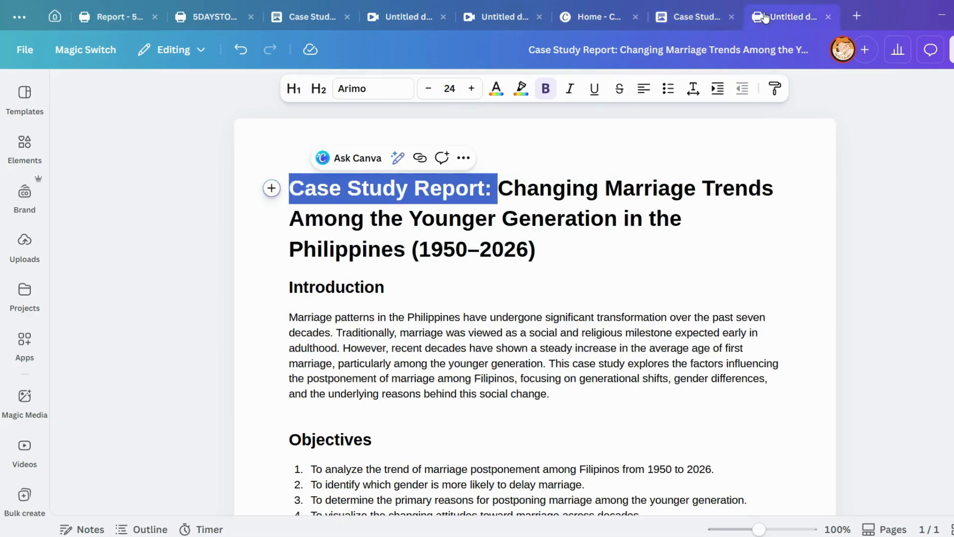
left_click(646, 50)
key("ctrl+v")
key("BackSpace")
left_click(693, 210)
left_click(815, 209)
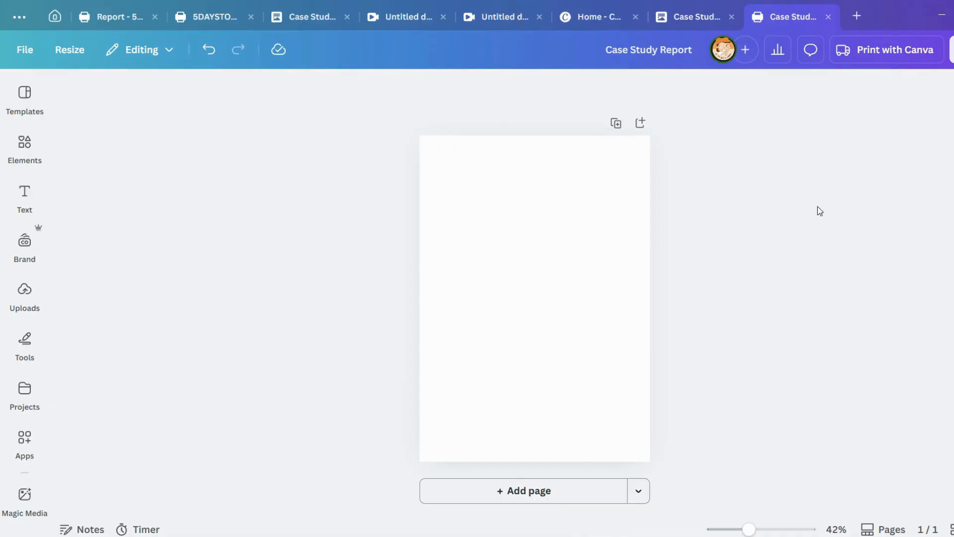
Examine the page 2 cover layout in the 5DAYSTOBETTERREPORTS - WORKSPACE design and return to the blank A4 design.
left_click(282, 20)
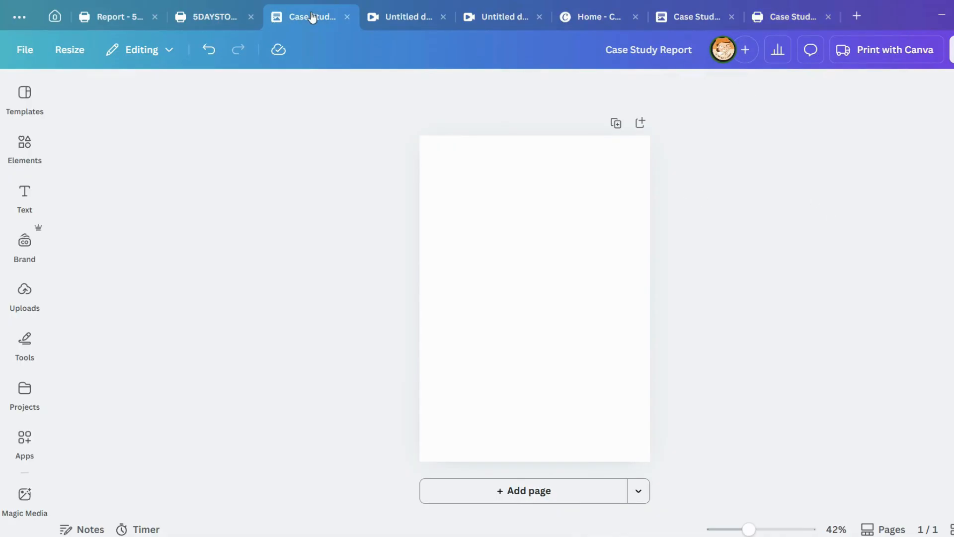
left_click(219, 20)
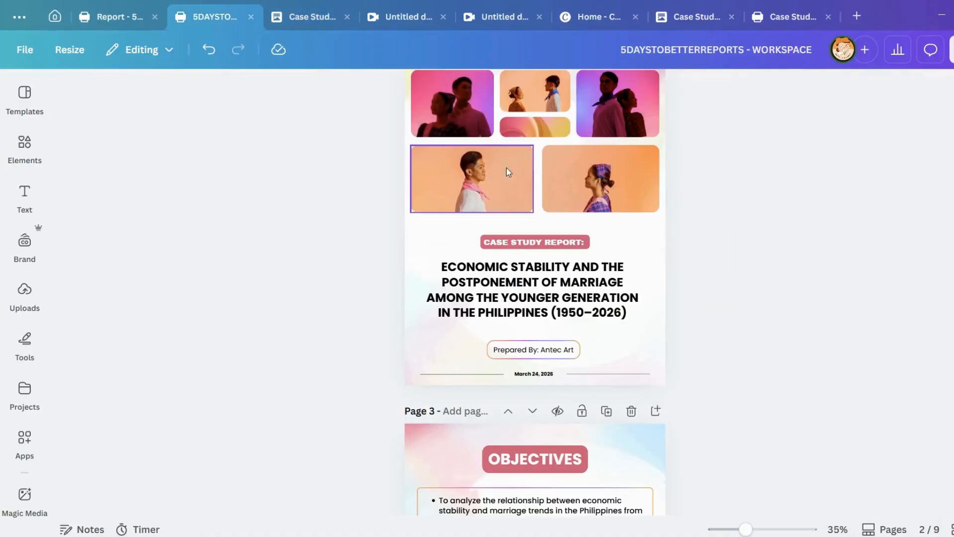
scroll(508, 169, "up", 1)
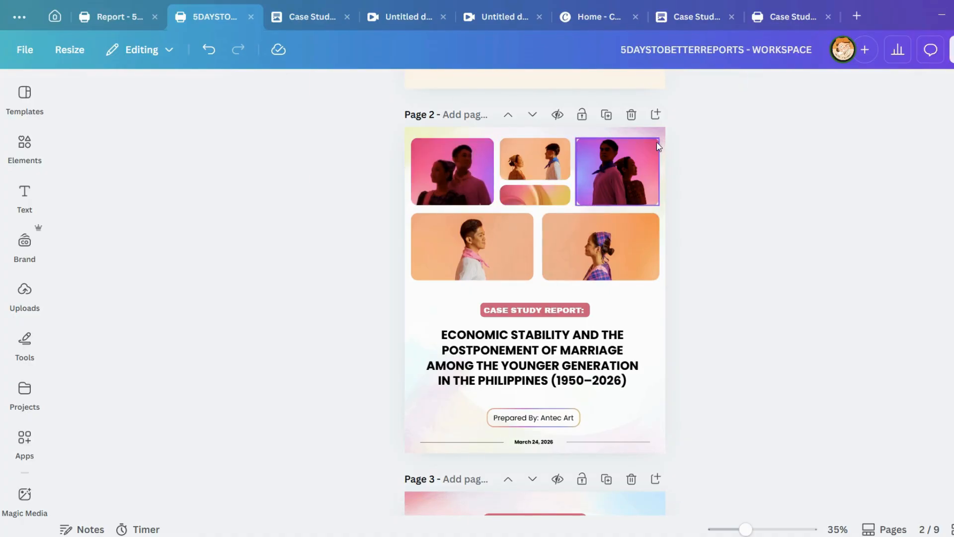
left_click(765, 20)
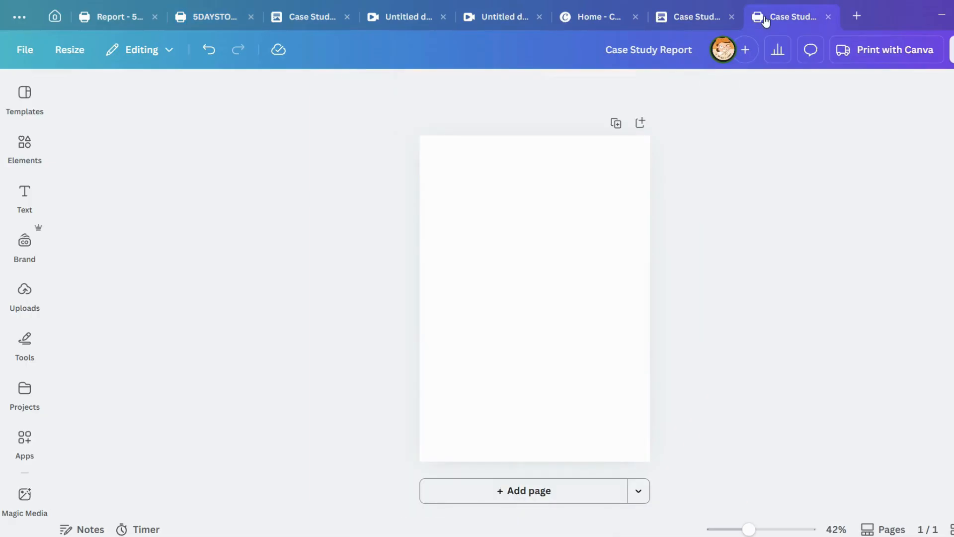
Search the elements library for "BUBBLES" and browse the full set of graphics.
left_click(529, 186)
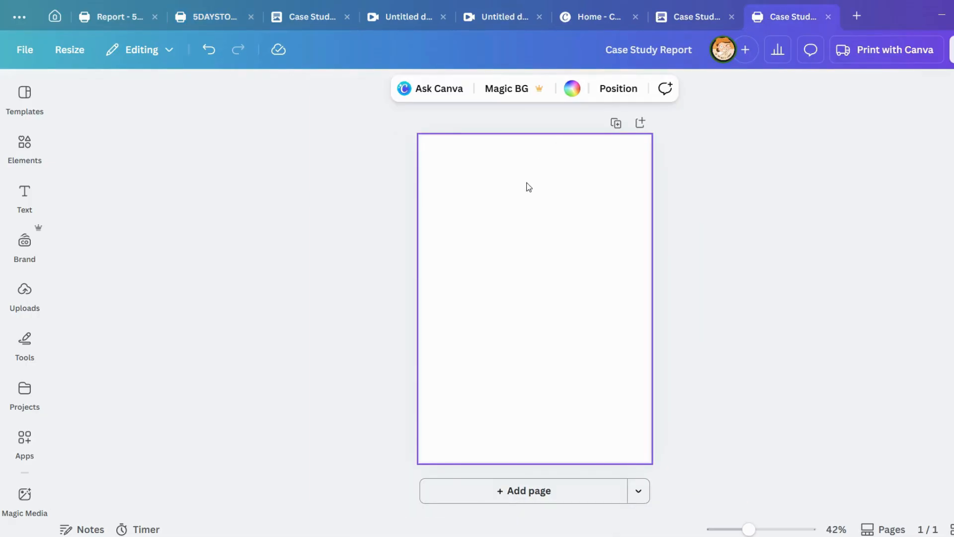
left_click(18, 144)
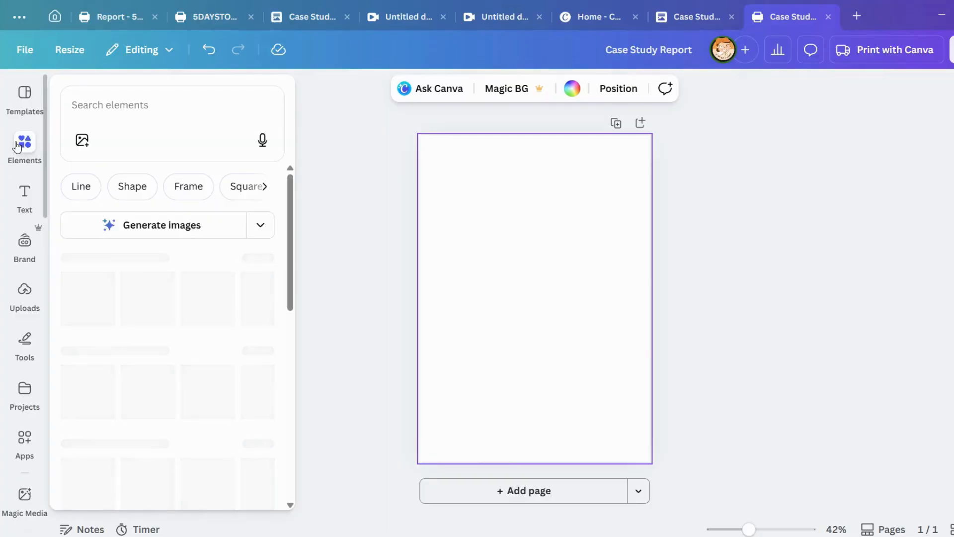
left_click(123, 102)
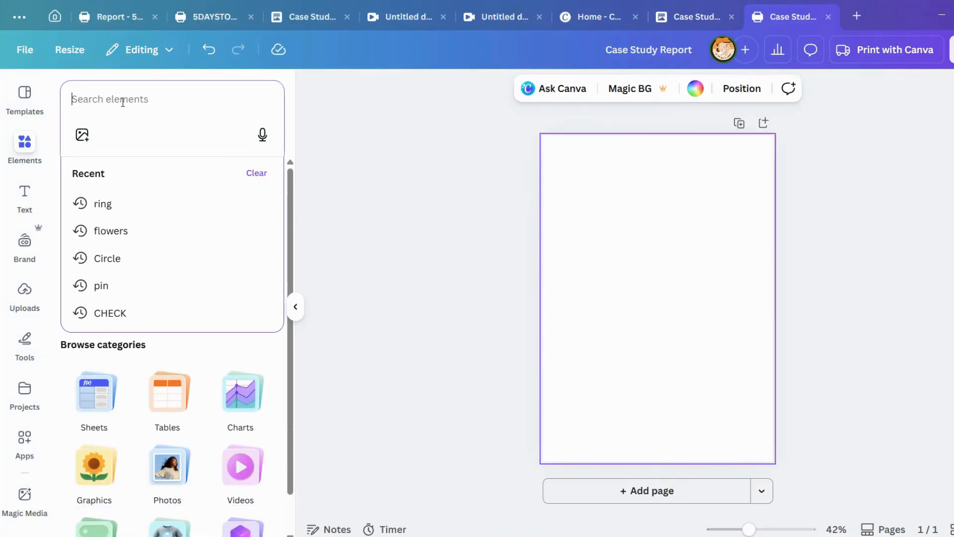
type("BU")
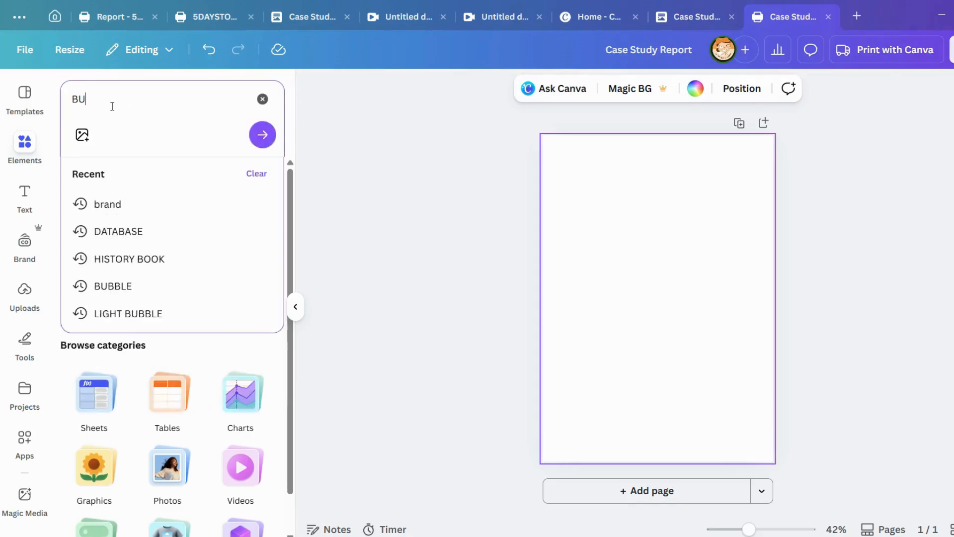
type("BBLES")
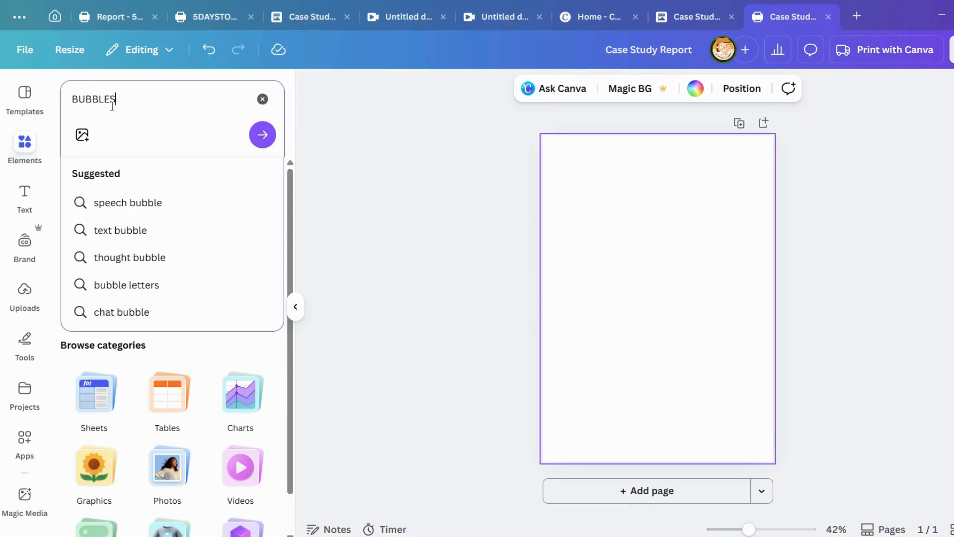
key("Return")
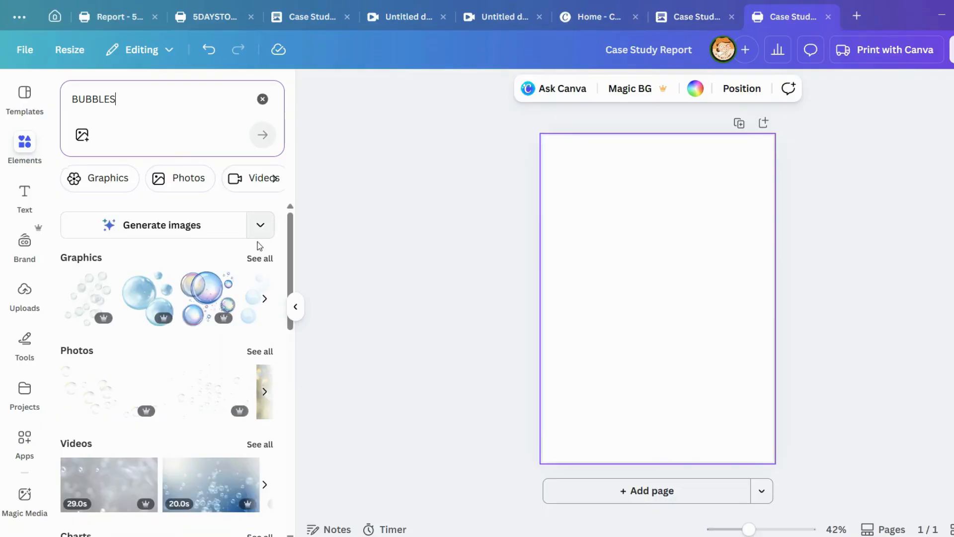
left_click(259, 258)
scroll(200, 418, "down", 5)
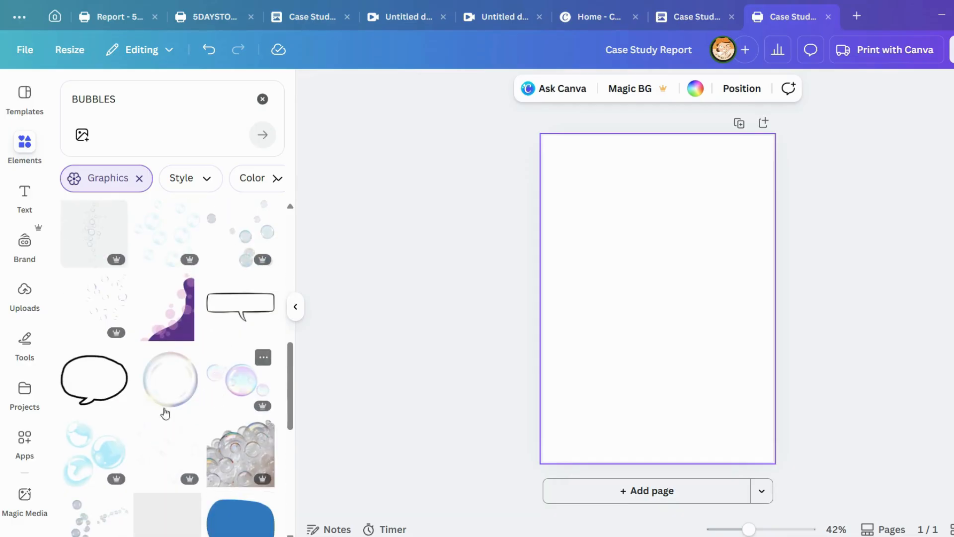
Try the round iridescent bubble graphic enlarged beyond the edges of the blank page, and delete it.
left_click(163, 395)
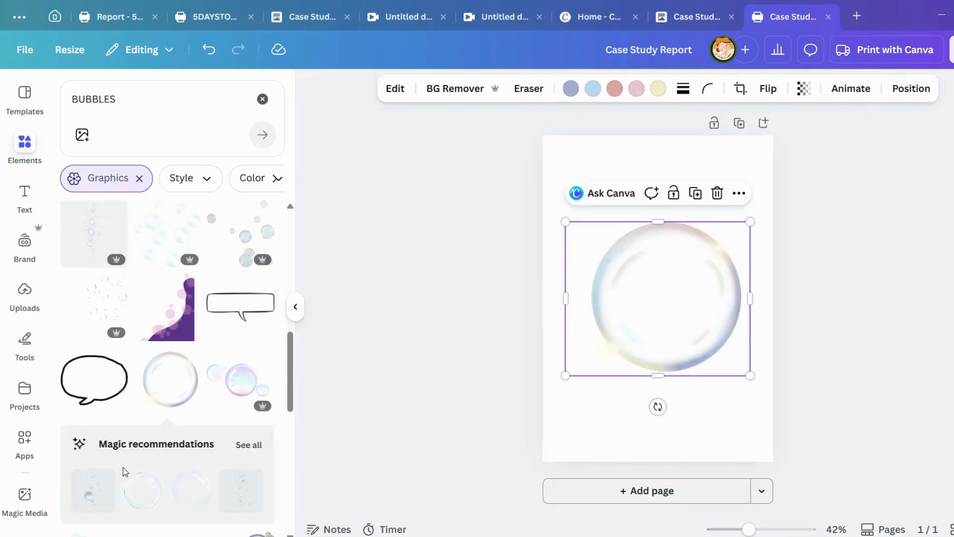
scroll(255, 420, "down", 3)
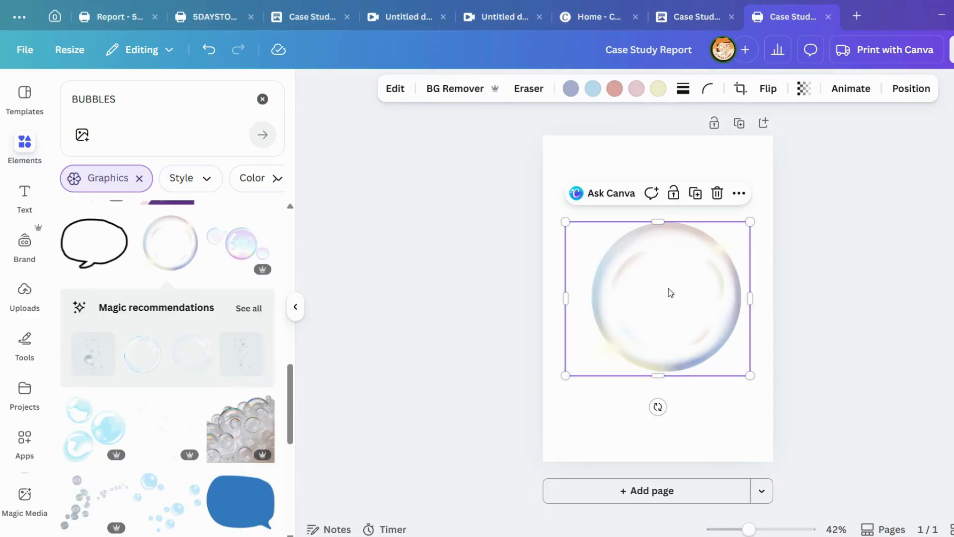
left_click_drag(751, 222, 907, 103)
left_click_drag(767, 270, 650, 321)
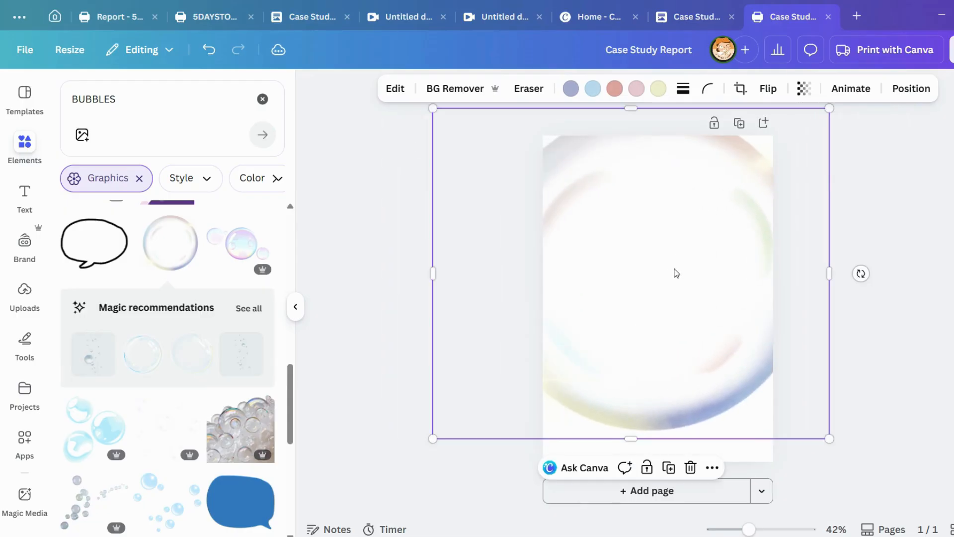
left_click(690, 468)
Browse the bubble graphics for an alternative and open all Magic recommendations for the round iridescent bubble.
scroll(207, 375, "down", 6)
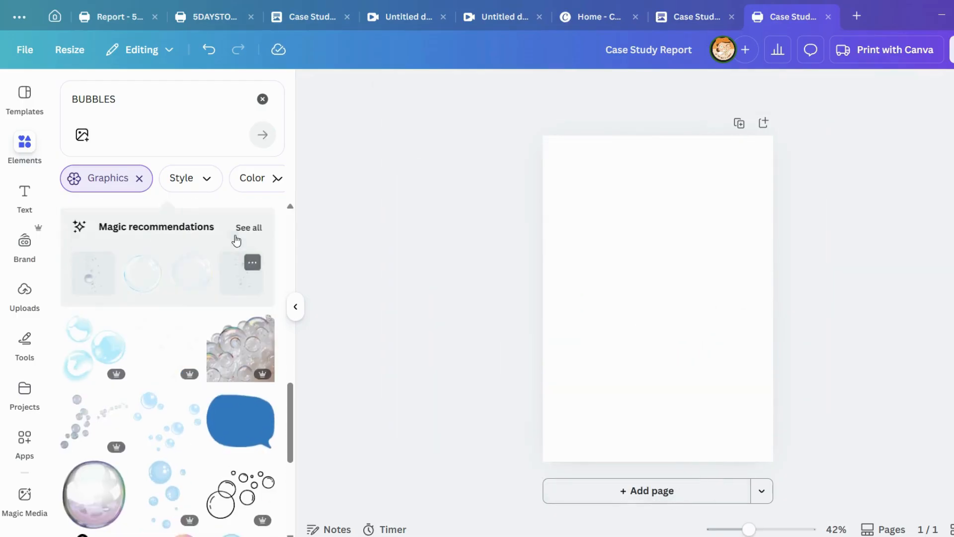
scroll(214, 354, "down", 10)
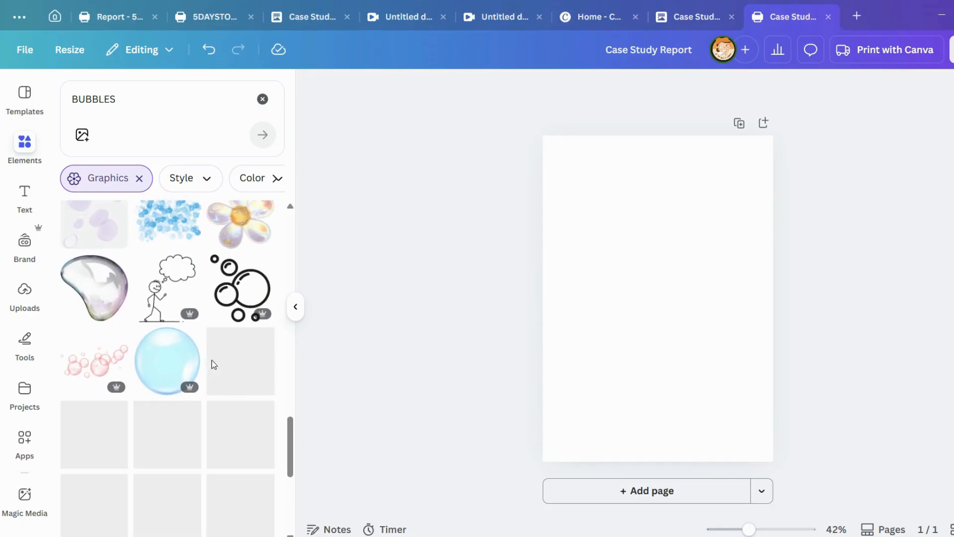
scroll(250, 428, "up", 15)
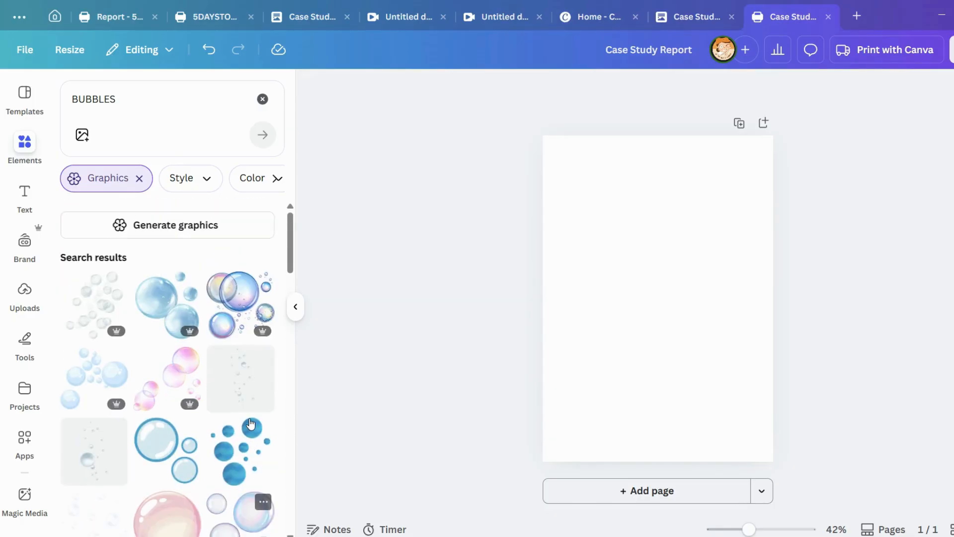
scroll(215, 289, "down", 3)
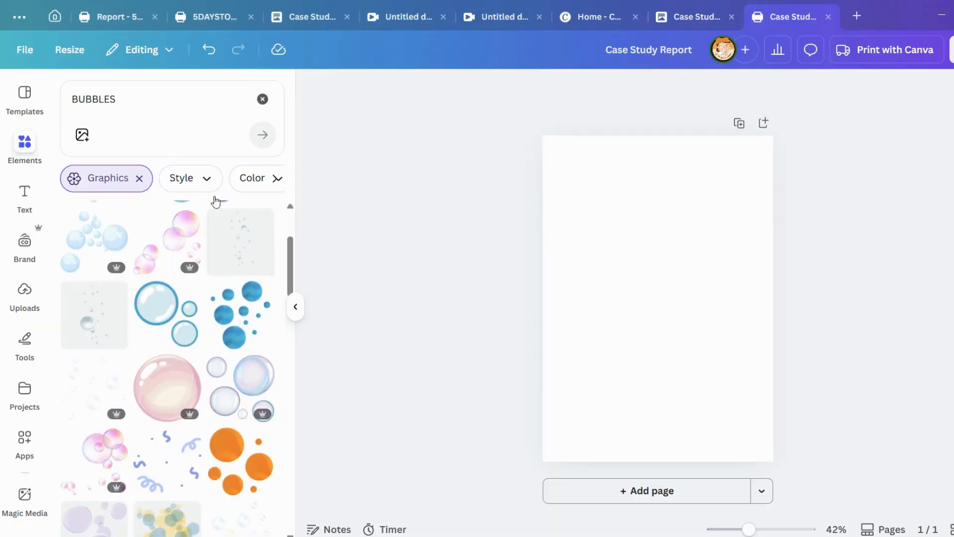
scroll(215, 201, "down", 7)
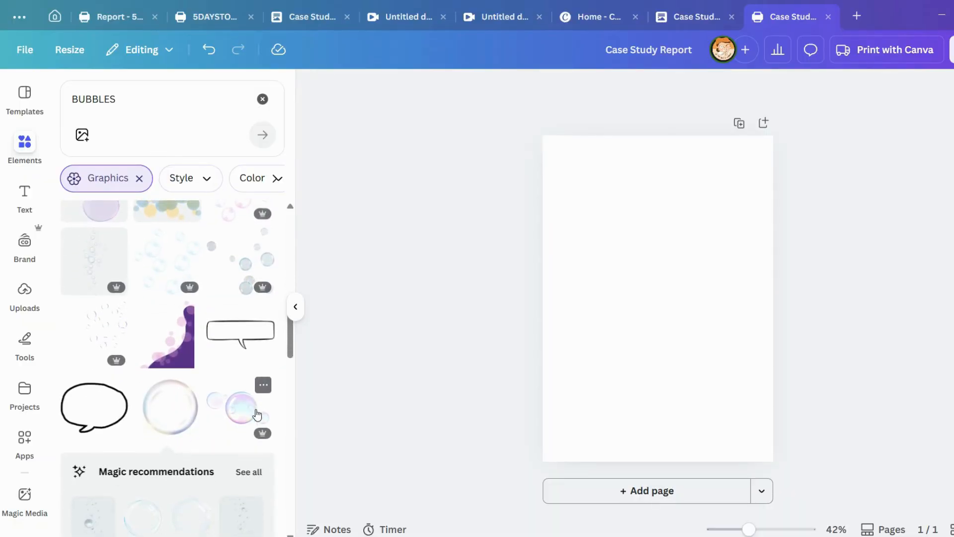
scroll(257, 414, "down", 3)
left_click(257, 343)
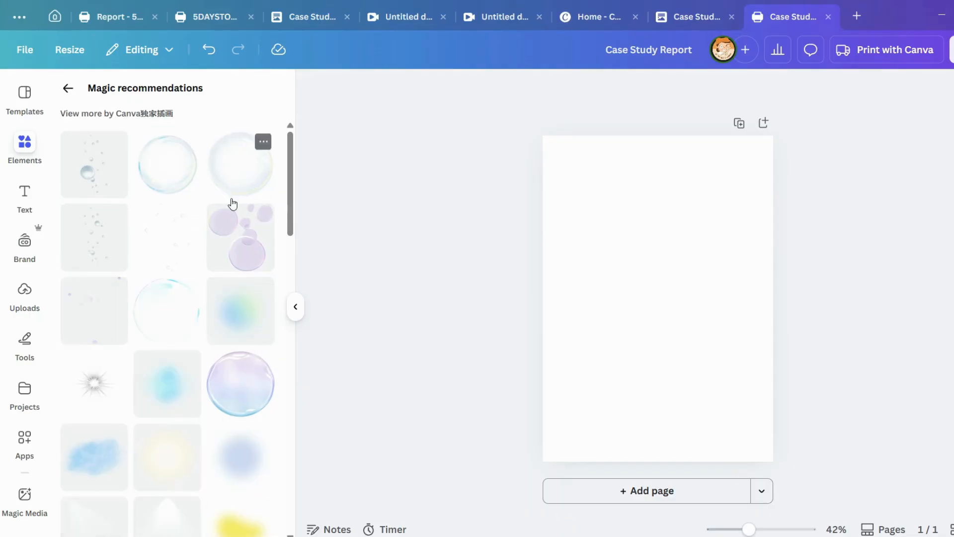
Browse the Magic recommendations for an alternative bubble graphic to use as the page background.
scroll(184, 275, "down", 4)
scroll(164, 288, "down", 3)
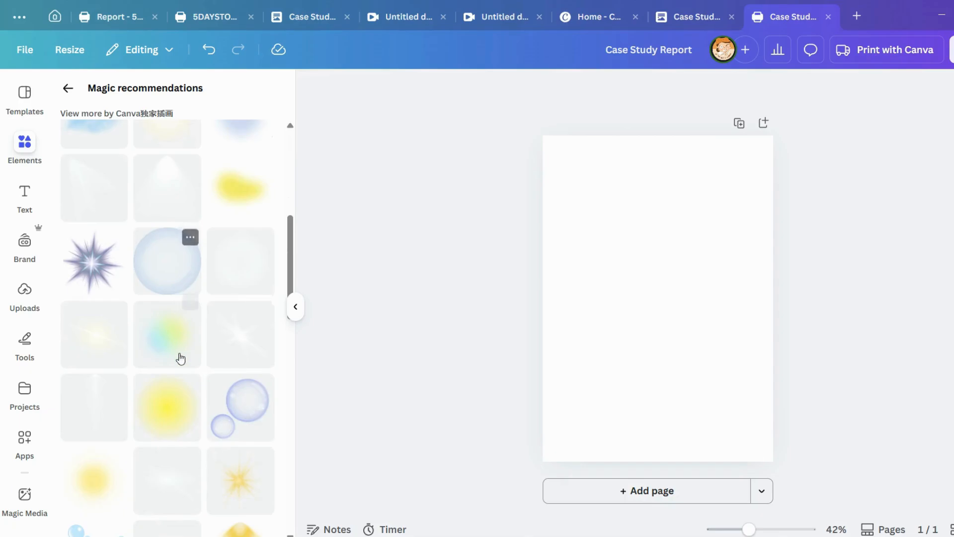
scroll(169, 429, "down", 7)
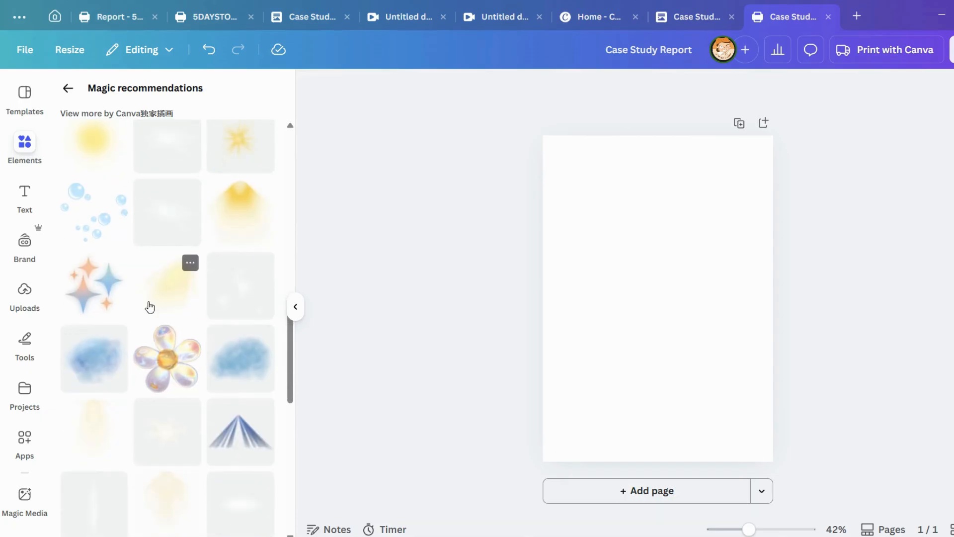
scroll(149, 309, "down", 3)
scroll(236, 408, "down", 7)
scroll(227, 384, "up", 9)
scroll(213, 383, "down", 7)
scroll(159, 405, "up", 8)
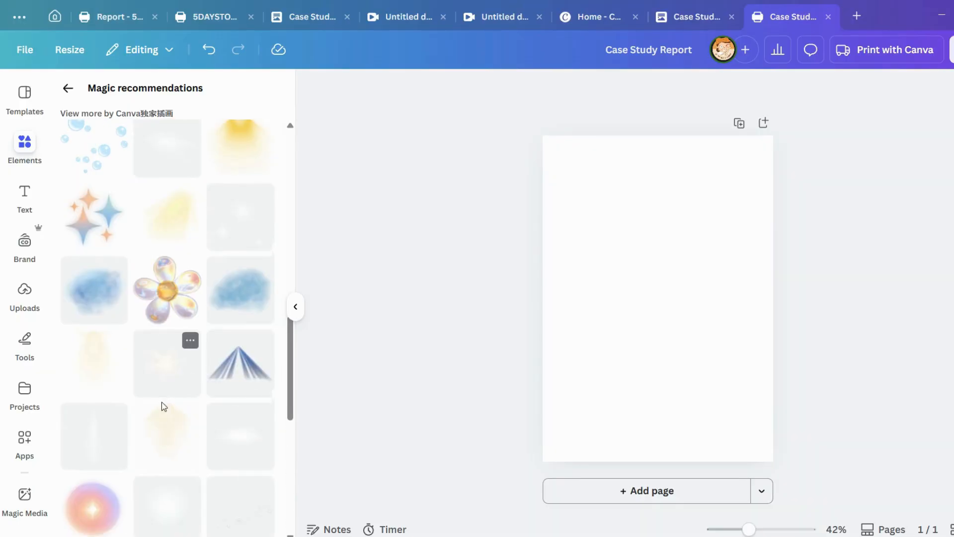
scroll(155, 414, "up", 10)
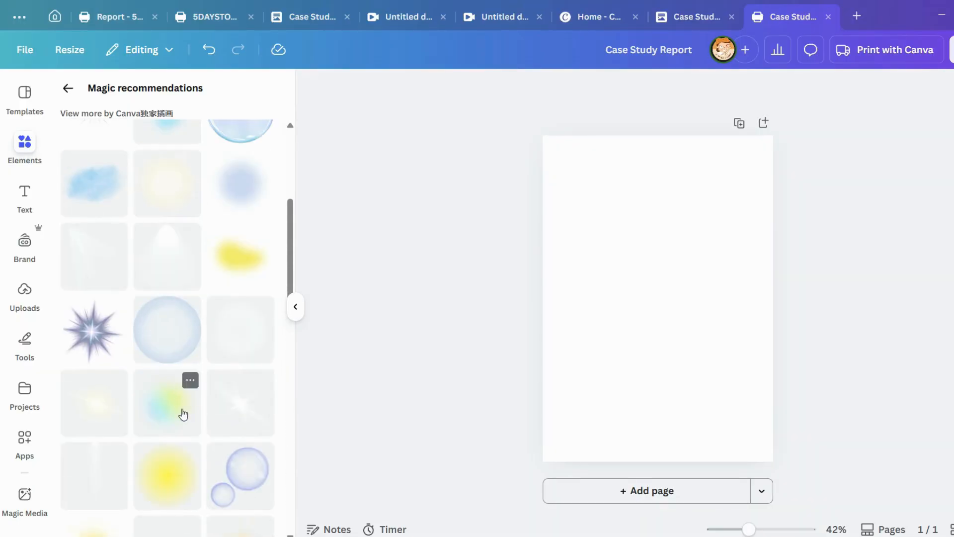
scroll(188, 414, "up", 4)
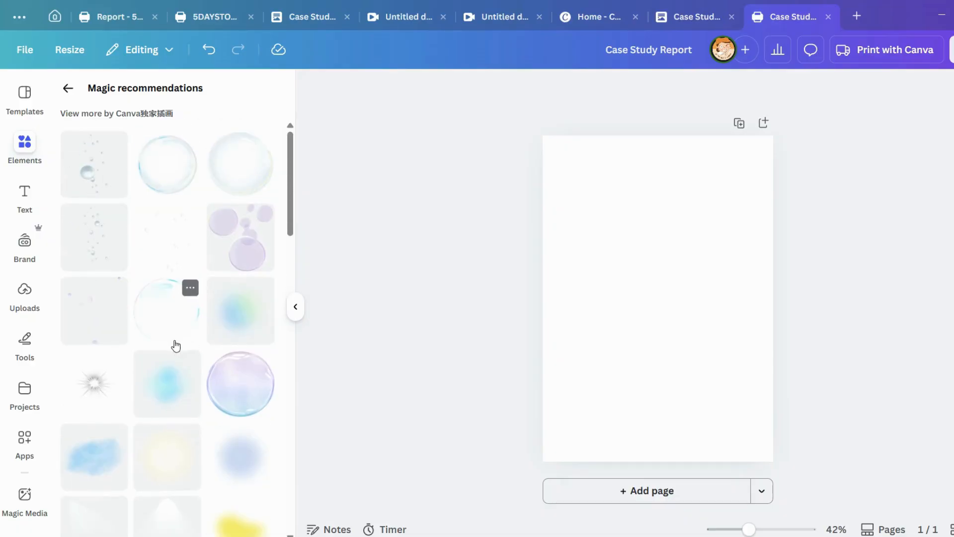
Try two pale round bubble graphics on the page, delete both, and return to the BUBBLES search results.
left_click(187, 320)
left_click_drag(747, 390, 920, 532)
left_click_drag(830, 458, 734, 352)
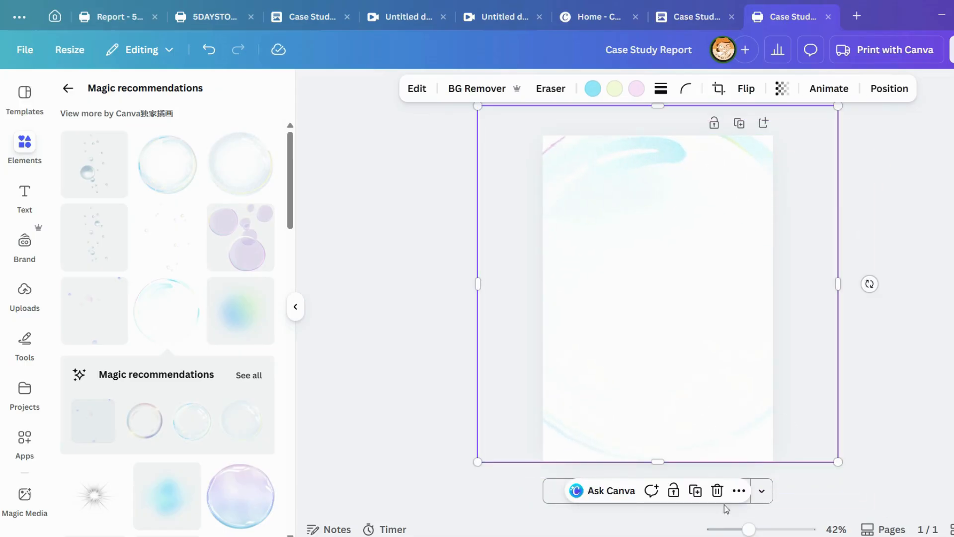
left_click(717, 491)
left_click(234, 173)
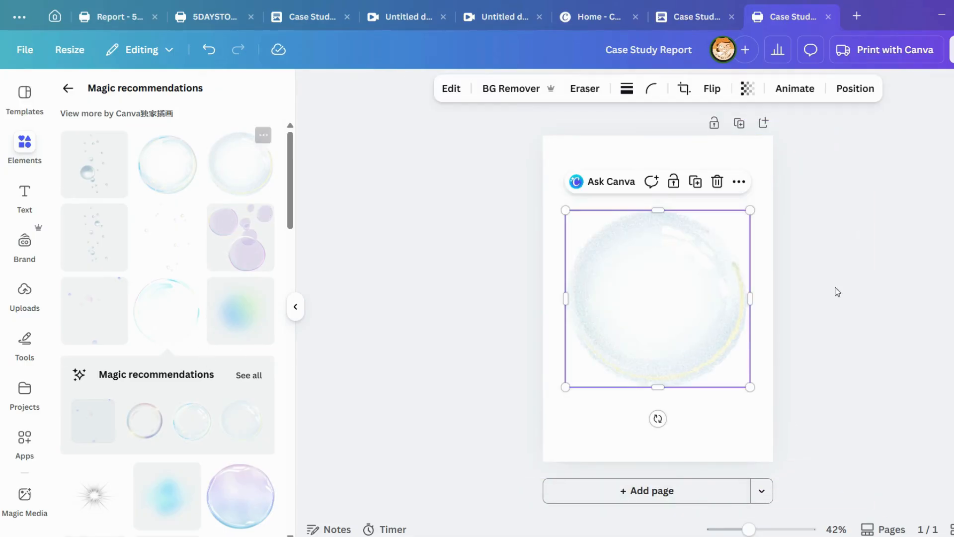
left_click(717, 182)
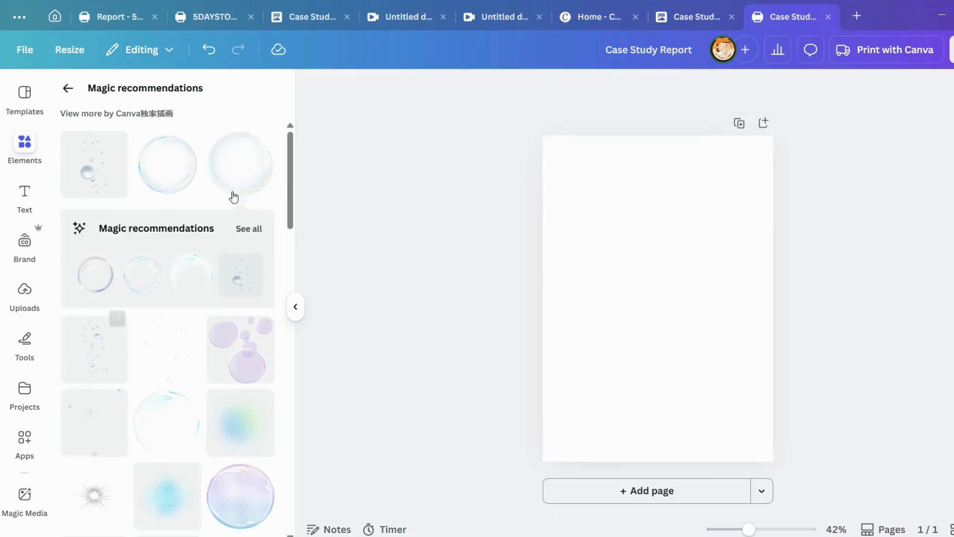
left_click(255, 229)
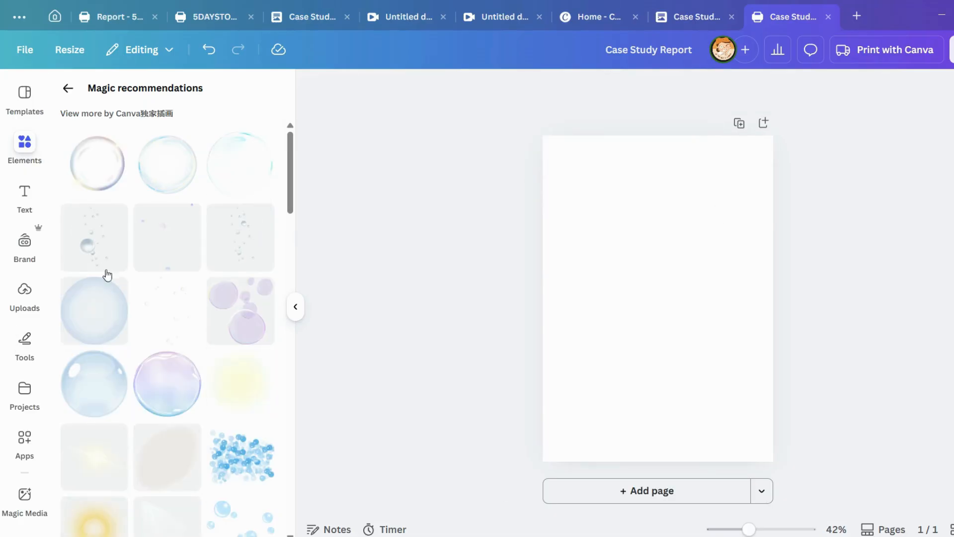
left_click(68, 86)
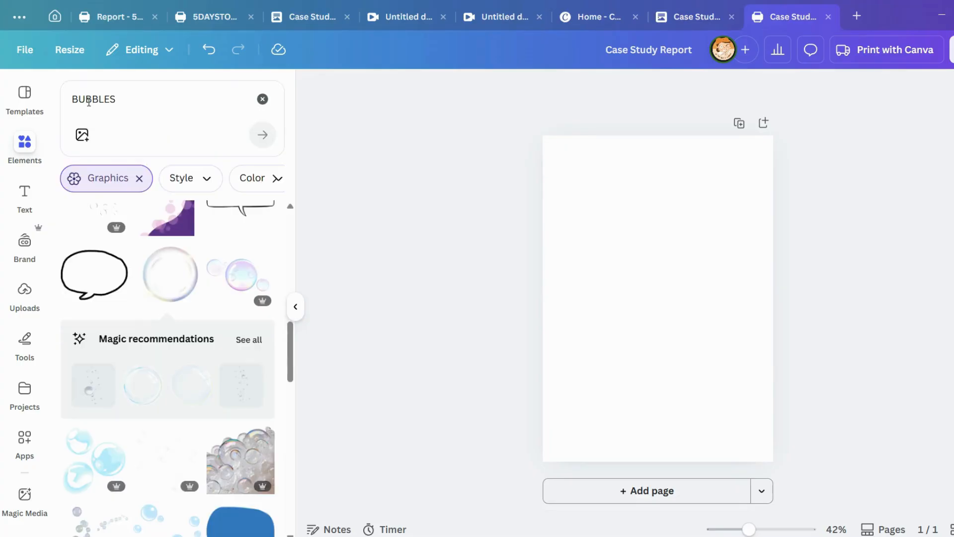
Clear the BUBBLES search and browse the full list of recently used elements down to the bubble graphics.
left_click(263, 99)
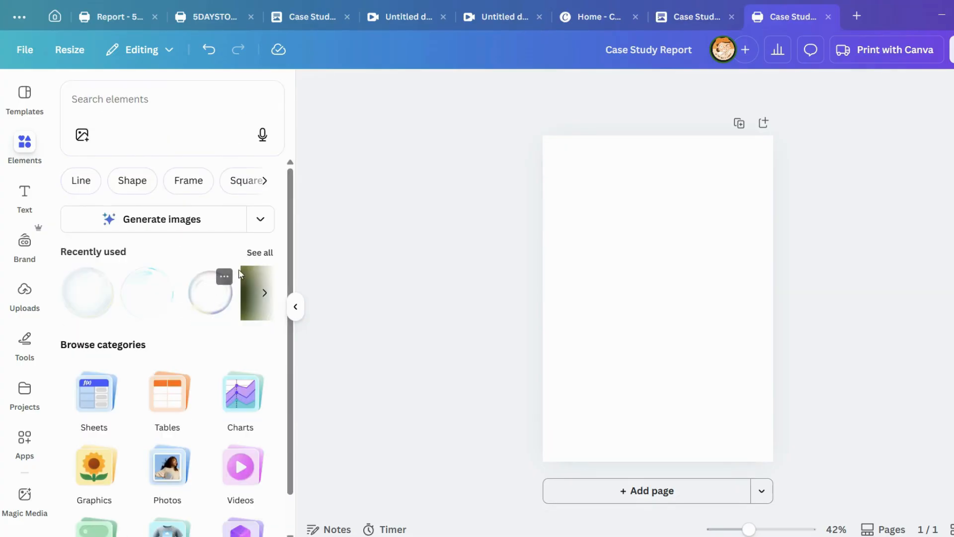
left_click(262, 254)
scroll(222, 295, "down", 2)
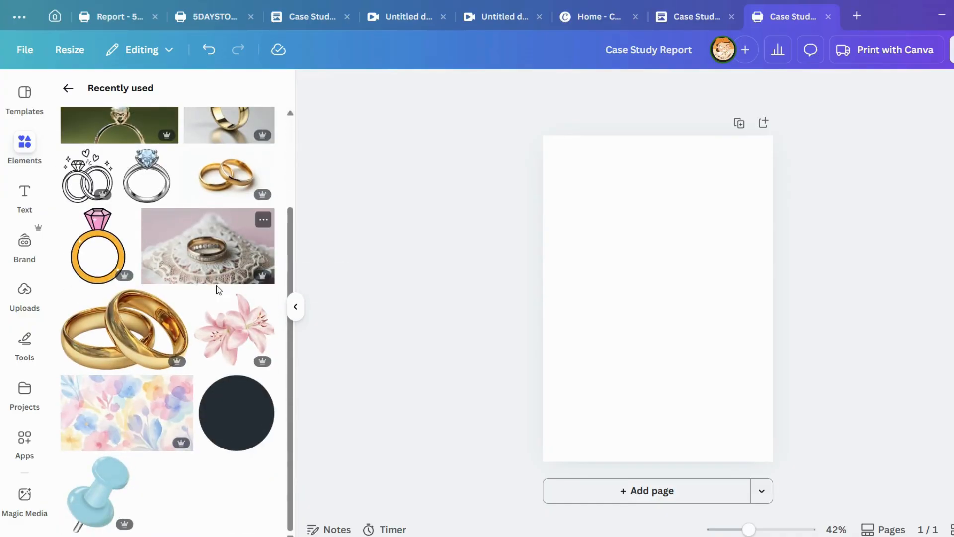
scroll(170, 295, "down", 10)
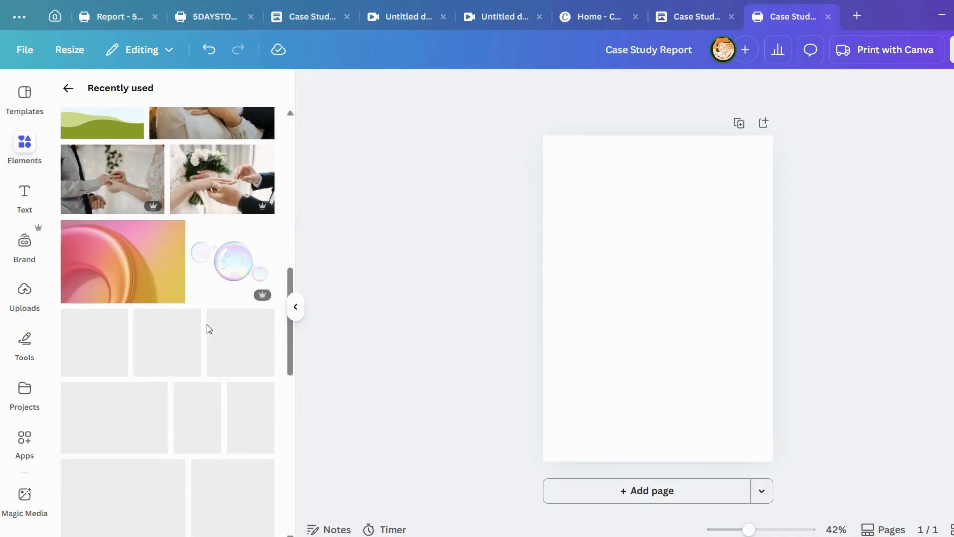
Add the pastel watercolour bubble ring and enlarge it beyond all page edges as the cover background.
left_click(73, 349)
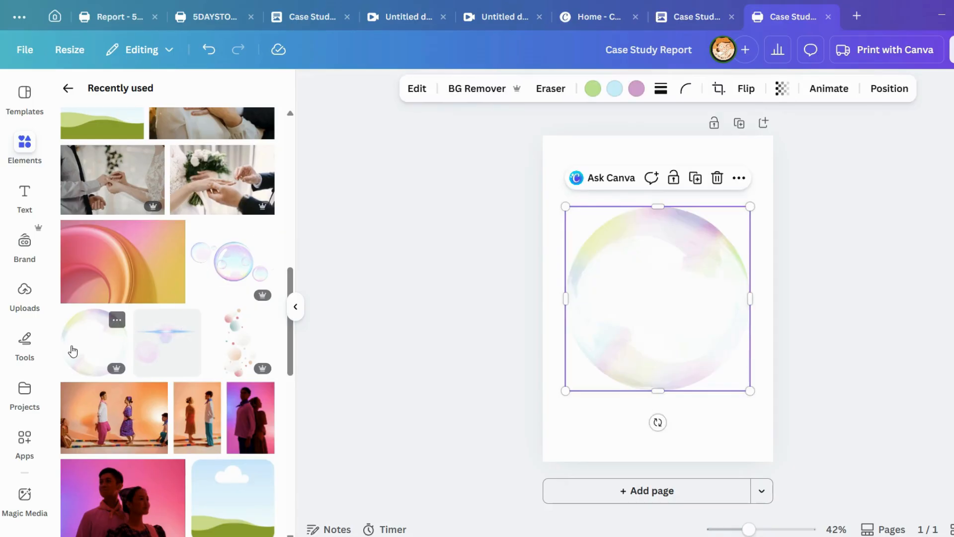
left_click_drag(749, 388, 899, 517)
left_click_drag(785, 405, 683, 310)
left_click_drag(803, 446, 861, 495)
left_click_drag(460, 113, 447, 100)
left_click_drag(815, 151, 830, 152)
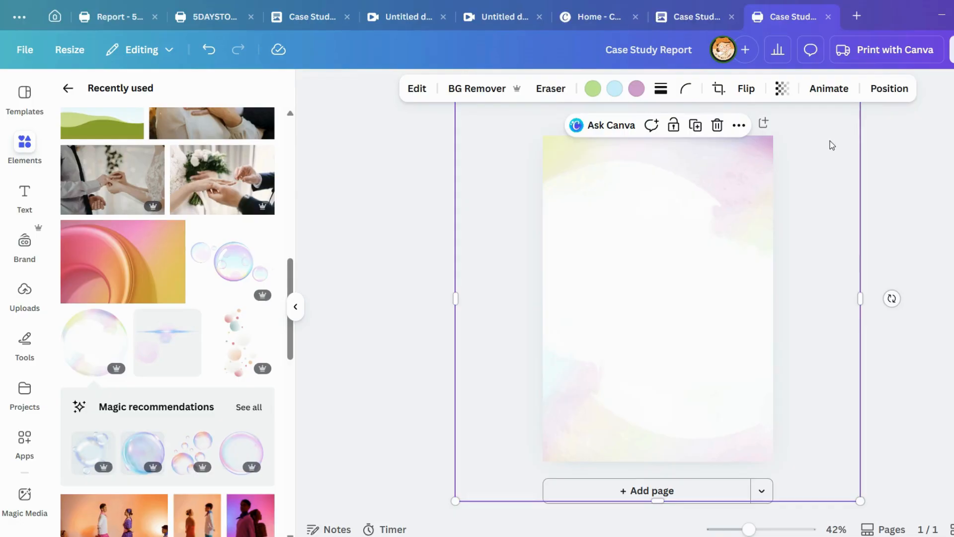
left_click(943, 209)
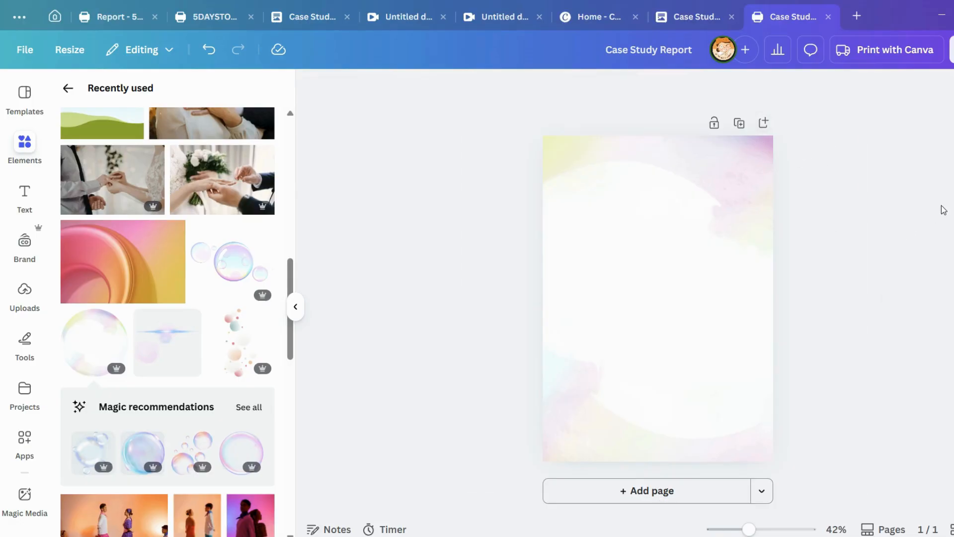
Slightly reduce the opacity of the pastel bubble ring in the background.
left_click(626, 233)
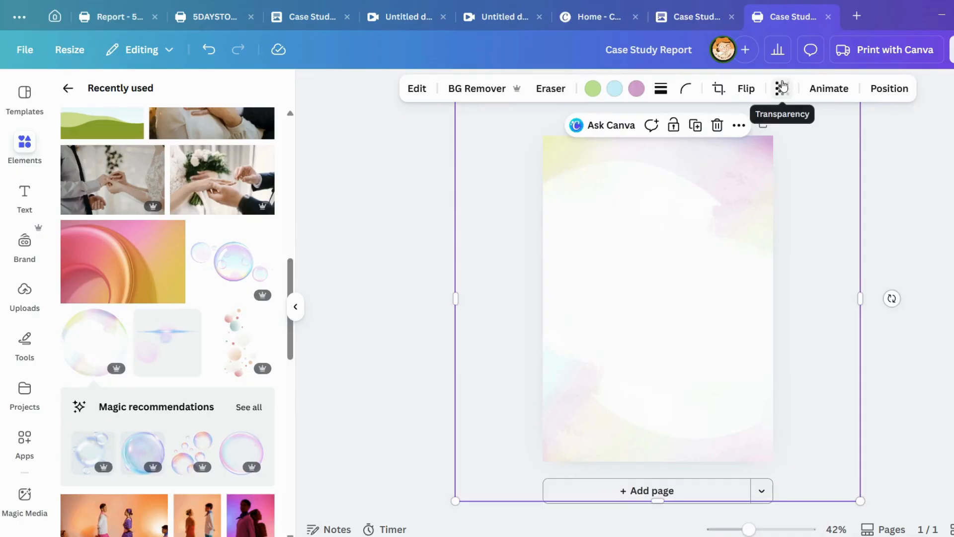
left_click(782, 87)
mouse_move(809, 154)
left_mouse_down()
mouse_move(779, 152)
mouse_move(798, 158)
left_mouse_up()
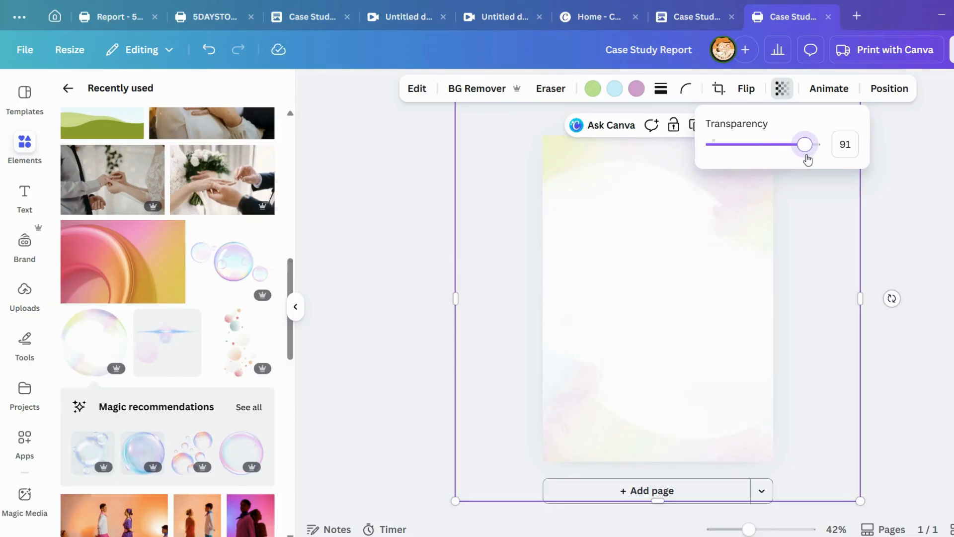
left_click(948, 174)
left_click(948, 173)
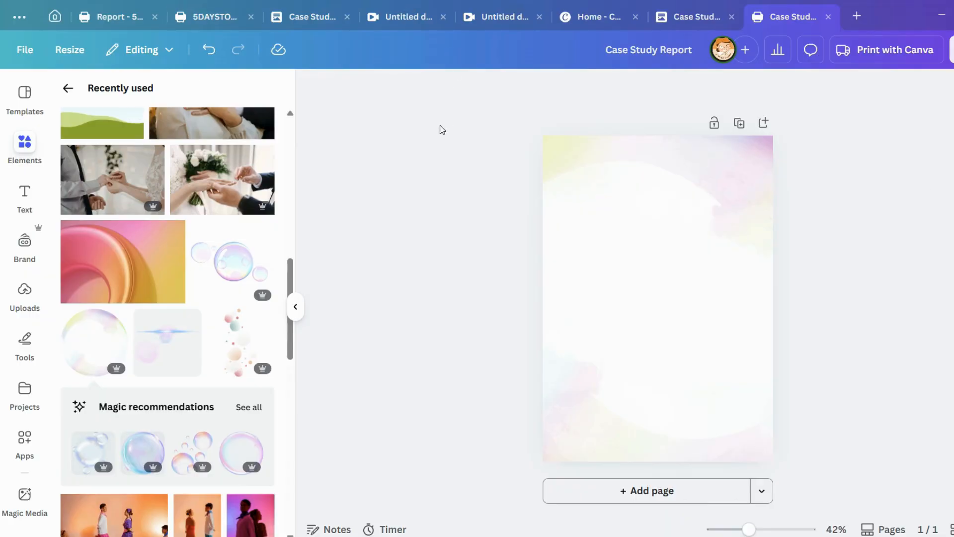
left_click(613, 252)
left_click(377, 228)
left_click(753, 258)
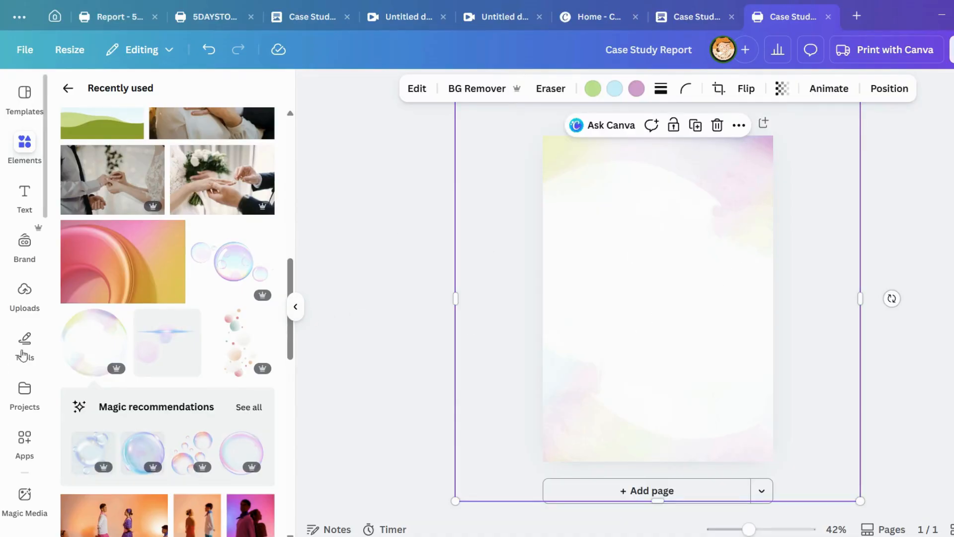
Leave the recently used elements and search the elements library for "FRAME".
left_click(24, 144)
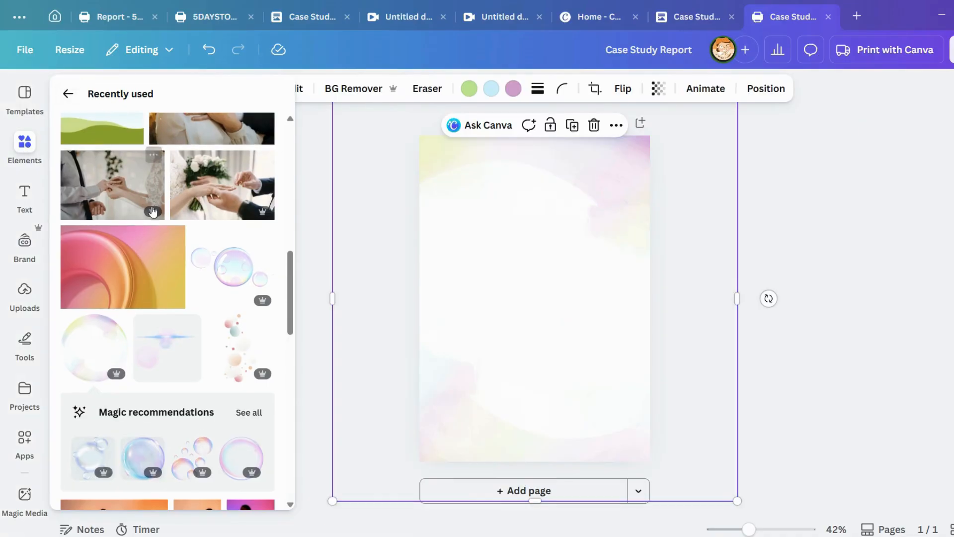
scroll(153, 199, "up", 5)
left_click(69, 93)
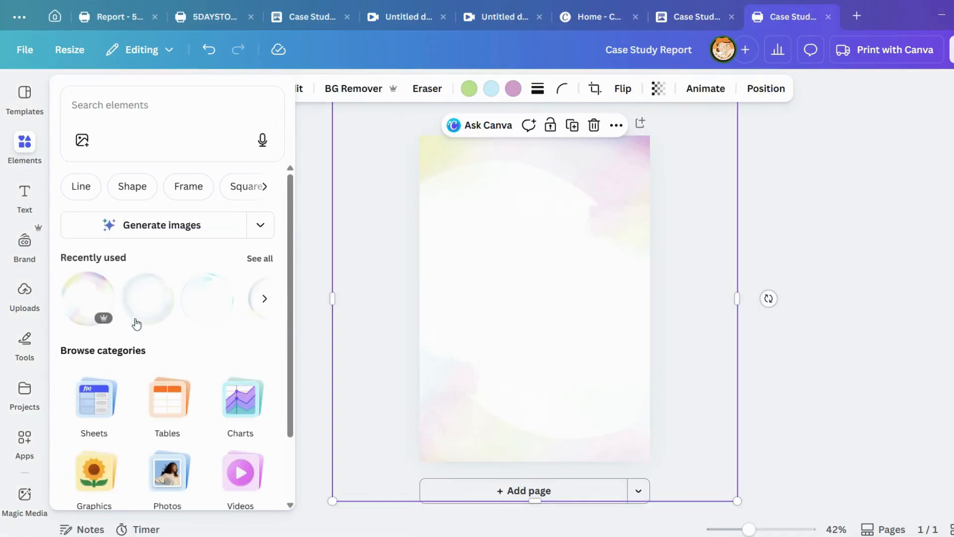
scroll(149, 248, "down", 2)
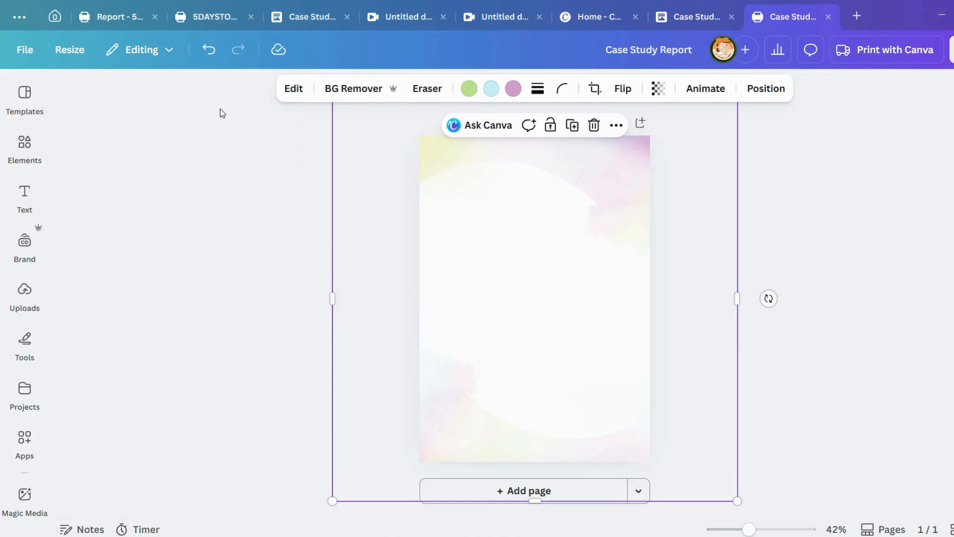
left_click(13, 161)
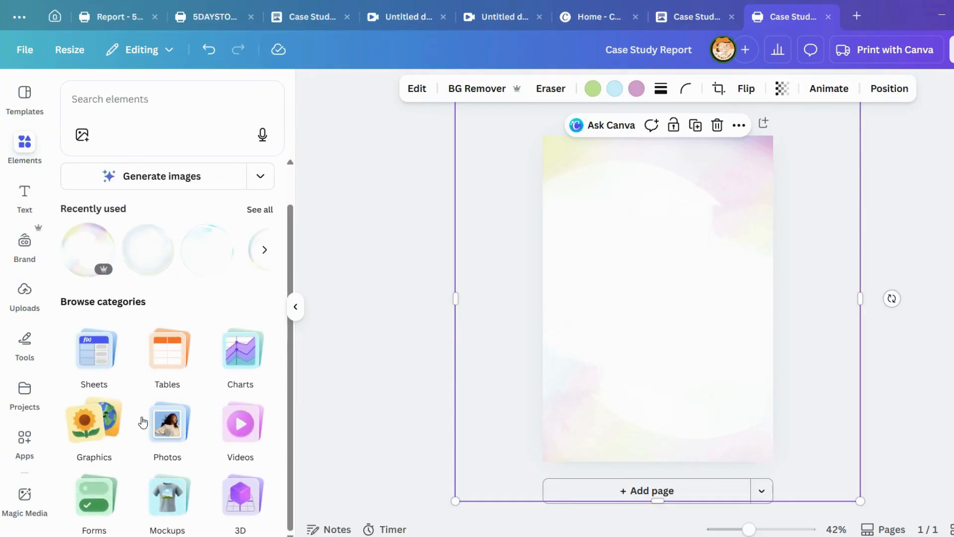
left_click(142, 98)
type("FRAME")
key("Return")
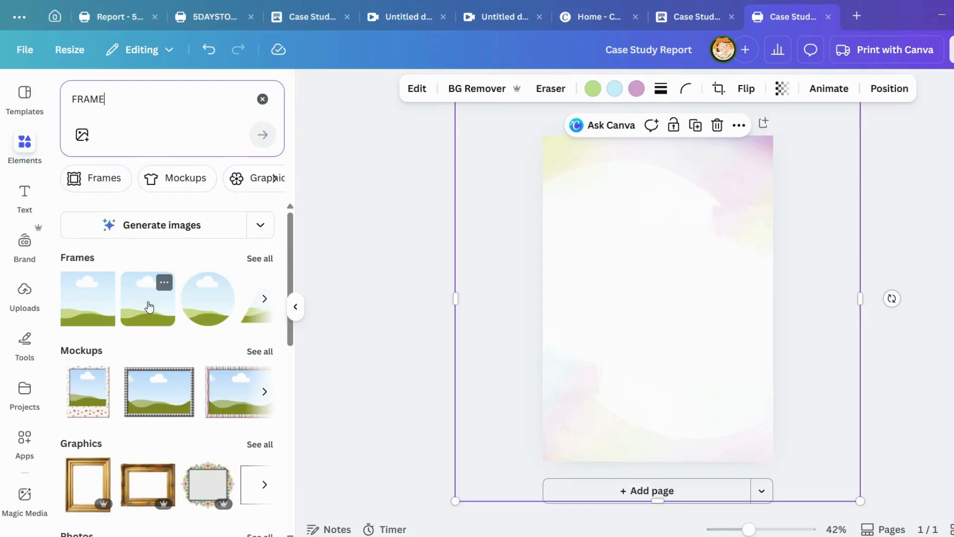
Add the rounded-corner frame, shrink it to a wide rectangle, and place it in the page's upper left area.
left_click(148, 305)
left_click_drag(682, 294, 640, 214)
left_click_drag(621, 270, 623, 216)
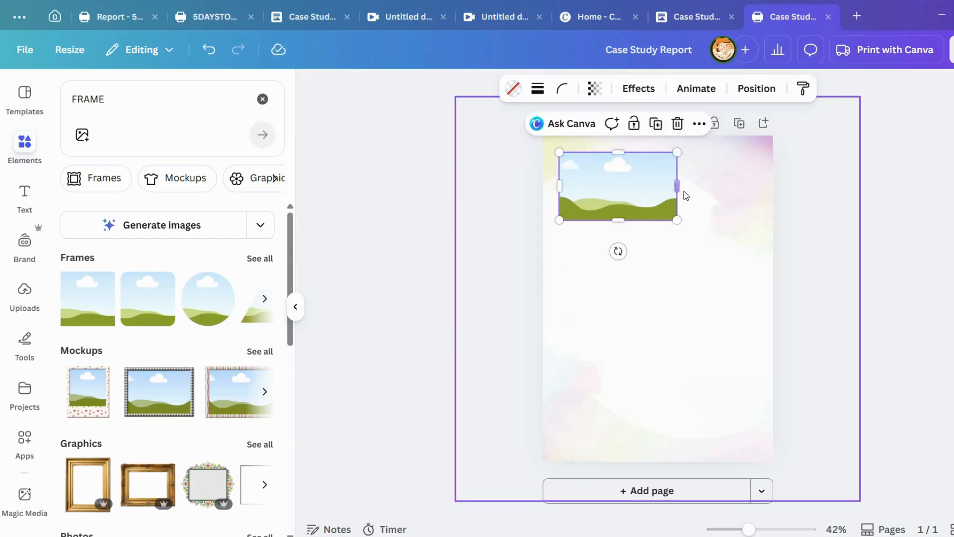
left_click_drag(677, 185, 716, 177)
Duplicate the rounded frame and place the copy beside it at the page's upper right.
left_click(637, 122)
left_click(618, 179)
left_click(720, 186)
Scale both frames down together and set them apart at the page's upper corners, leaving a gap between them.
left_click(618, 205)
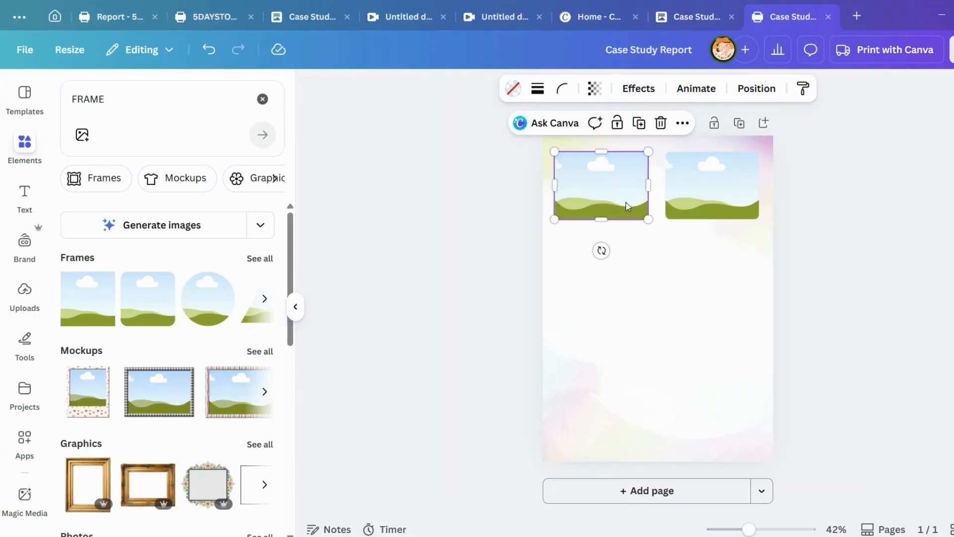
left_click(738, 196, "shift")
left_click_drag(759, 219, 730, 179)
left_click(718, 183)
Duplicate the left frame and fit a smaller copy into the gap between the two frames, aligned to their upper edges.
left_click(605, 183)
left_click(630, 126)
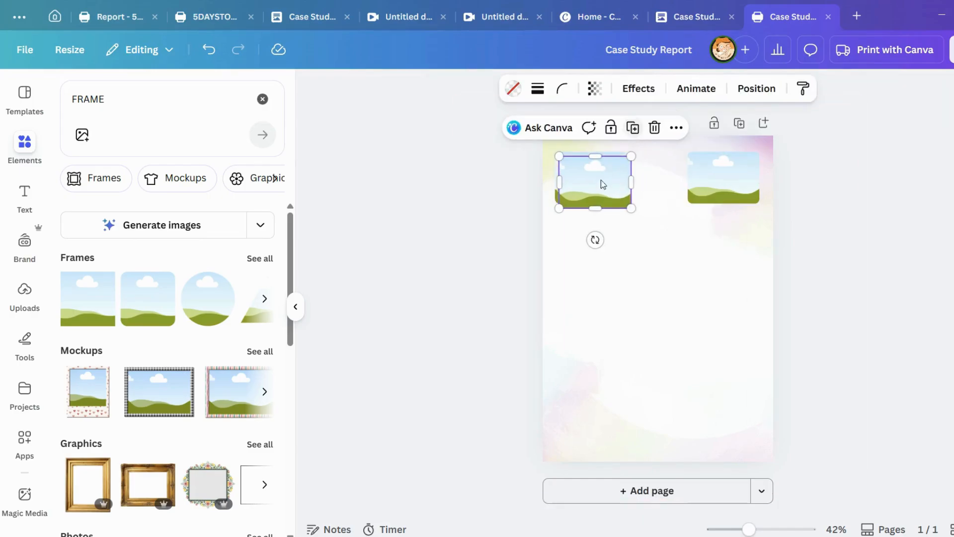
left_click_drag(599, 190, 661, 183)
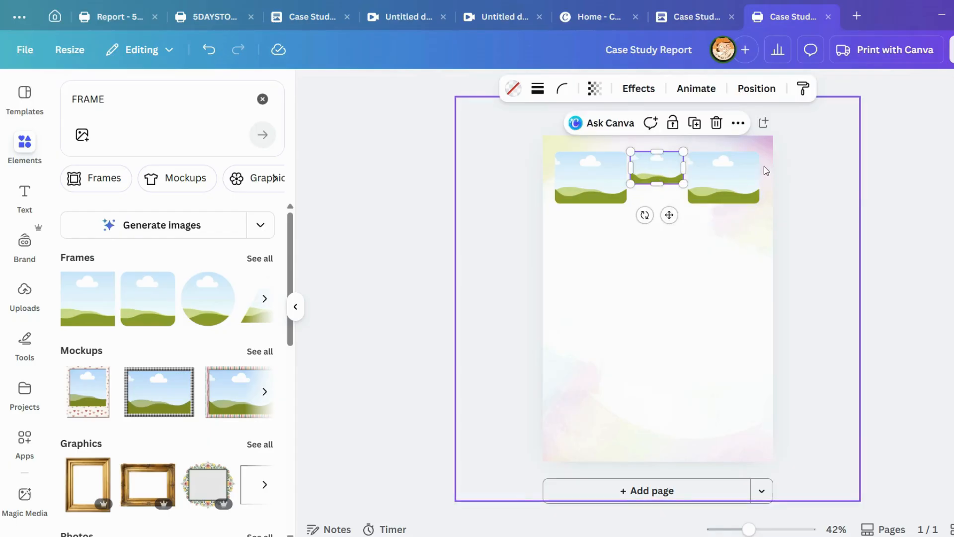
Select all three frames and shift the row slightly down to centre it across the page.
left_click(613, 185)
left_click(661, 168)
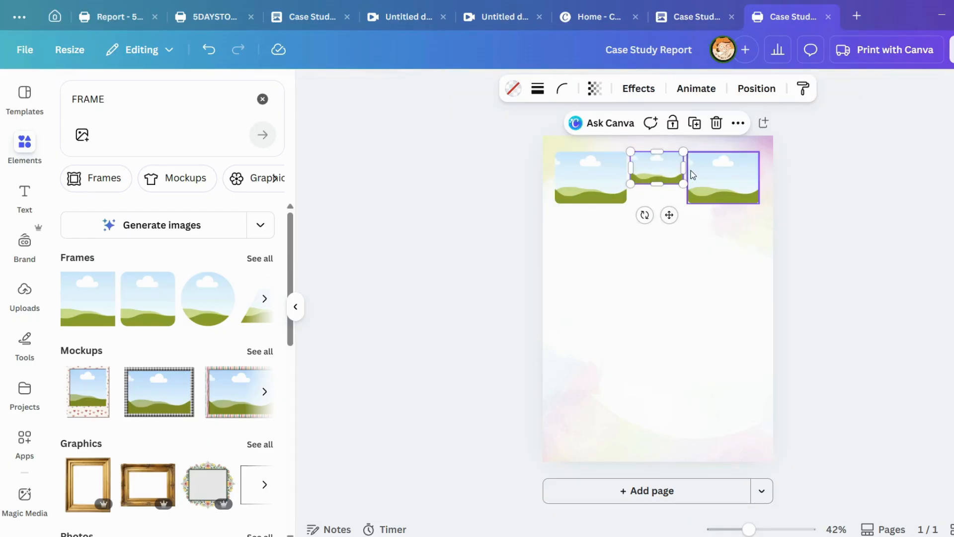
left_click(571, 198, "shift")
left_click(738, 186, "shift")
left_click_drag(739, 186, 737, 185)
left_click(858, 173)
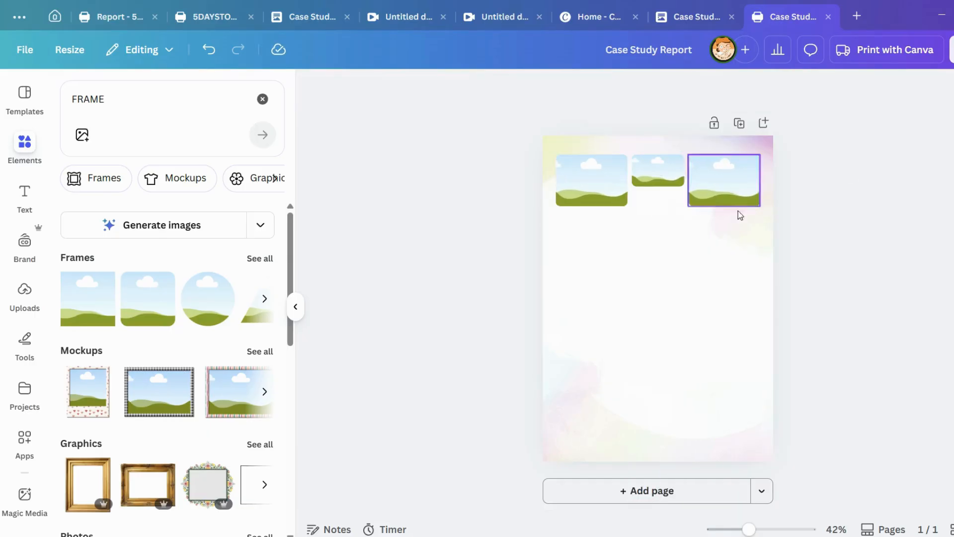
Duplicate the small middle frame and fit a shorter copy beneath it, level with the lower edges of the outer frames.
left_click(670, 180)
left_click(697, 130)
left_click_drag(655, 174, 658, 205)
left_click(852, 210)
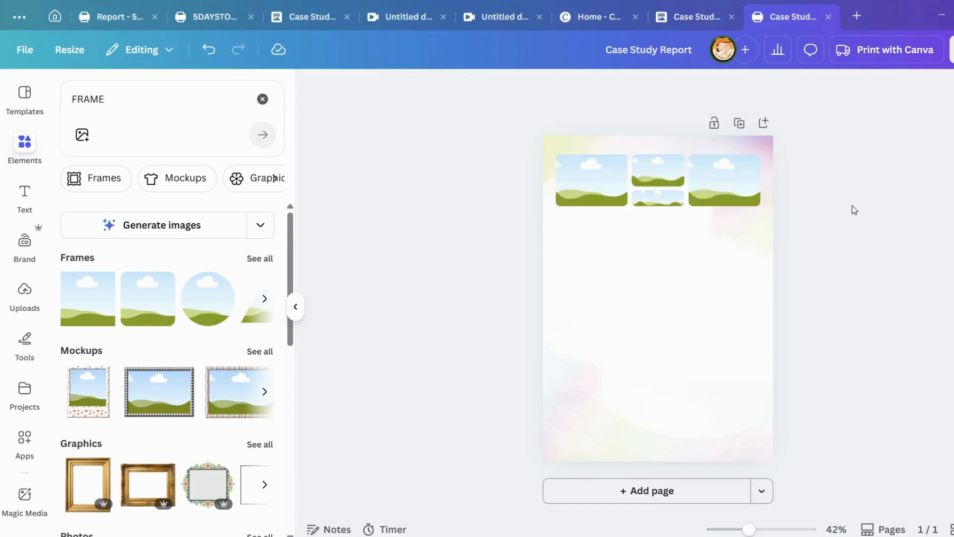
Duplicate the upper left frame, place the copy directly below it, and widen it to start a second row.
left_click(660, 179)
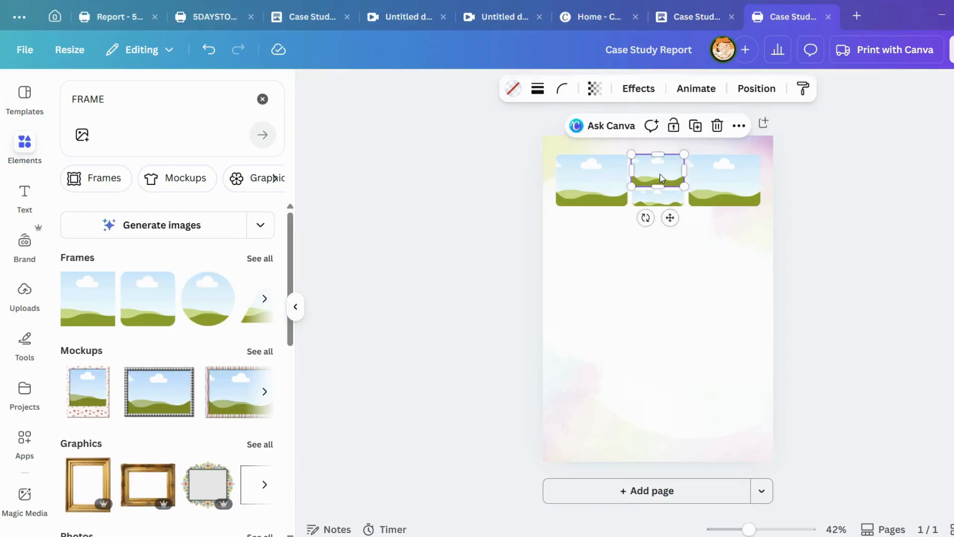
left_click(620, 239)
left_click(596, 191)
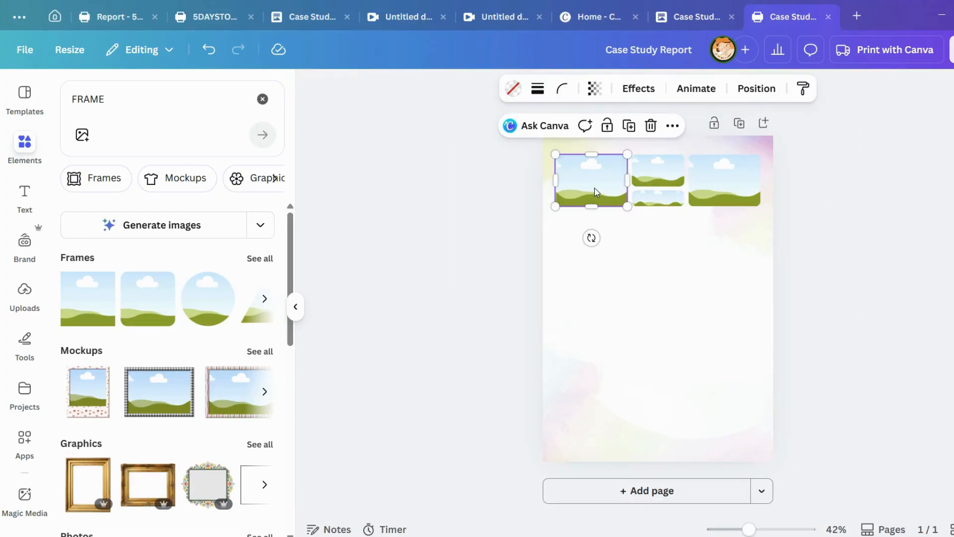
left_click_drag(606, 192, 655, 245)
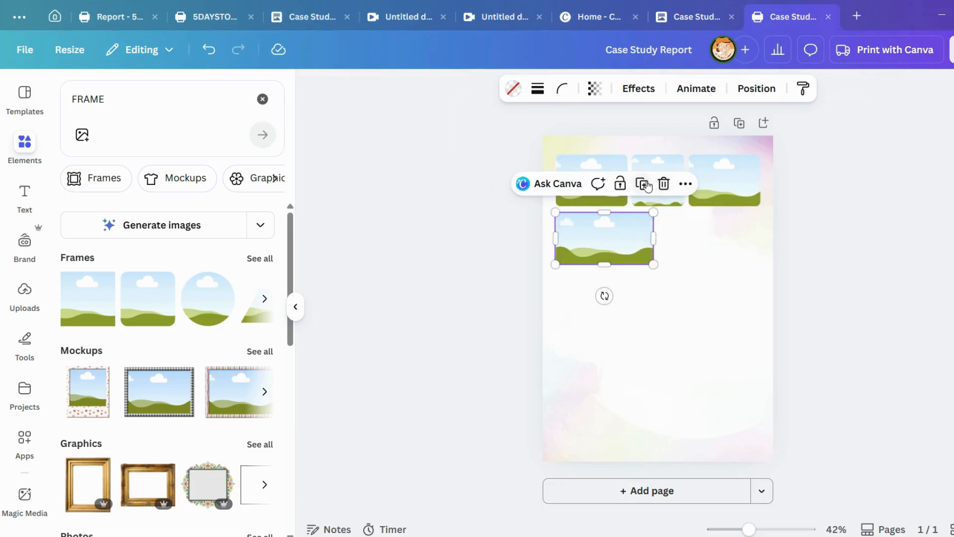
left_click(646, 185)
left_click_drag(601, 267, 702, 231)
left_click(640, 237)
left_click(680, 248)
left_click(769, 184)
left_click(654, 234)
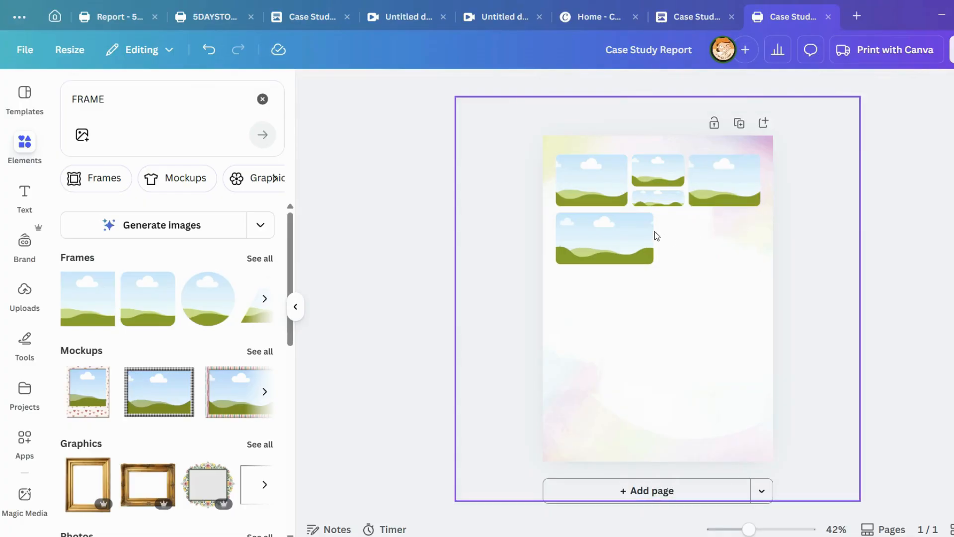
left_click(654, 234)
left_click_drag(654, 237, 709, 228)
left_click(639, 184)
key("ctrl+z")
key("ctrl+z")
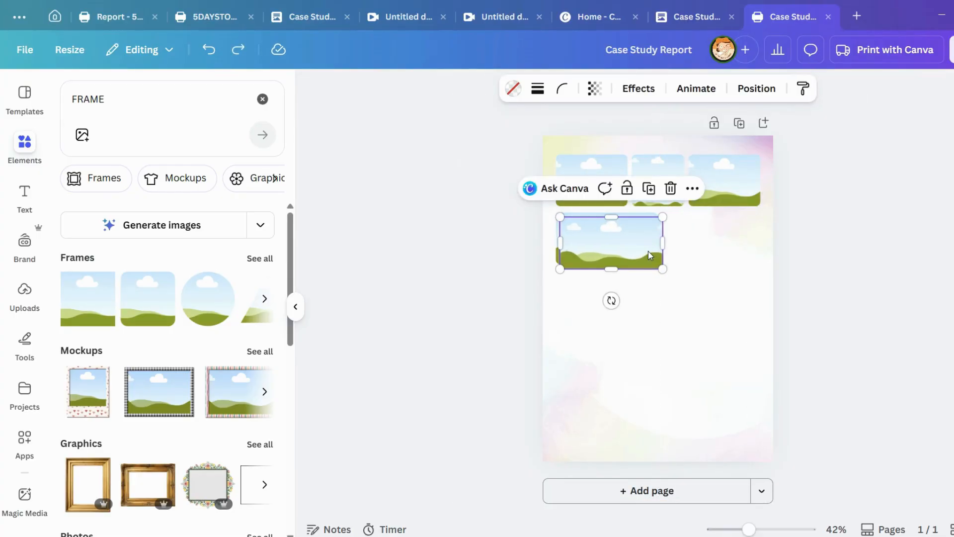
Duplicate the wide second-row frame and place the copy beside it, lined up with the right edge of the row above.
left_click(649, 251)
left_click(646, 246)
left_click_drag(655, 245, 730, 238)
left_click(641, 184)
left_click(833, 232)
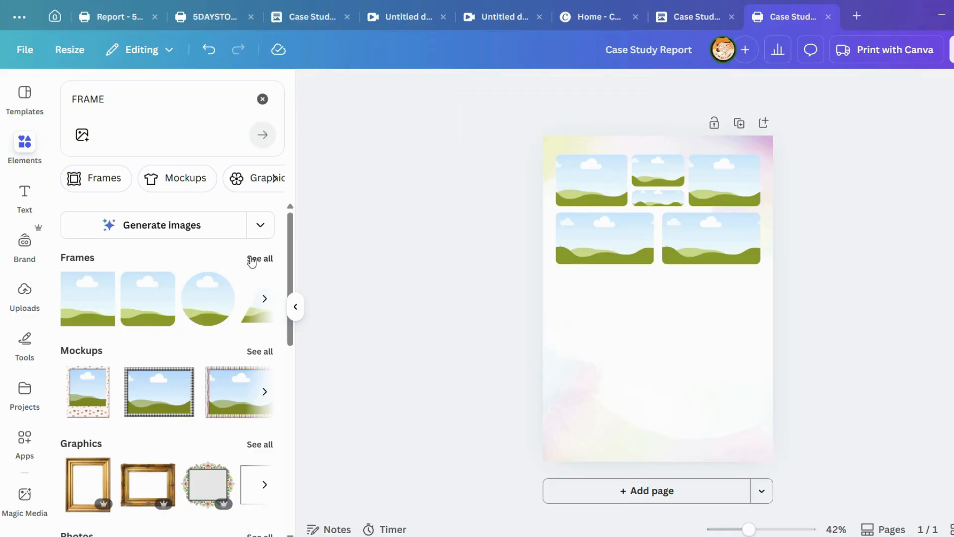
Search the elements for FILIPINO and show the full list of matching photos.
left_click(87, 99)
double_click(87, 99)
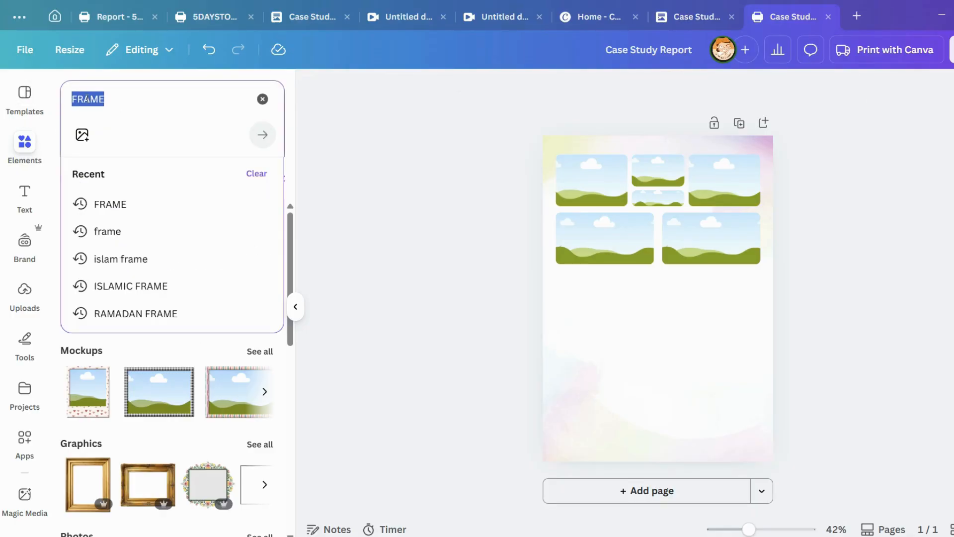
type("sra")
key("BackSpace")
key("BackSpace")
key("BackSpace")
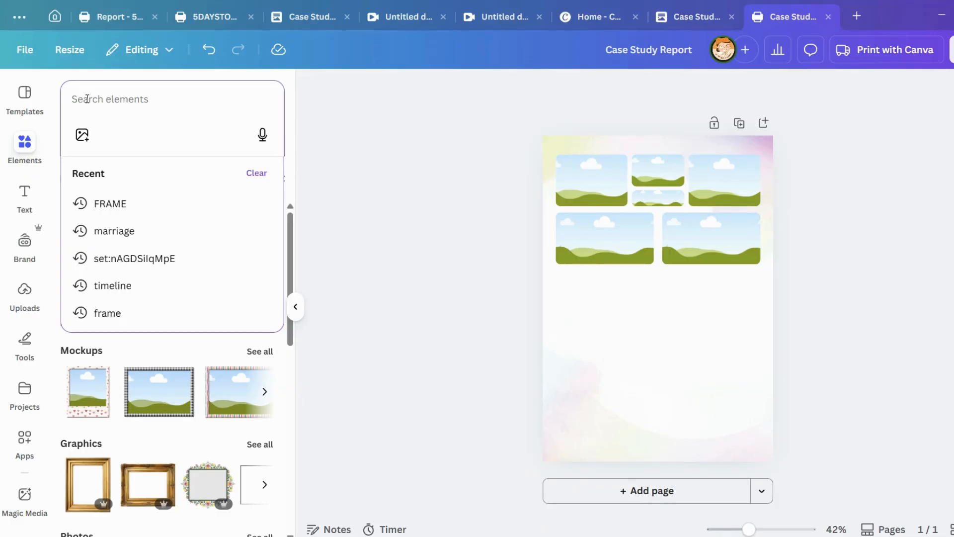
type("FILIPINP")
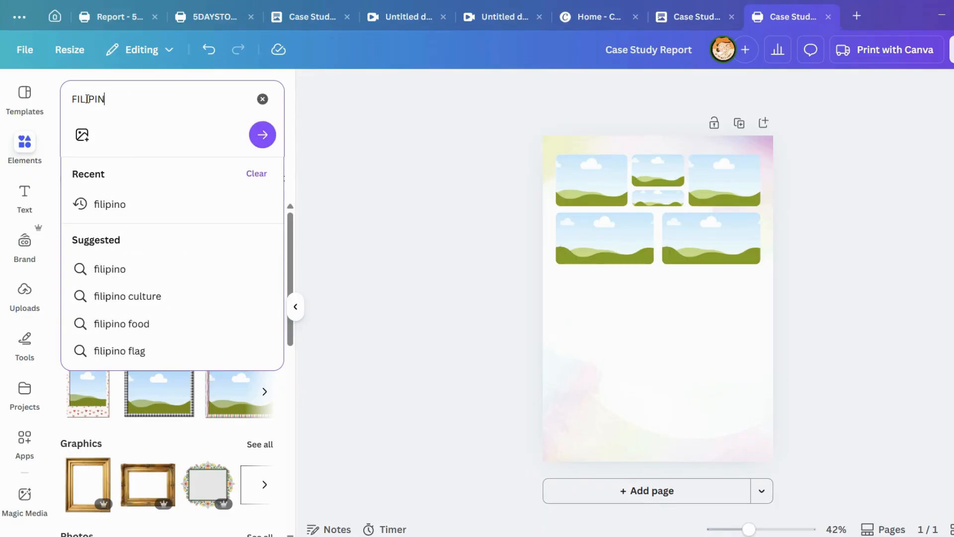
key("Return")
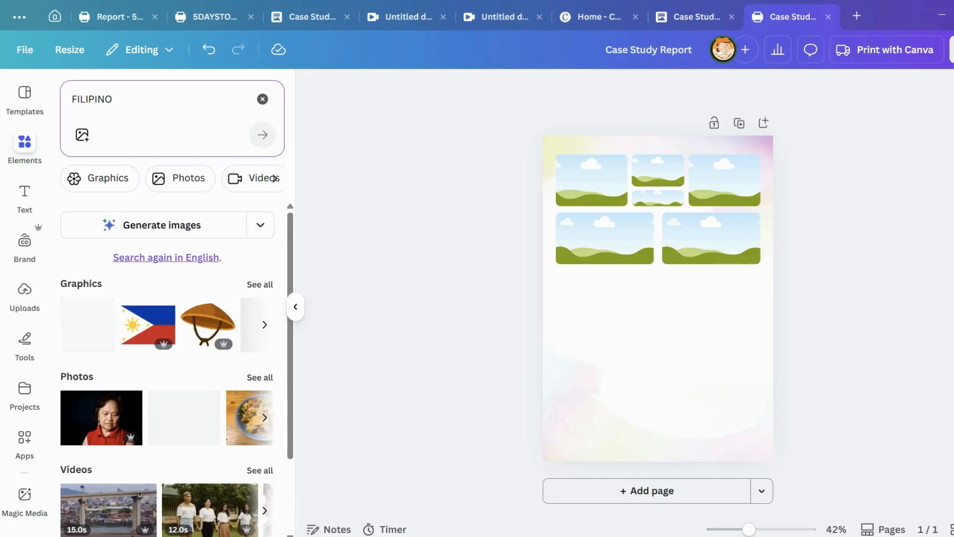
scroll(108, 314, "down", 3)
scroll(192, 258, "up", 3)
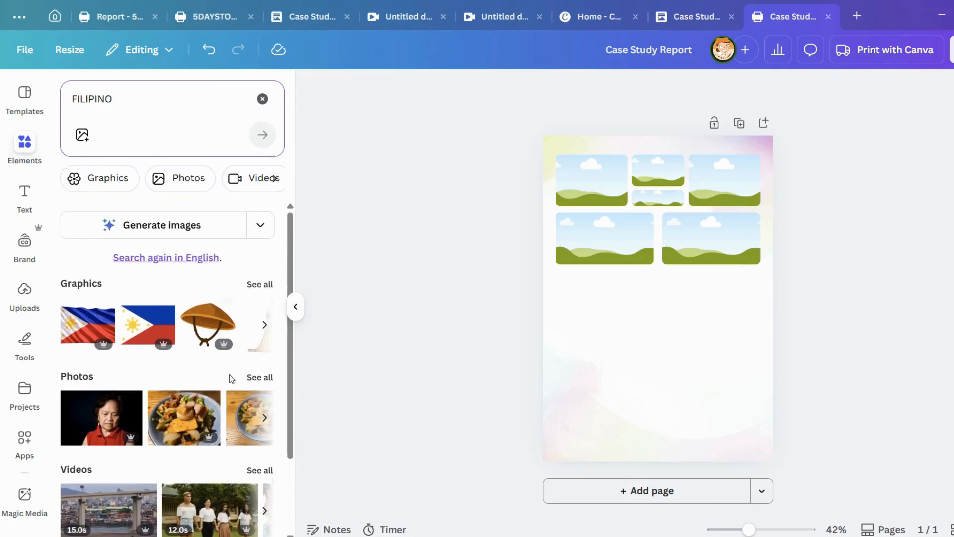
left_click(259, 376)
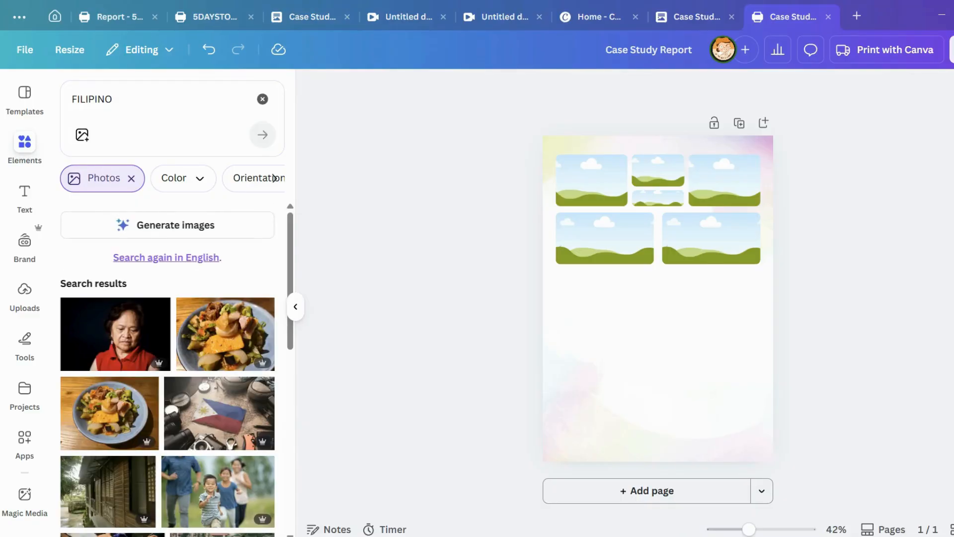
Browse the Filipino photo results for a picture of a couple that suits the cover collage.
scroll(216, 338, "down", 5)
scroll(213, 336, "down", 10)
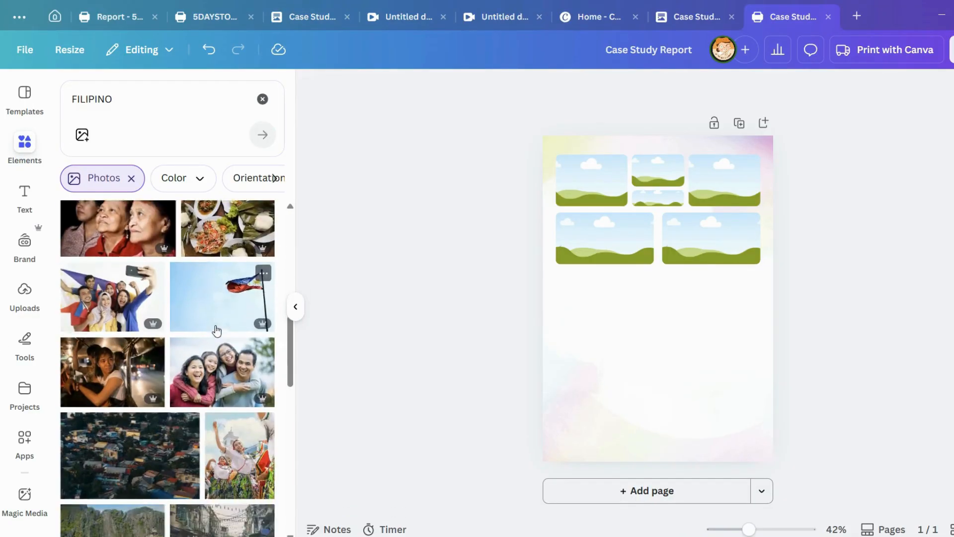
scroll(205, 296, "down", 2)
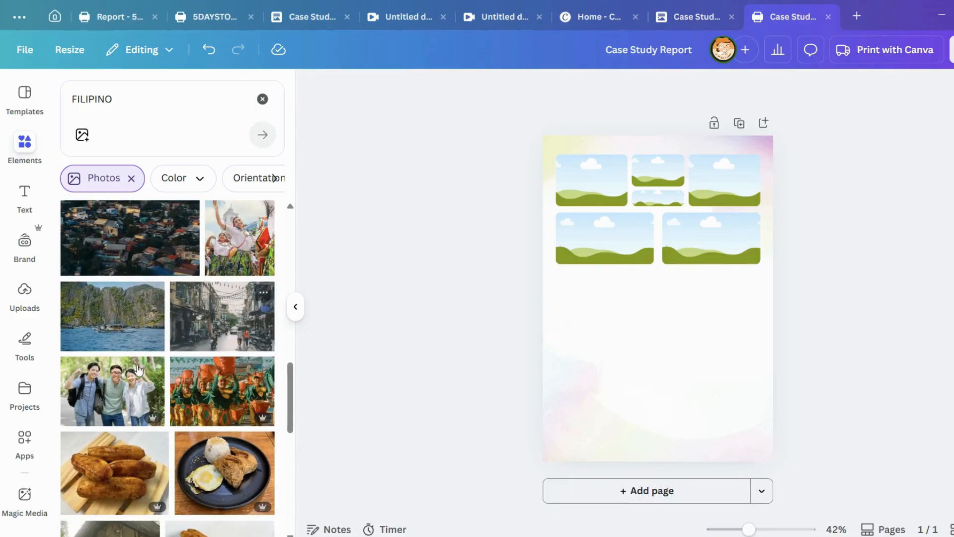
scroll(199, 308, "down", 4)
scroll(207, 301, "down", 8)
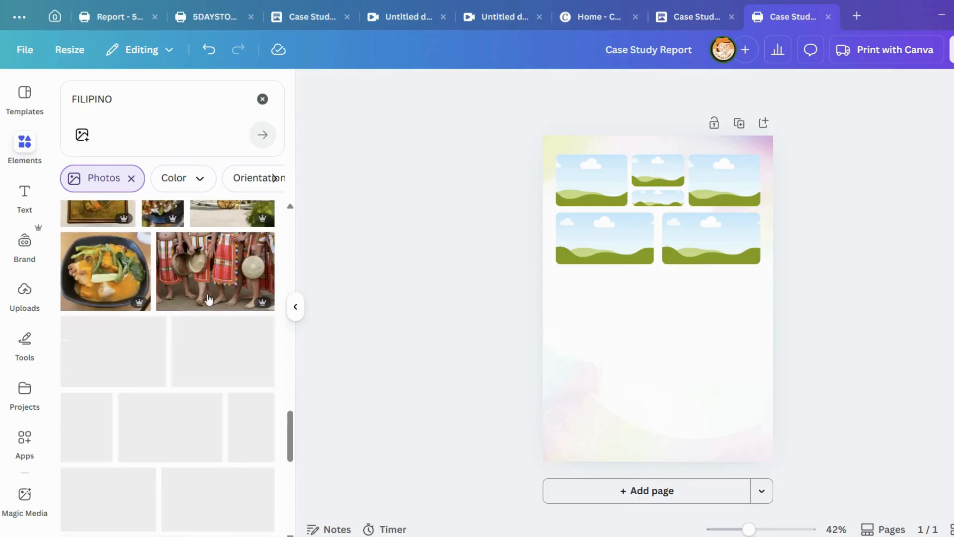
scroll(170, 282, "down", 10)
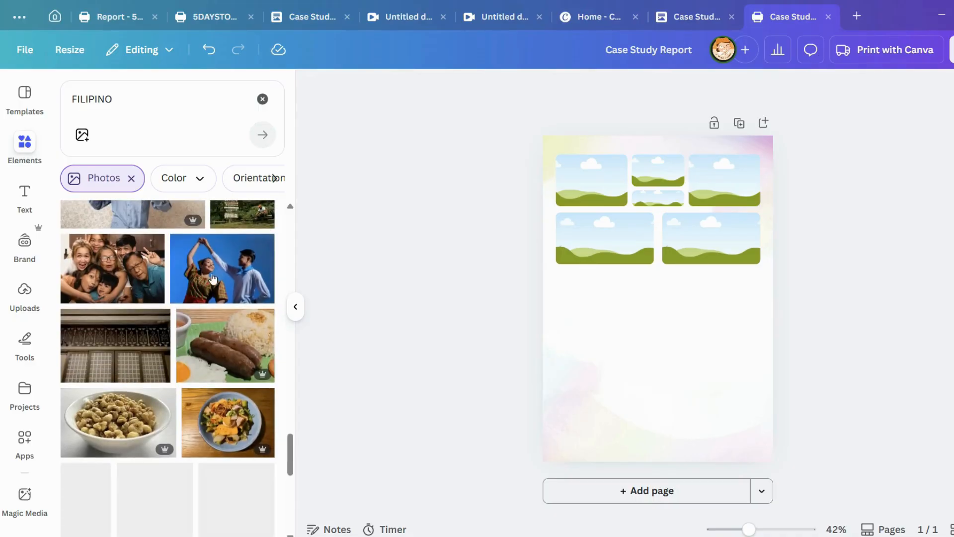
scroll(130, 413, "up", 3)
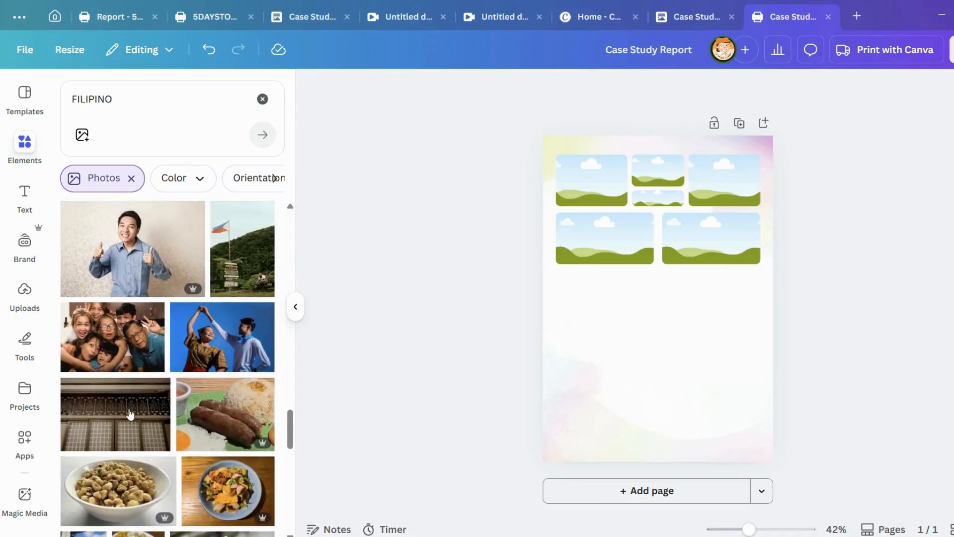
Add the photo of the dancing pair on a blue background to the page and move it below the frames.
left_click(222, 342)
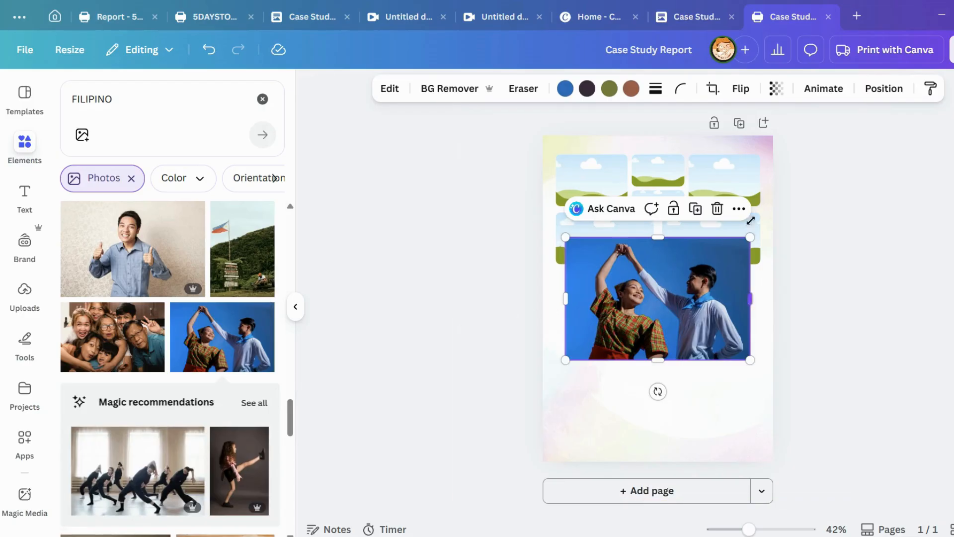
scroll(217, 289, "down", 3)
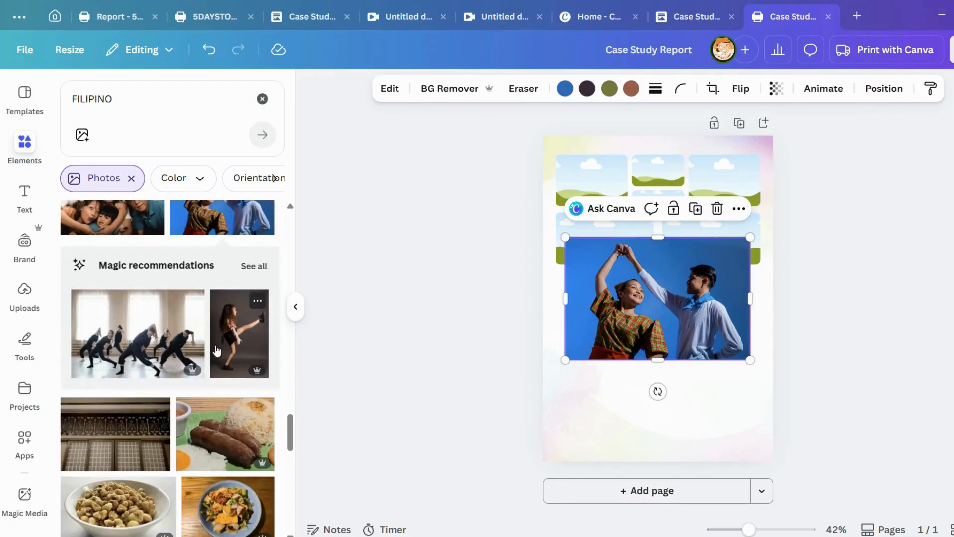
left_click_drag(682, 315, 680, 352)
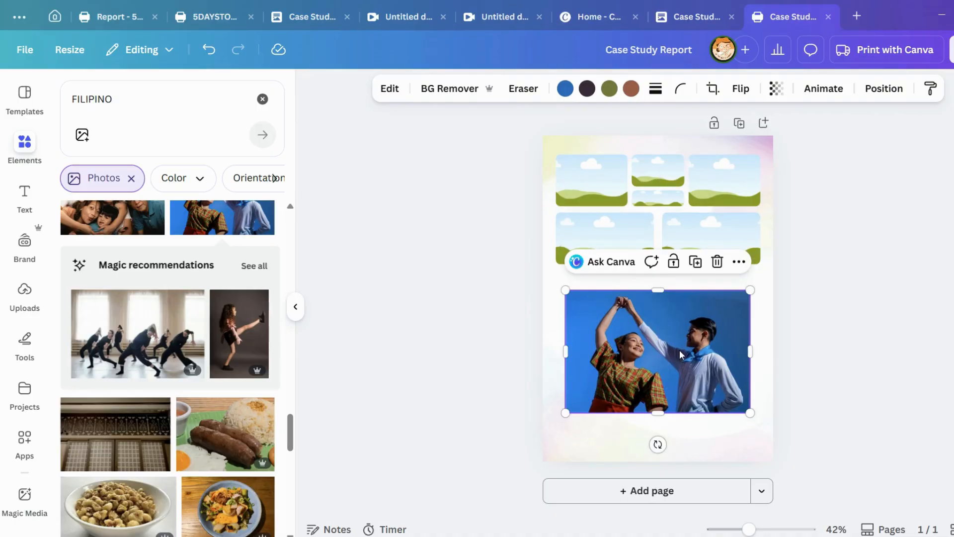
Open the collection that the photo "Filipino Pair Performing a Traditional Dance" belongs to.
scroll(247, 268, "up", 3)
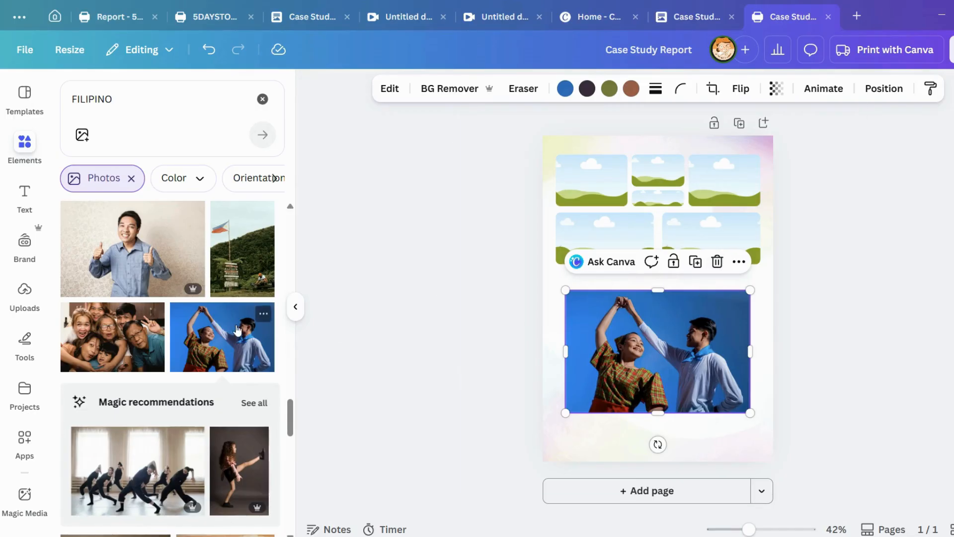
left_click(263, 314)
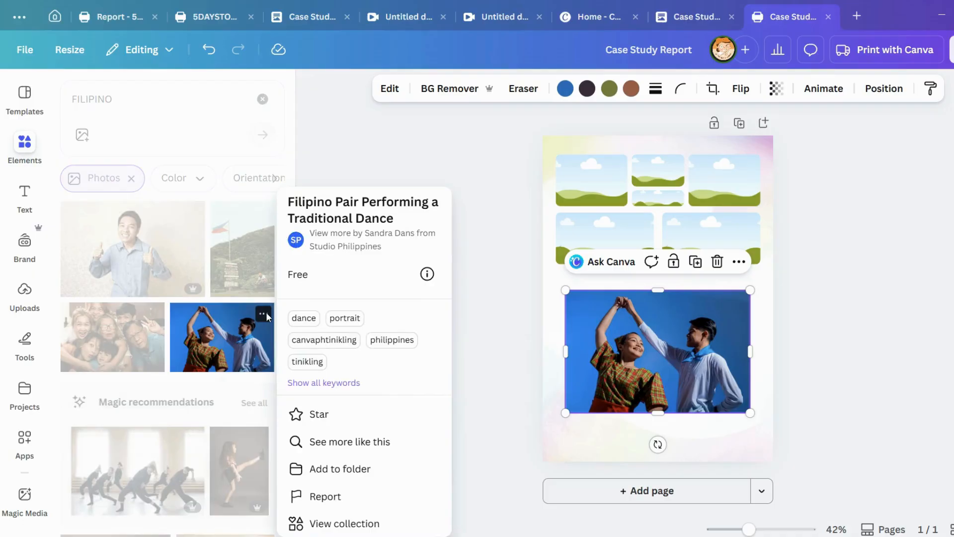
left_click(263, 316)
left_click(264, 313)
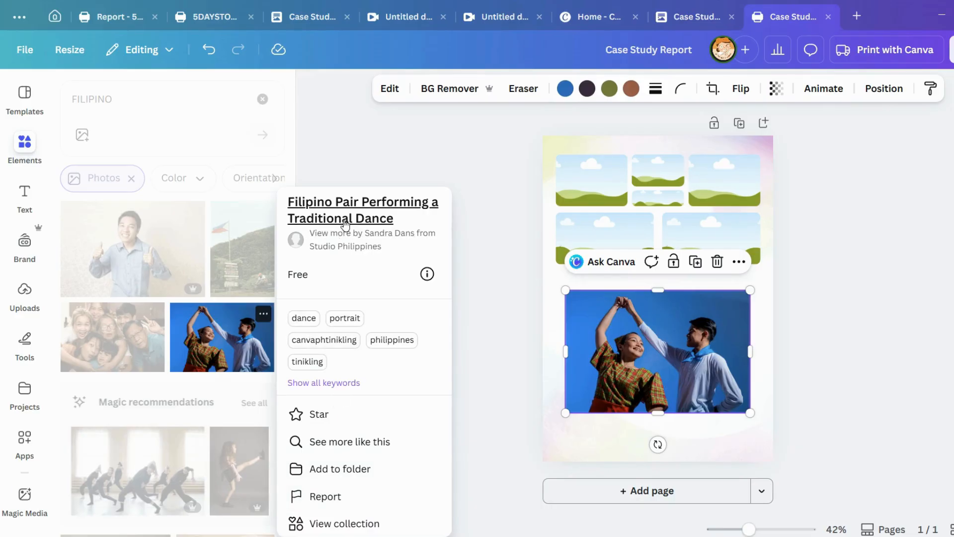
left_click(329, 523)
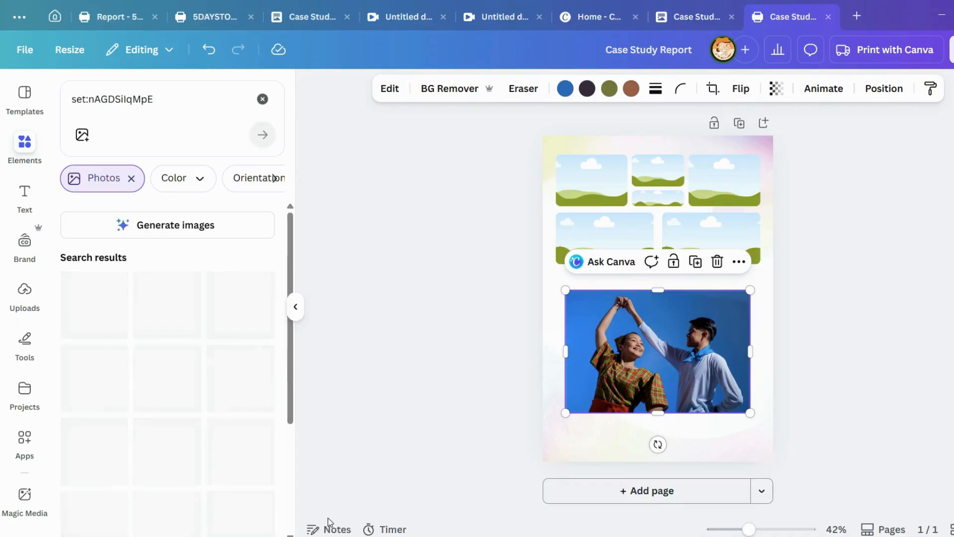
Look through the traditional dance collection for photos of couples suitable for the cover frames.
scroll(159, 354, "down", 1)
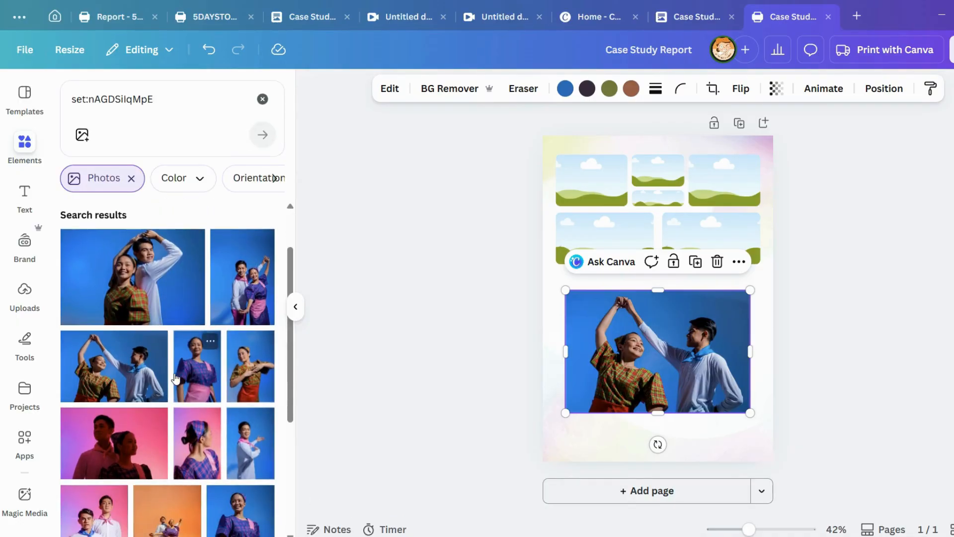
scroll(199, 413, "down", 1)
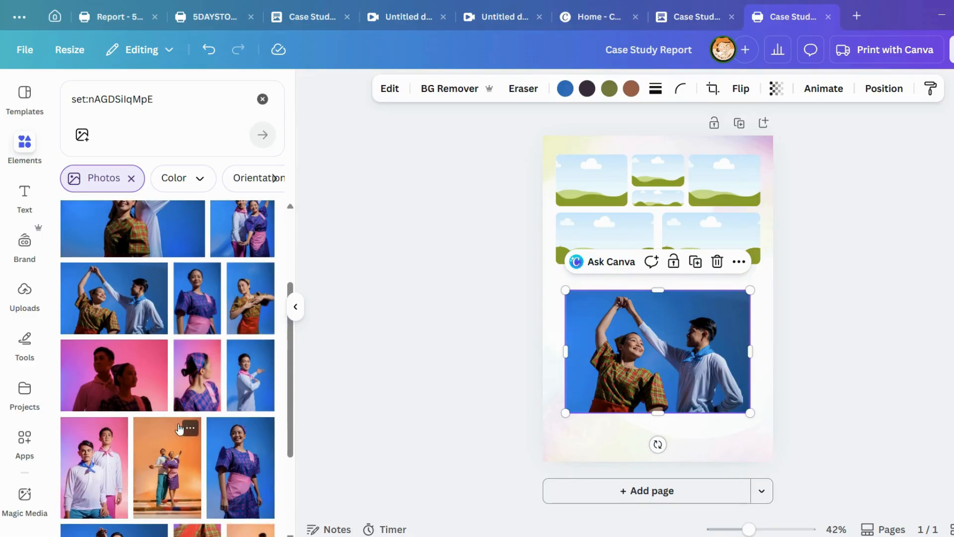
scroll(201, 348, "down", 1)
scroll(201, 348, "down", 1)
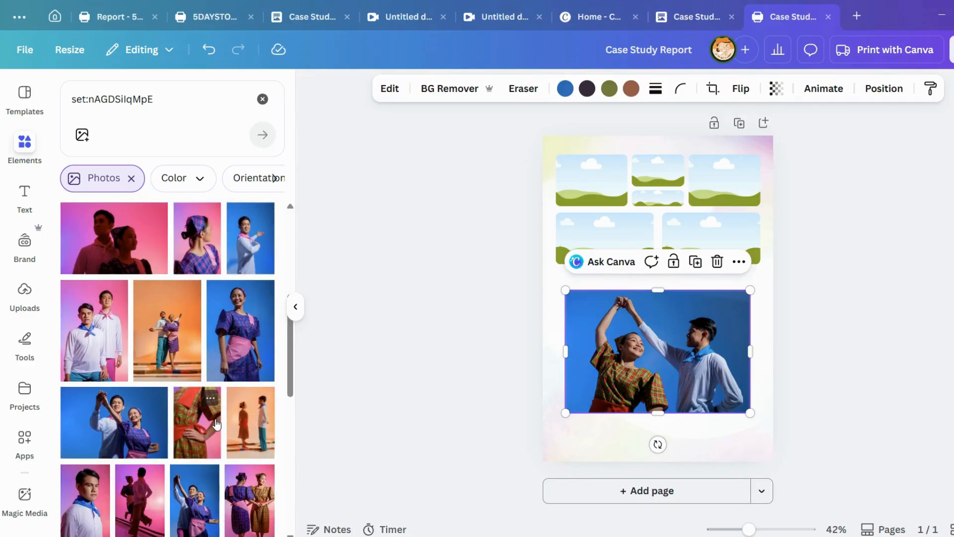
scroll(219, 428, "down", 1)
scroll(219, 295, "down", 1)
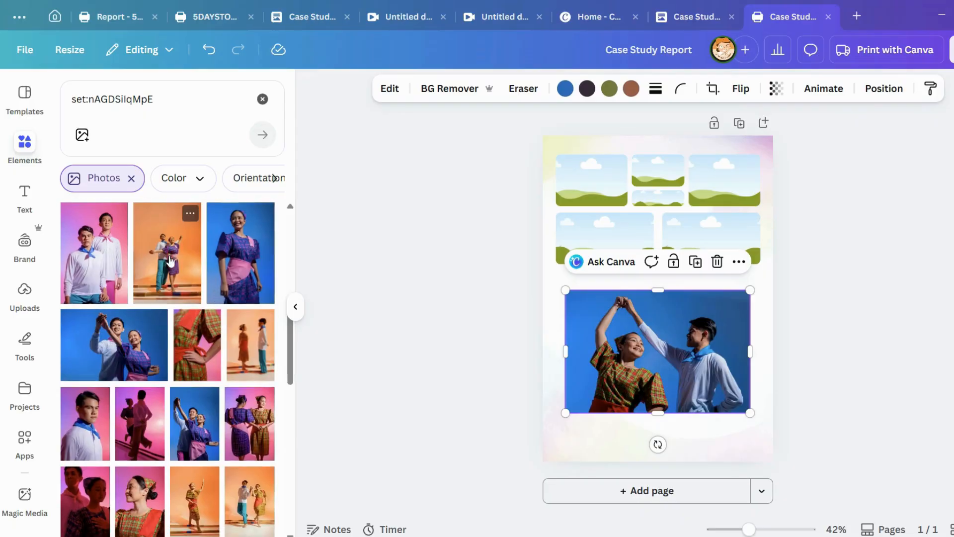
scroll(218, 298, "down", 3)
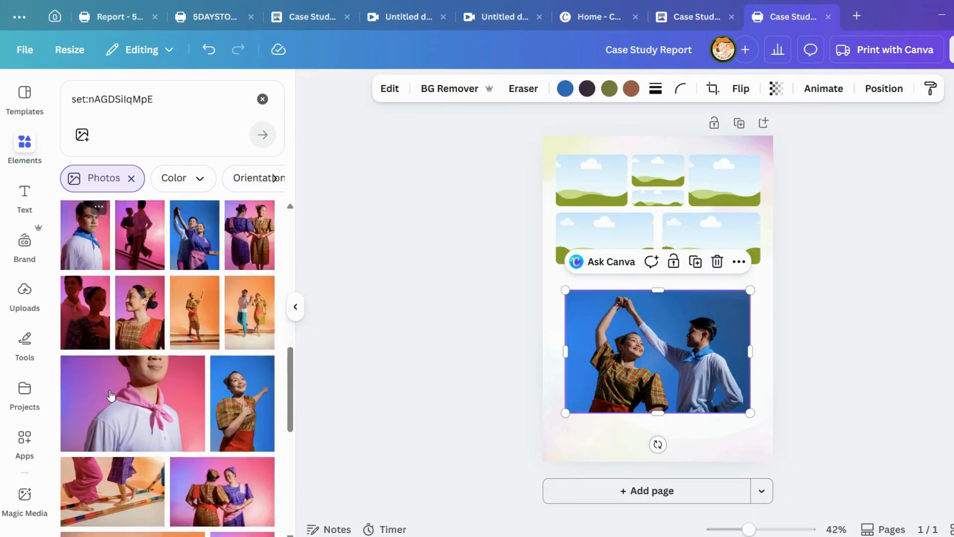
scroll(105, 414, "down", 4)
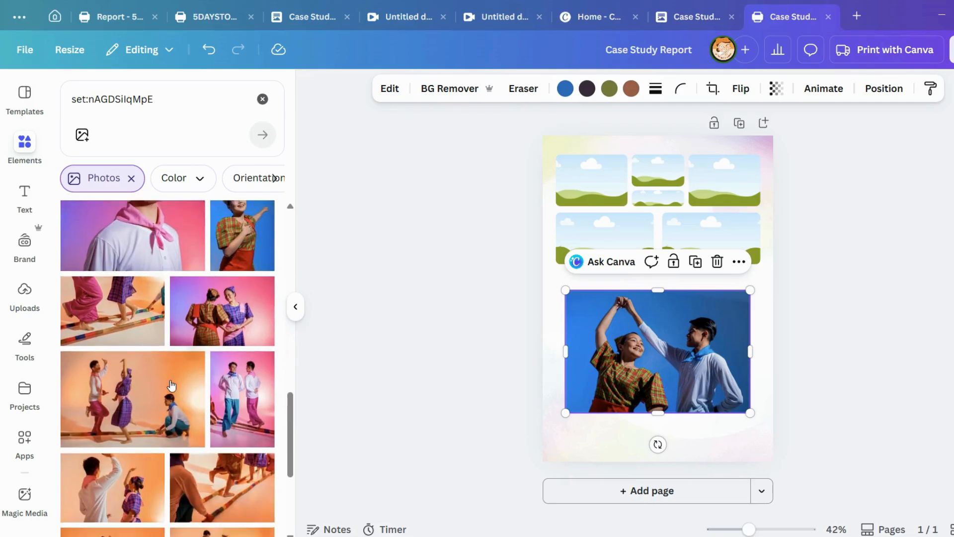
scroll(174, 439, "down", 3)
scroll(189, 410, "down", 2)
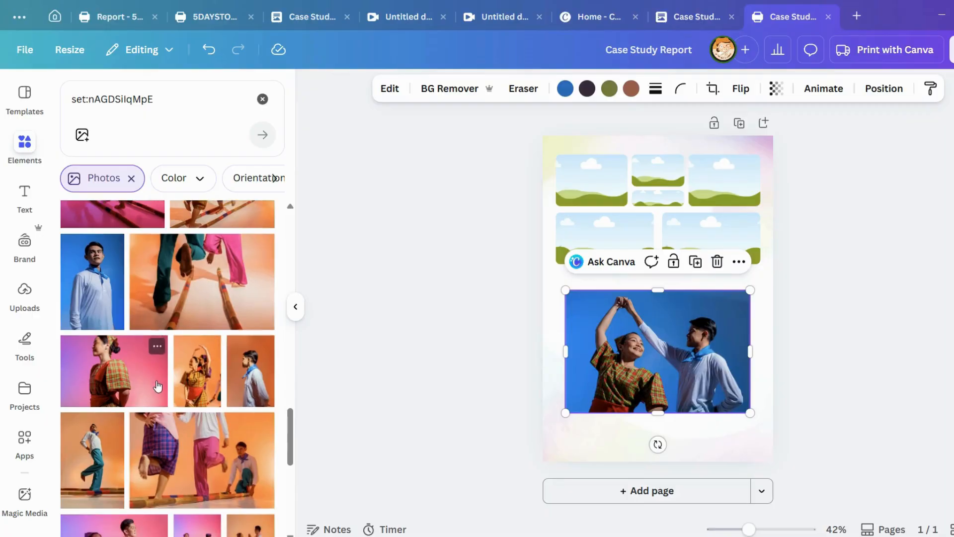
scroll(202, 412, "down", 4)
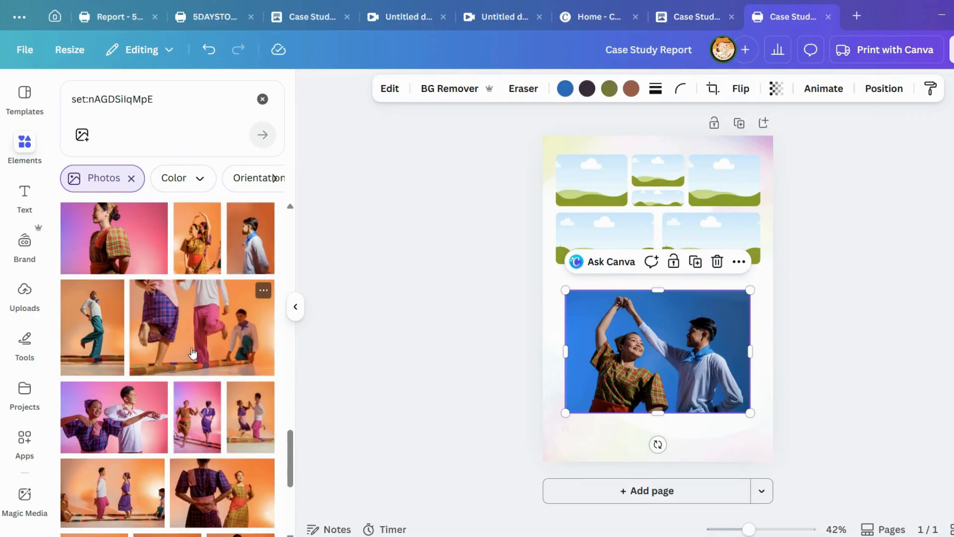
scroll(210, 301, "down", 5)
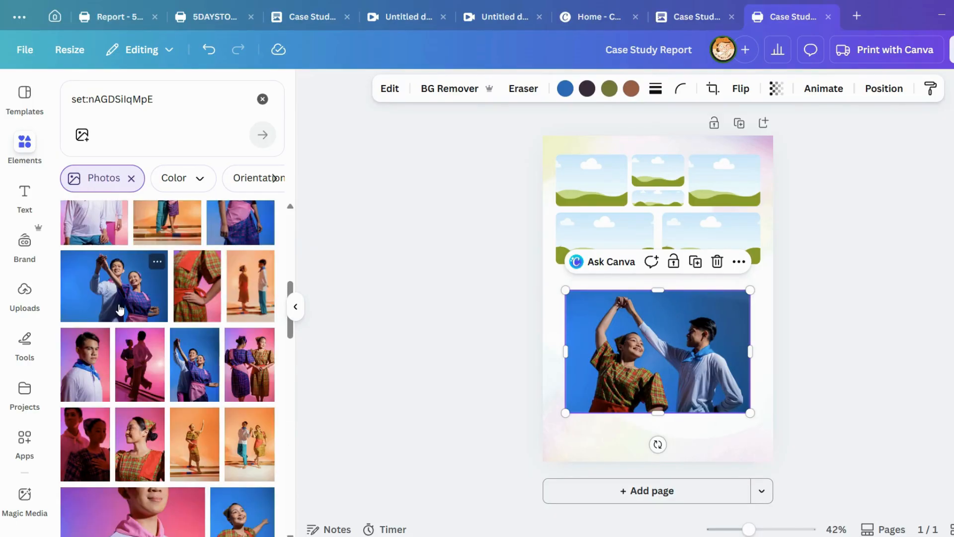
scroll(120, 309, "up", 3)
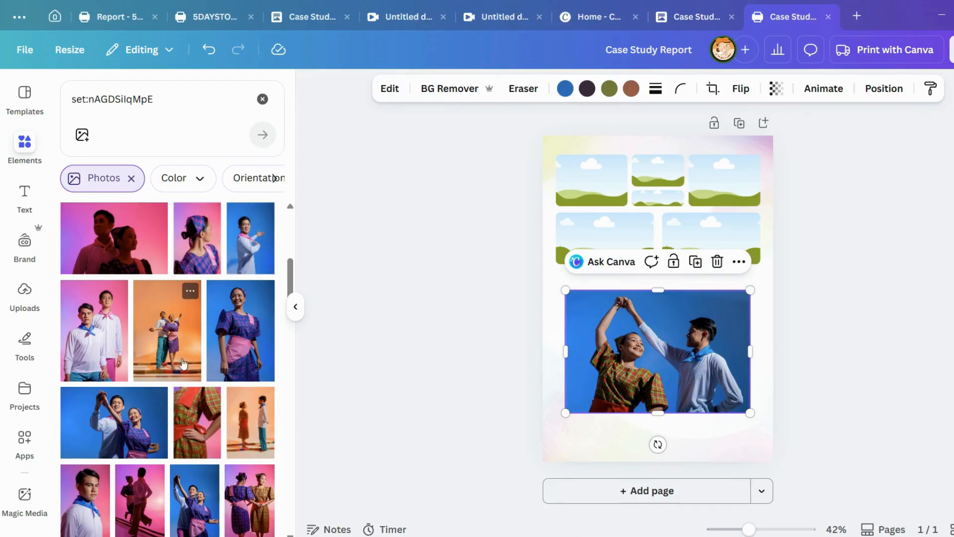
scroll(199, 398, "down", 2)
scroll(215, 403, "up", 4)
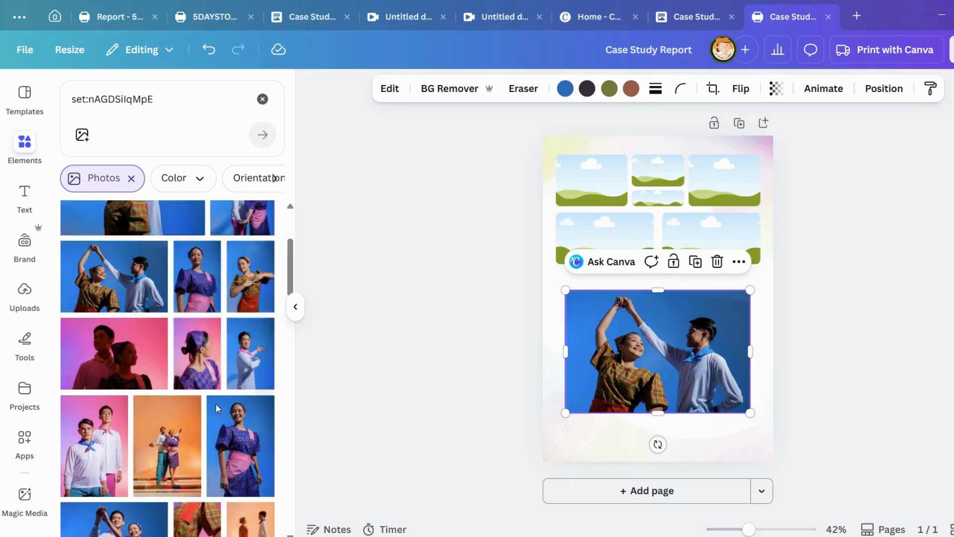
Delete the loose dancing-pair photo and fill the upper left frame with the photo of the shadowed couple on a pink background.
left_click(717, 261)
scroll(115, 388, "up", 2)
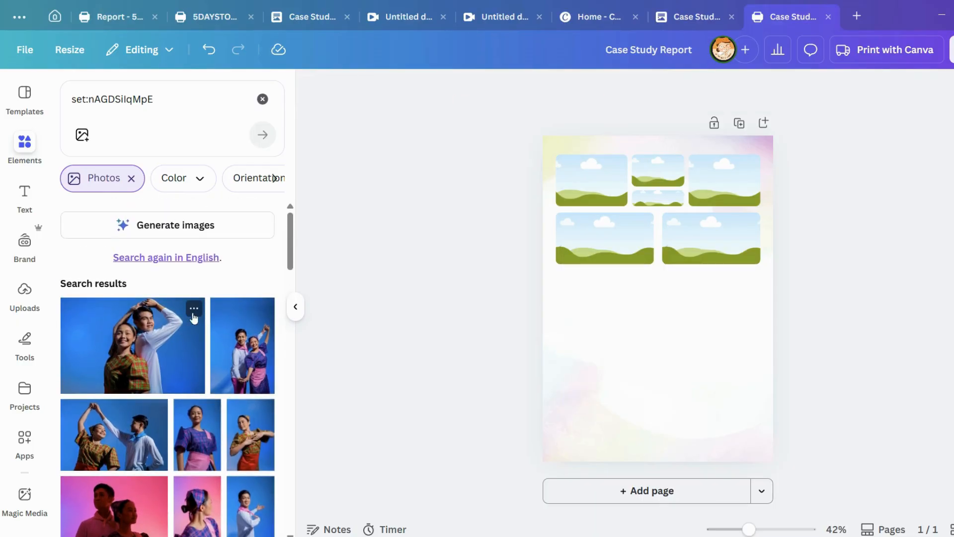
left_click_drag(126, 452, 586, 177)
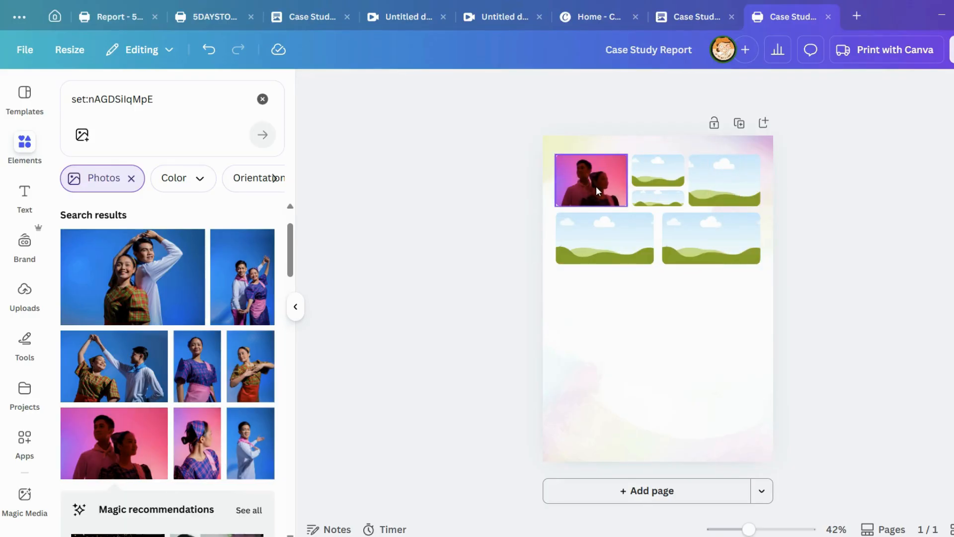
scroll(192, 413, "down", 2)
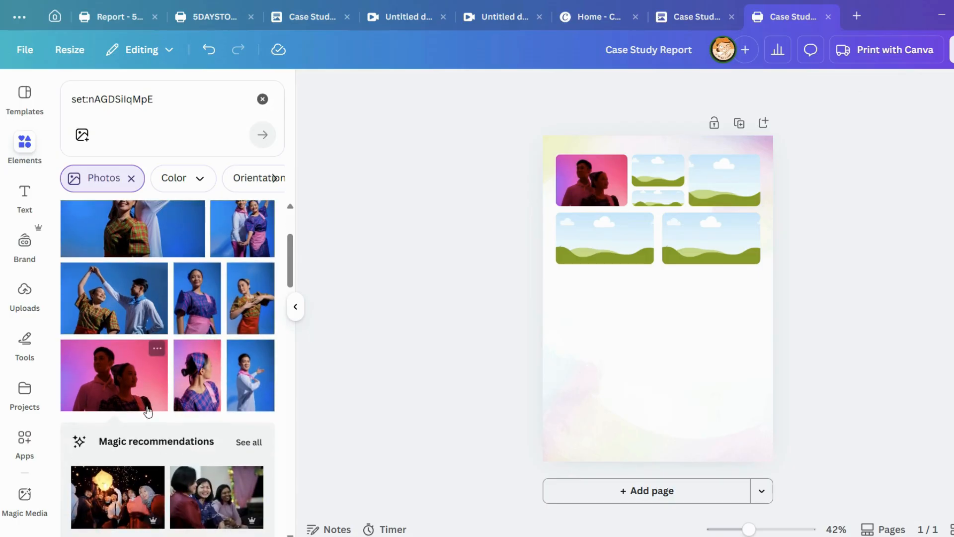
scroll(189, 383, "down", 2)
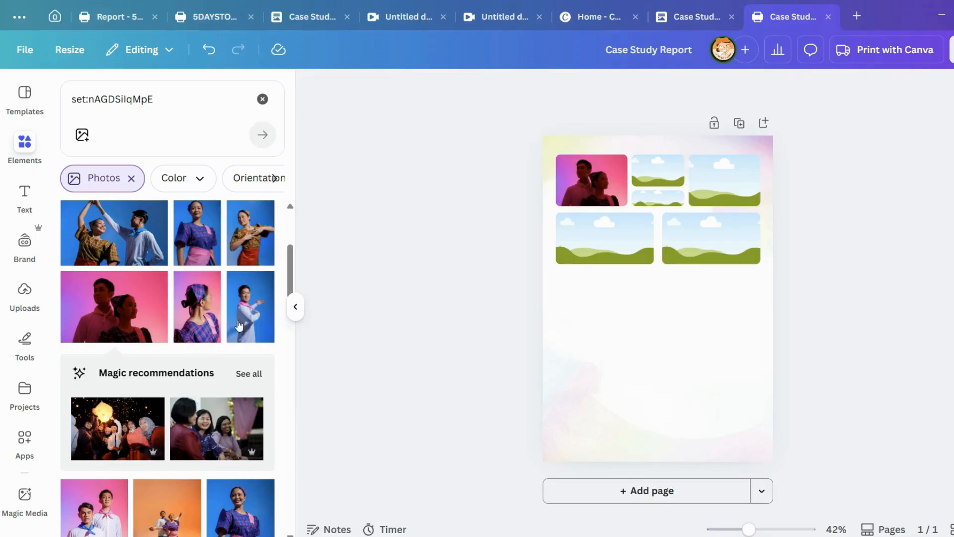
scroll(228, 341, "up", 1)
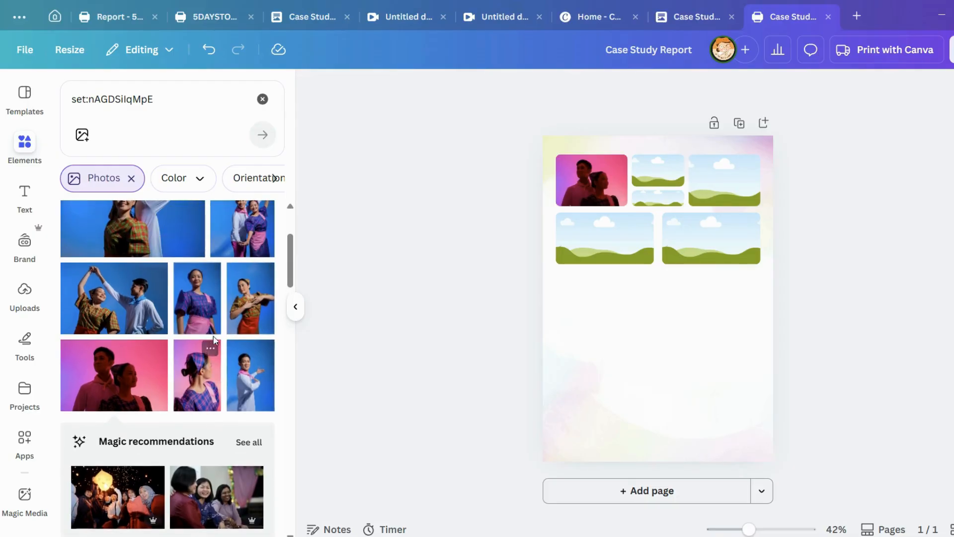
scroll(180, 264, "up", 1)
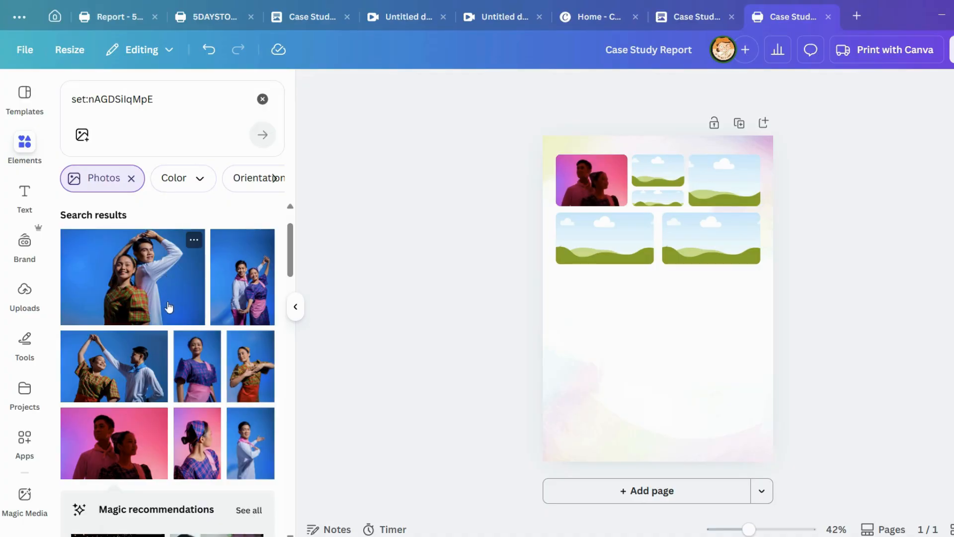
scroll(209, 407, "down", 1)
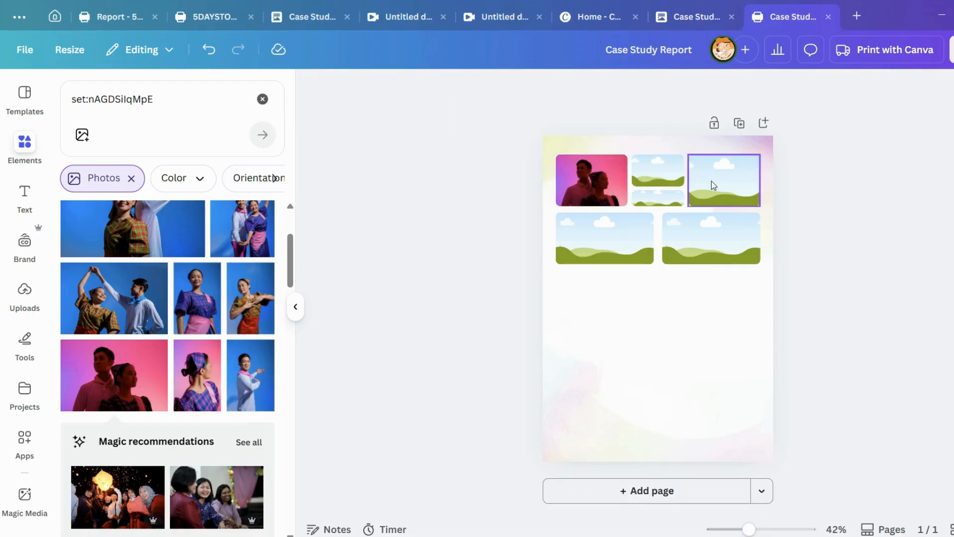
Duplicate the filled upper left frame, place the copy over the upper right frame and delete the copy's photo.
left_click(598, 186)
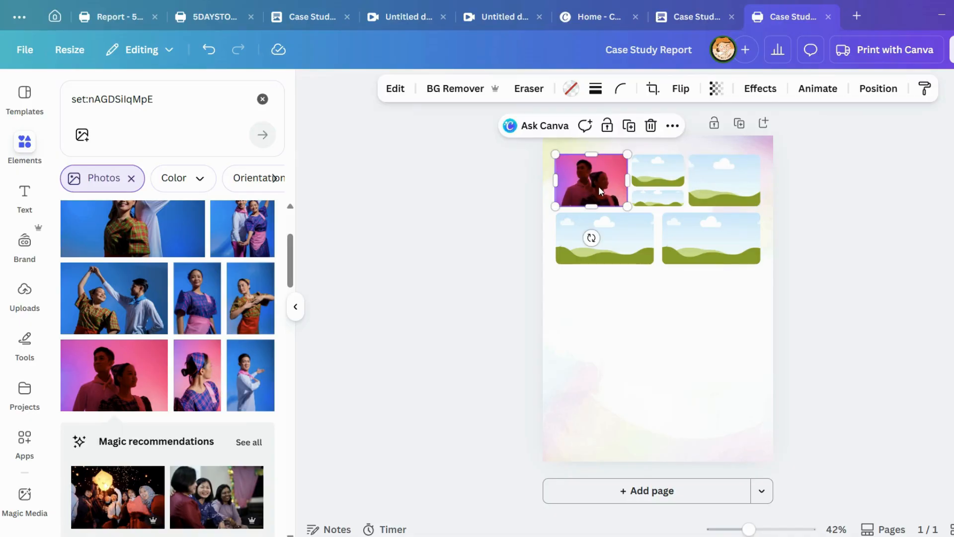
left_click(630, 127)
left_click_drag(601, 189, 725, 182)
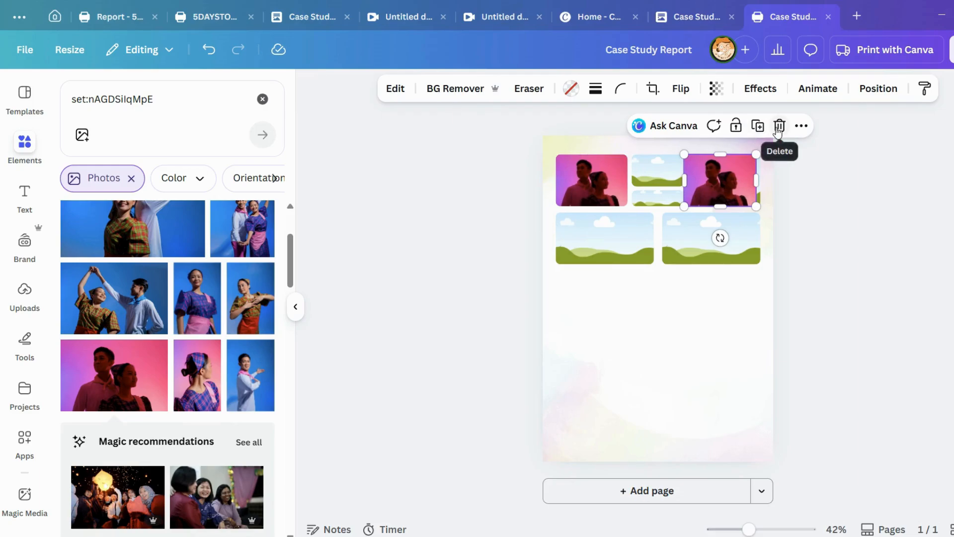
left_click(778, 129)
left_click(779, 157)
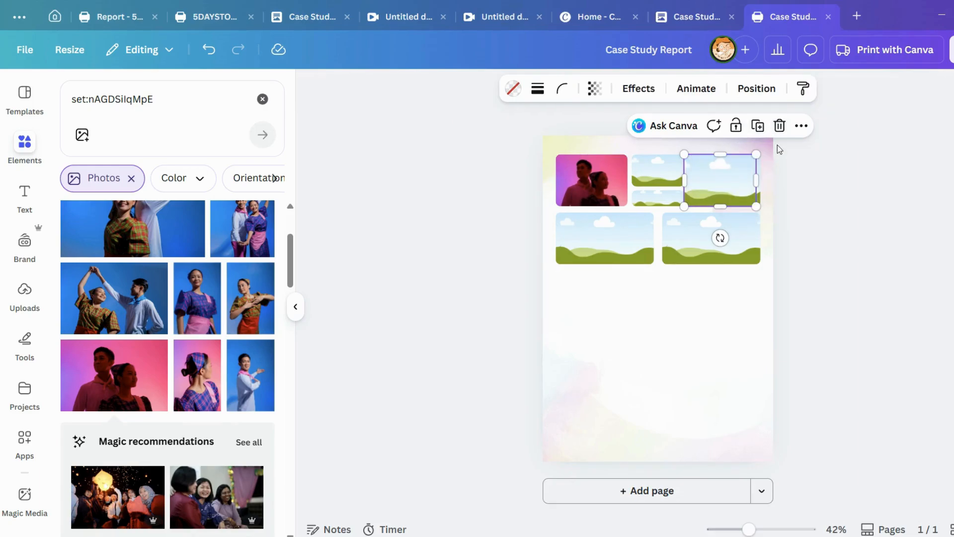
left_click(606, 185)
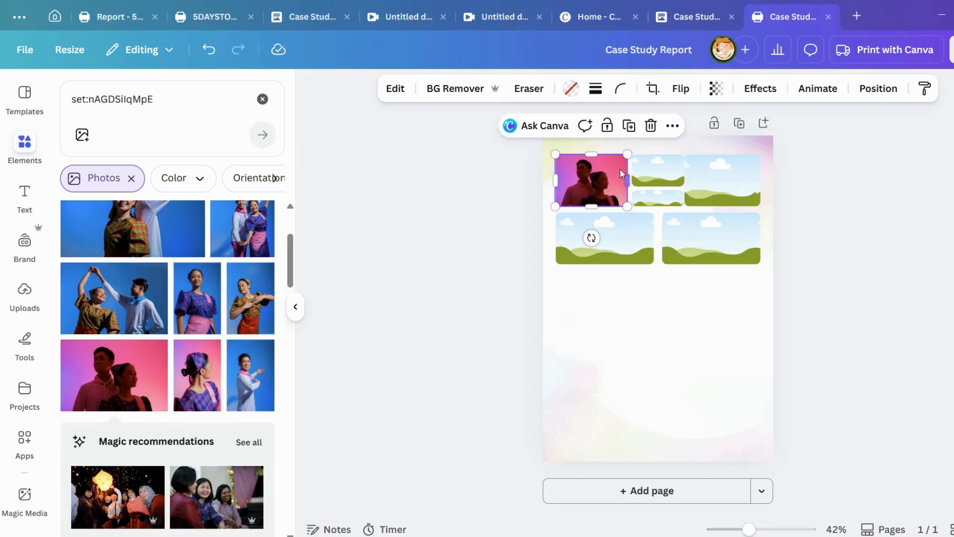
left_click(738, 184)
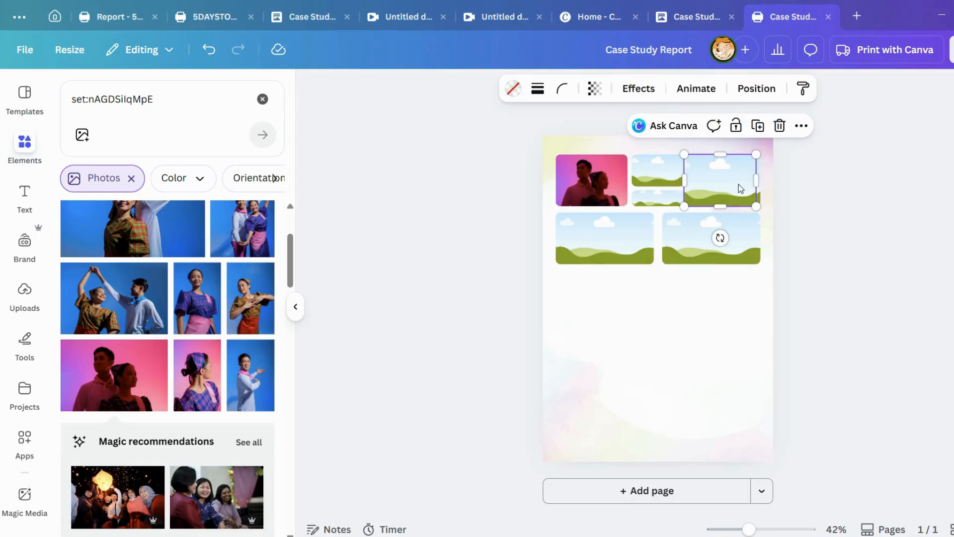
left_click(582, 228)
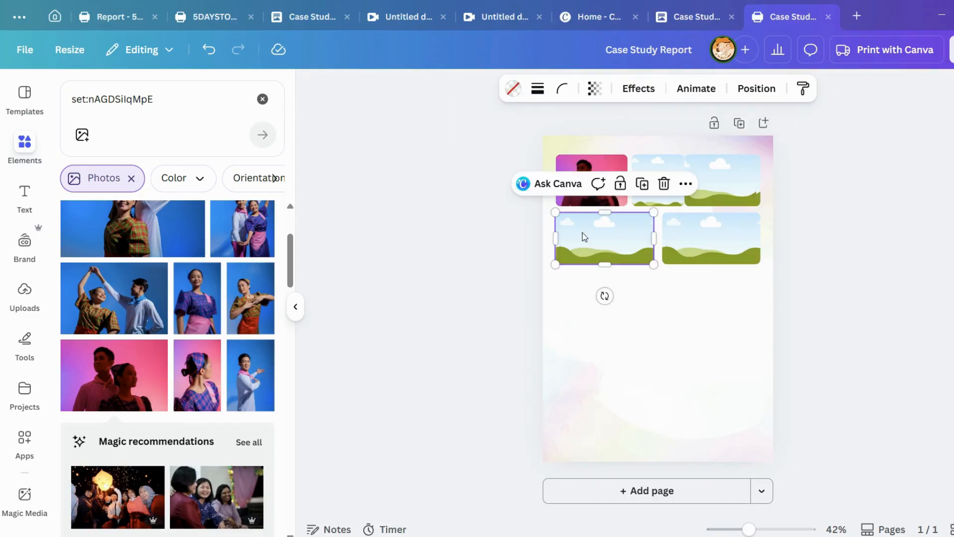
left_click(680, 226, "shift")
left_click(630, 240)
left_click(721, 235)
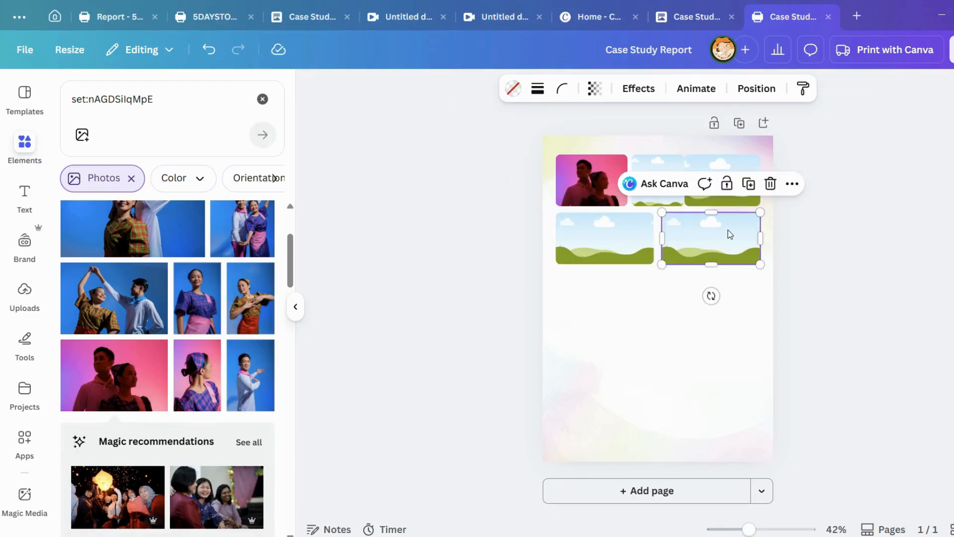
left_click(726, 174)
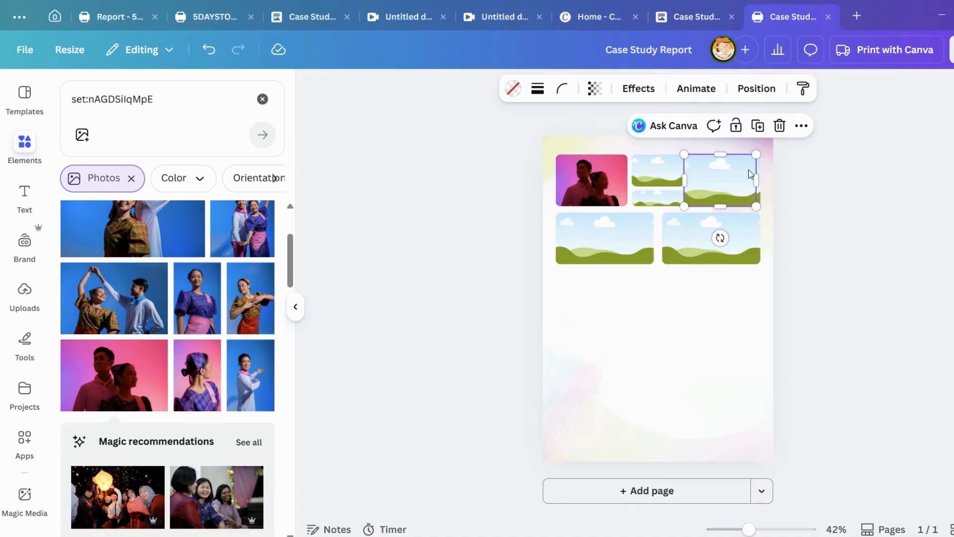
left_click(661, 179)
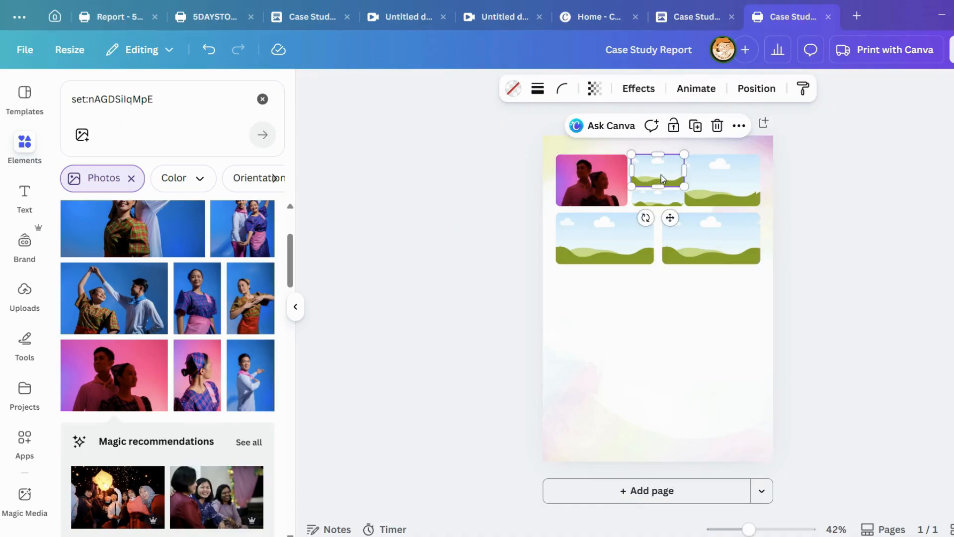
left_click(655, 198)
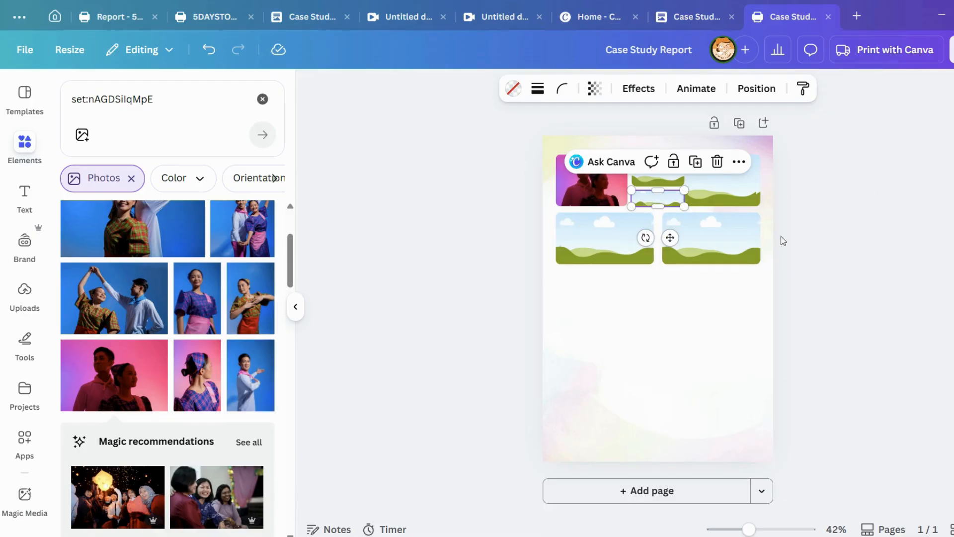
left_click(616, 293)
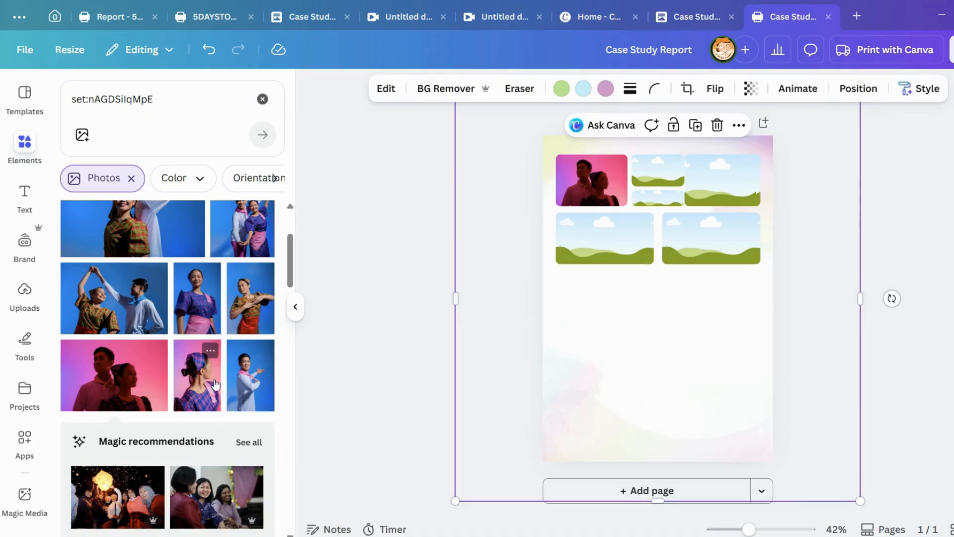
Look through the rest of the traditional dance collection for another couple photo that suits the upper right frame.
scroll(188, 340, "down", 1)
scroll(201, 343, "down", 5)
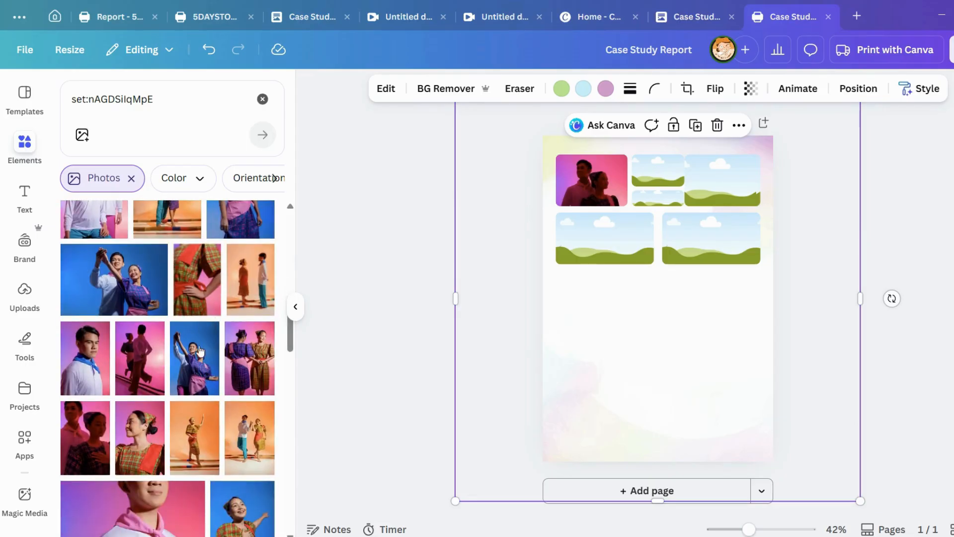
scroll(198, 360, "down", 2)
scroll(199, 360, "down", 10)
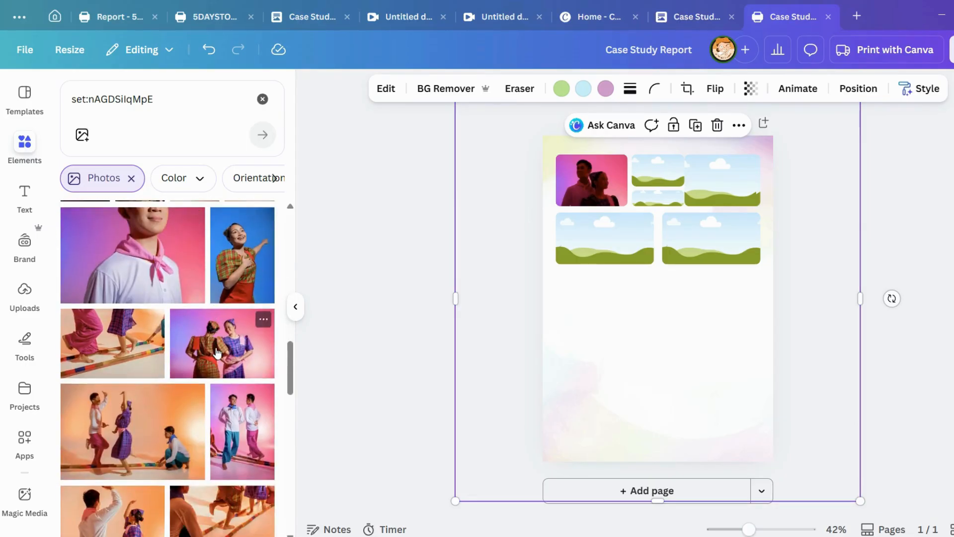
scroll(208, 363, "up", 3)
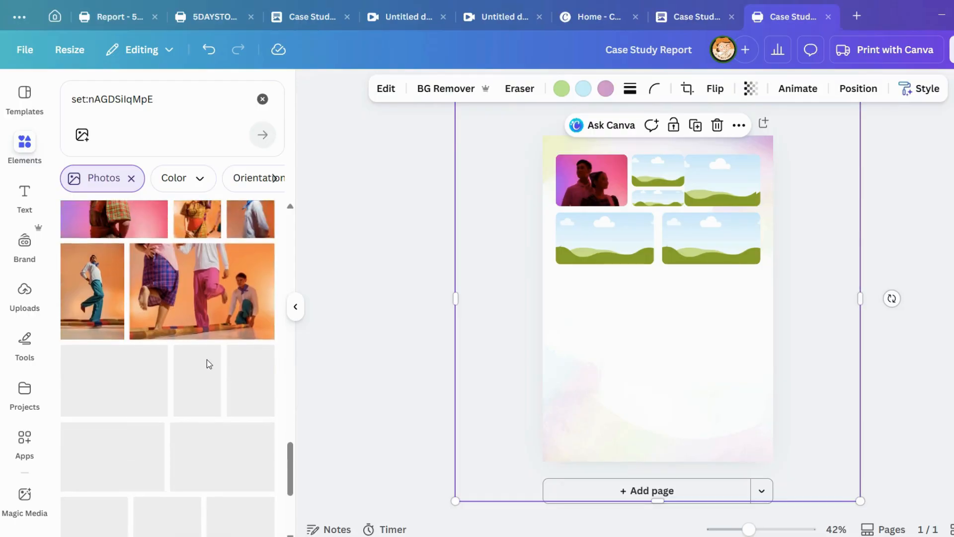
scroll(207, 363, "down", 4)
scroll(207, 364, "down", 5)
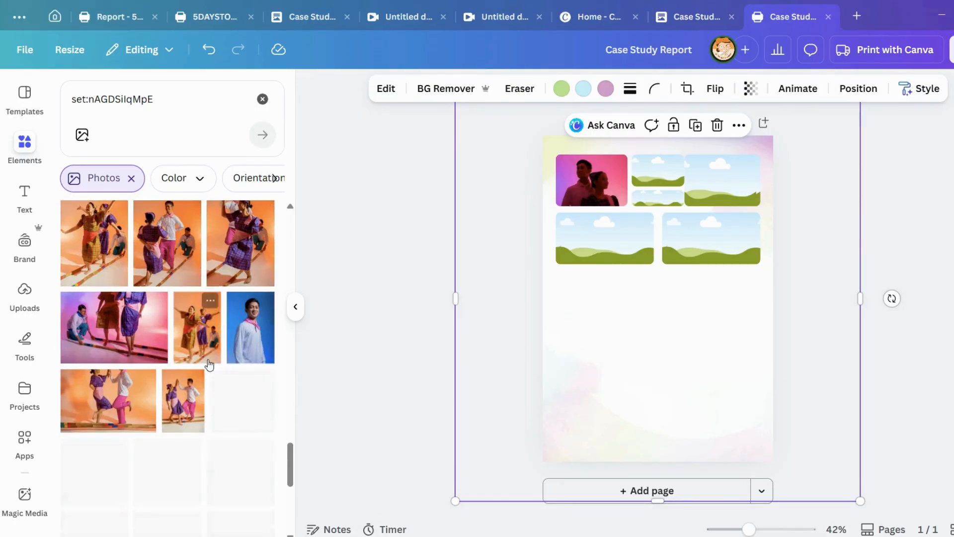
scroll(209, 373, "down", 5)
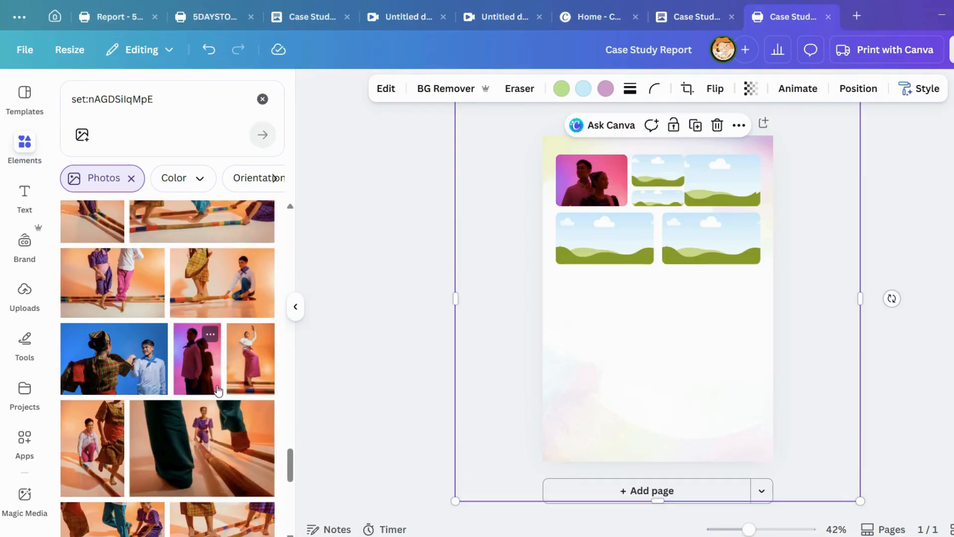
scroll(217, 390, "down", 5)
scroll(221, 382, "down", 5)
scroll(245, 387, "down", 3)
scroll(237, 388, "up", 3)
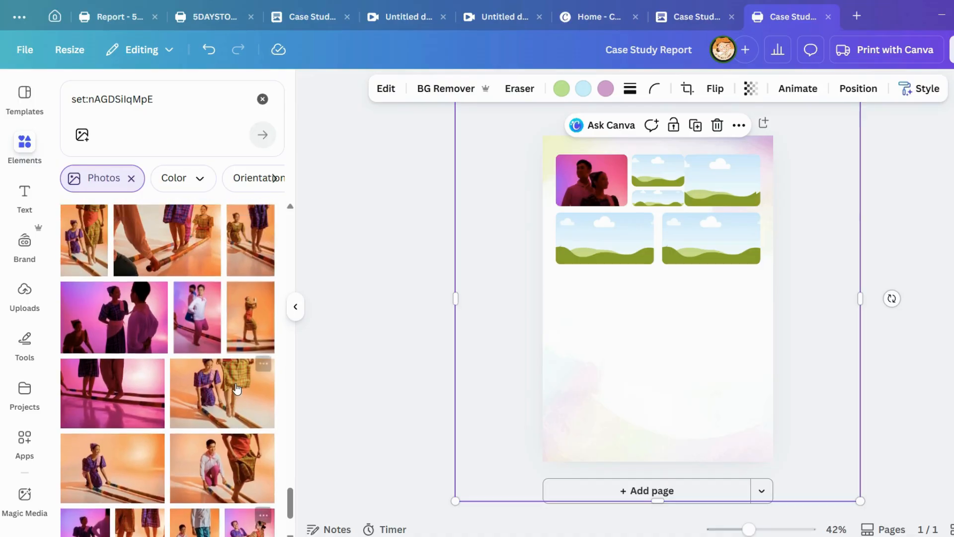
scroll(237, 388, "down", 5)
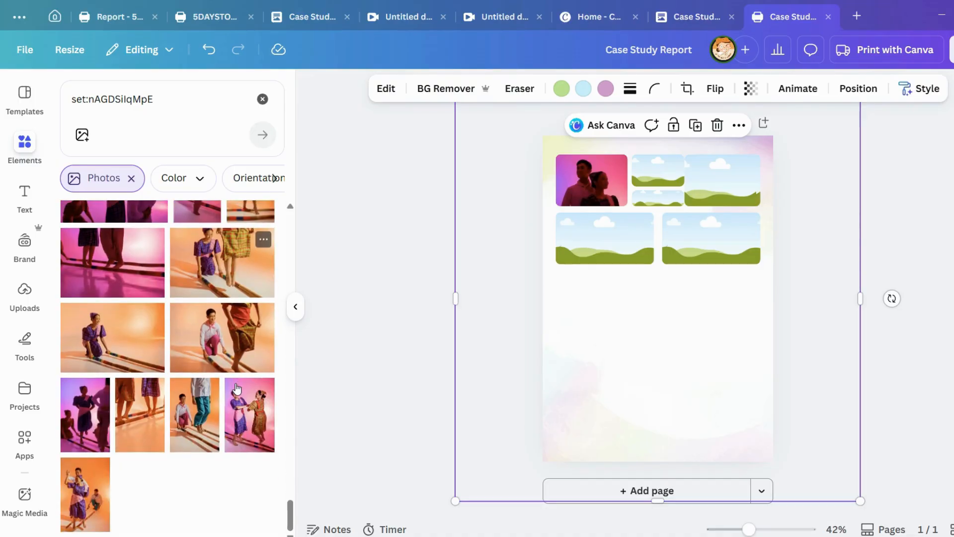
scroll(245, 391, "up", 5)
scroll(245, 390, "up", 5)
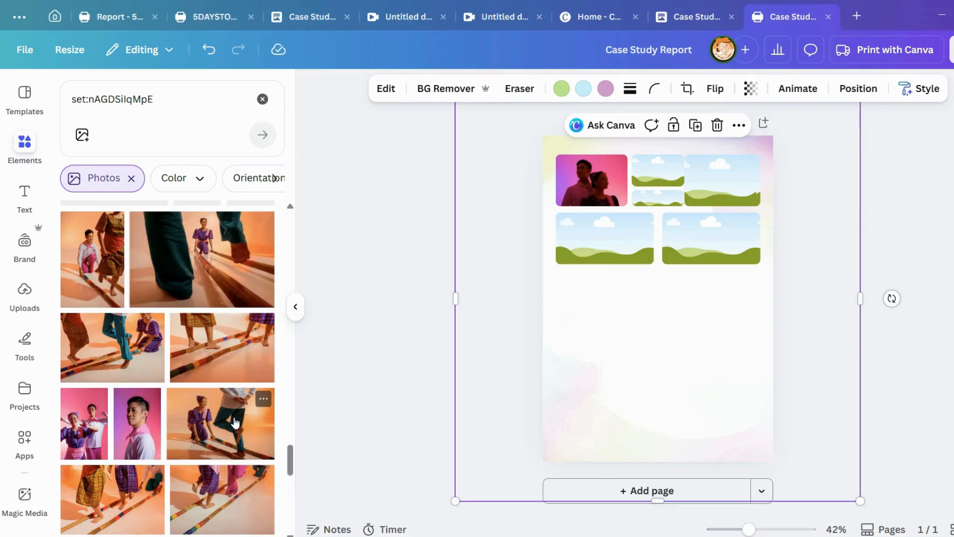
scroll(228, 413, "down", 3)
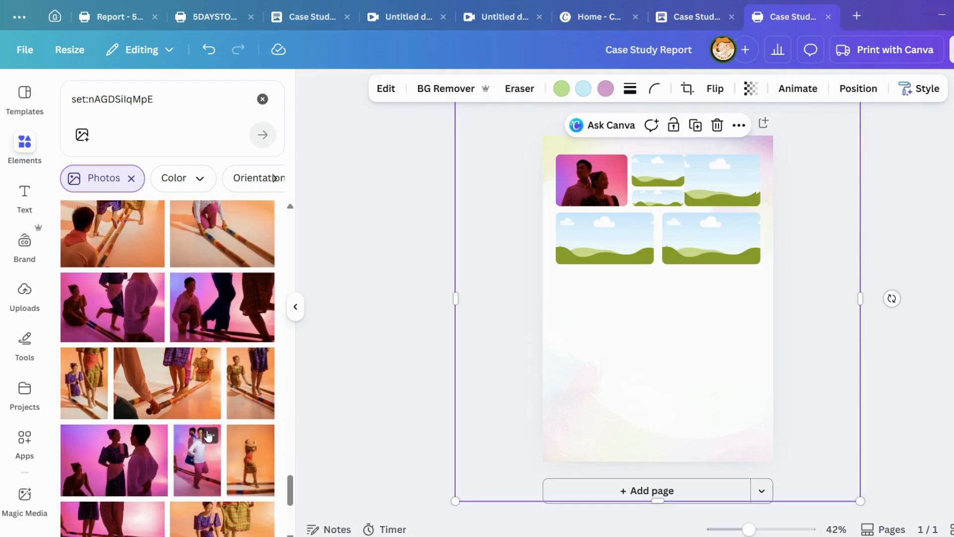
scroll(216, 384, "up", 5)
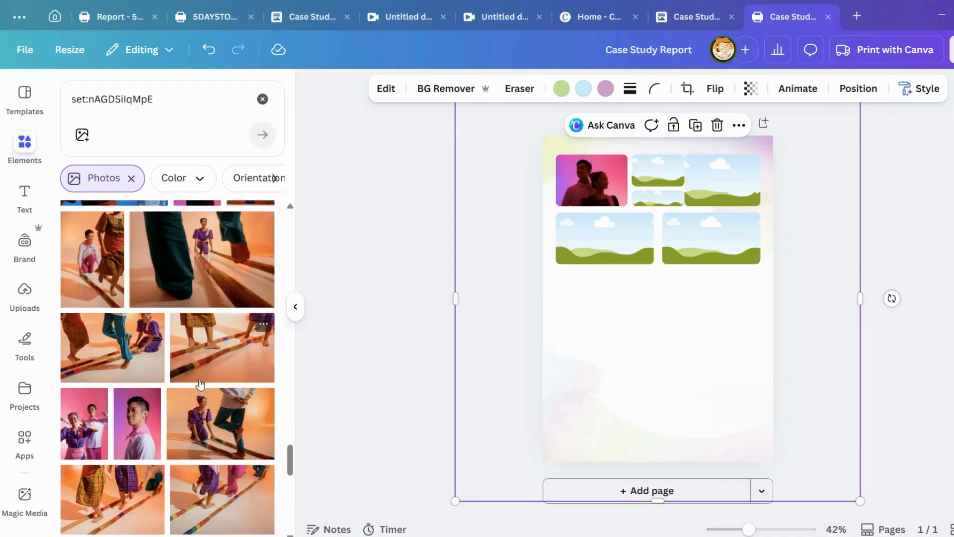
Add the photo of the back-to-back couple on a pink background, shrink it and place it in the duplicate frame over the upper right frame.
left_click(195, 390)
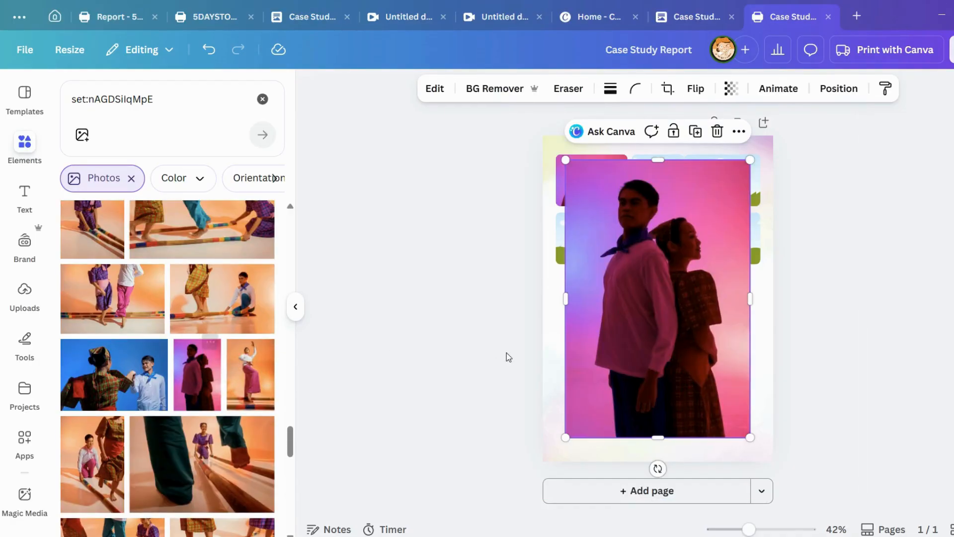
left_click_drag(628, 277, 669, 272)
left_click_drag(594, 161, 652, 244)
left_click_drag(726, 296, 735, 226)
left_click(592, 174)
left_click(682, 355)
double_click(735, 192)
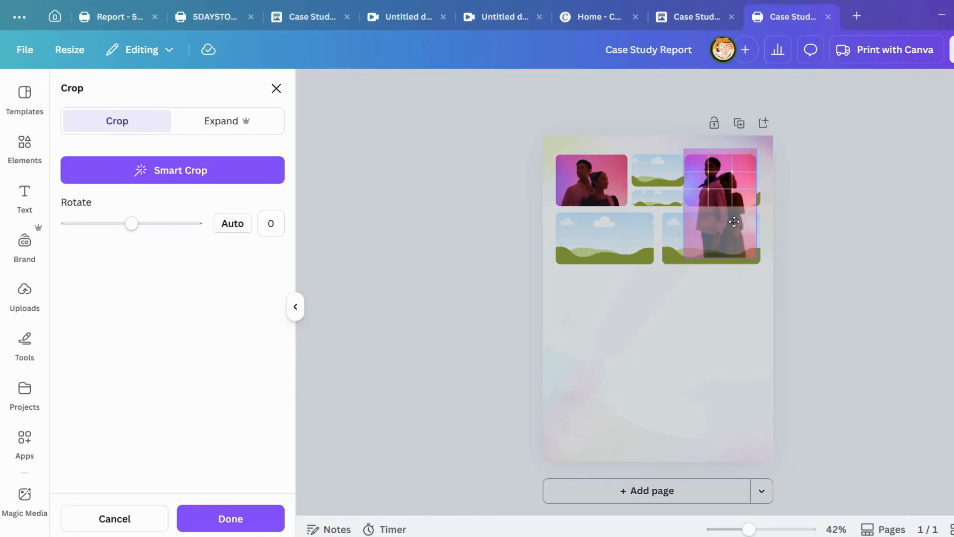
left_click(827, 208)
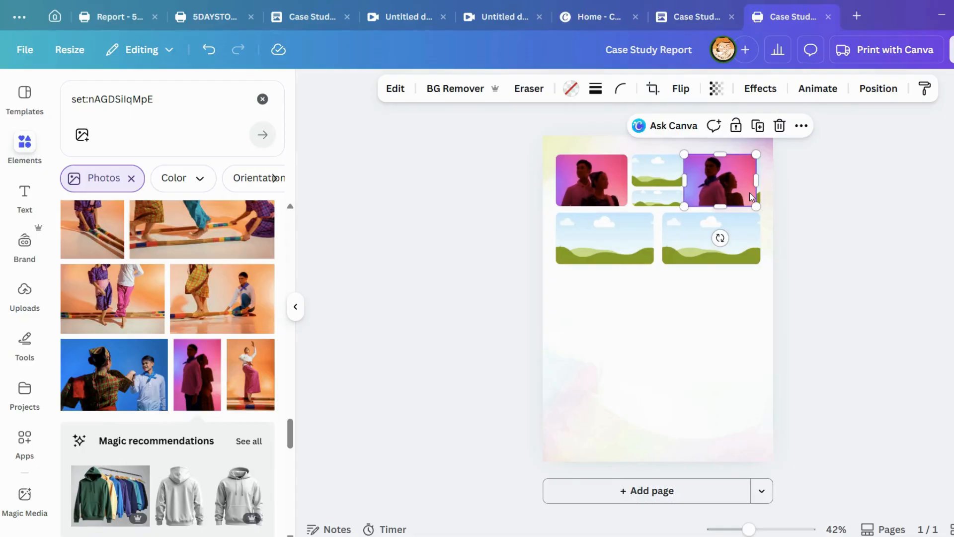
Detach the back-to-back couple photo from the duplicate frame and delete that extra frame.
left_click(568, 190)
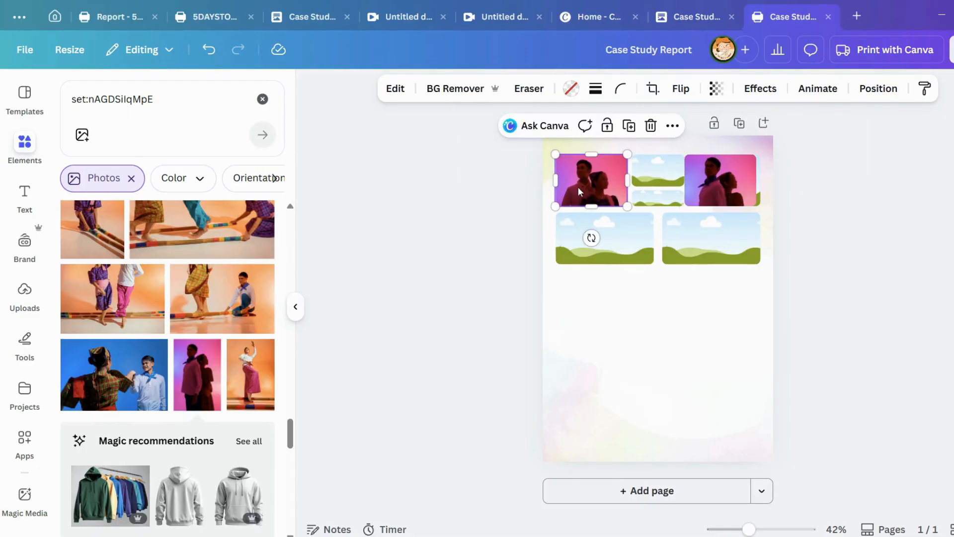
left_click(745, 189)
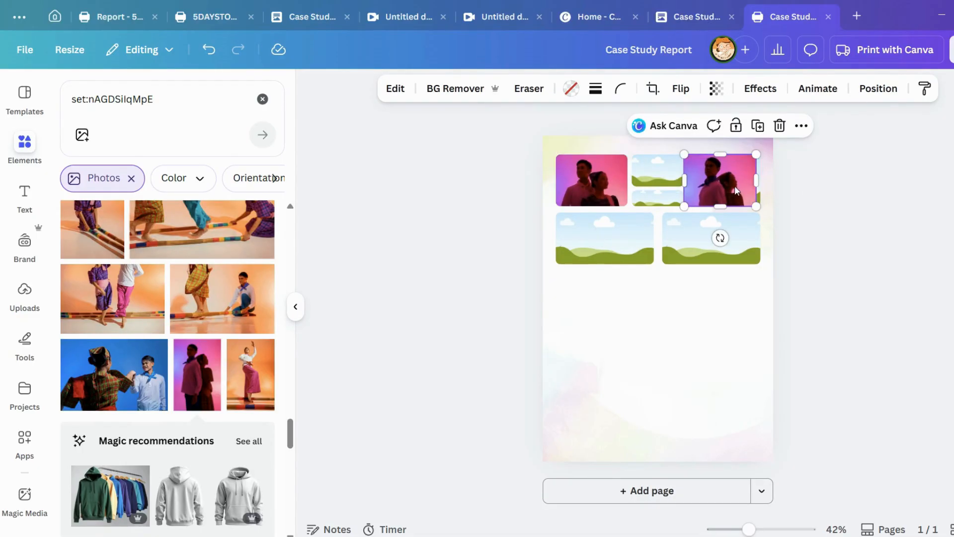
left_click_drag(732, 191, 747, 190)
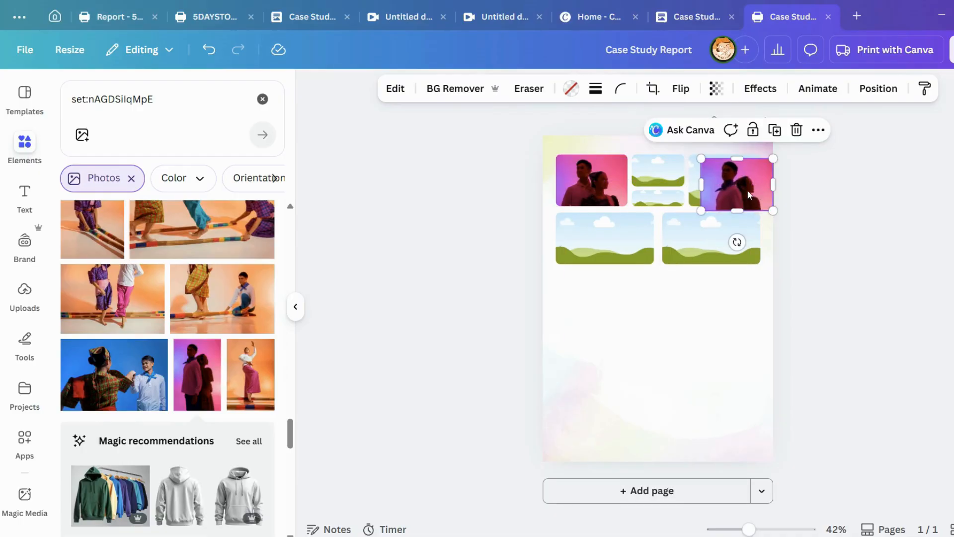
right_click(750, 192)
left_click(813, 480)
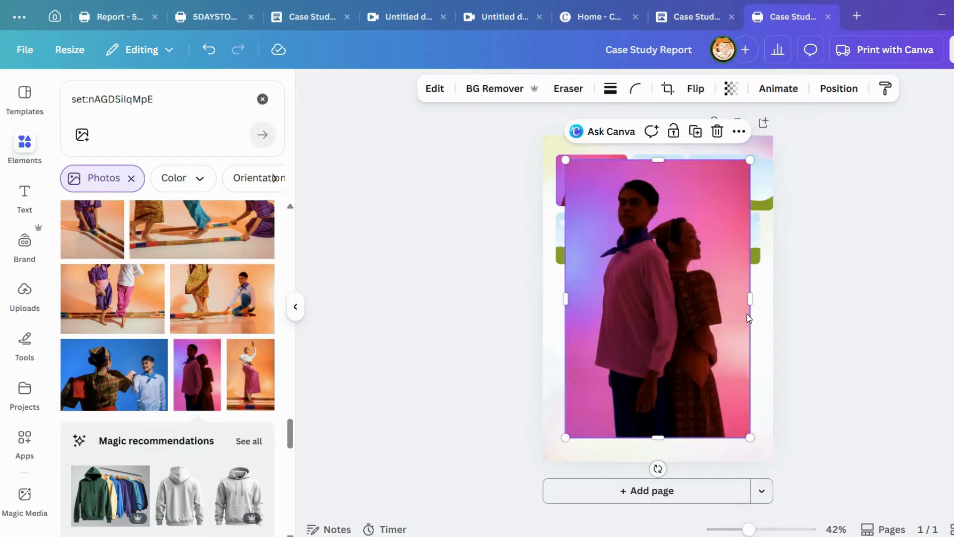
left_click_drag(654, 256, 670, 298)
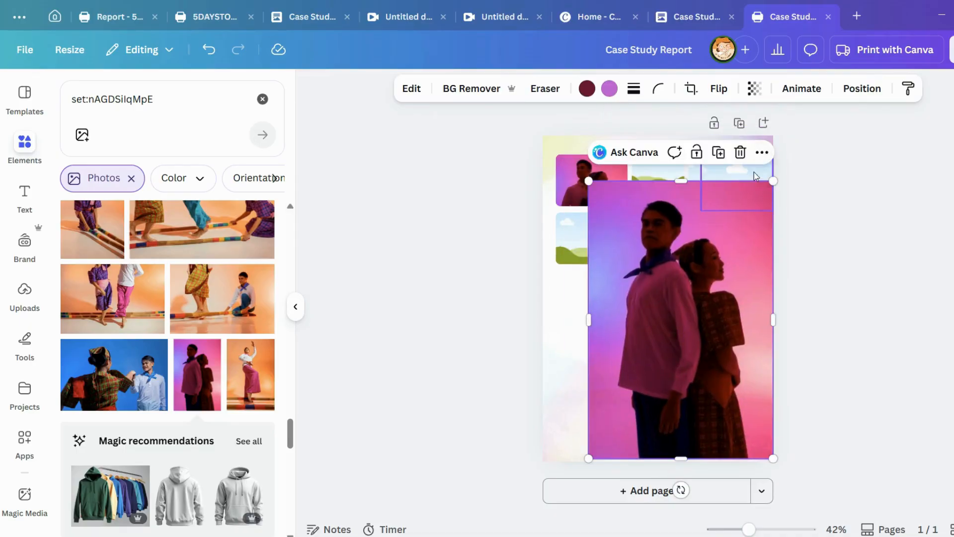
left_click(760, 166)
left_click(795, 130)
Fill the original upper right frame with the detached back-to-back couple photo and check its crop.
left_click_drag(666, 337, 716, 252)
double_click(722, 197)
left_click(822, 225)
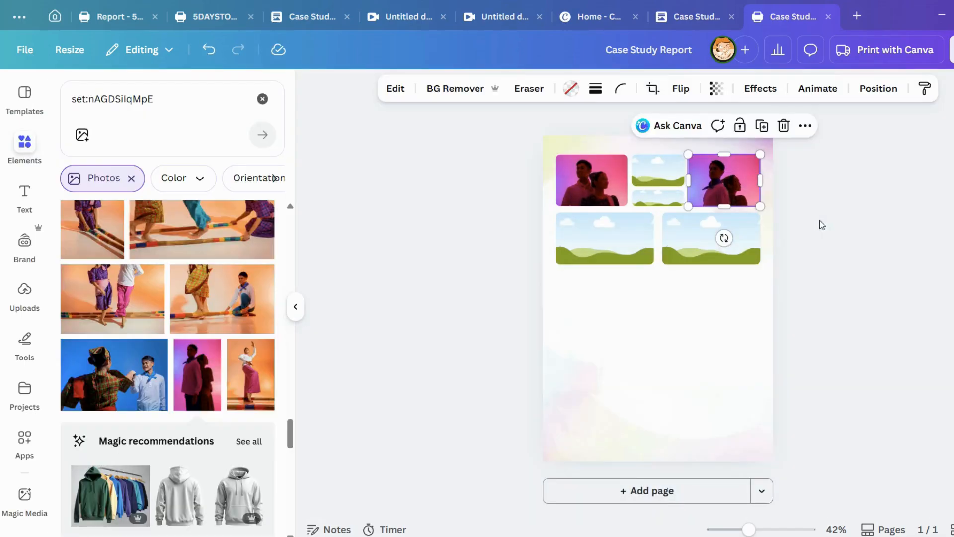
left_click(845, 419)
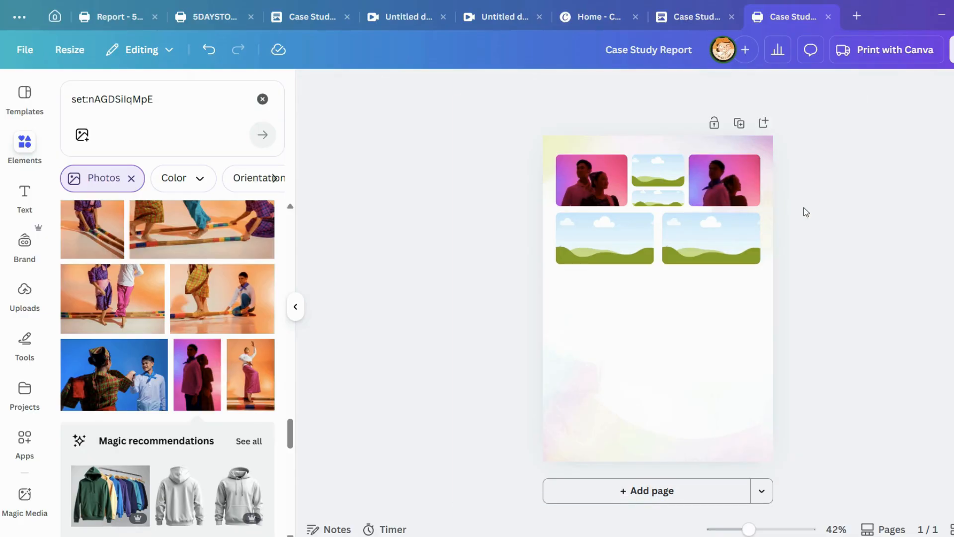
Flip the couple photo in the upper left frame horizontally.
left_click(610, 173)
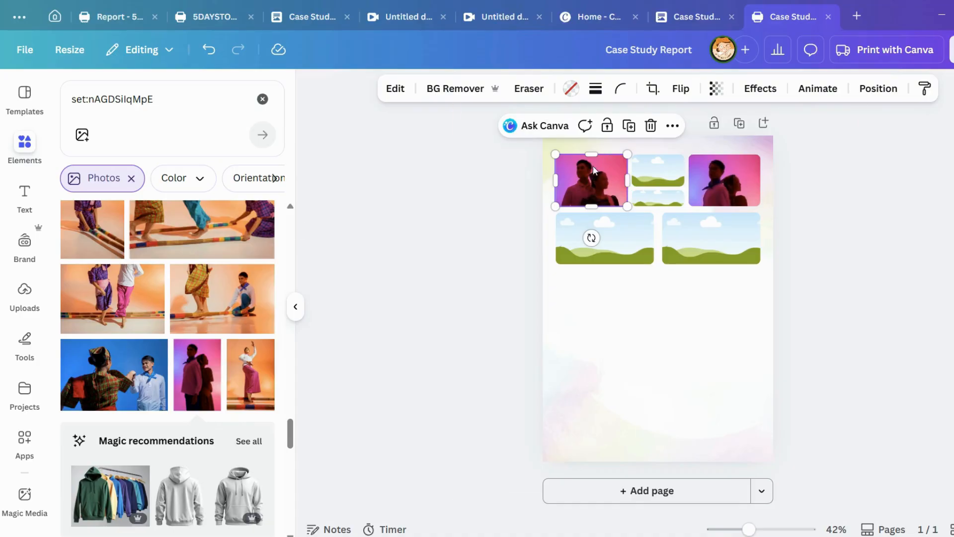
left_click(681, 90)
left_click(689, 124)
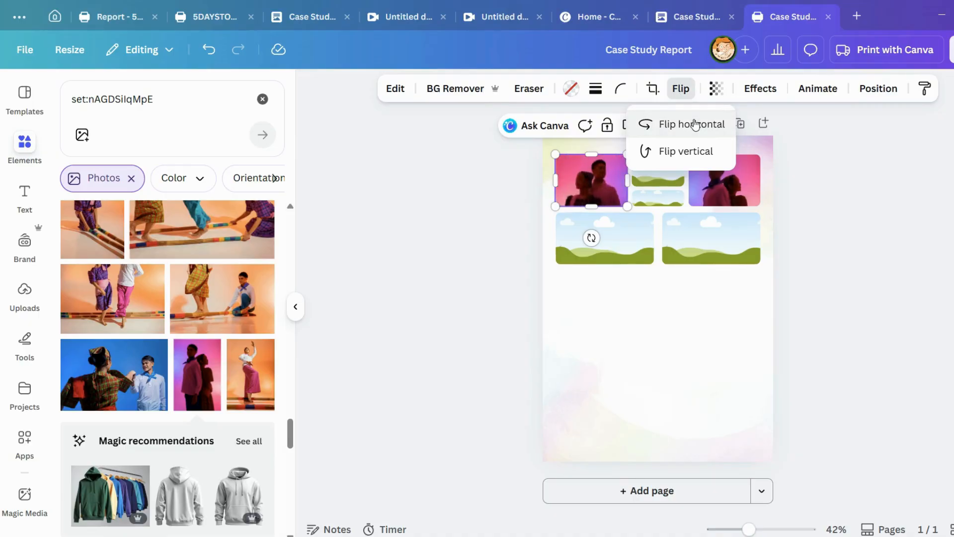
left_click(833, 171)
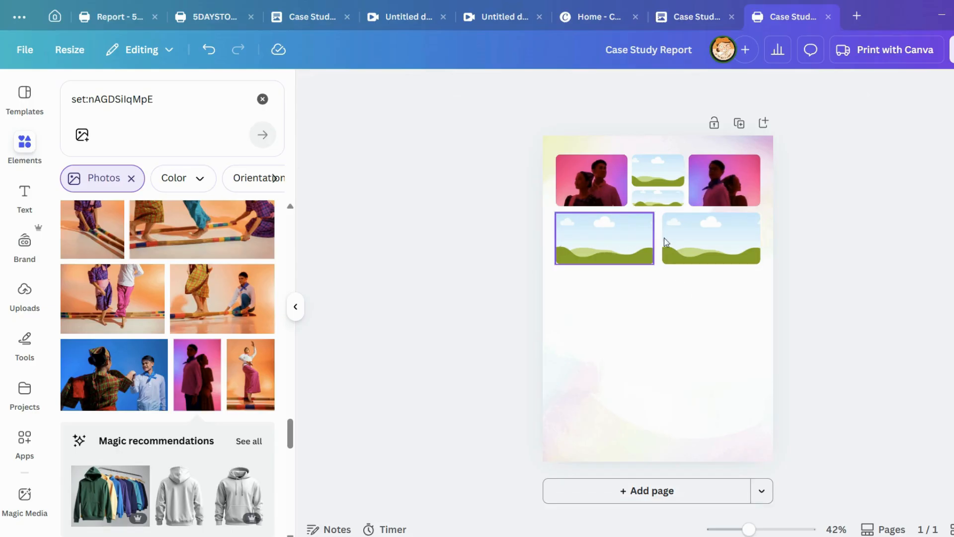
Fill the small upper middle frame with the collection photo of the couple facing each other on an orange background.
left_click(654, 173)
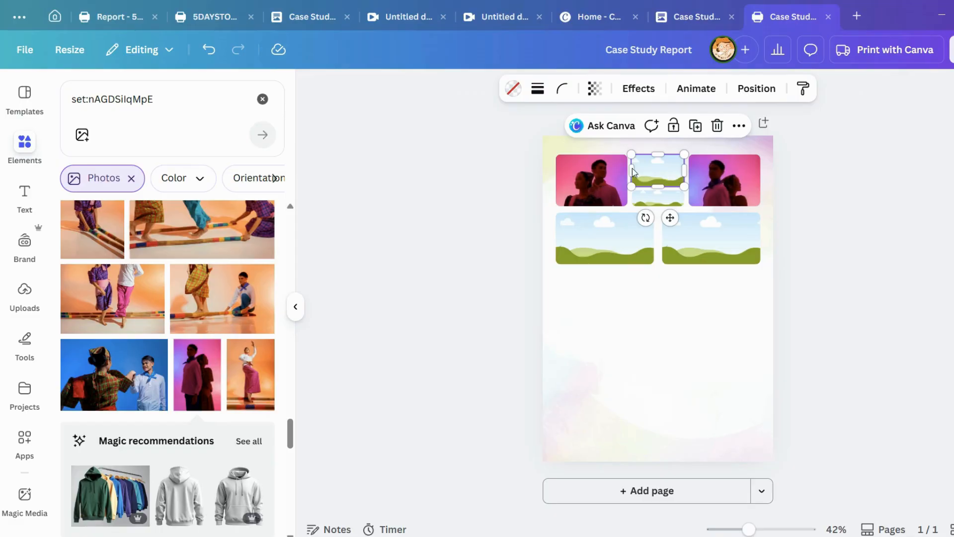
scroll(169, 347, "up", 6)
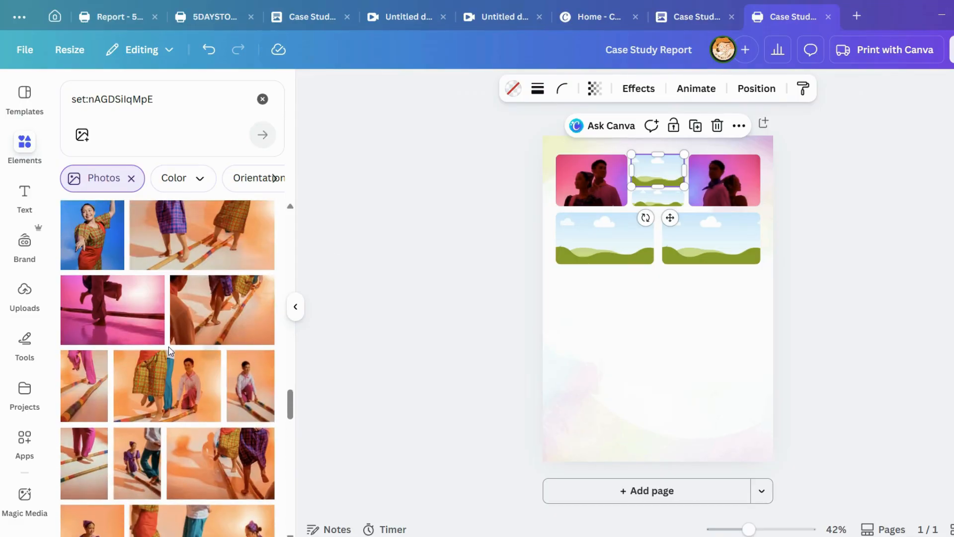
scroll(96, 403, "up", 5)
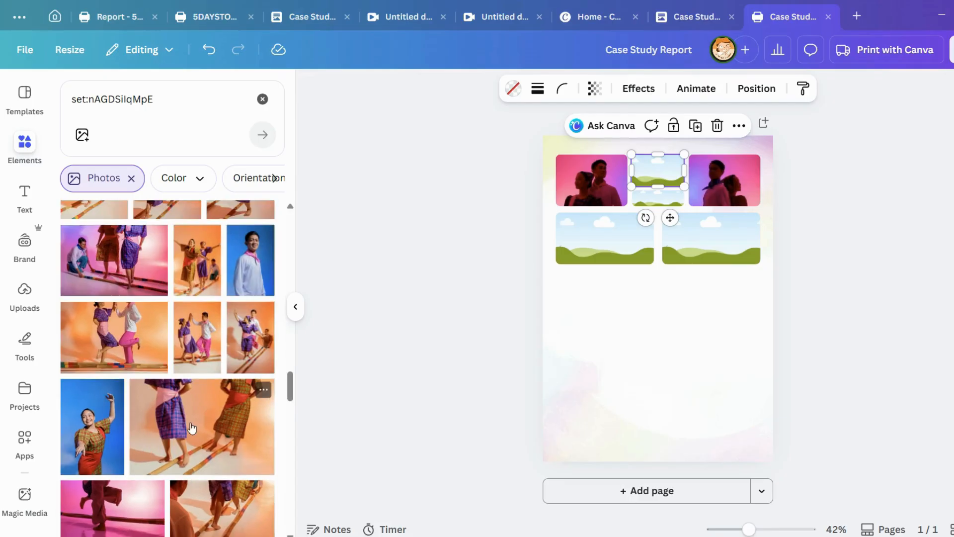
scroll(188, 417, "up", 5)
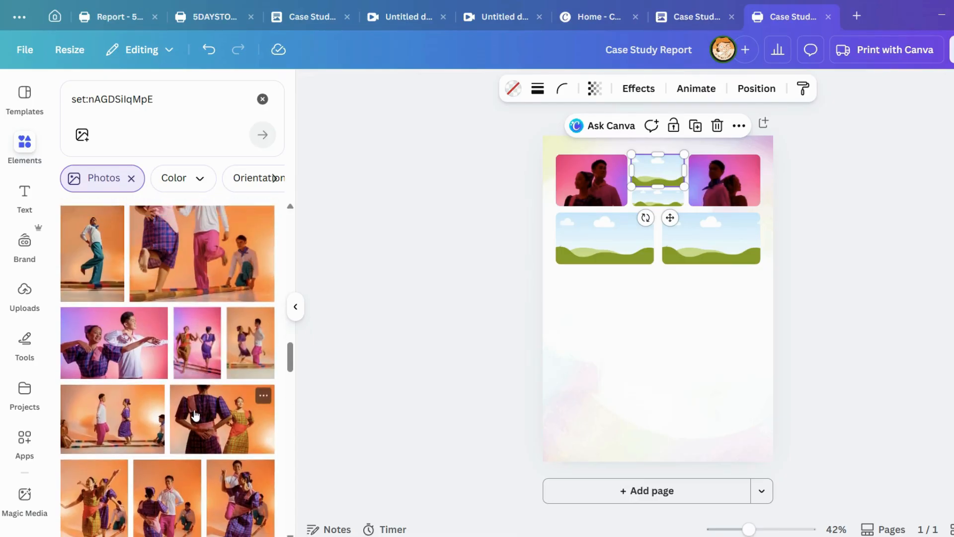
scroll(221, 480, "up", 5)
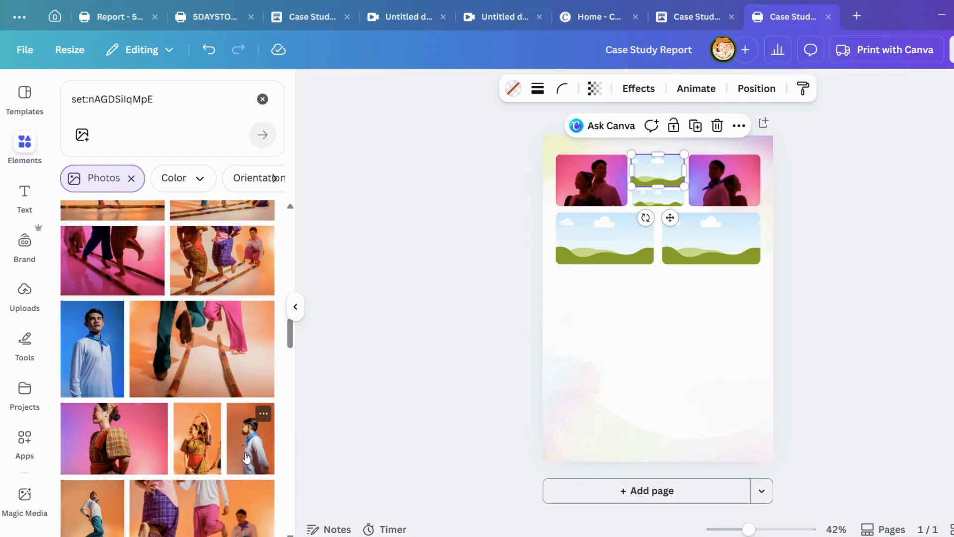
scroll(247, 458, "up", 5)
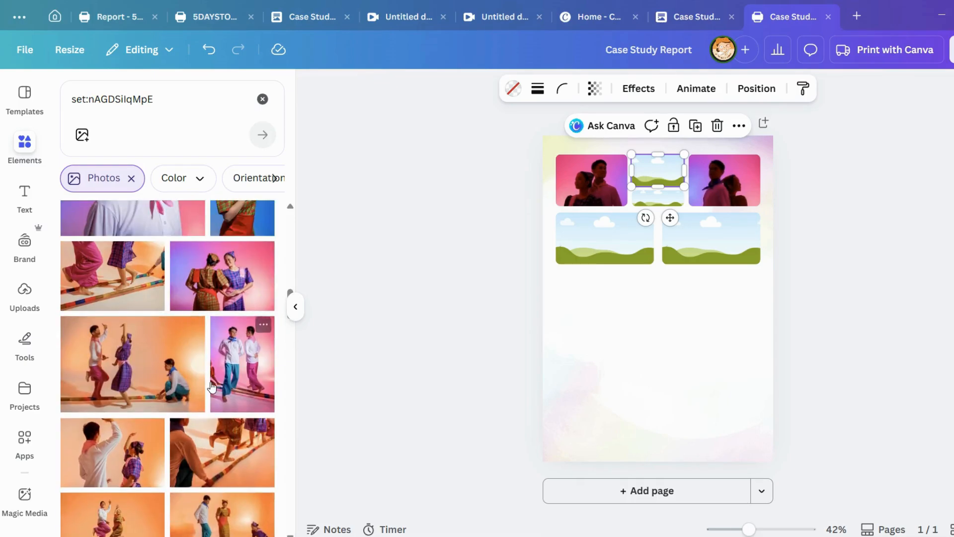
scroll(218, 399, "up", 5)
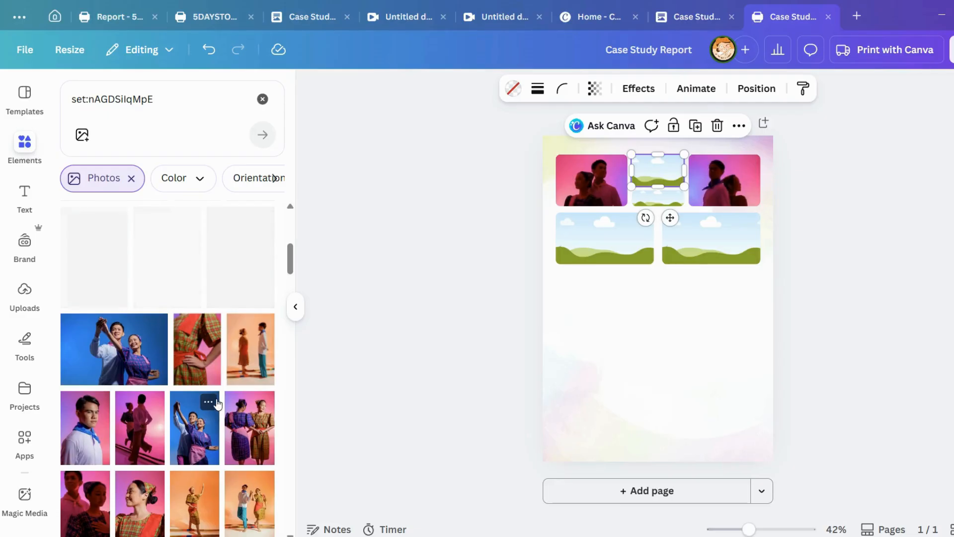
left_click_drag(167, 257, 661, 175)
double_click(661, 174)
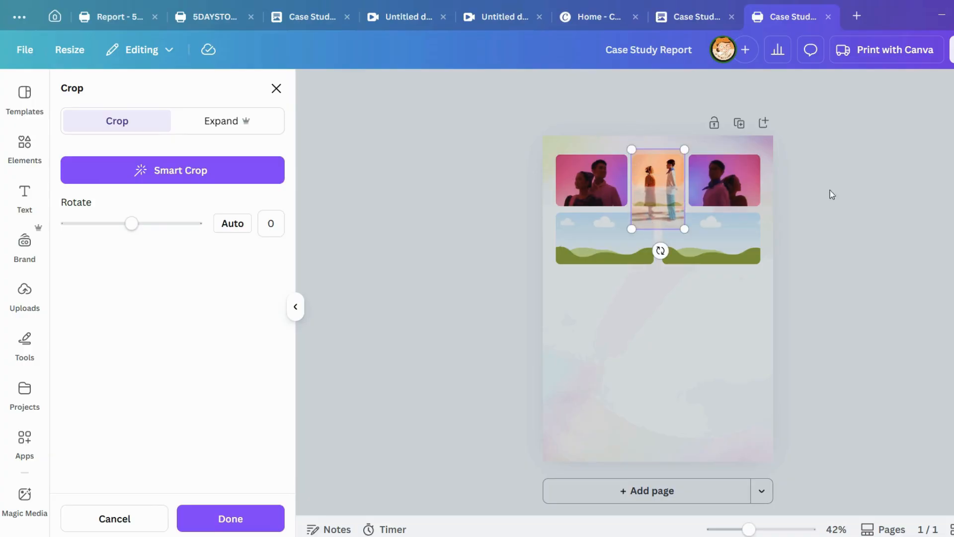
left_click(854, 189)
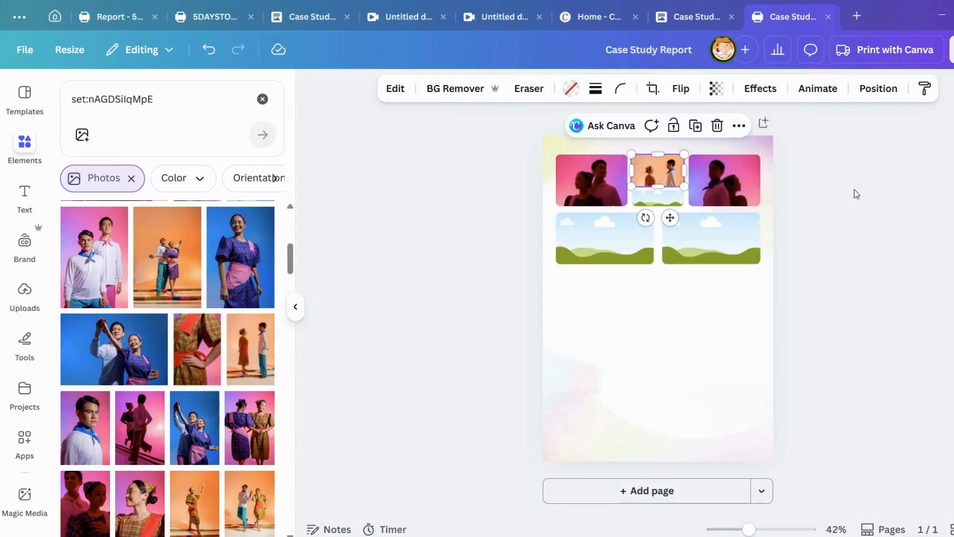
Enlarge the facing couple photo slightly inside the small upper middle frame and check its crop.
double_click(660, 167)
left_click_drag(634, 230, 621, 235)
left_click(769, 189)
left_click(778, 202)
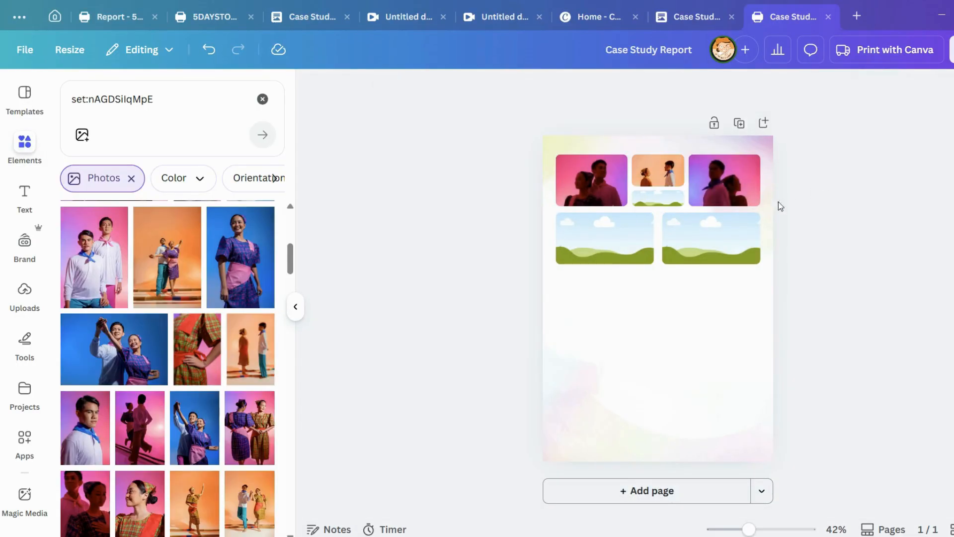
left_click(669, 175)
double_click(669, 174)
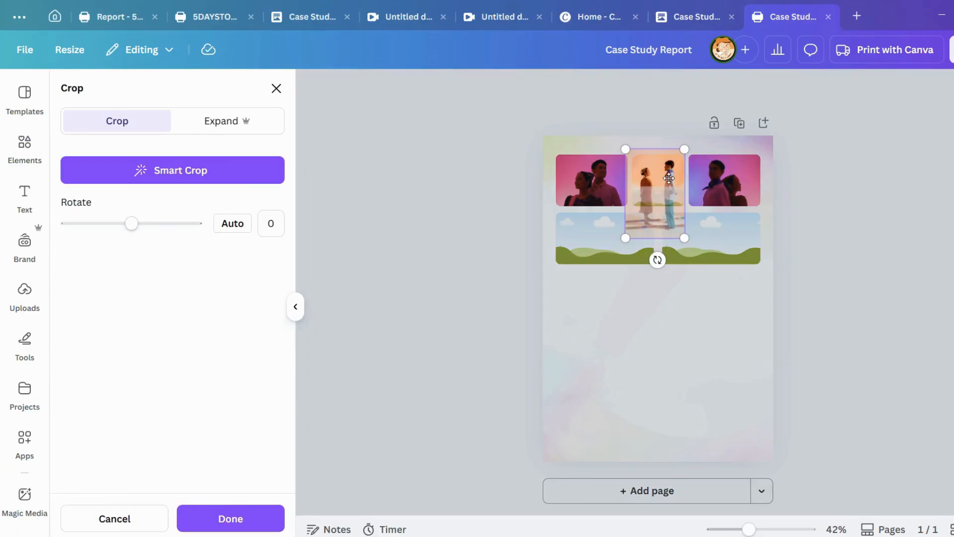
left_click(877, 197)
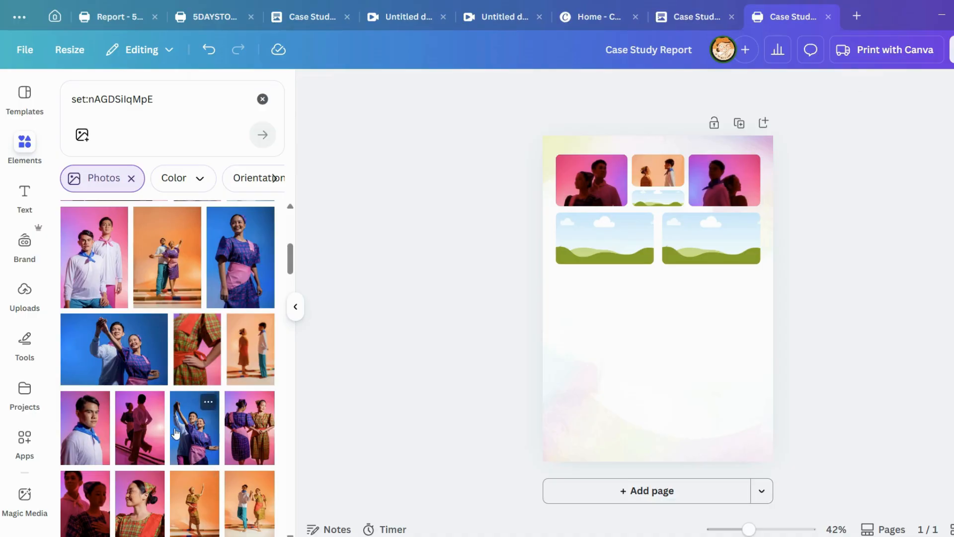
Look through the traditional dance collection for a photo that suits the two wide frames in the second row.
left_click(614, 247)
left_click(697, 251)
left_click(611, 237)
left_click(695, 240)
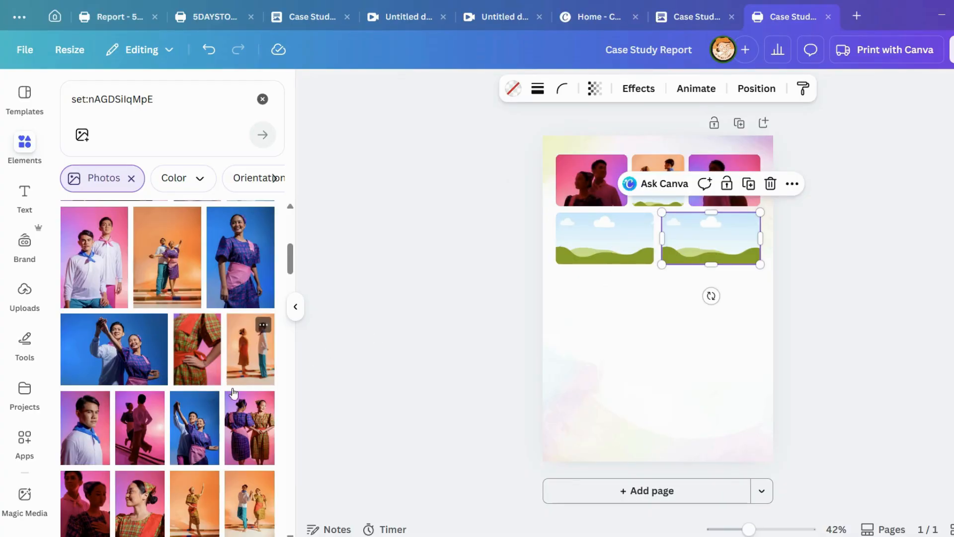
scroll(218, 360, "up", 3)
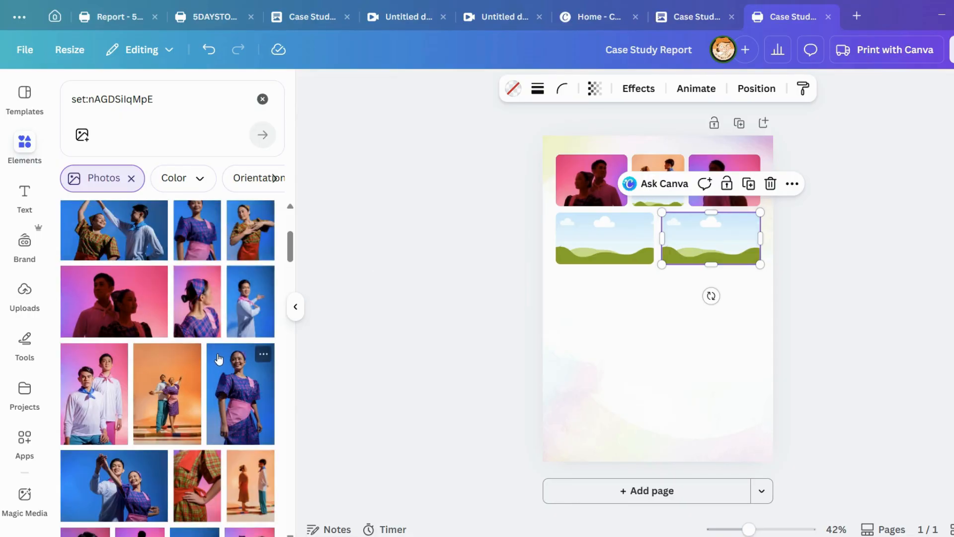
left_click(664, 161)
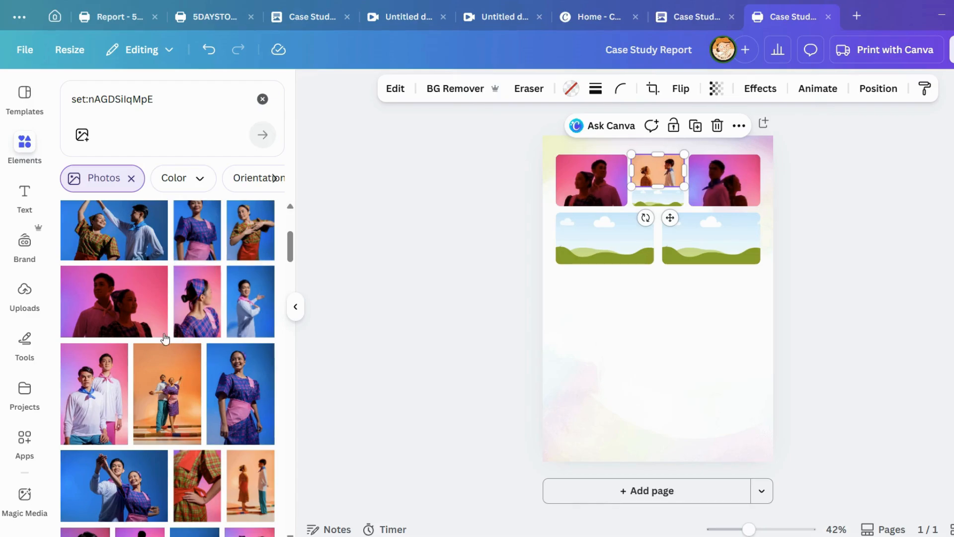
scroll(207, 354, "up", 3)
scroll(207, 353, "down", 5)
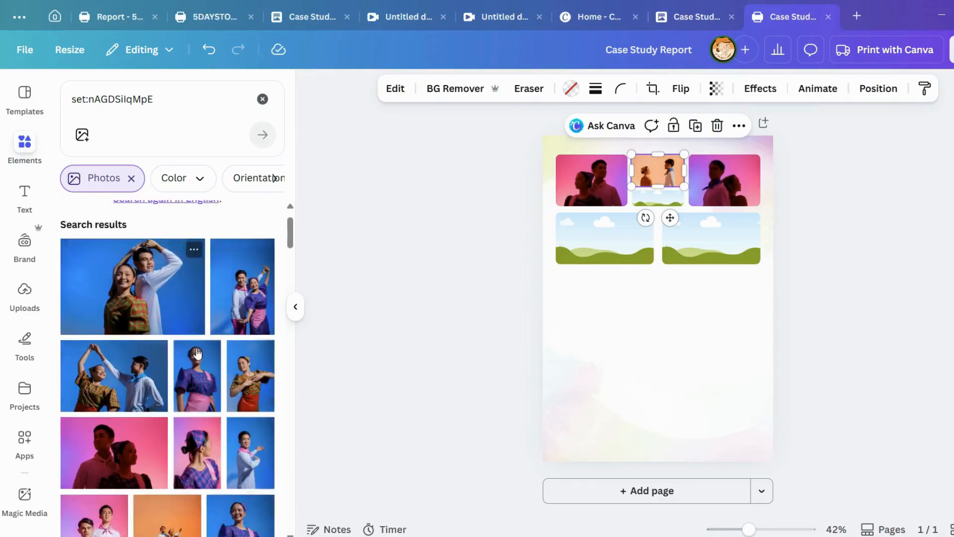
scroll(209, 348, "down", 6)
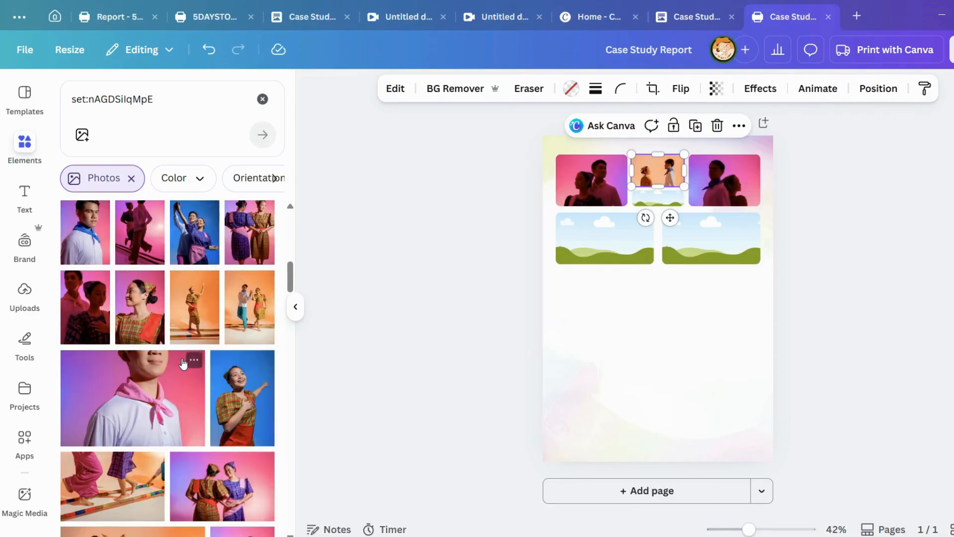
scroll(194, 418, "down", 8)
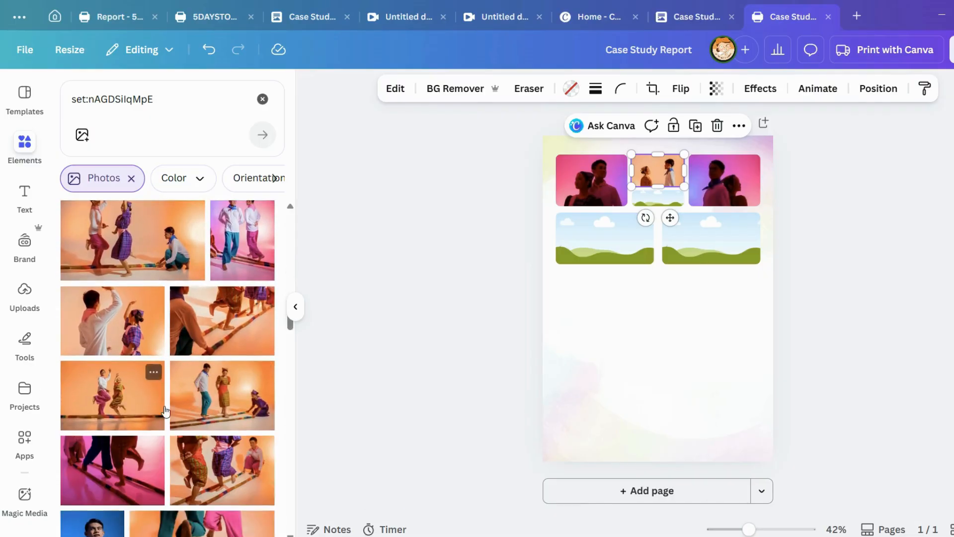
scroll(204, 423, "down", 6)
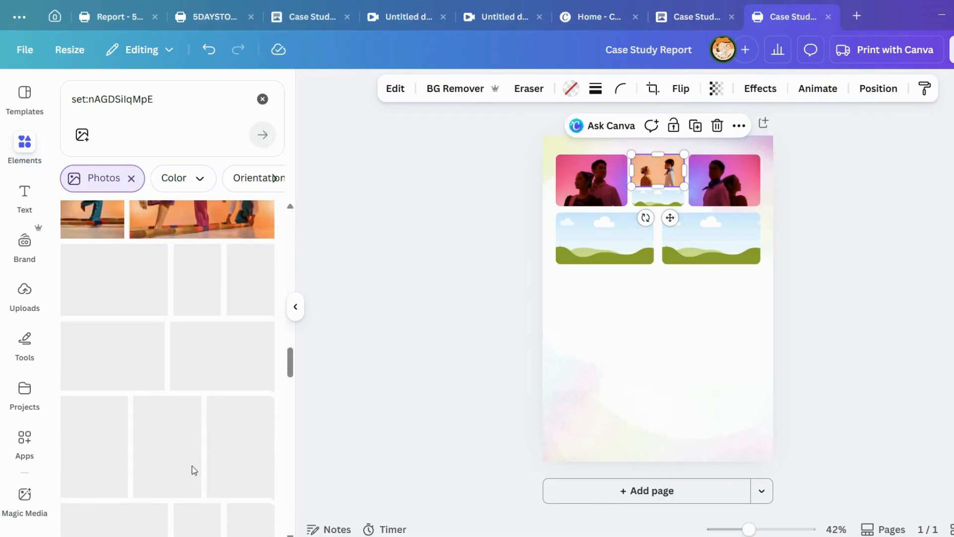
Add the photo of the man and woman dancing between bamboo poles, enlarge it and place it over the page's lower half.
left_click(134, 354)
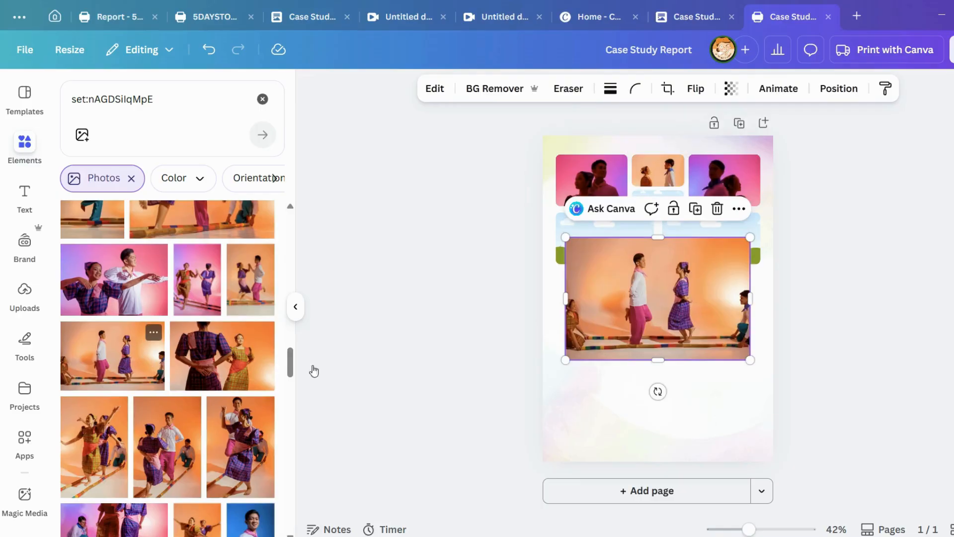
left_click_drag(756, 237, 953, 222)
left_click(687, 319)
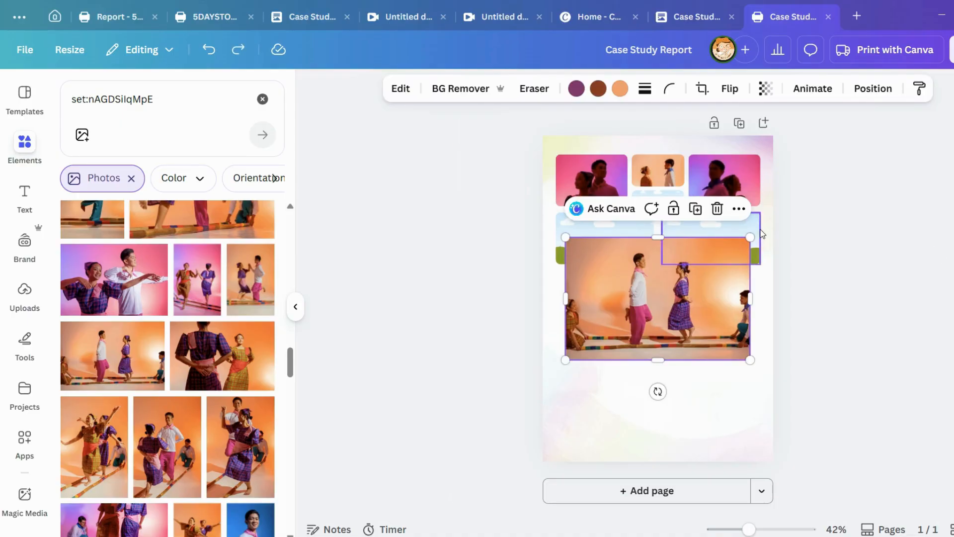
left_click_drag(750, 237, 912, 215)
left_click_drag(778, 219, 729, 318)
left_click(646, 185)
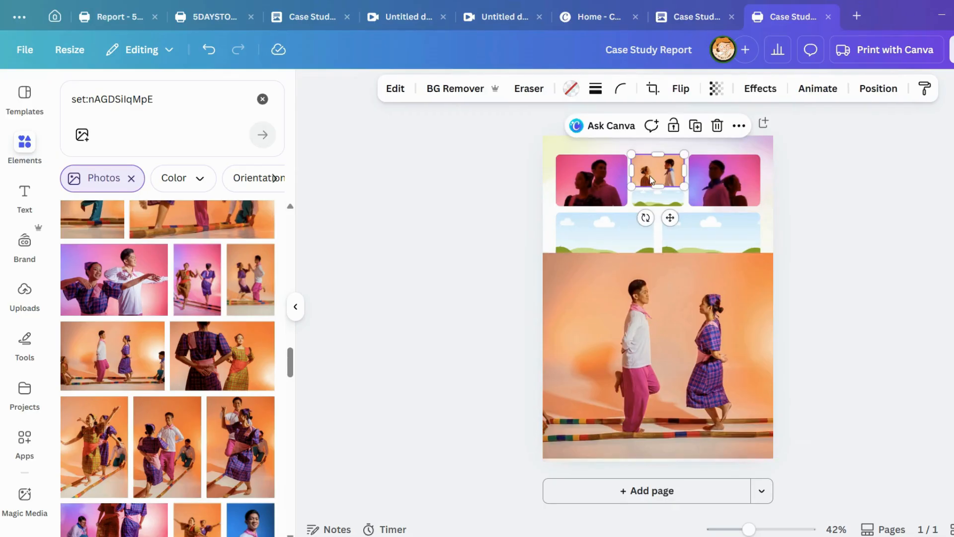
left_click(642, 292)
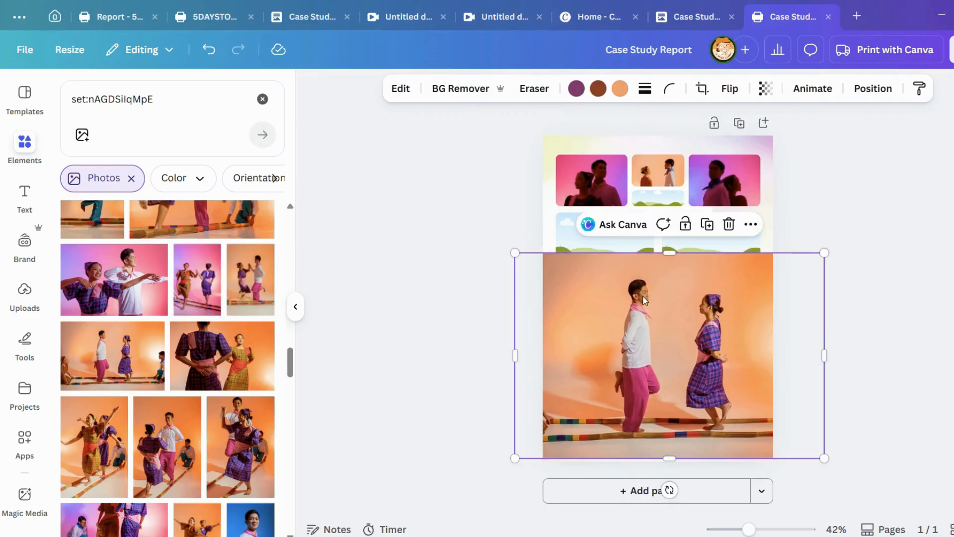
left_click(664, 183)
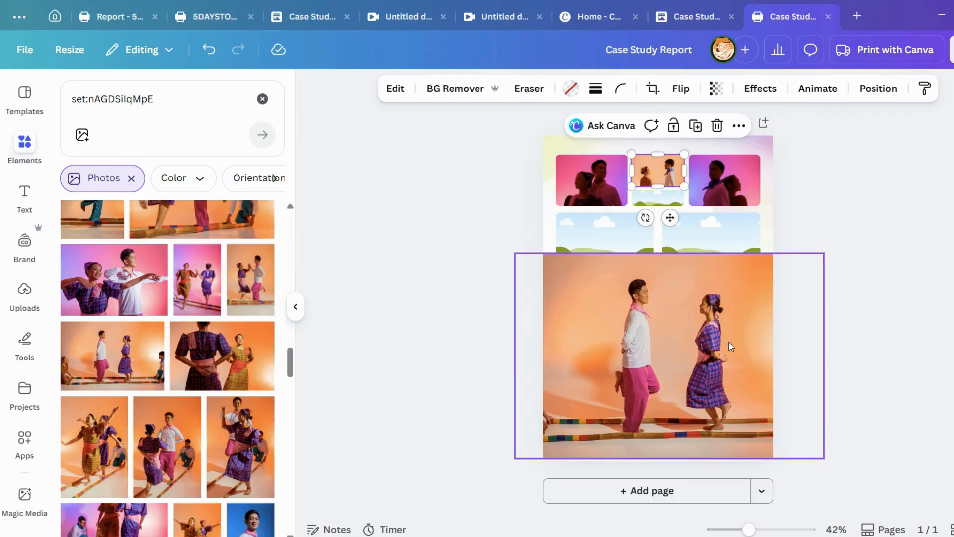
left_click(729, 342)
left_click(659, 179)
Fill the second row's left frame with the bamboo dance photo, then enlarge and shift the crop to show only the man's upper body.
left_click_drag(681, 368, 601, 239)
double_click(602, 240)
left_click_drag(653, 270, 798, 382)
left_click_drag(766, 345, 737, 343)
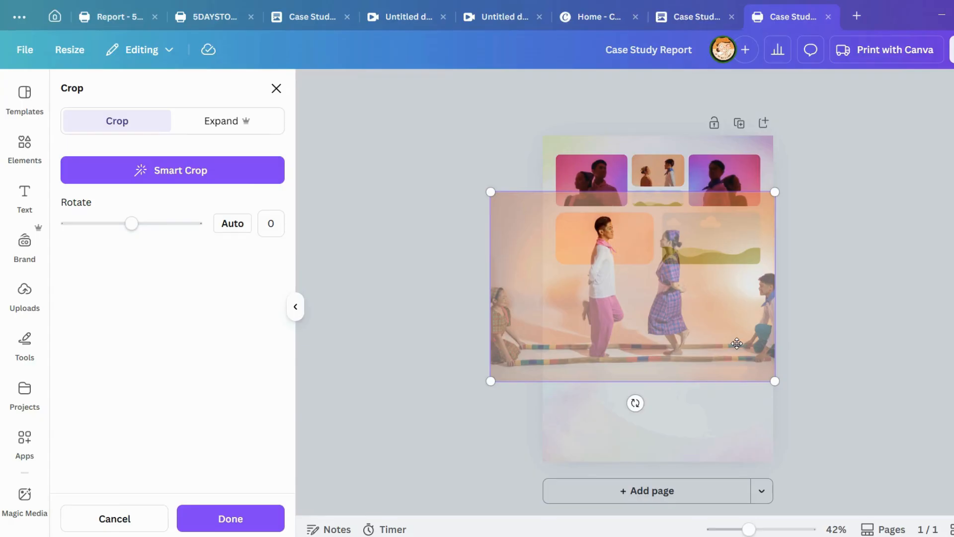
left_click_drag(779, 387, 793, 394)
left_click_drag(756, 362, 745, 364)
left_click(824, 333)
left_click(825, 332)
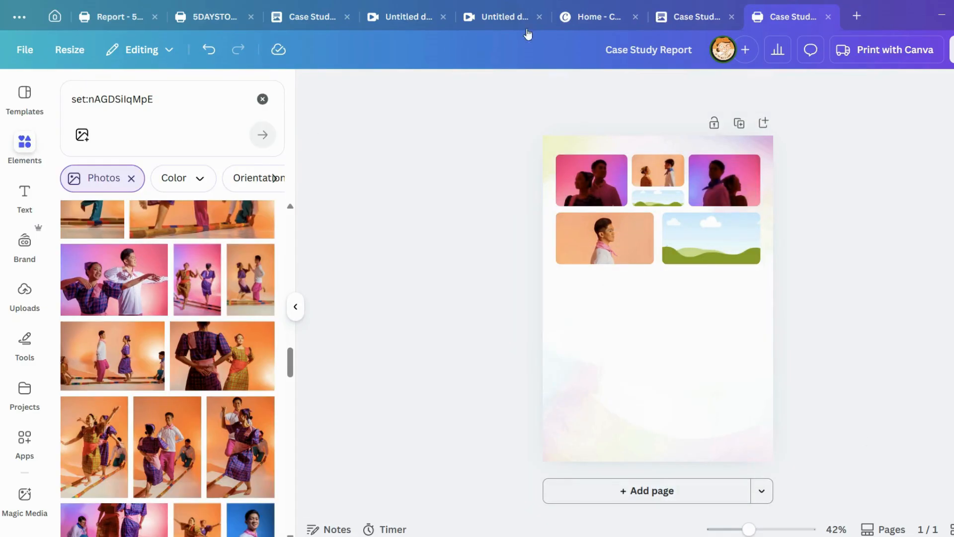
Fill the second row's right frame with the same bamboo dance photo, cropped in to show only the woman's upper body.
left_click(615, 223)
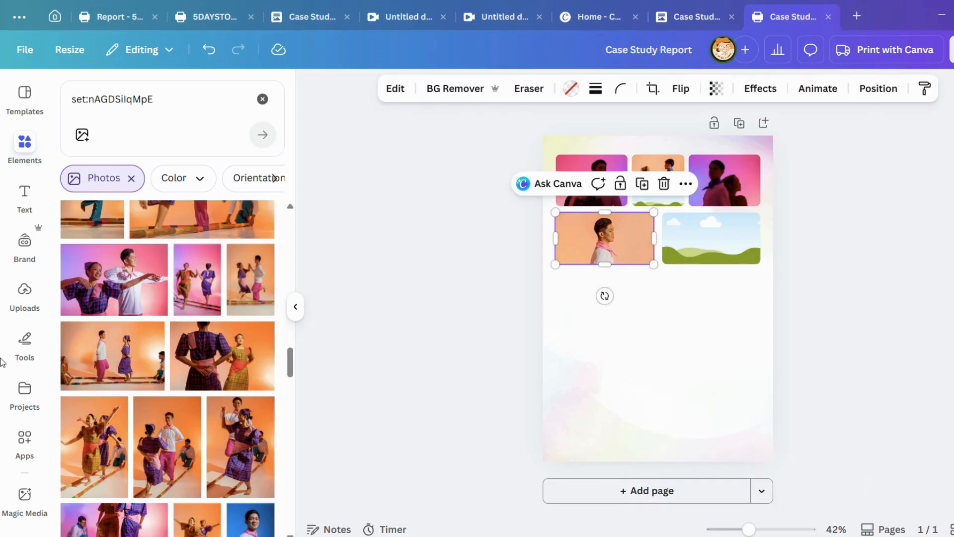
left_click(96, 355)
left_click_drag(657, 296, 719, 228)
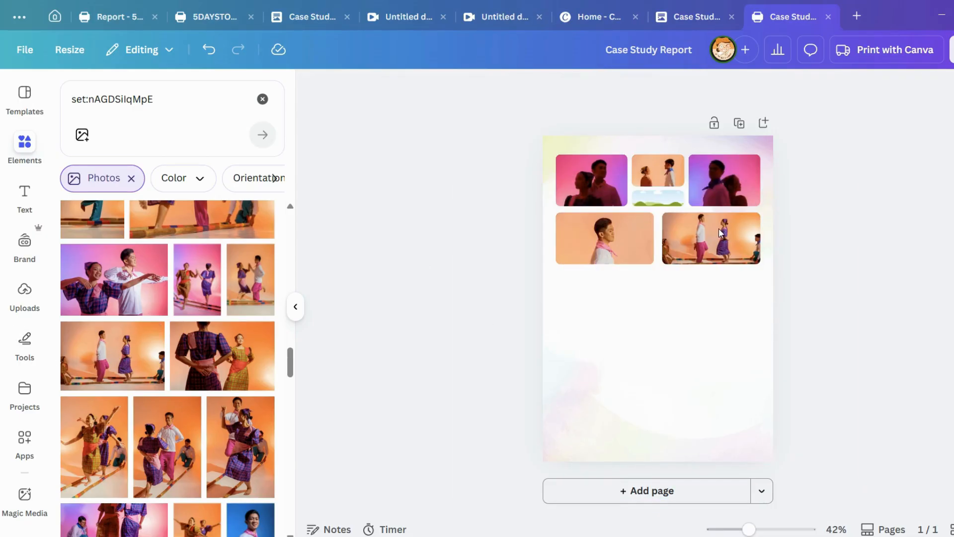
double_click(720, 227)
left_click_drag(656, 270, 487, 385)
left_click_drag(677, 353, 728, 334)
left_click(914, 264)
left_click(892, 264)
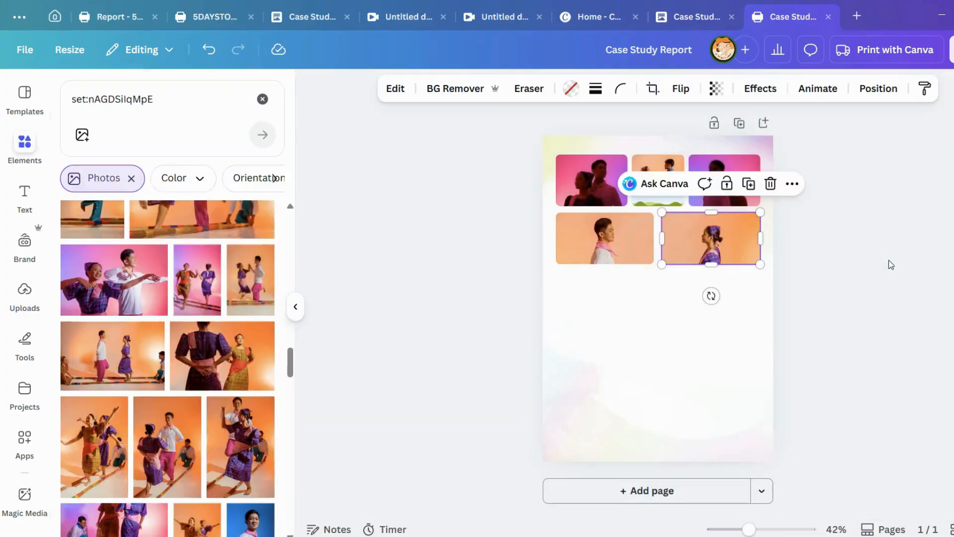
Enlarge the woman's photo slightly inside the second row's right frame, reposition it to center her and check the crop.
left_click(709, 238)
double_click(730, 226)
left_click_drag(802, 190, 816, 185)
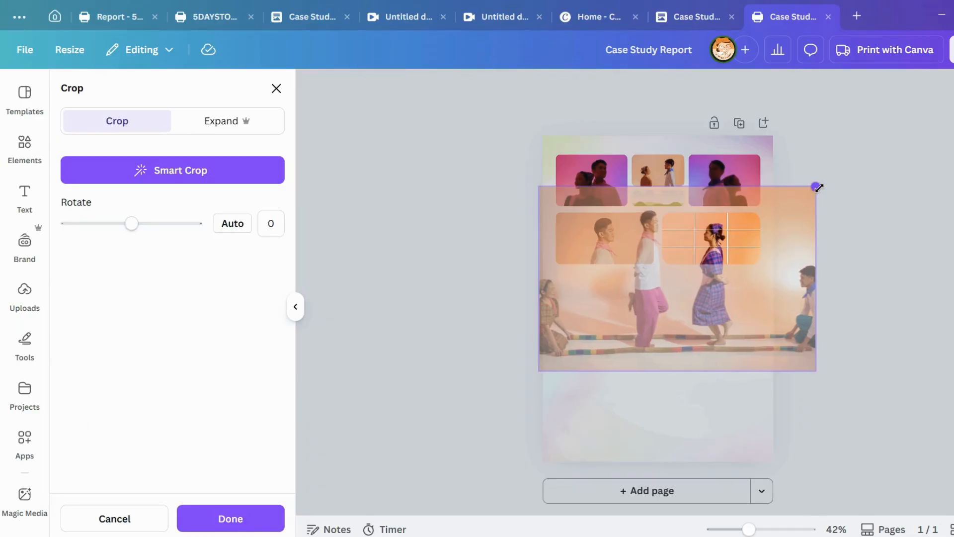
left_click_drag(745, 251, 709, 245)
left_click(835, 245)
left_click(838, 242)
left_click(684, 241)
double_click(684, 241)
key("Delete")
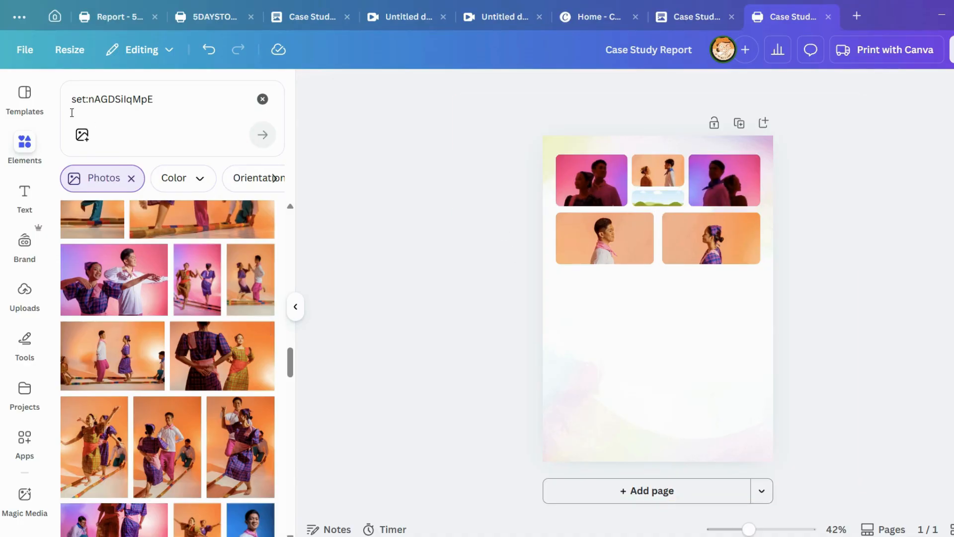
Clear the element search and select the empty small frame in the middle of the collage's top row.
left_click(263, 99)
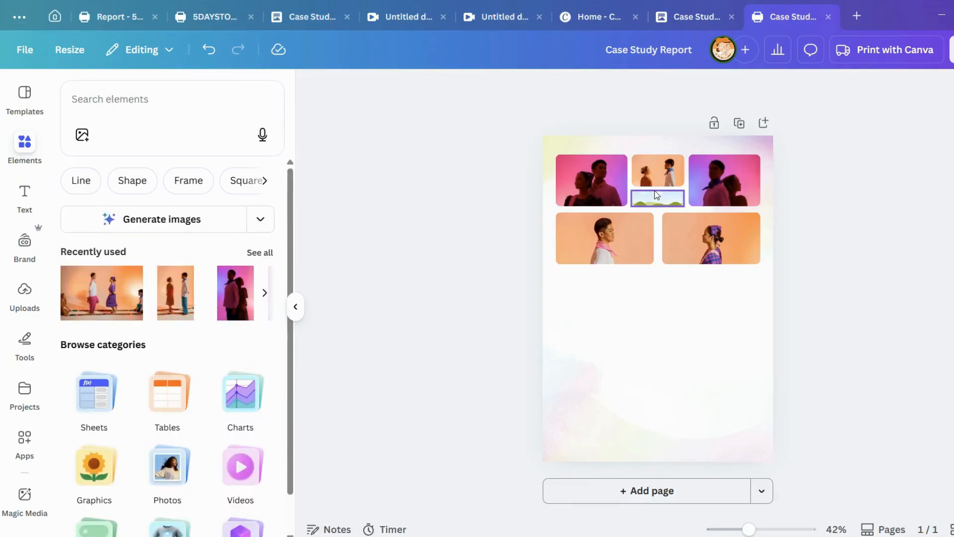
left_click(664, 197)
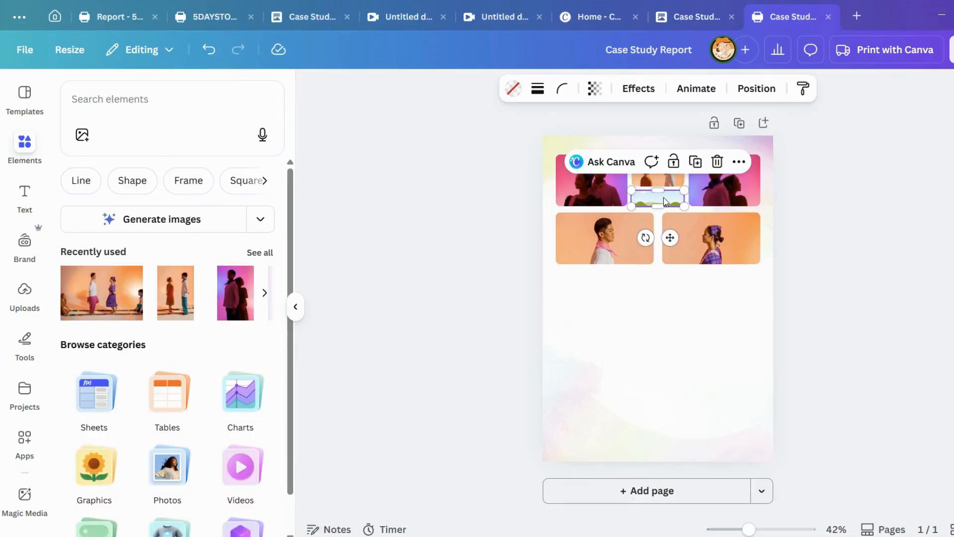
left_click(711, 239)
left_click(604, 239)
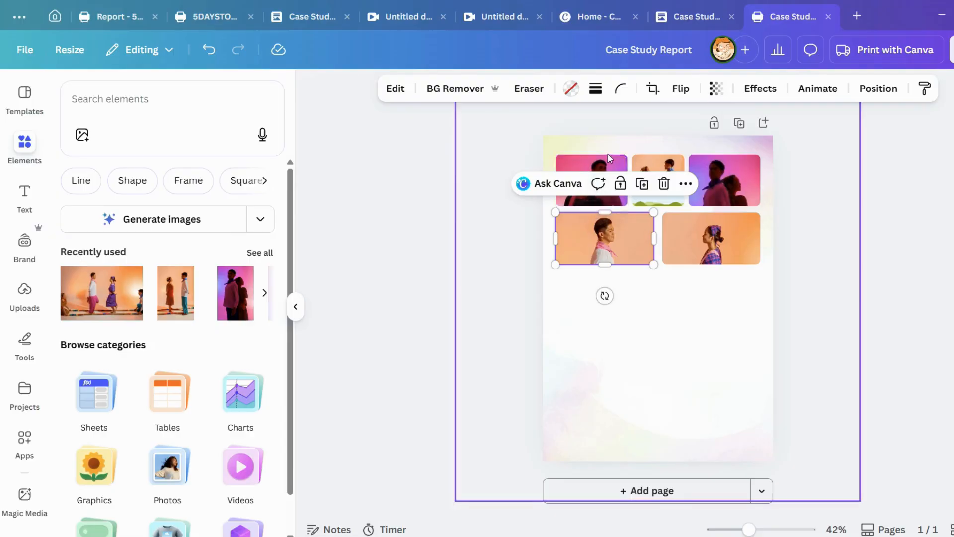
left_click(609, 155)
left_click(654, 180)
left_click(673, 193)
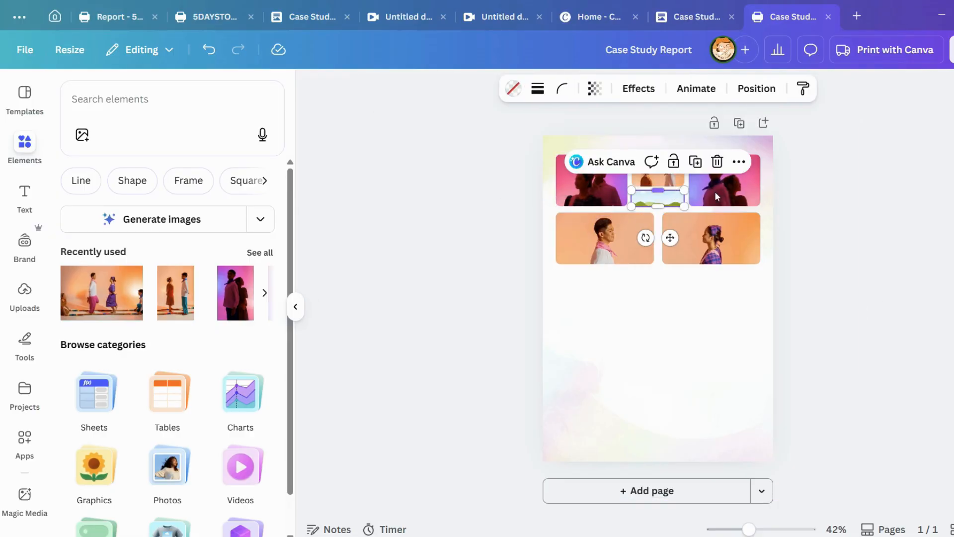
Search the elements for "COLORFUL ABSTRACT" and browse the graphics results for something to fill the empty frame.
left_click(113, 99)
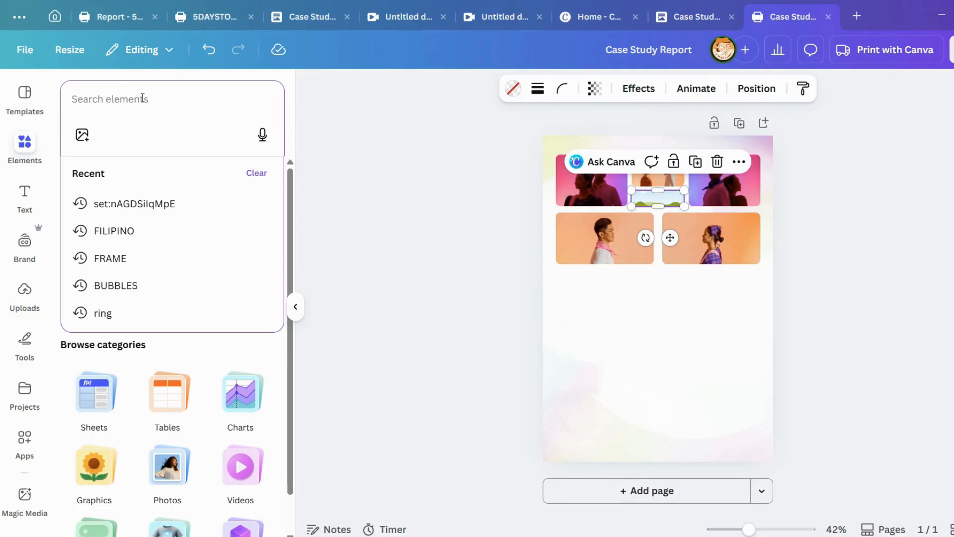
type("ABRA")
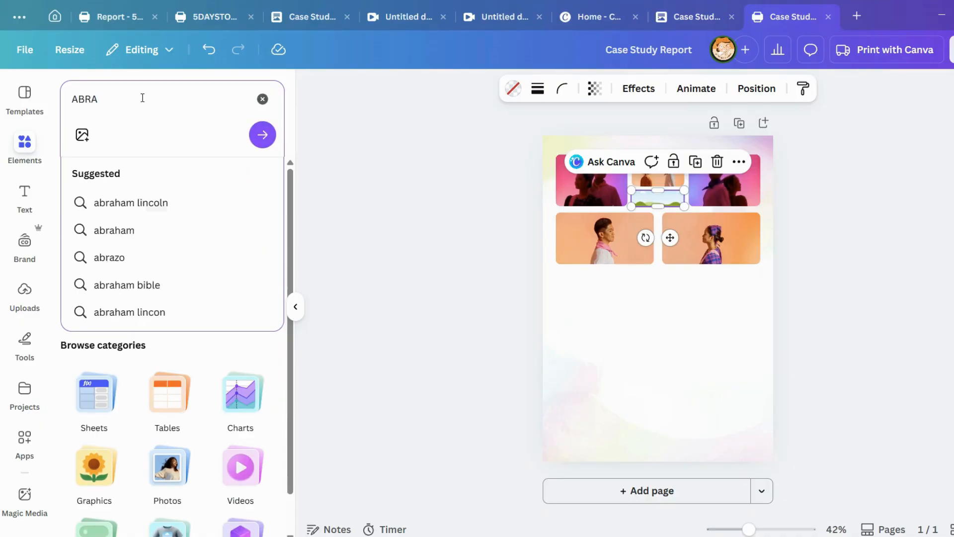
key("BackSpace")
key("BackSpace")
key("BackSpace")
key("BackSpace")
type("COLO")
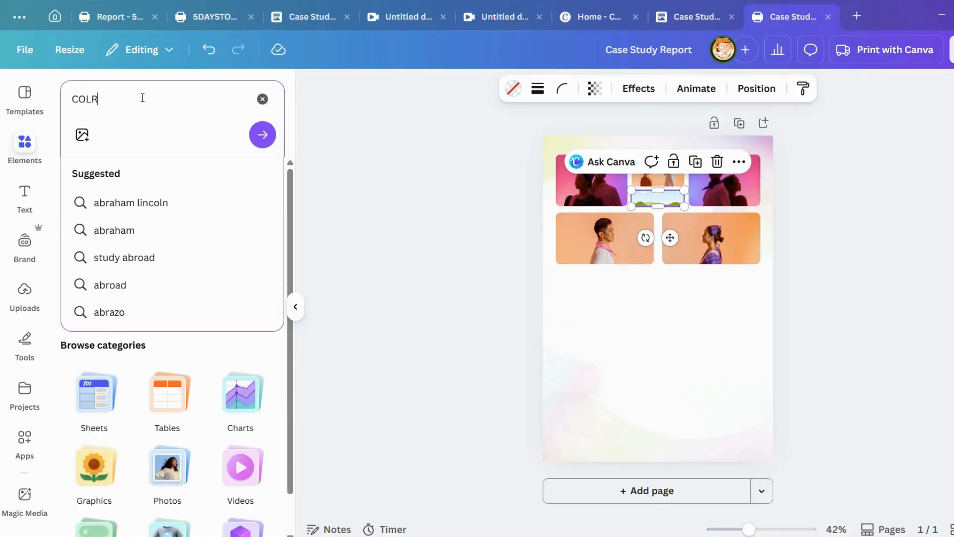
type("RFUL ABSTRACT")
key("Return")
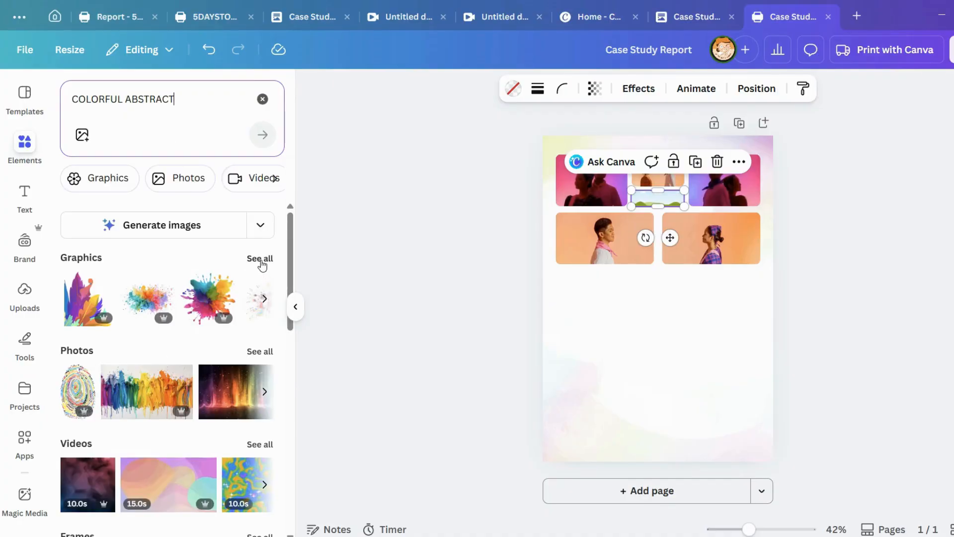
left_click(261, 260)
scroll(230, 365, "down", 5)
scroll(241, 370, "down", 10)
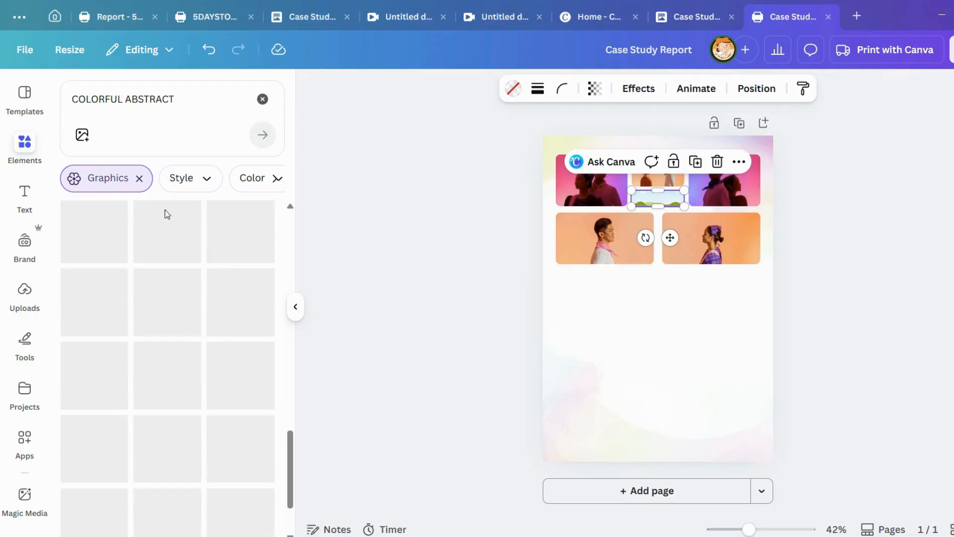
scroll(181, 242, "down", 2)
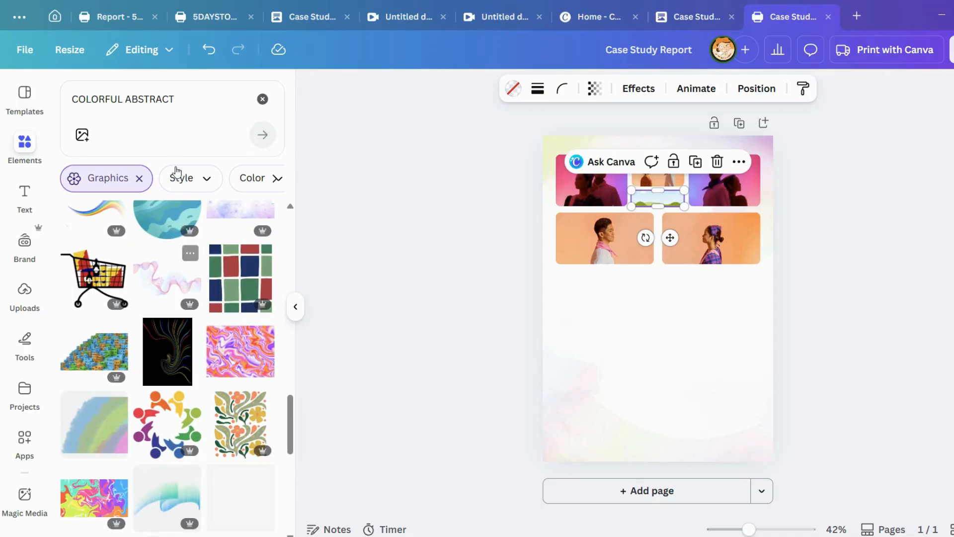
Narrow the graphics search to "COLORFUL ABSTRACT SHAPE".
left_click(177, 99)
type("SH")
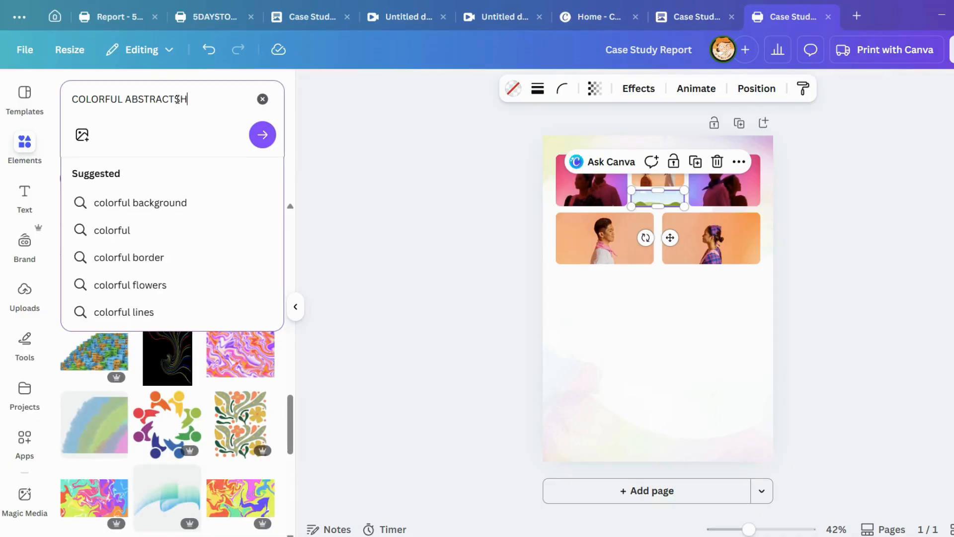
type(" SHAPE")
key("Return")
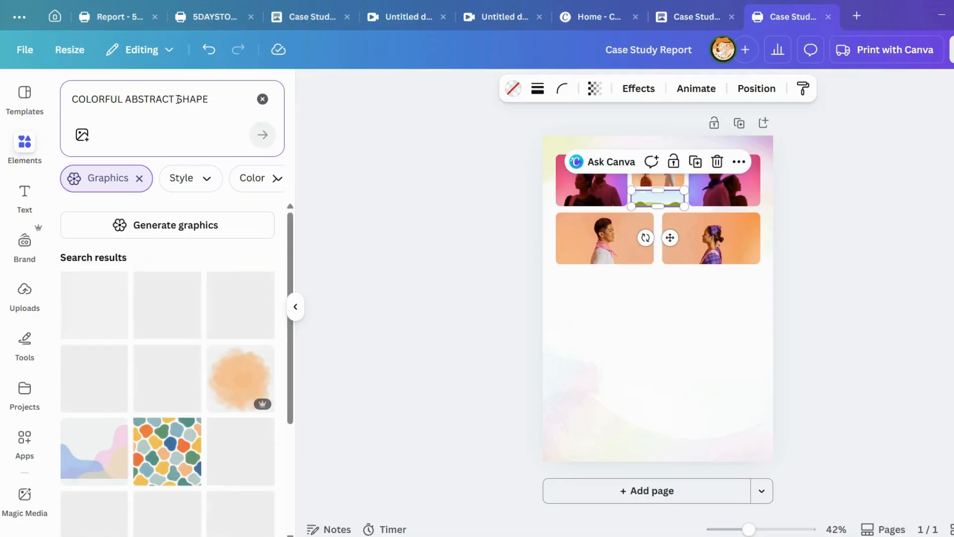
Search the graphics for "ABSTRACT" and browse the results for a fitting fill image.
triple_click(178, 98)
type("ABSTRACT")
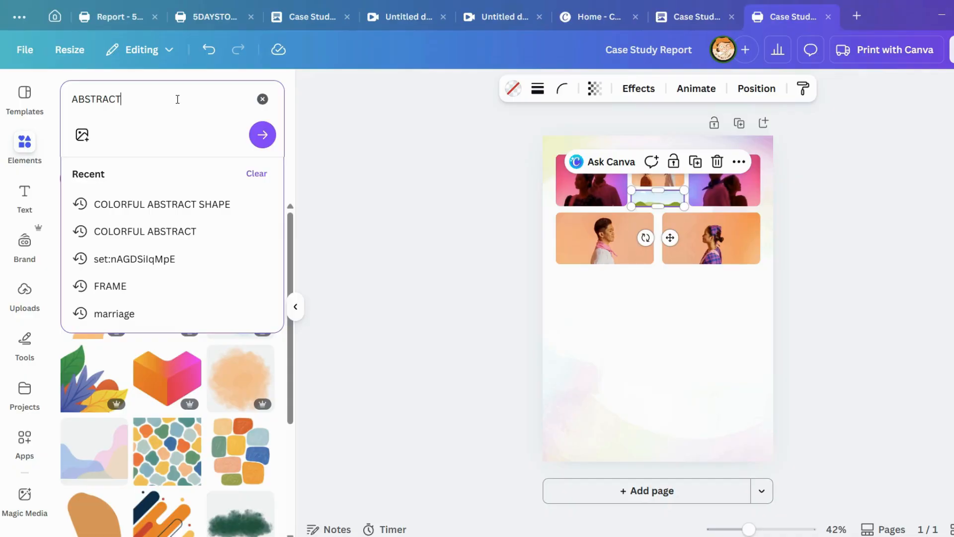
key("Return")
scroll(179, 341, "down", 5)
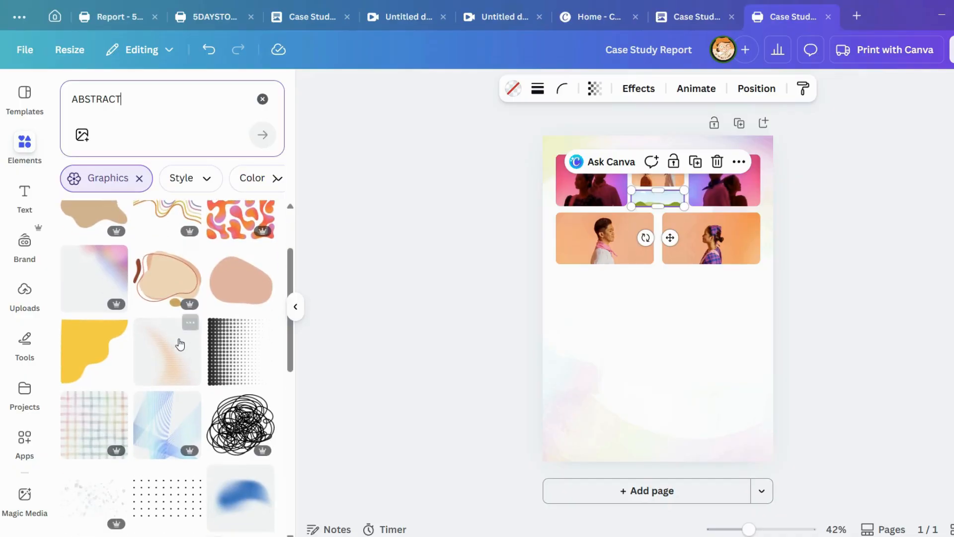
scroll(199, 345, "down", 4)
scroll(248, 470, "down", 15)
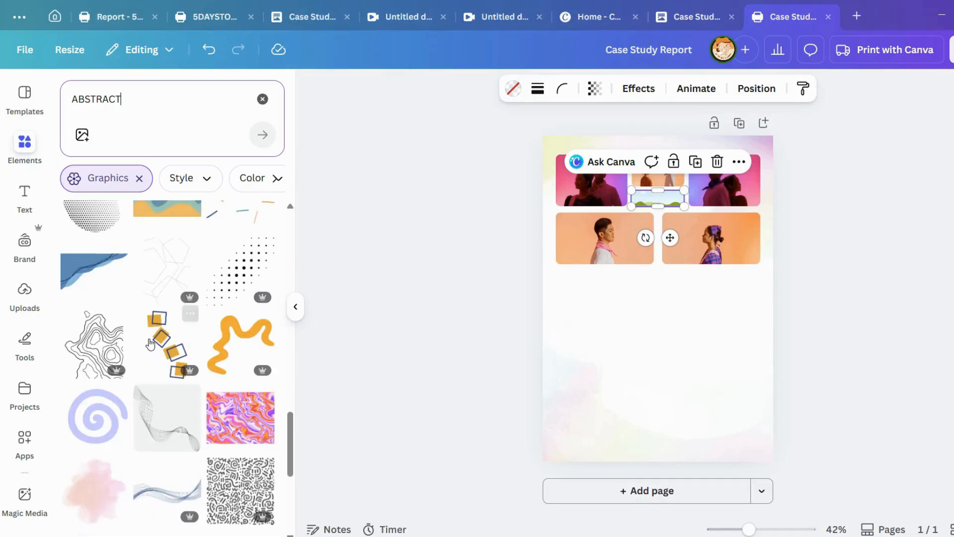
scroll(124, 388, "down", 4)
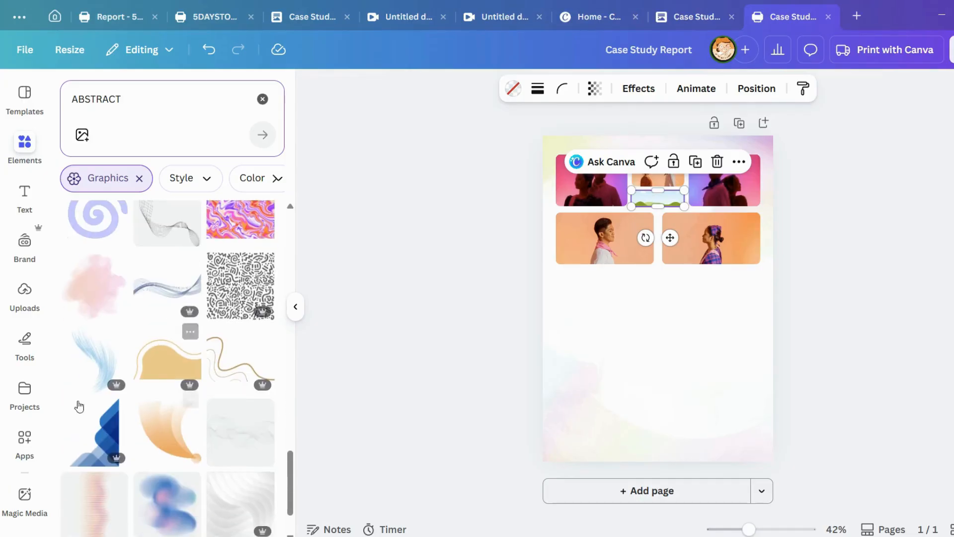
Add the recently used pink and orange glossy torus background and place it in the top row's empty small frame.
left_click(262, 99)
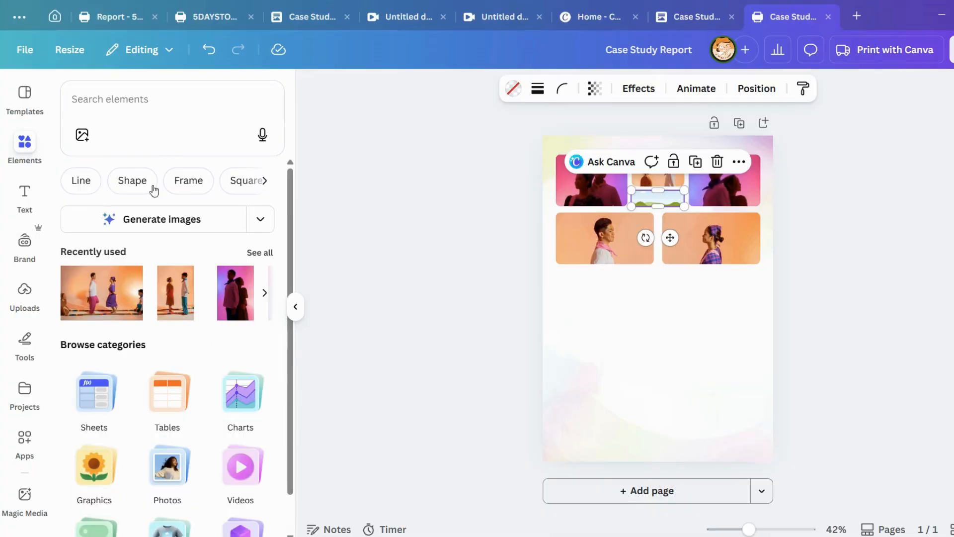
left_click(259, 253)
scroll(216, 326, "down", 4)
scroll(215, 327, "down", 10)
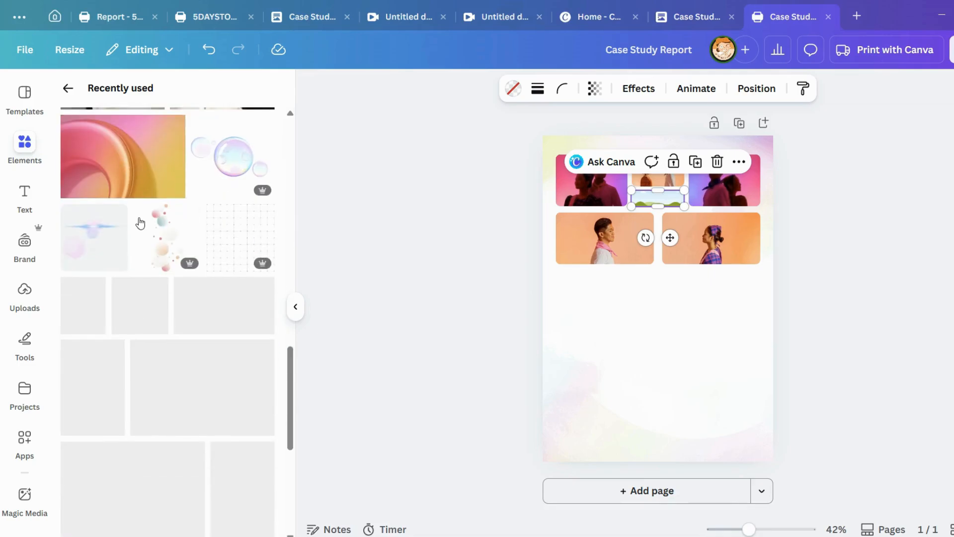
left_click(132, 165)
left_click(174, 125)
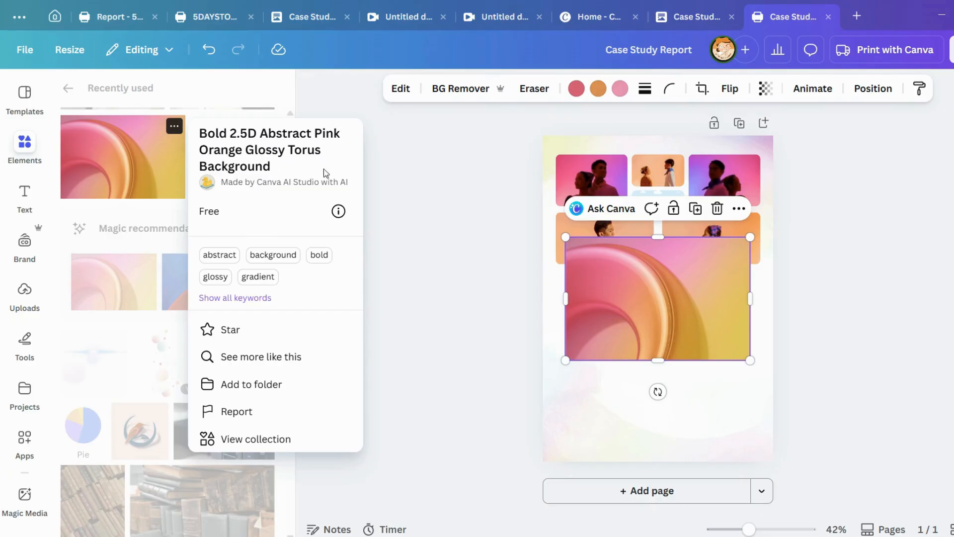
left_click(537, 187)
left_click_drag(671, 311, 657, 198)
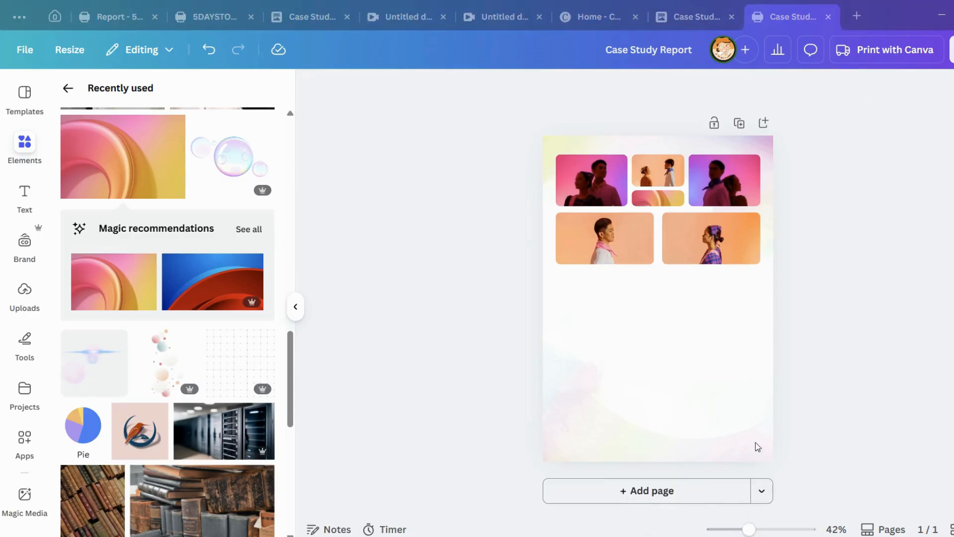
Widen the woman's frame toward the man's frame to narrow the gap in the collage's second row.
left_click_drag(748, 529, 761, 529)
scroll(661, 275, "up", 2)
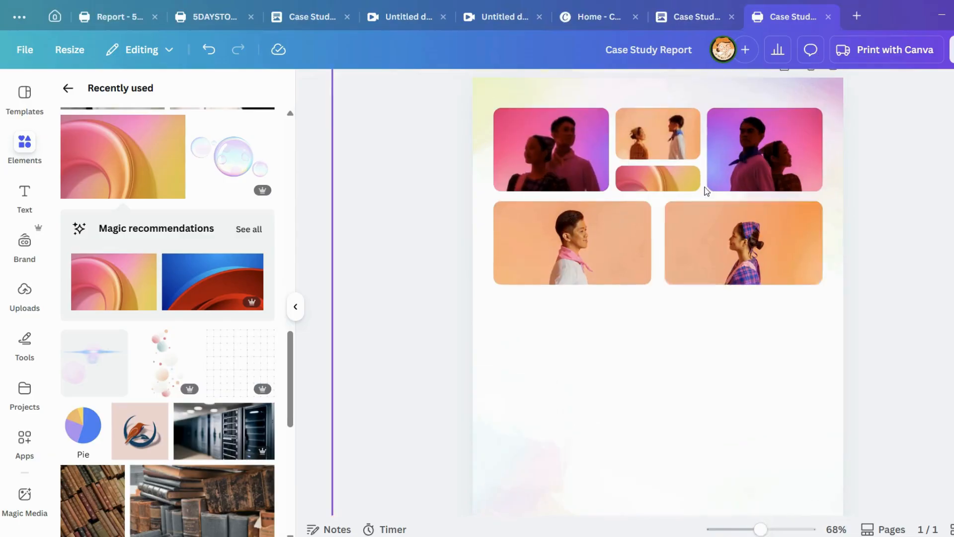
left_click(654, 269)
left_click_drag(656, 270, 658, 265)
left_click(666, 269)
left_click(639, 363)
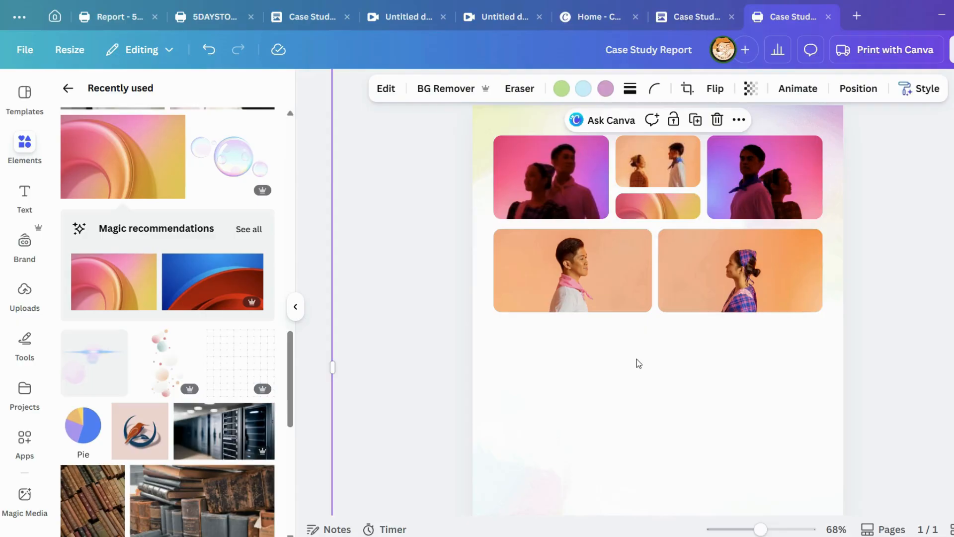
Narrow the man's and the woman's frames slightly at their inner edges to open the gap between them.
left_click(630, 287)
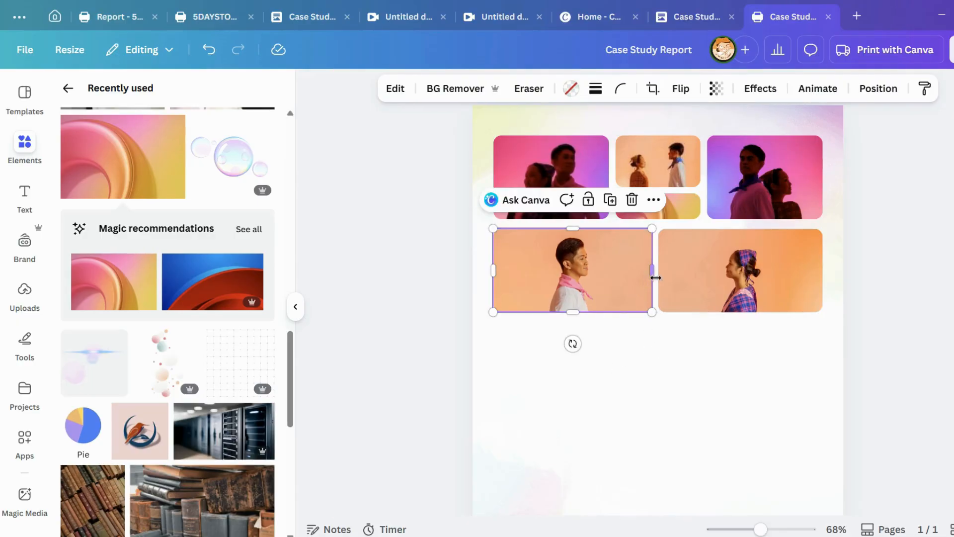
left_click_drag(649, 269, 664, 272)
left_click(666, 272)
left_click(640, 352)
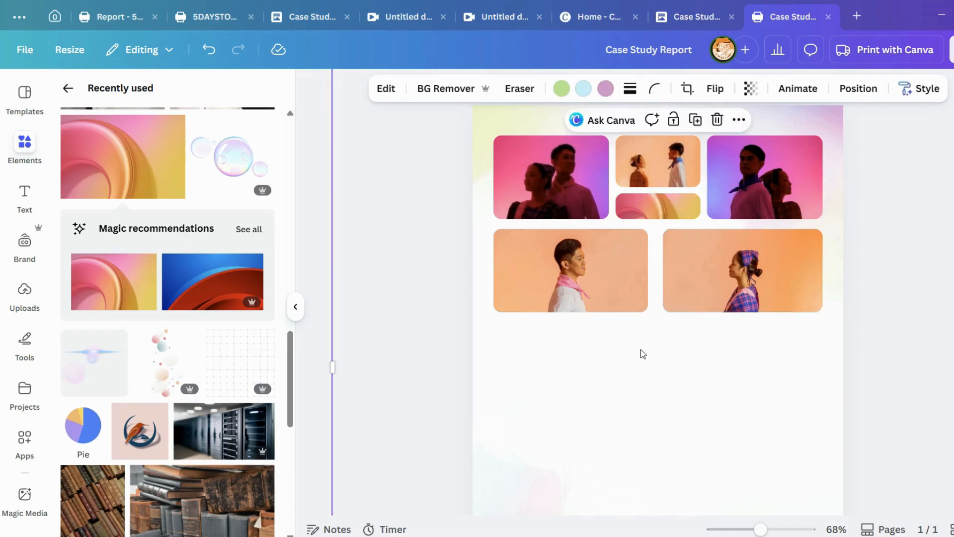
Widen the man's frame slightly toward the woman's frame to fine-tune the second row's gap.
left_click(630, 281)
left_click(627, 402)
left_click(624, 264)
left_click_drag(651, 268, 655, 270)
left_click(676, 271)
left_click(650, 363)
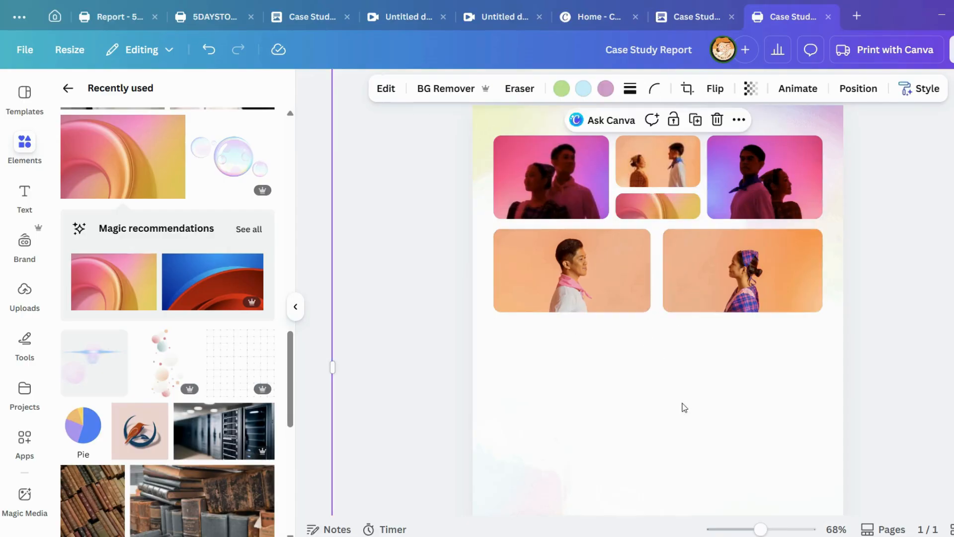
Add a circle shape just below the photo collage and change it to a square.
left_click_drag(751, 530, 744, 530)
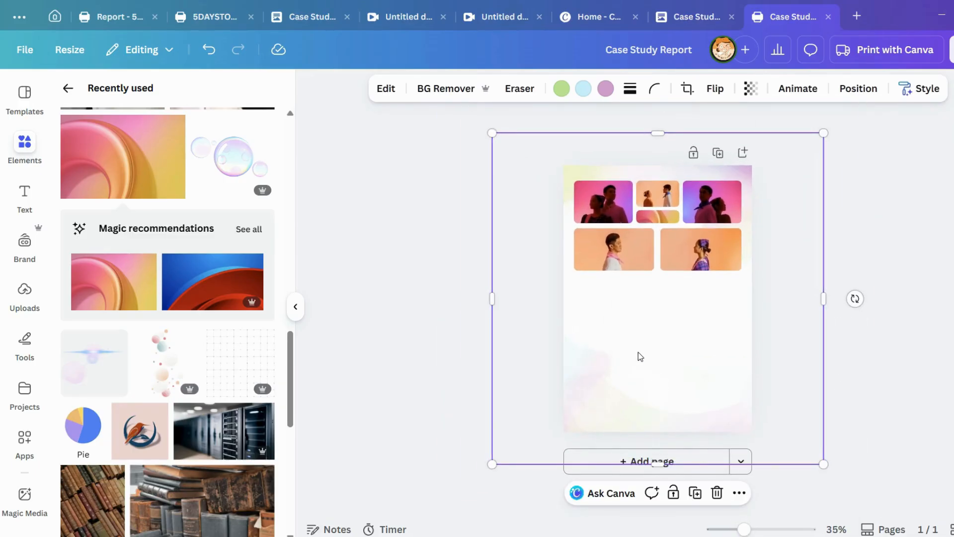
key("c")
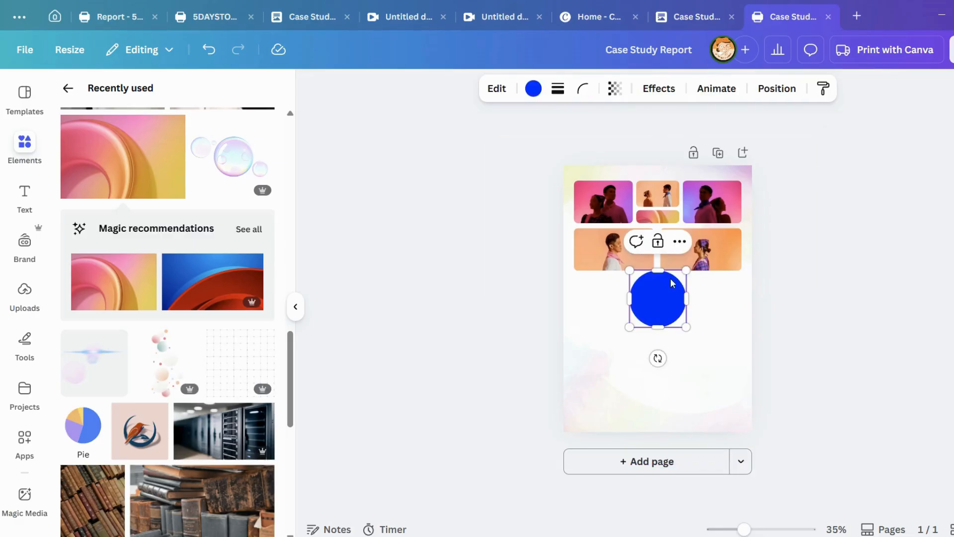
left_click(497, 89)
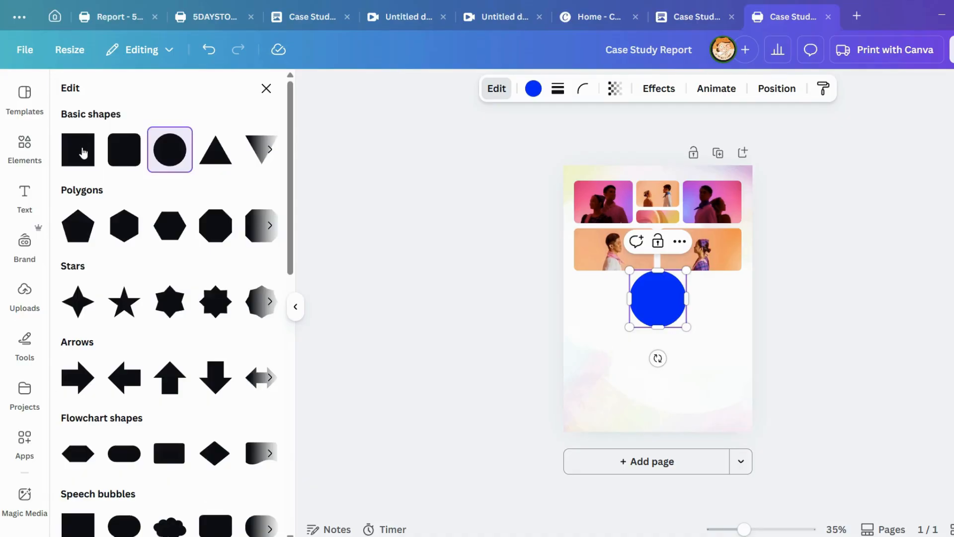
left_click(84, 153)
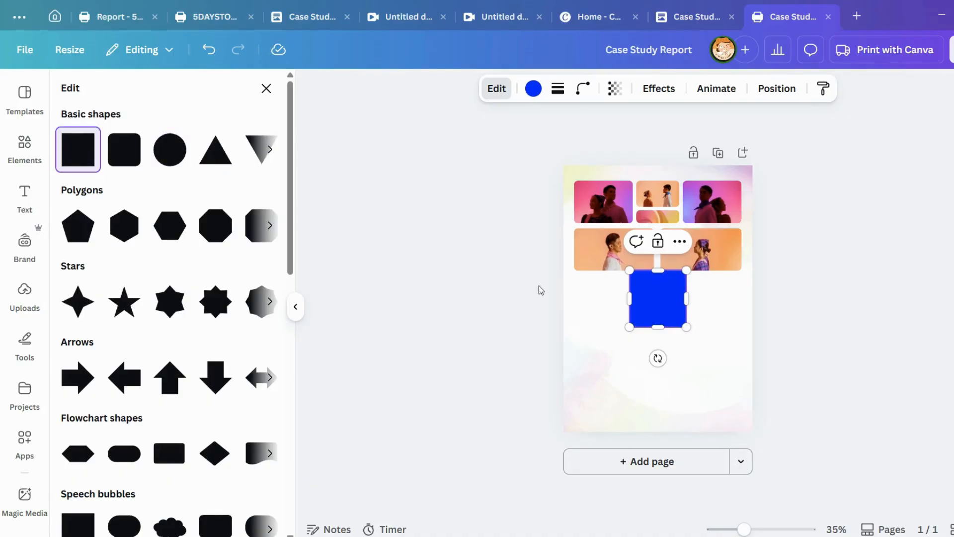
Flatten the blue square into a short horizontal rectangle and set its corner rounding to 12.
left_click_drag(658, 270, 676, 305)
left_click(577, 92)
left_click_drag(512, 144, 524, 153)
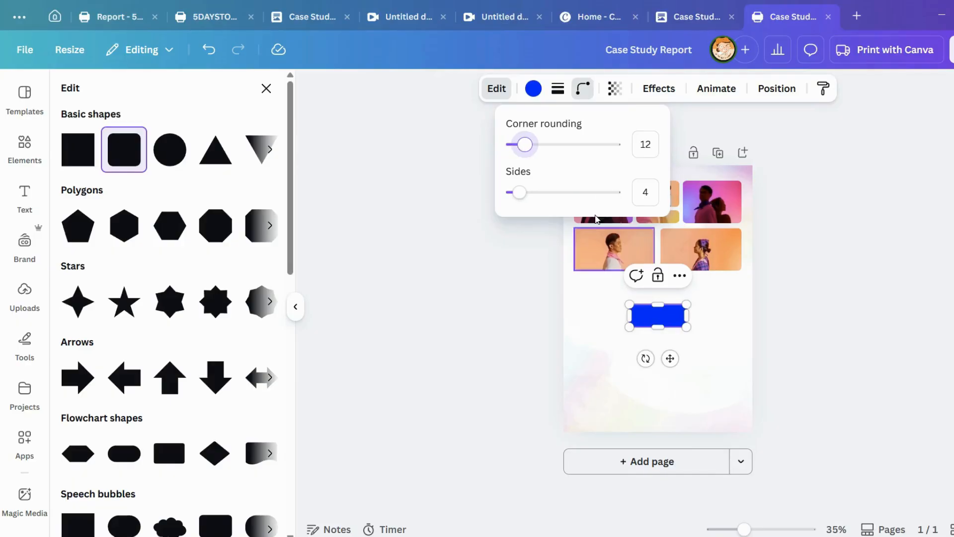
Recolor the rounded rectangle pink, then reddish brown, using colors taken from the couple photos.
left_click(534, 88)
left_click(533, 89)
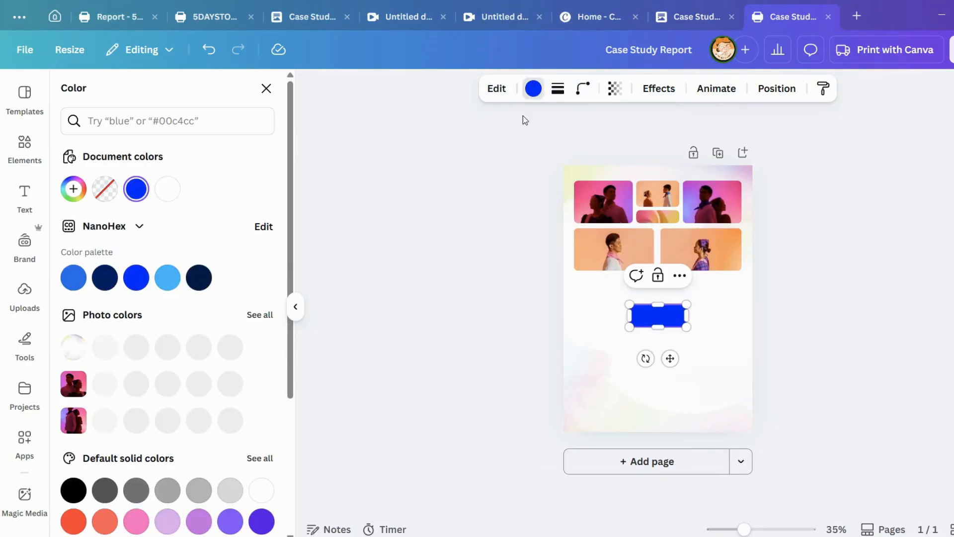
scroll(106, 368, "down", 1)
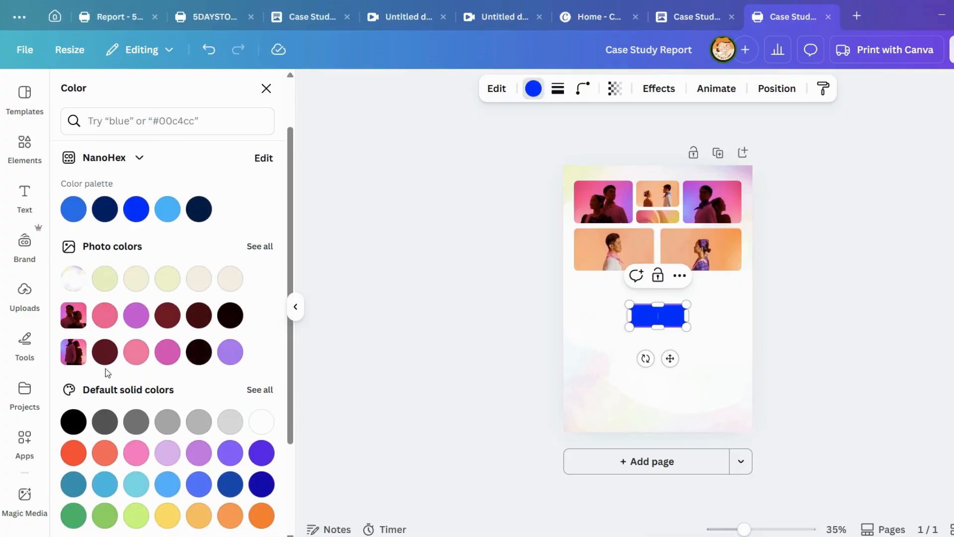
left_click(113, 319)
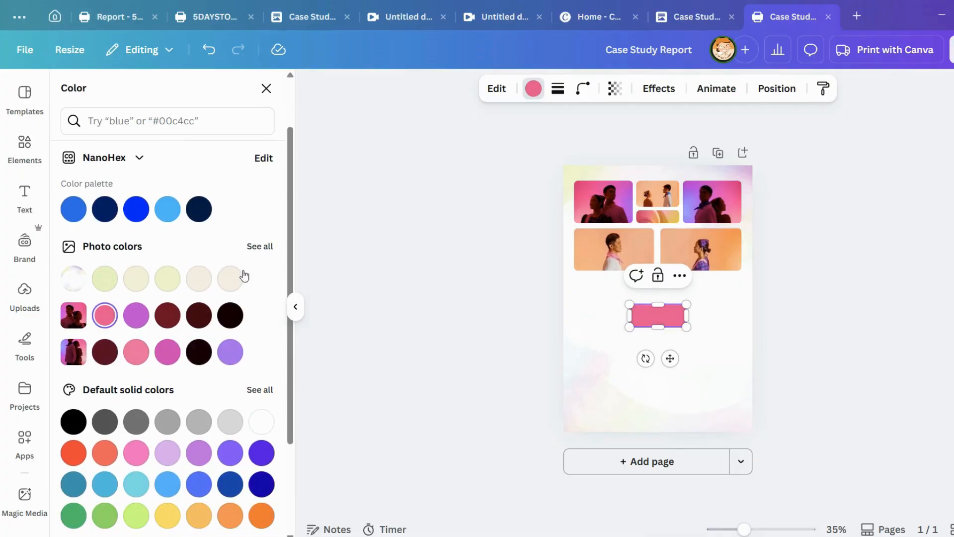
left_click(262, 249)
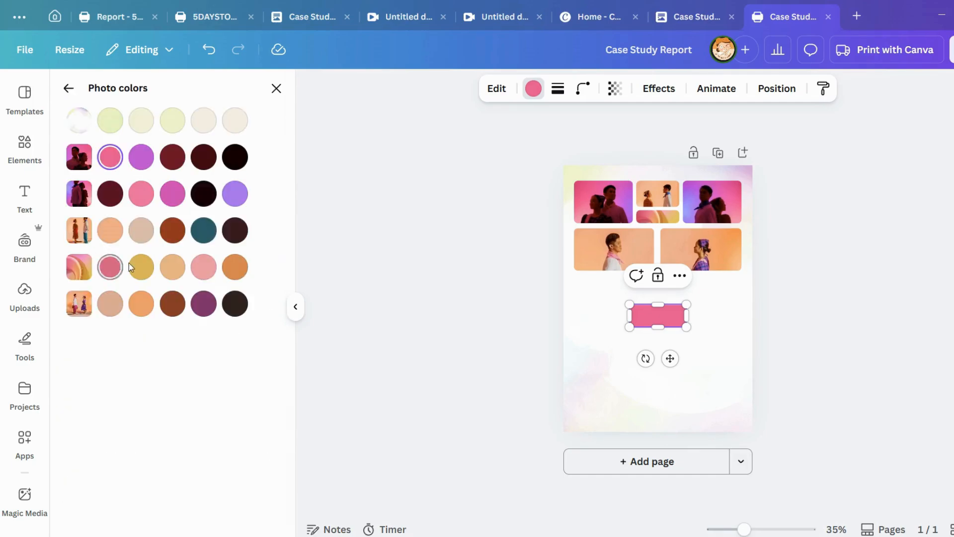
left_click(175, 233)
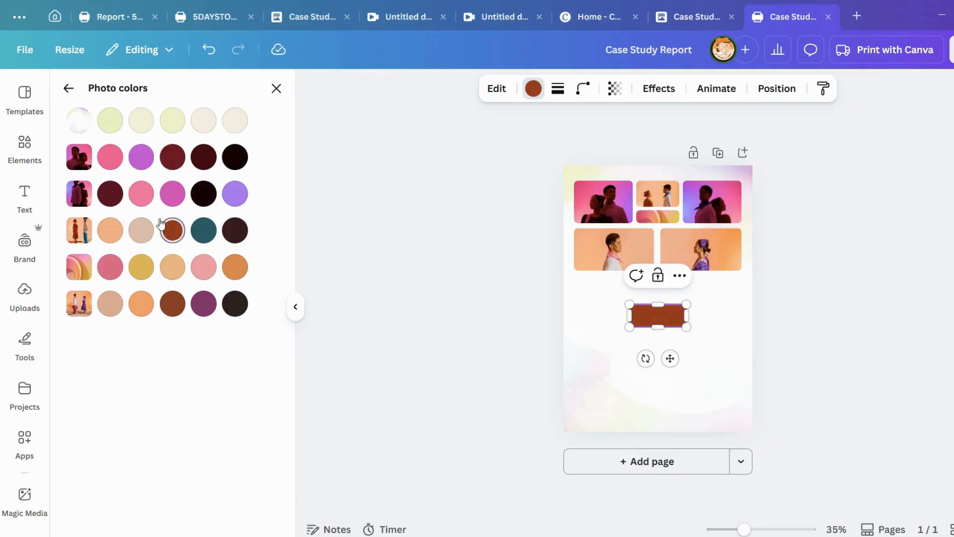
Recolor the rounded rectangle rose pink from the abstract arch photo's colors and reduce its height to a slimmer bar.
left_click(110, 268)
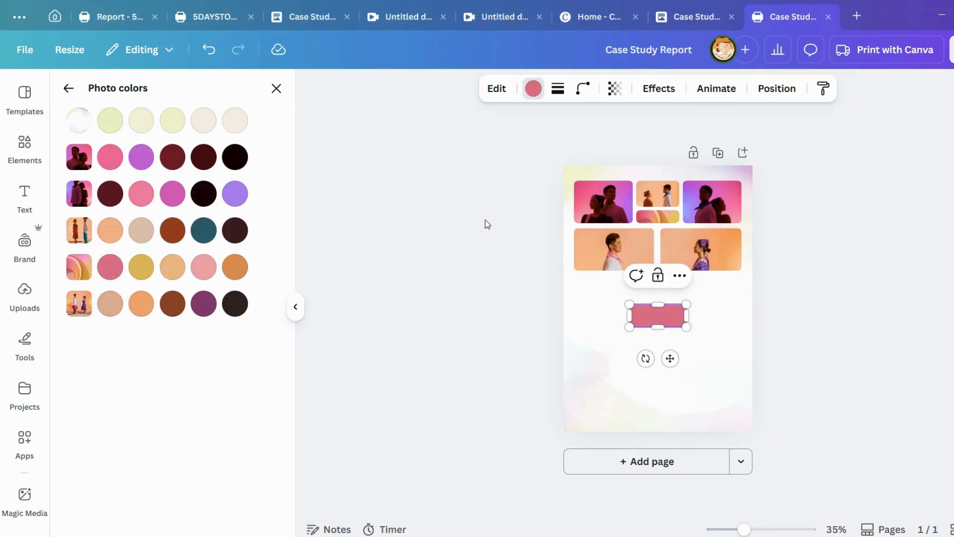
left_click_drag(658, 327, 657, 320)
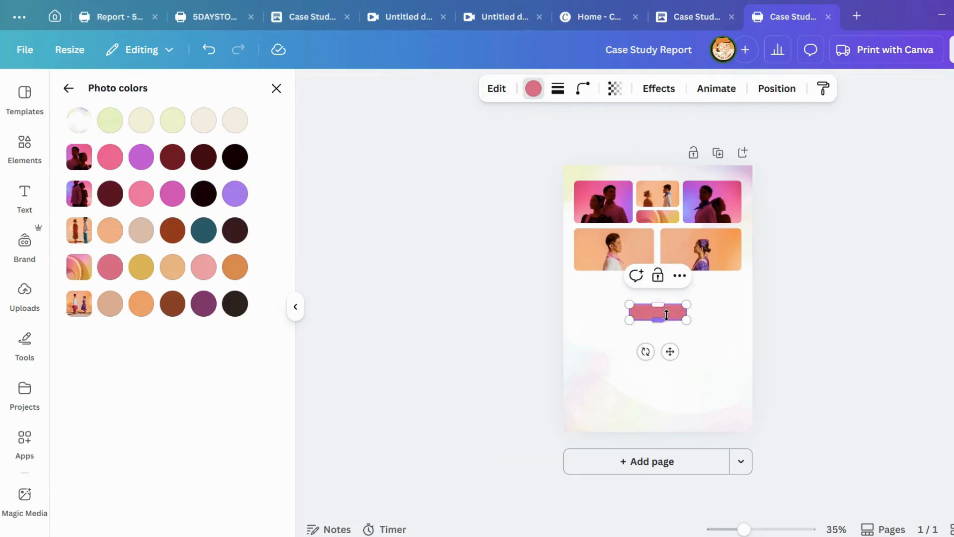
left_click(695, 306)
left_click(671, 315)
left_click(695, 323)
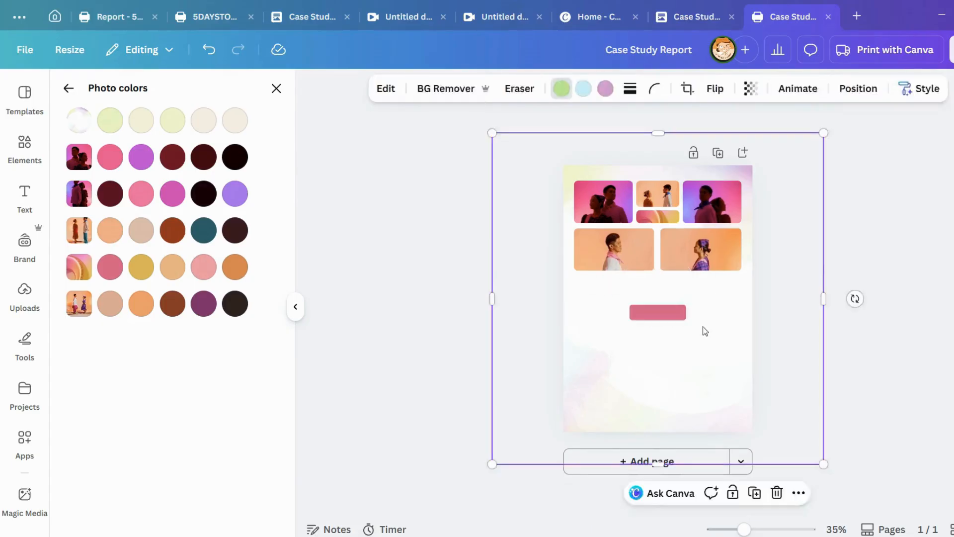
Add a text box just above the pink bar, clear its placeholder text and enlarge it to about font size 67.9.
key("t")
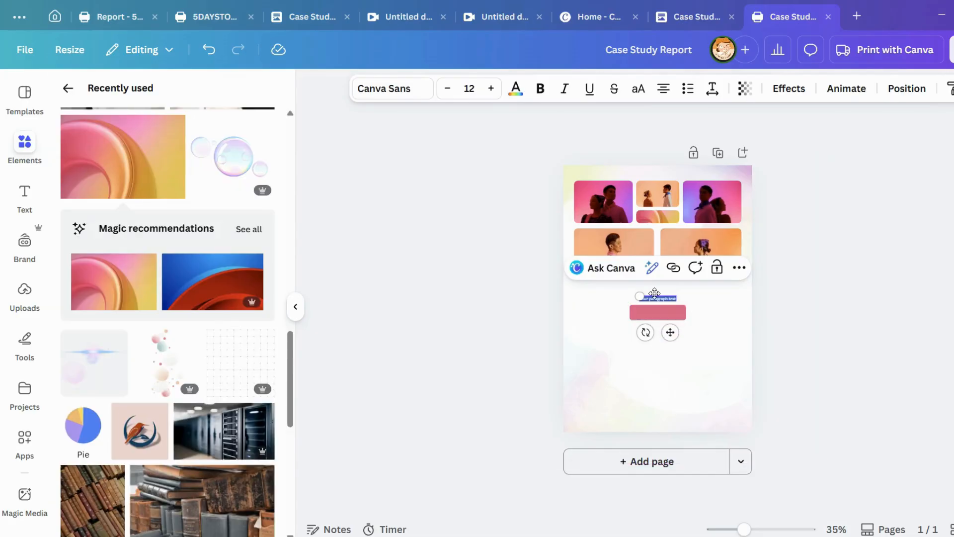
key("BackSpace")
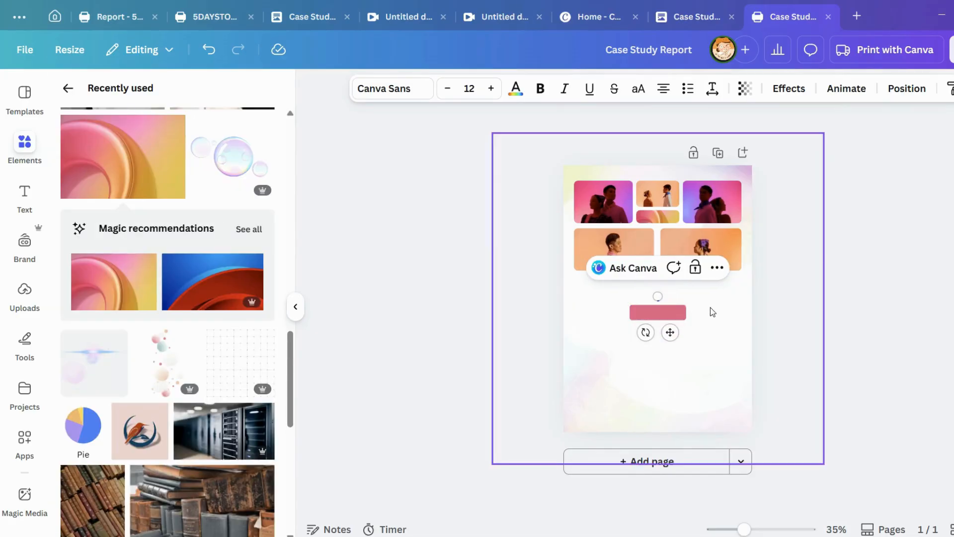
left_click(652, 301)
left_click_drag(657, 296, 647, 276)
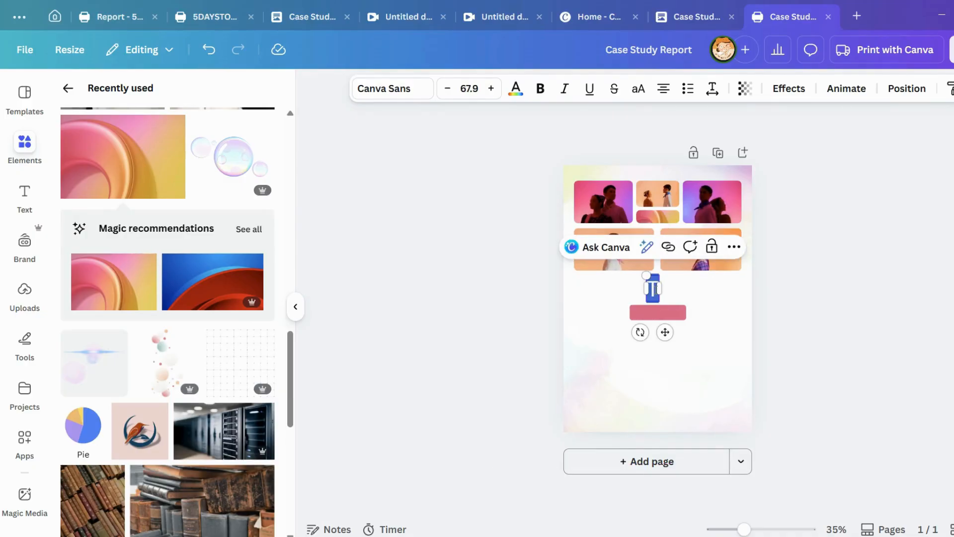
Copy "Case Study Report" from the source document's title into the text box without the colon, and widen the box to fit one line.
left_click(711, 14)
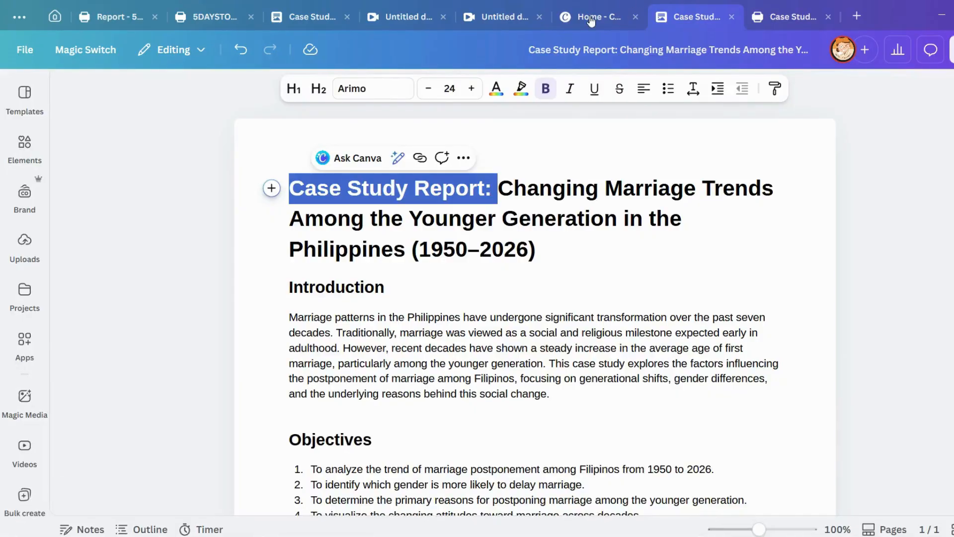
left_click(786, 17)
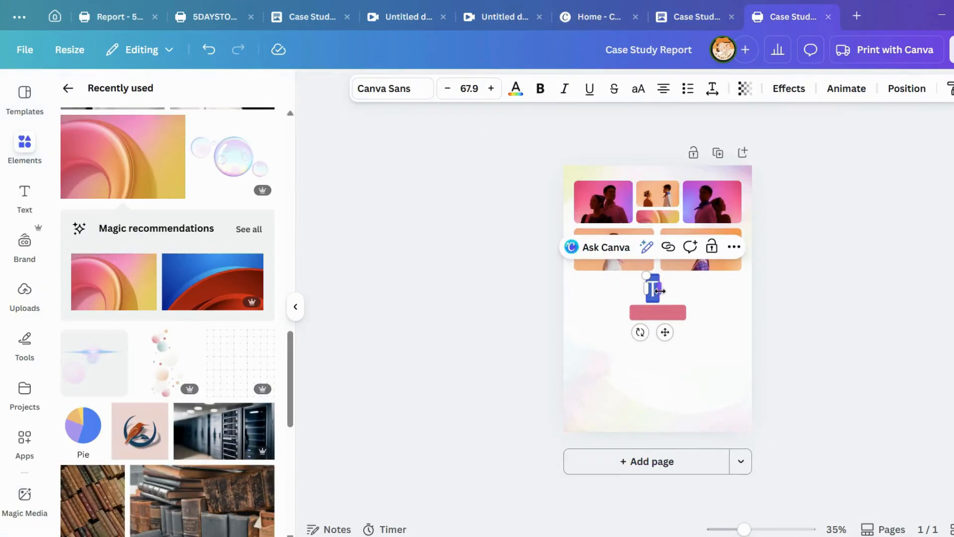
type("Case Study Report:")
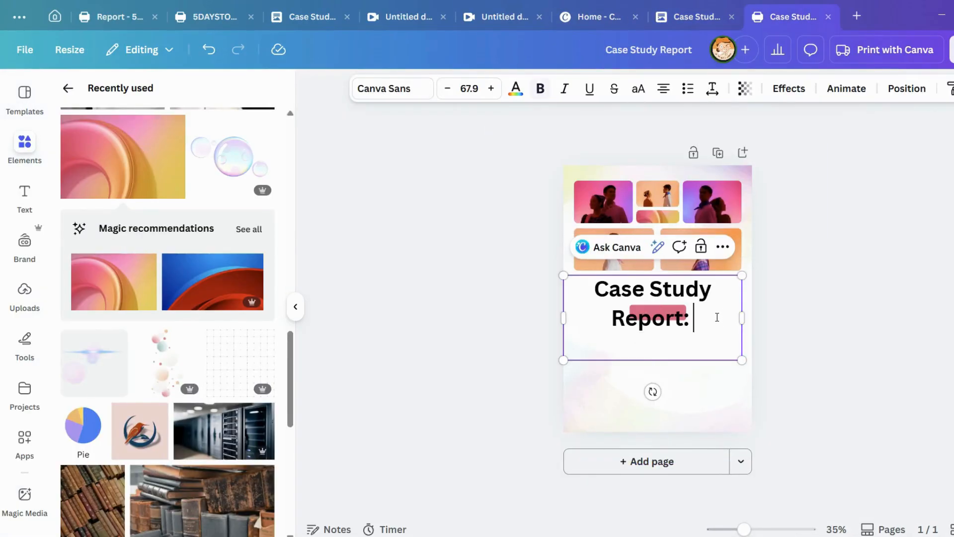
key("BackSpace")
left_click_drag(745, 309, 848, 305)
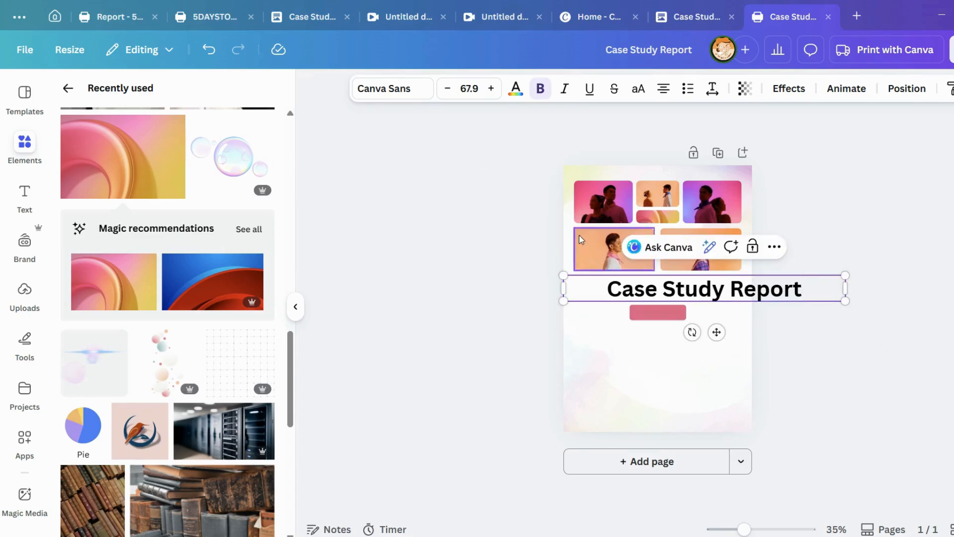
Format the "Case Study Report" text as bold, all uppercase and white.
triple_click(636, 290)
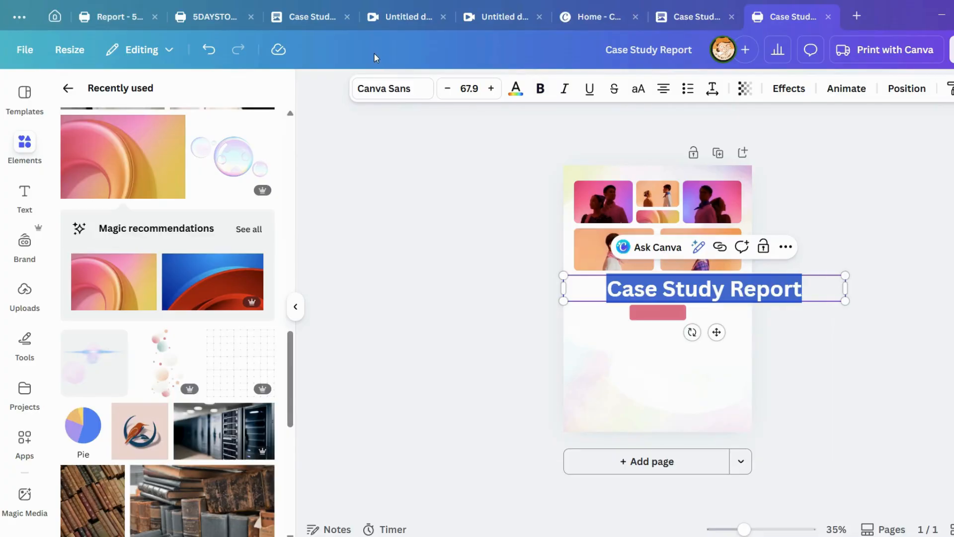
left_click(392, 93)
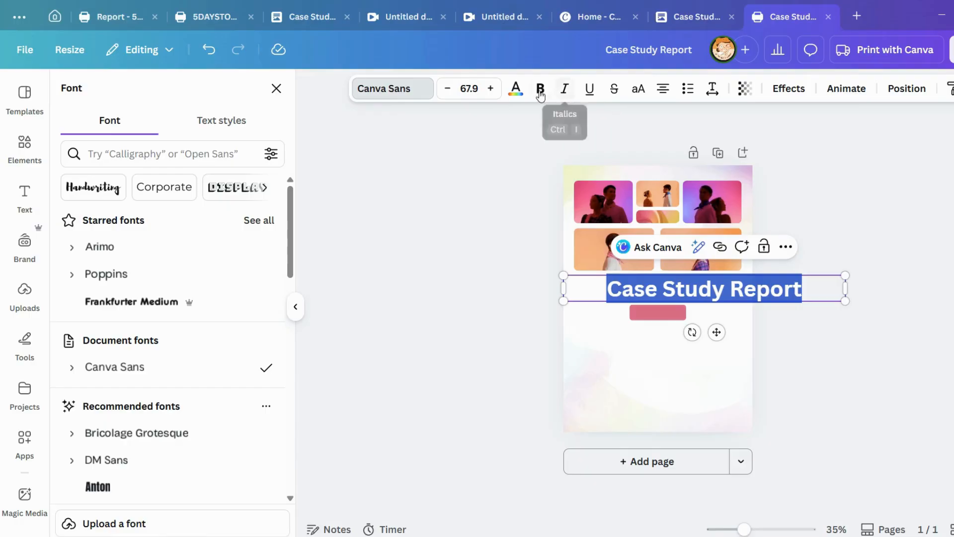
left_click(640, 89)
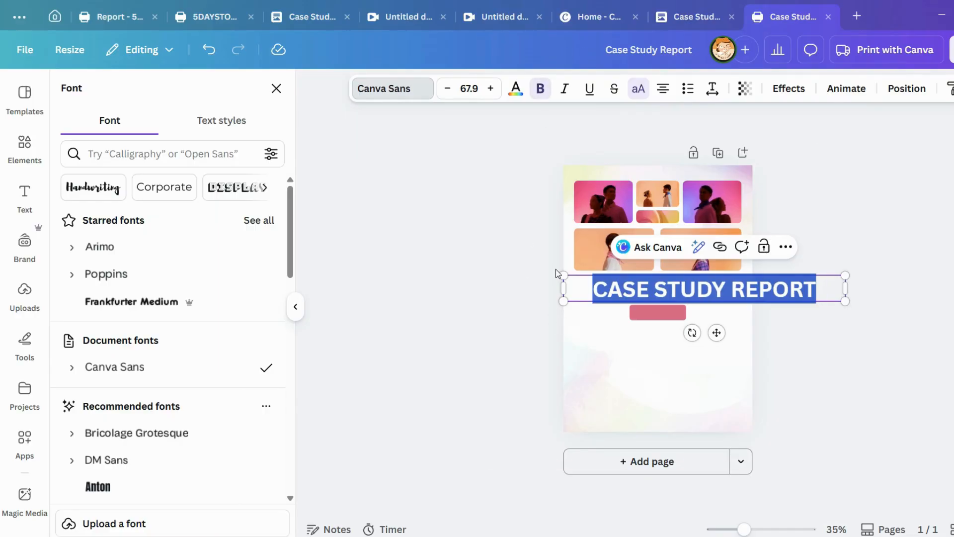
left_click(516, 91)
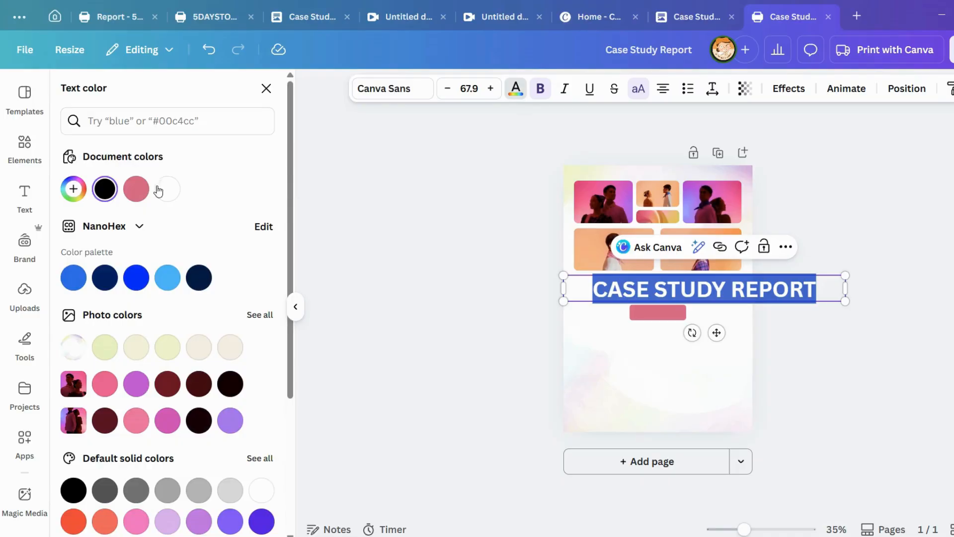
left_click(172, 191)
Shrink the white CASE STUDY REPORT text to about font size 22.9 and place it over the pink bar.
left_click_drag(564, 276, 631, 324)
left_click(631, 324)
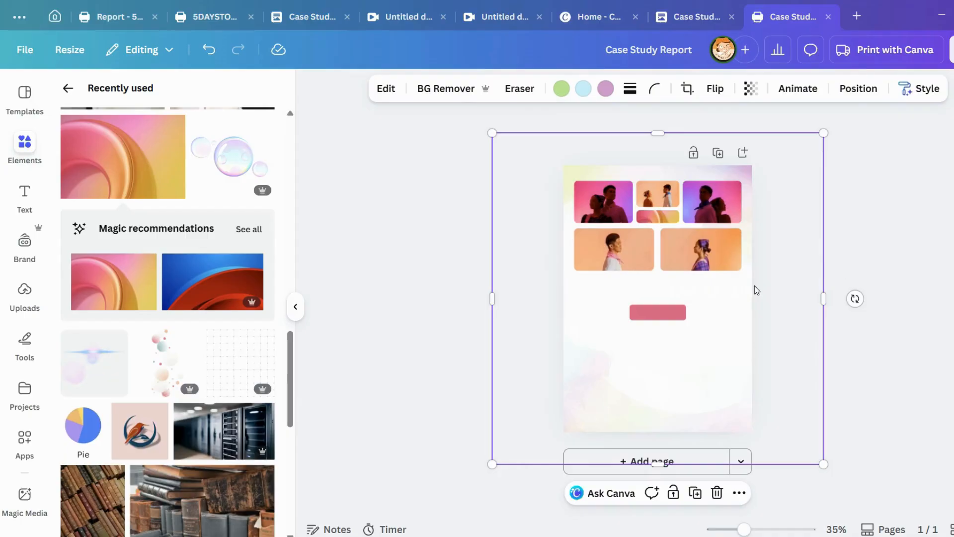
left_click(664, 321)
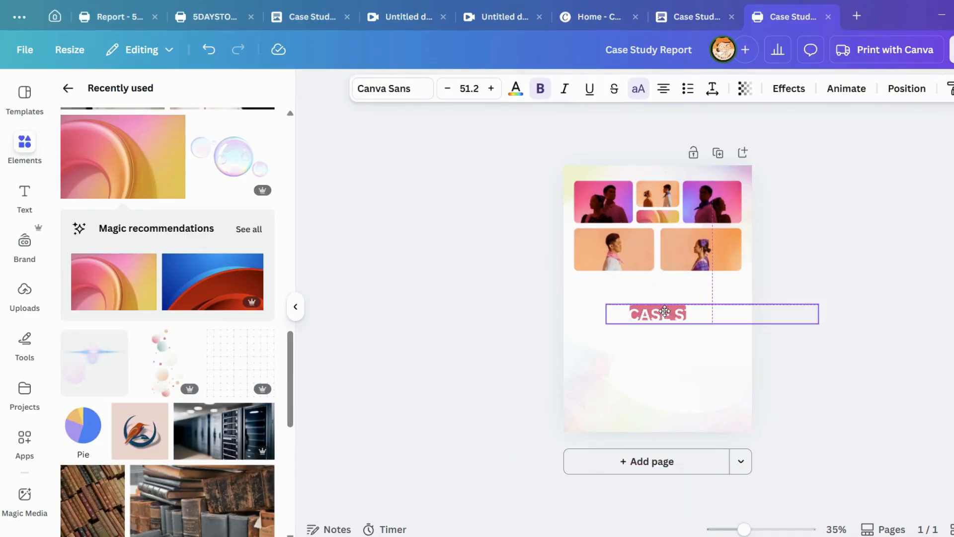
left_click_drag(818, 327, 706, 312)
Widen the pink bar so that it spans the full CASE STUDY REPORT text.
left_click(679, 312)
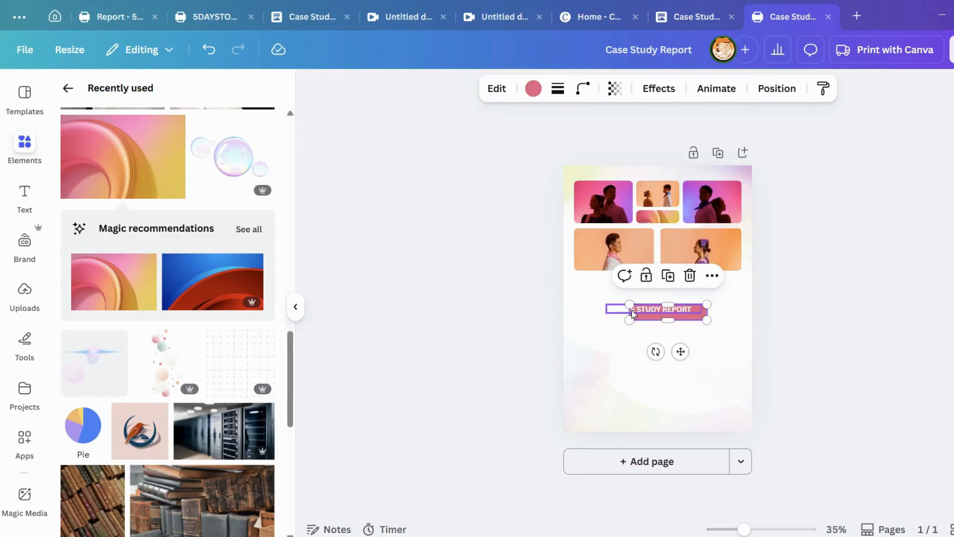
left_click_drag(628, 321, 604, 321)
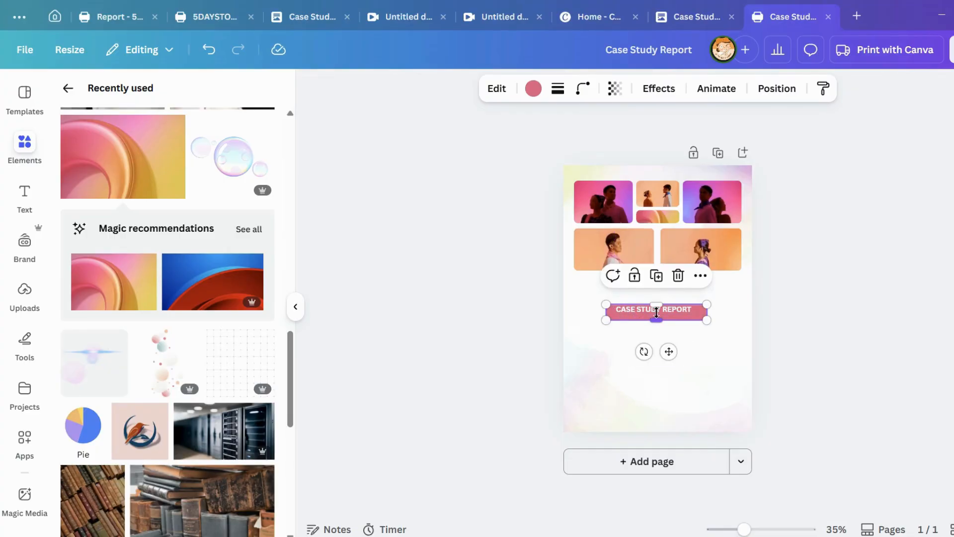
left_click(689, 317)
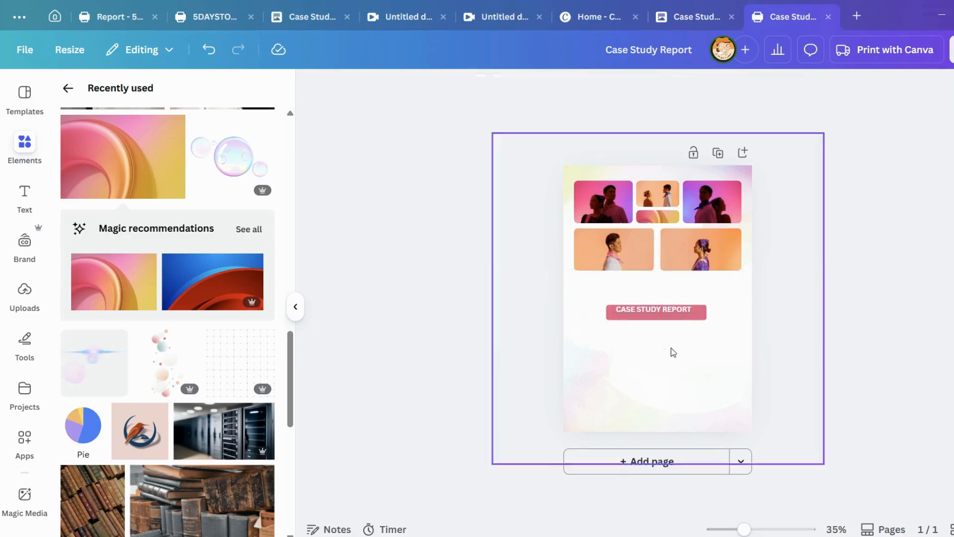
Move the CASE STUDY REPORT text slightly down to center it vertically in the pink bar.
left_click_drag(666, 343, 666, 352)
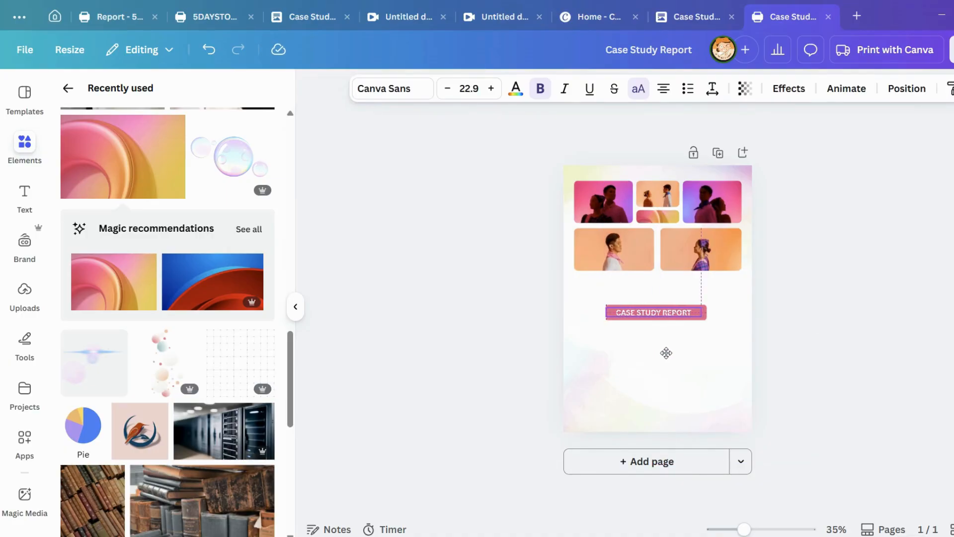
left_click(711, 339)
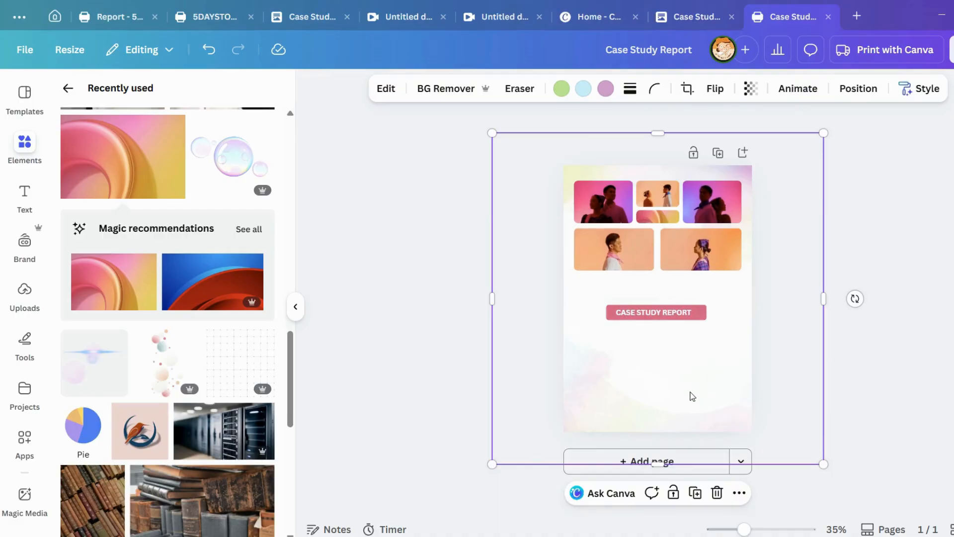
left_click(699, 313)
left_click(792, 275)
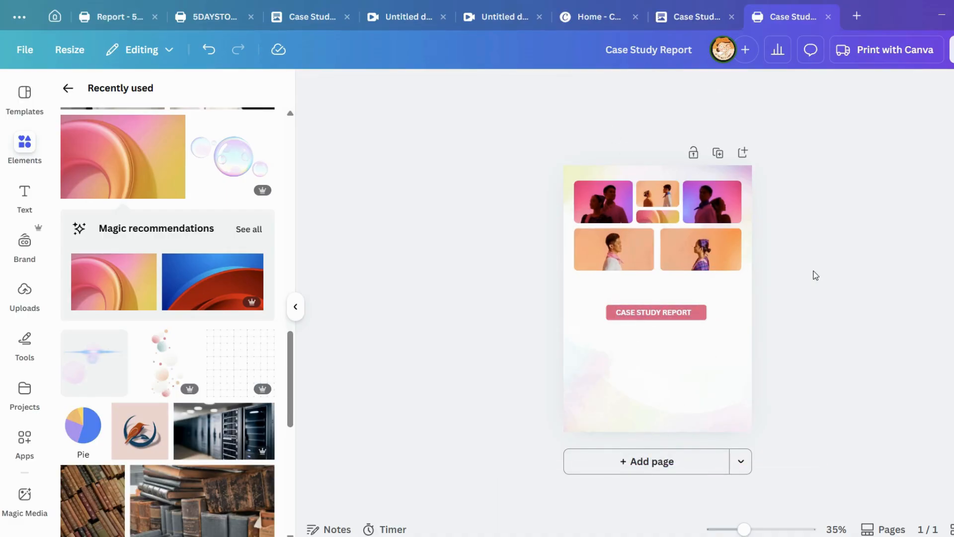
Tighten the CASE STUDY REPORT text box and shorten the pink bar from its left end to match the text.
left_click(669, 314)
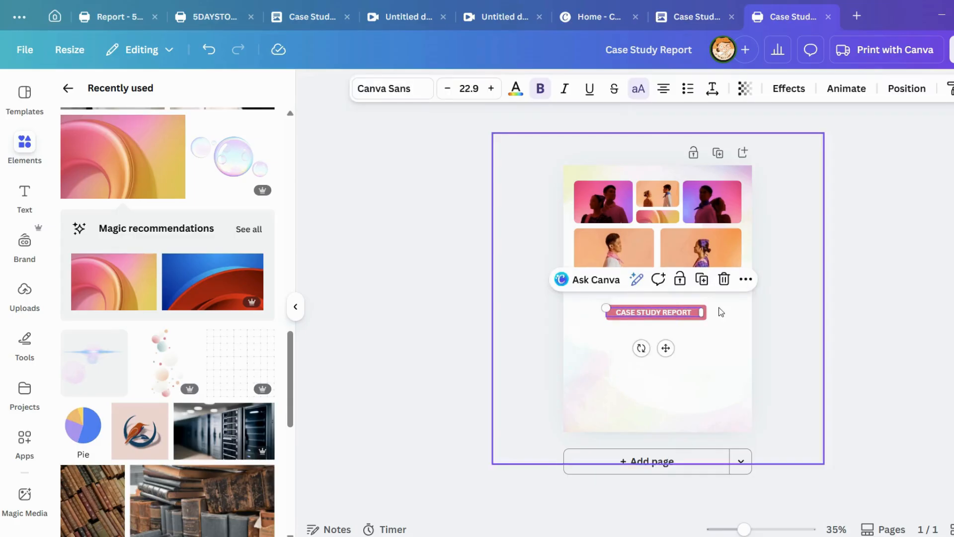
left_click_drag(704, 311, 681, 311)
left_click(751, 316)
left_click(674, 312)
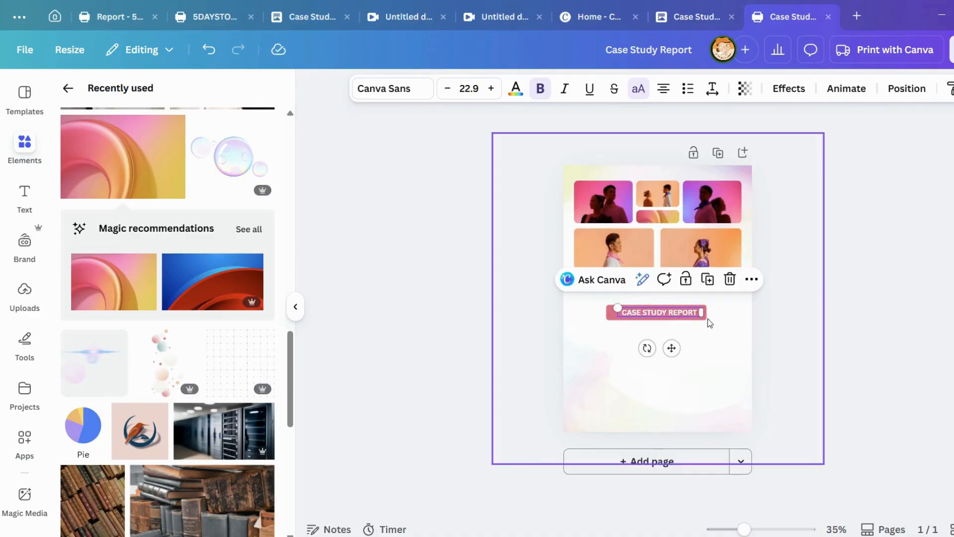
left_click(609, 308)
left_click_drag(607, 311, 610, 311)
left_click(685, 343)
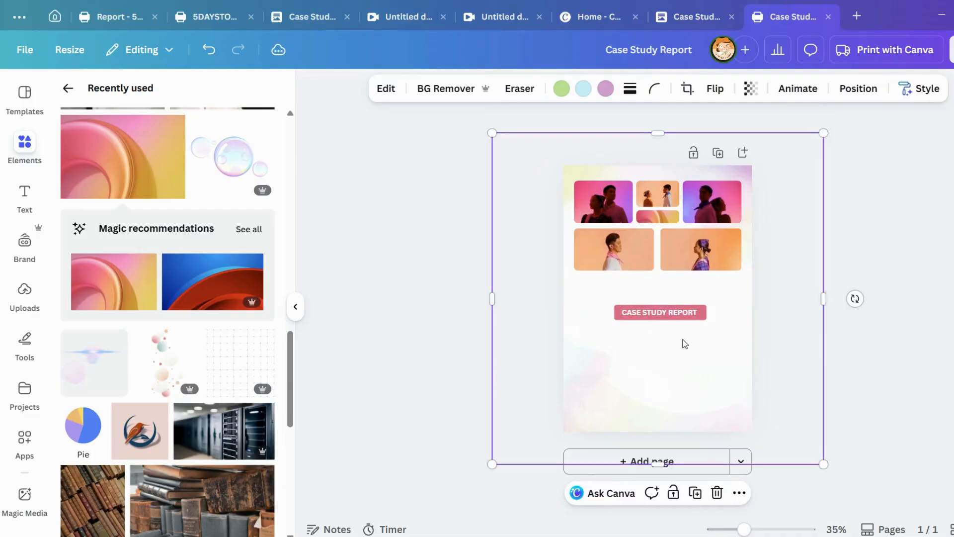
Nudge the CASE STUDY REPORT text slightly to the right so it sits centered on the pink bar.
left_click(681, 314)
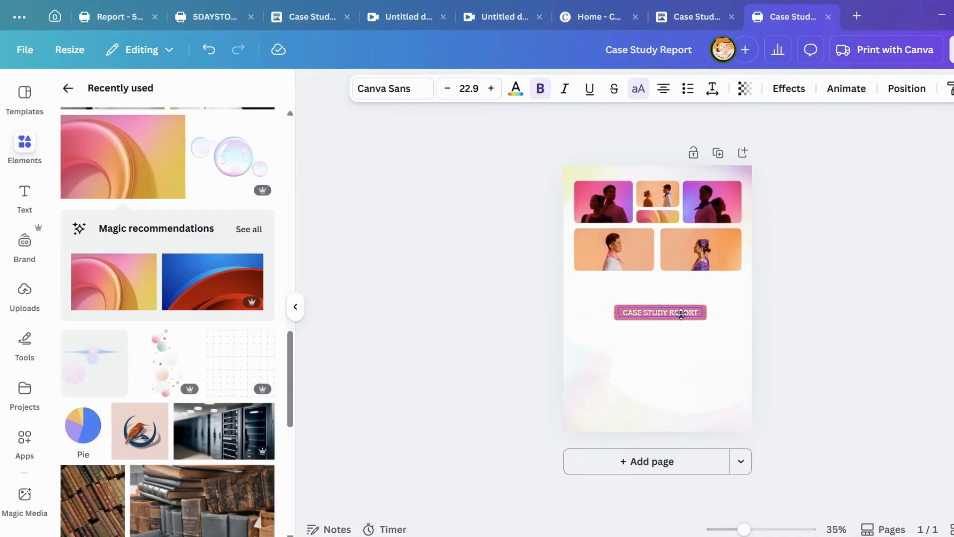
left_click(702, 345)
left_click(679, 309)
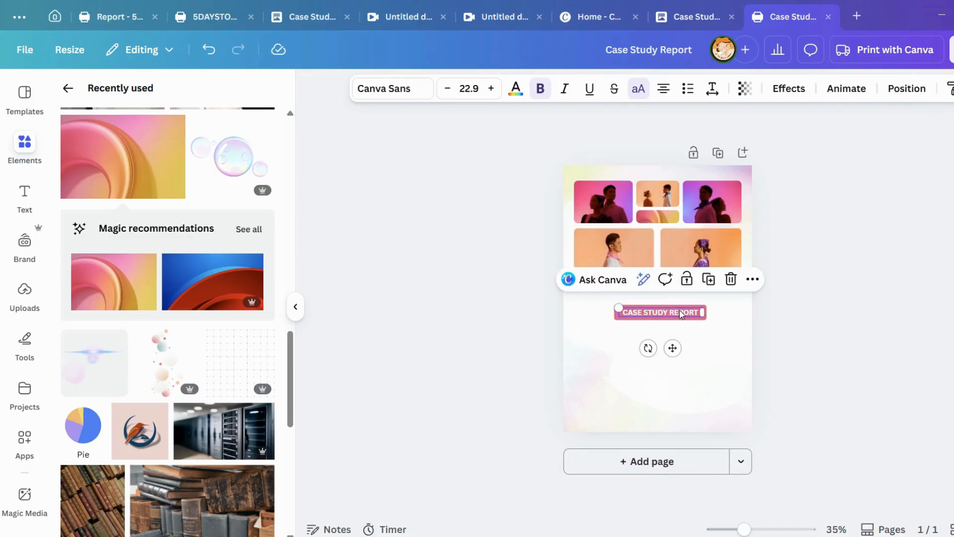
left_click(599, 334)
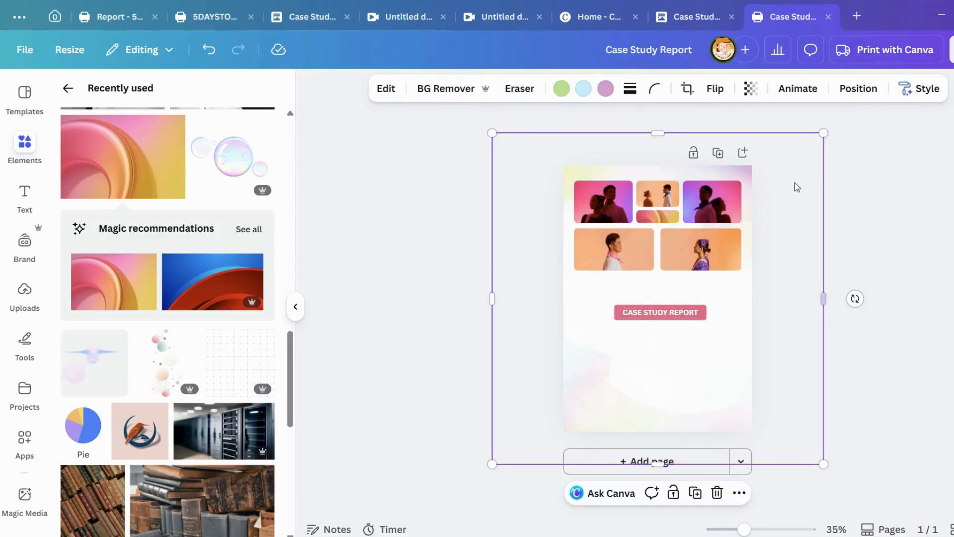
Lock the pastel background image in place.
left_click(785, 187)
left_click(606, 357)
left_click(673, 493)
Group the CASE STUDY REPORT text with its pink bar and move the label up, centered below the photo collage.
left_click_drag(598, 302, 715, 325)
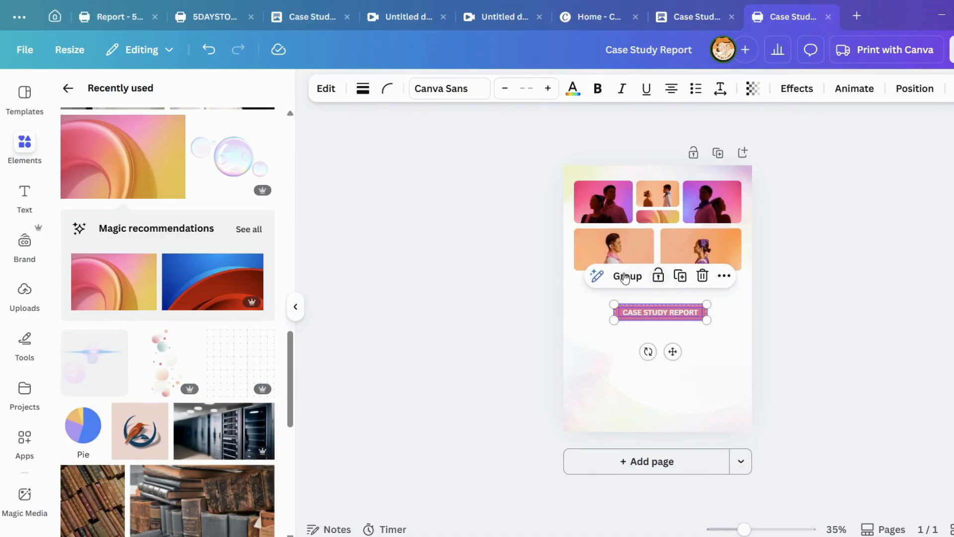
left_click(628, 277)
mouse_move(673, 351)
left_mouse_down()
mouse_move(667, 318)
mouse_move(667, 331)
left_mouse_up()
left_click(702, 335)
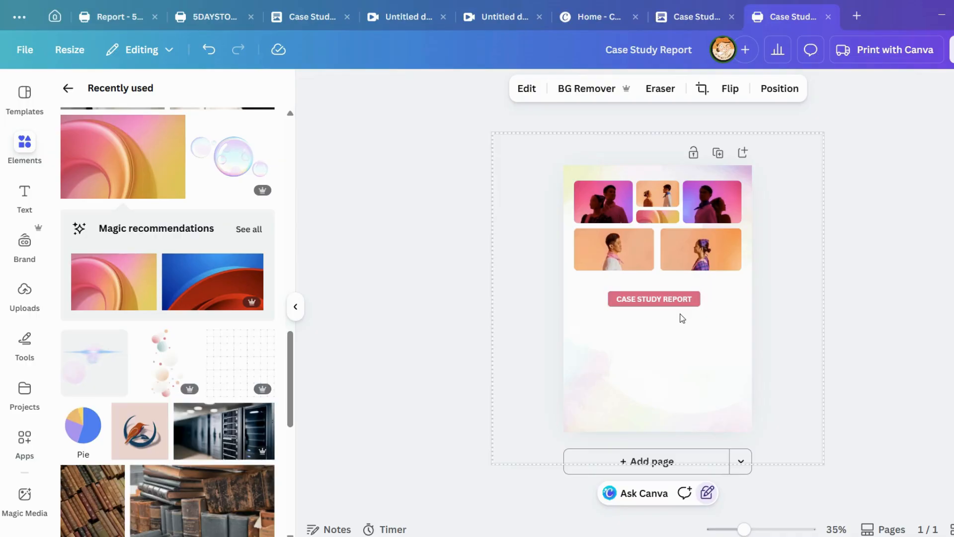
Add a second text box, enlarge it to font size 26 and place it centered below the CASE STUDY REPORT label.
key("t")
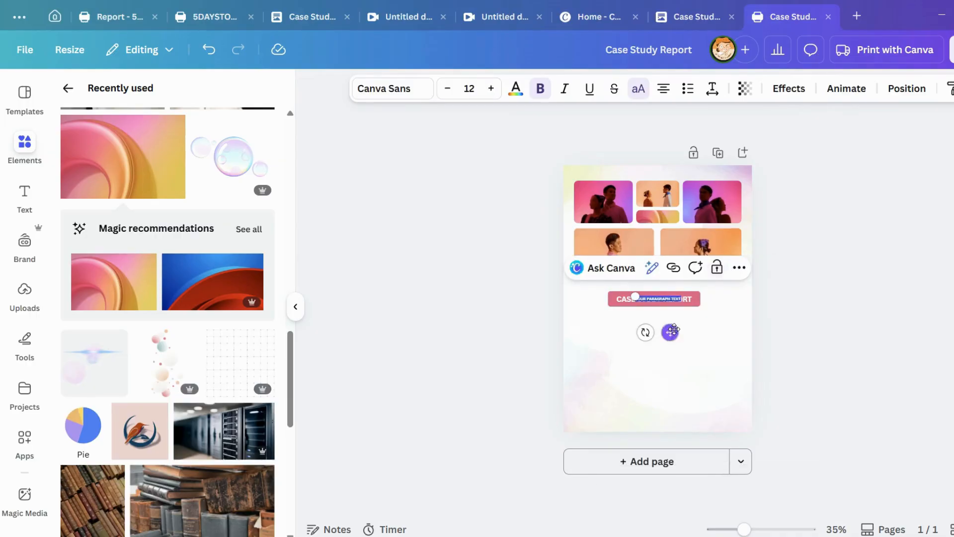
left_click_drag(635, 297, 582, 289)
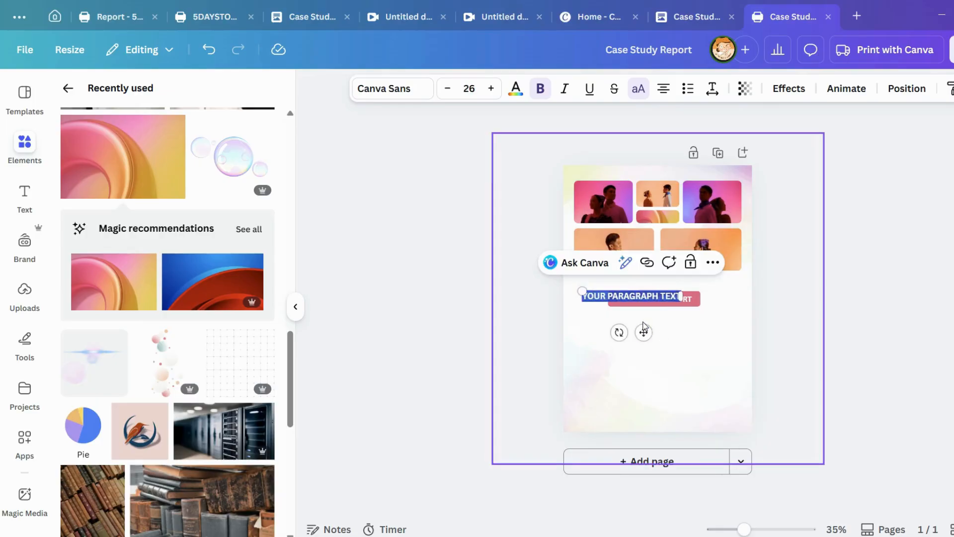
left_click(649, 348)
left_click_drag(644, 296, 646, 346)
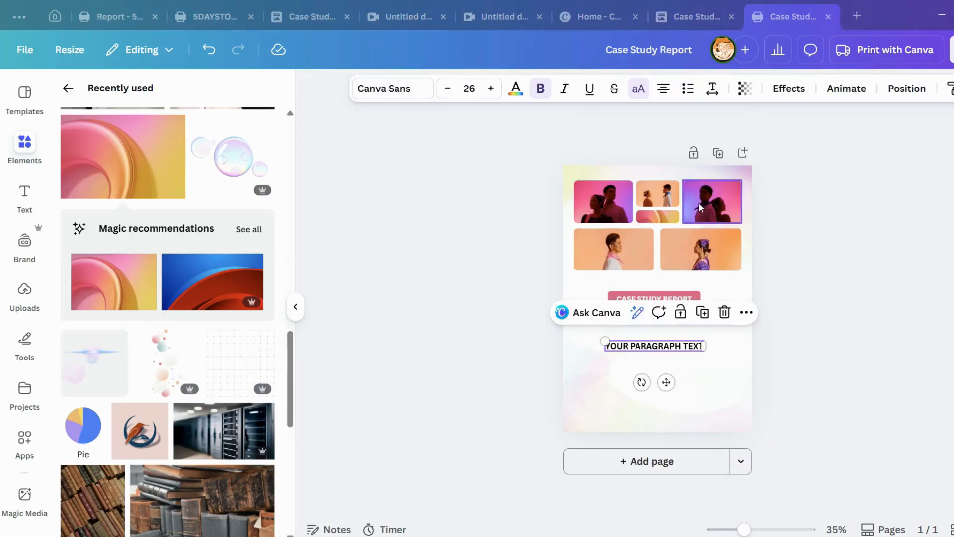
In the case study document, restore the original heading order and select the title from "Changing Marriage Trends" through "(1950–2026)" for copying.
left_click(696, 16)
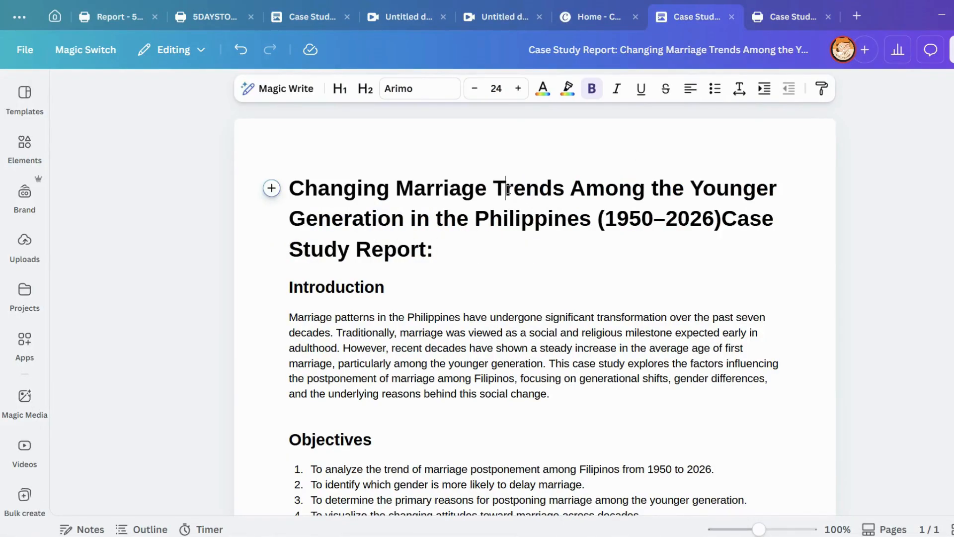
key("ctrl+z")
key("shift+Right")
key("shift+Down")
key("shift+Down")
key("shift+Down")
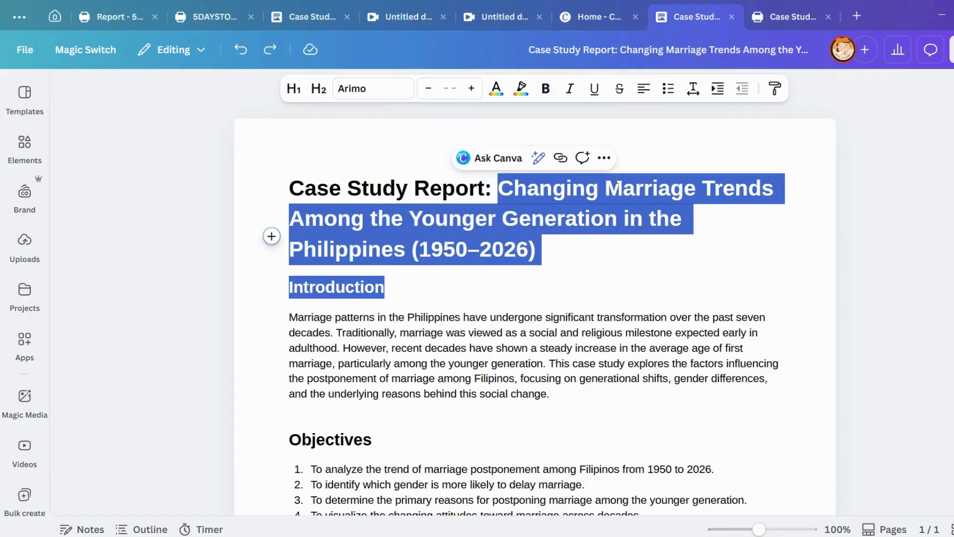
Replace the cover's placeholder text with "Changing Marriage Trends Among the Younger Generation in the Philippines (1950–2026)", removing the extra line after it.
left_click(786, 11)
double_click(644, 346)
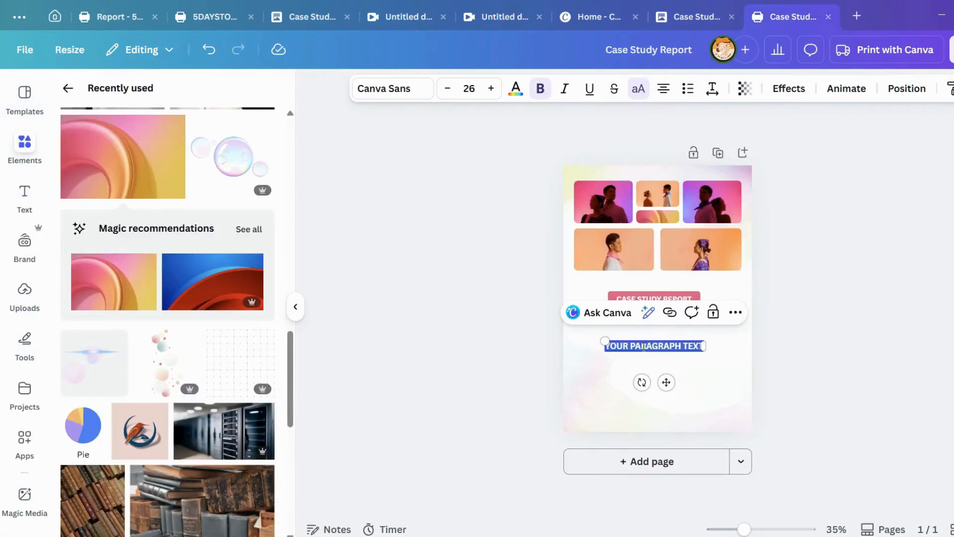
key("ctrl+v")
left_click_drag(701, 377, 619, 376)
key("BackSpace")
key("BackSpace")
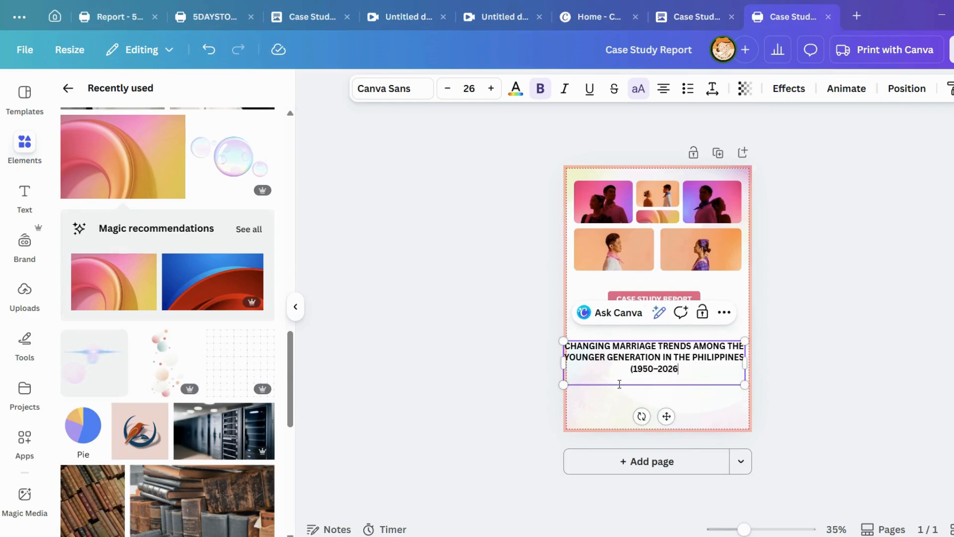
key("ctrl+z")
key("BackSpace")
Narrow the title's text box and move it up directly beneath the CASE STUDY REPORT label.
key("shift+Left")
key("shift+Left")
key("shift+Left")
key("shift+Left")
key("shift+Left")
key("shift+Left")
key("shift+Left")
key("shift+Left")
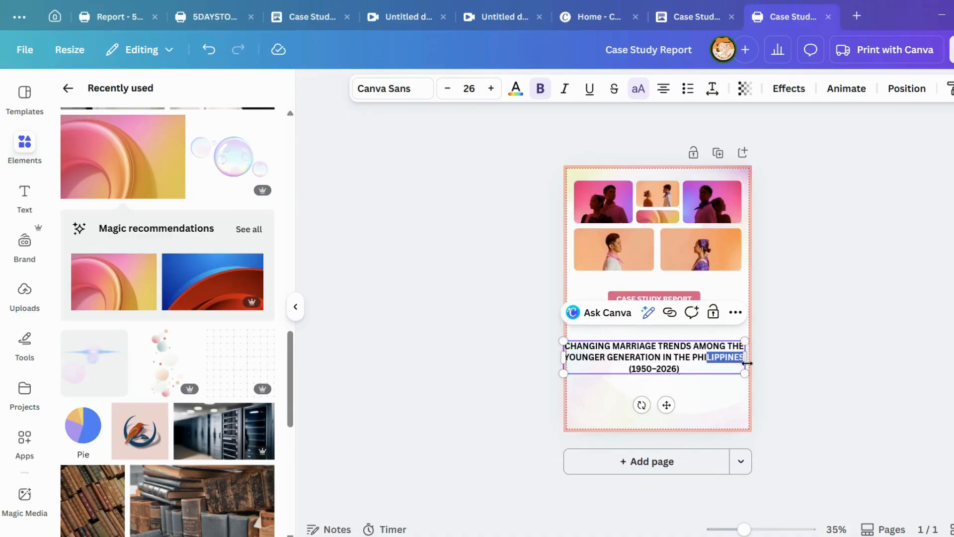
left_click_drag(745, 357, 716, 338)
left_click(744, 344)
Try left-aligned and justified text for the cover title, returning it to centered alignment.
left_click(664, 88)
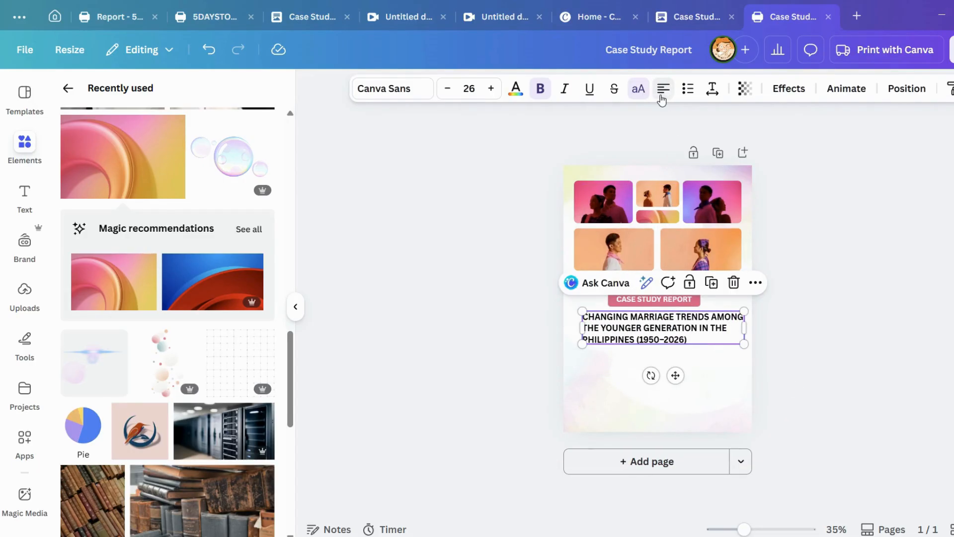
left_click(662, 95)
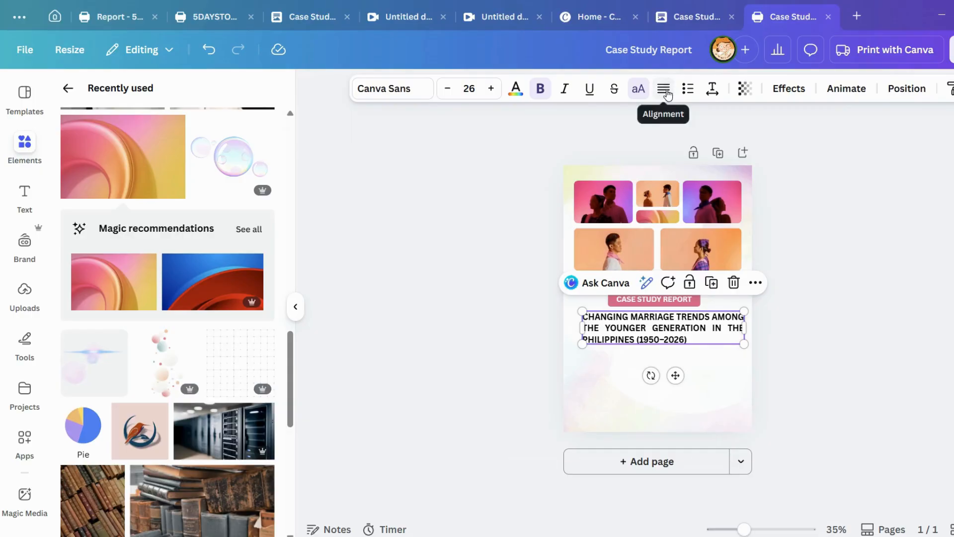
left_click(843, 319)
left_click(702, 342)
left_click(665, 93)
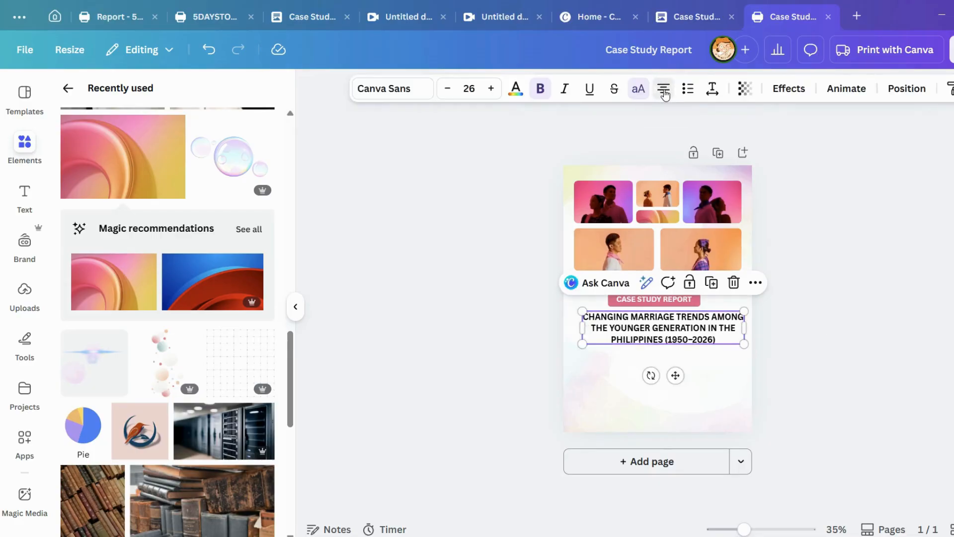
Adjust the title box's width and position so the title is centered on the page with a small gap beneath the label.
left_click(769, 331)
left_click(718, 341)
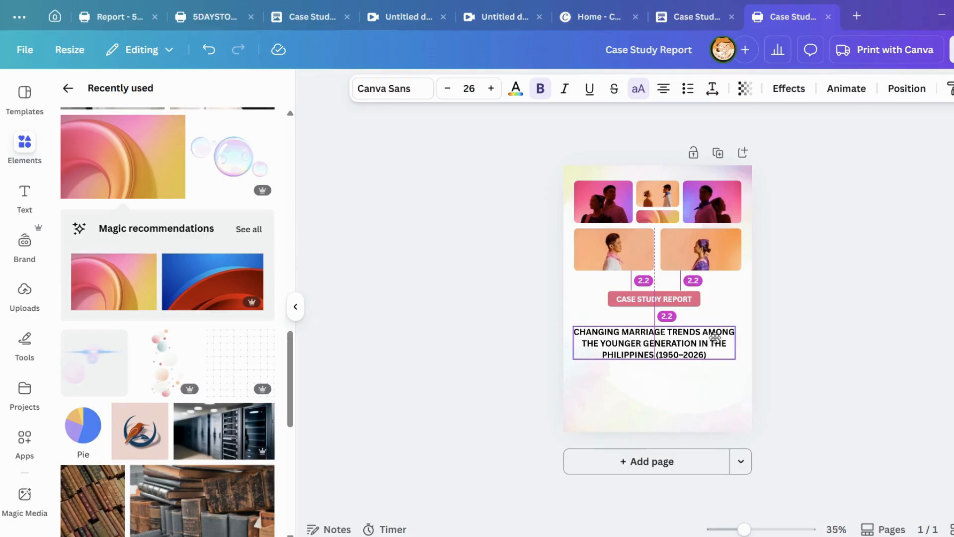
left_click_drag(744, 329, 724, 338)
left_click(787, 332)
left_click(845, 329)
left_click(735, 333)
left_click(772, 322)
left_click(735, 332)
left_click(776, 320)
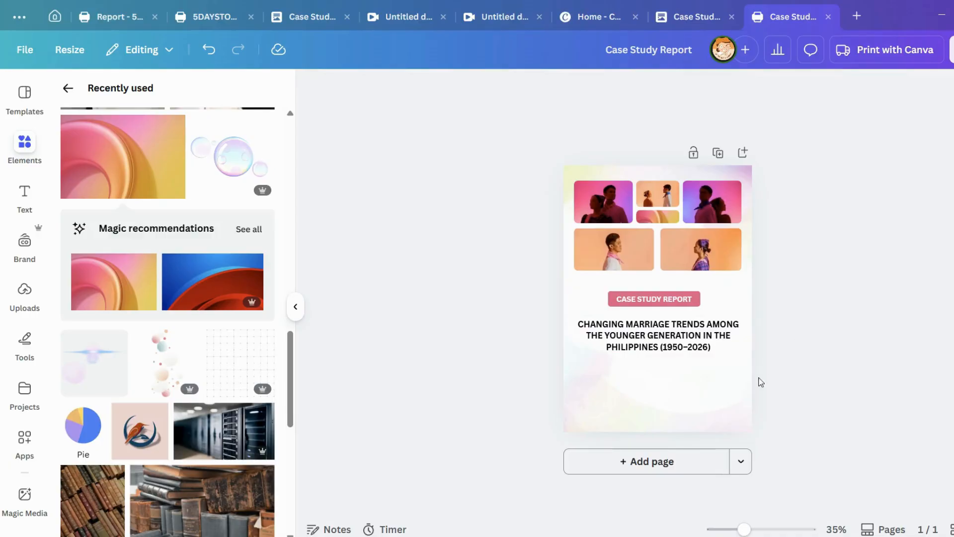
Shift the CASE STUDY REPORT label slightly to the right so it is centered above the title.
left_click_drag(690, 294, 689, 299)
left_click(773, 307)
mouse_move(714, 350)
left_mouse_down()
mouse_move(707, 346)
mouse_move(715, 350)
left_mouse_up()
left_click(793, 305)
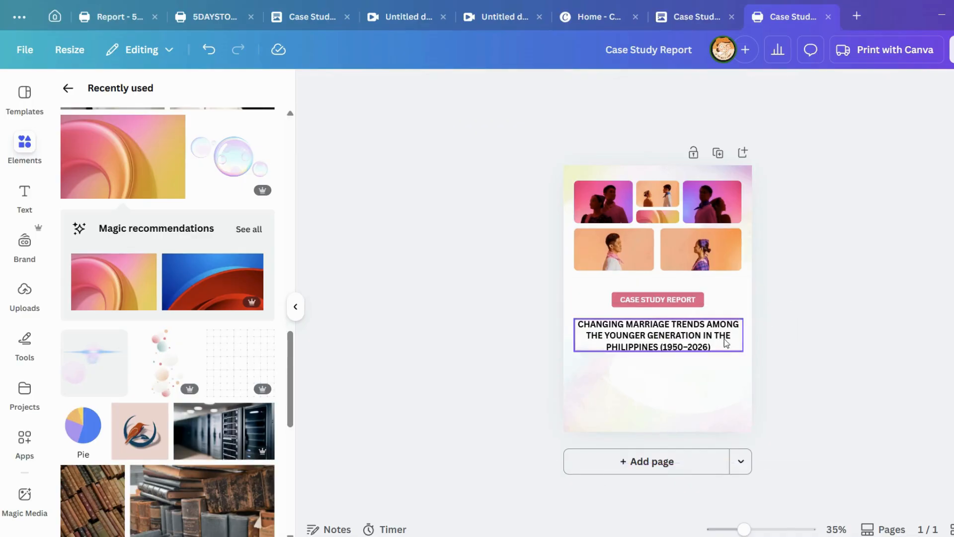
left_click(699, 391)
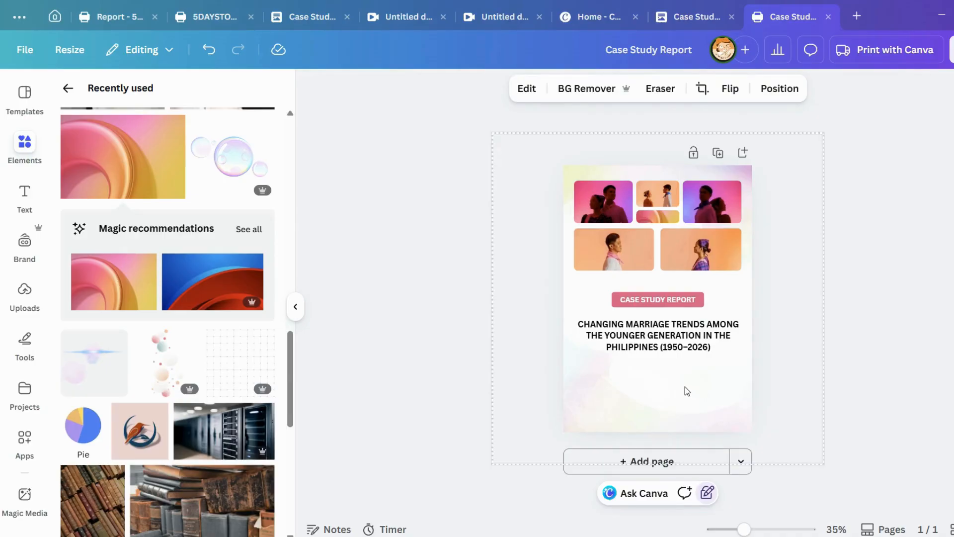
Duplicate the CASE STUDY REPORT label, place the copy centered below the title and ungroup it.
left_click(684, 299)
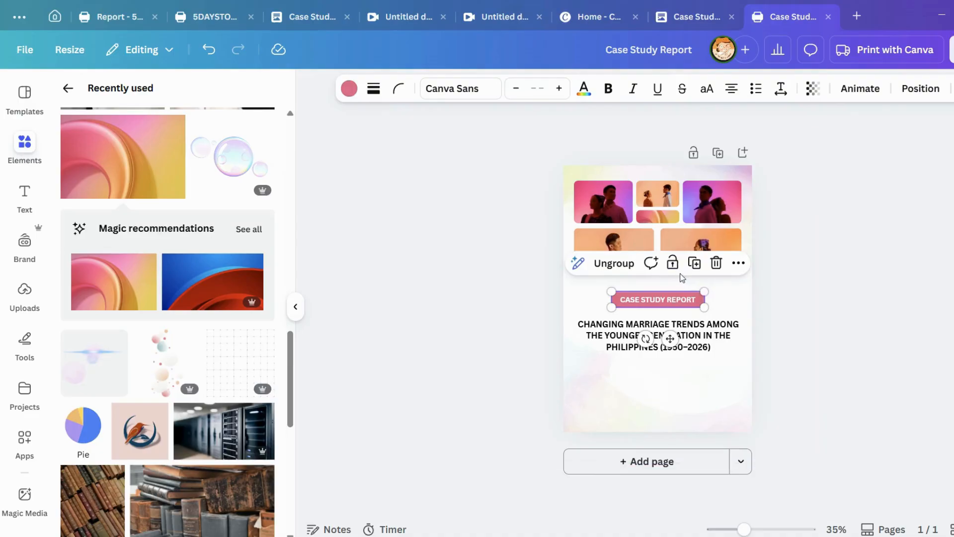
left_click_drag(691, 303, 677, 390)
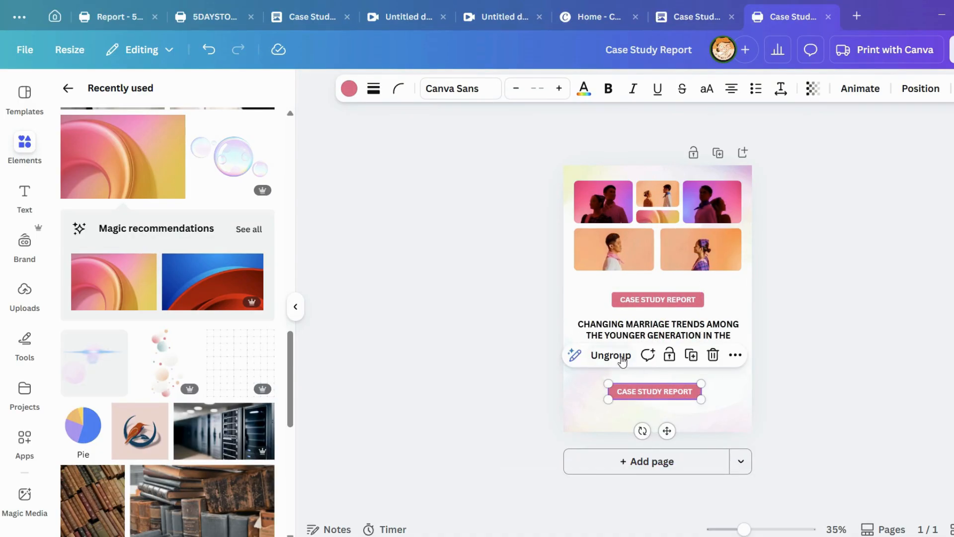
left_click(621, 359)
Change the duplicated label's text to "Prepared by:" followed by the preparer's name, with the uppercase formatting turned off.
left_click(677, 392)
double_click(678, 392)
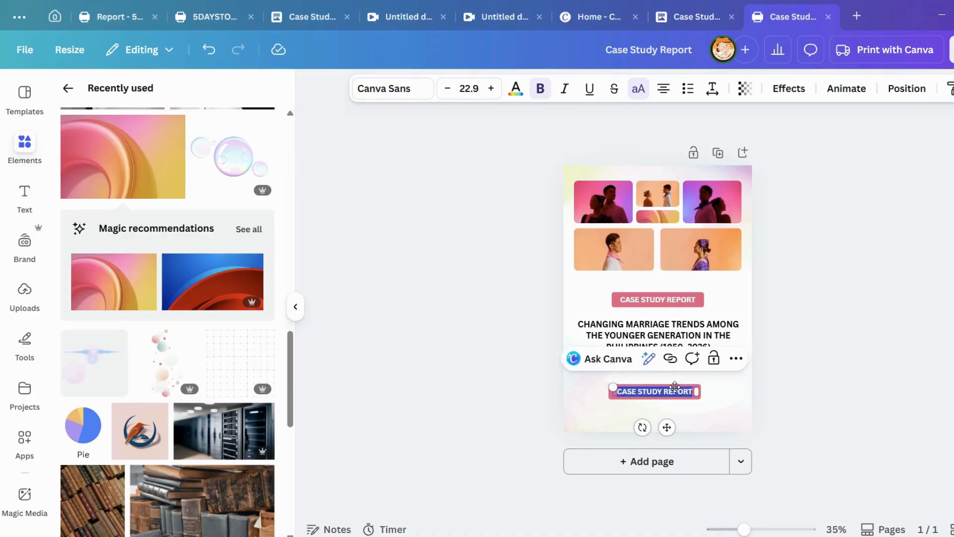
left_click(680, 392)
double_click(678, 392)
type("PREPARED BY:")
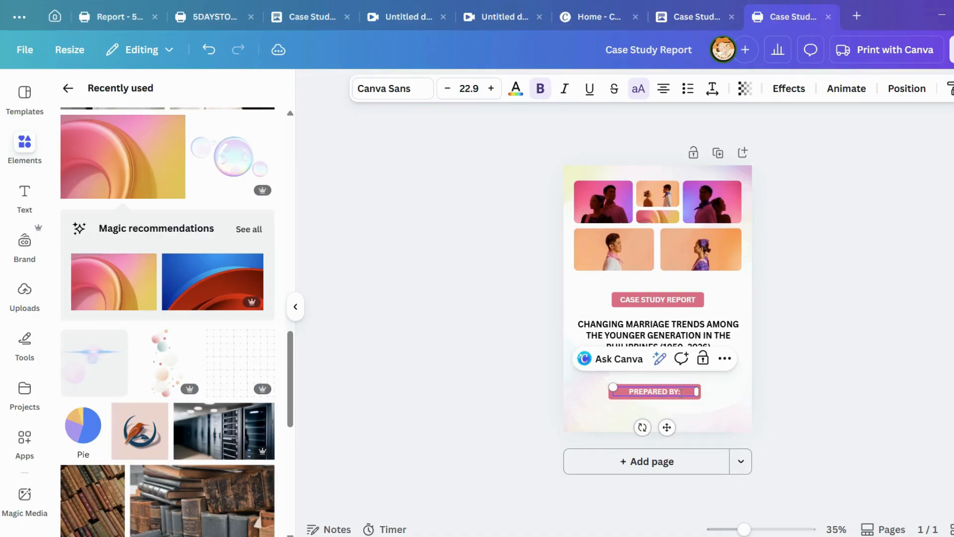
left_click(638, 89)
type("Antec A")
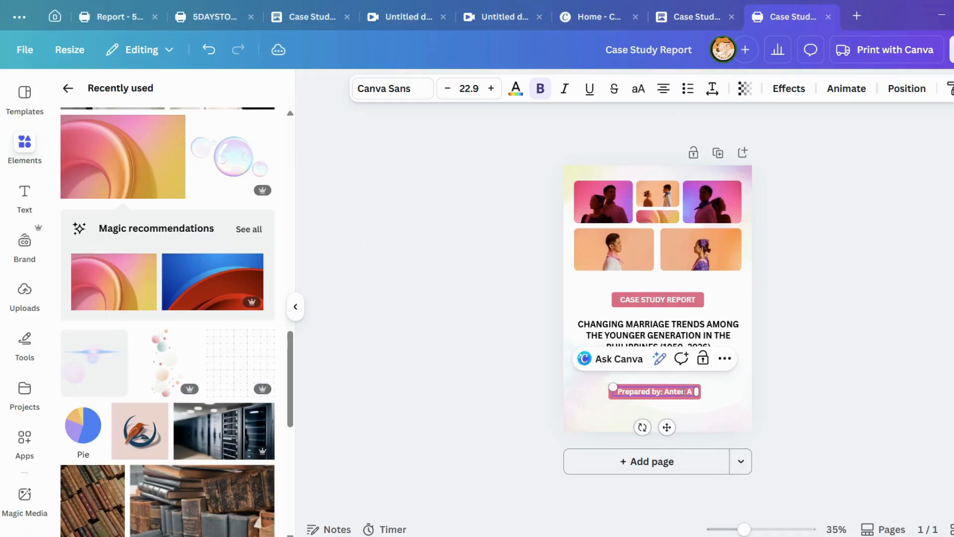
type("rt")
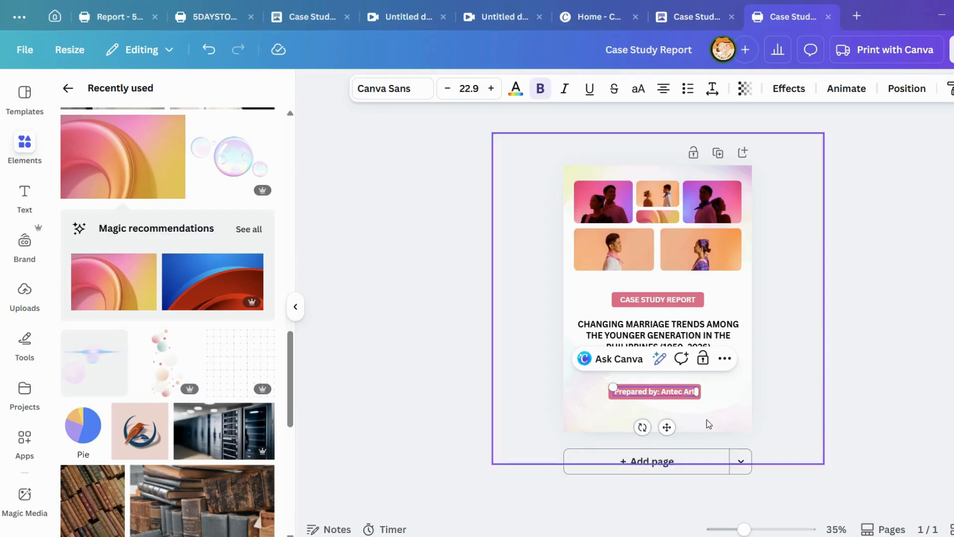
Select the pink bar behind the "Prepared by" text.
left_click(718, 412)
left_click(698, 391)
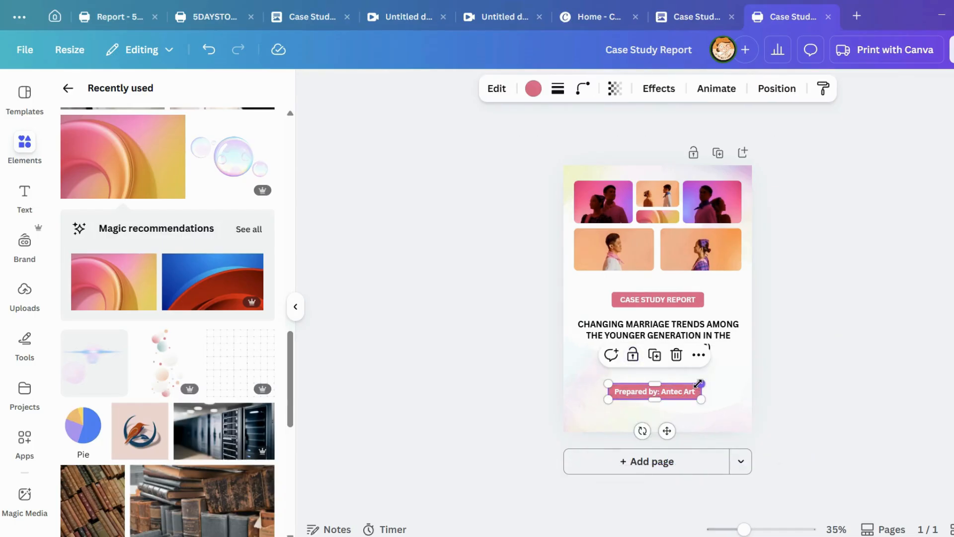
Remove the fill of the rounded author label below the title and give it a solid outline with stroke weight 4.
left_click(583, 89)
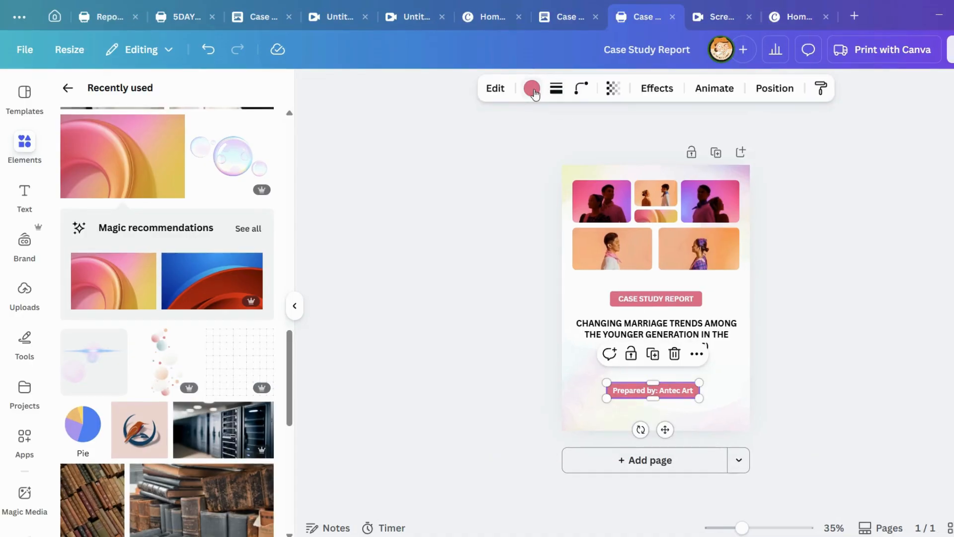
left_click(533, 92)
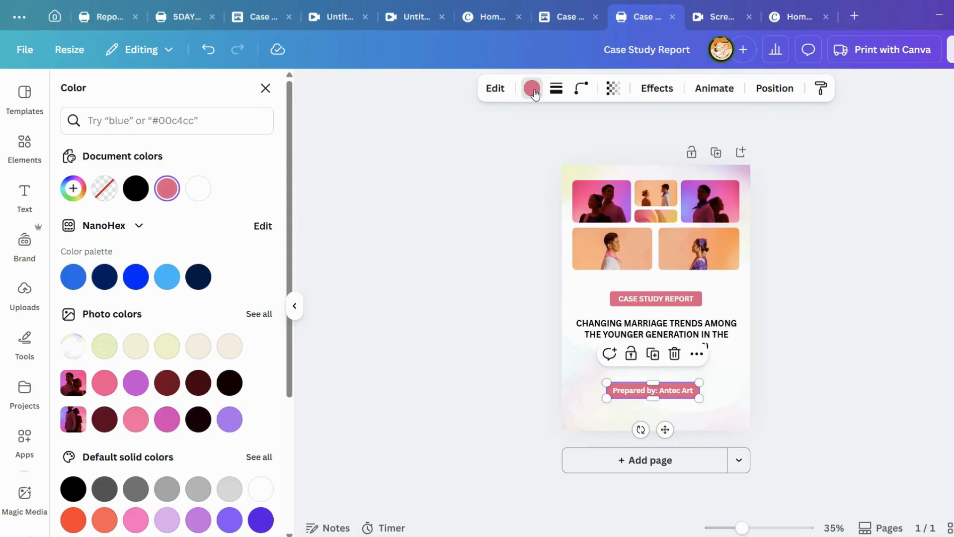
left_click(114, 183)
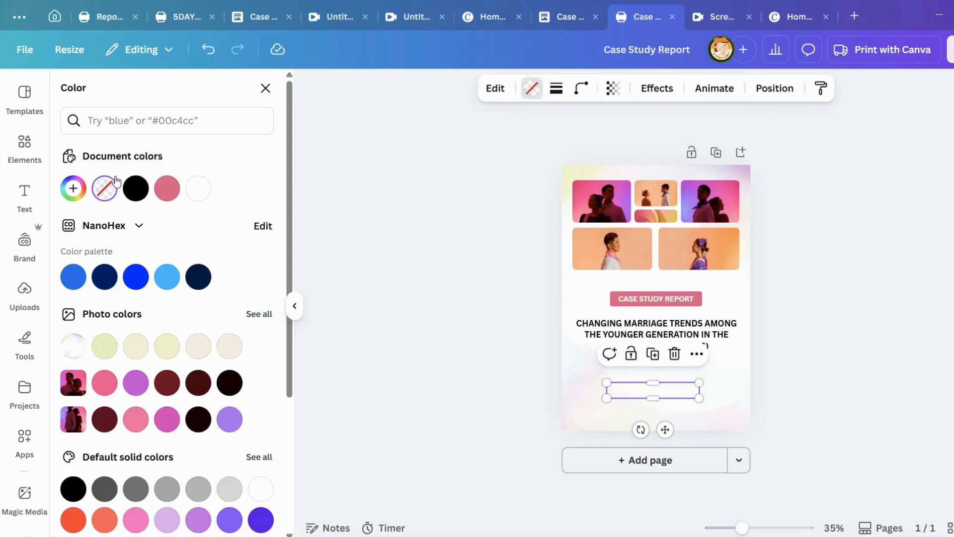
left_click(558, 91)
left_click(519, 129)
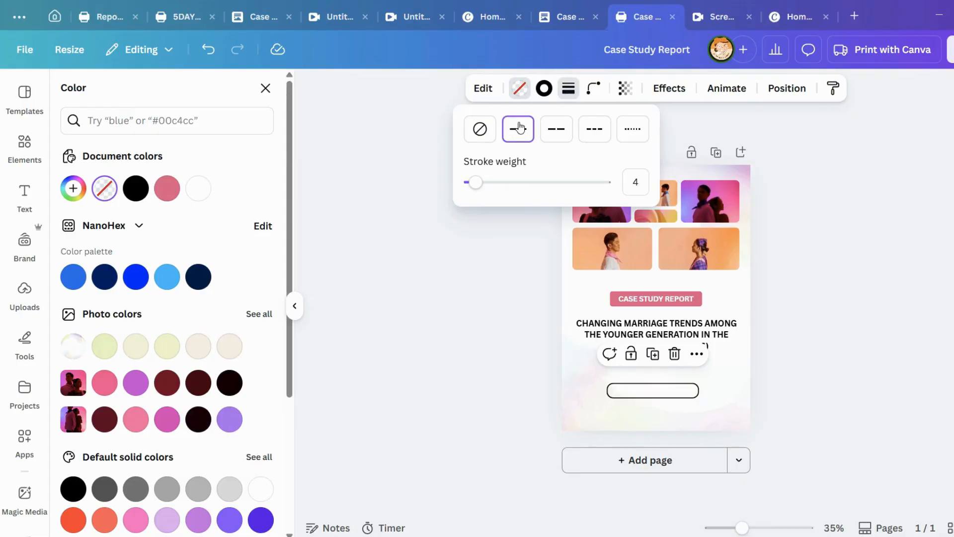
Make the author label's outline a gradient whose first colour is the pink #DE4380 sampled from the first cover photo.
left_click(544, 88)
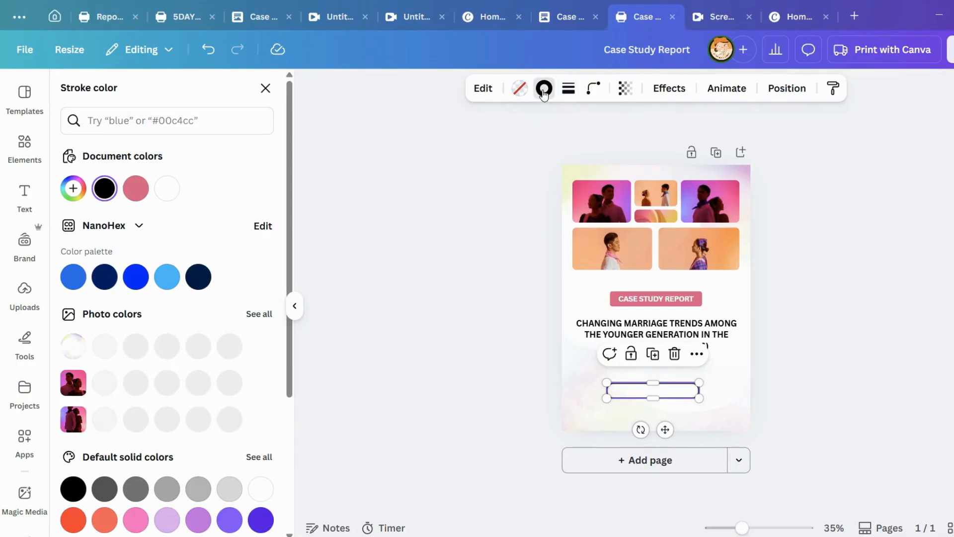
left_click(73, 190)
left_click(200, 225)
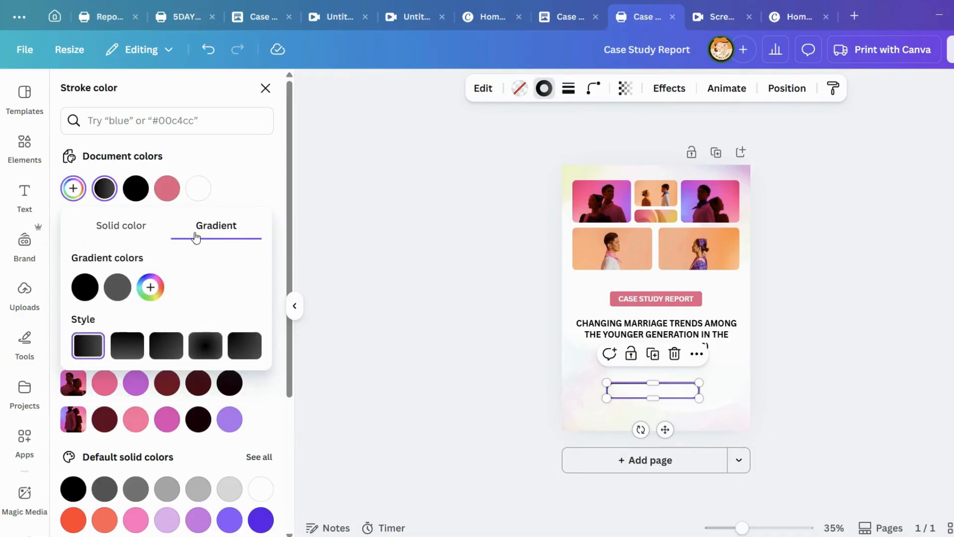
left_click(92, 290)
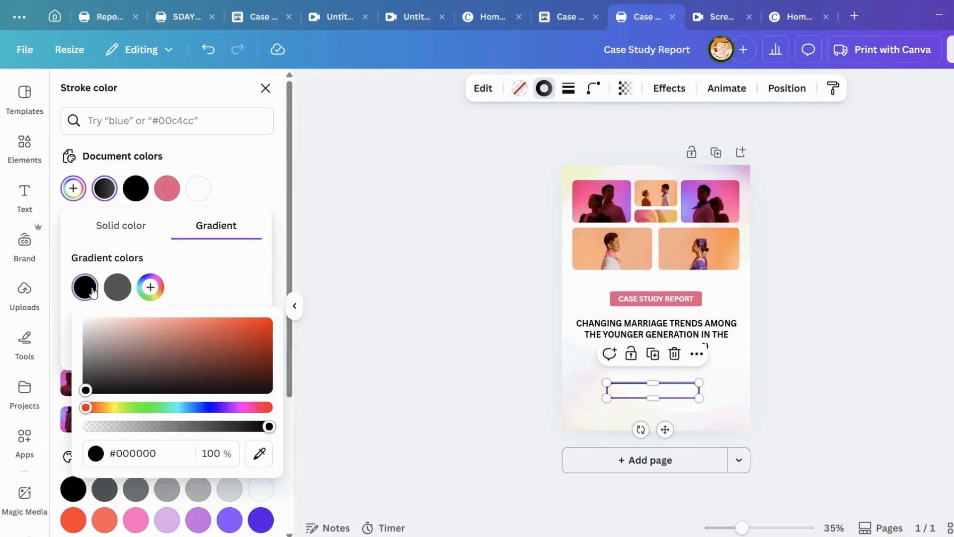
left_click(259, 453)
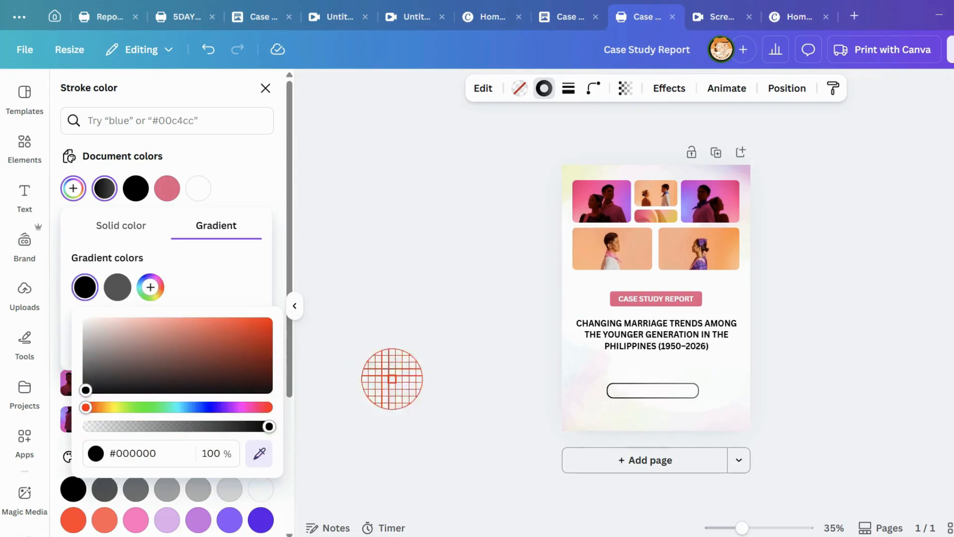
left_click(578, 191)
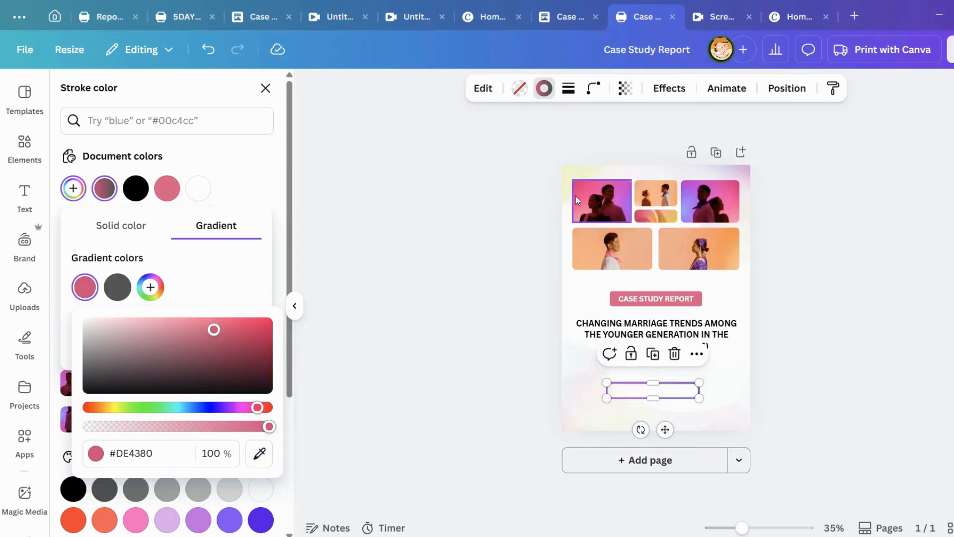
Set the outline gradient's second colour to purple #C251D7 from the first photo and add peach #F1B89C from the small couple photo.
left_click(129, 294)
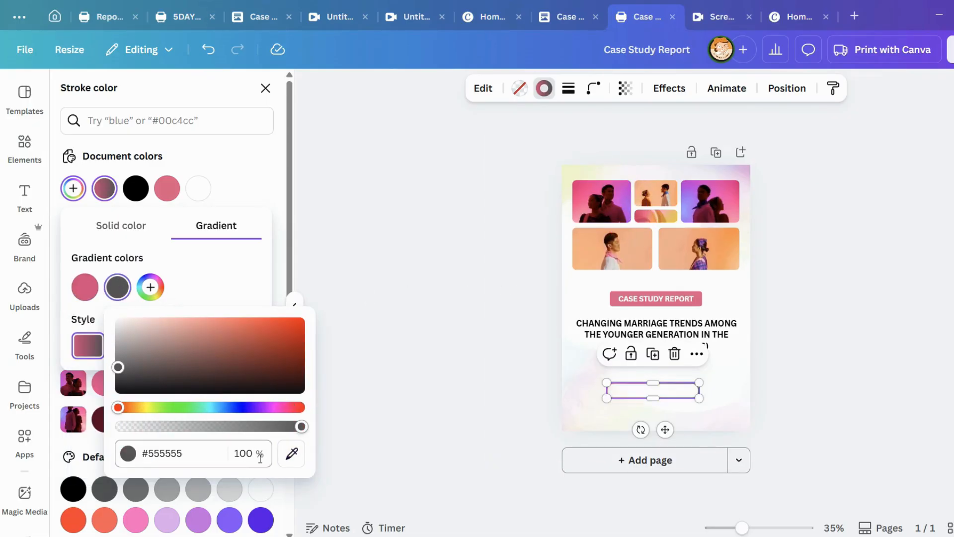
left_click(291, 452)
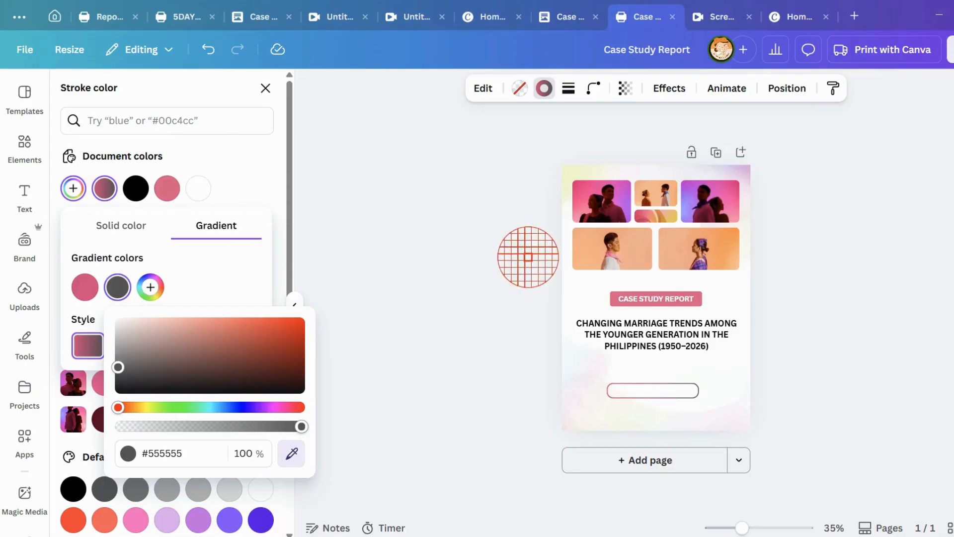
left_click(624, 198)
left_click(155, 311)
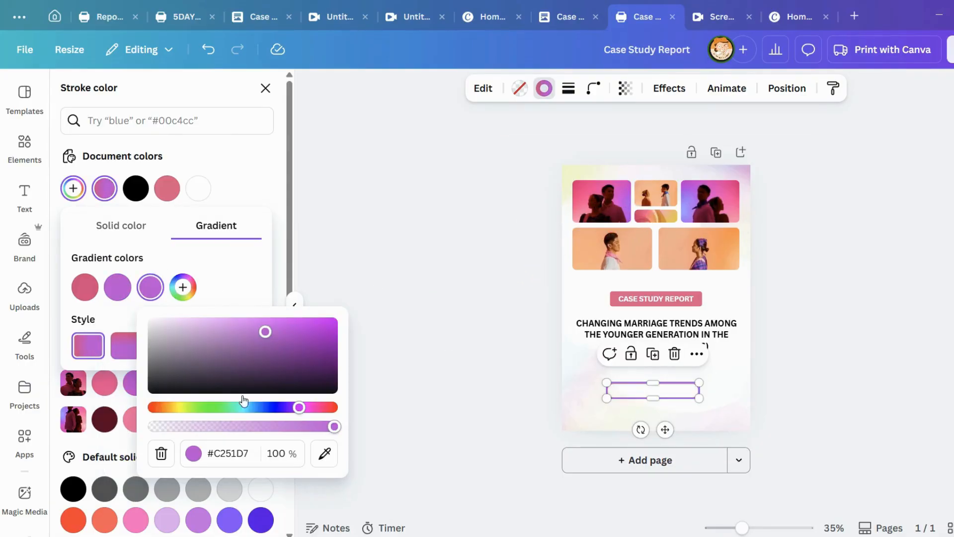
left_click(324, 452)
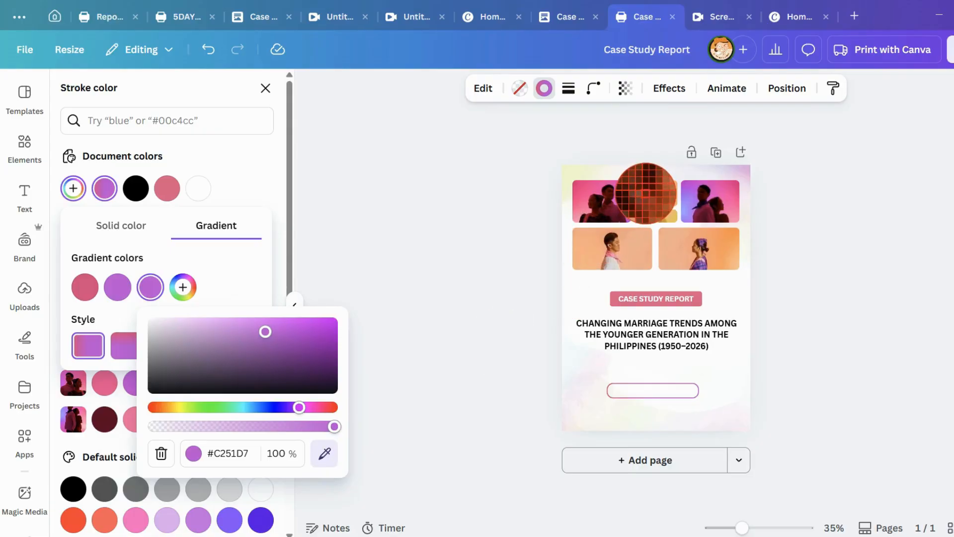
left_click(646, 189)
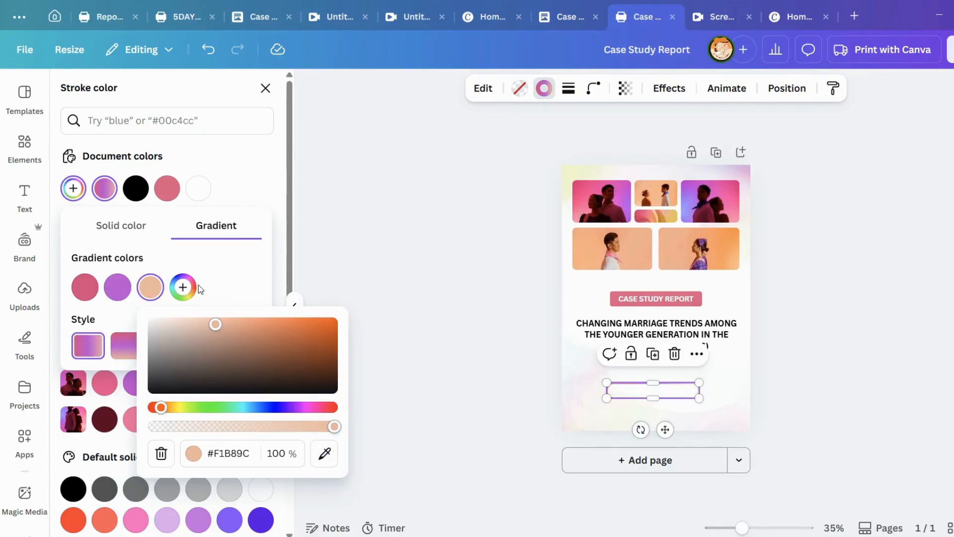
Add purple #B74BDB sampled from the upper-row couple photo as the last gradient colour and delete the second gradient colour.
left_click(183, 286)
left_click(357, 454)
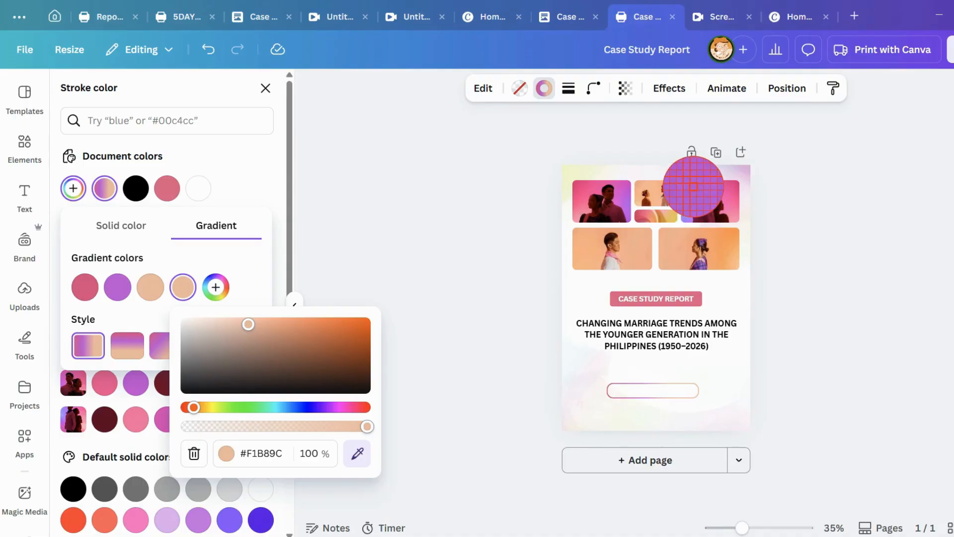
left_click(694, 179)
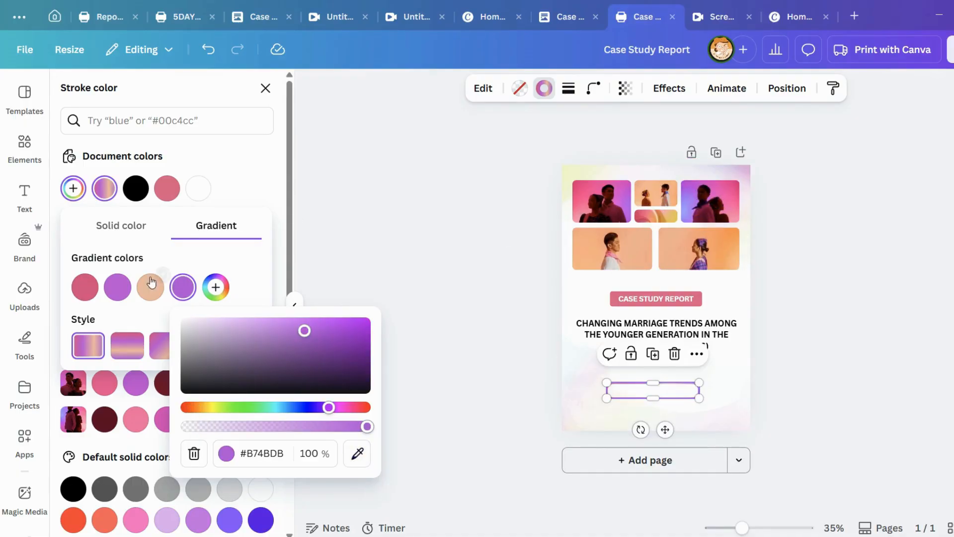
left_click(128, 275)
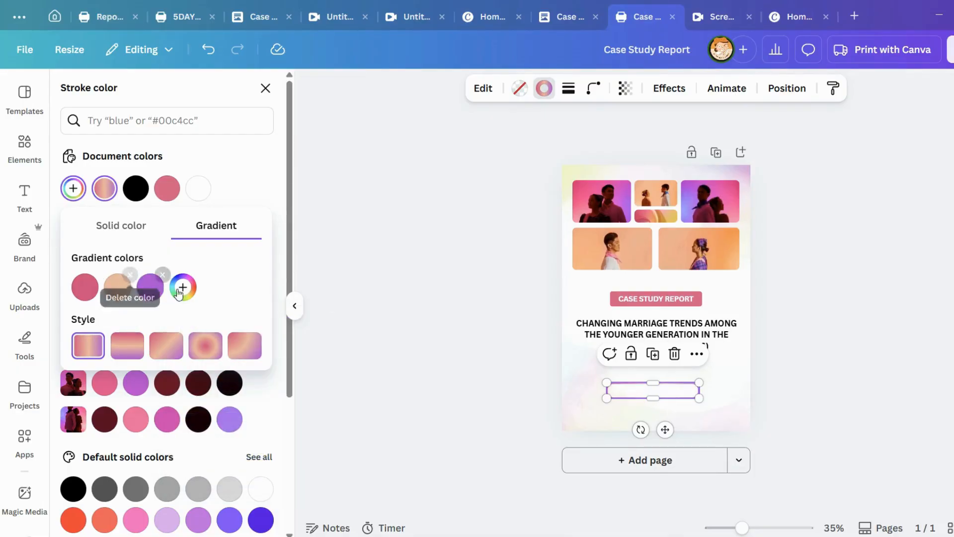
Add an orange sampled from the lower-right portrait's background as the fourth colour of the outline gradient.
left_click(183, 286)
left_click(358, 453)
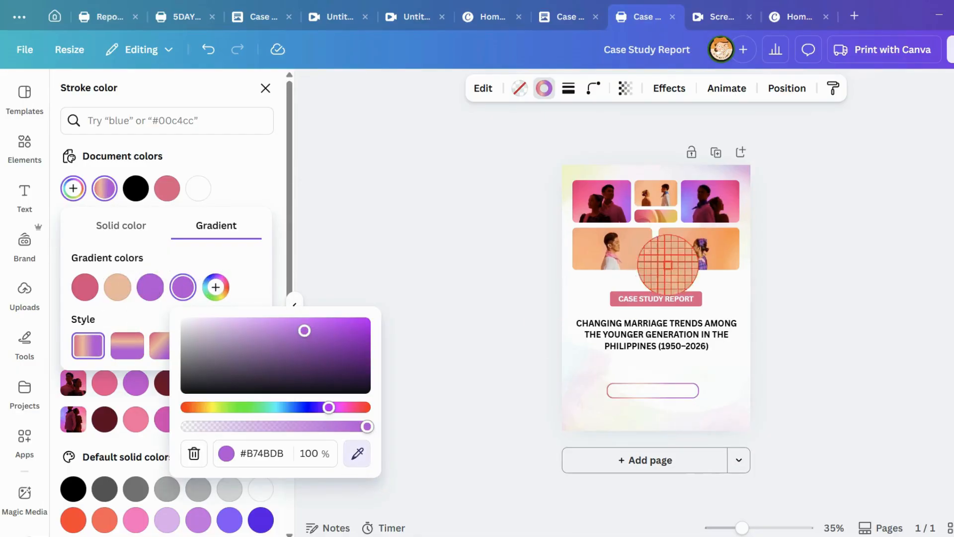
left_click(723, 249)
left_click(231, 281)
left_click(615, 379)
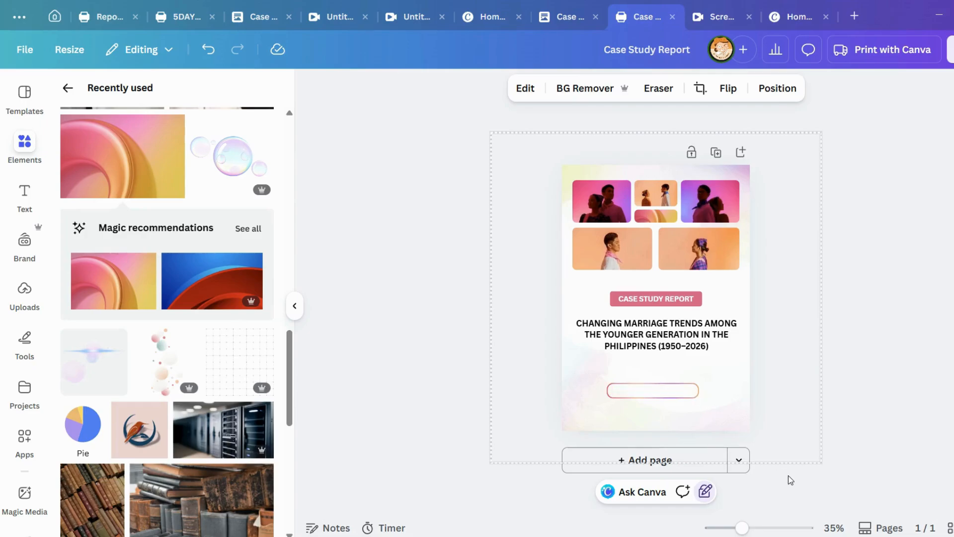
Change the author label's text colour to black and remove its bold formatting.
left_click(664, 395)
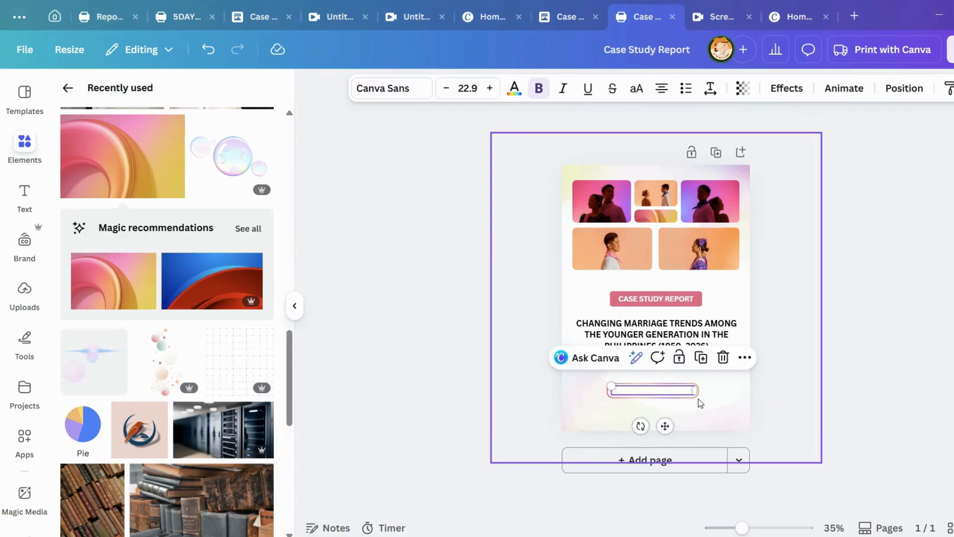
left_click(513, 90)
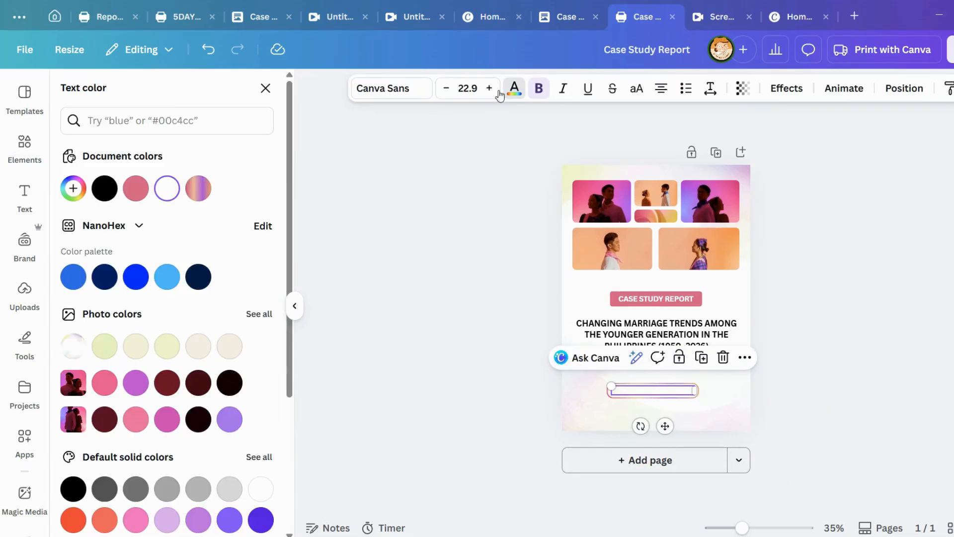
left_click(108, 196)
left_click(540, 90)
left_click(719, 403)
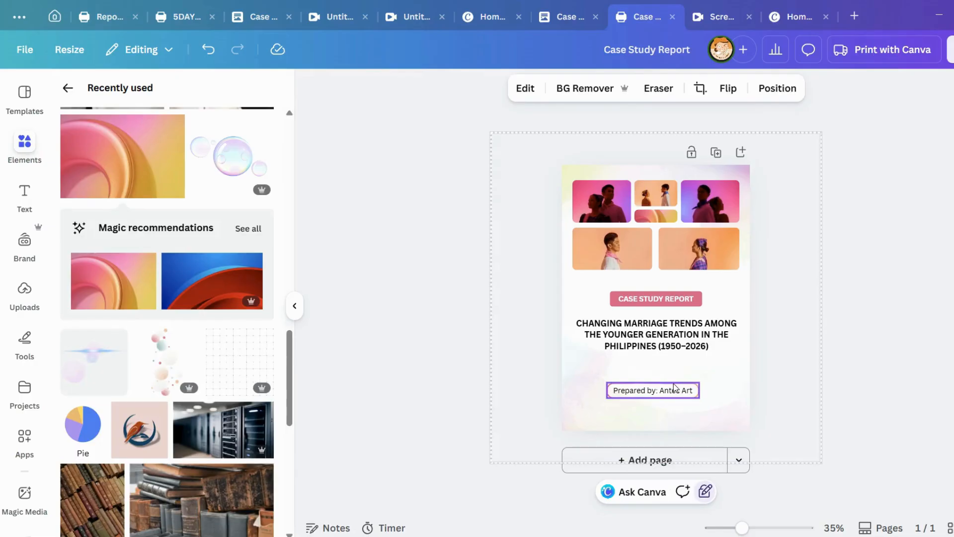
Change the author label's outline gradient to the top-to-bottom style.
left_click(673, 383)
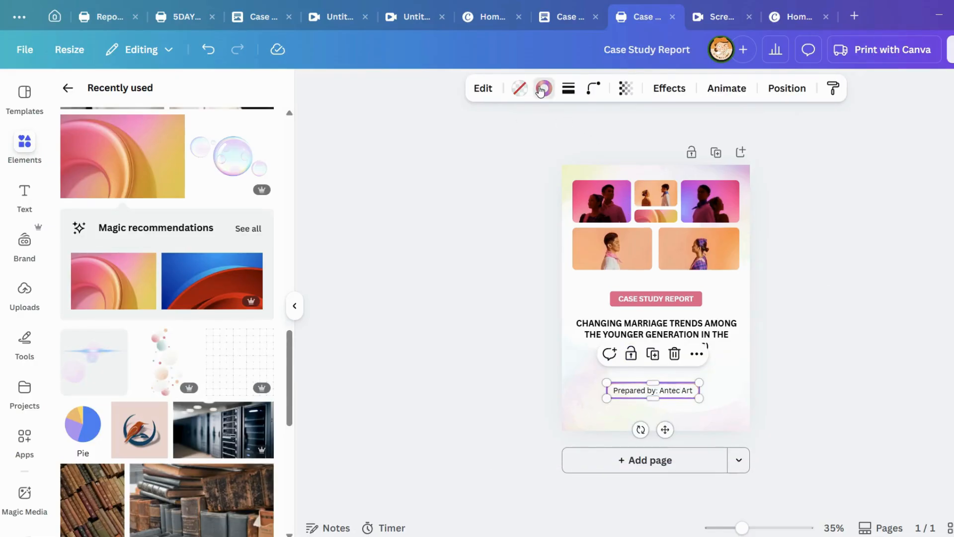
left_click(543, 88)
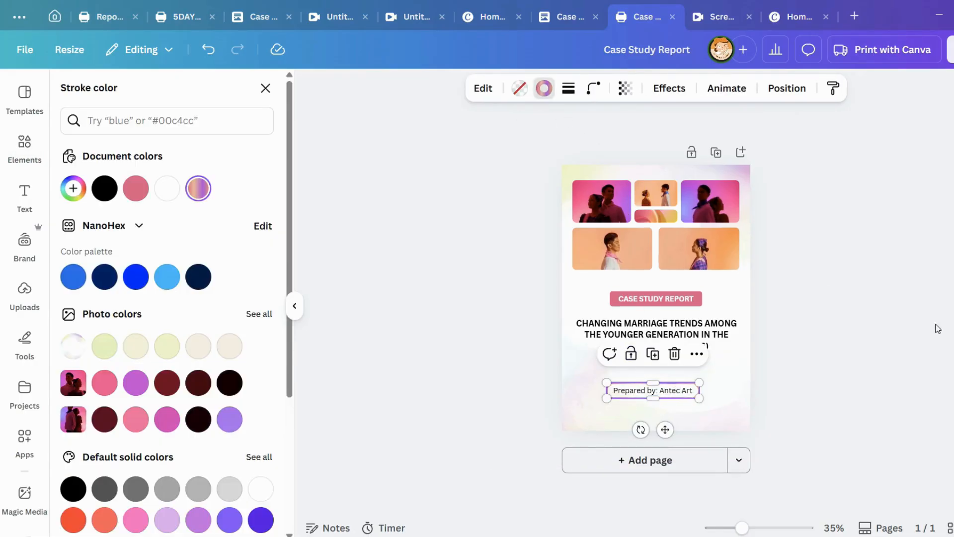
left_click(197, 189)
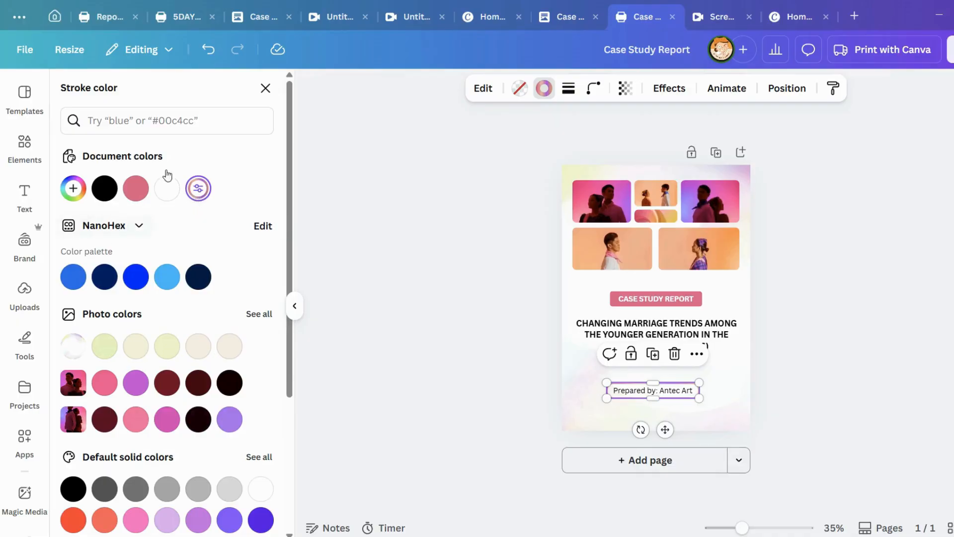
left_click(209, 192)
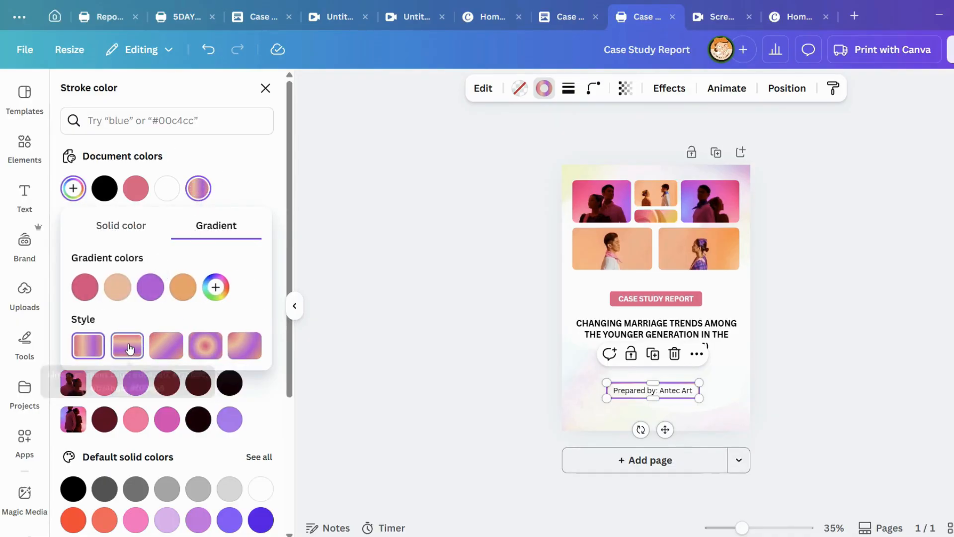
left_click(739, 404)
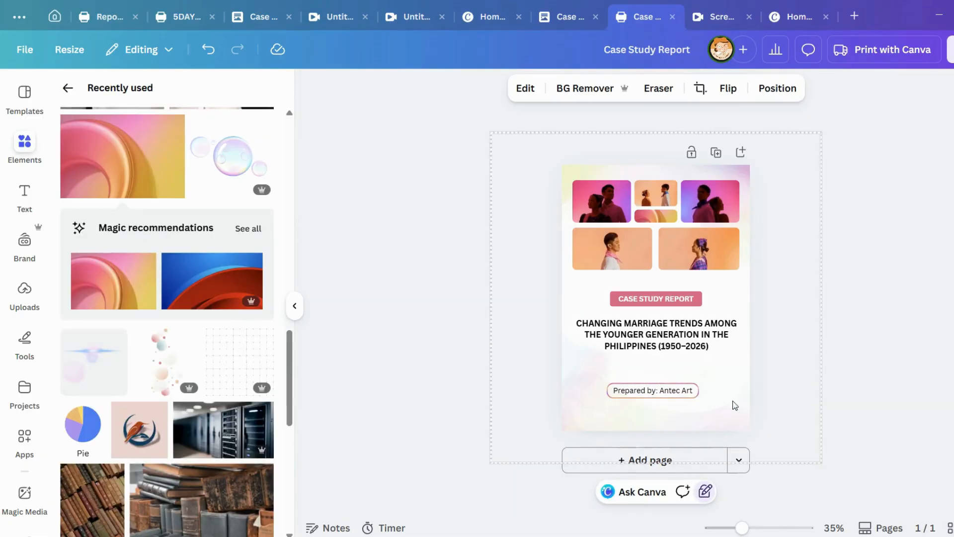
Group the author text with its rounded outline.
left_click(700, 391)
left_click(755, 375)
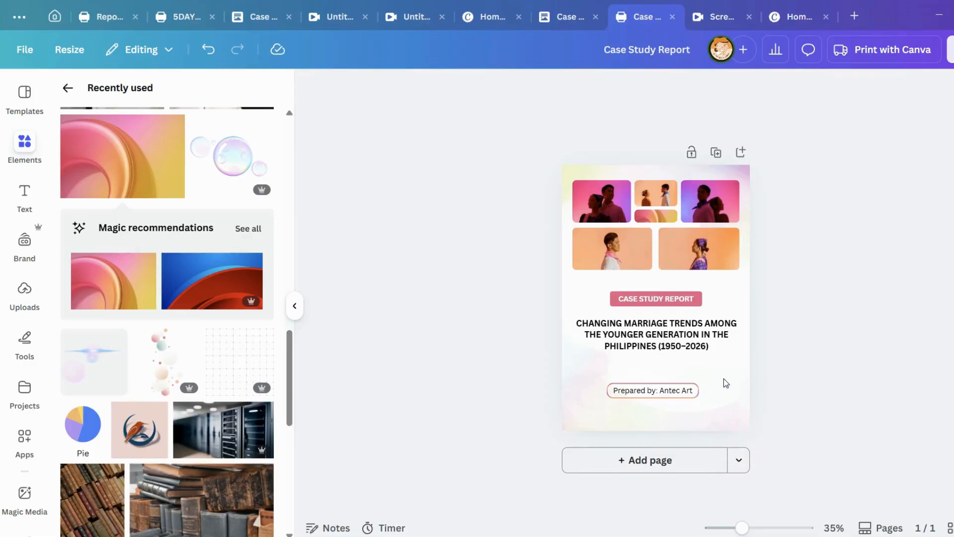
left_click_drag(597, 376, 684, 412)
left_click(616, 355)
left_click(723, 388)
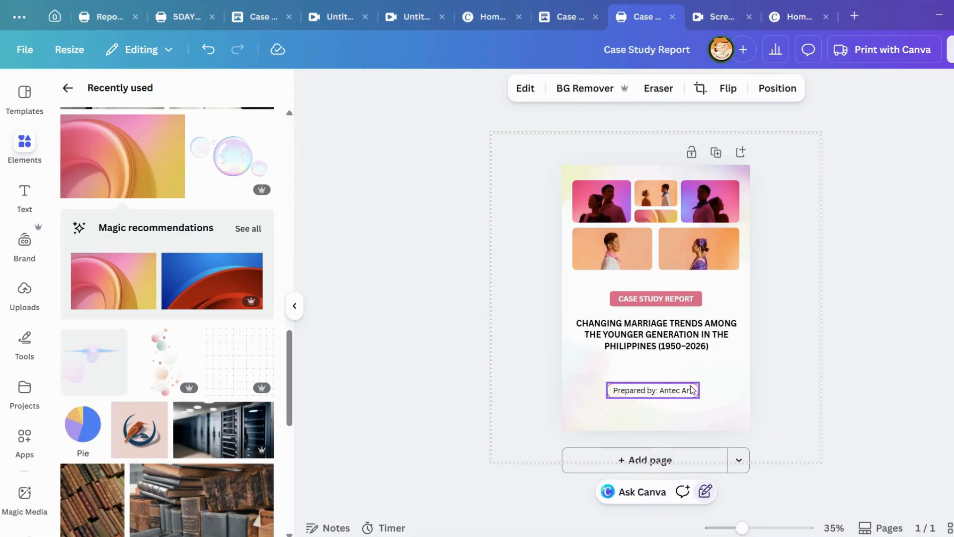
Scale the grouped author label down slightly and move it lower on the cover.
left_click(688, 395)
left_click(607, 382)
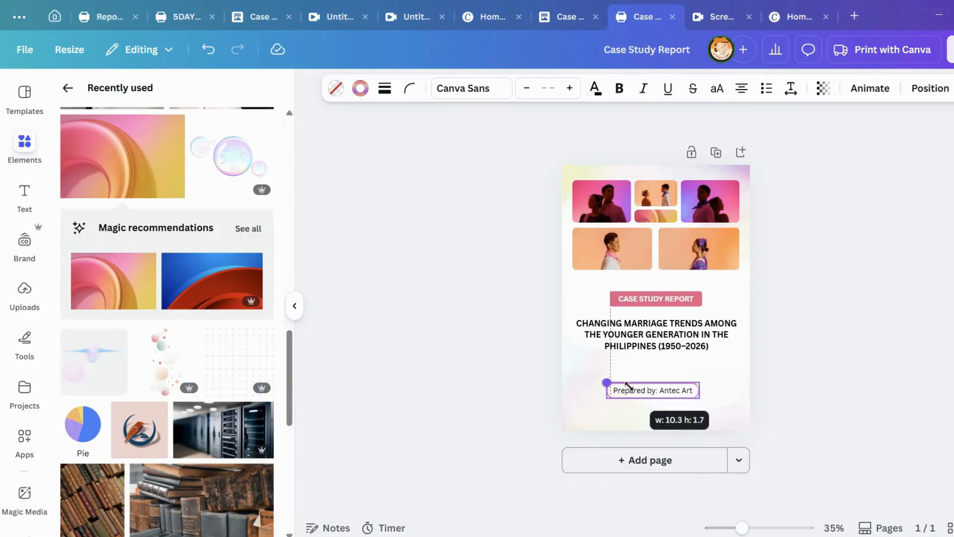
left_click_drag(740, 531, 751, 527)
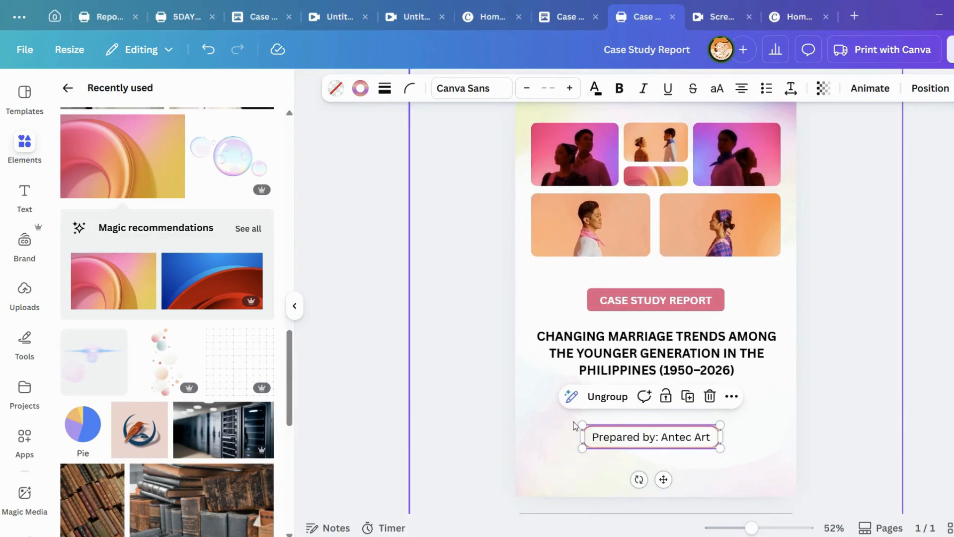
left_click_drag(582, 425, 598, 428)
left_click_drag(694, 449, 665, 463)
left_click(777, 389)
left_click(713, 489)
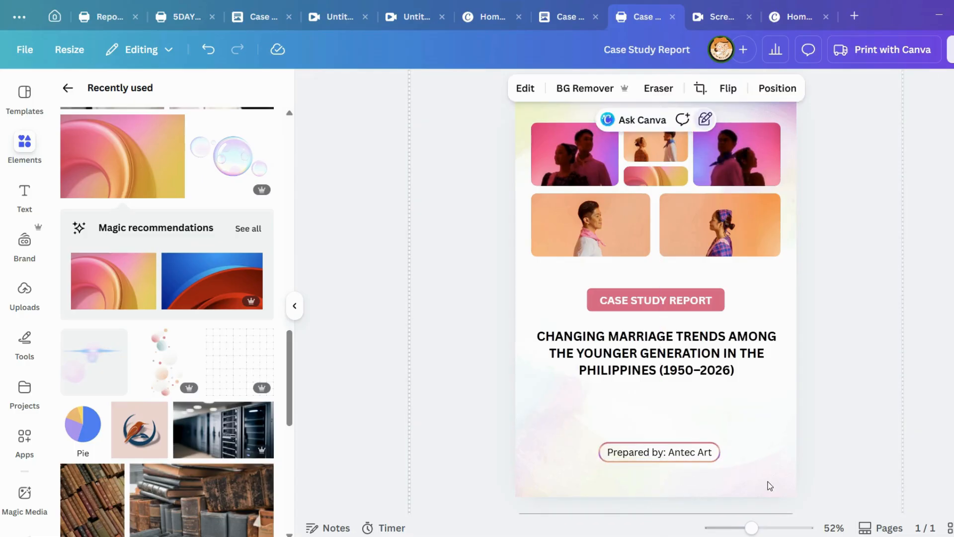
Move the author label up a little and the report title slightly down to balance the spacing between them.
scroll(755, 375, "down", 1)
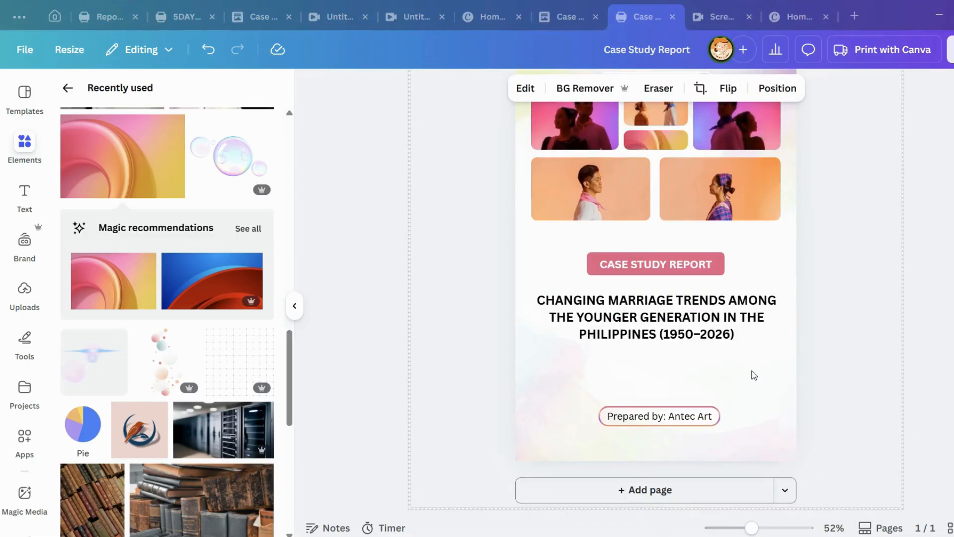
left_click_drag(649, 420, 689, 408)
left_click(656, 323)
left_click_drag(656, 323, 656, 337)
left_click(886, 272)
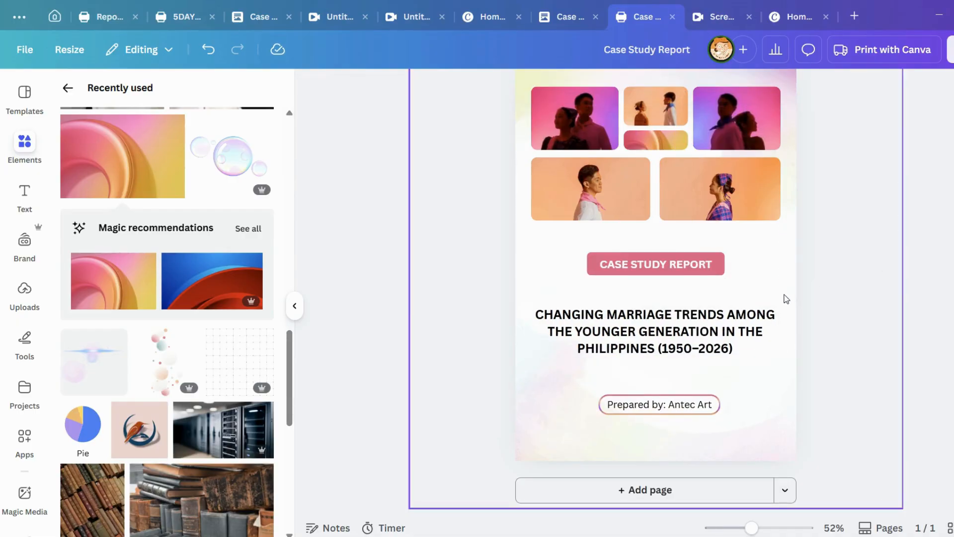
left_click_drag(735, 341, 734, 330)
left_click(885, 299)
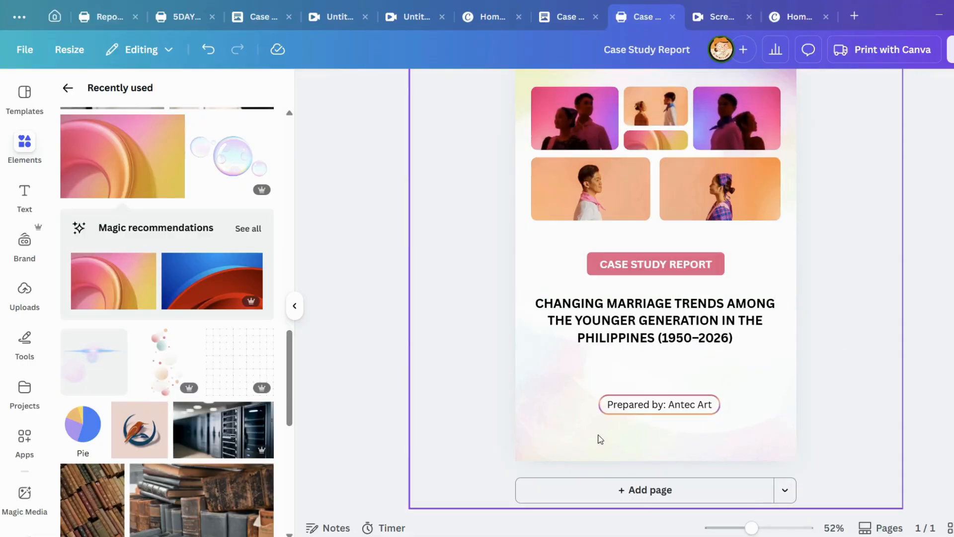
Add a horizontal line near the cover's lower left, below the author label.
left_click(585, 444)
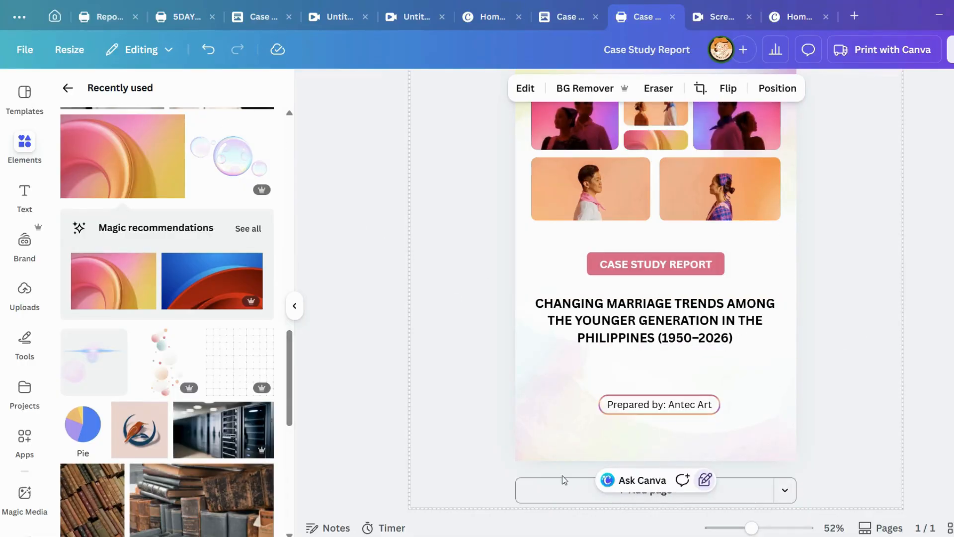
key("l")
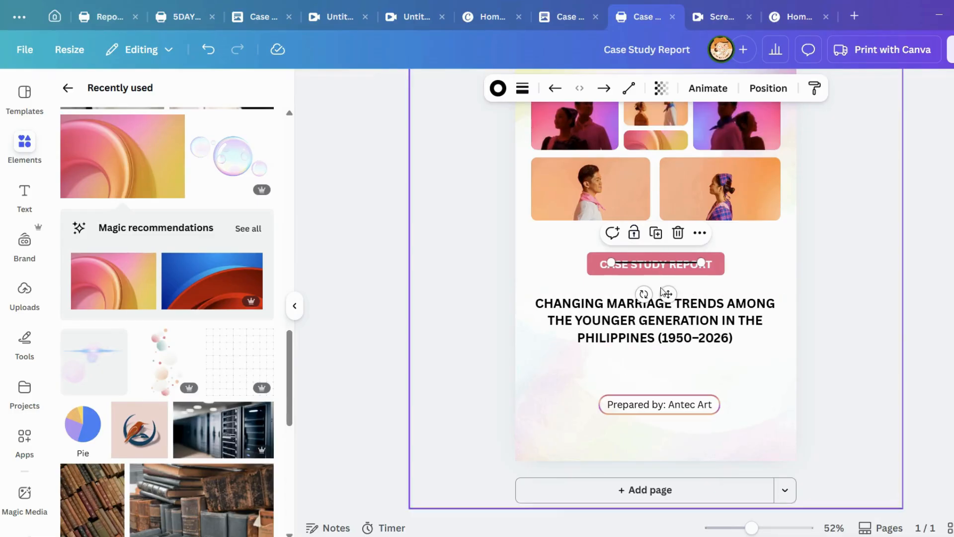
left_click_drag(668, 294, 595, 494)
left_click_drag(588, 462, 586, 471)
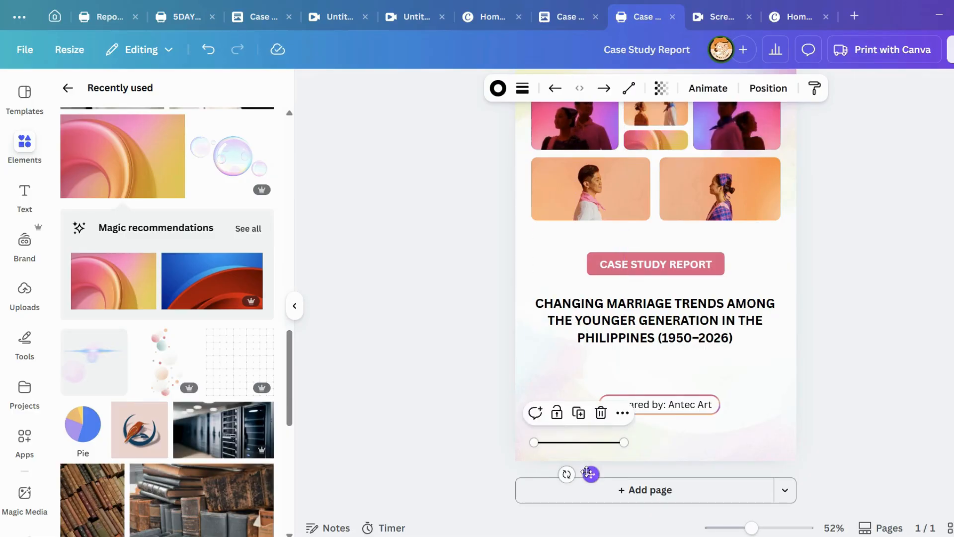
Set the line's stroke weight to 2 and place a copy of it level on the cover's lower right.
left_click(523, 88)
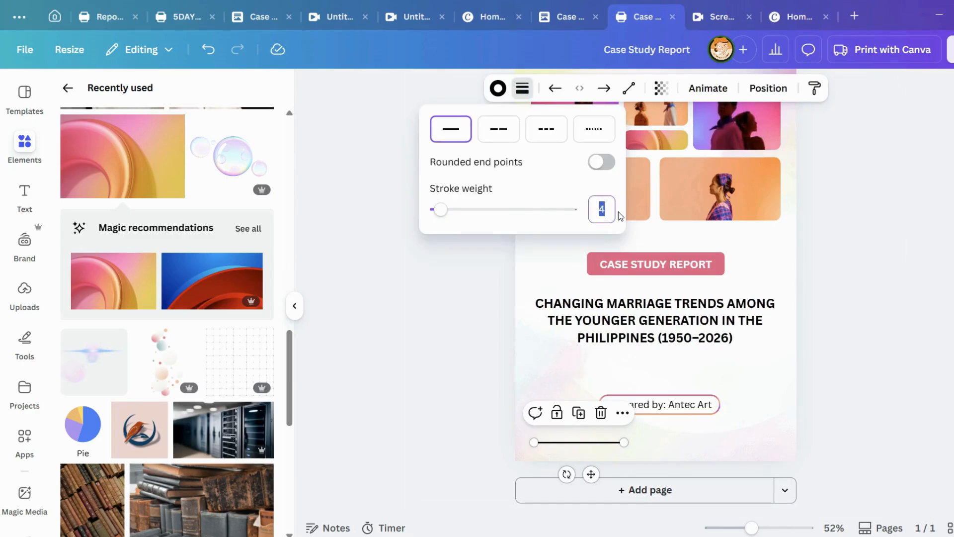
left_click(577, 193)
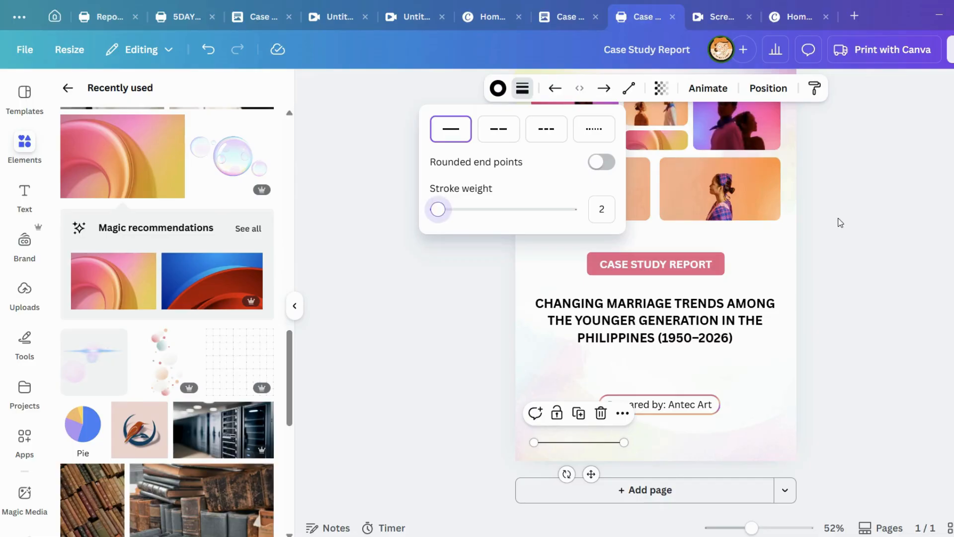
left_click_drag(590, 478, 742, 473)
left_click(610, 404)
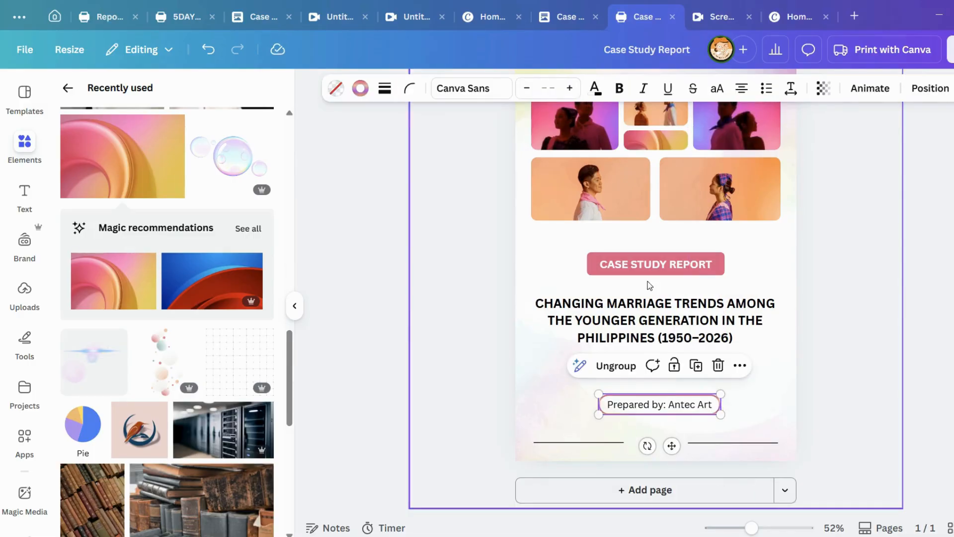
Duplicate the report title near the bottom of the cover and replace the copy's text with "MARCH 28, 2026".
left_click(649, 327)
left_click(704, 266)
left_click_drag(685, 328, 694, 422)
double_click(694, 422)
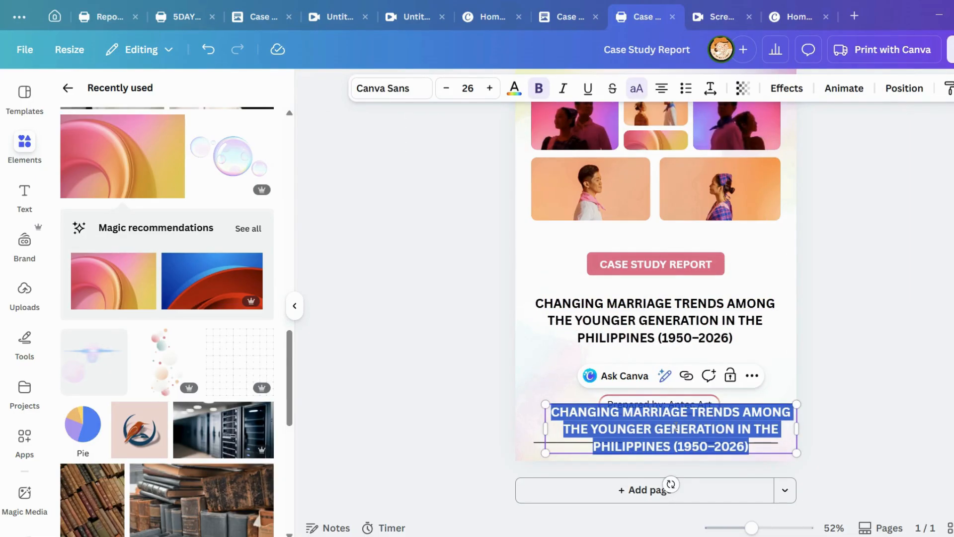
type("M")
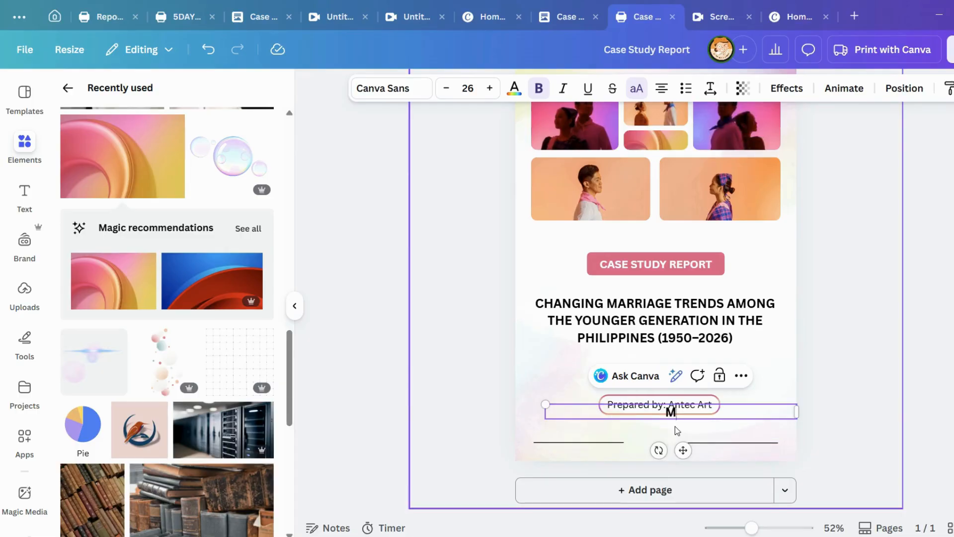
type("ARCH 28, 2026")
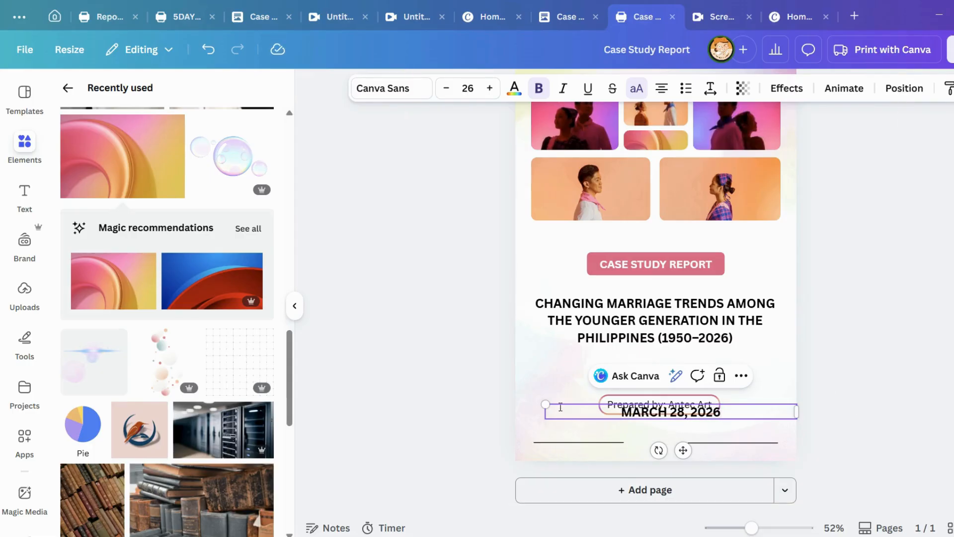
Scale the date text down to size 14.2, narrow its text box, and position it between the two lines.
left_click_drag(553, 405, 661, 413)
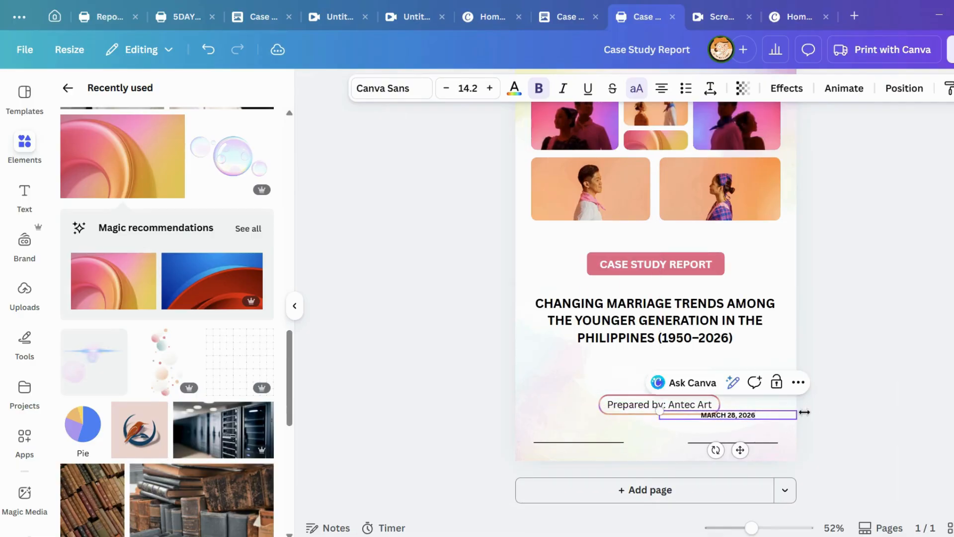
left_click_drag(789, 413, 730, 414)
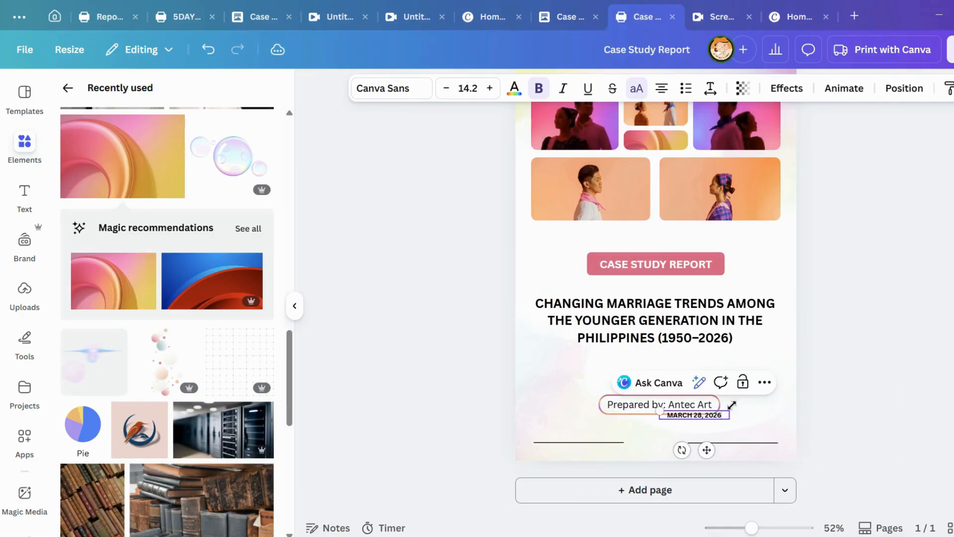
left_click_drag(706, 450, 667, 473)
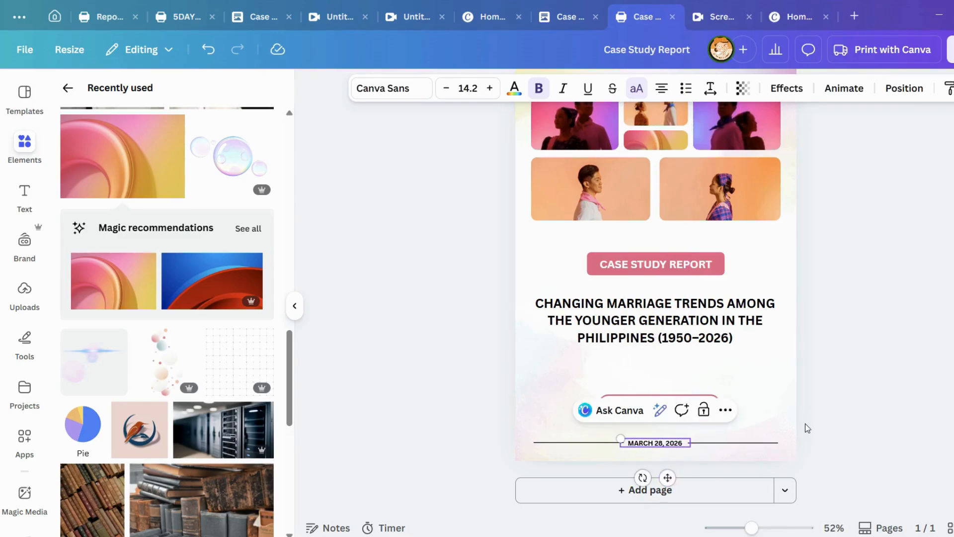
left_click(806, 423)
left_click(664, 446)
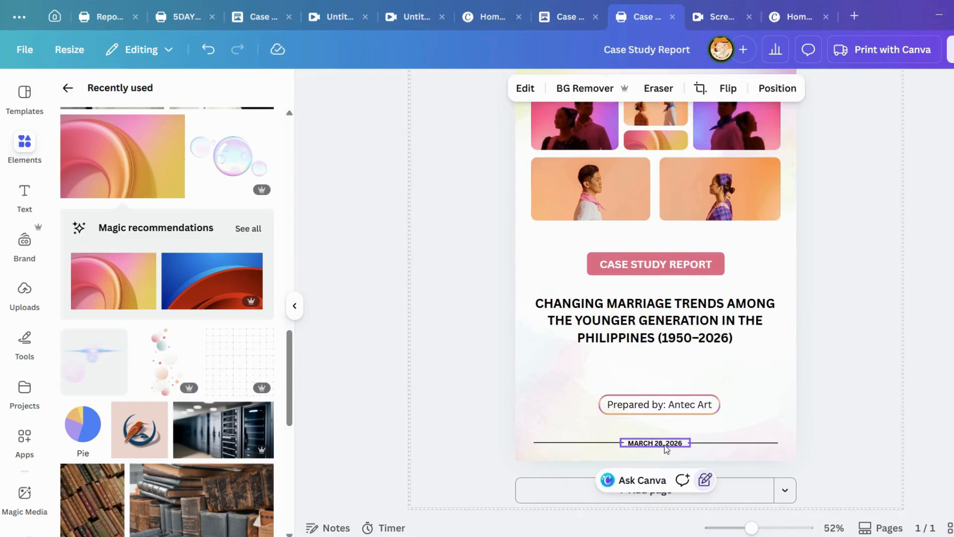
left_click_drag(660, 438, 662, 439)
left_click(787, 438)
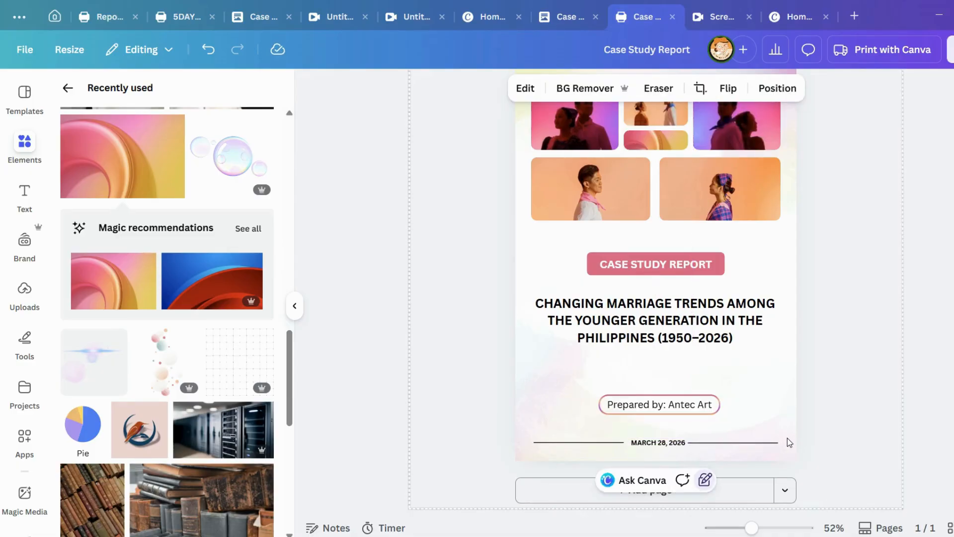
Nudge the date horizontally until it is centred between the two lines.
left_click(667, 446)
key("Left")
key("Left")
key("Left")
key("Left")
key("Left")
key("Left")
key("Left")
key("Right")
key("Left")
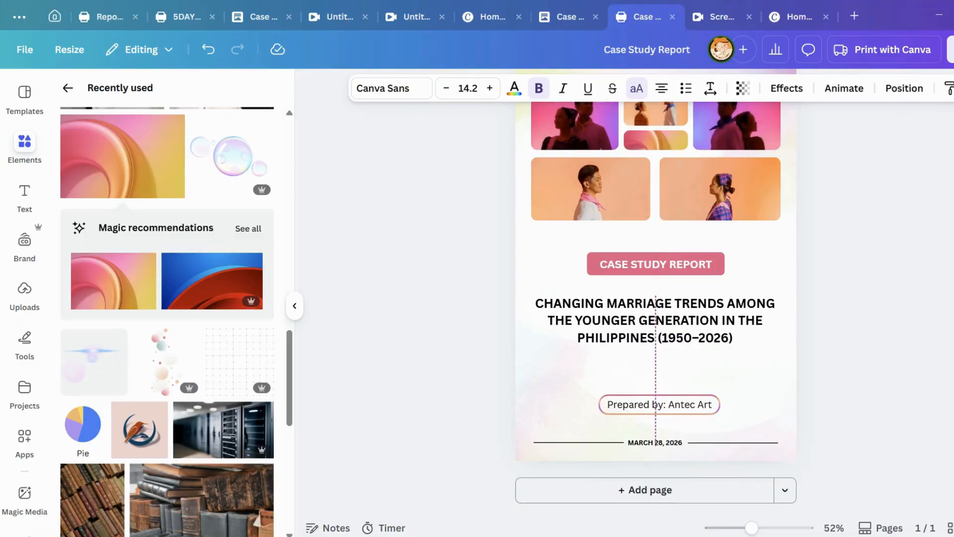
key("Escape")
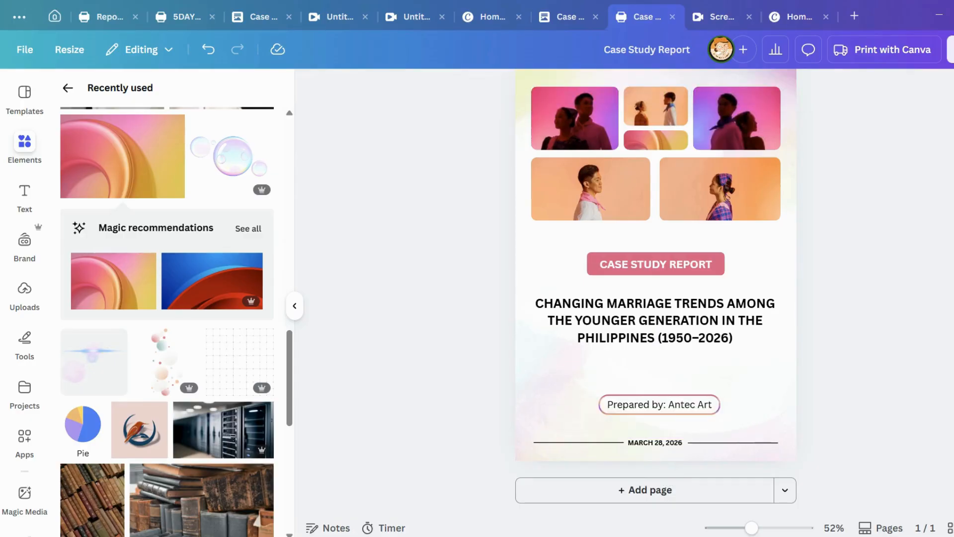
left_click(647, 444)
key("Right")
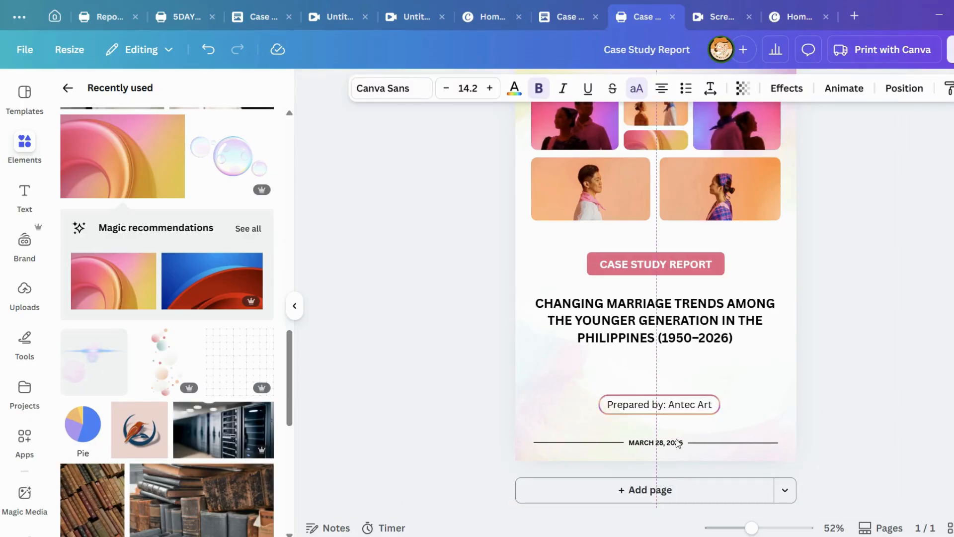
left_click(891, 381)
Unlock the cover's watercolour background image.
scroll(900, 356, "up", 2)
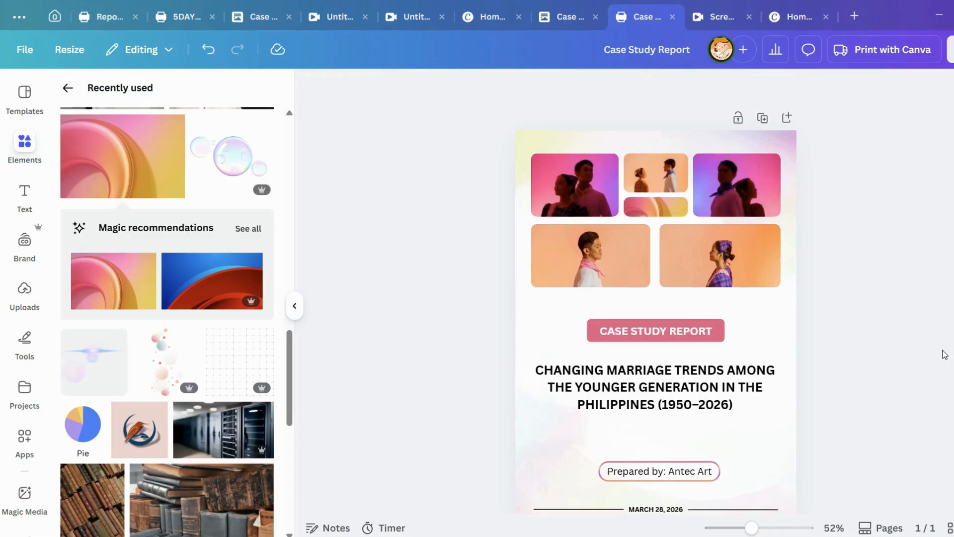
scroll(944, 350, "down", 2)
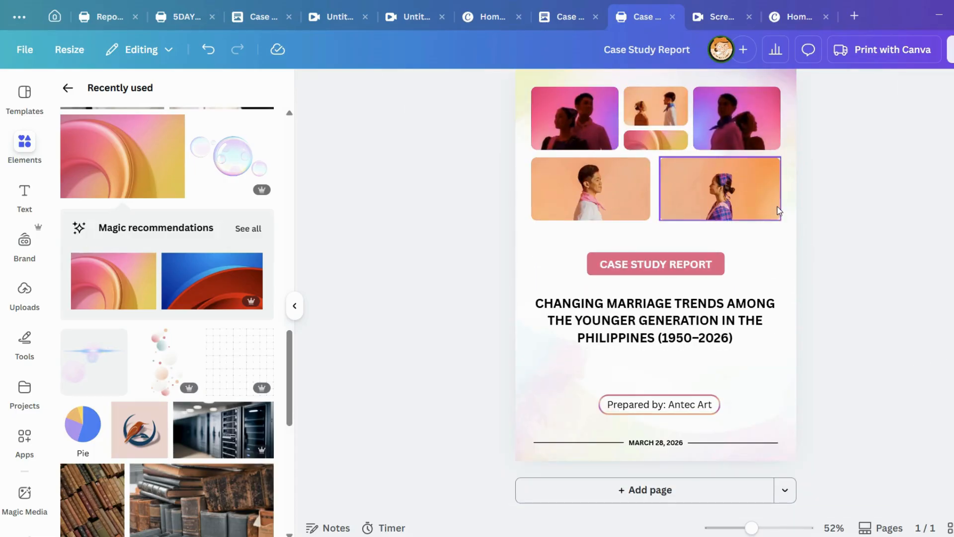
scroll(571, 176, "up", 2)
left_click(526, 136)
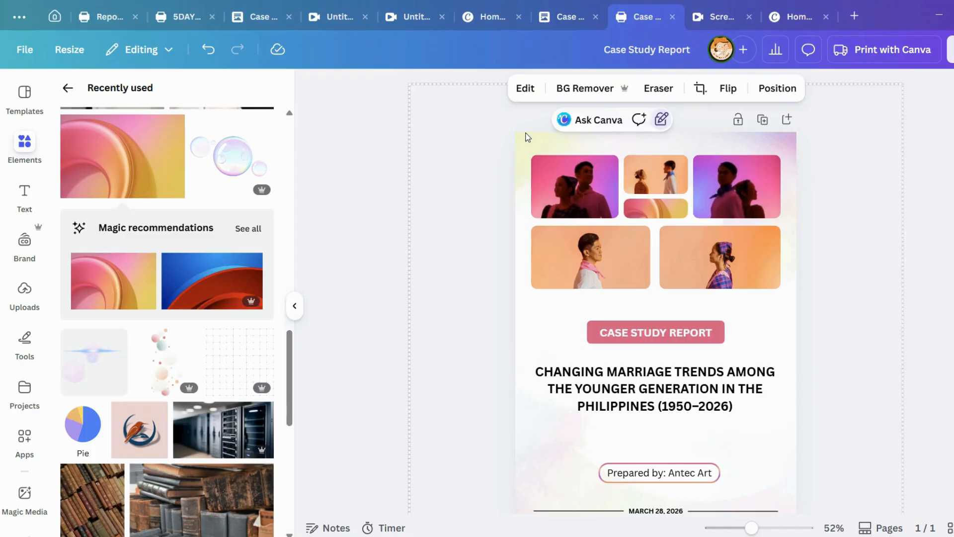
left_click(704, 124)
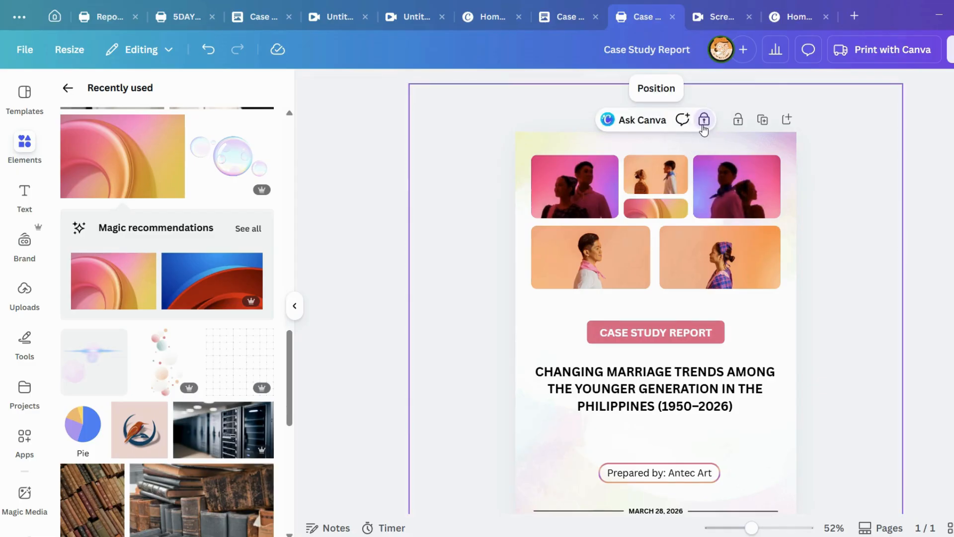
left_click(704, 119)
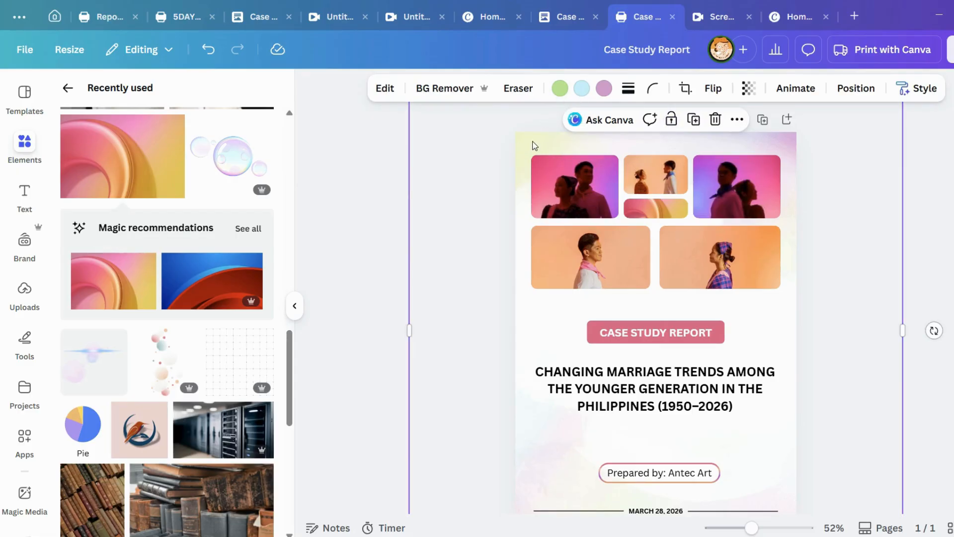
Try the purple and pink photo colors in place of the background's green.
left_click(558, 90)
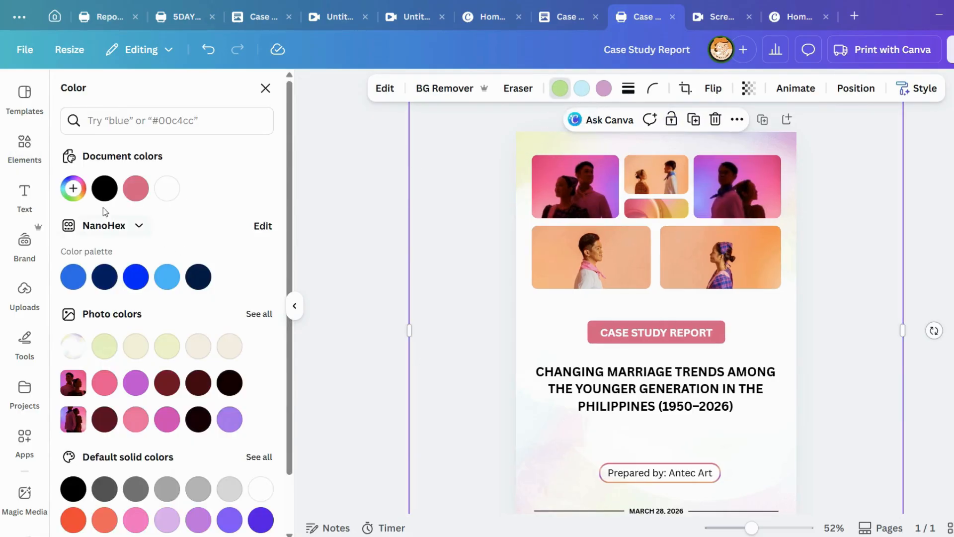
left_click(73, 189)
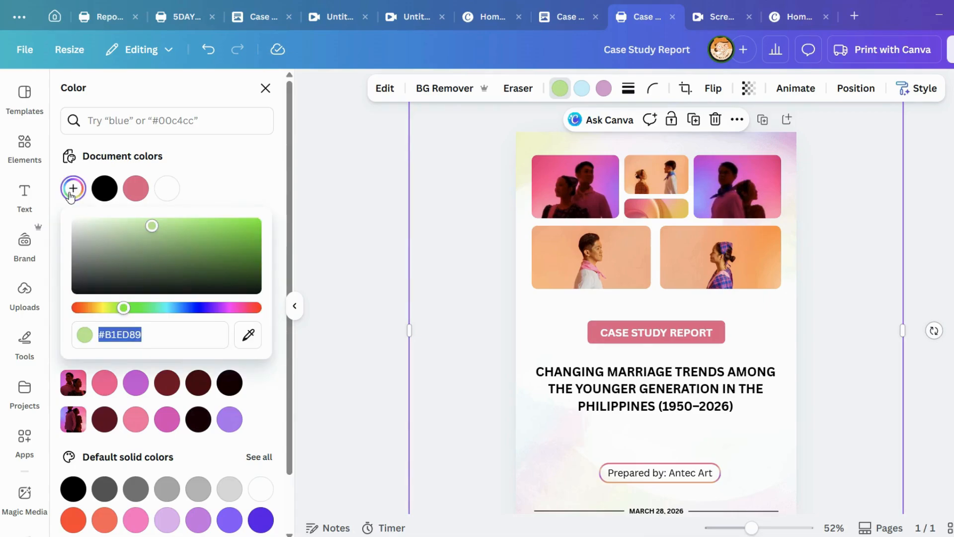
scroll(786, 300, "down", 2)
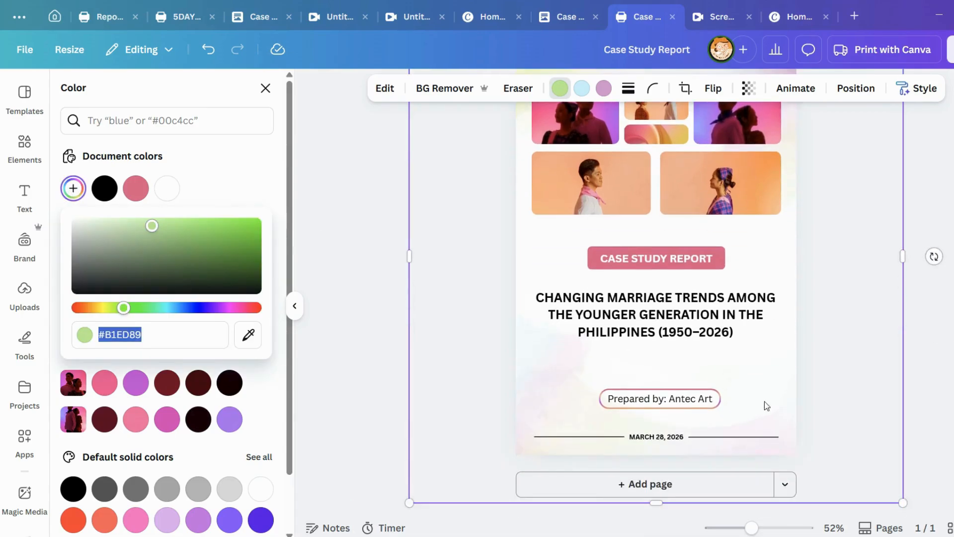
left_click(231, 418)
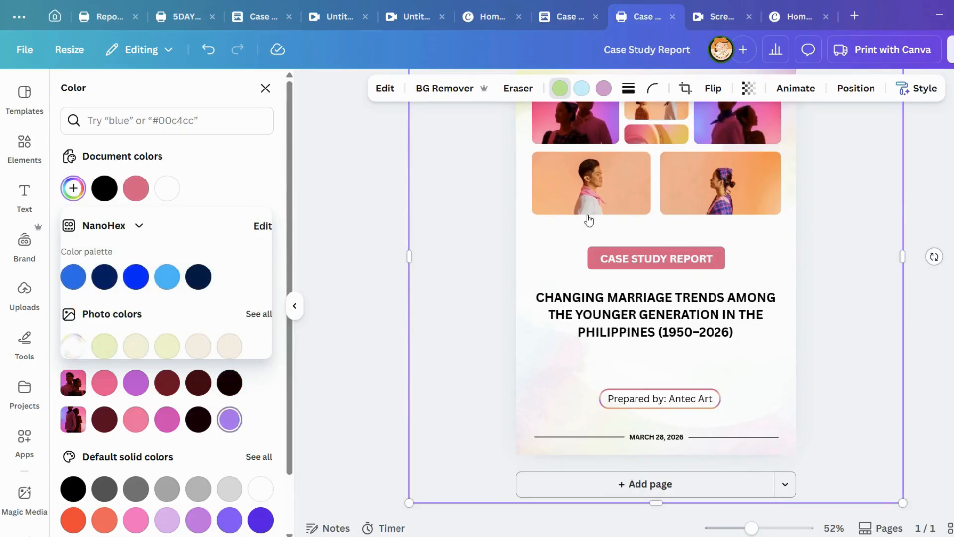
scroll(724, 195, "up", 2)
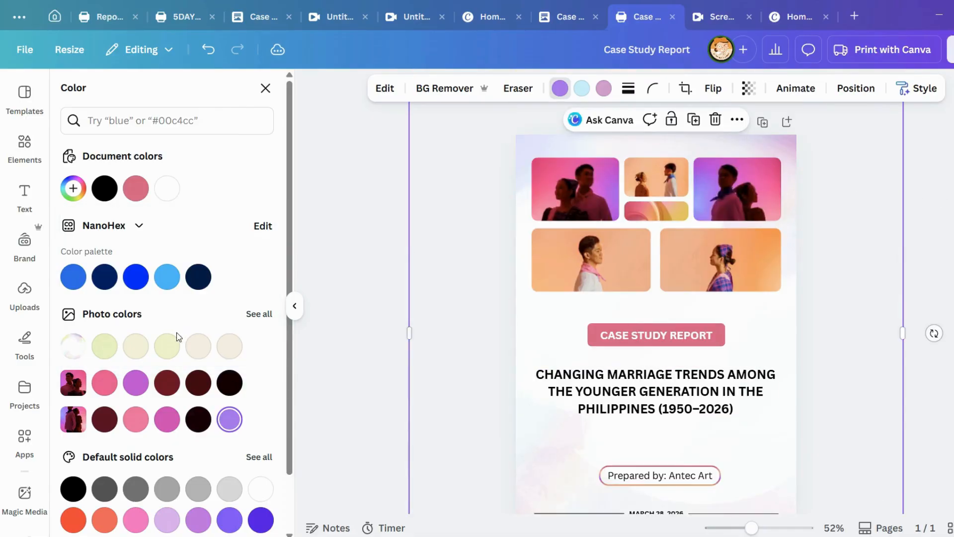
left_click(103, 389)
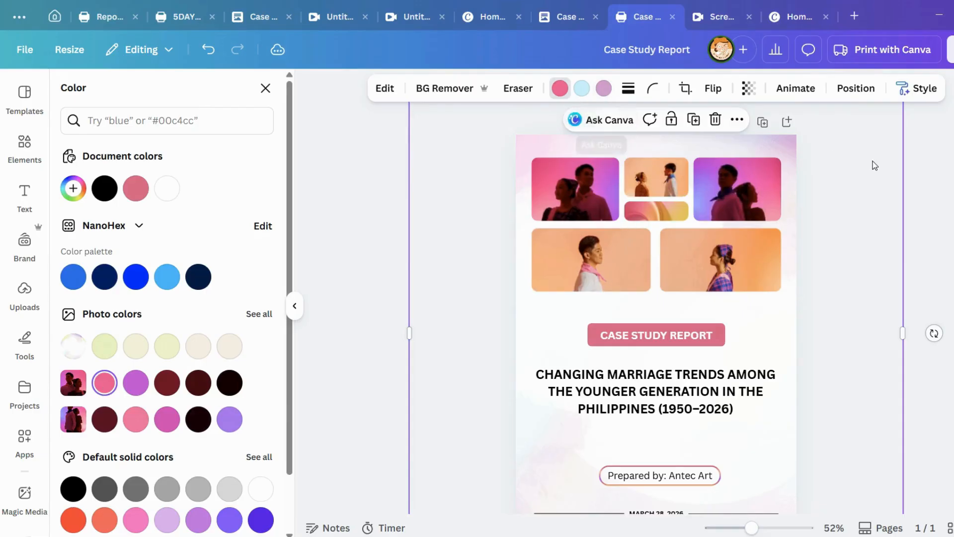
scroll(815, 159, "down", 2)
scroll(679, 289, "up", 2)
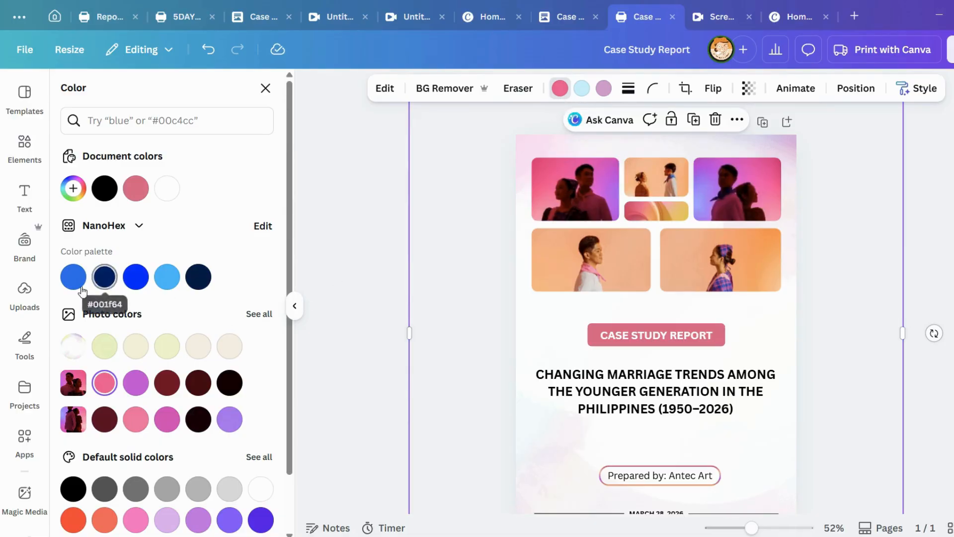
Change the background's first color to the light orange from the full photo colors list.
left_click(257, 314)
left_click(234, 268)
left_click(139, 309)
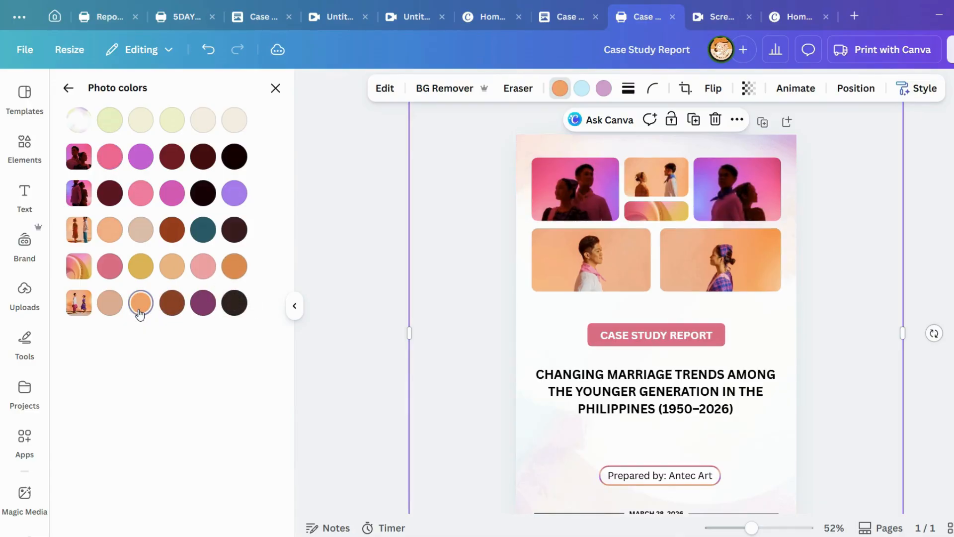
left_click(929, 193)
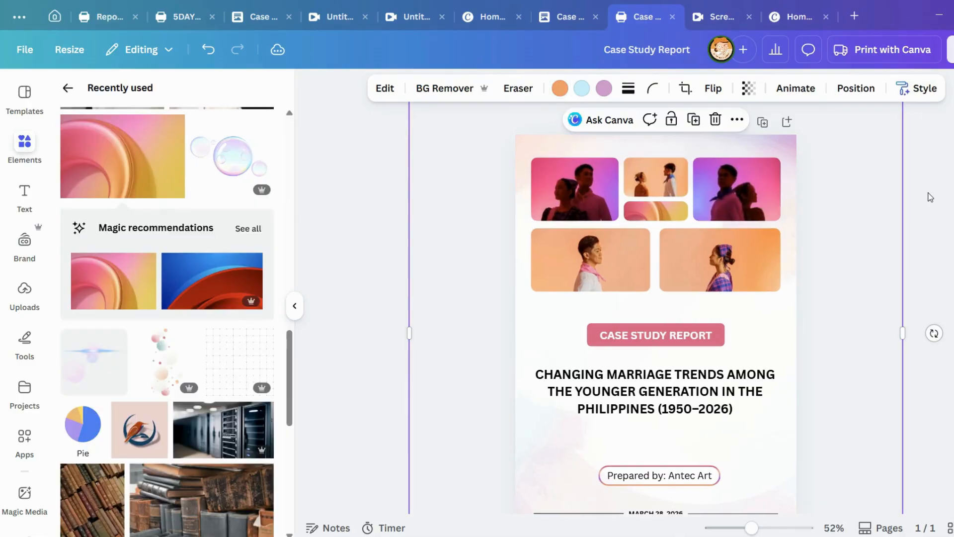
Lock the recolored background image in place.
scroll(873, 287, "down", 3)
scroll(865, 294, "up", 3)
left_click(670, 126)
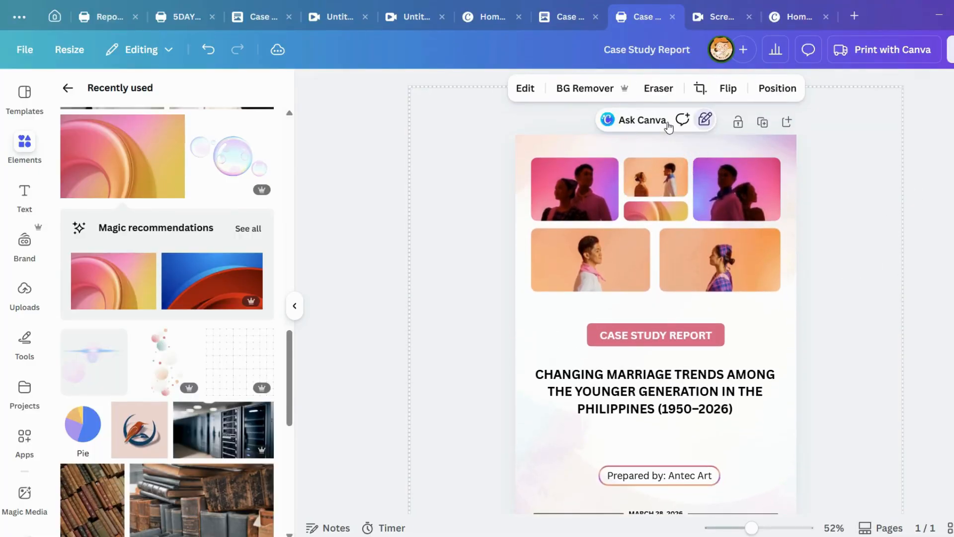
left_click(882, 207)
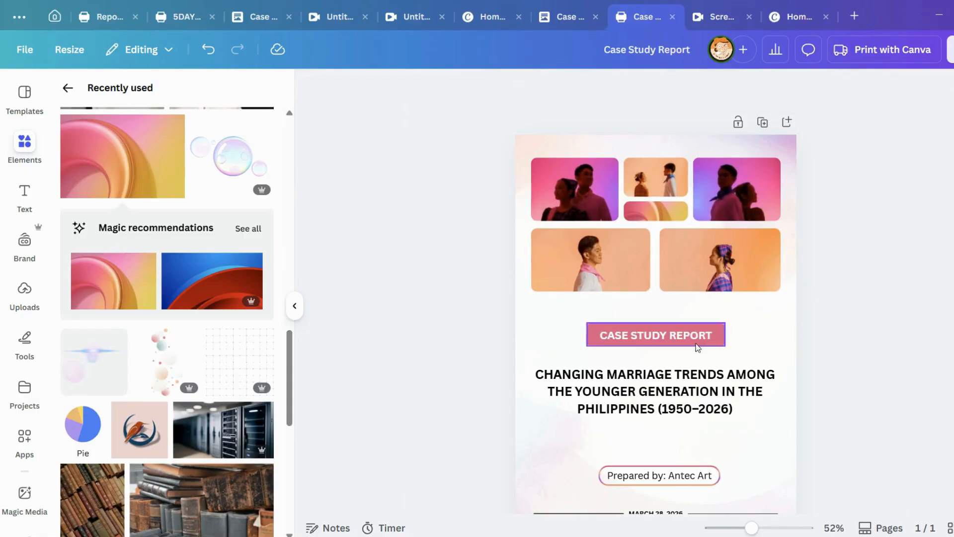
Duplicate the finished cover page as page 2.
scroll(906, 245, "down", 2)
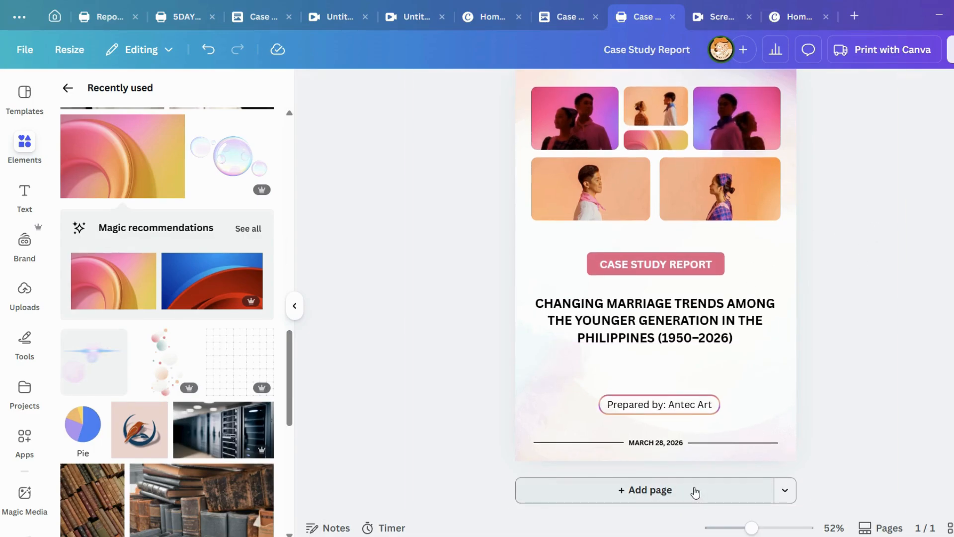
scroll(777, 268, "up", 2)
left_click(762, 122)
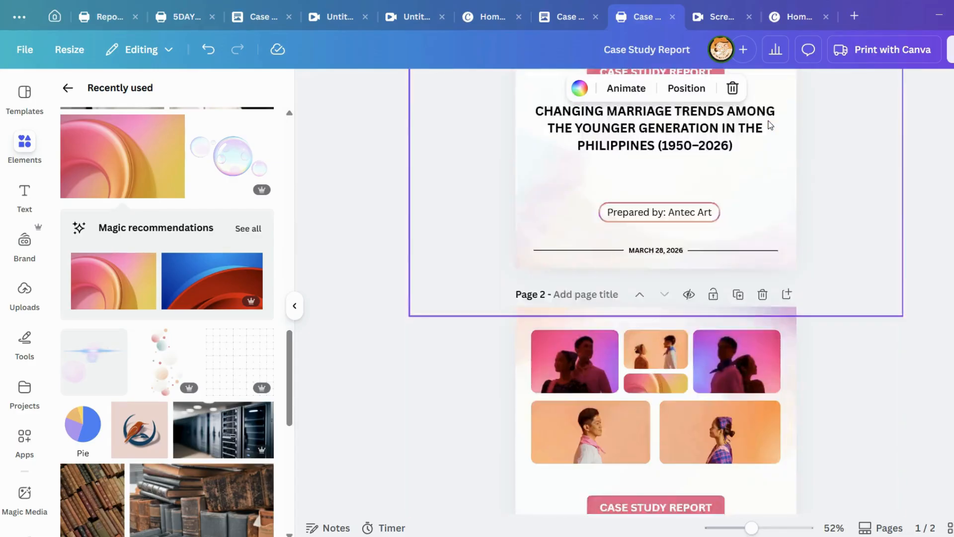
Delete the report label, main title and prepared-by box from page 2.
left_click_drag(523, 150, 593, 208)
left_click(836, 158)
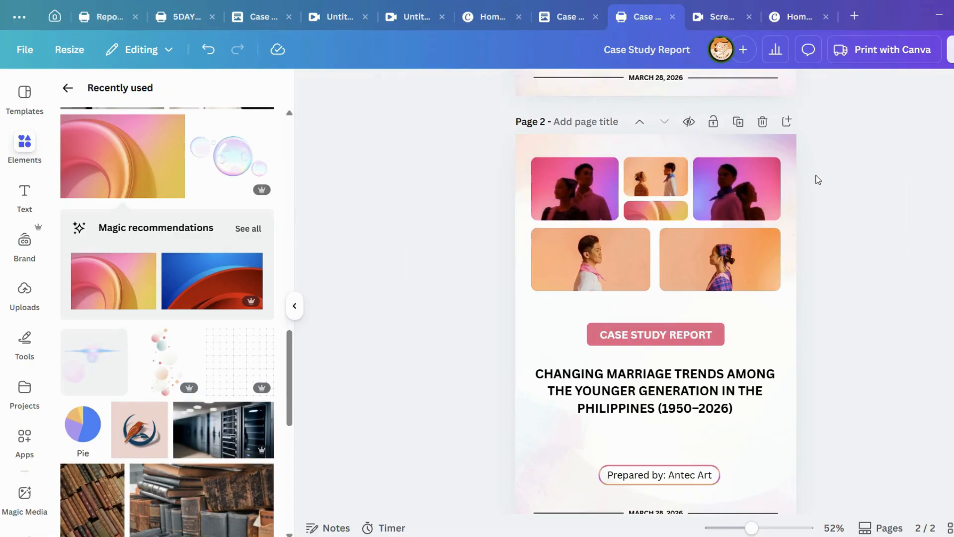
scroll(819, 199, "up", 1)
scroll(820, 210, "down", 2)
left_click_drag(520, 244, 770, 435)
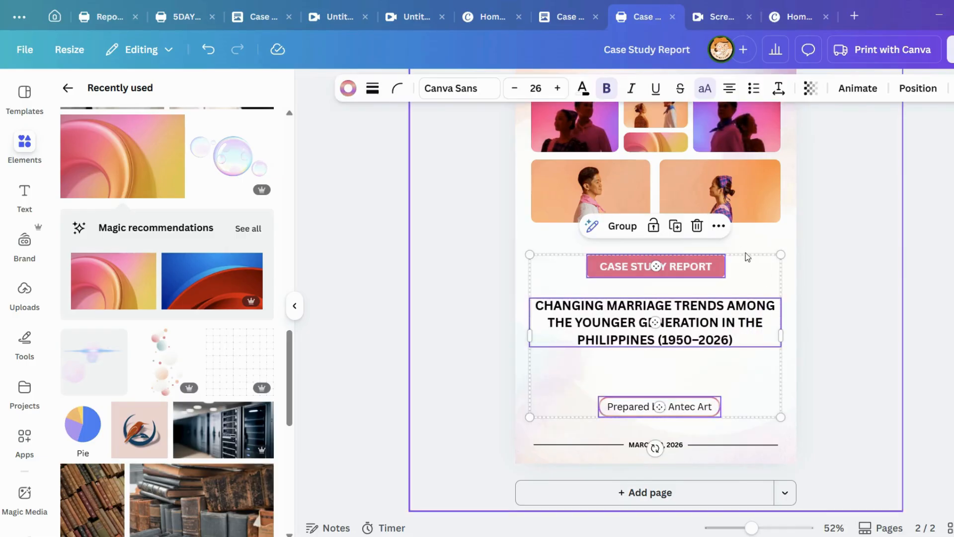
left_click(697, 225)
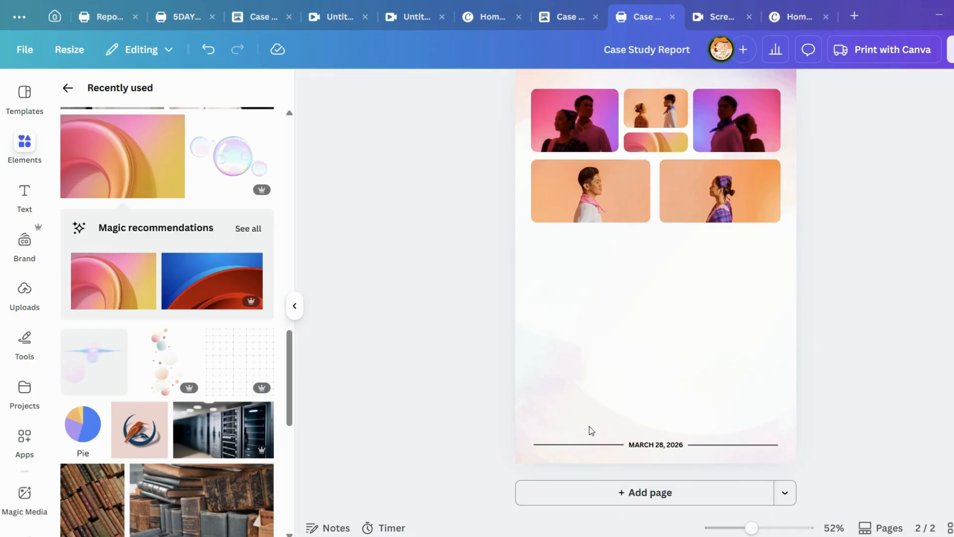
Replace the date in page 2's footer with PAGE 1.
left_click(661, 445)
left_click(664, 452)
left_click(652, 448)
left_click(652, 447)
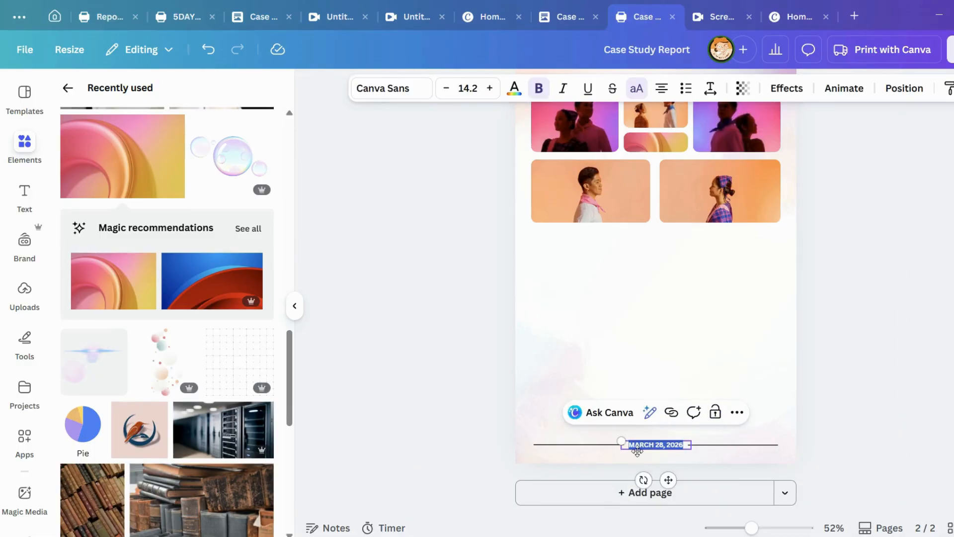
type("PAGE 1")
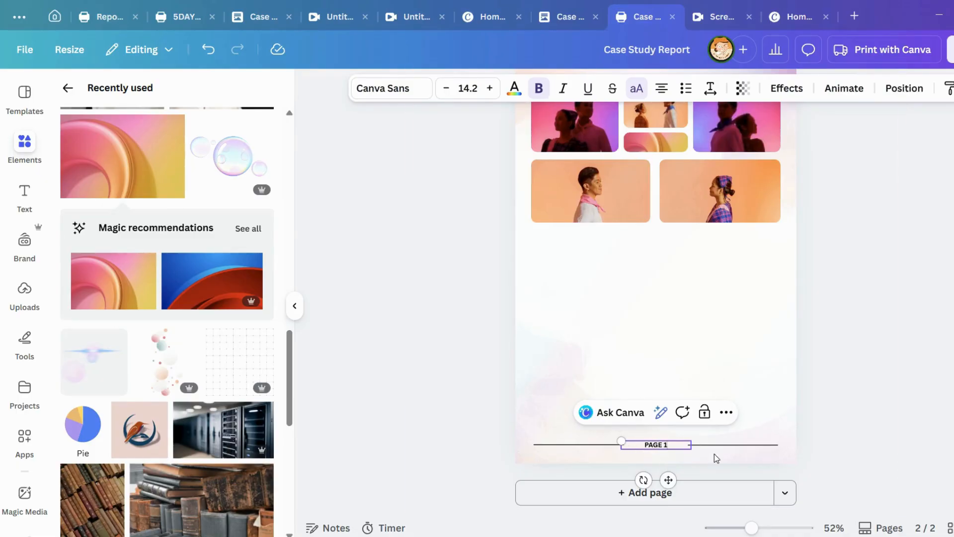
Try removing the line on the left side of page 2's footer text.
left_click(586, 445)
left_click(599, 423)
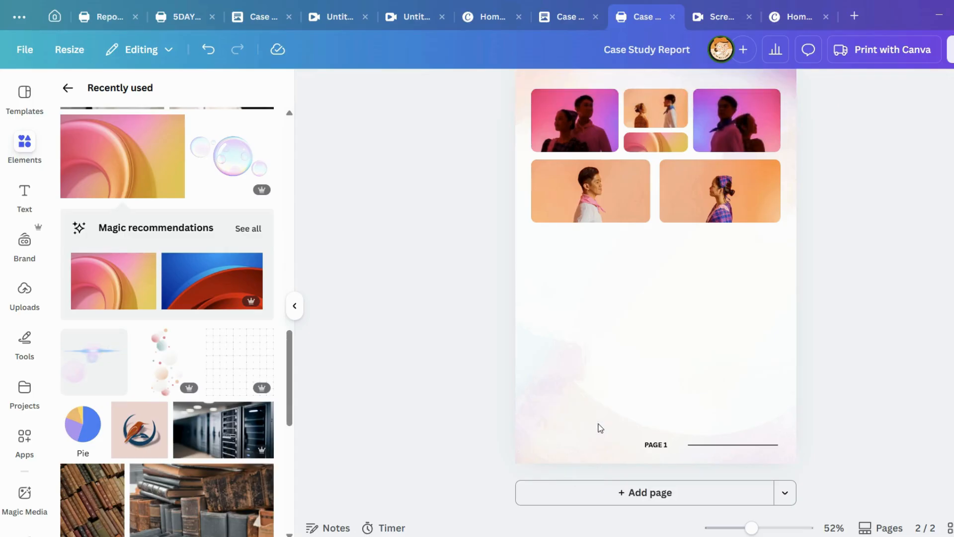
scroll(949, 363, "up", 7)
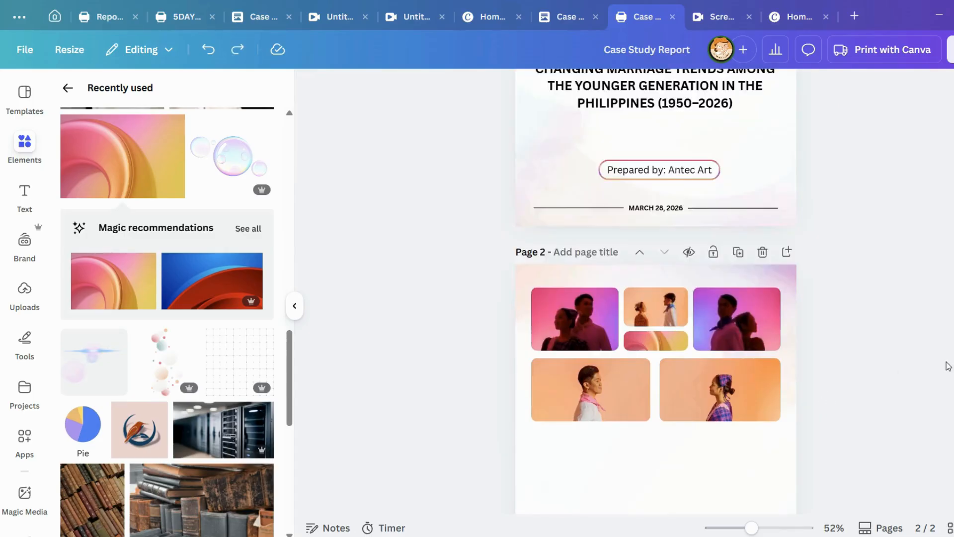
scroll(949, 363, "down", 7)
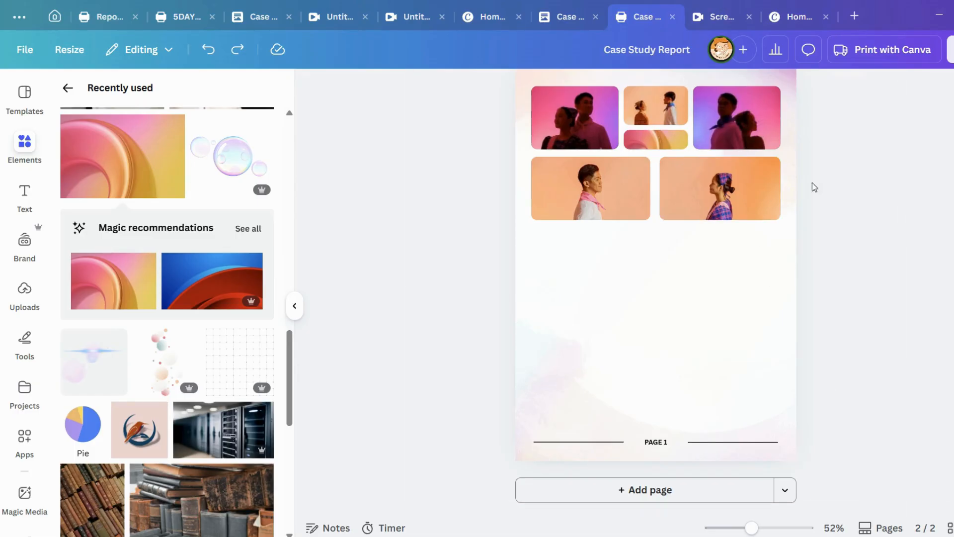
Switch to the case study text document, select its Introduction heading, and return to the report design.
left_click(710, 19)
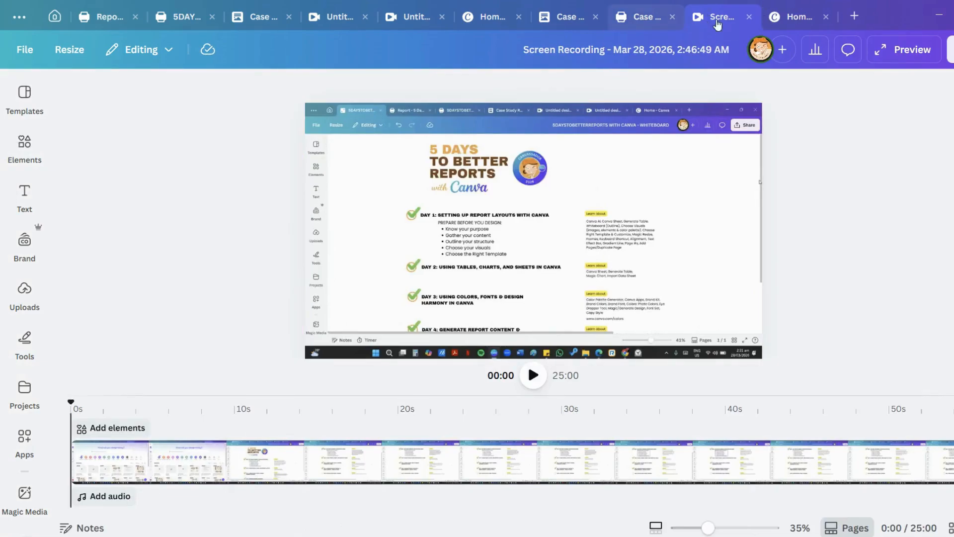
left_click(664, 14)
left_click(795, 15)
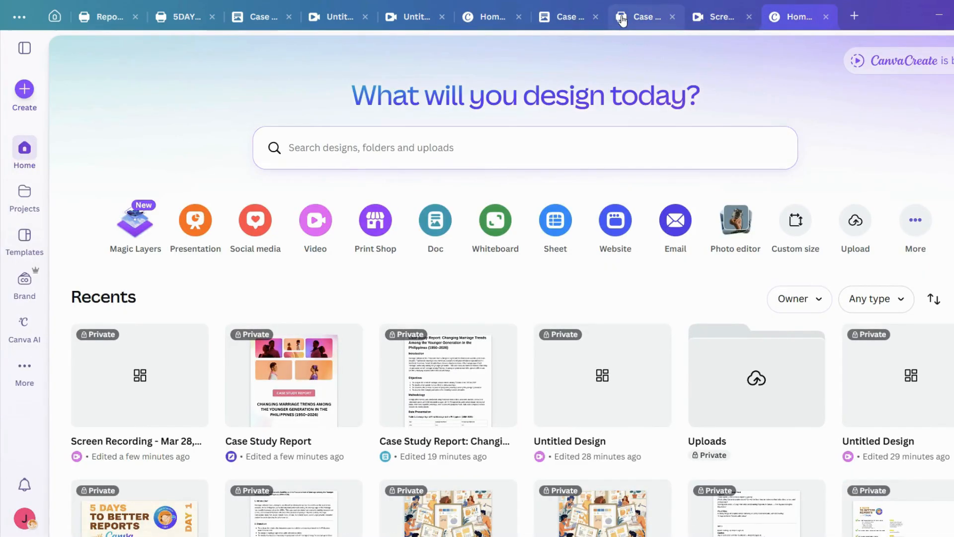
left_click(641, 16)
left_click(567, 16)
scroll(513, 217, "down", 3)
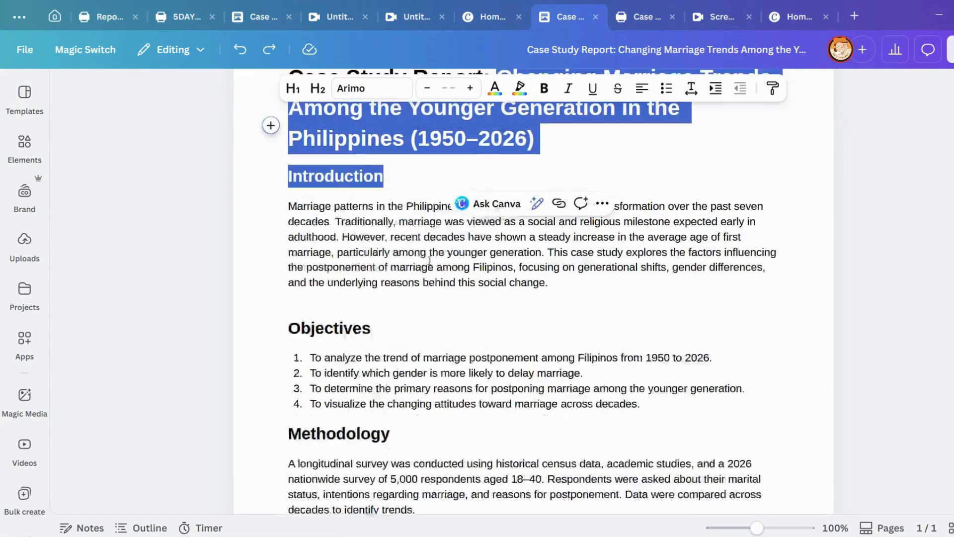
left_click(290, 153)
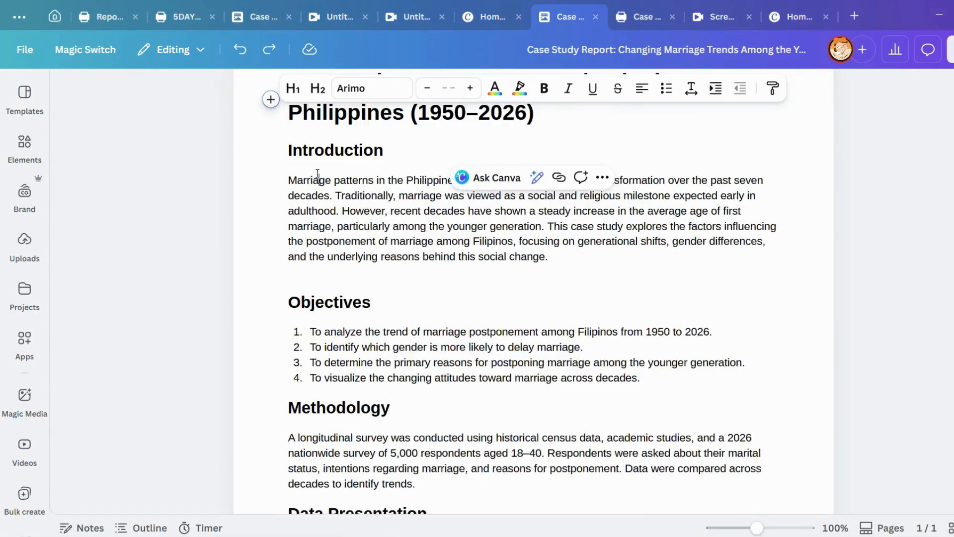
double_click(290, 153)
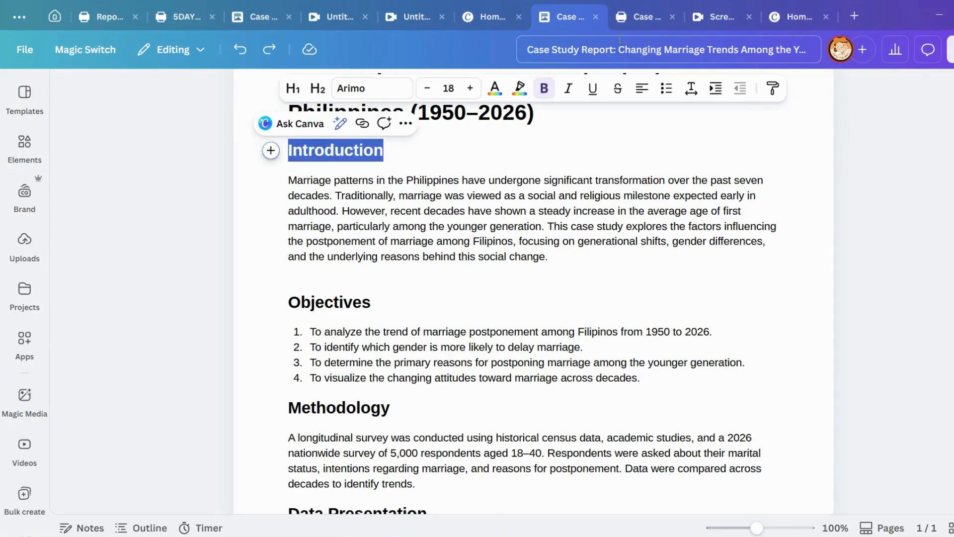
left_click(647, 20)
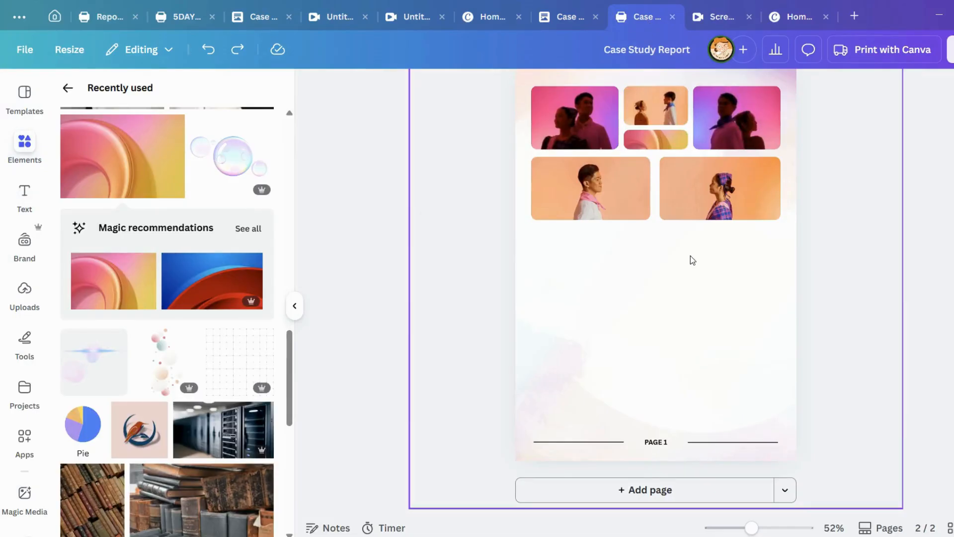
Add a pink rectangle below the photos on page 2 and reduce its height to form a banner.
scroll(656, 348, "up", 2)
left_click(650, 356)
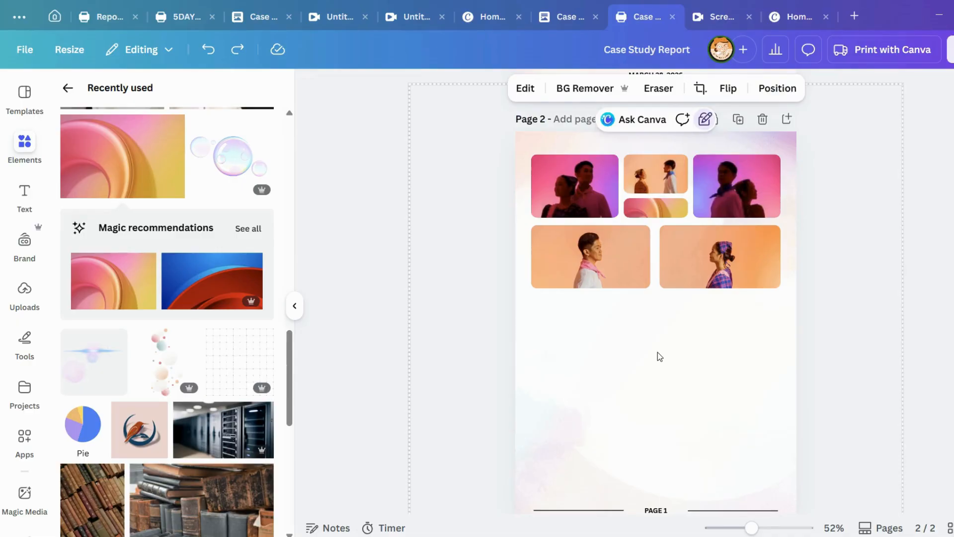
key("c")
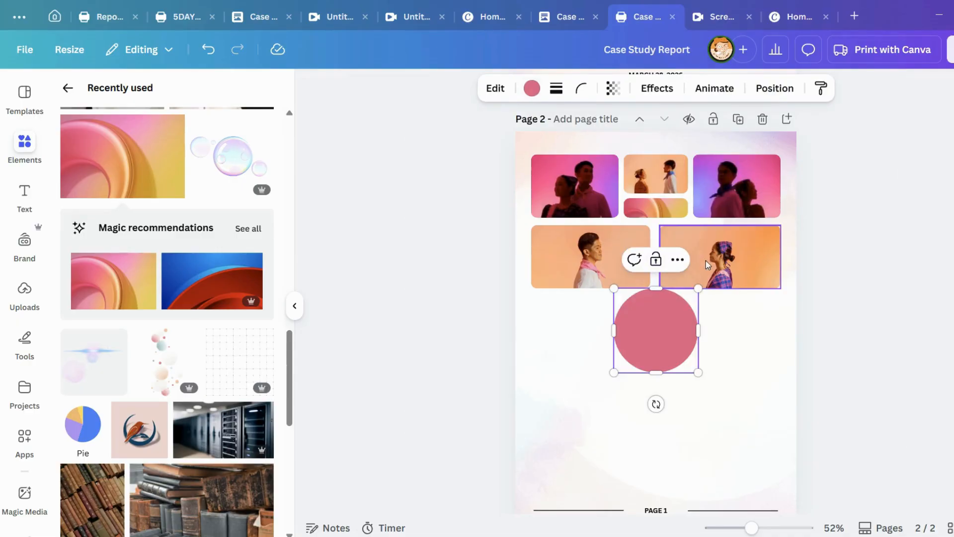
key("Delete")
key("r")
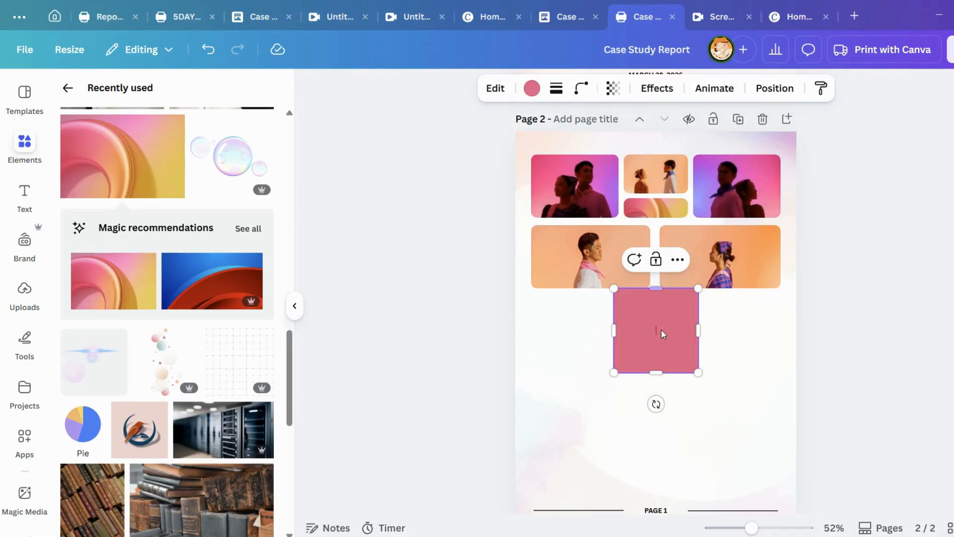
left_click_drag(657, 288, 656, 336)
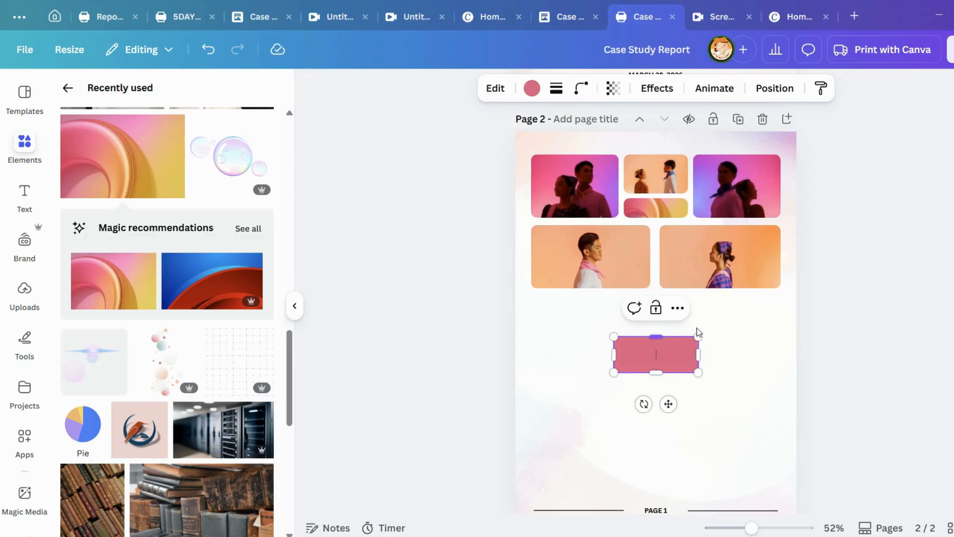
Widen the pink banner toward the left and round its corners.
left_click(580, 88)
mouse_move(511, 145)
left_mouse_down()
mouse_move(549, 155)
mouse_move(526, 145)
left_mouse_up()
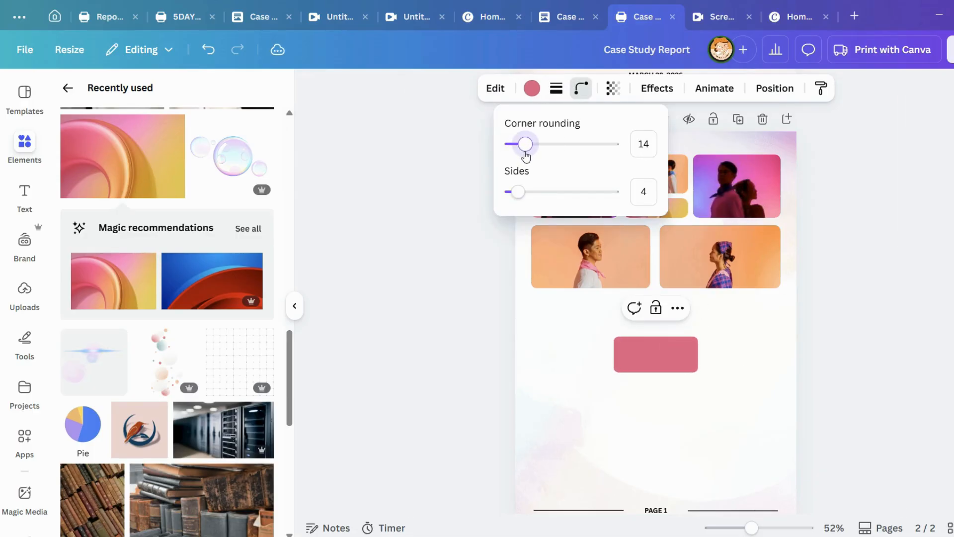
left_click(627, 343)
left_click_drag(575, 346, 571, 348)
left_click(580, 88)
left_click_drag(537, 148, 548, 148)
left_click(732, 293)
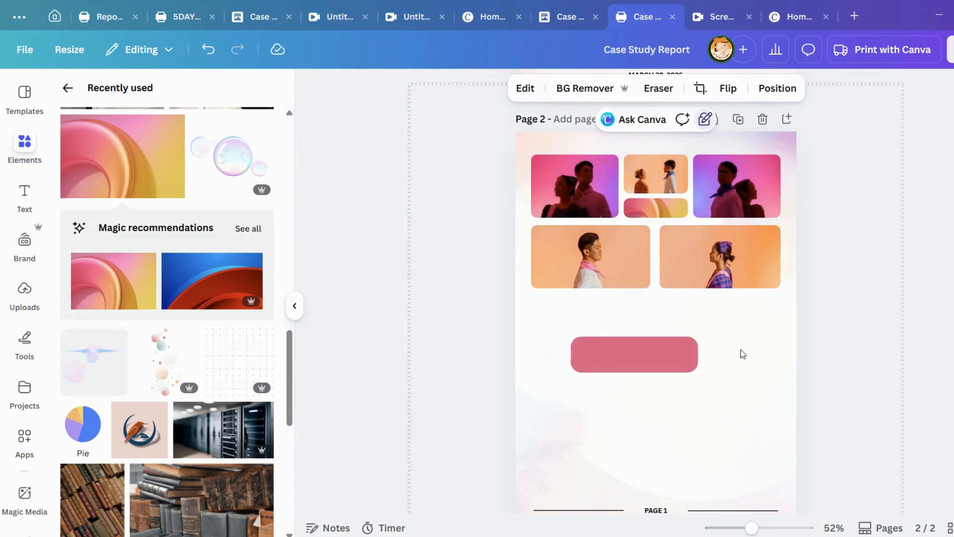
Add the text INTRODUCTION, enlarge it to size 19.5, and place it over the pink banner.
type("t")
type("INTRODUCTION")
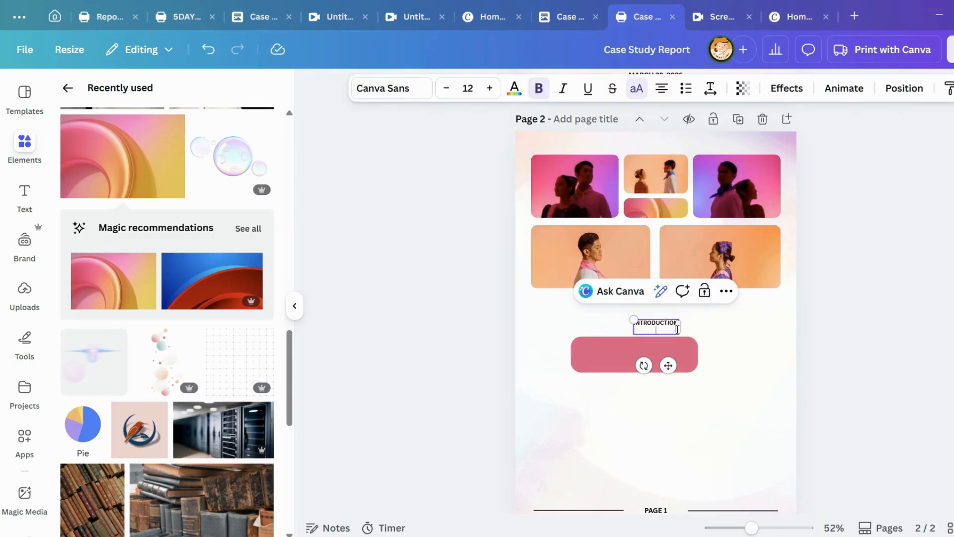
left_click_drag(628, 321, 604, 317)
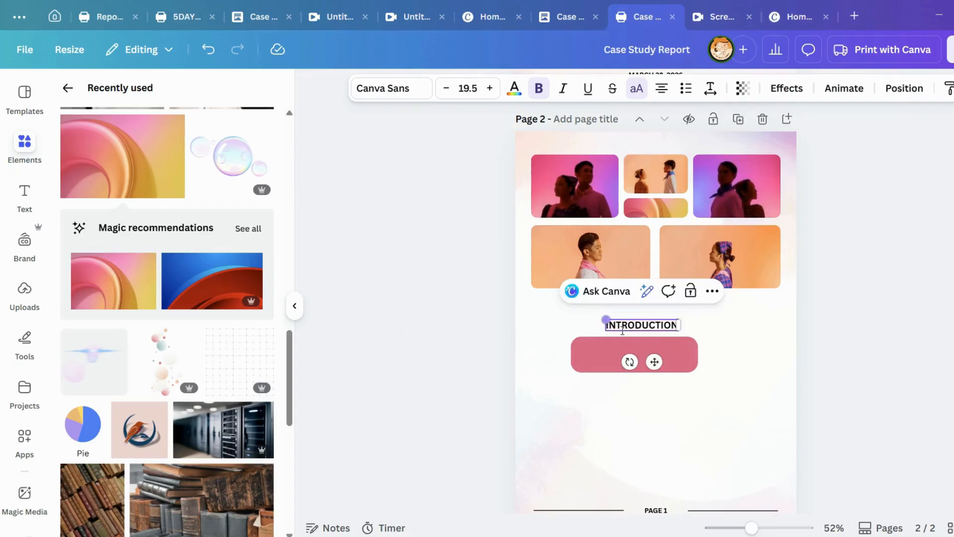
left_click_drag(652, 359, 644, 390)
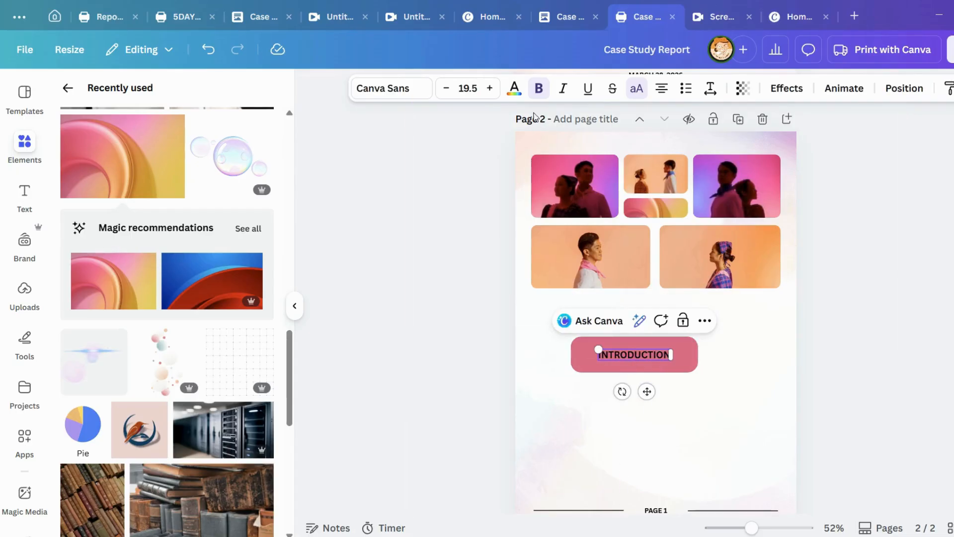
Change the INTRODUCTION text color to white from the document colors.
left_click(514, 88)
left_click(199, 189)
key("ctrl+z")
left_click(197, 189)
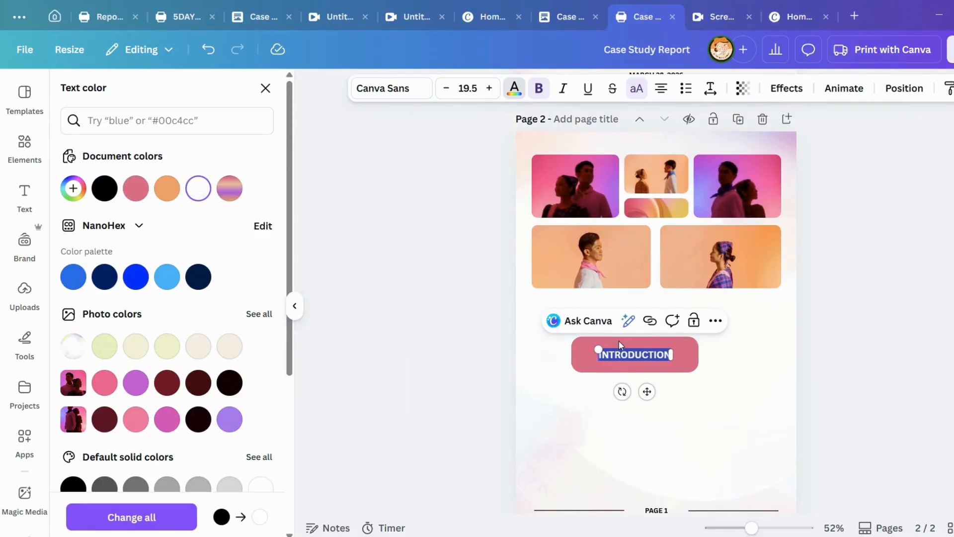
Enlarge the INTRODUCTION text to size 28 and center it within the pink banner.
left_click_drag(598, 349, 570, 343)
left_click(676, 373)
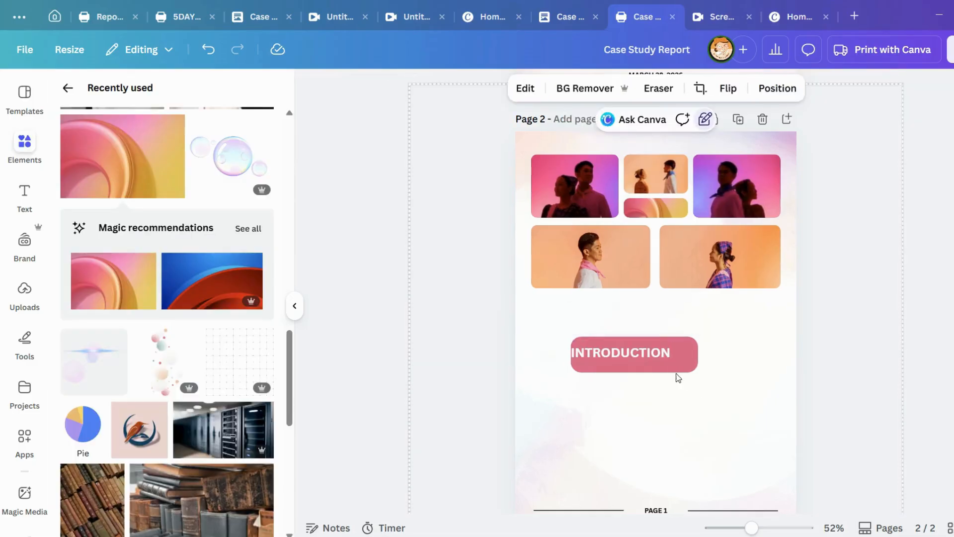
left_click_drag(657, 353, 664, 358)
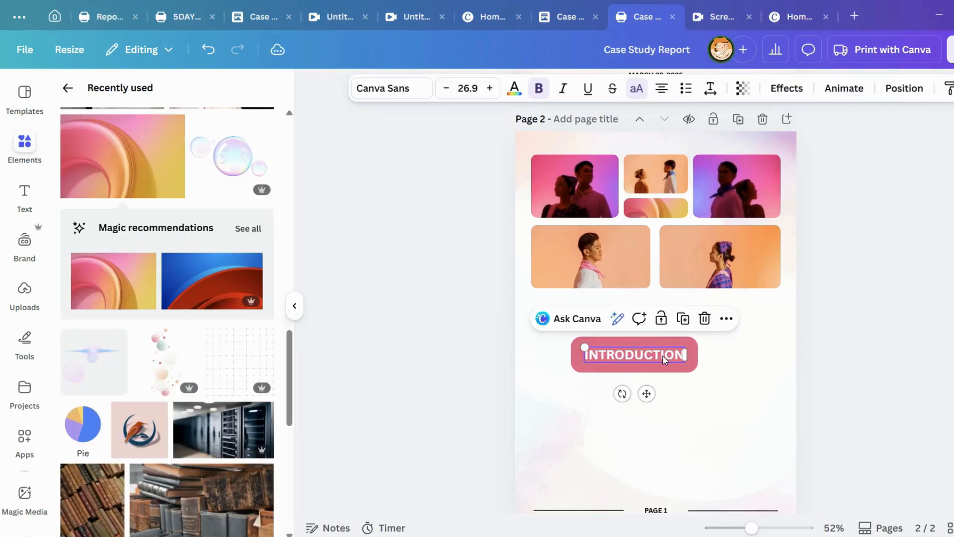
left_click_drag(586, 345, 567, 343)
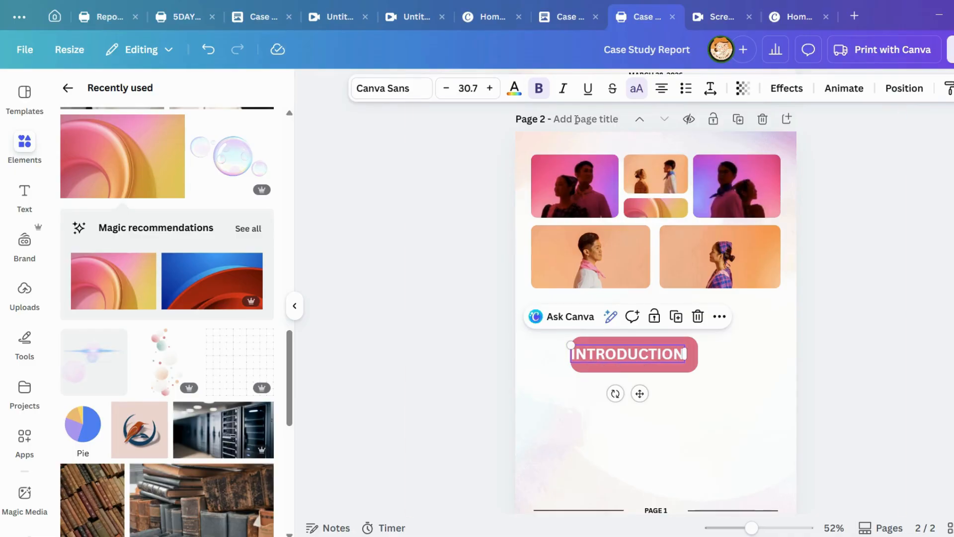
left_click(656, 443)
left_click(633, 356)
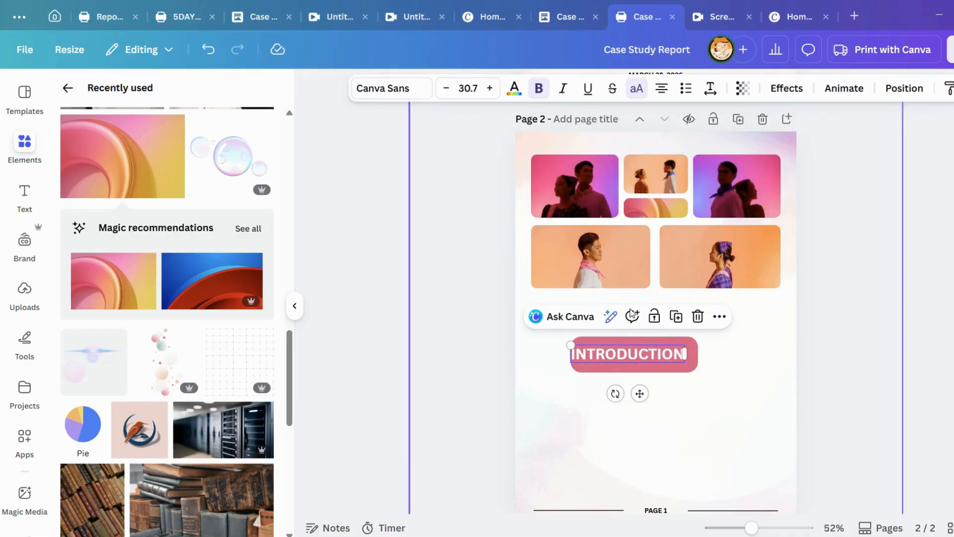
left_click_drag(567, 345, 576, 347)
left_click_drag(644, 393, 641, 393)
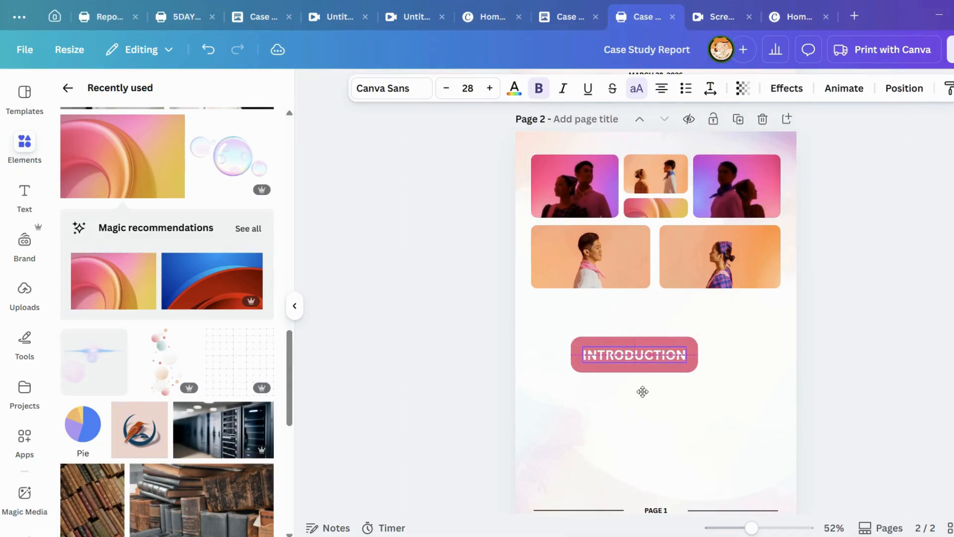
left_click(746, 349)
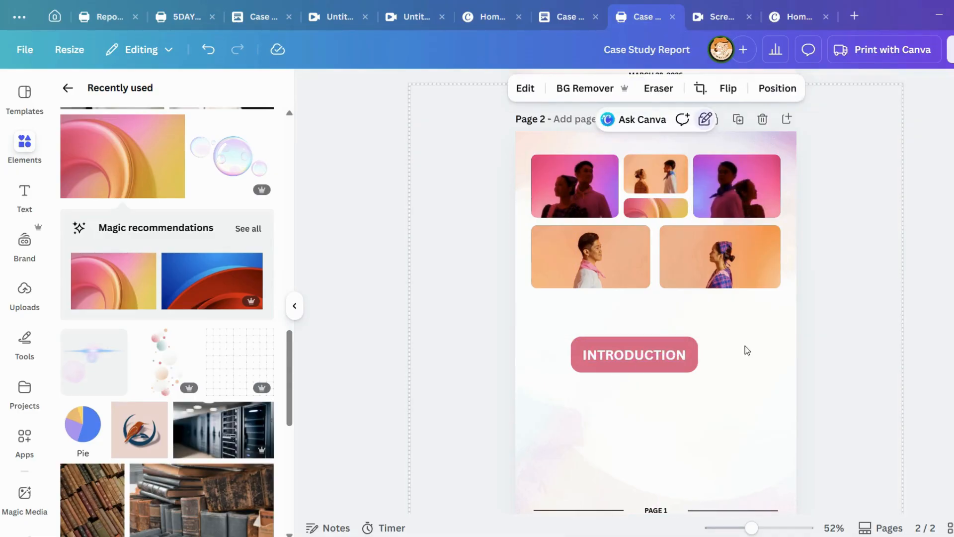
Try shortening the pink banner from its upper edge and realigning the INTRODUCTION text inside it.
left_click(667, 342)
left_click_drag(653, 342, 653, 348)
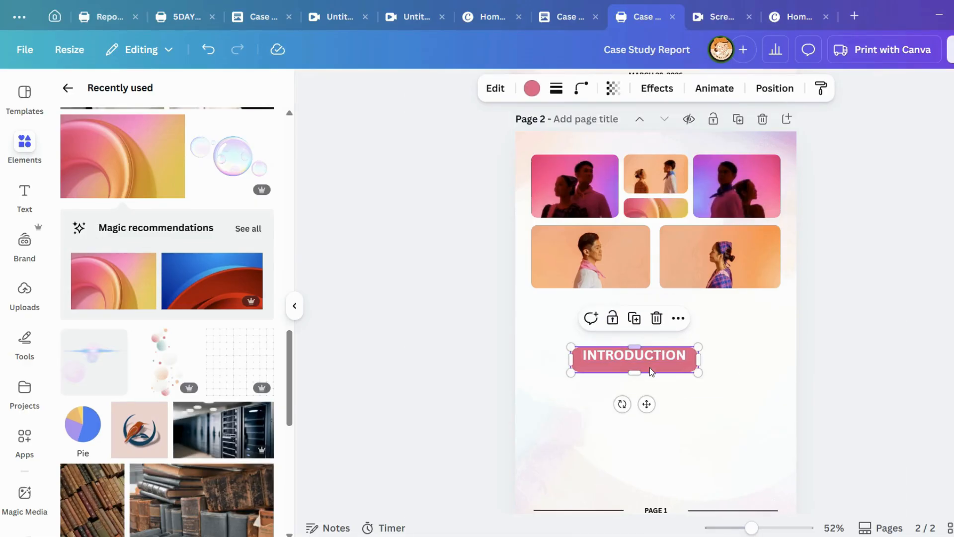
left_click(666, 360)
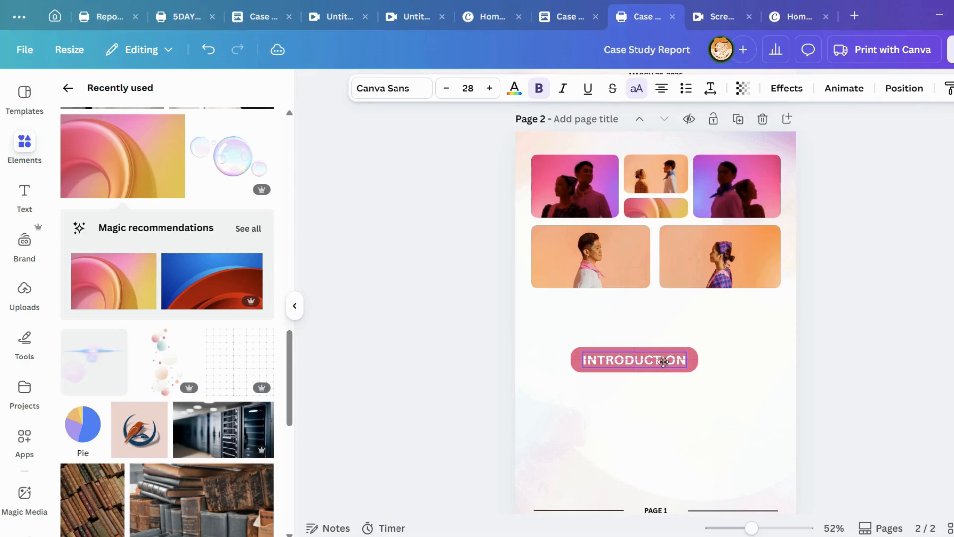
key("ctrl+z")
key("ctrl+z")
Make the pink banner slightly wider and shorter, and adjust the INTRODUCTION text's position inside it.
left_click(736, 358)
left_click(677, 347)
left_click_drag(666, 337, 632, 358)
left_click(679, 360)
left_click(730, 350)
left_click(690, 339)
double_click(682, 357)
left_click(757, 350)
left_click(802, 339)
left_click(813, 343)
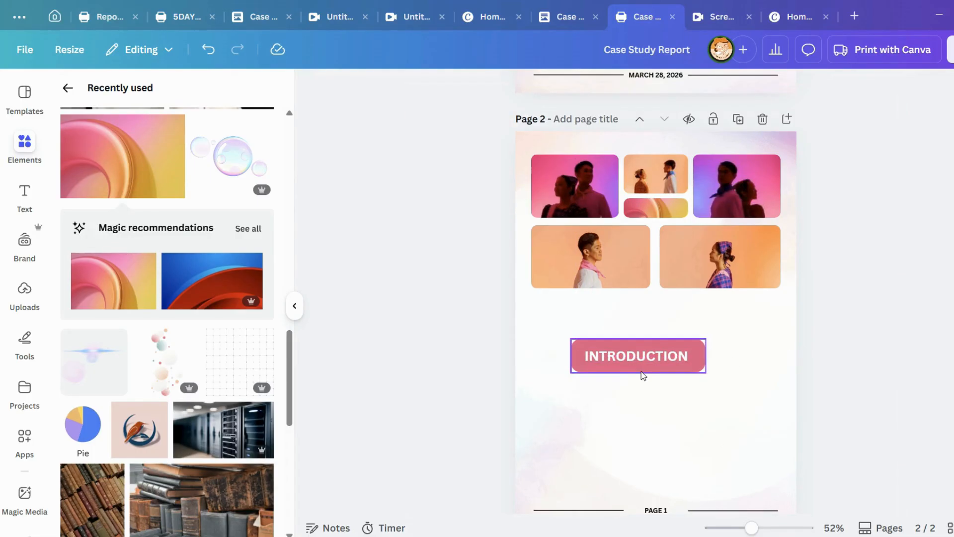
Center the INTRODUCTION text in the resized banner and group the text with the banner.
left_click(642, 358)
double_click(645, 356)
left_click_drag(645, 359, 648, 338)
left_click(680, 377)
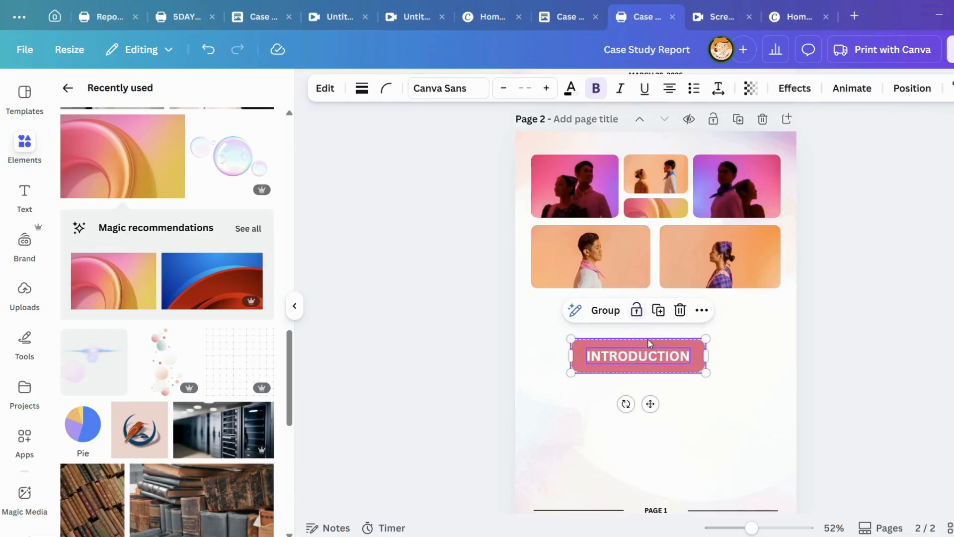
left_click(604, 310)
left_click(588, 177)
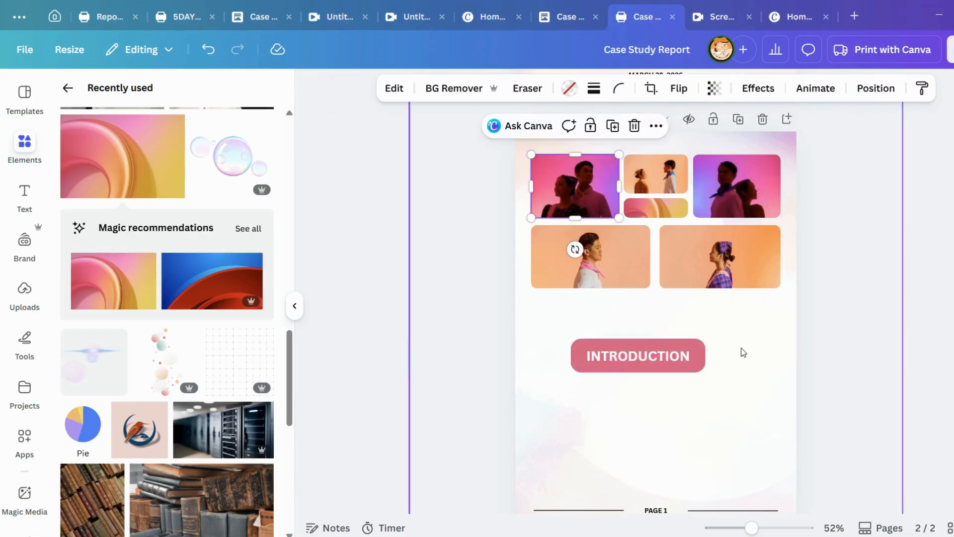
Compare the cover page's layout with page 2 and examine the photos in page 2's collage.
scroll(738, 320, "up", 10)
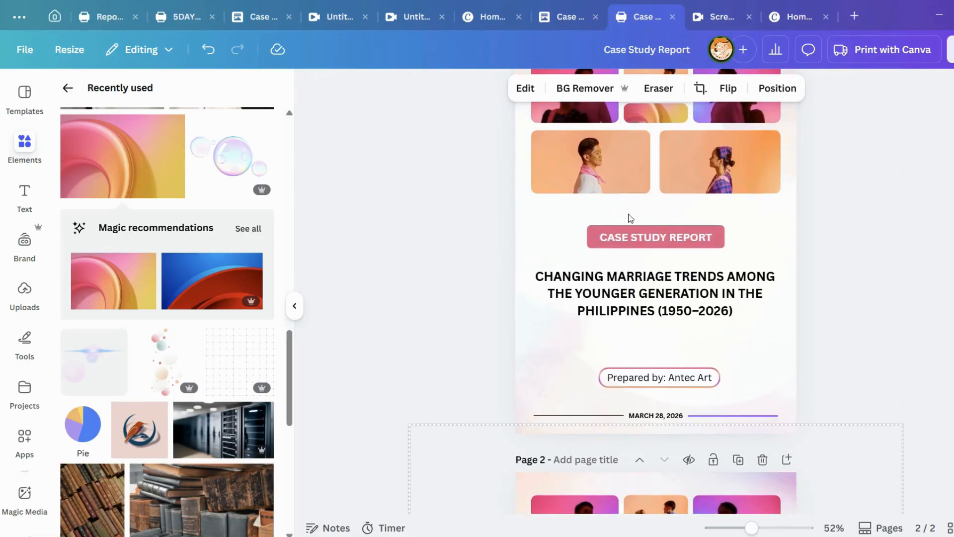
scroll(639, 187, "down", 10)
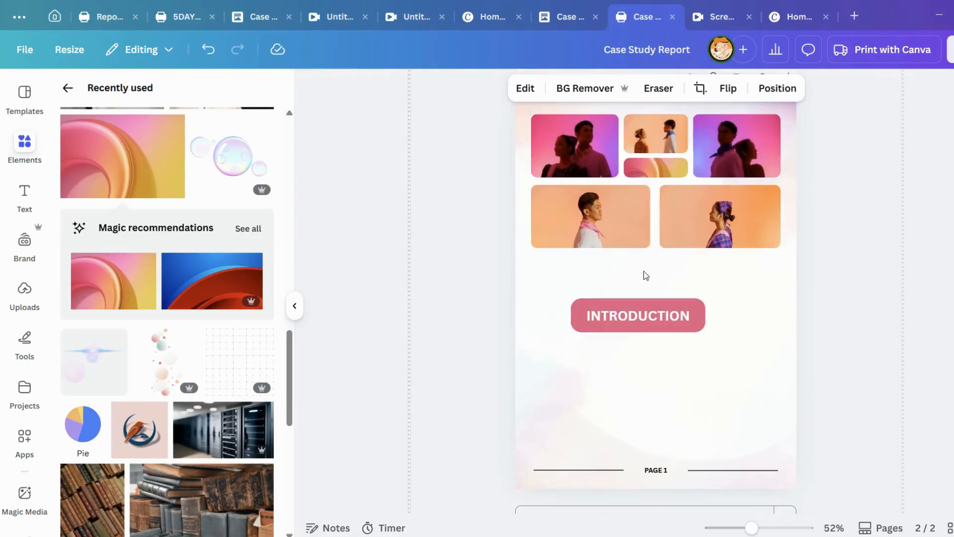
scroll(646, 348, "up", 5)
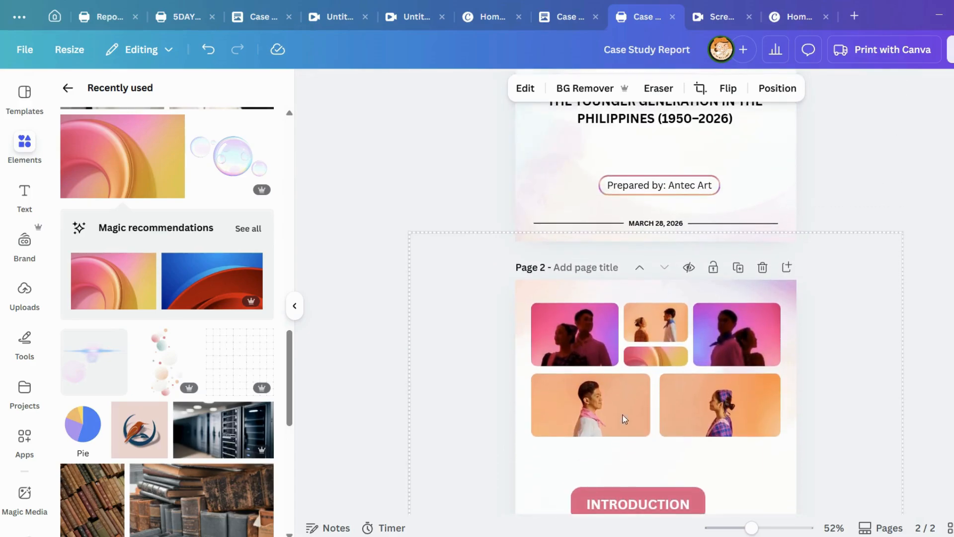
scroll(865, 327, "down", 4)
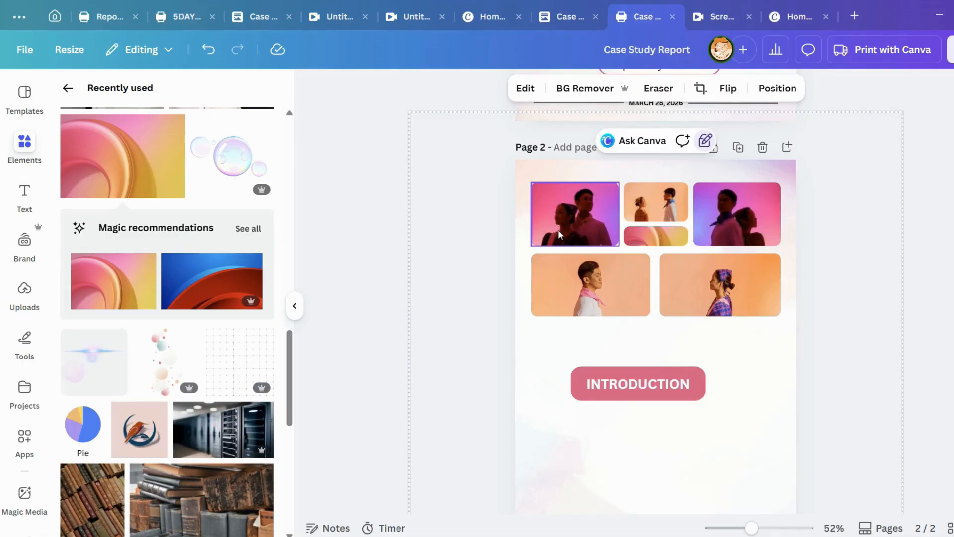
left_click(581, 215)
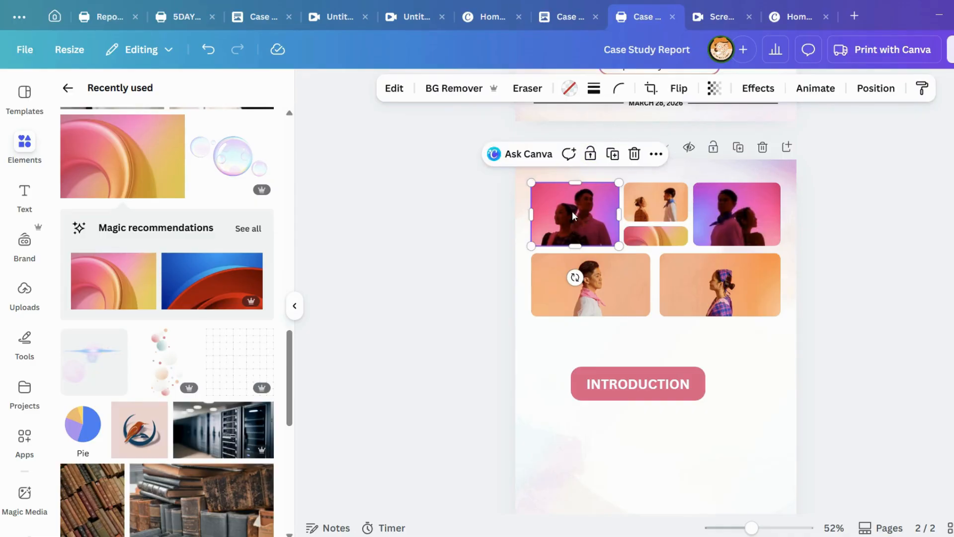
left_click(746, 217)
left_click(588, 216)
left_click(764, 232)
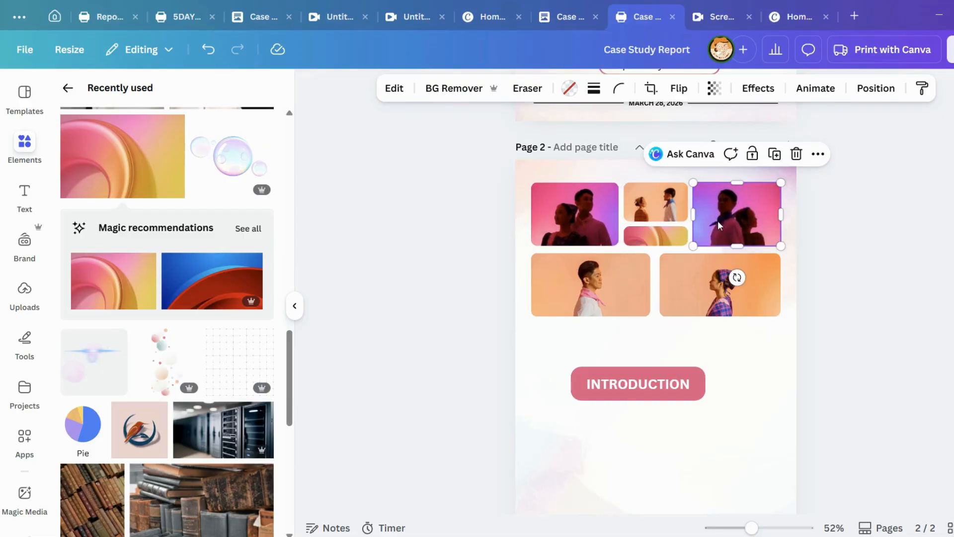
left_click(666, 218)
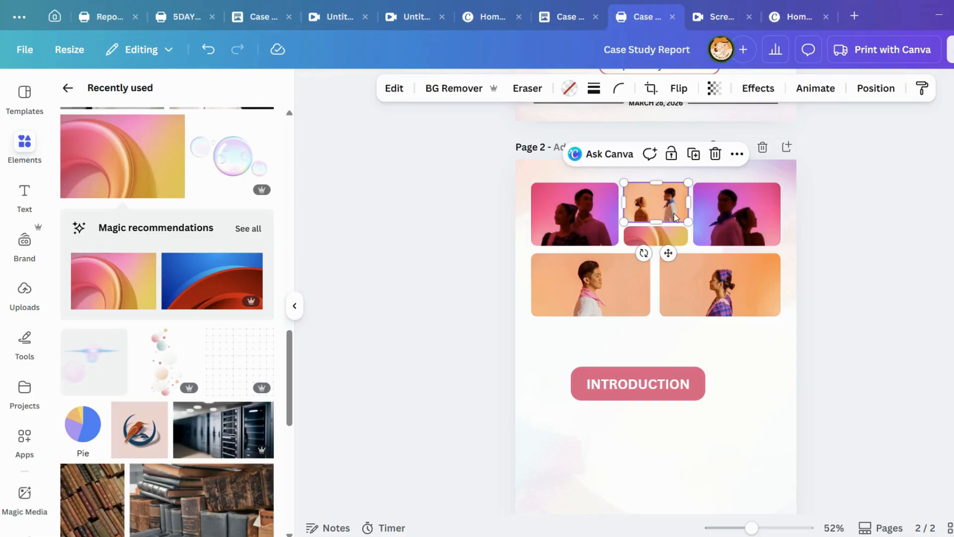
scroll(683, 216, "up", 4)
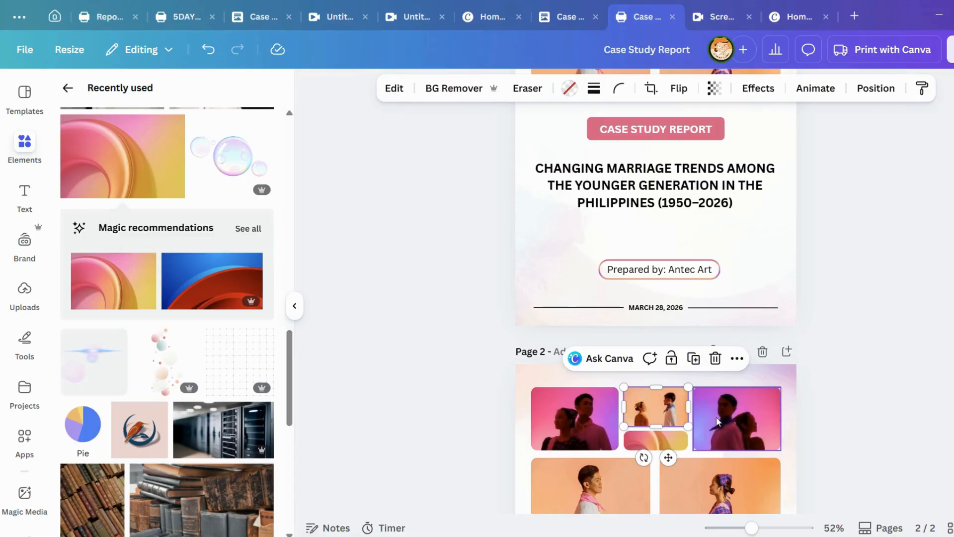
left_click(660, 189)
scroll(682, 298, "down", 1)
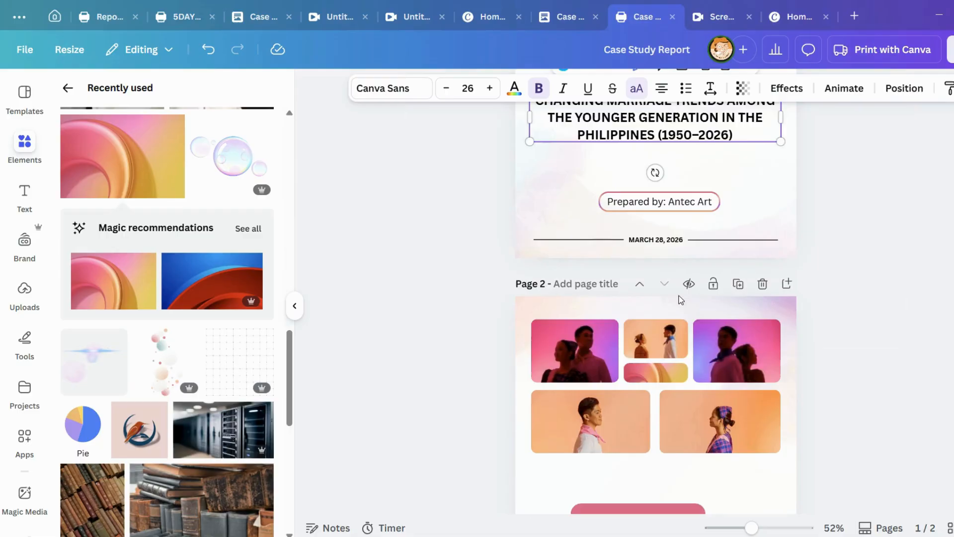
Shorten the small couple photo in the middle of page 2's collage and extend the gradient image beneath it upward.
left_click(648, 354)
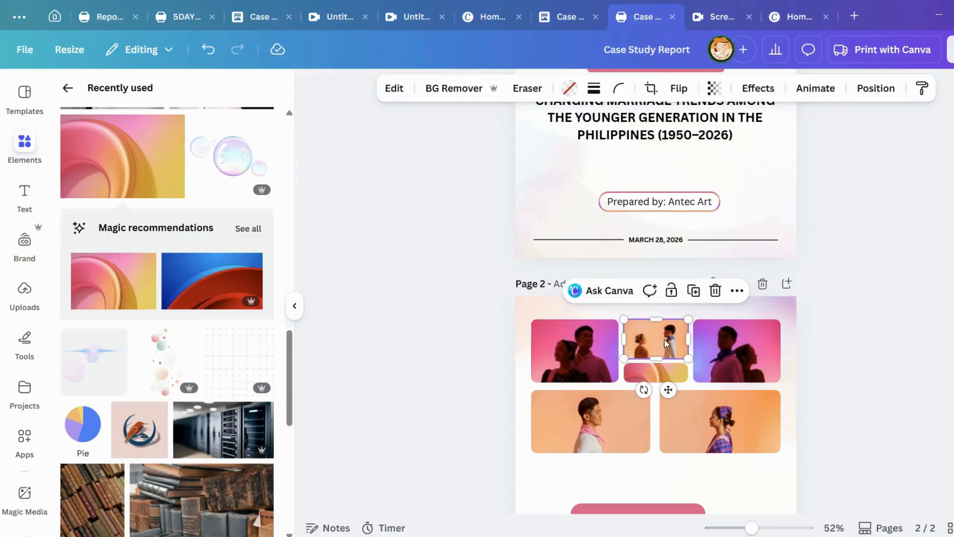
mouse_move(656, 358)
left_mouse_down()
mouse_move(653, 343)
mouse_move(655, 355)
left_mouse_up()
left_click(658, 371)
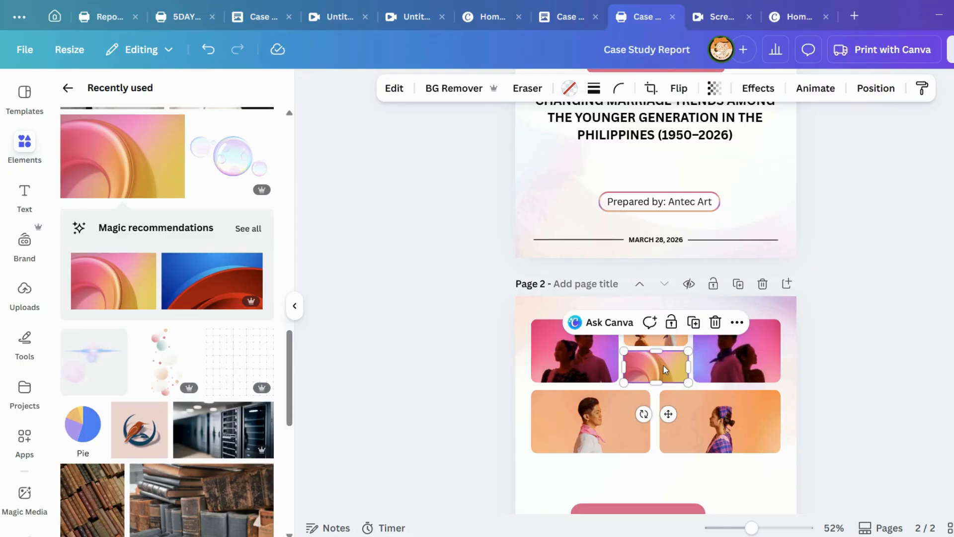
left_click(748, 350)
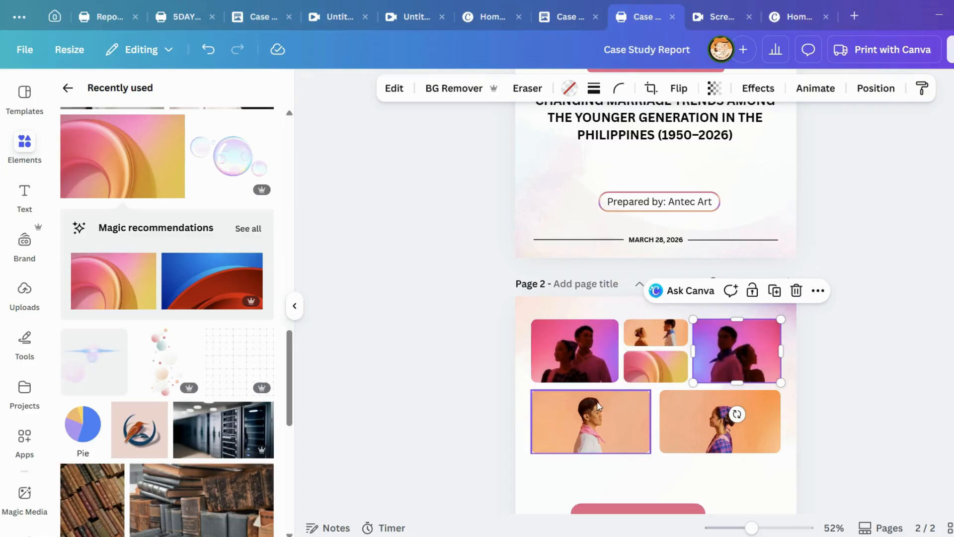
left_click(607, 427)
left_click(714, 433)
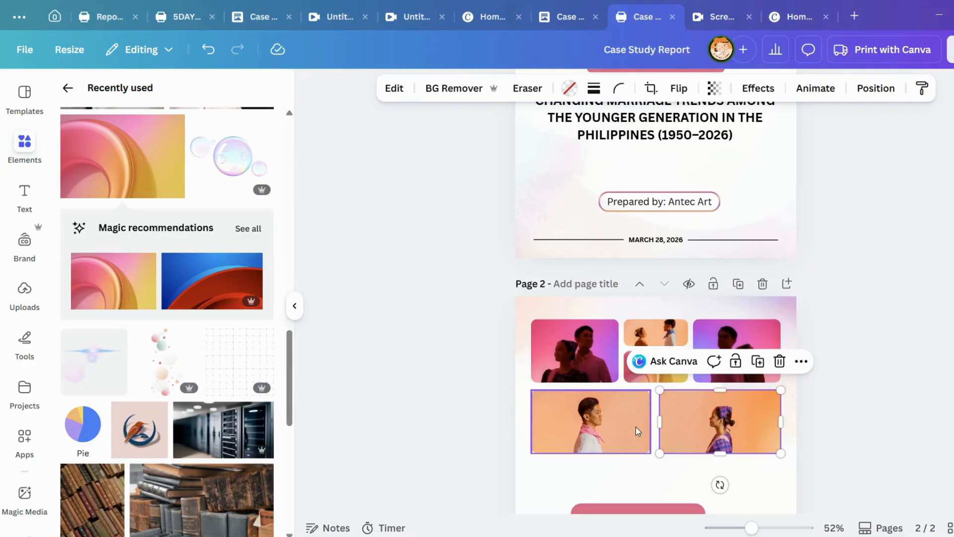
left_click(564, 431)
left_click(700, 429)
Replace the upper-left photo in page 2's collage with the recently used blue-background photo of the couple with the man's arms raised.
left_click(63, 94)
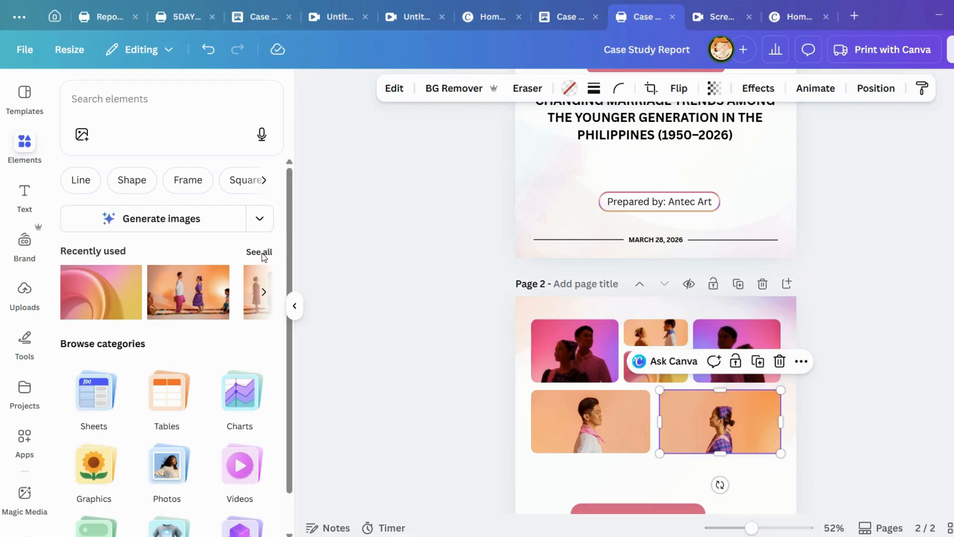
left_click(259, 252)
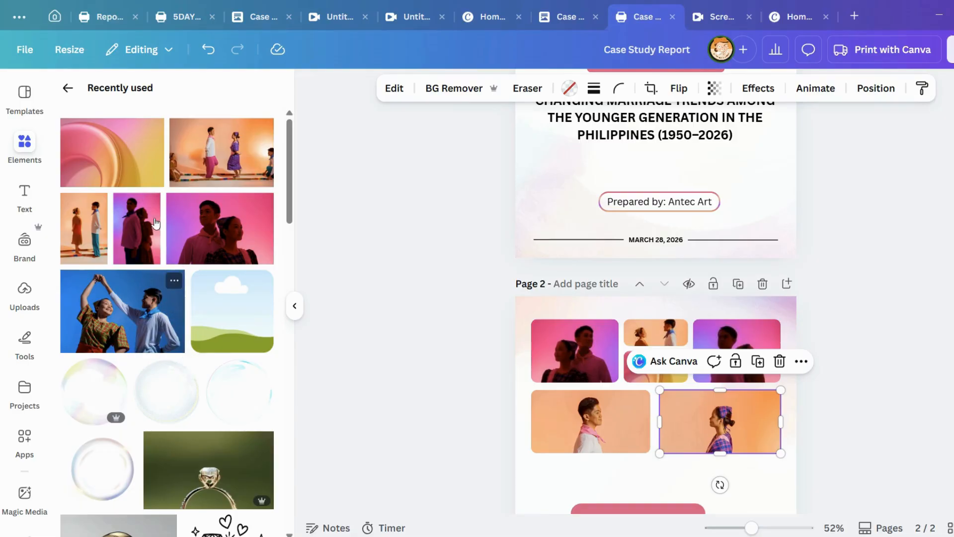
scroll(156, 281, "down", 5)
scroll(192, 268, "down", 5)
scroll(196, 308, "down", 5)
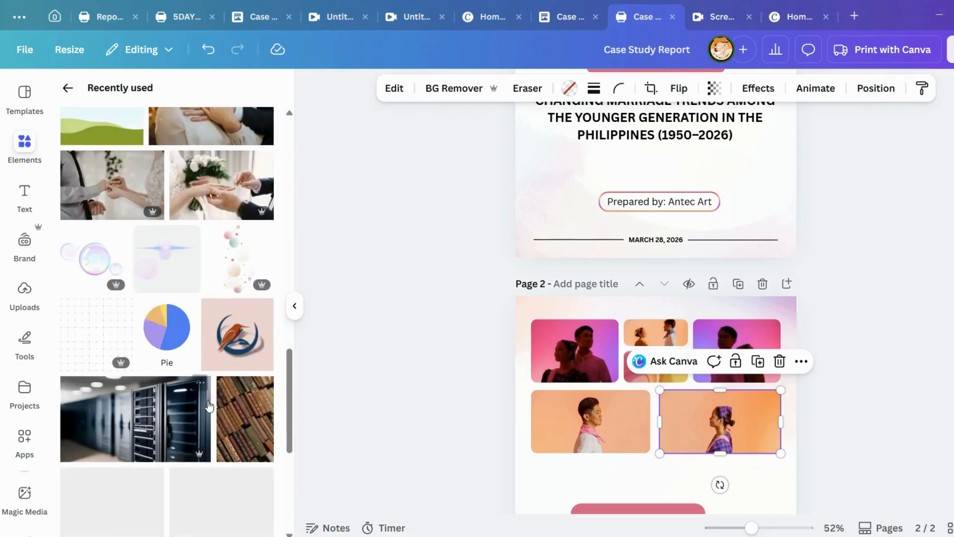
scroll(209, 406, "down", 5)
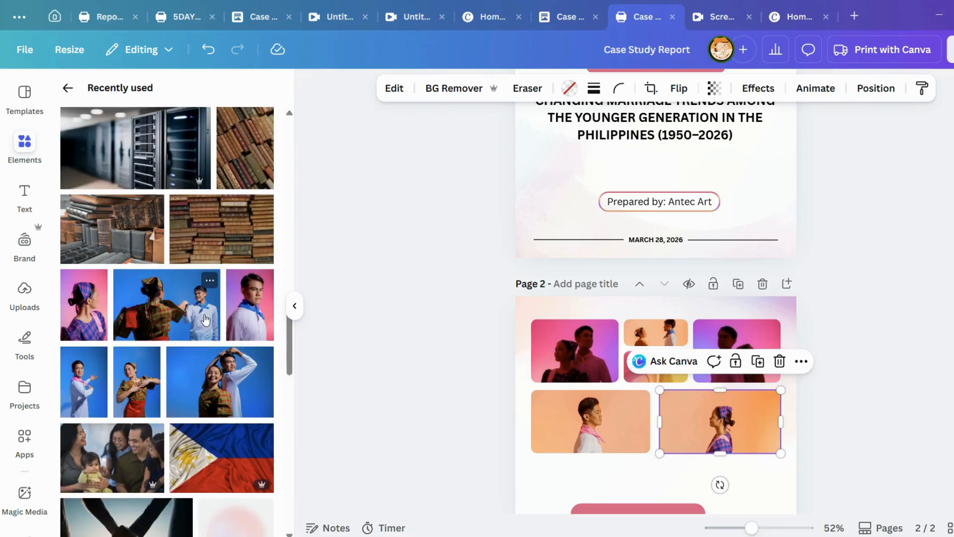
scroll(219, 370, "down", 2)
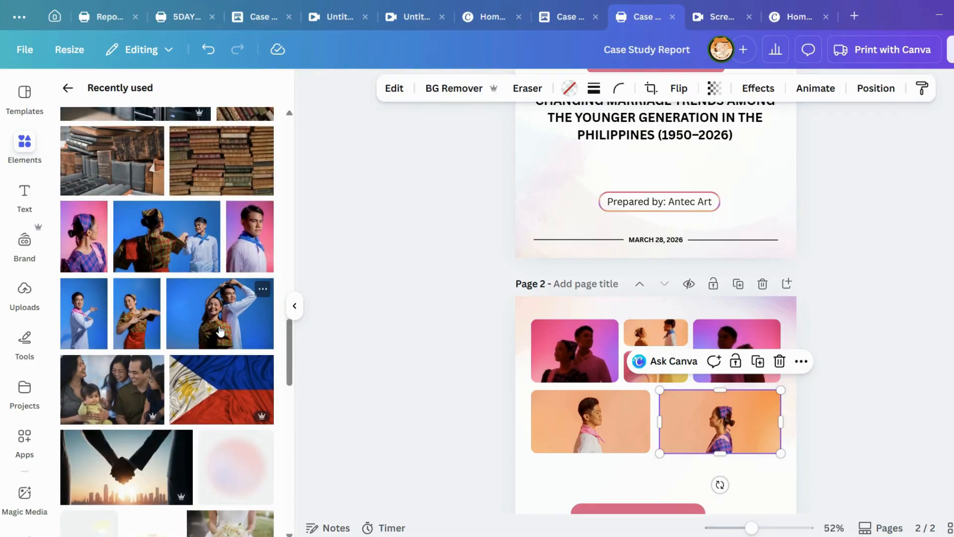
left_click_drag(236, 339, 577, 359)
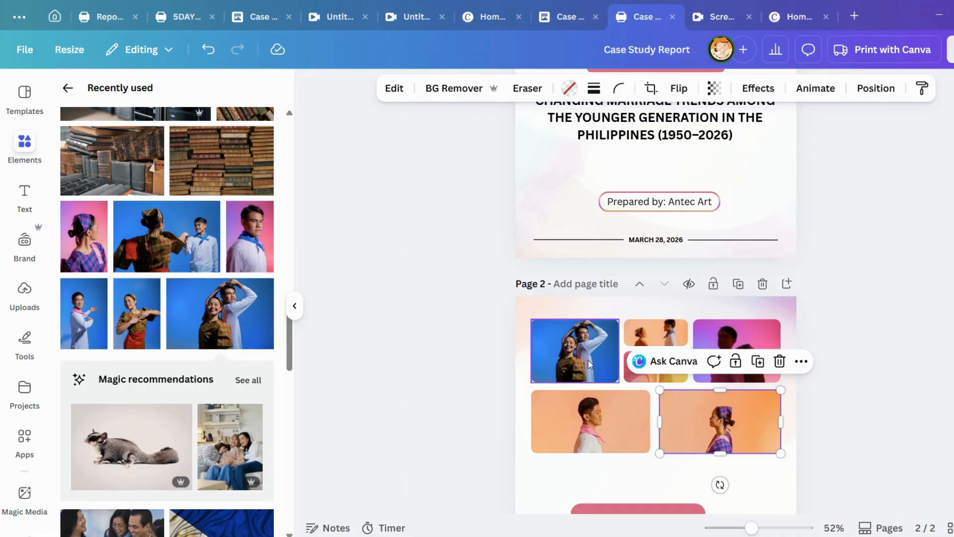
Adjust the crop of the new upper-left couple photo within its frame on page 2.
double_click(589, 356)
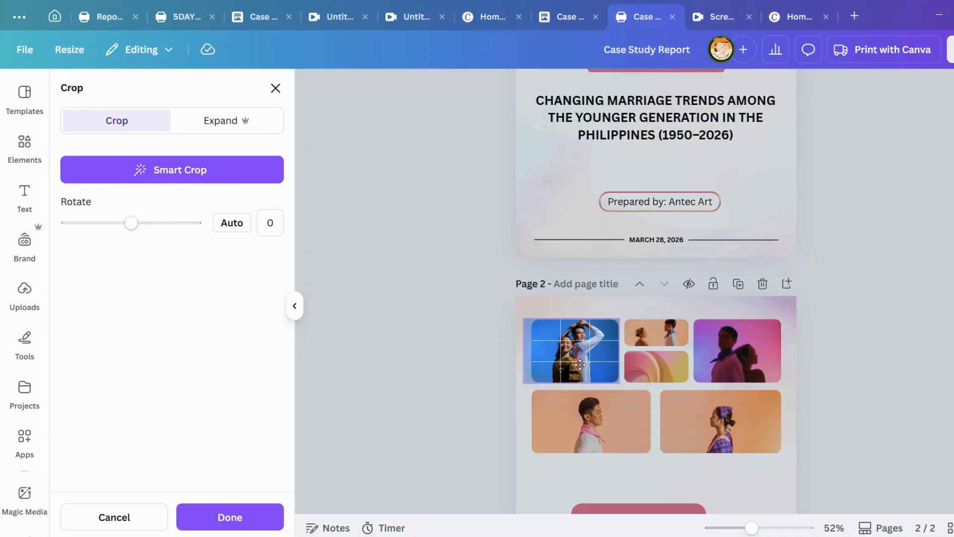
left_click_drag(585, 364, 583, 365)
left_click(453, 346)
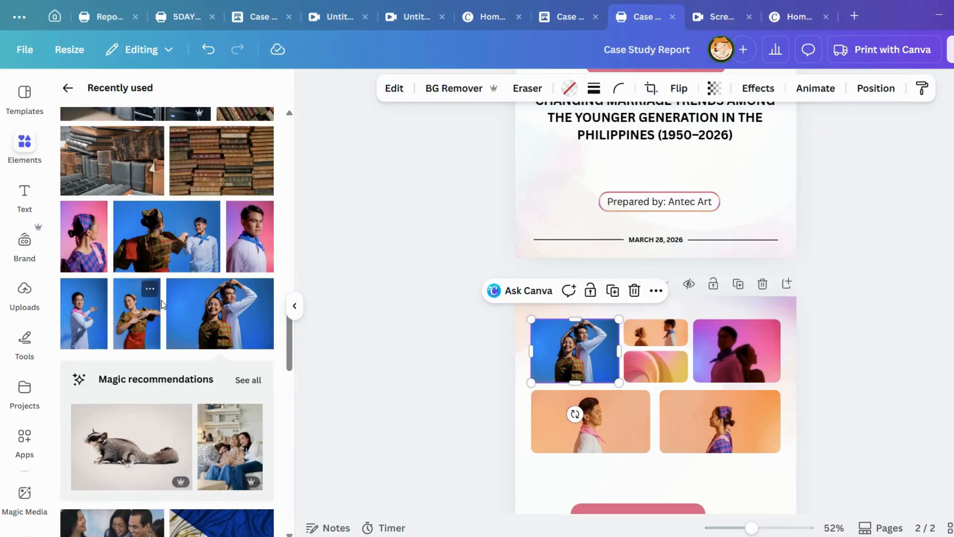
Replace the upper-right photo in page 2's collage with the recently used blue-background photo of the dancing couple.
scroll(195, 278, "down", 1)
scroll(189, 277, "up", 2)
scroll(192, 283, "down", 5)
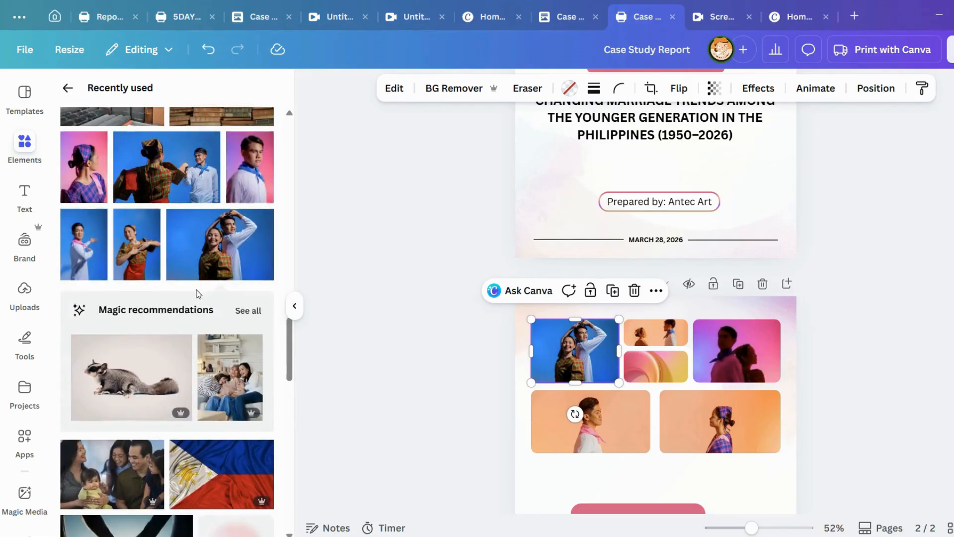
scroll(204, 323, "up", 8)
scroll(199, 356, "up", 5)
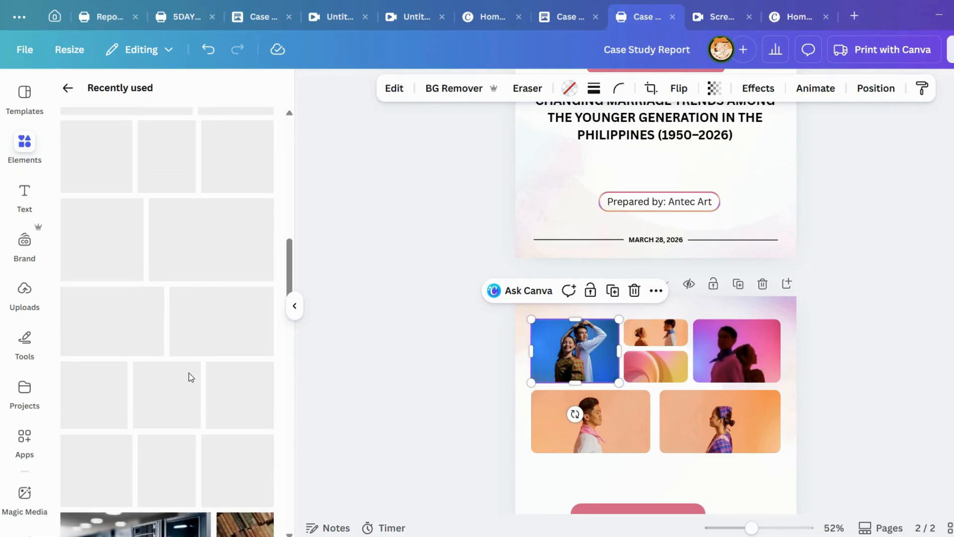
scroll(189, 382, "up", 3)
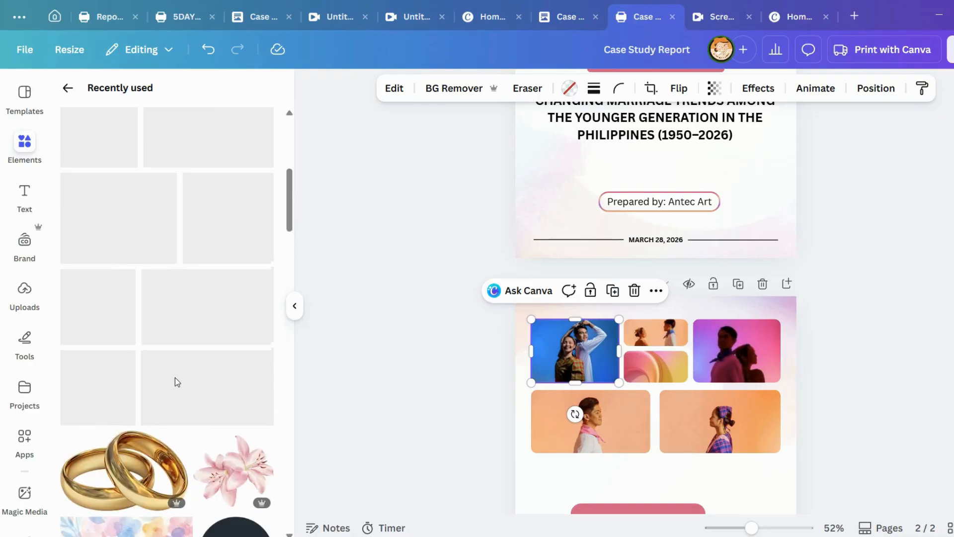
scroll(199, 328, "up", 5)
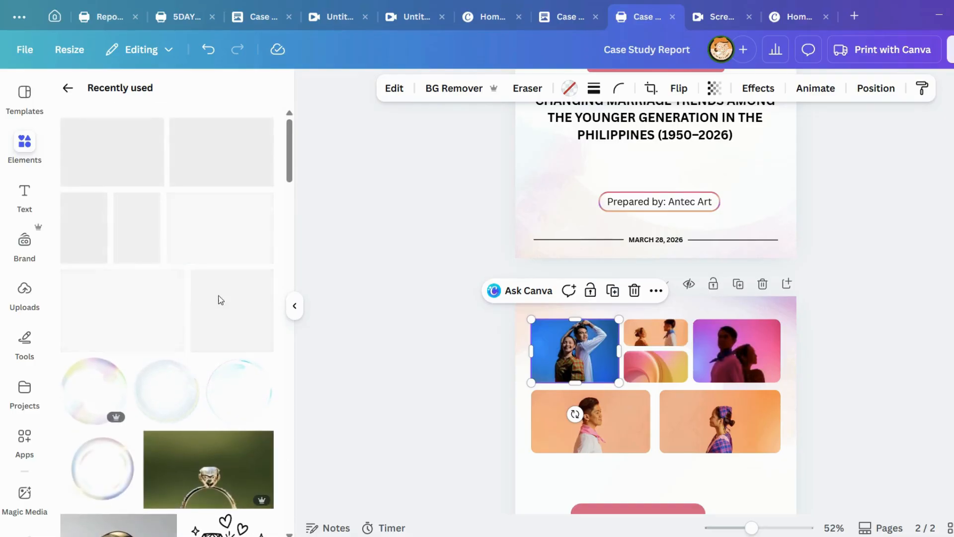
left_click_drag(151, 315, 738, 360)
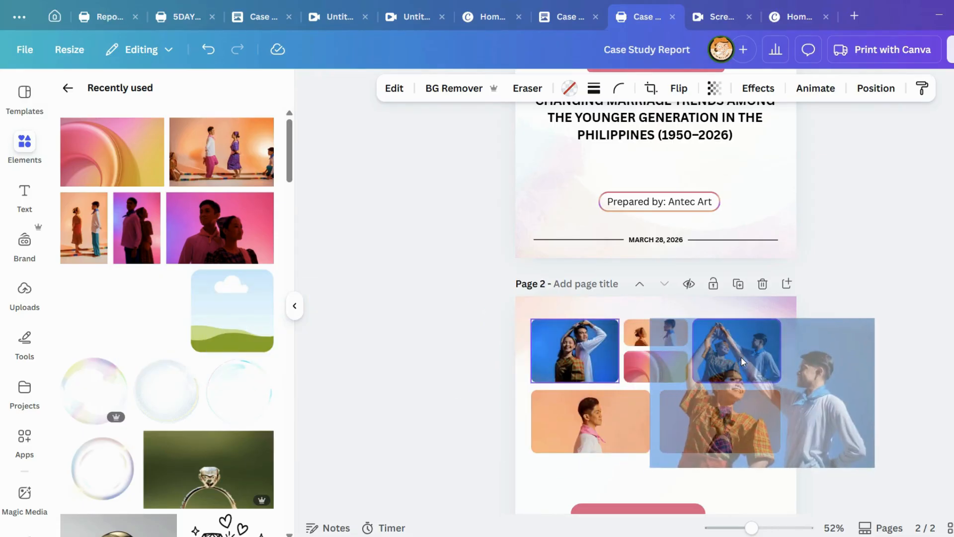
Shift the dancing couple photo slightly within its upper-right frame on page 2 to refine its crop.
double_click(742, 356)
left_click_drag(736, 354, 733, 356)
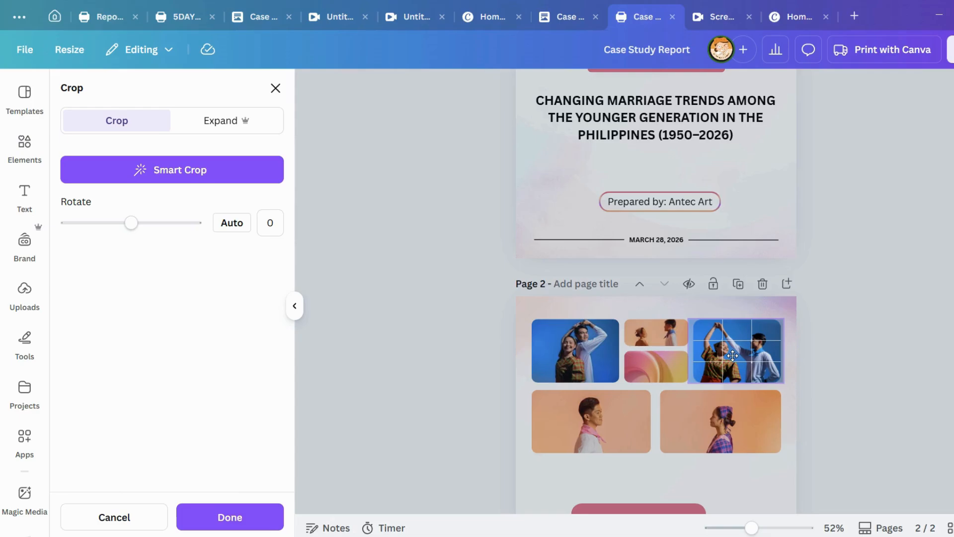
left_click(906, 329)
left_click(908, 327)
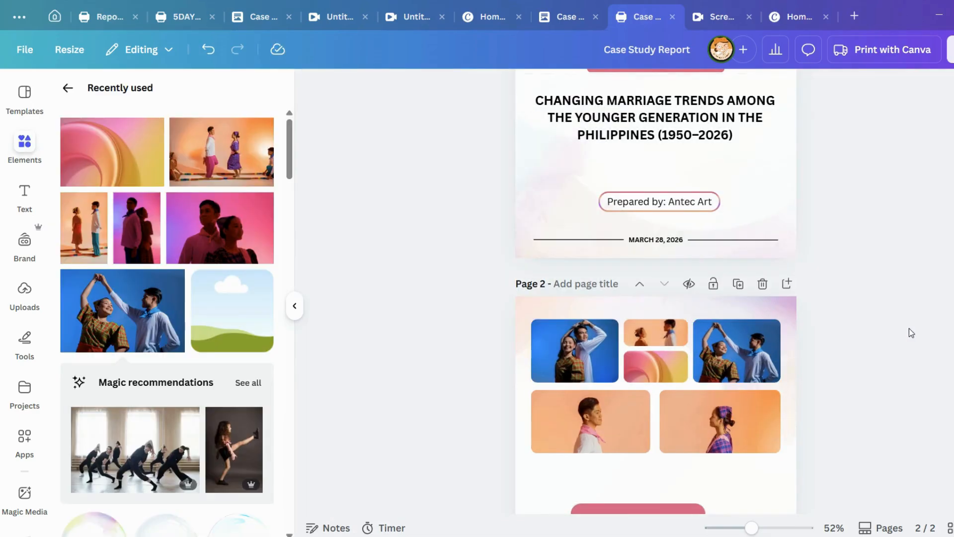
Replace the lower-left photo in page 2's collage with the recently used blue-background photo of the woman in a plaid blouse.
scroll(694, 399, "up", 1)
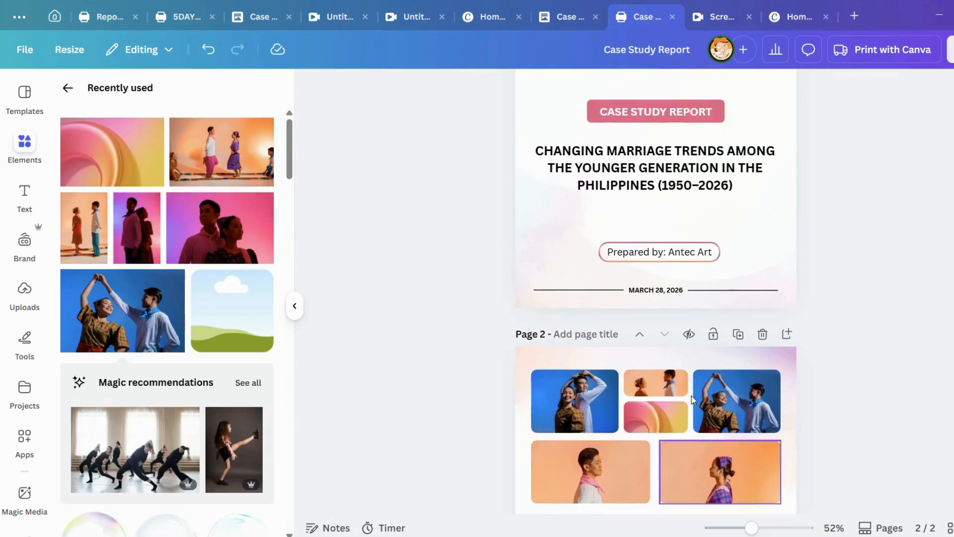
scroll(691, 399, "up", 4)
scroll(739, 229, "down", 1)
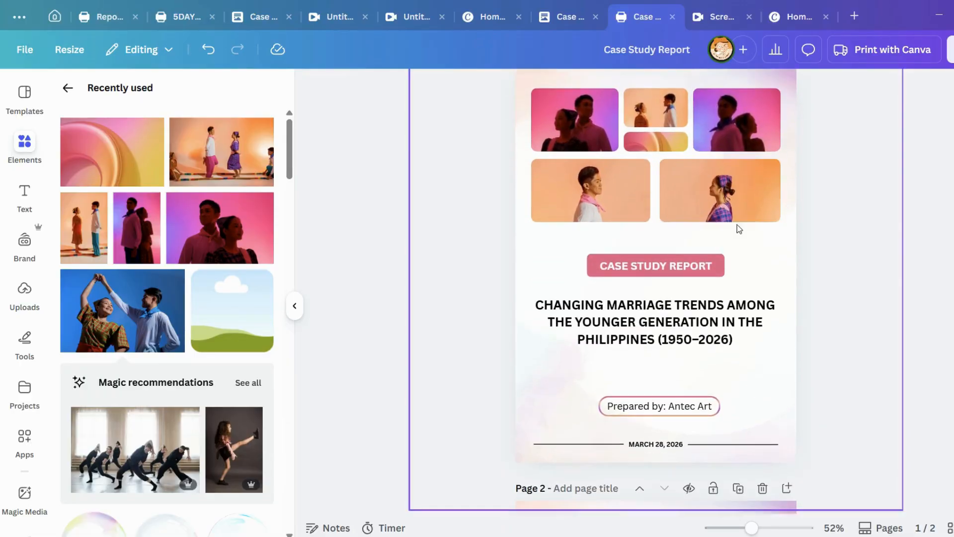
scroll(743, 243, "down", 6)
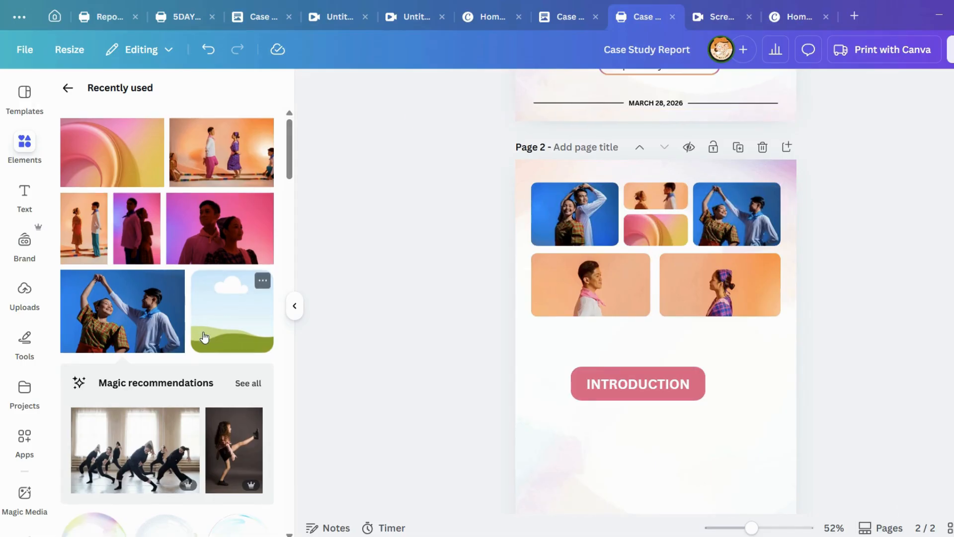
scroll(204, 348, "down", 10)
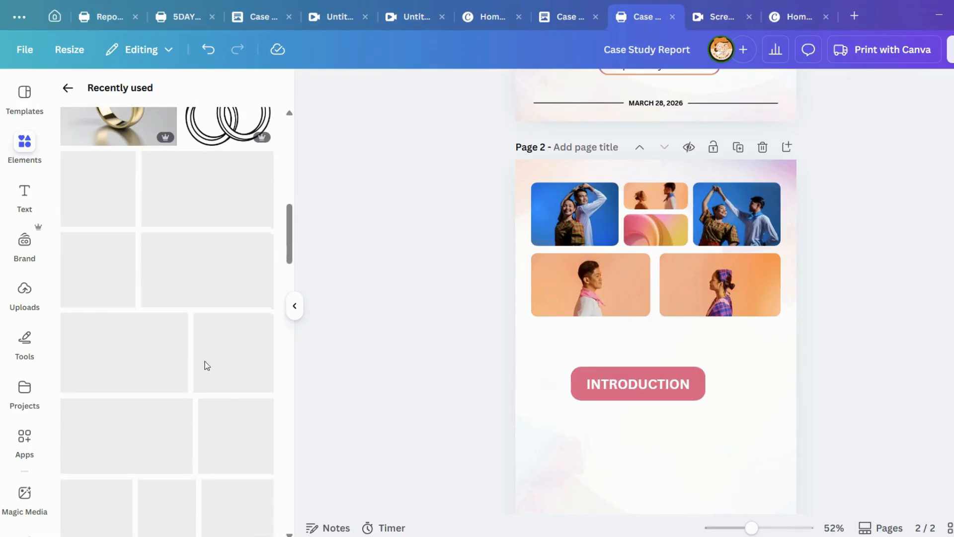
scroll(219, 299, "down", 8)
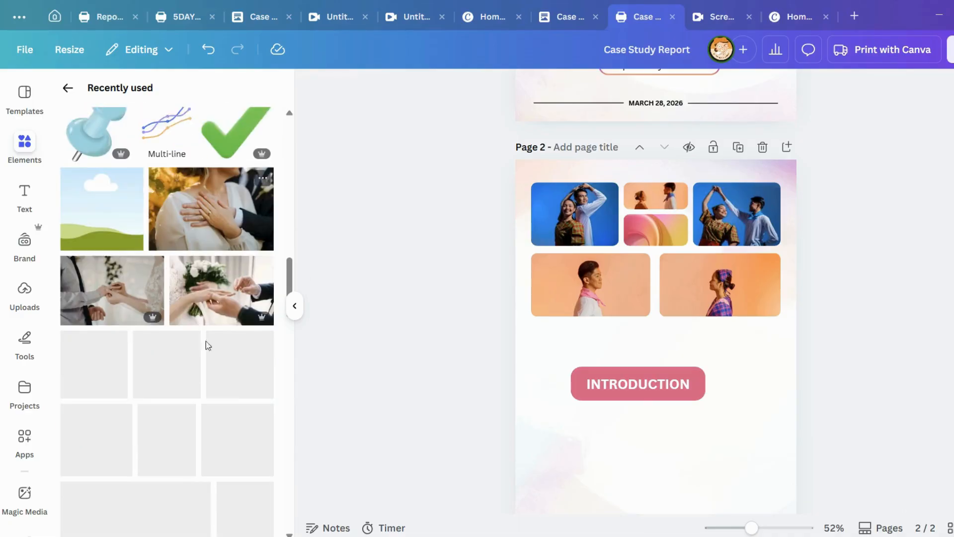
scroll(214, 324, "down", 10)
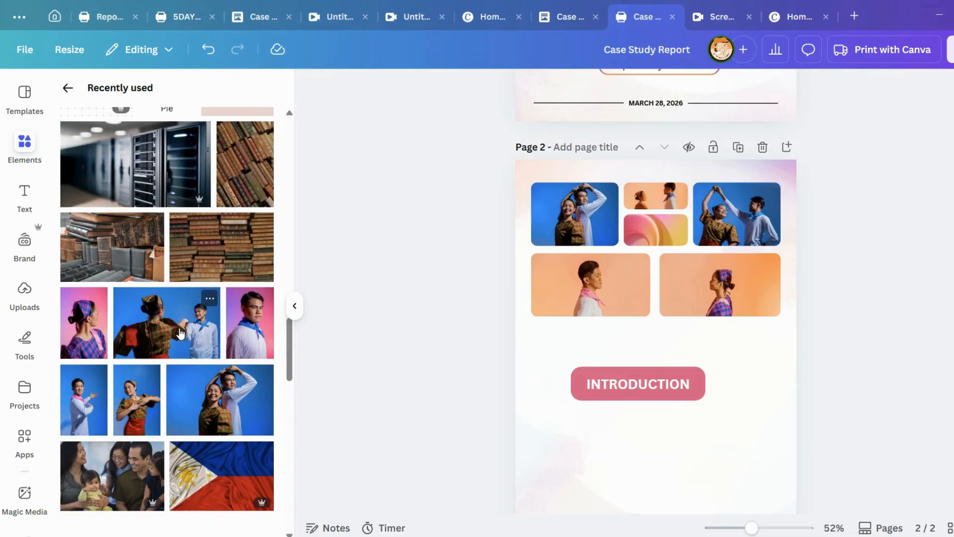
left_click_drag(142, 393, 584, 293)
Enlarge and reposition the photo of the woman in plaid within its lower-left frame on page 2.
double_click(582, 287)
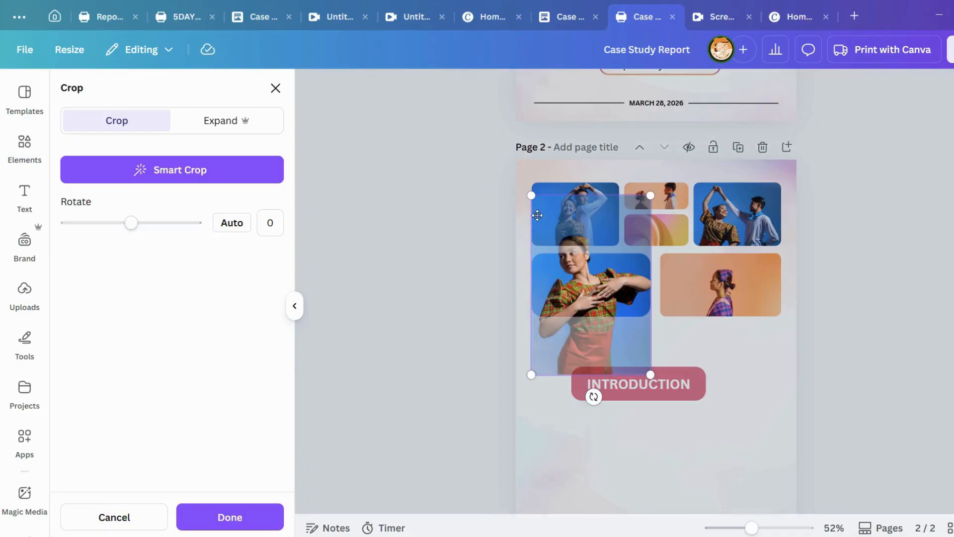
left_click_drag(529, 197, 511, 184)
left_click_drag(612, 302, 614, 305)
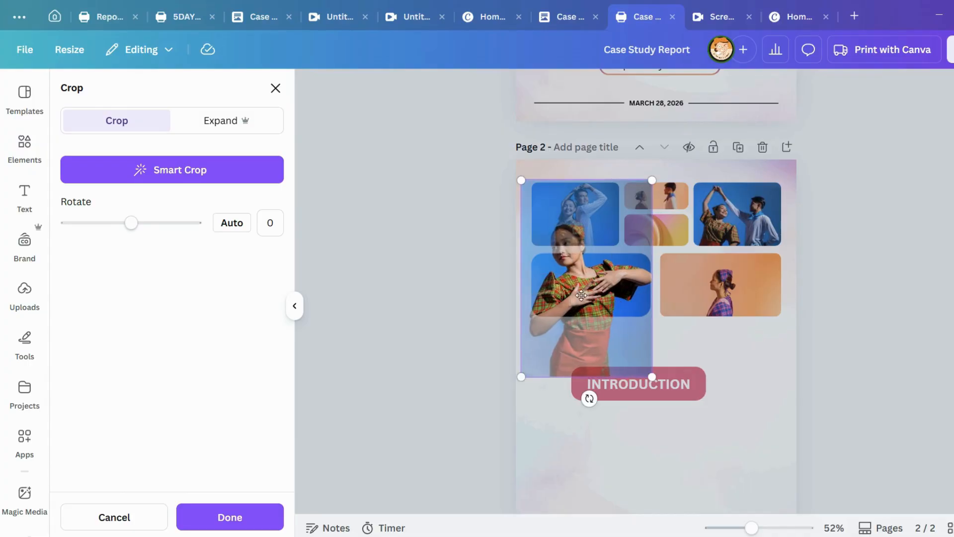
left_click(437, 295)
left_click(437, 296)
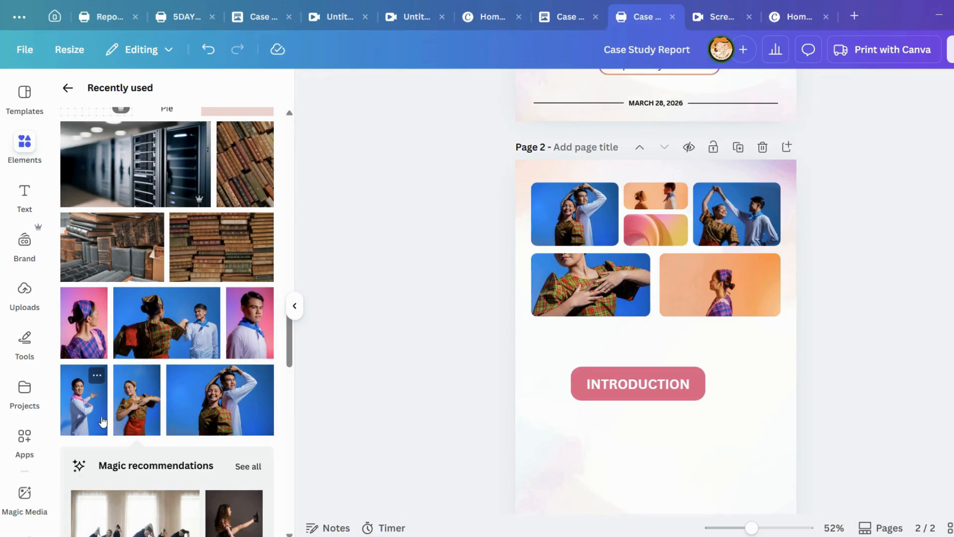
Replace page 2's lower-right collage photo with the pink-background photo of the man in a blue scarf, and enlarge it slightly in its frame.
left_click(248, 323)
left_click_drag(622, 351, 700, 288)
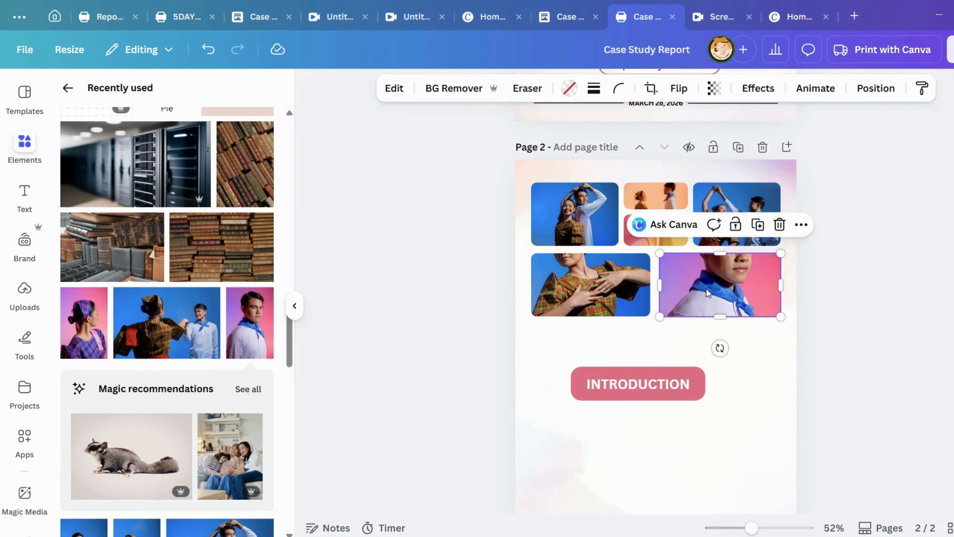
double_click(706, 288)
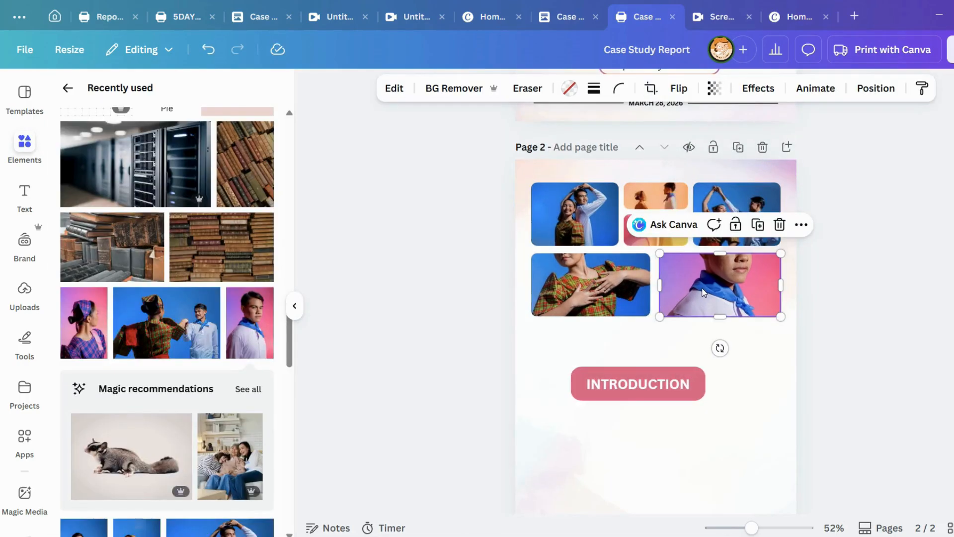
double_click(706, 292)
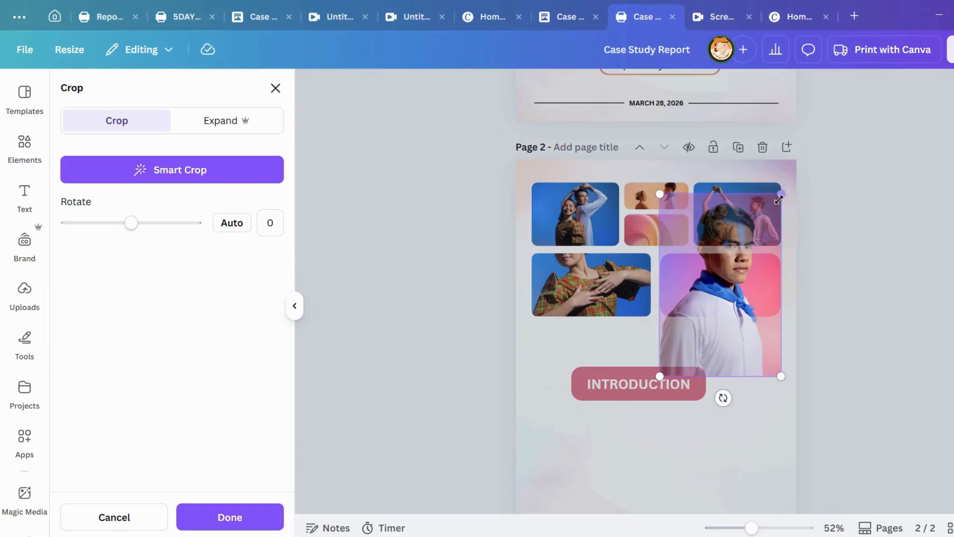
left_click_drag(778, 201, 785, 187)
left_click(811, 239)
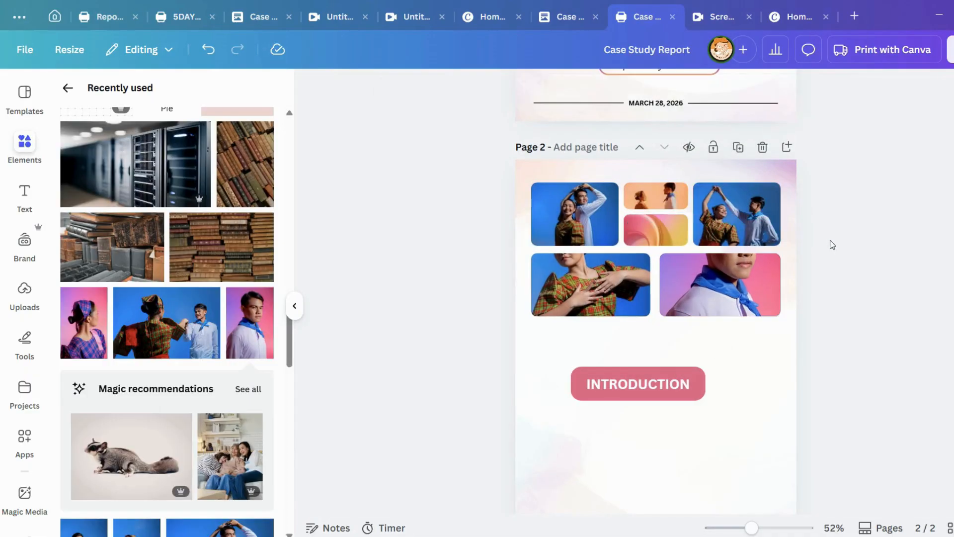
double_click(726, 275)
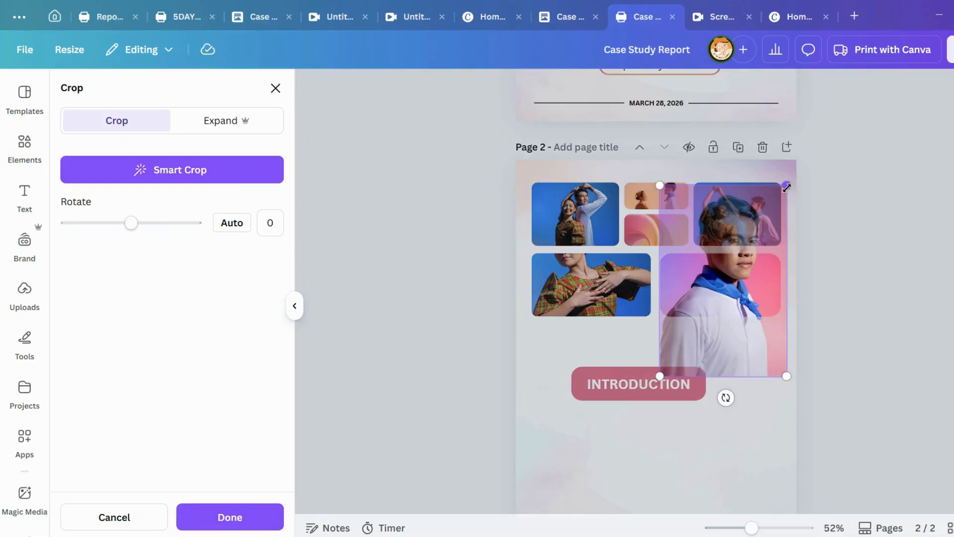
left_click(866, 221)
left_click(867, 222)
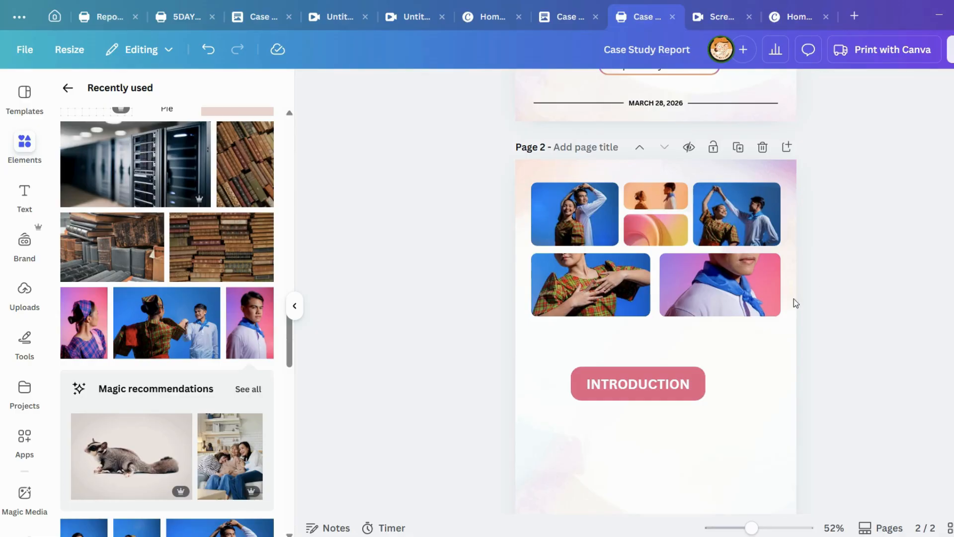
Replace the small upper-middle photo in page 2's collage with the recently used Philippine flag image.
scroll(157, 351, "down", 4)
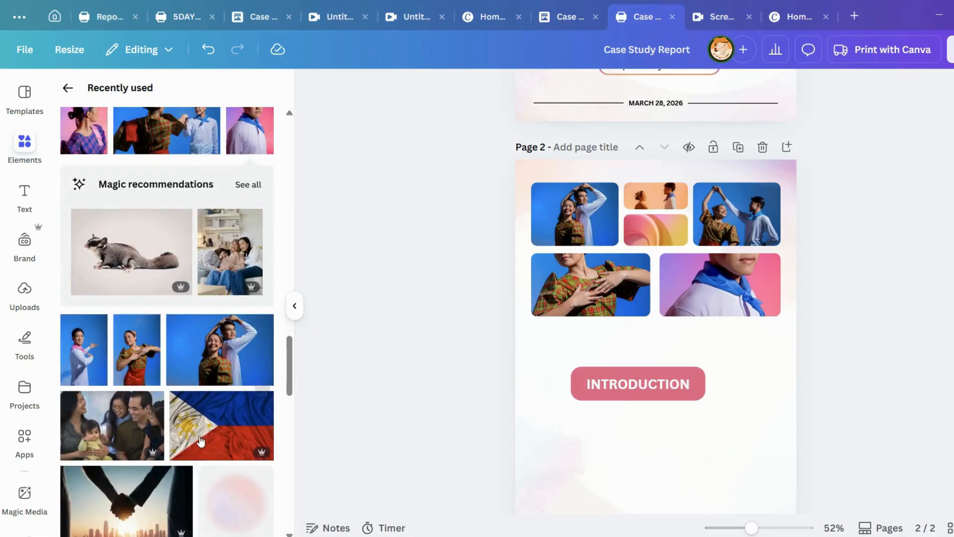
left_click_drag(224, 425, 661, 199)
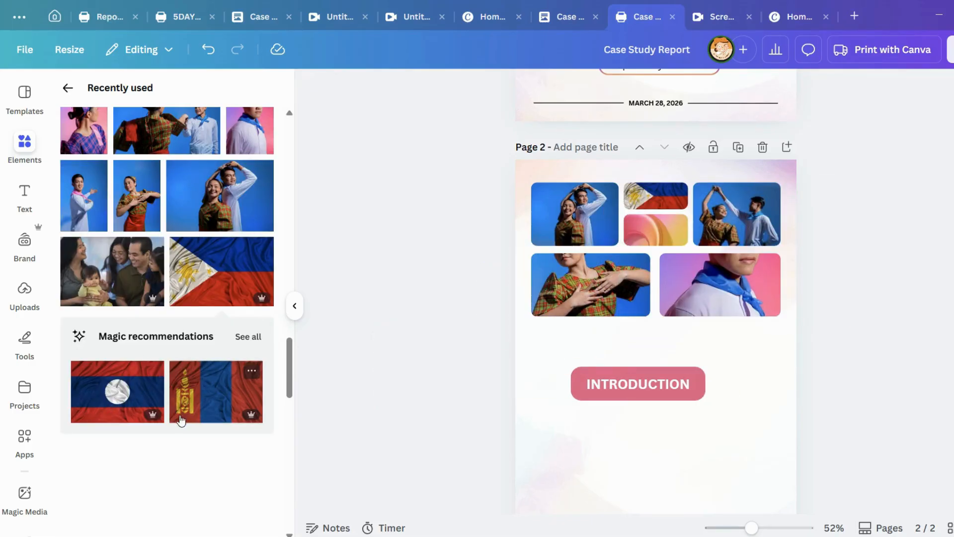
scroll(183, 277, "up", 3)
left_click_drag(183, 279, 354, 264)
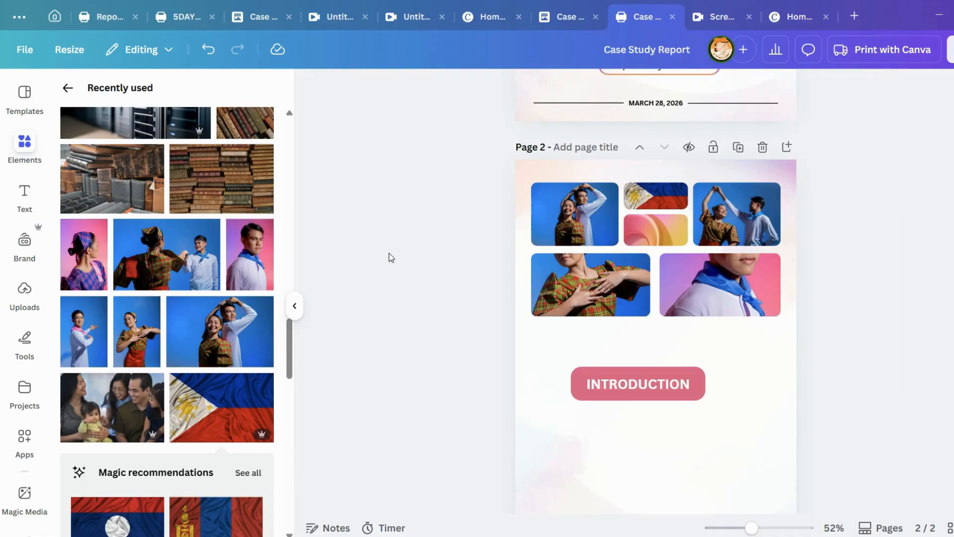
Try the pink-lit couple photo in the small lower-middle frame of page 2's collage, and undo the replacement.
scroll(142, 352, "up", 5)
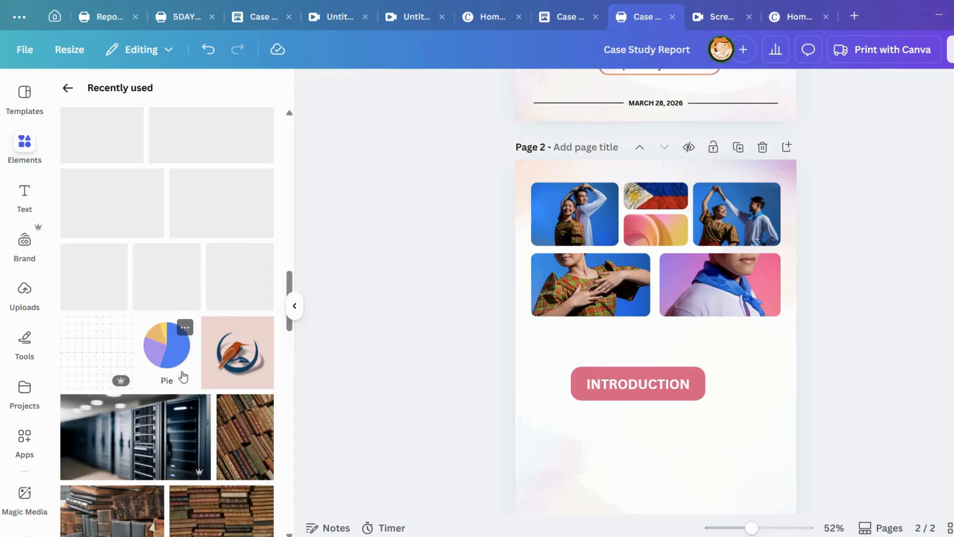
scroll(189, 317, "up", 4)
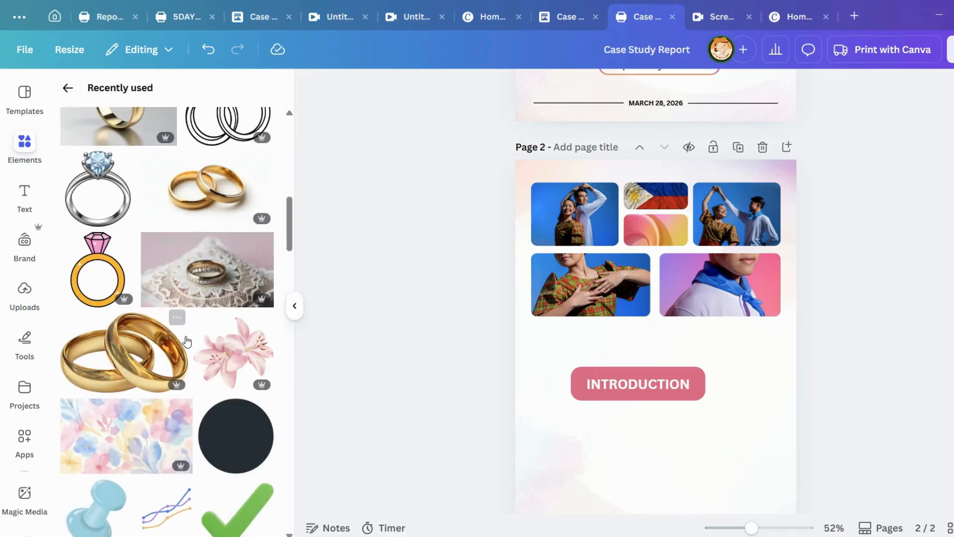
scroll(189, 299, "up", 5)
scroll(189, 274, "up", 3)
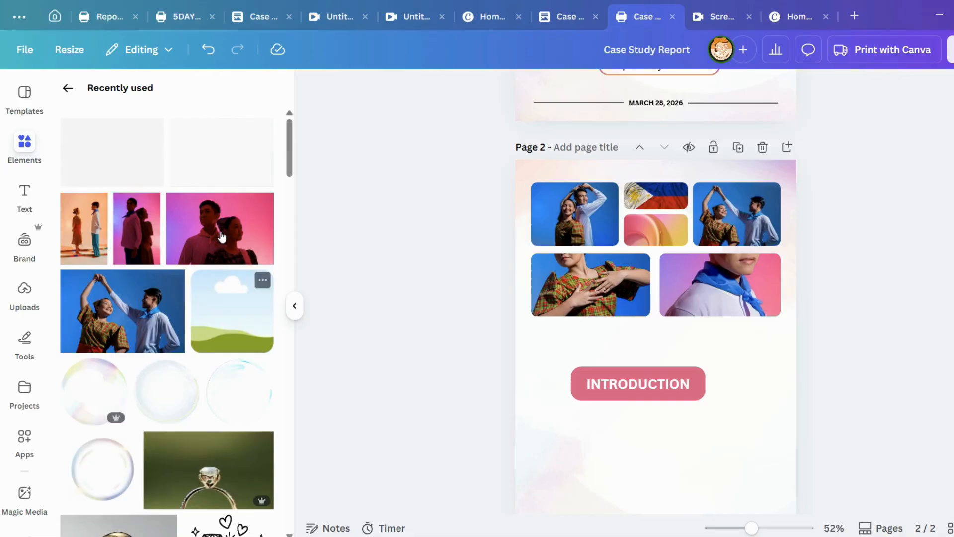
left_click_drag(199, 247, 657, 225)
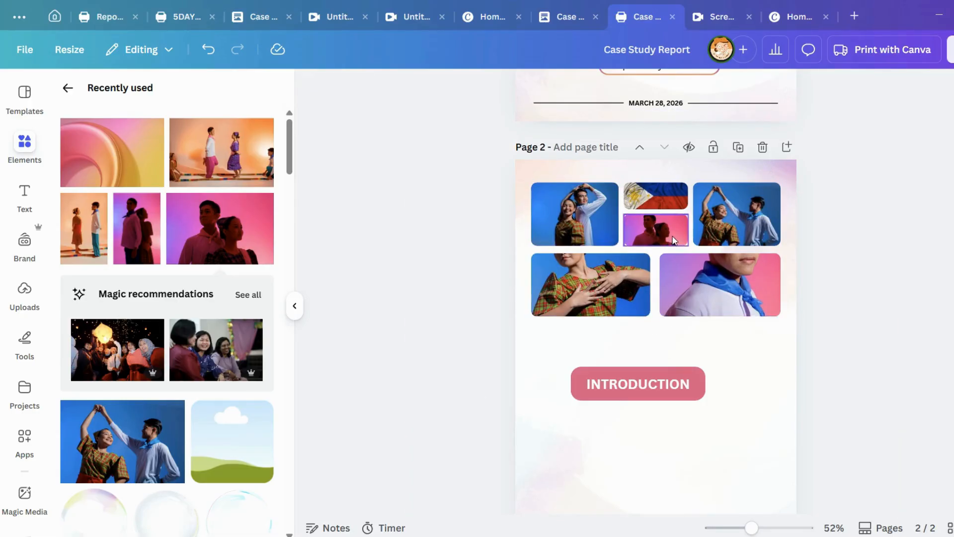
left_click(642, 232)
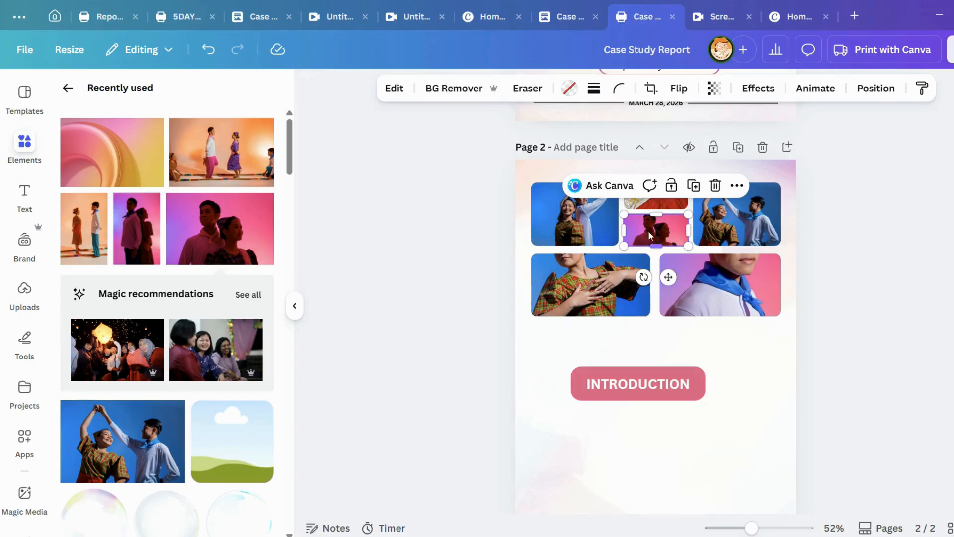
key("ctrl+z")
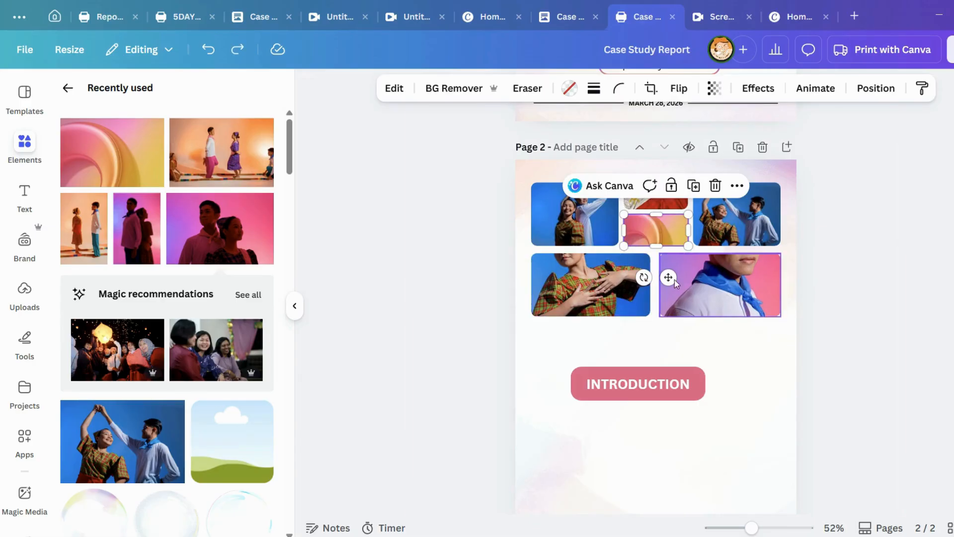
Try the horizontal pink-lit couple photo in page 2's lower-left frame, enlarging and repositioning its crop.
left_click(239, 236)
left_click_drag(598, 338, 584, 291)
double_click(584, 291)
left_click_drag(670, 336, 765, 396)
left_click_drag(721, 353, 682, 341)
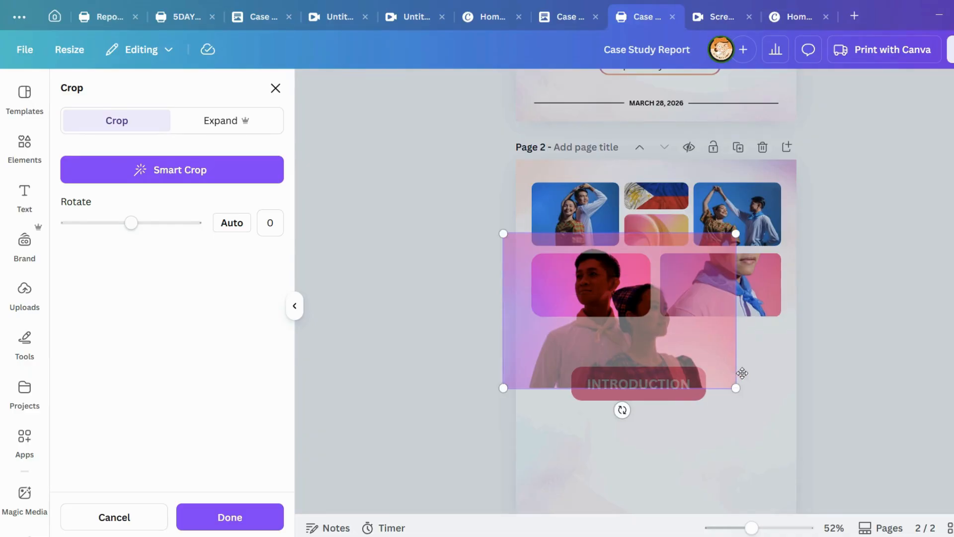
left_click(764, 380)
left_click(714, 356)
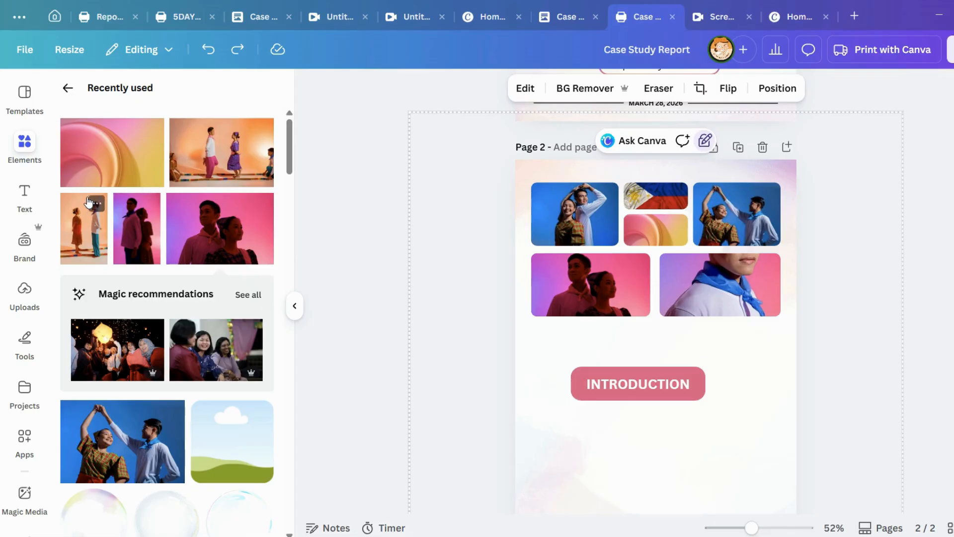
Try the vertical pink-lit couple photo in page 2's lower-left frame, enlarging its crop around the man's face.
left_click_drag(137, 218, 595, 291)
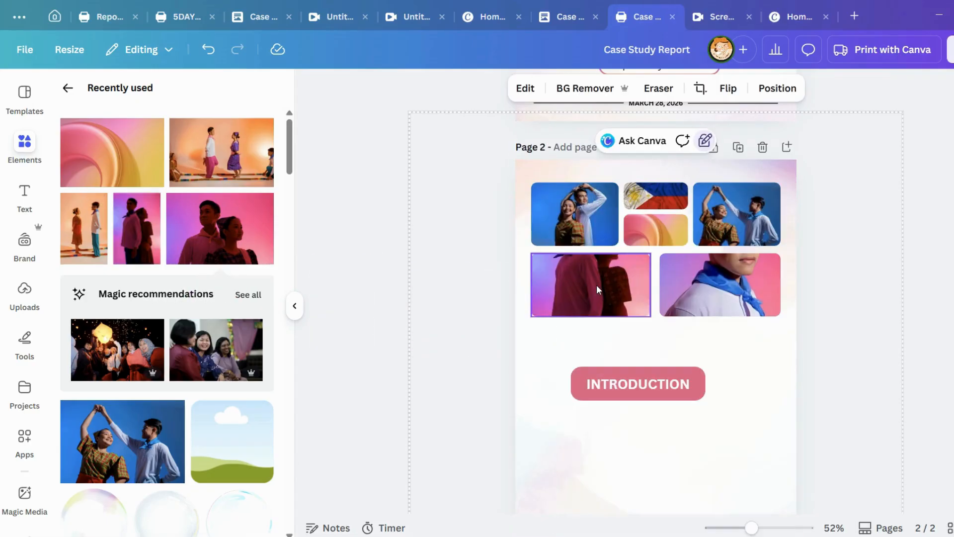
double_click(597, 290)
left_click_drag(651, 376, 749, 521)
left_click_drag(695, 377, 782, 441)
left_click(825, 353)
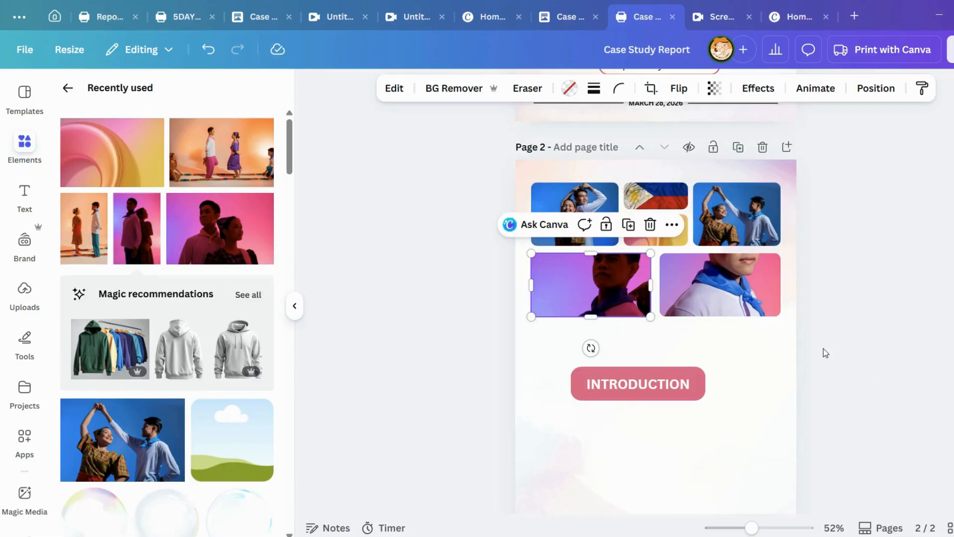
Undo the pink-lit photo replacements in page 2's lower-left frame.
key("ctrl+z")
key("ctrl+z")
key("ctrl+z")
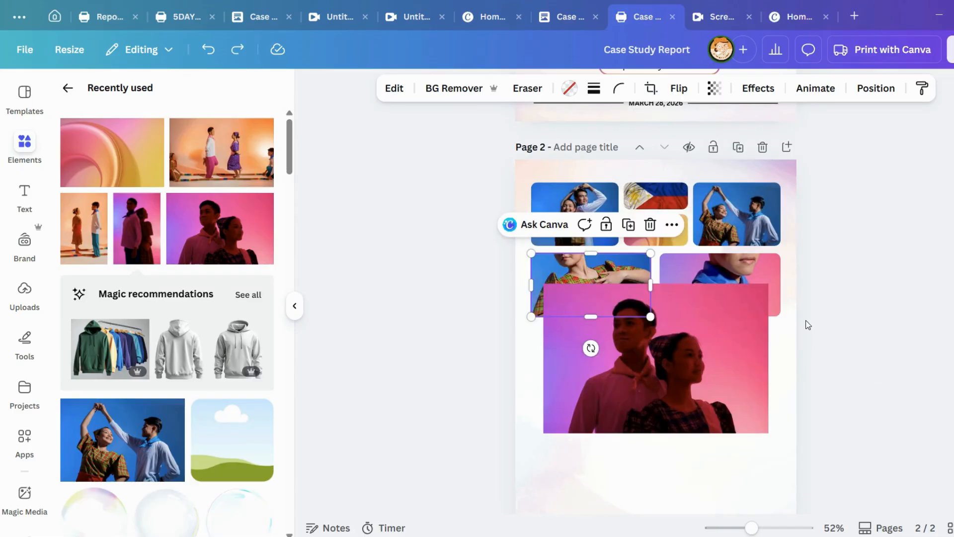
left_click(848, 335)
Set the corner rounding of page 2's INTRODUCTION banner to 15.
scroll(852, 316, "down", 2)
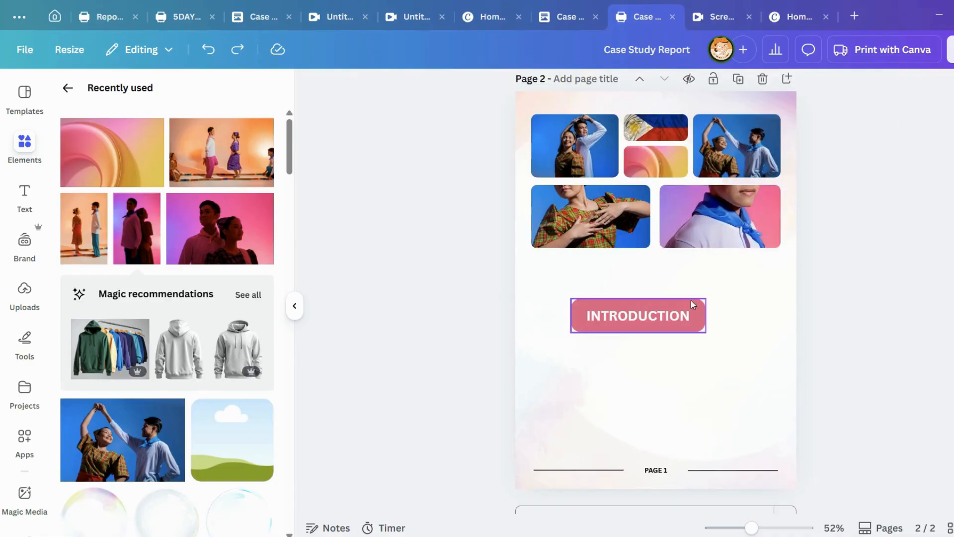
left_click(681, 318)
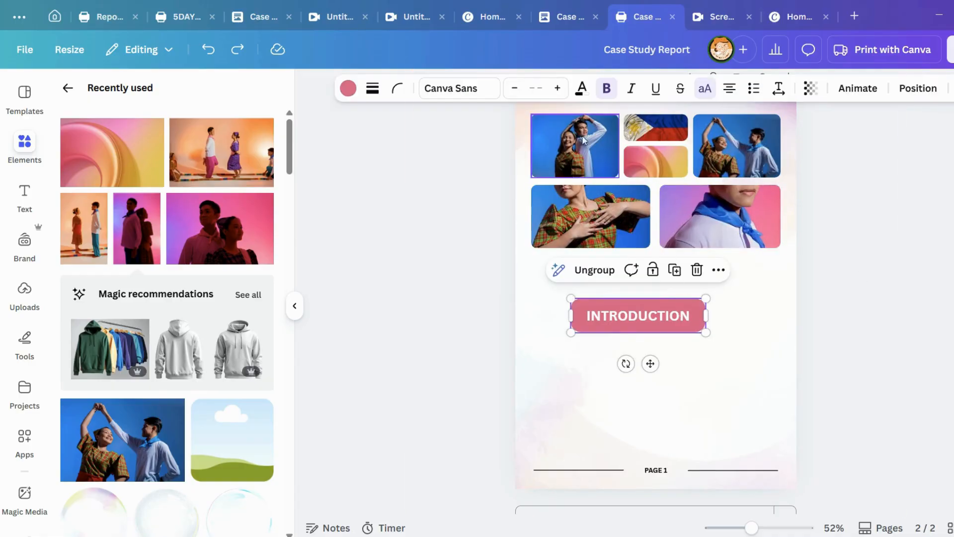
left_click(397, 88)
left_click_drag(355, 144, 343, 144)
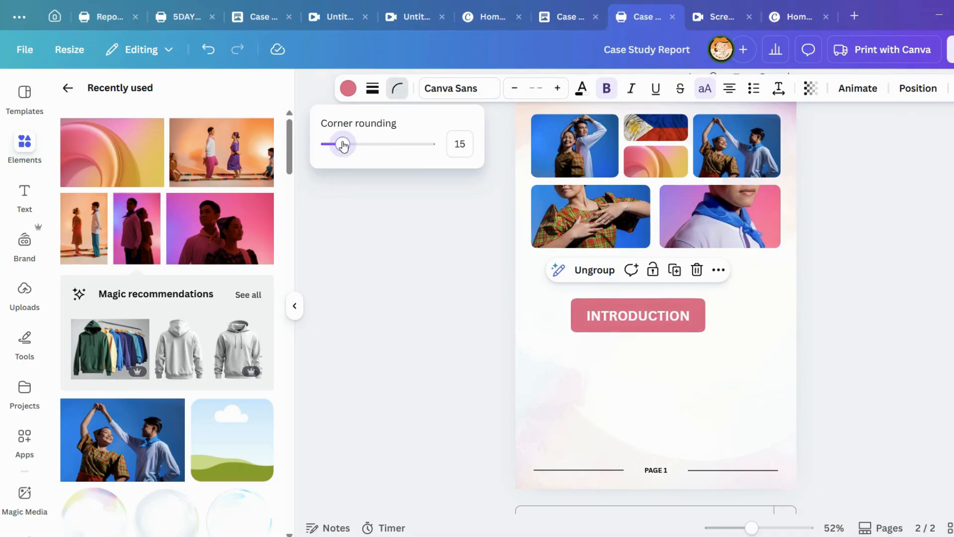
Increase the INTRODUCTION banner text to font size 32 and widen its text box to fit on one line.
left_click(618, 311)
double_click(619, 312)
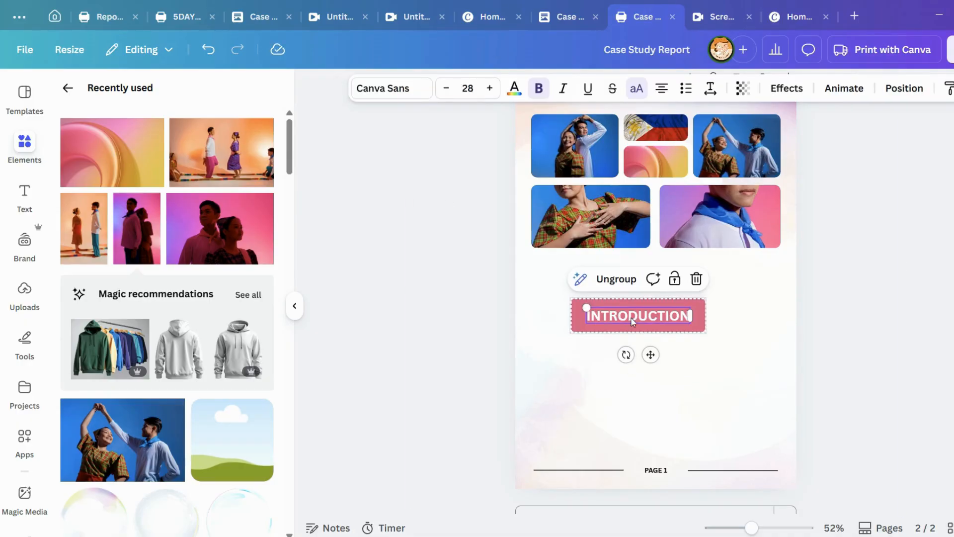
left_click(490, 88)
left_click(489, 88)
left_click(489, 88)
left_click(489, 88)
left_click_drag(690, 323, 707, 324)
Move the INTRODUCTION text to the centre of its pink banner on page 2.
double_click(689, 318)
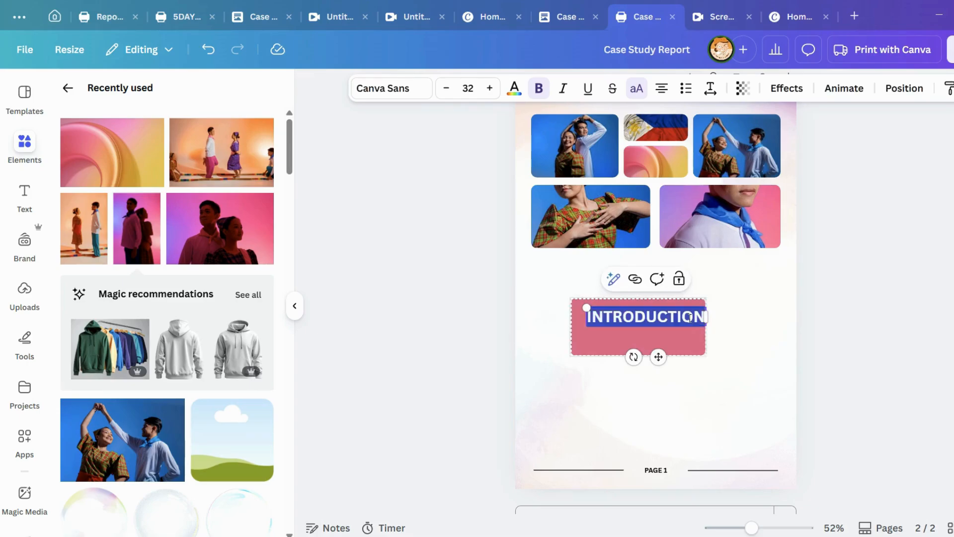
left_click_drag(658, 357, 646, 371)
left_click(742, 342)
left_click(686, 326)
left_click(732, 310)
left_click(679, 309)
left_click(664, 323)
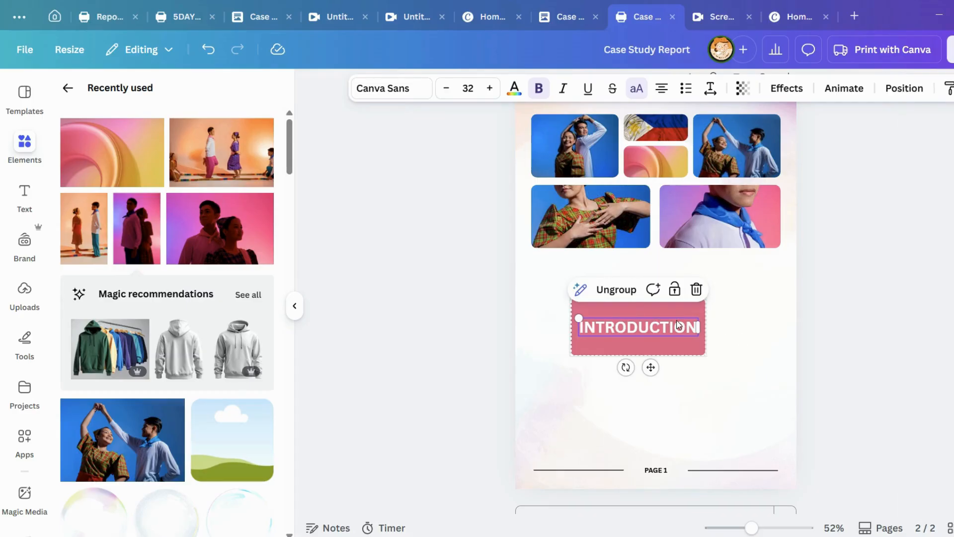
Ungroup page 2's INTRODUCTION text from its pink banner and try moving the text upward on its own.
mouse_move(651, 368)
left_mouse_down()
mouse_move(650, 343)
mouse_move(650, 417)
mouse_move(654, 352)
mouse_move(610, 340)
mouse_move(649, 364)
left_mouse_up()
left_click(710, 362)
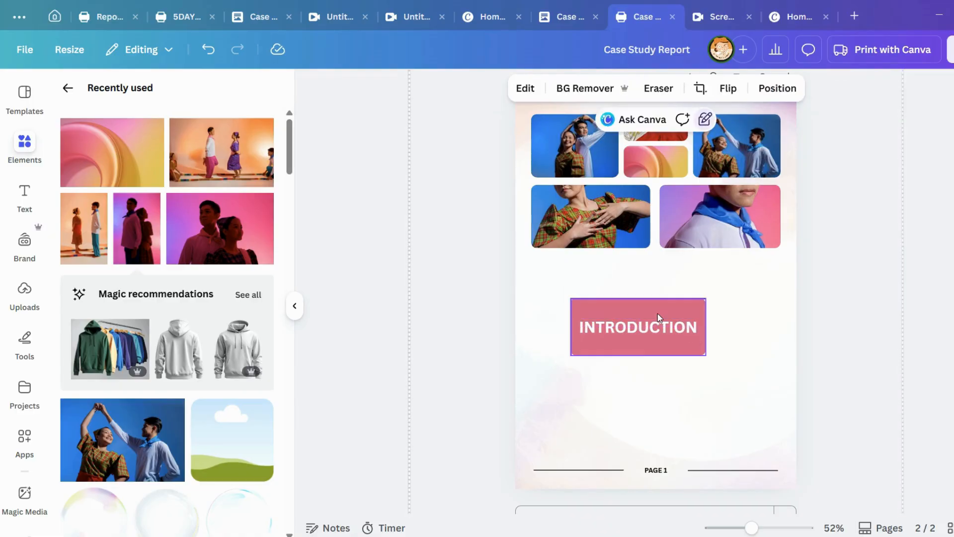
left_click(650, 319)
left_click(595, 270)
left_click(627, 318)
left_click_drag(644, 335, 637, 315)
key("ctrl+z")
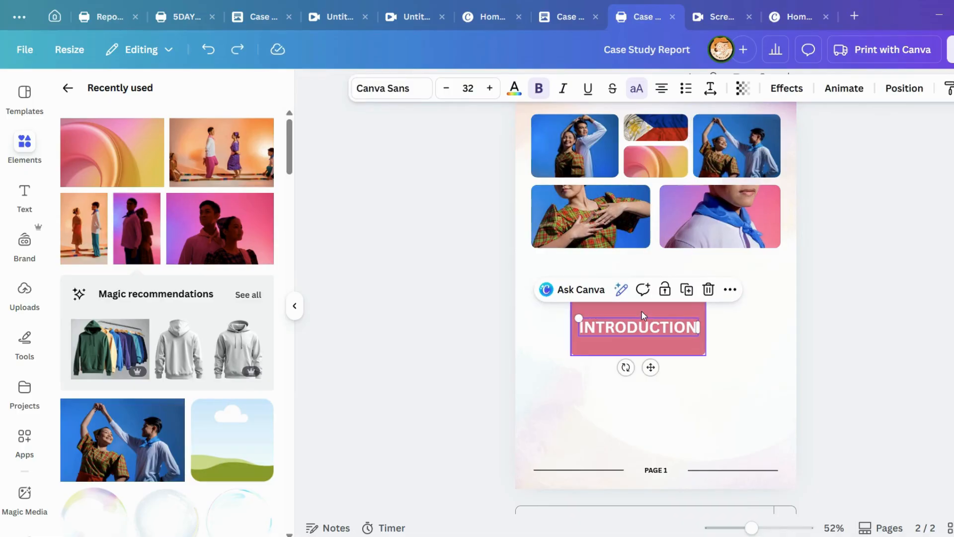
Group the INTRODUCTION text with its pink banner again.
left_click(571, 319, "shift")
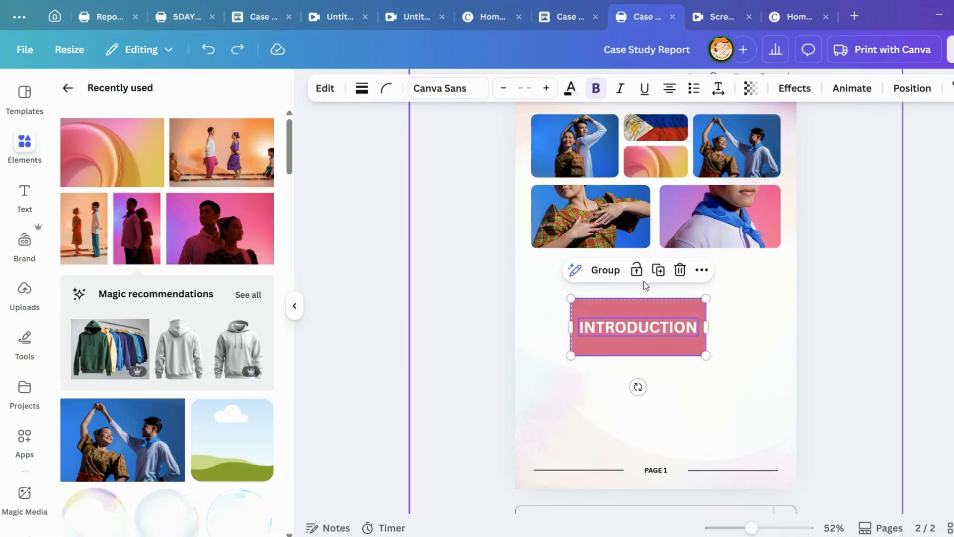
left_click(603, 270)
left_click(651, 332)
left_click(651, 332)
left_click_drag(651, 330, 652, 308)
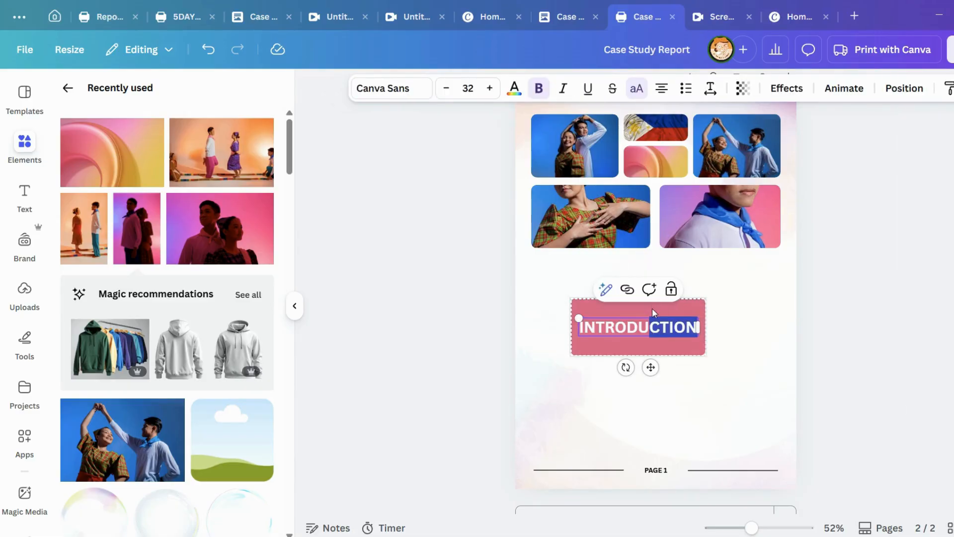
Reduce the height of the pink INTRODUCTION banner from its upper and lower edges so it fits closer around the text.
left_click_drag(650, 368, 650, 369)
left_click(688, 307)
left_click_drag(638, 299, 741, 320)
left_click_drag(689, 345, 696, 291)
key("ctrl+z")
key("ctrl+y")
key("ctrl+z")
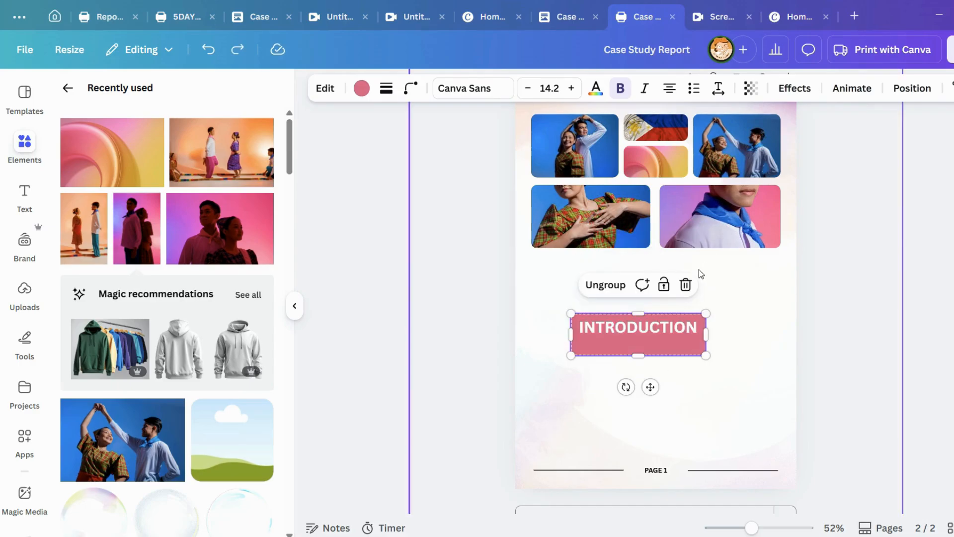
left_click_drag(670, 351, 670, 347)
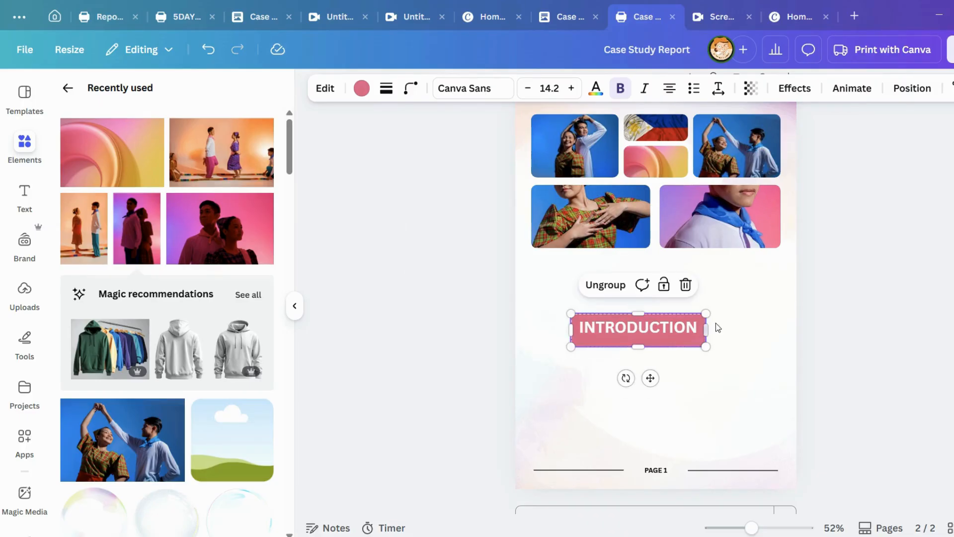
Centre the INTRODUCTION text vertically within its shortened pink banner.
double_click(662, 326)
key("Escape")
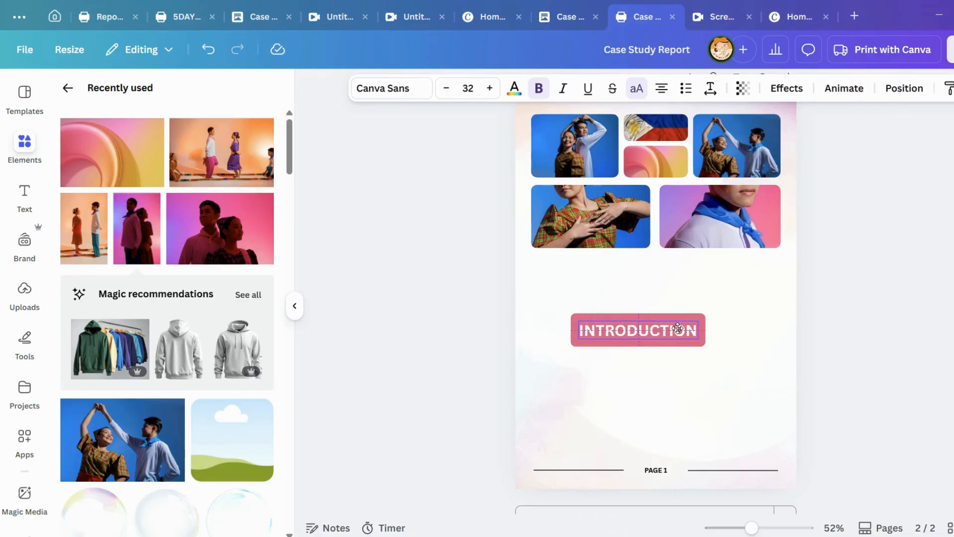
left_click(736, 368)
left_click(673, 329)
left_click(730, 318)
Set the corner rounding of the INTRODUCTION banner to 21.
left_click(690, 318)
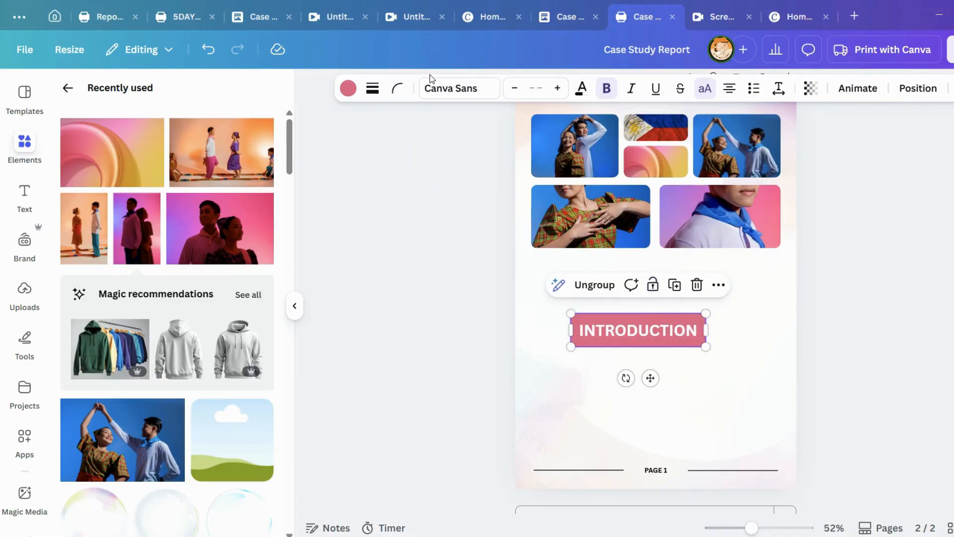
left_click(397, 88)
left_click_drag(341, 143, 350, 144)
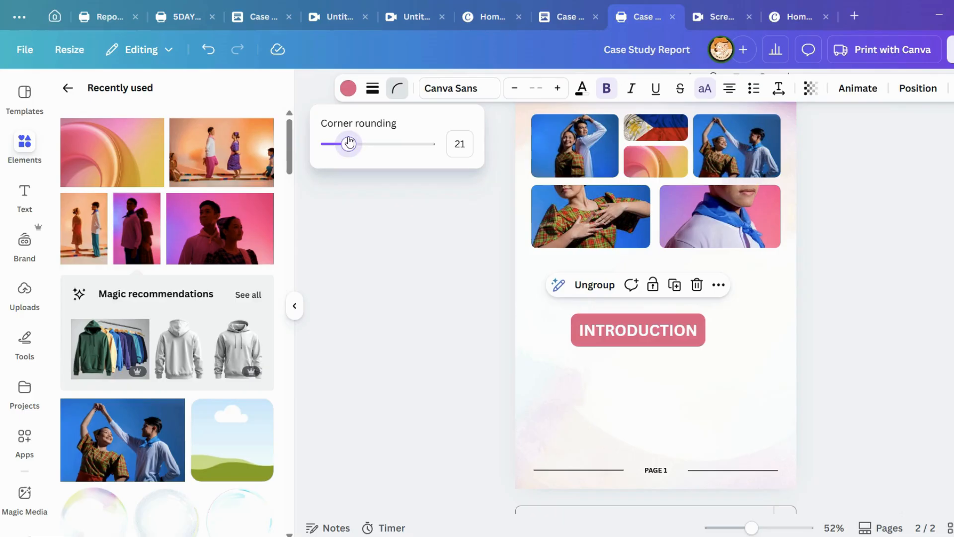
left_click(729, 326)
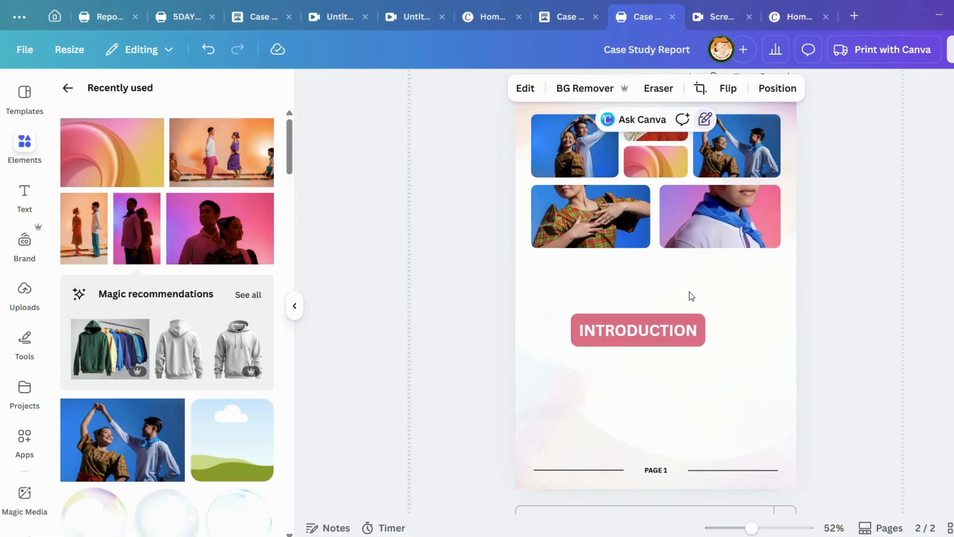
Move the INTRODUCTION banner onto the middle of page 2's photo collage and enlarge it slightly.
left_click(693, 320)
left_click_drag(693, 320, 710, 168)
left_click_drag(745, 207, 747, 208)
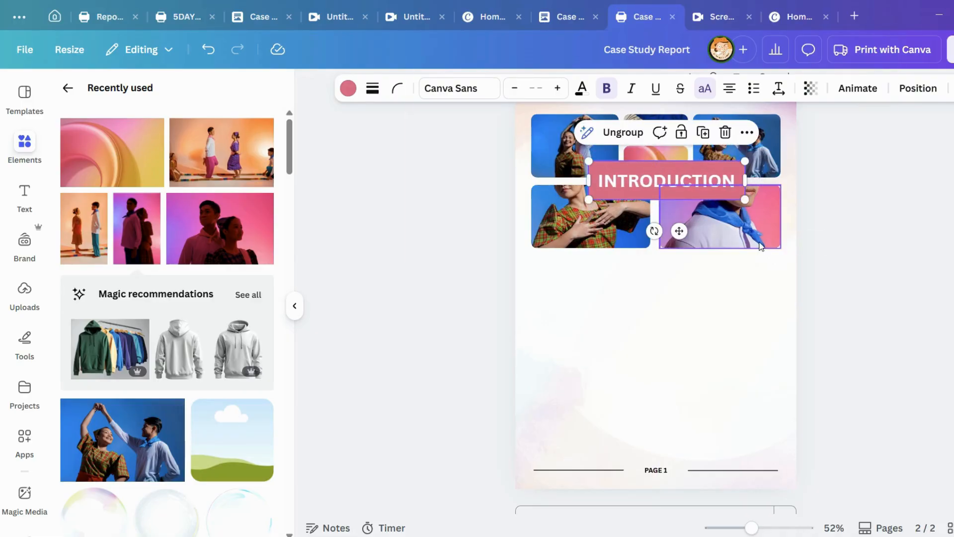
scroll(711, 264, "up", 2)
mouse_move(711, 260)
left_mouse_down()
mouse_move(694, 256)
mouse_move(704, 262)
left_mouse_up()
left_click(705, 259)
left_click(906, 264)
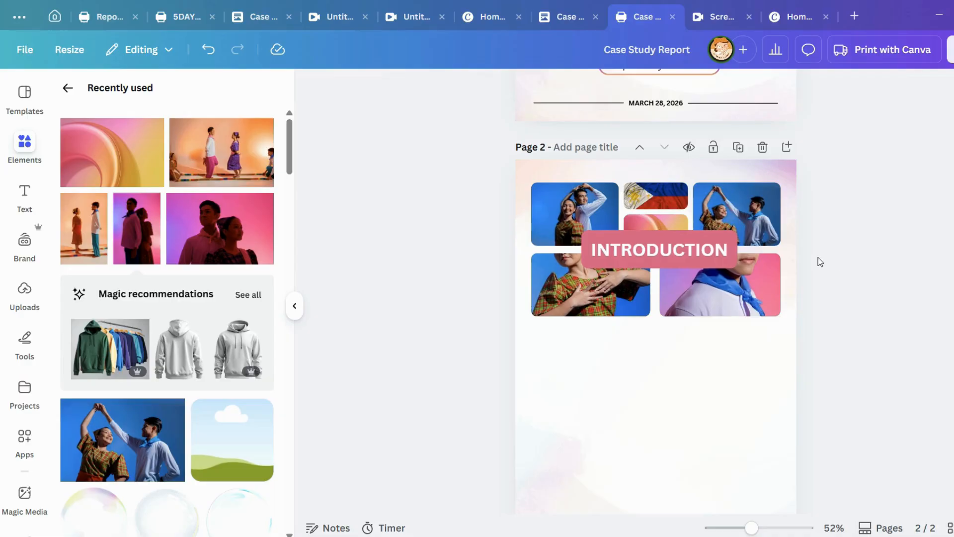
Try the pink-lit couple close-up and the standing pink-lit couple photo in the small collage frame below the flag.
left_click(697, 395)
scroll(691, 383, "down", 2)
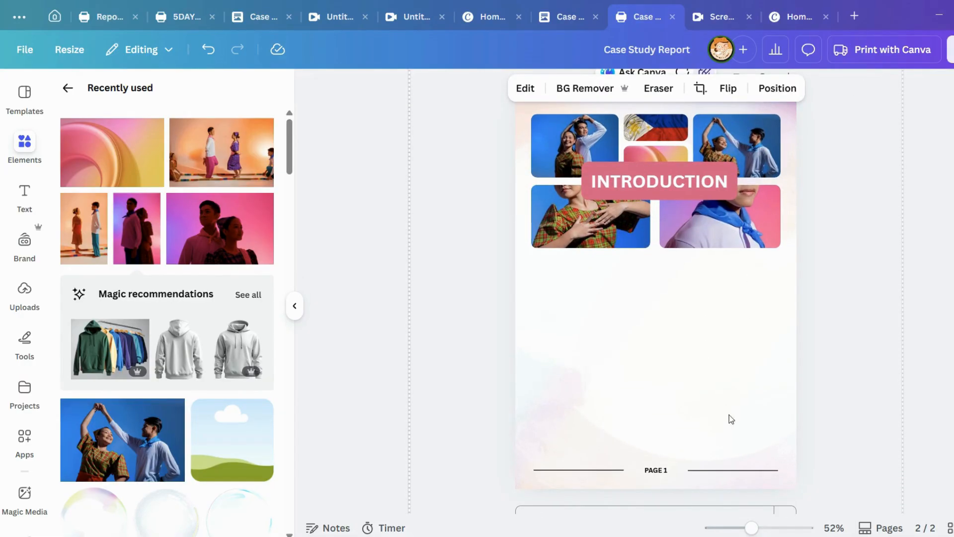
left_click_drag(242, 244, 655, 152)
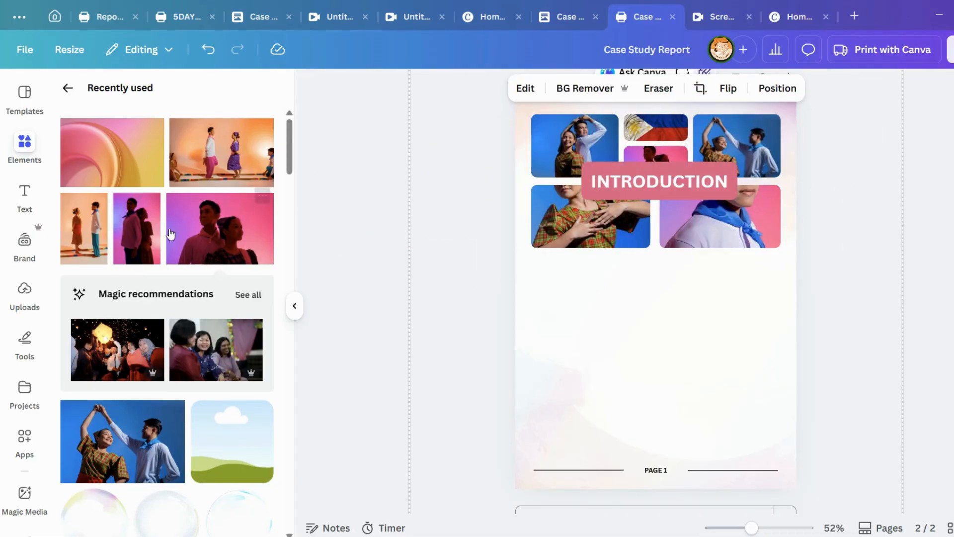
left_click_drag(118, 233, 660, 172)
double_click(654, 157)
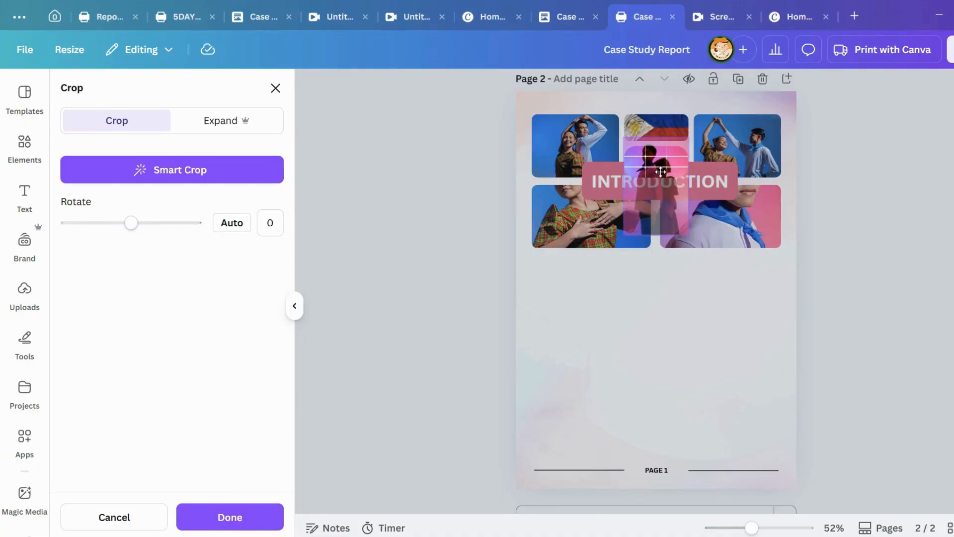
left_click(826, 175)
left_click(320, 218)
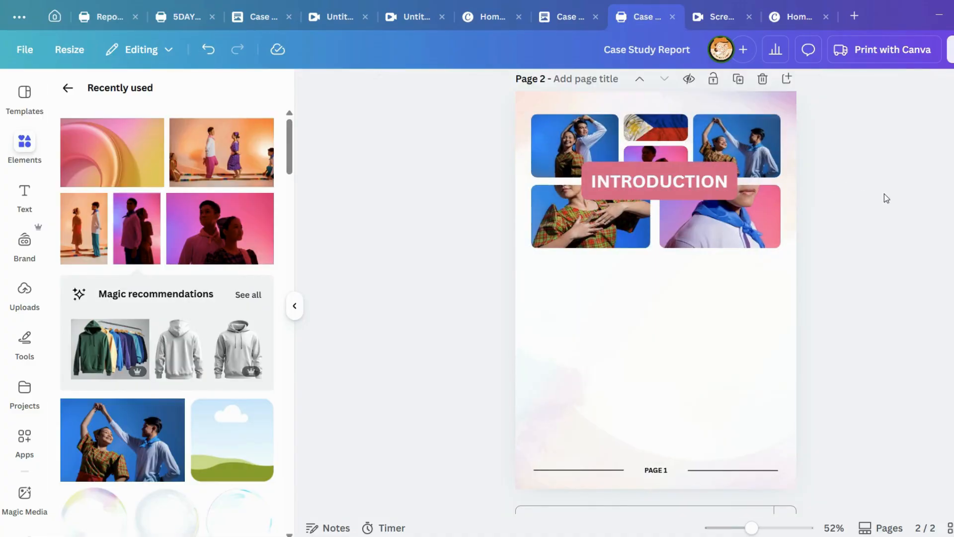
Fill the small frame below the flag with the pink-lit couple close-up and nudge the INTRODUCTION banner over the collage.
left_click_drag(234, 243, 651, 160)
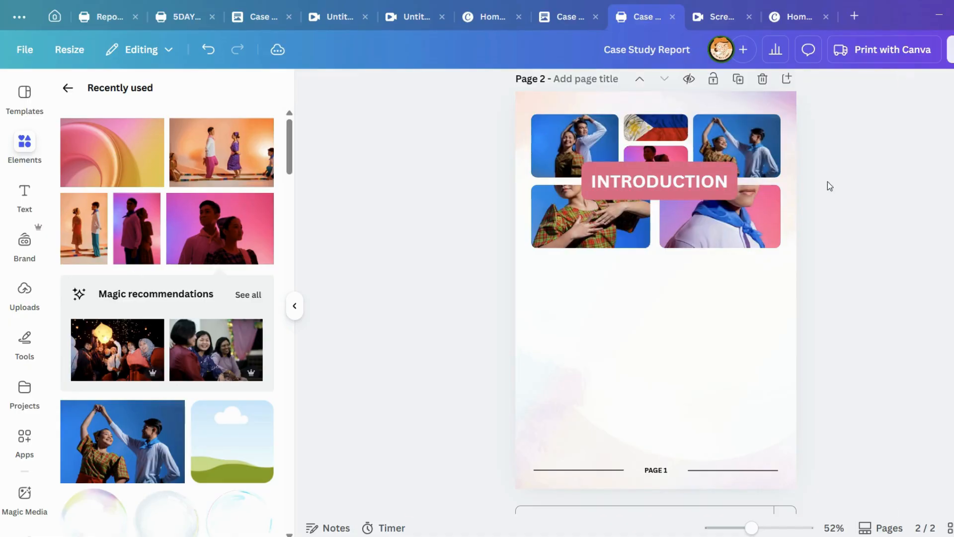
left_click(688, 186)
left_click_drag(687, 195, 678, 180)
left_click(909, 166)
left_click(867, 177)
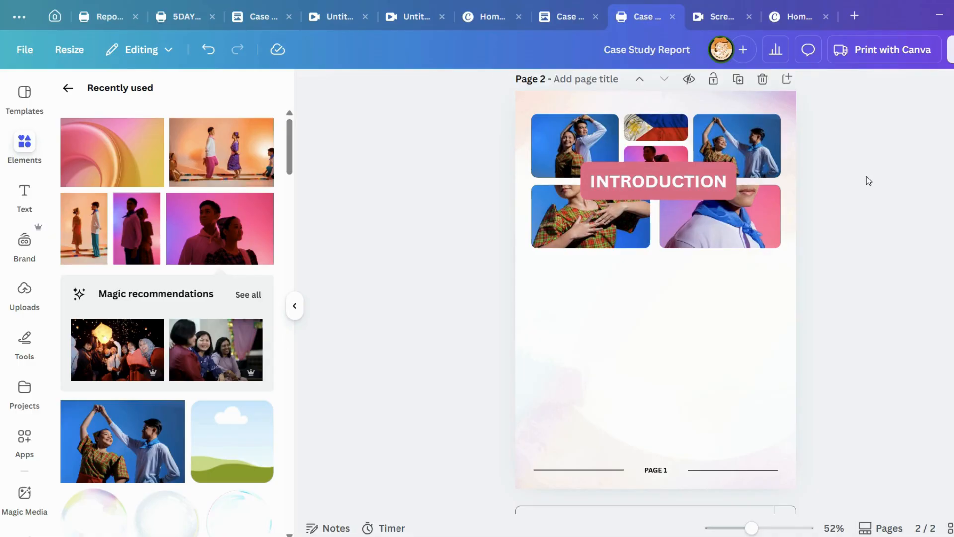
left_click(630, 348)
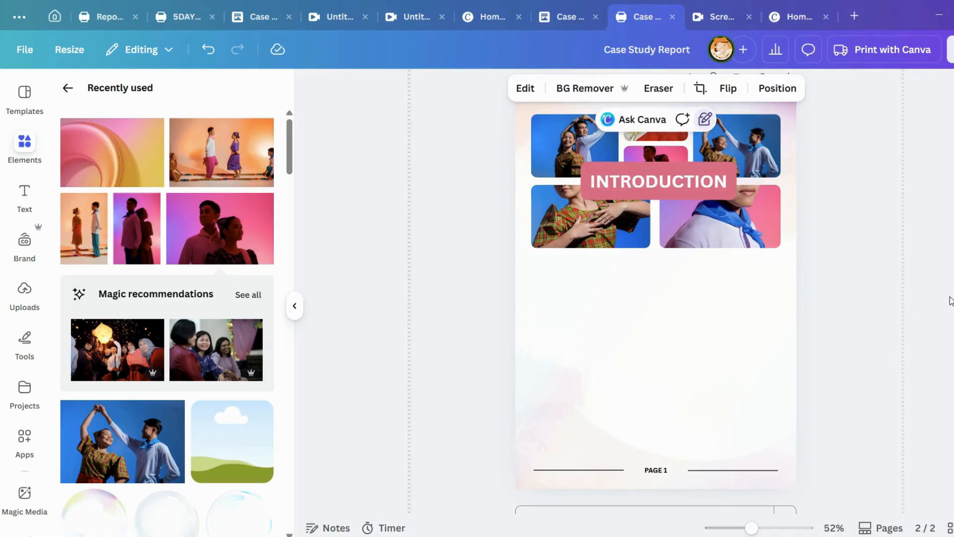
left_click(568, 20)
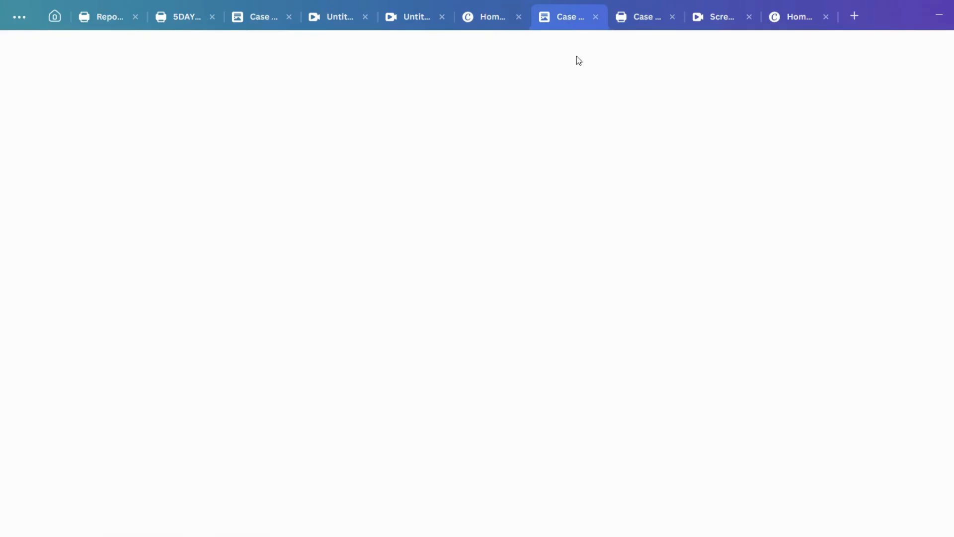
left_click_drag(291, 180, 551, 258)
left_click(641, 17)
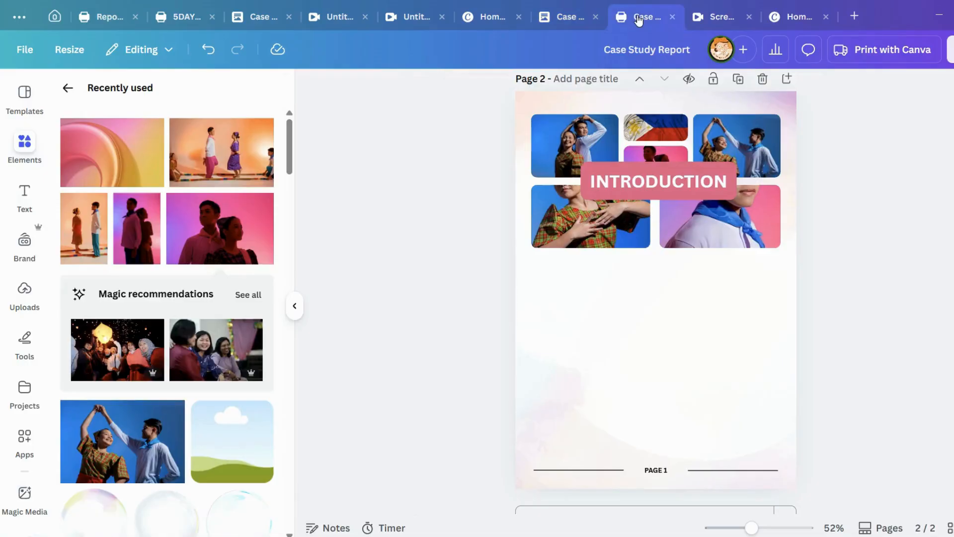
Add a rectangle below page 2's collage, shorten it from its upper edge and remove its fill colour.
left_click(619, 336)
key("r")
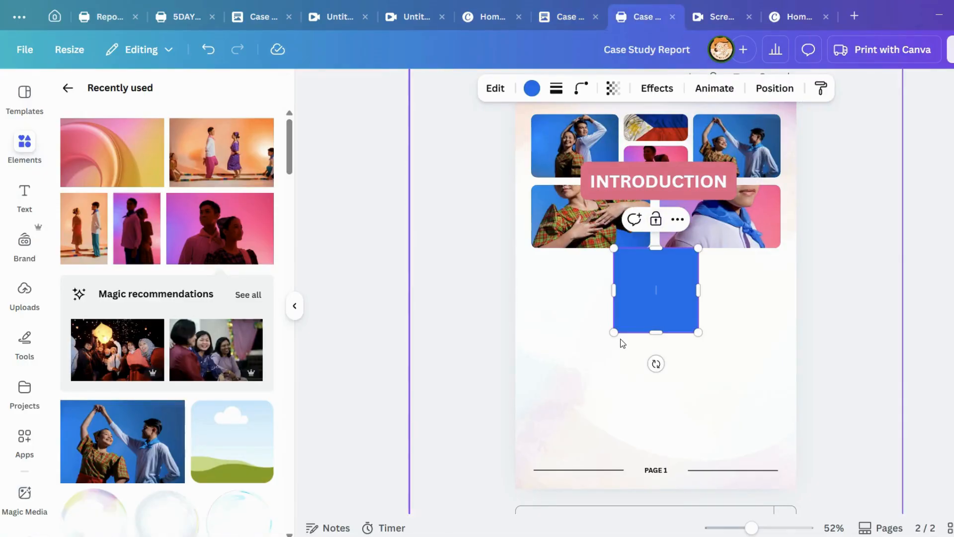
left_click_drag(658, 249, 658, 279)
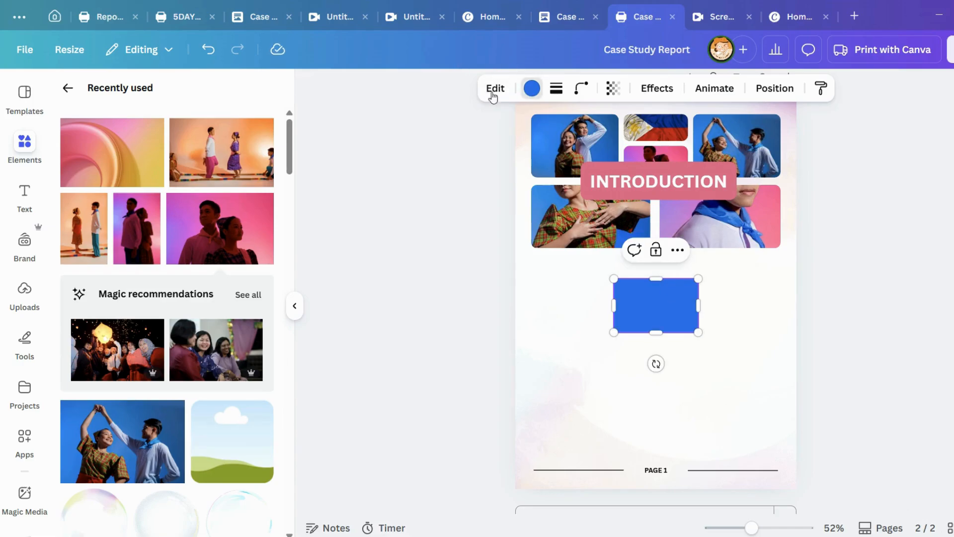
left_click(525, 91)
left_click(107, 194)
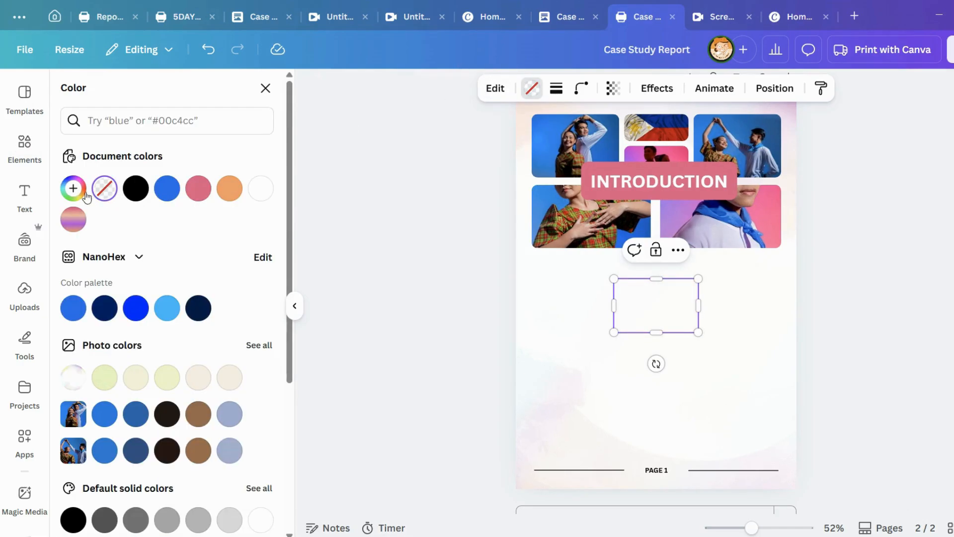
Give the rectangle a solid outline in the document's linear gradient #de4380, #f1b89c, #b74bdb, #f09e65.
left_click(556, 88)
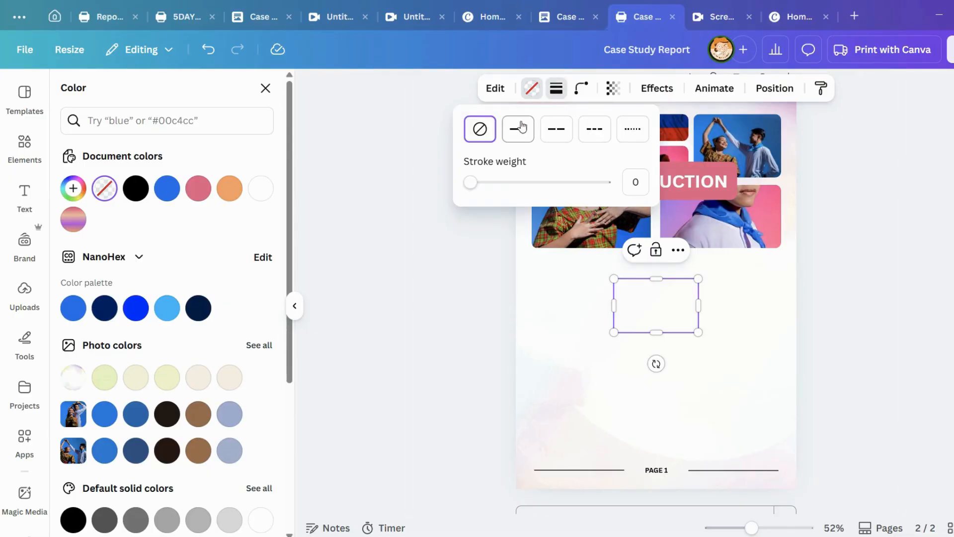
left_click(518, 129)
mouse_move(472, 182)
left_mouse_down()
mouse_move(481, 187)
mouse_move(473, 191)
left_mouse_up()
left_click(545, 88)
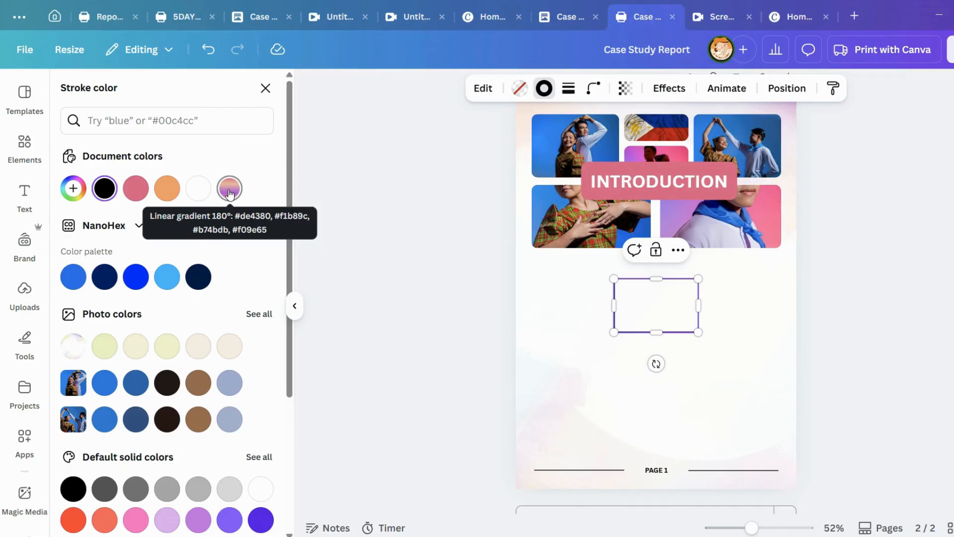
left_click(229, 193)
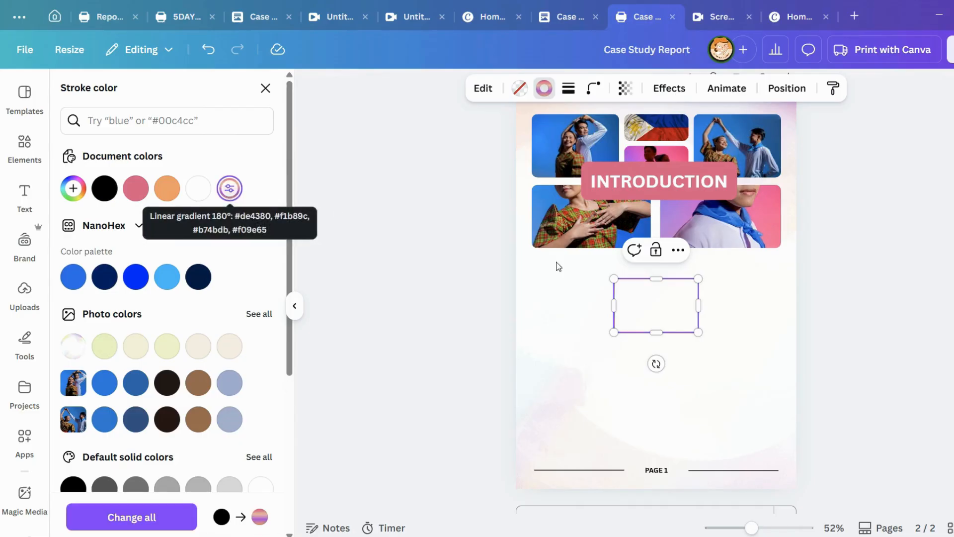
Widen the outlined rectangle by extending its left edge.
left_click(866, 301)
left_click(628, 320)
left_click_drag(617, 312, 559, 307)
left_click(790, 311)
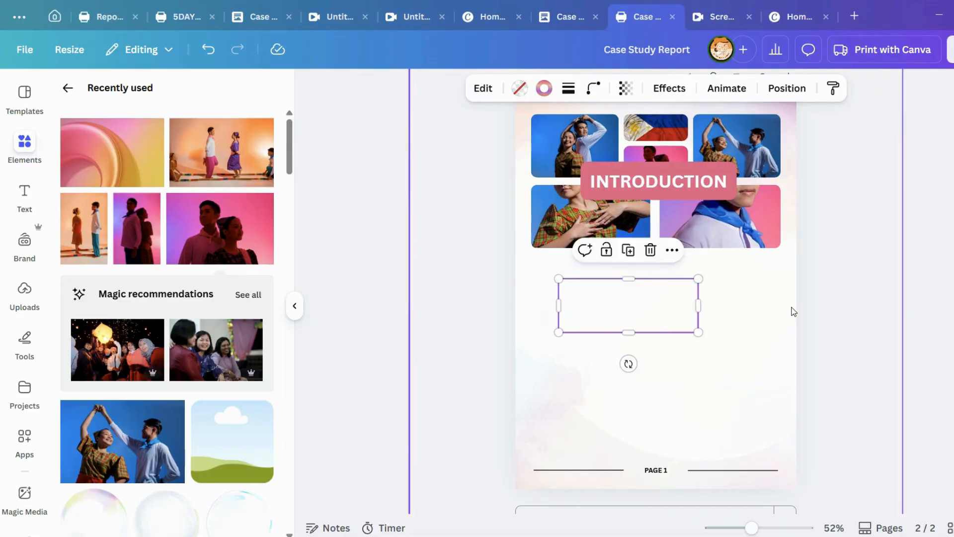
Set the outlined rectangle's stroke weight to 3.
left_click(682, 302)
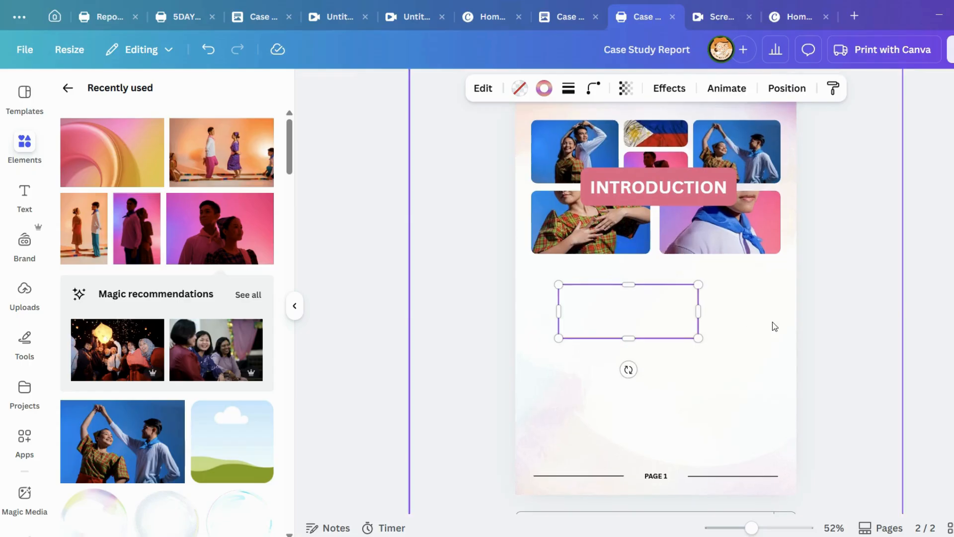
scroll(773, 318, "up", 4)
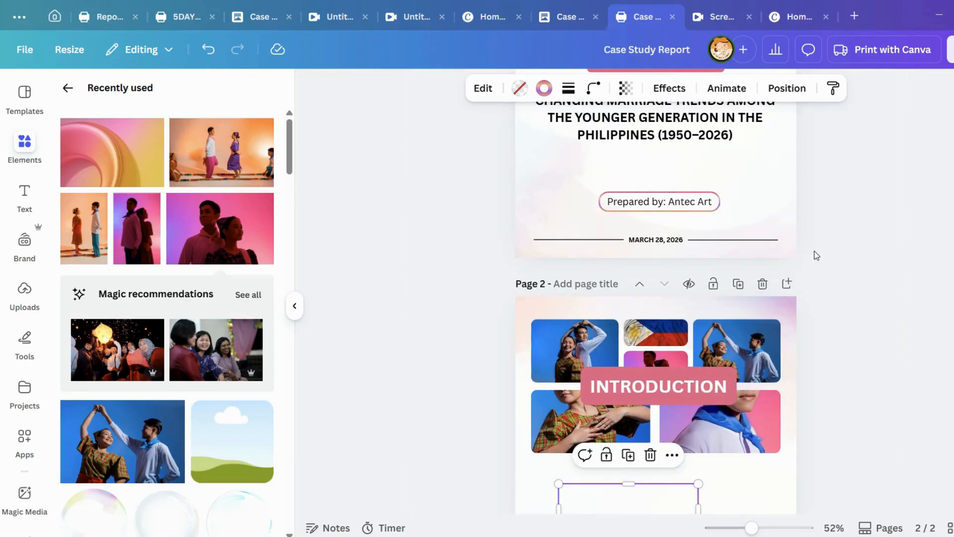
scroll(836, 360, "down", 3)
left_click(836, 360)
left_click(669, 384)
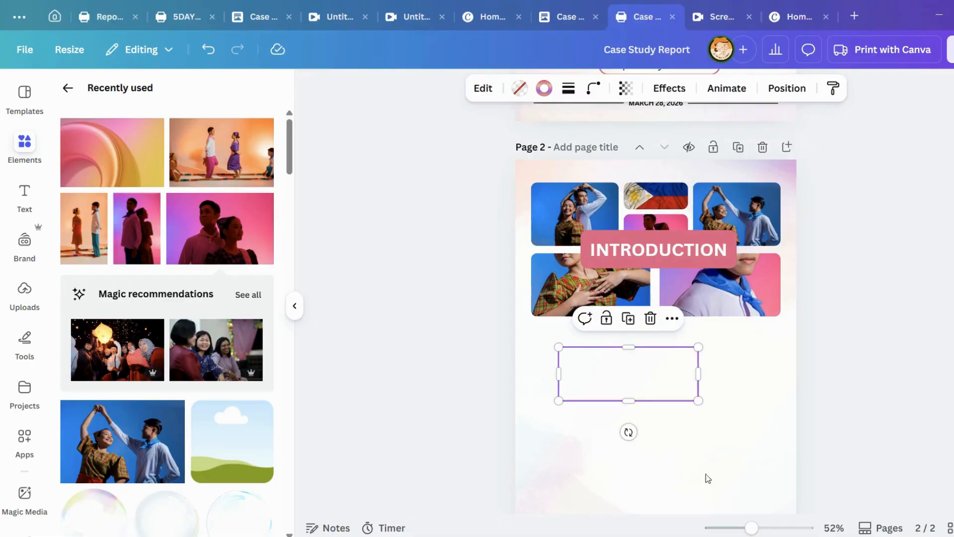
left_click(575, 87)
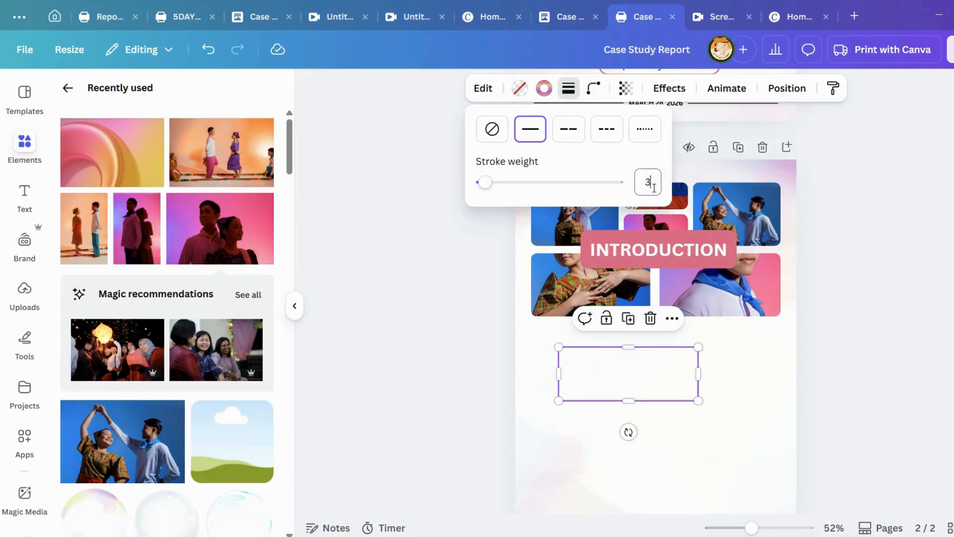
left_click(747, 389)
Align the outlined rectangle with the footer line's left end and enlarge it to fill most of the space below the collage.
left_click_drag(675, 375, 650, 350)
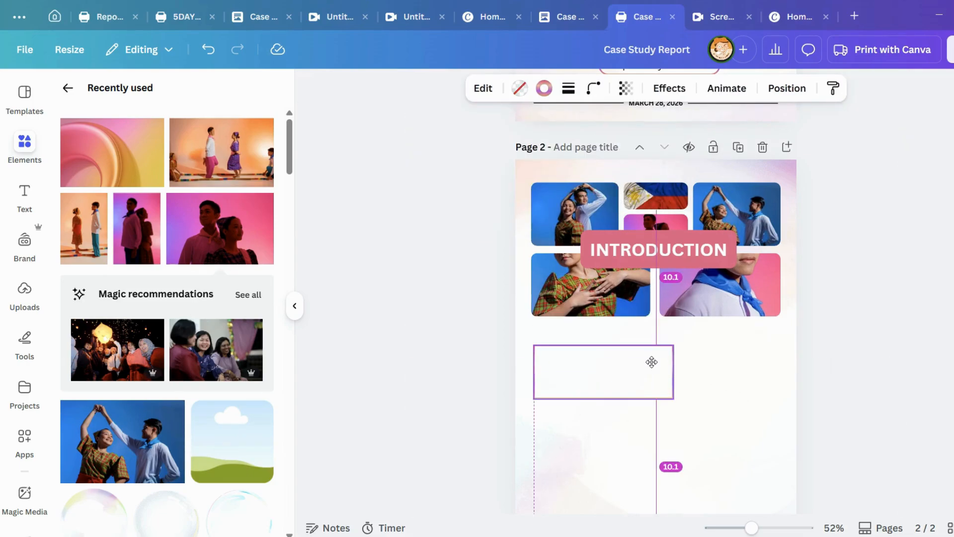
left_click_drag(672, 371, 729, 482)
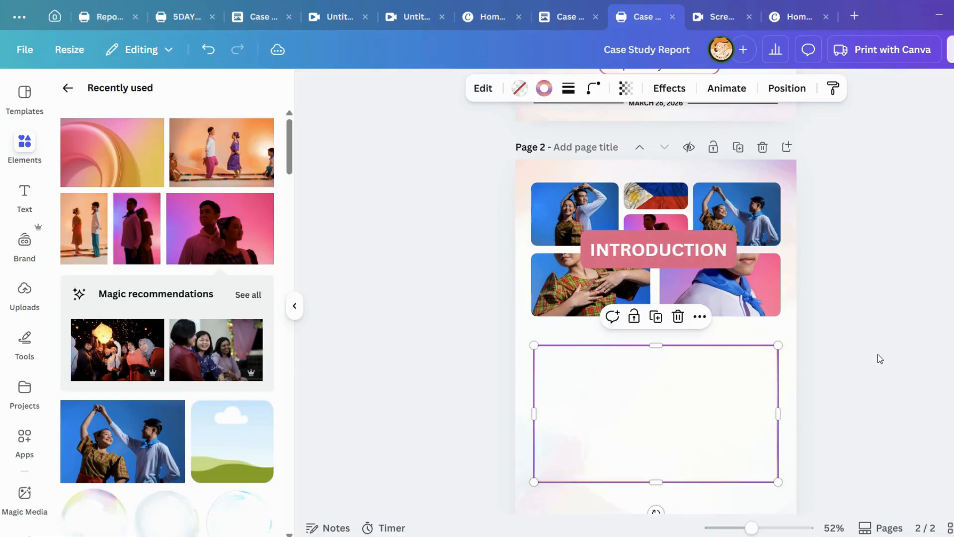
scroll(877, 353, "down", 2)
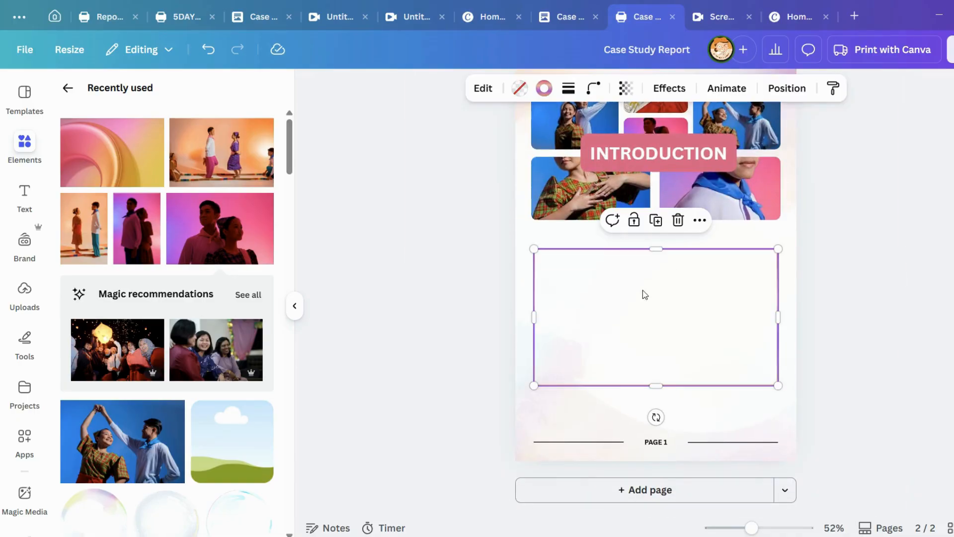
Add a text box to page 2 and paste in the introduction paragraph beginning "Marriage patterns in the Philippines have undergone significant transformation".
double_click(600, 285)
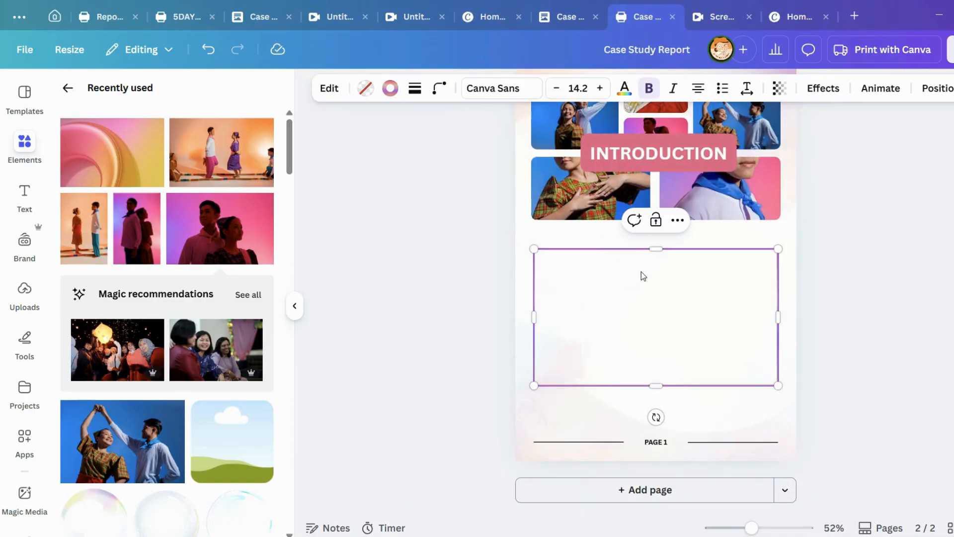
scroll(762, 279, "up", 1)
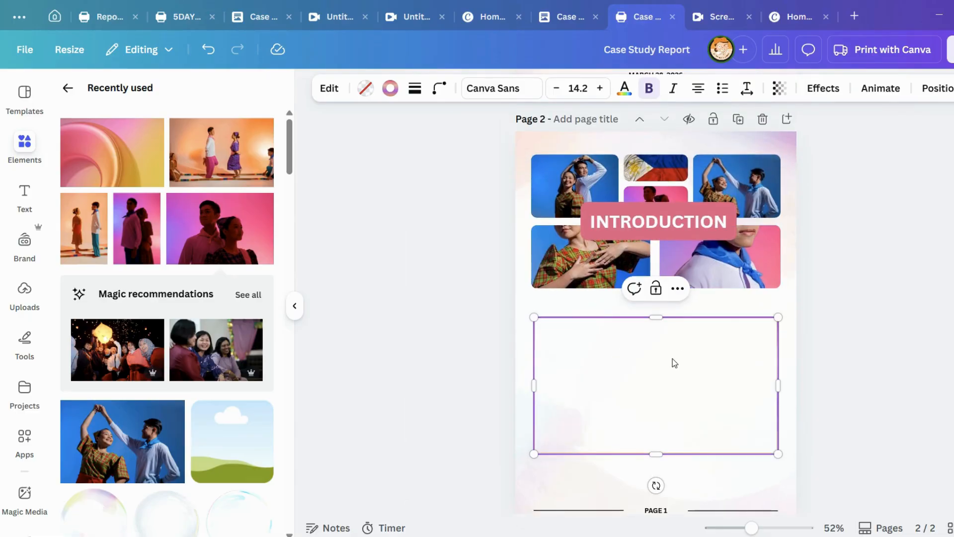
left_click(928, 292)
key("t")
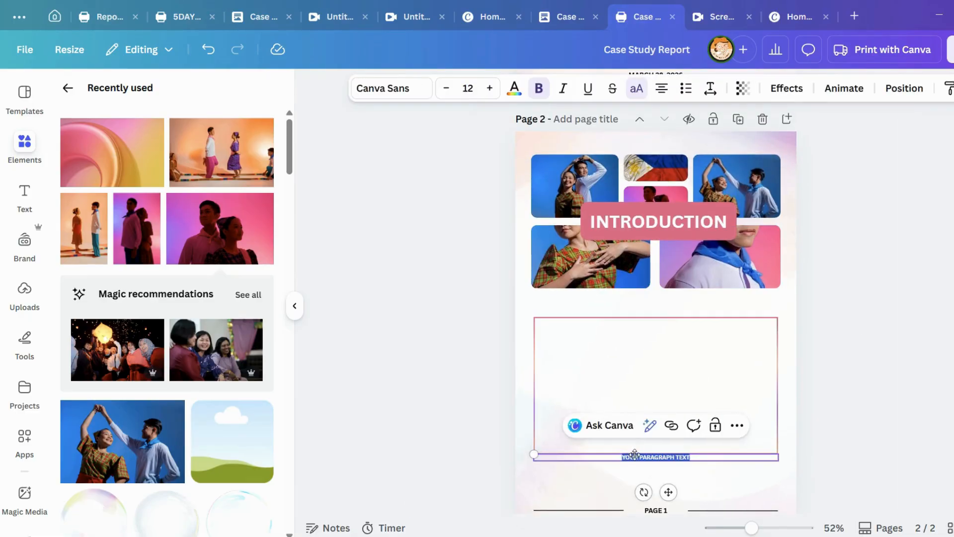
type("MARRIAGE PATTERNS IN THE PHILIPPINES HAVE UNDERGONE SIGNIFICANT TRANSFORMATION OVER THE PAST SEVEN DECADES. TRADITIONALLY, MARRIAGE WAS VIEWED AS A SOCIAL AND RELIGIOUS MILESTONE EXPECTED EARLY IN ADULTHOOD. HOWEVER, RECENT DECADES HAVE SHOWN A STEADY INCREASE IN THE AVERAGE AGE OF FIRST MARRIAGE, PARTICULARLY AMONG THE YOUNGER GENERATION. THIS CASE STUDY EXPLORES THE FACTORS INFLUENCING THE POSTPONEMENT OF MARRIAGE AMONG FILIPINOS, FOCUSING ON GENERATIONAL SHIFTS, GENDER DIFFERENCES, AND THE UNDERLYING REASONS BEHIND THIS SOCIAL CHANGE.")
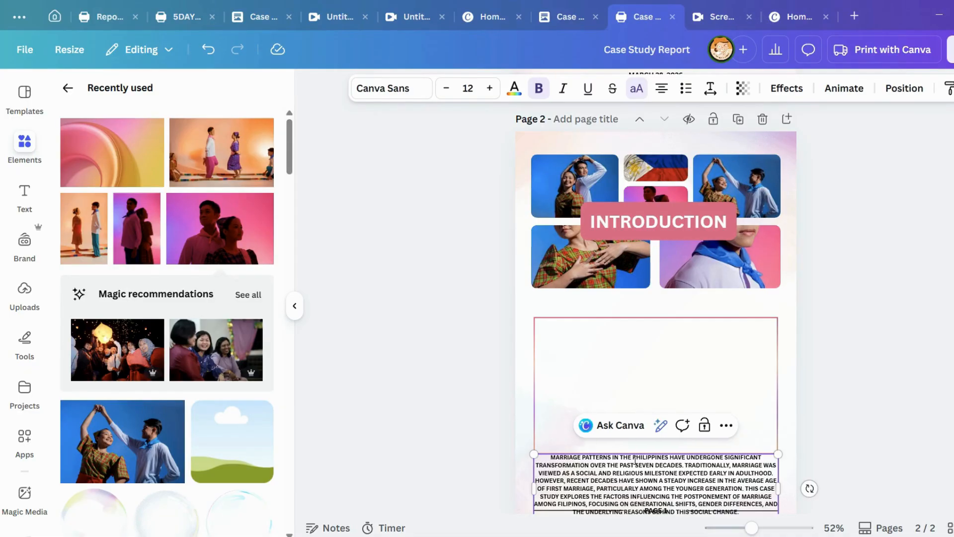
Justify the introduction paragraph and fit its text box inside the upper part of the outlined rectangle with narrow side margins.
left_click_drag(772, 483, 714, 397)
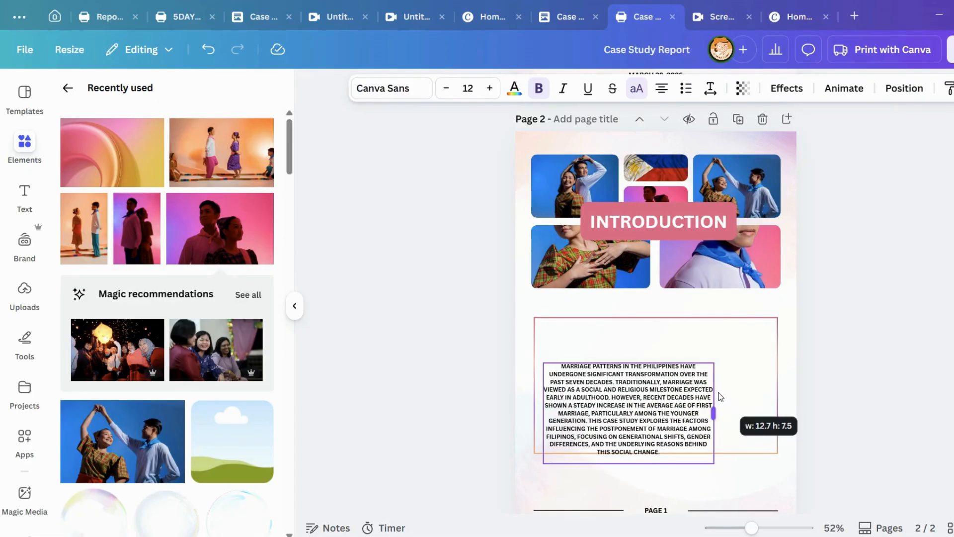
left_click(662, 89)
left_click(662, 88)
left_click(692, 407)
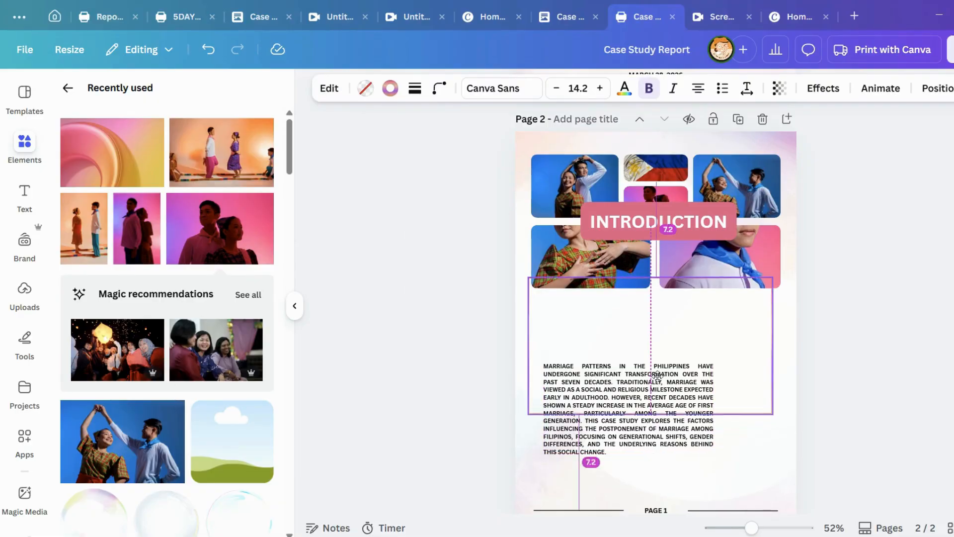
left_click(651, 405)
left_click_drag(660, 397, 660, 352)
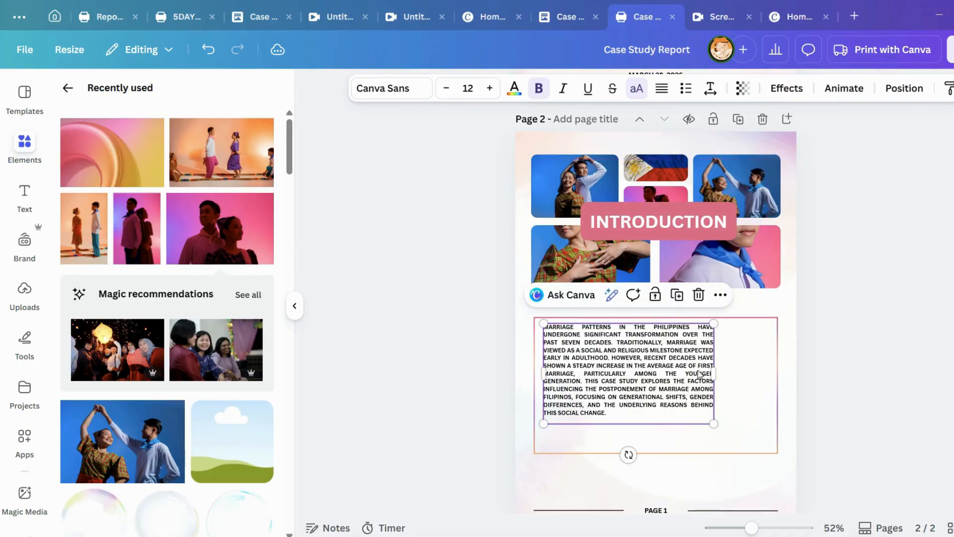
left_click_drag(716, 376, 769, 400)
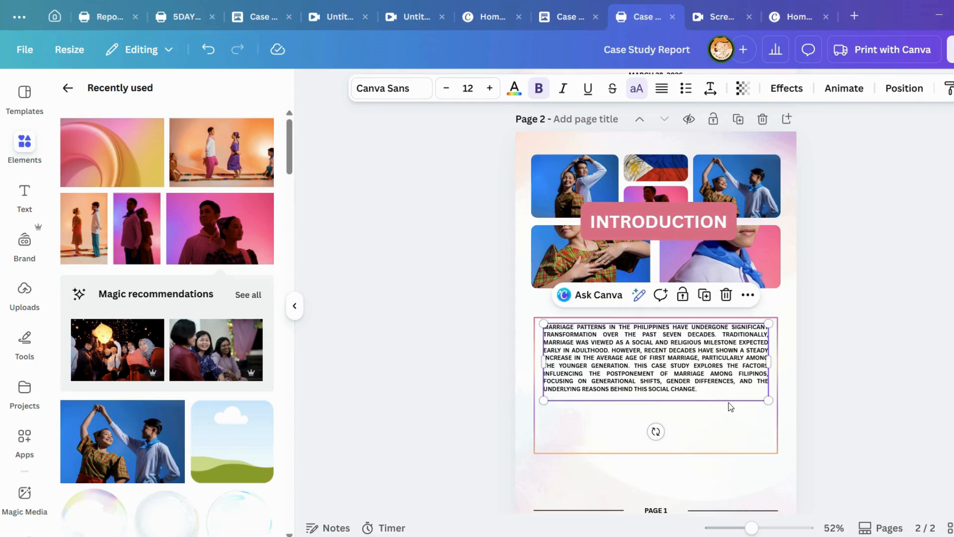
Turn off all-caps for the introduction paragraph and set its font size to 15.
left_click(635, 91)
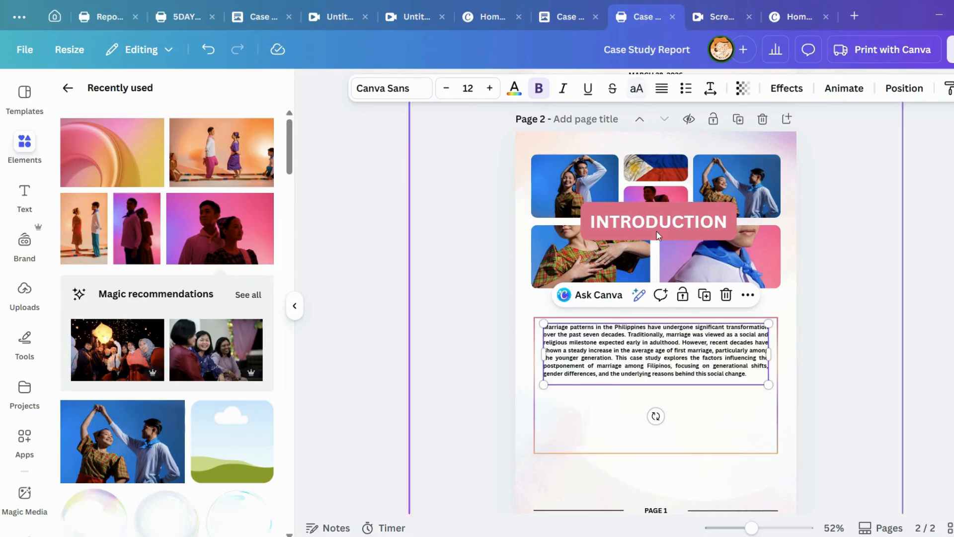
left_click(679, 352)
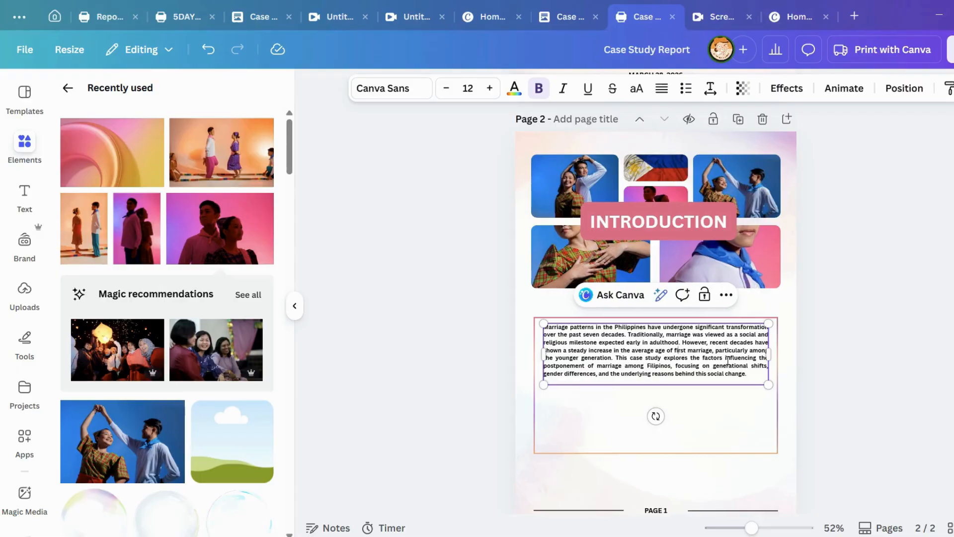
left_click(489, 89)
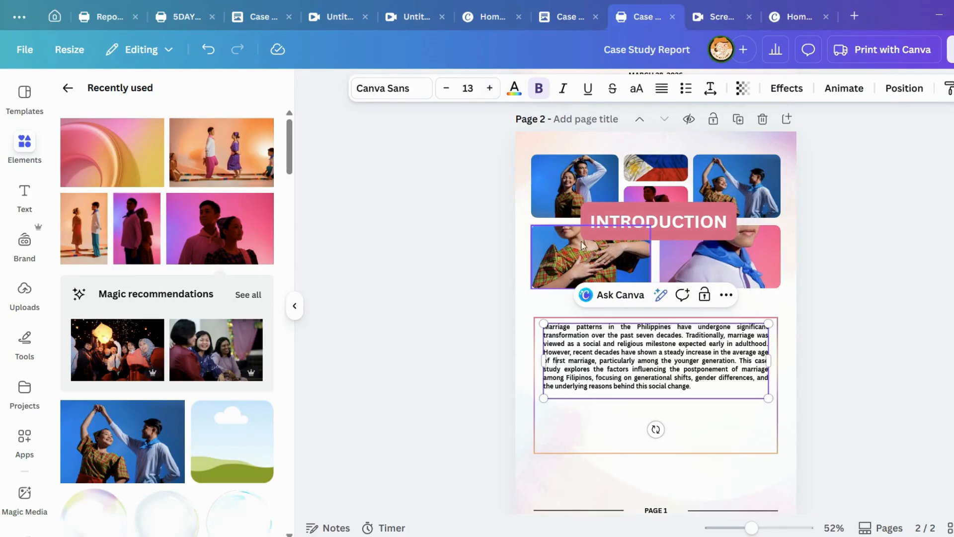
left_click(489, 90)
left_click(489, 88)
left_click(490, 89)
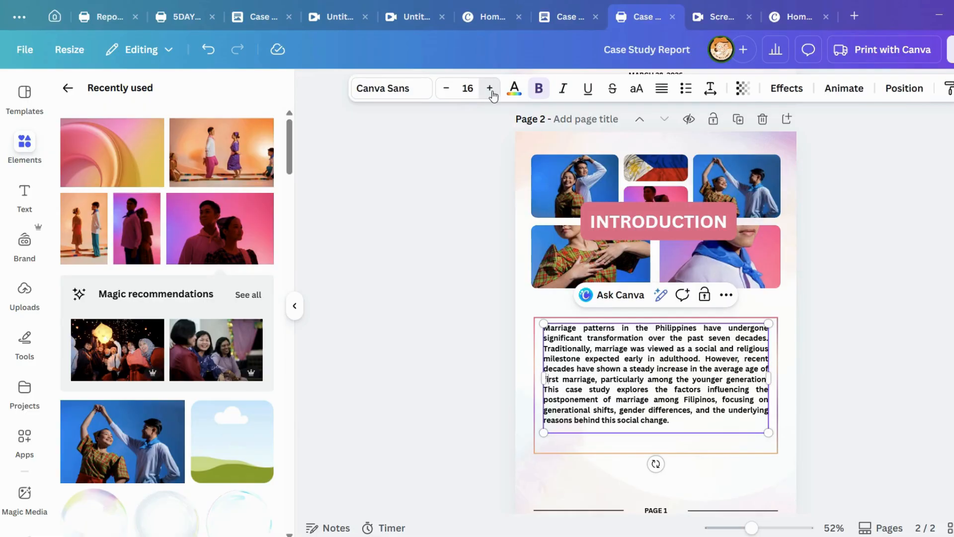
left_click(491, 90)
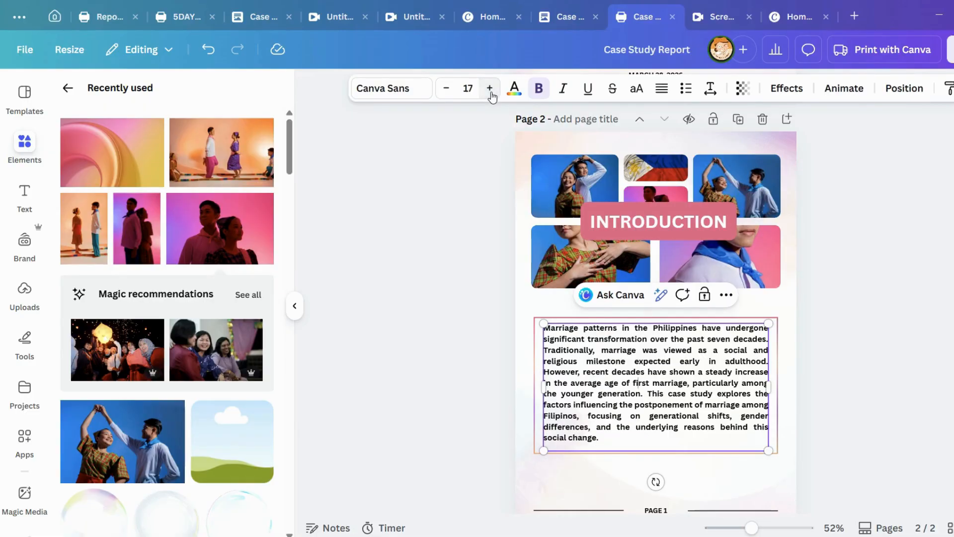
left_click(448, 88)
left_click(449, 88)
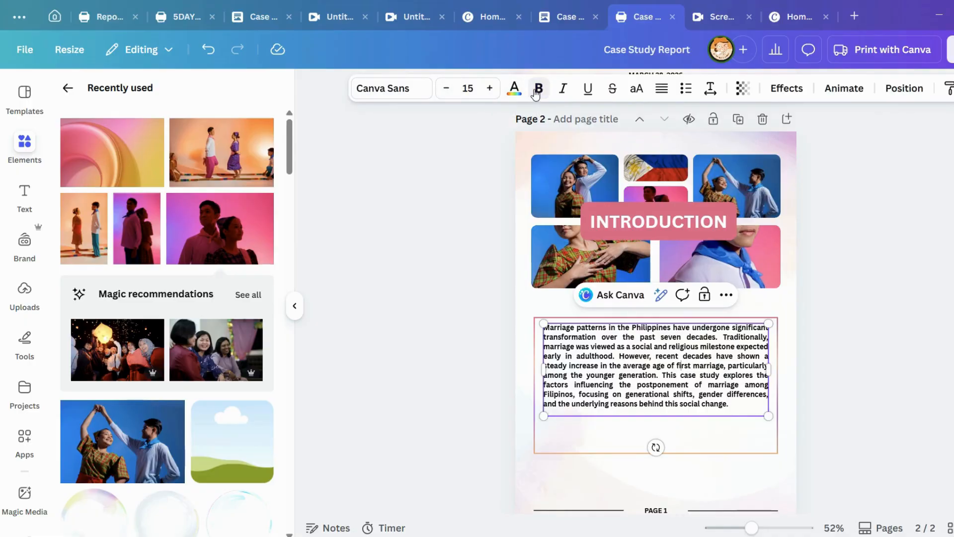
Remove the bold formatting from the introduction paragraph.
key("ctrl+a")
left_click(542, 75)
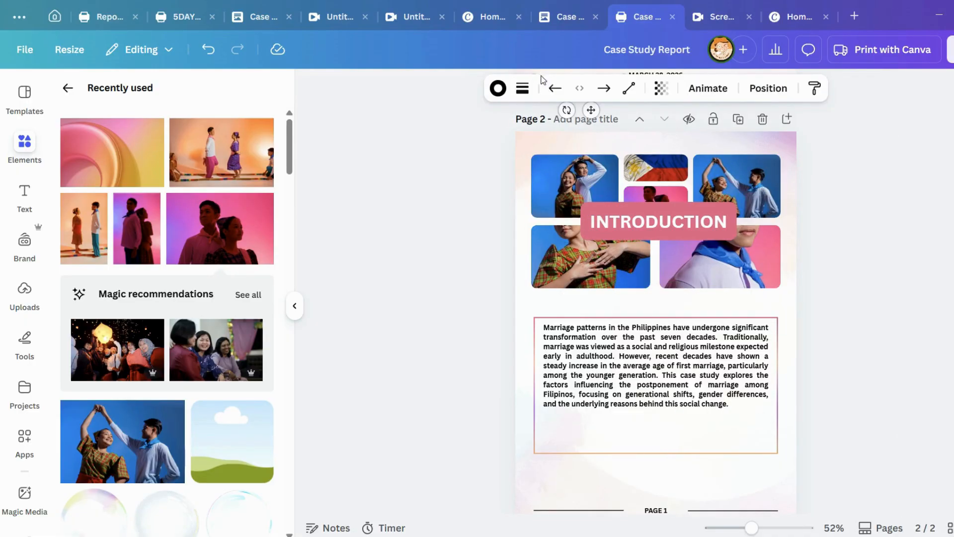
left_click(593, 390)
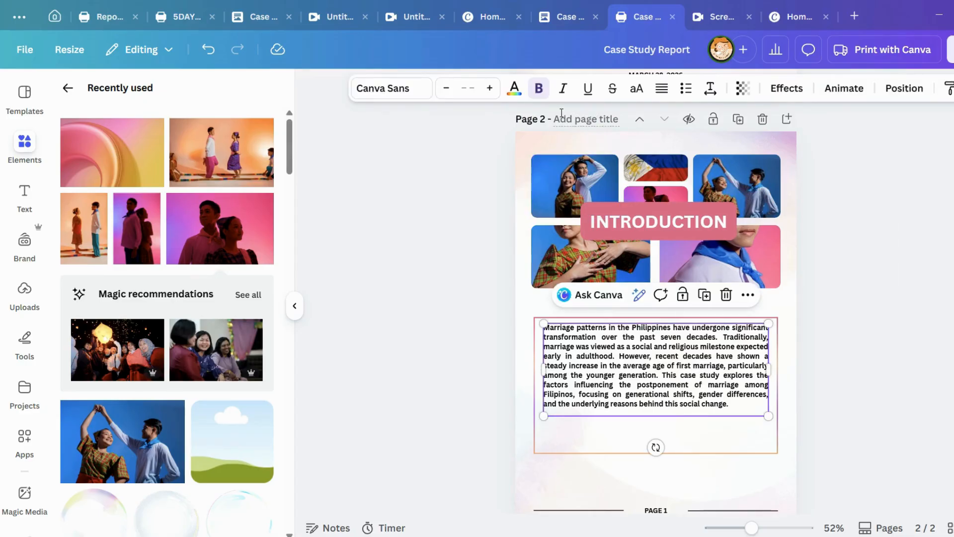
left_click(539, 88)
key("Escape")
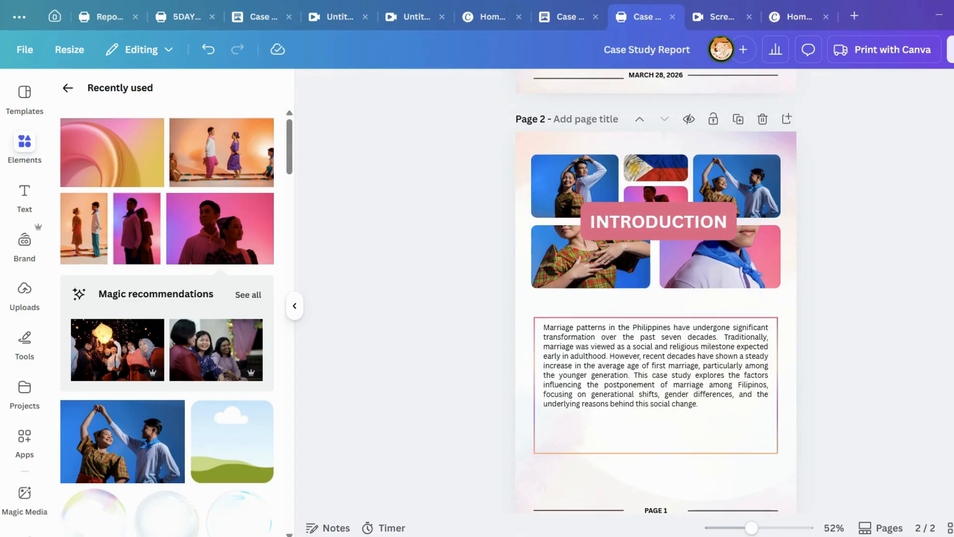
Shorten the outlined rectangle from below so it closely frames the introduction paragraph.
left_click(672, 390)
left_click_drag(719, 450, 719, 416)
left_click(906, 333)
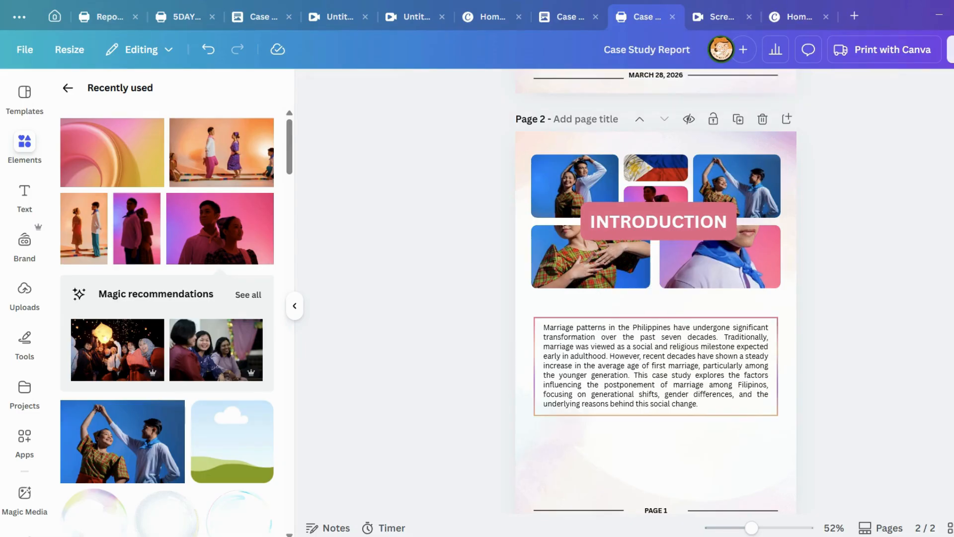
Extend the rectangle's lower edge slightly and move the paragraph down to centre it inside the frame.
scroll(794, 363, "down", 2)
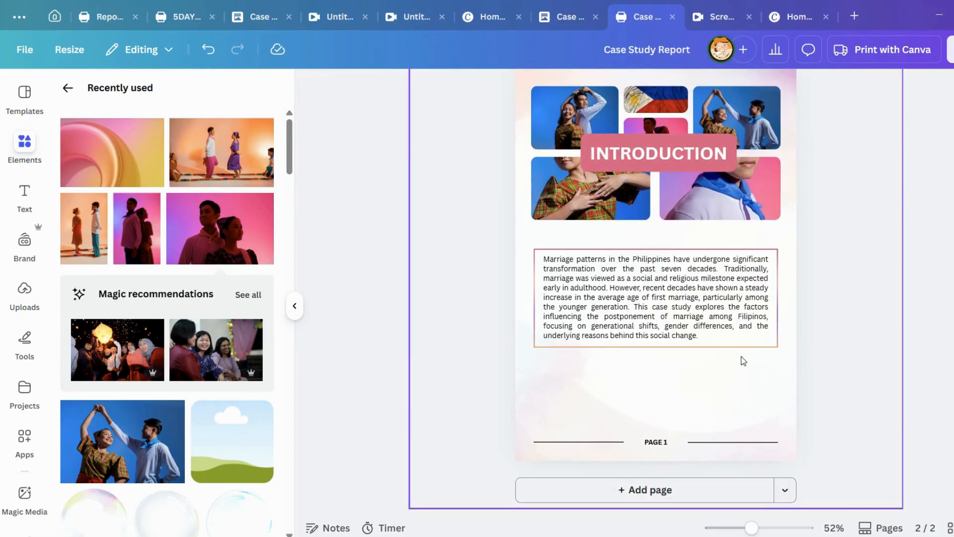
left_click(770, 340)
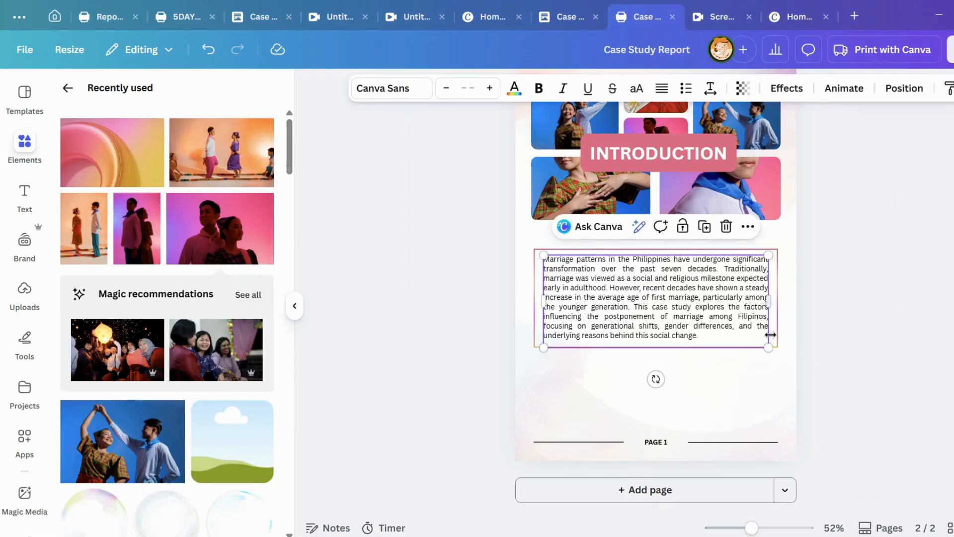
left_click(784, 298)
left_click(778, 303)
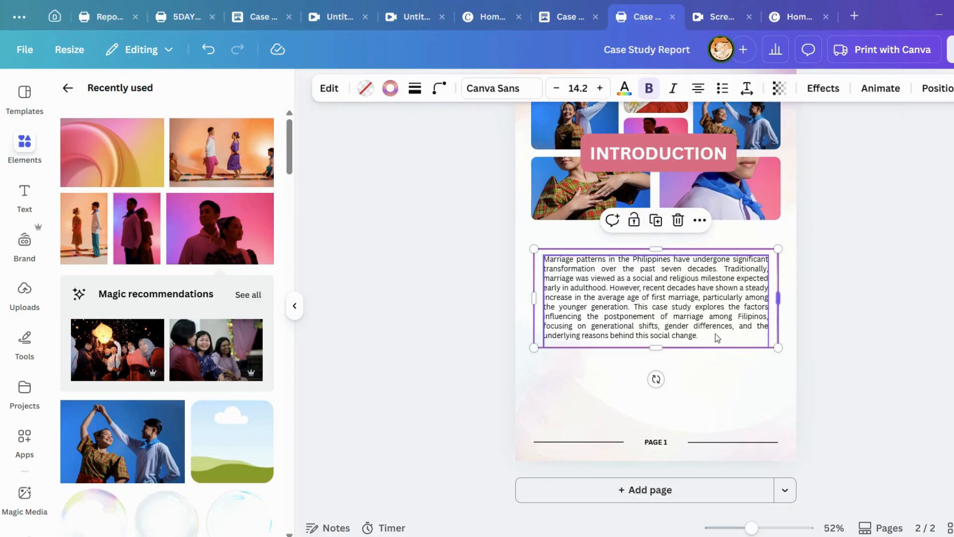
left_click_drag(704, 344, 702, 355)
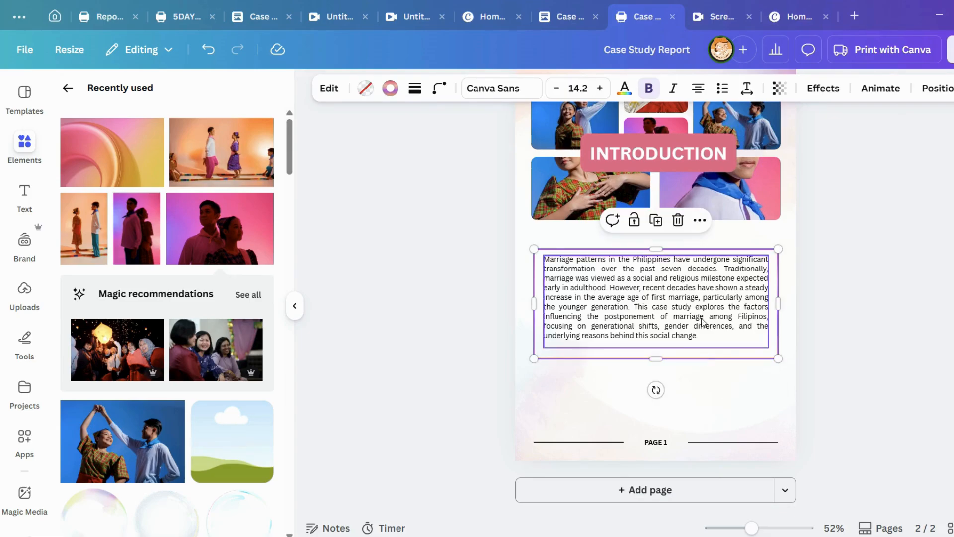
left_click(681, 346)
left_click_drag(724, 322, 736, 311)
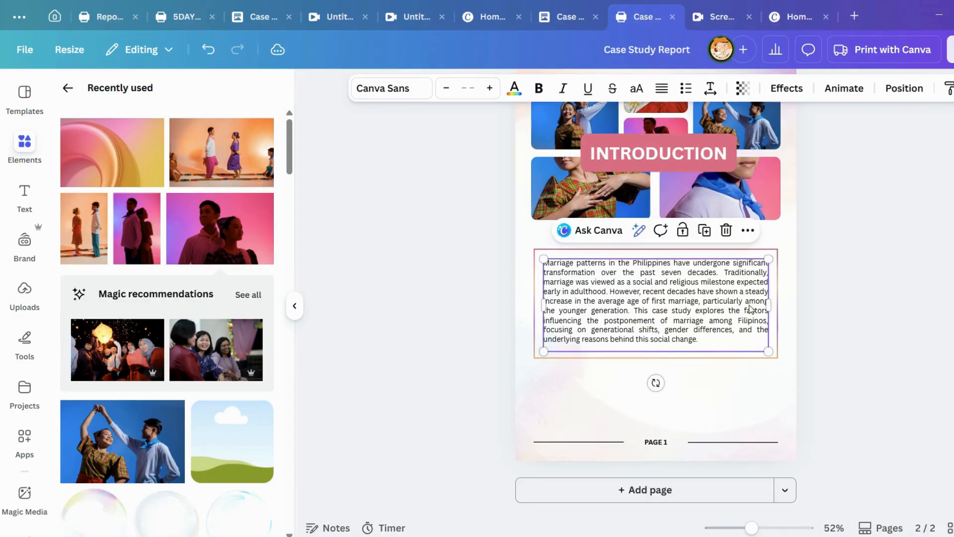
left_click(891, 278)
Review the page 2 layout from the photo collage down to the footer line.
scroll(922, 273, "up", 2)
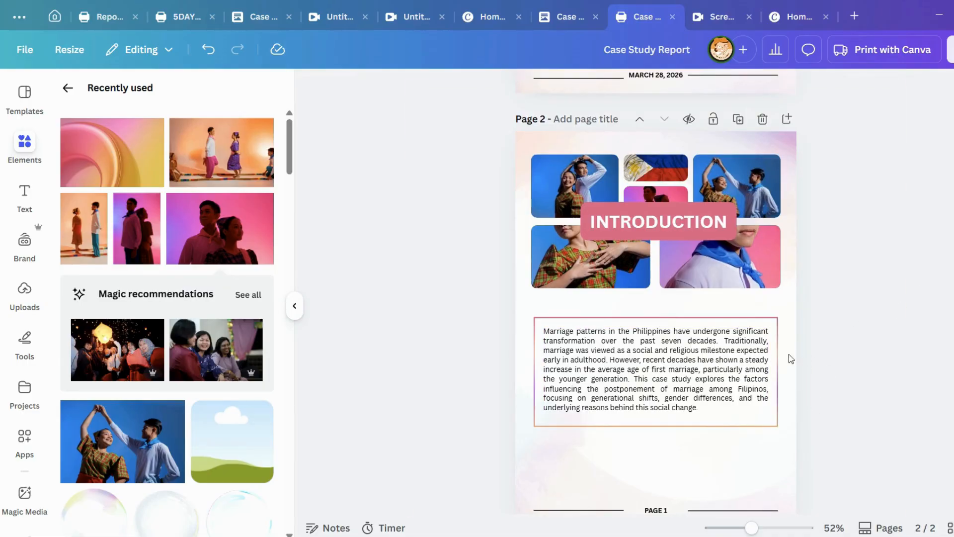
scroll(786, 337, "down", 2)
scroll(830, 308, "up", 2)
scroll(843, 345, "down", 2)
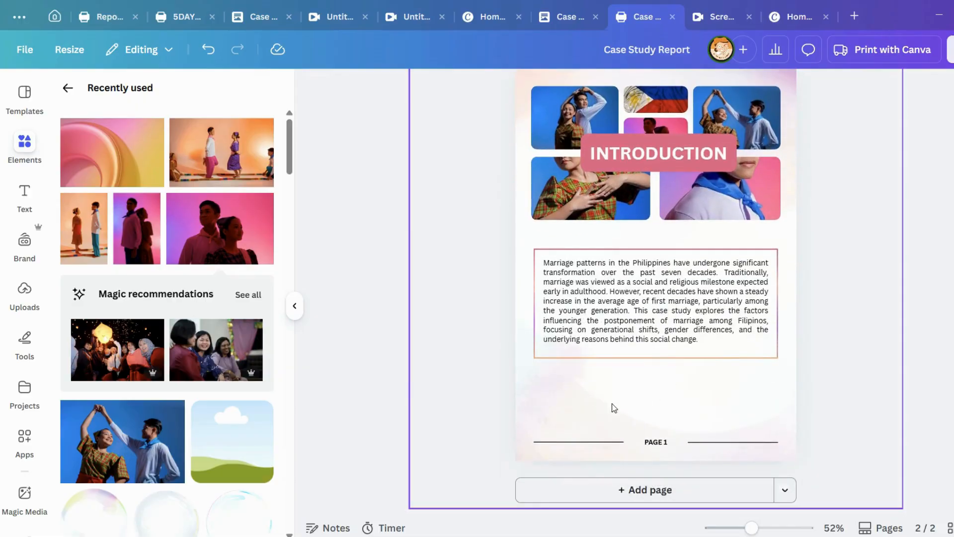
left_click(577, 368)
left_click(701, 441)
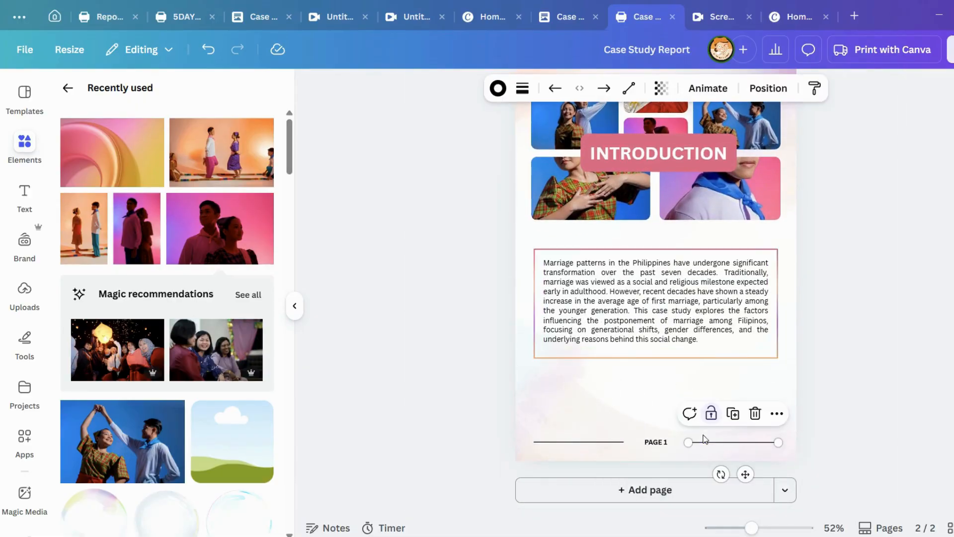
scroll(919, 312, "up", 1)
left_click(924, 313)
scroll(871, 205, "down", 1)
scroll(825, 183, "up", 1)
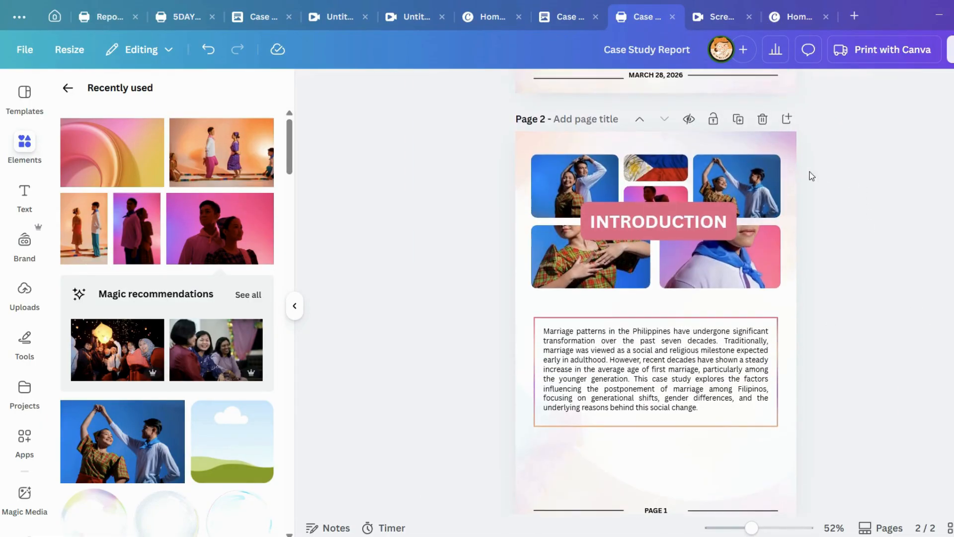
Duplicate page 2 and select the photo collage with its Introduction banner on the new page 3.
left_click(739, 119)
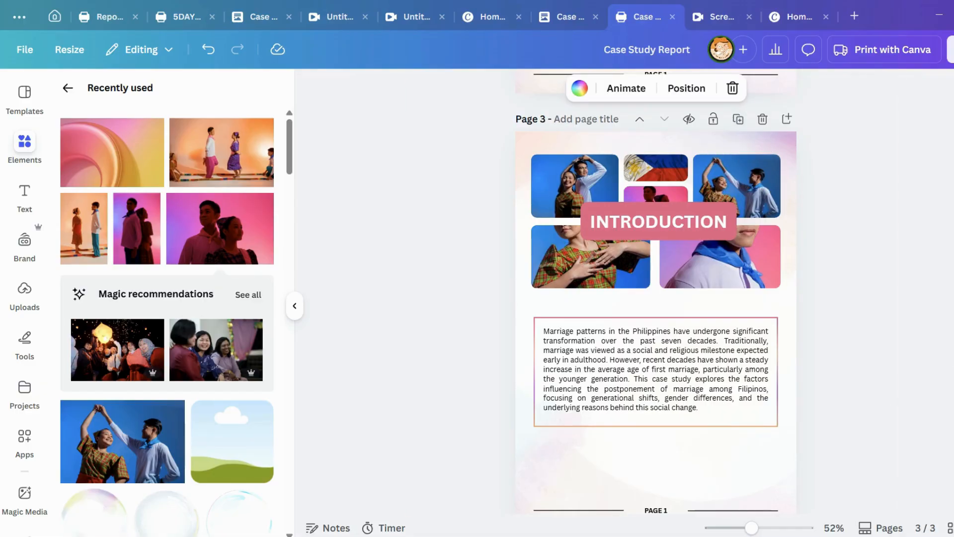
scroll(931, 234, "down", 2)
scroll(912, 243, "down", 4)
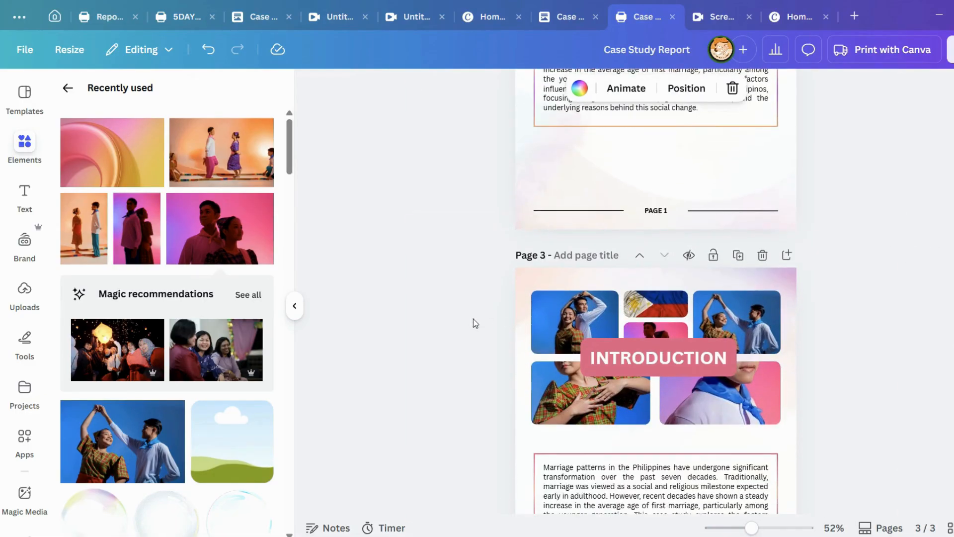
left_click_drag(482, 289, 783, 426)
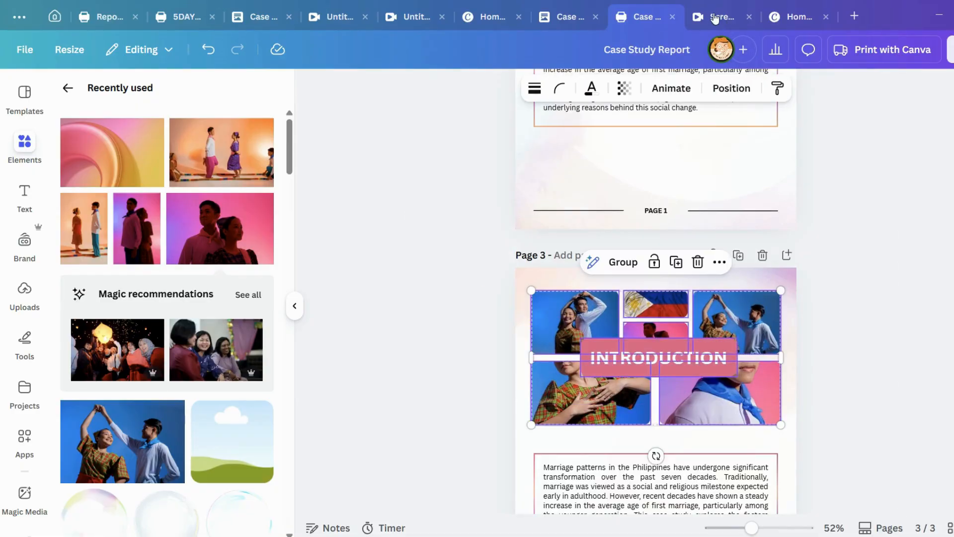
Check the Objectives and Methodology sections in the case study text document and return to page 3 of the report design.
left_click(721, 16)
left_click(791, 17)
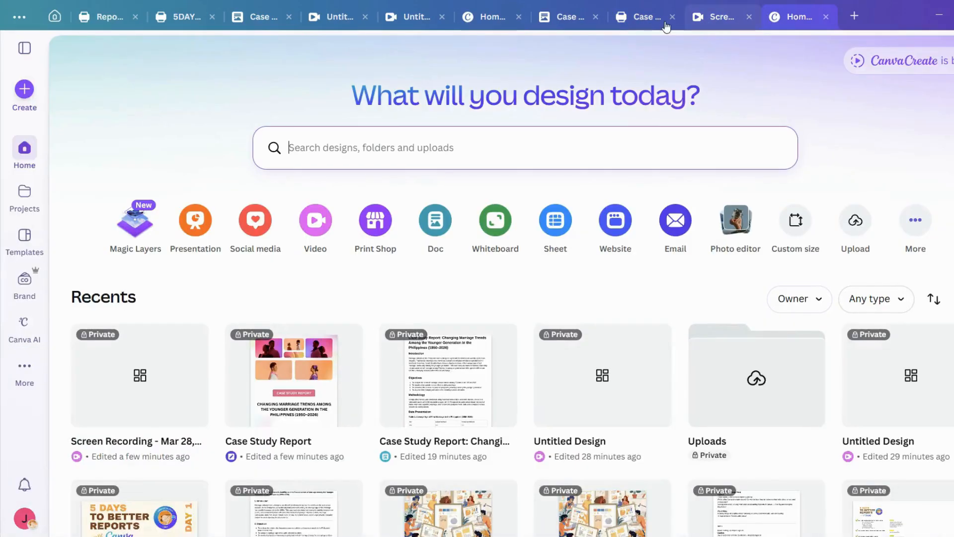
left_click(564, 16)
left_click_drag(289, 301, 382, 309)
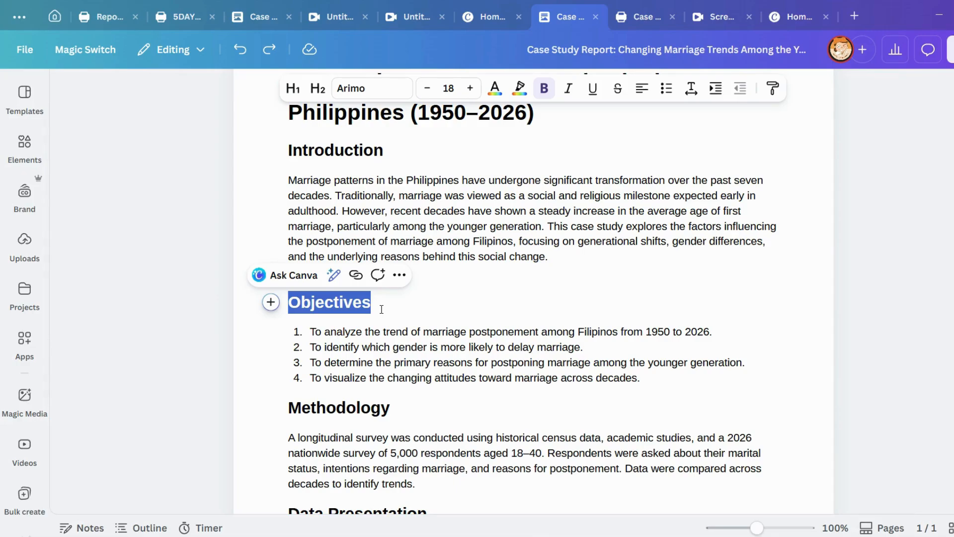
scroll(417, 343, "down", 3)
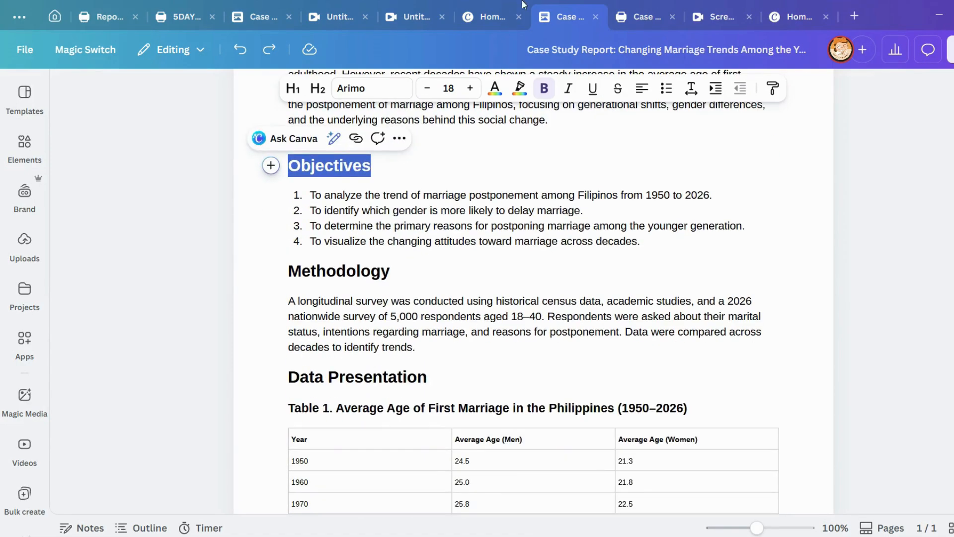
left_click(642, 18)
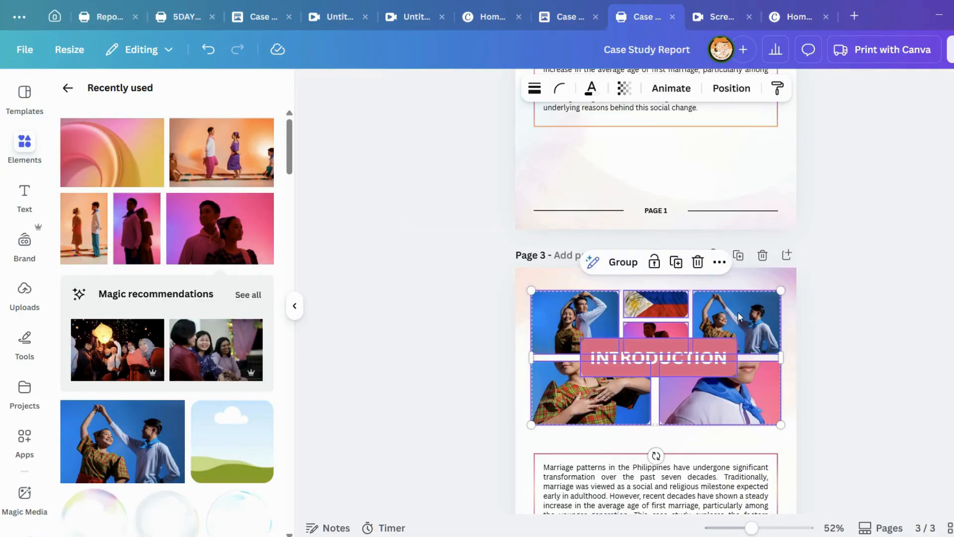
scroll(720, 345, "down", 3)
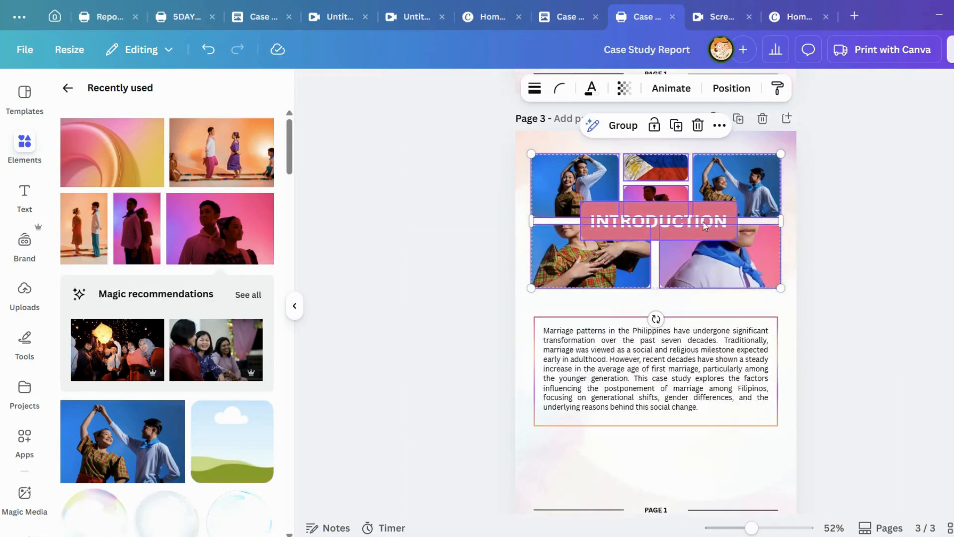
Delete the Philippine flag photo and the two dancing-couple photos from the upper row of the page 3 collage.
left_click(508, 166)
left_click(562, 179)
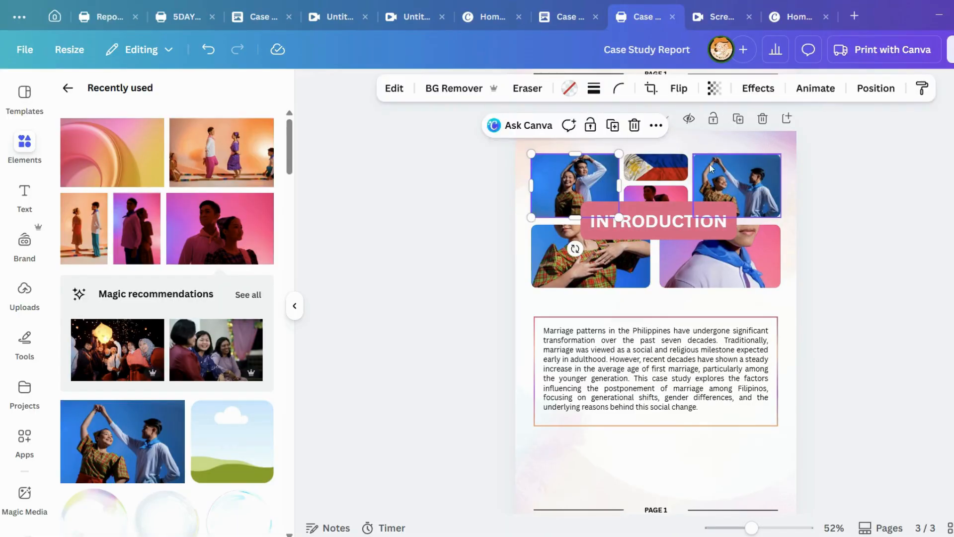
scroll(709, 163, "up", 5)
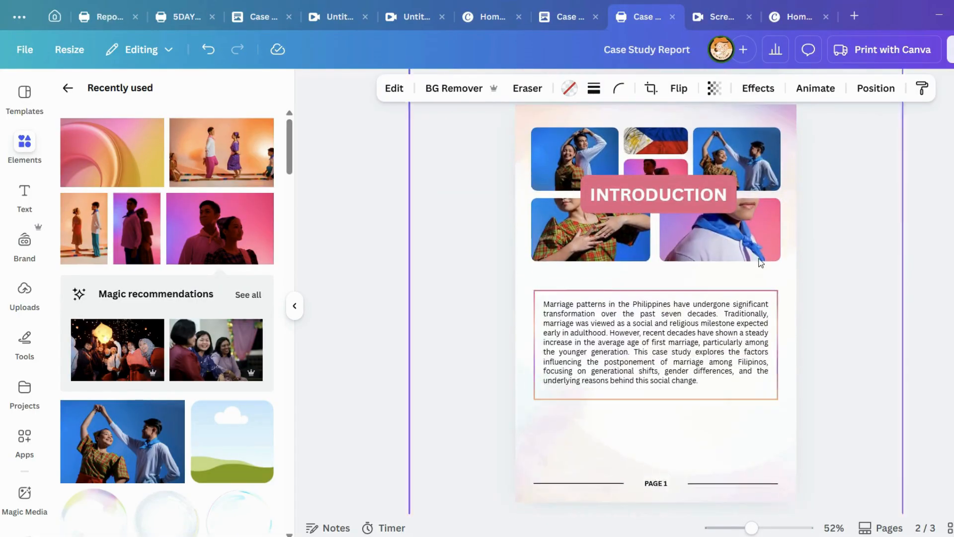
scroll(761, 263, "down", 5)
left_click(771, 326)
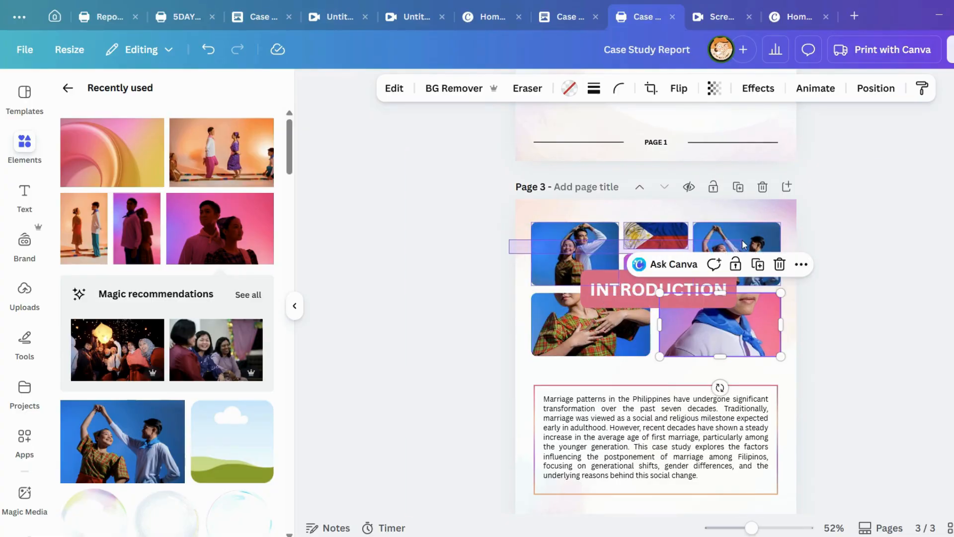
left_click_drag(745, 244, 744, 236)
left_click(688, 193)
Move the Introduction banner up to the head of page 3 and delete the small pink couple photo together with its frame.
left_click_drag(660, 290, 661, 241)
left_click(660, 283)
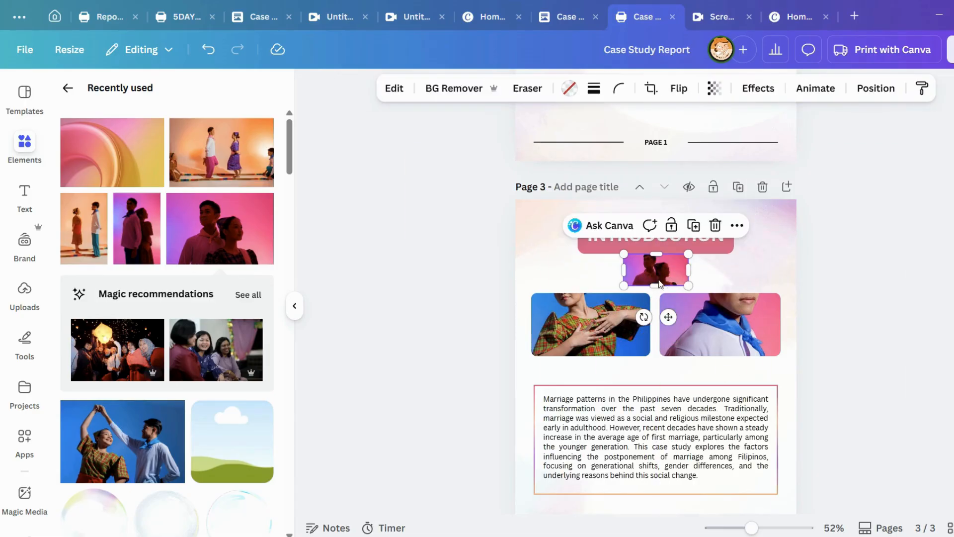
left_click(715, 231)
left_click(688, 260)
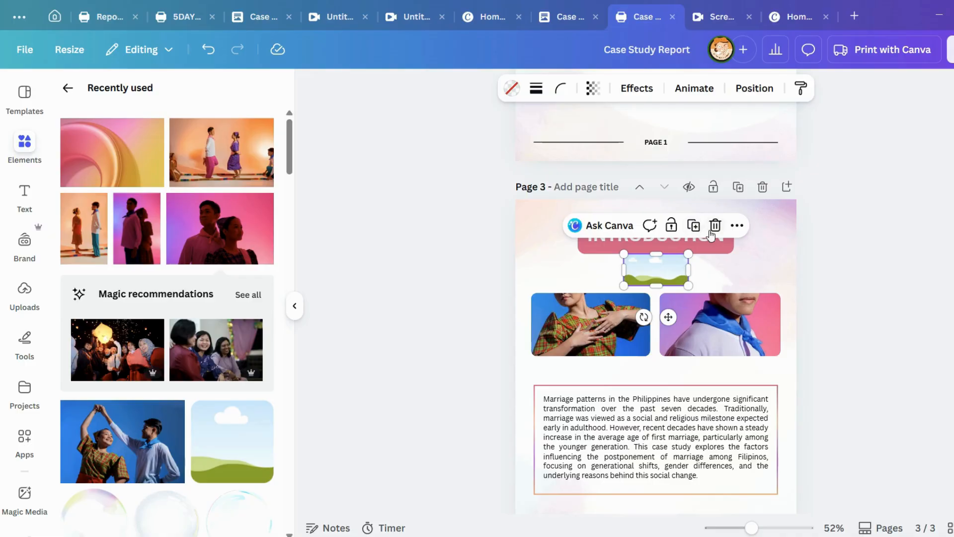
left_click(711, 231)
Replace the page 3 banner text with OBJECTIVES.
left_click_drag(685, 233, 685, 243)
double_click(685, 243)
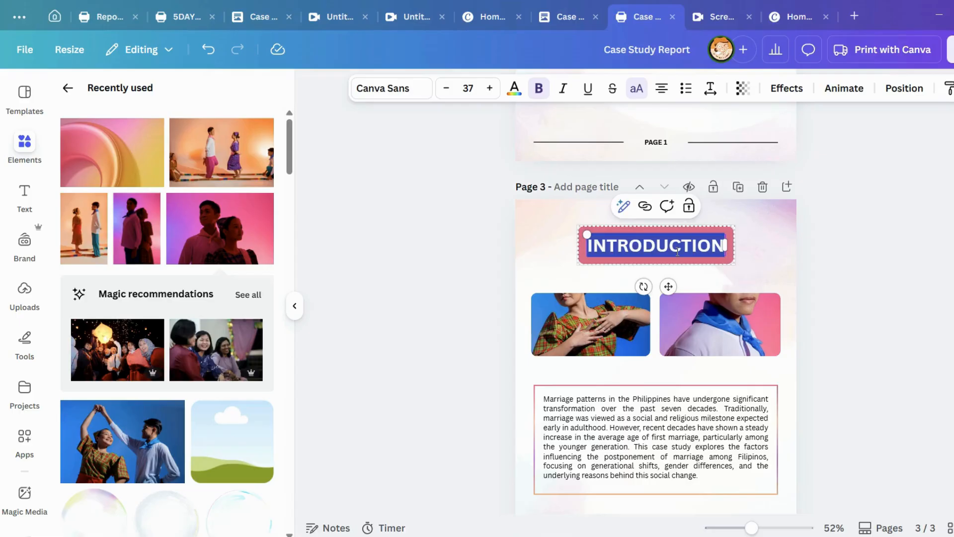
type("OBJECTIVES")
key("BackSpace")
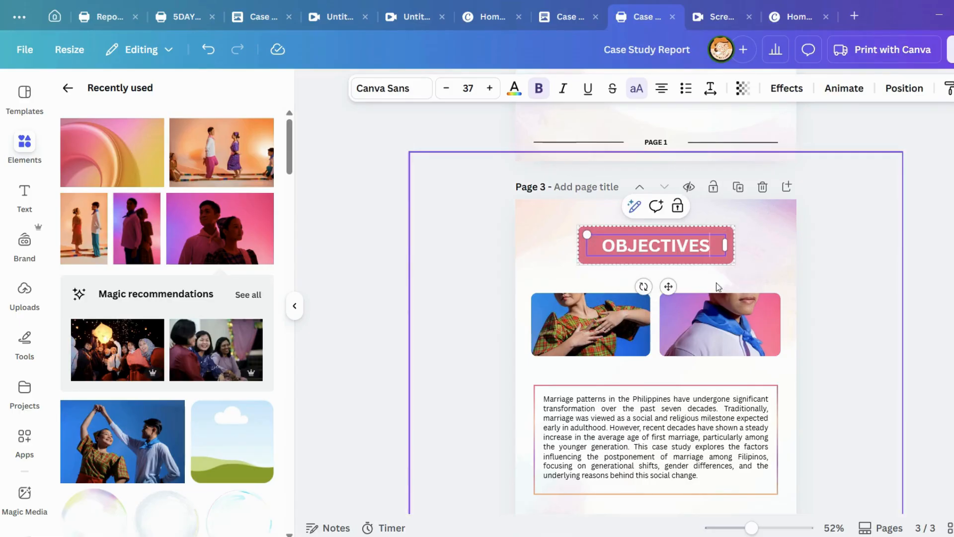
left_click(747, 270)
Compare the page 3 banner and layout with the Introduction layout on page 2.
left_click(706, 250)
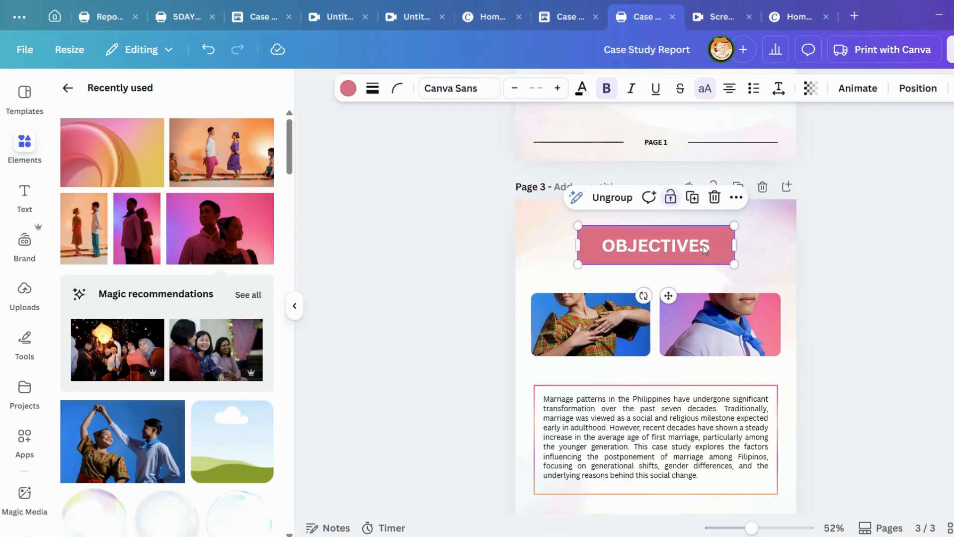
left_click(584, 223)
left_click(596, 234)
scroll(837, 251, "up", 5)
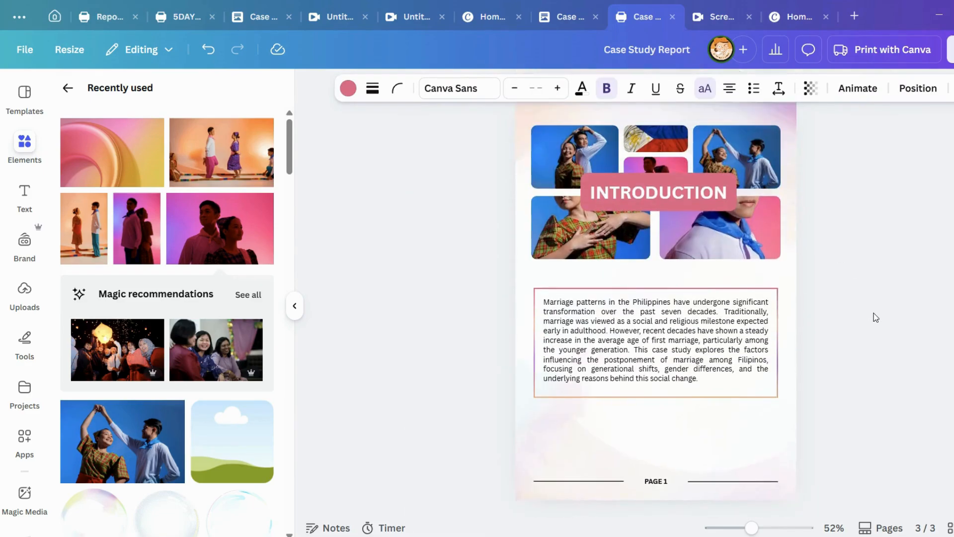
scroll(871, 315, "down", 5)
scroll(810, 275, "up", 5)
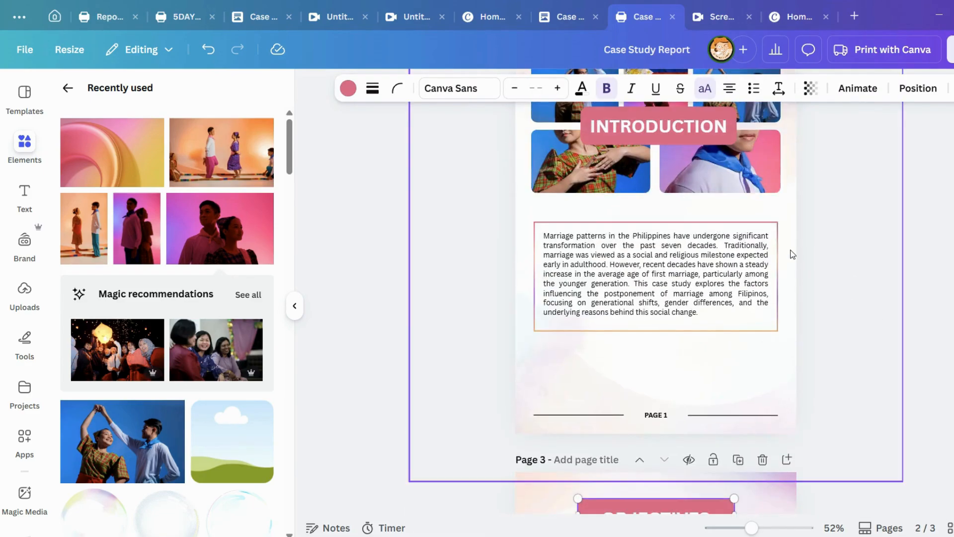
scroll(795, 256, "down", 4)
left_click(852, 297)
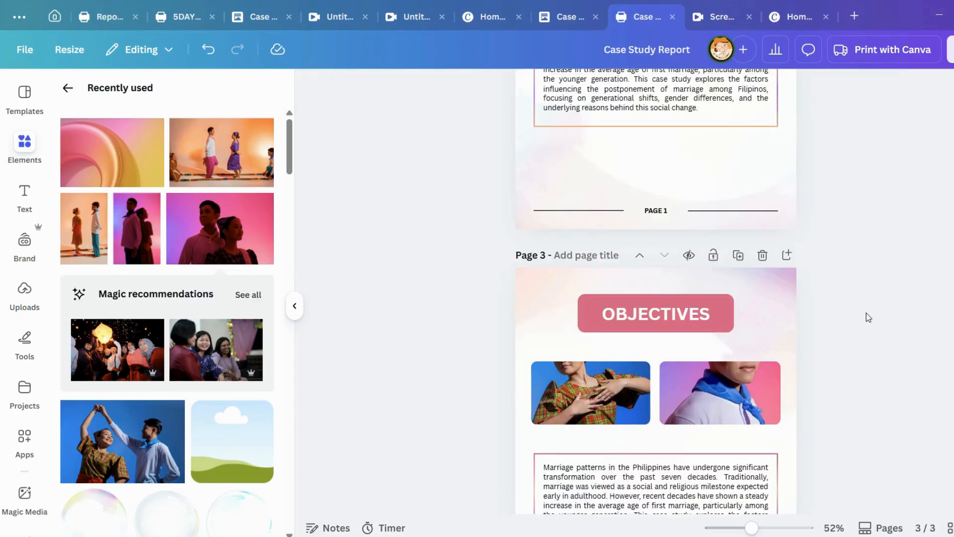
scroll(875, 316, "down", 3)
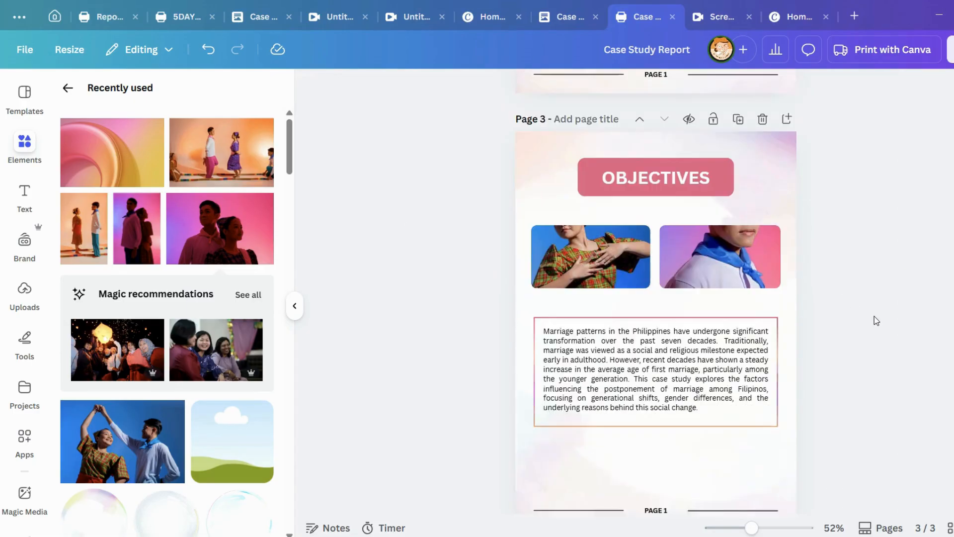
Move the two remaining photos down near the footer line and bring the framed paragraph up beneath the Objectives banner.
left_click(750, 243)
left_click(616, 275)
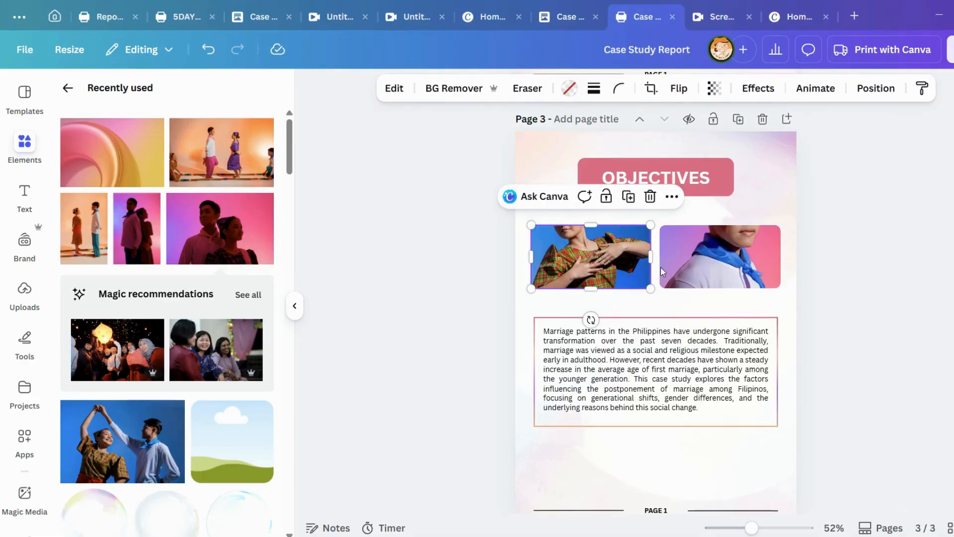
left_click(697, 267, "shift")
left_click_drag(697, 268, 703, 468)
left_click(674, 341)
left_click_drag(675, 342, 687, 255)
Put the dancing couple photo in an enlarged left frame and the pink couple photo in the right frame, raised to overlap it.
left_click(585, 476)
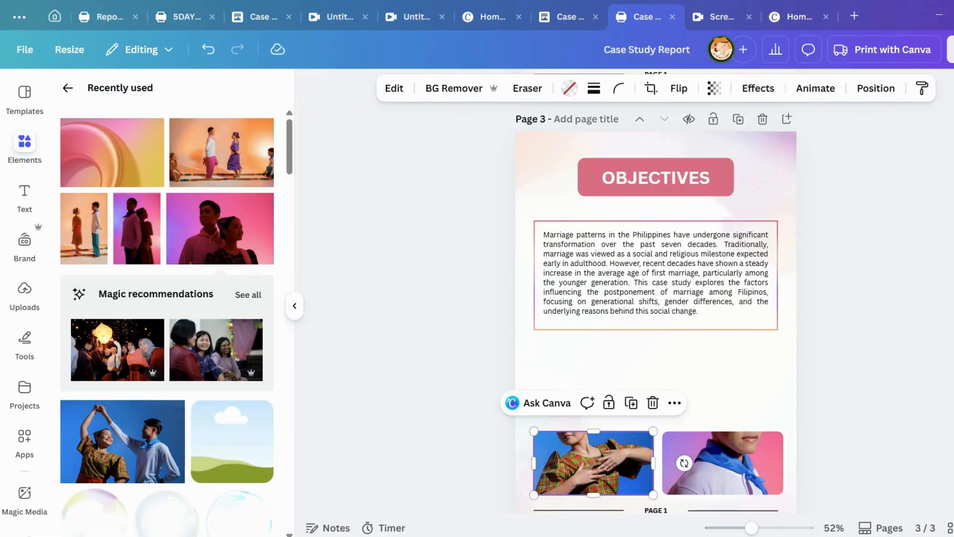
scroll(250, 354, "down", 1)
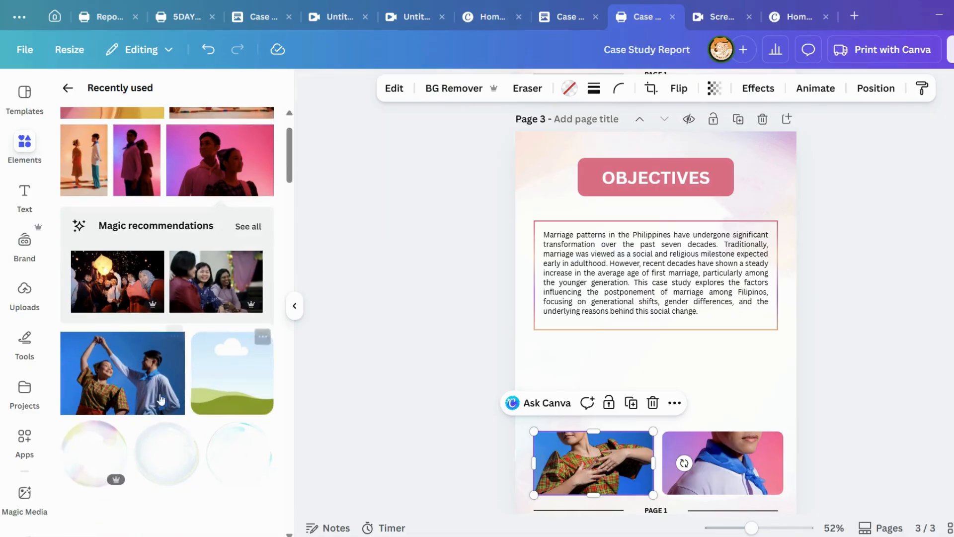
left_click_drag(124, 368, 598, 391)
left_click_drag(635, 418, 687, 428)
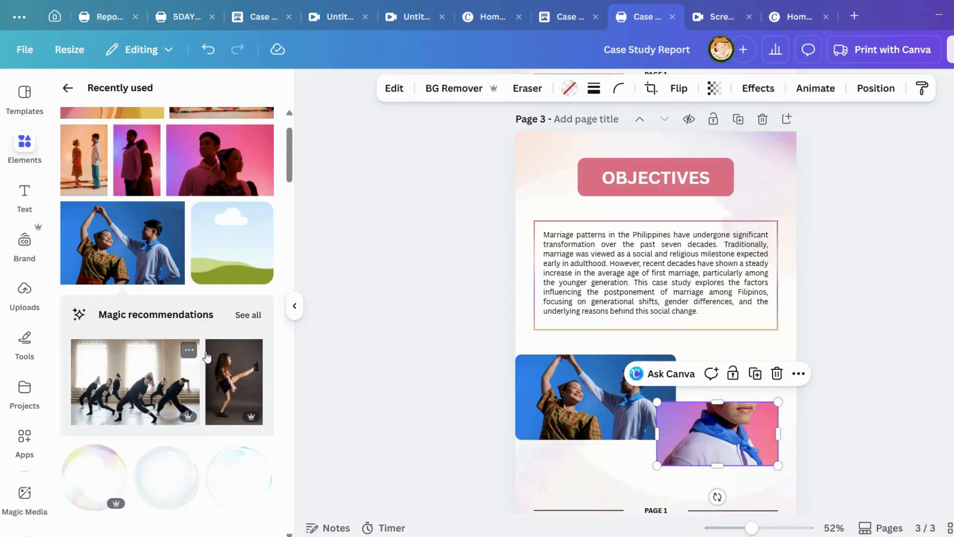
left_click_drag(231, 255, 726, 437)
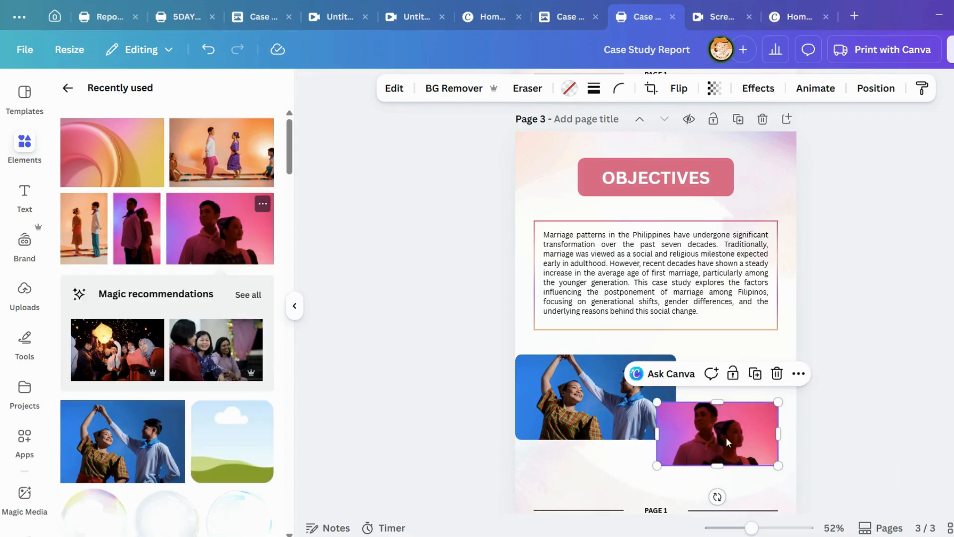
Enlarge the pink couple photo slightly and move it flush with the page's right edge.
left_click_drag(655, 400, 636, 390)
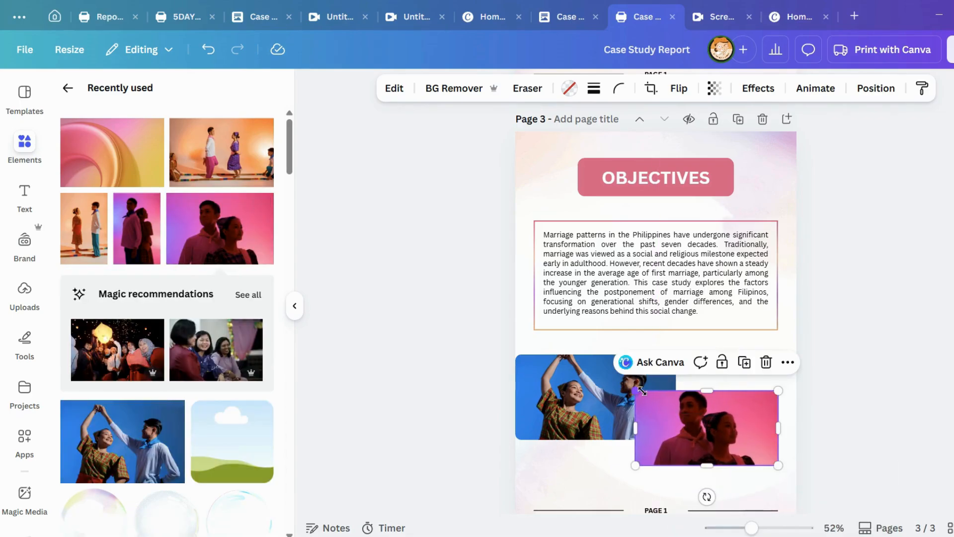
scroll(836, 370, "down", 3)
left_click_drag(744, 384, 761, 382)
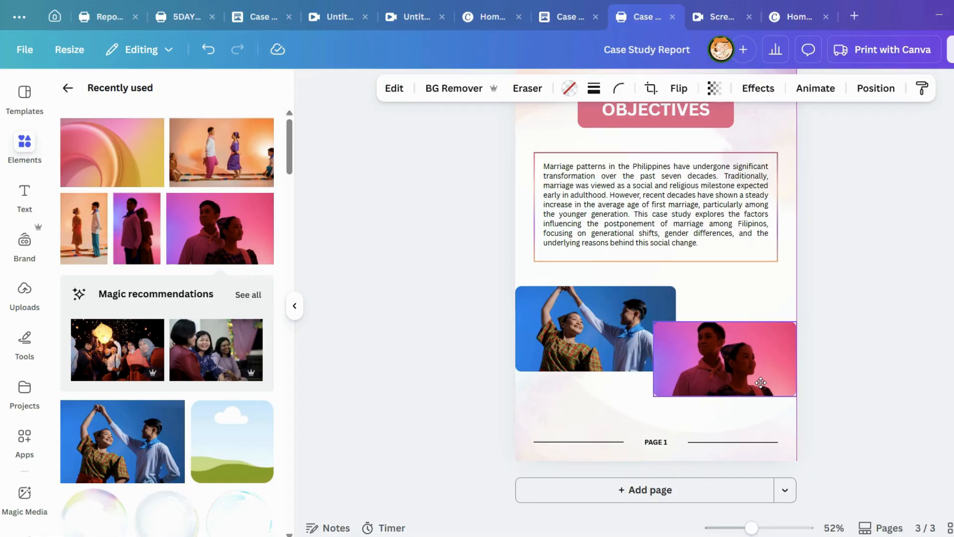
left_click(872, 337)
Extend the dancing couple photo downward and past the page's left edge, and lower its upper edge slightly.
left_click(609, 303)
left_click_drag(671, 372, 670, 370)
mouse_move(604, 372)
left_mouse_down()
mouse_move(603, 394)
mouse_move(604, 386)
left_mouse_up()
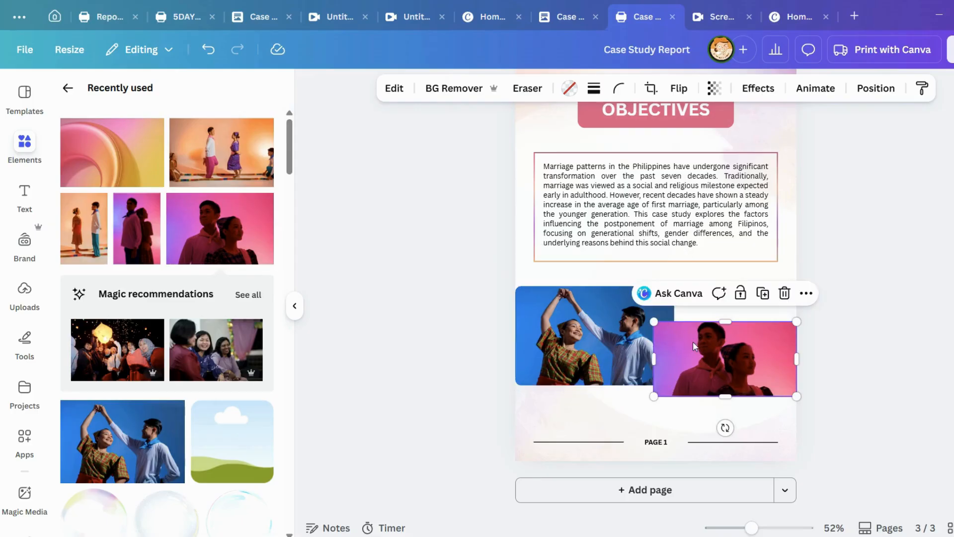
mouse_move(595, 287)
left_mouse_down()
mouse_move(594, 302)
mouse_move(595, 286)
left_mouse_up()
left_click_drag(512, 342, 506, 335)
left_click(853, 292)
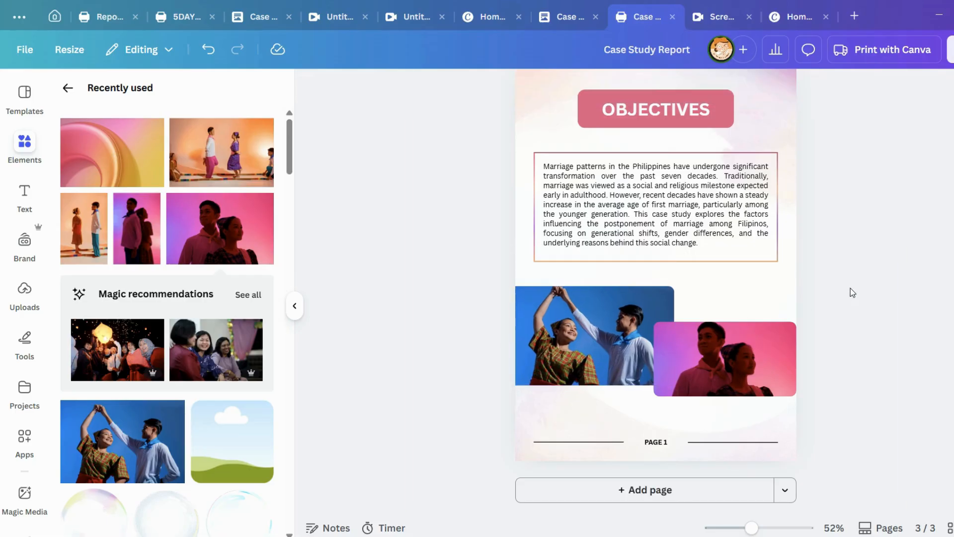
left_click(630, 333)
left_click_drag(600, 286, 600, 296)
left_click(923, 273)
Move the pink couple photo down slightly and widen it just past the page's right edge.
left_click_drag(775, 358, 772, 370)
left_click(865, 353)
left_click(776, 370)
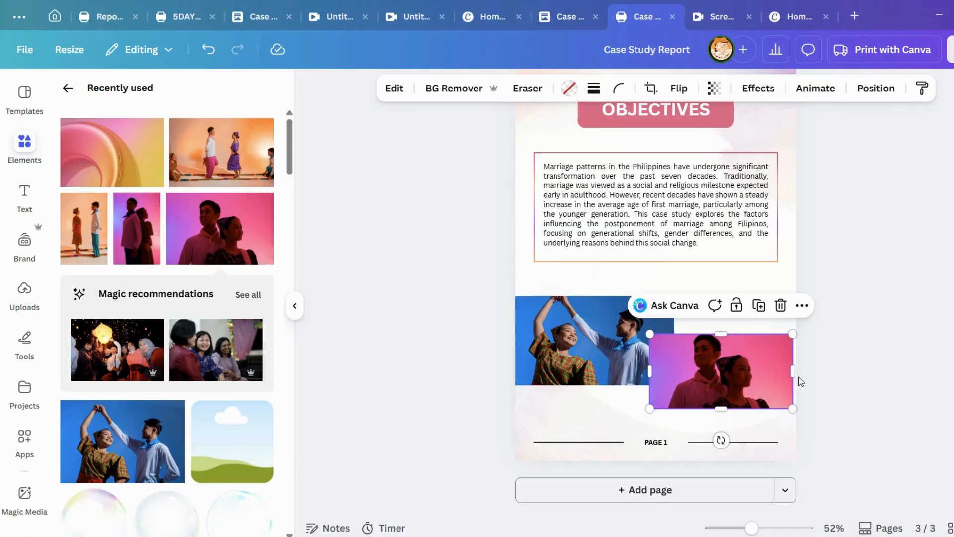
left_click(890, 338)
double_click(726, 377)
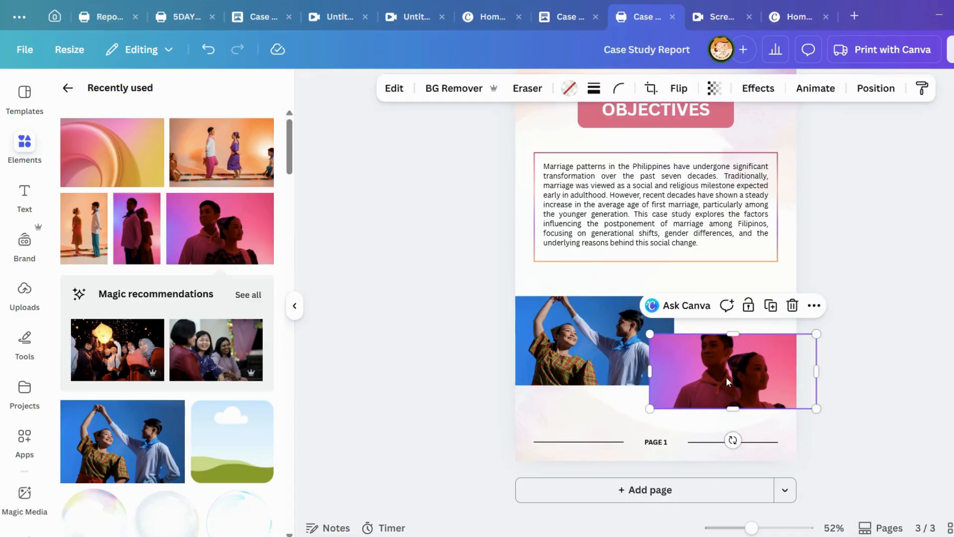
left_click(889, 330)
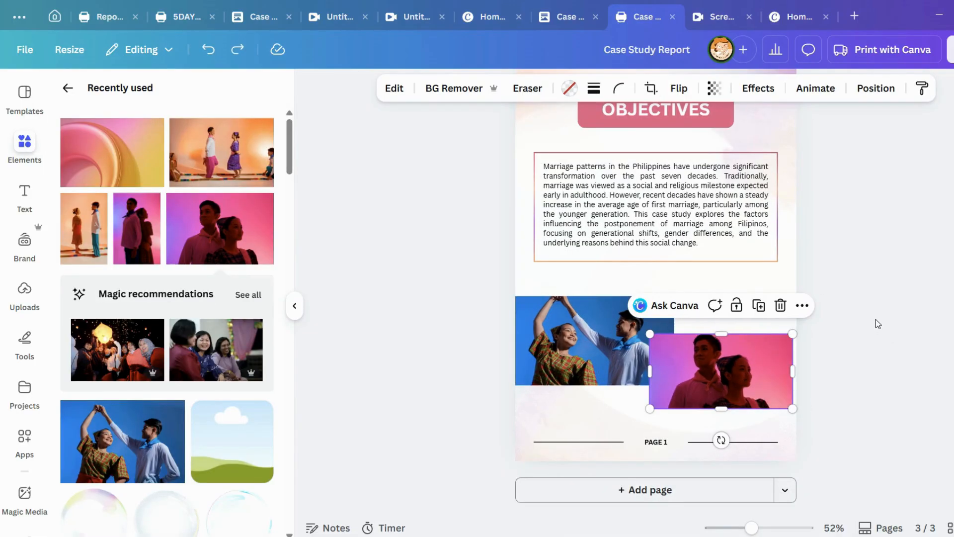
left_click_drag(793, 371, 805, 371)
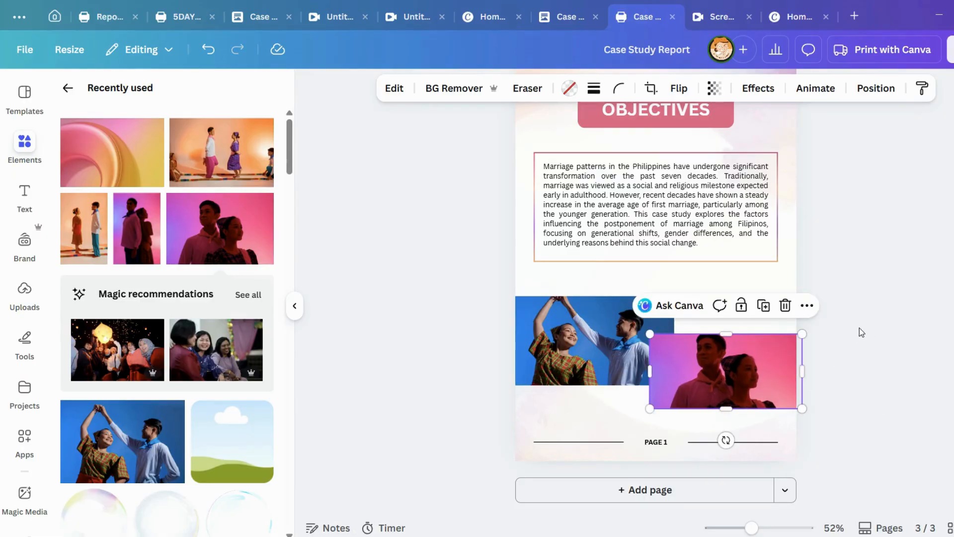
left_click(860, 328)
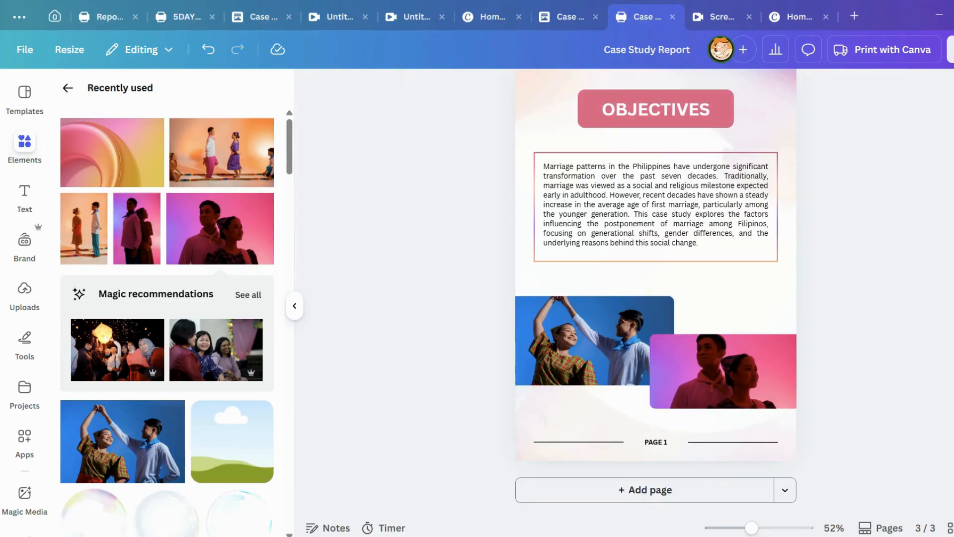
Narrow the dancing couple photo from its right side and nudge the pink couple photo slightly upward.
left_click(666, 327)
left_click_drag(674, 341, 666, 341)
left_click(907, 288)
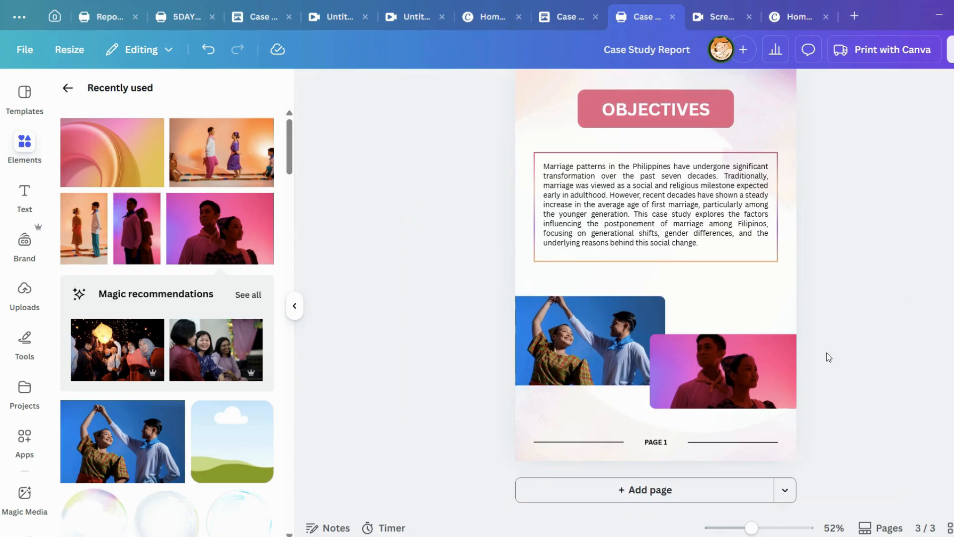
mouse_move(768, 361)
left_mouse_down()
mouse_move(768, 343)
mouse_move(769, 359)
left_mouse_up()
left_click(883, 316)
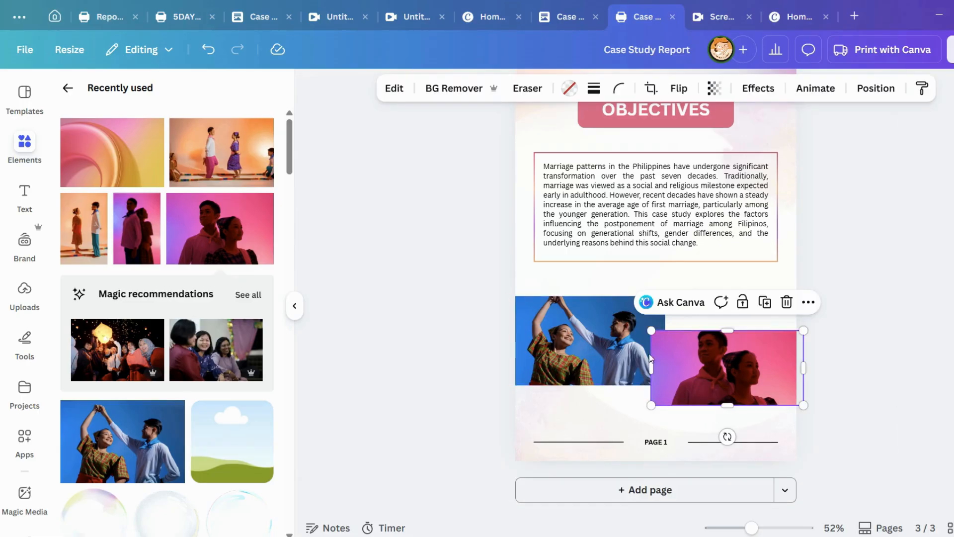
Nudge the dancing couple photo slightly left to refine the overlap and review the Objectives page layout.
left_click(595, 337)
left_click_drag(597, 337, 642, 328)
left_click(939, 298)
left_click(635, 320)
left_click(887, 330)
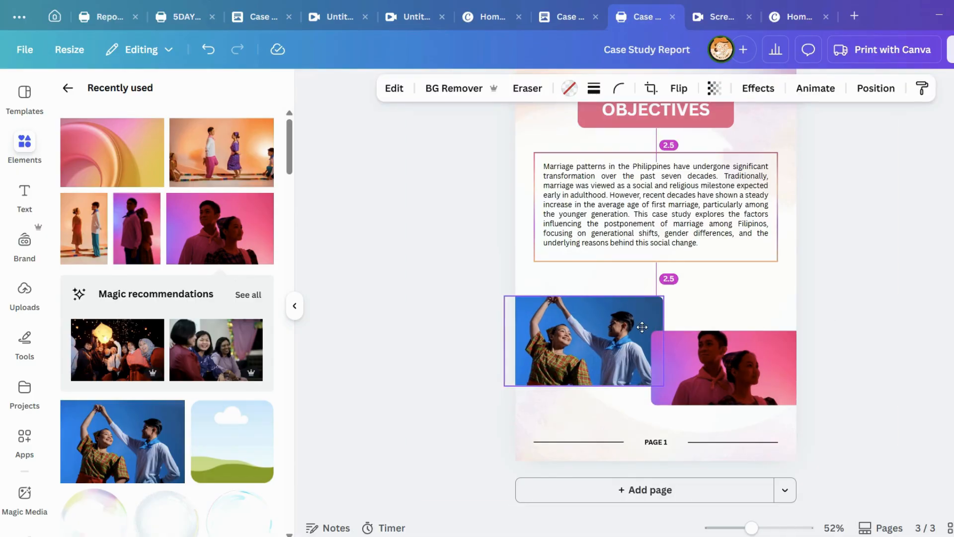
left_click(914, 271)
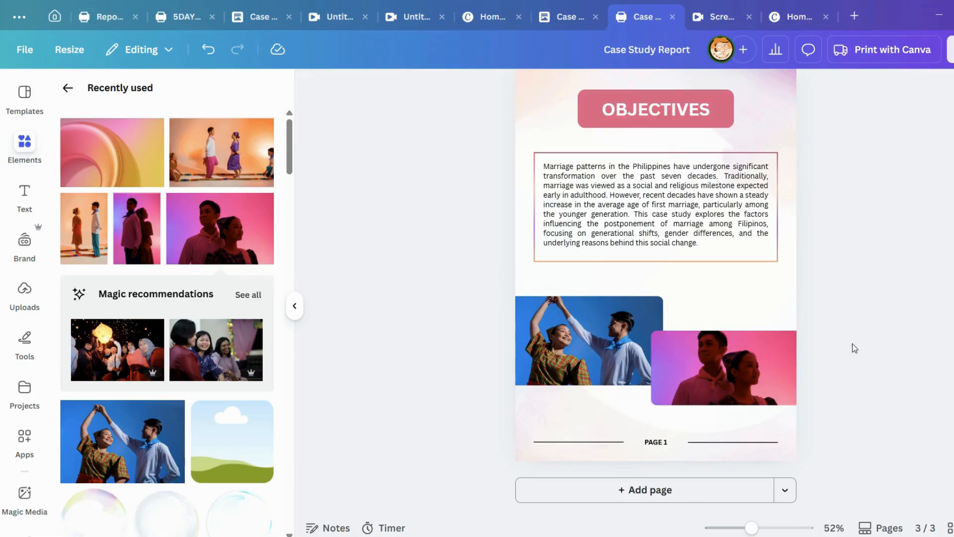
scroll(918, 291, "up", 2)
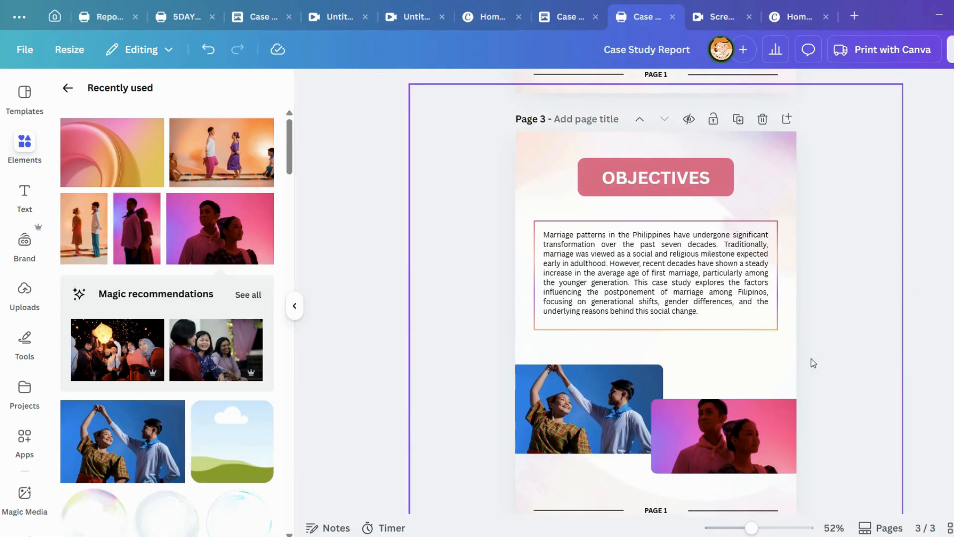
scroll(885, 306, "down", 2)
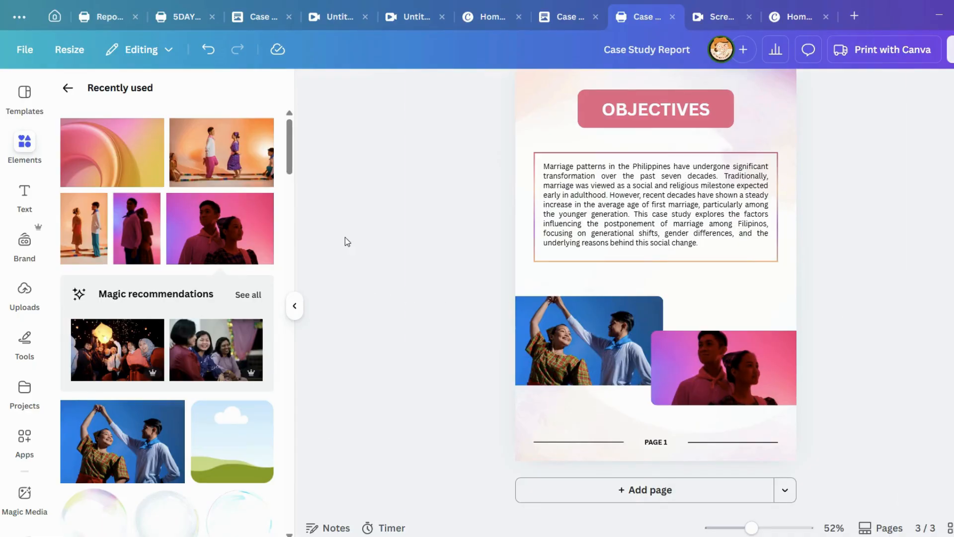
Copy the four numbered items under Objectives from the case study text document.
left_click(562, 17)
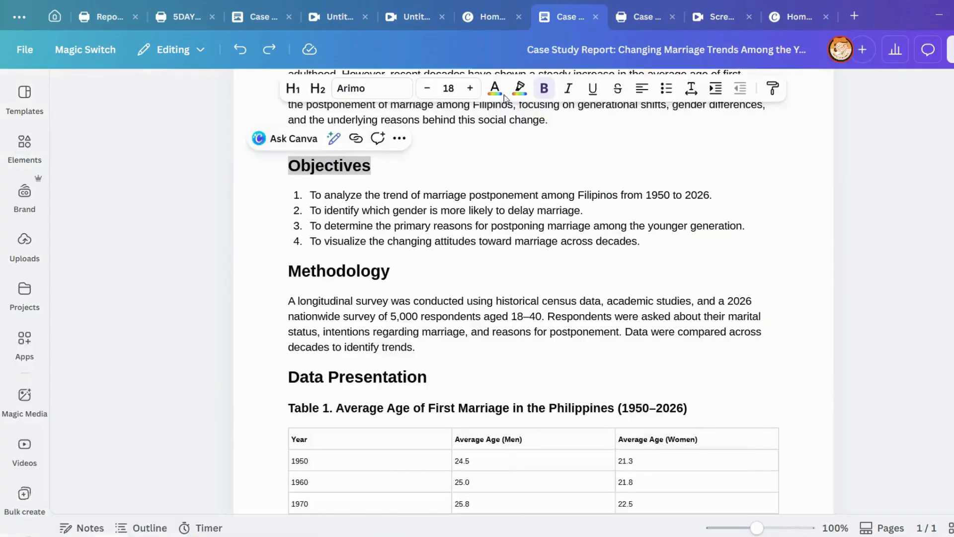
left_click_drag(312, 191, 336, 204)
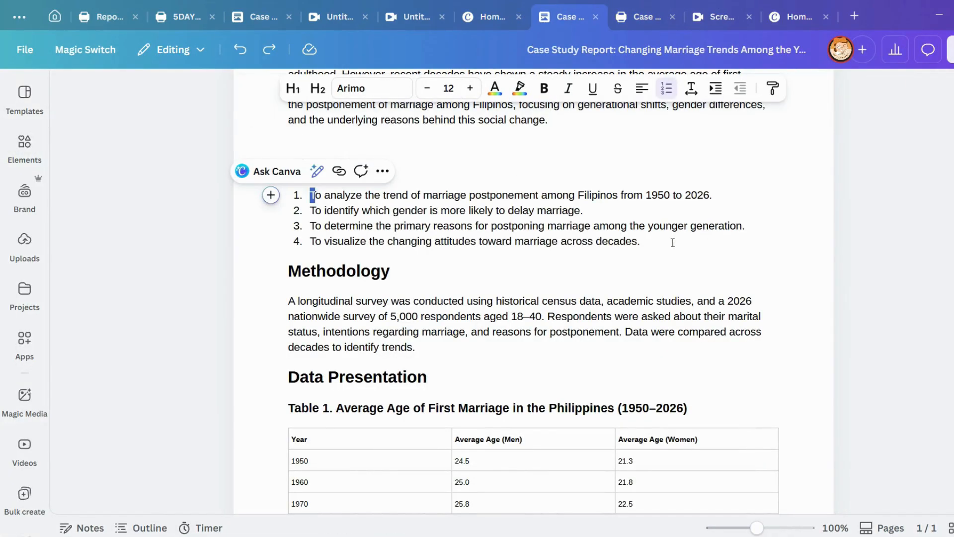
left_click_drag(641, 241, 296, 196)
key("ctrl+c")
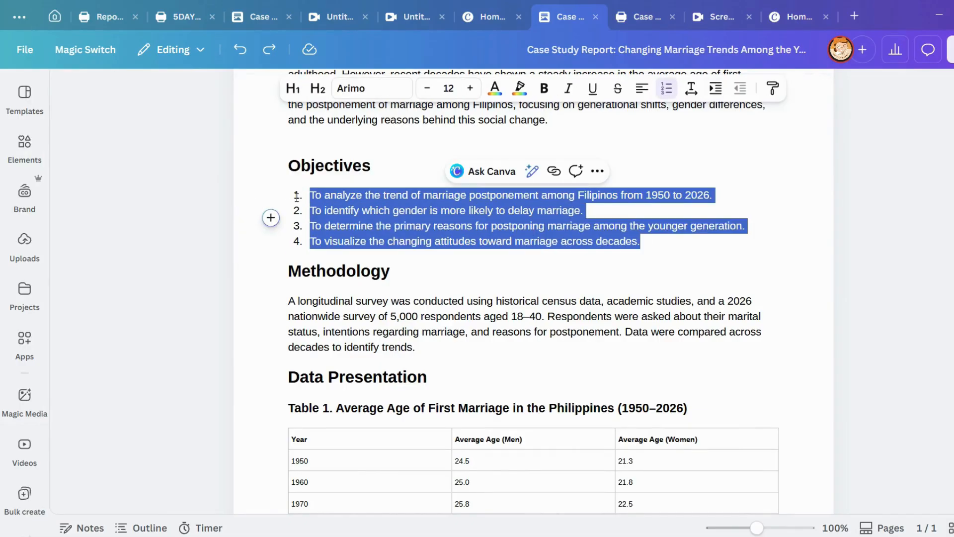
Replace the introduction paragraph in page 3's text frame of the Case Study Report with the copied numbered objectives.
left_click(486, 24)
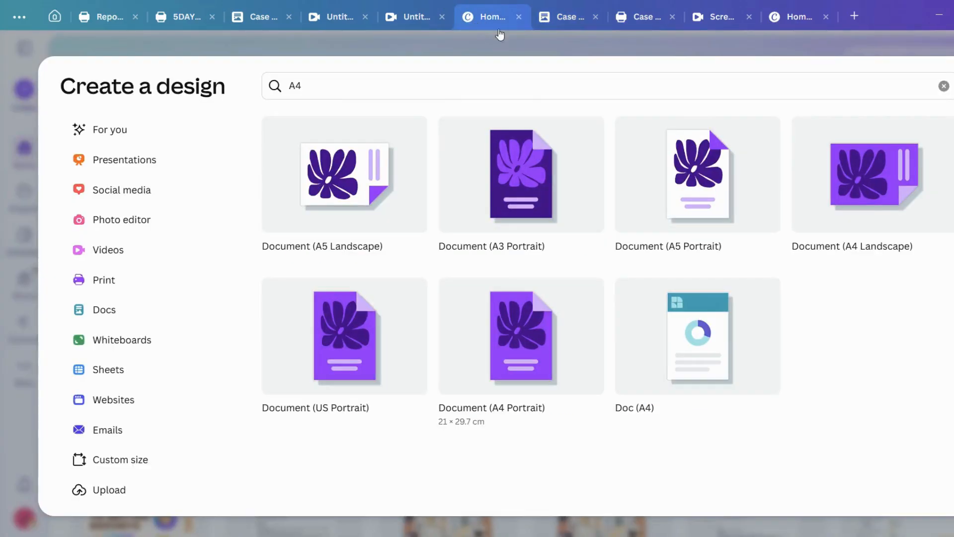
left_click(576, 16)
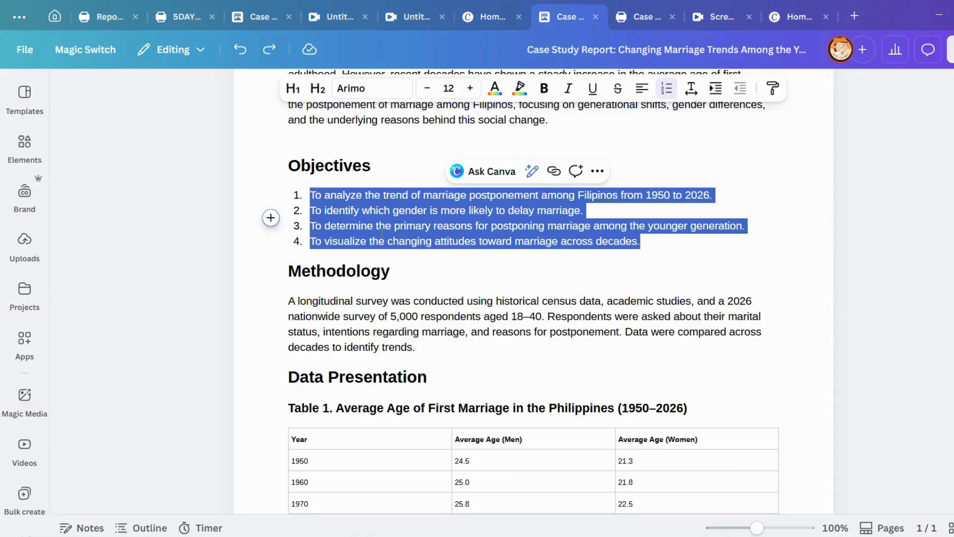
left_click(646, 20)
left_click(650, 236)
key("ctrl+a")
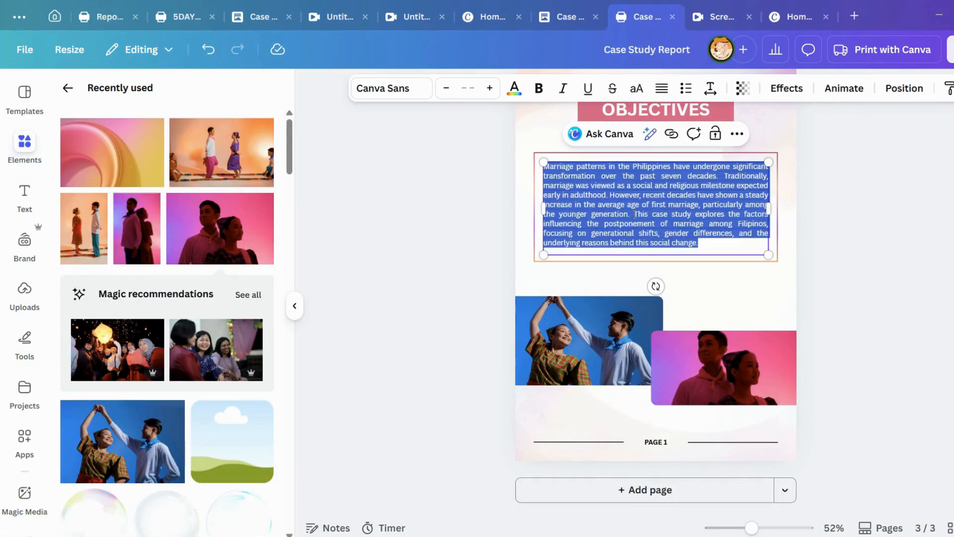
key("ctrl+v")
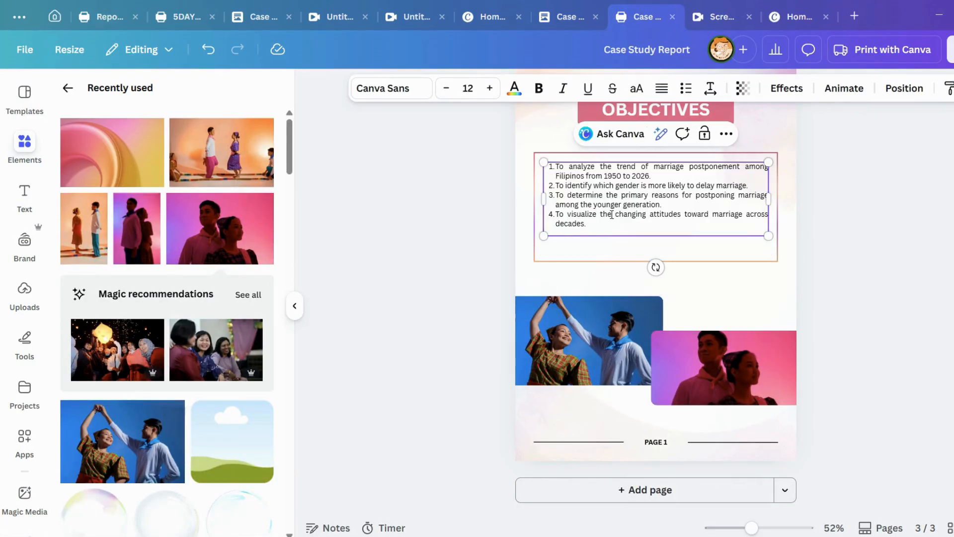
left_click(856, 205)
Shorten the frame around the objectives to a height of about 6.8 and move both couple photos up together.
left_click(625, 238)
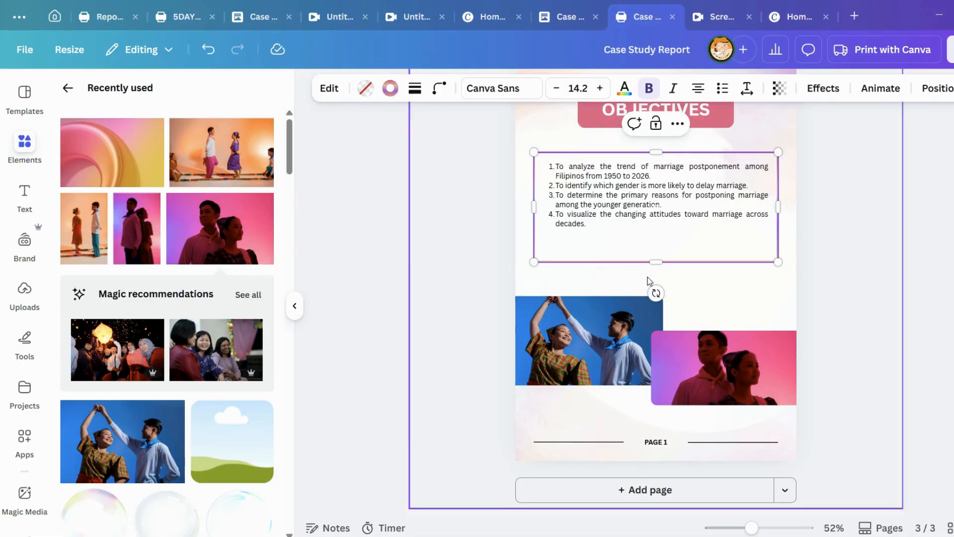
mouse_move(656, 261)
left_mouse_down()
mouse_move(654, 235)
mouse_move(656, 244)
left_mouse_up()
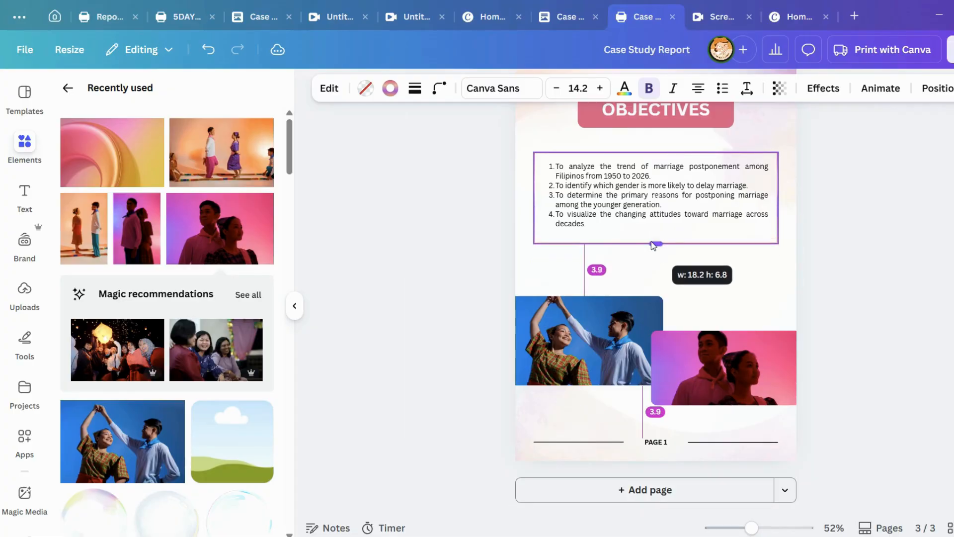
left_click(487, 293)
left_click_drag(487, 293, 742, 354)
left_click(938, 317)
scroll(931, 324, "up", 1)
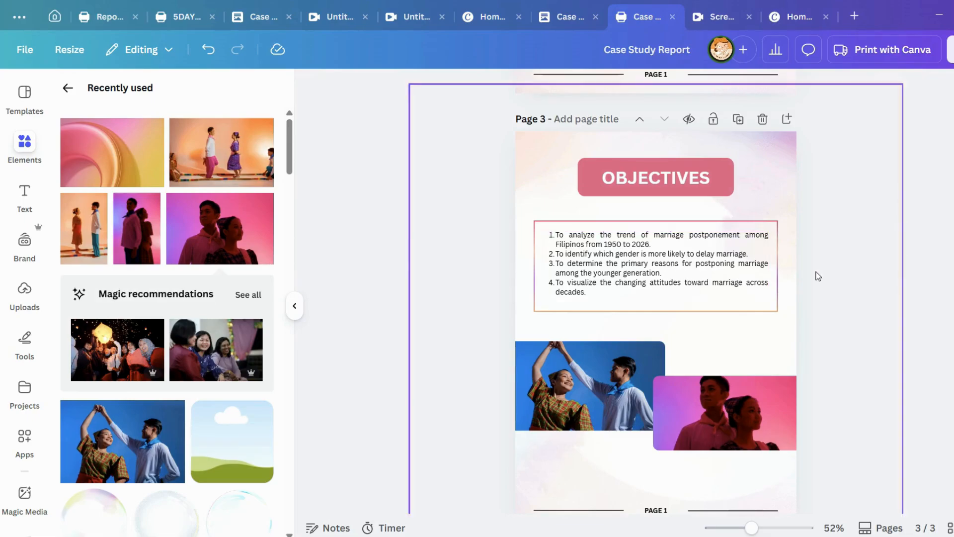
Check the page number on the Introduction page and change the Objectives page footer to PAGE 2.
scroll(791, 280, "down", 1)
scroll(744, 312, "up", 3)
scroll(744, 312, "up", 8)
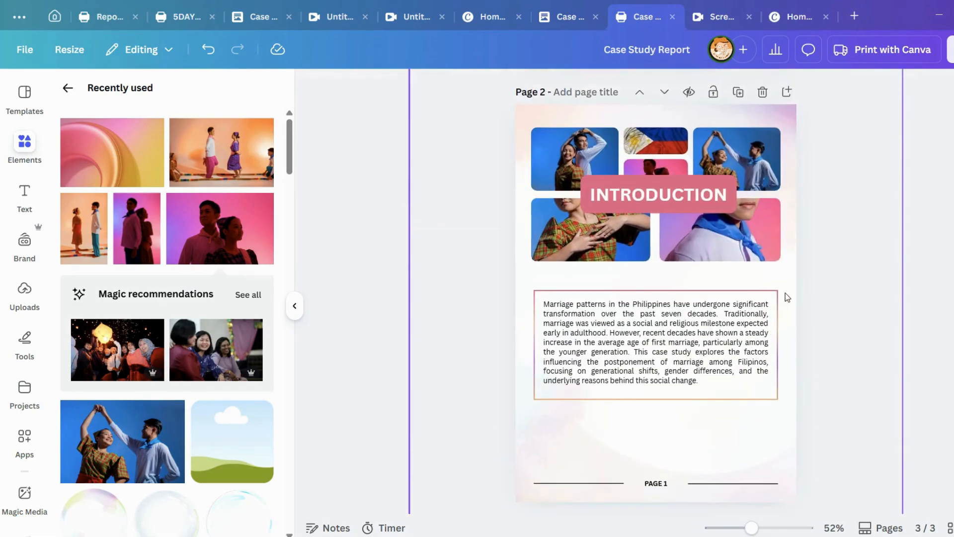
scroll(746, 347, "down", 5)
scroll(675, 343, "down", 6)
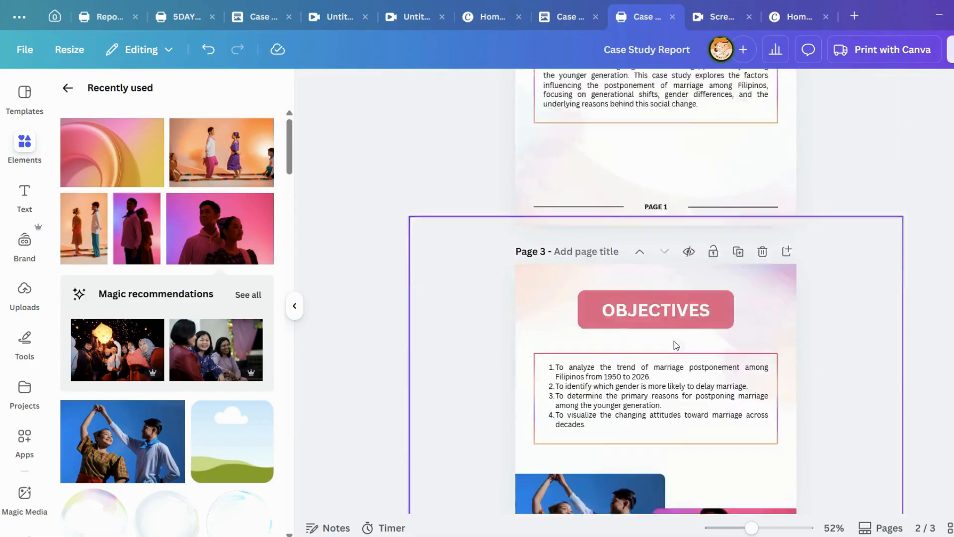
double_click(674, 447)
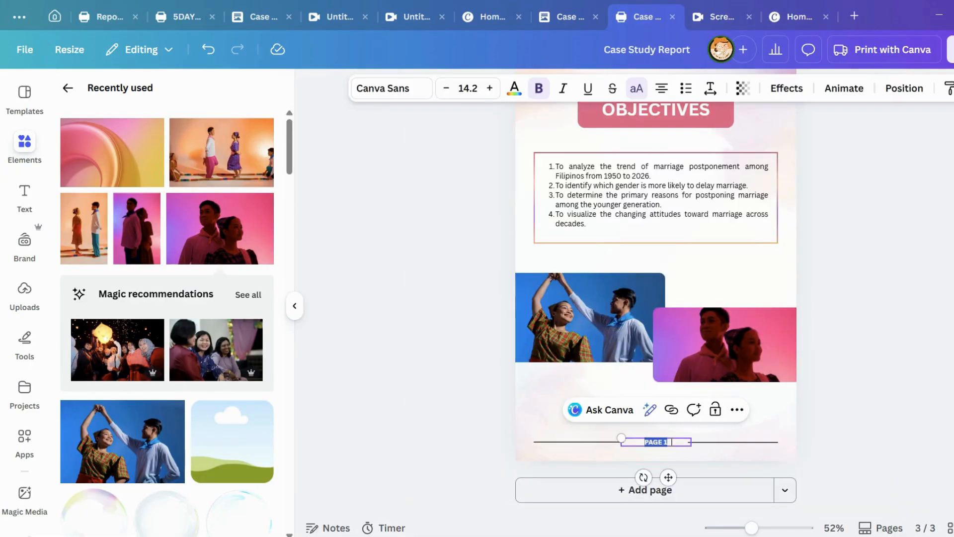
left_click(828, 357)
scroll(889, 313, "up", 3)
scroll(845, 259, "down", 3)
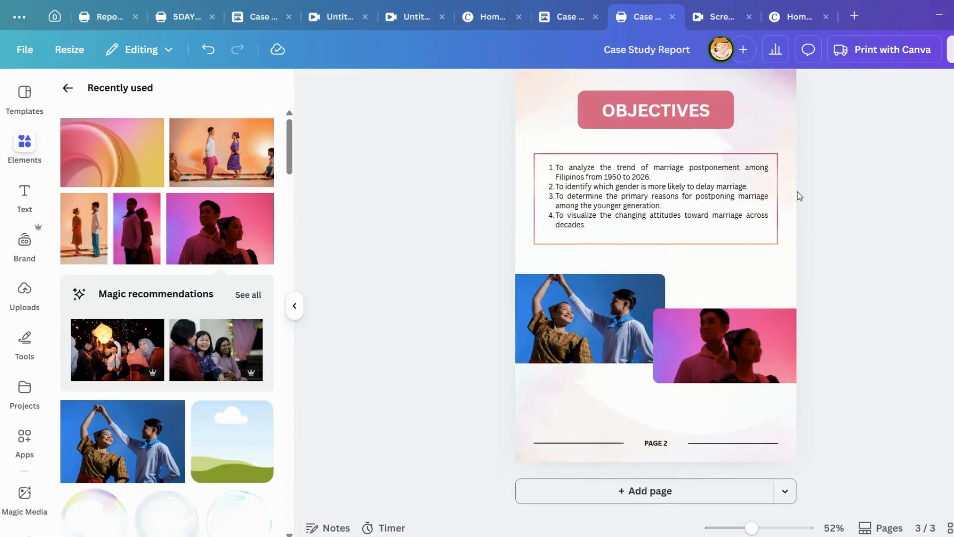
Duplicate the Objectives page and replace the copy's heading with METHODOLOGY, as in the case study text document.
left_click(799, 196)
left_click(738, 119)
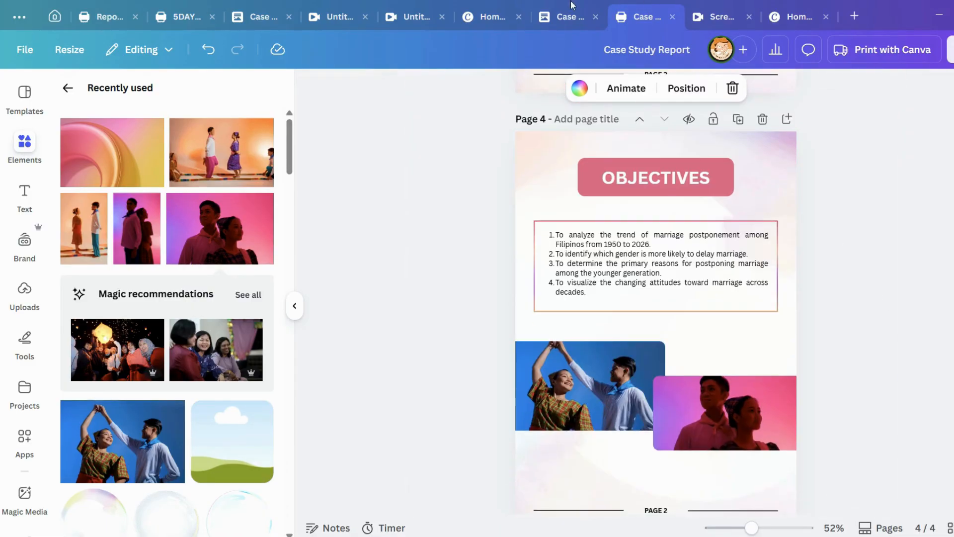
left_click(584, 10)
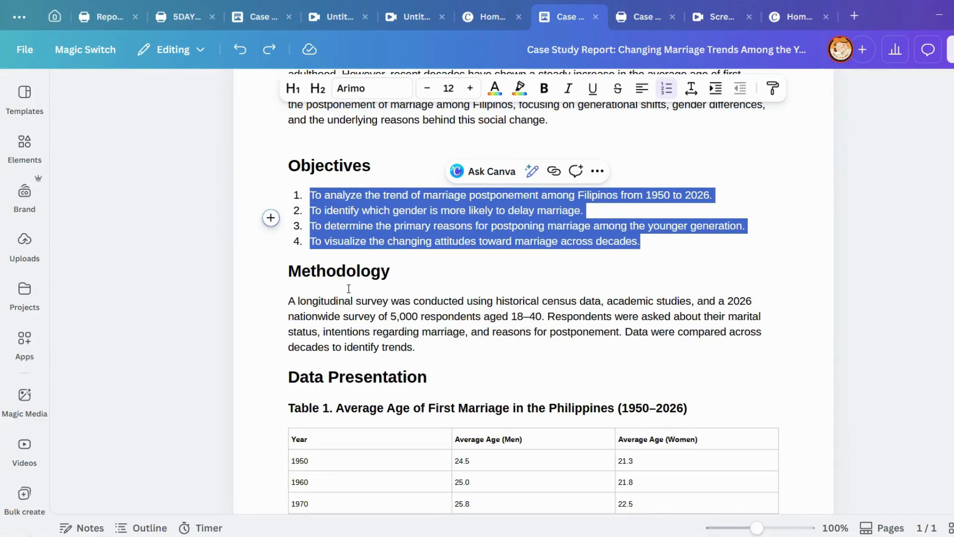
left_click_drag(292, 271, 418, 278)
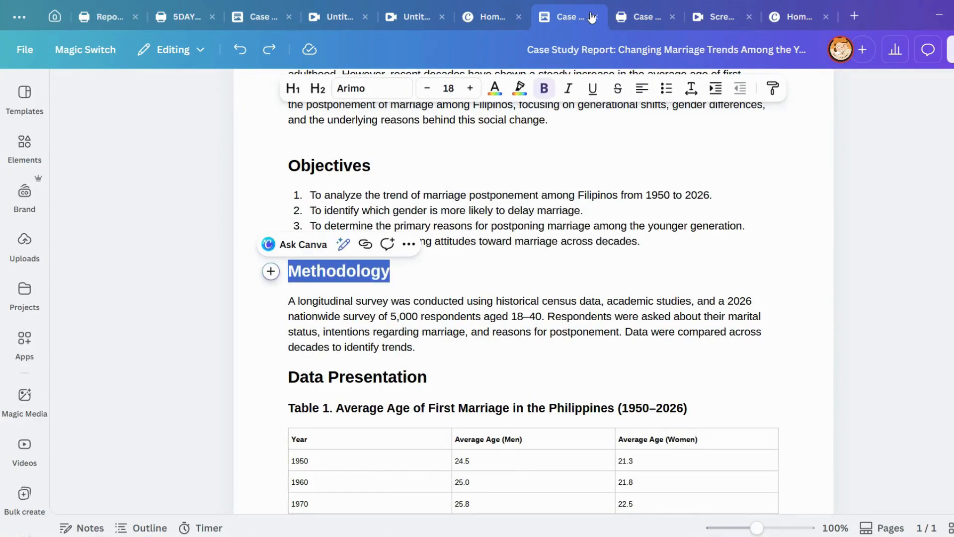
left_click(641, 17)
double_click(637, 173)
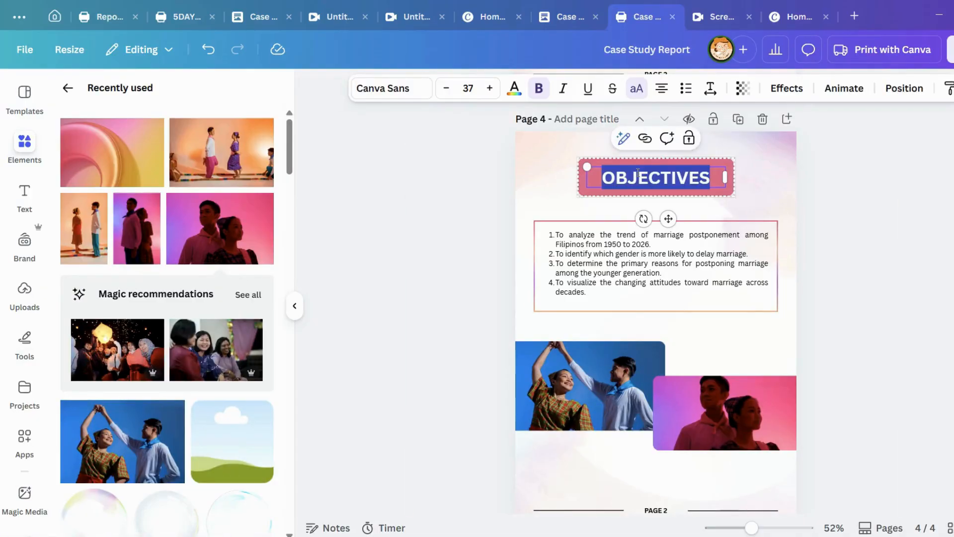
type("METHODOLOGY")
Adjust the pink METHODOLOGY heading box on page 4 to fit its text, making it slightly taller.
left_click_drag(729, 198, 700, 185)
left_click(711, 216)
left_click(708, 175)
left_click(694, 203)
left_click_drag(675, 220, 674, 198)
left_click(659, 184)
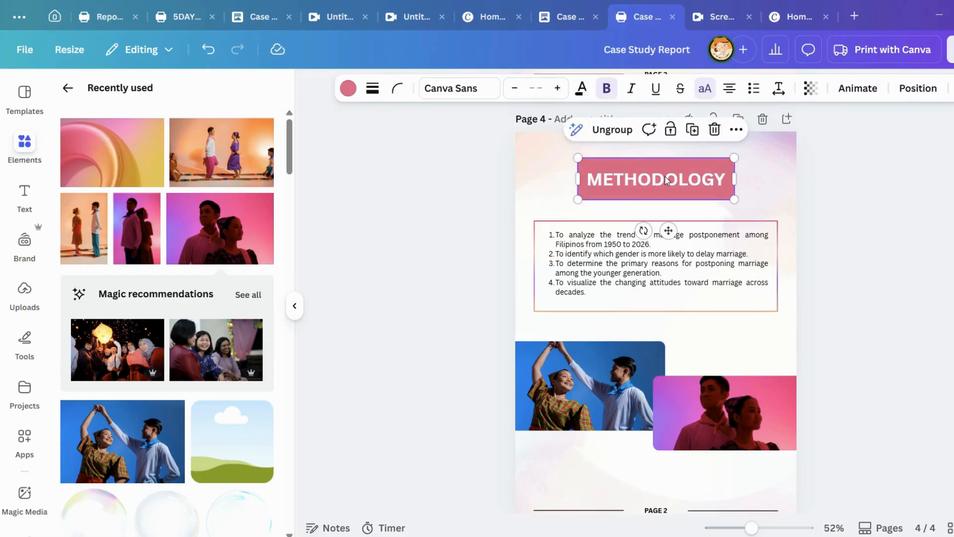
left_click(667, 180)
mouse_move(664, 163)
left_mouse_down()
mouse_move(665, 151)
mouse_move(665, 180)
left_mouse_up()
left_click(797, 192)
left_click(667, 184)
left_click(666, 184)
left_click(793, 173)
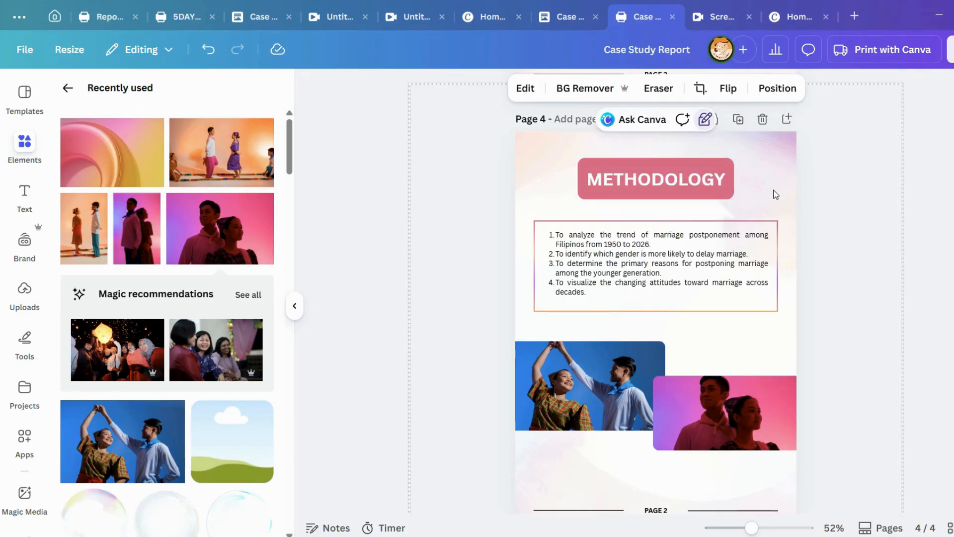
Replace the numbered objectives on page 4 with the Methodology paragraph copied from the case study text document.
left_click(557, 16)
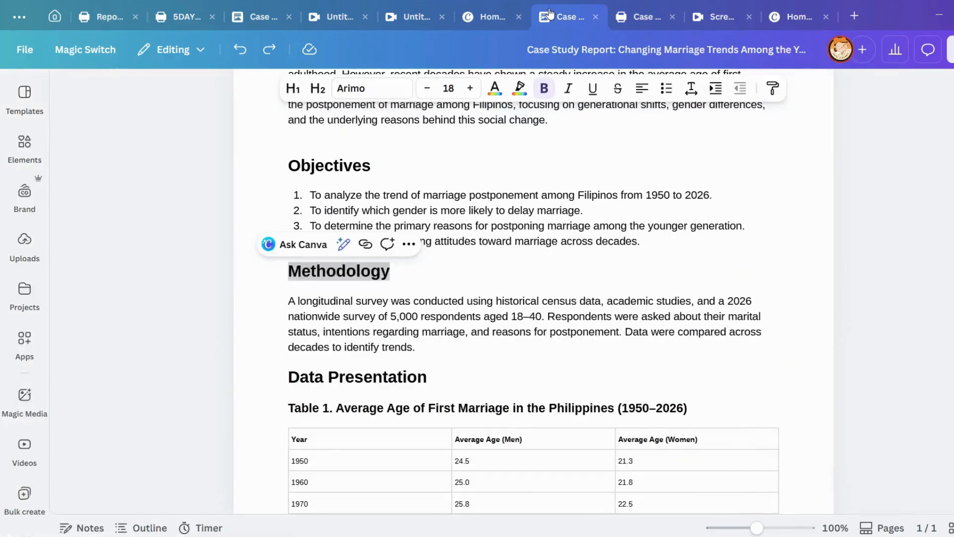
left_click_drag(290, 298, 406, 346)
key("ctrl+c")
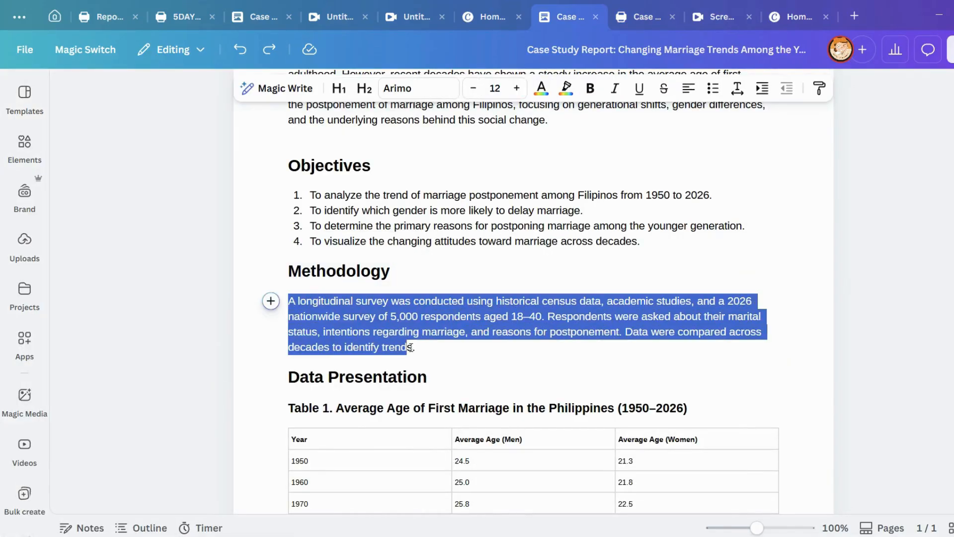
left_click(643, 17)
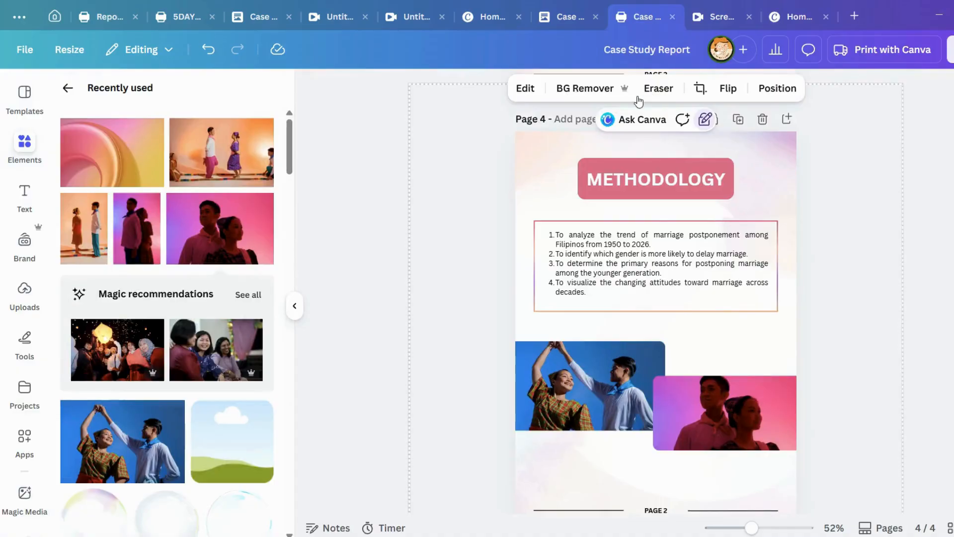
double_click(649, 260)
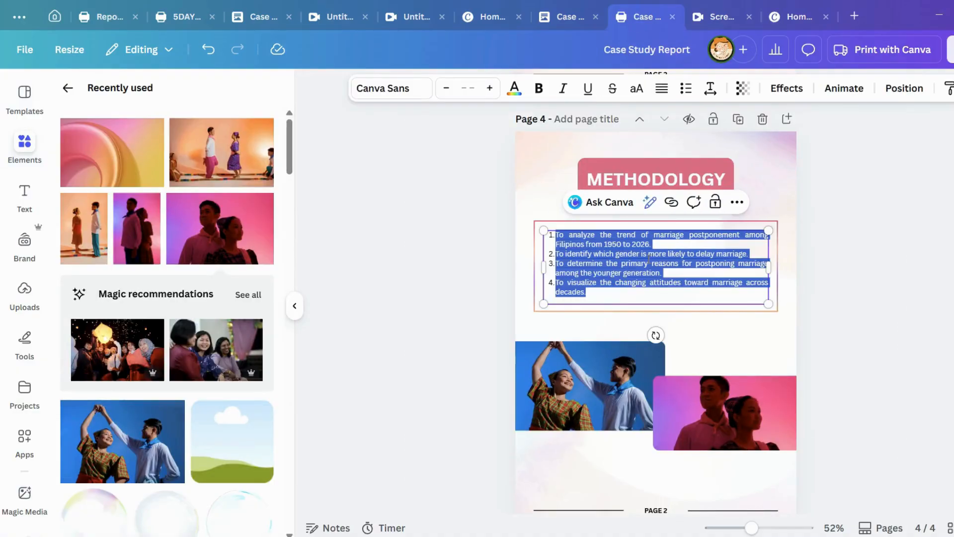
key("ctrl+v")
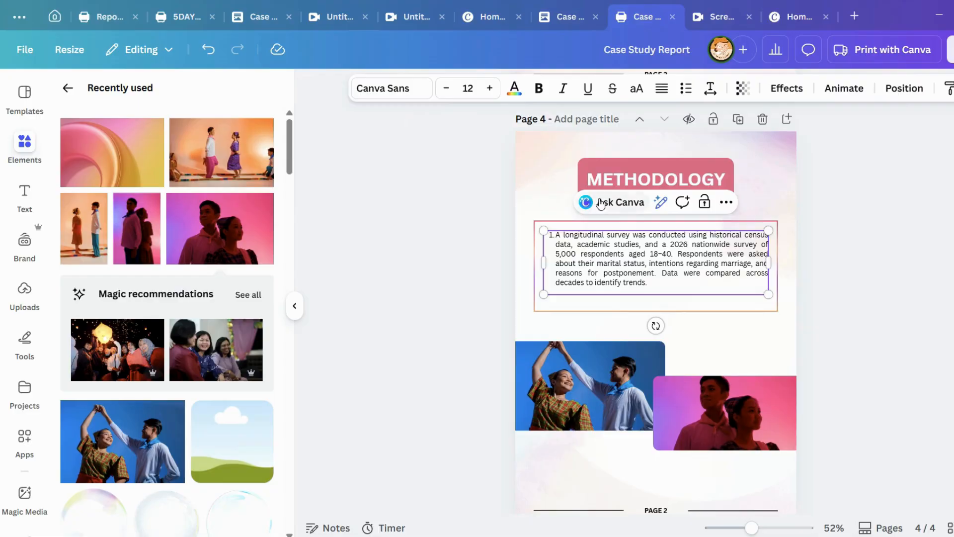
Remove the list numbering from the Methodology paragraph so it starts as plain text.
left_click(555, 239)
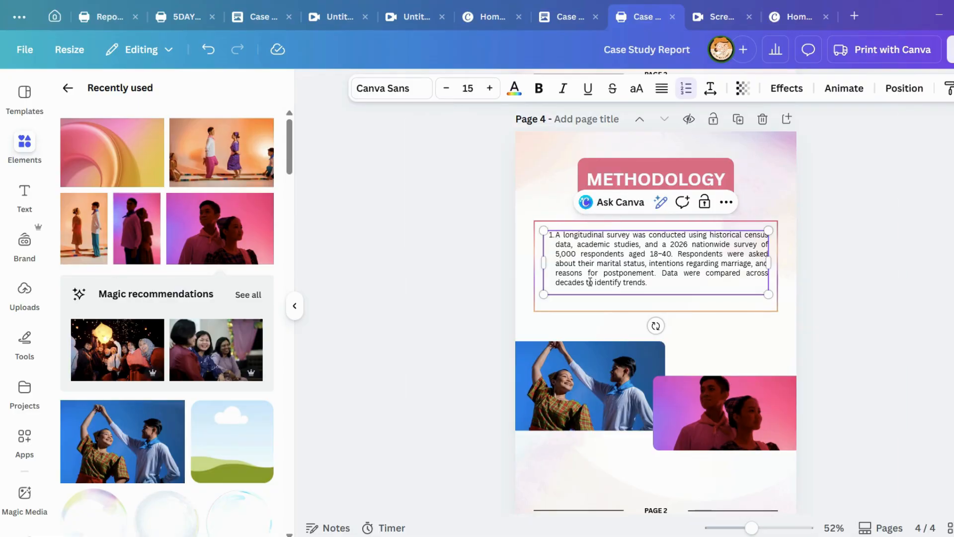
key("BackSpace")
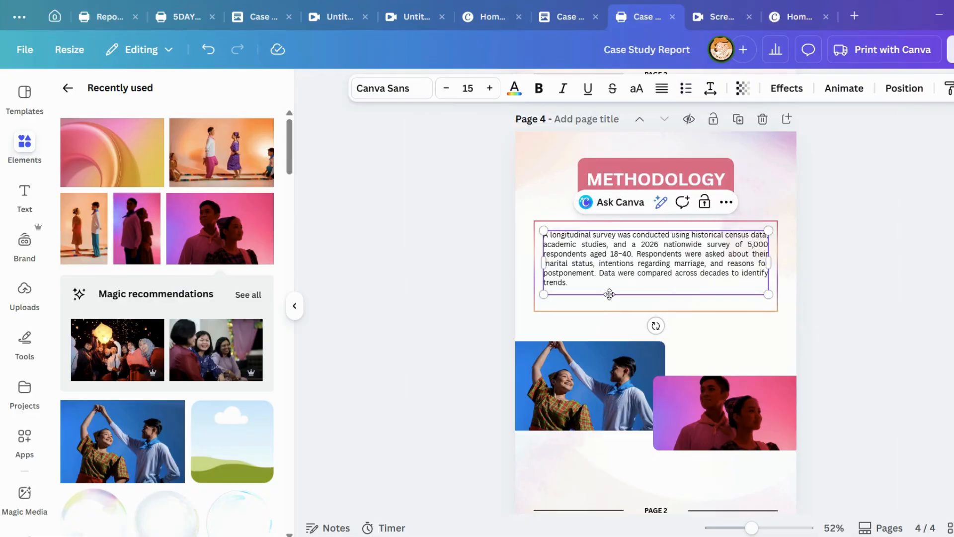
left_click(808, 282)
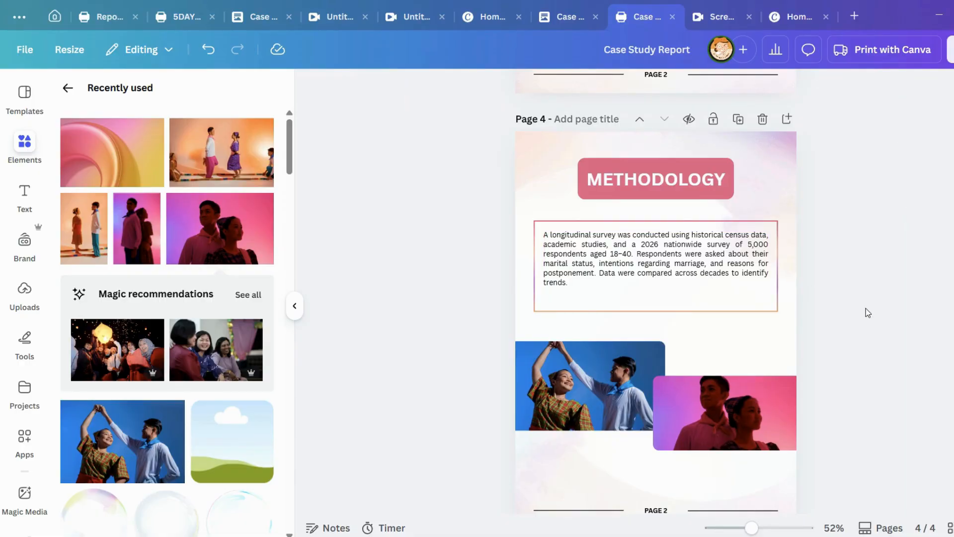
Move the frame around the Methodology paragraph down slightly and shorten it from below to fit the text.
left_click(691, 304)
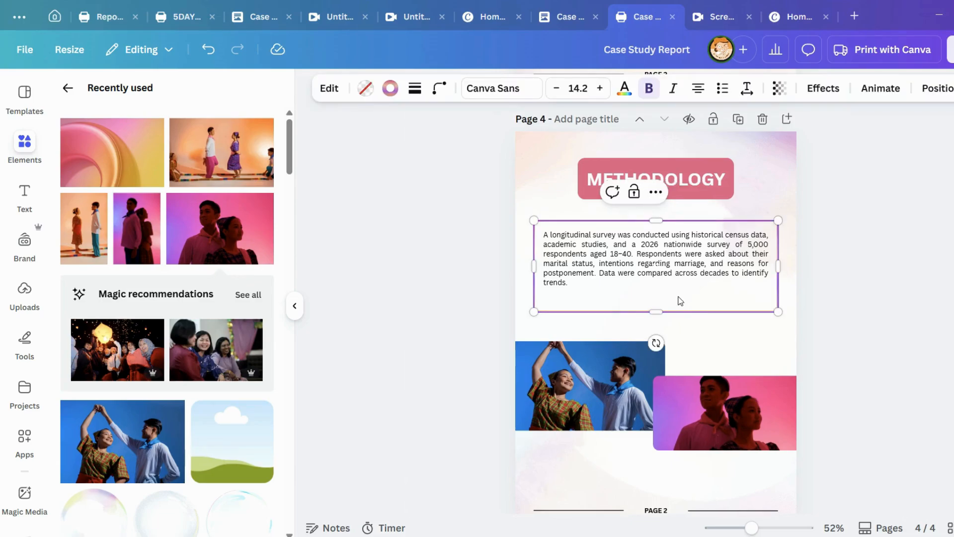
left_click_drag(679, 293, 679, 297)
left_click(679, 295)
left_click(673, 306)
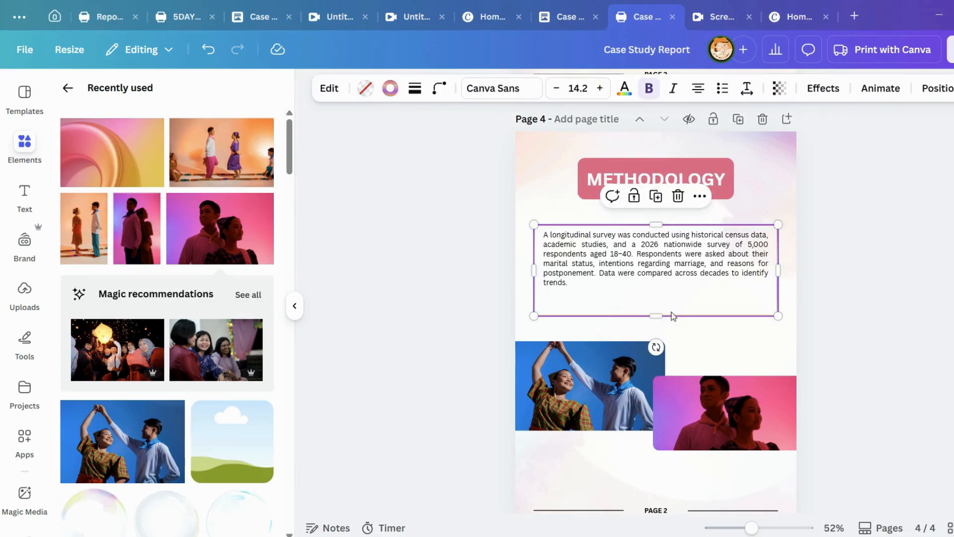
left_click(667, 325)
left_click(681, 302)
left_click_drag(672, 312, 663, 295)
left_click(847, 282)
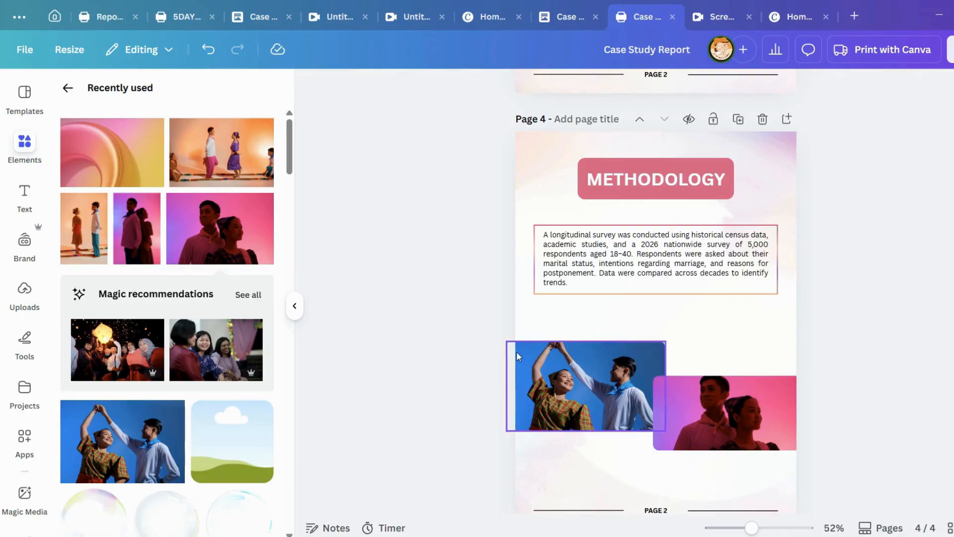
Search the element library for "conducting survey" and show only the photo results.
left_click(66, 88)
left_click(131, 105)
type("surve")
key("BackSpace")
key("ctrl+a")
type("conduc")
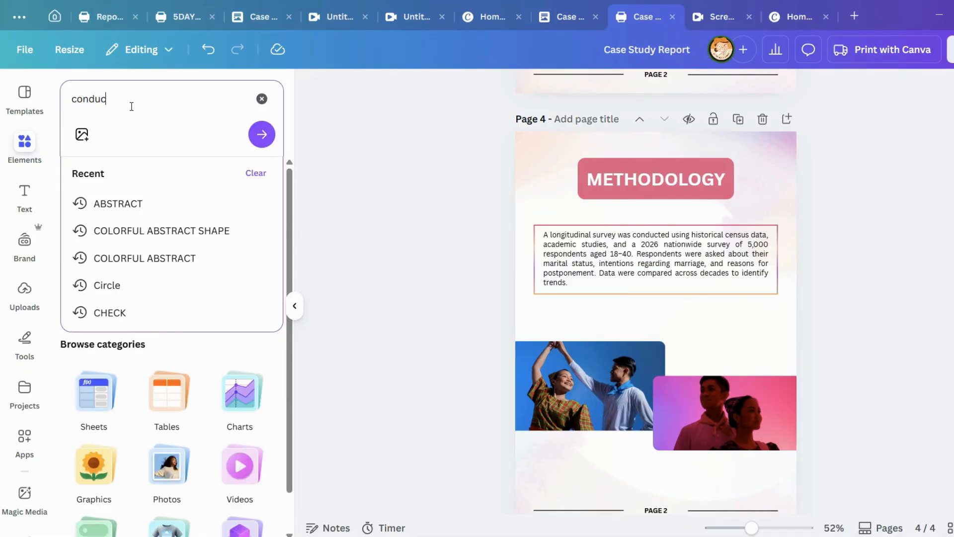
type("ting surve")
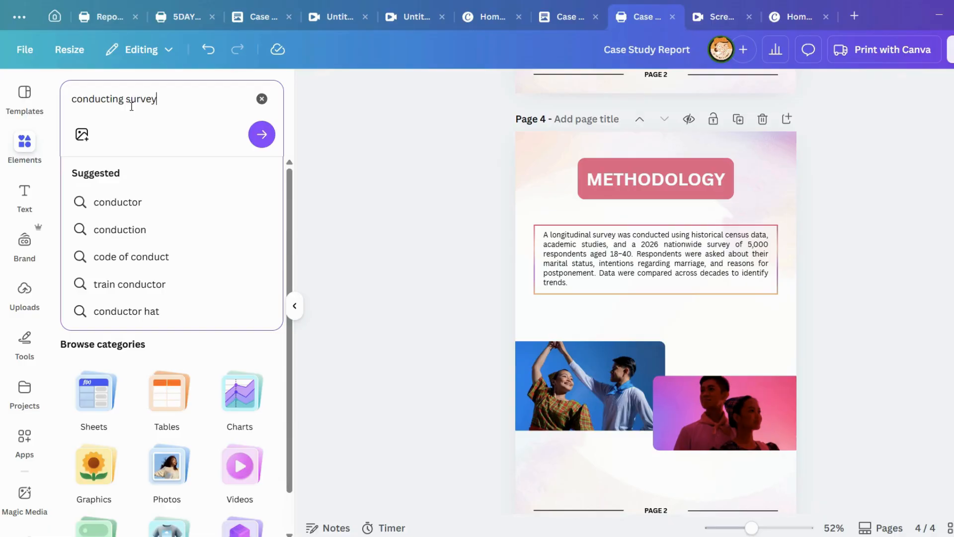
type("y")
key("Return")
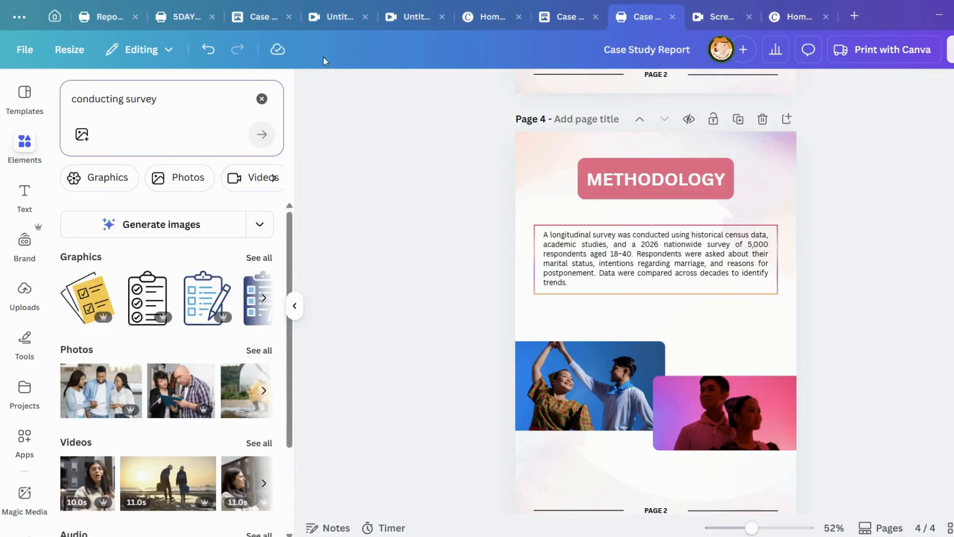
left_click(259, 351)
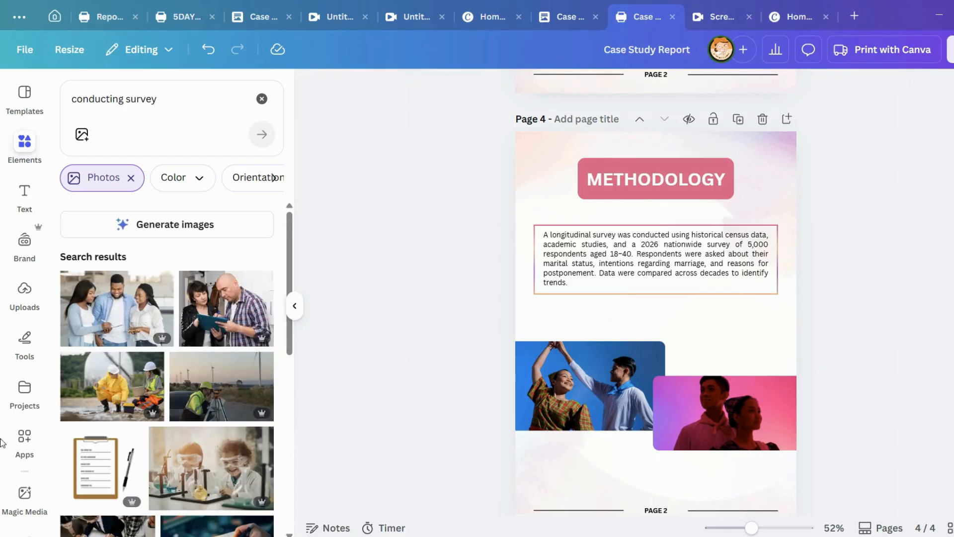
Replace the blue dancing-couple photo on page 4 with the orange SURVEY speech-bubble photo.
scroll(200, 425, "down", 7)
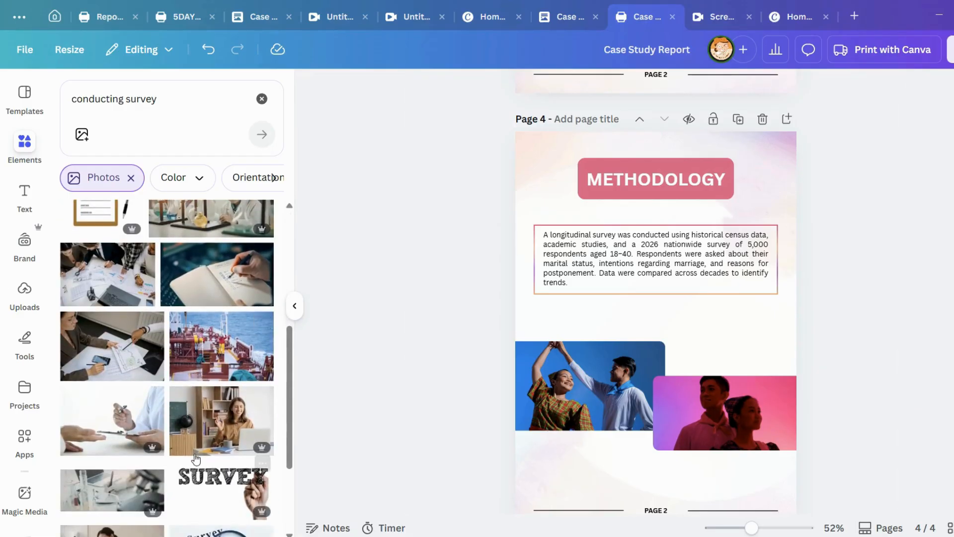
scroll(200, 425, "down", 6)
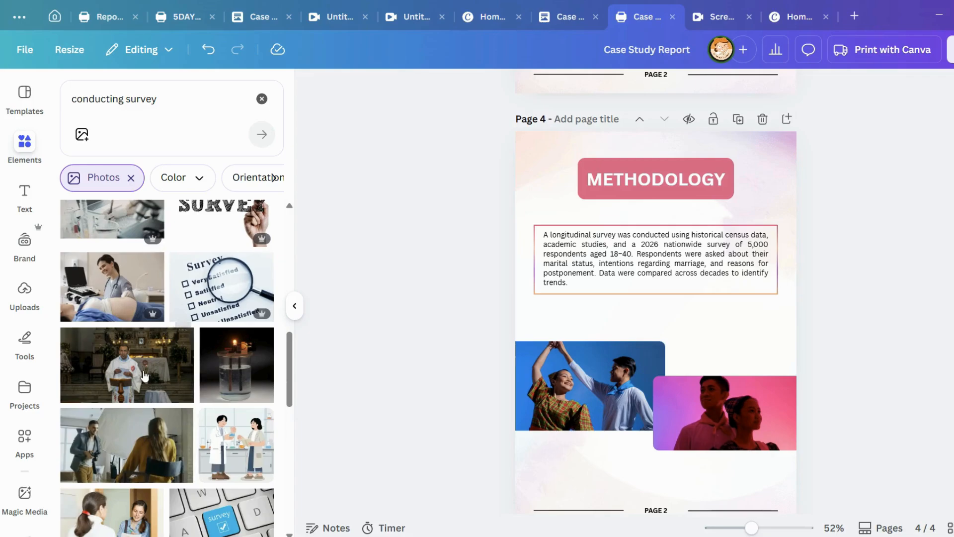
scroll(180, 382, "down", 6)
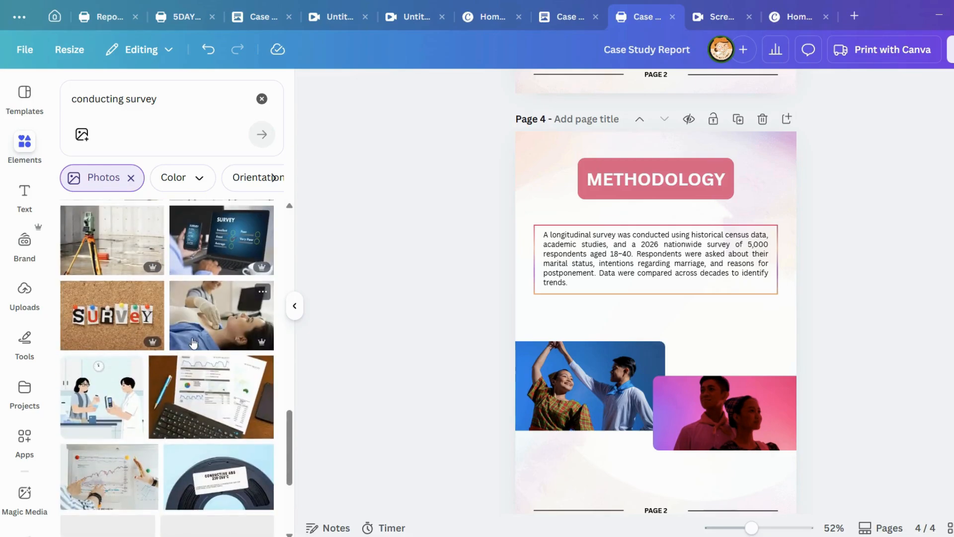
scroll(191, 351, "down", 5)
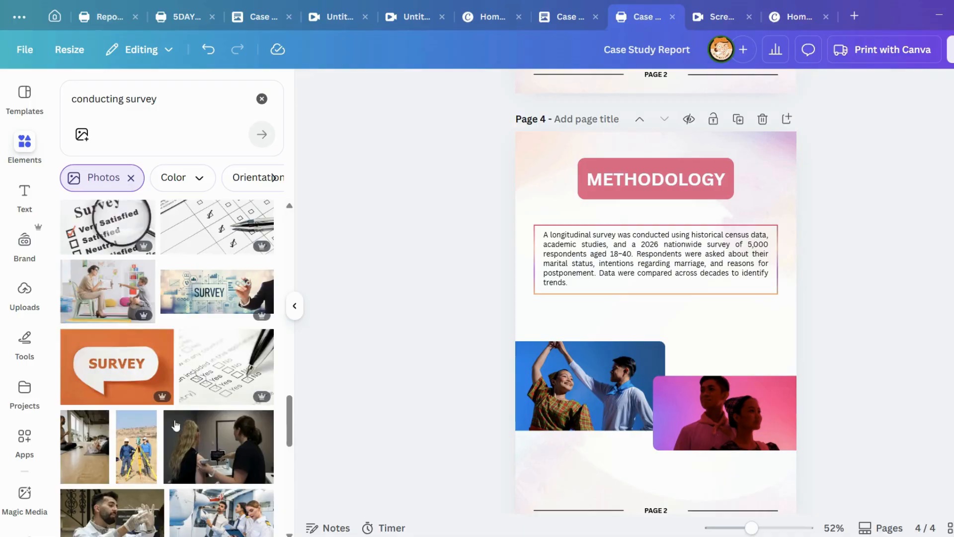
left_click_drag(139, 284, 585, 381)
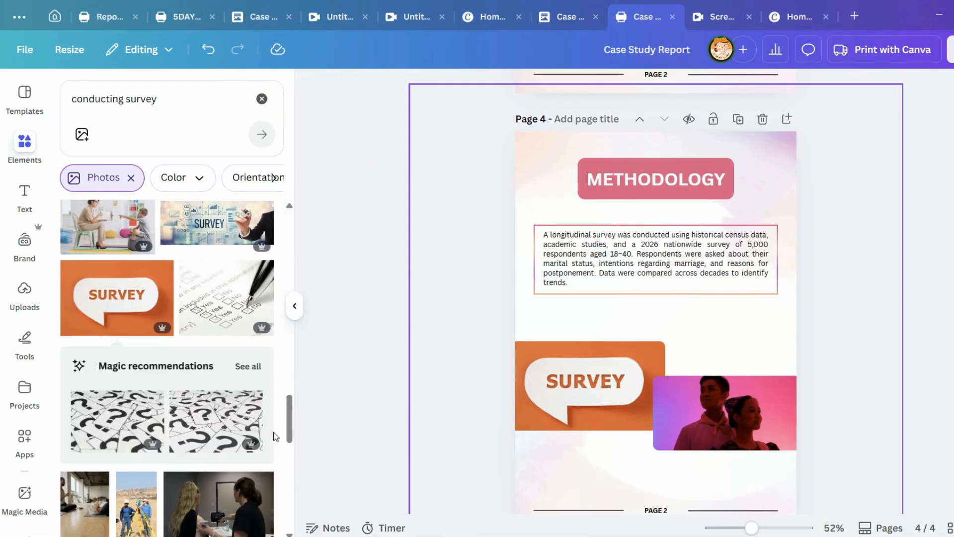
Look through the survey photo results for a second picture for the Methodology page.
scroll(191, 444, "down", 2)
scroll(191, 444, "down", 8)
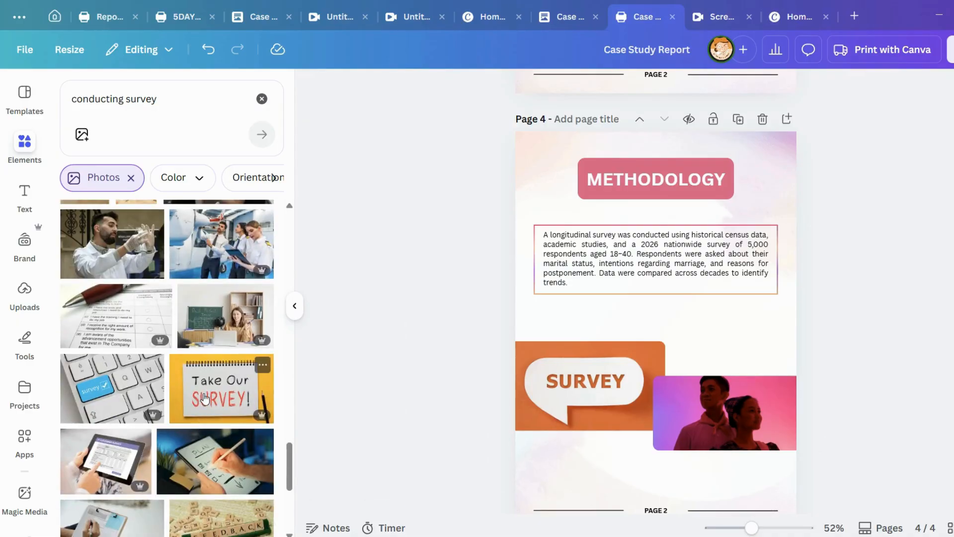
scroll(222, 357, "down", 5)
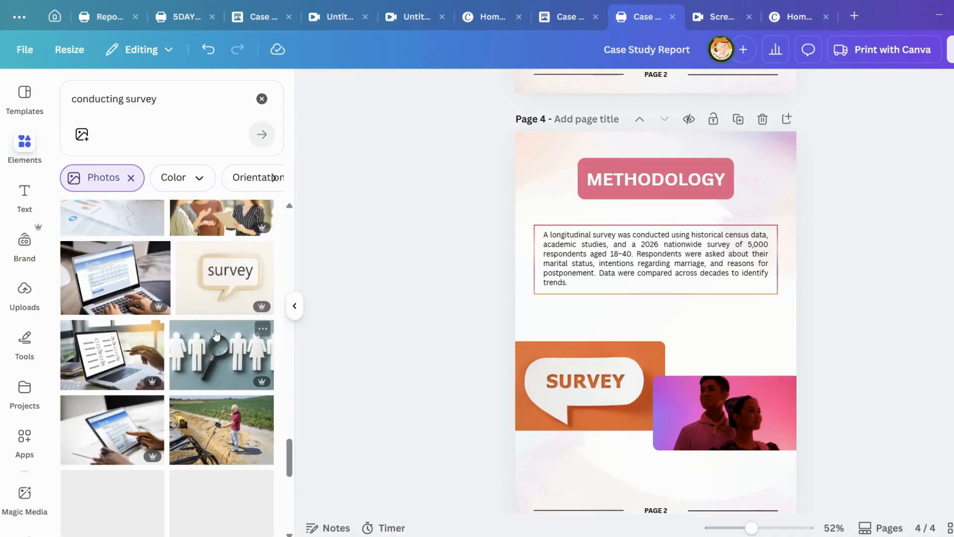
scroll(228, 273, "down", 10)
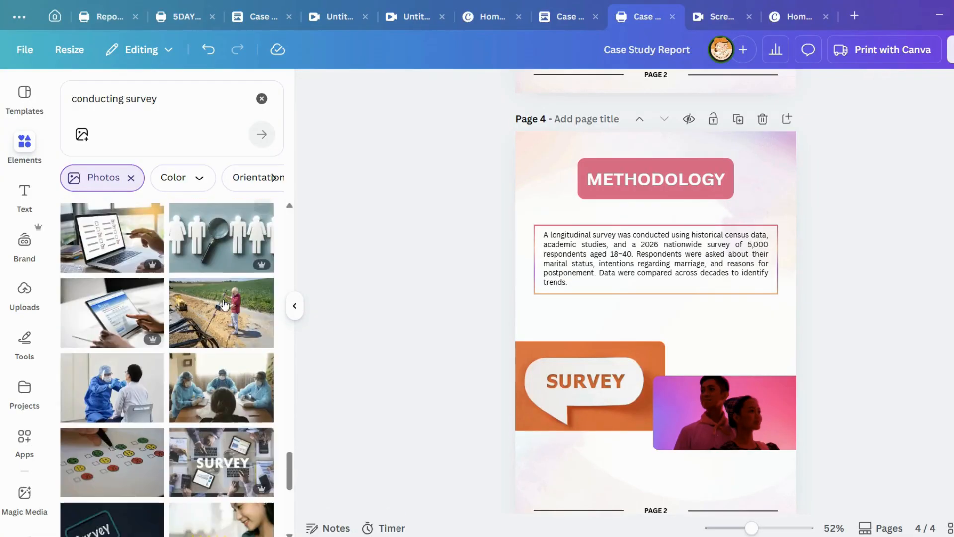
scroll(215, 431, "down", 10)
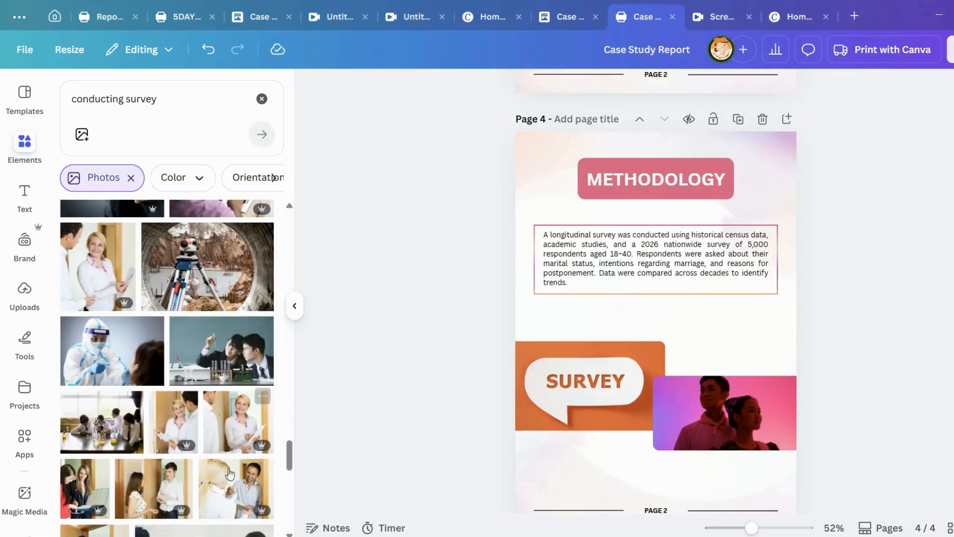
scroll(207, 421, "down", 10)
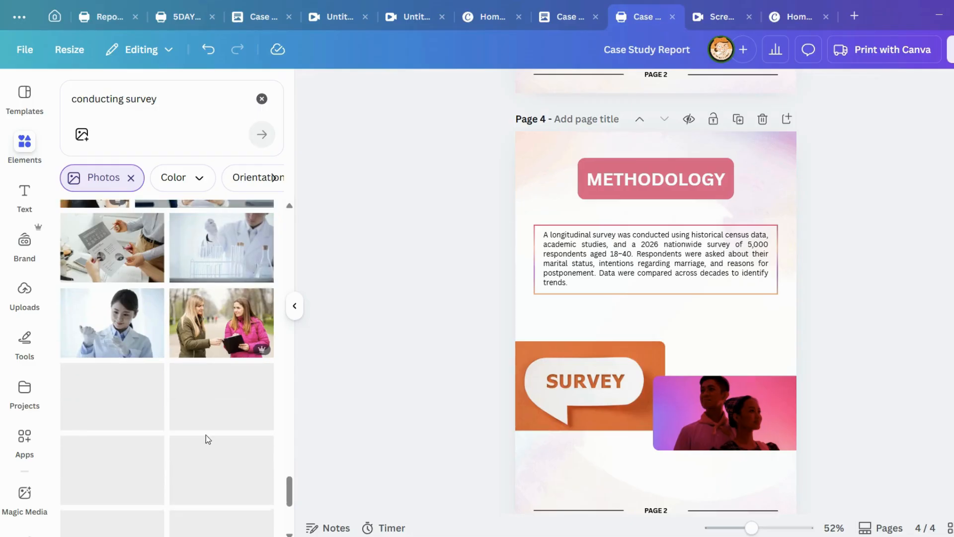
scroll(204, 342, "down", 6)
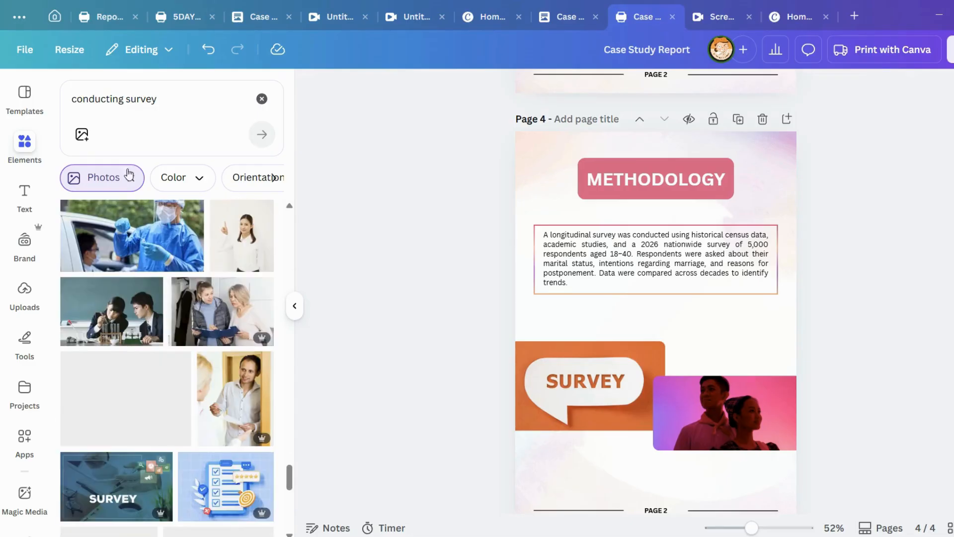
Refine the photo search to "conducting survey filipino".
left_click(173, 95)
type("fl")
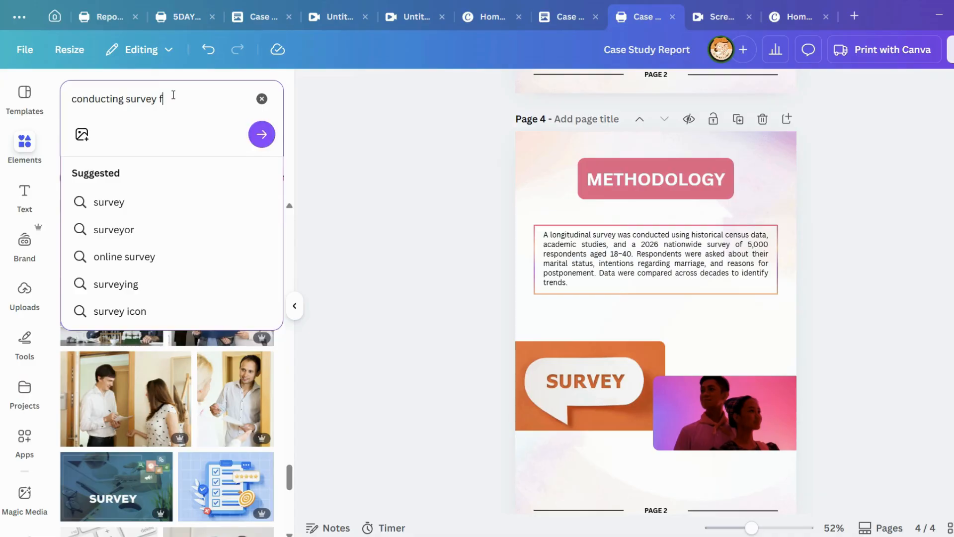
key("Return")
scroll(189, 318, "down", 5)
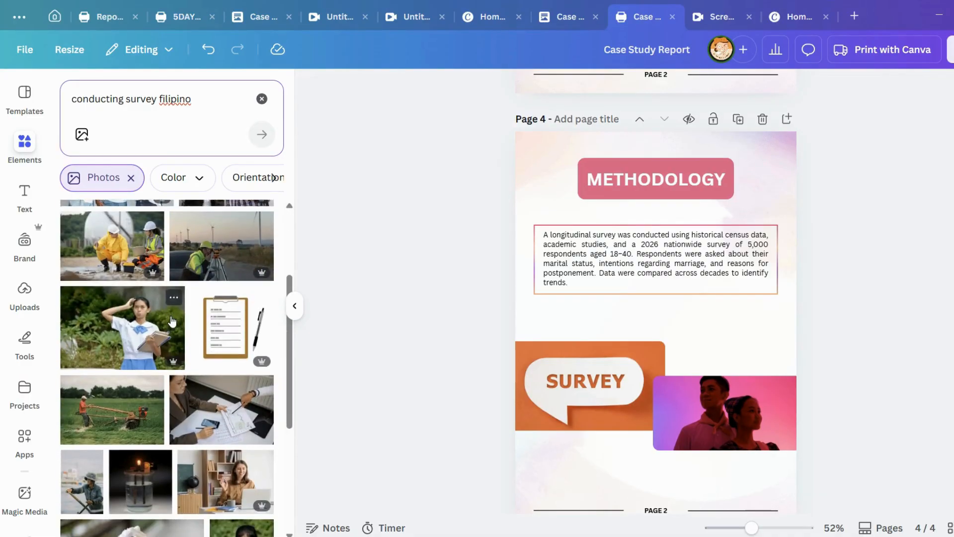
Replace the pink couple photo on page 4 with the photo of a student in uniform holding notebooks.
scroll(194, 334, "up", 4)
scroll(178, 354, "down", 3)
left_click_drag(174, 210, 754, 428)
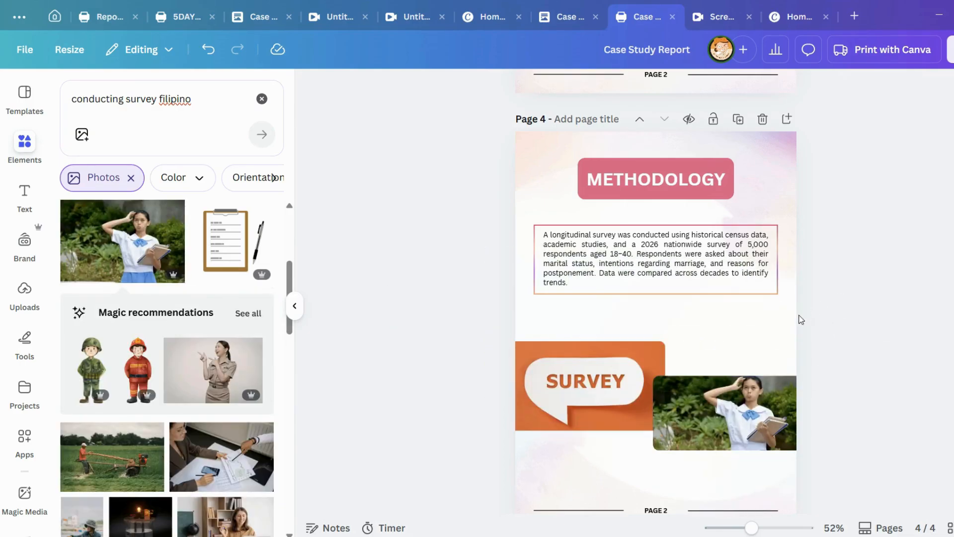
Replace the student photo on page 4 with the photo of a survey shown on a laptop and phone.
scroll(219, 328, "down", 5)
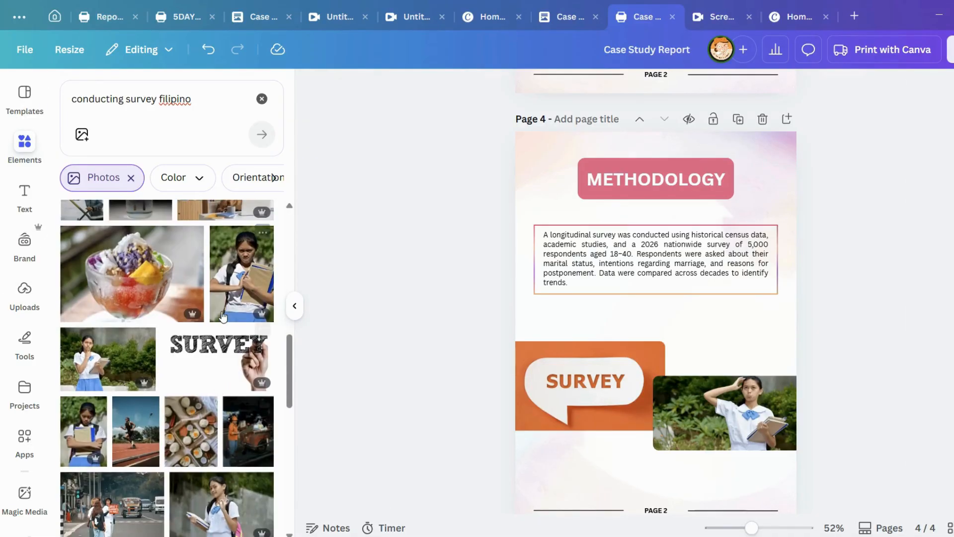
scroll(169, 333, "down", 6)
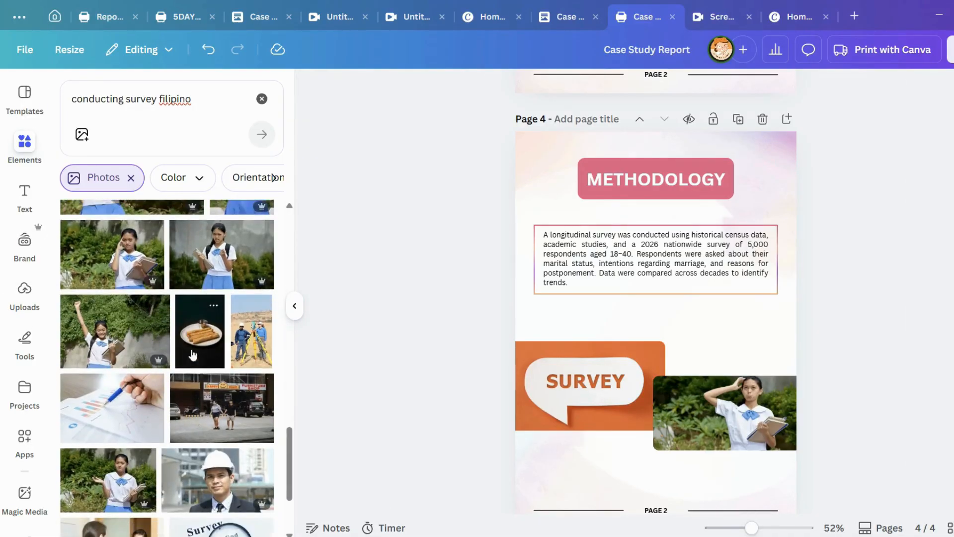
scroll(196, 354, "down", 8)
scroll(196, 355, "down", 2)
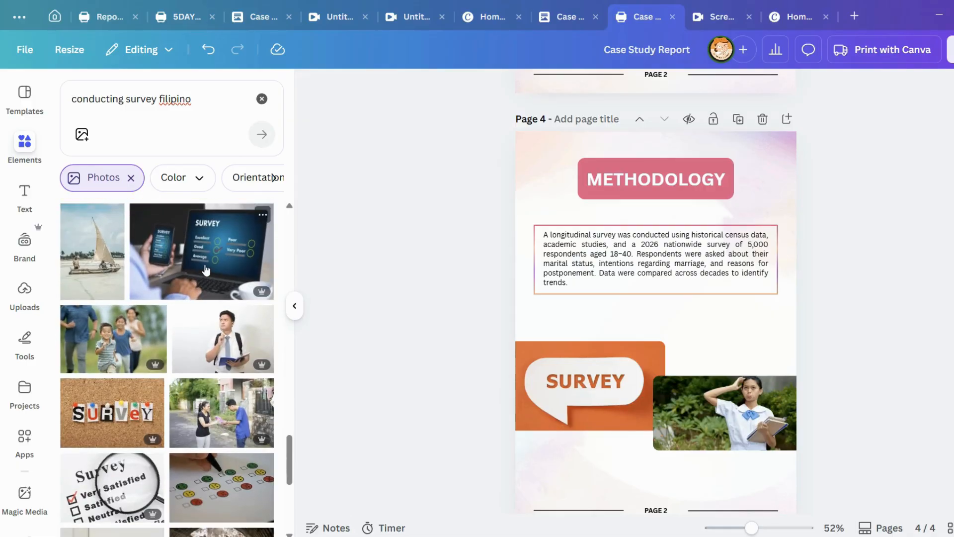
left_click_drag(193, 270, 801, 369)
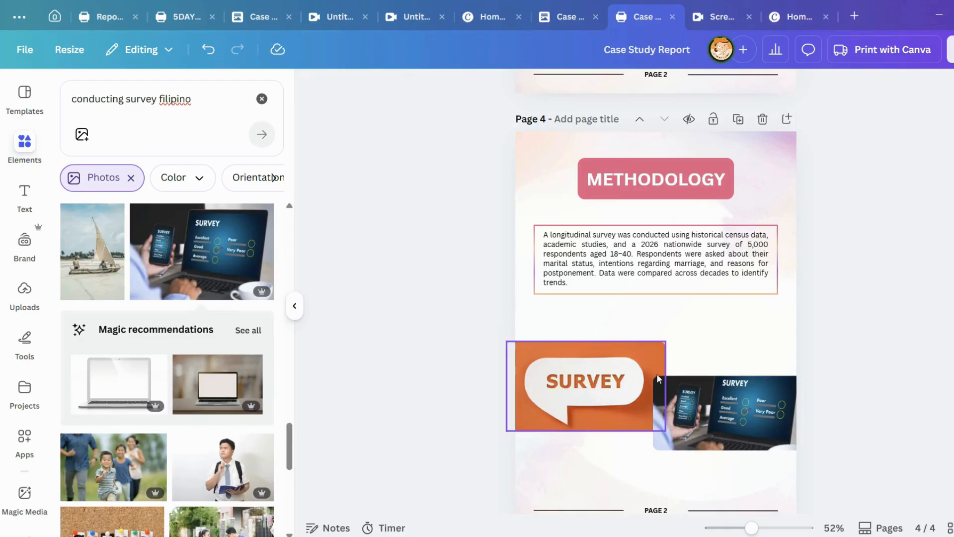
Crop the orange SURVEY photo slightly from its upper edge to make it shorter.
left_click(627, 370)
left_click_drag(605, 352, 605, 353)
left_click(828, 321)
double_click(612, 403)
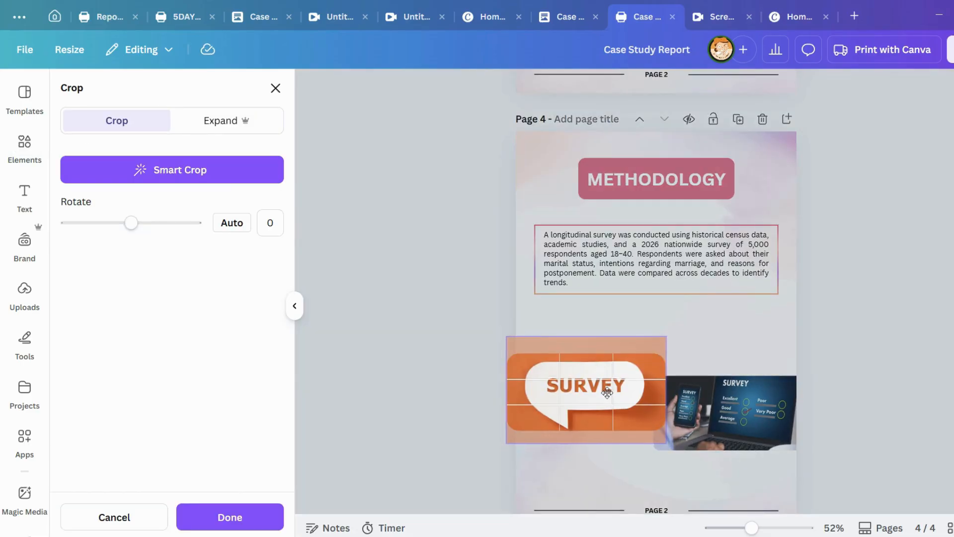
left_click(853, 347)
left_click(919, 342)
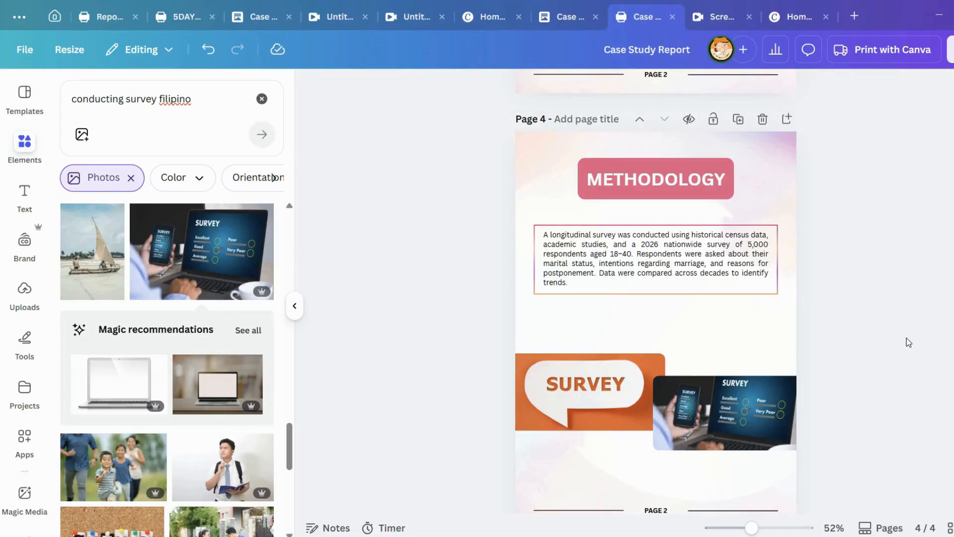
scroll(890, 365, "down", 2)
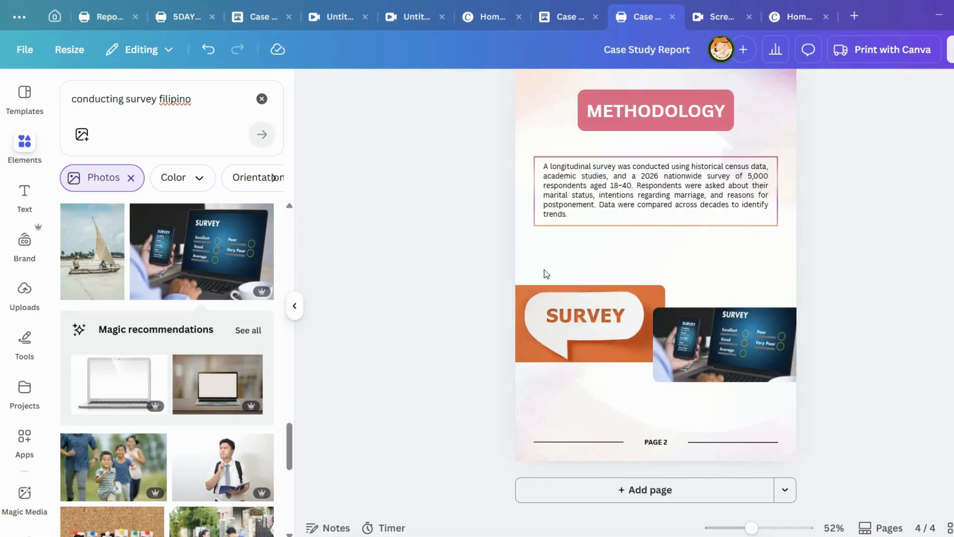
scroll(782, 271, "up", 2)
scroll(830, 271, "down", 2)
scroll(834, 271, "up", 4)
scroll(825, 274, "down", 2)
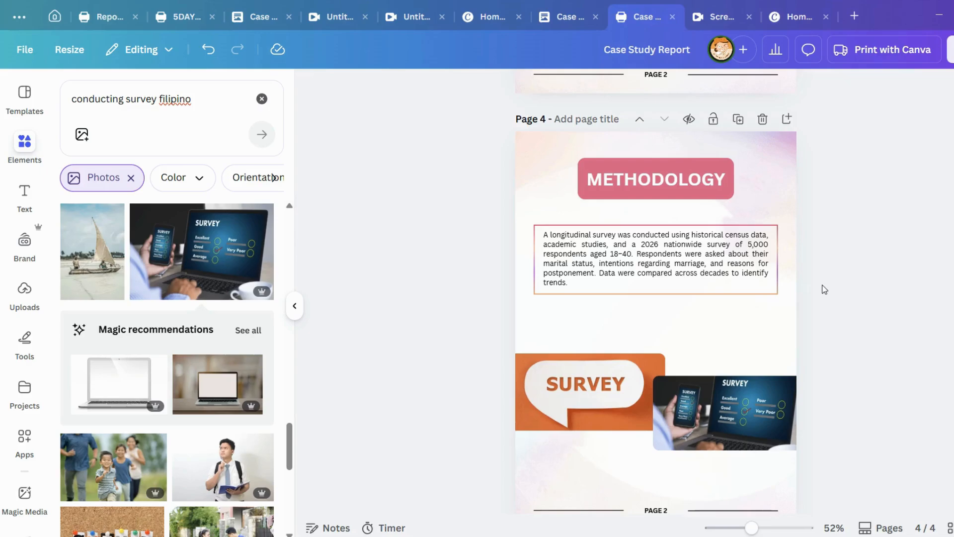
scroll(826, 300, "down", 2)
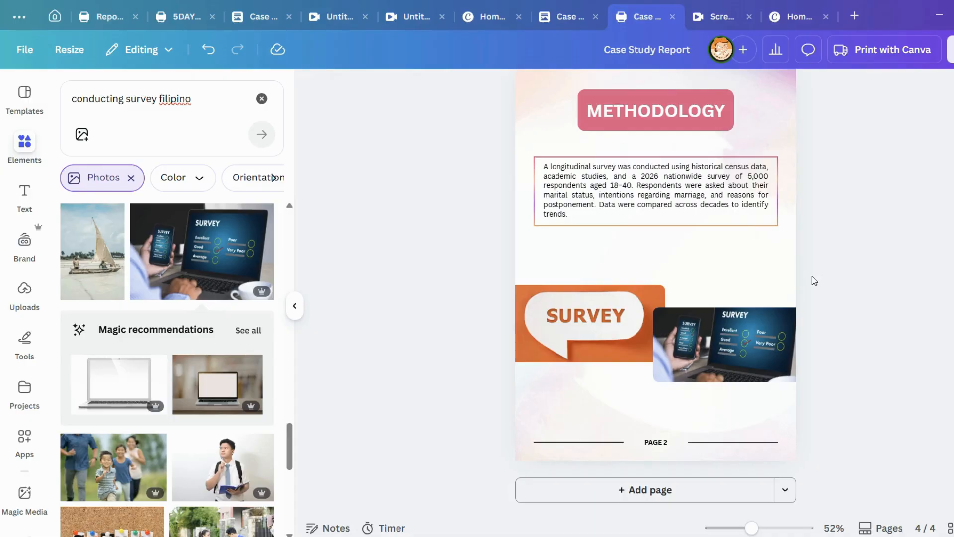
scroll(812, 276, "up", 4)
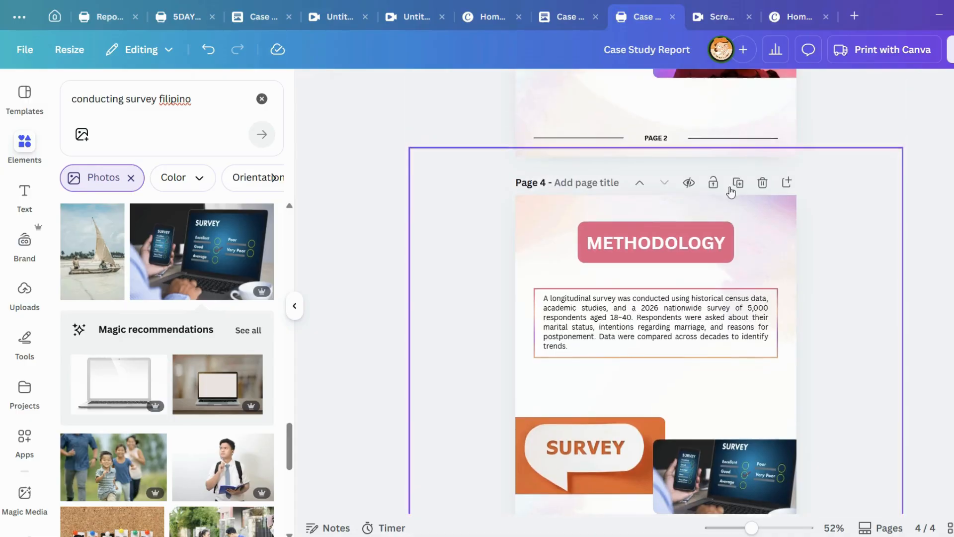
Copy the Data Presentation heading from the case study text document and return to the report design.
left_click(546, 21)
scroll(293, 217, "down", 5)
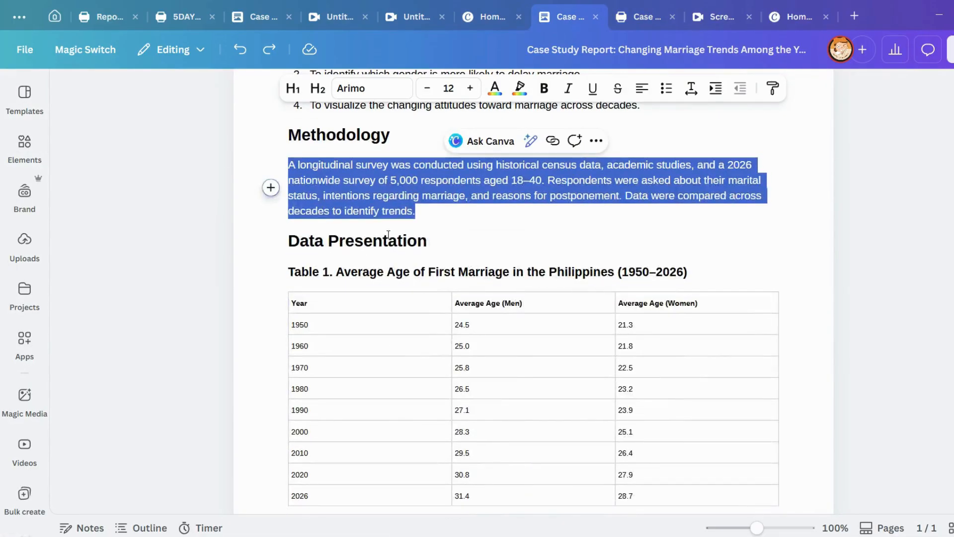
left_click_drag(289, 172, 427, 172)
left_click(642, 20)
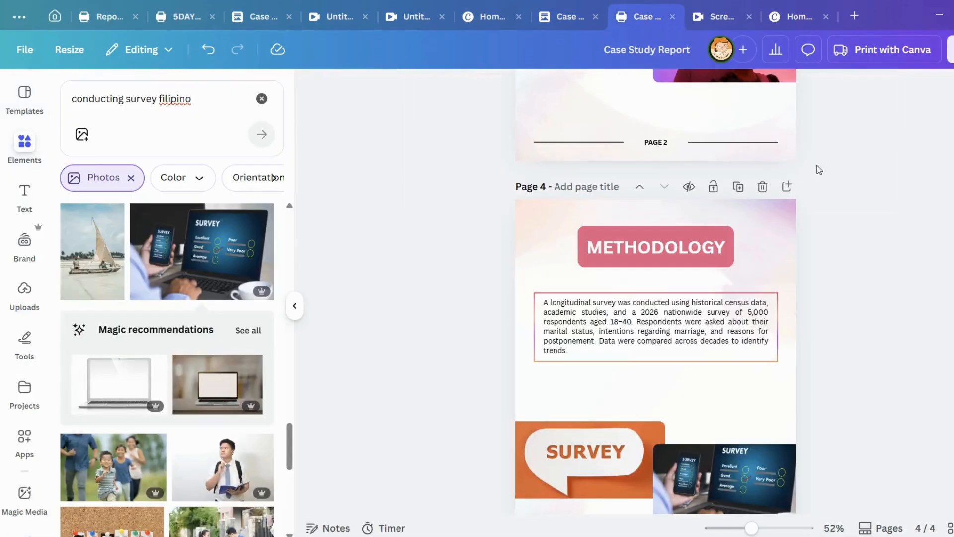
Duplicate the METHODOLOGY page and change the copy's heading to "DATA PRESENTATION" on a single line.
left_click(739, 186)
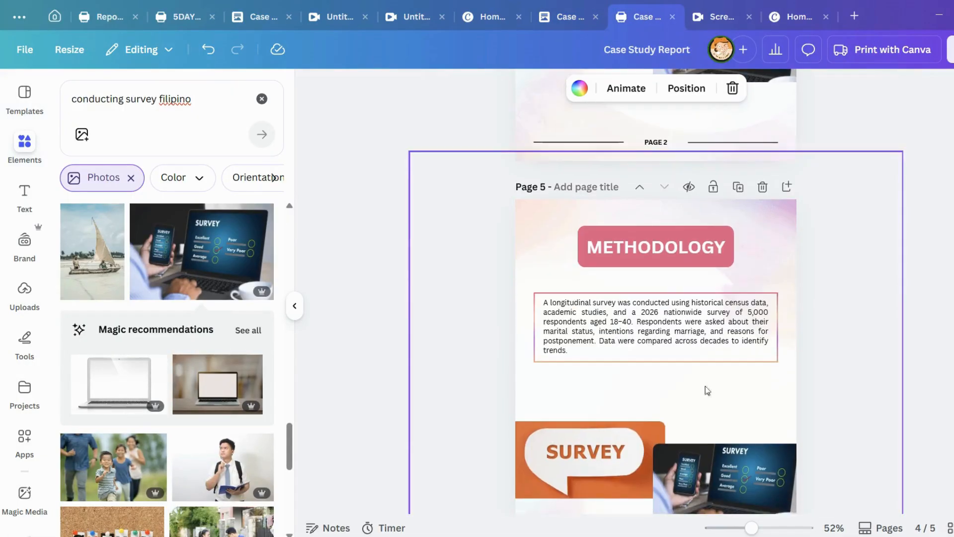
left_click(682, 240)
double_click(682, 240)
type("DATA PRESENTATION")
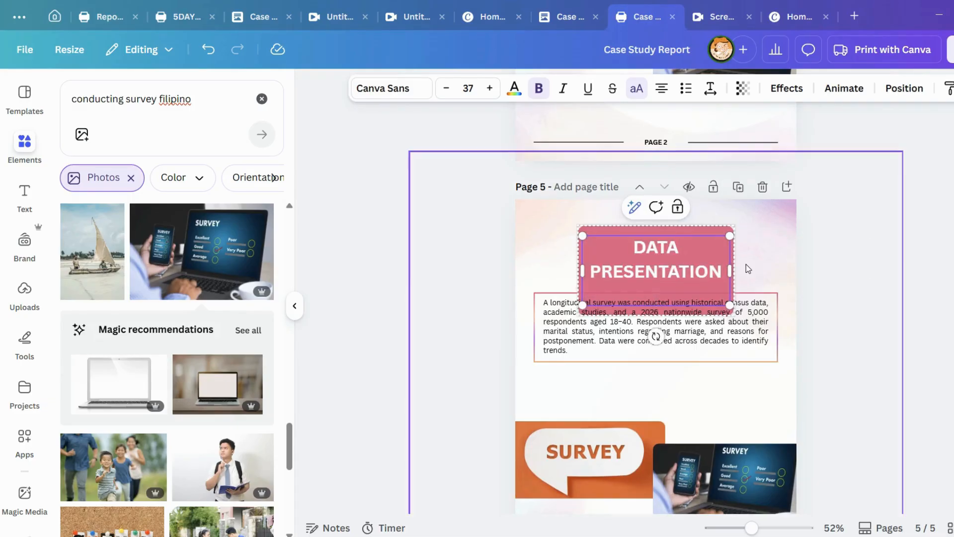
left_click_drag(729, 271, 776, 268)
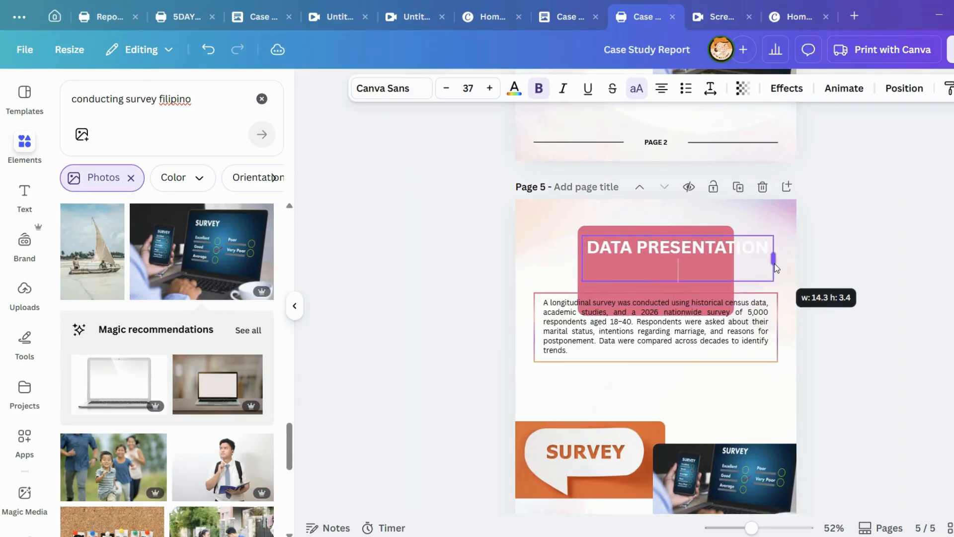
Recolor the page 5 heading box with the purple from the photo colors and extend it toward the end of the text.
left_click(679, 285)
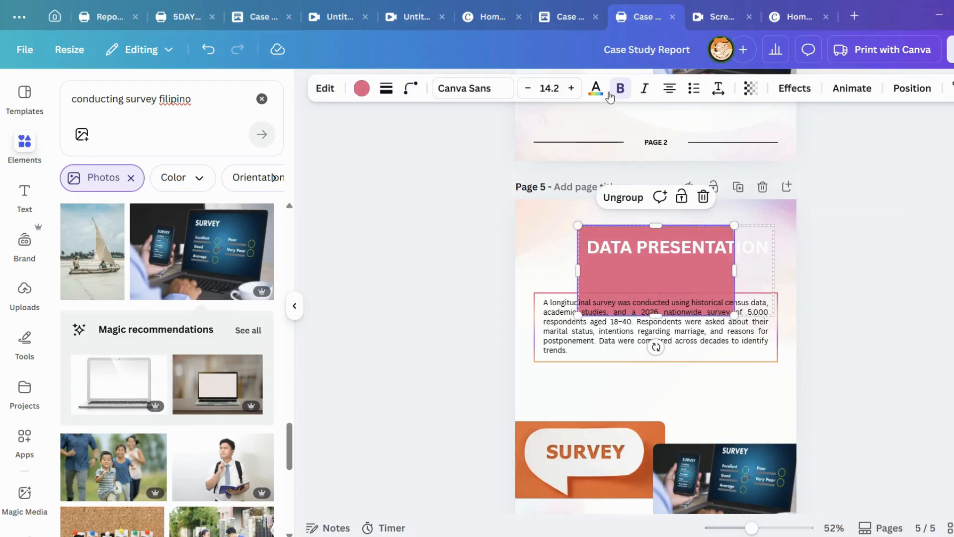
left_click(362, 89)
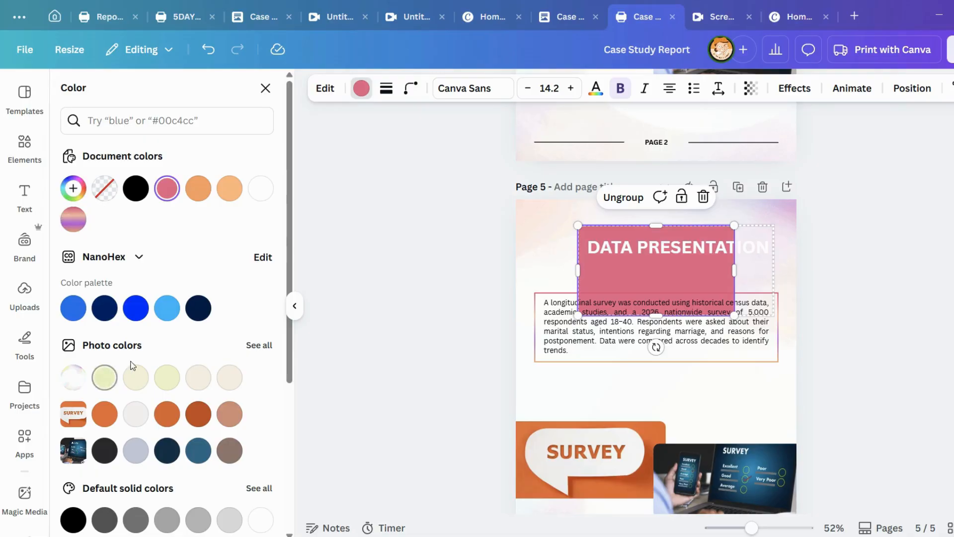
left_click(256, 345)
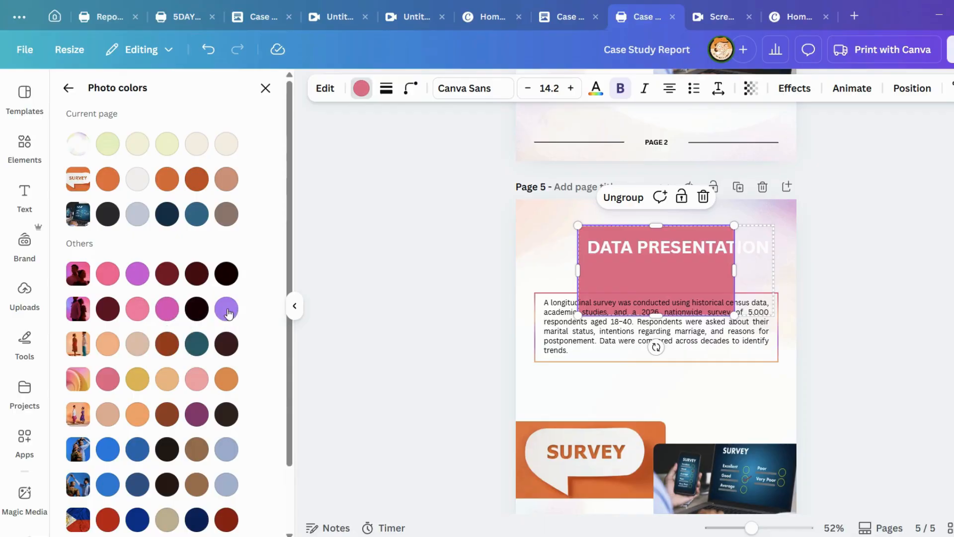
left_click_drag(749, 262, 770, 264)
scroll(681, 226, "up", 6)
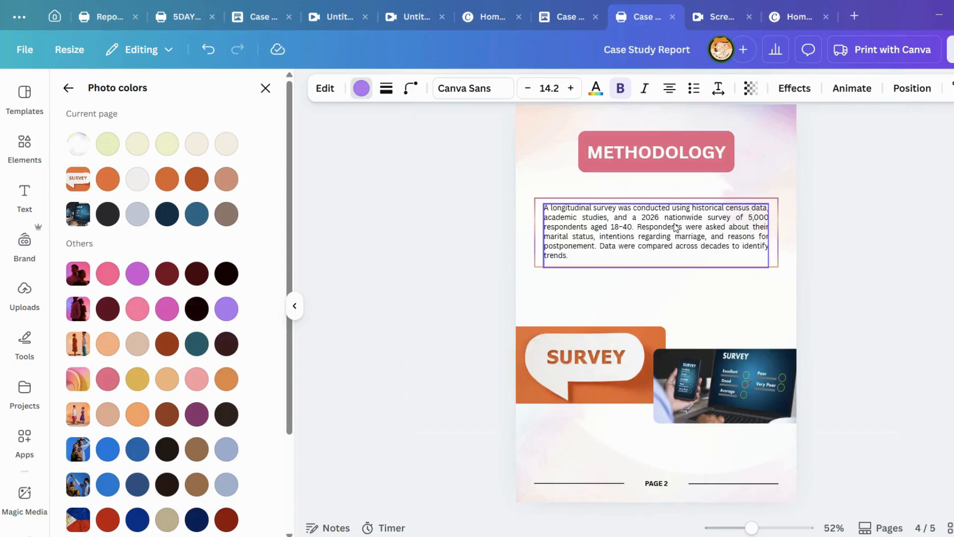
scroll(676, 227, "up", 15)
scroll(659, 312, "down", 15)
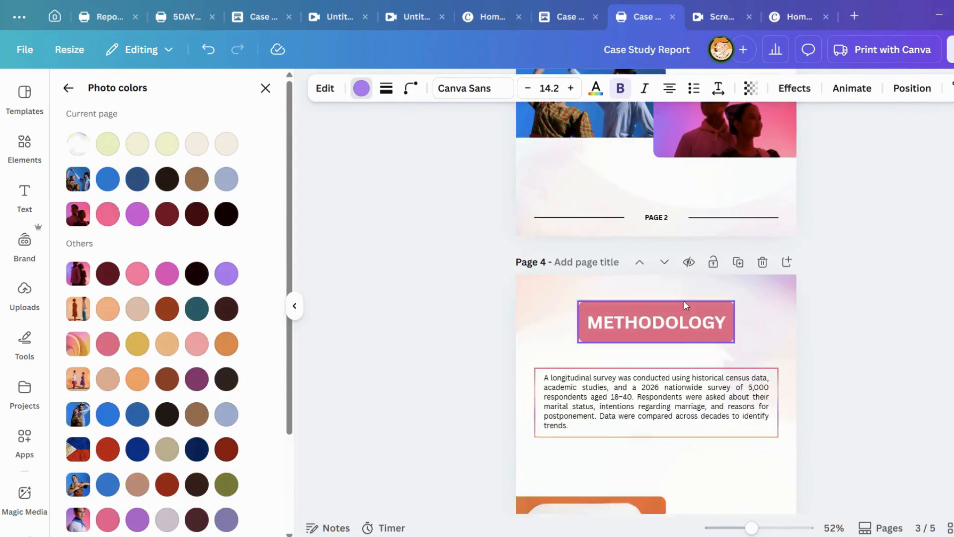
scroll(686, 306, "down", 8)
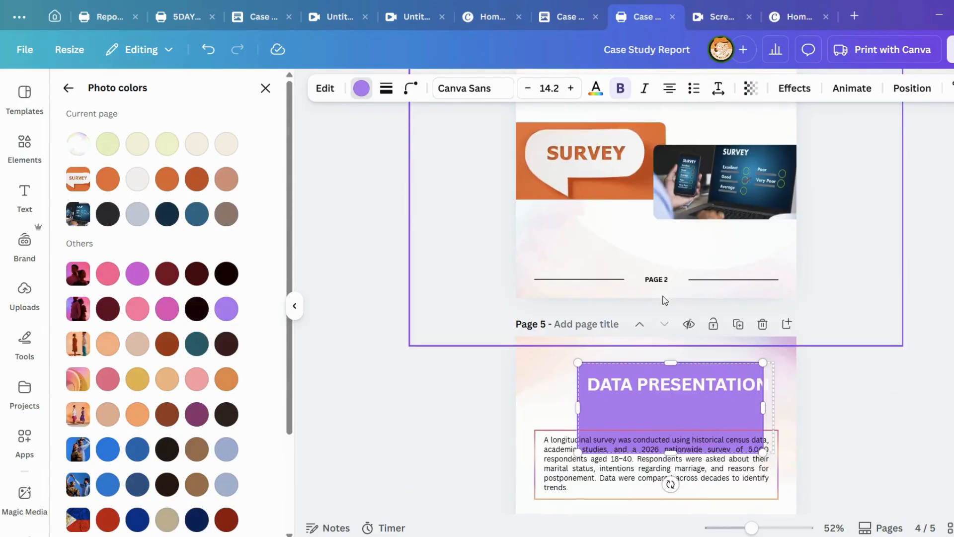
scroll(665, 300, "down", 2)
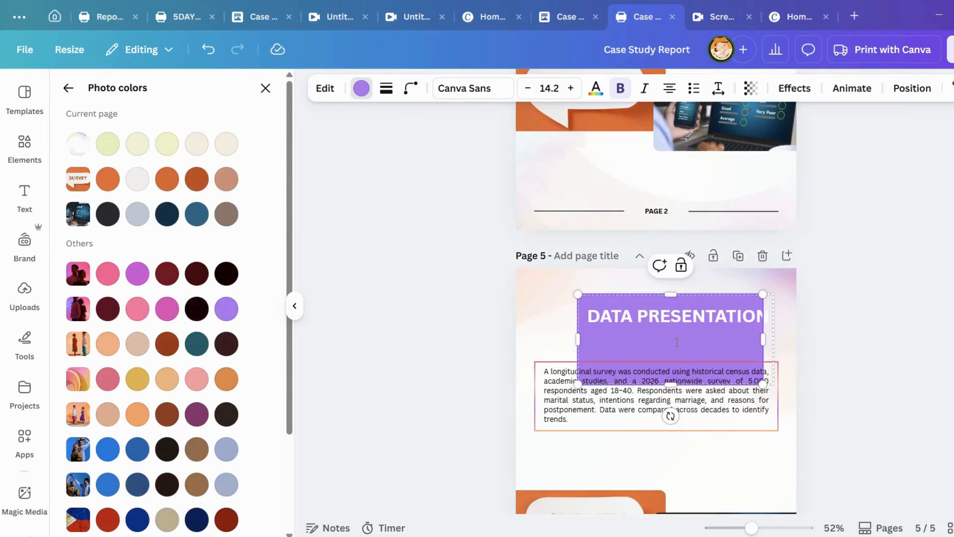
Reduce the purple heading box to the height of its single text line and fit the title within its width.
left_click(698, 347)
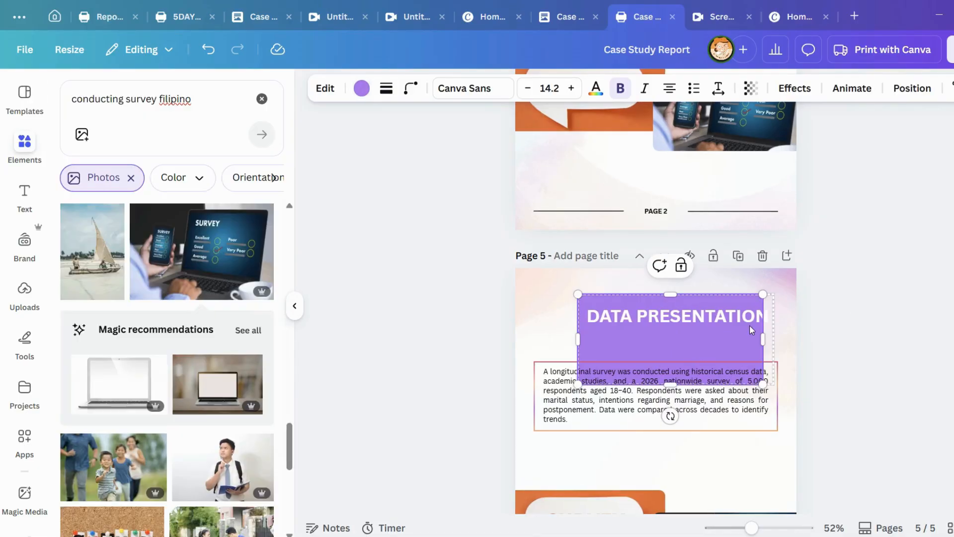
left_click(749, 324)
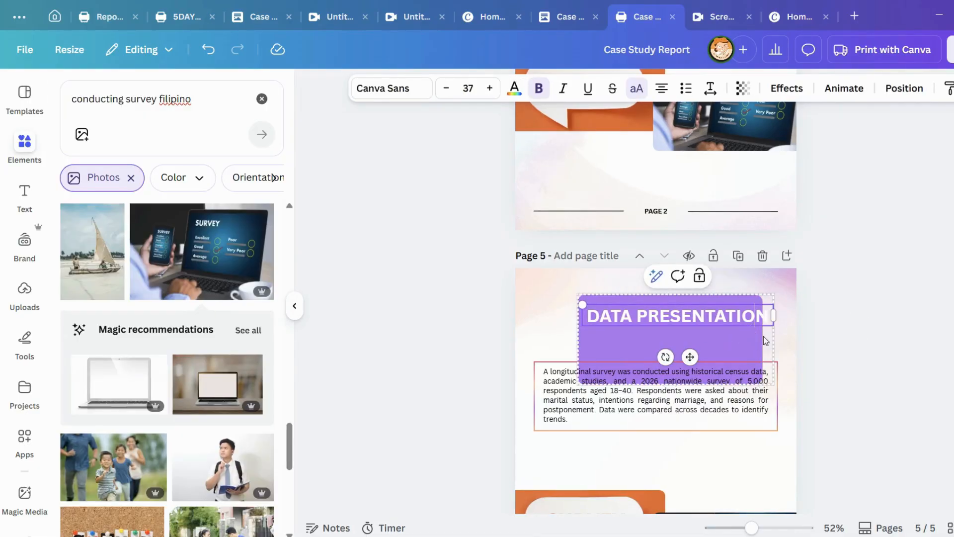
left_click(885, 332)
left_click(594, 310)
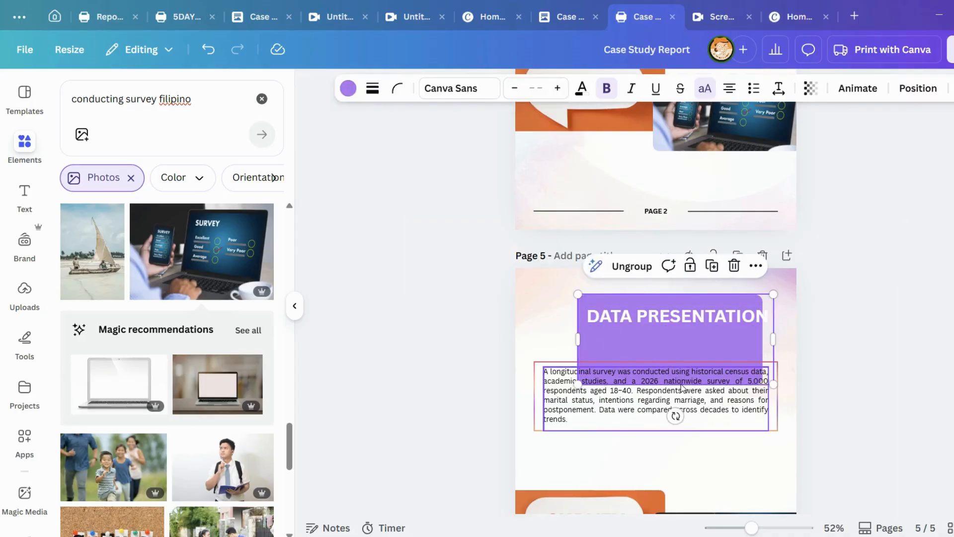
left_click(670, 339)
left_click_drag(669, 380, 665, 330)
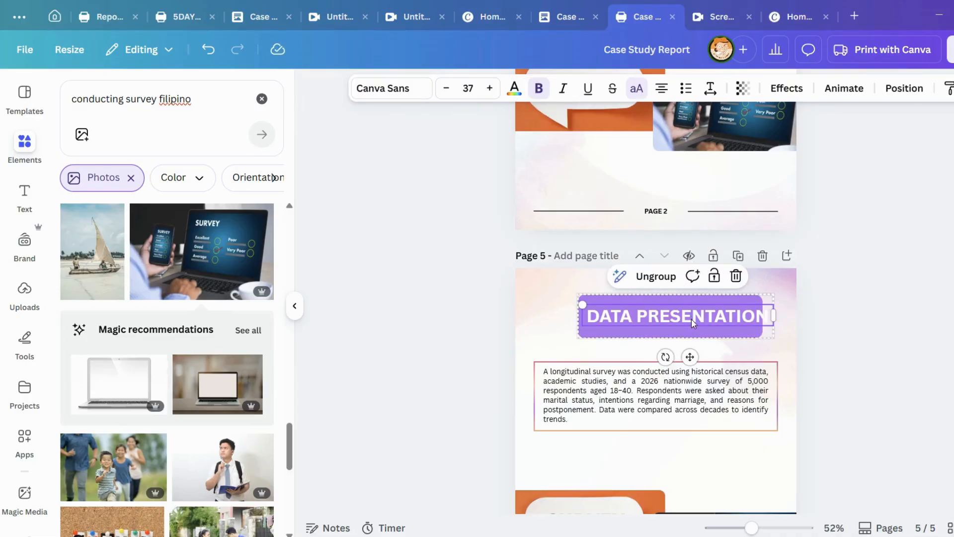
left_click_drag(773, 314, 750, 315)
left_click(750, 313)
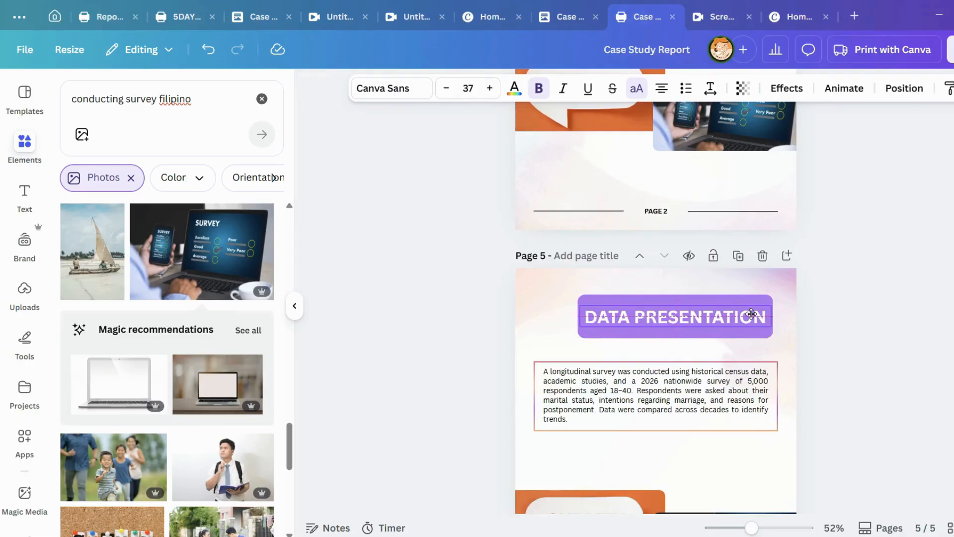
left_click(801, 328)
Extend the purple heading box slightly to the left and trim its upper edge closer to the text.
left_click(719, 320)
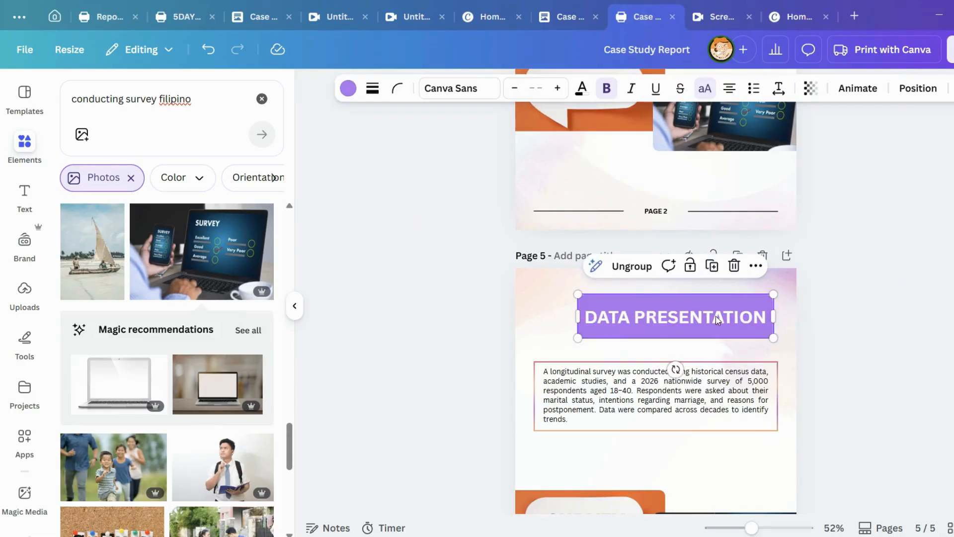
left_click(722, 323)
left_click(593, 336)
left_click_drag(578, 316, 568, 324)
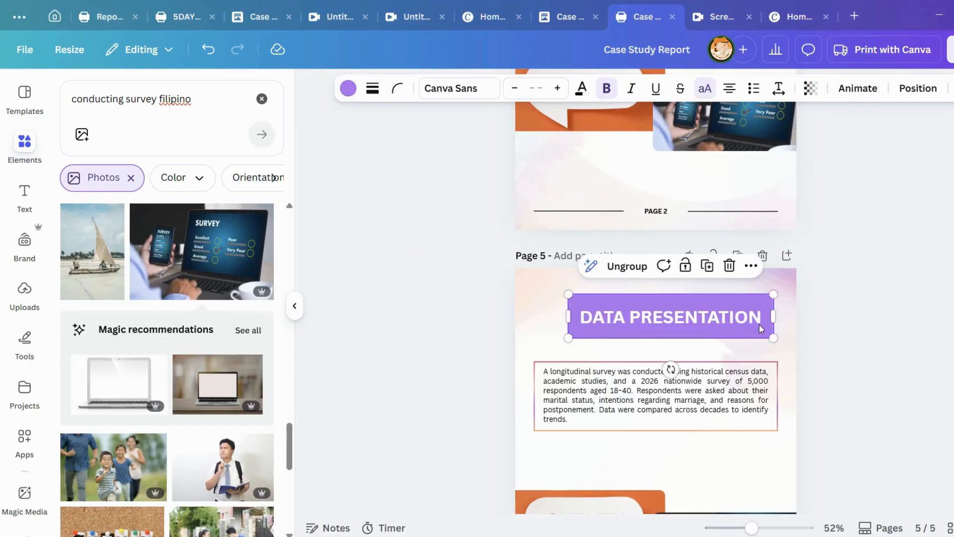
left_click(711, 291)
left_click(702, 302)
left_click(691, 293)
left_click(684, 300)
left_click(680, 303)
left_click(676, 297)
left_click_drag(672, 296, 684, 300)
left_click(681, 324)
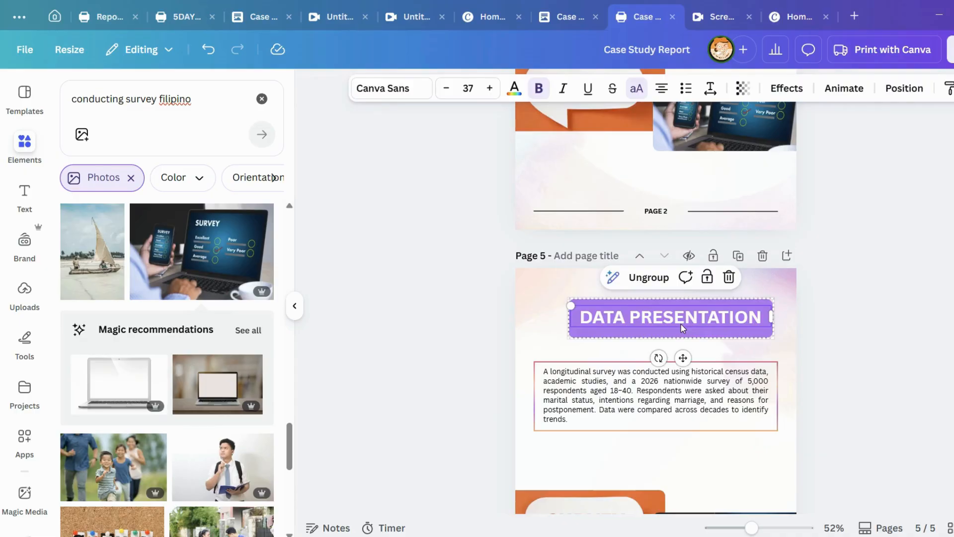
Reduce the DATA PRESENTATION heading's font size to 26.
left_click(748, 318)
left_click(450, 90)
left_click(450, 91)
left_click(450, 91)
left_click(450, 91)
left_click(450, 91)
left_click(449, 91)
left_click(451, 91)
left_click(451, 91)
left_click(450, 91)
left_click(451, 91)
left_click(450, 92)
Shrink the purple box around the smaller heading text and center the text inside it.
left_click(717, 331)
left_click_drag(716, 331, 689, 322)
left_click_drag(569, 313, 590, 314)
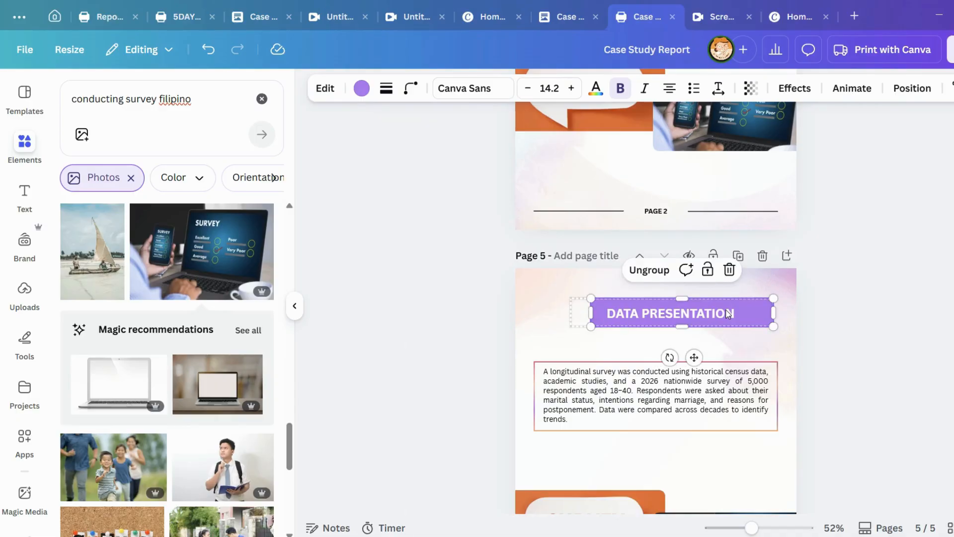
left_click(727, 313)
mouse_move(734, 312)
left_mouse_down()
mouse_move(754, 313)
mouse_move(736, 313)
left_mouse_up()
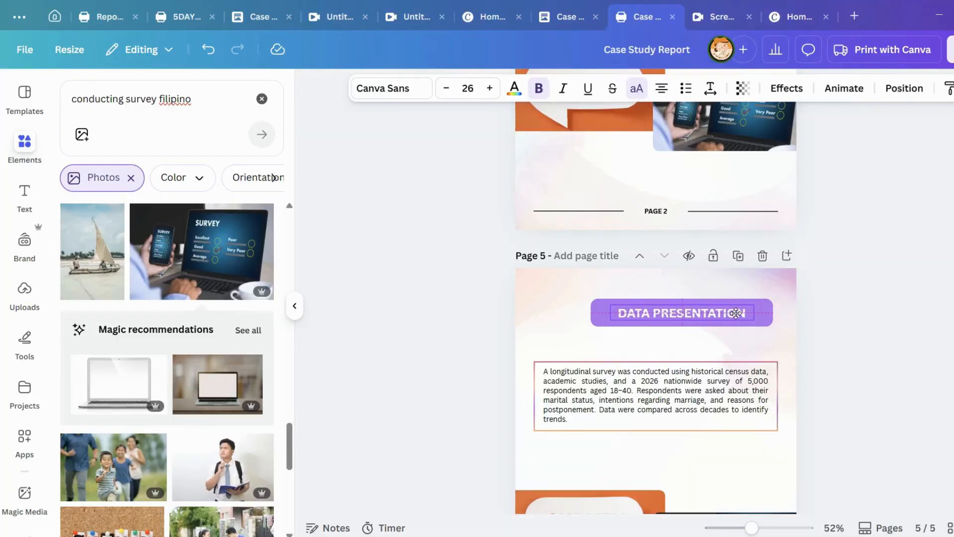
Scale down the whole DATA PRESENTATION heading and place it centered near the upper edge of page 5.
left_click(781, 326)
left_click_drag(582, 283, 717, 297)
left_click(559, 18)
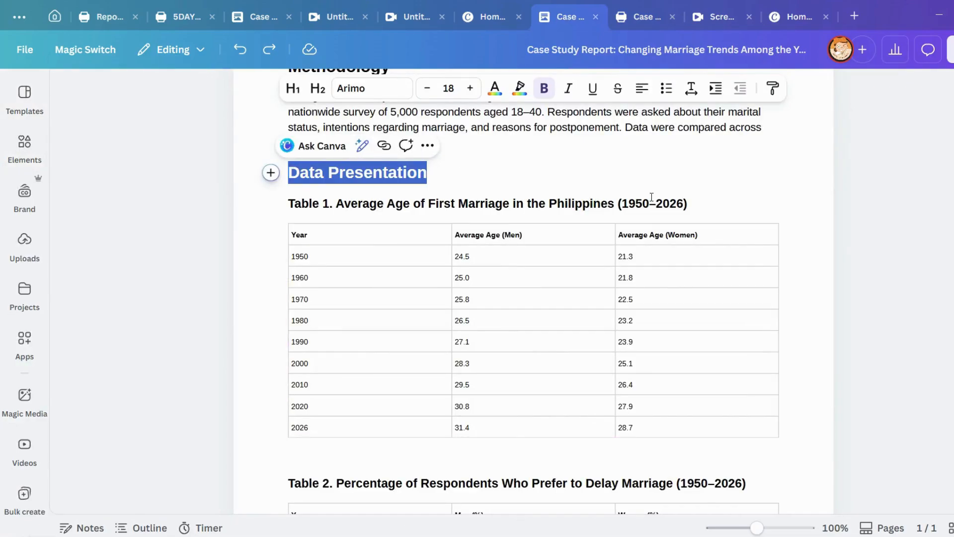
left_click(637, 19)
left_click_drag(667, 296, 659, 298)
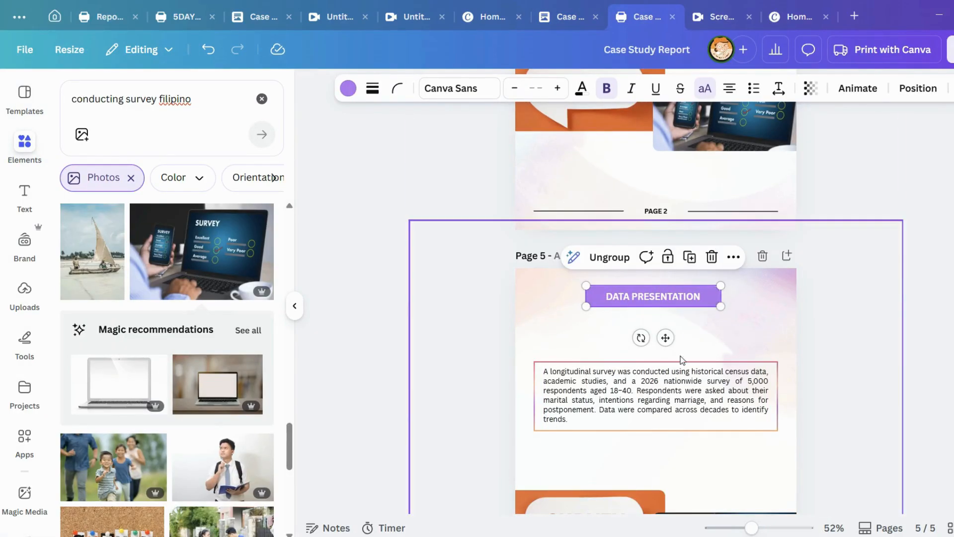
Delete the copied methodology paragraph with its frame and the two survey photos from page 5.
left_click_drag(540, 349, 643, 433)
key("Delete")
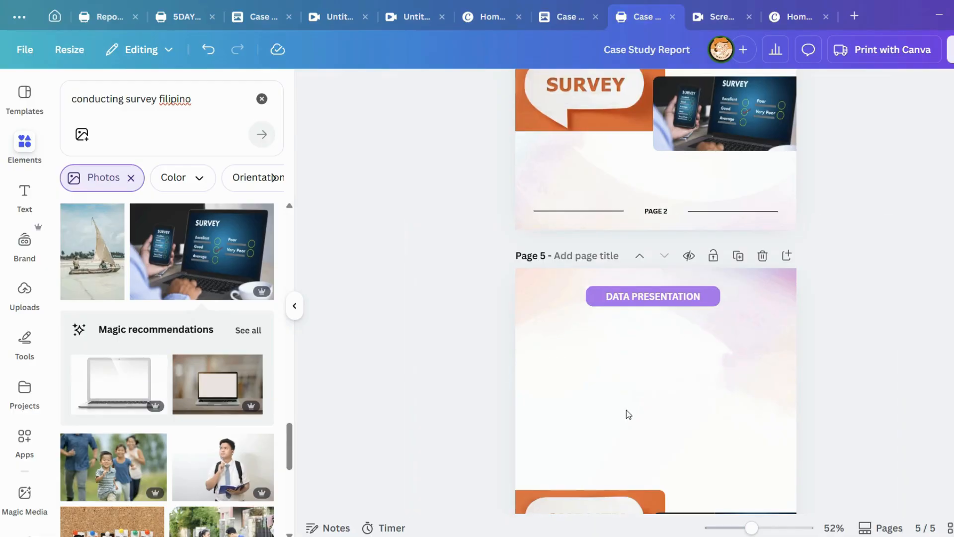
scroll(626, 410, "down", 3)
left_click_drag(563, 315, 727, 419)
key("Delete")
Copy the Table 1 title from the source document into a new text box: "TABLE 1. AVERAGE AGE OF FIRST MARRIAGE IN THE PHILIPPINES (1950–2026)".
left_click(587, 7)
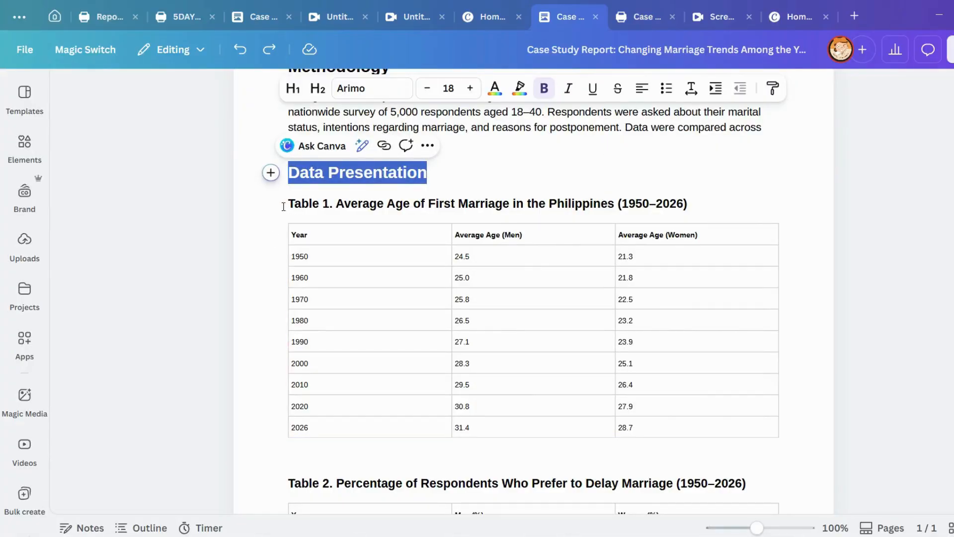
triple_click(285, 207)
left_click(641, 17)
left_click(591, 245)
key("t")
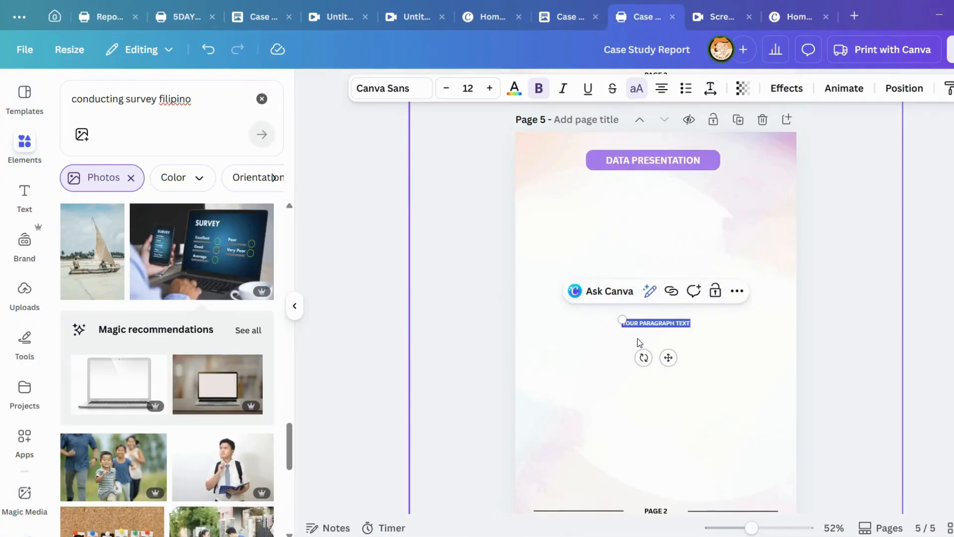
type("TABLE 1. AVERAGE AGE OF FIRST MARRIAGE IN THE PHILIPPINES (1950–2026")
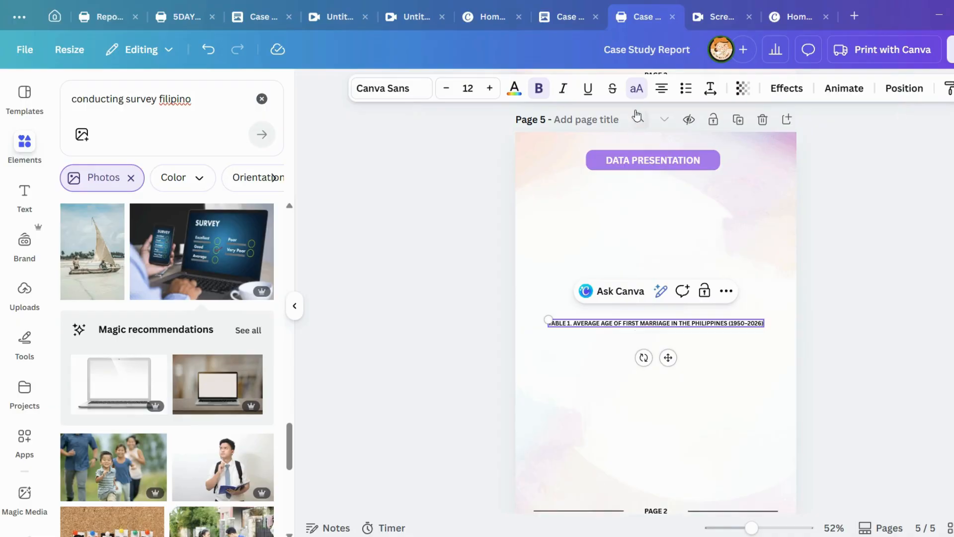
Move the Table 1 title directly below the DATA PRESENTATION heading, aligned with the page's left margin.
left_click_drag(668, 359, 687, 199)
left_click(885, 234)
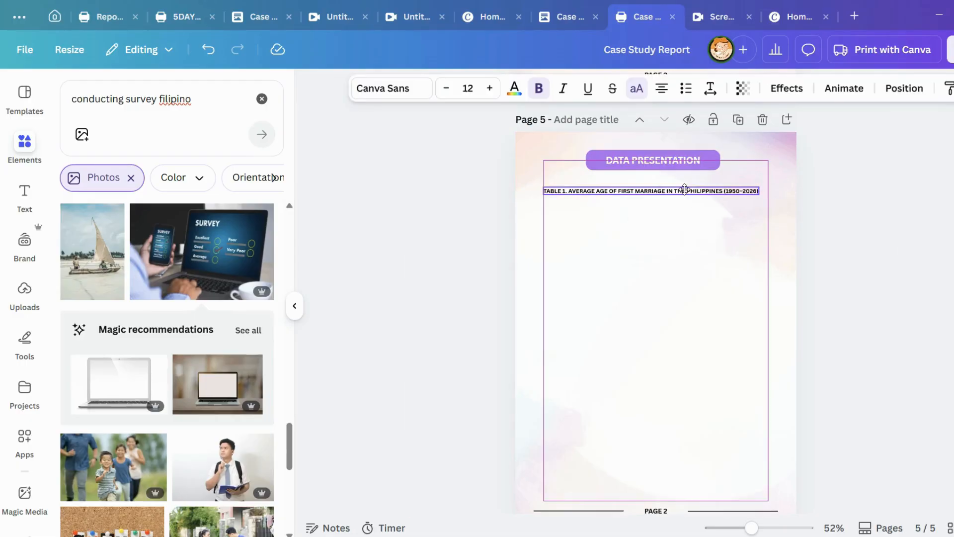
left_click(832, 191)
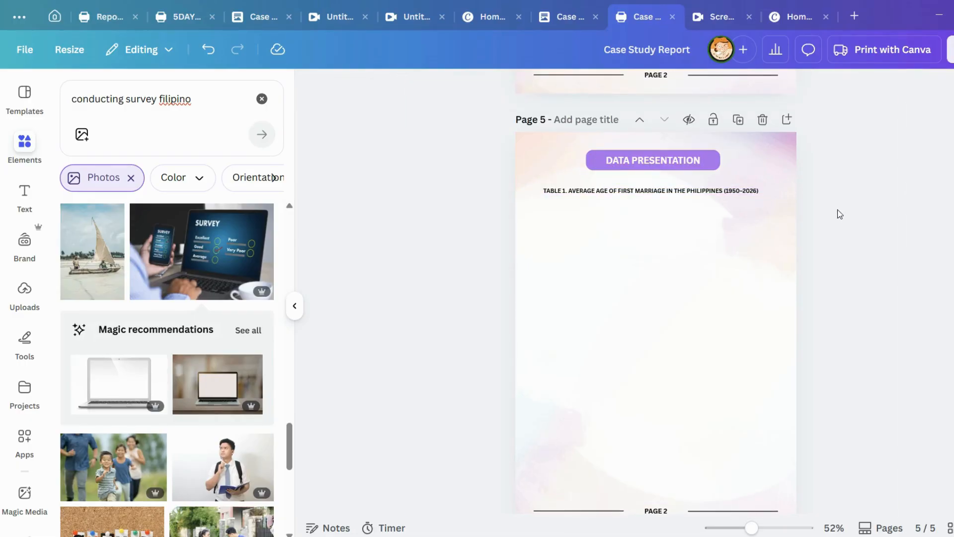
Copy the whole Table 1 grid, from the Year header through the 2026 row, from the source document onto page 5.
left_click(698, 285)
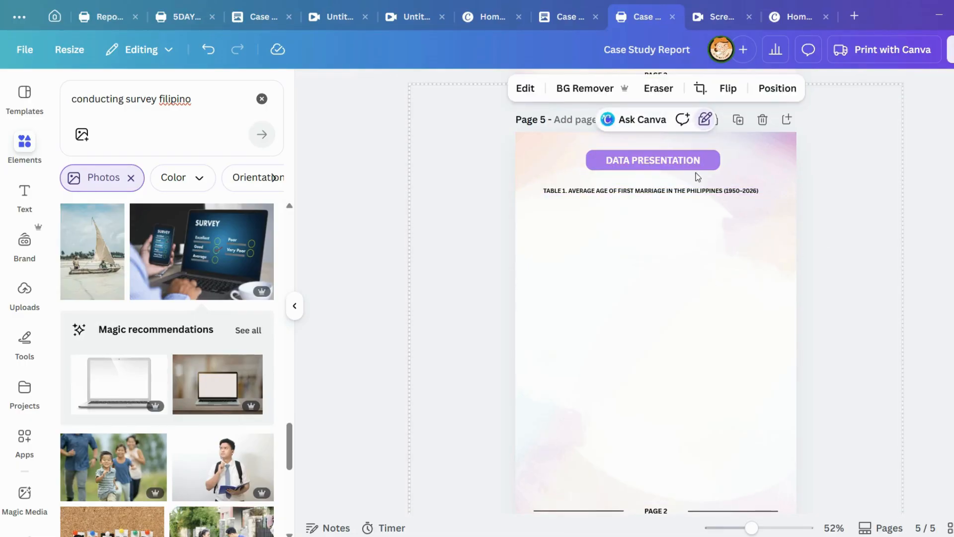
left_click(553, 22)
left_click(294, 234)
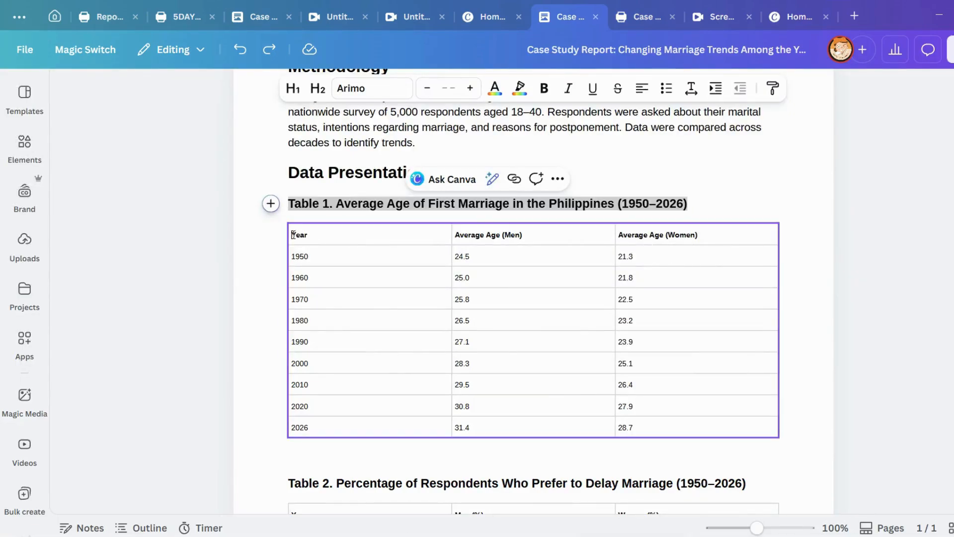
left_click(289, 232)
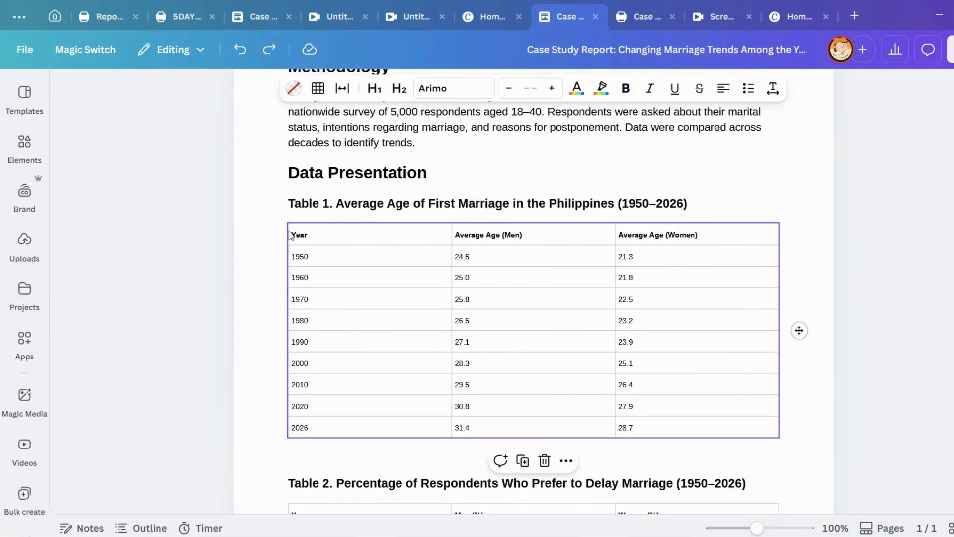
left_click(292, 232)
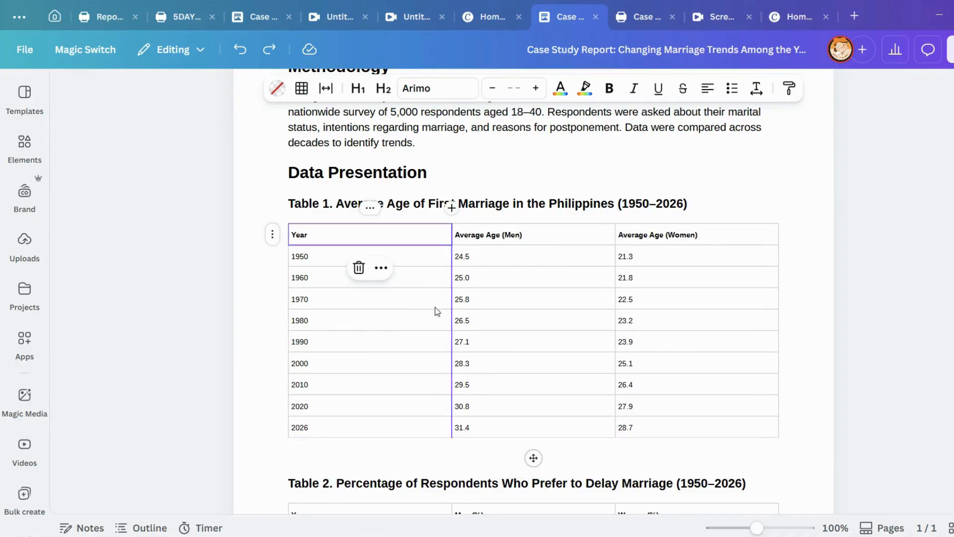
left_click(671, 425, "shift")
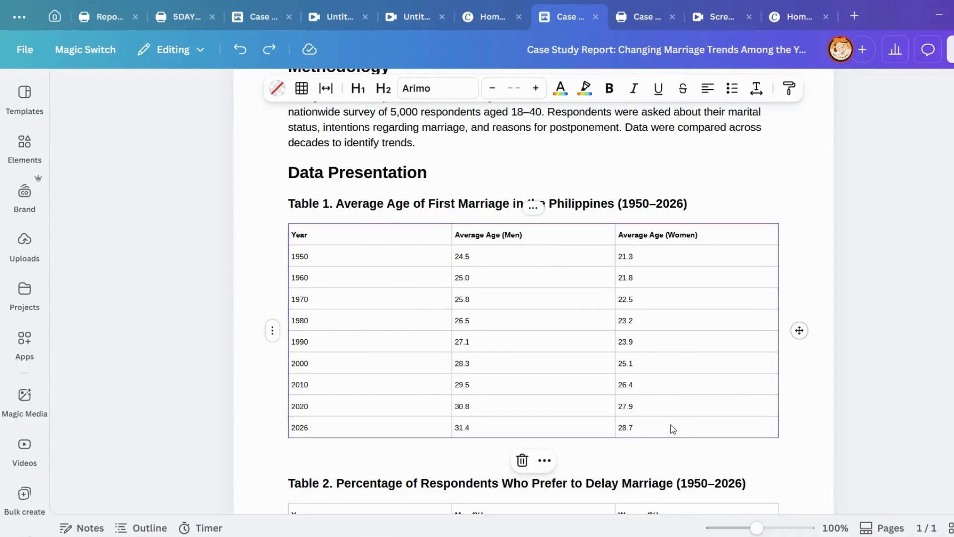
left_click(639, 17)
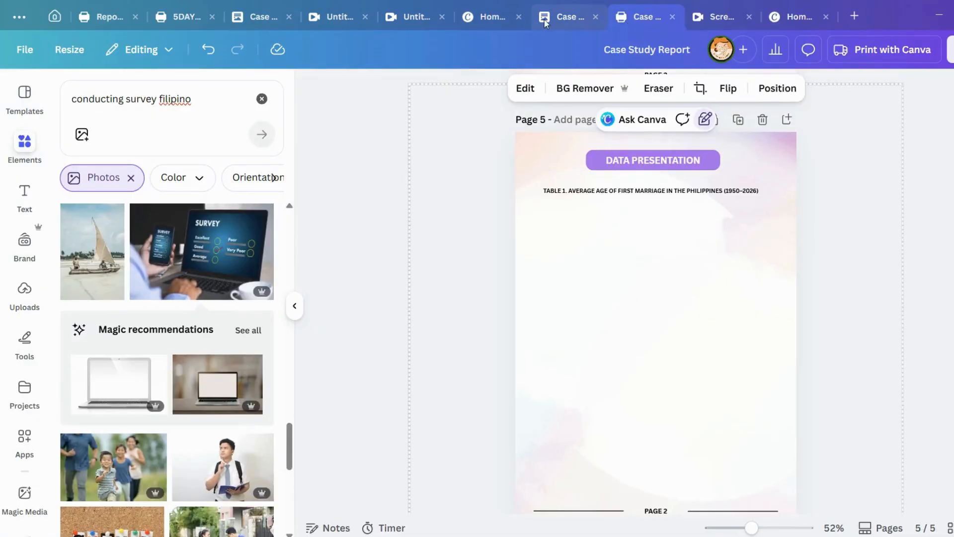
left_click(557, 16)
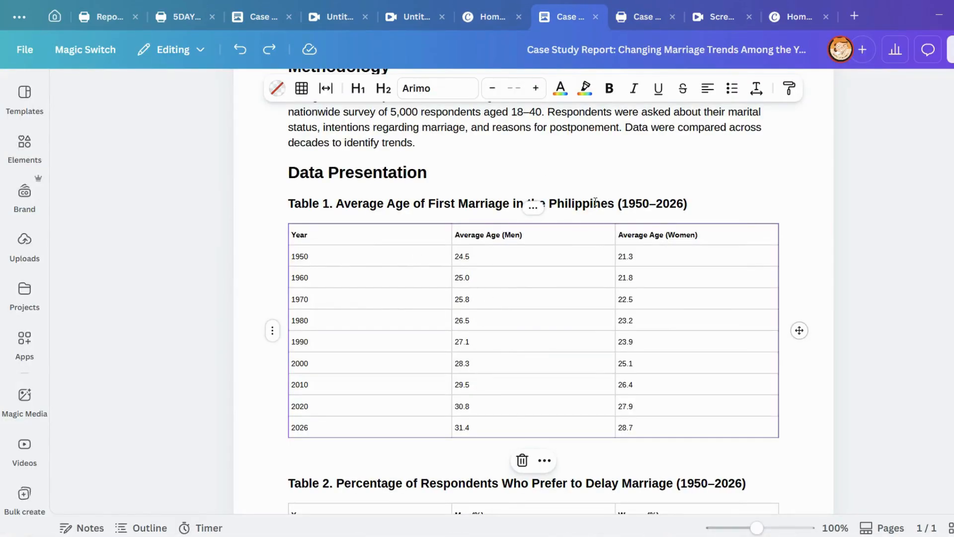
left_click(639, 17)
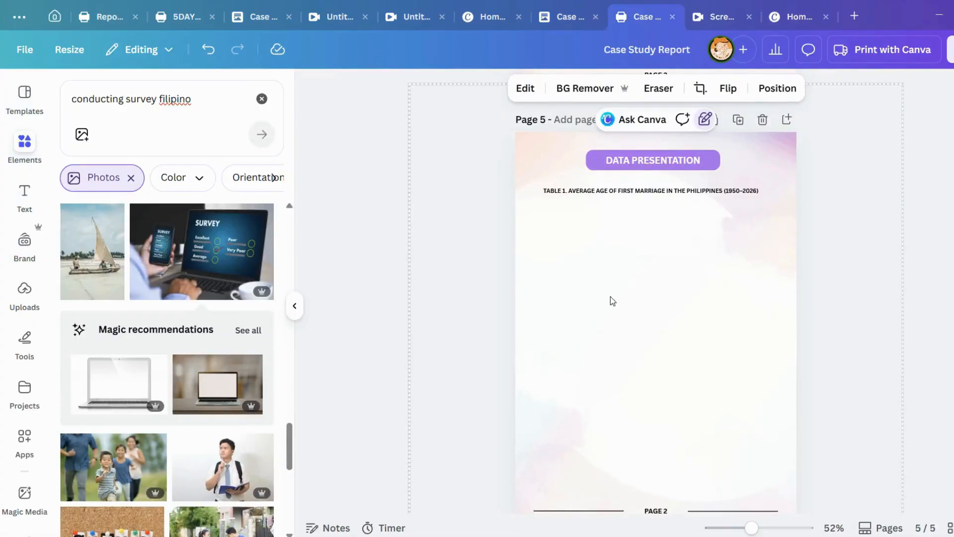
key("ctrl+v")
Convert the pasted Table 1 grid on page 5 to a Sheet.
left_click_drag(669, 155, 673, 245)
left_click(542, 190)
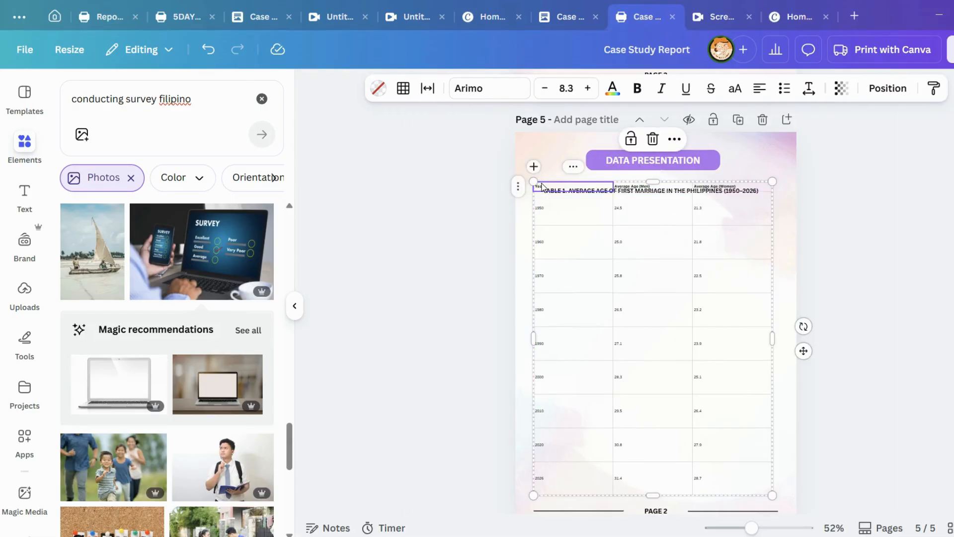
key("Escape")
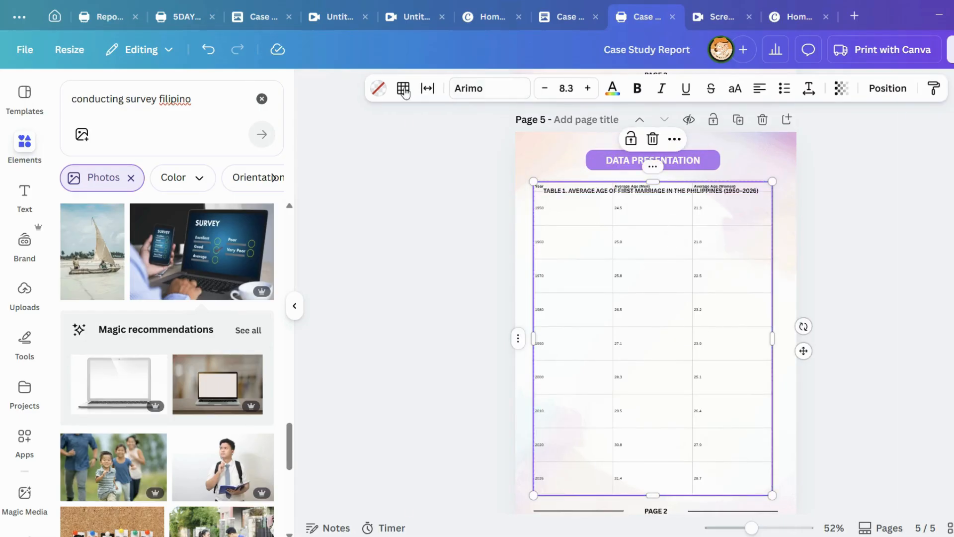
right_click(595, 198)
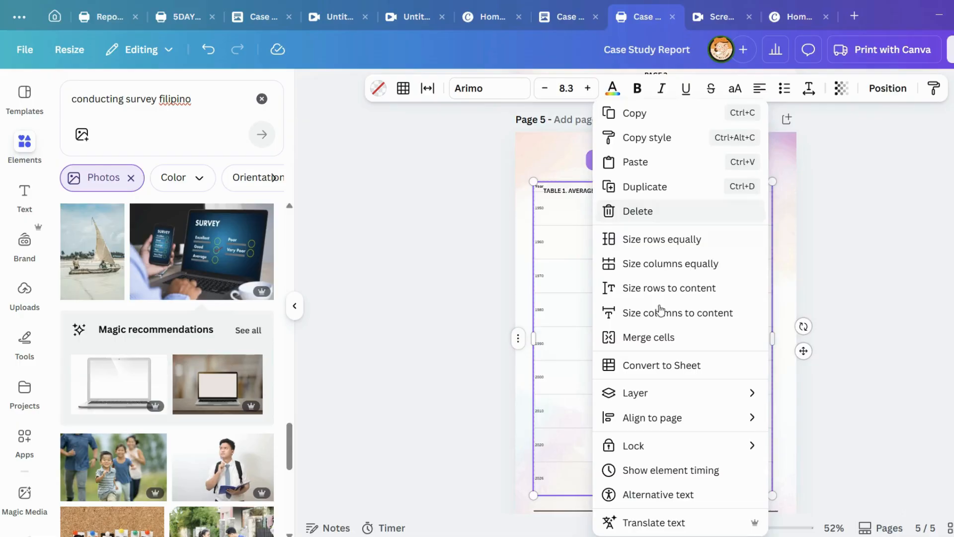
left_click(666, 369)
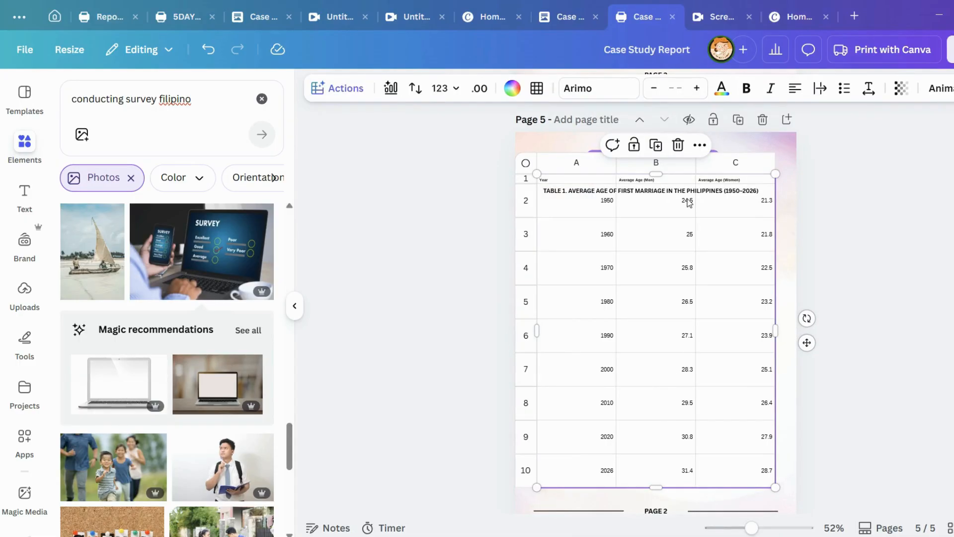
Shorten the sheet's height and place it centered directly below the Table 1 title.
left_click_drag(670, 492, 711, 377)
left_click_drag(668, 432, 659, 473)
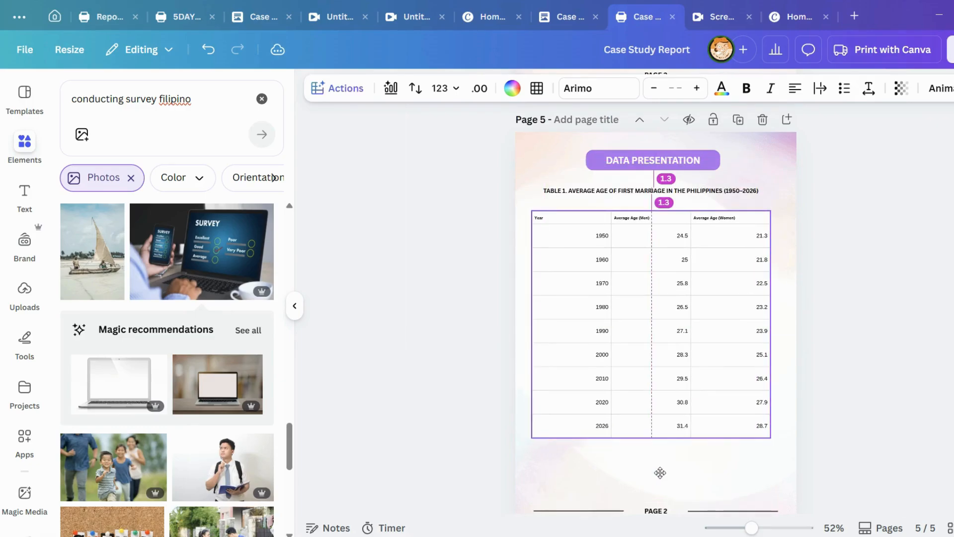
left_click(816, 321)
Select all sheet cells A1:C10 and open Magic Charts for them.
left_click(586, 247)
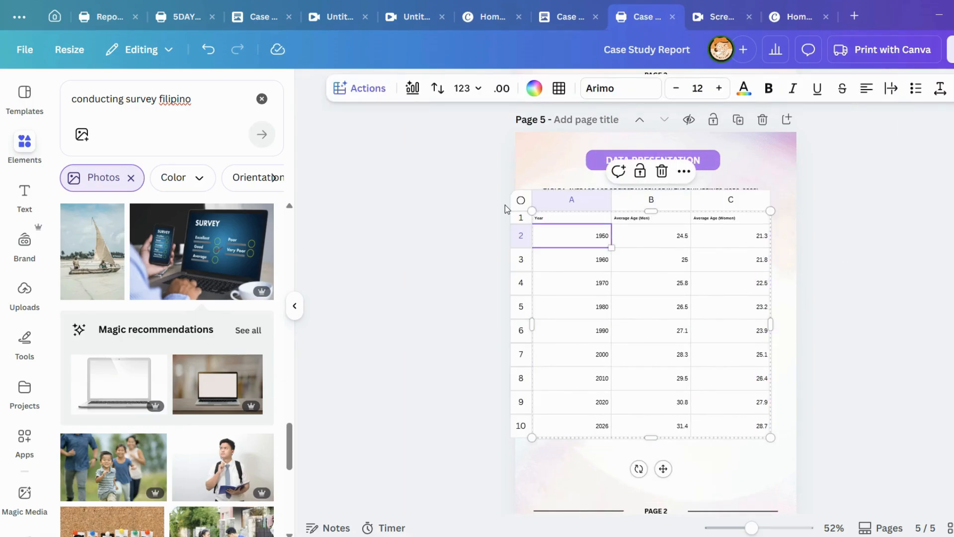
left_click(523, 198)
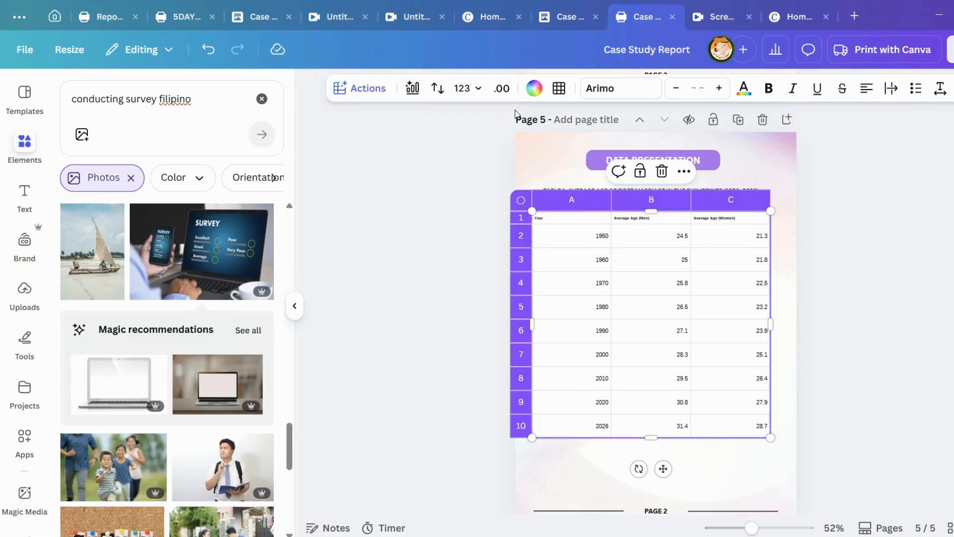
left_click(362, 90)
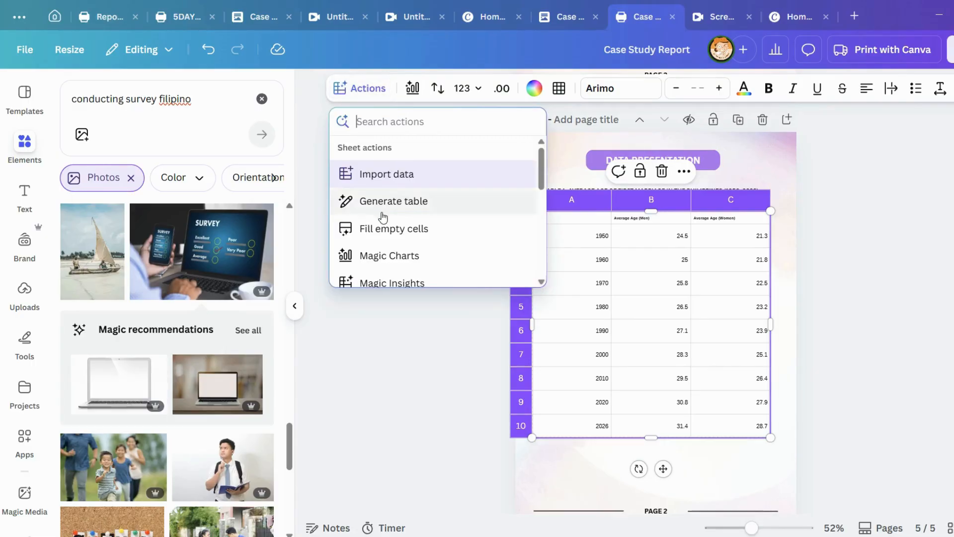
scroll(454, 225, "down", 2)
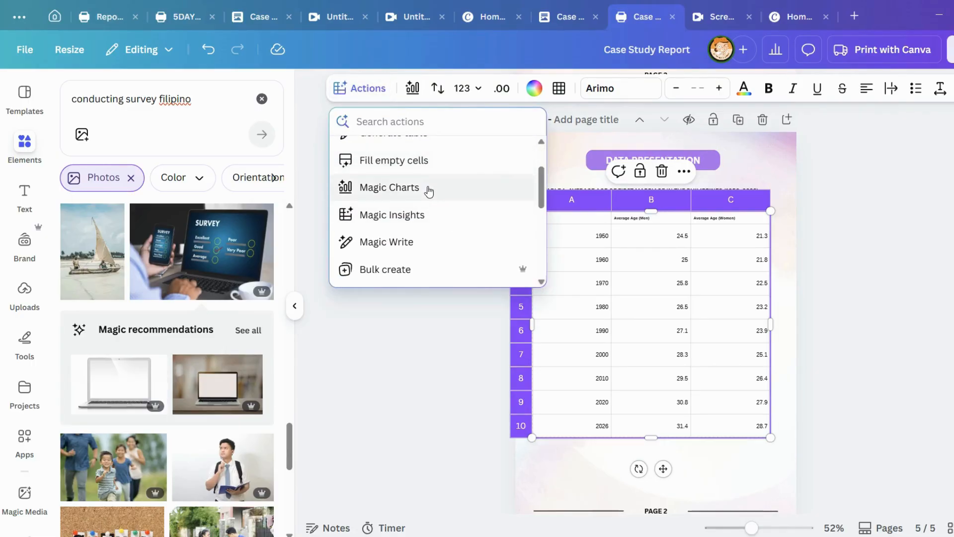
left_click(428, 191)
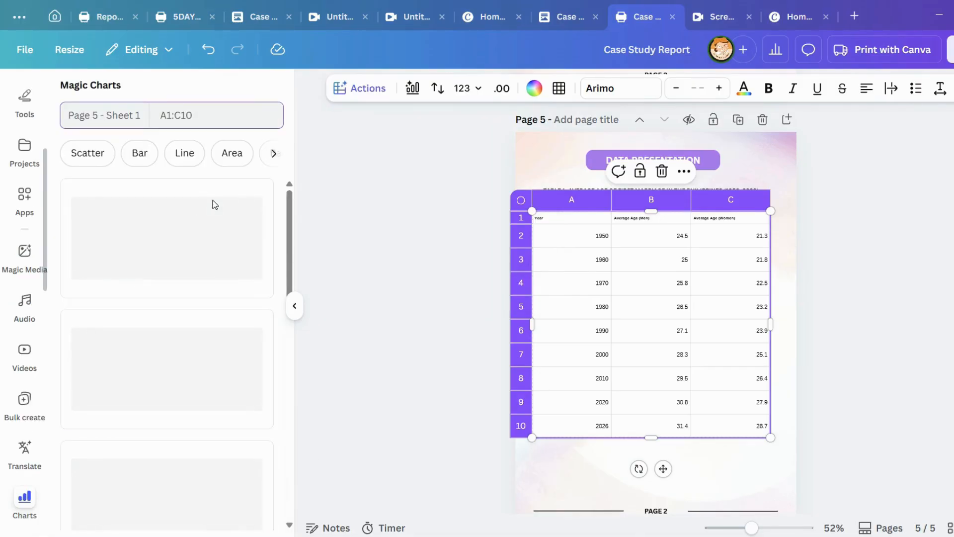
Examine the suggested charts for the Table 1 data and check the original table in the source document.
scroll(178, 361, "down", 2)
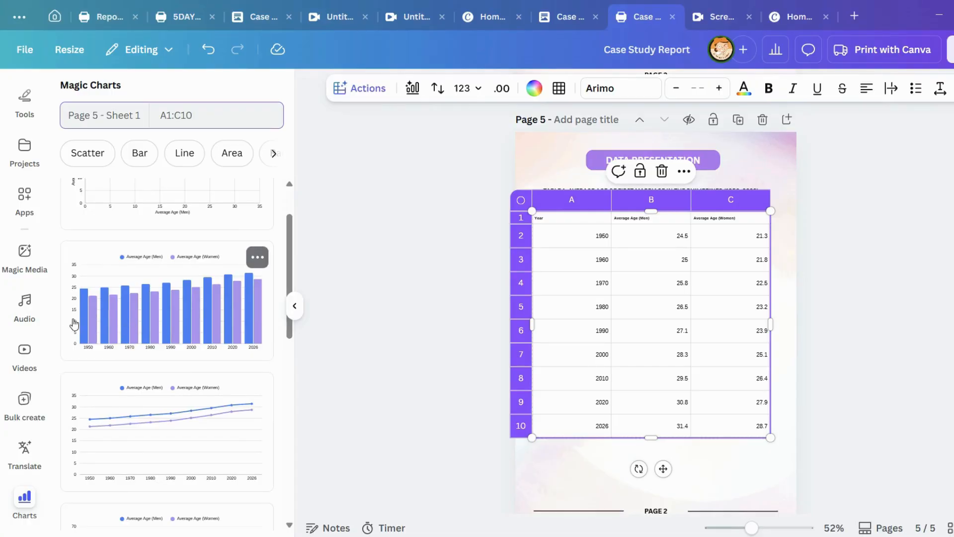
scroll(184, 253, "up", 2)
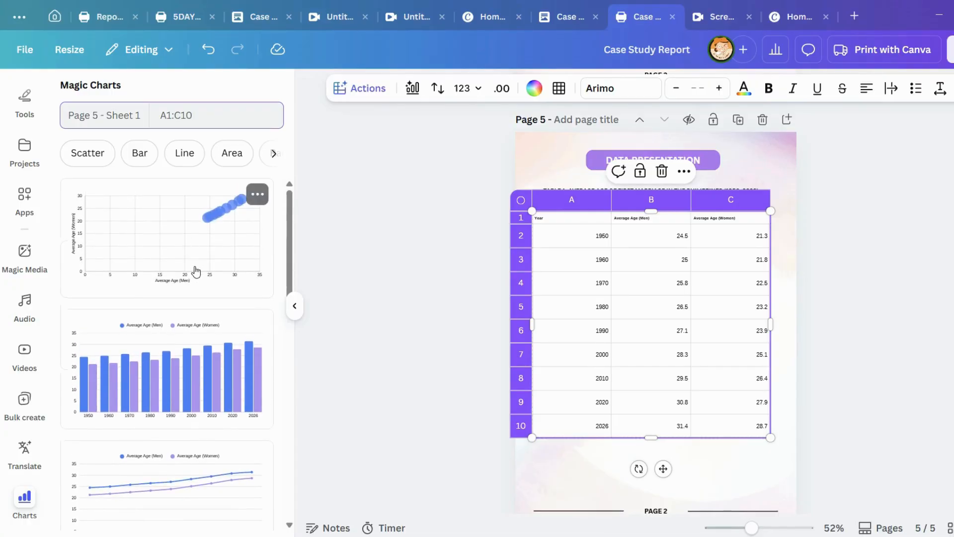
scroll(206, 358, "down", 2)
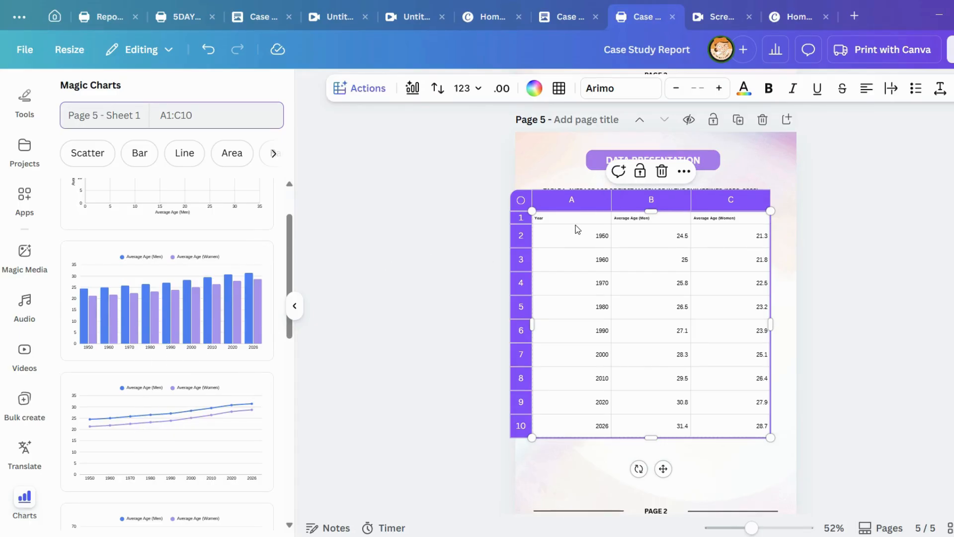
left_click(563, 15)
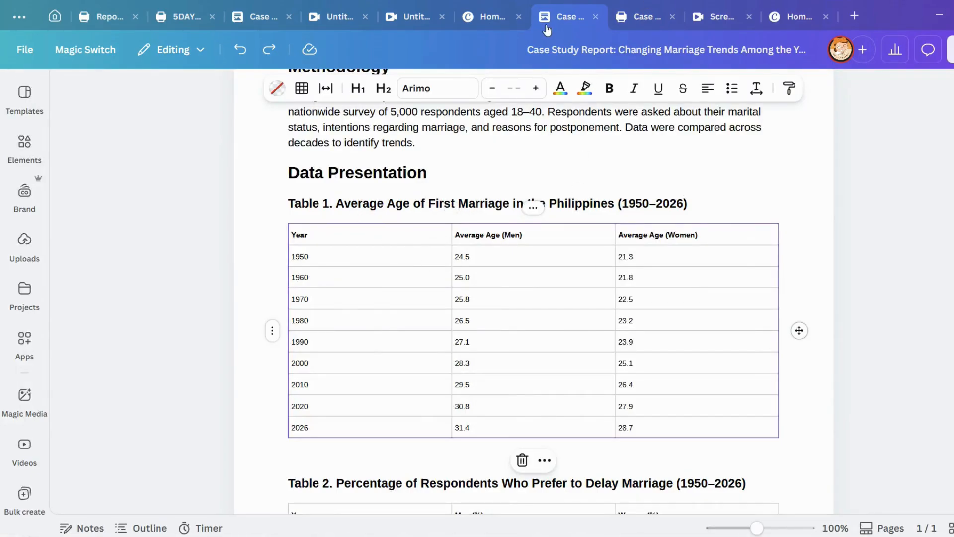
left_click(646, 14)
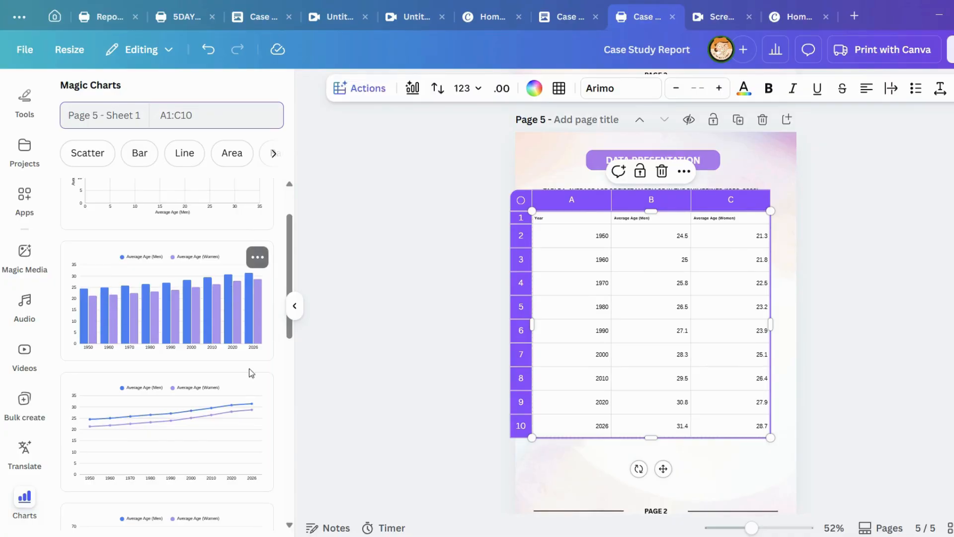
scroll(174, 388, "down", 2)
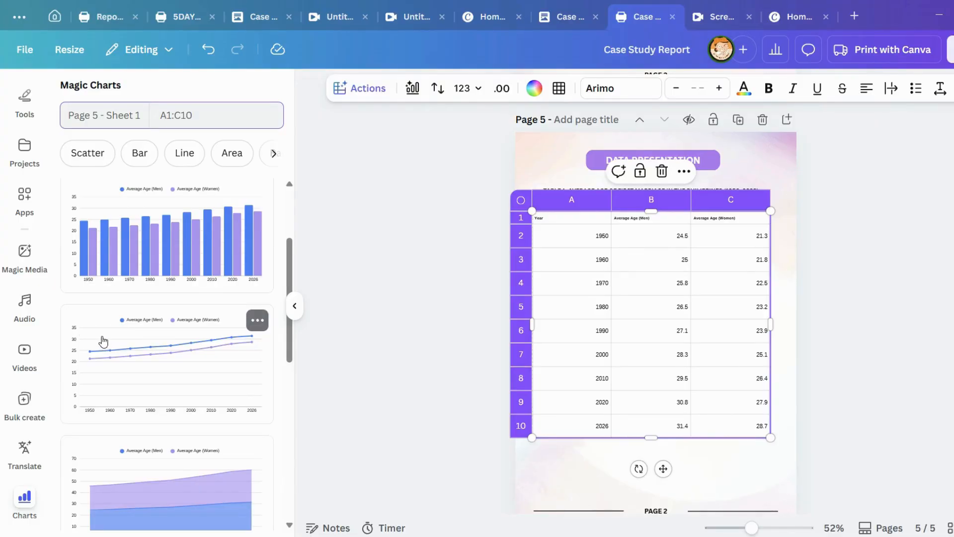
scroll(125, 337, "down", 2)
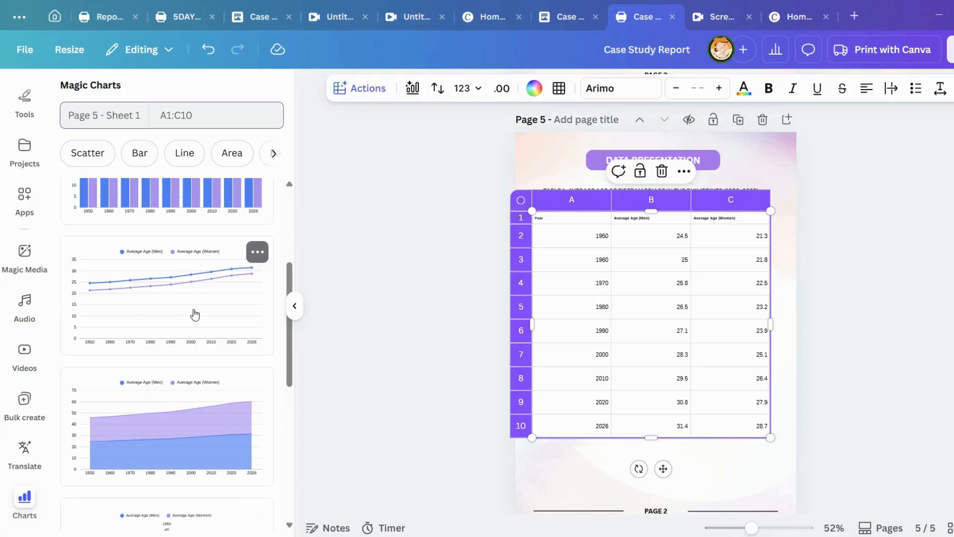
scroll(194, 314, "down", 6)
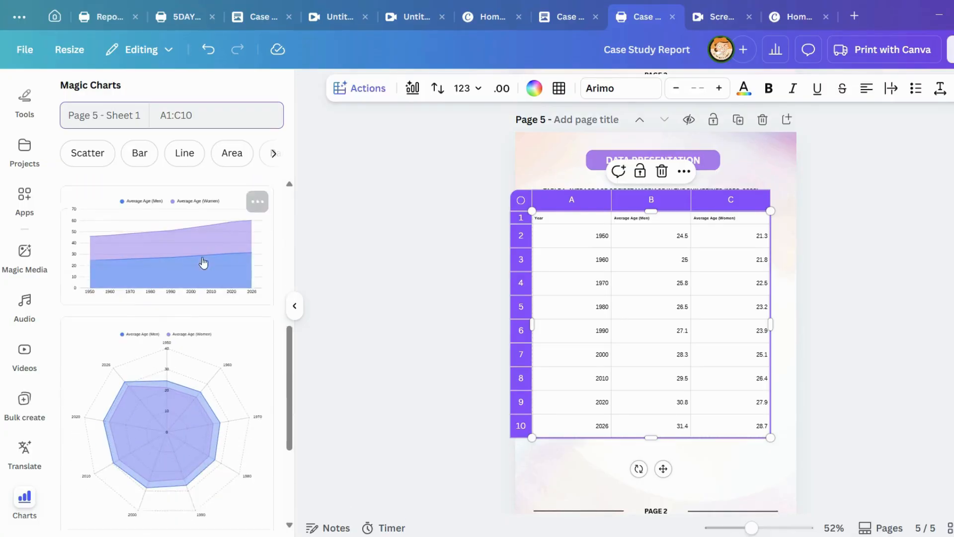
scroll(204, 255, "down", 5)
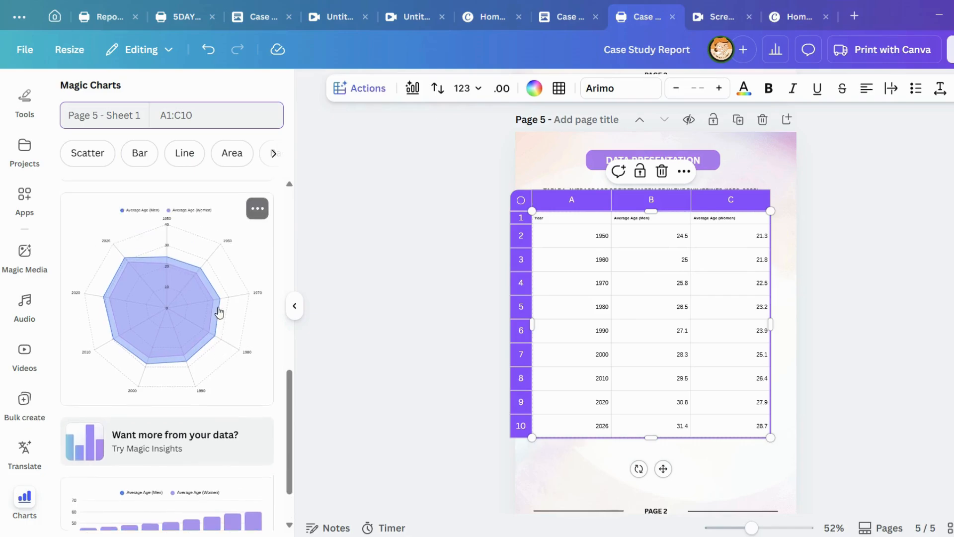
scroll(216, 337, "up", 8)
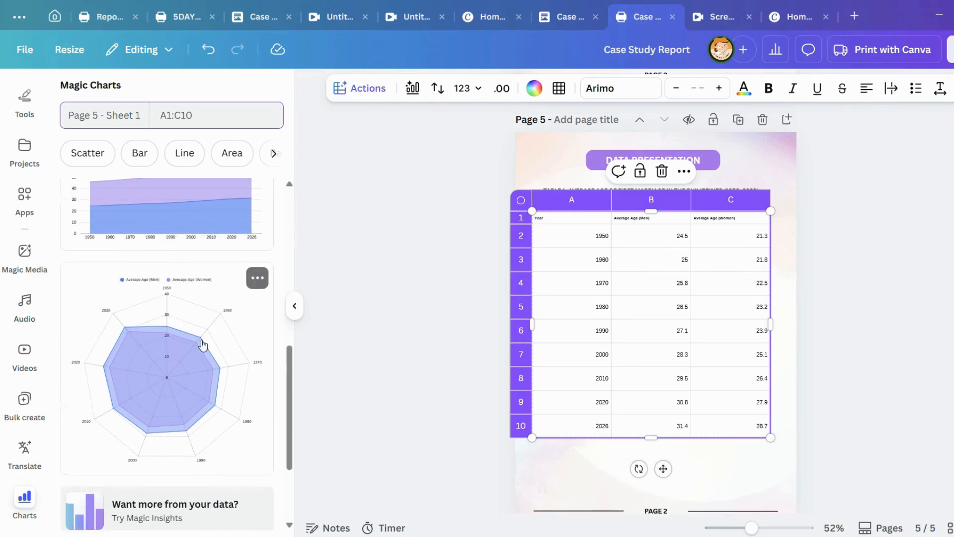
scroll(212, 373, "up", 2)
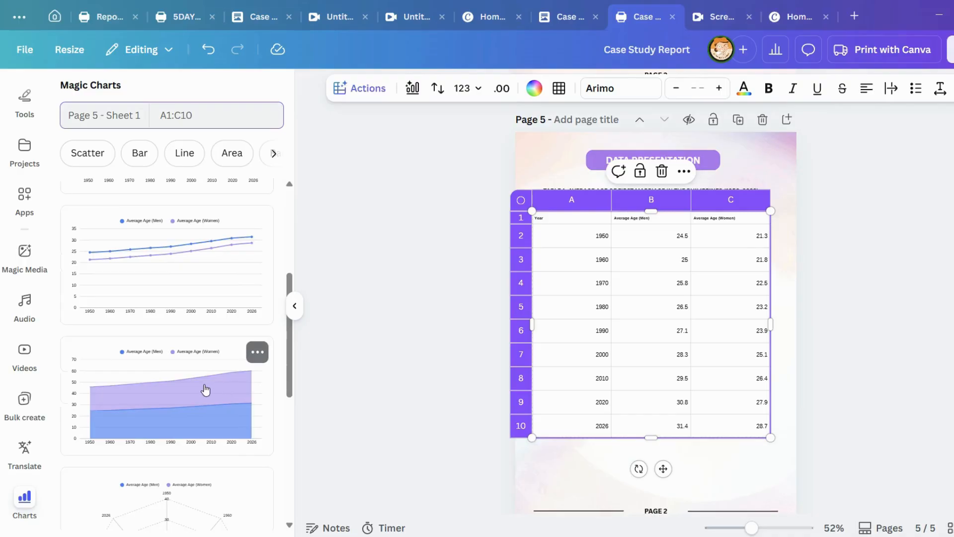
scroll(183, 370, "down", 2)
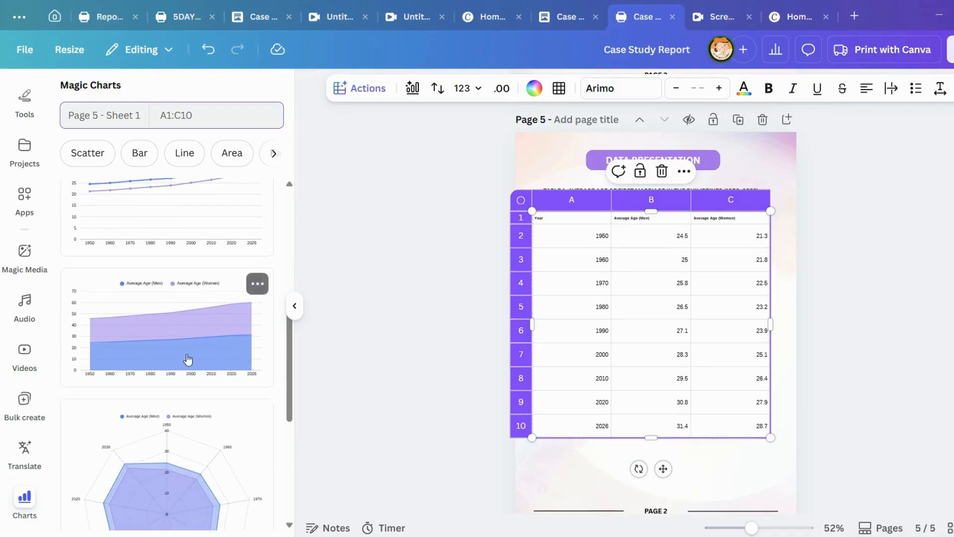
scroll(199, 358, "up", 5)
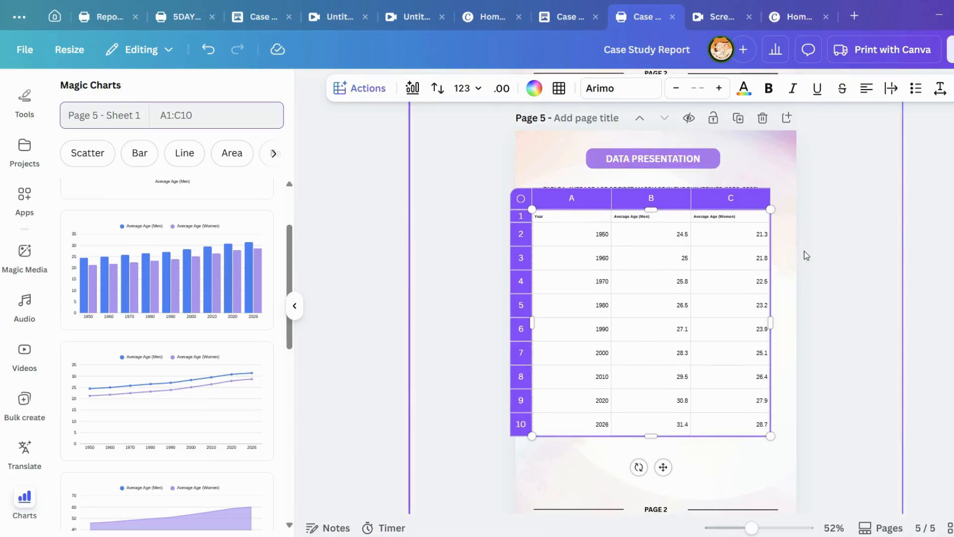
Add the suggested clustered bar chart of men's and women's average age from the Page 5 sheet data.
scroll(739, 337, "down", 2)
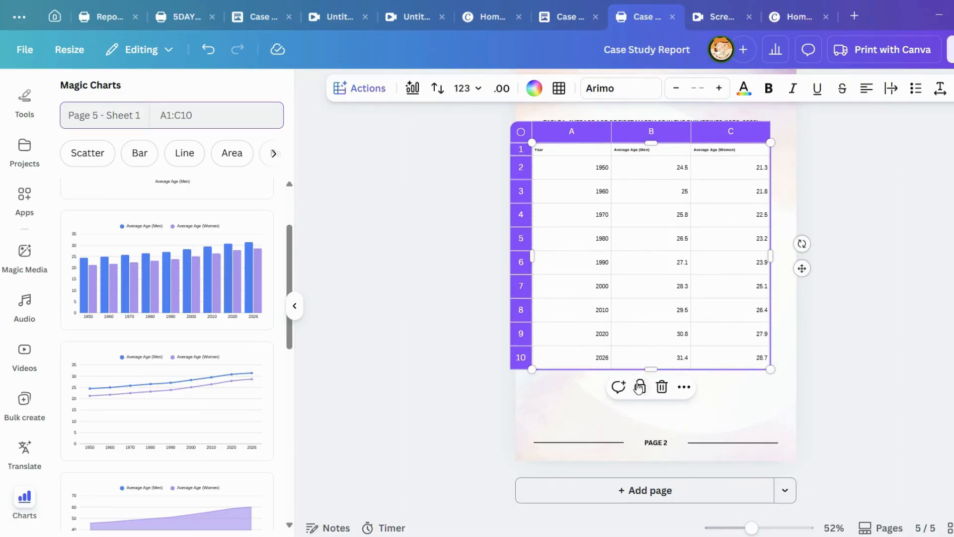
left_click(727, 409)
scroll(577, 184, "up", 4)
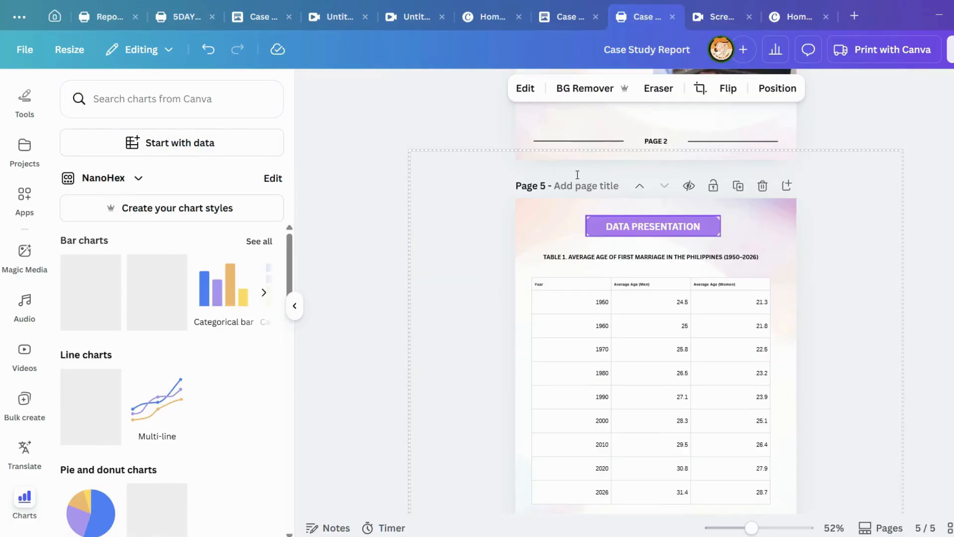
left_click(541, 290)
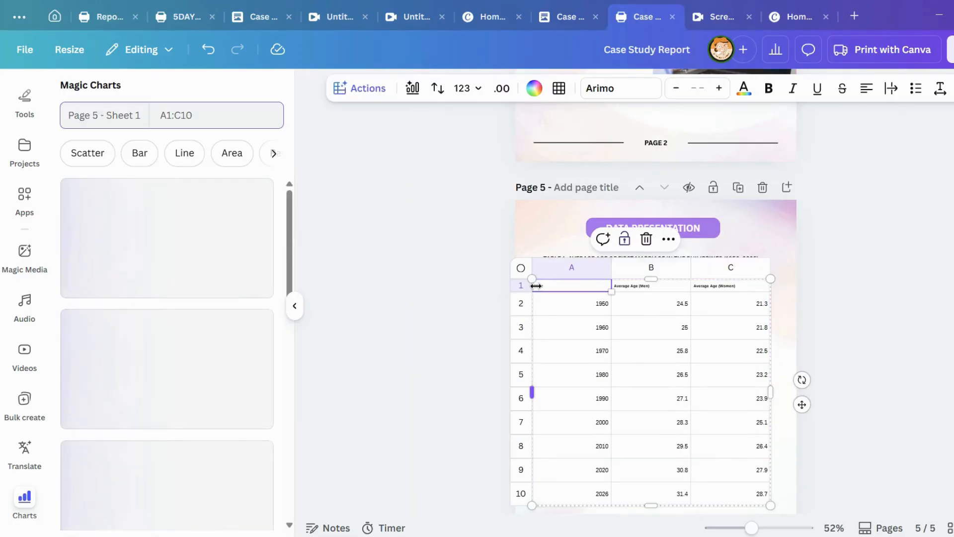
scroll(498, 262, "down", 4)
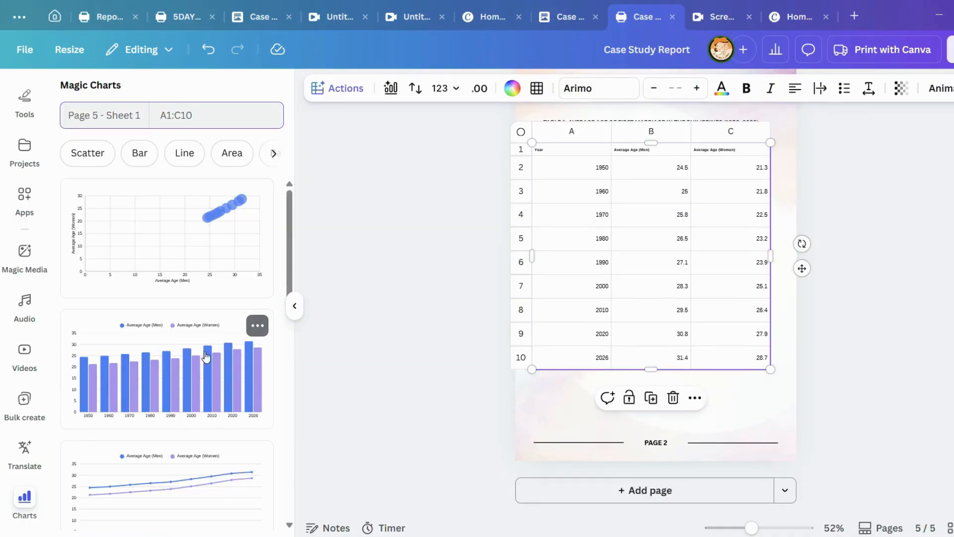
left_click(183, 352)
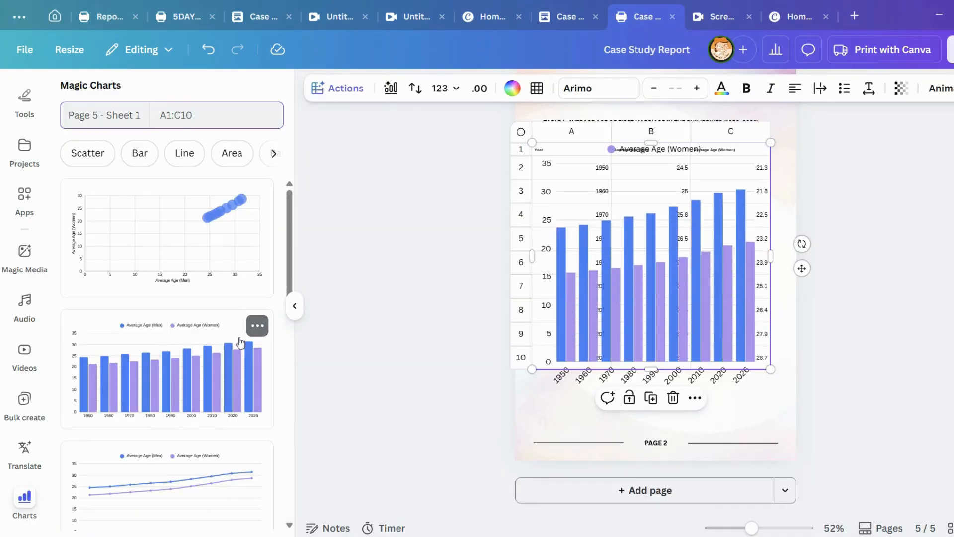
Try deleting the sheet and the bar chart from page 5, and undo both deletions.
left_click(673, 397)
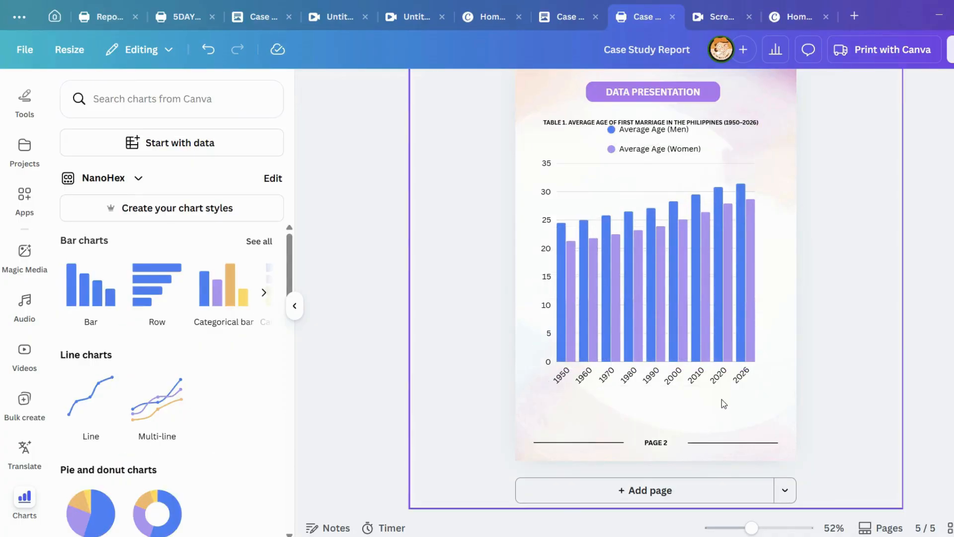
left_click(713, 315)
key("Delete")
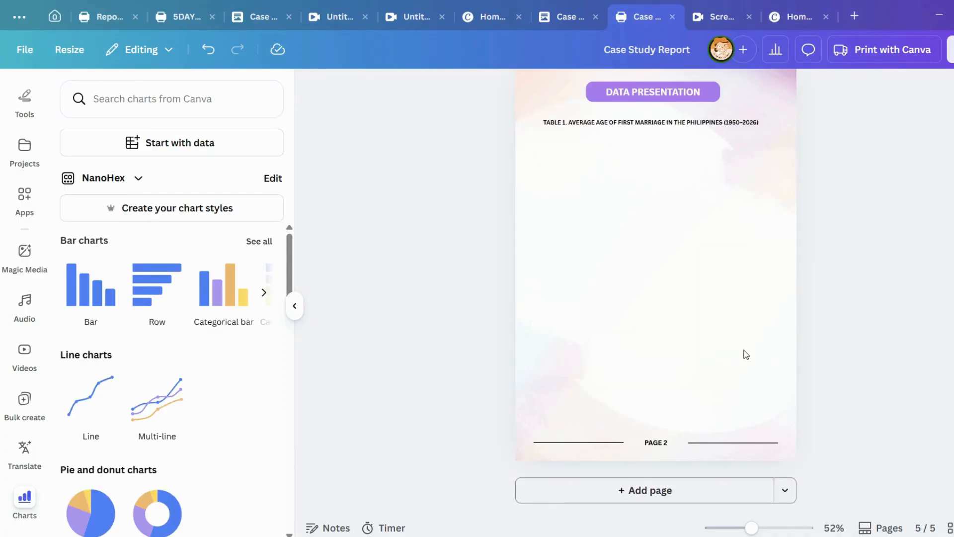
key("ctrl+z")
key("ctrl+z")
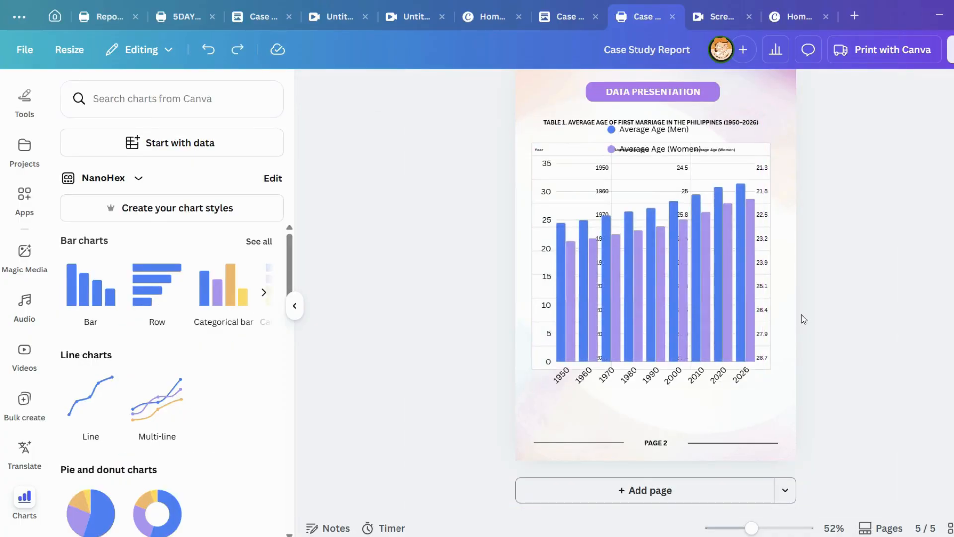
Delete the bar chart and add the suggested two-series line chart of average ages to page 5 instead.
left_click_drag(729, 294, 718, 398)
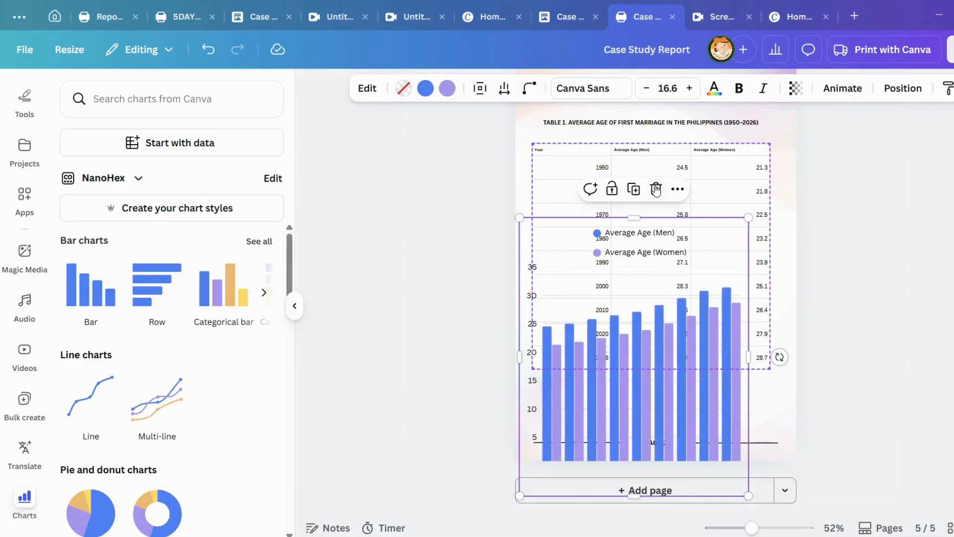
left_click(656, 189)
left_click(578, 208)
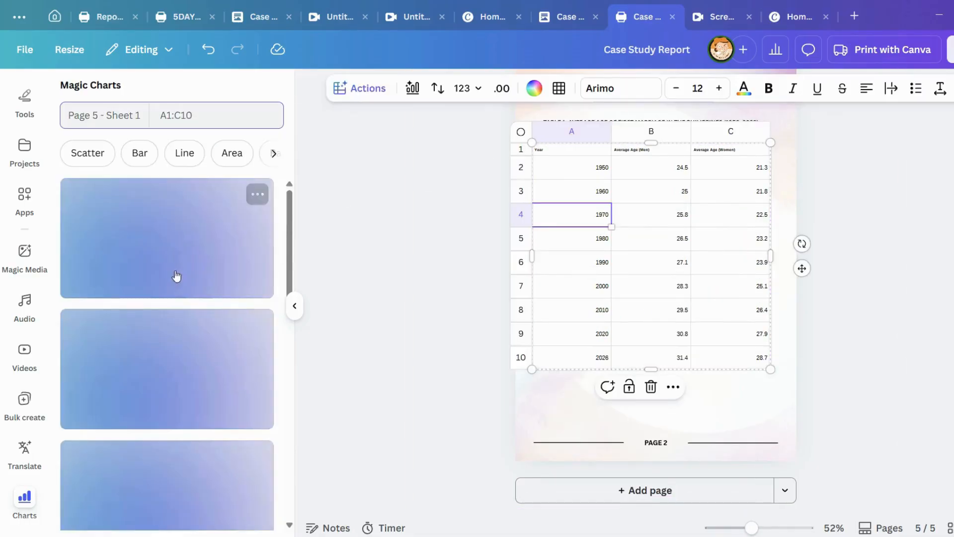
scroll(204, 388, "down", 3)
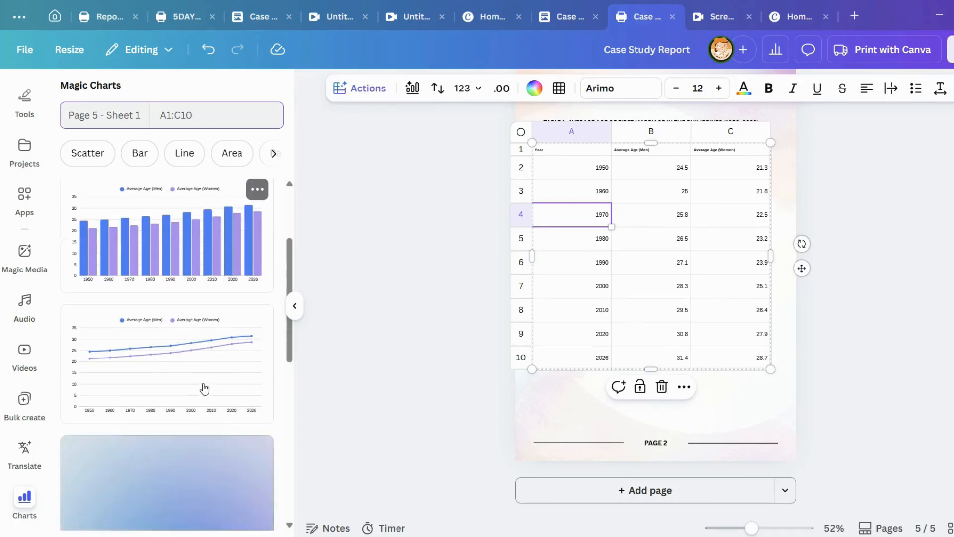
left_click(198, 356)
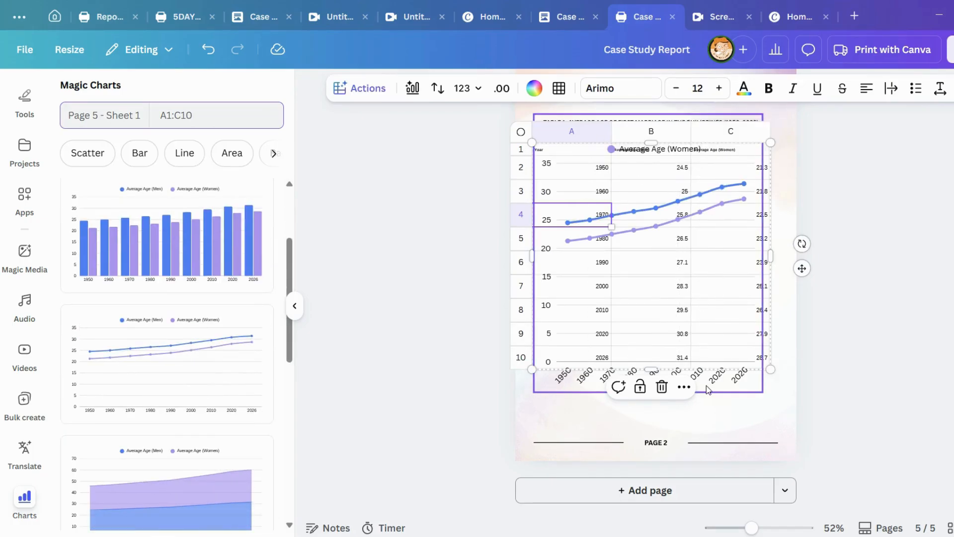
Move the sheet down below the chart lines, try clearing all its cells, and undo each clearing.
left_click_drag(802, 268, 798, 420)
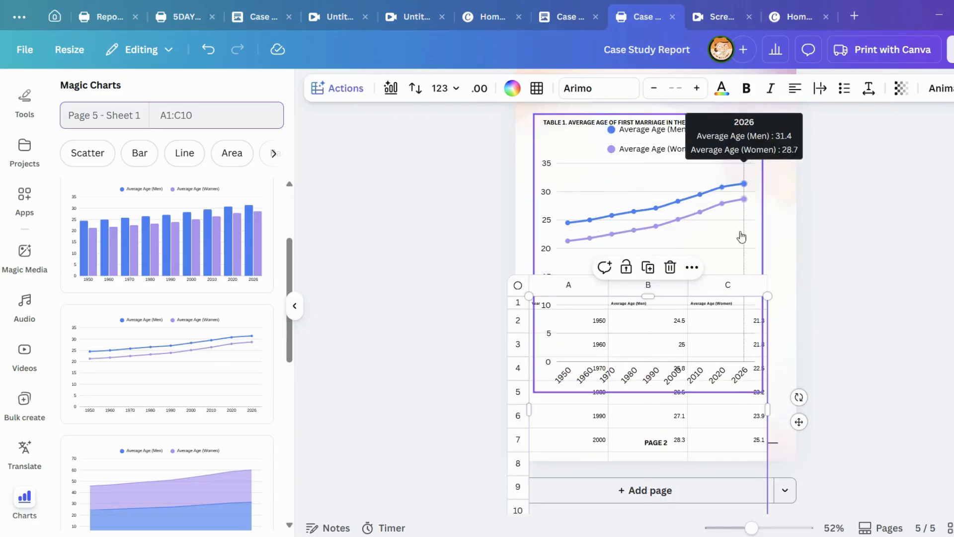
left_click(510, 288)
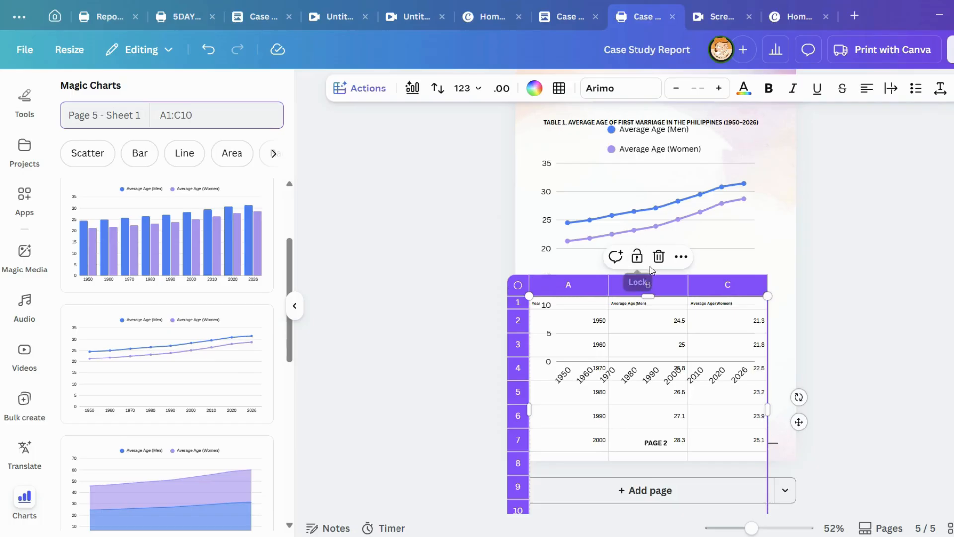
key("Delete")
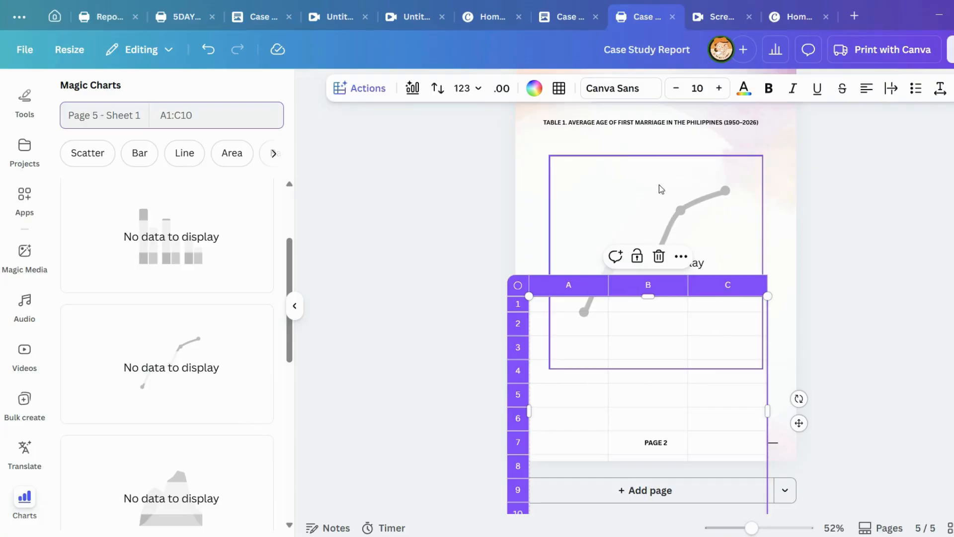
left_click(539, 345)
left_click(539, 341)
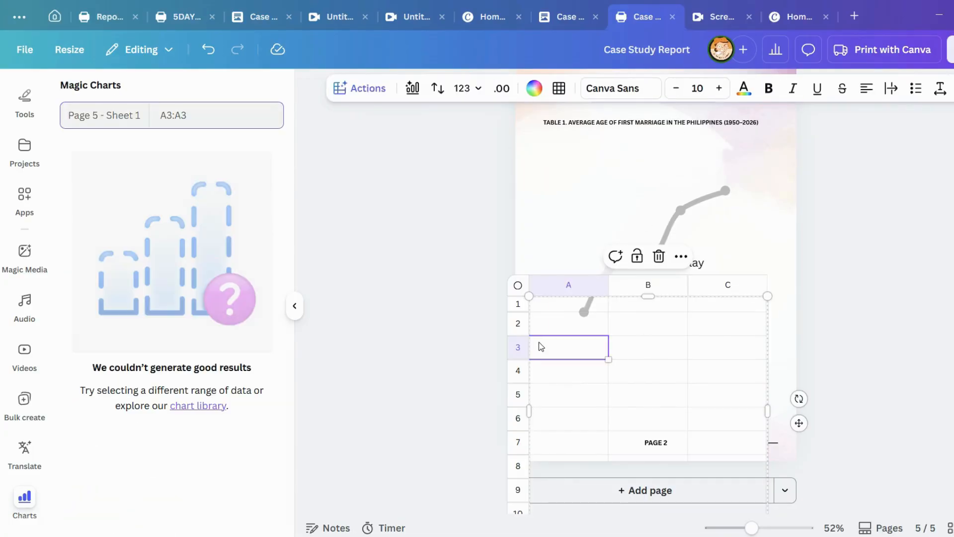
key("ctrl+z")
left_click(773, 233)
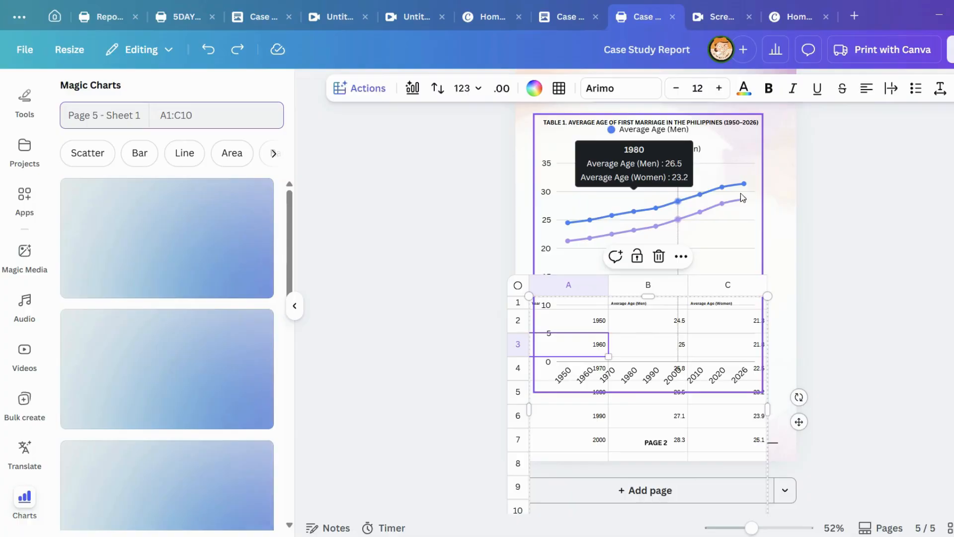
left_click(567, 436)
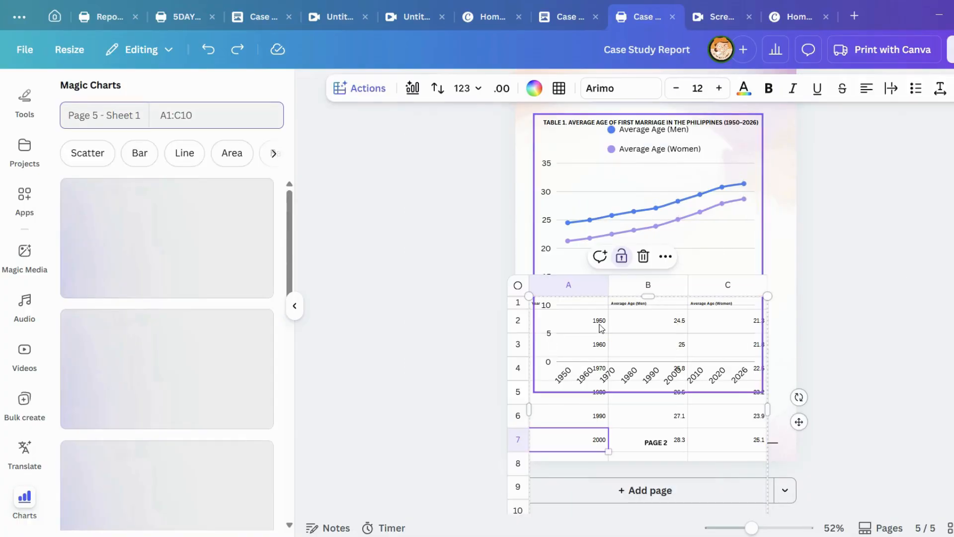
left_click(516, 285)
key("Delete")
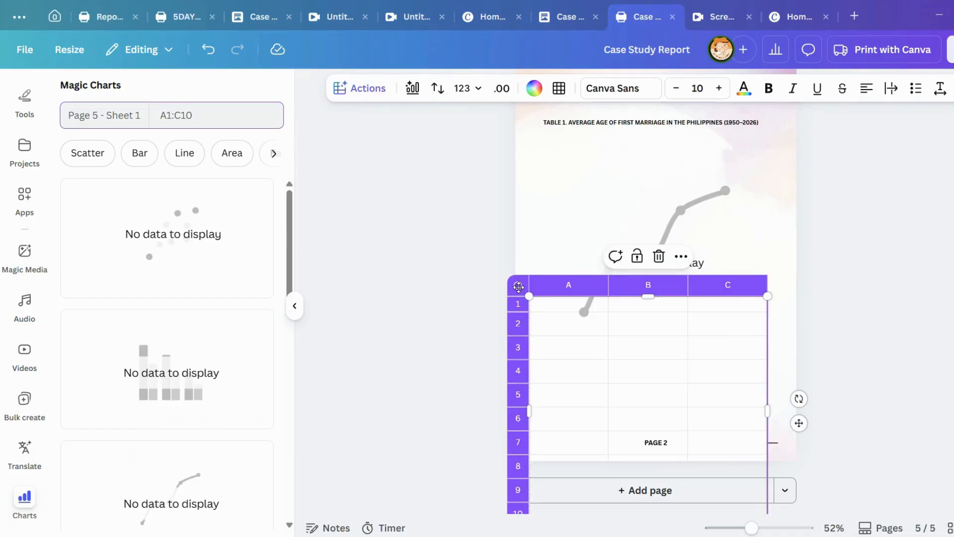
key("ctrl+z")
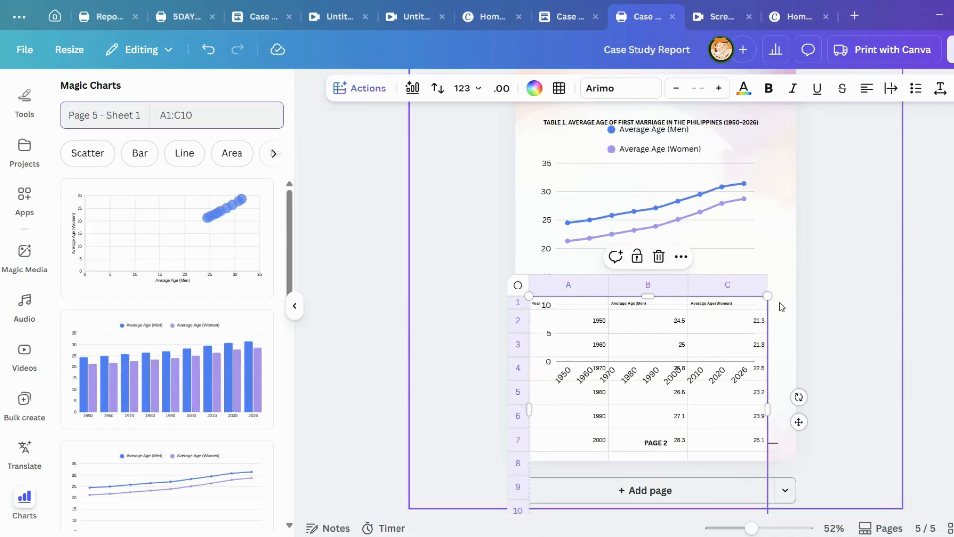
Add a blank page after page 5 and move the Table 1 sheet onto it.
scroll(810, 169, "up", 3)
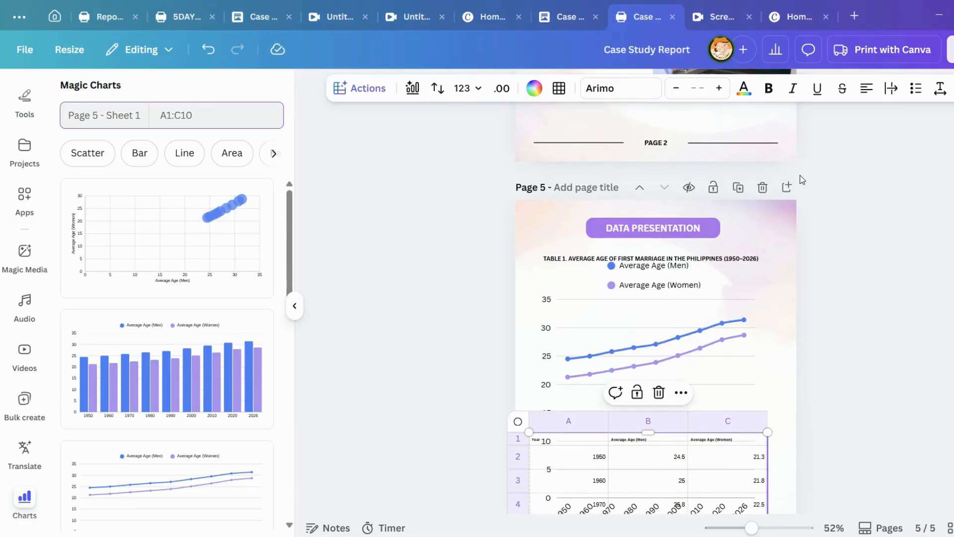
left_click(788, 189)
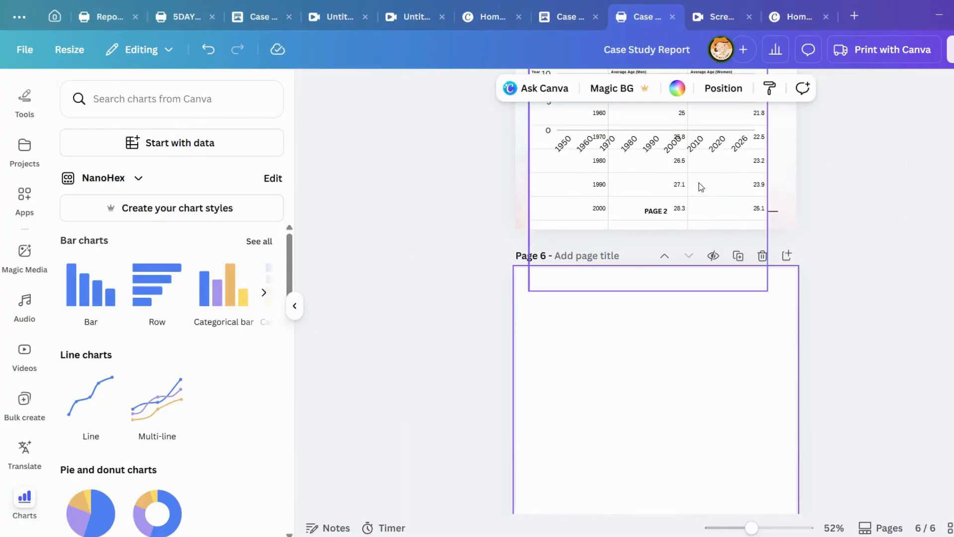
left_click(700, 186)
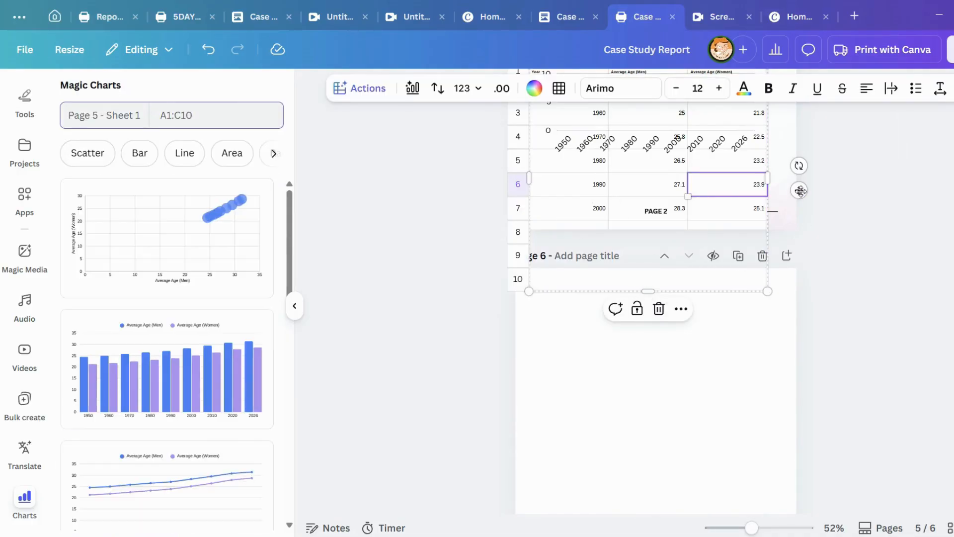
left_click_drag(804, 230, 810, 366)
left_click(810, 311)
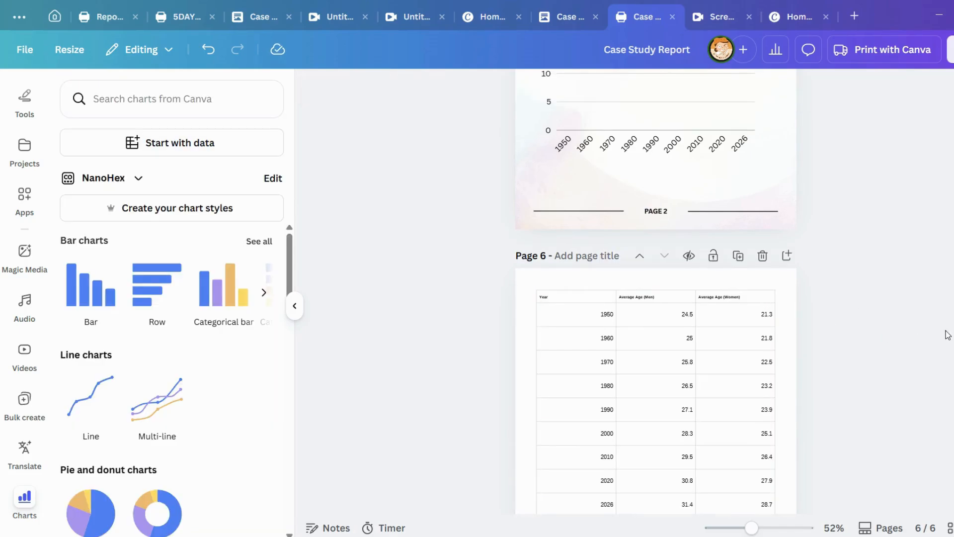
In the page grid overview, add another blank page and place the sheet's page after it as page 7.
scroll(916, 256, "down", 1)
scroll(858, 223, "up", 3)
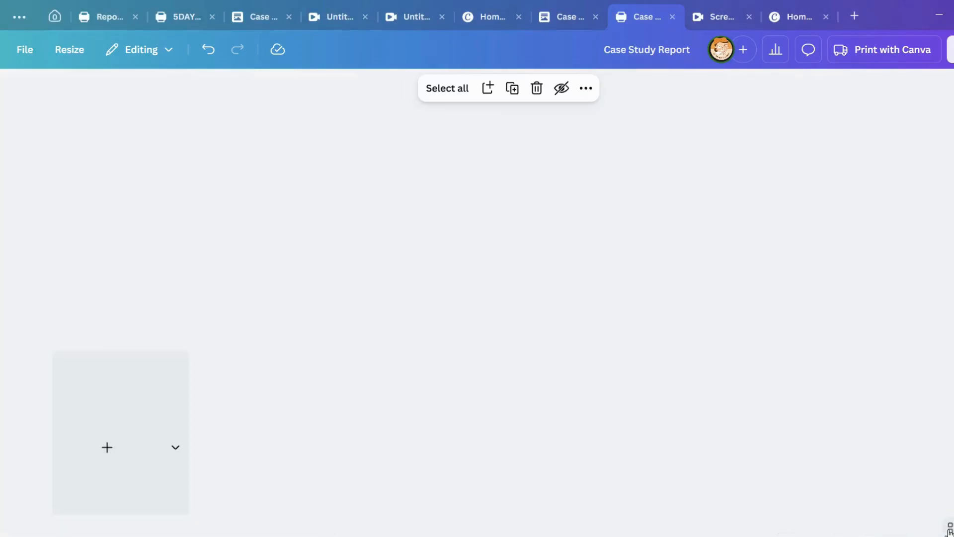
left_click(949, 528)
left_click(780, 153)
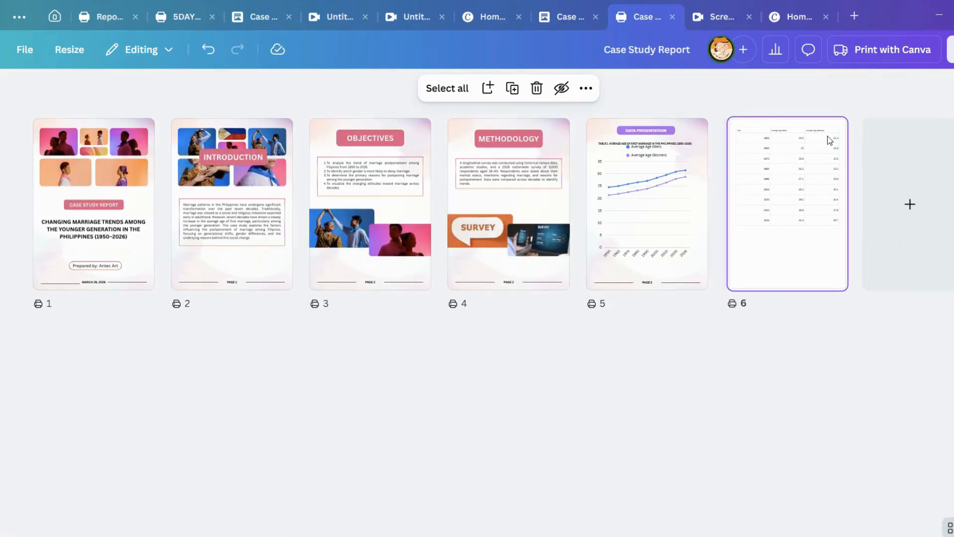
left_click(902, 160)
left_click_drag(810, 170, 943, 144)
left_click_drag(752, 162, 937, 177)
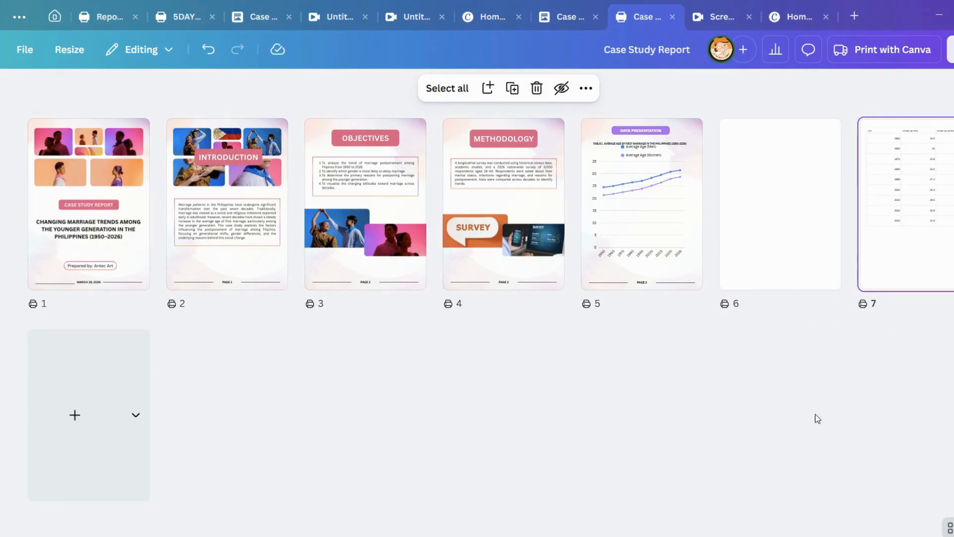
Return to page 5 and widen the line chart rightward slightly past the page edge.
double_click(809, 198)
scroll(529, 228, "up", 2)
scroll(518, 272, "up", 5)
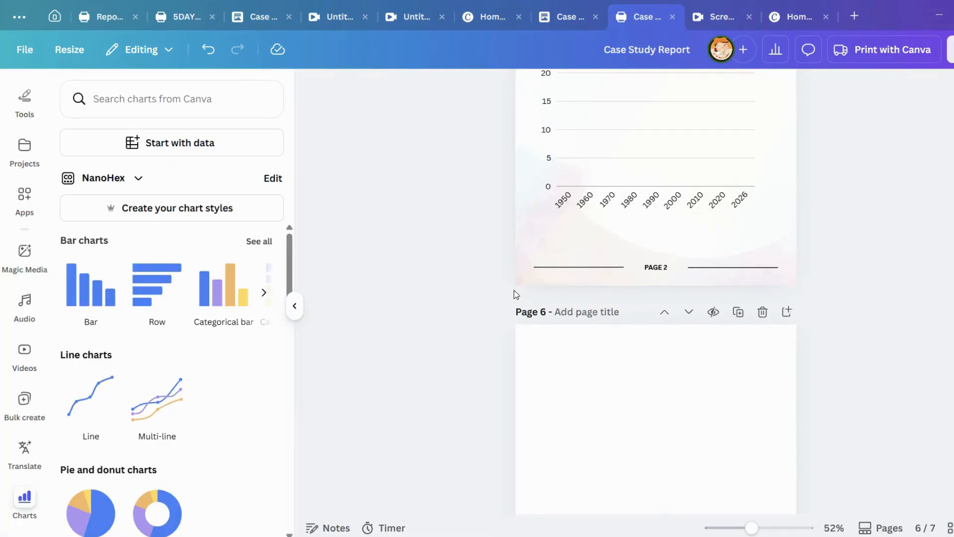
scroll(742, 202, "up", 2)
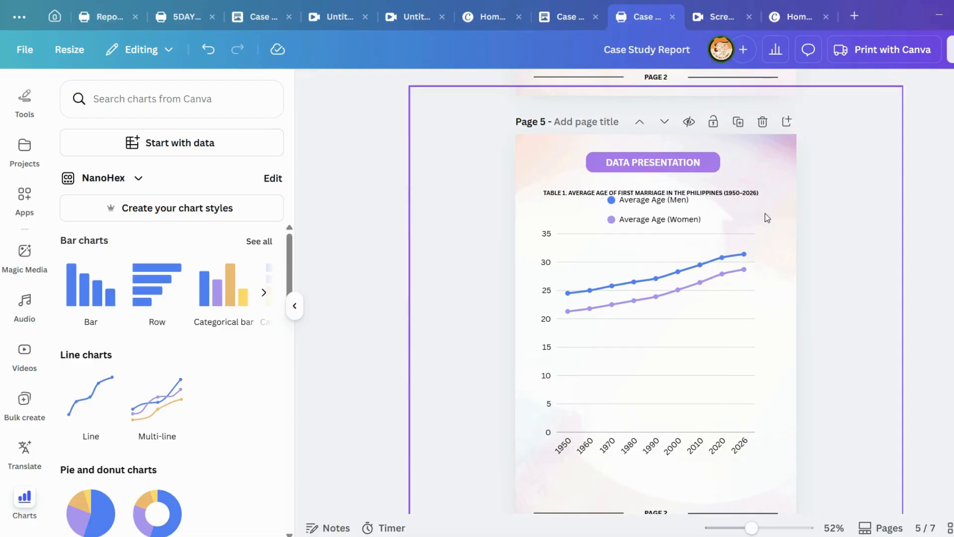
left_click(763, 234)
left_click_drag(764, 320, 813, 326)
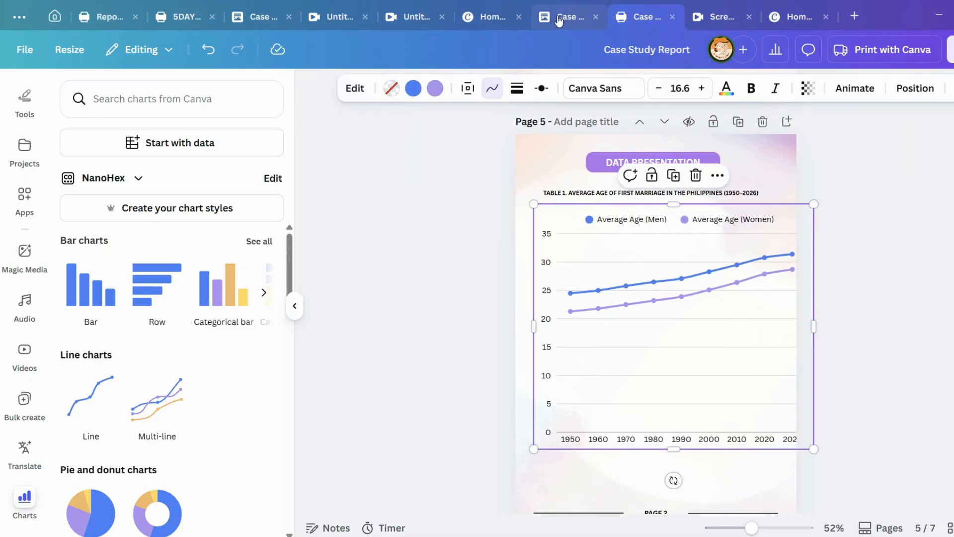
Examine Tables 2 and 3 in the source document, return to the Case Study Report and deselect the chart.
left_click(559, 19)
scroll(439, 358, "down", 12)
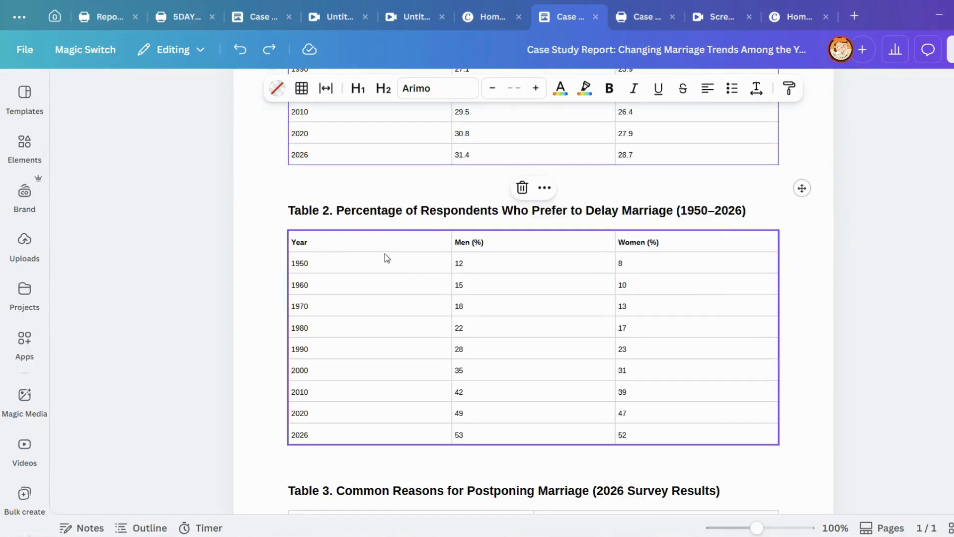
scroll(440, 307, "down", 1)
scroll(445, 299, "up", 5)
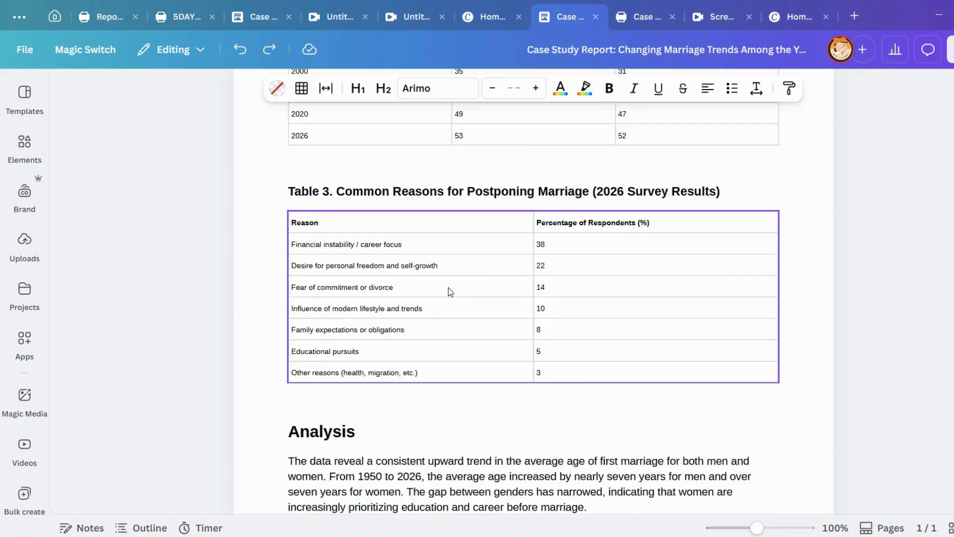
left_click(490, 16)
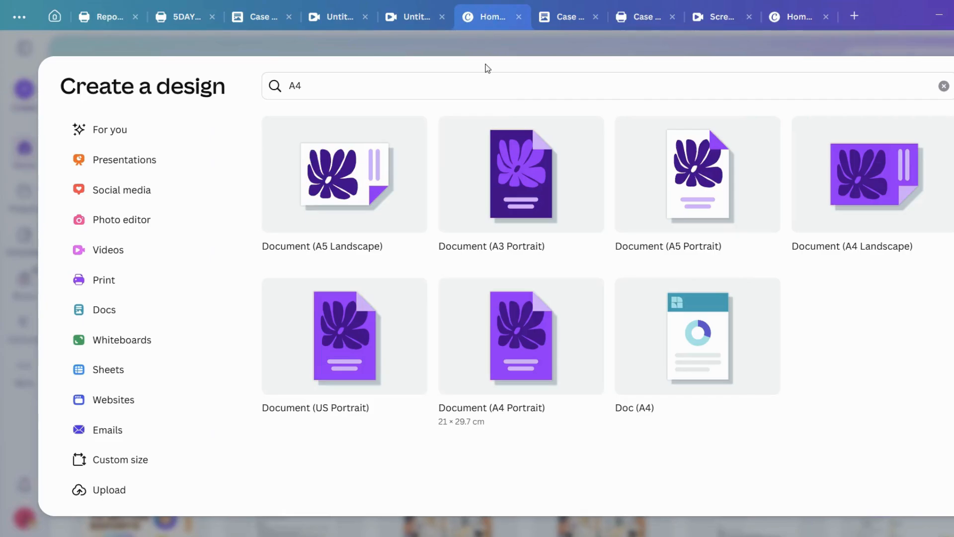
left_click(590, 7)
left_click(656, 25)
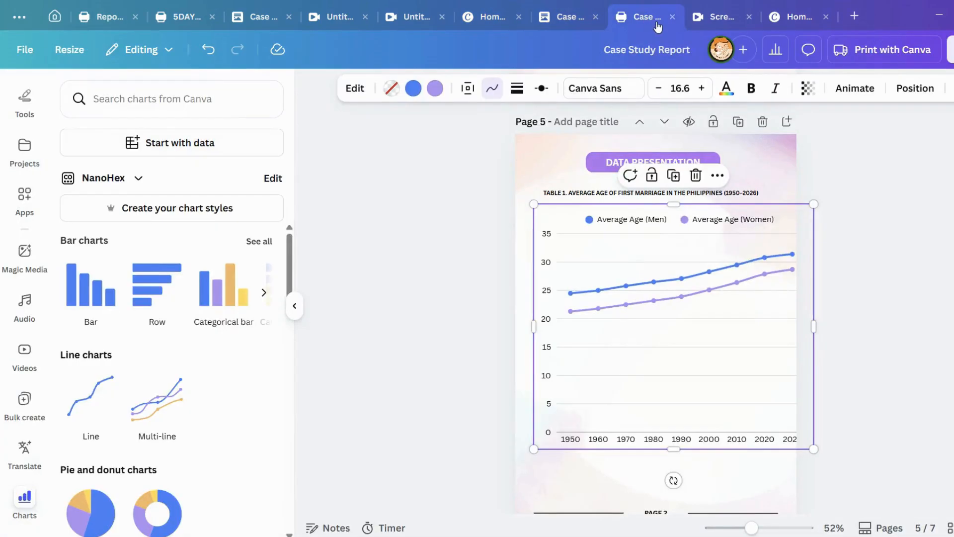
left_click(881, 218)
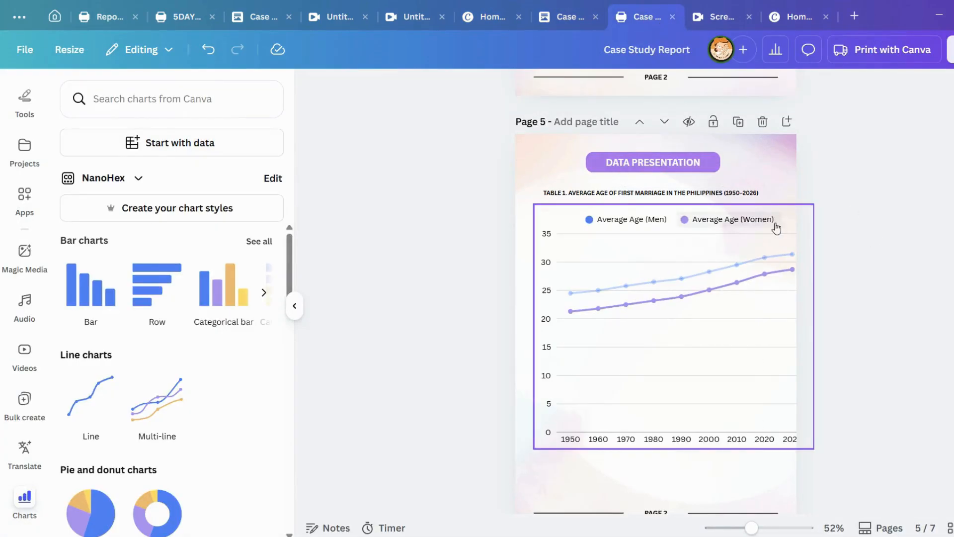
Shrink the line chart to fit within page 5's width and reduce its height to about half the page's upper area.
left_click(768, 384)
left_click_drag(815, 446, 766, 393)
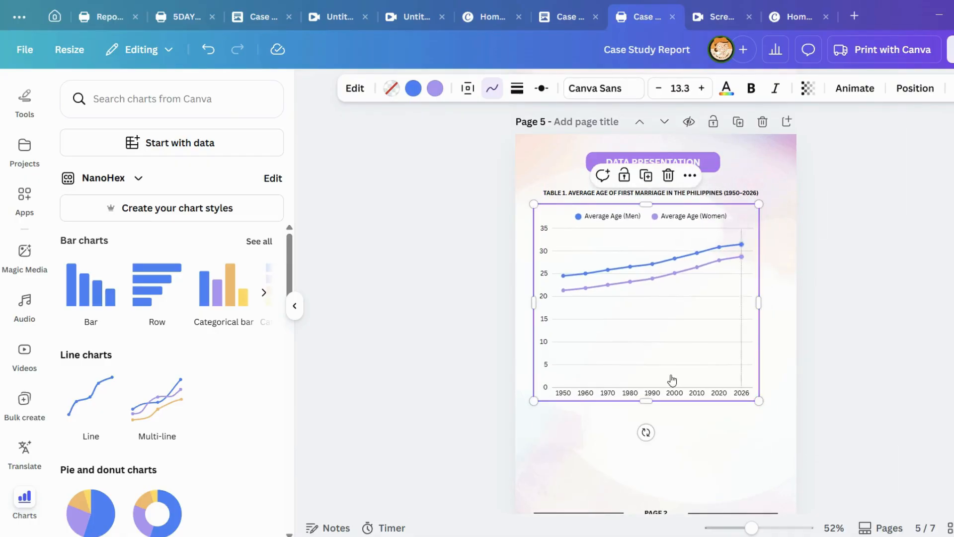
left_click_drag(649, 400, 670, 338)
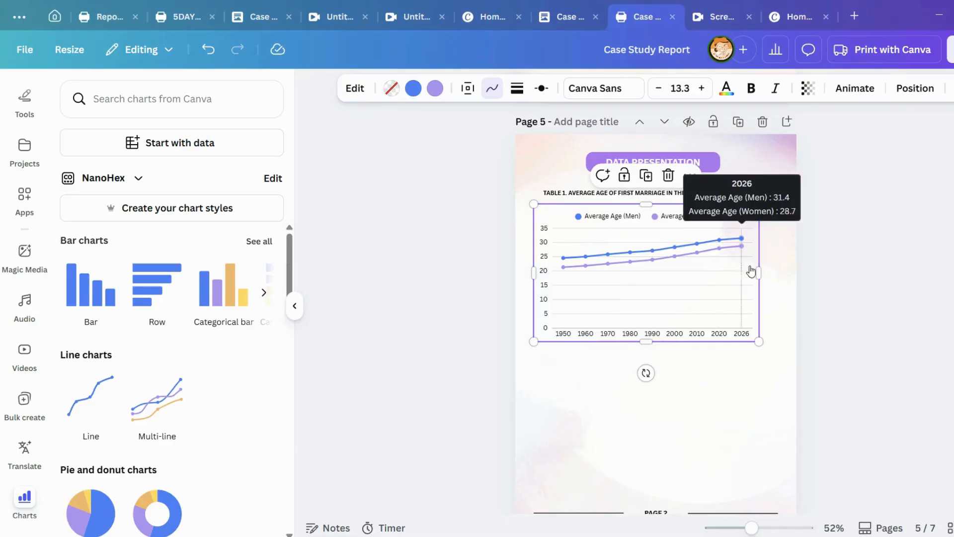
left_click_drag(759, 273, 772, 278)
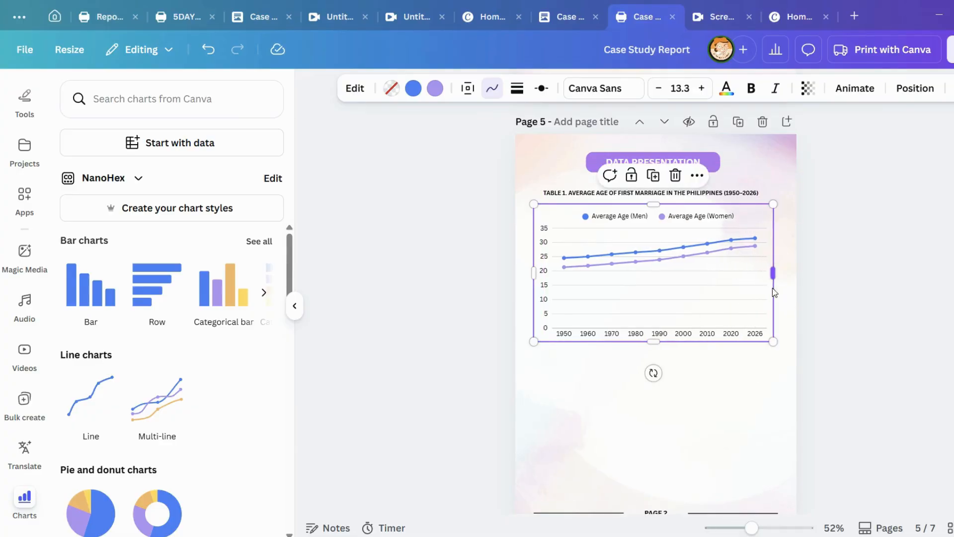
left_click_drag(684, 341, 675, 330)
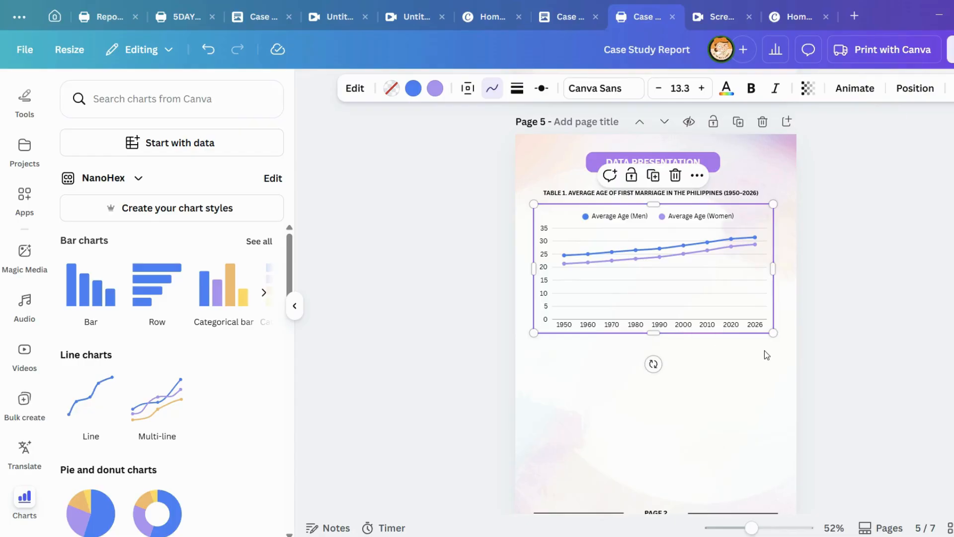
left_click(732, 375)
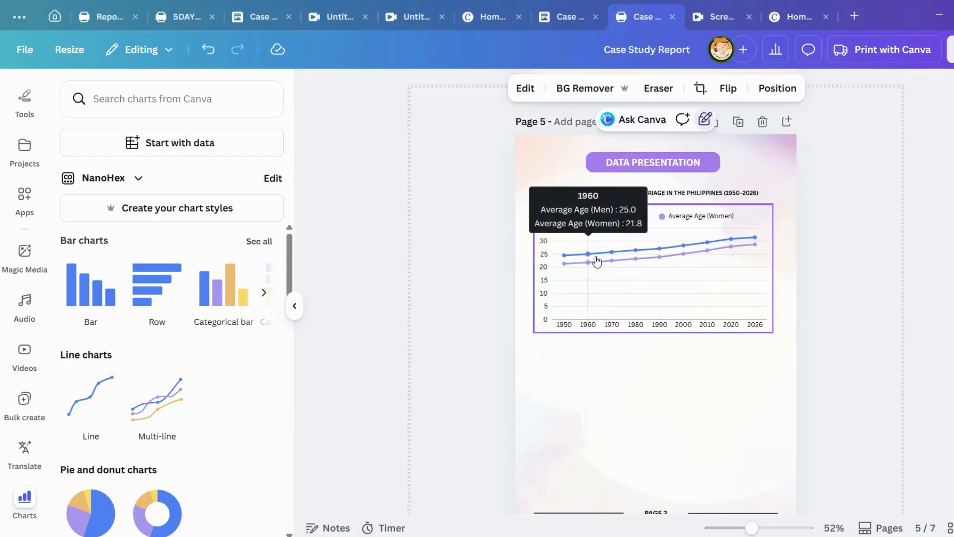
Shift the line chart slightly rightward beneath the Table 1 caption and deselect it.
mouse_move(615, 303)
left_mouse_down()
mouse_move(625, 307)
mouse_move(616, 303)
left_mouse_up()
left_click(710, 352)
left_click_drag(706, 317, 710, 315)
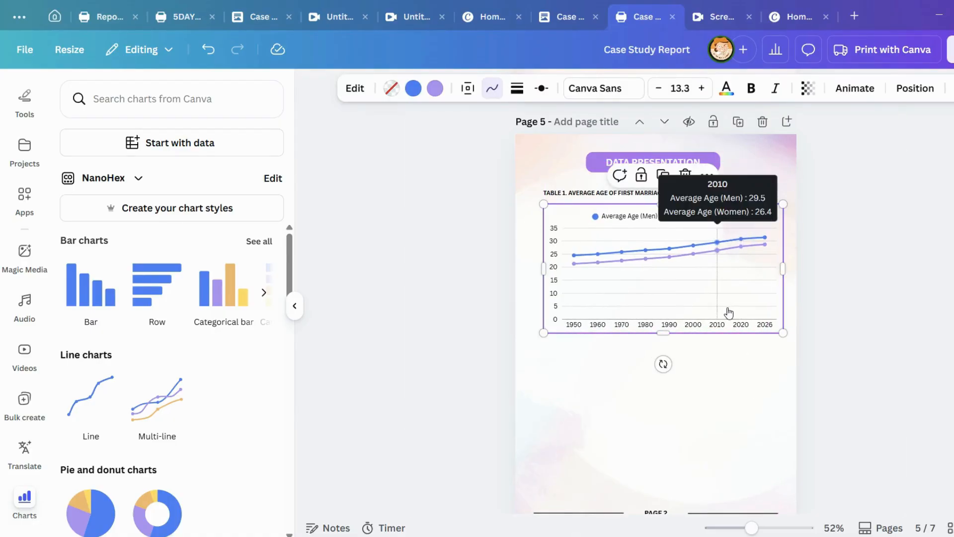
left_click(737, 390)
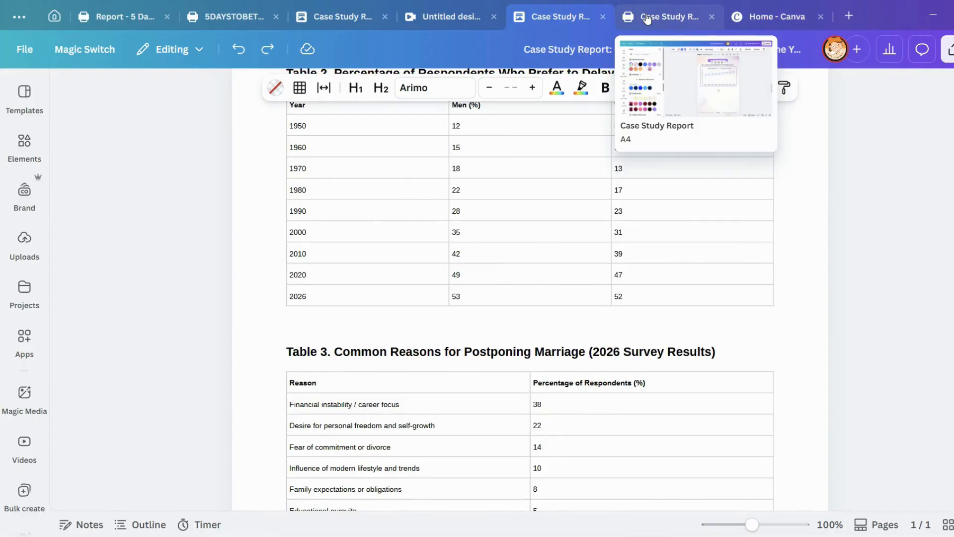
Return to the Case Study Report, try a pastel purple (#ae8df5) background on the line chart and undo it.
left_click(648, 19)
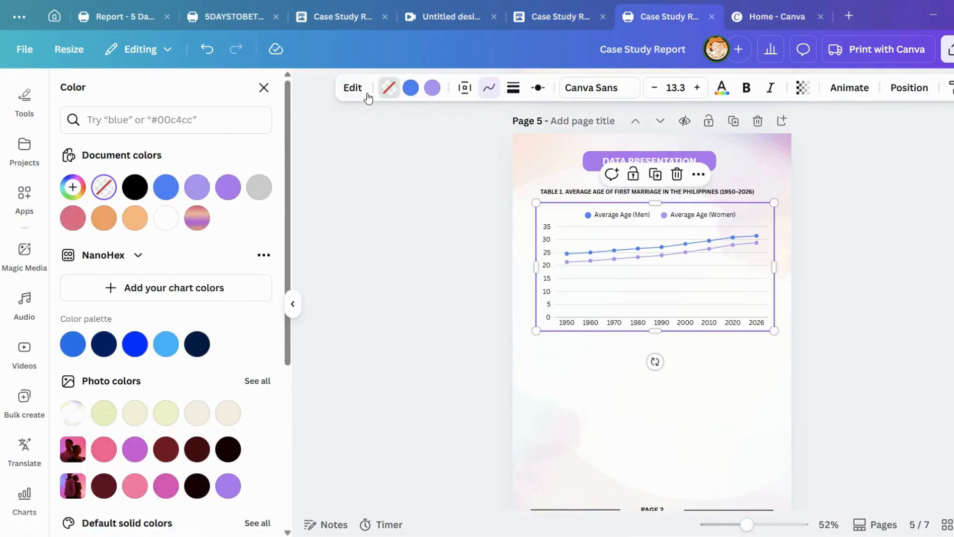
left_click(569, 386)
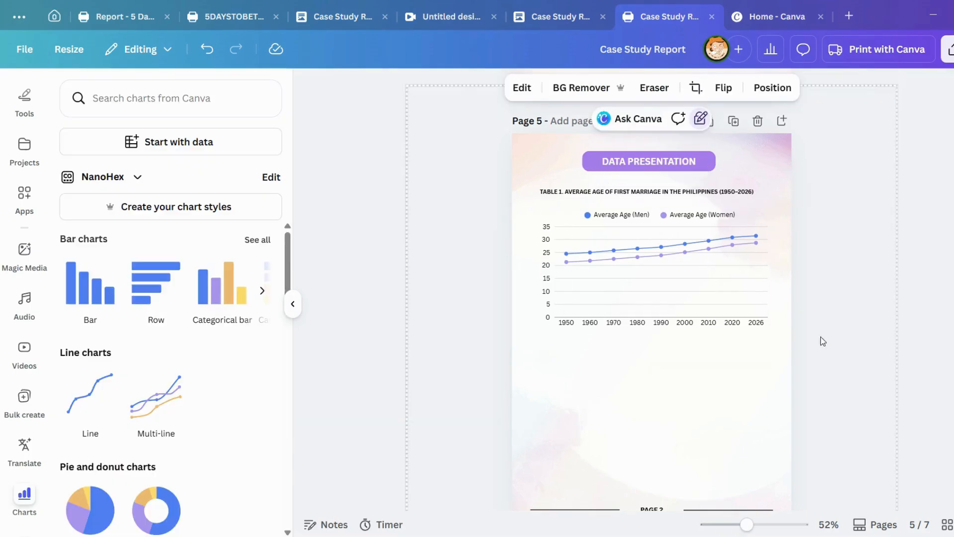
left_click(667, 284)
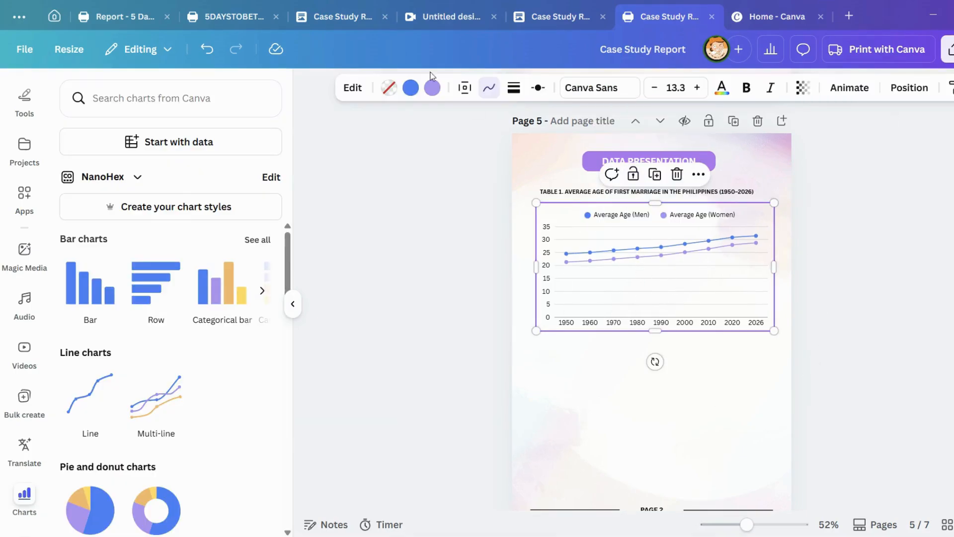
left_click(347, 97)
left_click(387, 93)
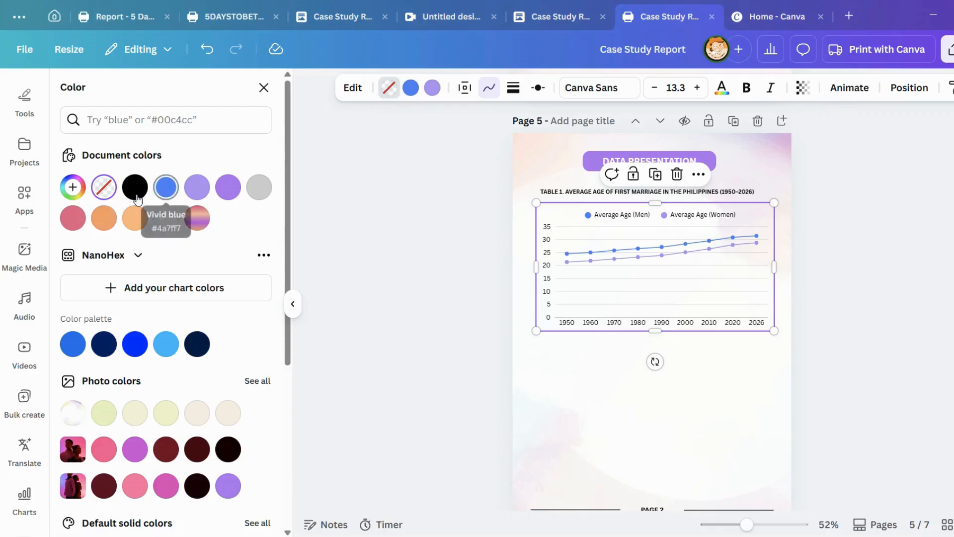
left_click(198, 189)
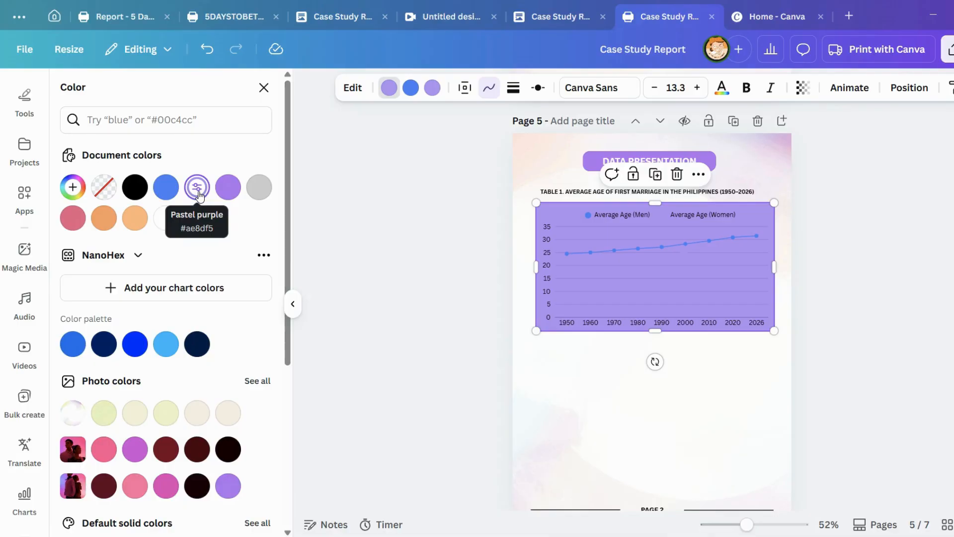
key("ctrl+z")
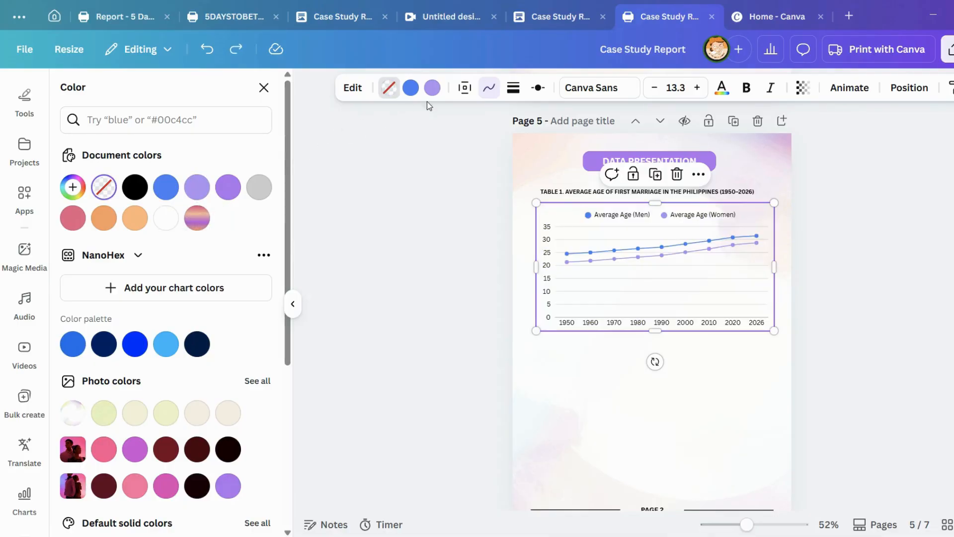
Check the line weight options, try recoloring the Average Age (Men) line purple and undo it.
left_click(512, 89)
left_click(512, 90)
left_click(410, 88)
left_click(197, 187)
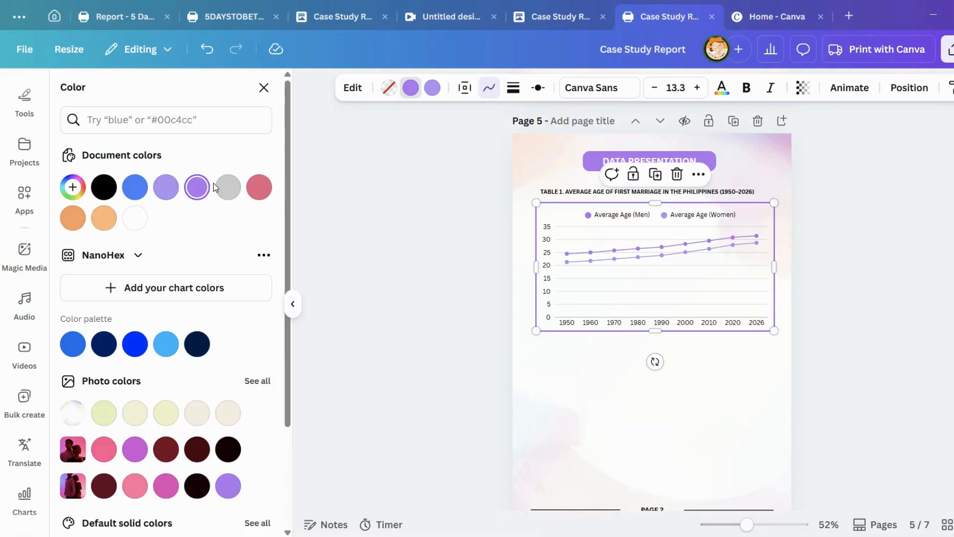
key("ctrl+z")
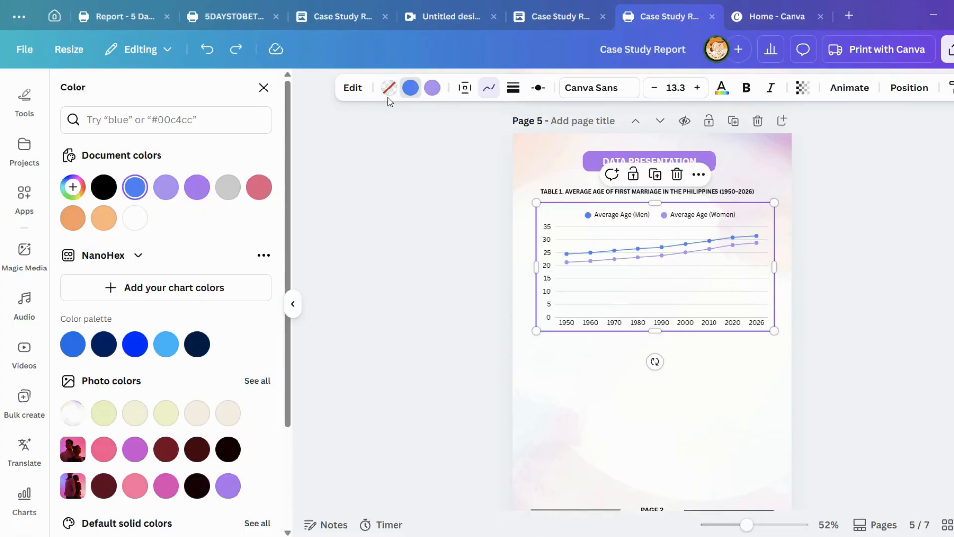
Examine the line chart's customization options for text and axes, comparing the title option with the existing Table 1 caption.
left_click(355, 89)
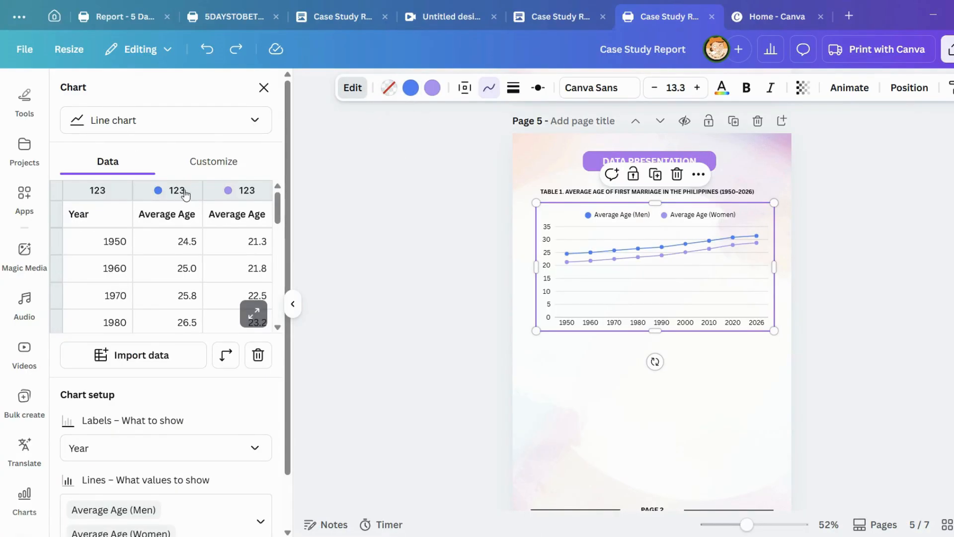
left_click(216, 170)
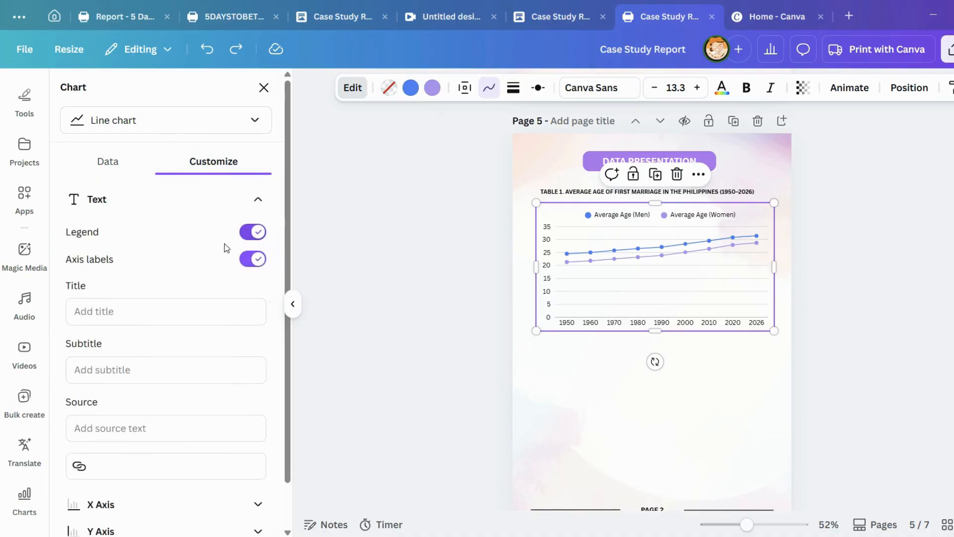
scroll(188, 271, "down", 1)
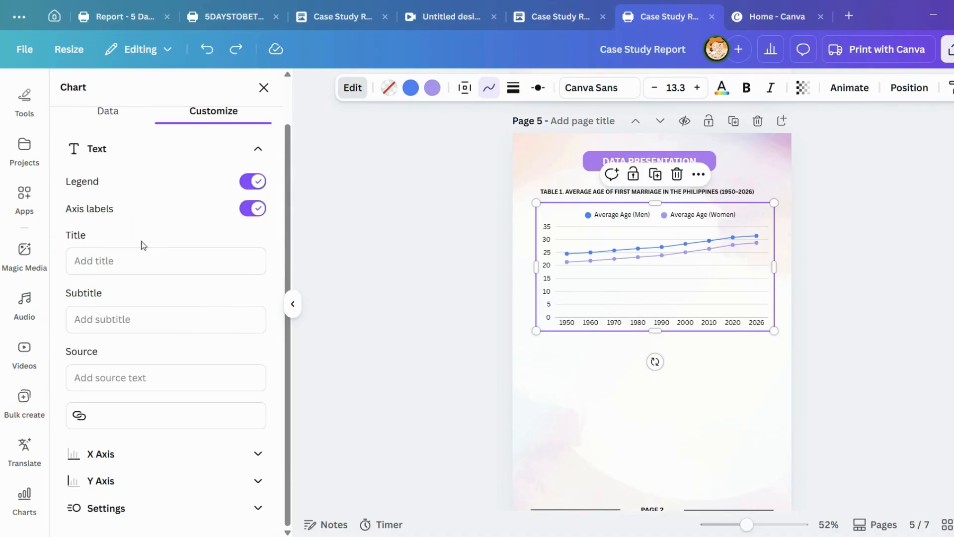
left_click(572, 196)
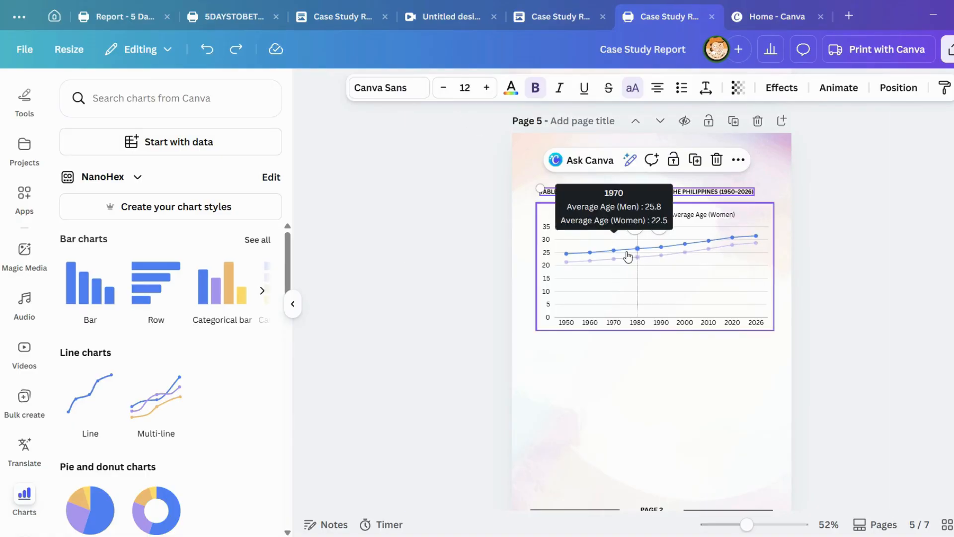
left_click(642, 294)
left_click(353, 88)
left_click(108, 308)
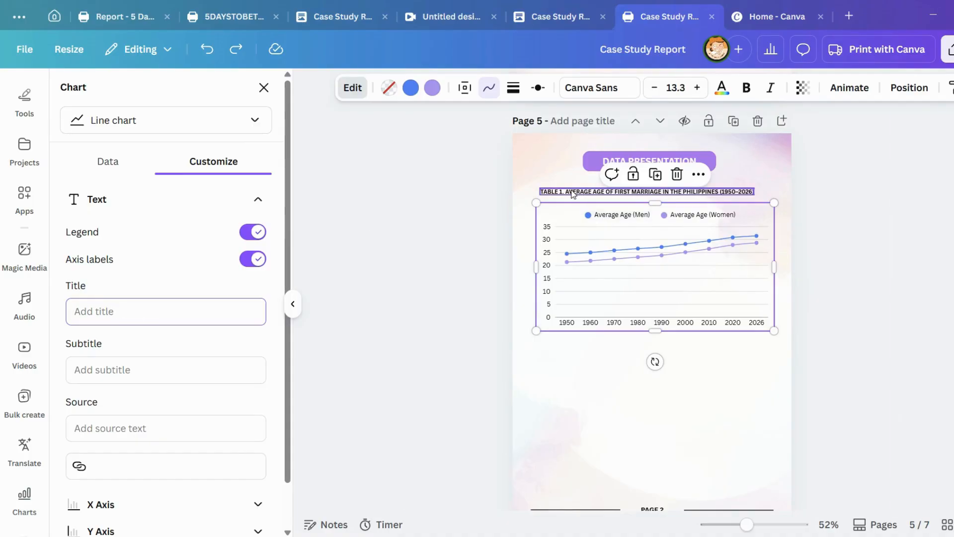
scroll(174, 348, "down", 2)
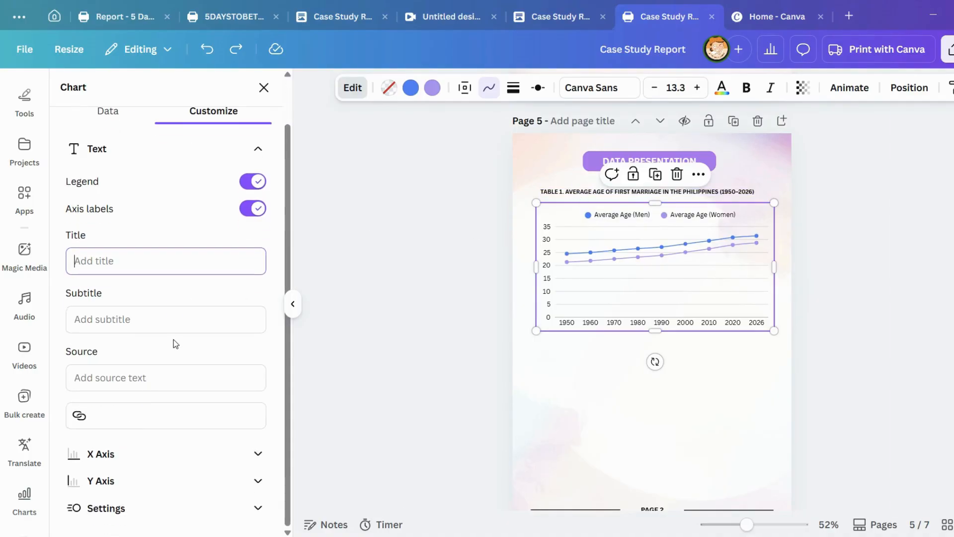
Add the axis titles "Year" for the X axis and "Age" for the Y axis of the line chart.
left_click(184, 452)
scroll(184, 452, "down", 2)
left_click(152, 442)
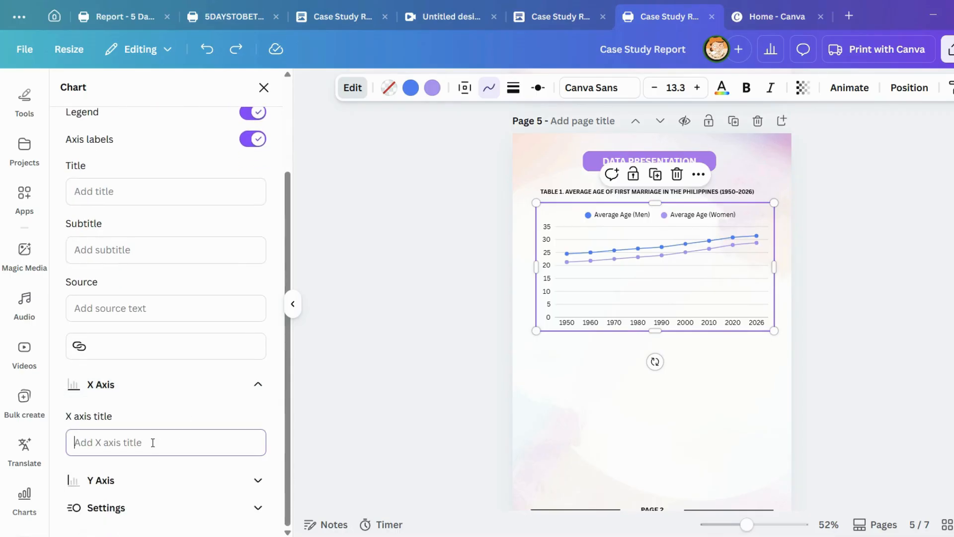
type("Year")
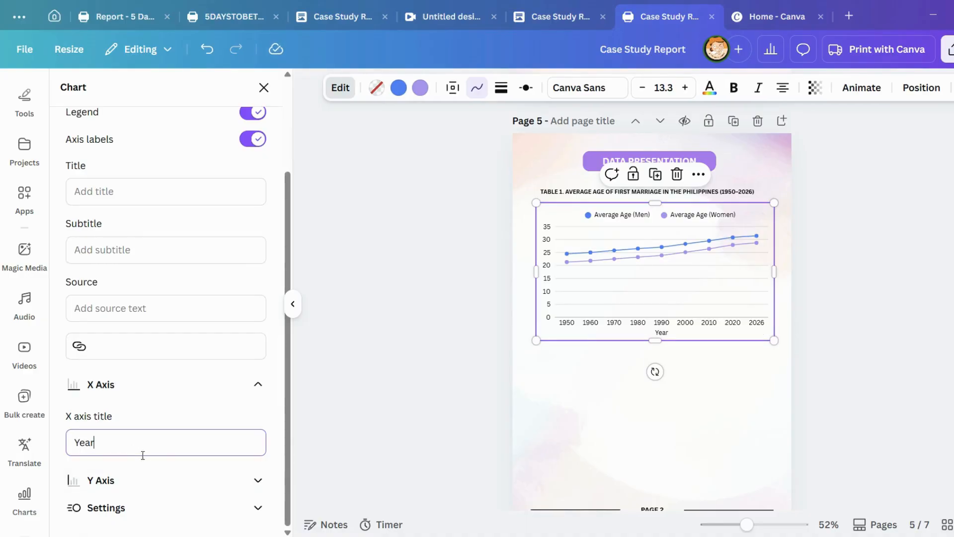
left_click(258, 480)
scroll(210, 408, "down", 4)
left_click(161, 408)
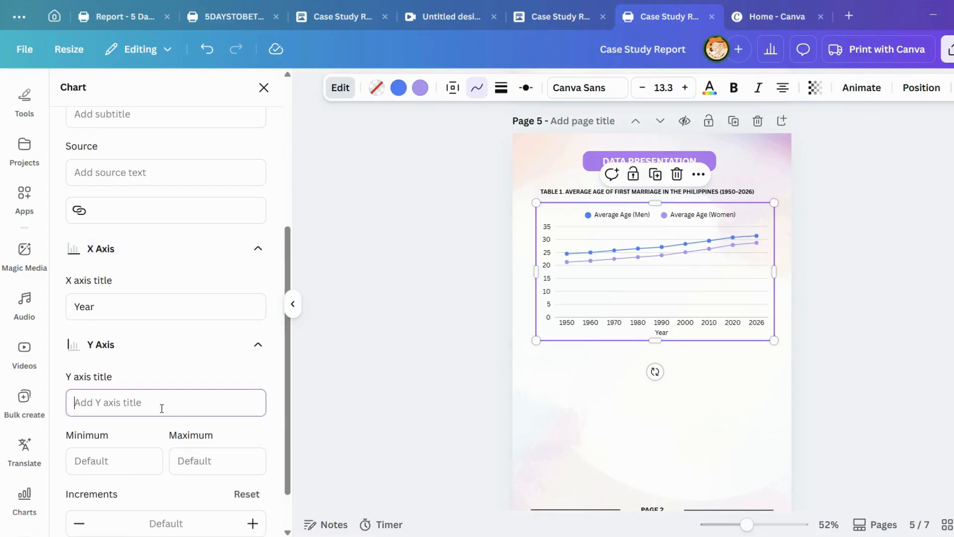
type("Age")
left_click(184, 360)
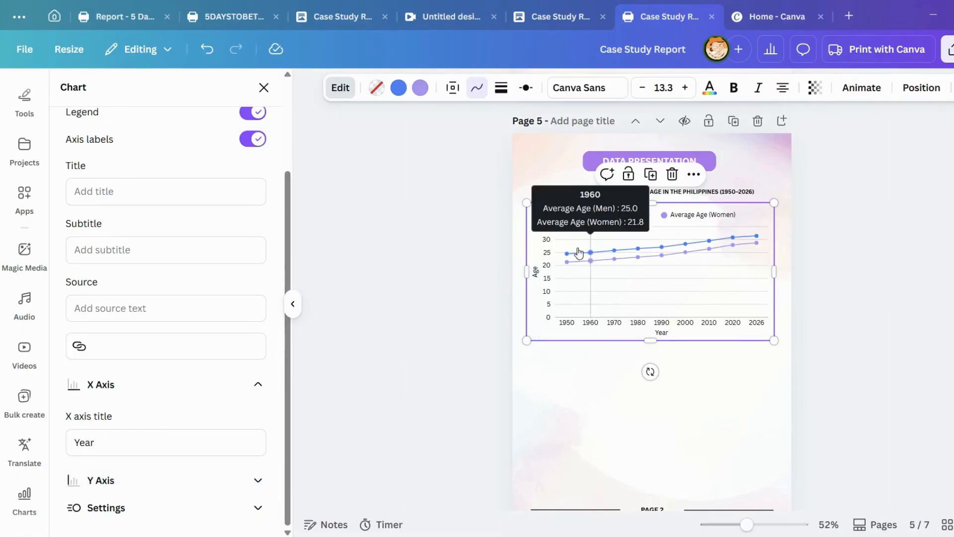
Review the chart's grid line and tooltip settings and its data setup, and deselect the chart.
left_click(240, 517)
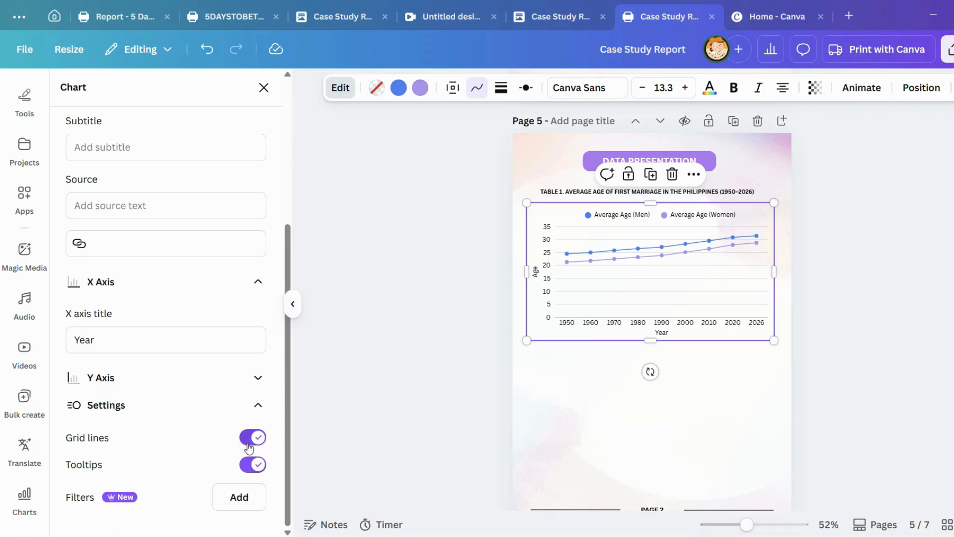
scroll(209, 436, "up", 5)
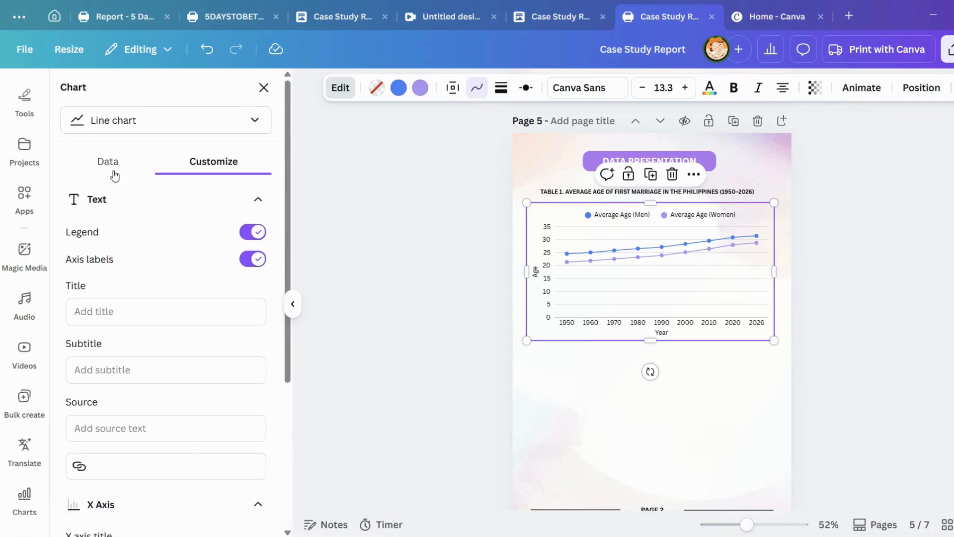
left_click(108, 164)
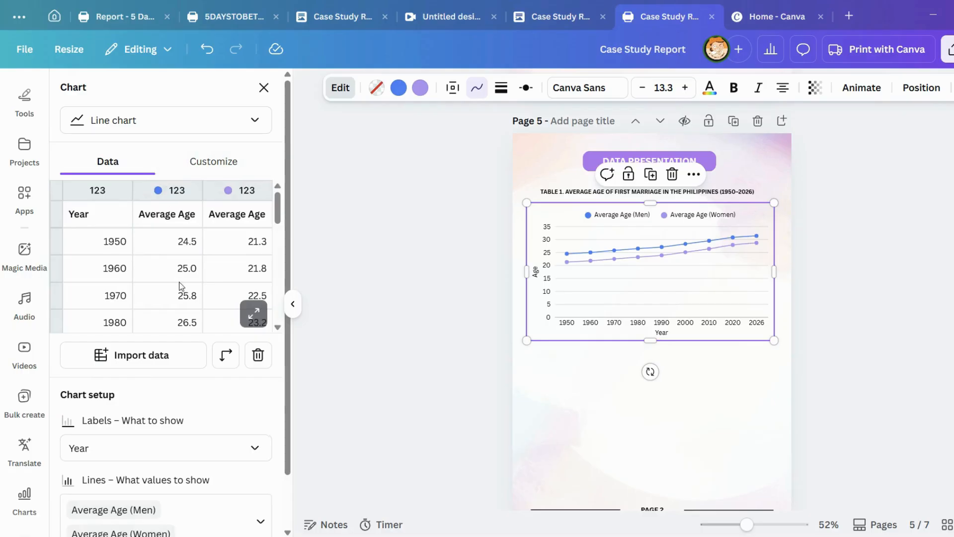
scroll(168, 253, "down", 1)
scroll(168, 254, "down", 5)
scroll(187, 396, "down", 2)
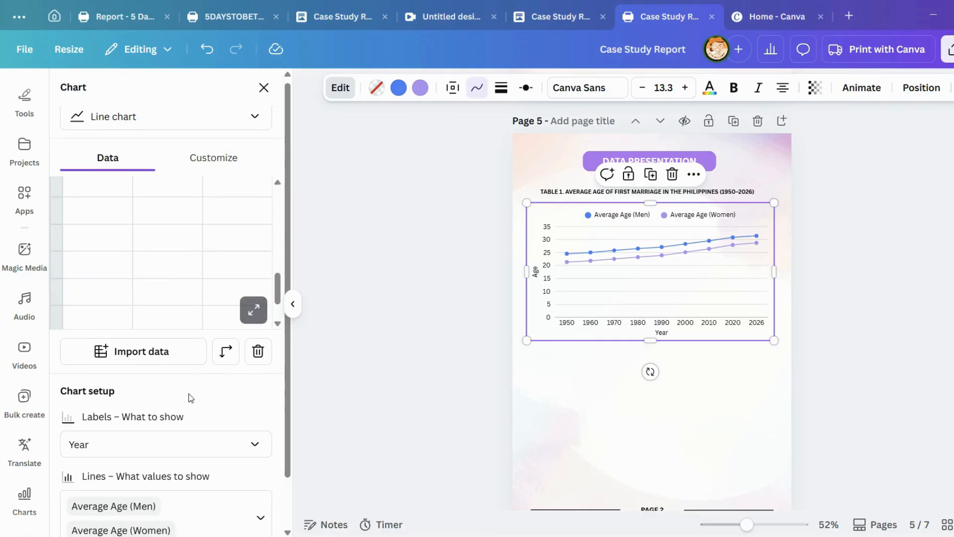
scroll(189, 398, "up", 2)
left_click(422, 292)
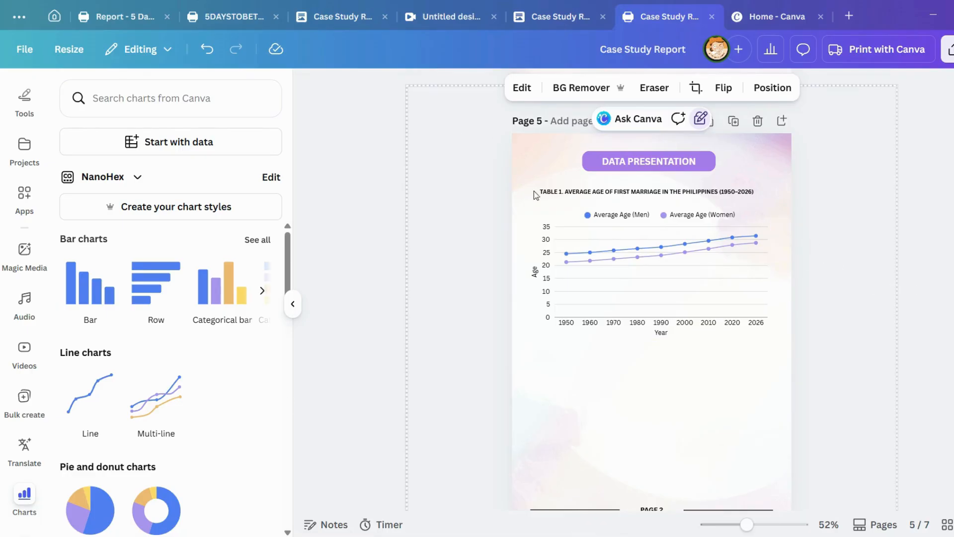
Duplicate the Table 1 caption and place the copy just below the line chart on page 5.
left_click(643, 192)
left_click(695, 159)
left_click_drag(688, 200, 678, 362)
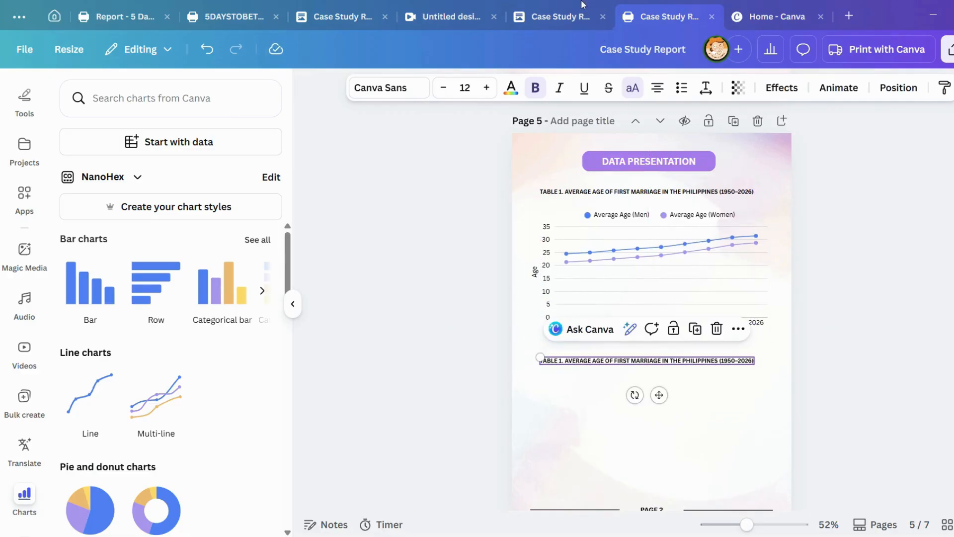
Replace the duplicated caption's text with the Table 2 title from the source document, "Percentage of Respondents Who Prefer to Delay Marriage (1950–2026)".
key("ctrl+shift+Tab")
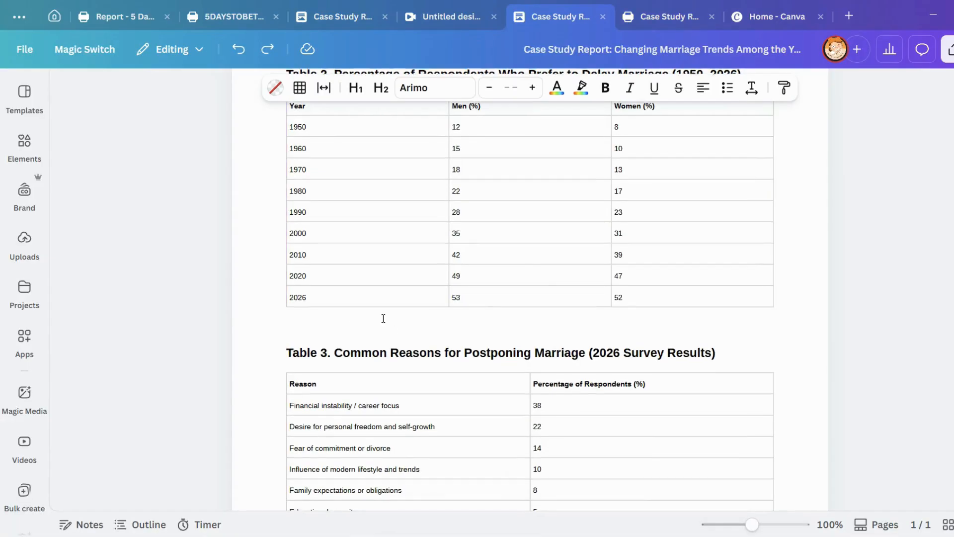
scroll(322, 241, "up", 5)
left_click(365, 347)
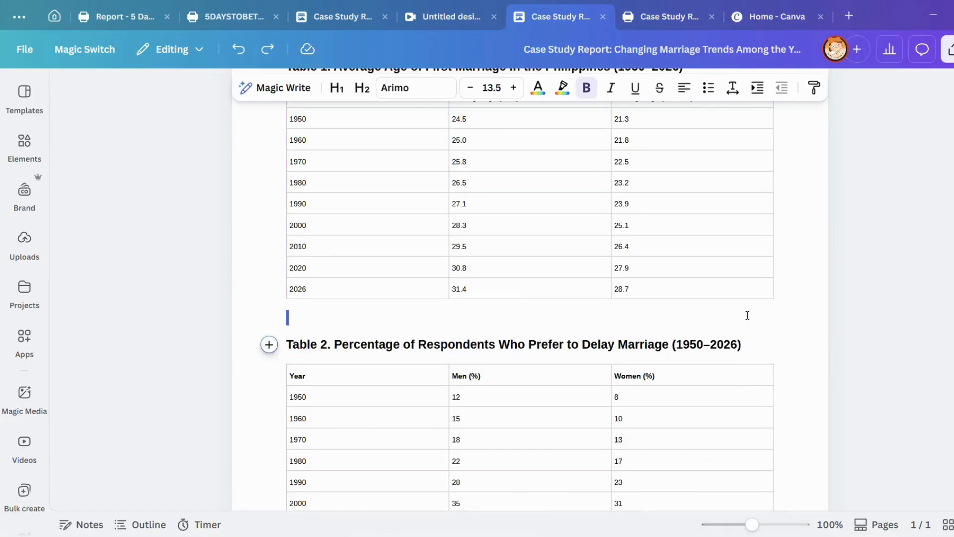
triple_click(365, 346)
left_click(647, 12)
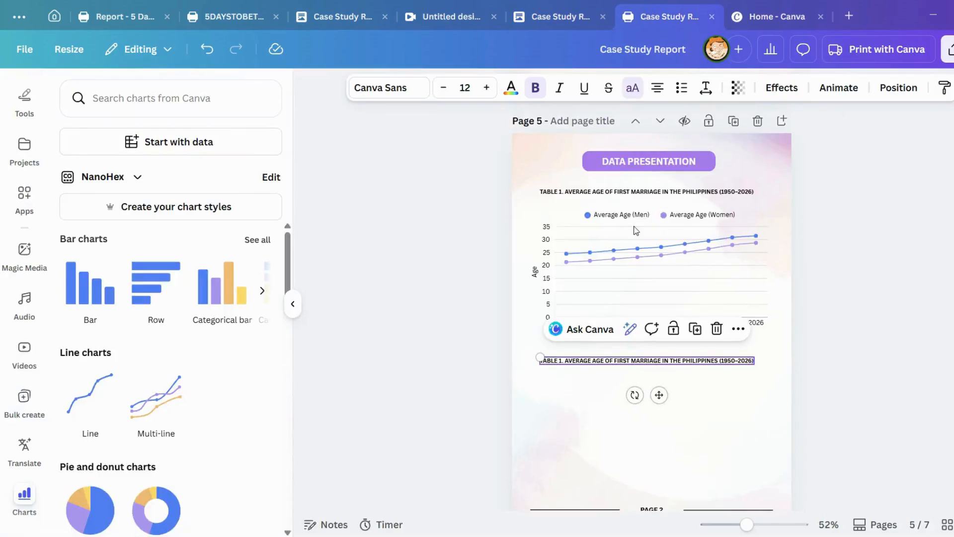
triple_click(635, 360)
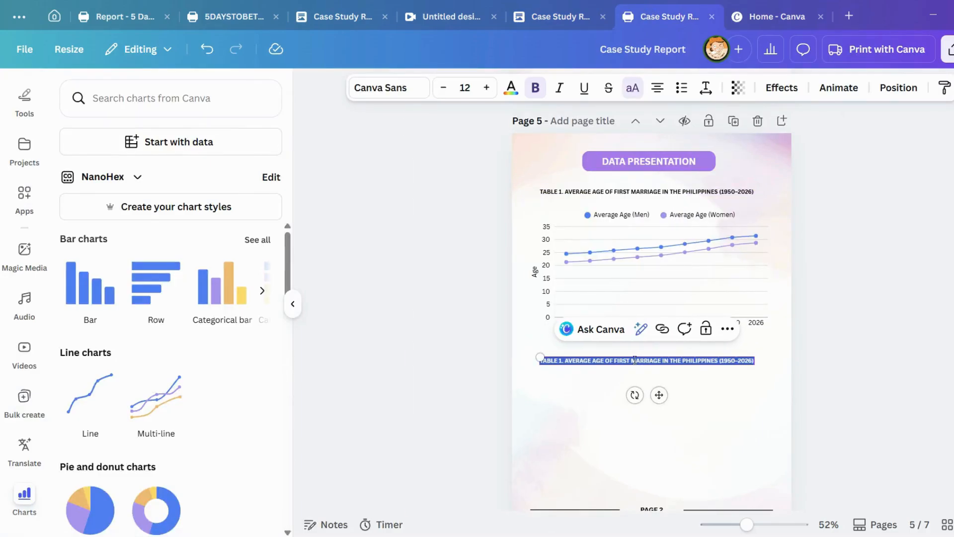
type("TABLE 2. PERCENTAGE OF RESPONDENTS WHO PREFER TO DELAY MARRIAGE (1950–2026)")
Change the word "TABLE" to "CHART" in both page 5 captions and remove the empty line after the second caption.
left_click(555, 189)
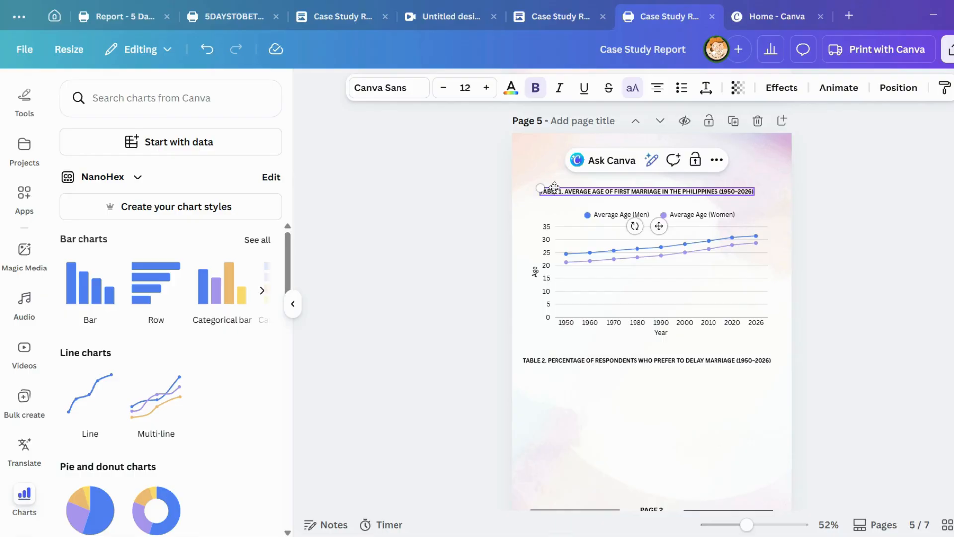
left_click_drag(559, 191, 532, 195)
type("CHART")
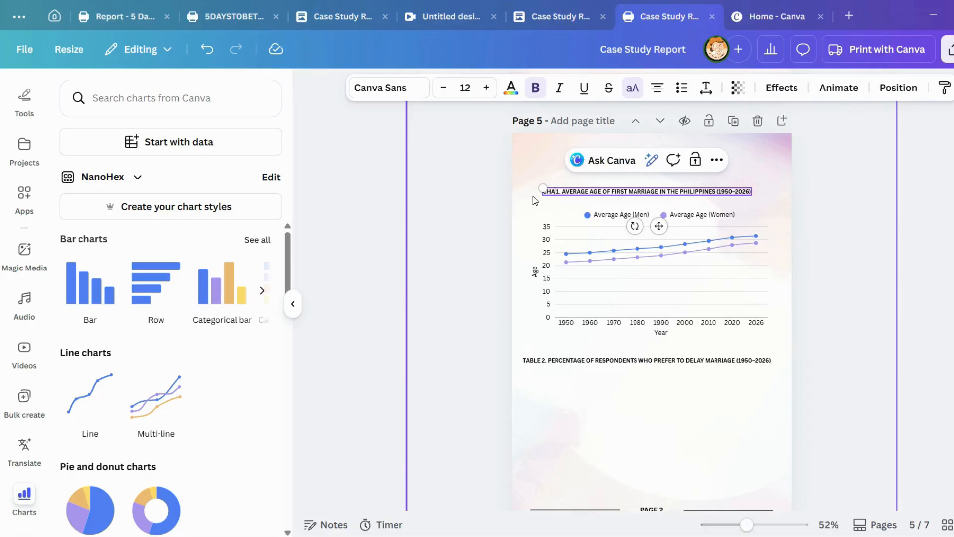
left_click(539, 362)
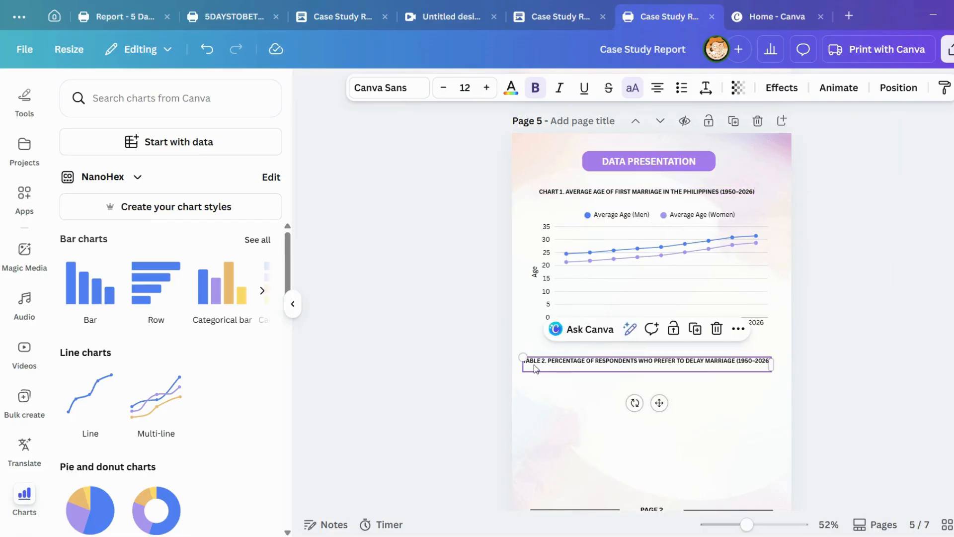
left_click_drag(542, 360, 519, 363)
type("CHART")
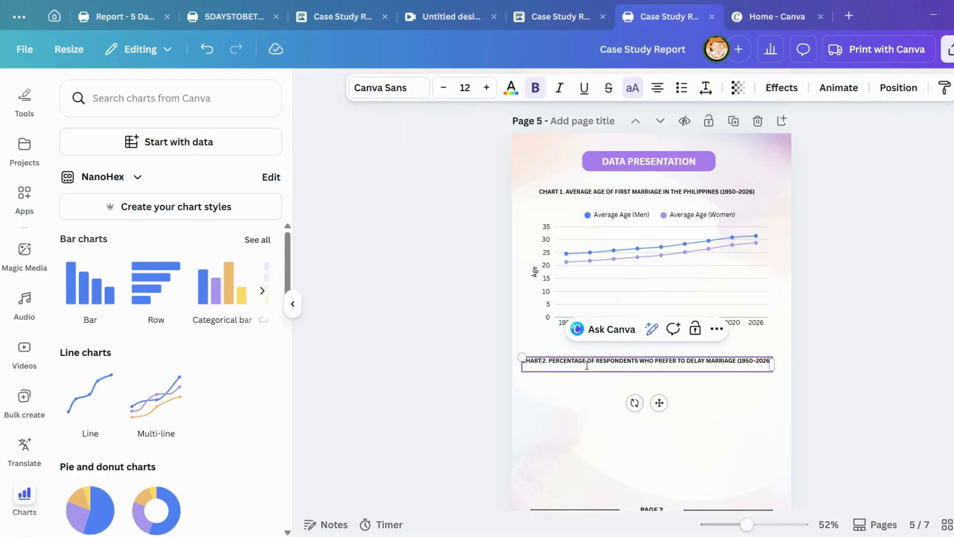
key("BackSpace")
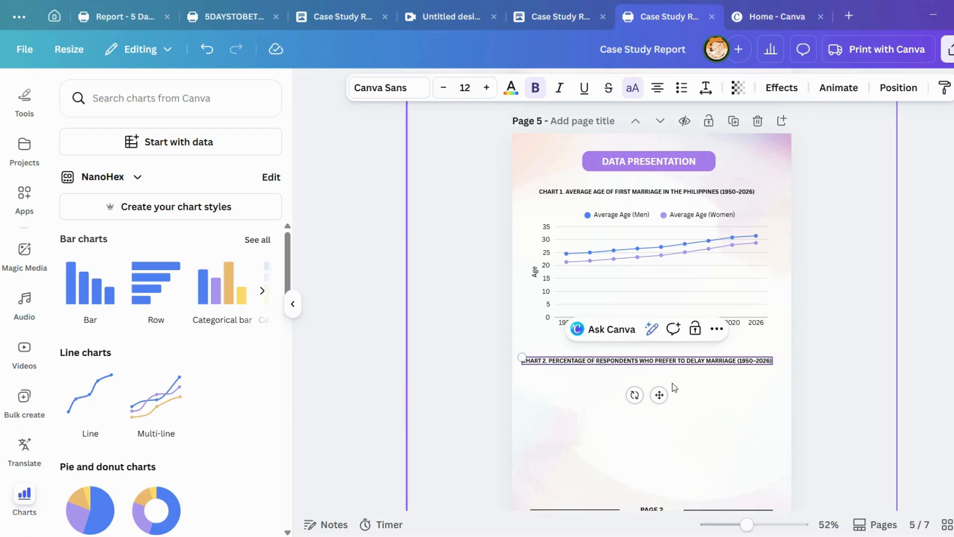
Move the Chart 2 caption closer to the line chart and align both captions with the chart's left edge.
left_click(734, 379)
left_click_drag(721, 364, 723, 355)
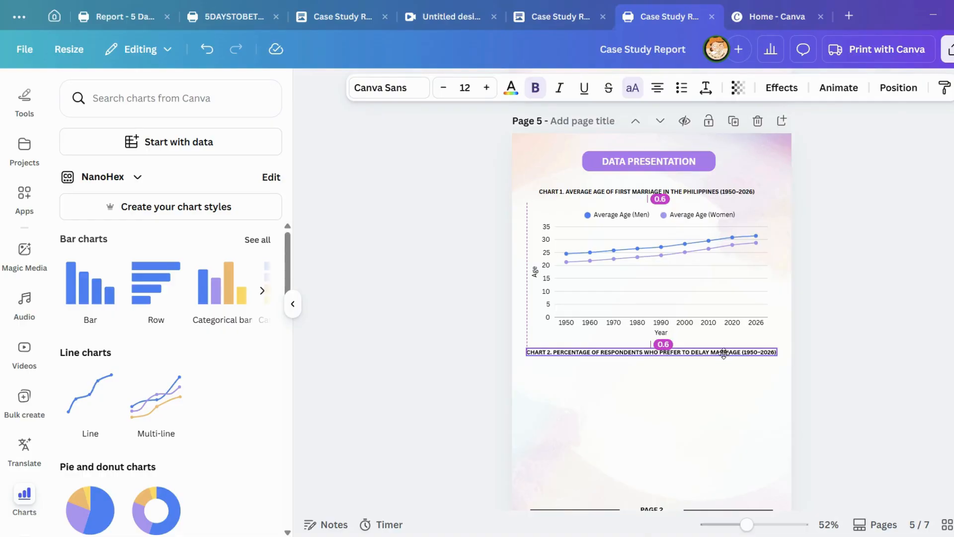
left_click_drag(728, 355, 728, 354)
left_click_drag(740, 191, 734, 188)
left_click(859, 205)
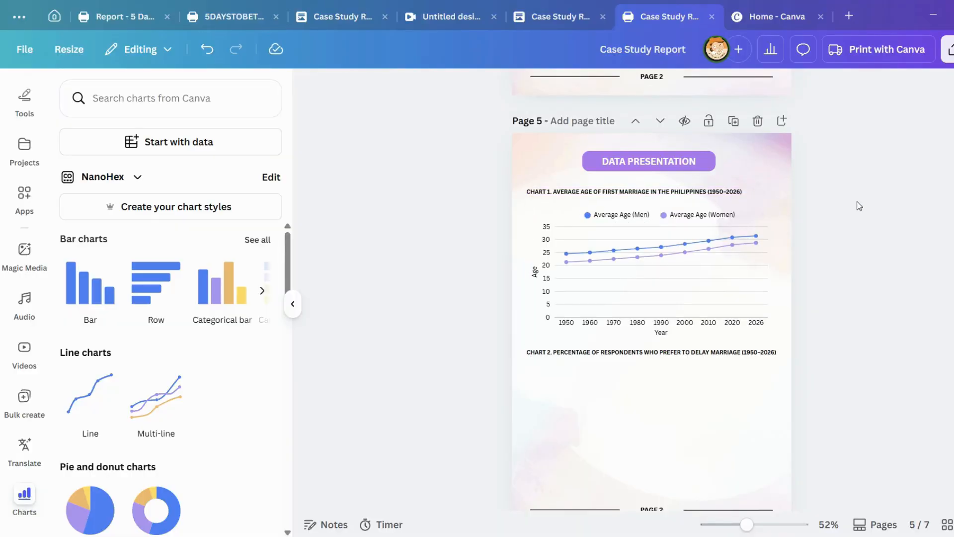
Shift the Chart 1 caption back to the right so it is centered above the line chart.
left_click(678, 192)
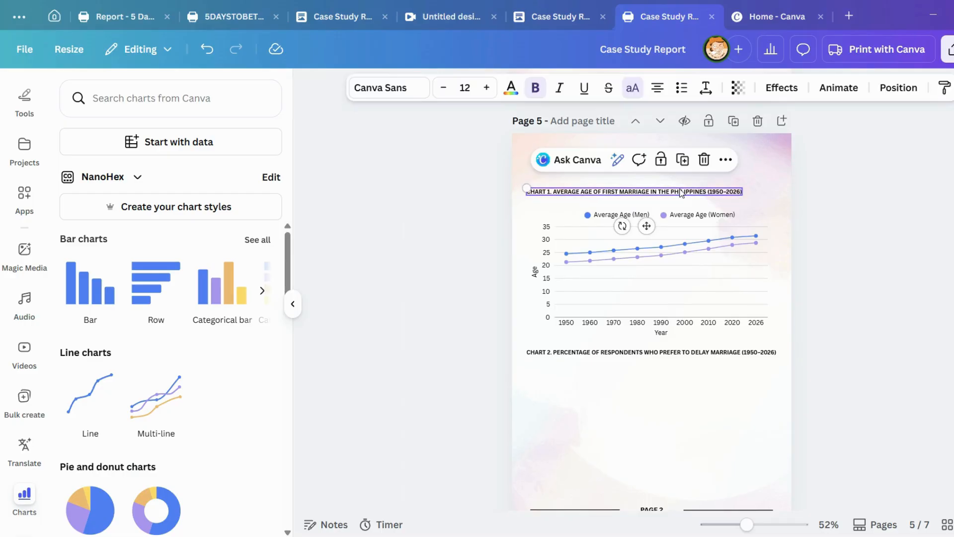
left_click(680, 192)
left_click_drag(679, 192, 694, 194)
left_click(666, 200)
left_click(676, 194)
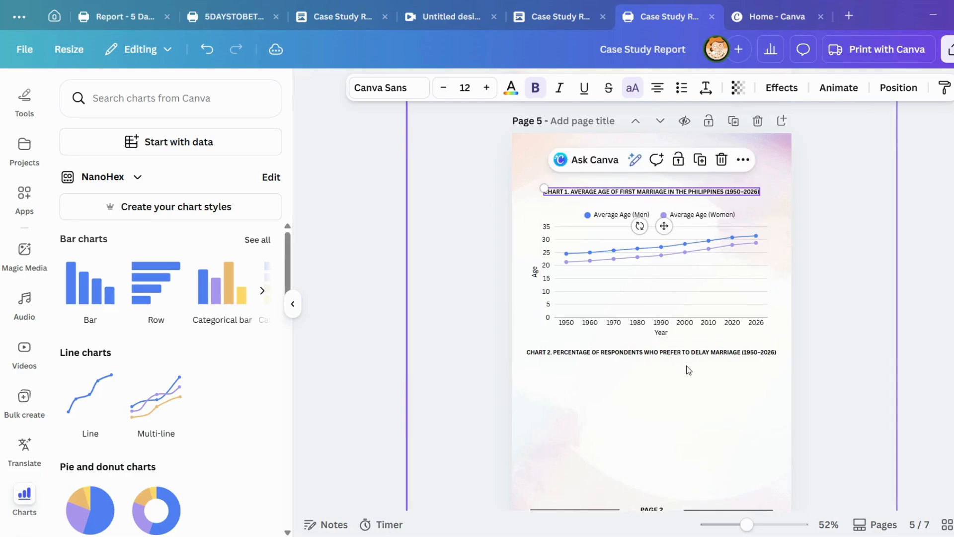
Move the Chart 2 caption slightly down to leave more space below the line chart's Year axis title.
left_click_drag(693, 355, 694, 352)
left_click(941, 319)
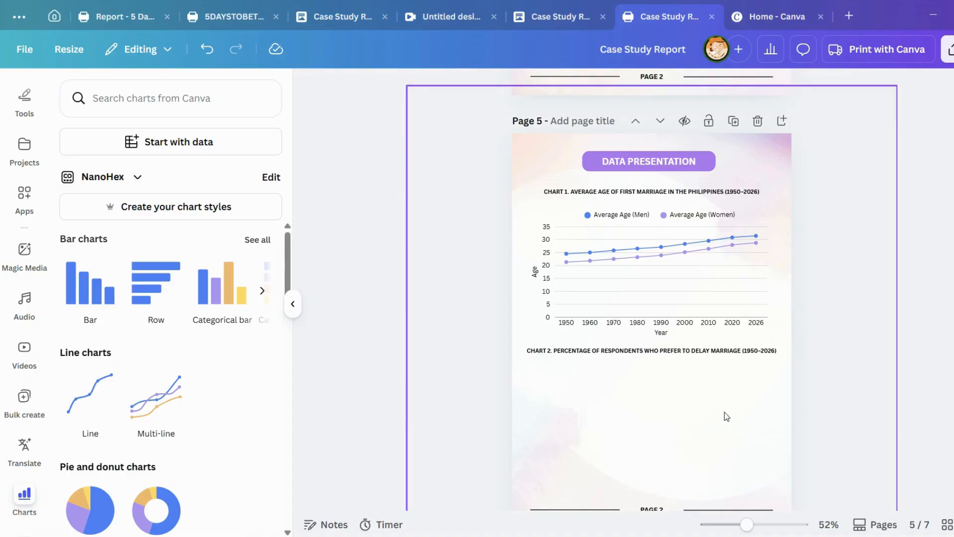
left_click(684, 354)
left_click_drag(685, 354, 686, 364)
left_click(879, 266)
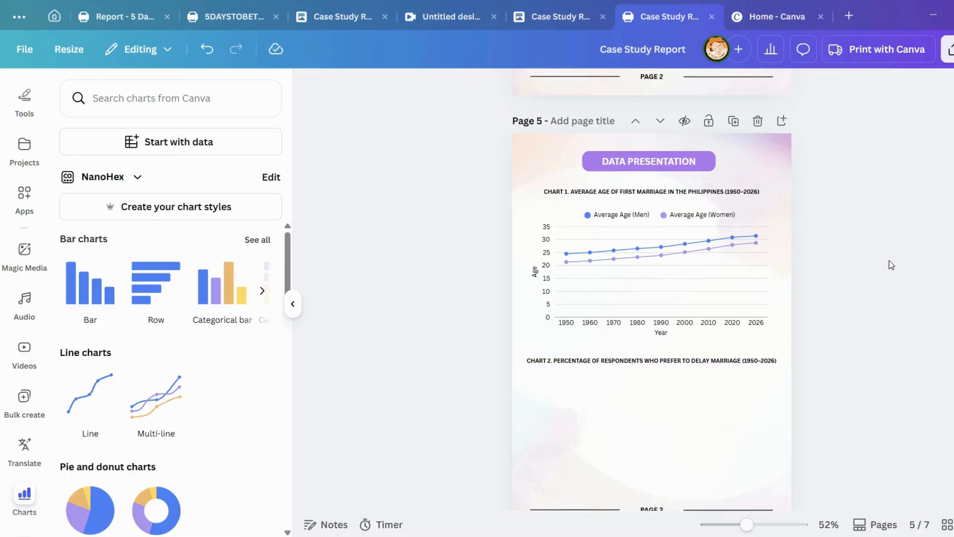
In the source document, select all cells of Table 2, from the Year header to the 2026 row, and copy them.
left_click(554, 16)
scroll(301, 298, "down", 3)
left_click(291, 241)
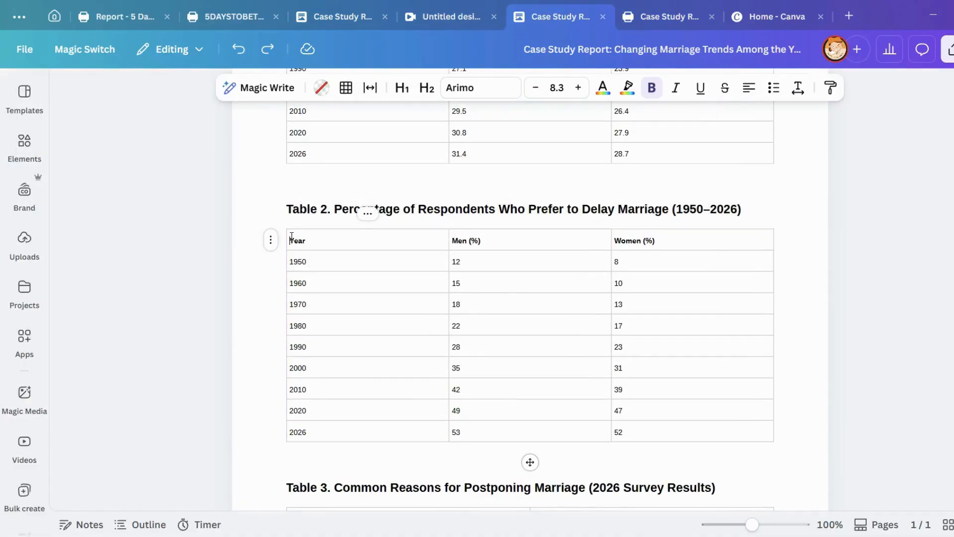
left_click(358, 256)
left_click(306, 248)
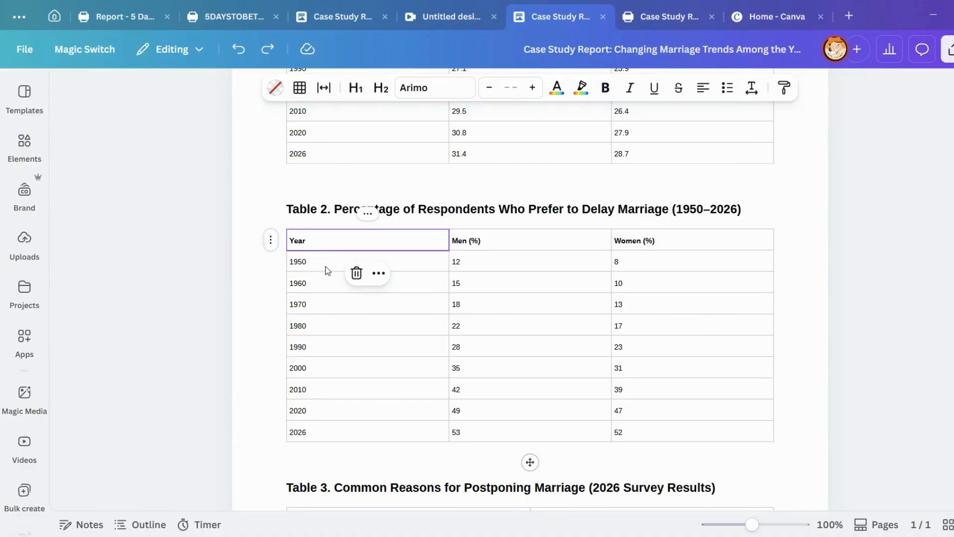
left_click(663, 436)
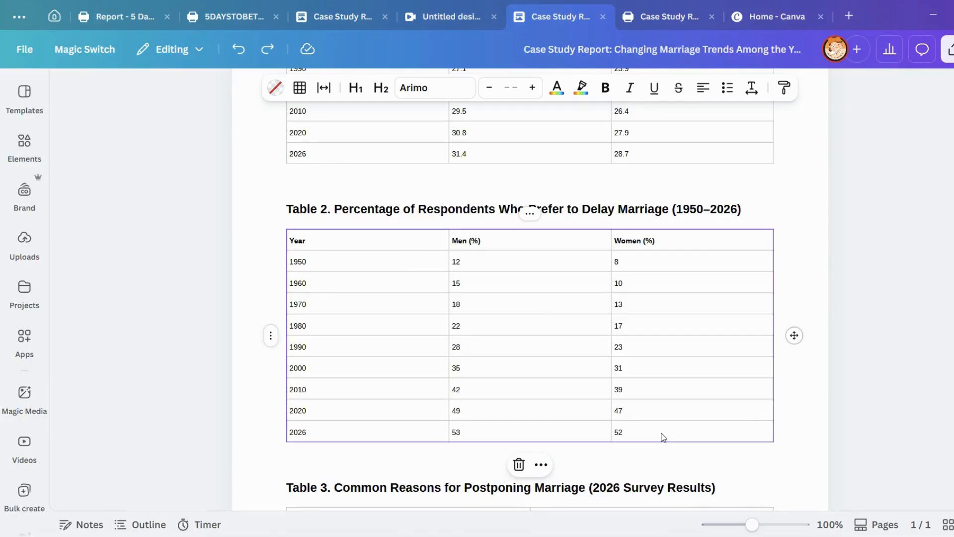
Return to the Case Study Report design and paste the copied Table 2 onto blank page 6.
left_click(661, 17)
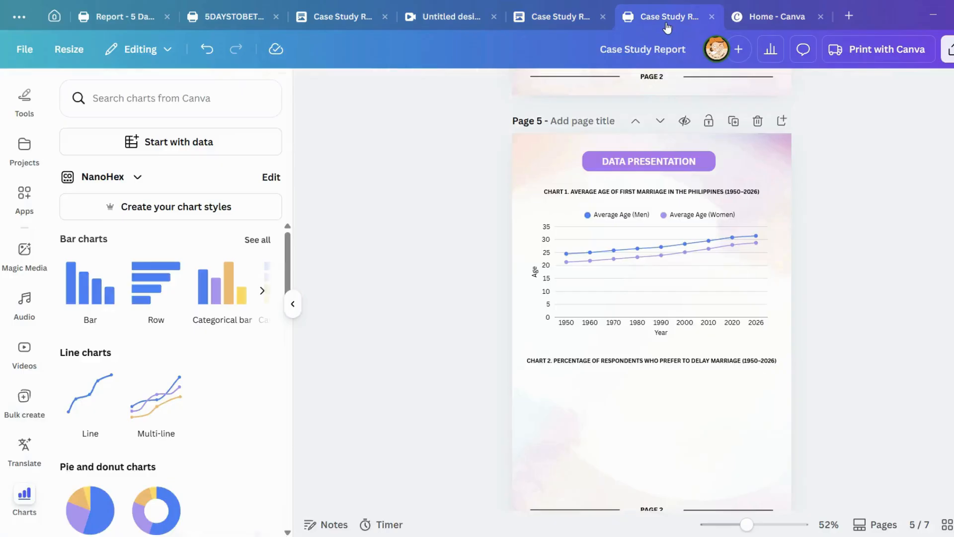
scroll(766, 263, "down", 4)
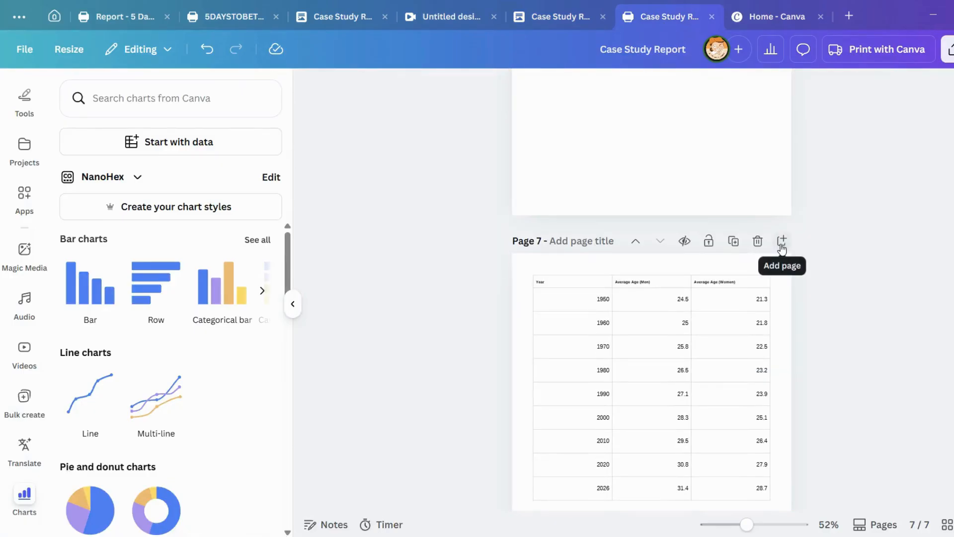
scroll(783, 244, "up", 10)
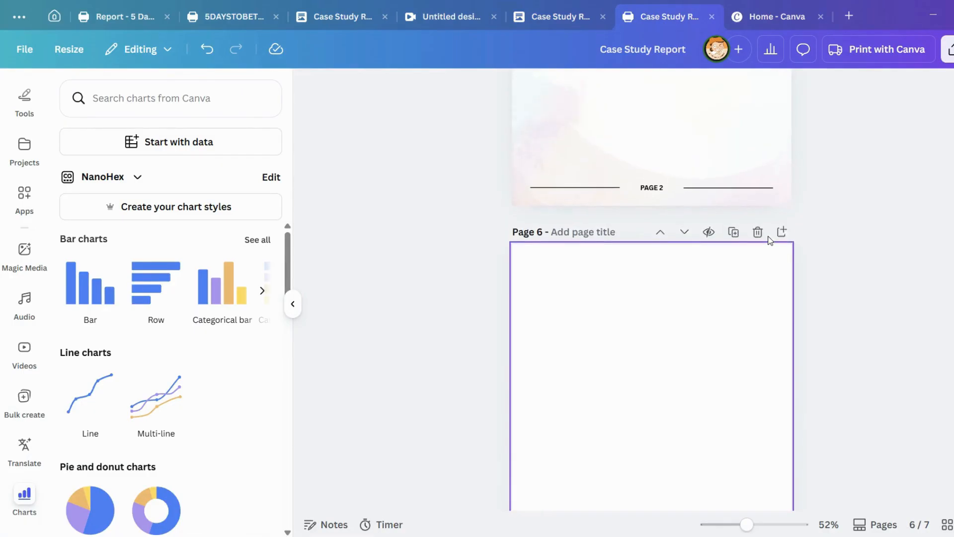
left_click(641, 305)
scroll(641, 313, "down", 4)
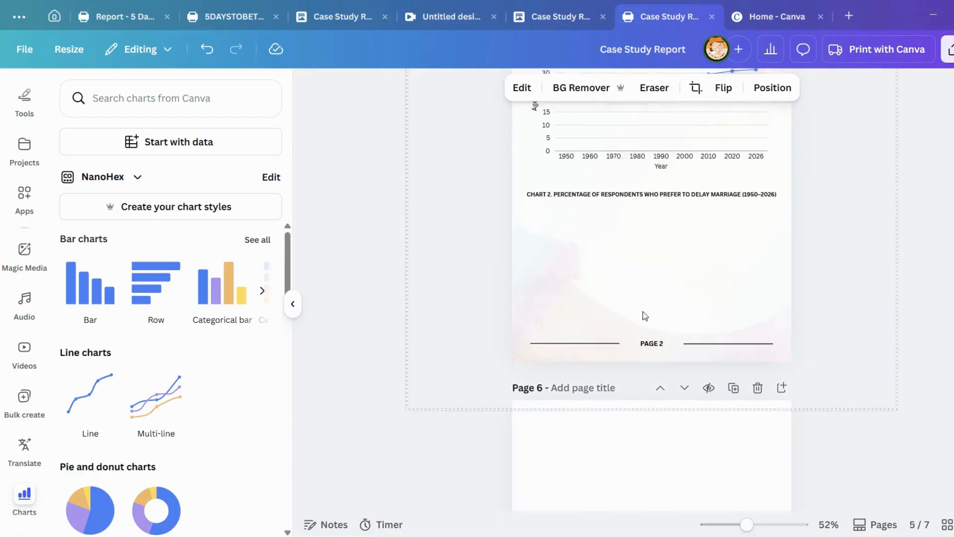
left_click(621, 360)
key("ctrl+v")
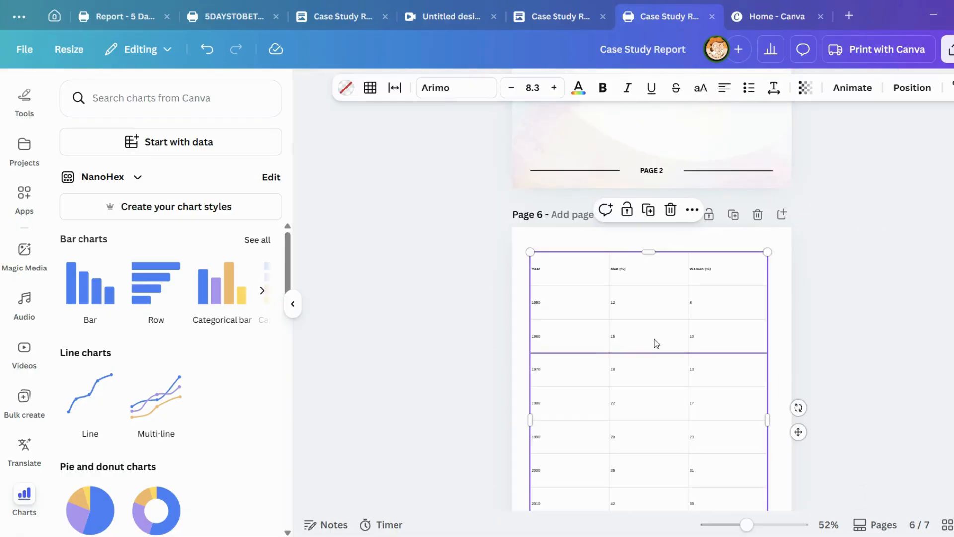
Select the whole pasted table on page 6 and convert it to a sheet.
left_click(575, 274)
scroll(639, 232, "down", 3)
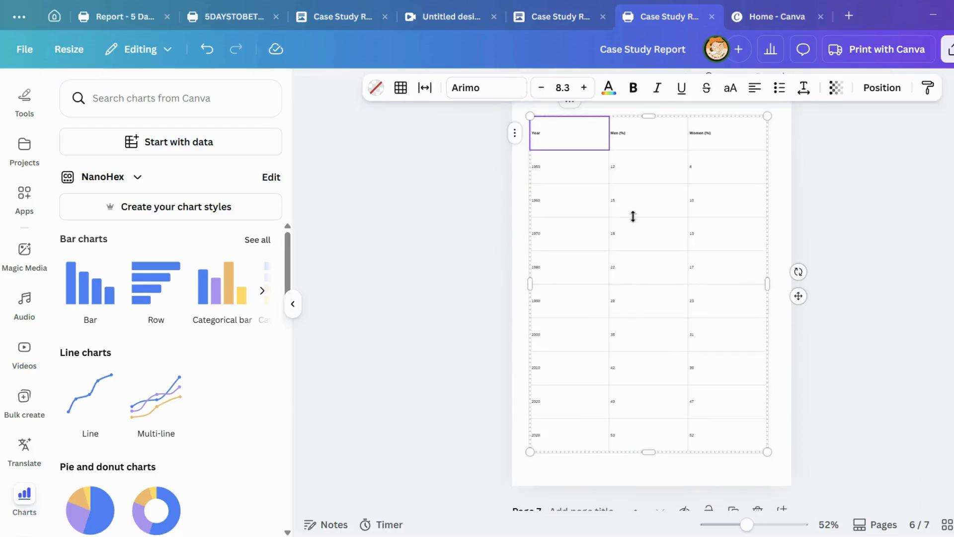
left_click_drag(517, 110, 785, 458)
right_click(666, 217)
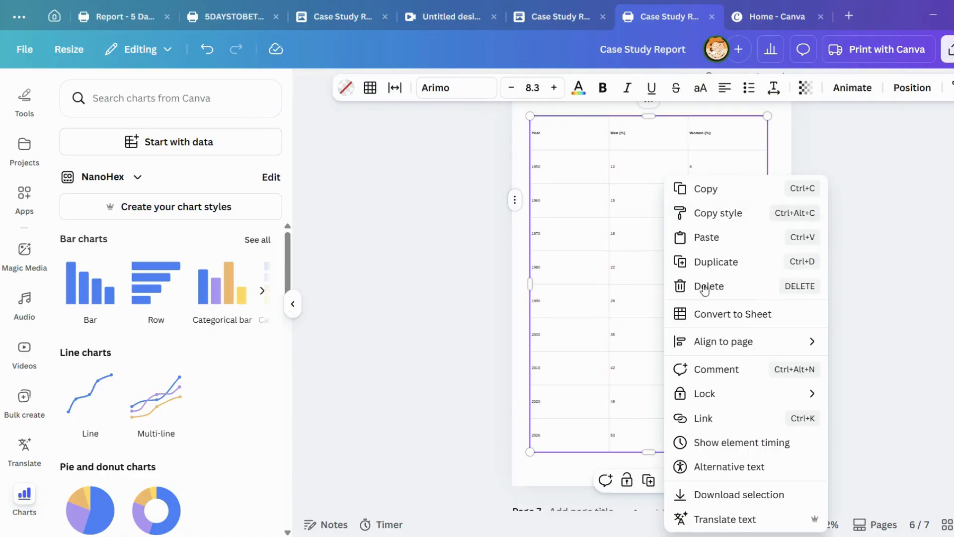
left_click(737, 315)
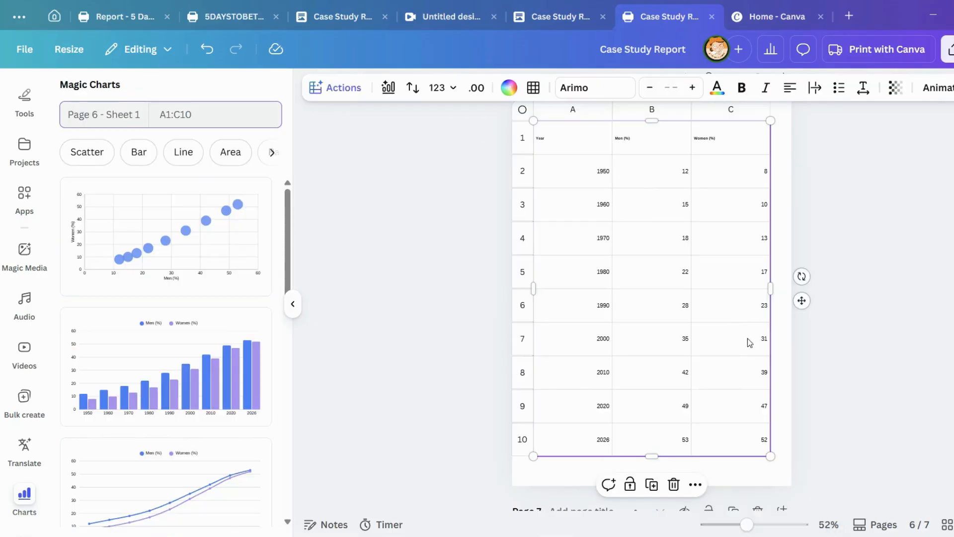
Examine the suggested scatter, bar, line and area charts for the page 6 sheet, comparing them with Table 2 in the source document.
scroll(728, 353, "up", 3)
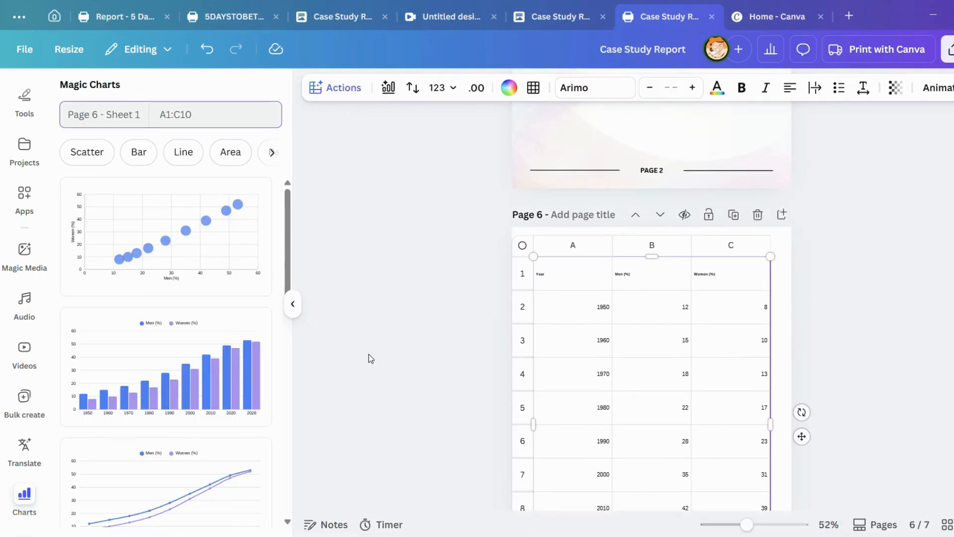
left_click(331, 89)
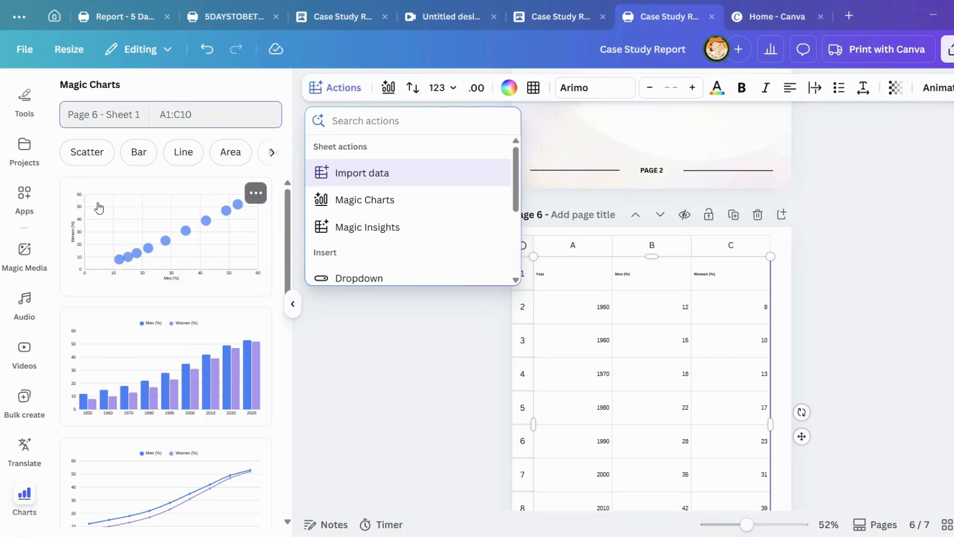
scroll(107, 234, "down", 2)
left_click(73, 239)
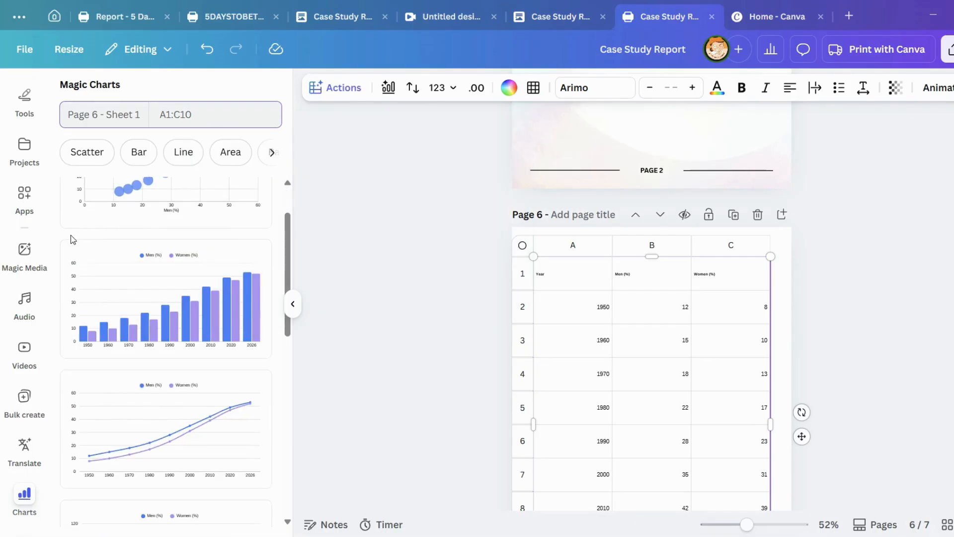
scroll(104, 325, "up", 2)
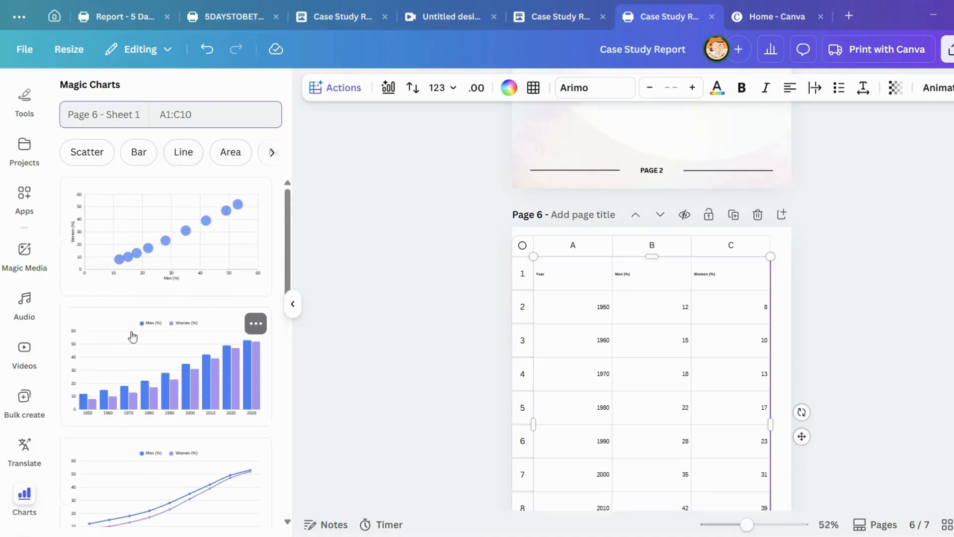
scroll(202, 327, "down", 2)
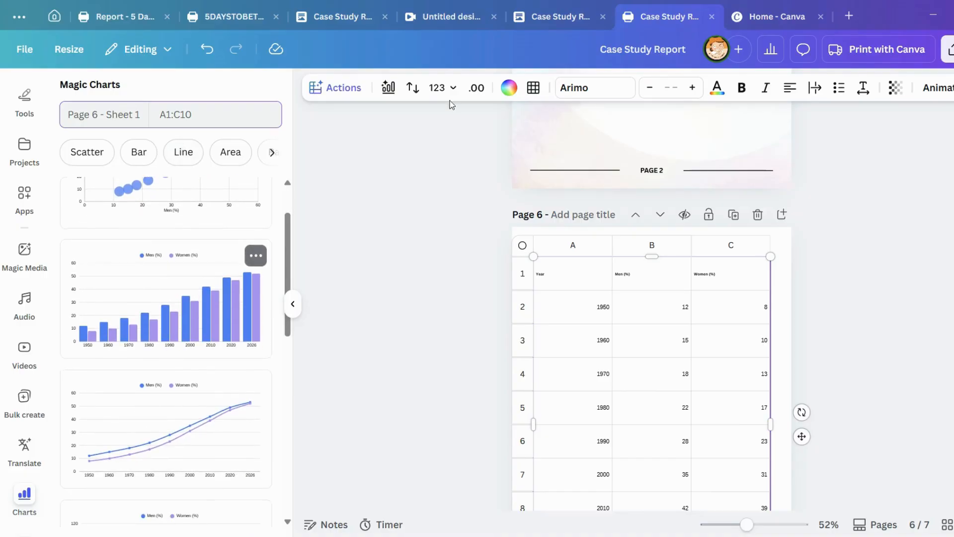
left_click(586, 18)
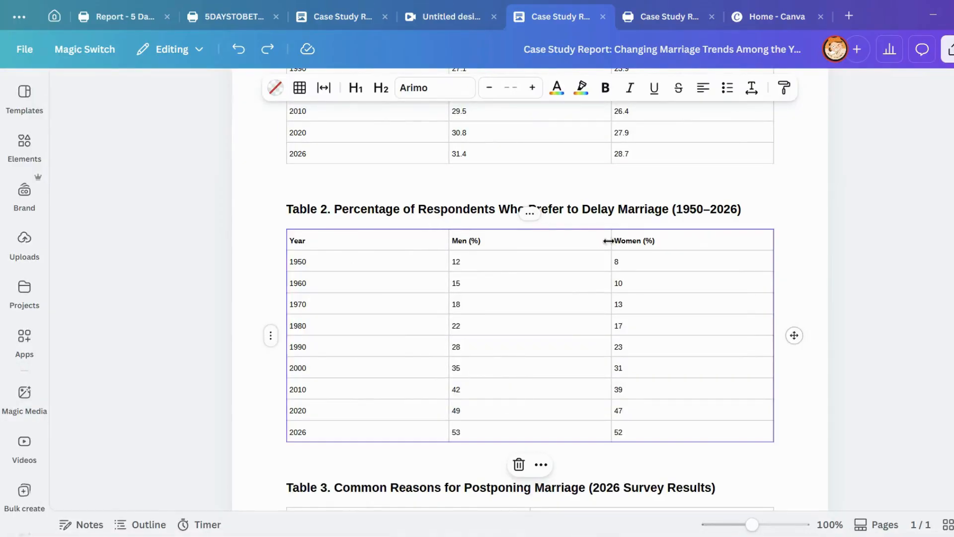
left_click(664, 16)
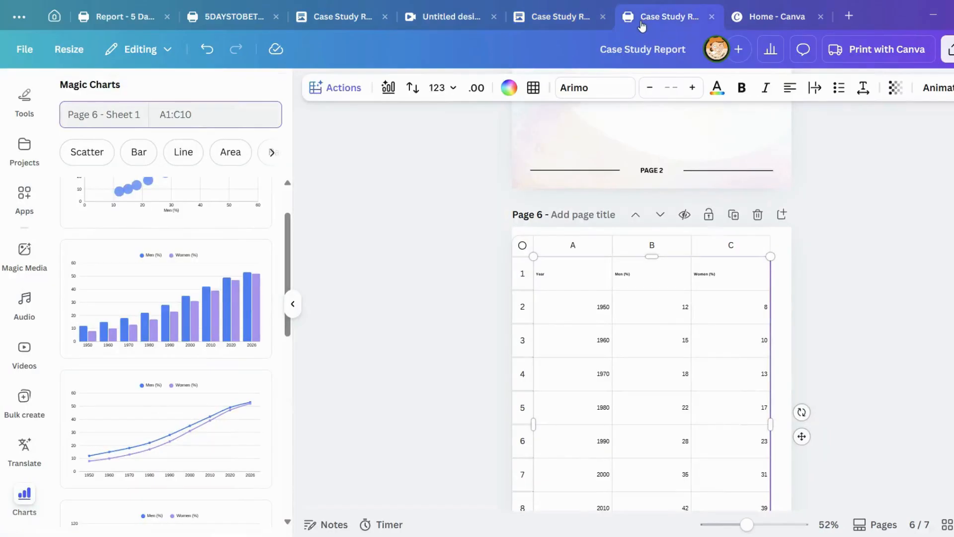
scroll(205, 360, "down", 2)
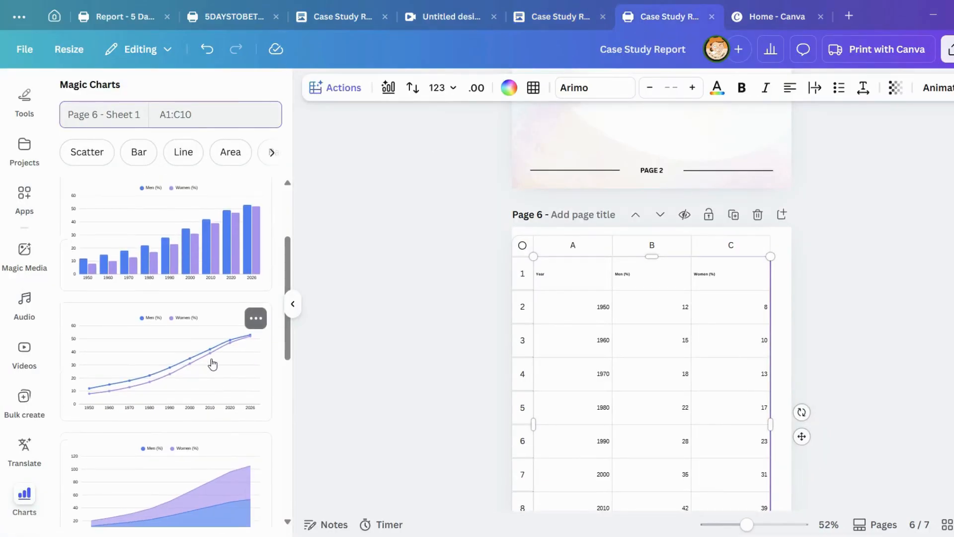
scroll(211, 362, "up", 2)
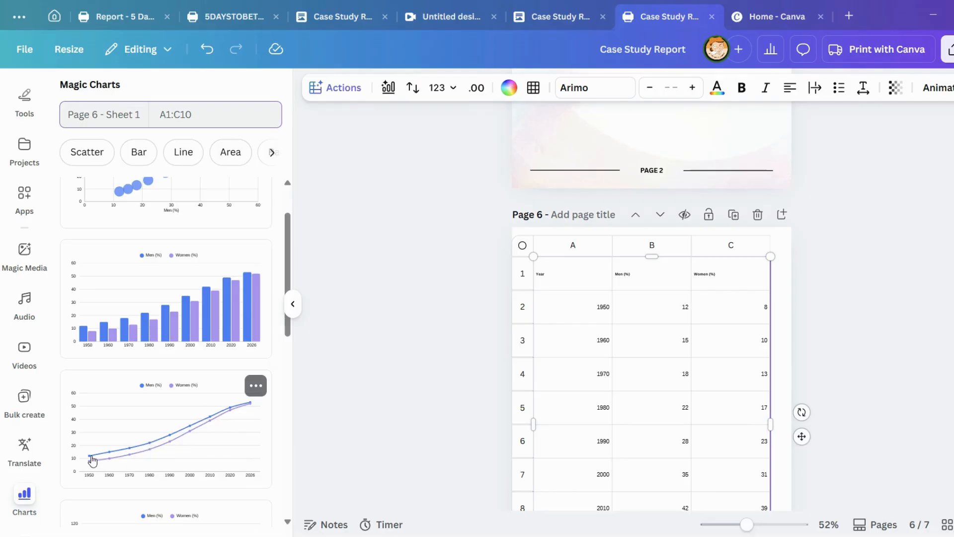
Look through the suggested charts for the sheet and place the two-series line chart on page 6.
scroll(210, 401, "up", 2)
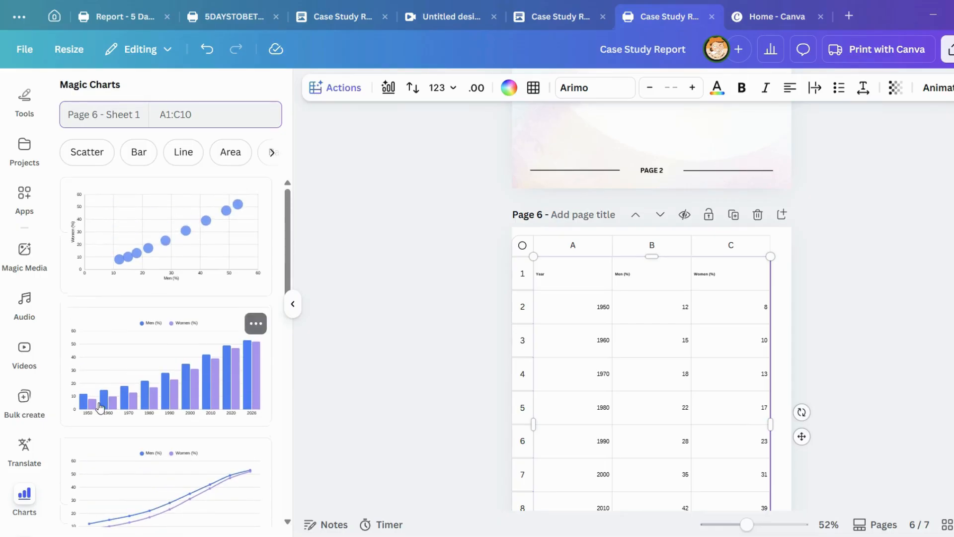
scroll(203, 386, "down", 1)
scroll(206, 358, "down", 10)
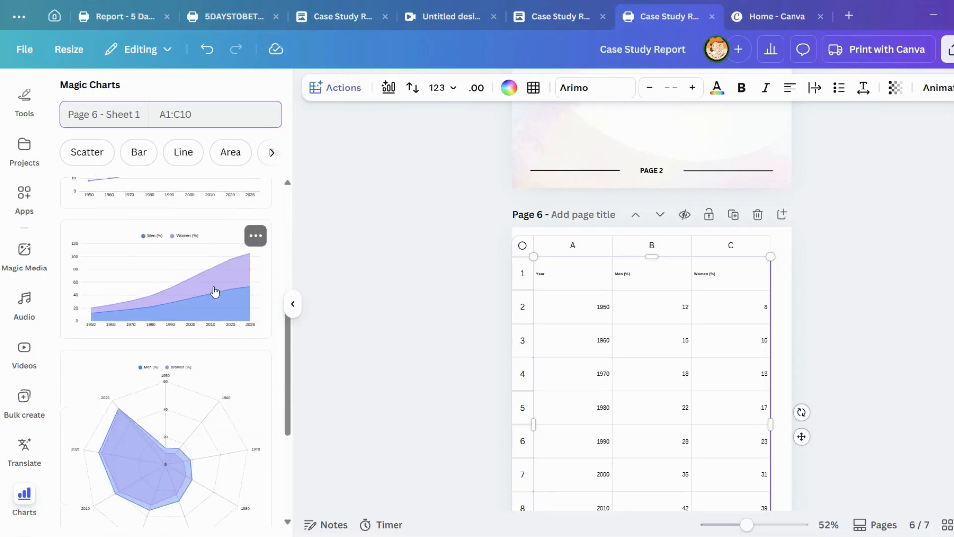
scroll(207, 386, "down", 1)
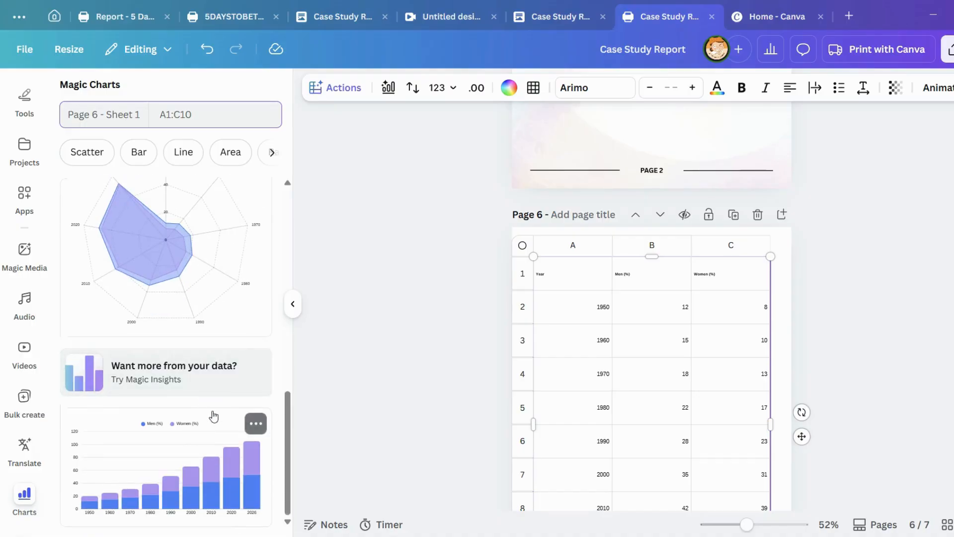
scroll(219, 388, "up", 6)
scroll(610, 304, "up", 5)
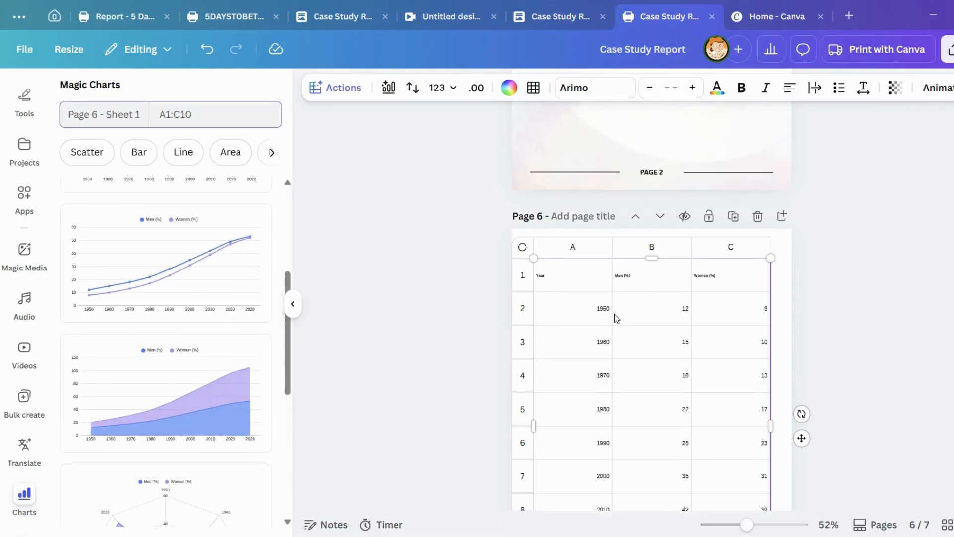
scroll(616, 318, "up", 2)
scroll(622, 323, "down", 4)
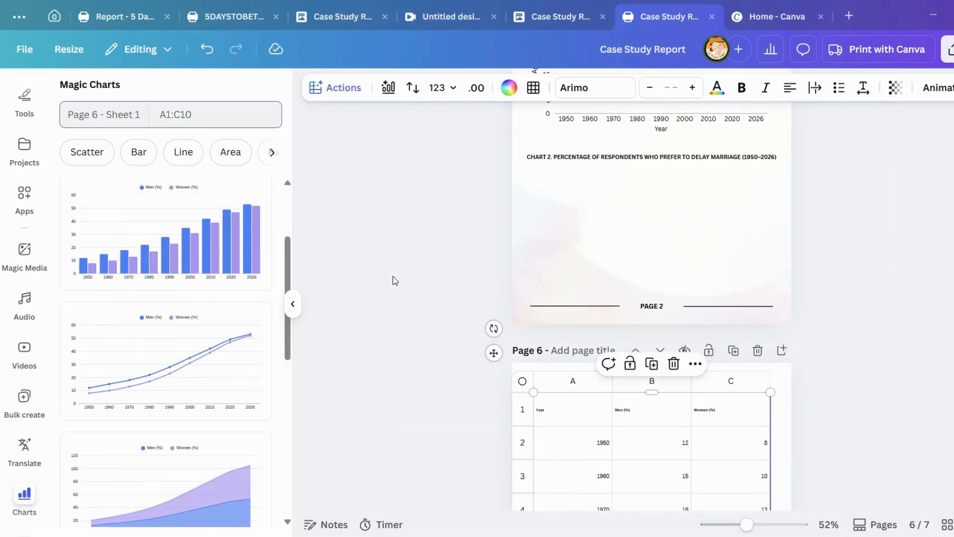
left_click_drag(294, 321, 718, 404)
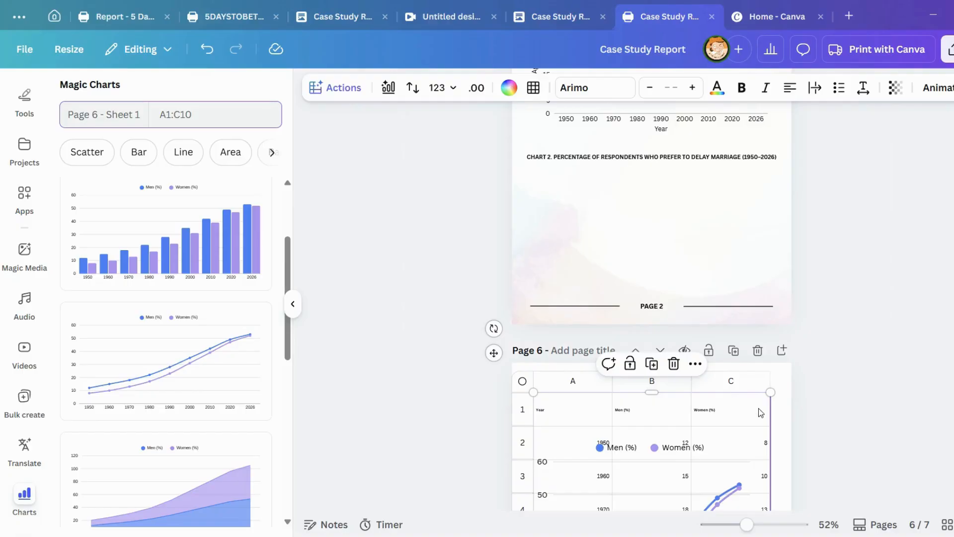
left_click(567, 403)
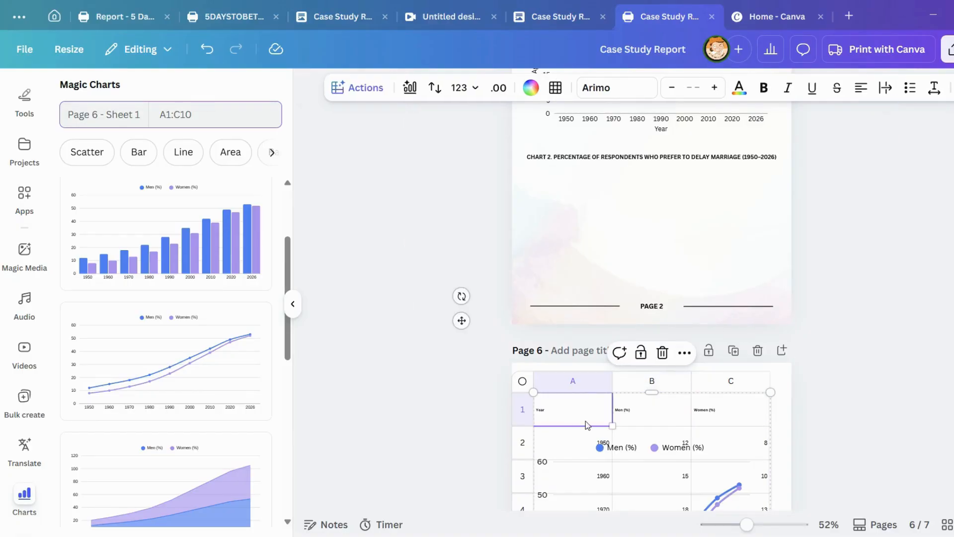
Move the line chart up from page 6 towards the empty lower part of page 5.
scroll(715, 420, "down", 3)
left_click(722, 423)
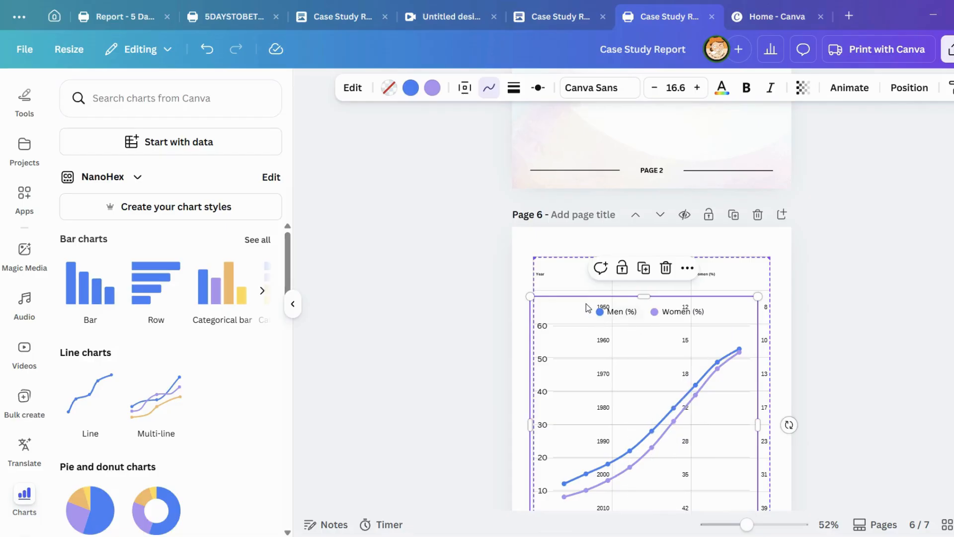
left_click_drag(594, 307, 632, 95)
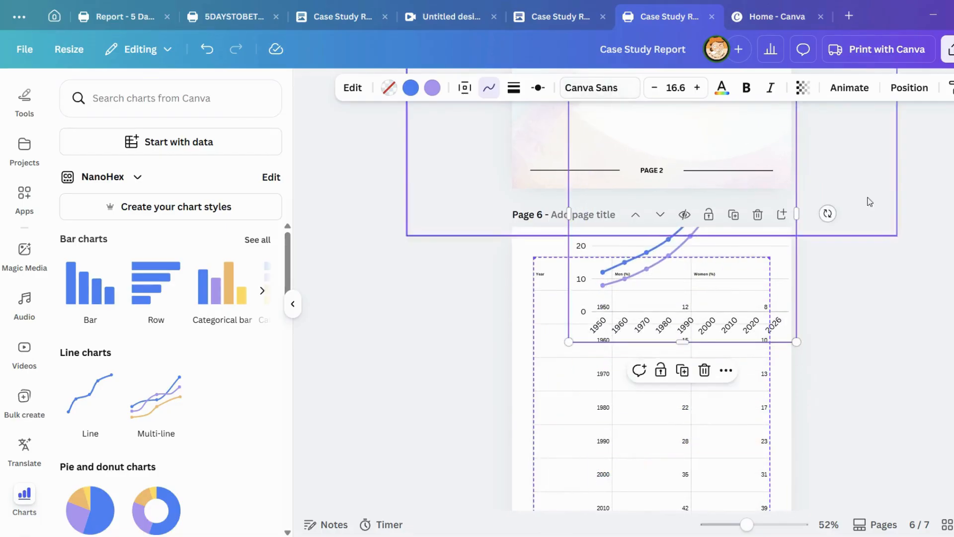
scroll(795, 214, "up", 3)
left_click_drag(682, 478, 682, 314)
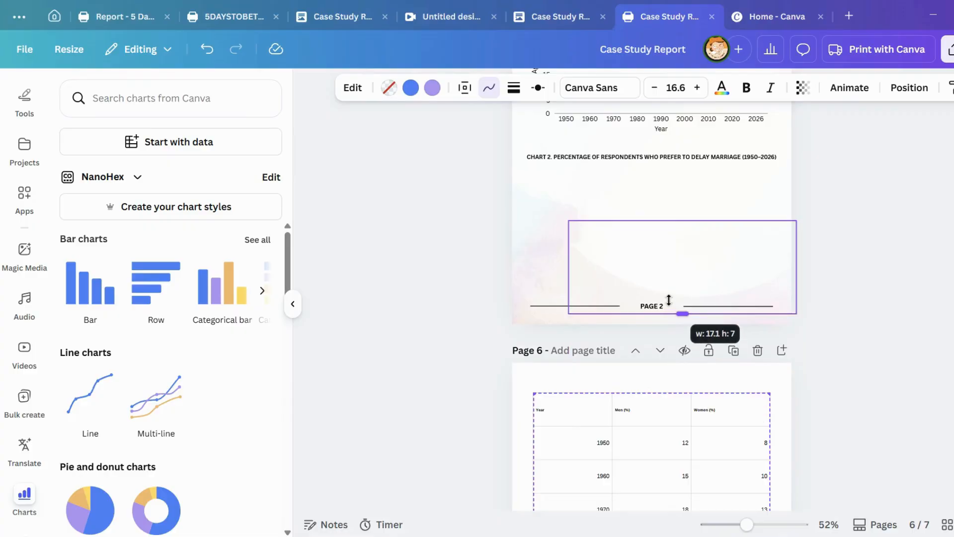
left_click(896, 251)
left_click(706, 267)
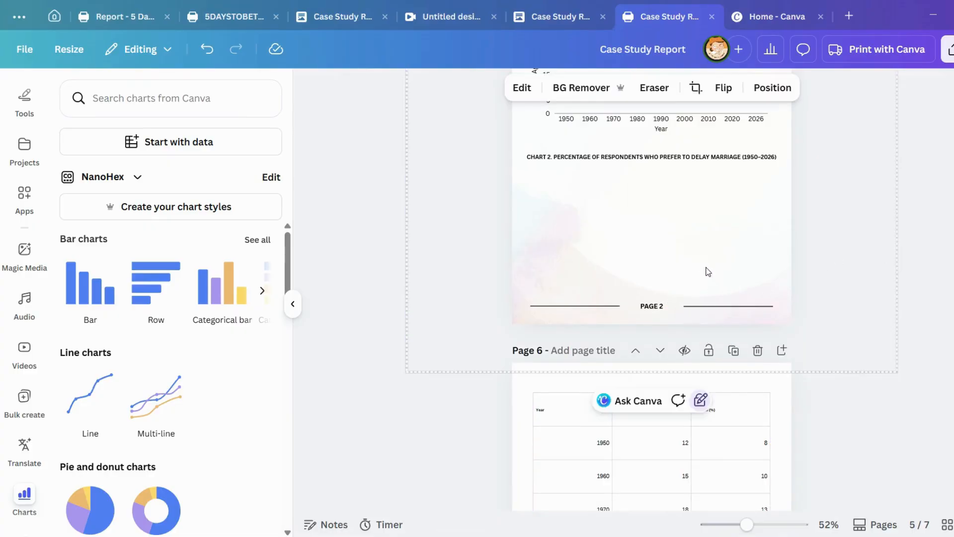
scroll(765, 249, "down", 3)
scroll(815, 249, "down", 3)
left_click(817, 260)
scroll(818, 256, "up", 4)
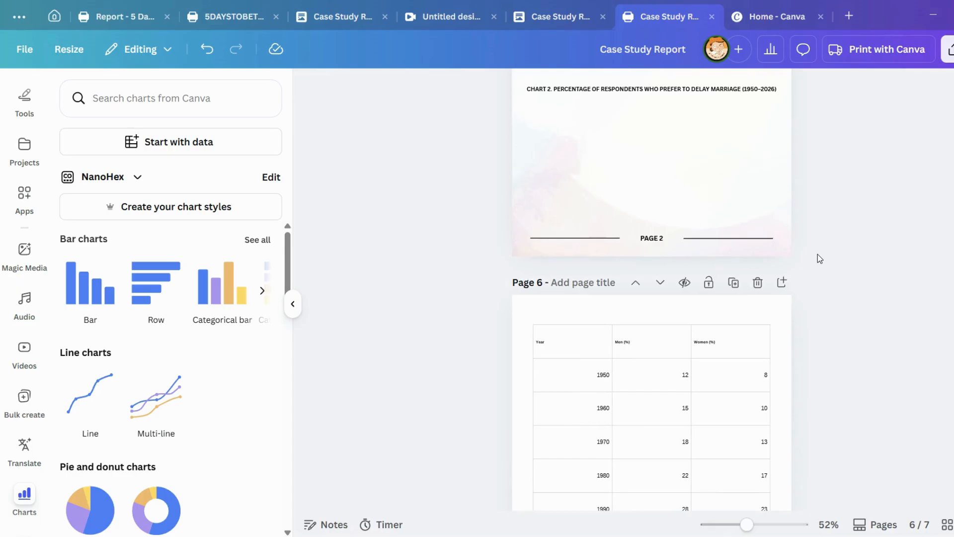
scroll(774, 278, "up", 3)
left_click(709, 256)
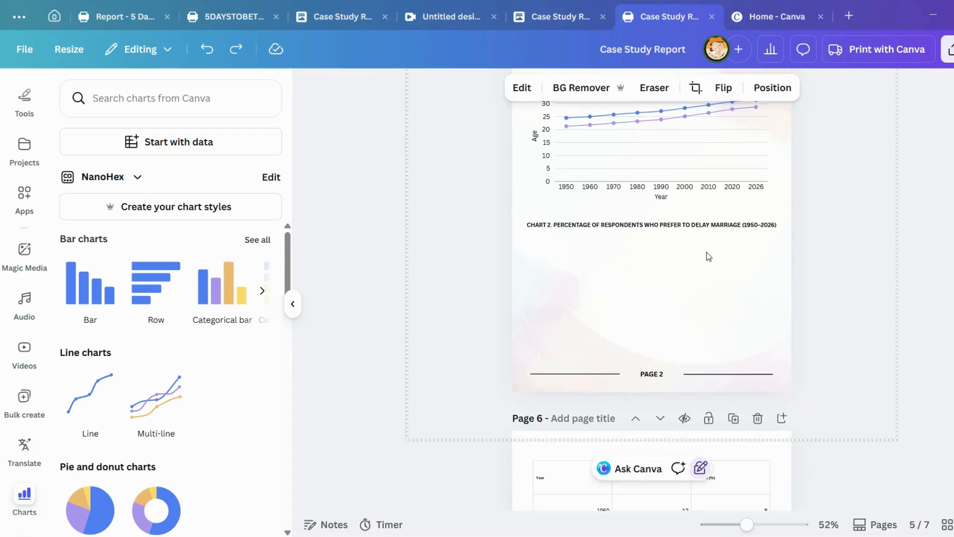
scroll(706, 323, "down", 2)
Move the line chart onto page 5 and resize it to fit beneath the Chart 2 caption, above the page number.
left_click(689, 380)
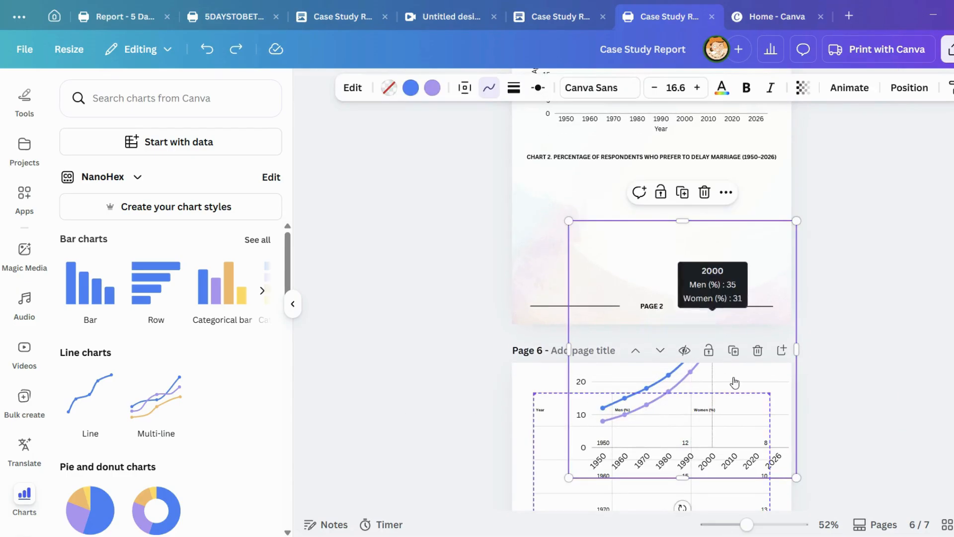
left_click_drag(771, 389, 751, 176)
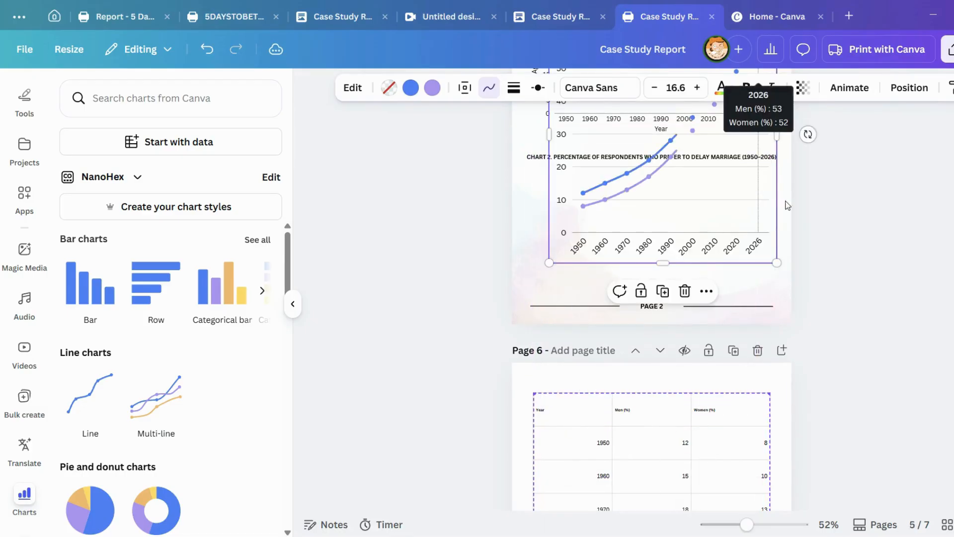
scroll(807, 134, "up", 3)
left_click_drag(665, 142, 663, 272)
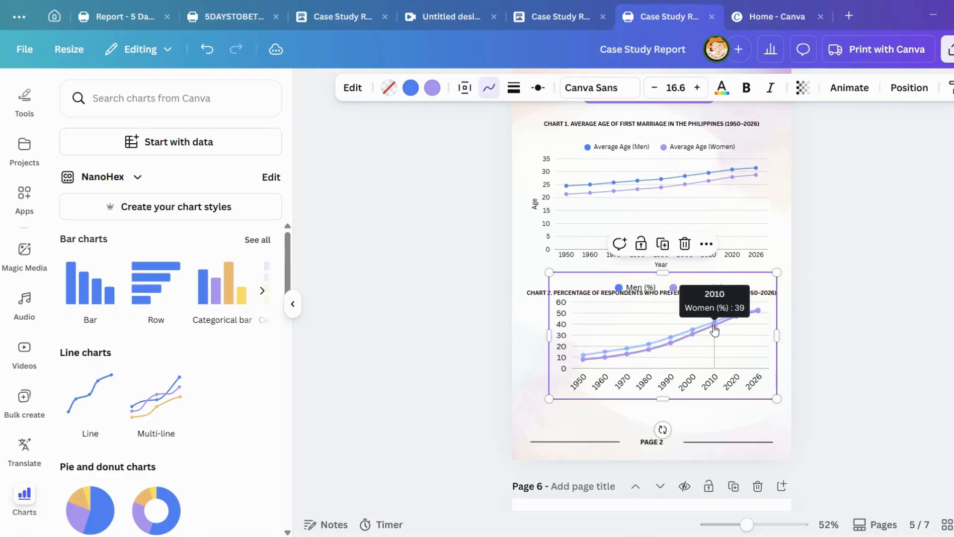
left_click_drag(685, 399, 685, 419)
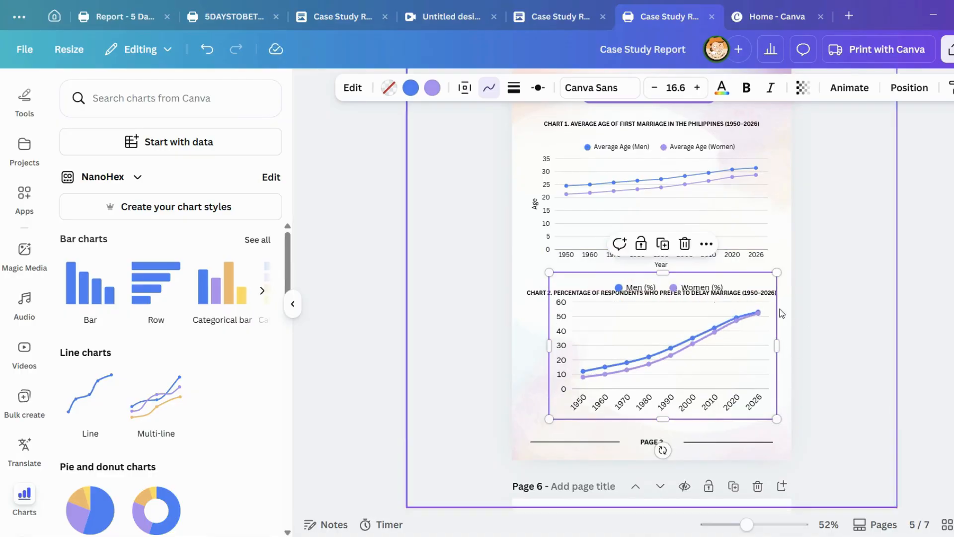
left_click_drag(755, 282, 751, 314)
left_click_drag(694, 445, 655, 421)
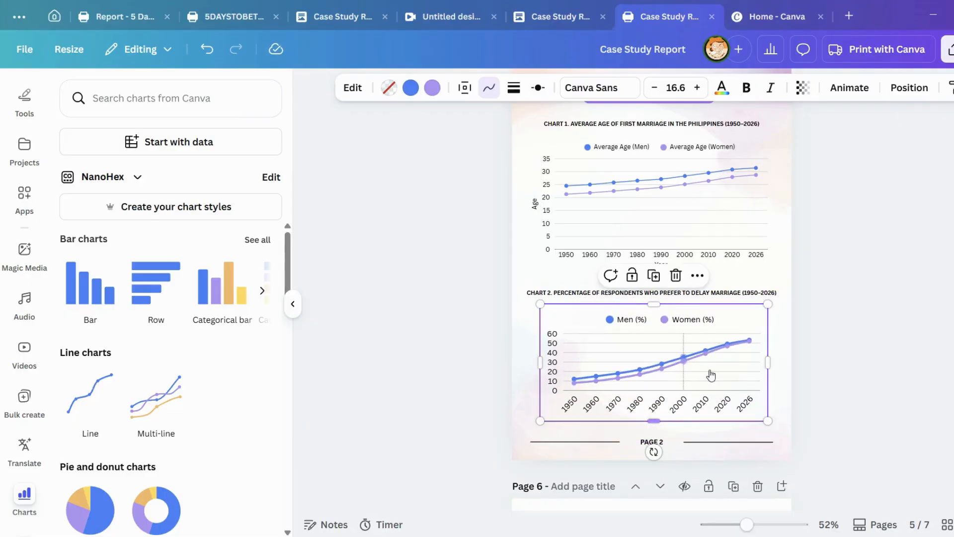
left_click_drag(762, 369, 770, 368)
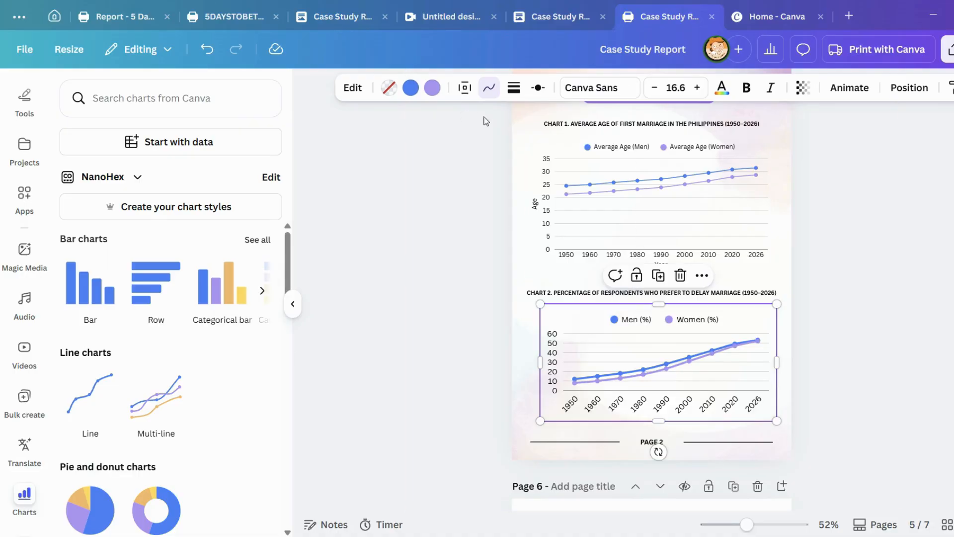
Reduce the Chart 2 line chart's text size to 13.6 and compare it with the text size of Chart 1.
left_click(654, 88)
left_click(656, 90)
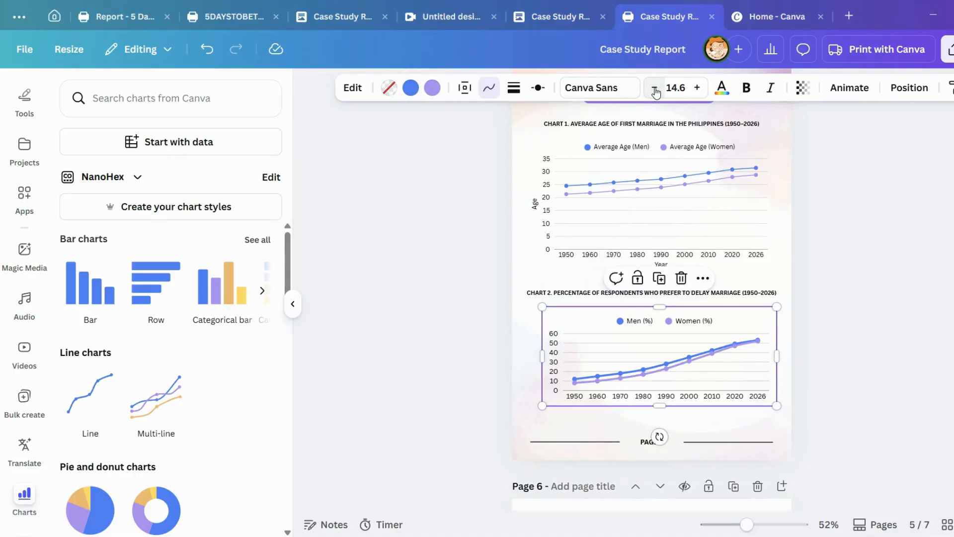
left_click(655, 90)
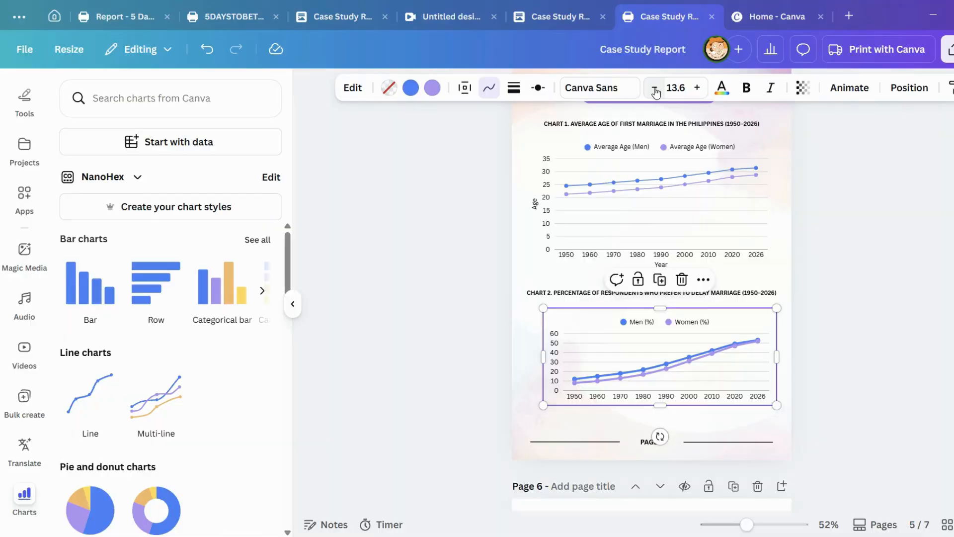
mouse_move(600, 186)
left_click(630, 147)
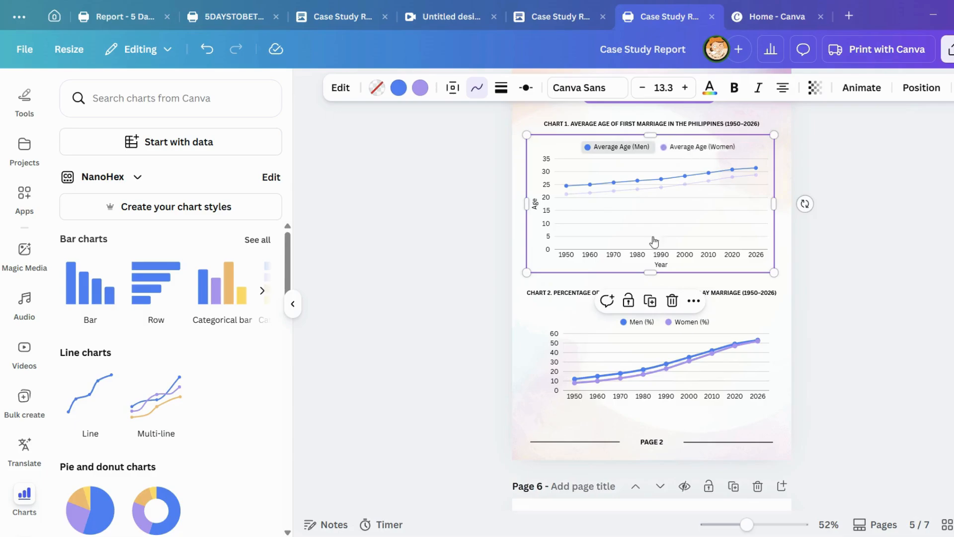
left_click(579, 362)
left_click(878, 341)
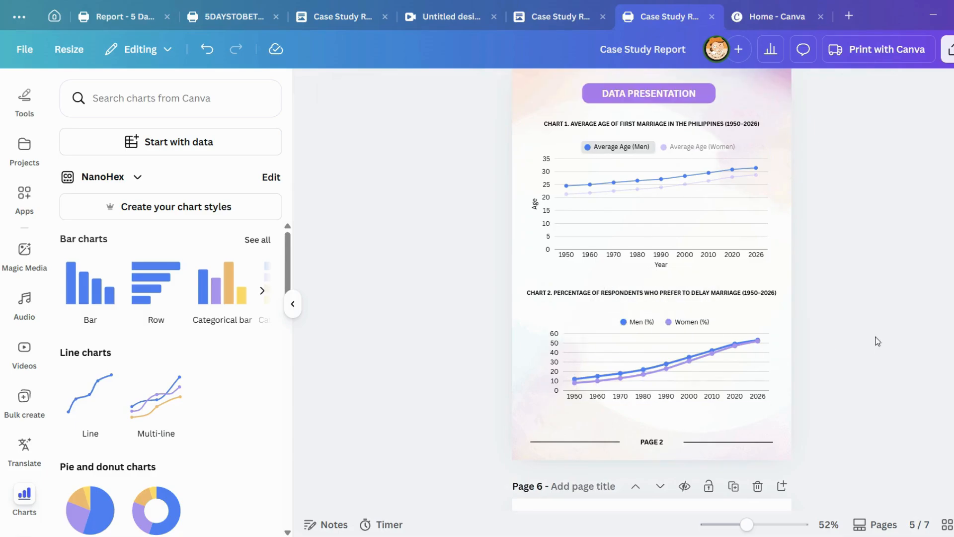
Centre the line chart between the Chart 2 caption and page number, and clear the Average Age (Men) highlight in Chart 1.
left_click(759, 348)
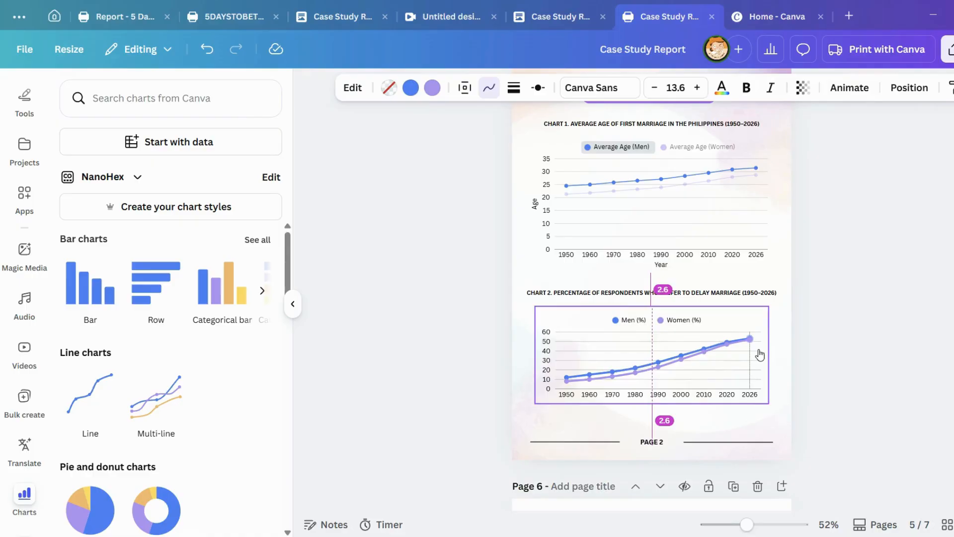
left_click(927, 357)
scroll(939, 337, "up", 3)
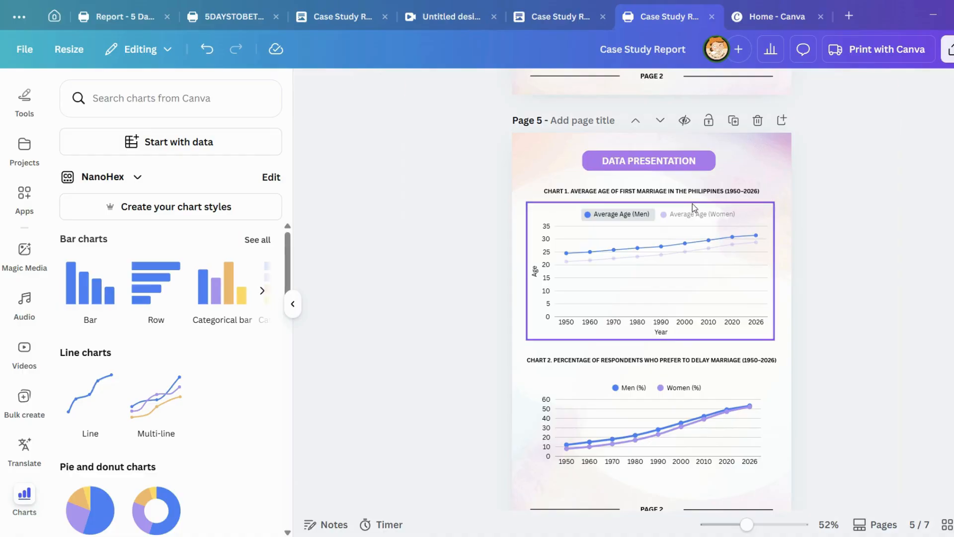
left_click(706, 220)
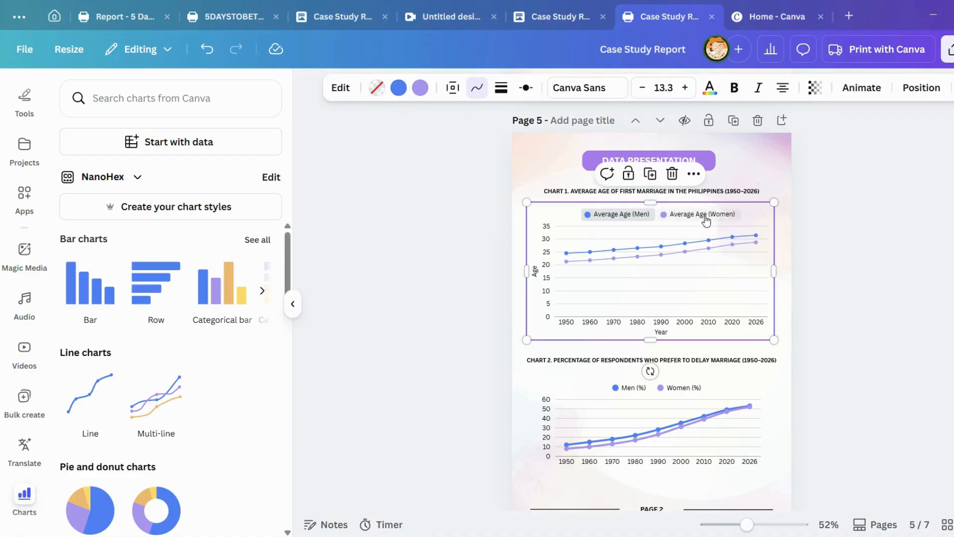
left_click(910, 228)
Examine the men's and women's percentages in Chart 2 for 1950 and 2026.
scroll(750, 342, "down", 2)
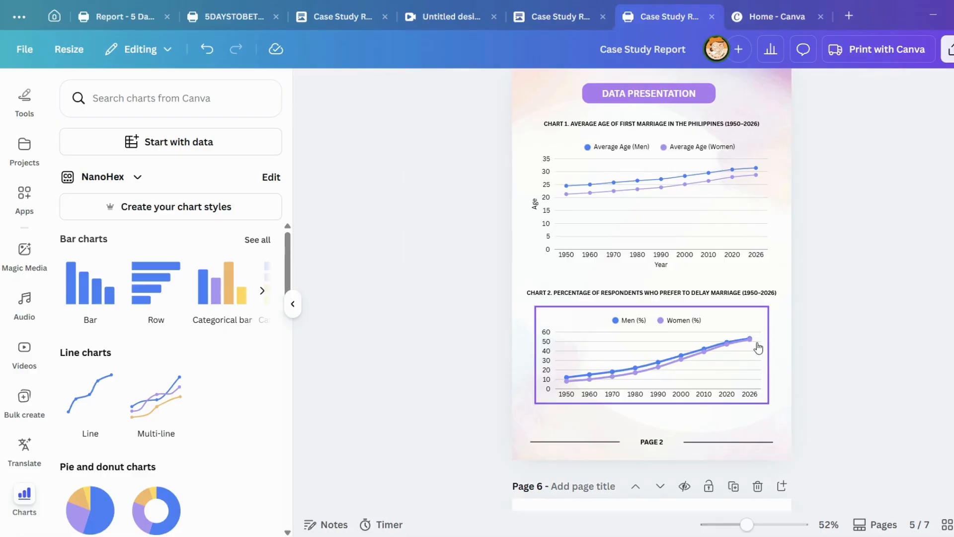
mouse_move(751, 370)
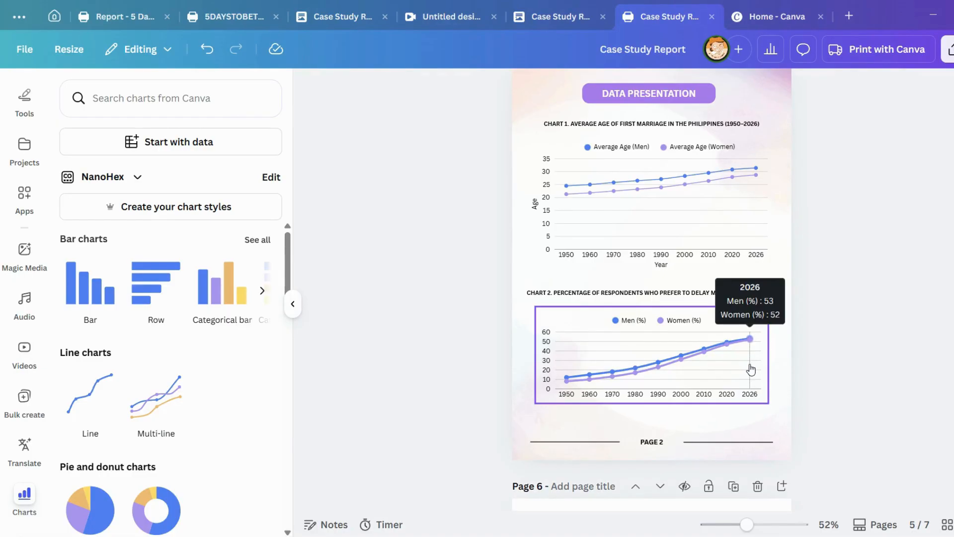
mouse_move(568, 387)
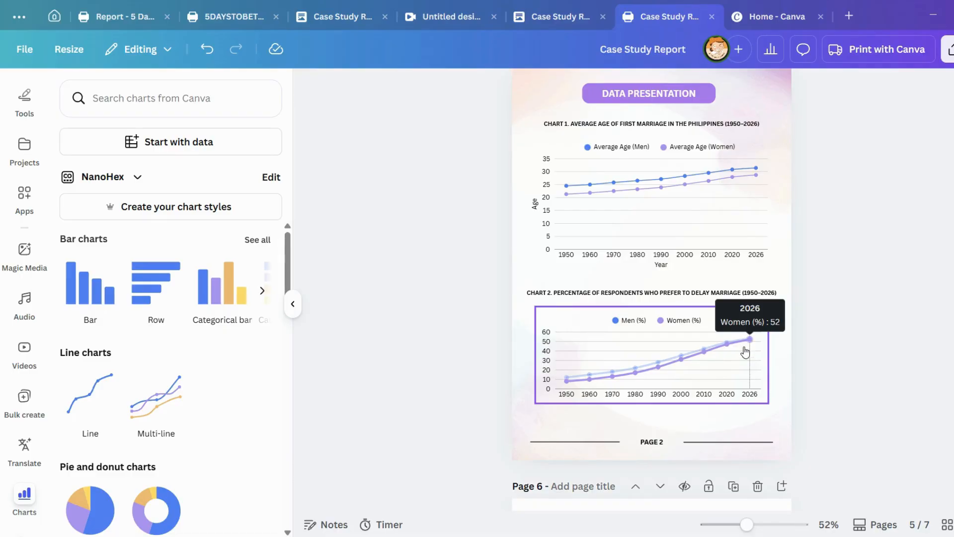
left_click(782, 332)
Review both charts on page 5 and the layout of the preceding introduction, objectives and methodology pages.
scroll(892, 363, "up", 1)
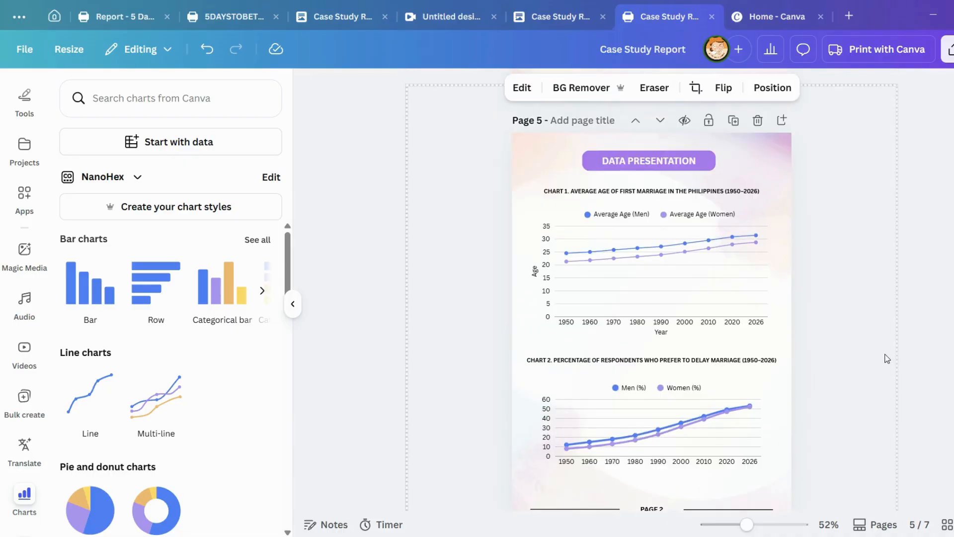
scroll(840, 336, "down", 2)
scroll(838, 336, "up", 3)
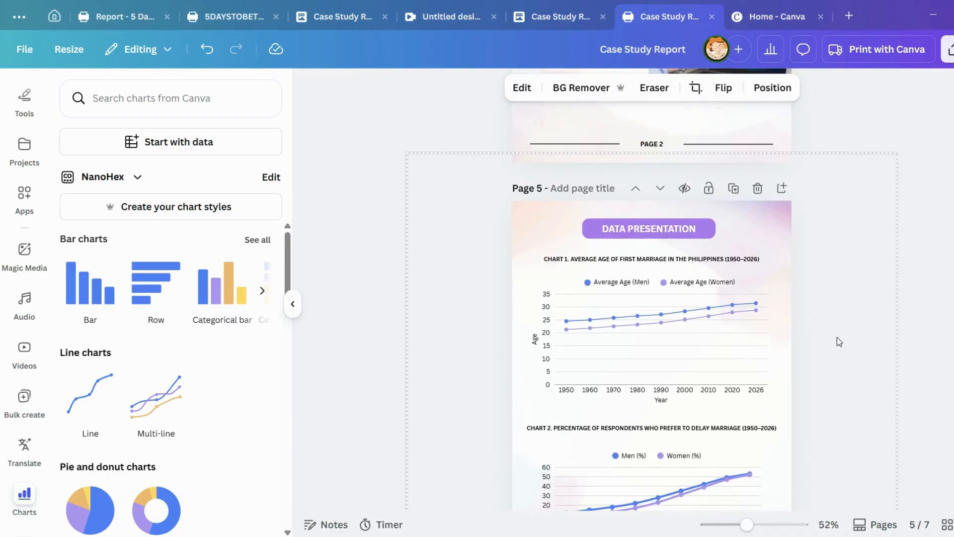
scroll(815, 266, "up", 2)
scroll(815, 267, "up", 10)
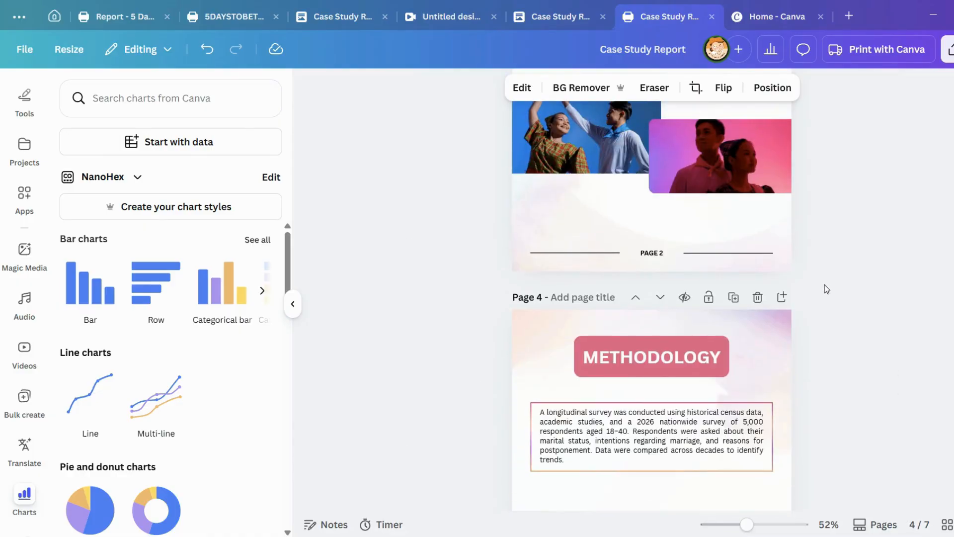
scroll(826, 282, "up", 2)
scroll(827, 283, "down", 5)
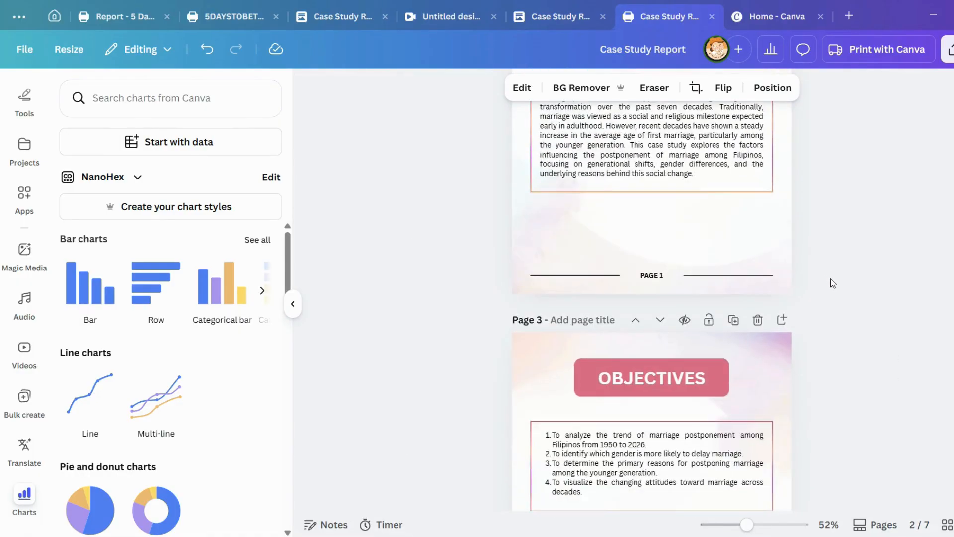
scroll(706, 348, "down", 5)
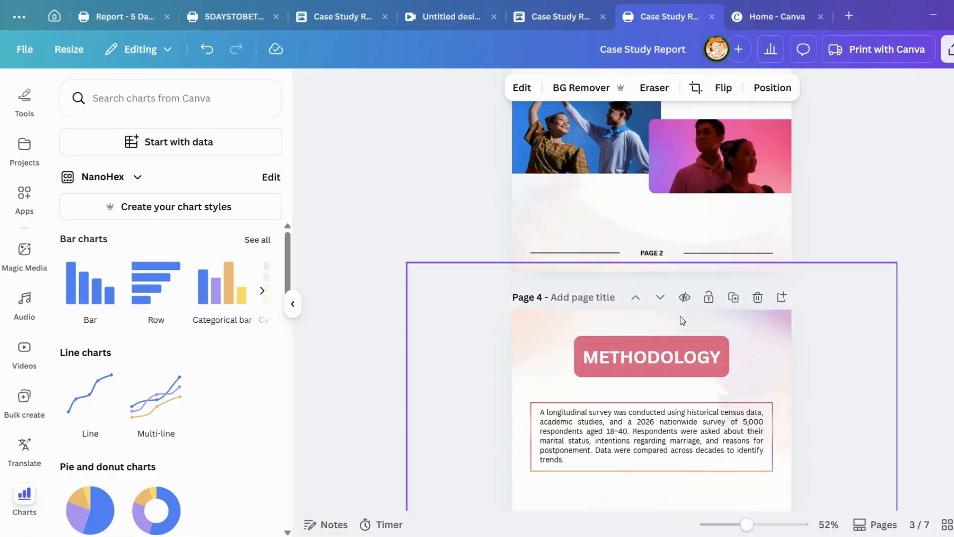
scroll(666, 345, "down", 3)
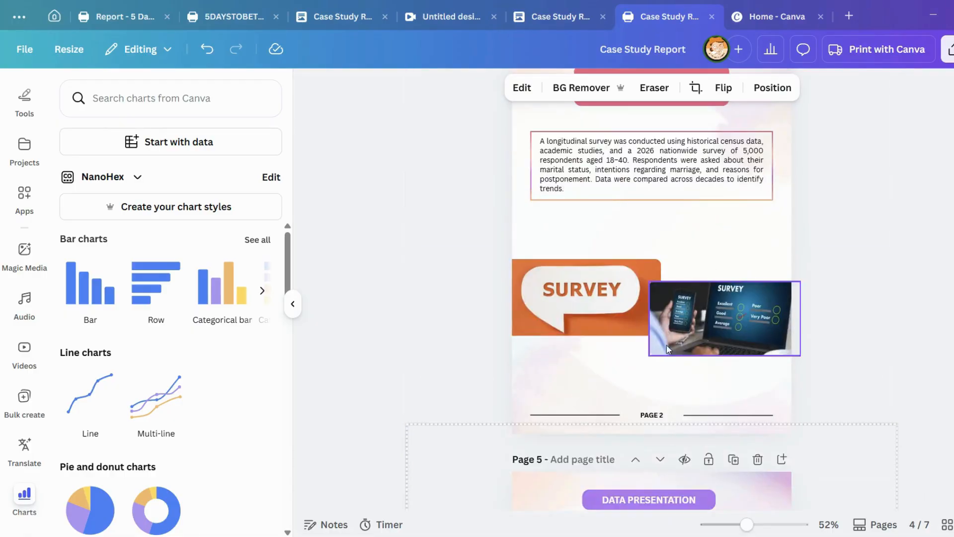
Change the page number in the footer of the methodology page to PAGE 3.
left_click(667, 415)
left_click(667, 416)
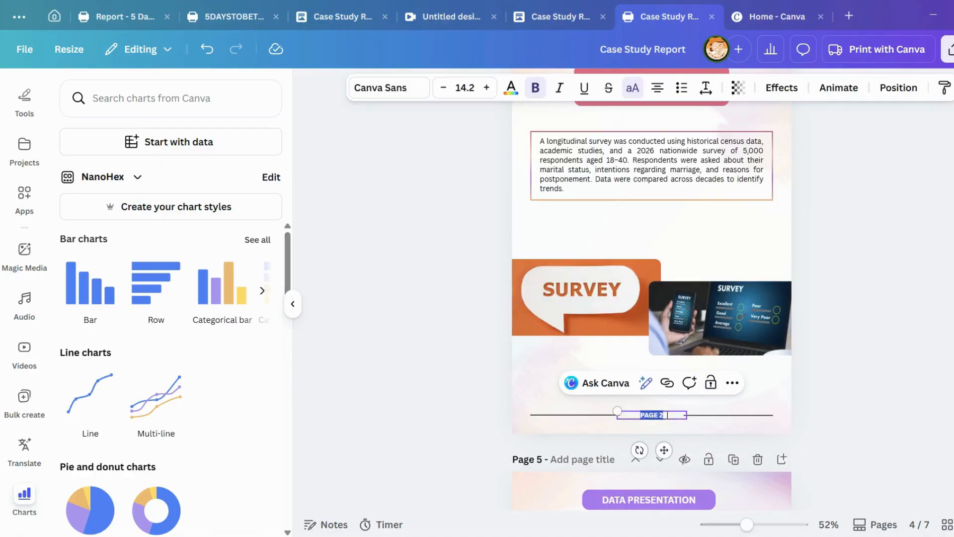
left_click(667, 415)
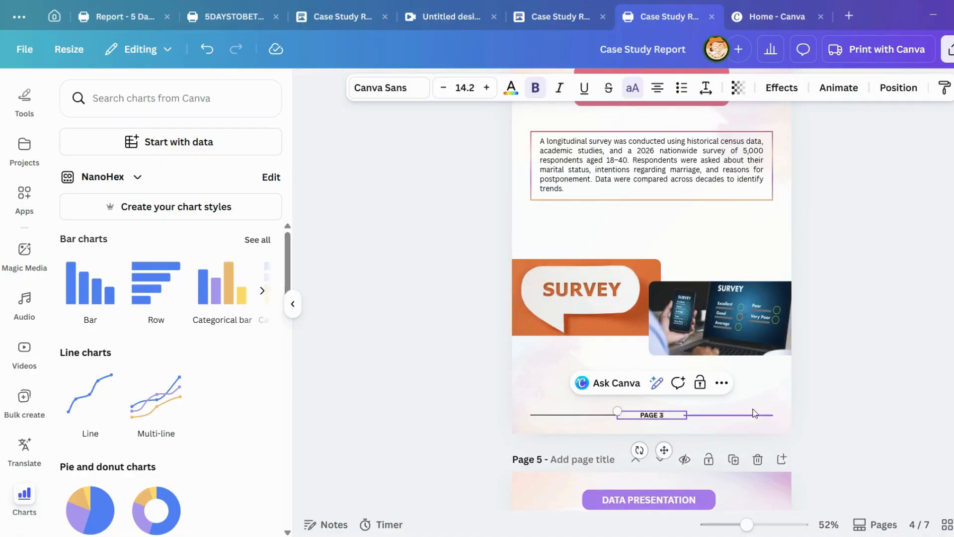
left_click(854, 377)
scroll(855, 373, "down", 2)
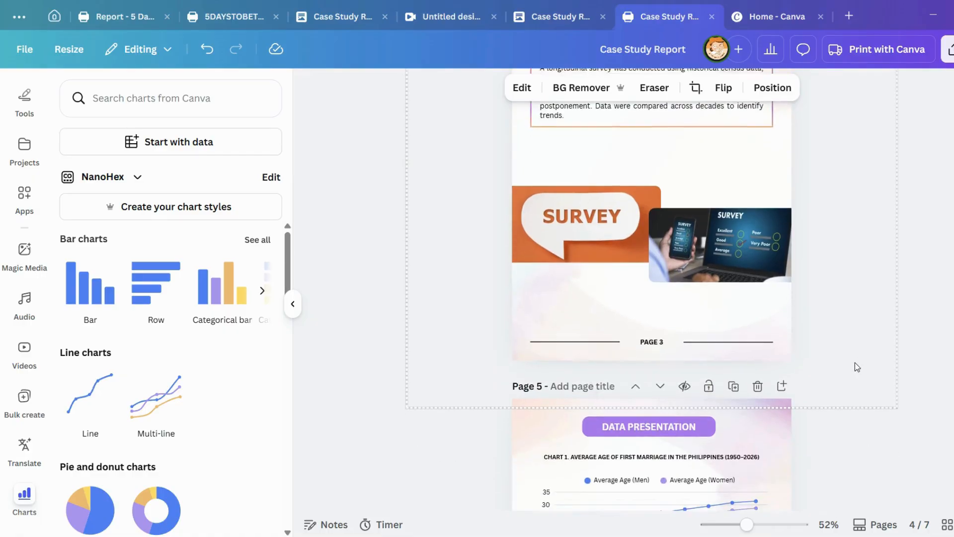
Change the footer page number of the Data Presentation page to PAGE 4 and check it against the preceding page.
scroll(855, 366, "down", 8)
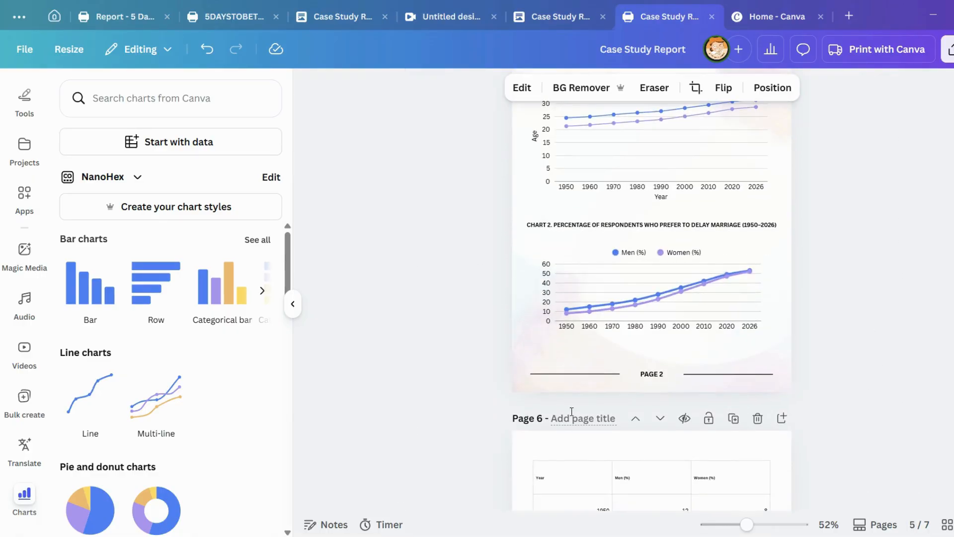
double_click(661, 373)
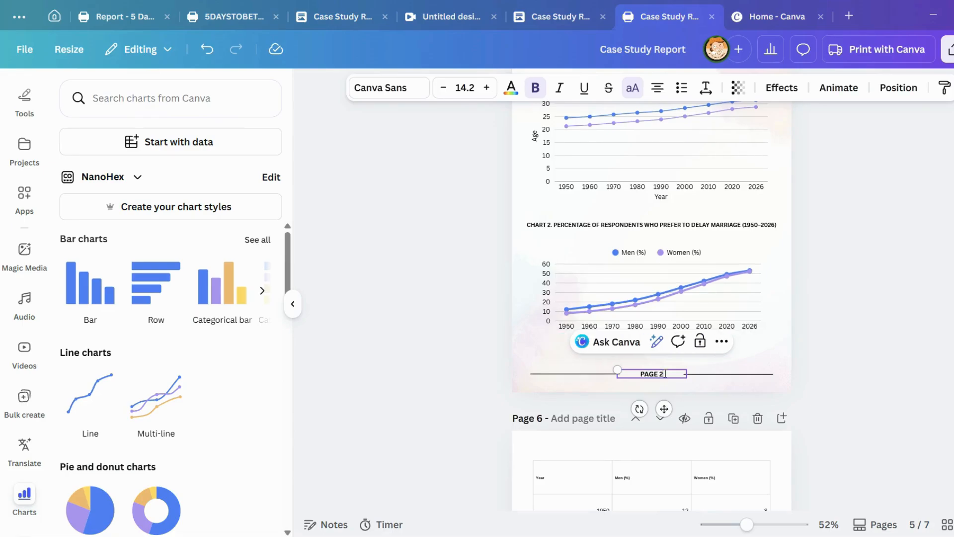
type("4")
left_click(864, 331)
scroll(856, 321, "up", 6)
scroll(856, 323, "down", 5)
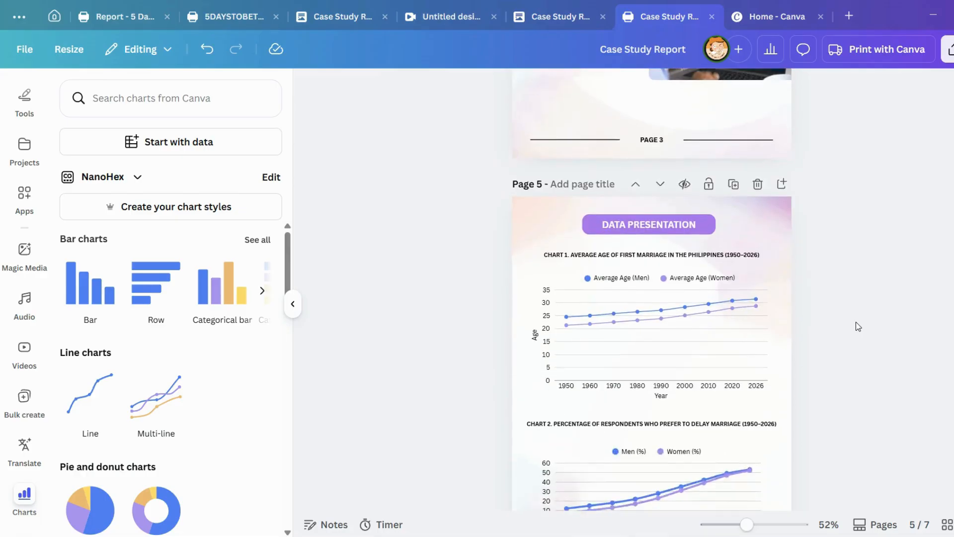
scroll(856, 326, "up", 1)
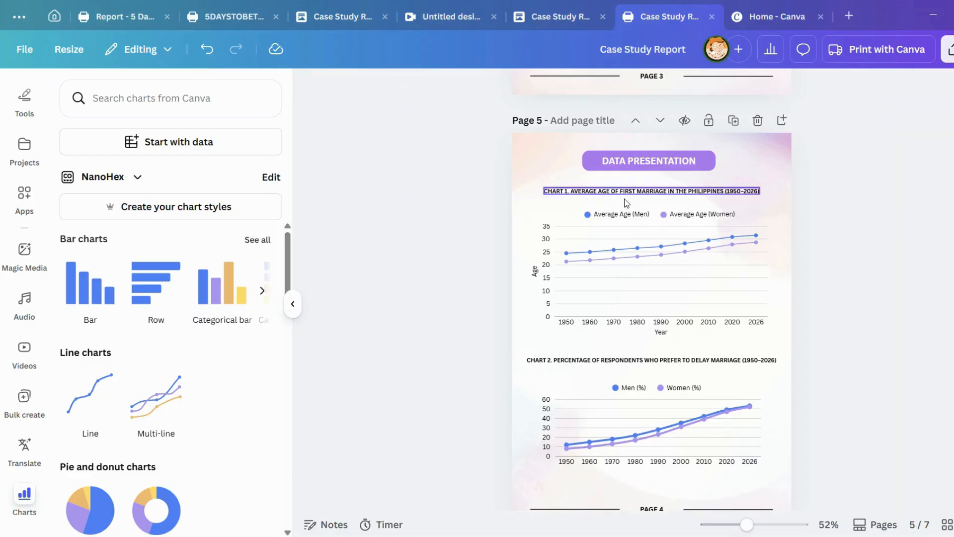
scroll(657, 361, "down", 2)
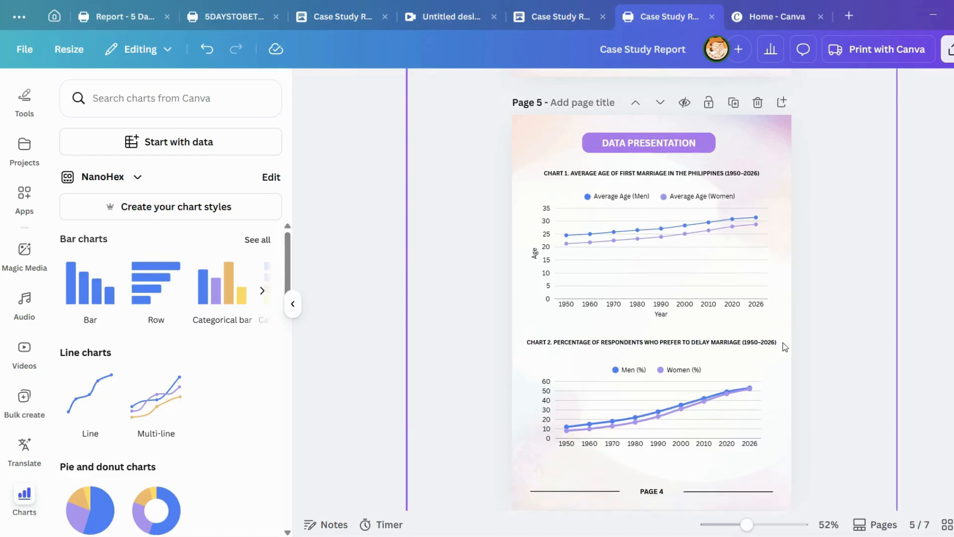
Examine the marriage trends table and its Observation text in the Economic Stability source document.
left_click(322, 18)
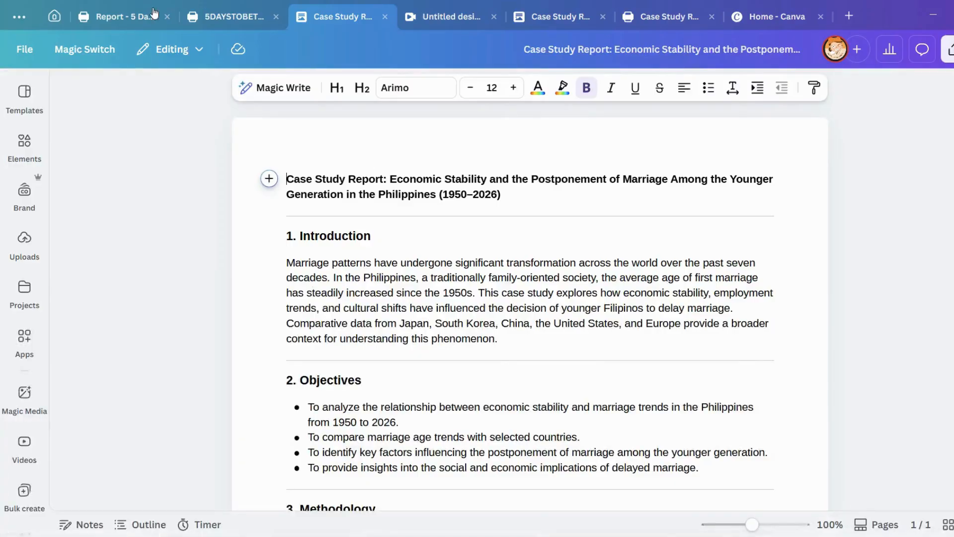
scroll(430, 294, "down", 5)
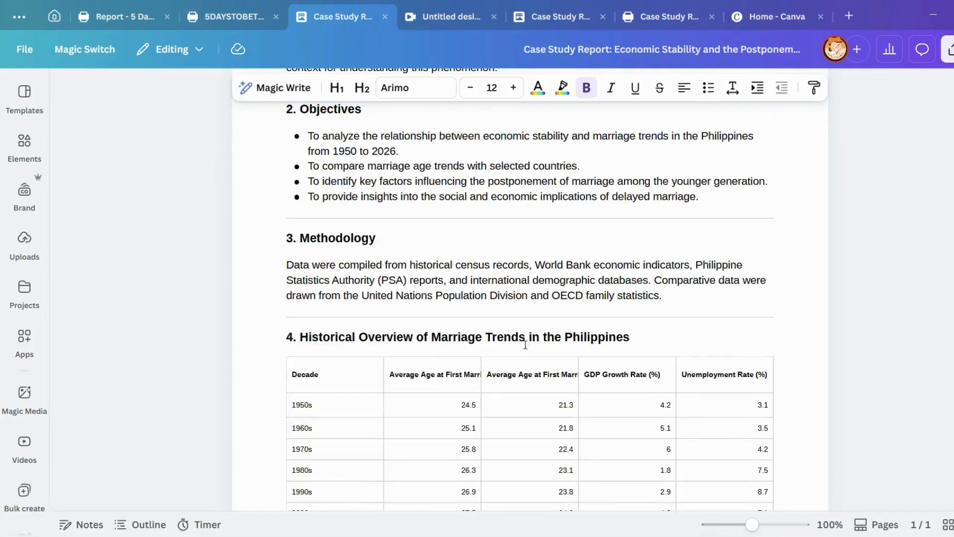
scroll(509, 278, "down", 5)
scroll(447, 368, "up", 2)
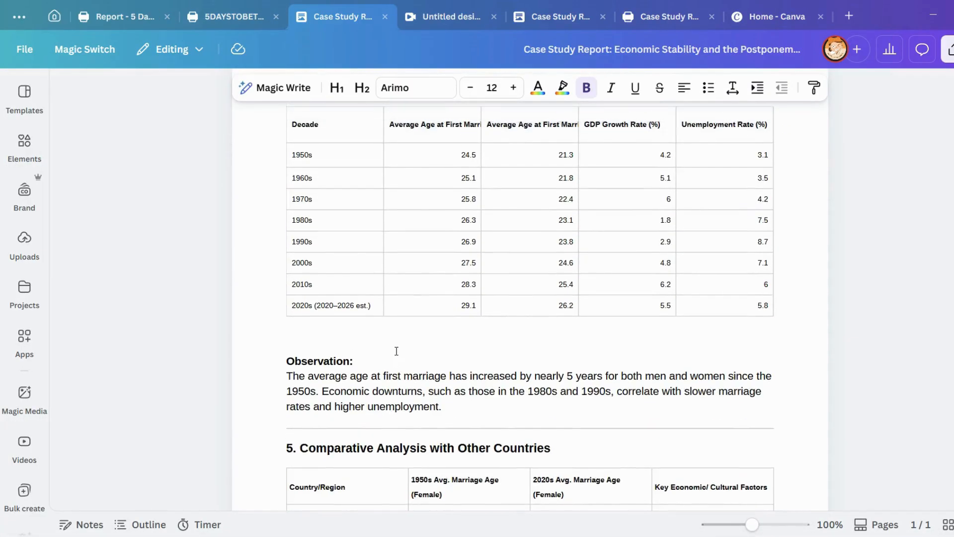
left_click_drag(285, 417, 306, 410)
left_click(487, 456)
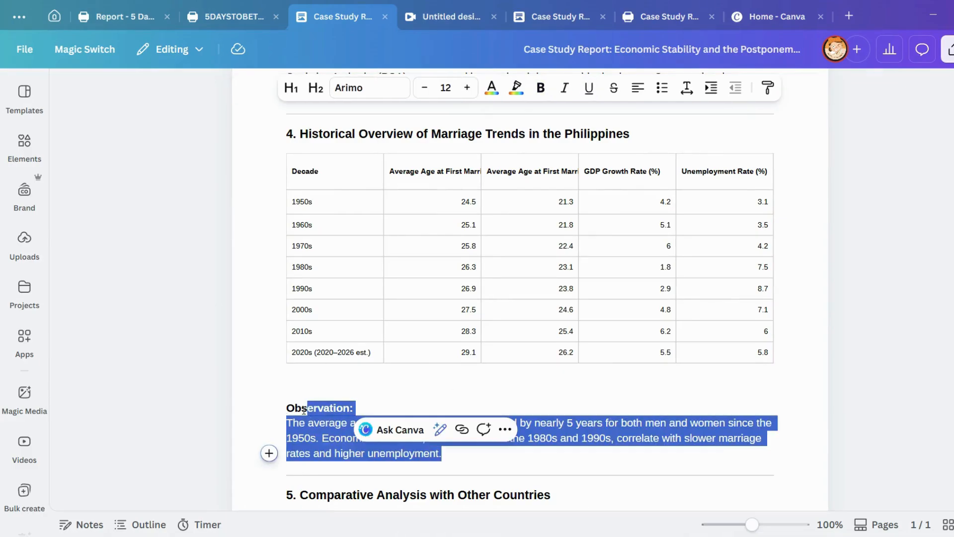
left_click(333, 375)
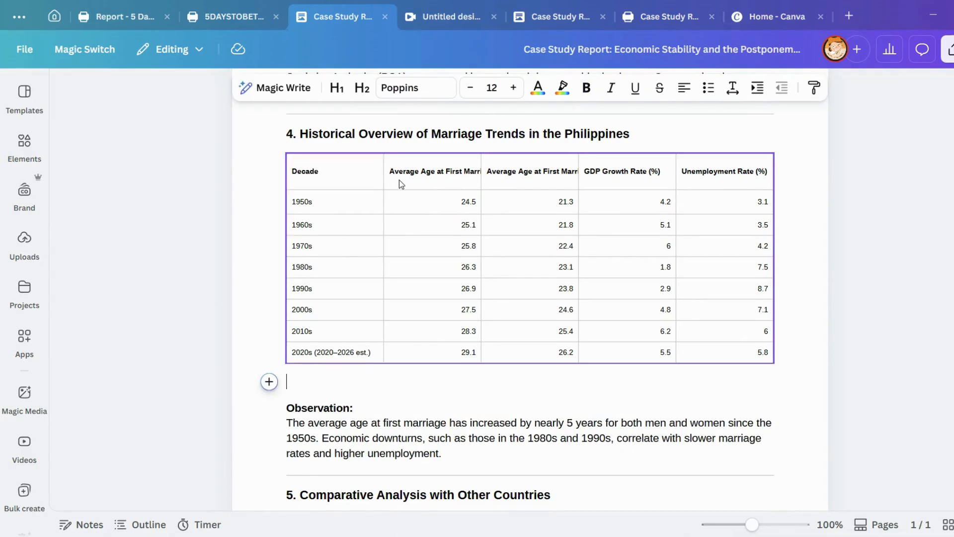
scroll(394, 179, "down", 10)
left_click_drag(275, 354, 386, 386)
Review how the 5DAYSTOBETTERREPORTS - WORKSPACE design presents the survey data on marriage postponement reasons.
left_click(222, 28)
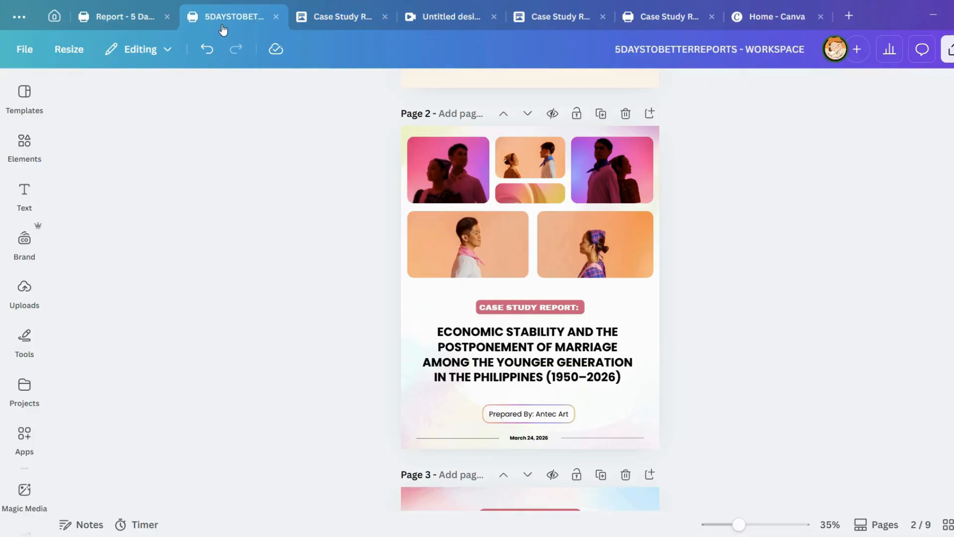
scroll(571, 304, "down", 15)
scroll(626, 300, "down", 5)
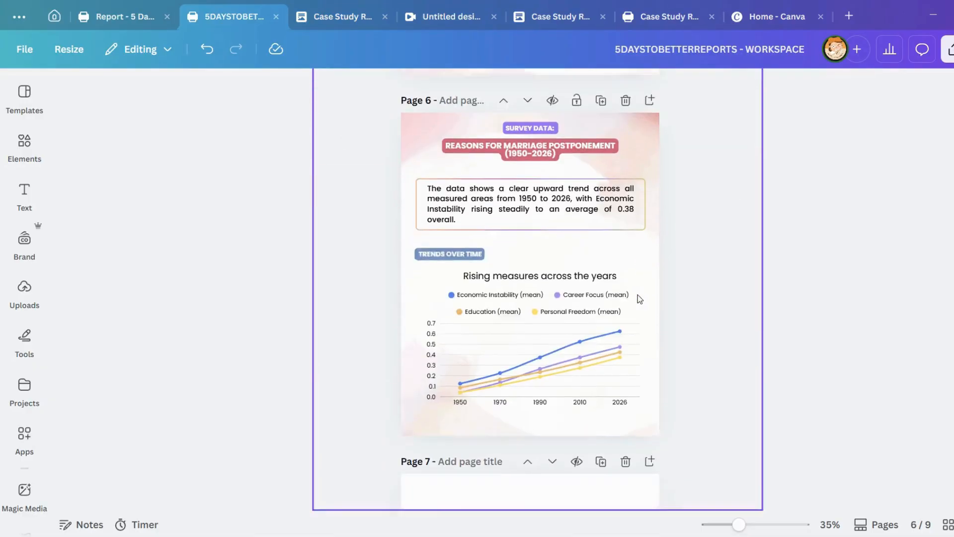
scroll(636, 288, "up", 5)
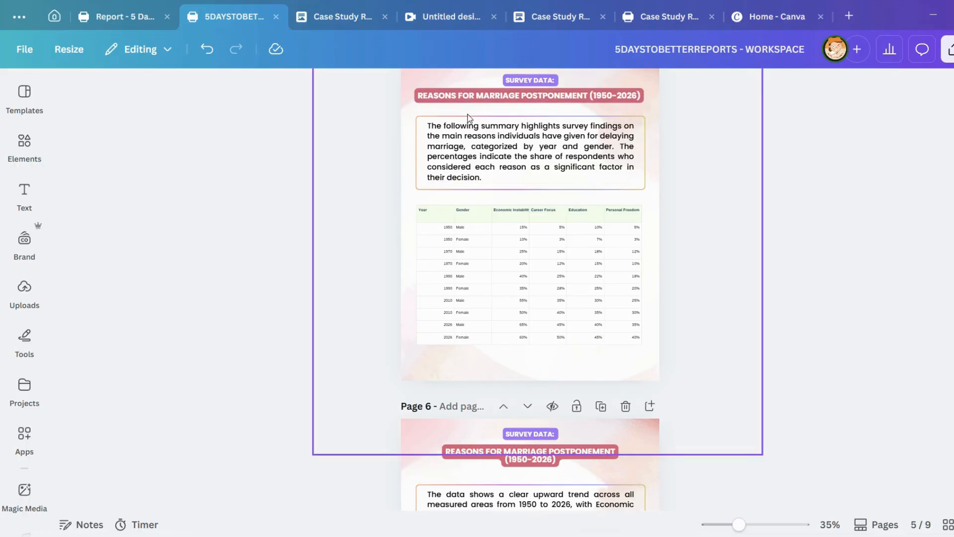
Review the chart and explanatory text layouts on pages 7 to 10 of the Report - 5 Days to Better Reports design.
left_click(105, 16)
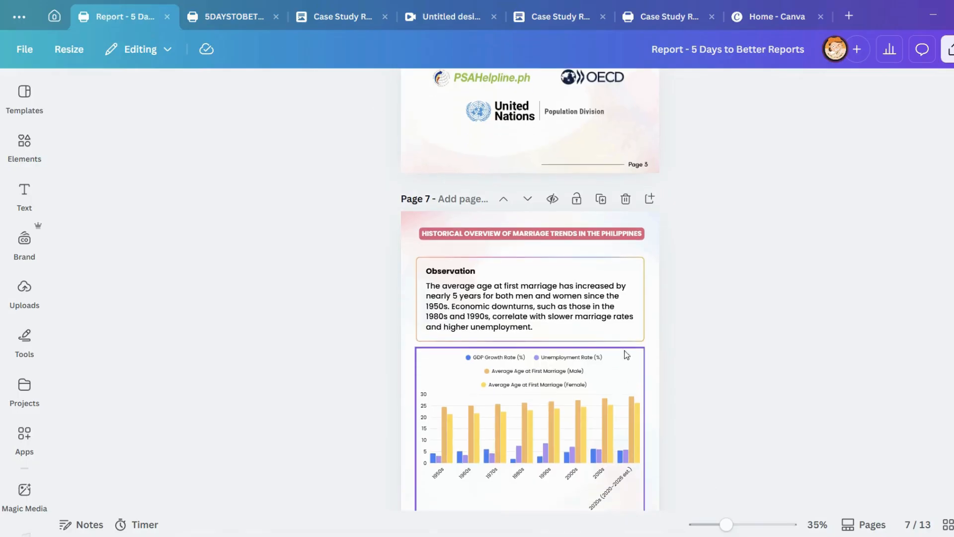
scroll(627, 355, "down", 1)
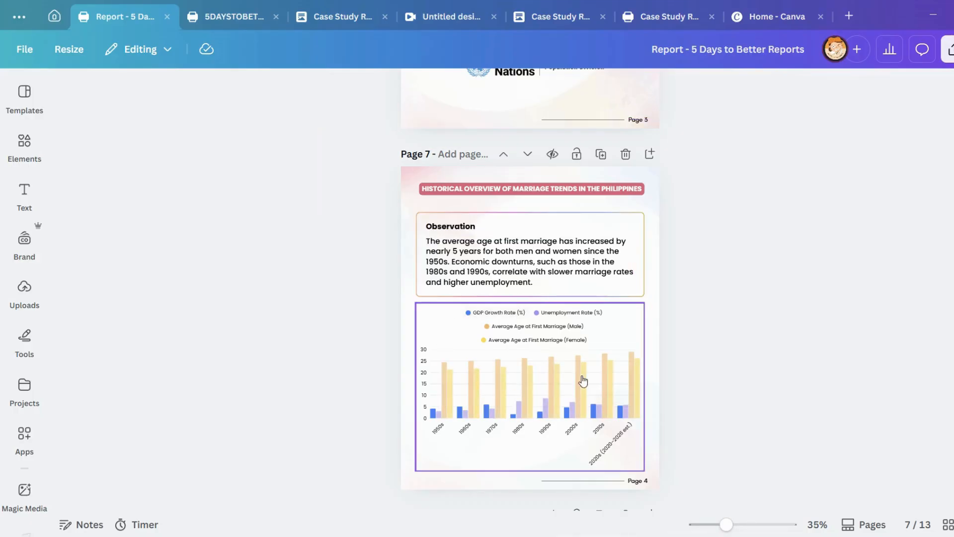
scroll(688, 270, "down", 7)
scroll(545, 262, "down", 5)
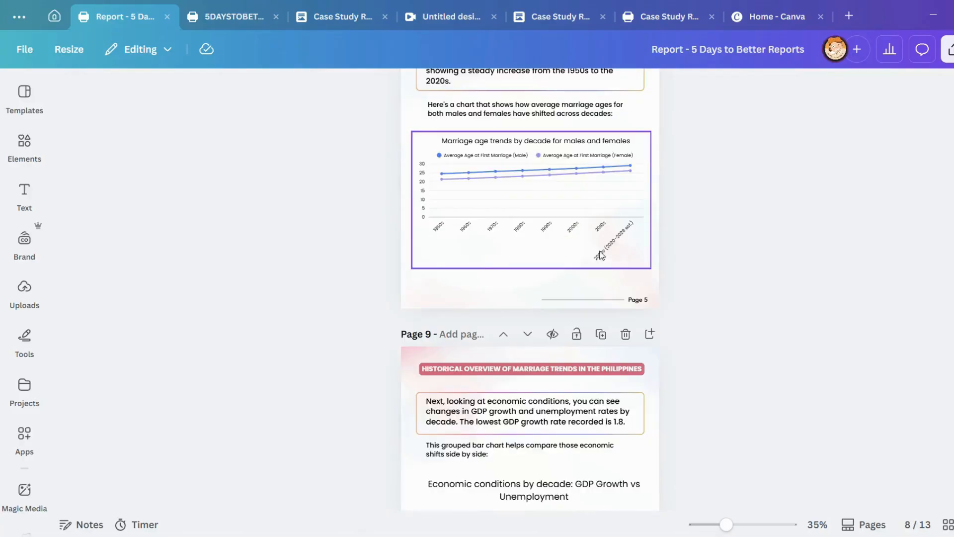
scroll(558, 296, "down", 7)
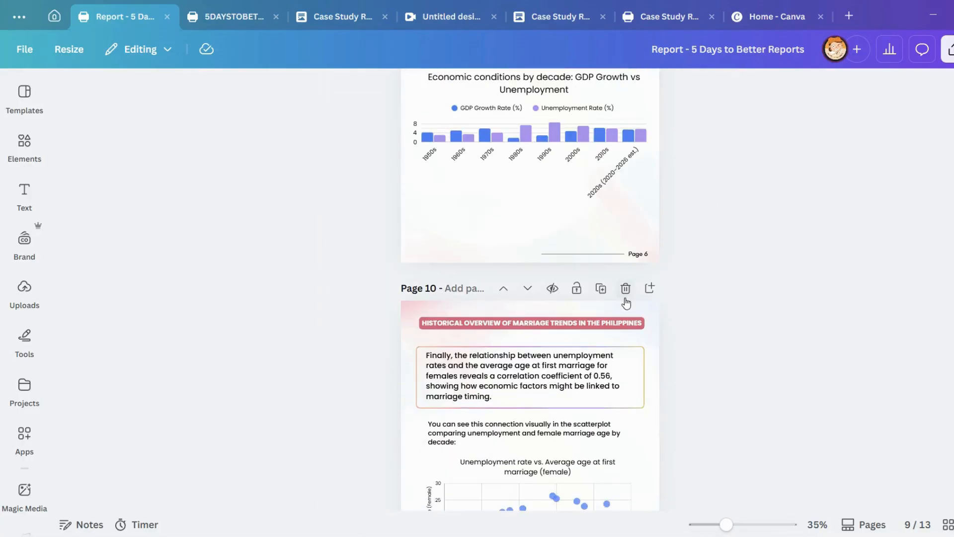
scroll(587, 287, "down", 1)
scroll(588, 287, "down", 6)
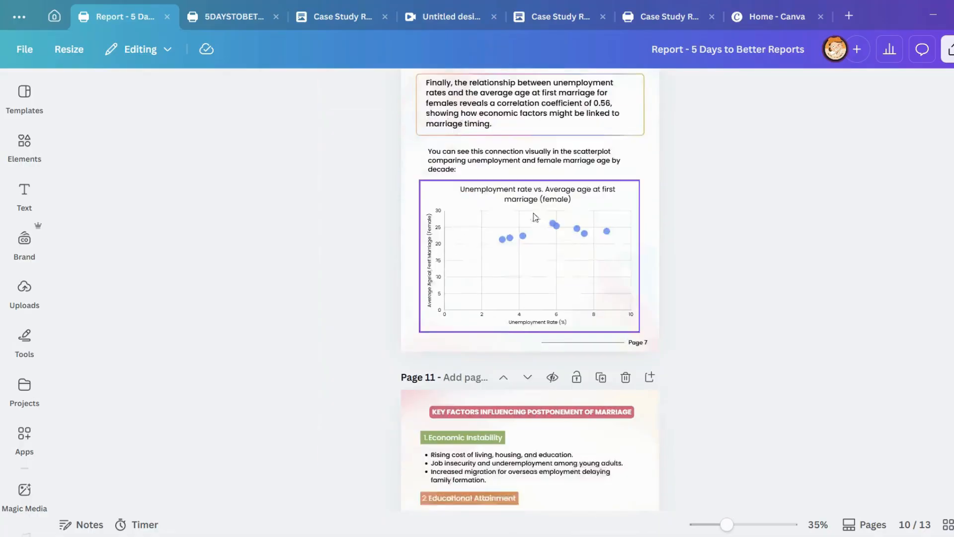
scroll(486, 182, "up", 4)
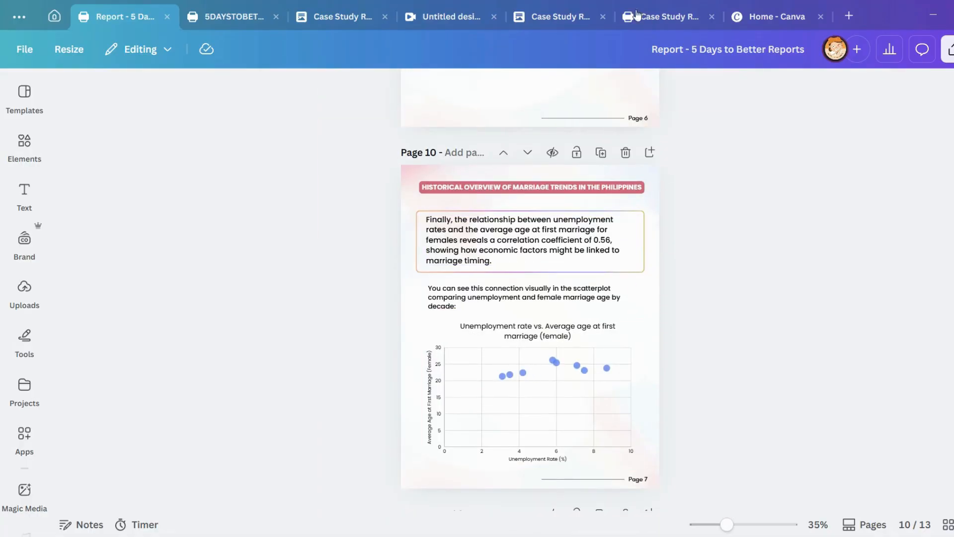
Compare the Case Study Report's chart page with the Analysis section of the Changing Marriage Trends source document.
left_click(645, 23)
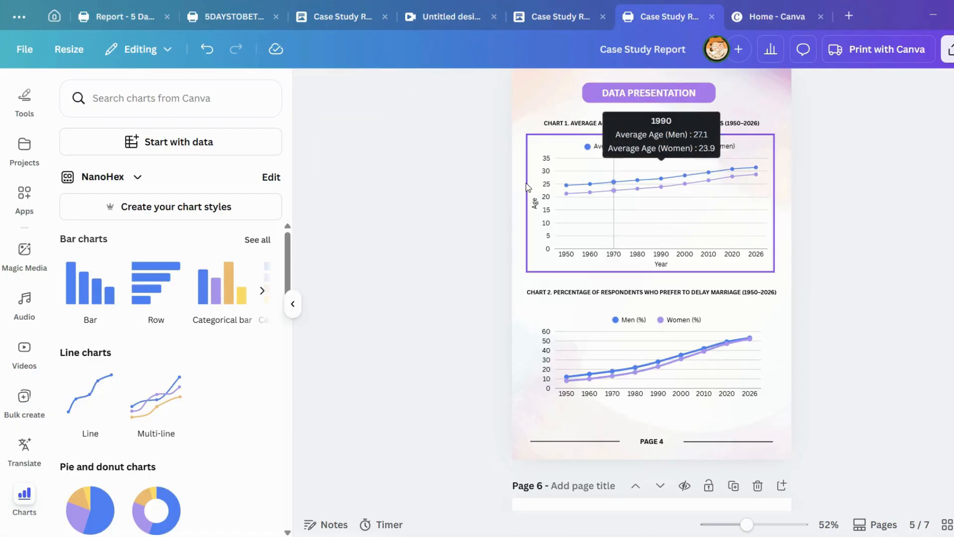
scroll(625, 222, "down", 5)
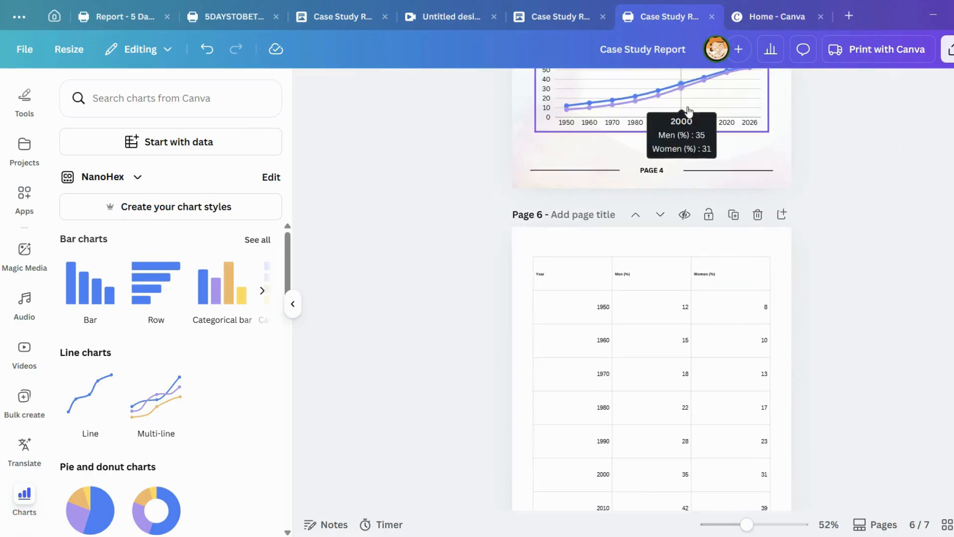
left_click(551, 16)
scroll(451, 306, "down", 5)
scroll(451, 306, "down", 5)
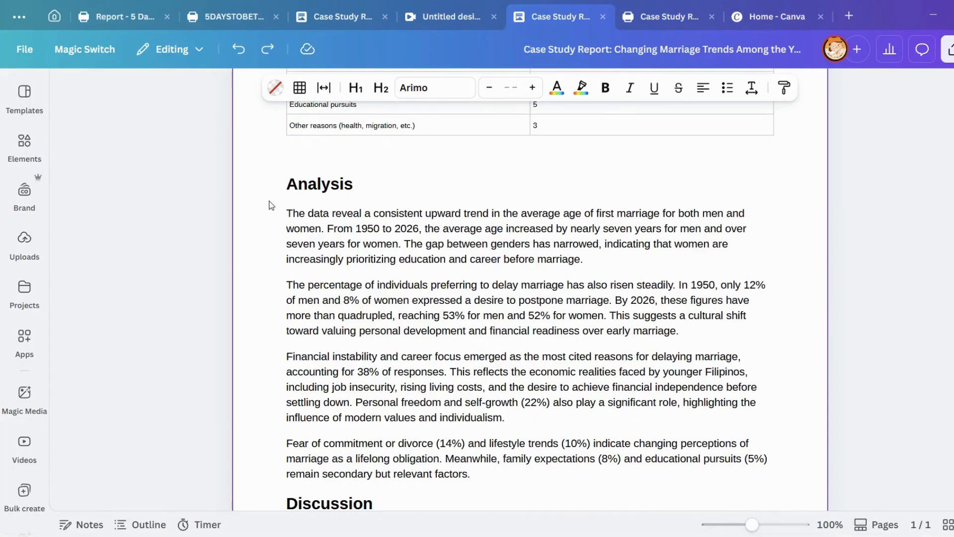
scroll(507, 466, "up", 2)
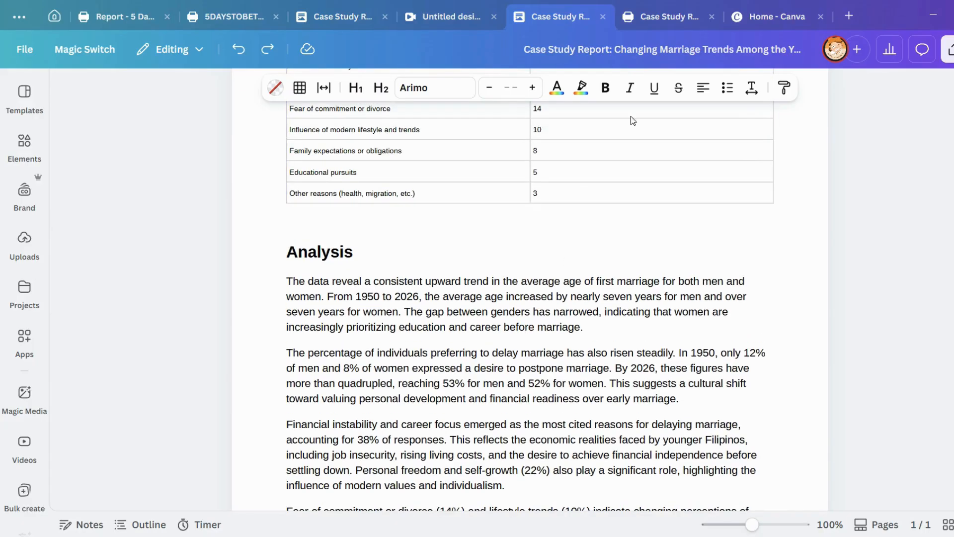
Return to the Case Study Report design and add two blank pages directly after the Data Presentation page.
left_click(641, 17)
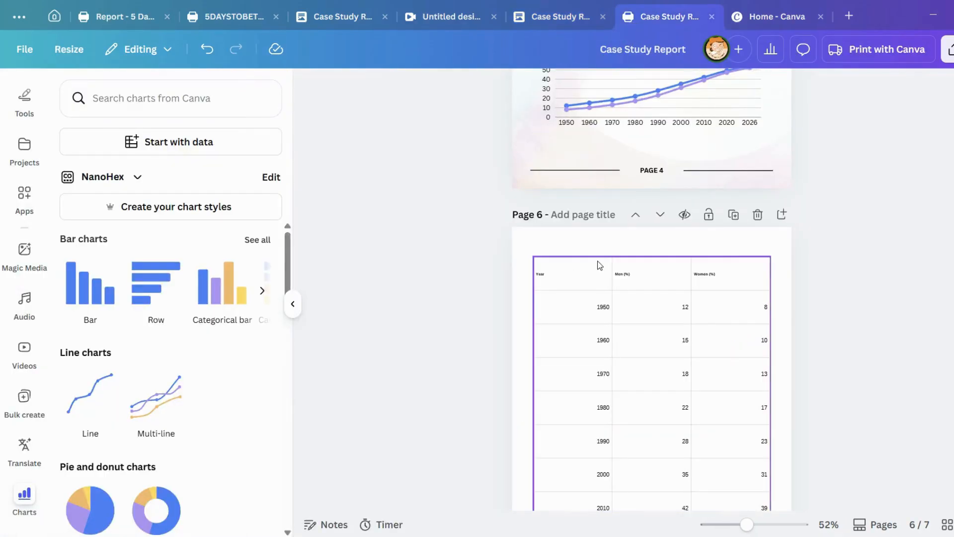
scroll(646, 248, "down", 7)
scroll(729, 216, "up", 10)
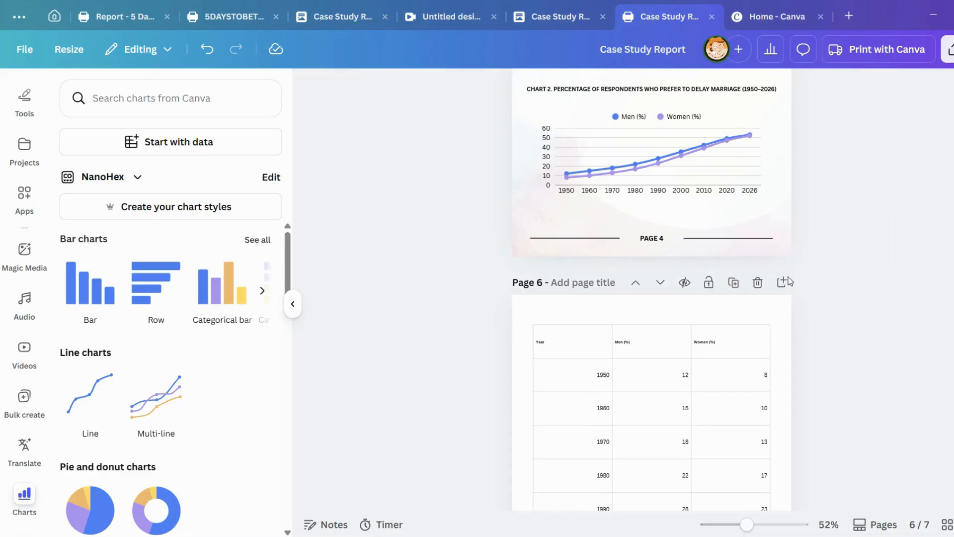
scroll(775, 144, "up", 2)
left_click(782, 187)
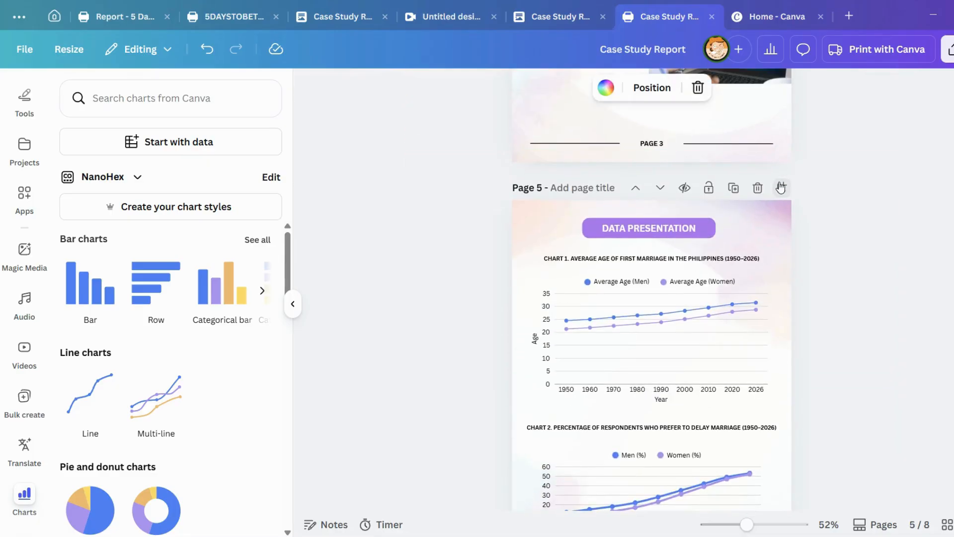
scroll(781, 154, "up", 5)
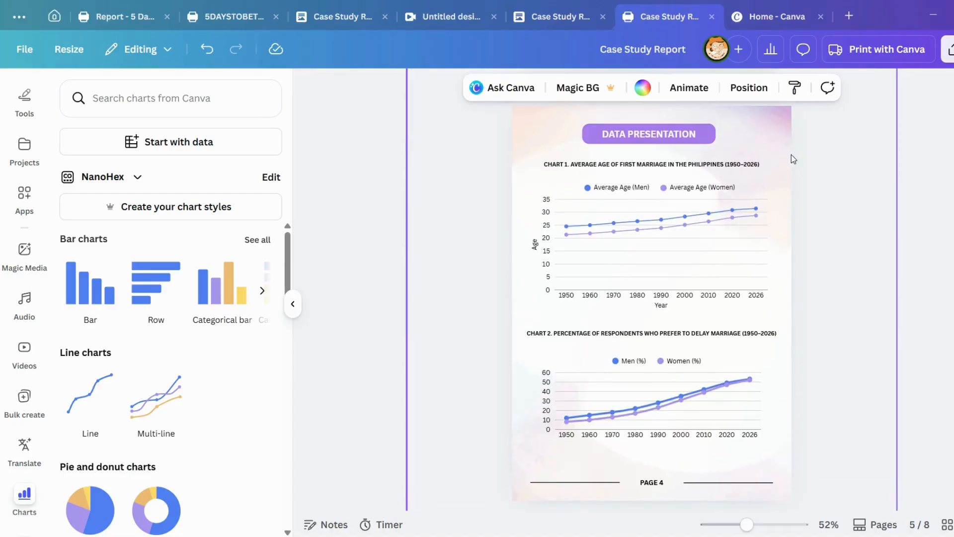
scroll(789, 136, "up", 3)
left_click(782, 229)
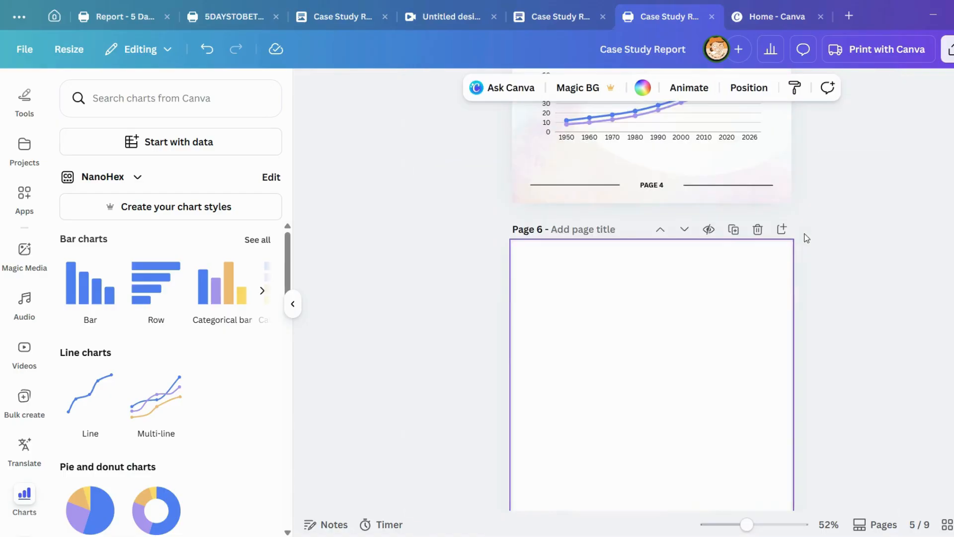
Check the placement of the two blank pages between the page 5 charts and the percentage table page.
scroll(804, 236, "down", 8)
scroll(795, 238, "down", 15)
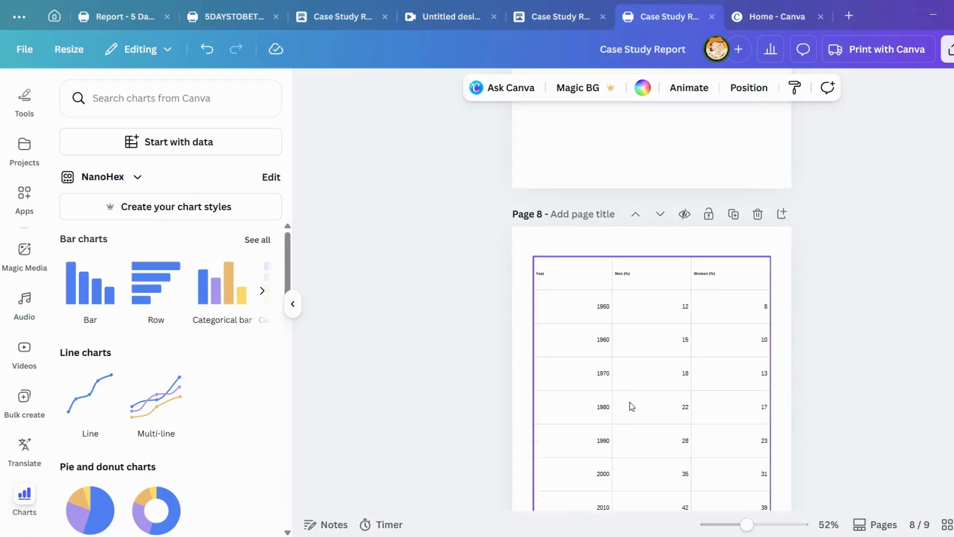
scroll(714, 257, "up", 12)
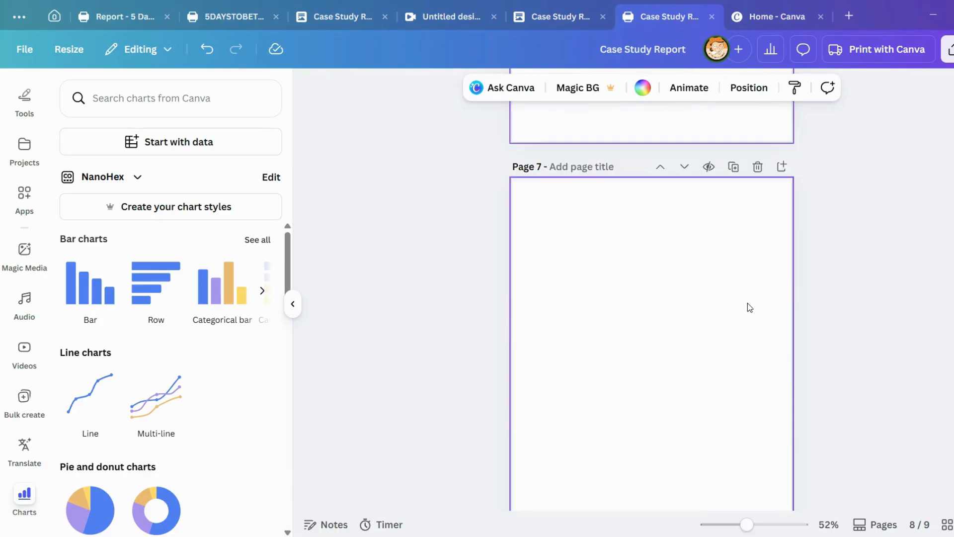
scroll(754, 324, "up", 8)
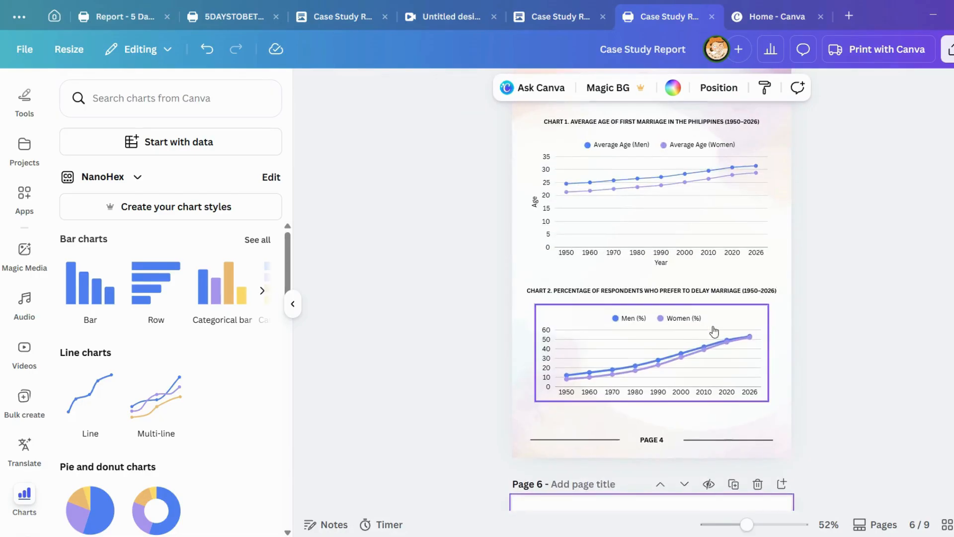
scroll(737, 323, "down", 5)
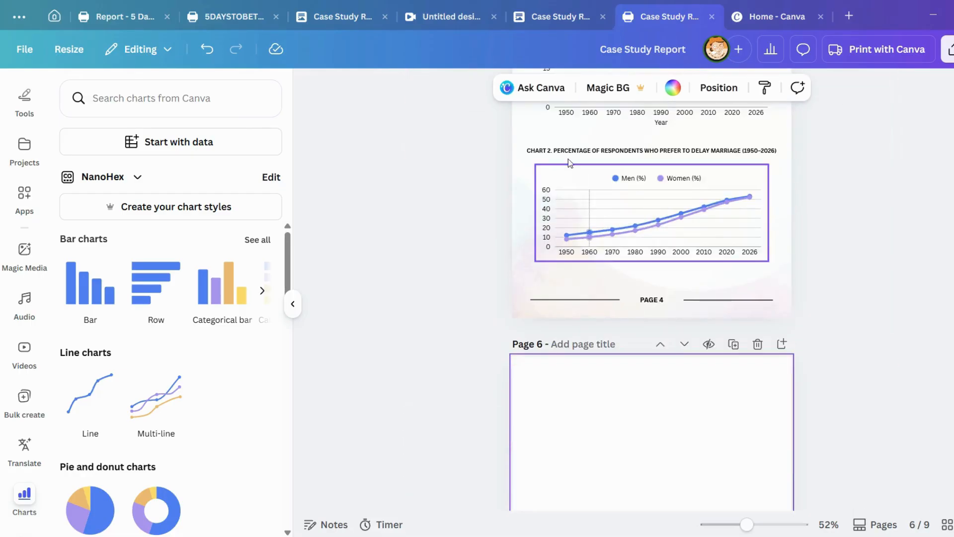
Delete the blank page 6 and duplicate the page 5 Data Presentation page in its place.
left_click(555, 151)
scroll(586, 180, "up", 4)
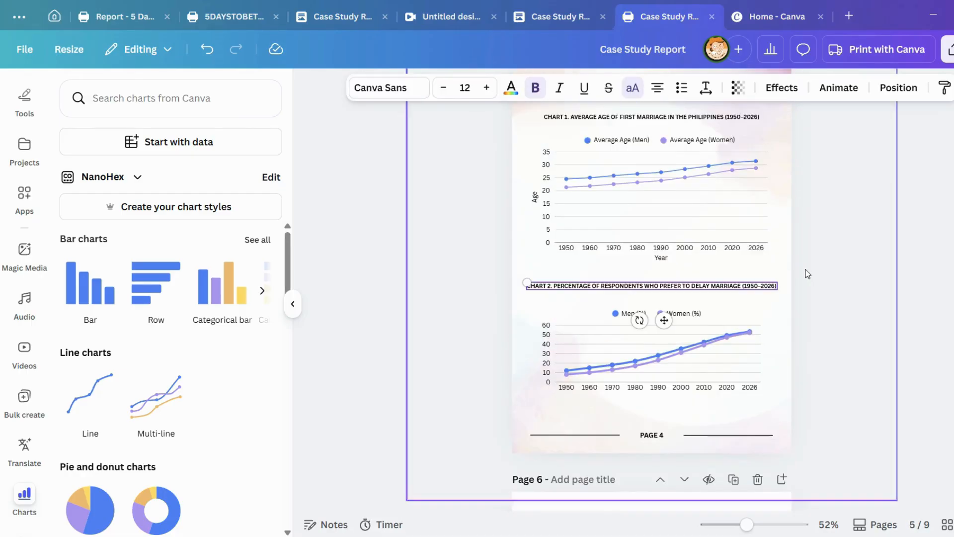
left_click(781, 139)
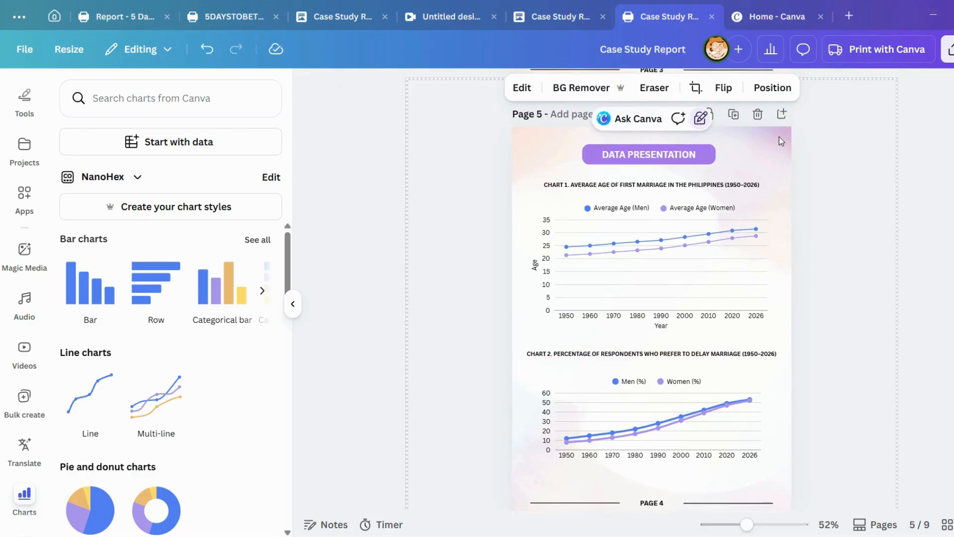
scroll(745, 255, "down", 4)
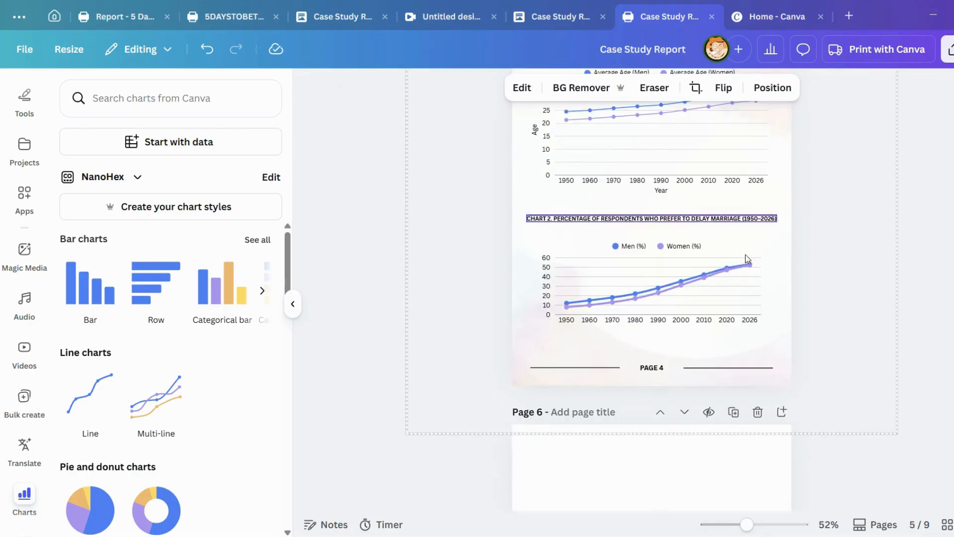
left_click(759, 344)
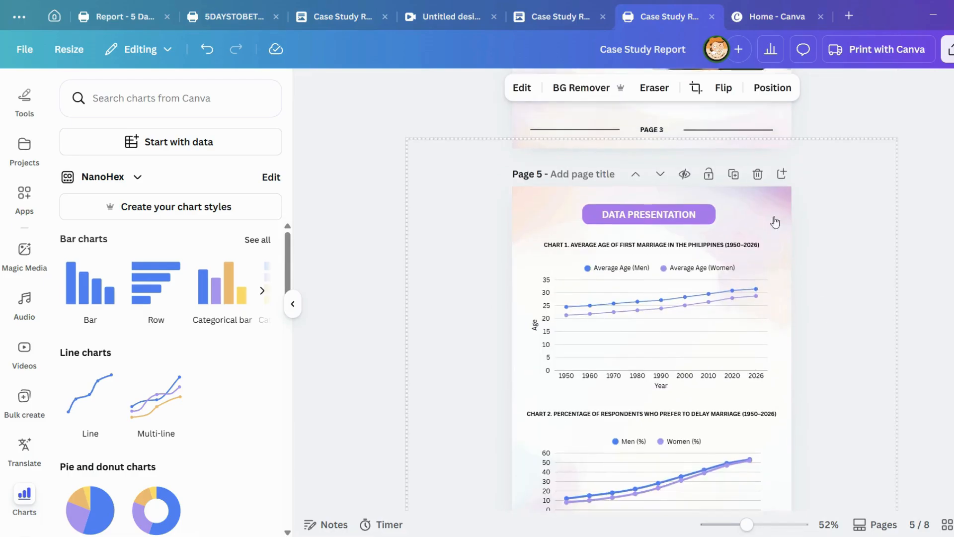
left_click(735, 217)
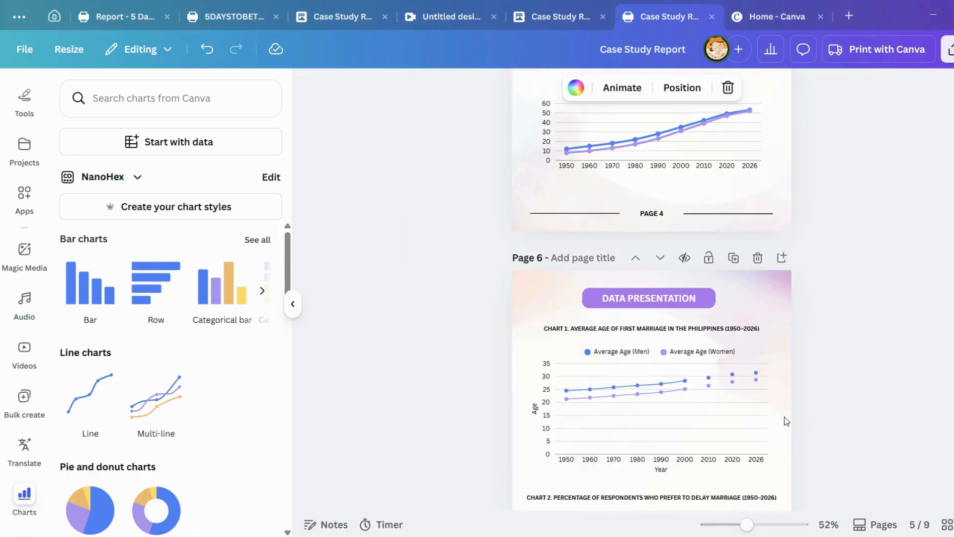
Change the footer number on the duplicated Data Presentation page to PAGE 5.
scroll(686, 318, "down", 5)
left_click(657, 332)
left_click(658, 333)
left_click(662, 332)
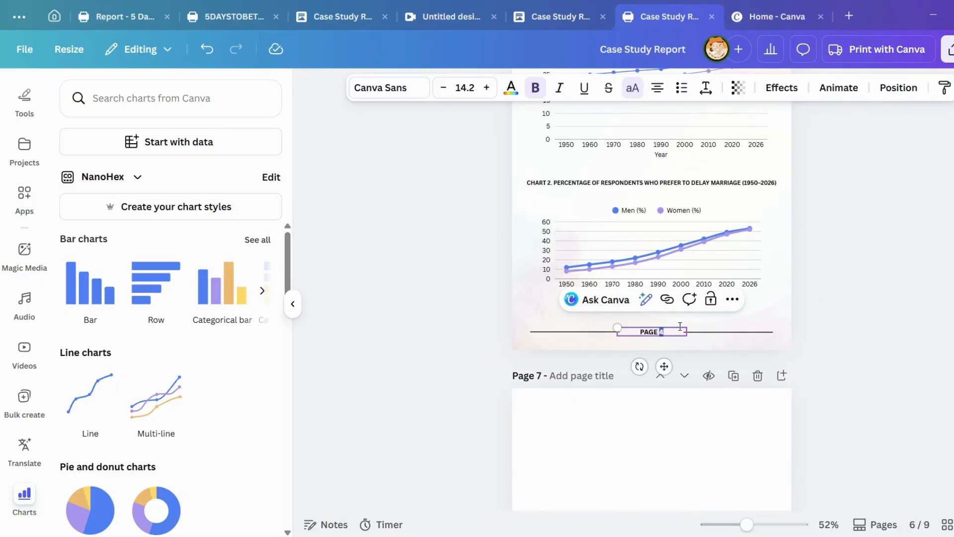
Delete Chart 2 and its caption from the duplicated Data Presentation page.
scroll(617, 248, "up", 5)
left_click_drag(513, 315, 758, 442)
key("Delete")
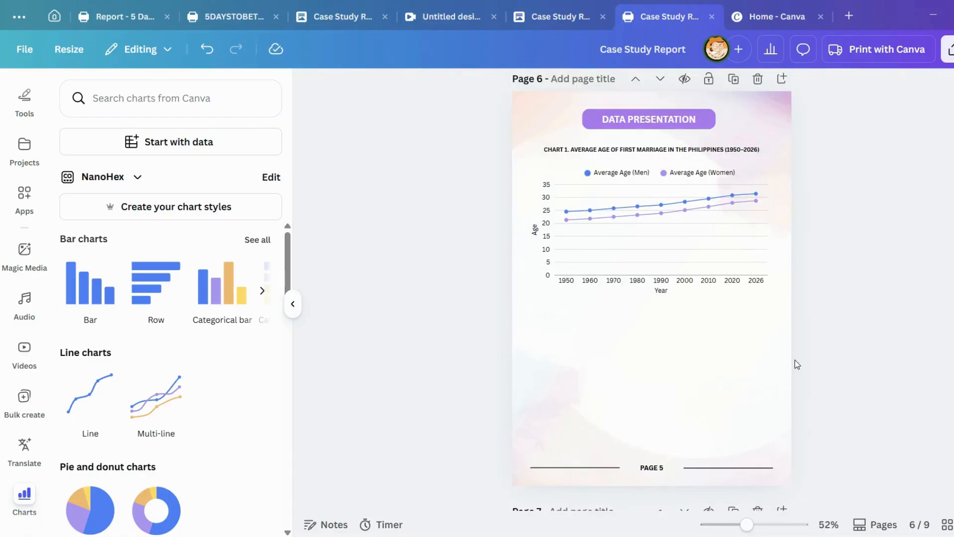
Copy "3. Common Reasons for Postponing Marriage (2026 Survey Results)" from the Changing Marriage Trends source document and return to the Case Study Report.
scroll(792, 364, "up", 5)
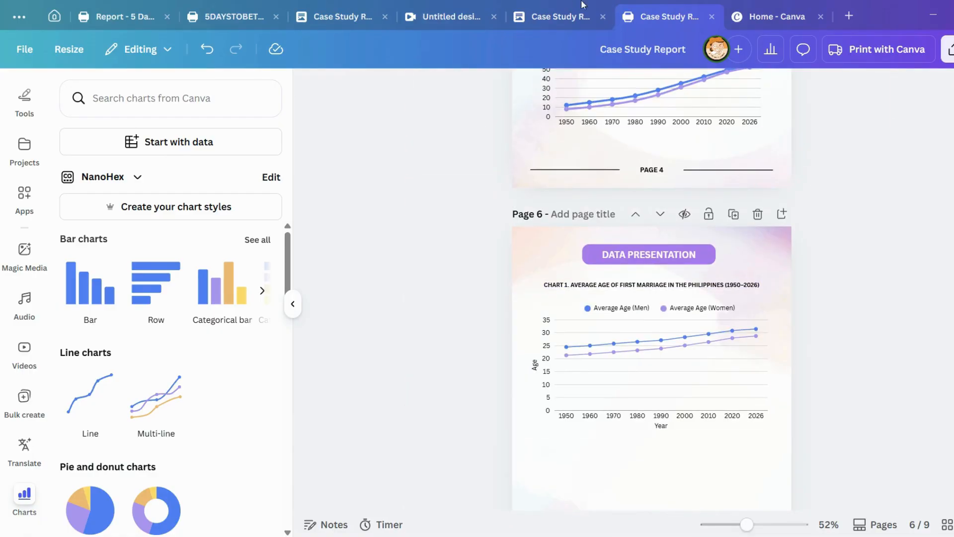
left_click(562, 15)
scroll(405, 218, "up", 6)
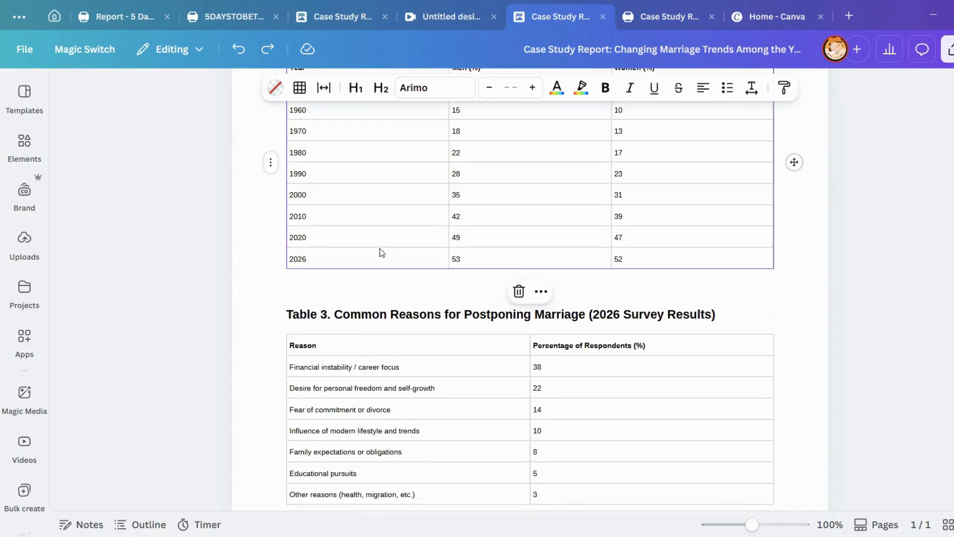
left_click_drag(324, 355, 716, 352)
left_click(648, 20)
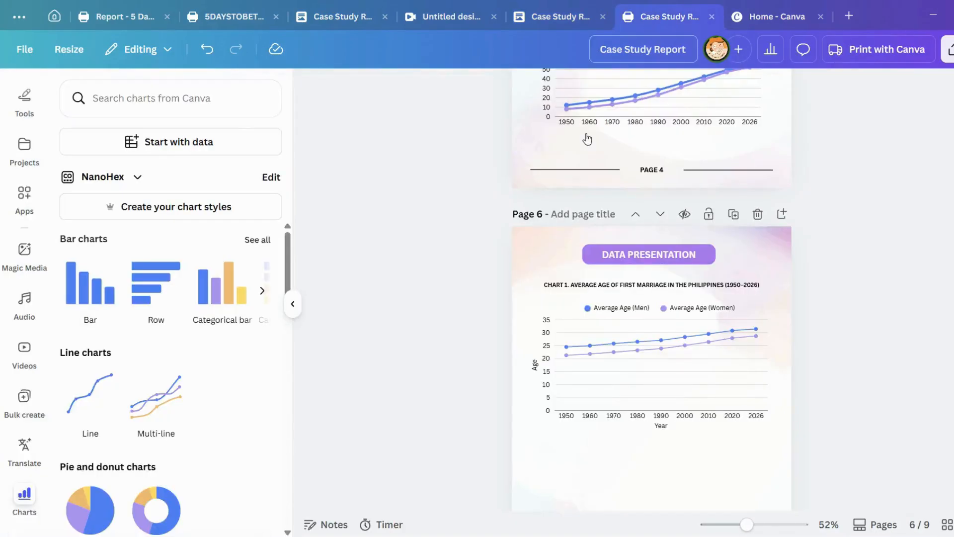
Replace the page 6 chart caption with "CHART 3. COMMON REASONS FOR POSTPONING MARRIAGE (2026 SURVEY RESULTS)".
double_click(570, 282)
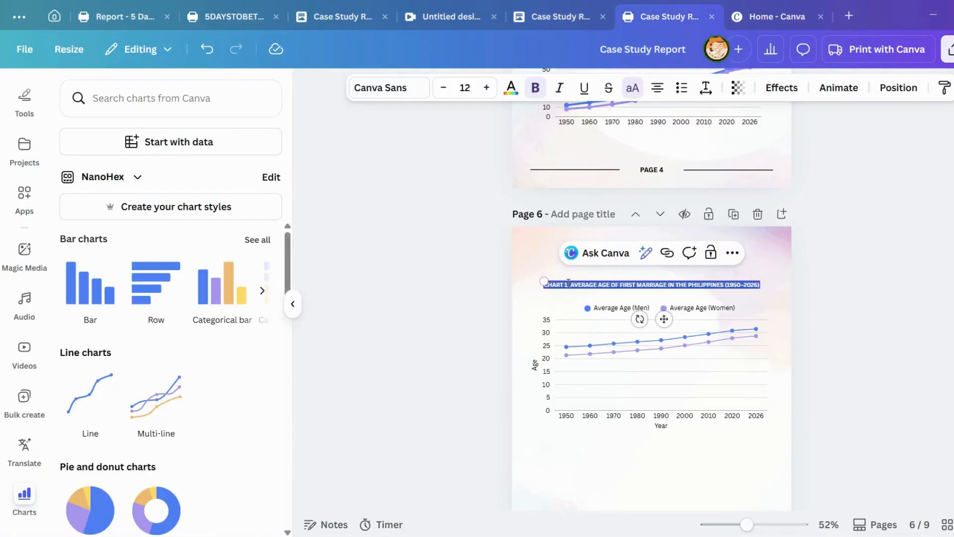
left_click(568, 285)
left_click_drag(735, 281, 761, 287)
type("CHART 3. COMMON REASONS FOR POSTPONING MARRIAGE (2026 SURVEY RESULTS)")
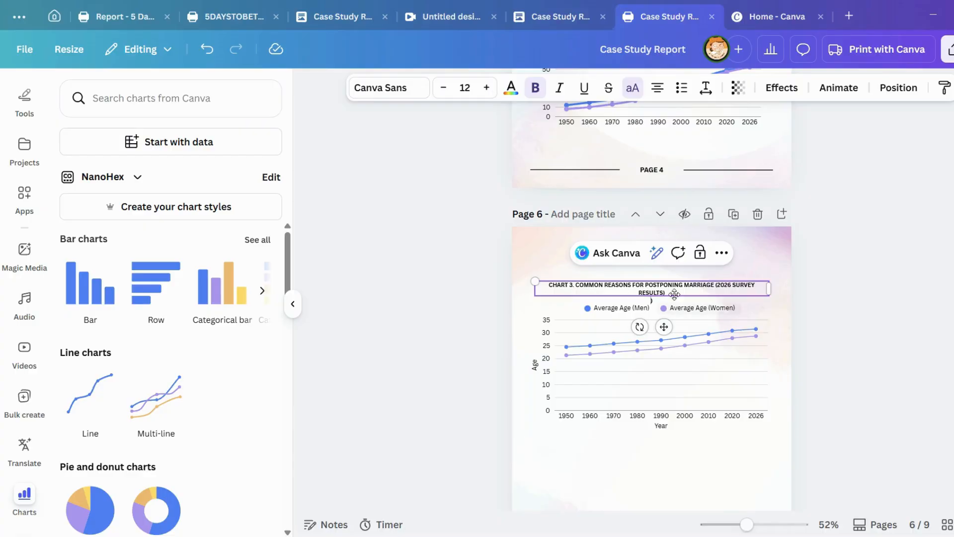
Widen the Chart 3 caption to one line at font size 13 and place it centred just above the chart.
left_click_drag(531, 294, 514, 282)
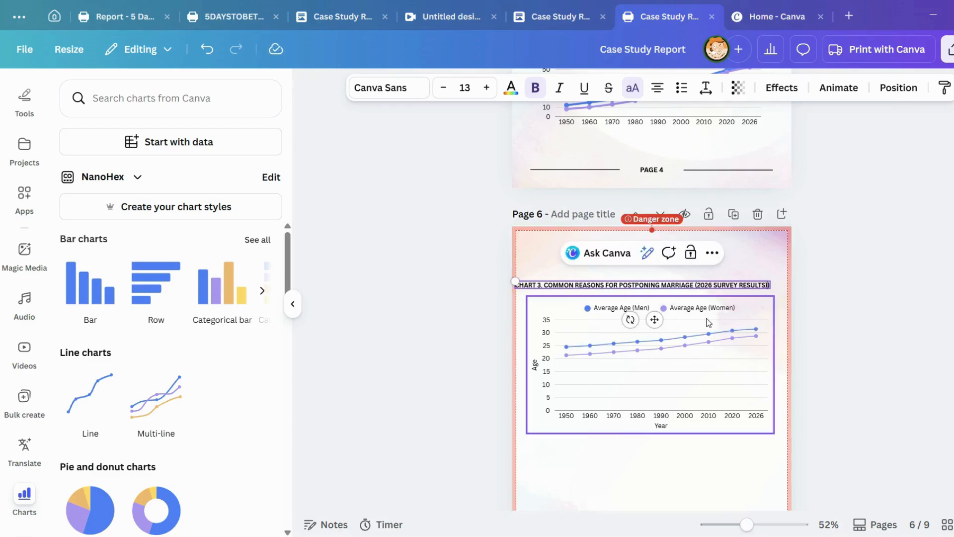
mouse_move(655, 319)
left_mouse_down()
mouse_move(669, 320)
mouse_move(661, 330)
left_mouse_up()
left_click(897, 271)
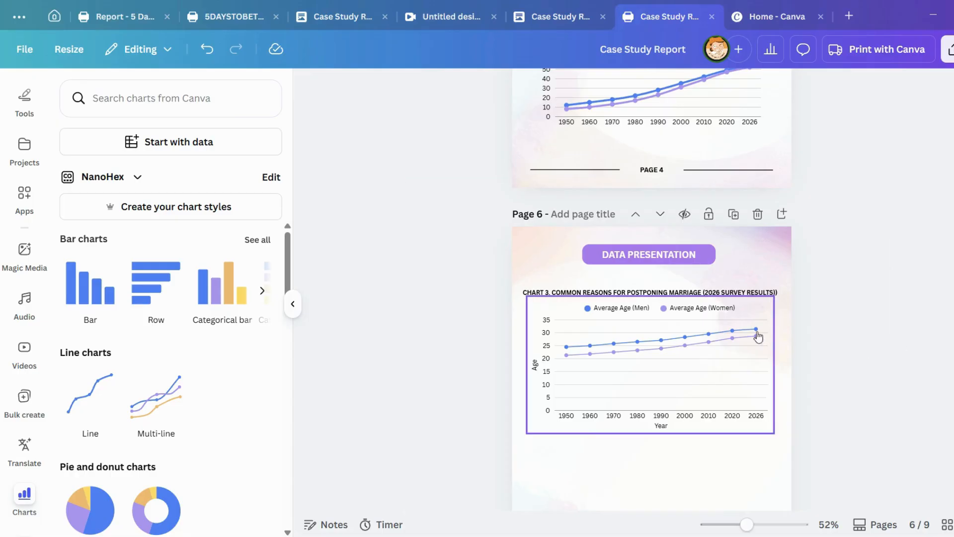
left_click(749, 292)
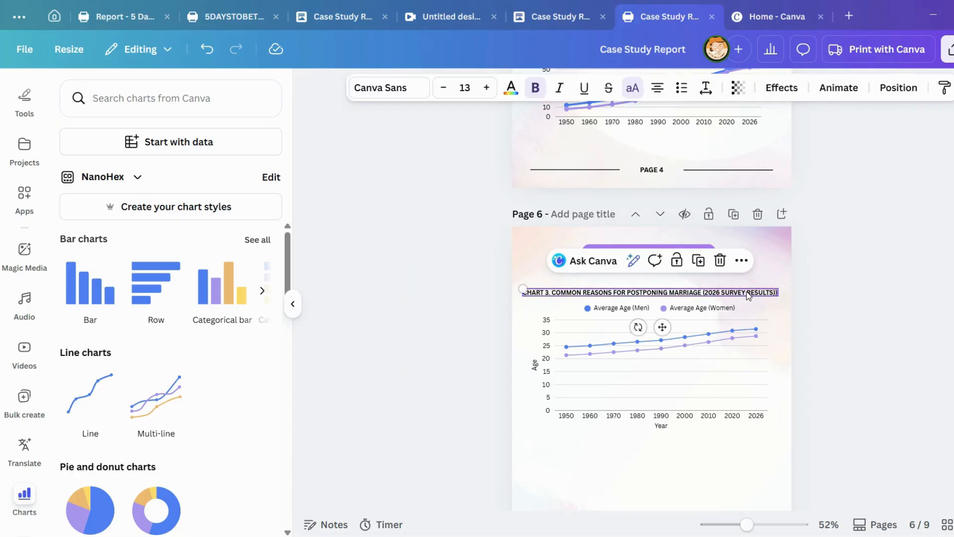
left_click(859, 273)
Compare the Chart 3 caption with page 5, narrow its text box to two lines and left-align the text.
scroll(852, 196, "up", 5)
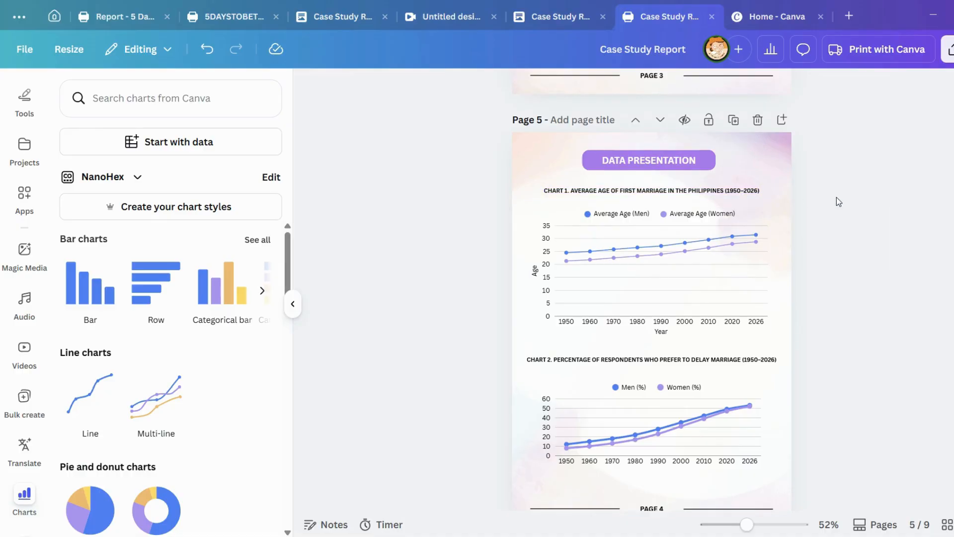
scroll(839, 199, "down", 2)
scroll(845, 208, "down", 6)
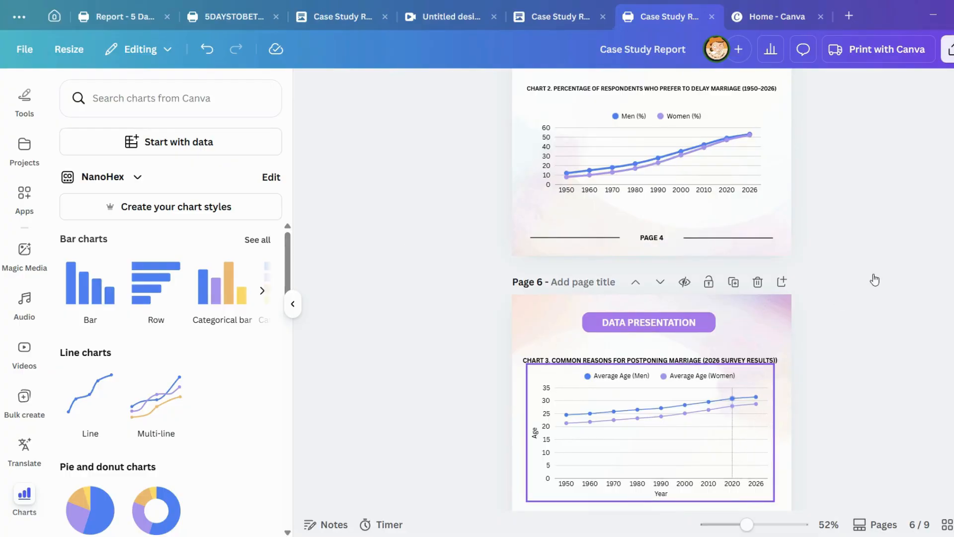
scroll(860, 277, "down", 2)
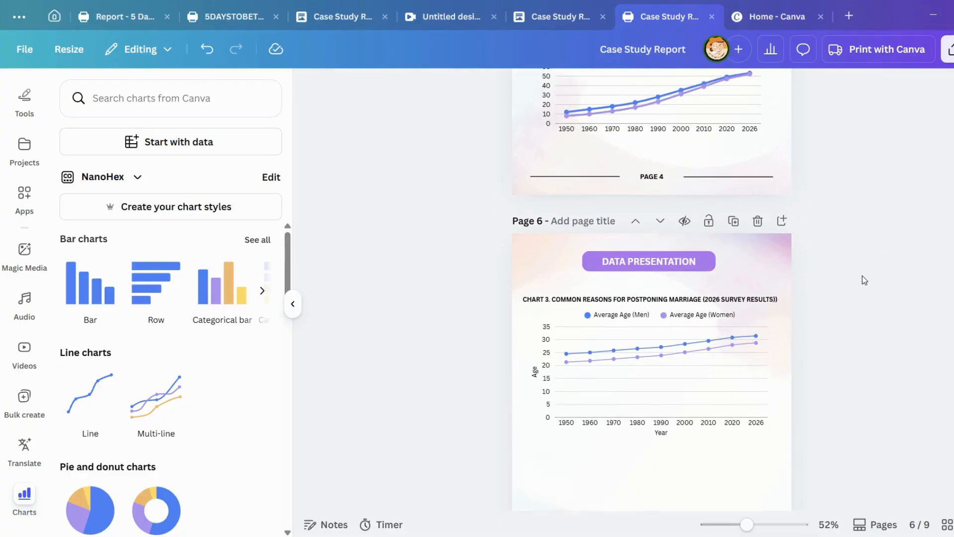
left_click(757, 293)
left_click_drag(759, 295, 716, 289)
left_click(644, 93)
left_click(657, 89)
left_click(633, 92)
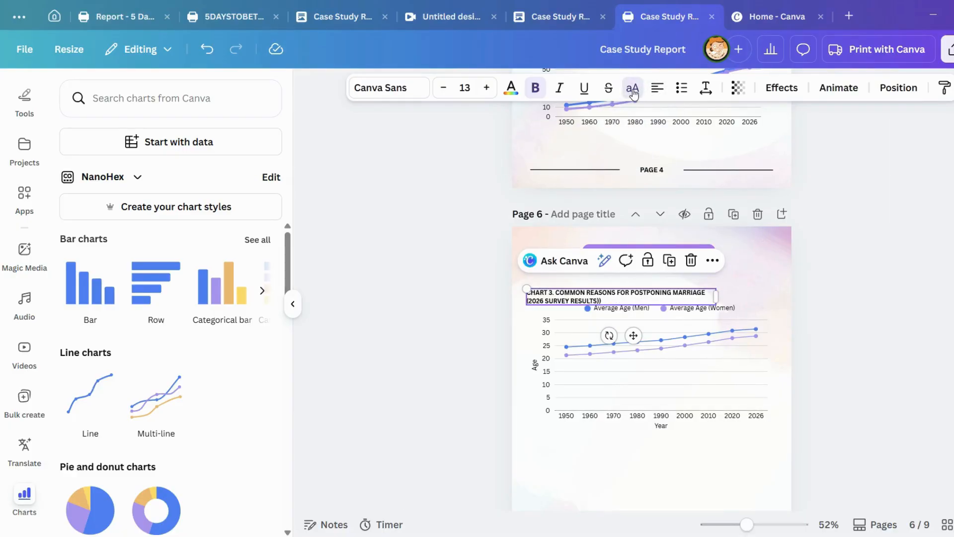
Widen the Chart 3 caption box back to one line and move the caption slightly up from the chart.
left_click(731, 312)
left_click(736, 278)
left_click_drag(708, 295, 742, 289)
left_click(840, 277)
left_click(635, 292)
left_click(850, 288)
Remove the extra closing parenthesis from the Chart 3 caption and move it midway between the Data Presentation heading and the chart.
left_click(782, 288)
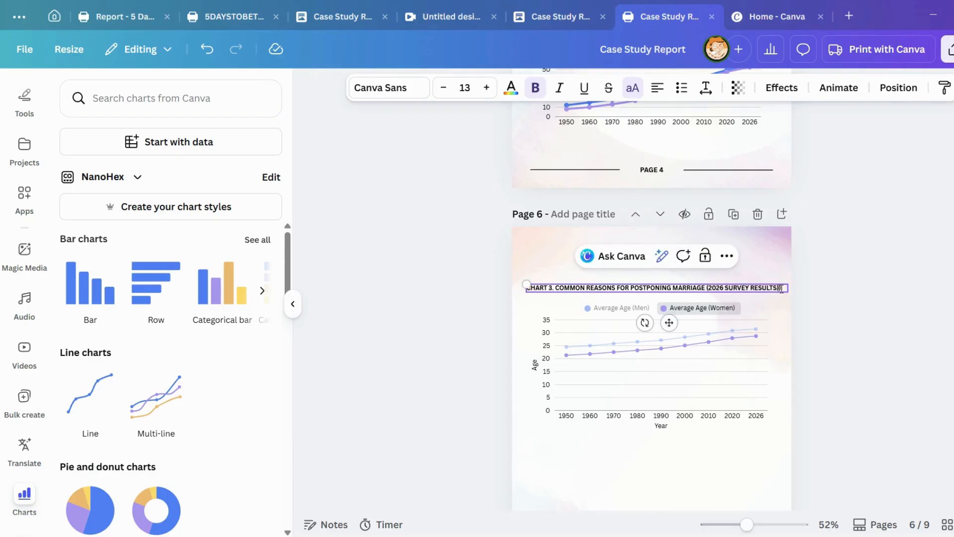
left_click(801, 289)
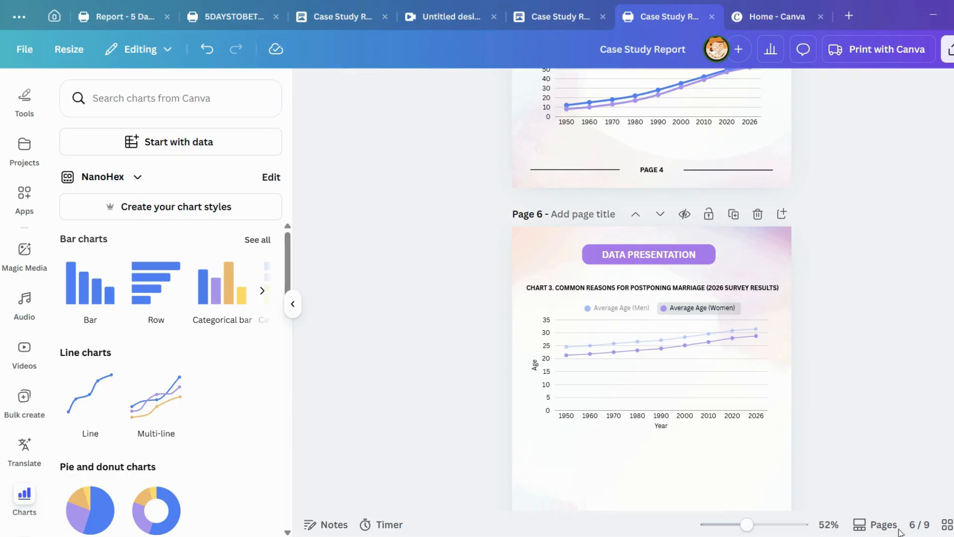
left_click(747, 288)
left_click_drag(747, 291, 742, 282)
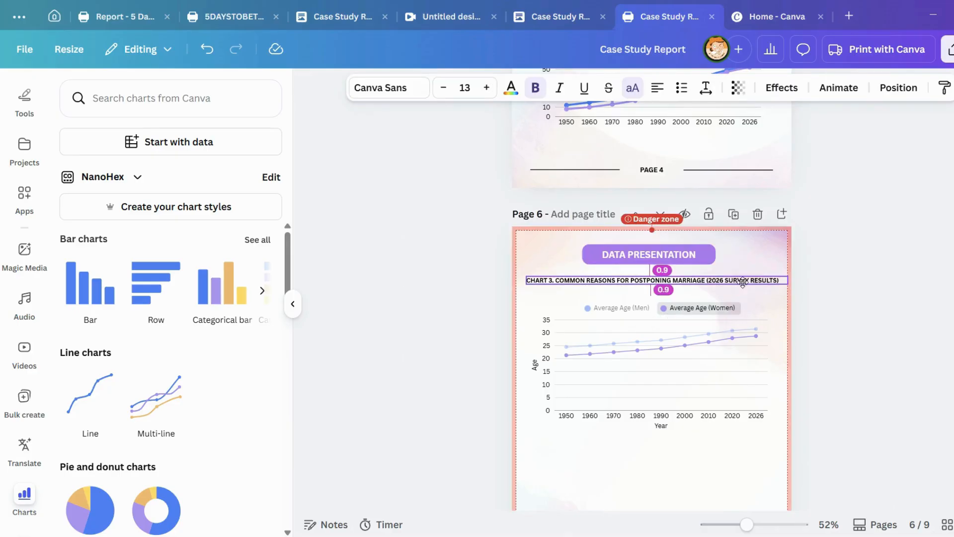
left_click(949, 260)
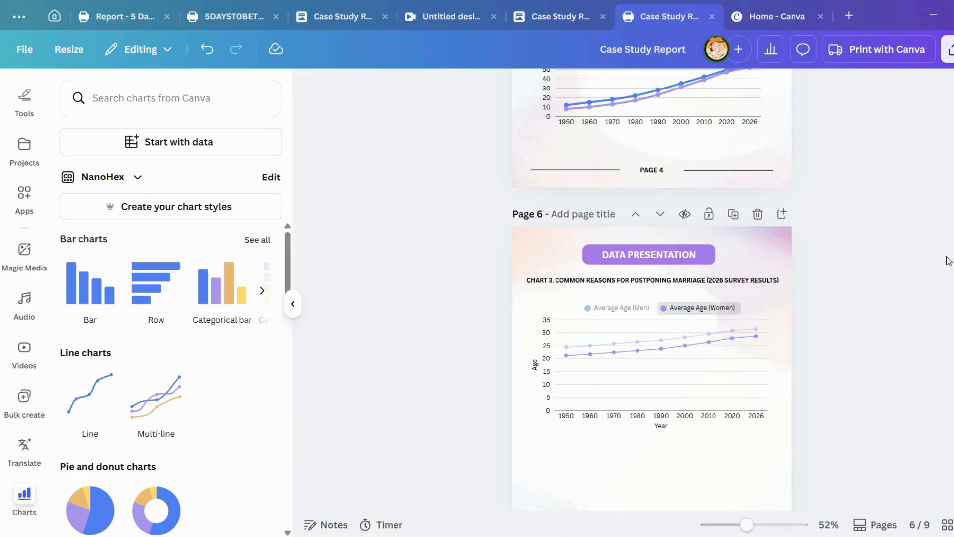
Copy the entire Table 3 of reasons and respondent percentages from the source document and return to the Case Study Report.
left_click(765, 357)
left_click(555, 17)
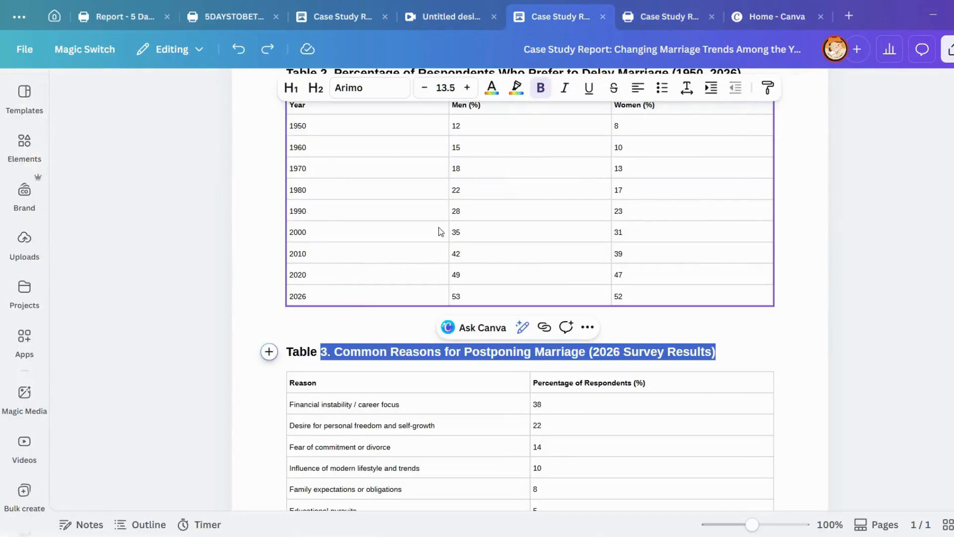
scroll(300, 251, "down", 3)
left_click(300, 249)
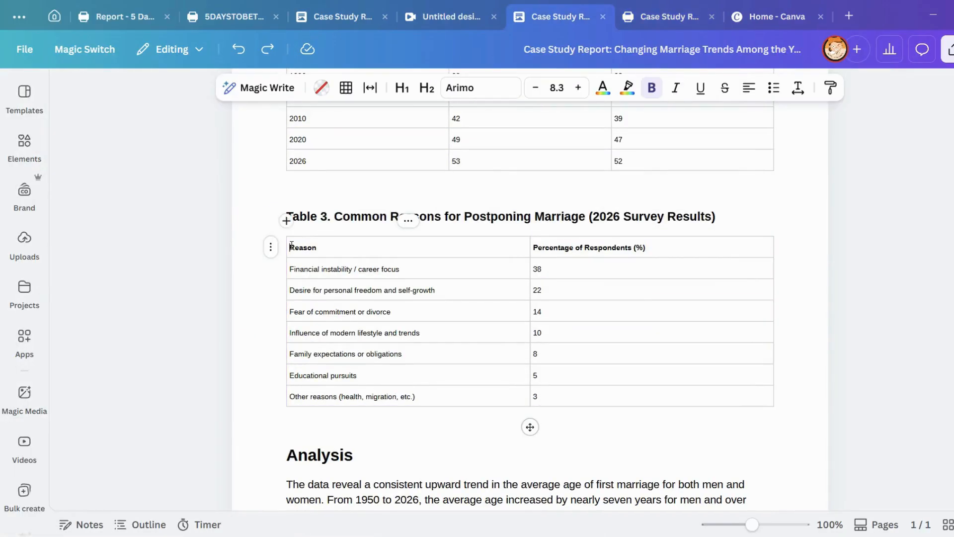
left_click(577, 400)
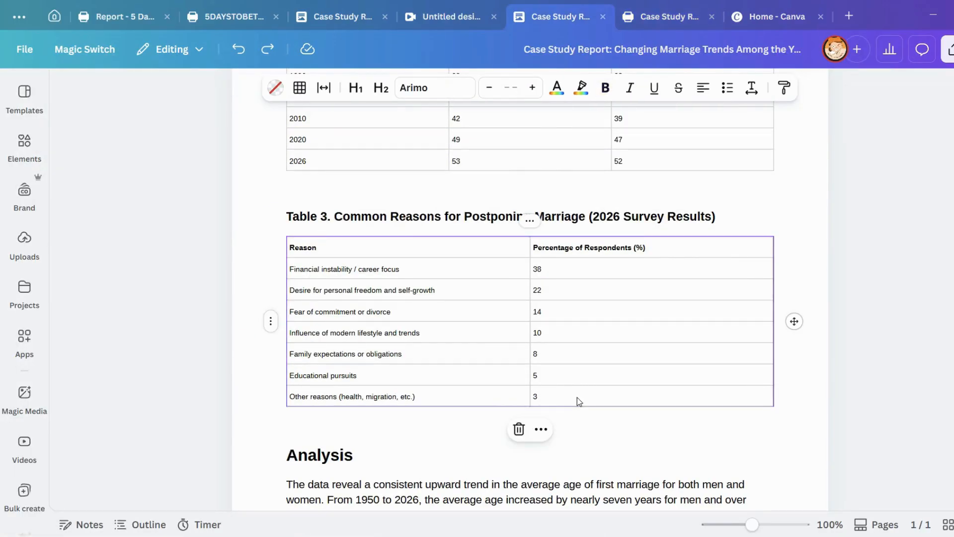
left_click(662, 11)
Paste the copied Table 3 onto the blank page 7.
scroll(788, 300, "down", 10)
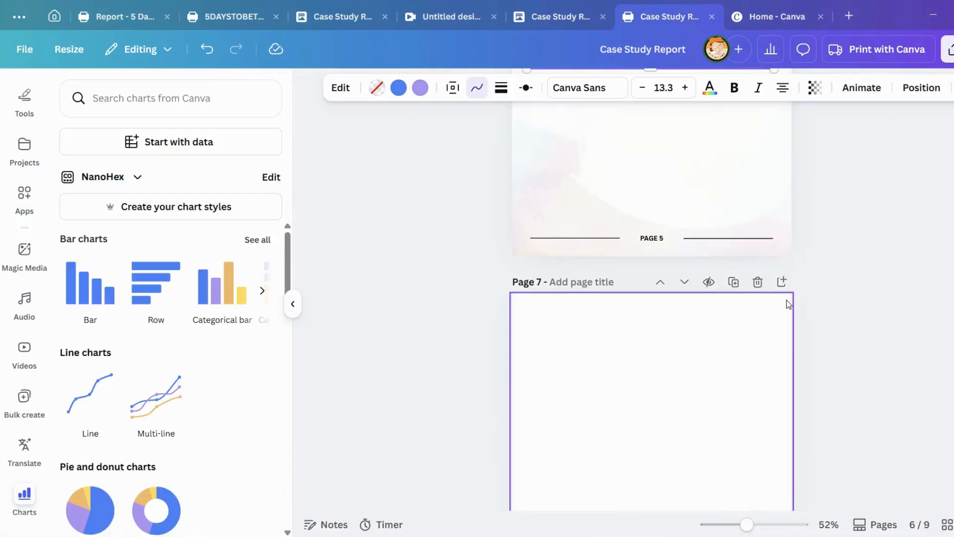
scroll(688, 245, "up", 6)
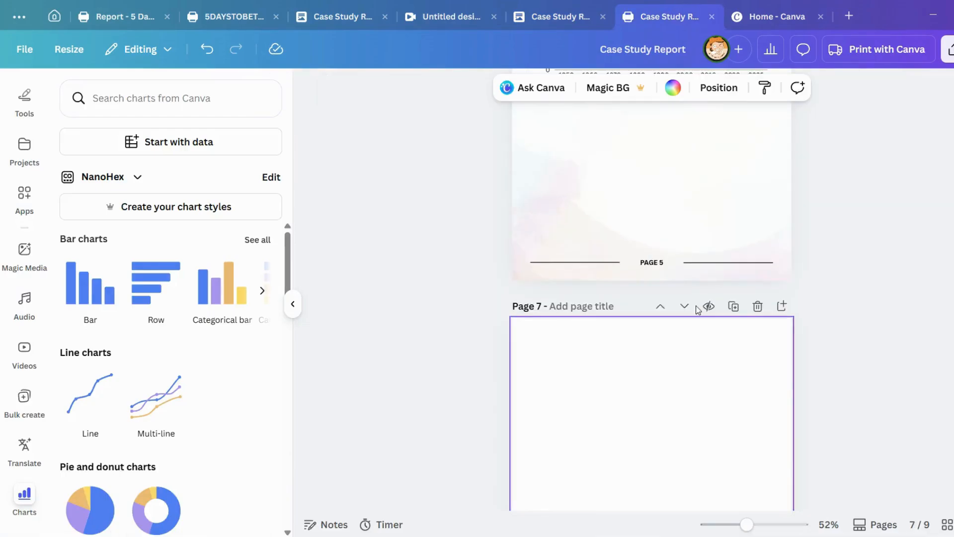
left_click(655, 408)
left_click(568, 374)
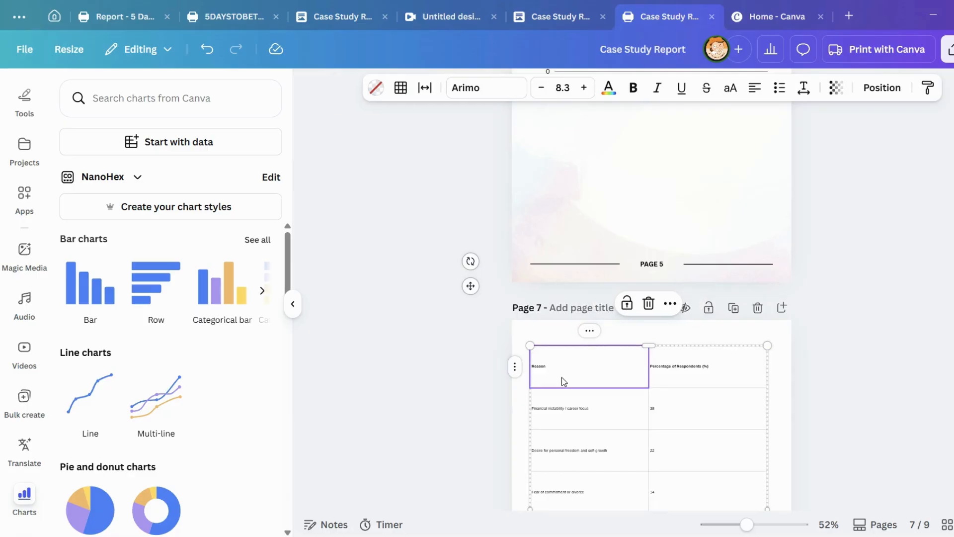
Select all cells of the pasted reasons table on page 7 and convert it to a sheet.
scroll(688, 322, "down", 5)
left_click(702, 409)
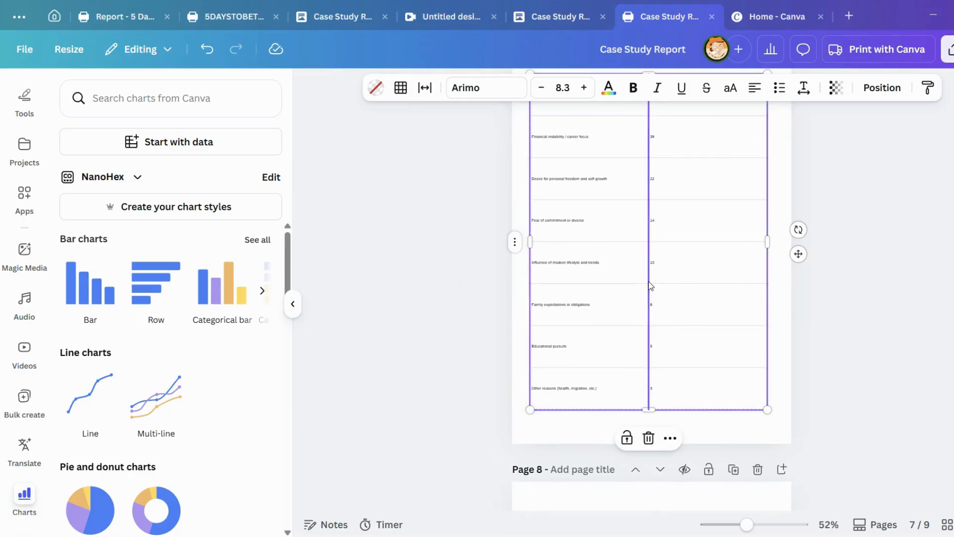
right_click(649, 281)
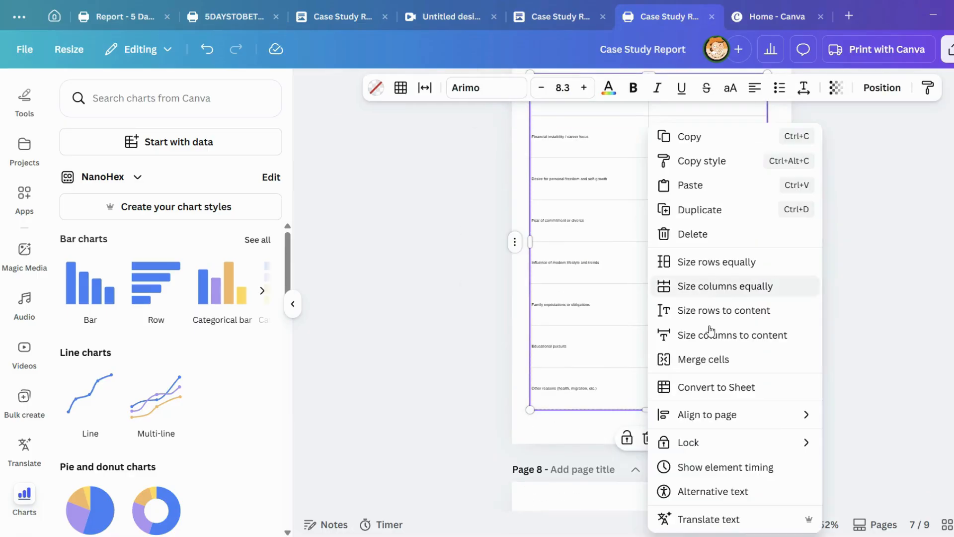
left_click(719, 389)
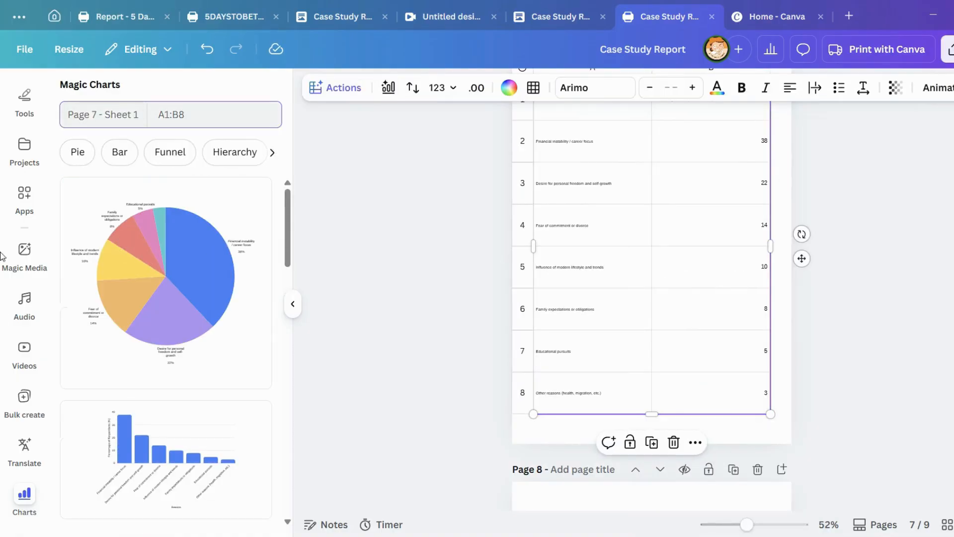
Insert the suggested pie chart of the A1:B8 reasons data on page 7 and move the sheet upward.
scroll(330, 358, "up", 3)
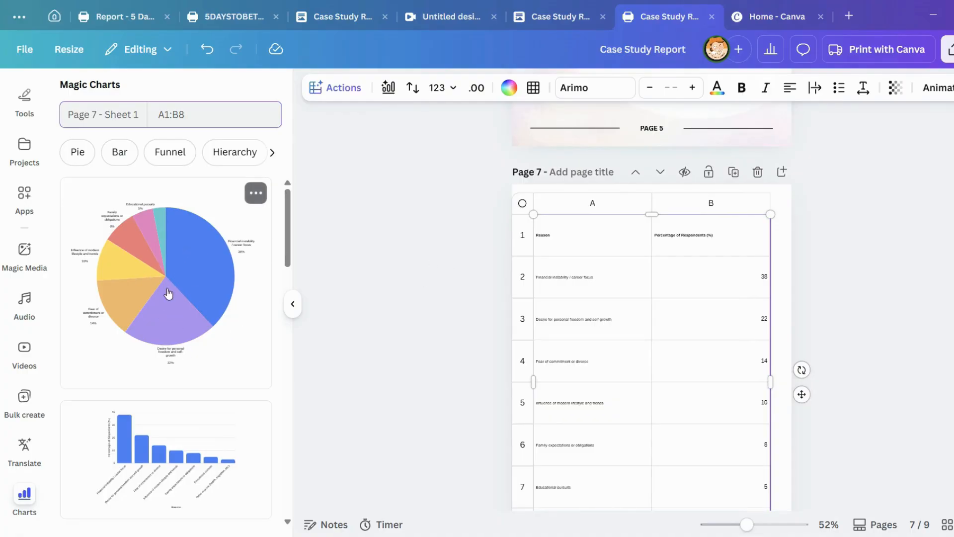
scroll(623, 256, "up", 3)
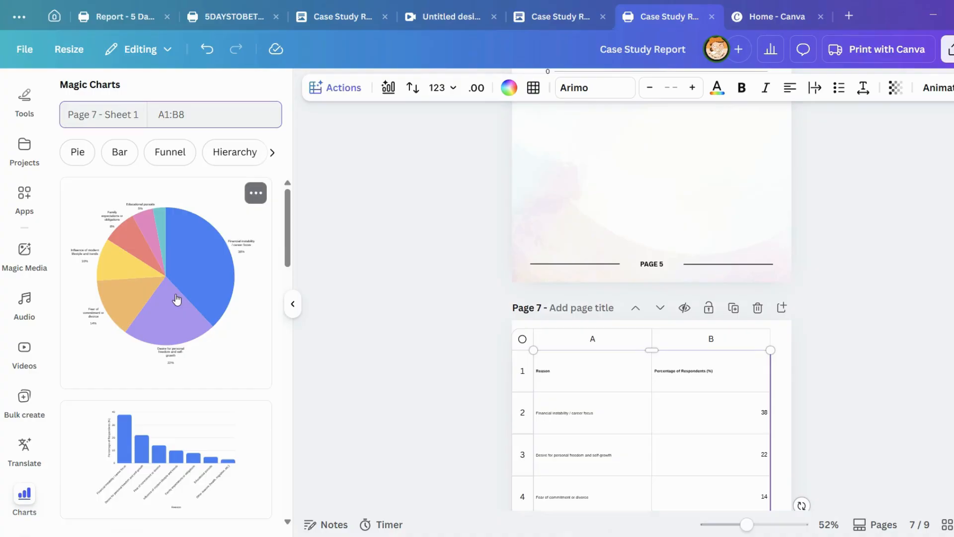
left_click(177, 300)
left_click_drag(657, 423, 682, 362)
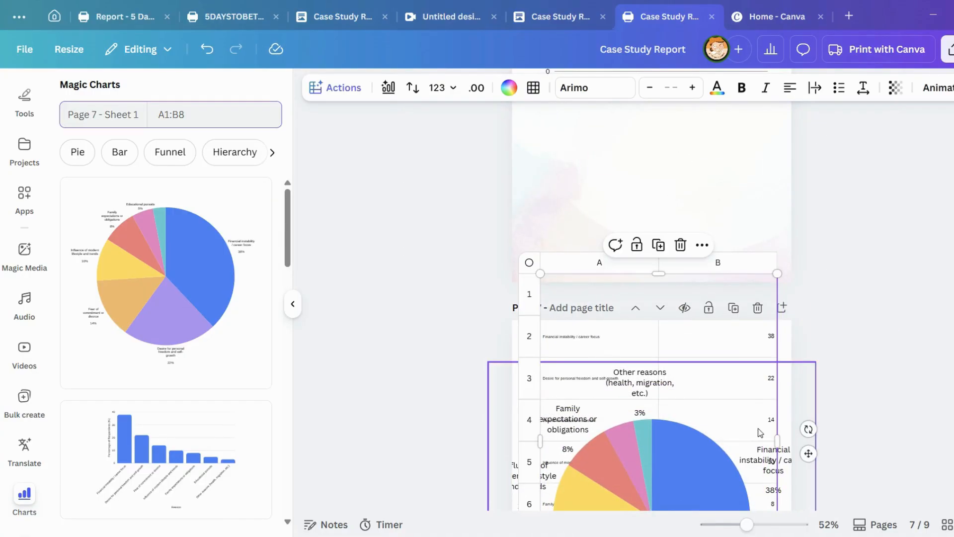
Move the reasons pie chart from page 7 up onto the Chart 3 page, page 6.
left_click(647, 485)
left_click(820, 406)
left_click(805, 404)
left_click_drag(800, 404, 778, 82)
scroll(827, 290, "up", 4)
left_click_drag(682, 357, 710, 277)
Delete the old average-age line chart on page 6 and shrink the pie chart to fit beneath the Chart 3 caption.
left_click_drag(771, 186, 782, 277)
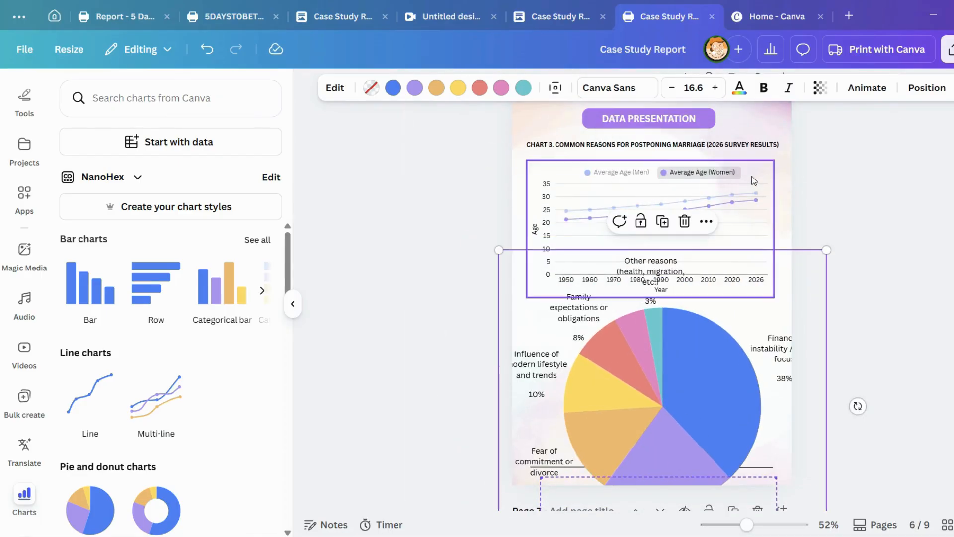
key("Delete")
left_click_drag(712, 288, 711, 178)
left_click_drag(823, 442, 749, 362)
left_click_drag(750, 330, 756, 340)
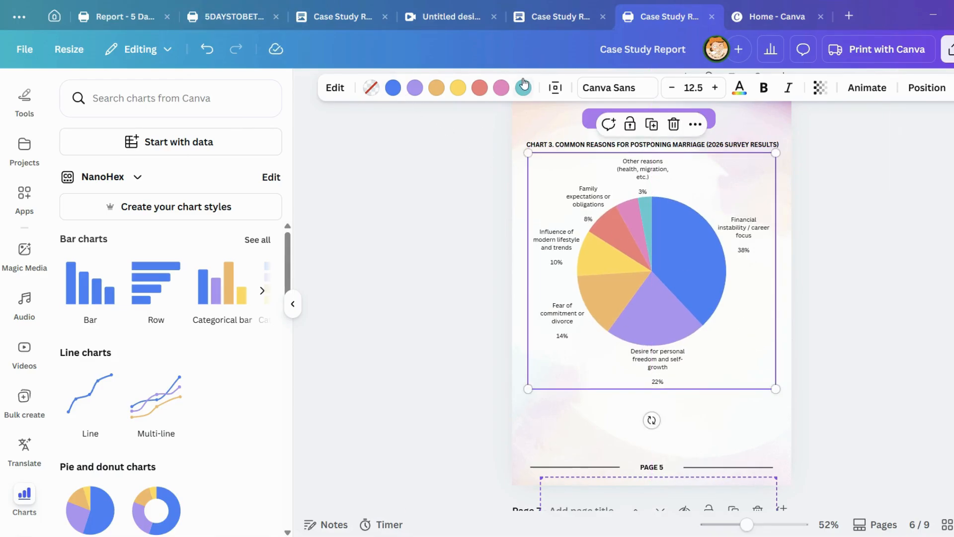
left_click(872, 192)
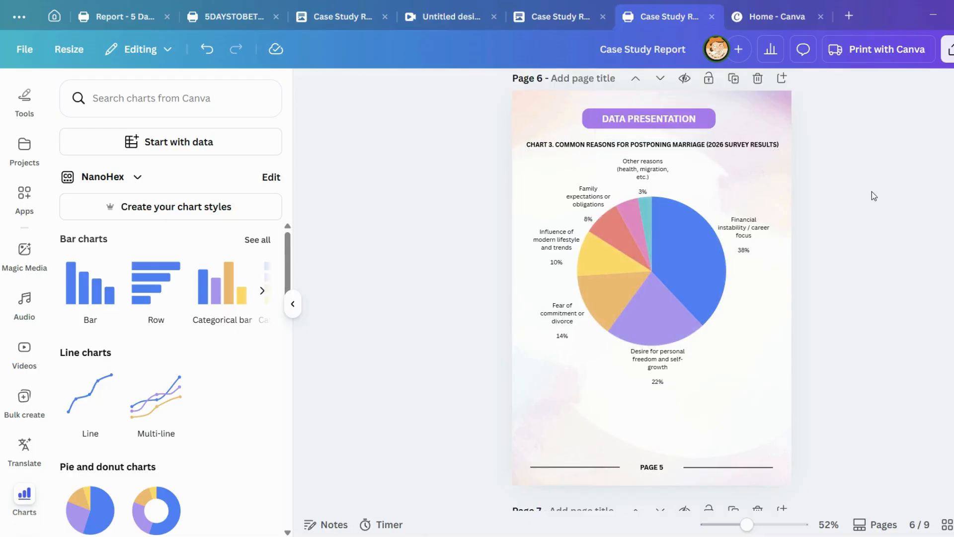
Set the pie chart's label font size to 11.5, keeping the Canva Sans font.
left_click(672, 194)
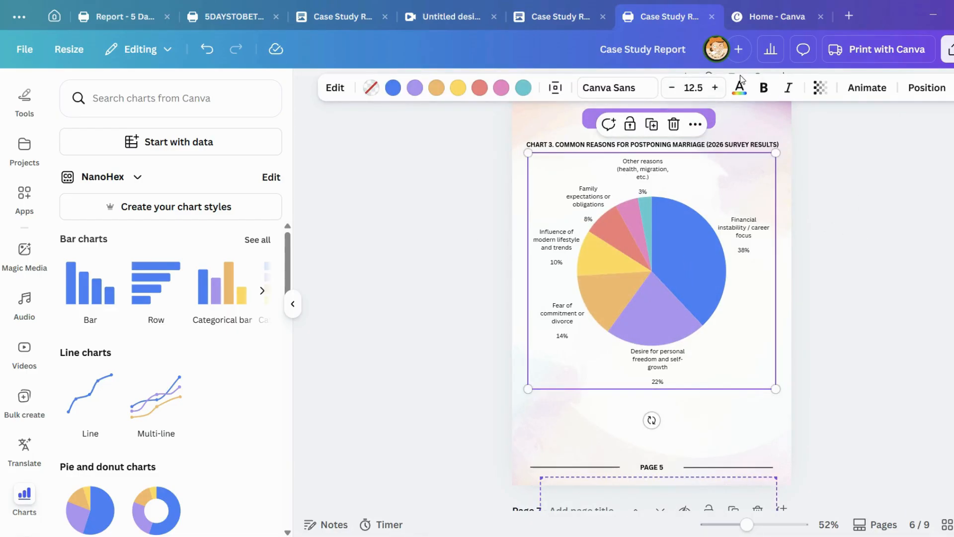
left_click(717, 88)
left_click(717, 88)
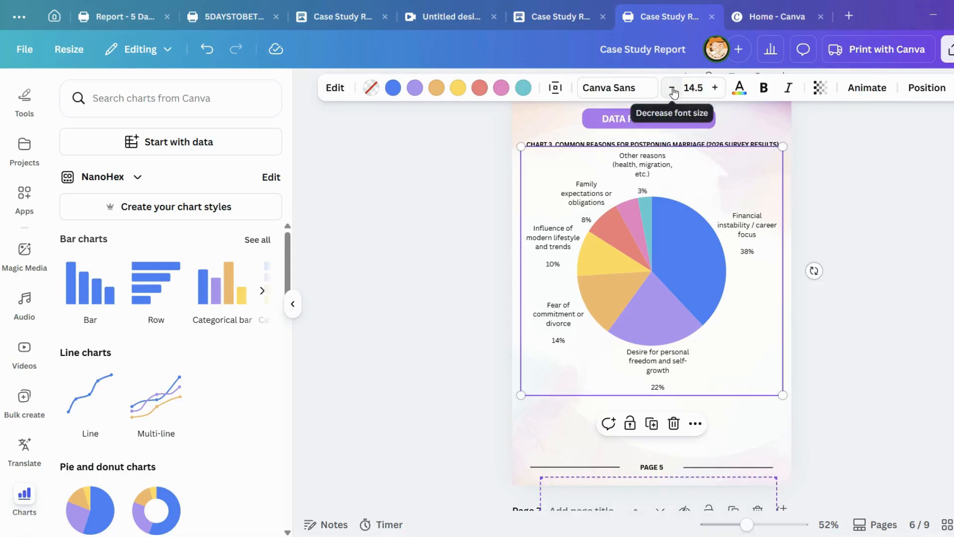
left_click(672, 88)
left_click(671, 88)
left_click(671, 88)
left_click(638, 88)
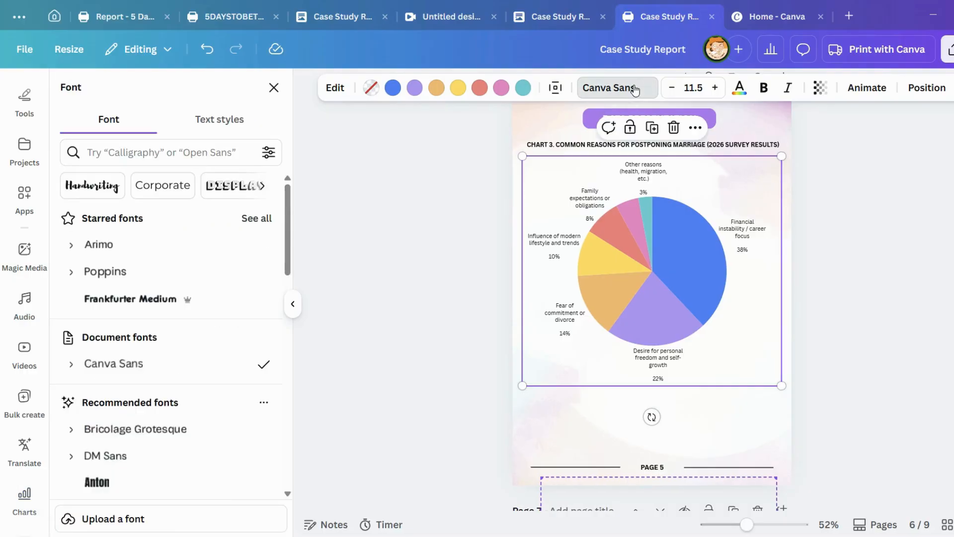
left_click(636, 90)
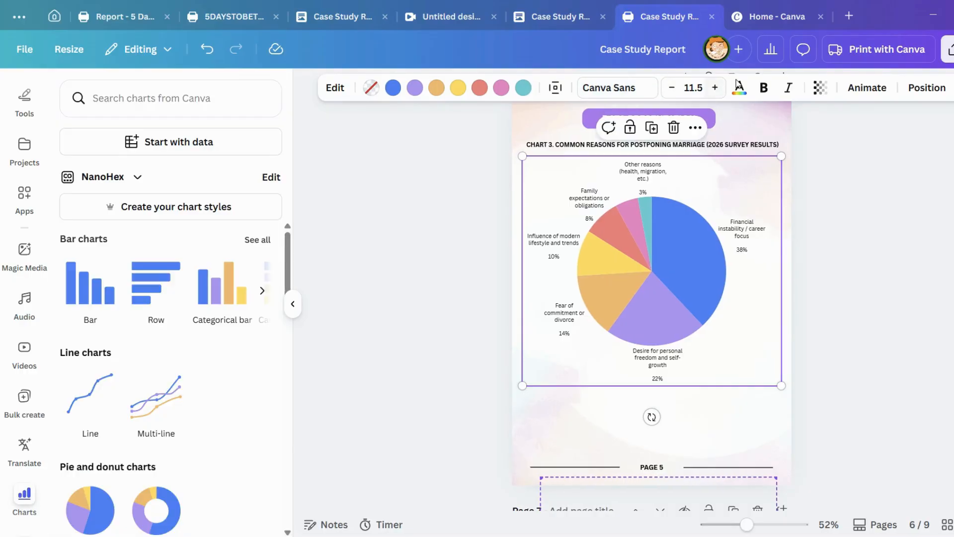
left_click(868, 196)
Resize and reposition the pie chart so it fills the area between the Chart 3 caption and the page 6 footer.
left_click(762, 277)
left_click_drag(780, 381, 786, 346)
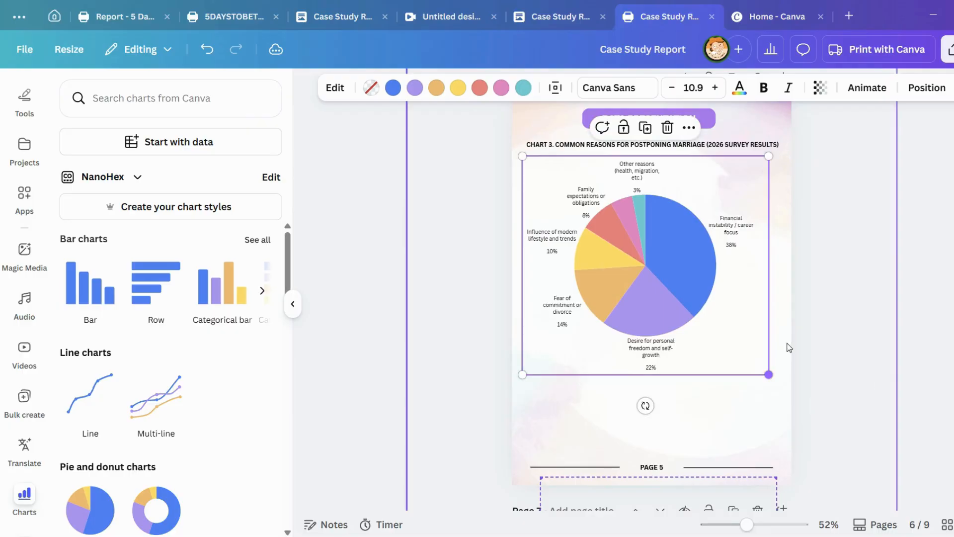
left_click_drag(732, 302, 730, 298)
left_click(823, 307)
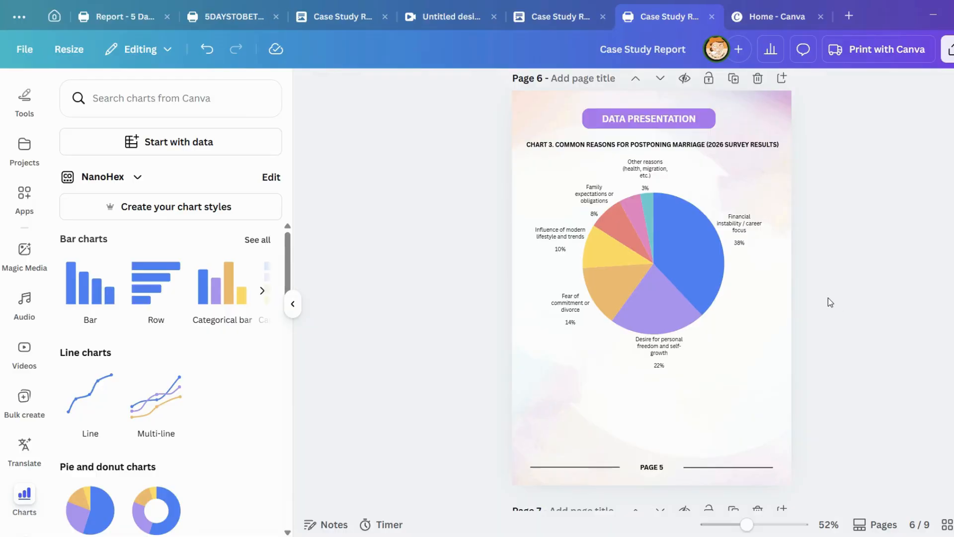
left_click(619, 293)
left_click_drag(789, 388, 810, 407)
left_click_drag(774, 372, 749, 382)
left_click_drag(748, 336, 750, 336)
left_click(853, 402)
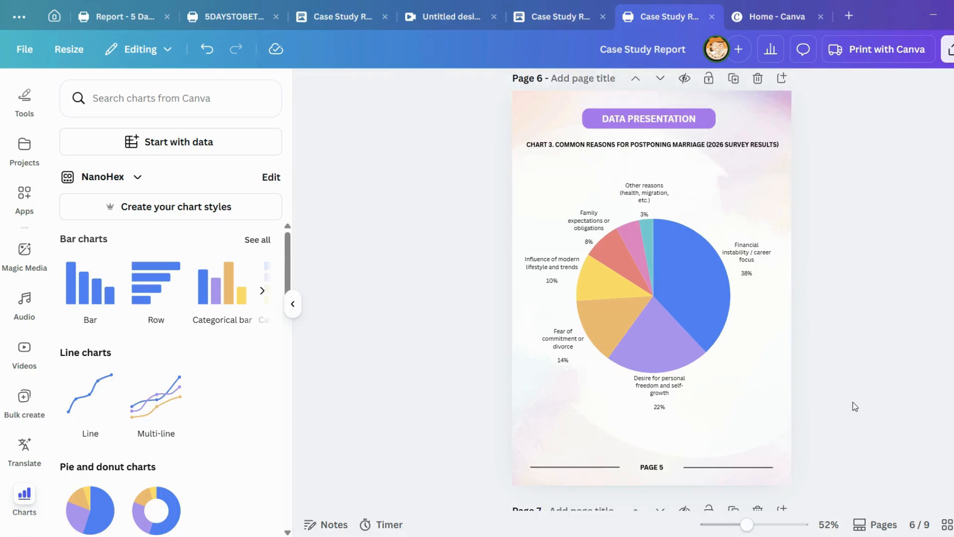
left_click(768, 387)
left_click_drag(787, 414, 792, 418)
left_click(812, 409)
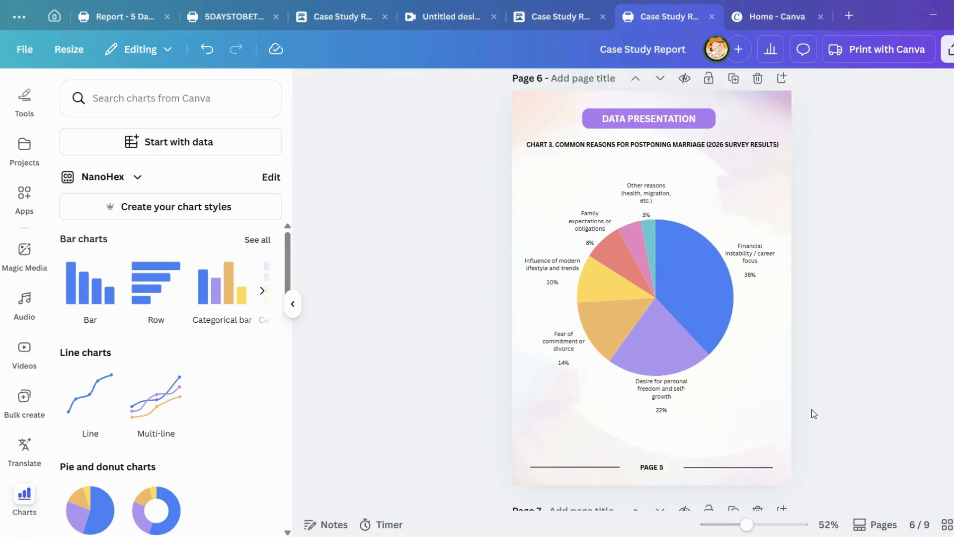
Center-align the Chart 3 caption and break it into two lines, with "(2026 SURVEY RESULTS)" on the second.
left_click(702, 146)
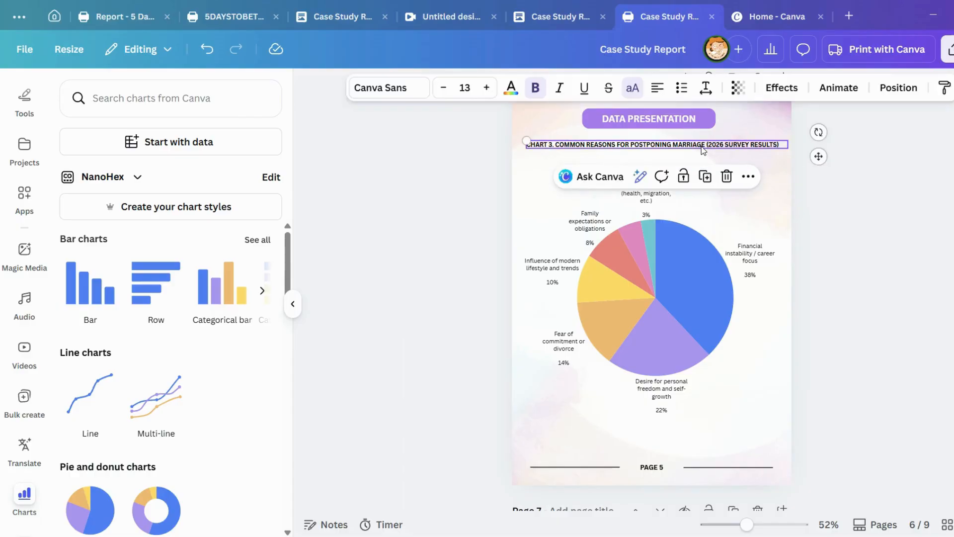
left_click(657, 89)
left_click(657, 89)
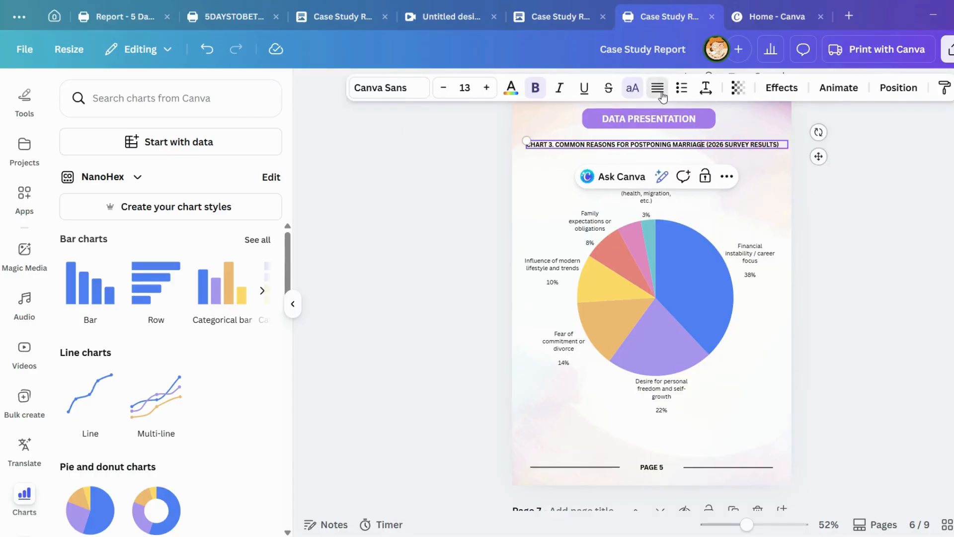
left_click_drag(792, 144, 728, 145)
left_click(837, 150)
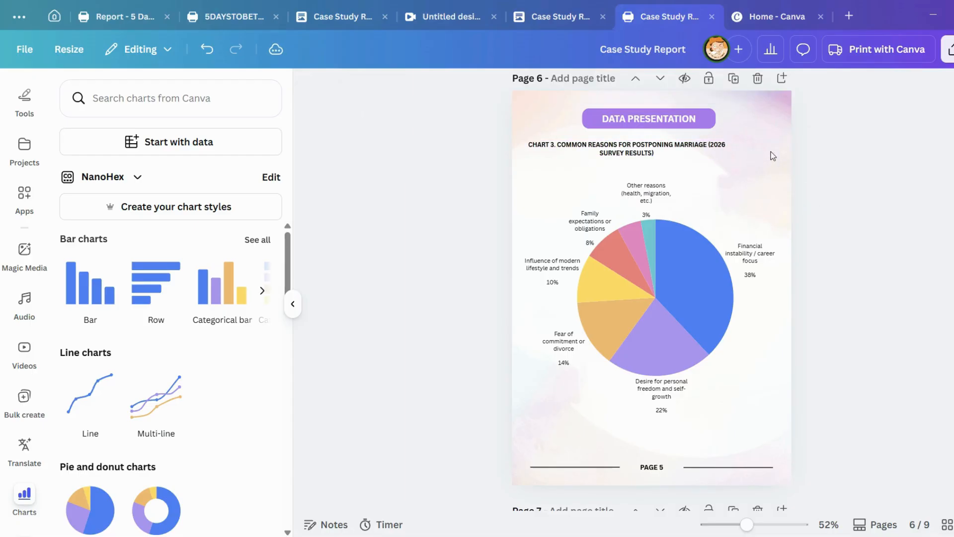
left_click(729, 147)
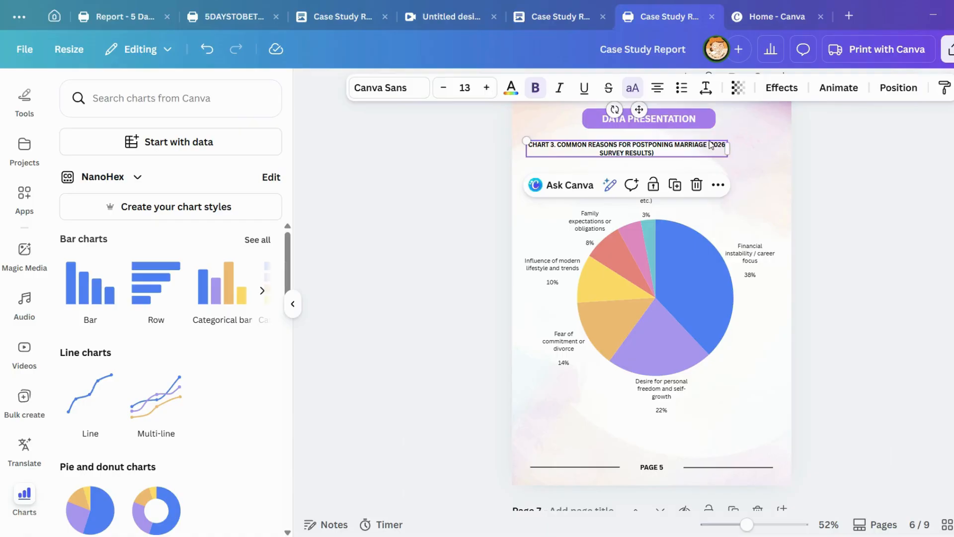
left_click(709, 143)
key("Return")
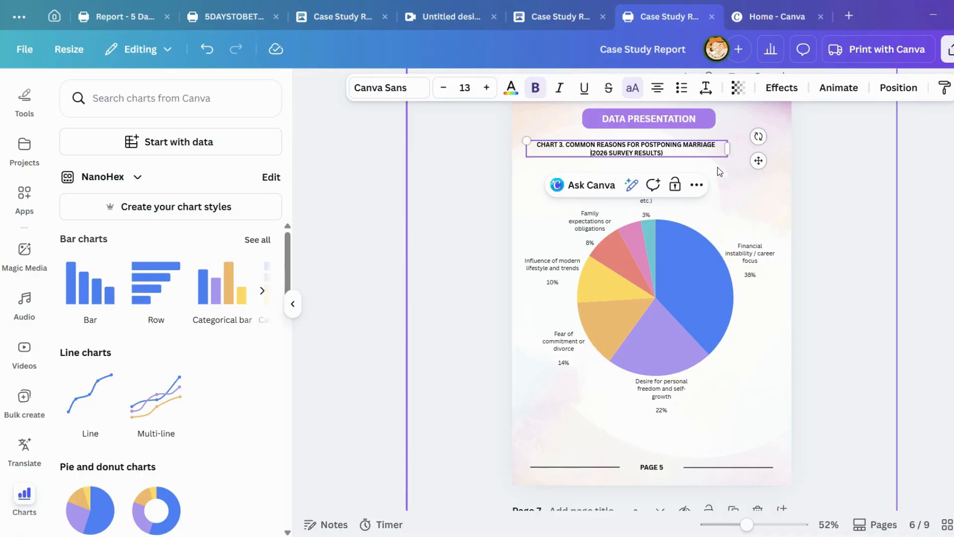
Check the "(2026 Survey Results)" wording of the Table 3 title in the source document and return to the Case Study Report.
left_click(544, 16)
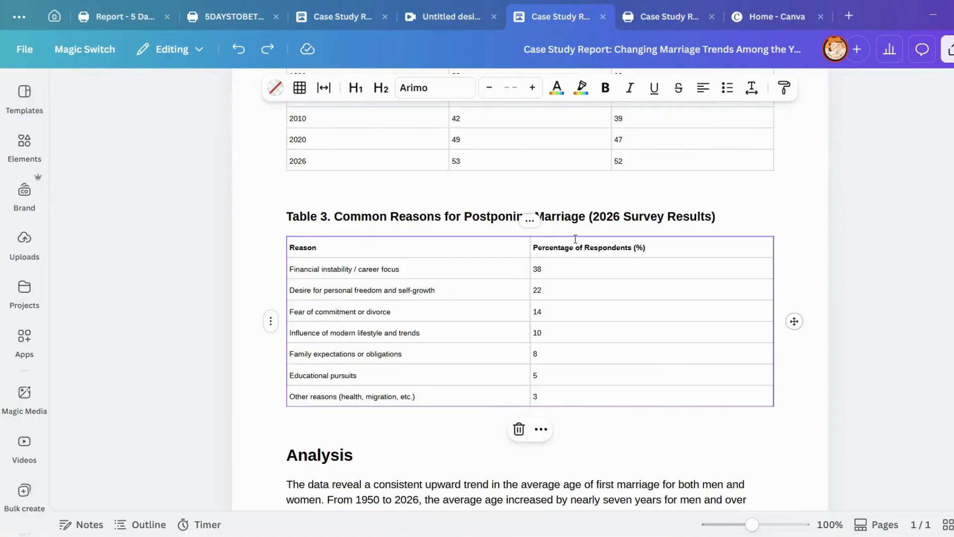
left_click(586, 212)
left_click_drag(716, 216, 589, 216)
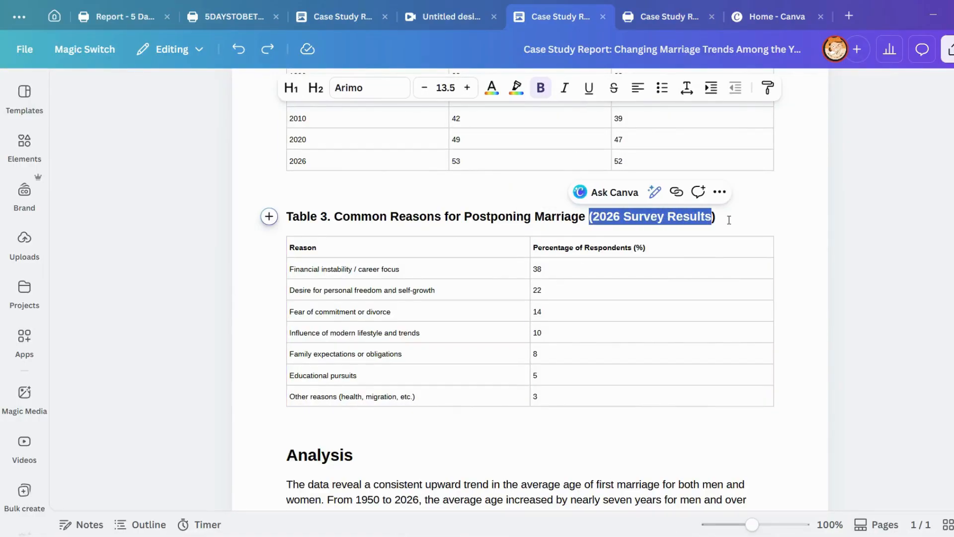
left_click_drag(716, 216, 636, 211)
left_click(661, 16)
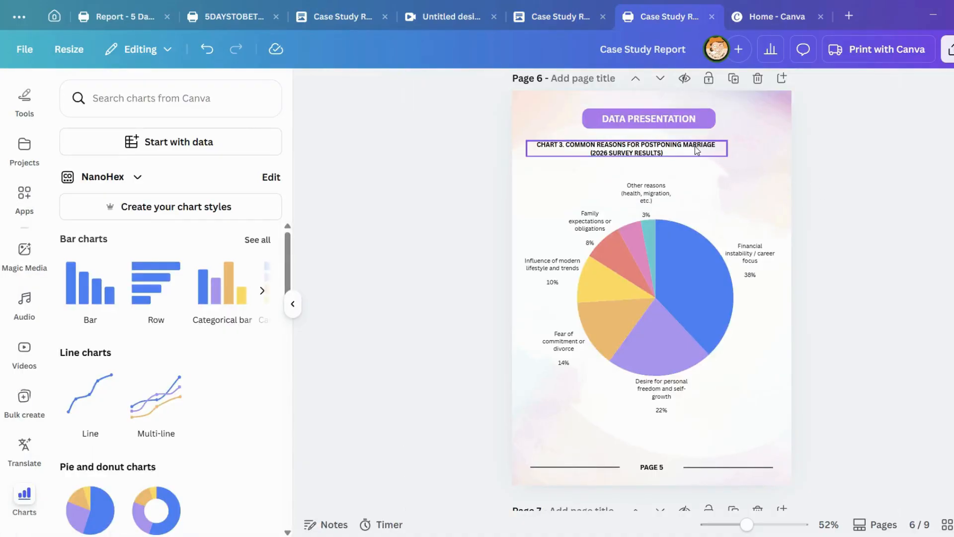
Center the two-line Chart 3 caption horizontally on page 6, between the DATA PRESENTATION heading and the pie chart.
left_click_drag(695, 147, 714, 148)
left_click(870, 200)
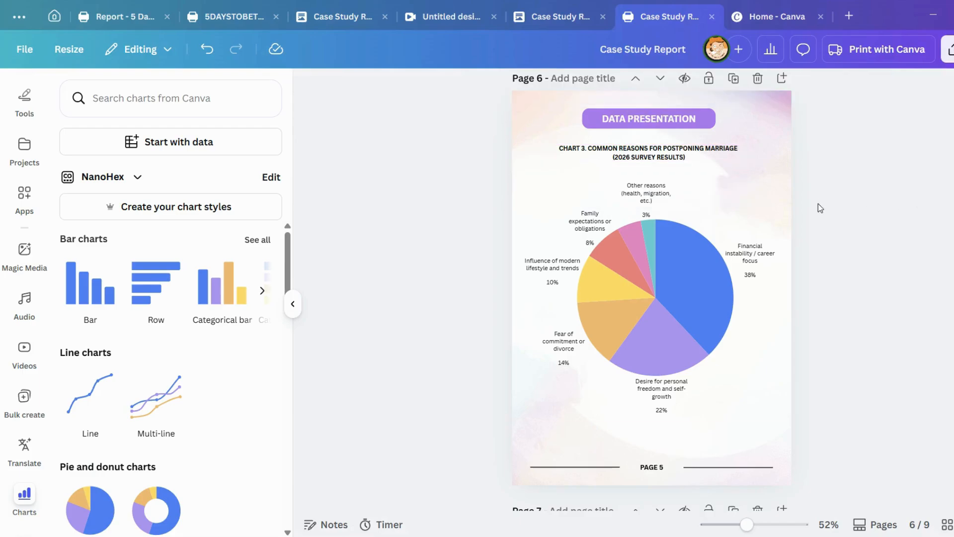
left_click_drag(692, 156, 692, 163)
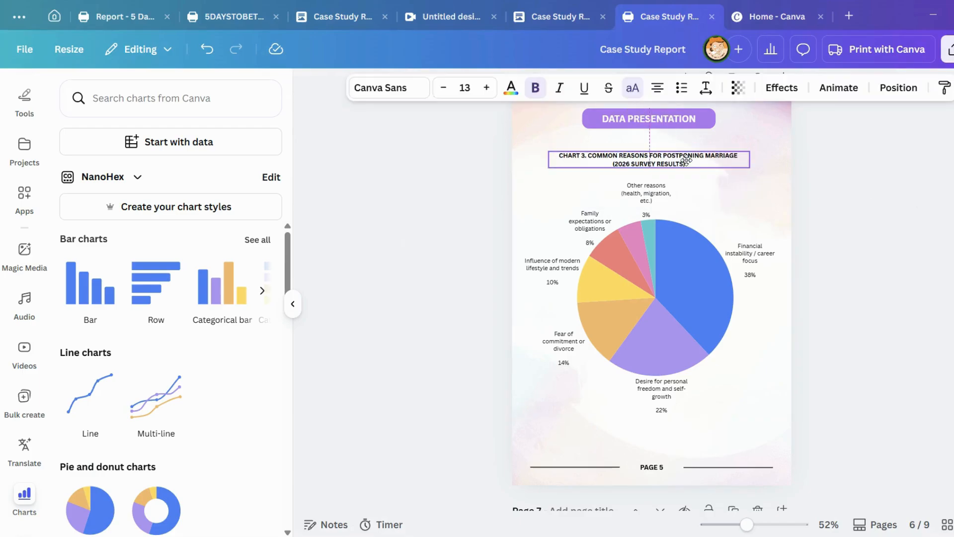
left_click(891, 179)
scroll(890, 177, "up", 10)
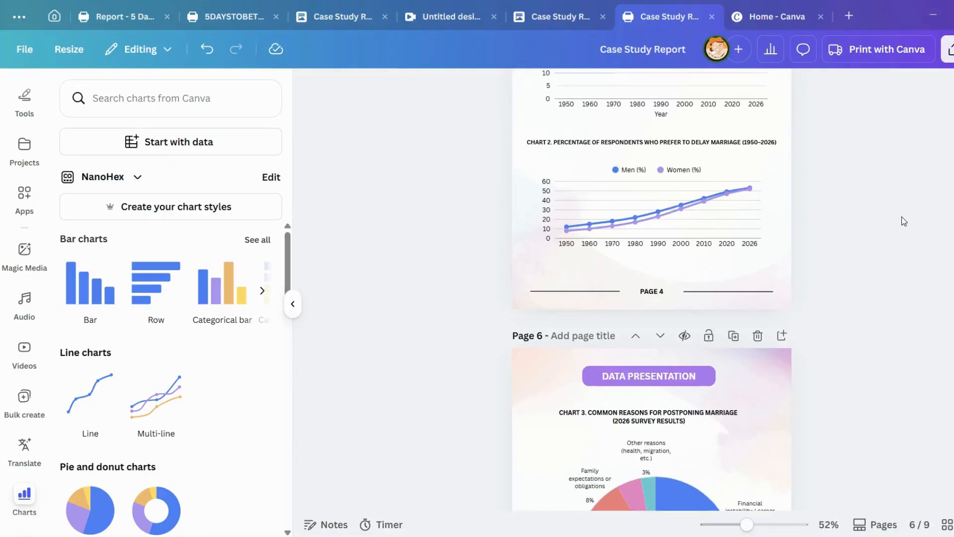
scroll(906, 212, "down", 10)
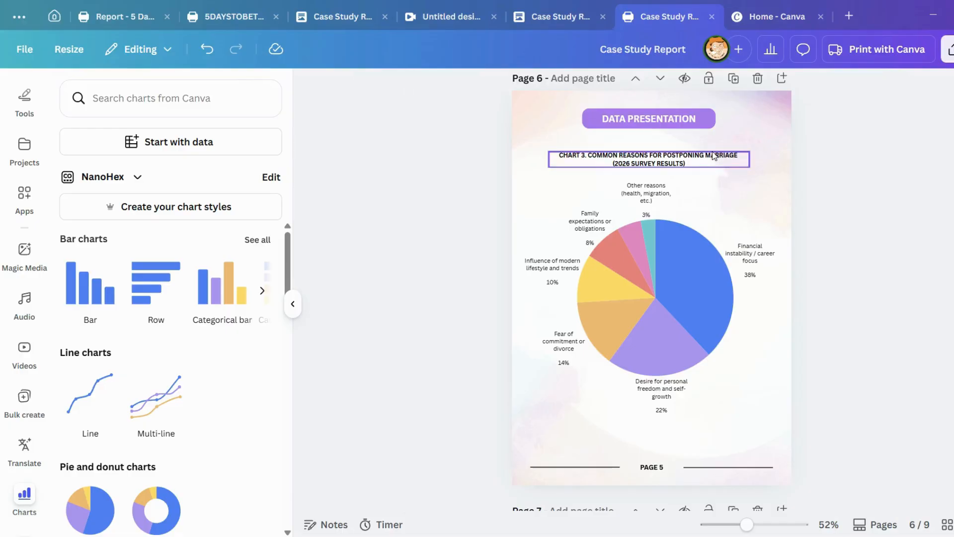
left_click_drag(718, 158, 719, 151)
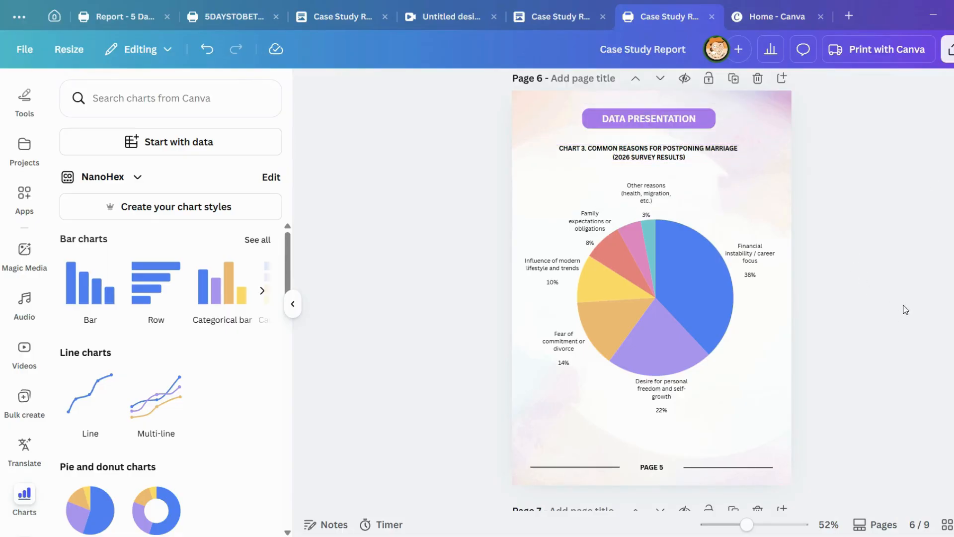
Duplicate the finished Chart 3 page to create a new page 7.
mouse_move(698, 304)
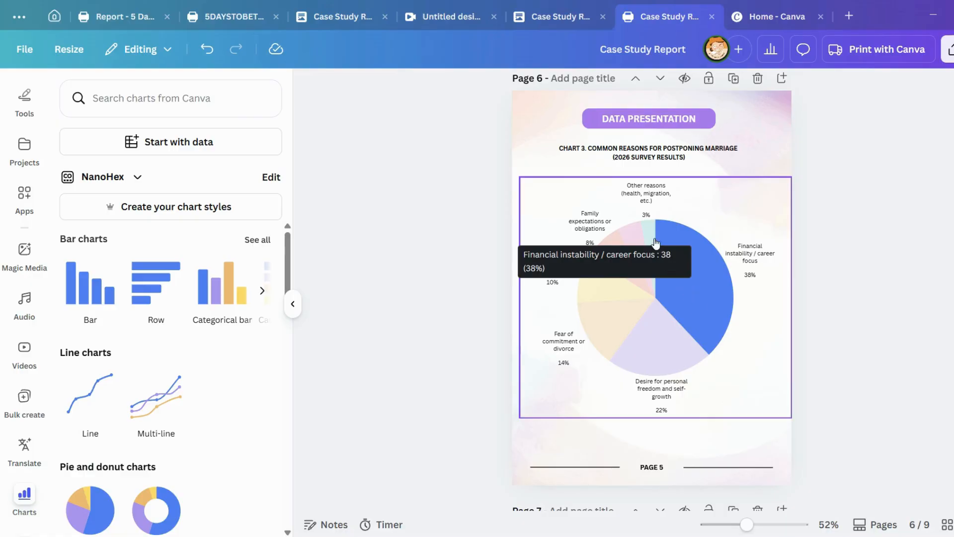
mouse_move(650, 230)
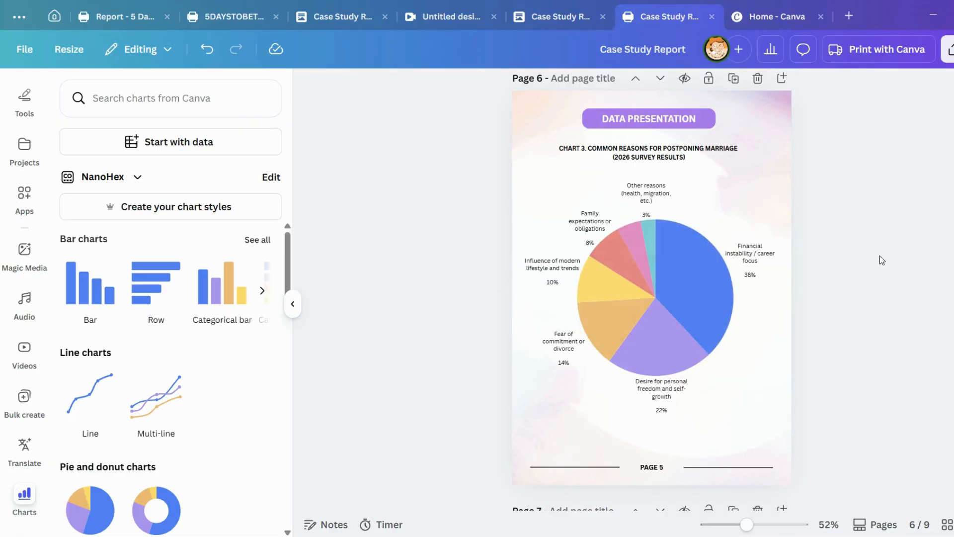
scroll(844, 225, "down", 5)
scroll(739, 117, "up", 7)
left_click(733, 145)
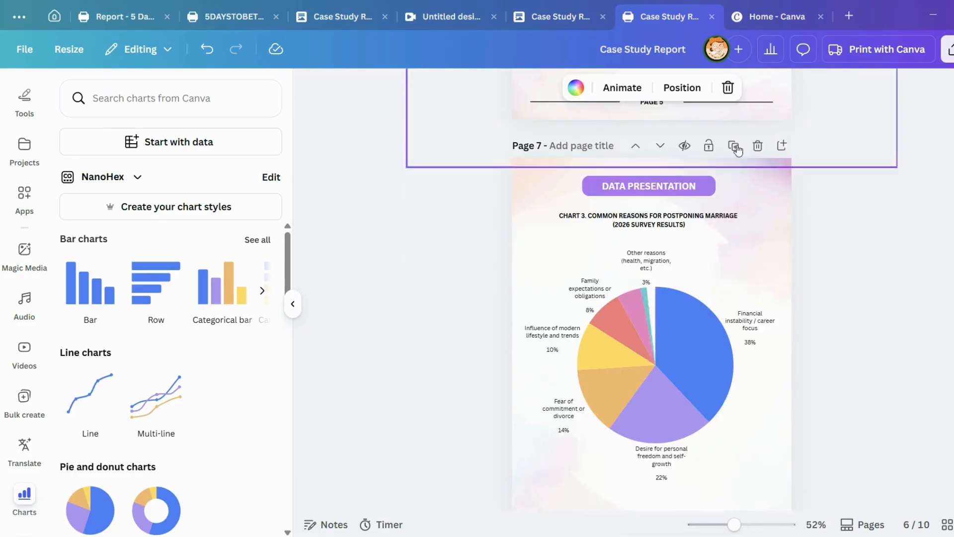
scroll(700, 182, "up", 4)
scroll(685, 264, "down", 4)
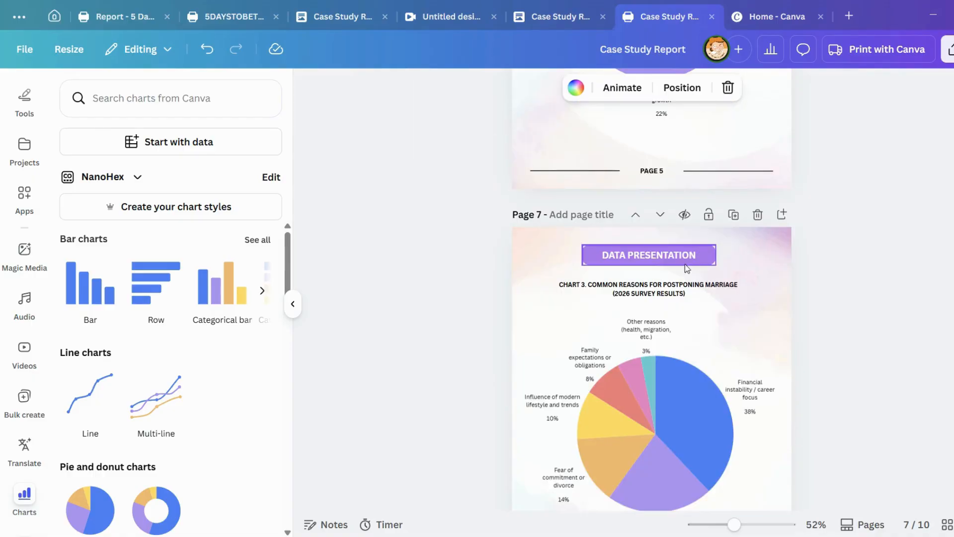
scroll(681, 341, "down", 3)
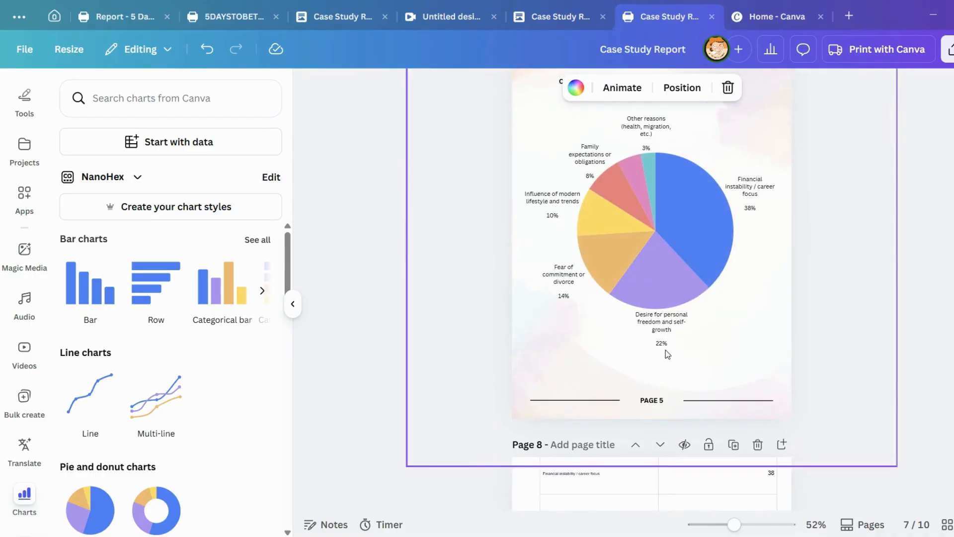
Replace the page number in the footer of the duplicated page 7.
double_click(665, 402)
left_click(665, 402)
key("BackSpace")
left_click(786, 376)
scroll(813, 275, "up", 4)
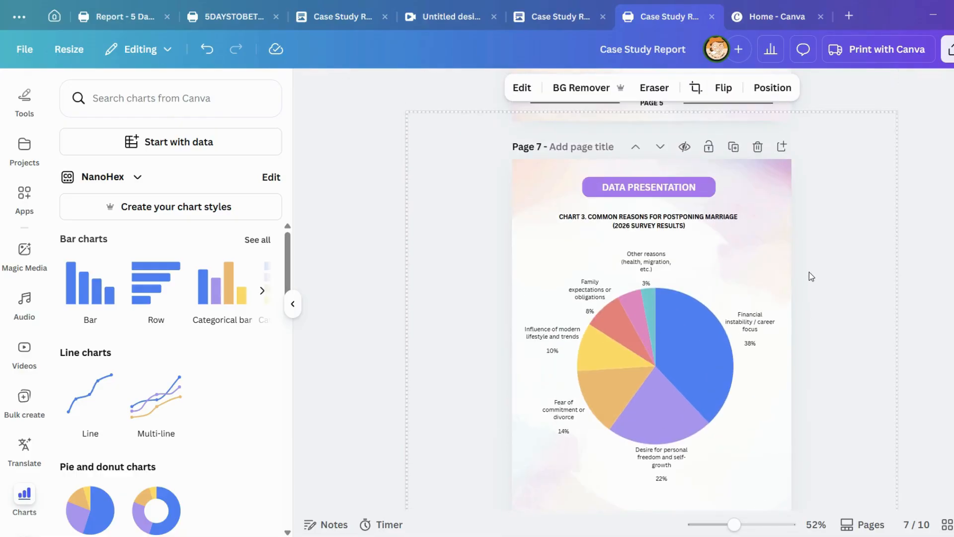
Copy the "Analysis" heading from the source document and return to the Case Study Report.
left_click(561, 20)
scroll(303, 317, "down", 4)
left_click_drag(289, 252, 355, 253)
key("ctrl+c")
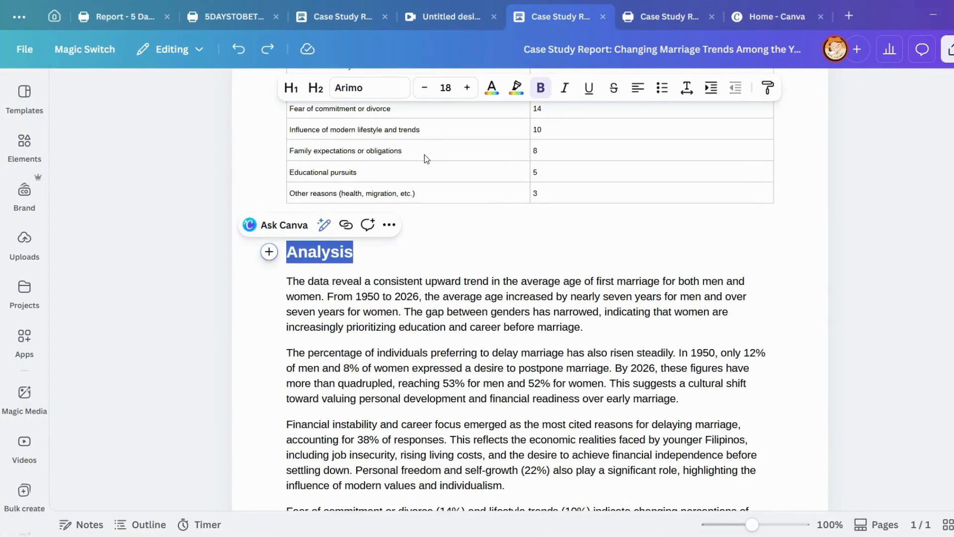
left_click(641, 27)
Replace the "DATA PRESENTATION" heading on page 7 with the copied "Analysis" text, without a trailing line break.
left_click(665, 254)
double_click(665, 254)
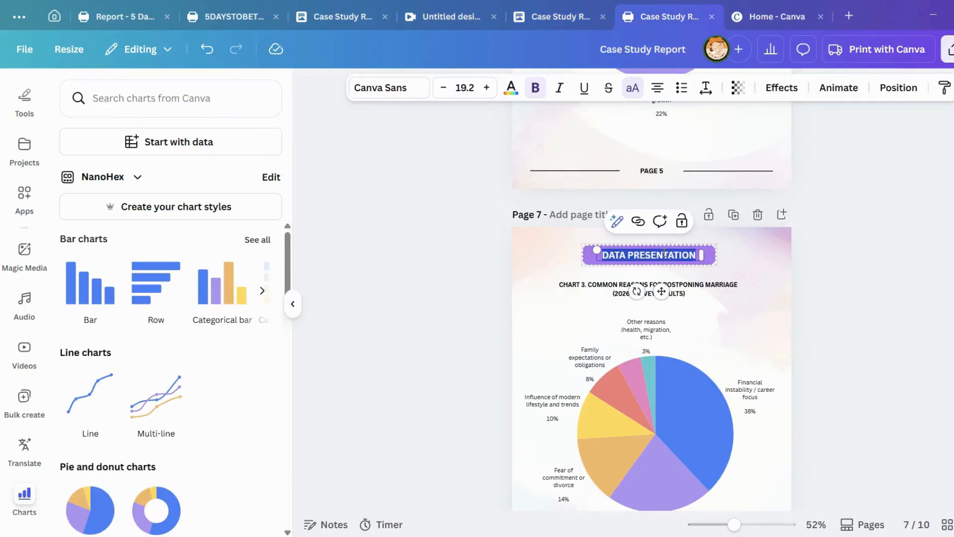
key("ctrl+v")
key("BackSpace")
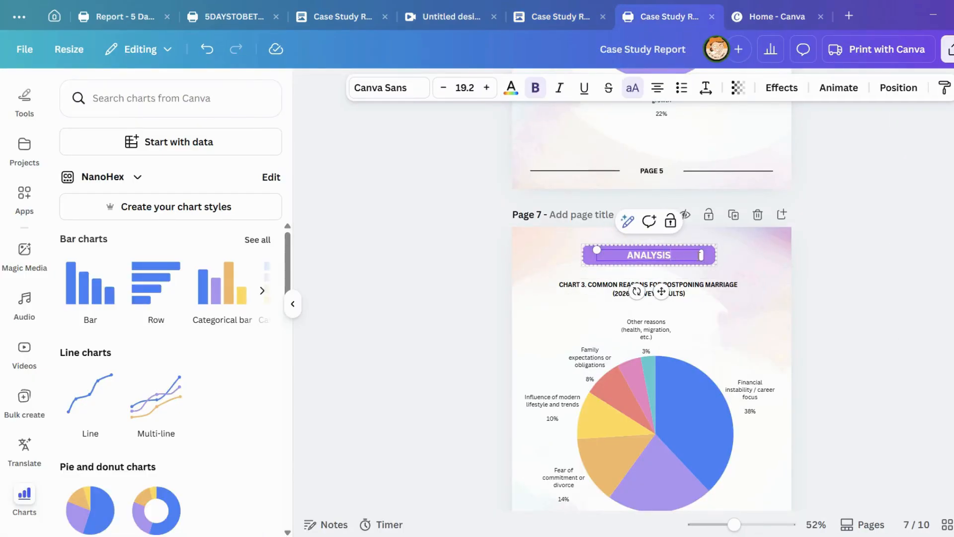
key("Escape")
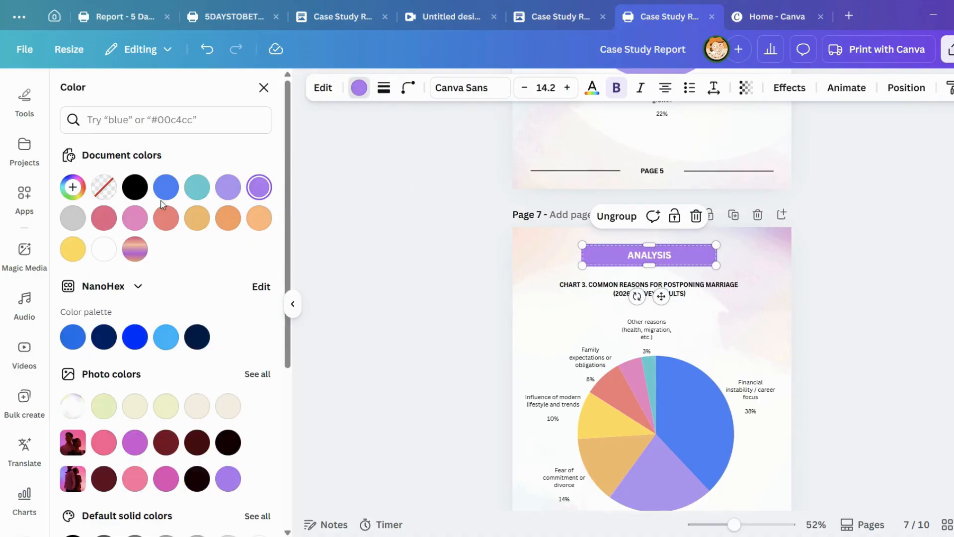
Change the fill color of the ANALYSIS heading banner on page 7 to the purple #9D36FF.
left_click(257, 195)
left_click_drag(175, 262, 219, 252)
scroll(900, 209, "up", 6)
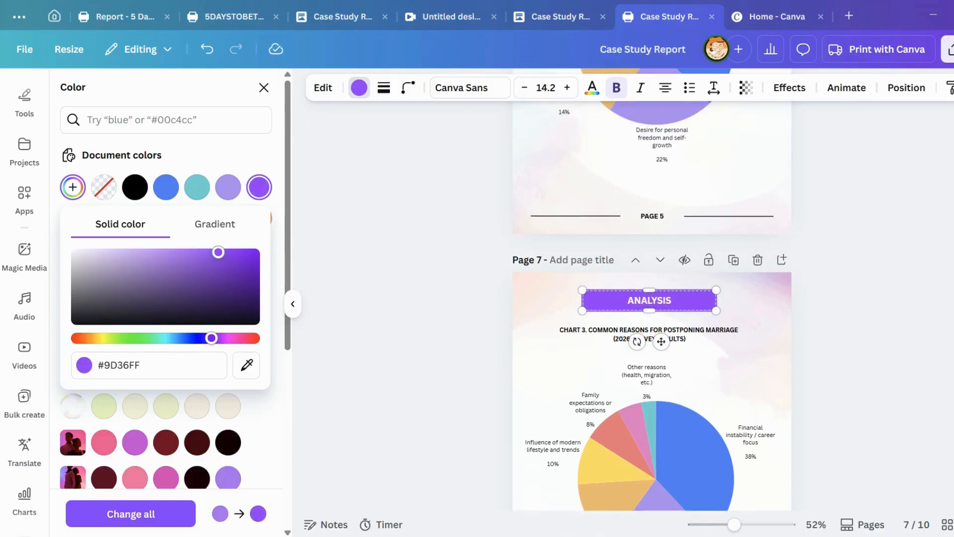
Darken the fill of the ANALYSIS heading banner on page 7 to purple #6D00D3.
scroll(908, 205, "down", 3)
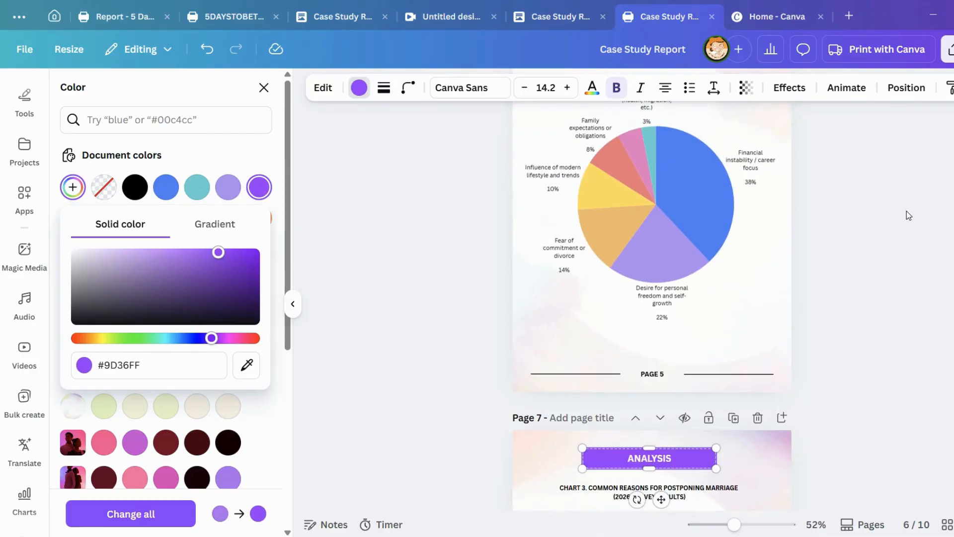
left_click(263, 266)
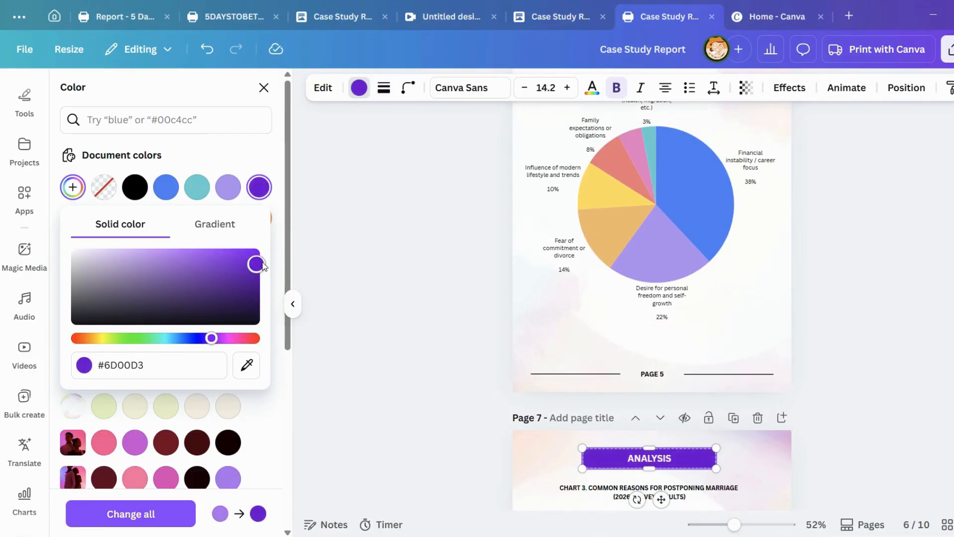
left_click(860, 329)
Compare the heading banners on pages 6 and 7, and delete the pie chart from page 7.
scroll(871, 348, "up", 5)
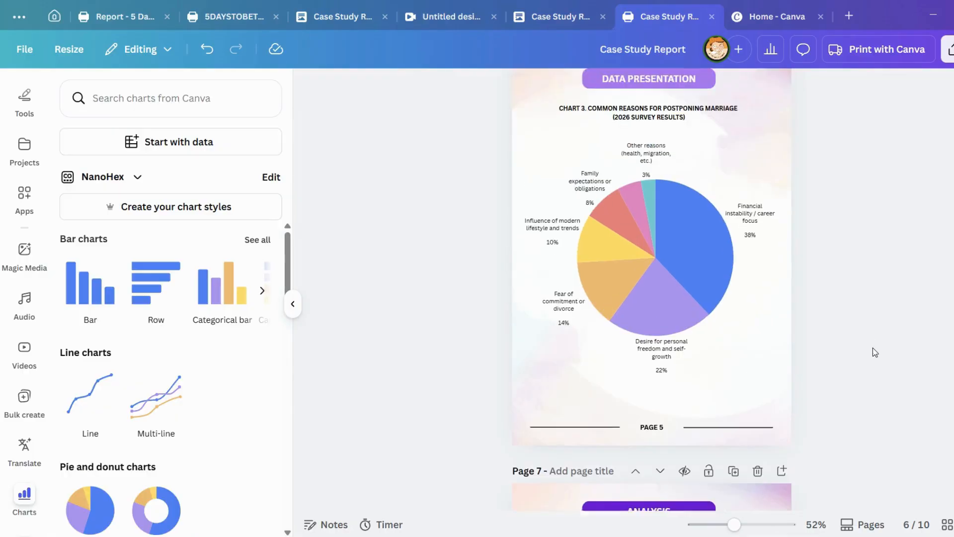
scroll(872, 342, "down", 1)
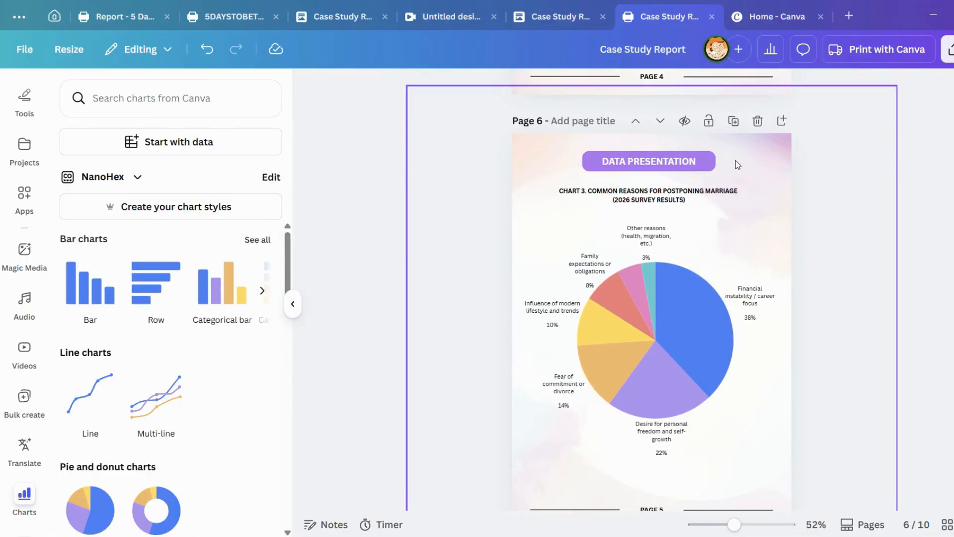
scroll(746, 164, "down", 4)
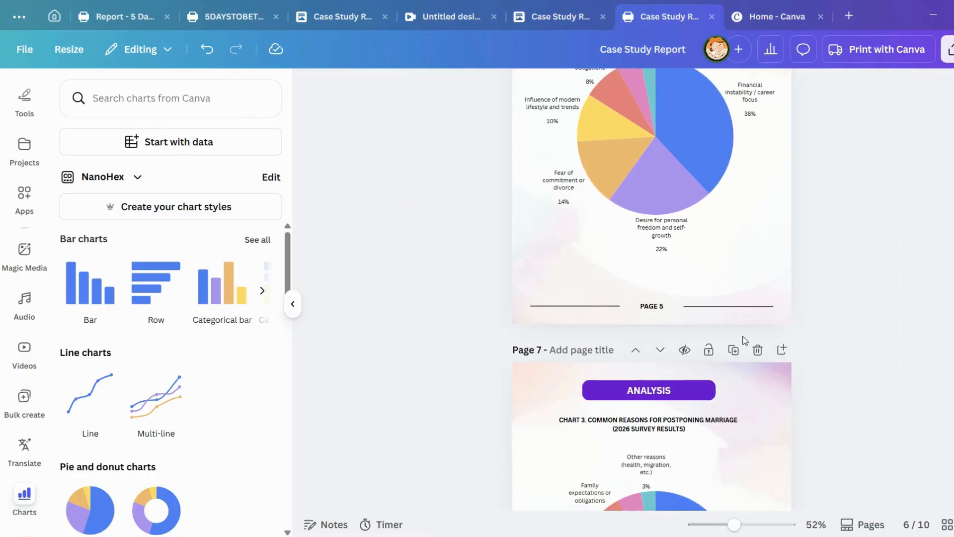
scroll(775, 318, "down", 3)
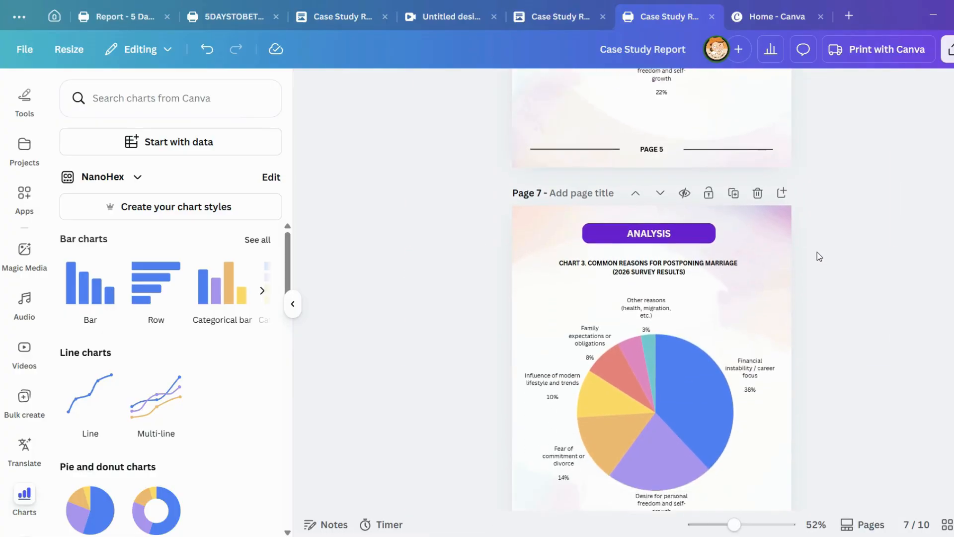
left_click(735, 222)
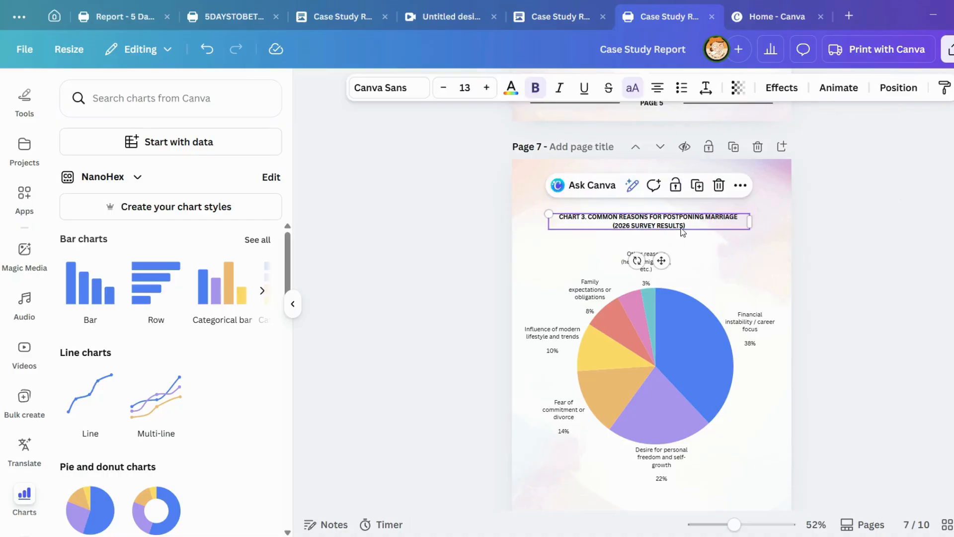
left_click(691, 256)
key("Delete")
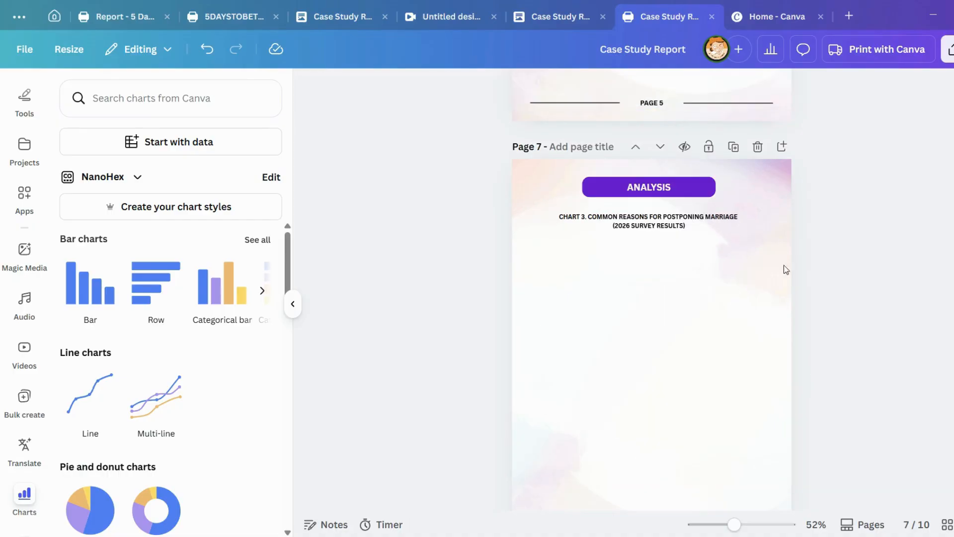
Select all four paragraphs under Analysis in the source document and return to the Case Study Report.
scroll(791, 278, "down", 1)
left_click(566, 16)
scroll(287, 214, "down", 1)
left_click_drag(287, 214, 471, 473)
left_click(646, 17)
Delete the Chart 3 caption under the ANALYSIS heading on page 7.
left_click(616, 155)
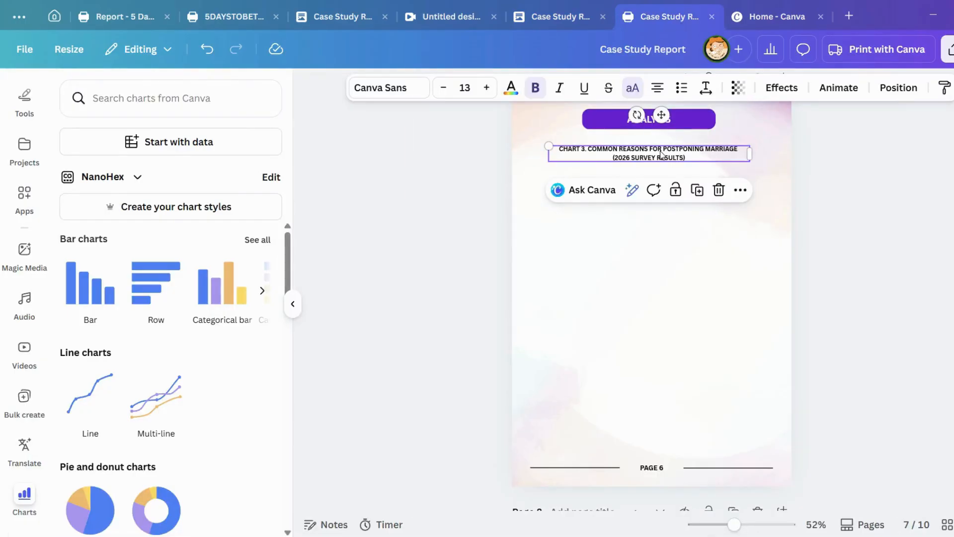
left_click(719, 190)
Copy the METHODOLOGY paragraph together with its outlined frame on page 4.
scroll(642, 251, "up", 2)
scroll(642, 251, "up", 10)
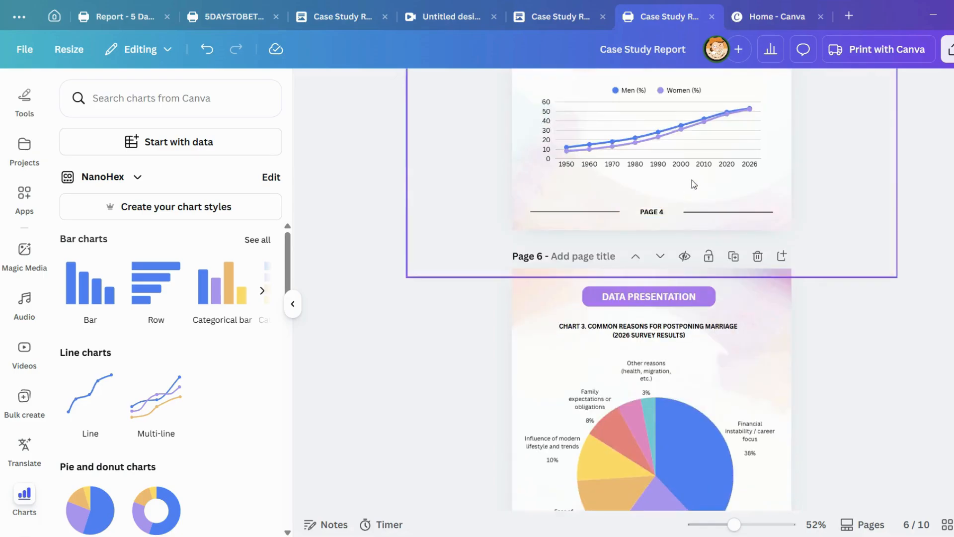
scroll(746, 299, "up", 5)
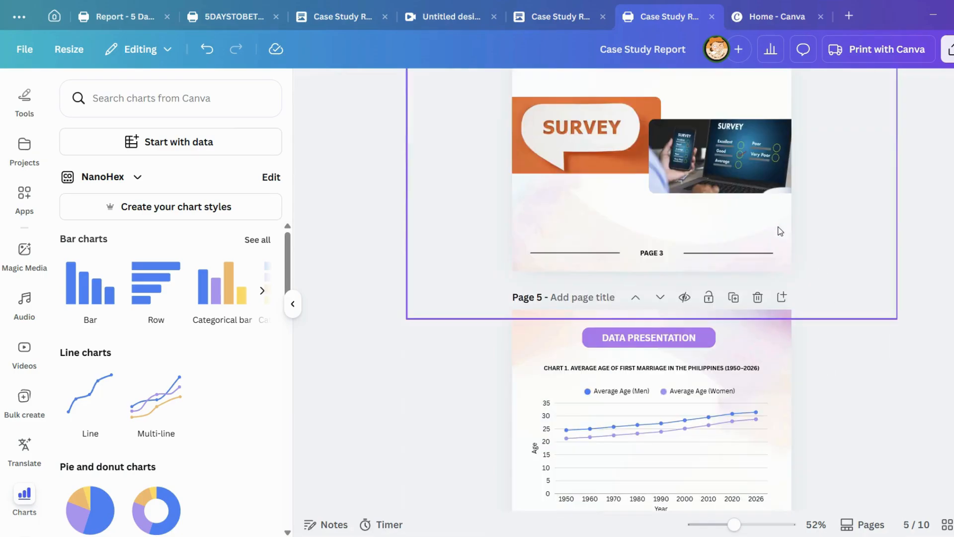
scroll(751, 326, "down", 5)
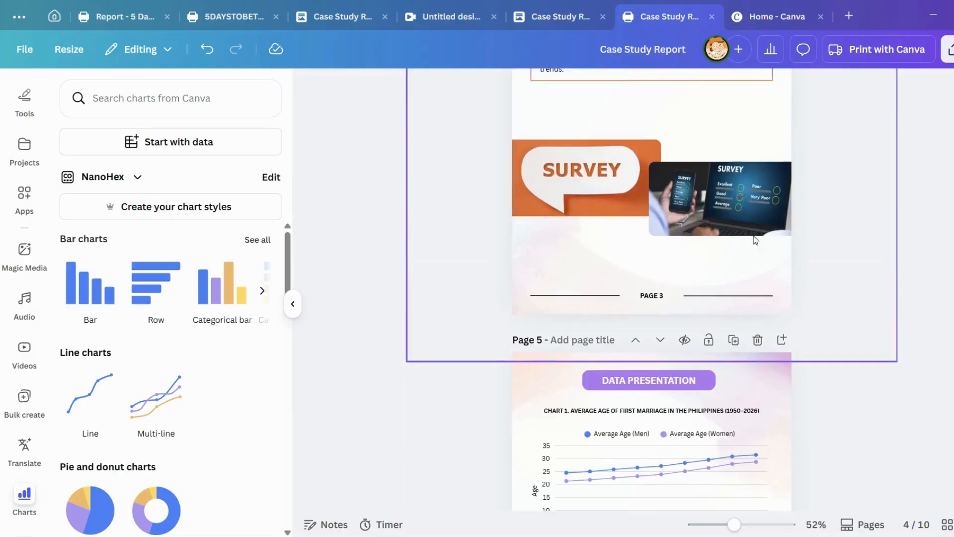
scroll(517, 234, "up", 4)
left_click_drag(517, 234, 779, 315)
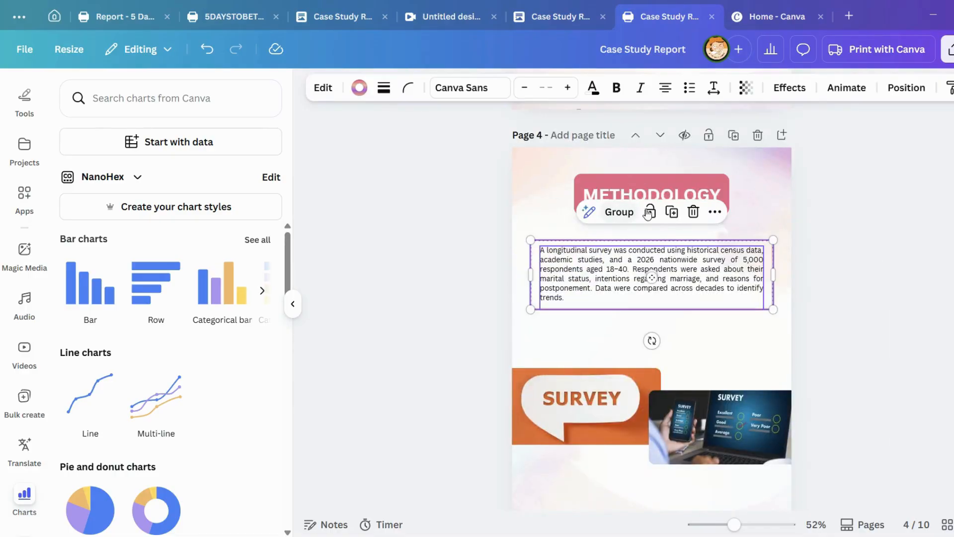
left_click(669, 217)
Paste the copied paragraph and frame onto page 7 below the ANALYSIS heading.
scroll(685, 290, "down", 15)
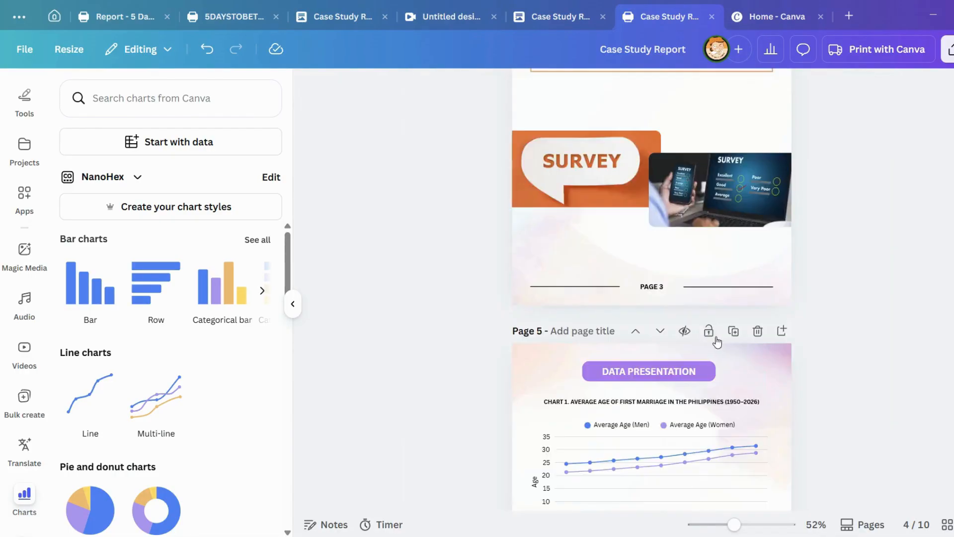
scroll(726, 335, "down", 10)
scroll(707, 313, "up", 6)
left_click(630, 410)
key("ctrl+v")
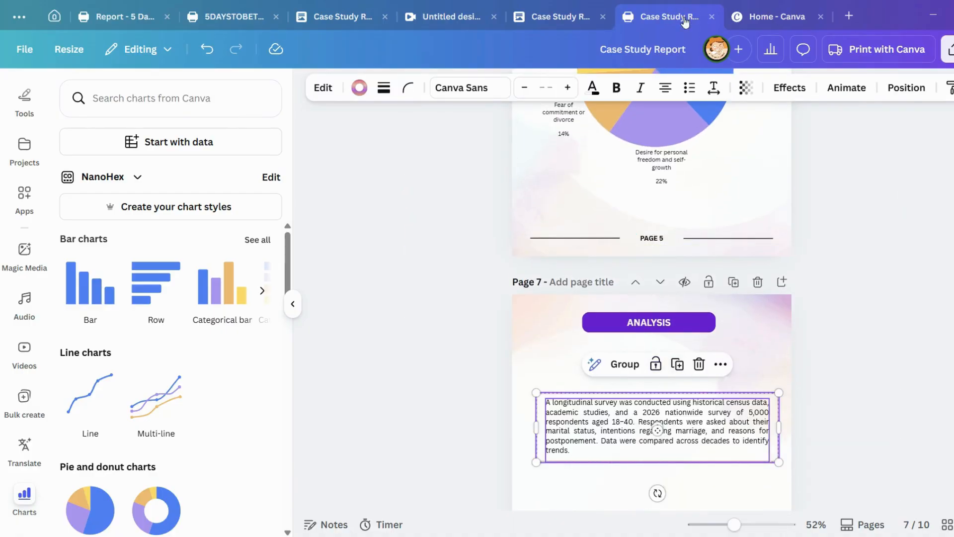
Replace the pasted methodology paragraph on page 7 with the four Analysis paragraphs from the source document.
left_click(751, 18)
left_click(667, 19)
left_click(527, 17)
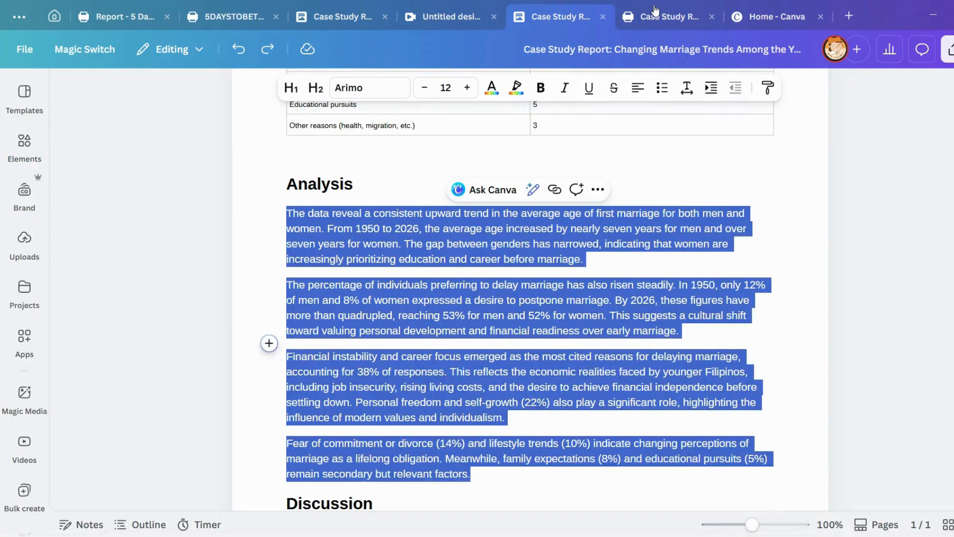
left_click(657, 10)
scroll(655, 214, "down", 4)
double_click(627, 209)
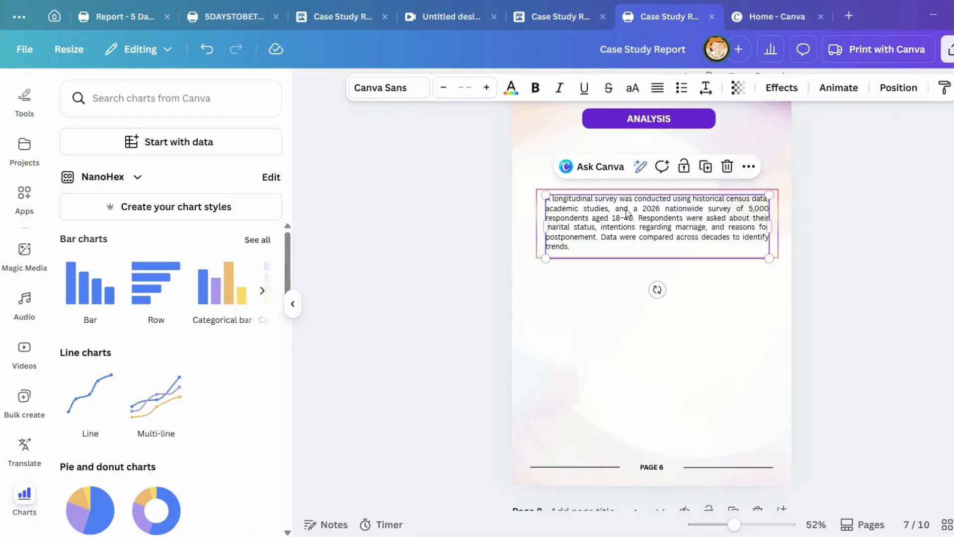
key("ctrl+v")
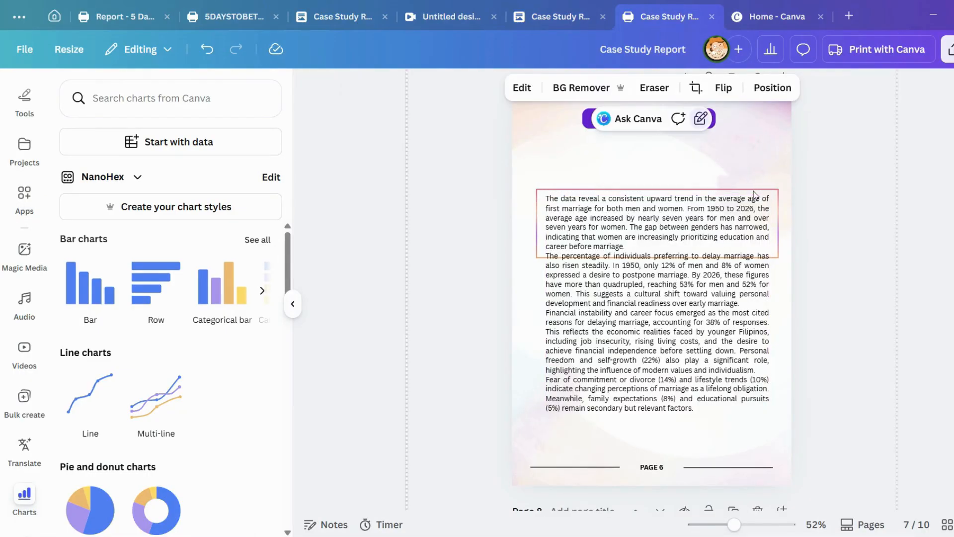
Move the gradient-outlined frame up toward the ANALYSIS heading and stretch it downward to enclose all the text.
left_click_drag(725, 188, 674, 152)
left_click_drag(661, 259, 659, 457)
left_click(651, 282)
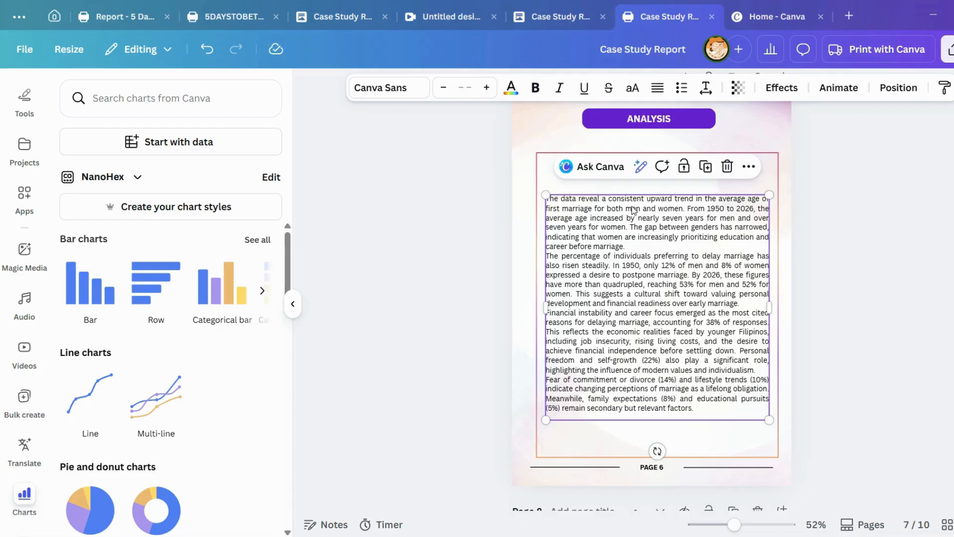
left_click(681, 138)
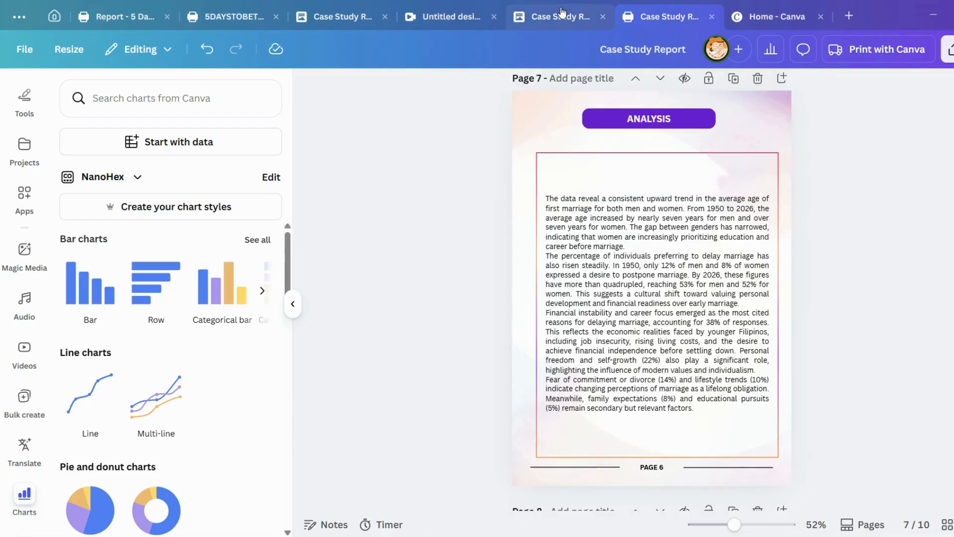
Check the paragraph breaks in the source document and insert blank lines between the four Analysis paragraphs on page 7.
left_click(561, 17)
left_click(398, 285)
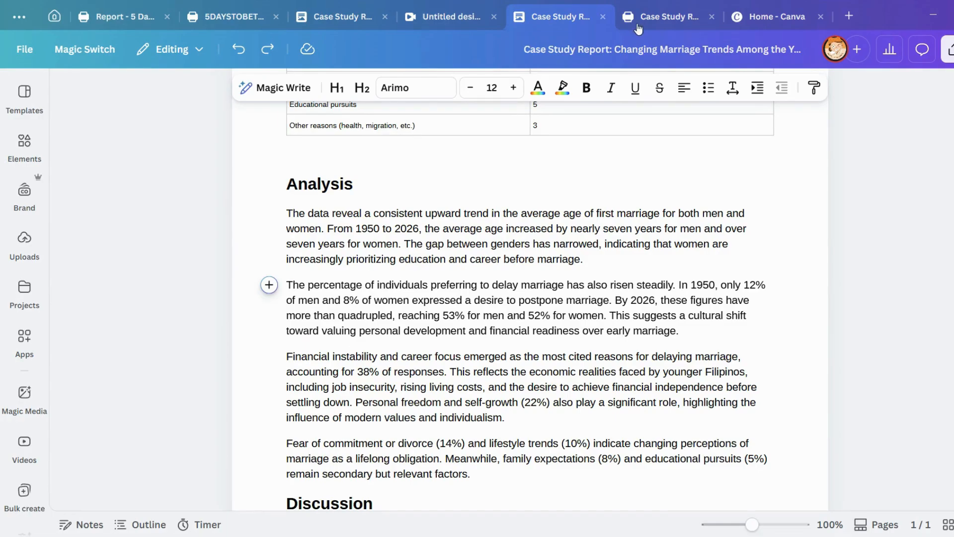
left_click(669, 16)
left_click(590, 219)
left_click(590, 218)
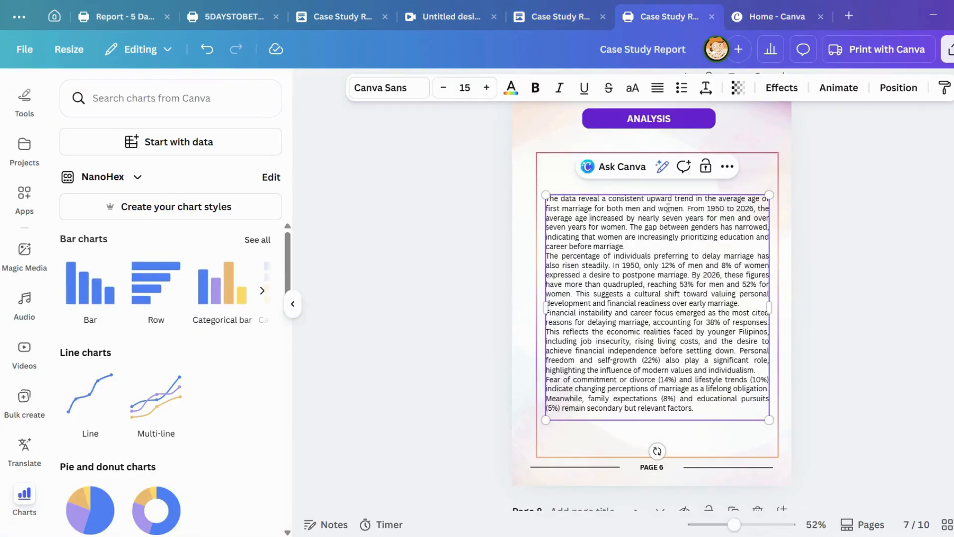
key("Return")
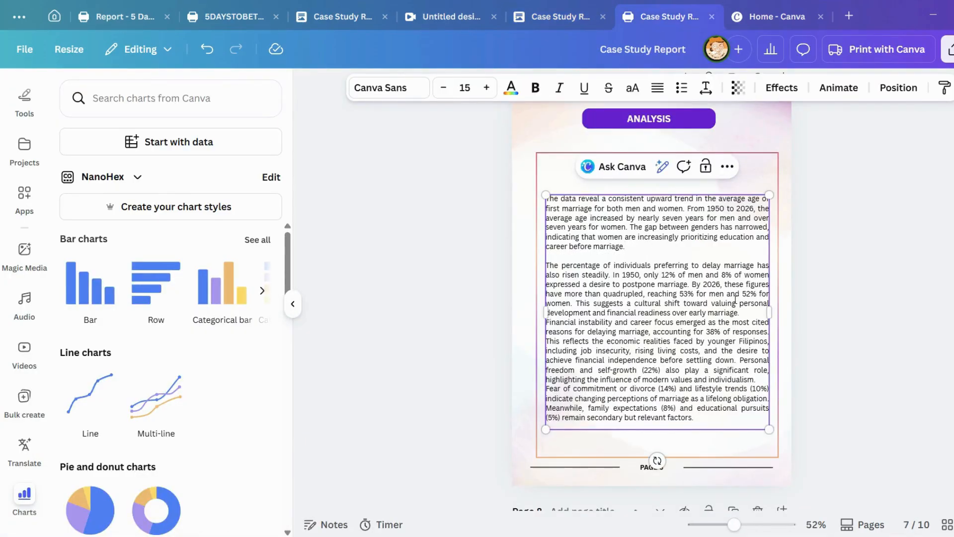
key("Return")
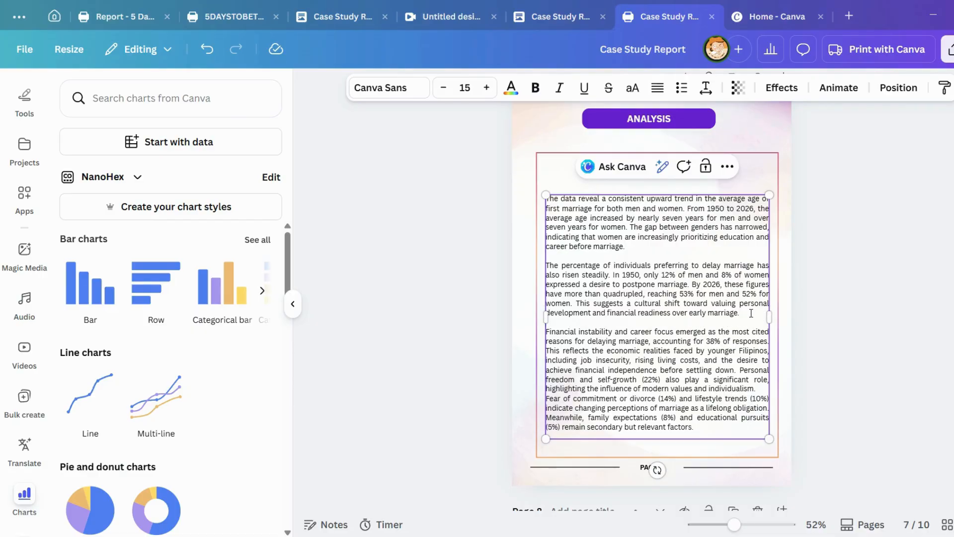
left_click(765, 388)
key("Return")
Move the Analysis text block up so it starts near the top edge of its frame.
left_click(816, 227)
left_click_drag(643, 271, 645, 245)
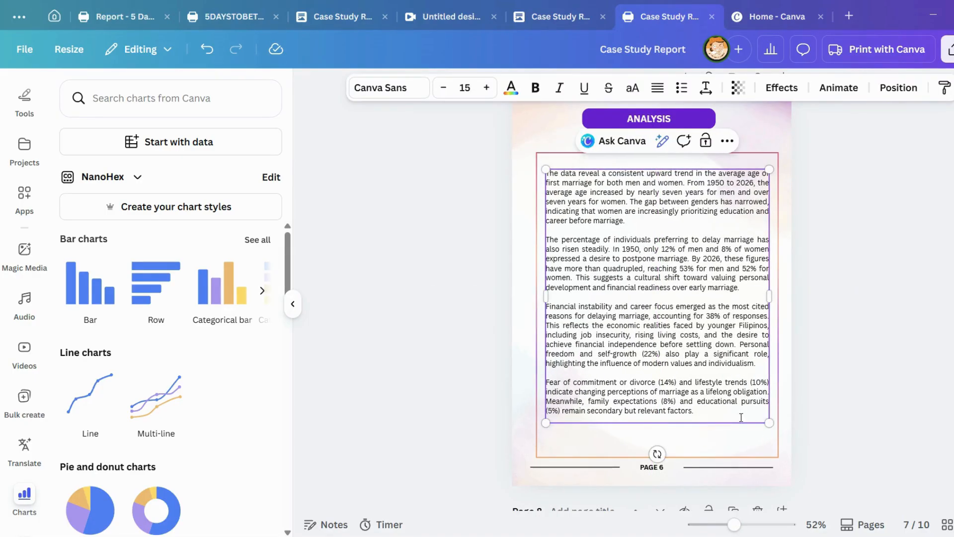
left_click(941, 413)
left_click(744, 325)
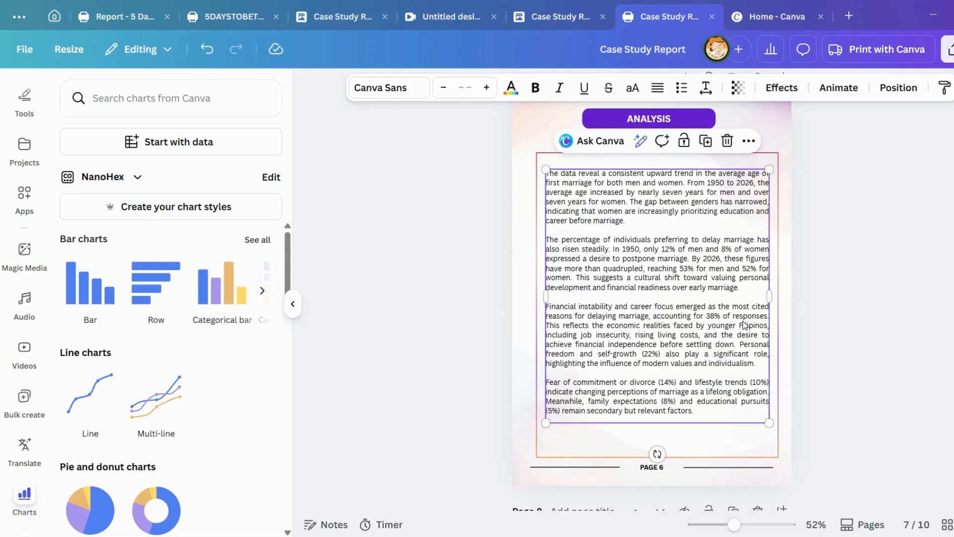
left_click(847, 310)
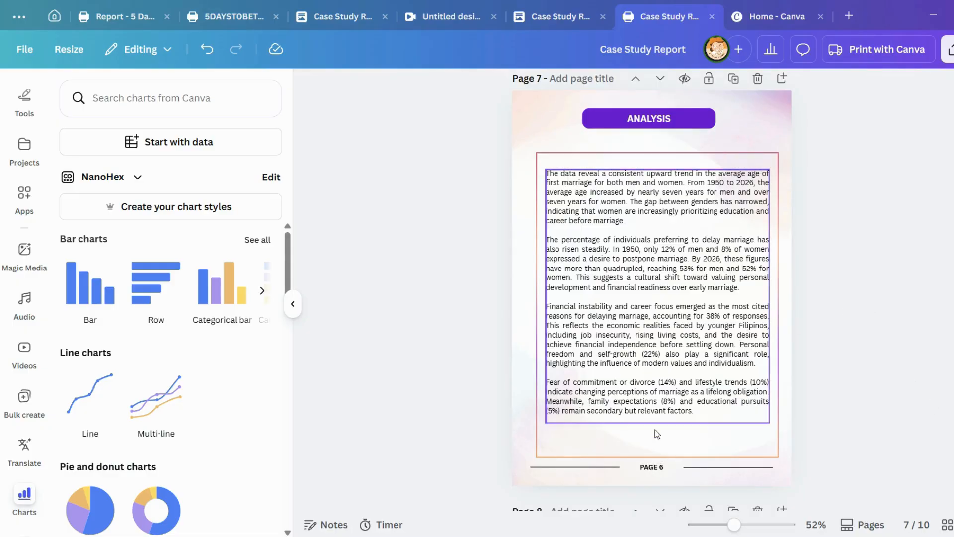
Shorten the frame from its bottom edge to fit closely below the last Analysis paragraph.
left_click(695, 451)
left_click_drag(670, 449, 658, 435)
left_click(912, 351)
Select the Analysis text and its frame together and center them horizontally on page 7.
left_click_drag(495, 197, 705, 284)
left_click(890, 256)
left_click_drag(385, 234, 746, 307)
left_click(896, 270)
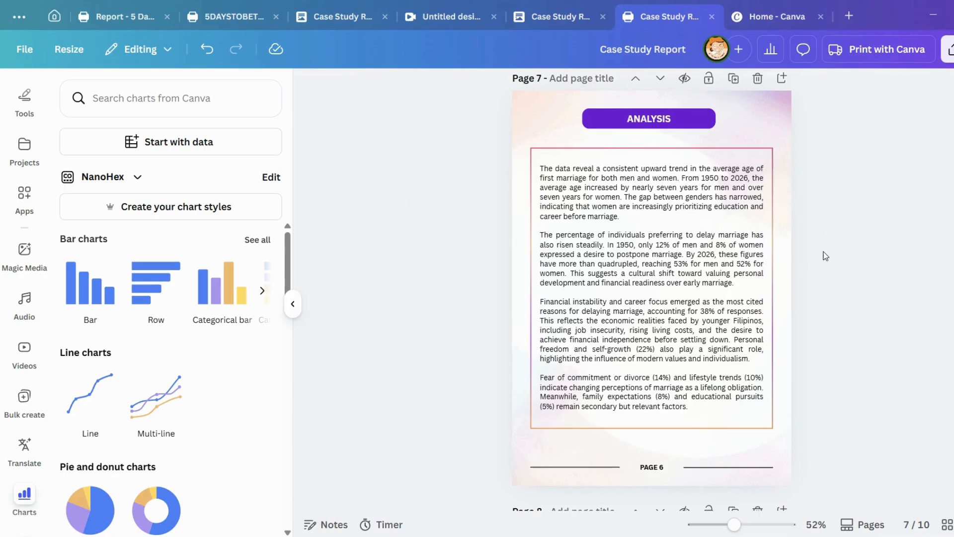
scroll(846, 229, "up", 1)
scroll(866, 269, "down", 2)
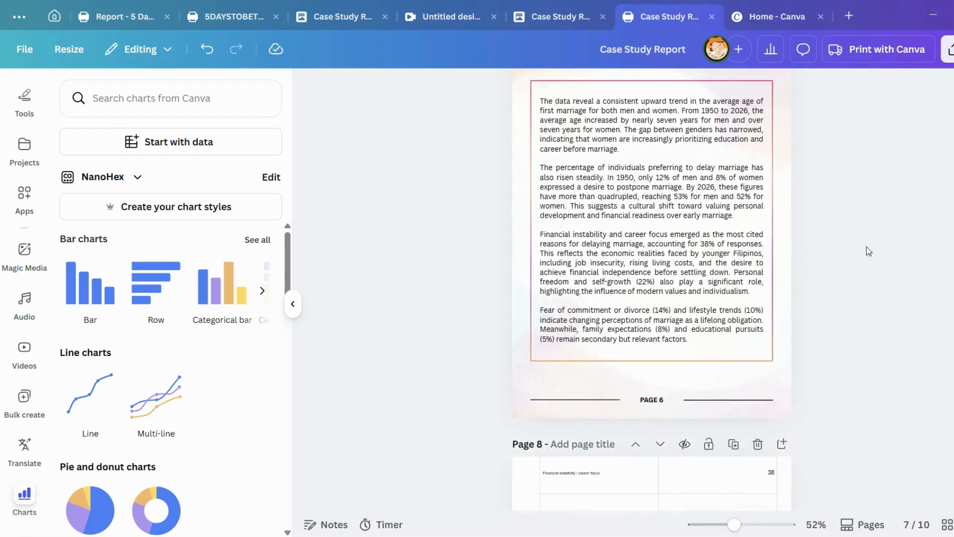
scroll(765, 312, "up", 3)
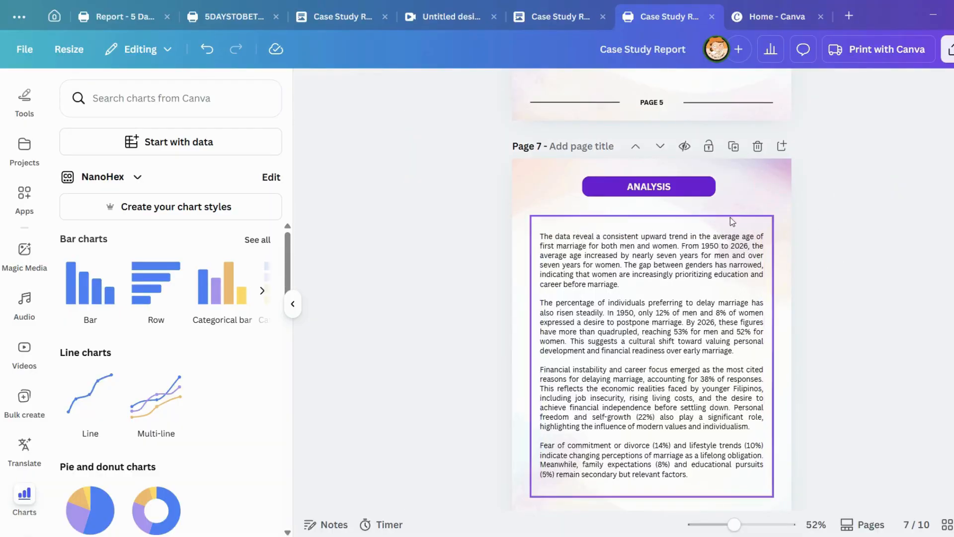
Review Charts 1 to 3 on the Data Presentation pages and the text on the Analysis page.
scroll(730, 224, "up", 10)
scroll(741, 256, "up", 8)
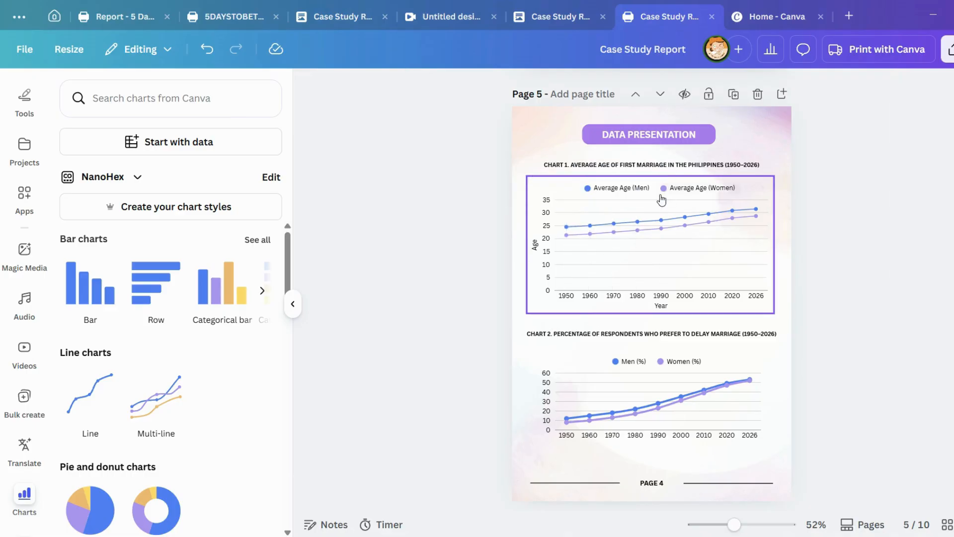
scroll(577, 239, "down", 2)
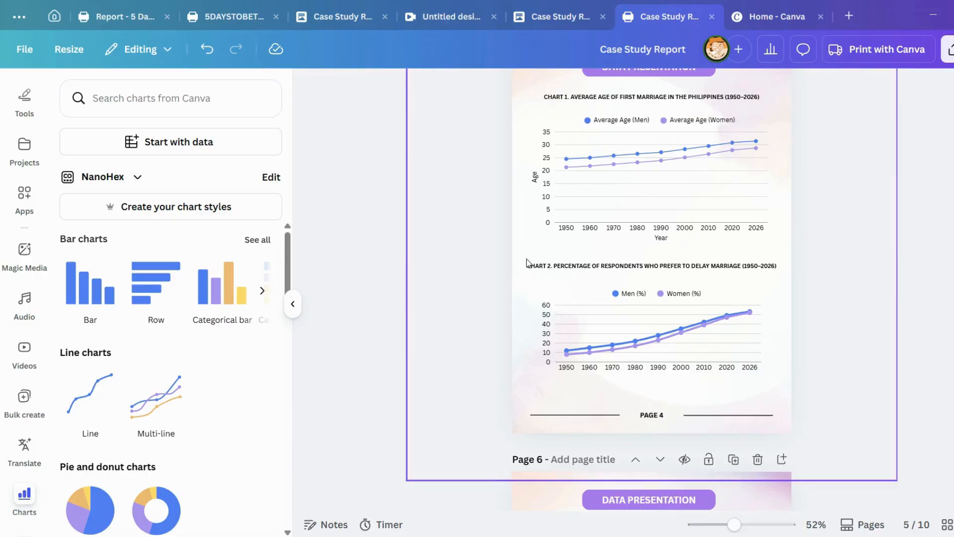
scroll(784, 323, "down", 1)
scroll(786, 322, "down", 10)
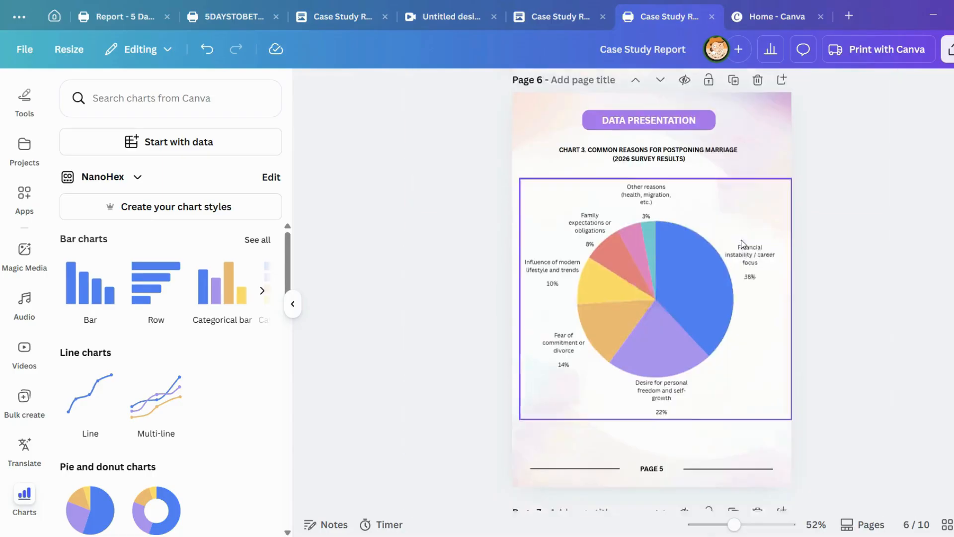
scroll(744, 243, "down", 5)
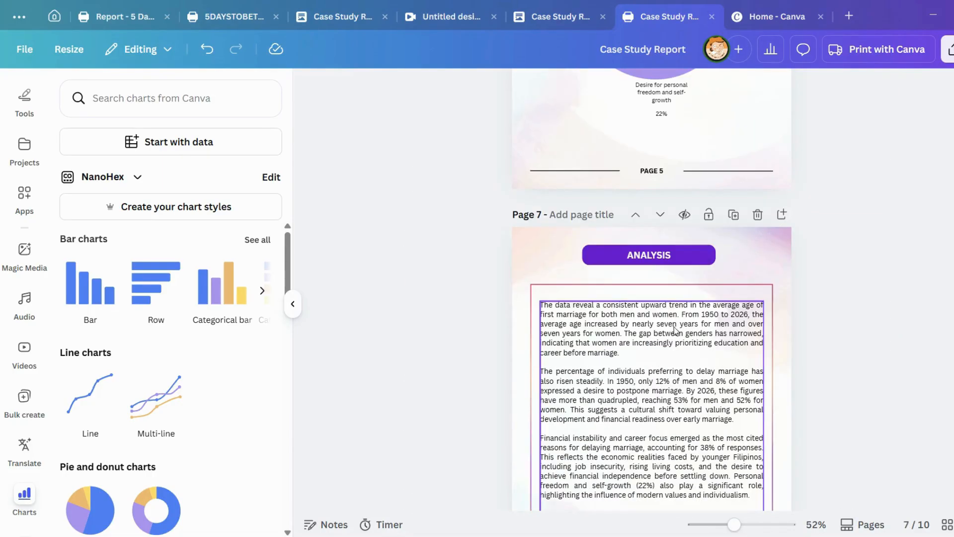
scroll(674, 331, "down", 3)
scroll(793, 324, "up", 11)
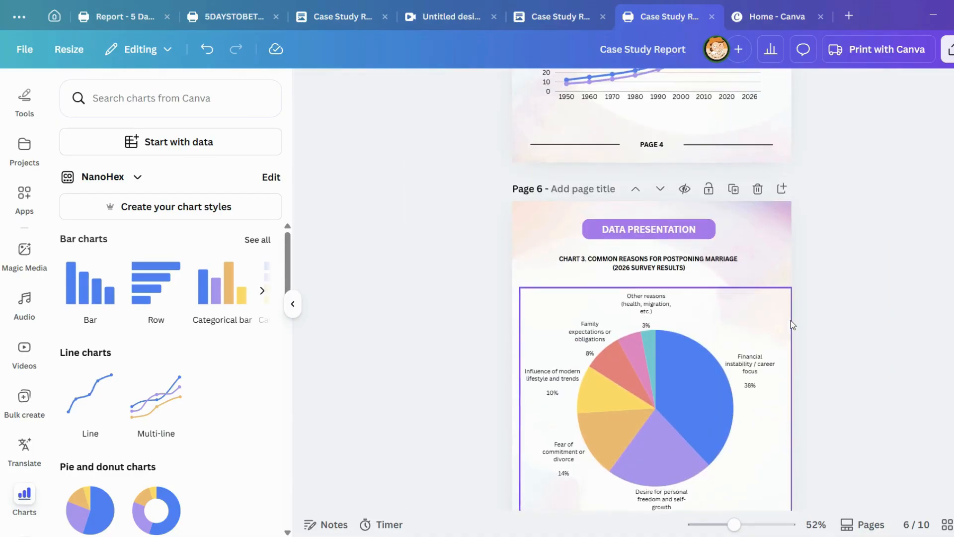
scroll(765, 328, "down", 3)
scroll(765, 354, "up", 4)
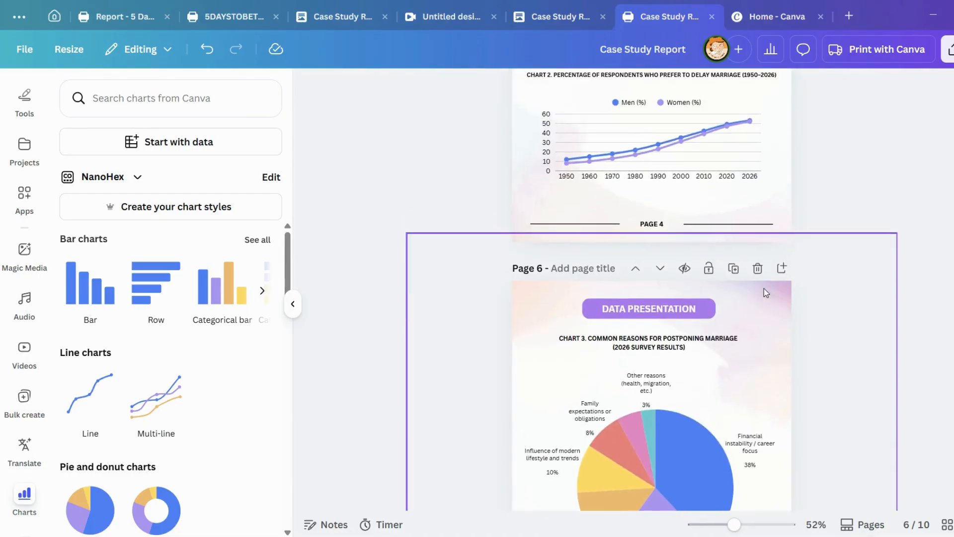
scroll(764, 293, "up", 5)
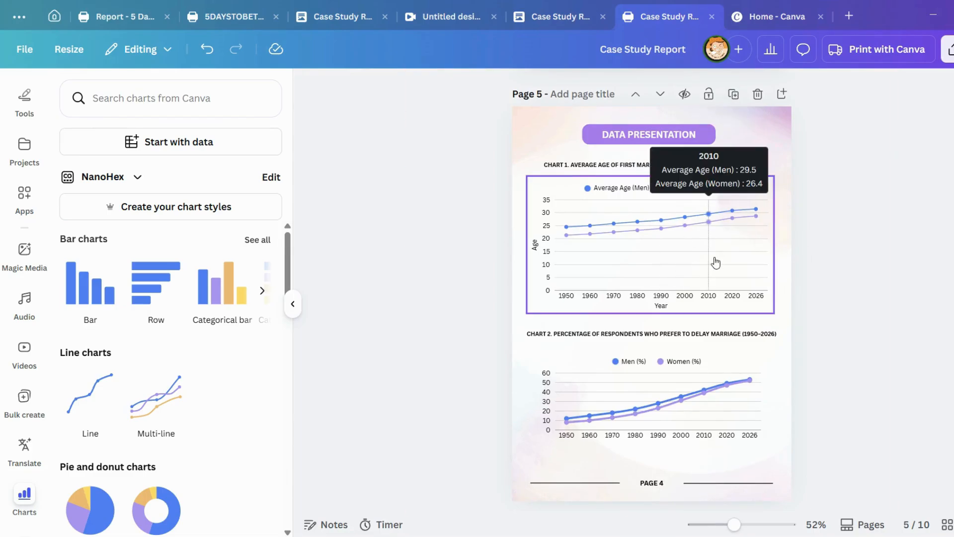
Duplicate page 5, the Data Presentation page holding Charts 1 and 2.
scroll(723, 266, "down", 5)
scroll(733, 269, "up", 7)
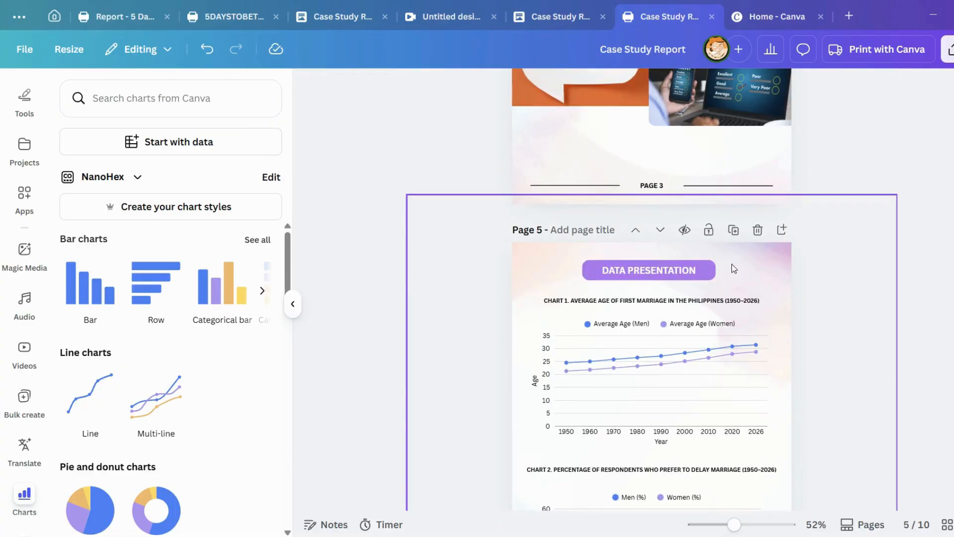
scroll(745, 253, "down", 1)
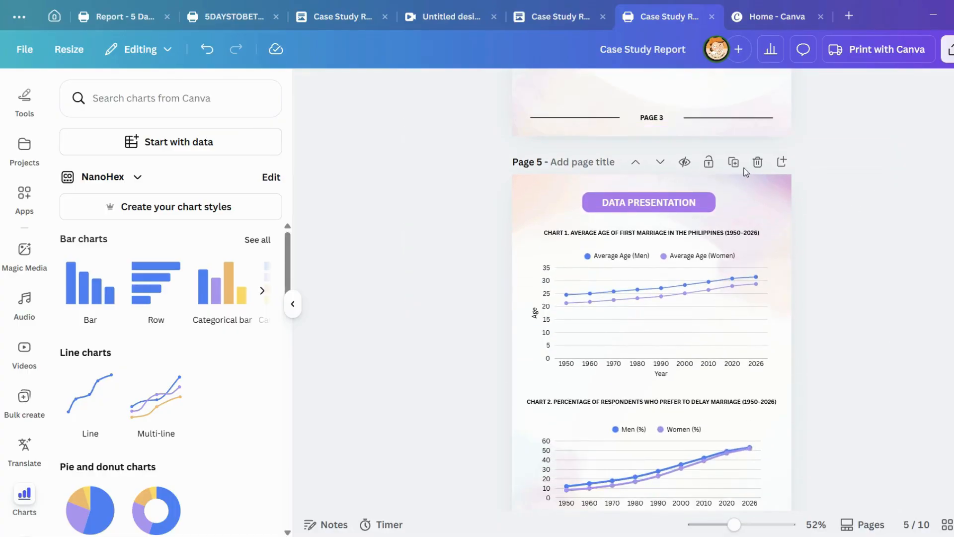
left_click(734, 162)
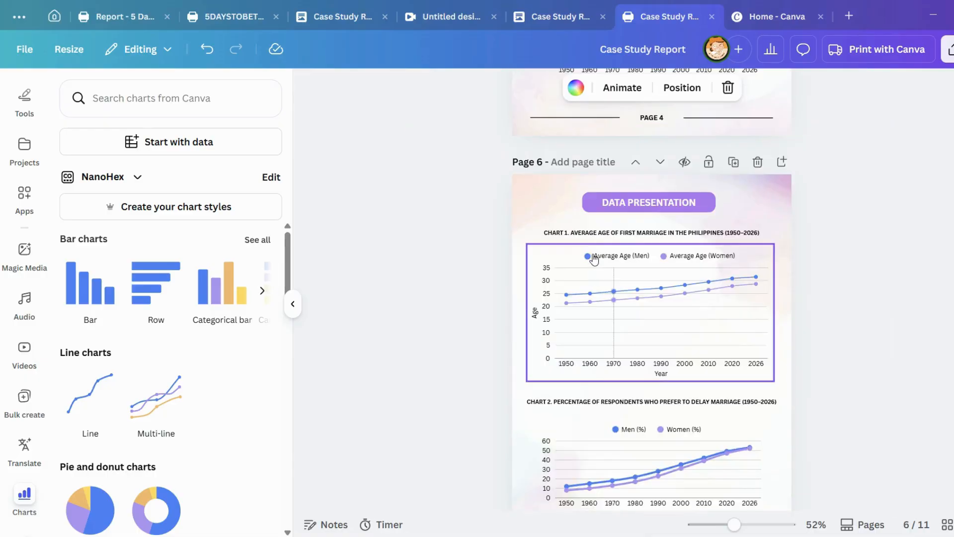
Delete Chart 2 and its heading from the duplicated Data Presentation page, page 6.
scroll(746, 242, "up", 4)
scroll(747, 242, "down", 5)
left_click_drag(514, 332, 732, 459)
key("Delete")
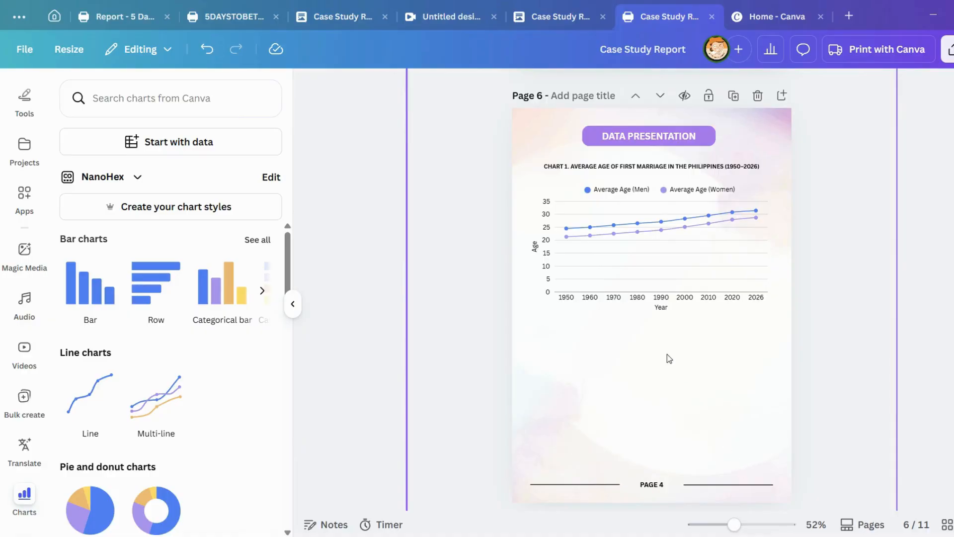
Inspect the source data of the average marriage age line chart on page 6, from 1950 to 2026.
left_click(547, 194)
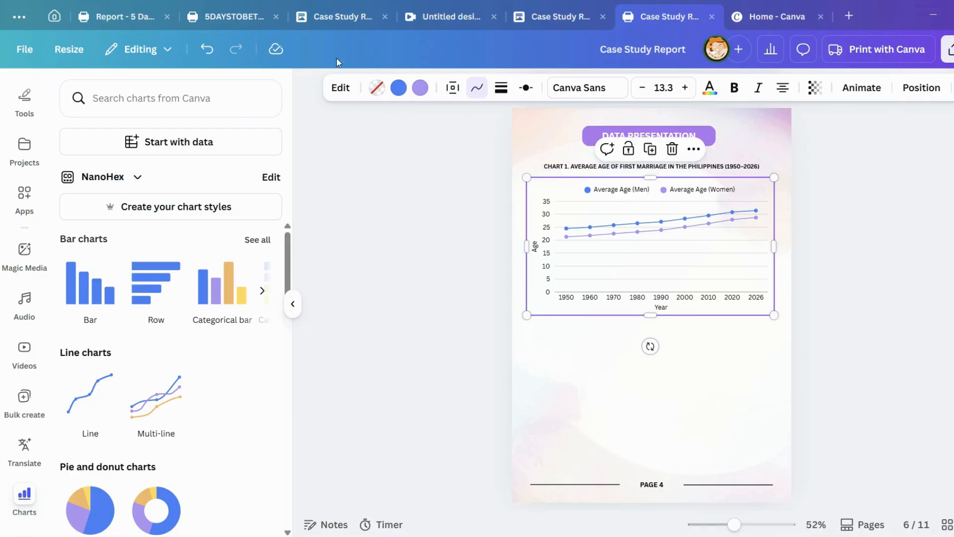
left_click(340, 88)
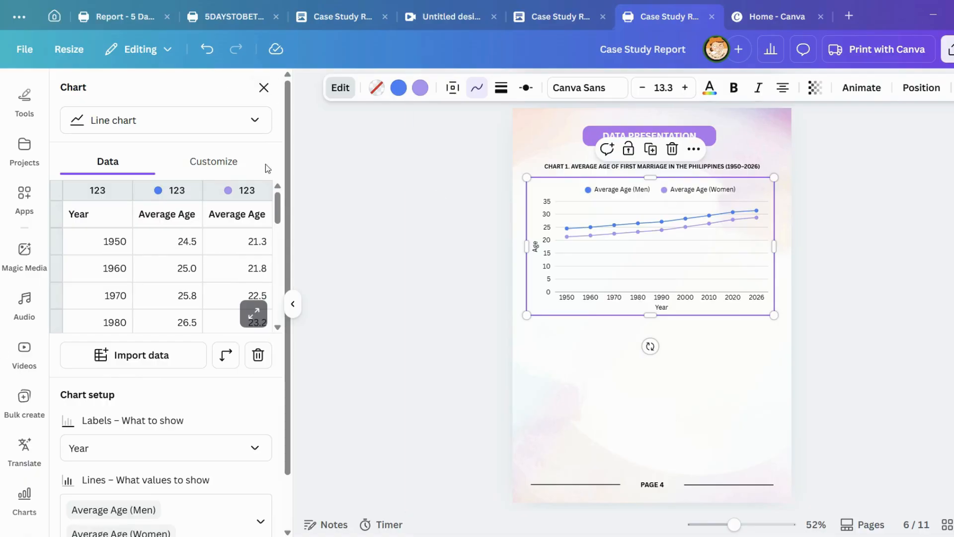
scroll(194, 250, "down", 2)
scroll(614, 264, "down", 1)
scroll(613, 264, "down", 2)
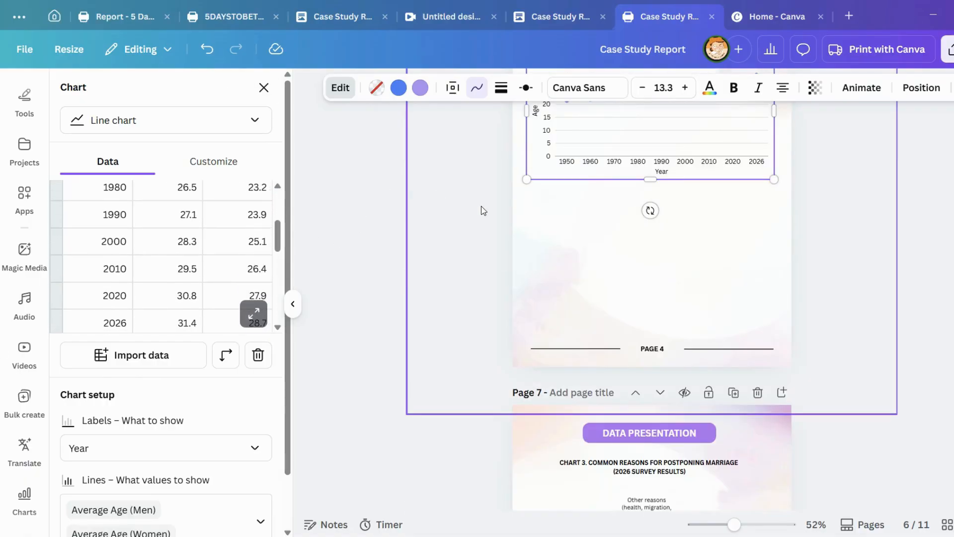
left_click(480, 205)
scroll(623, 239, "up", 2)
left_click(815, 217)
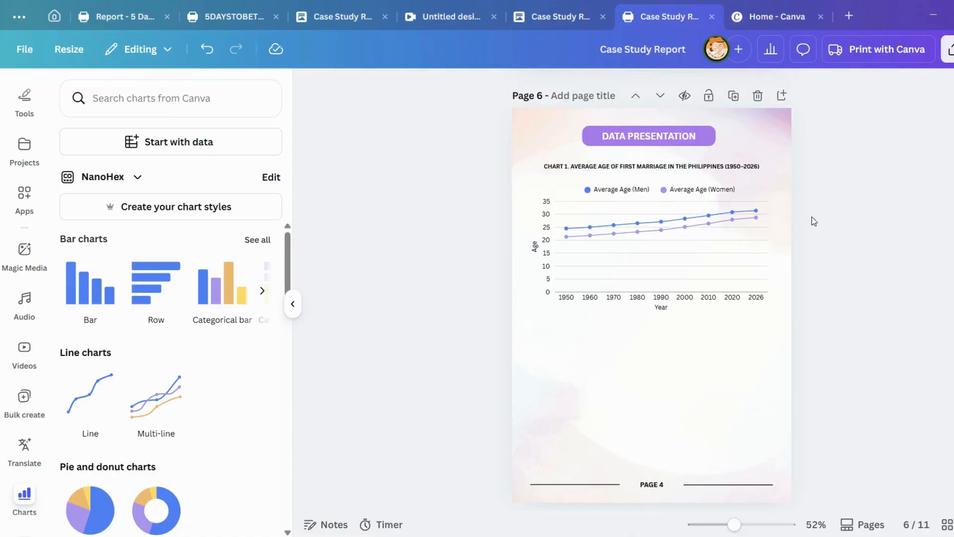
Compare the charts on the Data Presentation pages with the data tables on pages 10 and 11.
scroll(821, 224, "down", 15)
scroll(831, 236, "down", 5)
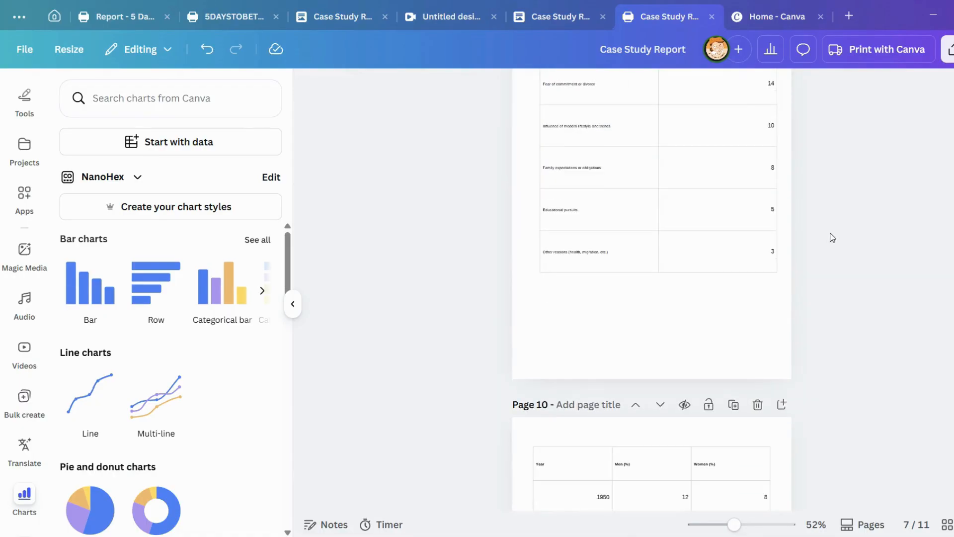
scroll(609, 258, "down", 5)
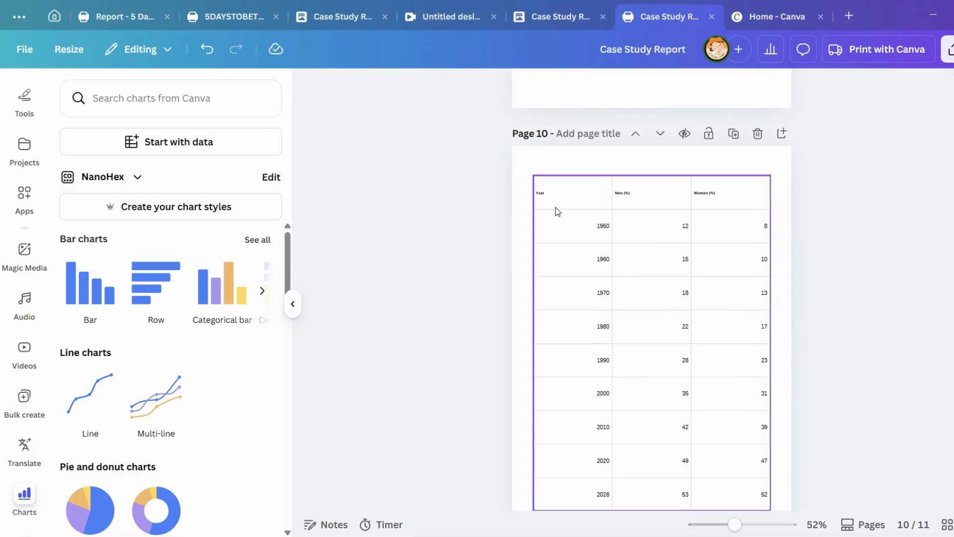
left_click(558, 212)
scroll(751, 246, "up", 15)
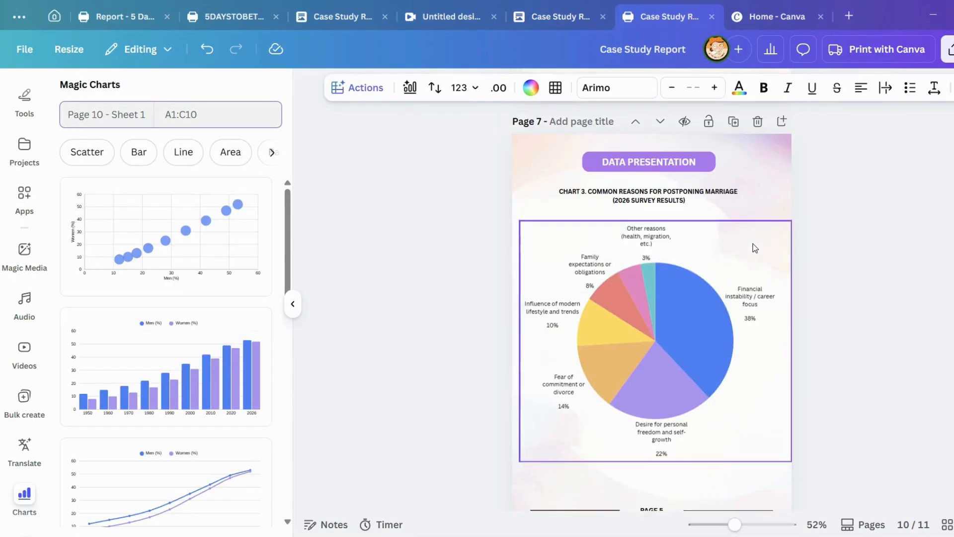
scroll(718, 226, "up", 5)
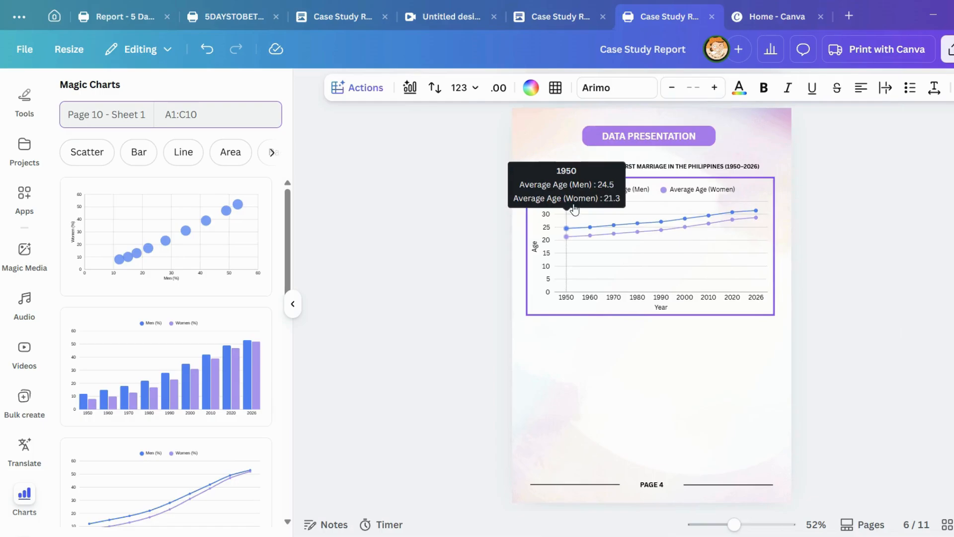
scroll(875, 276, "down", 10)
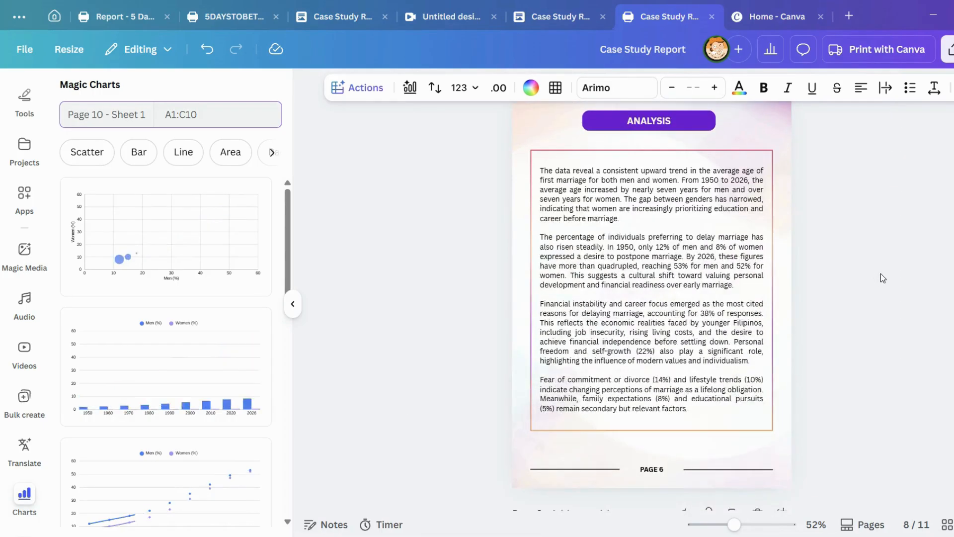
scroll(864, 271, "down", 10)
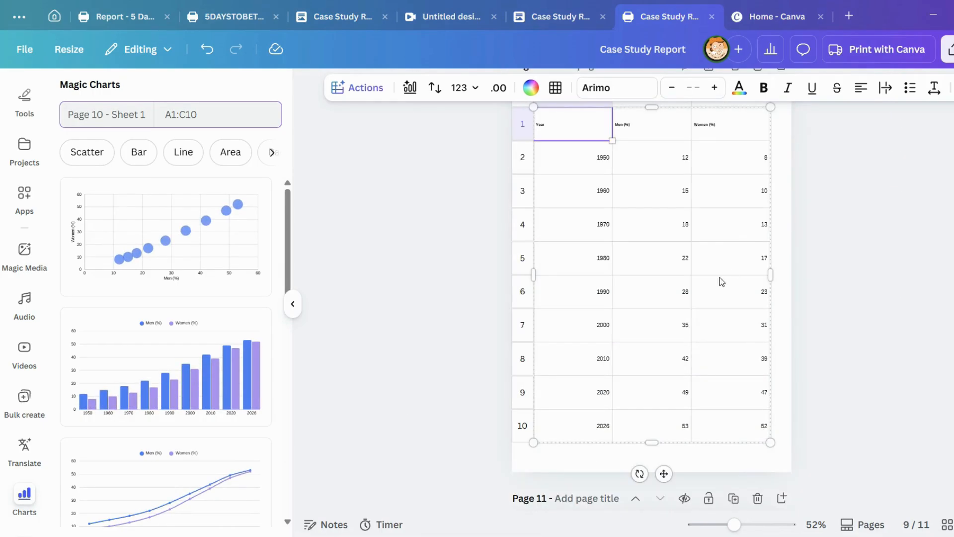
scroll(674, 320, "down", 3)
left_click(577, 362)
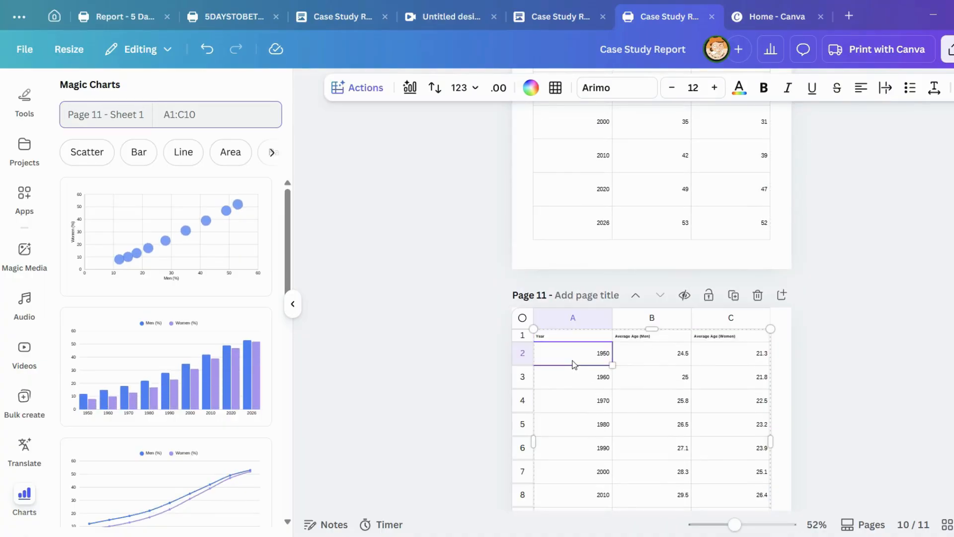
left_click(852, 336)
scroll(813, 289, "up", 5)
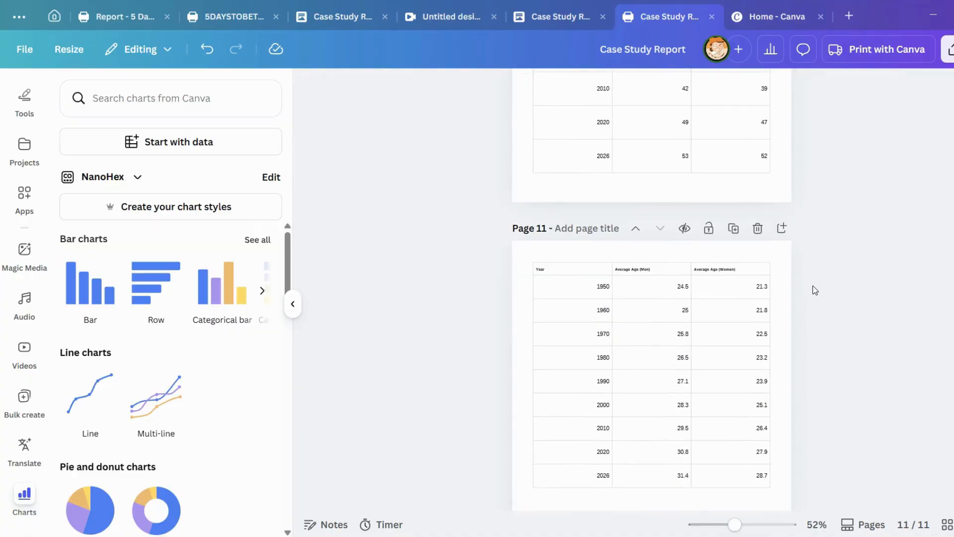
scroll(815, 288, "up", 12)
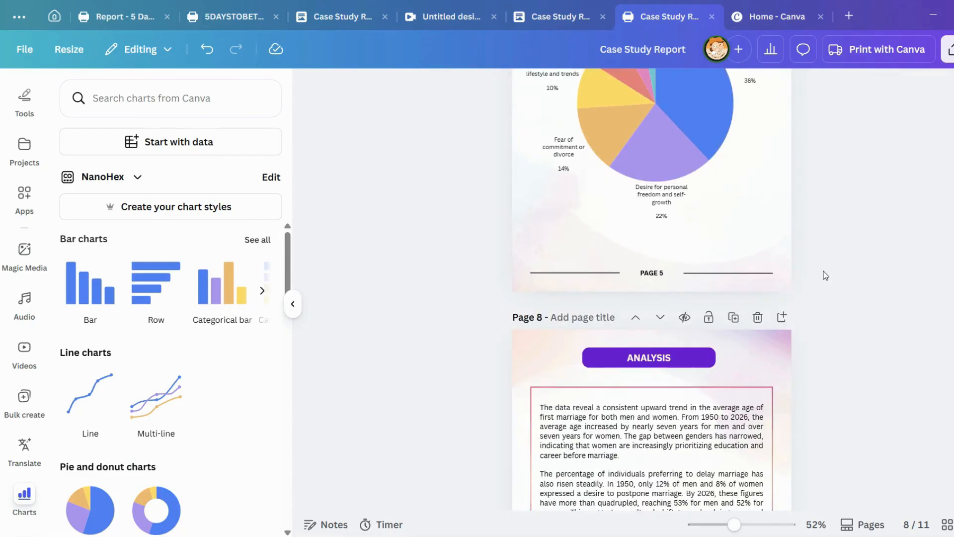
scroll(815, 210, "up", 1)
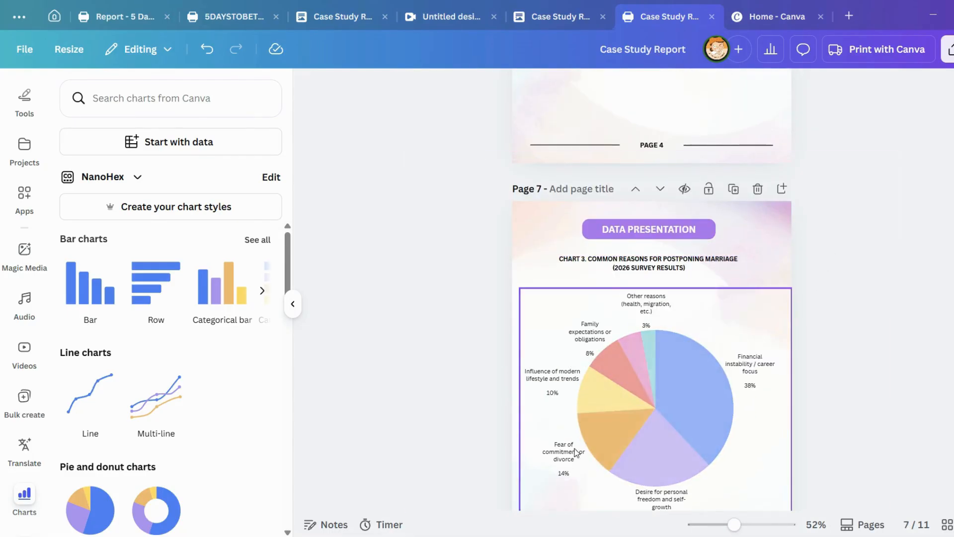
scroll(642, 418, "down", 5)
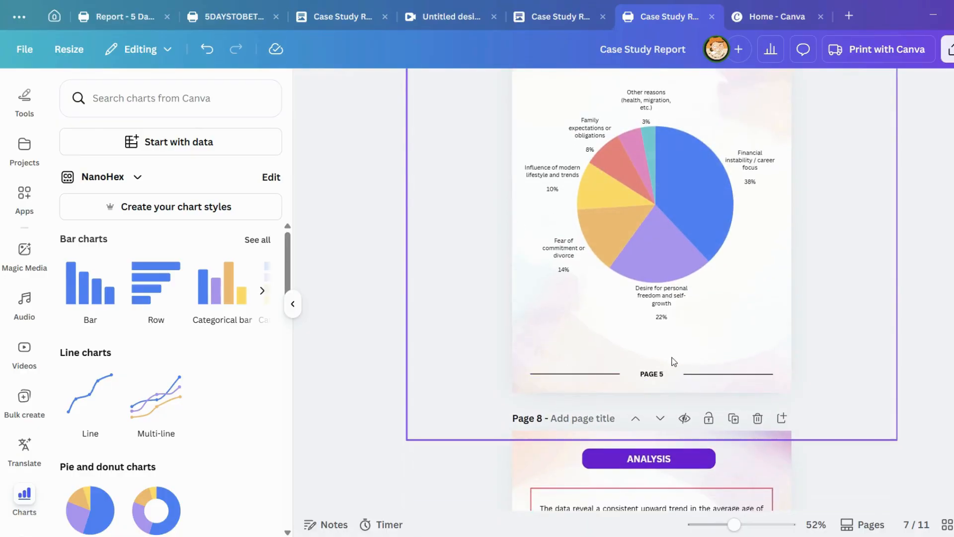
scroll(694, 356, "down", 12)
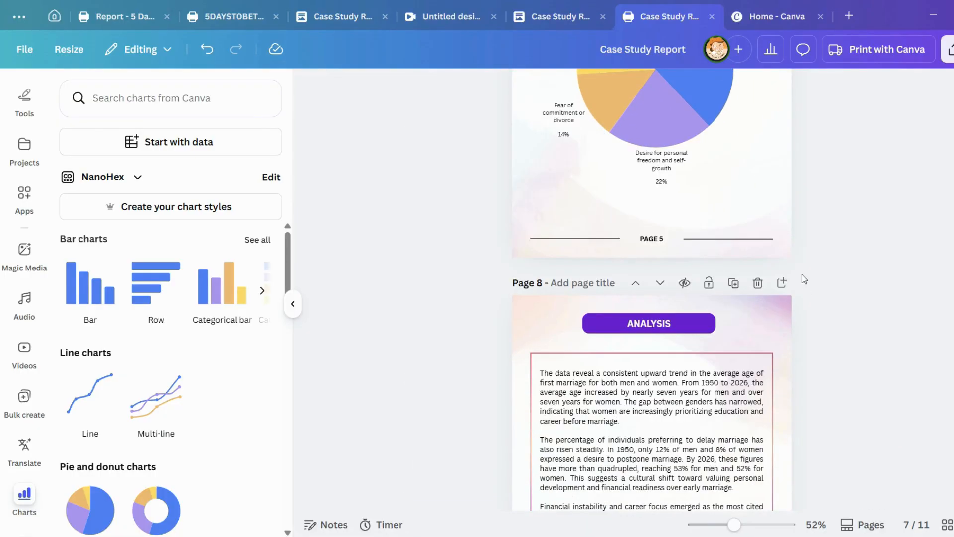
scroll(807, 291, "down", 15)
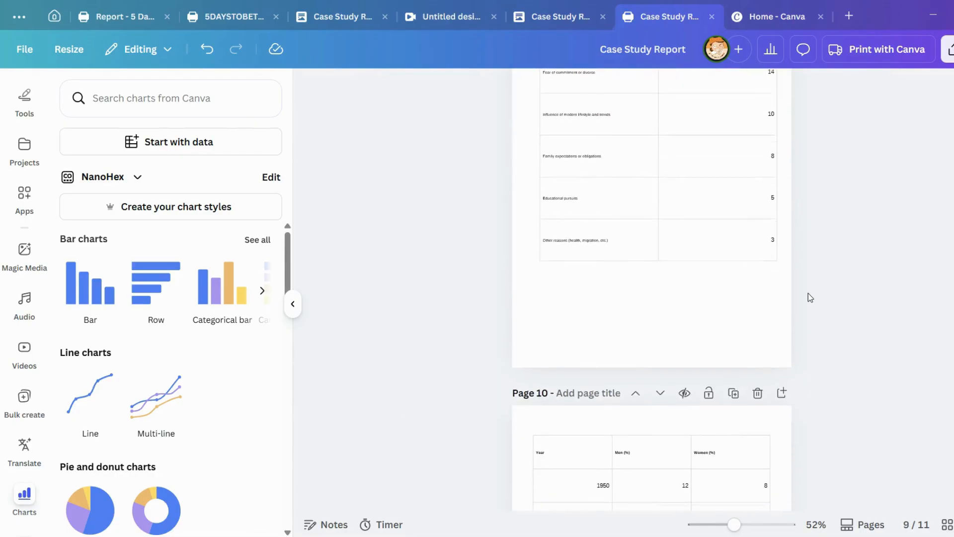
Select the whole average-age table, A1:C10, on page 11 and open Magic Insights for it.
scroll(810, 303, "down", 4)
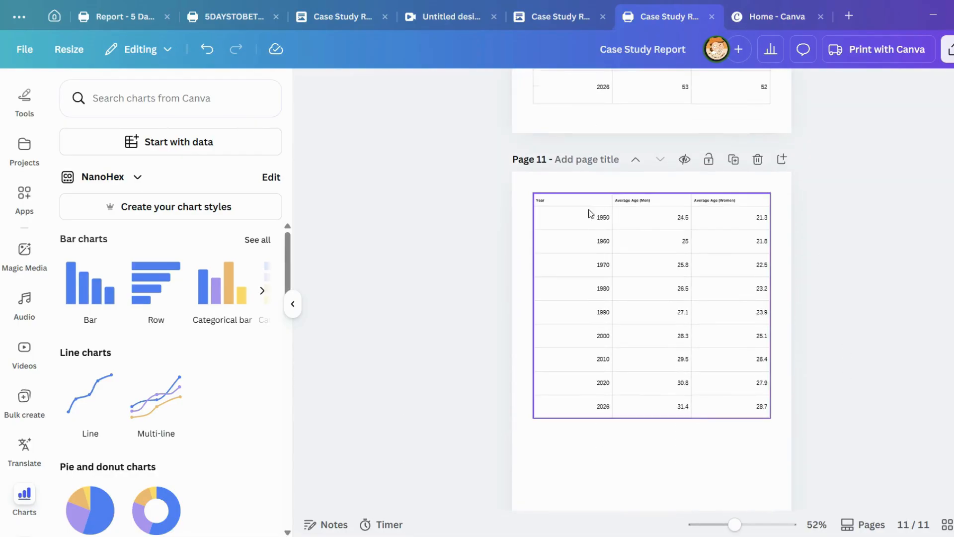
left_click(549, 202)
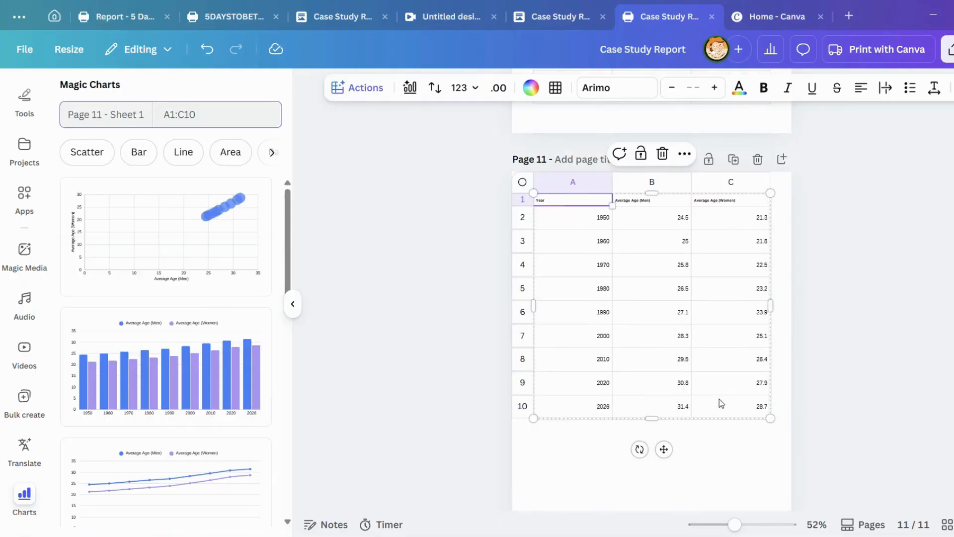
left_click(759, 412, "shift")
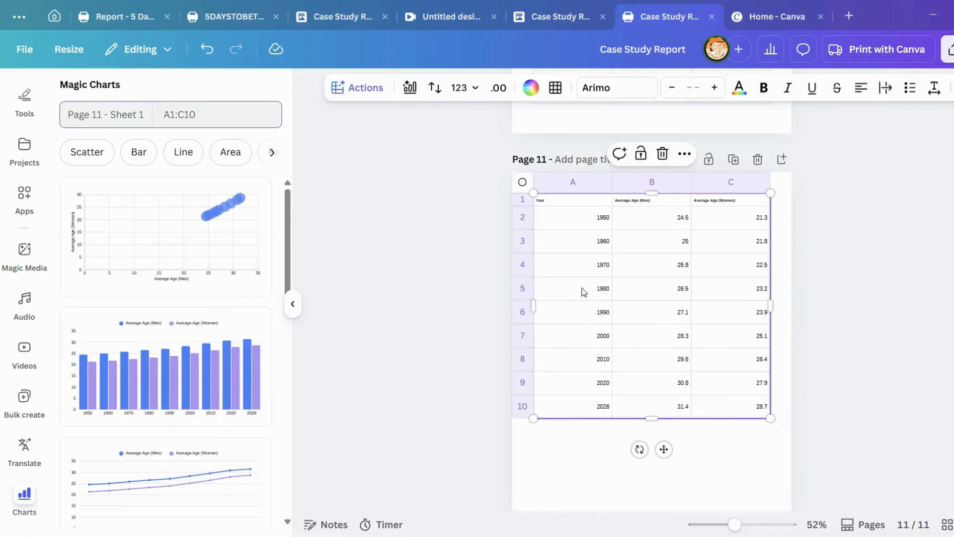
left_click(359, 94)
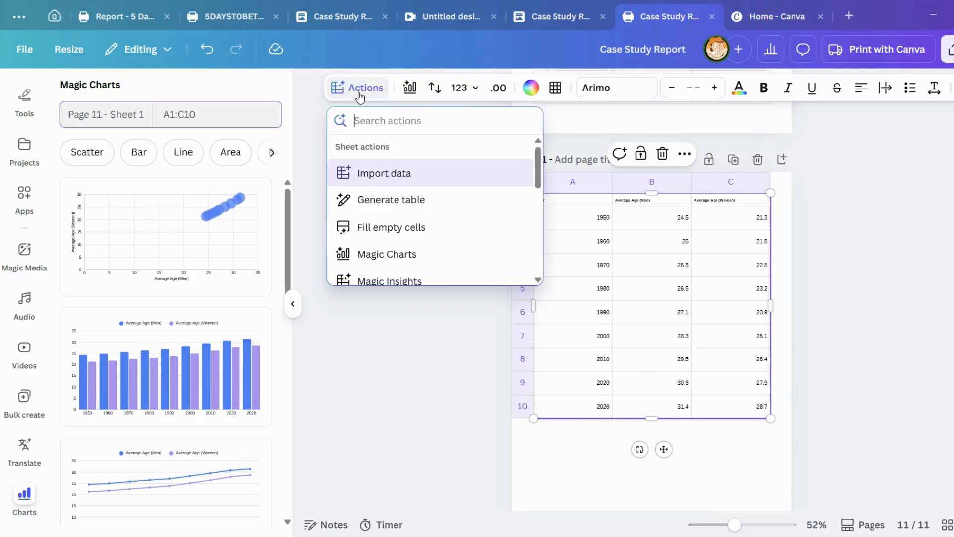
scroll(408, 208, "down", 1)
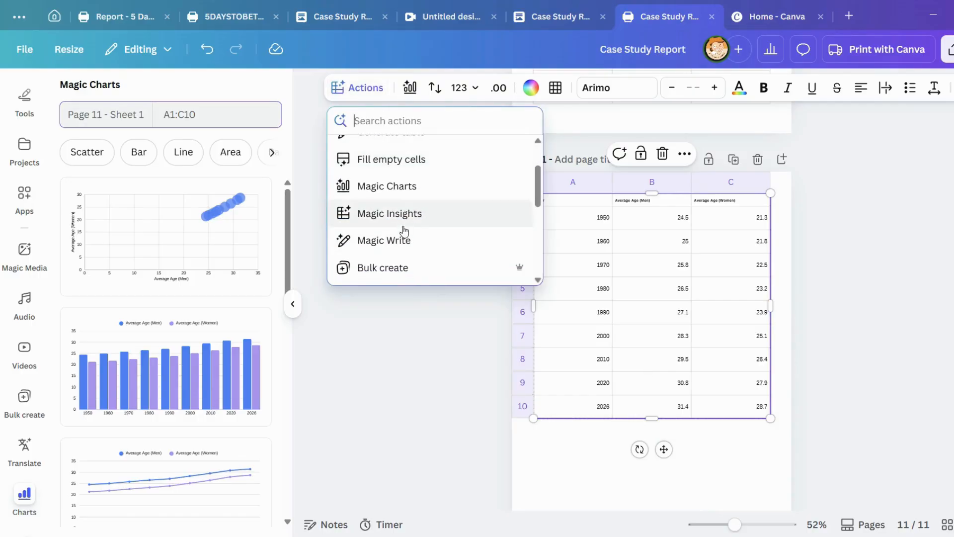
scroll(404, 245, "down", 1)
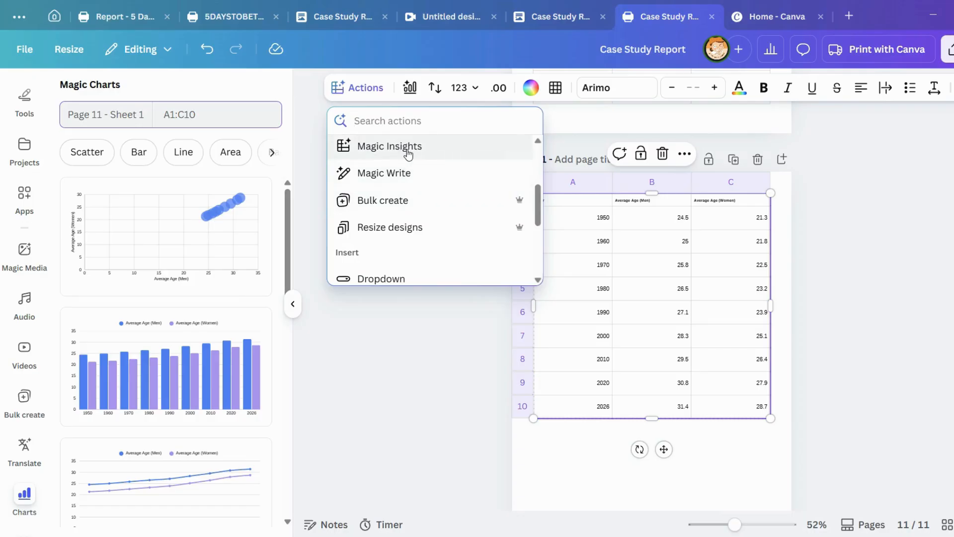
scroll(408, 184, "up", 1)
left_click(415, 224)
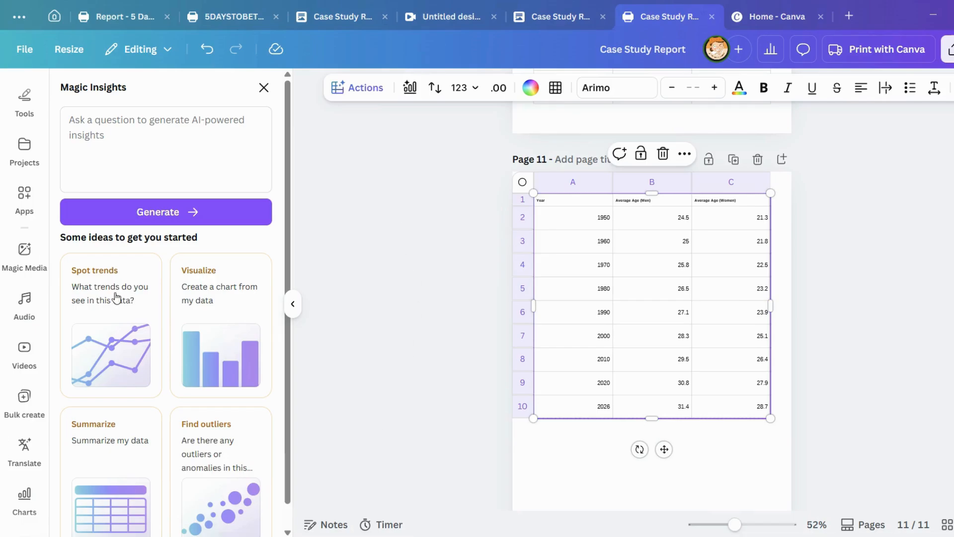
Generate a Magic Insight for the average-age table with the prompt "Write me a quick insight for the data provided. Make in one sentence.".
scroll(134, 404, "down", 1)
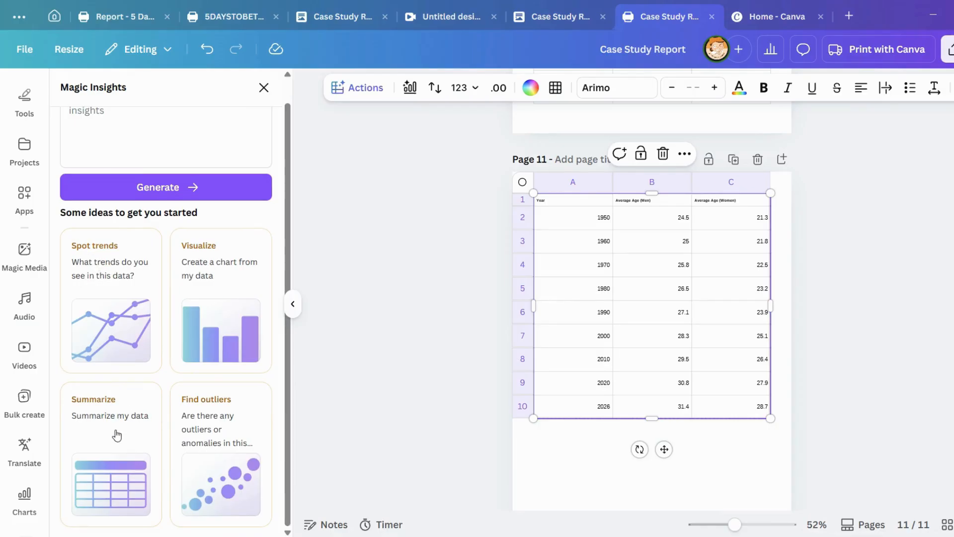
scroll(146, 343, "up", 1)
left_click(114, 139)
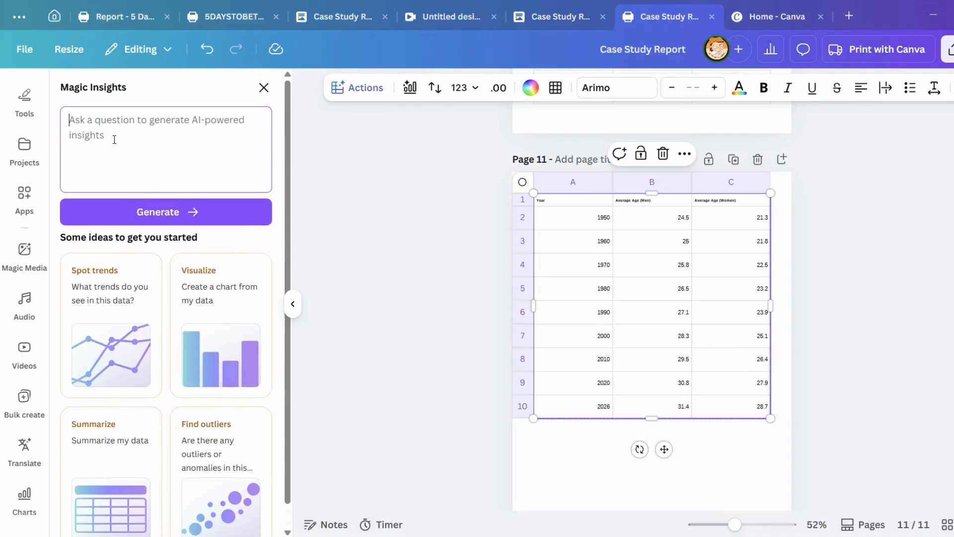
type("CV")
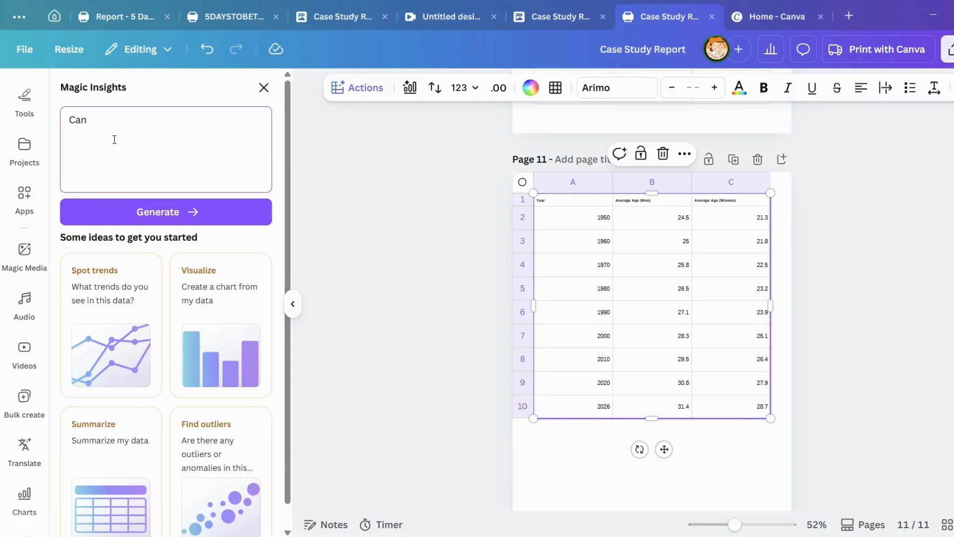
key("BackSpace")
type("Write me a quick insight")
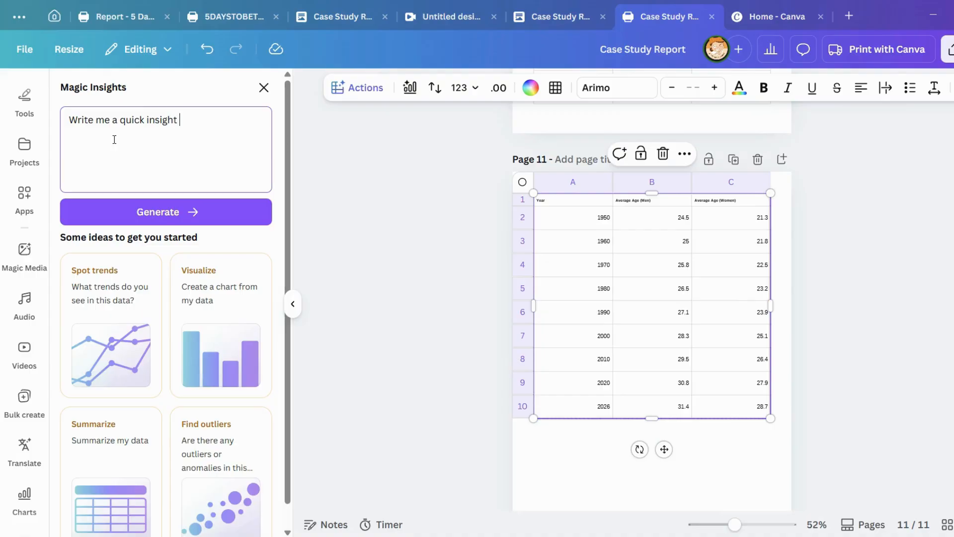
type(" for the data provided. Make i")
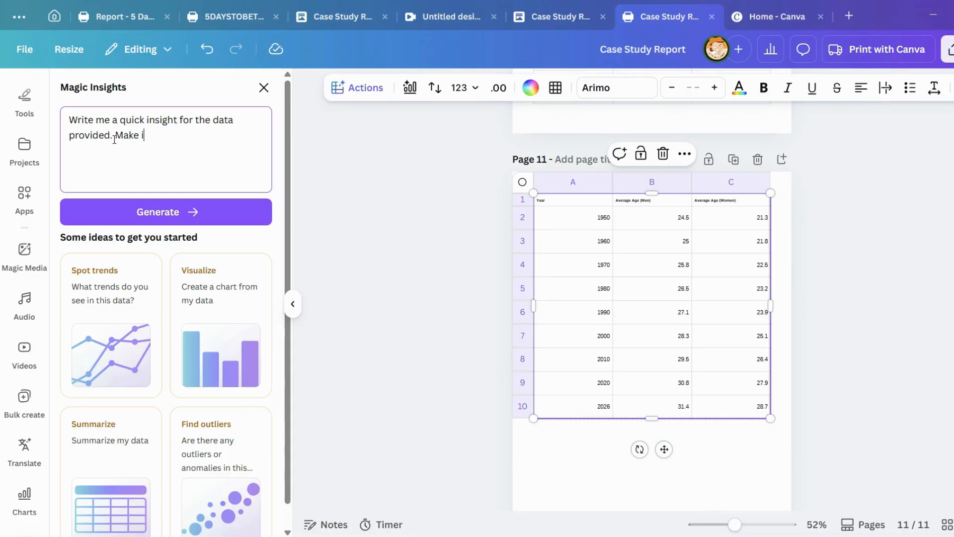
type("n one sentice")
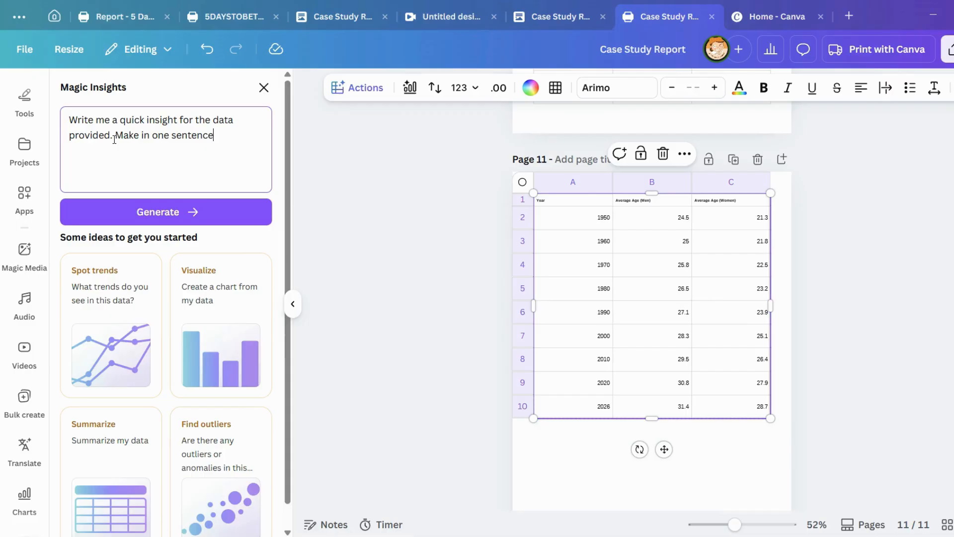
left_click(207, 208)
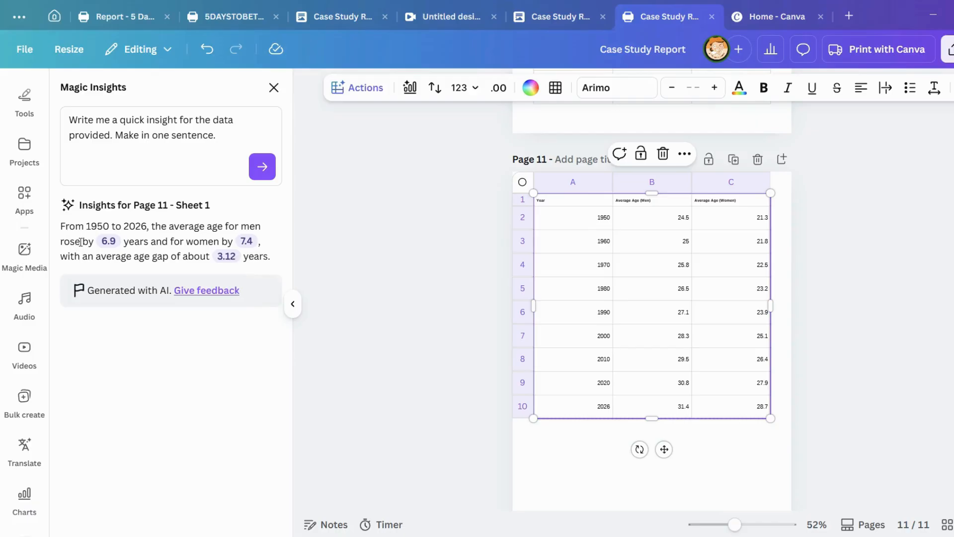
Try to copy the generated insight sentence for use below Chart 1 on page 6.
mouse_move(251, 248)
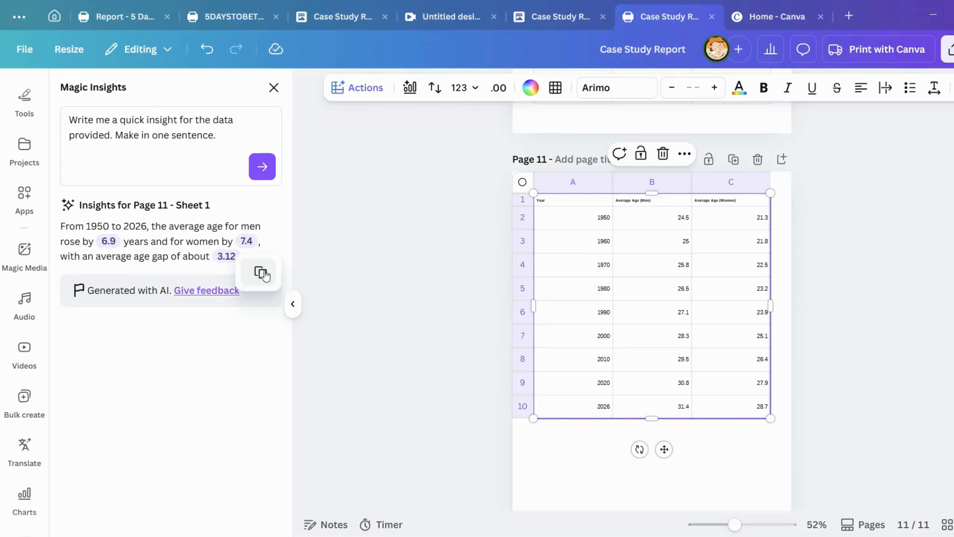
left_click_drag(63, 230, 278, 257)
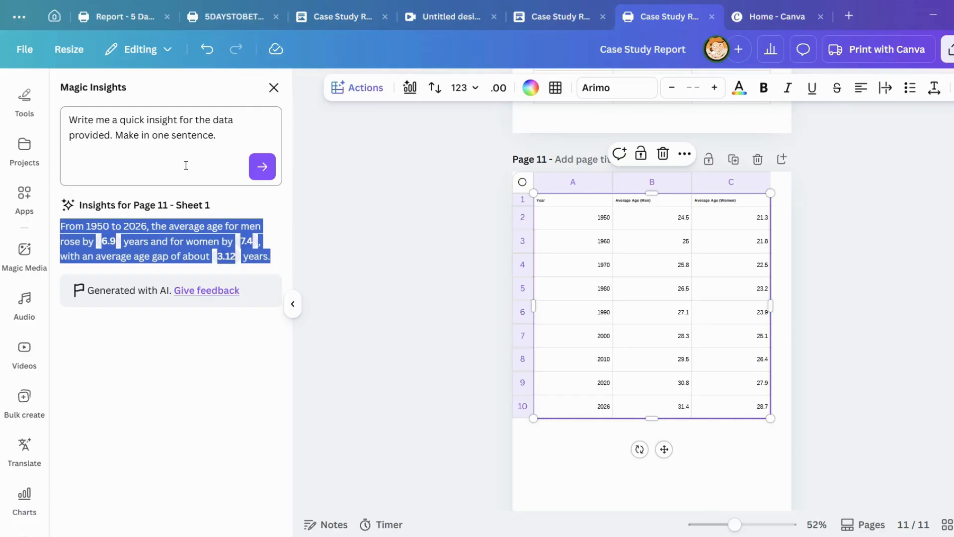
left_click(230, 134)
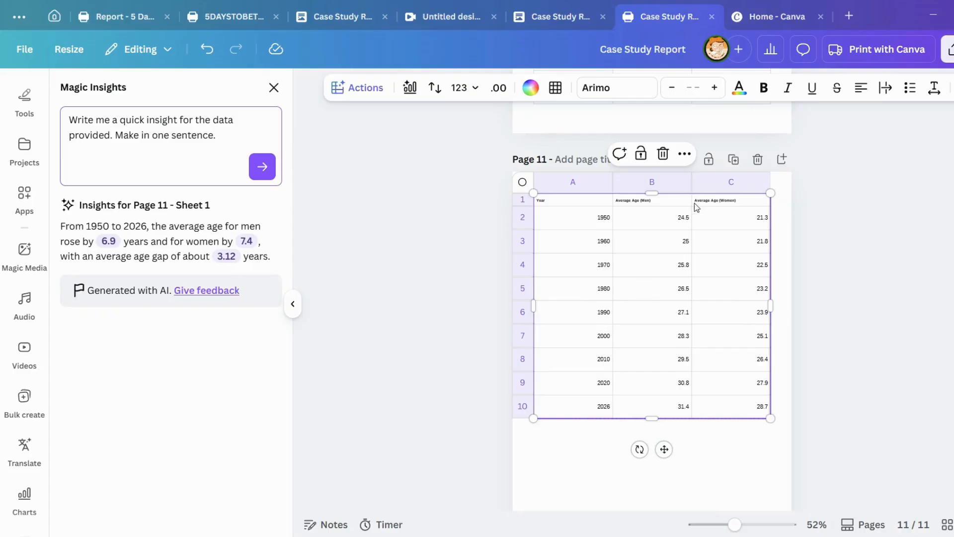
scroll(696, 207, "up", 10)
scroll(666, 199, "down", 5)
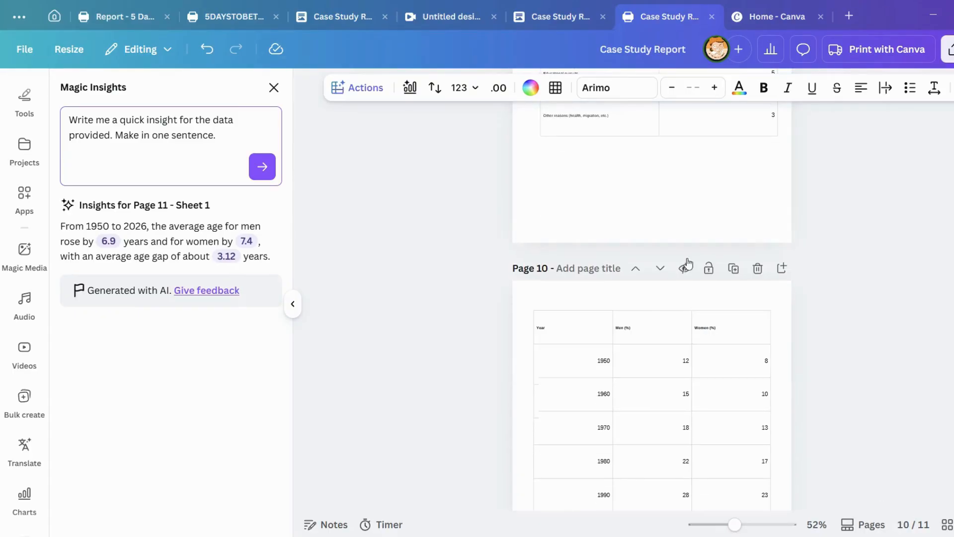
scroll(688, 263, "down", 3)
left_click_drag(62, 224, 274, 263)
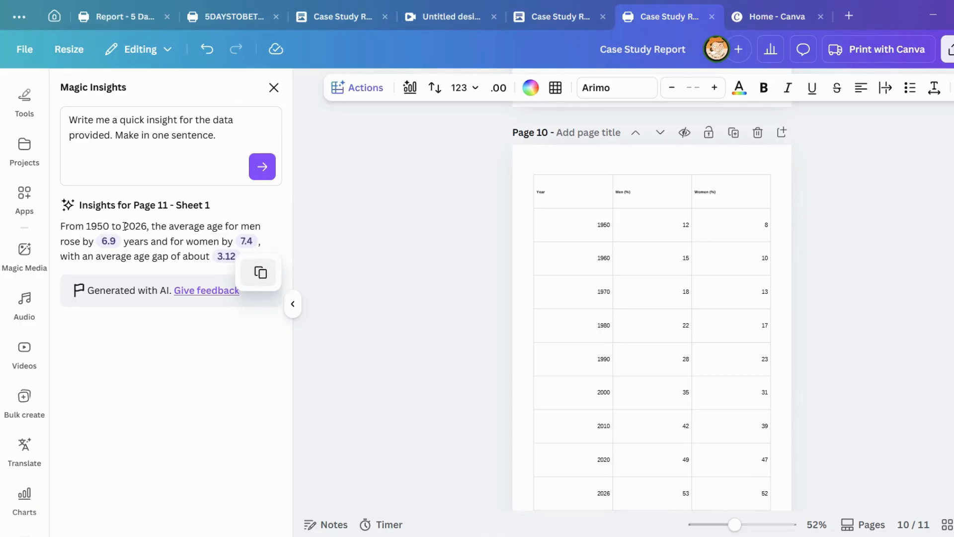
left_click(259, 272)
scroll(567, 259, "up", 15)
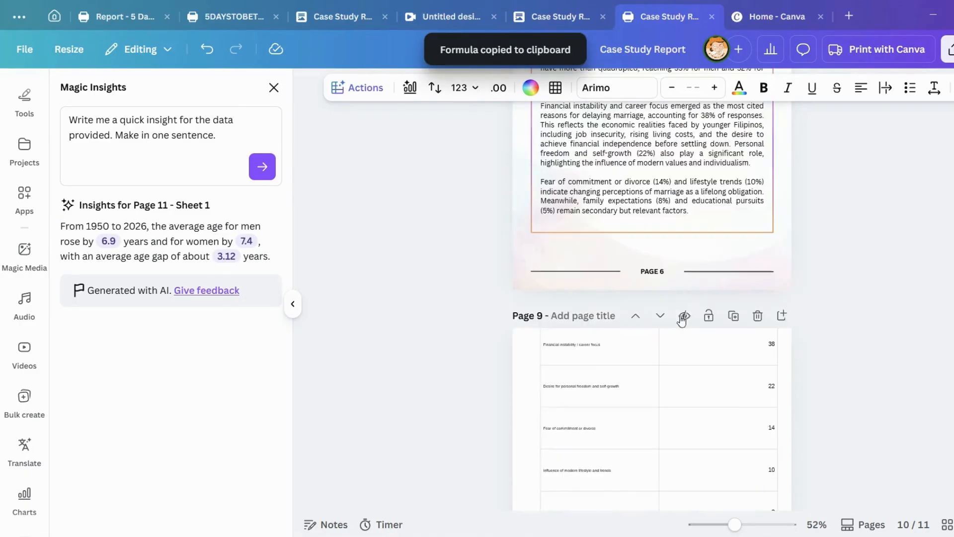
scroll(671, 325, "up", 4)
scroll(660, 358, "down", 1)
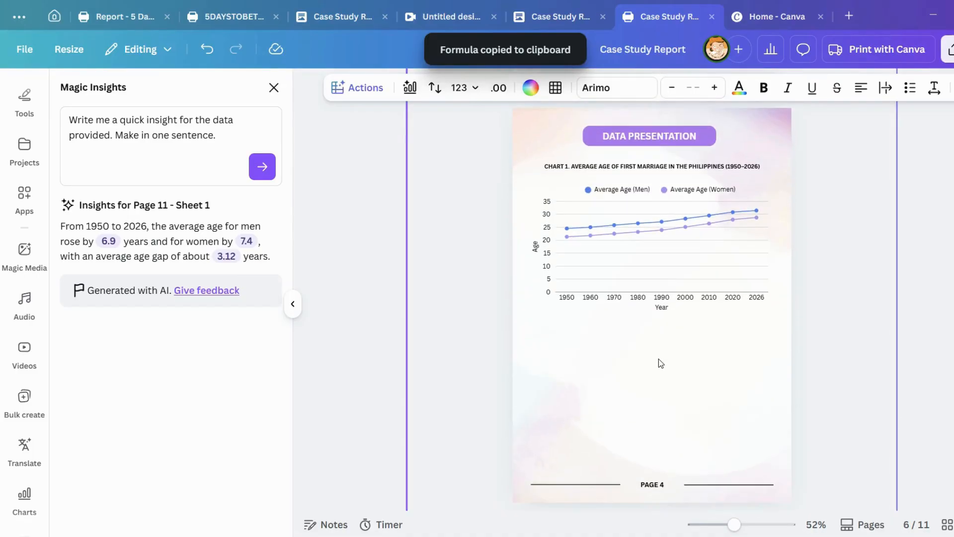
left_click(659, 360)
Try to place a copy of the Analysis page's gradient frame below Chart 1 on page 6.
scroll(664, 356, "up", 10)
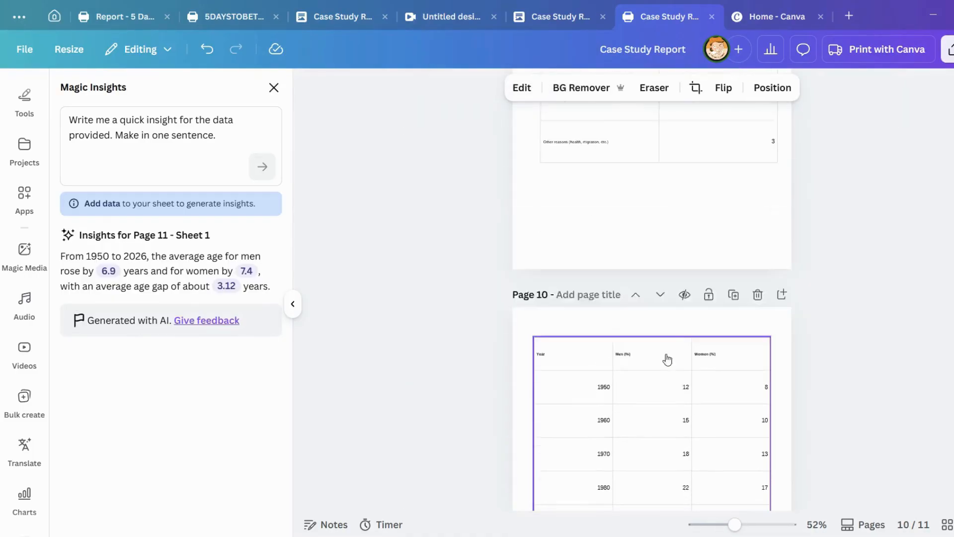
scroll(677, 350, "up", 2)
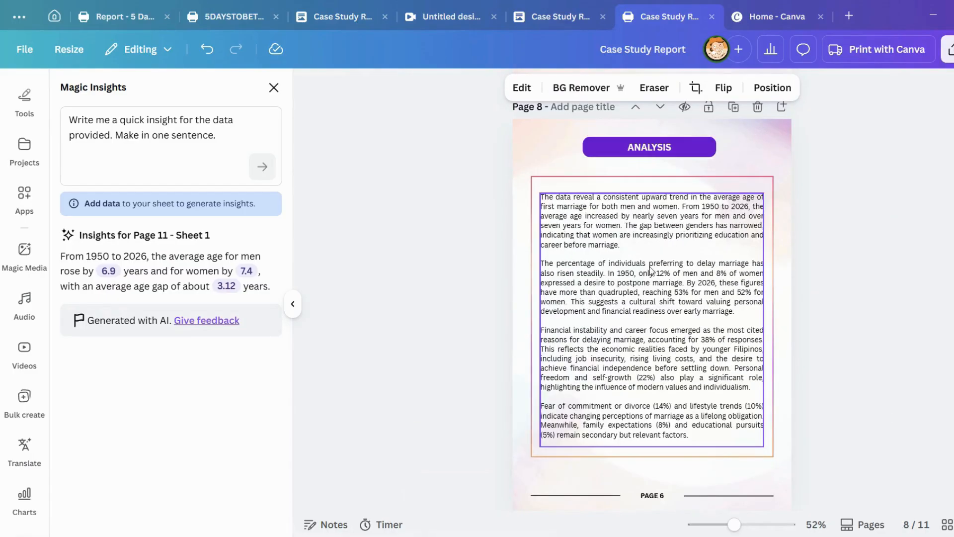
left_click(658, 184)
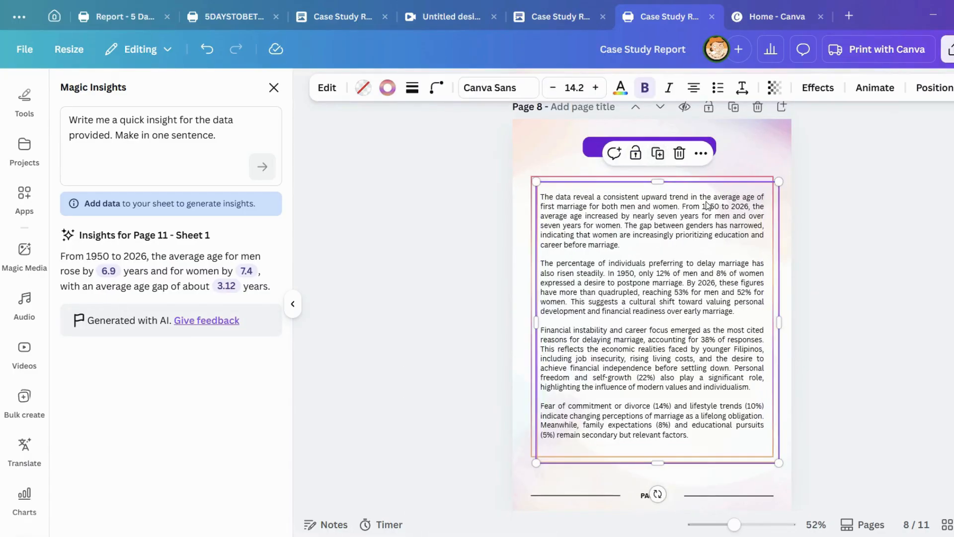
left_click(764, 169)
scroll(795, 179, "up", 5)
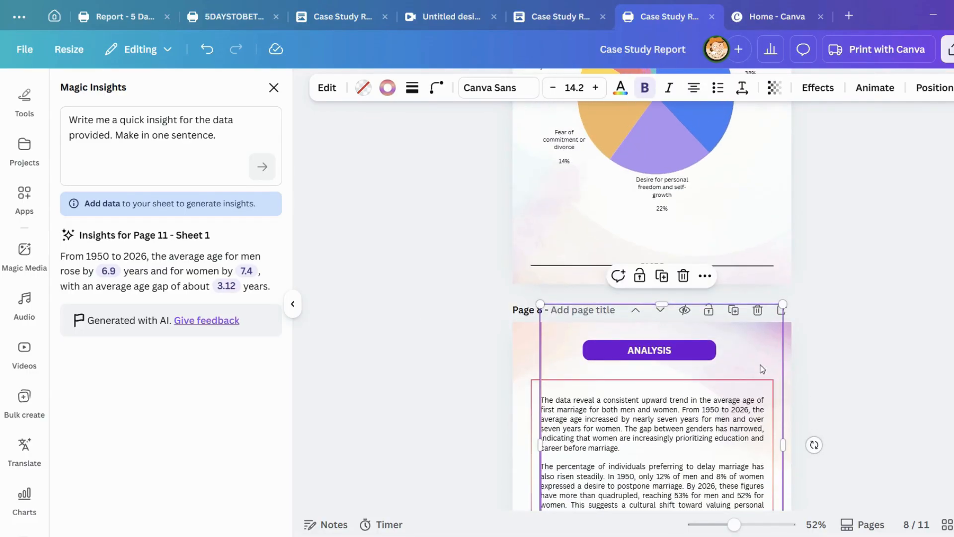
scroll(844, 194, "up", 6)
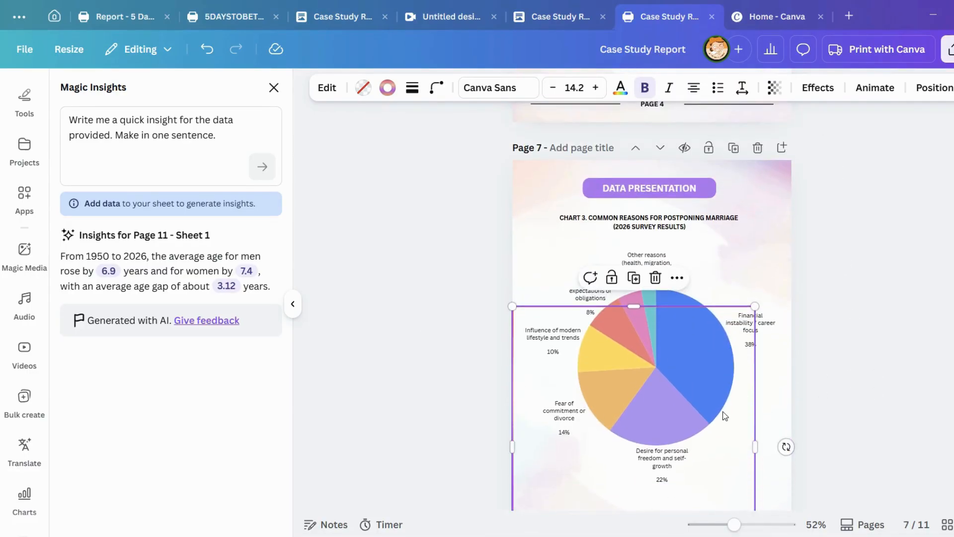
scroll(747, 318, "up", 5)
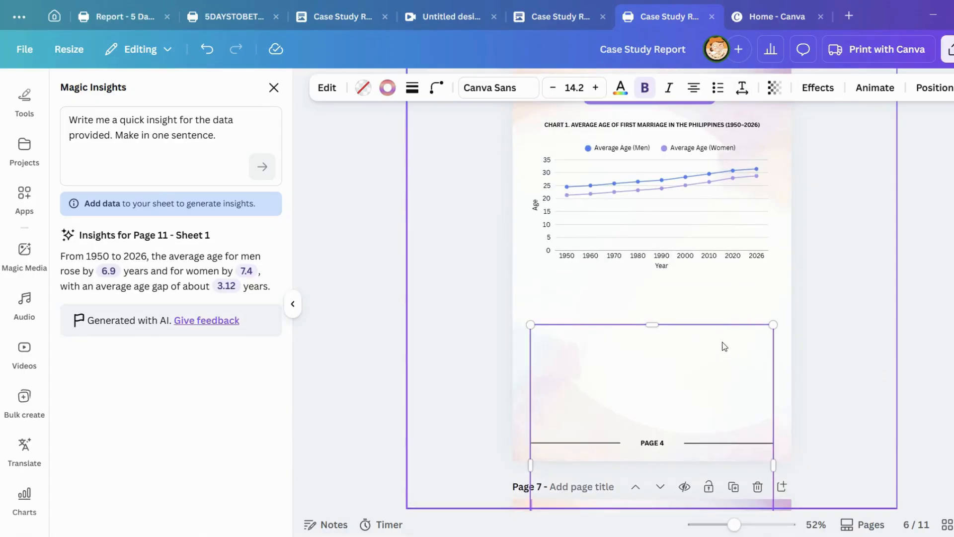
scroll(641, 457, "down", 2)
left_click_drag(673, 482, 685, 247)
left_click(684, 250)
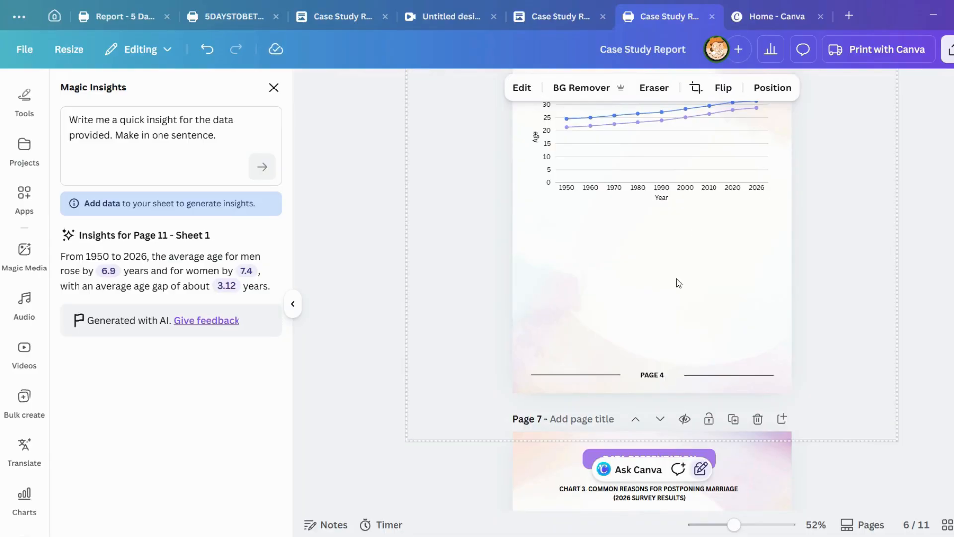
Add a text box below Chart 1 on page 6 containing the generated insight sentence, narrowed so it wraps onto three lines.
left_click(652, 232)
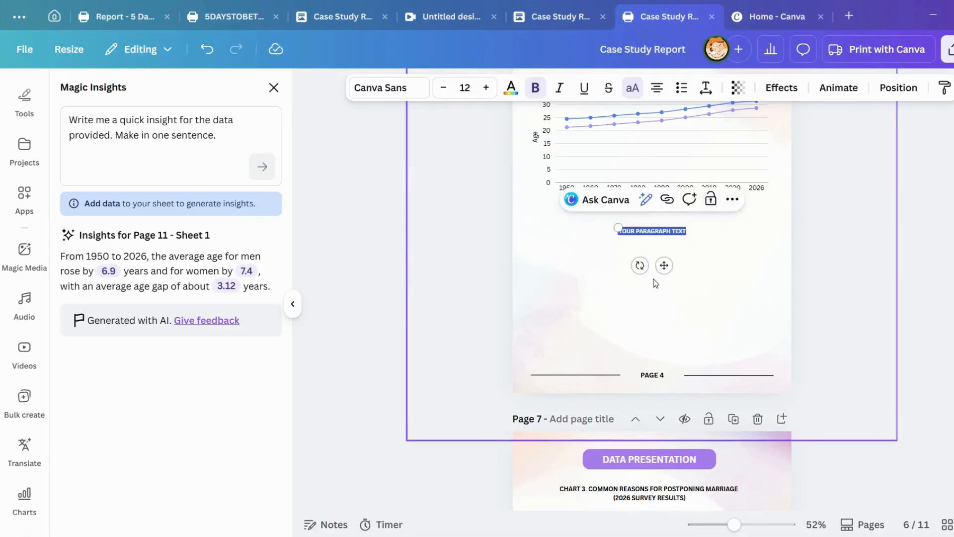
left_click_drag(61, 255, 275, 293)
double_click(660, 232)
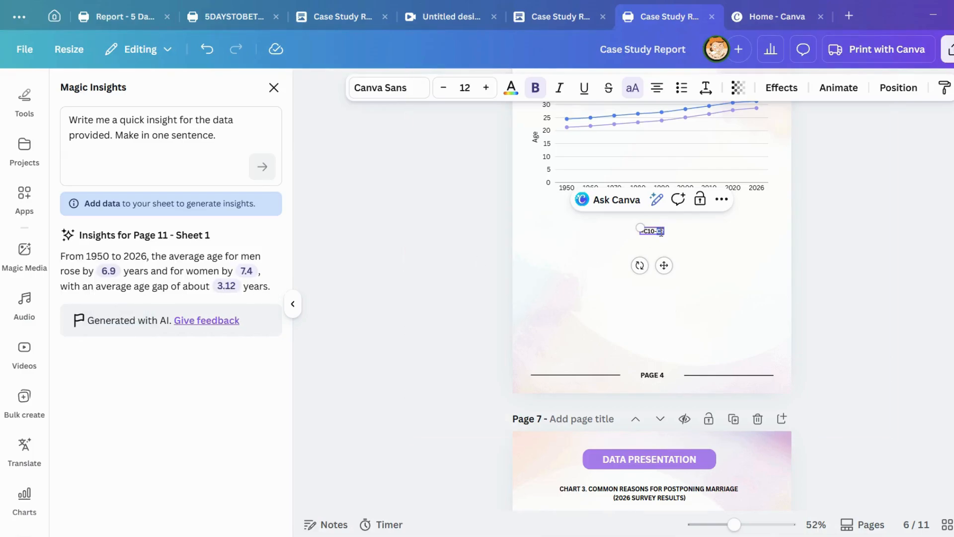
triple_click(661, 232)
type("FROM 1950 TO 2026, THE AVERAGE AGE FOR MEN ROSE BY 6.9 YEARS AND FOR WOMEN BY 7.4, WITH AN AVERAGE AGE GAP OF ABOUT 3.12 YEARS.")
left_click(702, 250)
left_click(719, 241)
left_click_drag(794, 226, 726, 262)
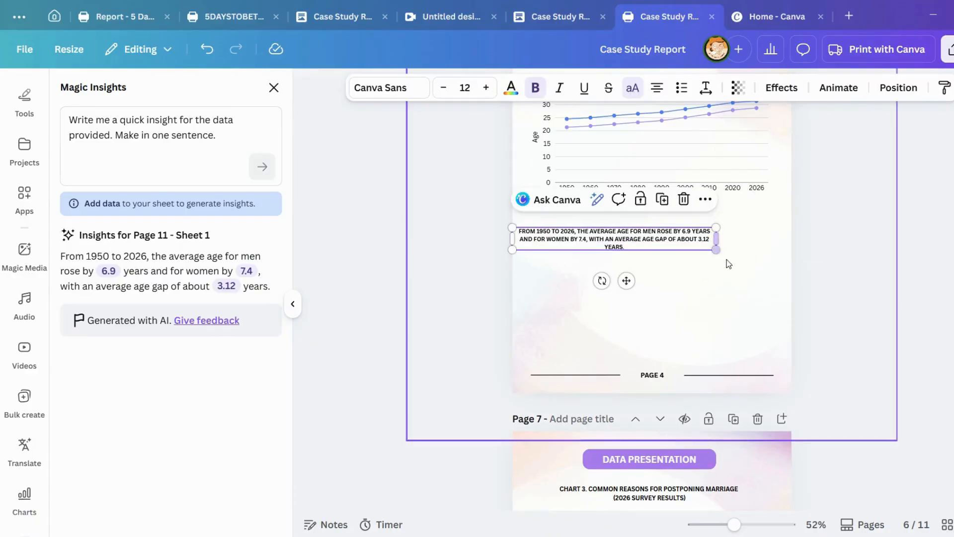
Copy the Analysis page's gradient frame to page 6 and shrink it to about 18.3 × 5.6 cm below Chart 1.
left_click(718, 309)
scroll(716, 348, "down", 5)
scroll(716, 348, "down", 7)
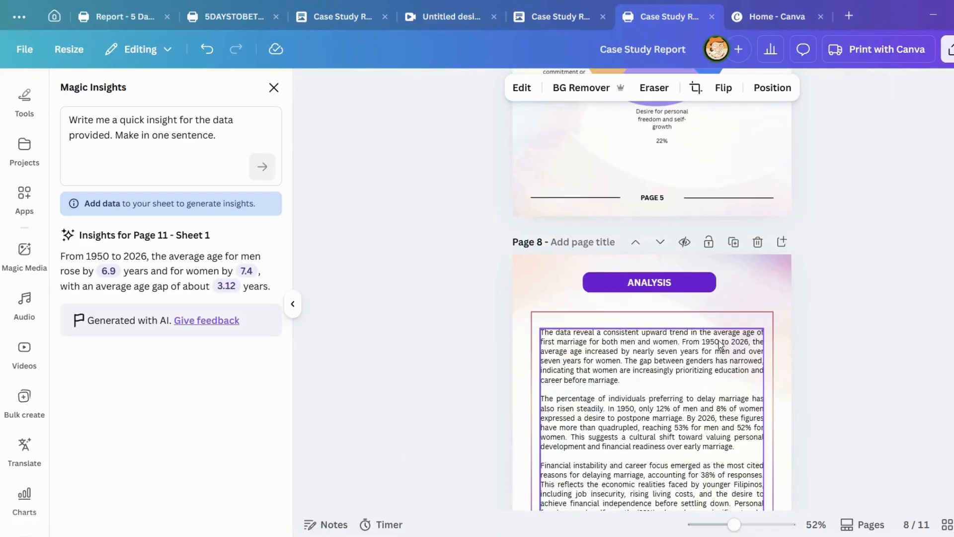
left_click(703, 310)
scroll(703, 309, "up", 8)
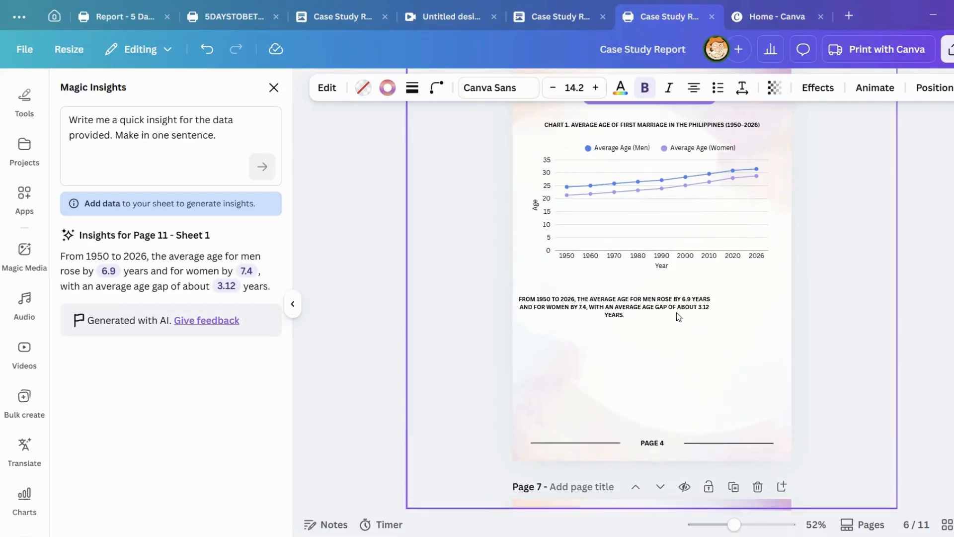
left_click(657, 354)
left_click_drag(652, 119, 666, 294)
left_click(665, 410)
left_click_drag(652, 404, 641, 366)
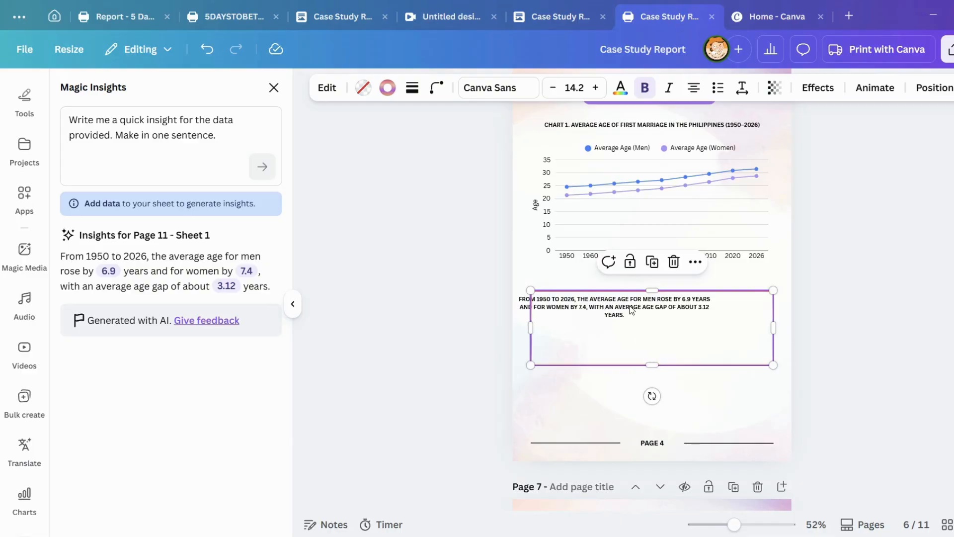
Send the frame behind the insight text in the layer order and move the text inside the frame.
left_click(935, 88)
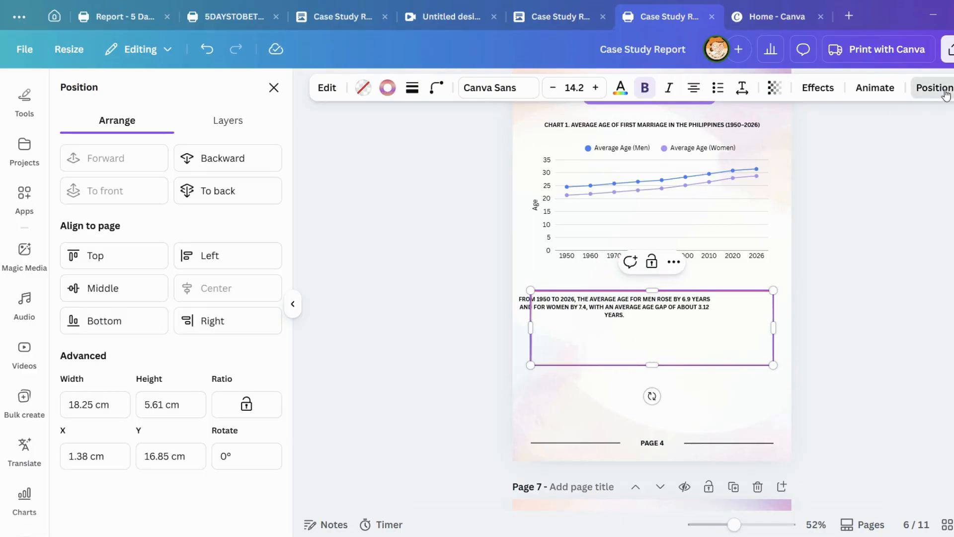
left_click(193, 125)
left_click_drag(164, 215, 182, 232)
left_click(631, 318)
left_click_drag(631, 318, 679, 339)
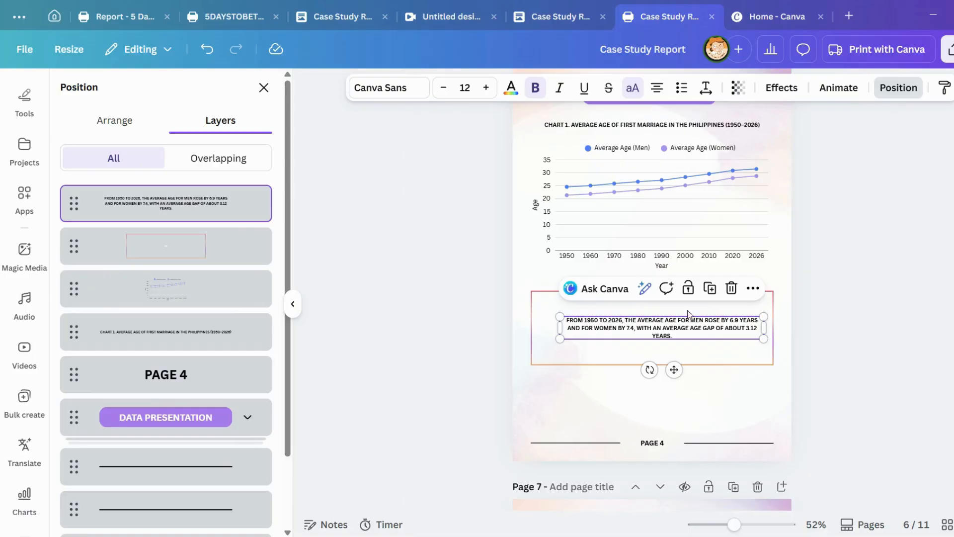
Duplicate the insight text as a heading above it inside the frame and change its wording to "DATA INSIGHT:".
left_click(710, 289)
left_click_drag(651, 319, 640, 308)
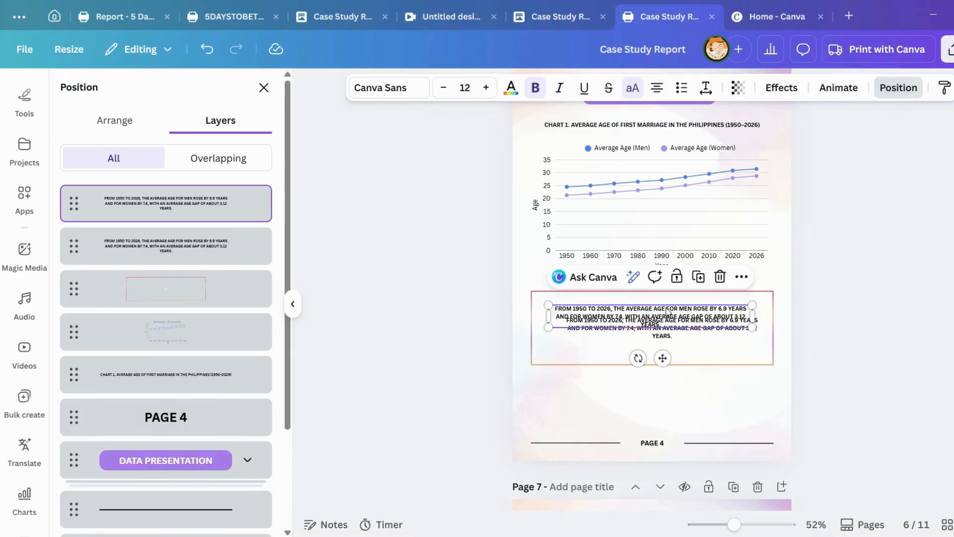
type("INSIGHT:")
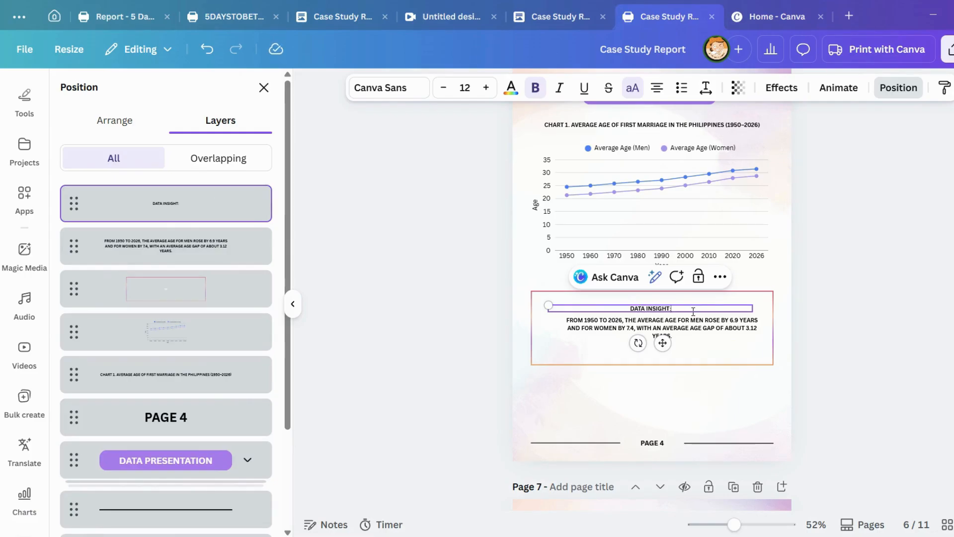
Apply the Background text effect to the "DATA INSIGHT:" heading and set its colour to Crimson #e45a87.
key("ctrl+a")
left_click(794, 92)
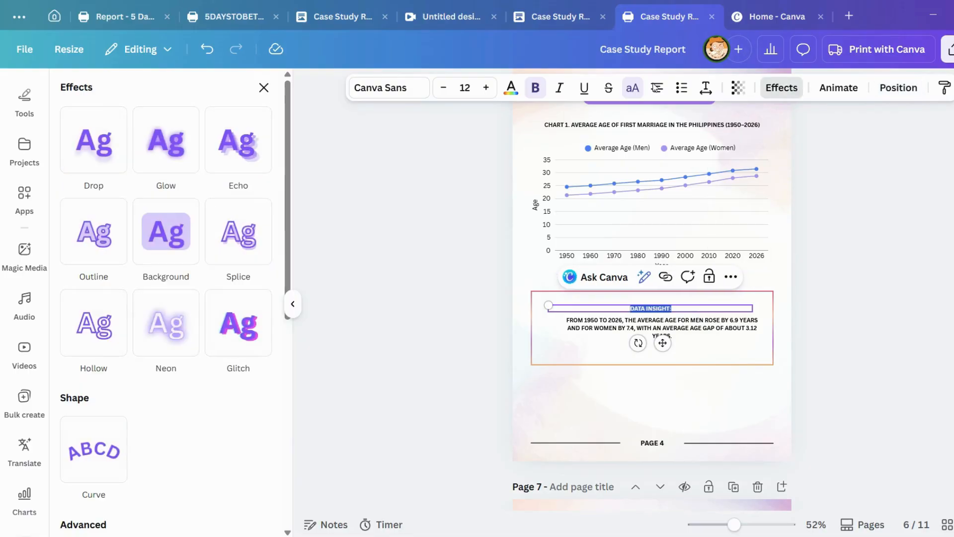
scroll(214, 333, "down", 2)
scroll(173, 331, "up", 2)
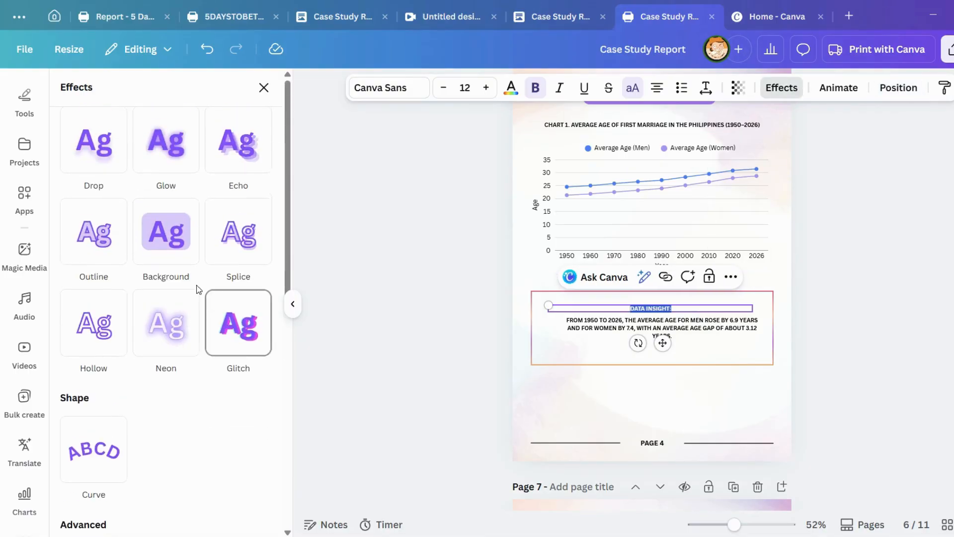
left_click(180, 257)
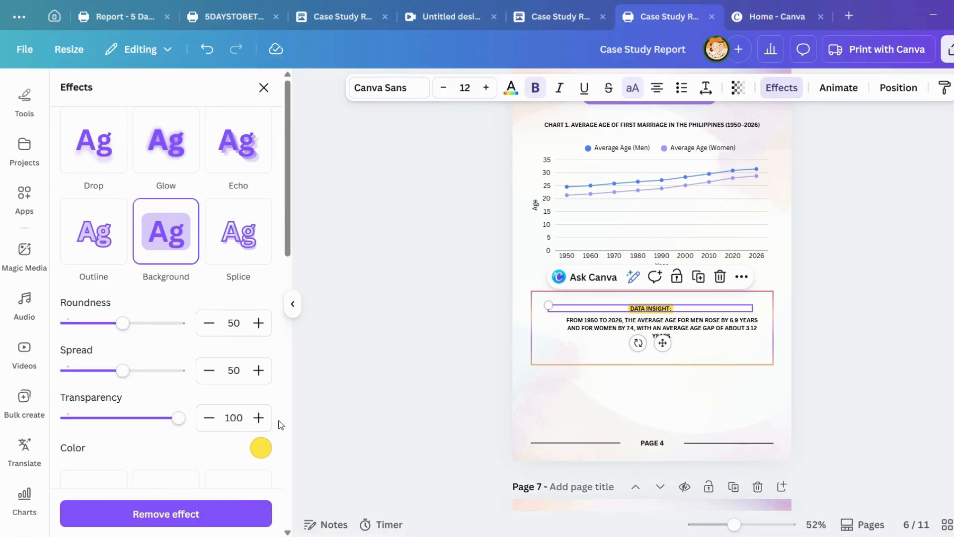
left_click(261, 448)
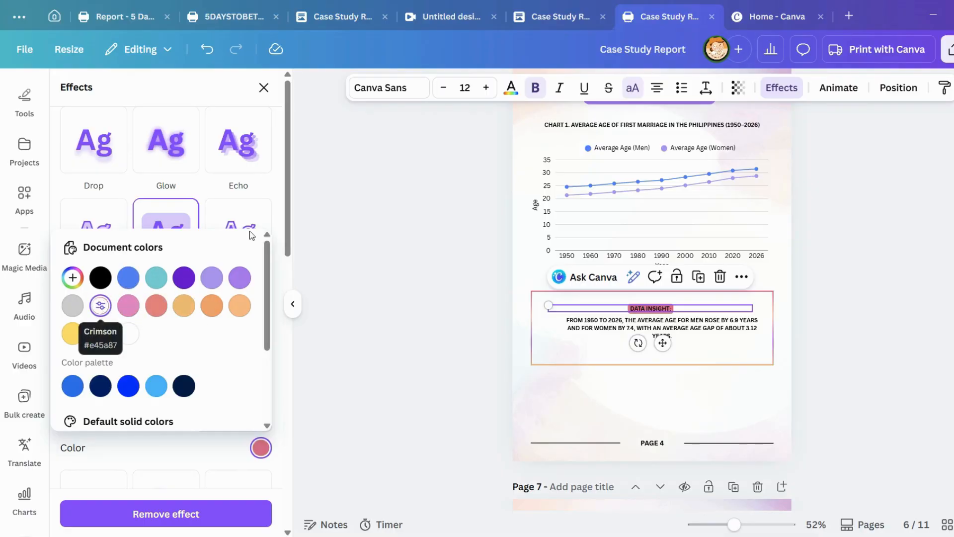
Colour the "DATA INSIGHT:" heading text white and narrow its left-aligned text box to fit the words.
left_click(512, 88)
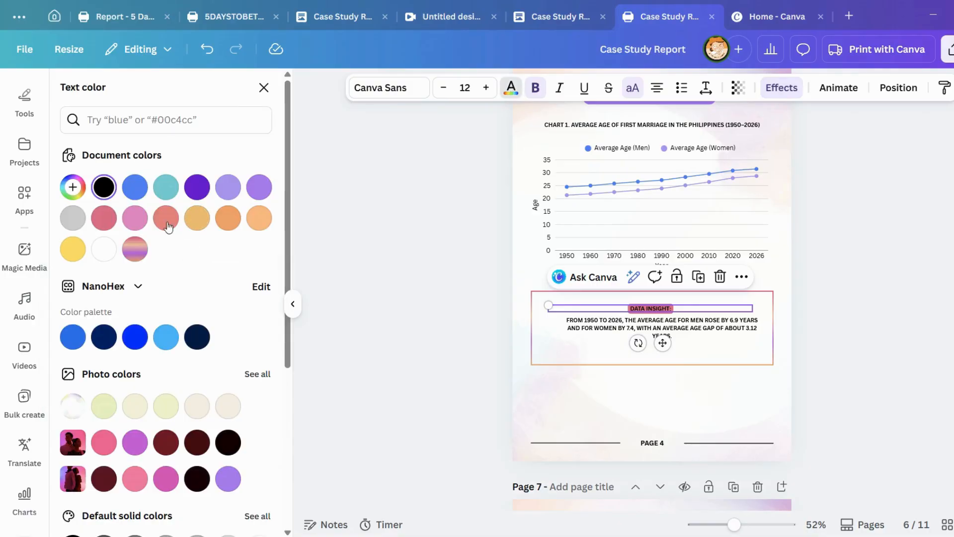
left_click(104, 249)
left_click_drag(756, 308, 612, 309)
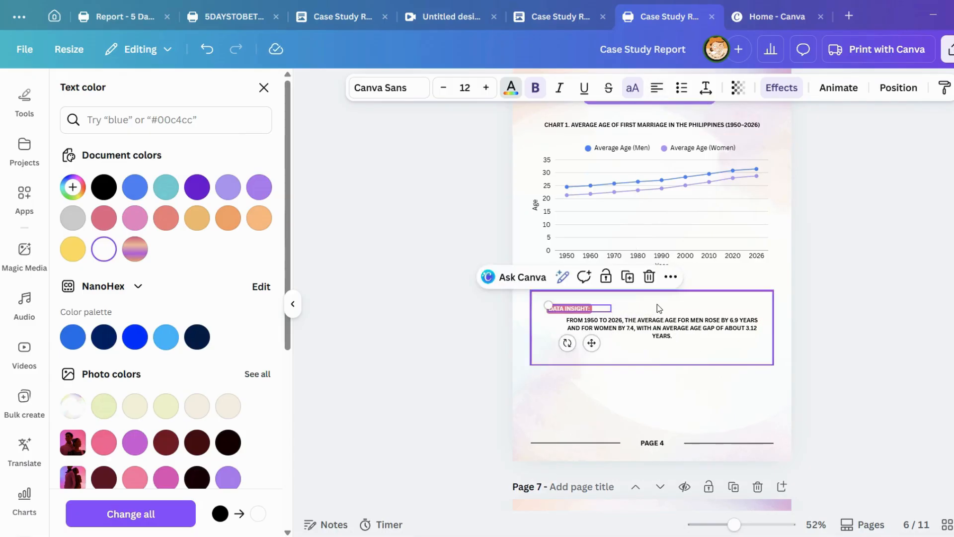
Move the "DATA INSIGHT:" heading into the upper-left corner of the gradient frame.
left_click(659, 308)
left_click(590, 309)
left_click(617, 318)
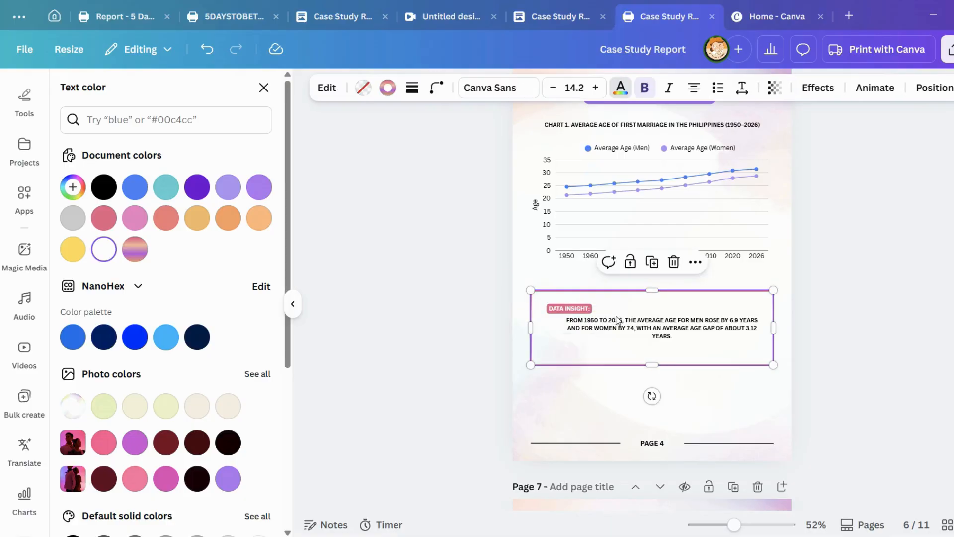
left_click_drag(575, 312, 565, 302)
Left-align the insight text without bold or all caps, and fit its box beneath the heading across the frame's width.
left_click(619, 322)
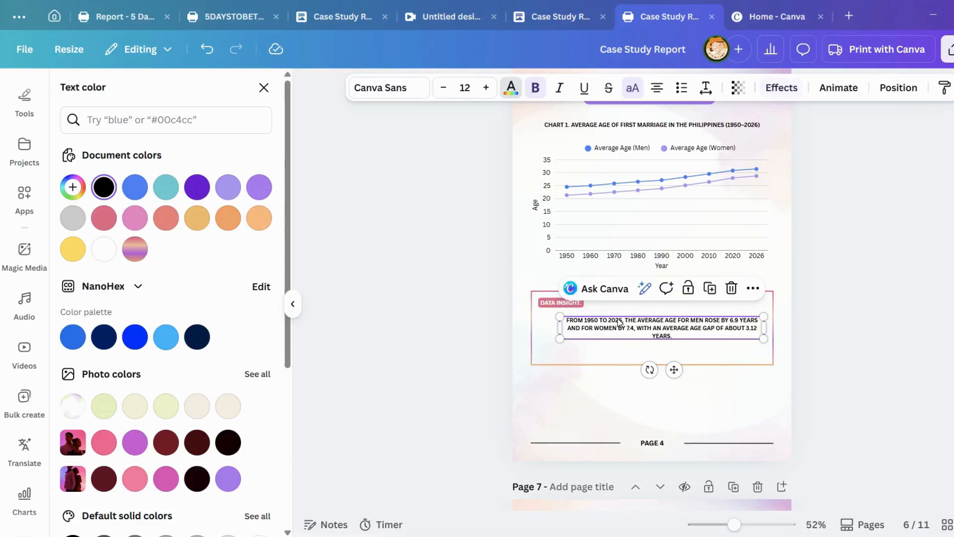
left_click(658, 87)
left_click(535, 88)
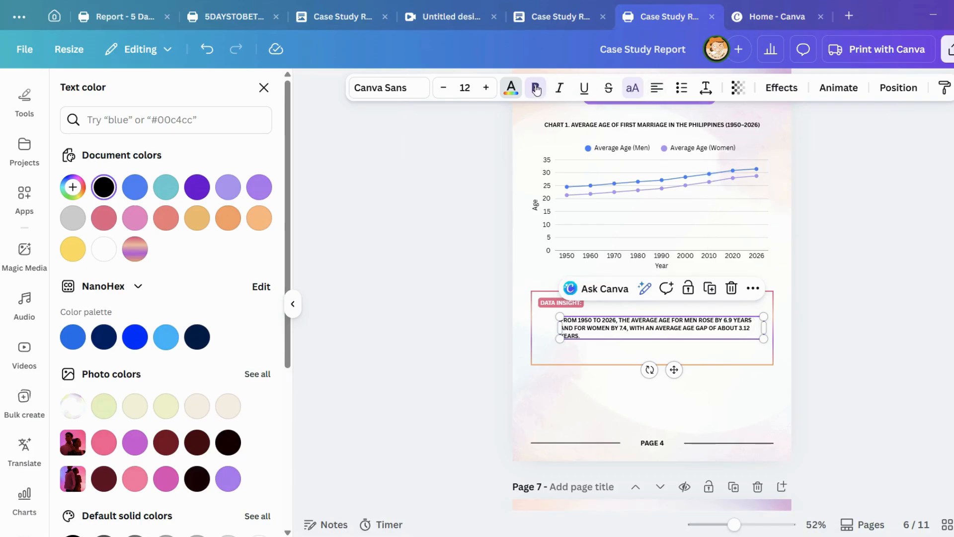
left_click(633, 87)
left_click_drag(723, 332, 763, 323)
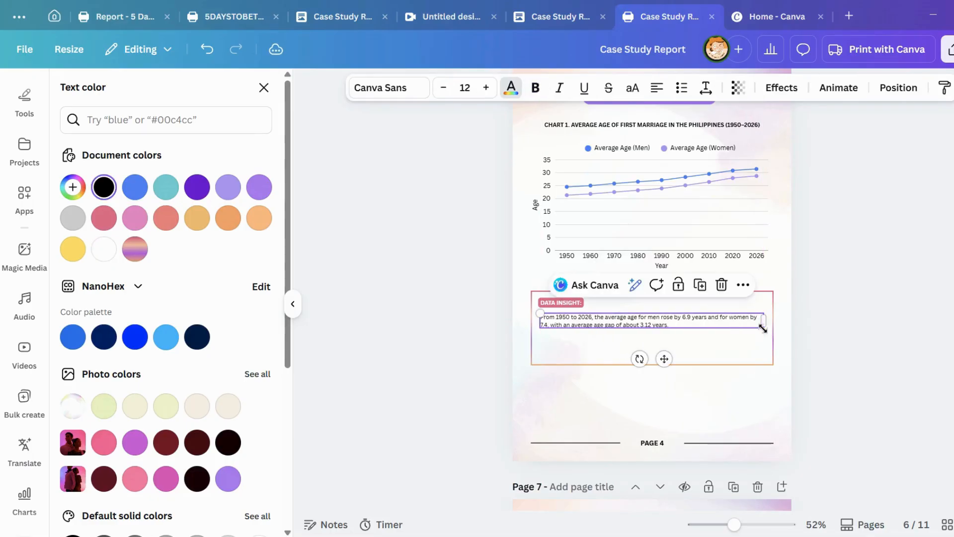
Shorten the gradient frame from its lower edge so it closely surrounds the heading and the two-line insight text.
left_click(709, 352)
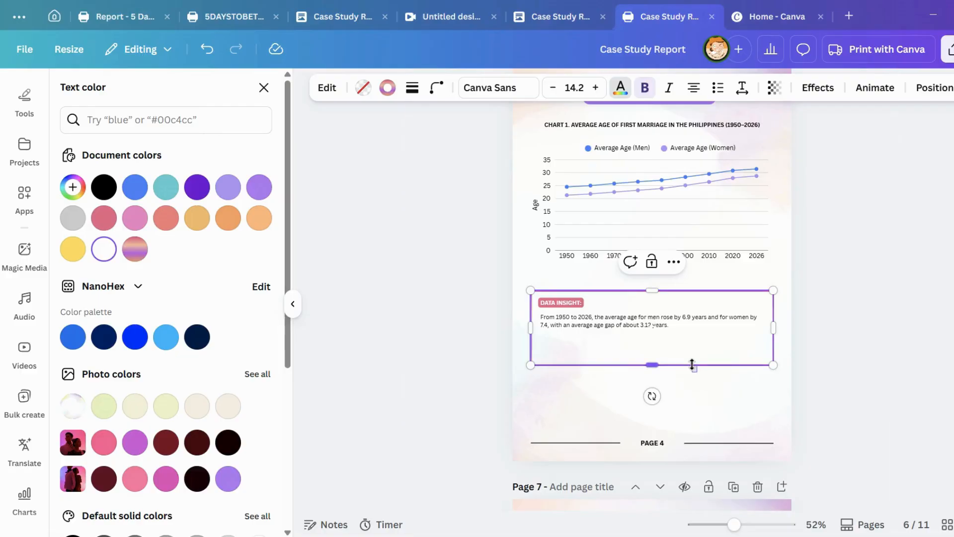
left_click_drag(686, 346, 707, 326)
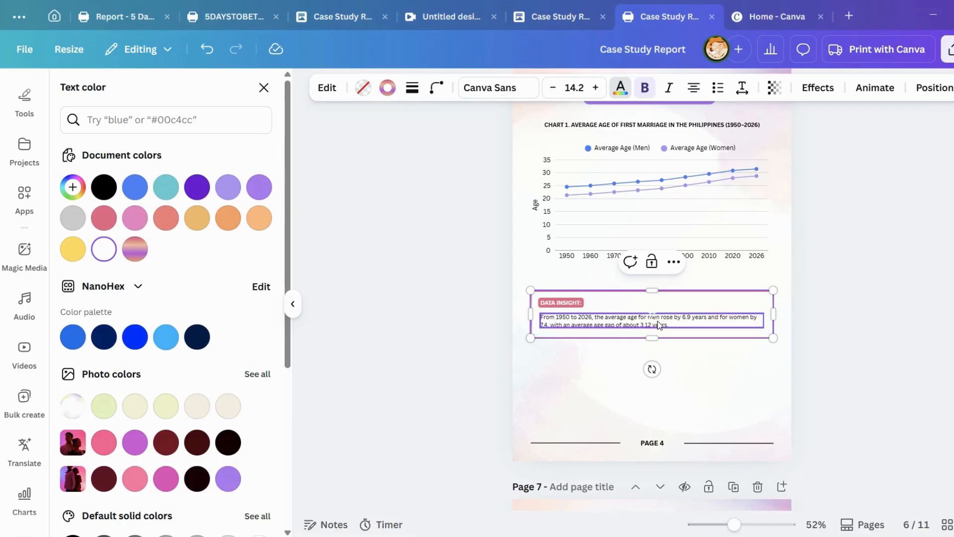
left_click(795, 356)
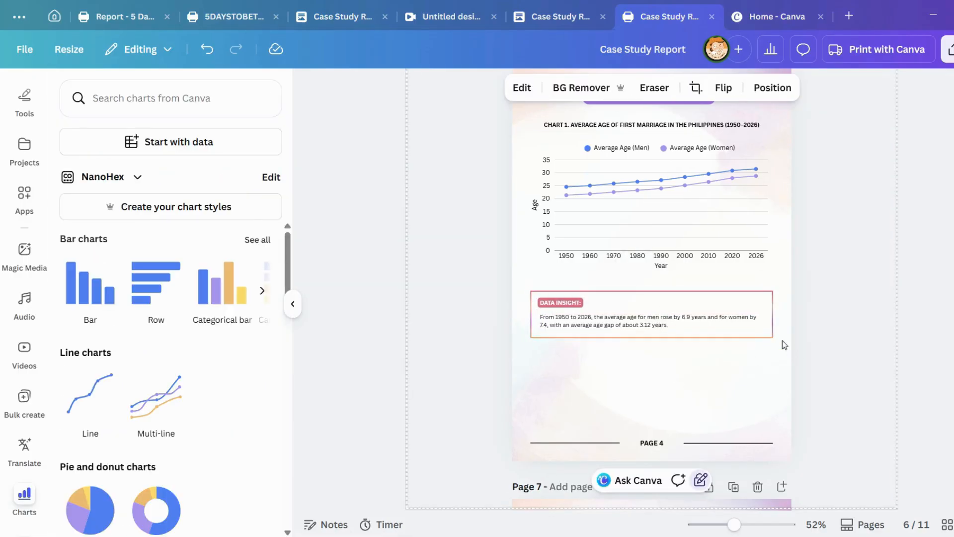
Review the report's pages 3 to 6, comparing the original Data Presentation page with the version containing the framed data insight.
scroll(864, 338, "up", 2)
left_click(733, 373)
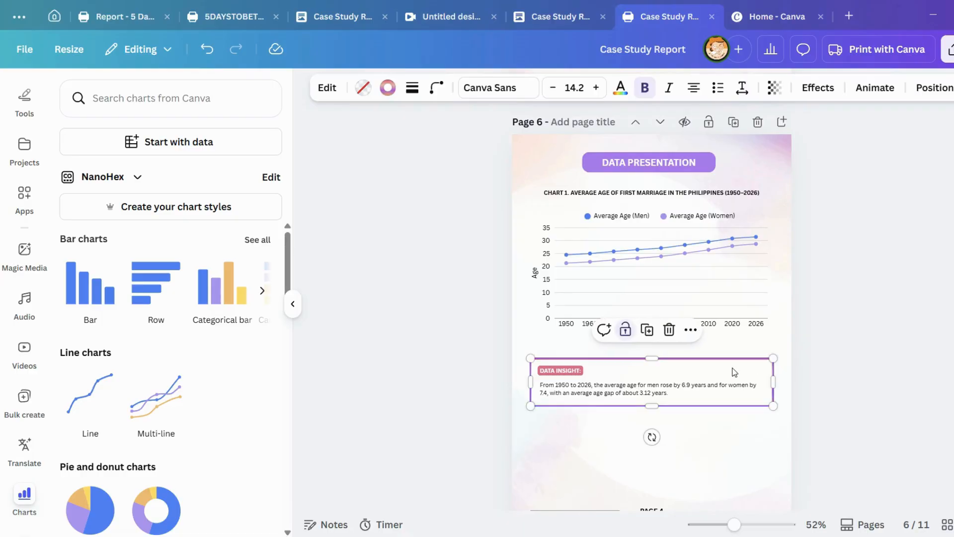
left_click(683, 418)
scroll(701, 438, "up", 5)
scroll(709, 441, "up", 10)
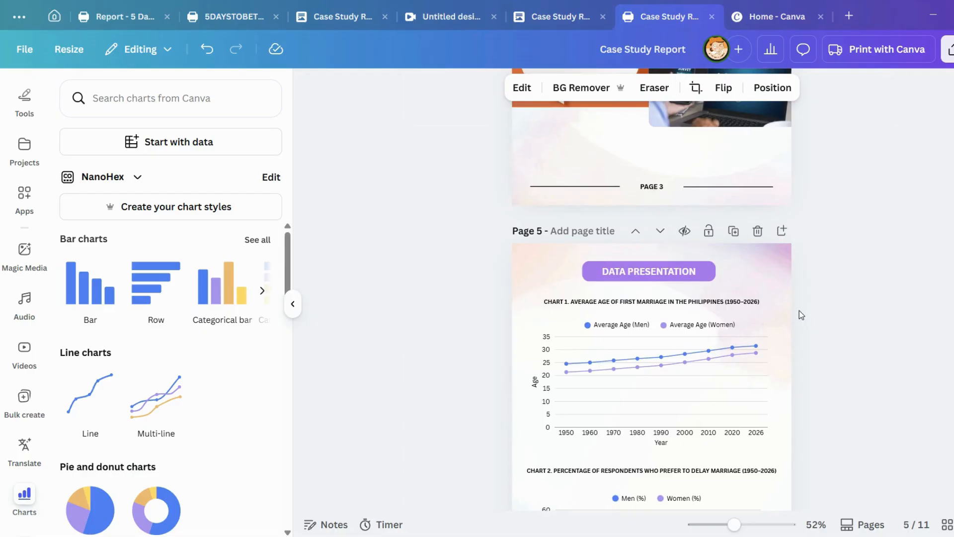
scroll(714, 296, "up", 3)
scroll(782, 237, "down", 12)
scroll(797, 230, "down", 3)
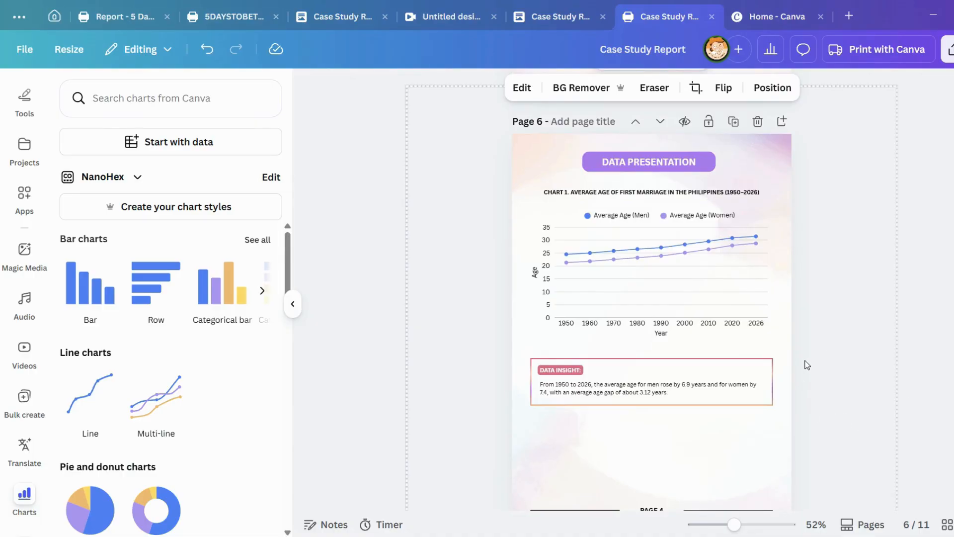
scroll(789, 342, "down", 2)
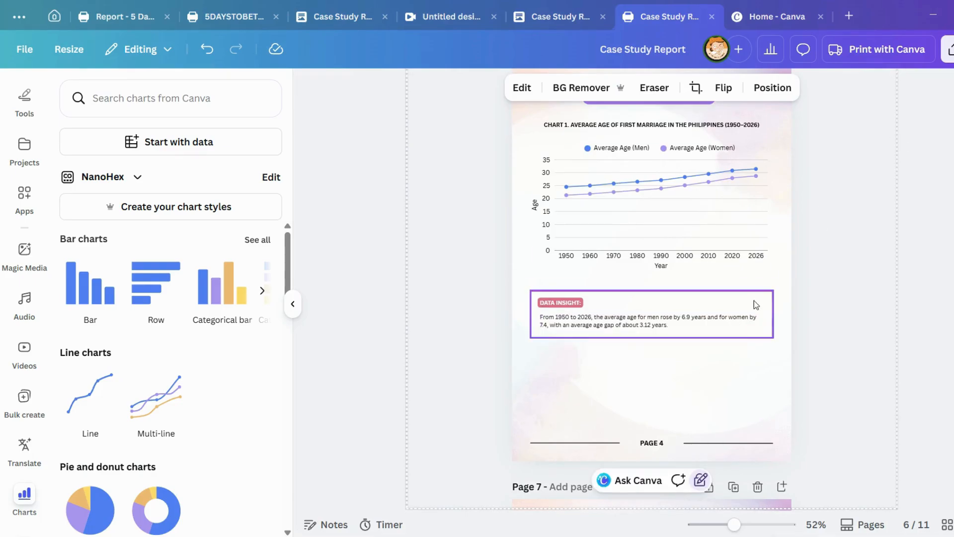
scroll(768, 310, "up", 4)
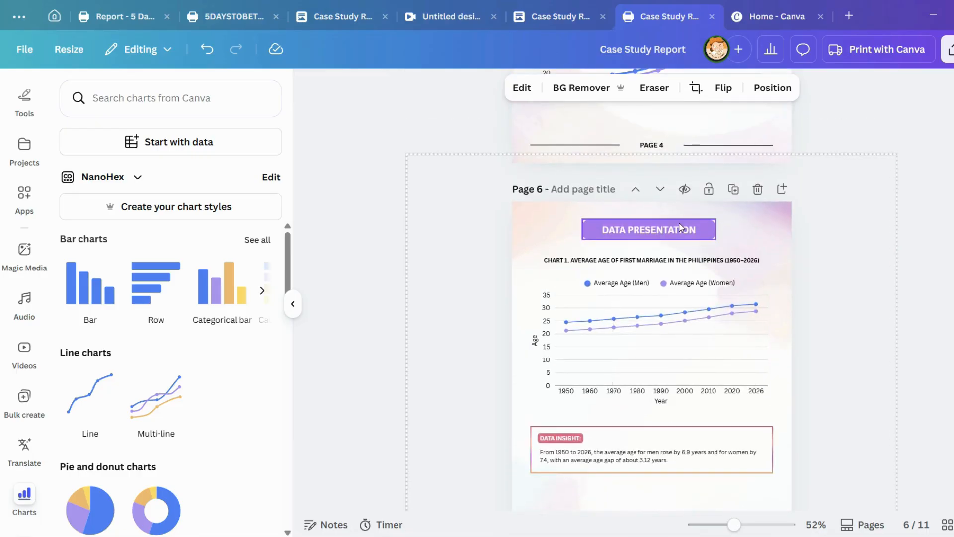
scroll(678, 226, "up", 12)
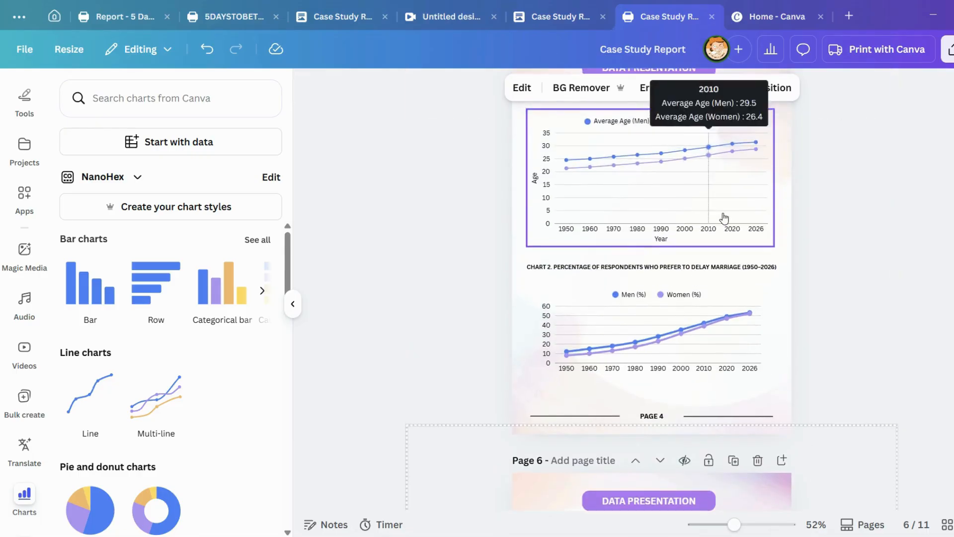
scroll(622, 213, "up", 10)
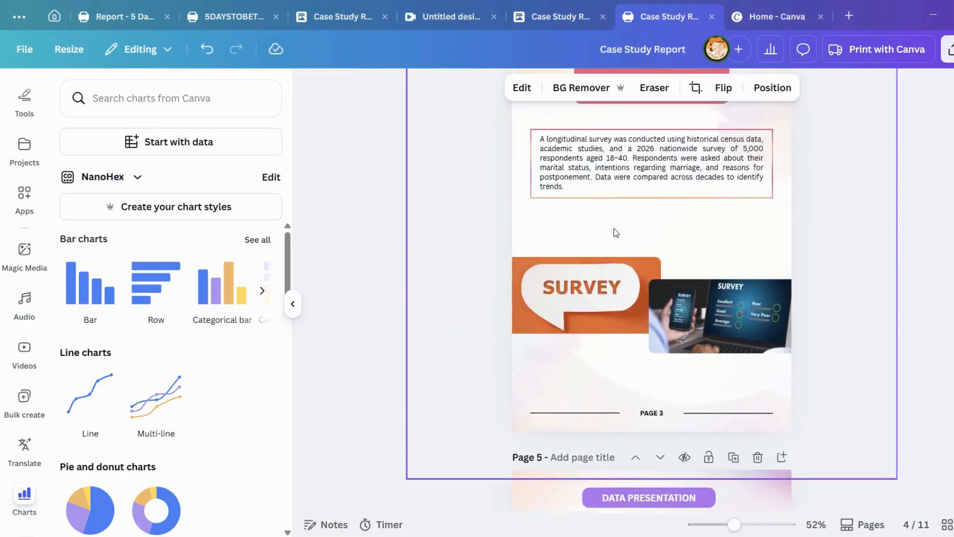
scroll(641, 224, "up", 7)
scroll(746, 241, "down", 12)
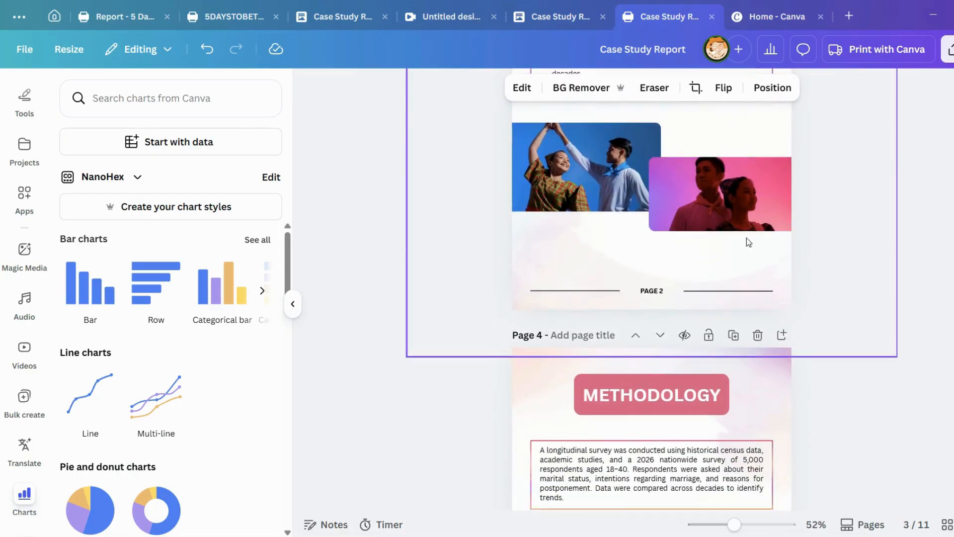
scroll(769, 293, "down", 8)
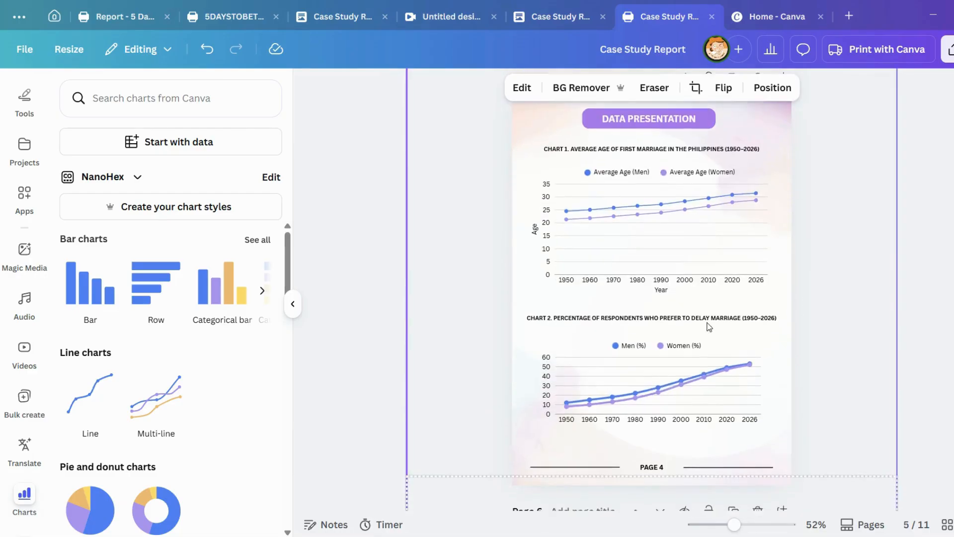
scroll(750, 239, "down", 8)
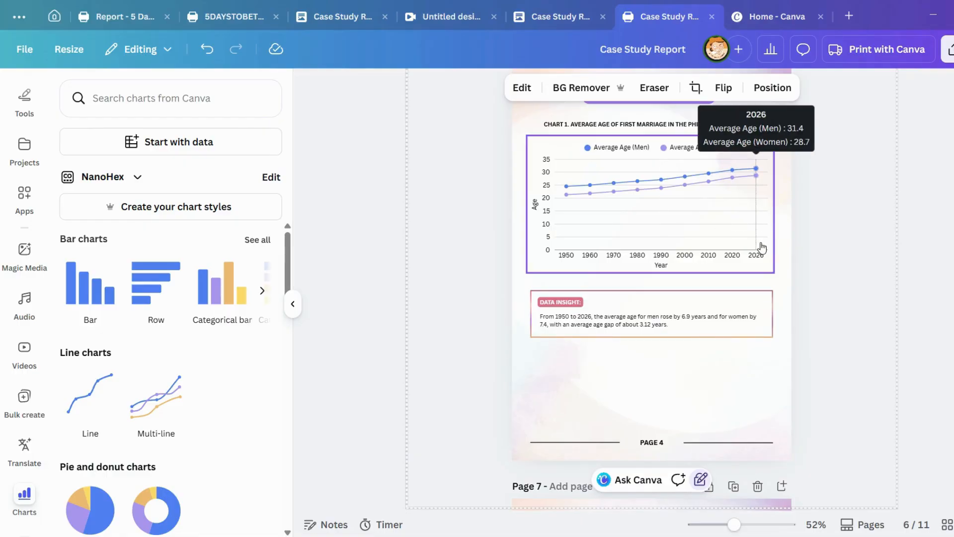
scroll(845, 265, "up", 2)
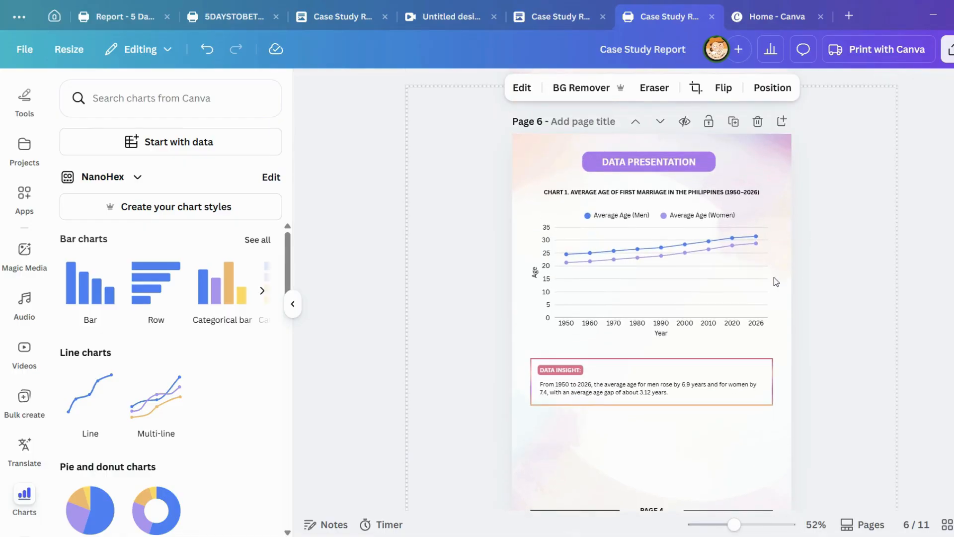
scroll(863, 346, "down", 2)
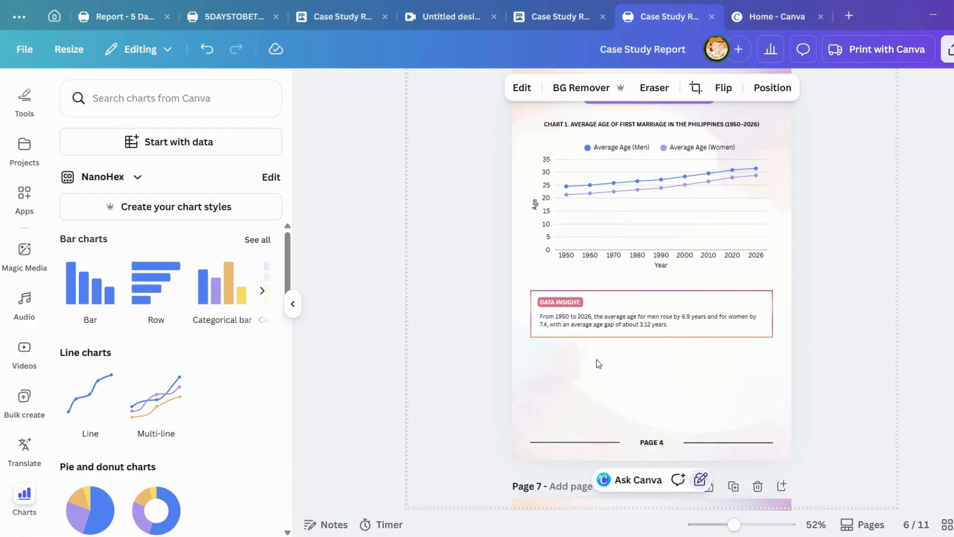
scroll(689, 374, "down", 2)
scroll(746, 283, "up", 5)
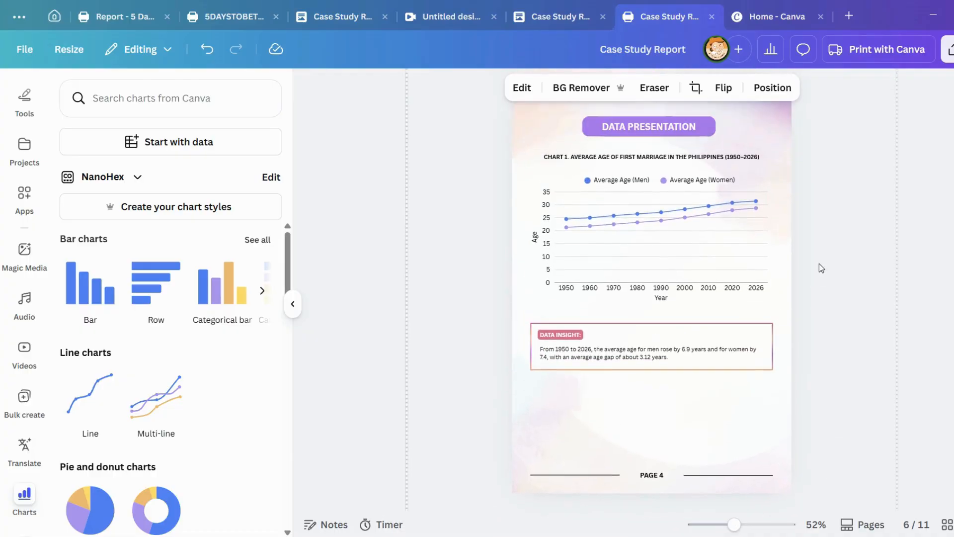
scroll(817, 249, "down", 4)
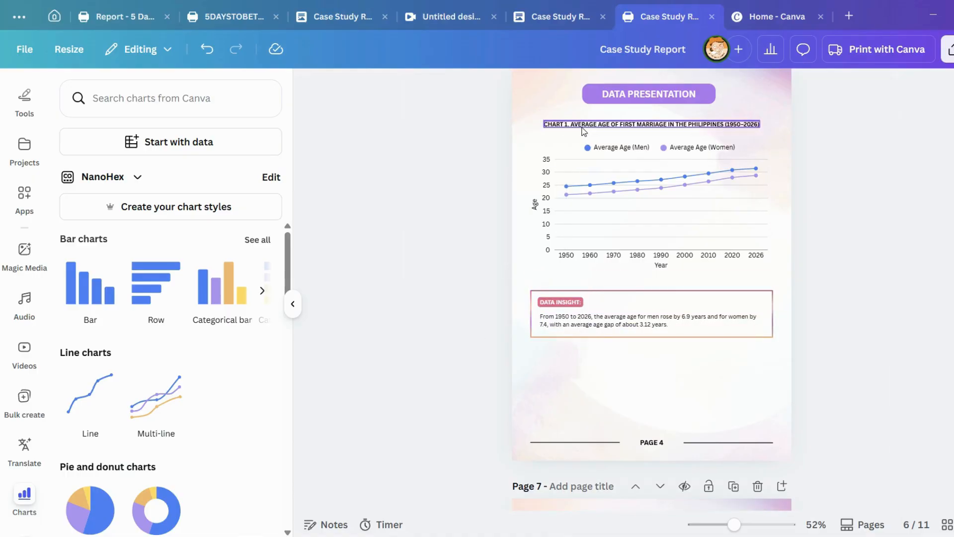
left_click_drag(532, 279, 613, 332)
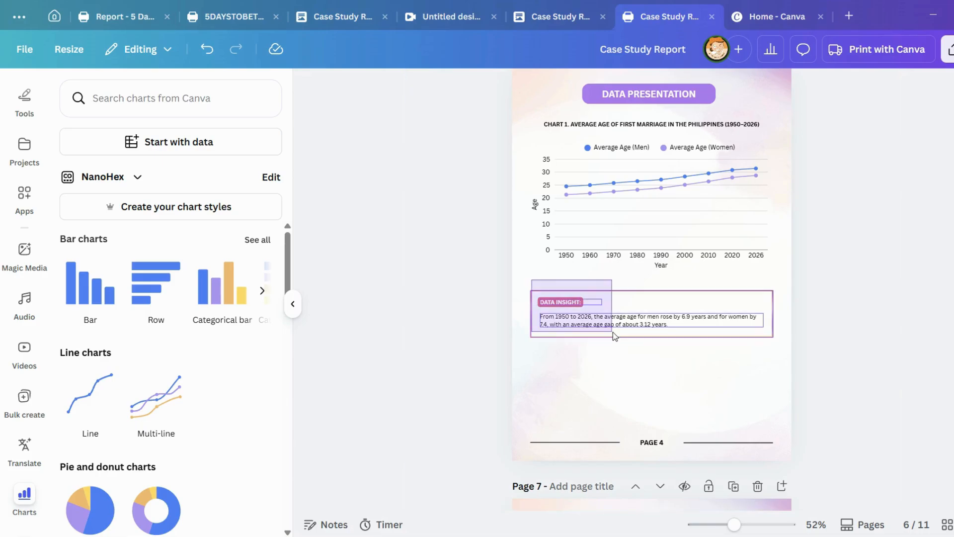
left_click(514, 296)
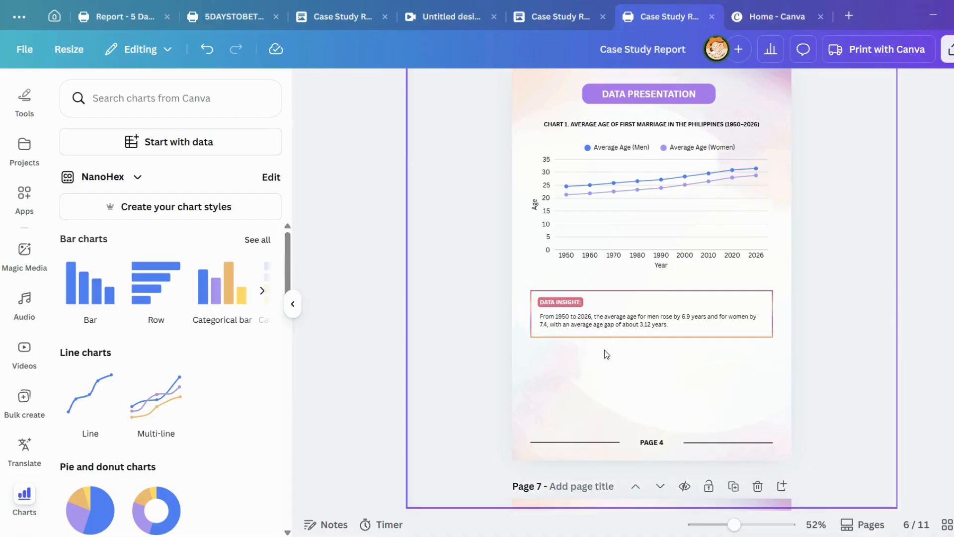
left_click_drag(602, 348, 524, 287)
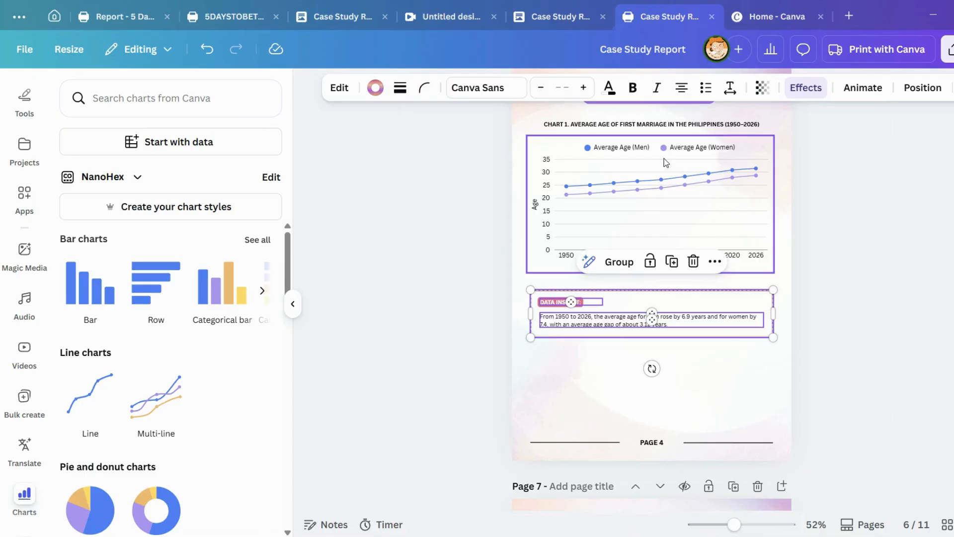
scroll(696, 340, "up", 1)
left_click(851, 254)
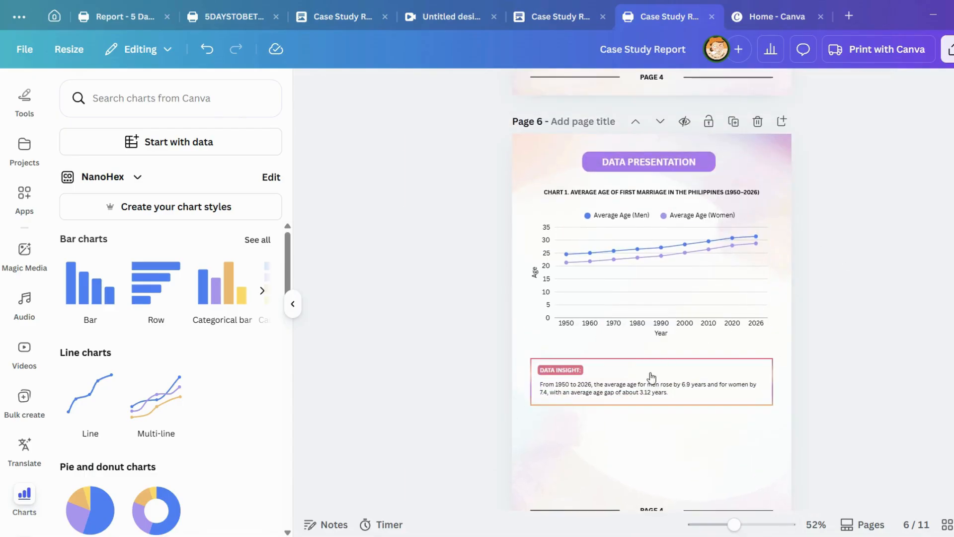
Examine the charts on the Data Presentation pages 5 to 7 and the written interpretation on the Analysis page.
scroll(822, 296, "up", 7)
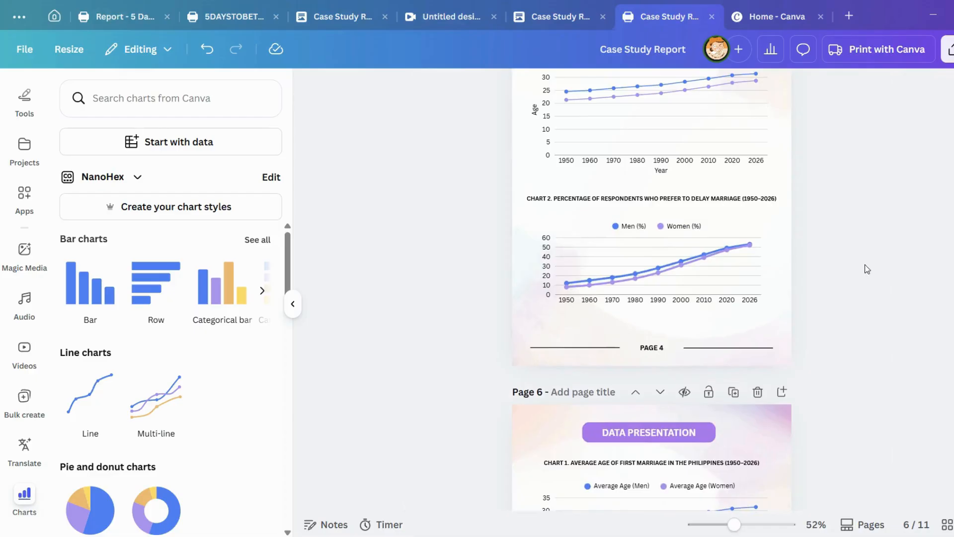
scroll(806, 234, "down", 5)
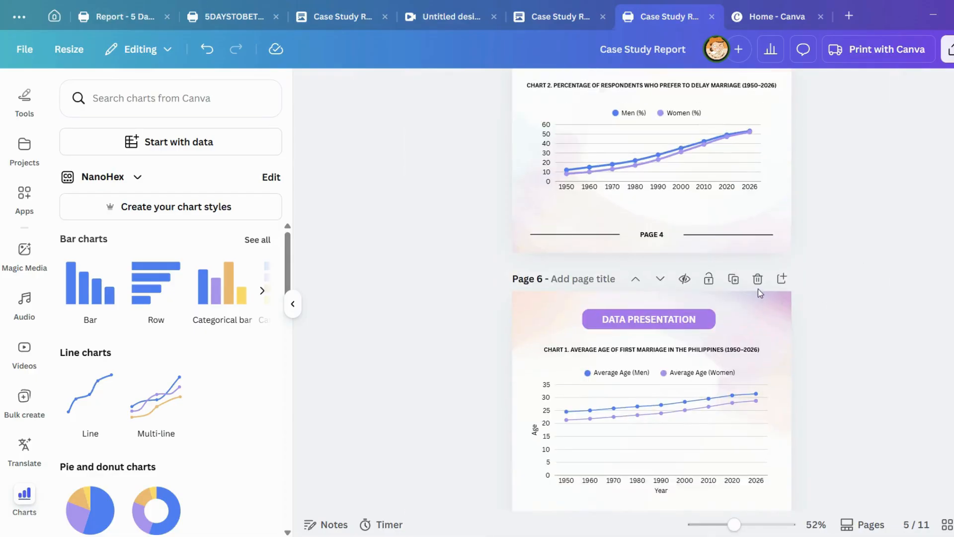
scroll(780, 258, "down", 10)
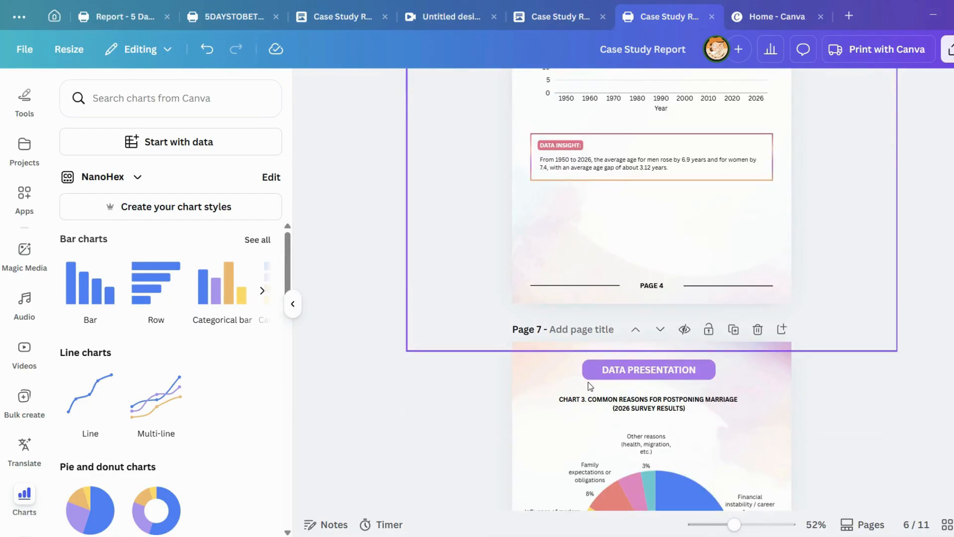
scroll(753, 283, "down", 10)
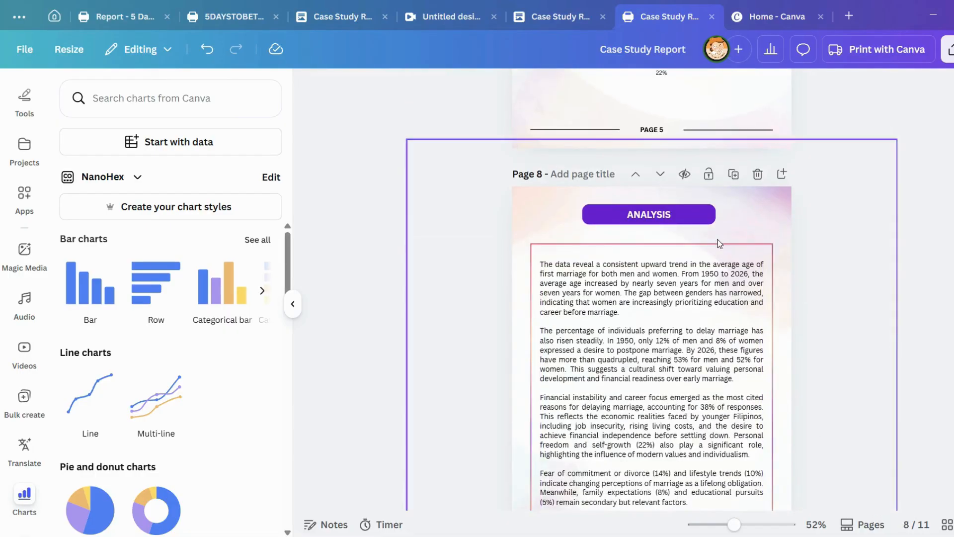
scroll(723, 286, "down", 3)
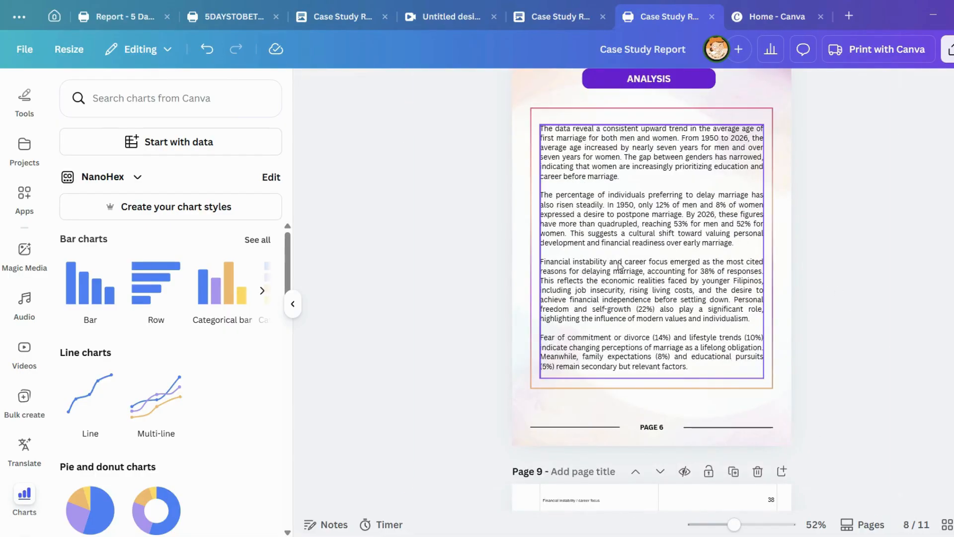
scroll(616, 257, "up", 3)
scroll(616, 257, "down", 3)
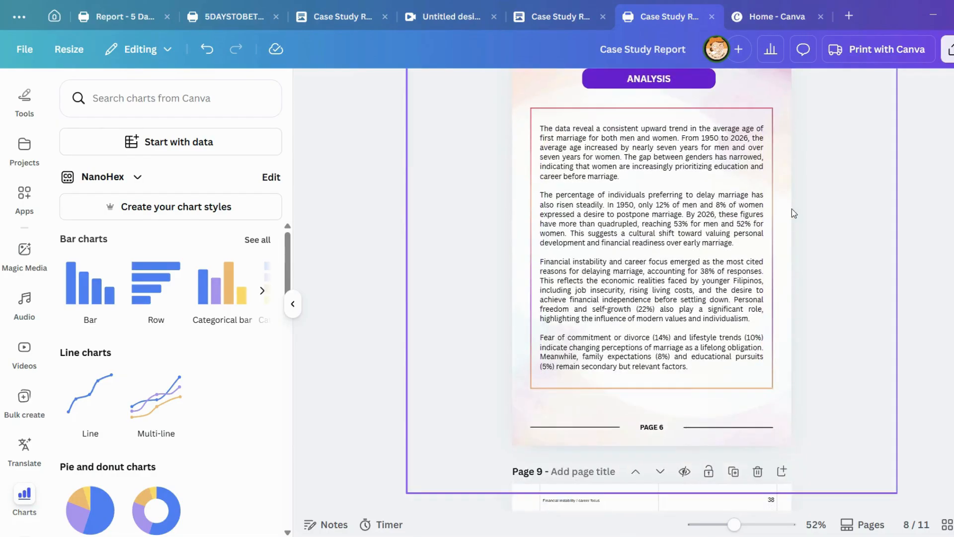
scroll(842, 332, "up", 1)
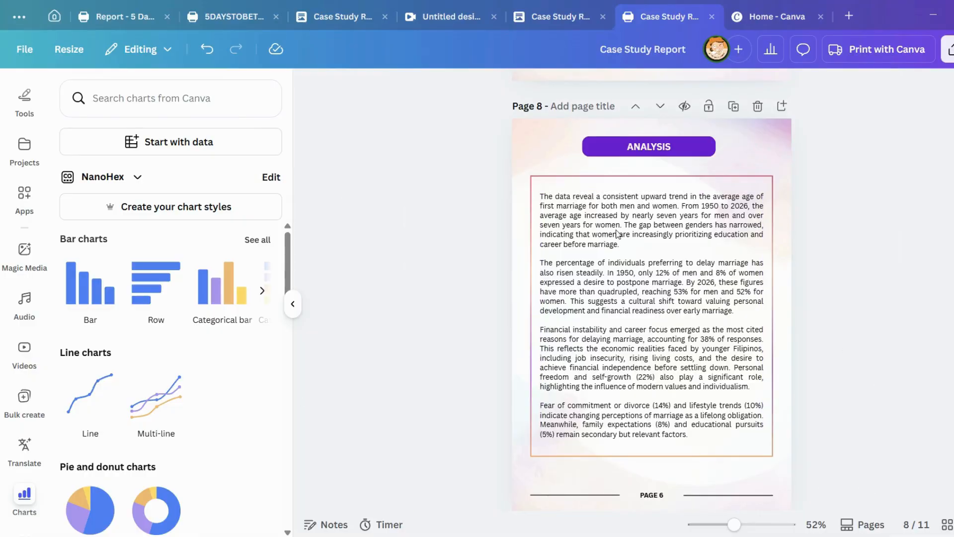
scroll(797, 311, "up", 8)
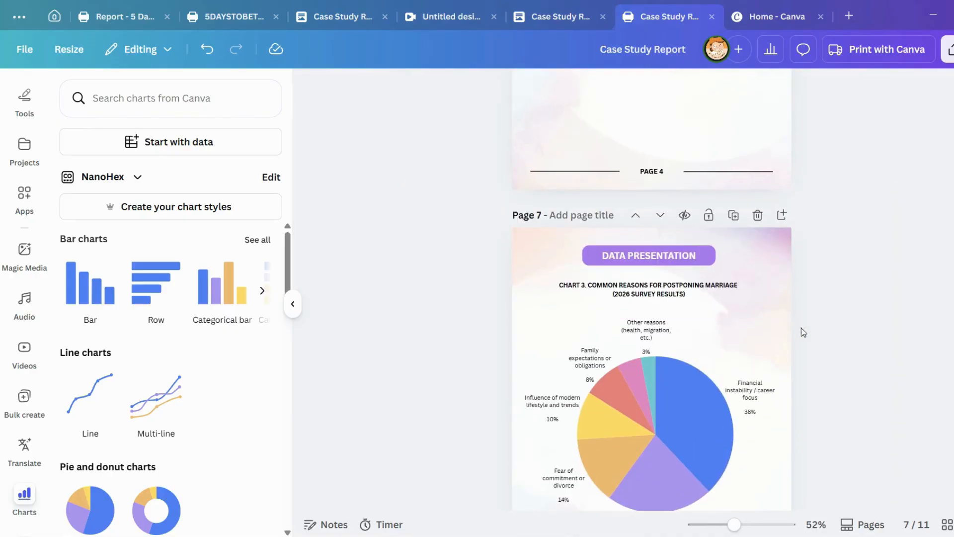
Review the report's pages 6 to 8, comparing the framed data insight, the Chart 3 pie chart and the Analysis text.
scroll(800, 330, "down", 2)
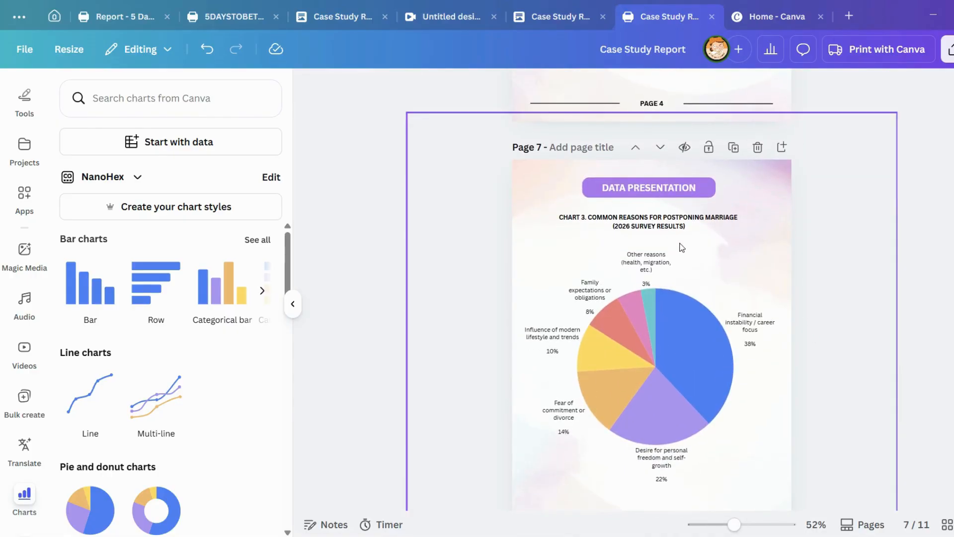
scroll(682, 247, "down", 2)
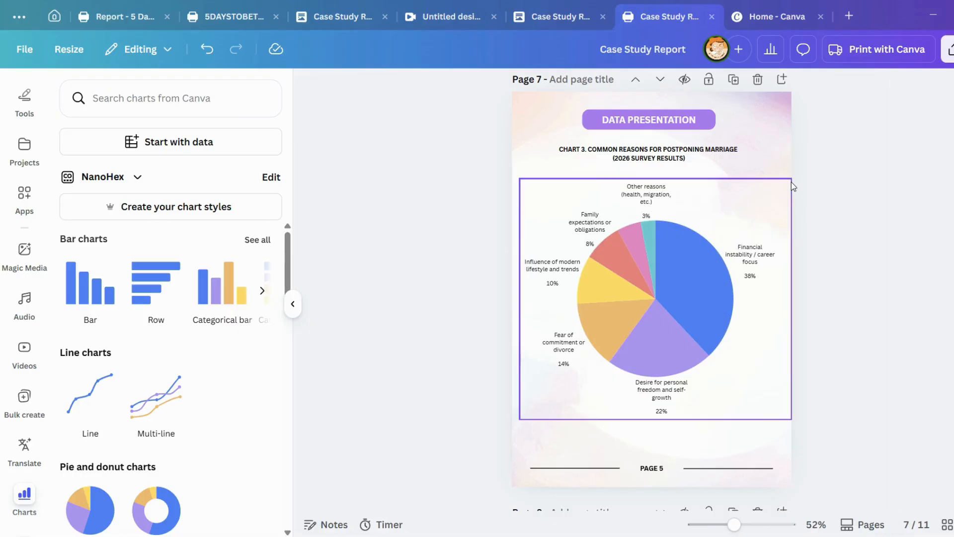
scroll(795, 189, "up", 4)
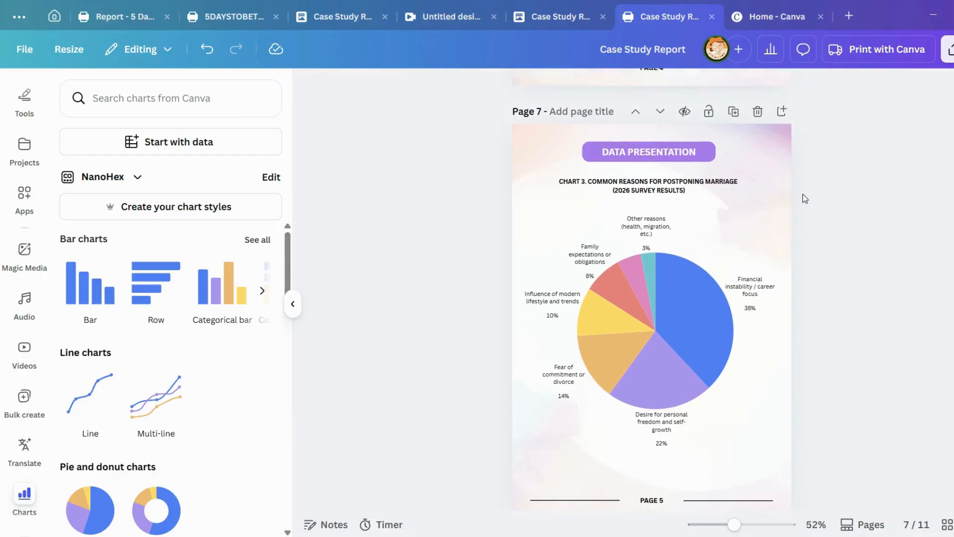
scroll(787, 240, "up", 3)
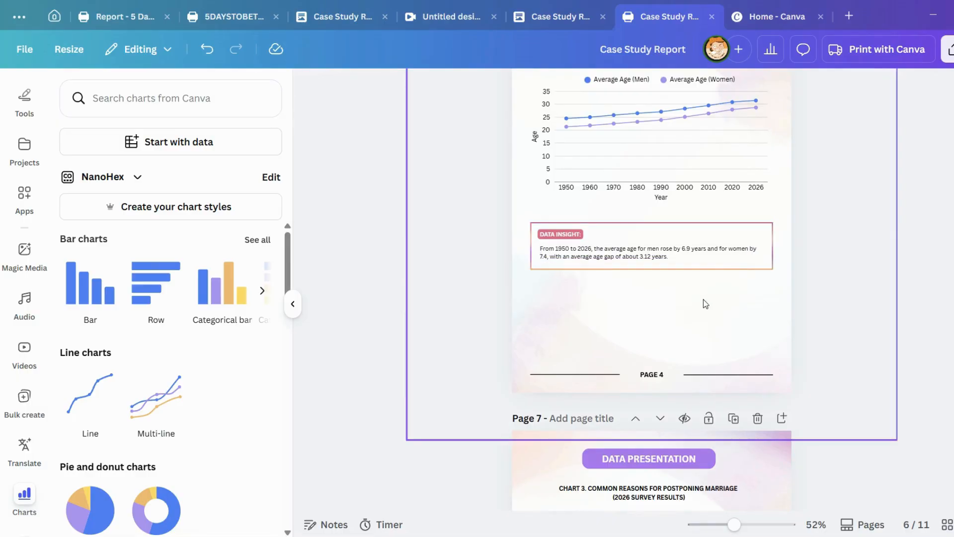
scroll(783, 299, "up", 2)
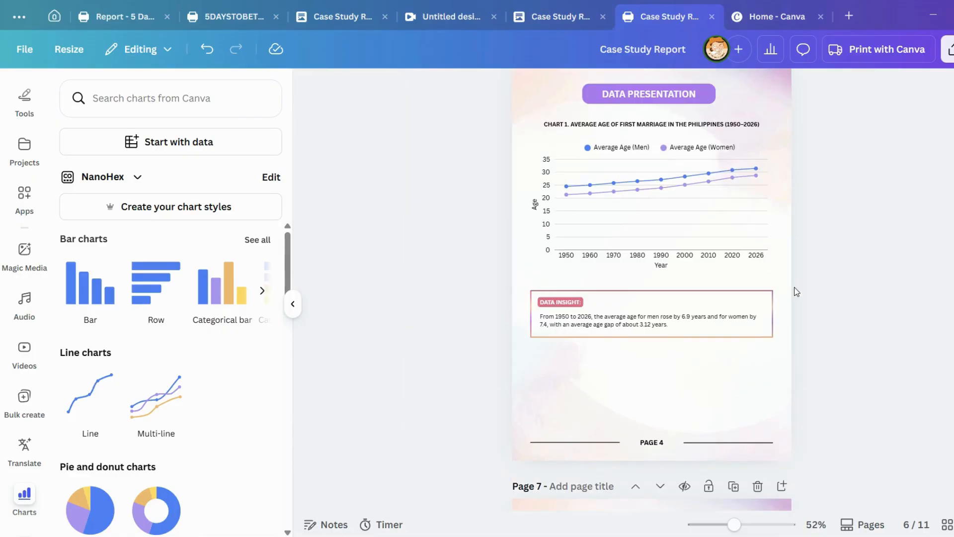
scroll(814, 247, "up", 3)
scroll(813, 247, "down", 6)
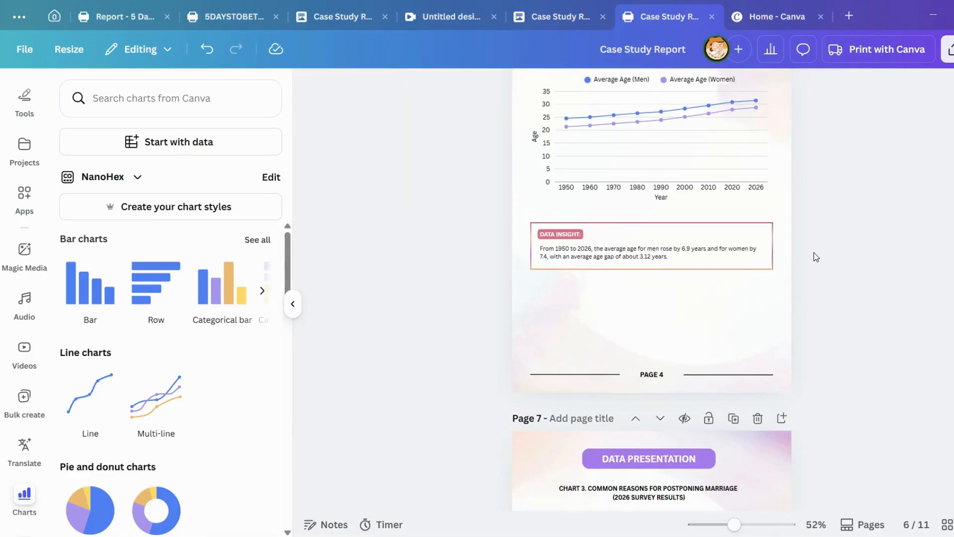
scroll(816, 268, "down", 4)
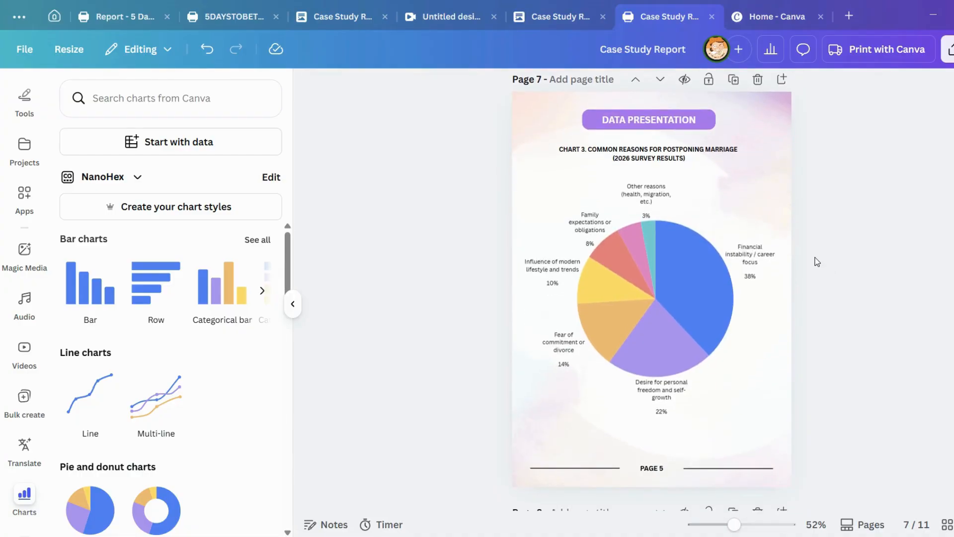
scroll(815, 261, "down", 3)
scroll(815, 266, "up", 1)
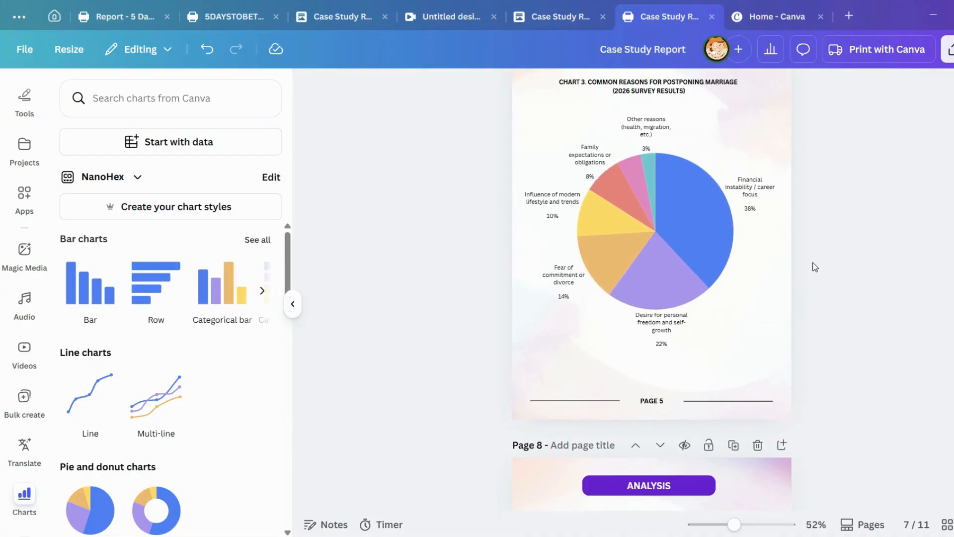
scroll(809, 264, "down", 3)
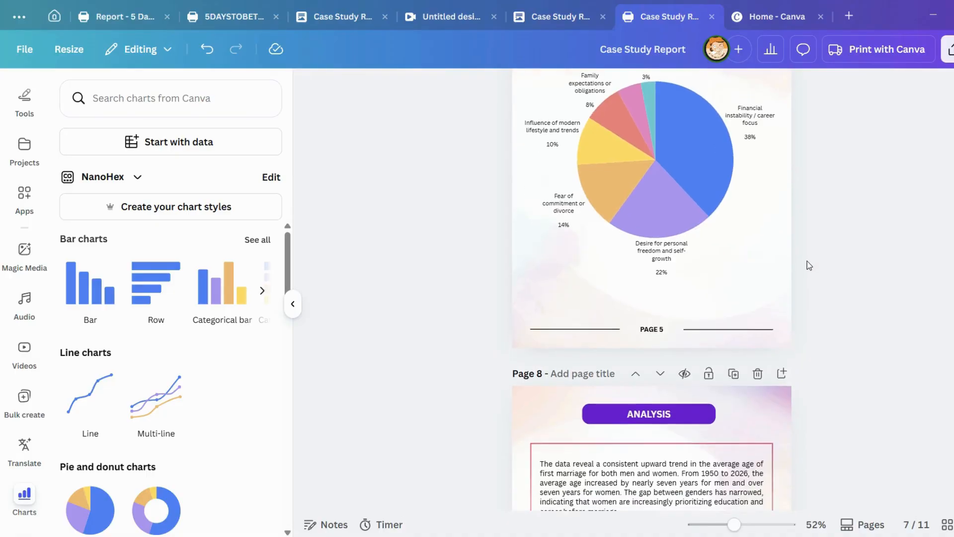
scroll(801, 258, "down", 2)
scroll(795, 258, "up", 5)
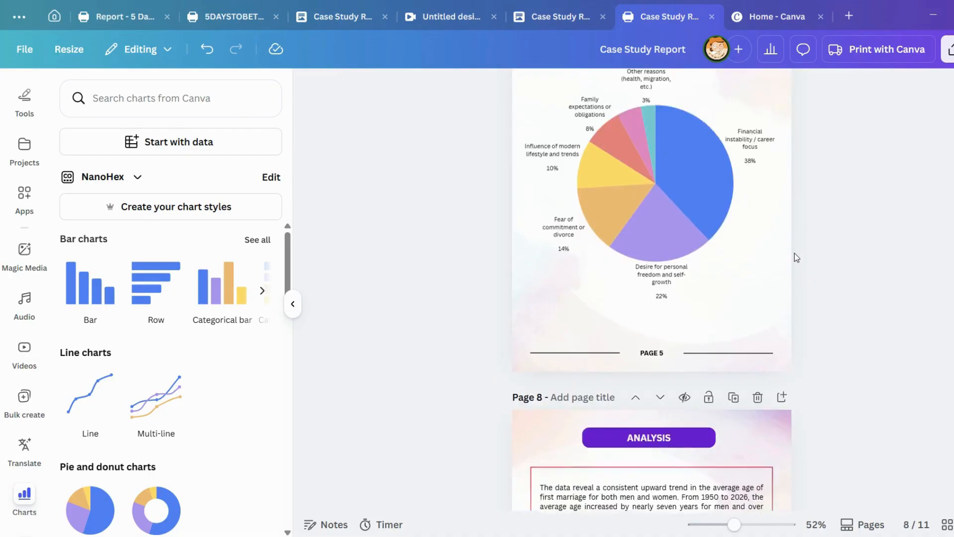
scroll(774, 298, "down", 2)
scroll(778, 297, "down", 9)
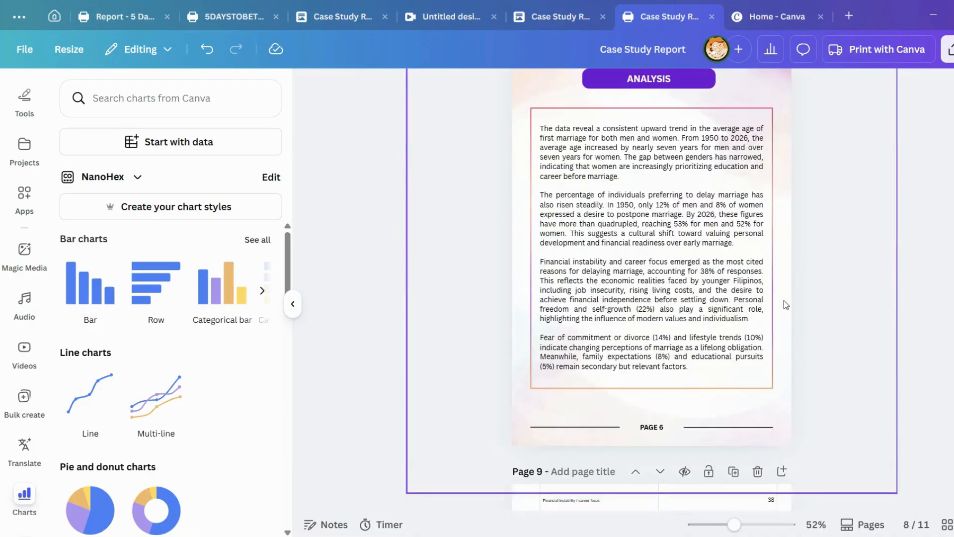
Switch to the source case study document and locate the Conclusion section that follows the Discussion.
left_click(545, 22)
scroll(378, 348, "down", 5)
scroll(385, 331, "down", 1)
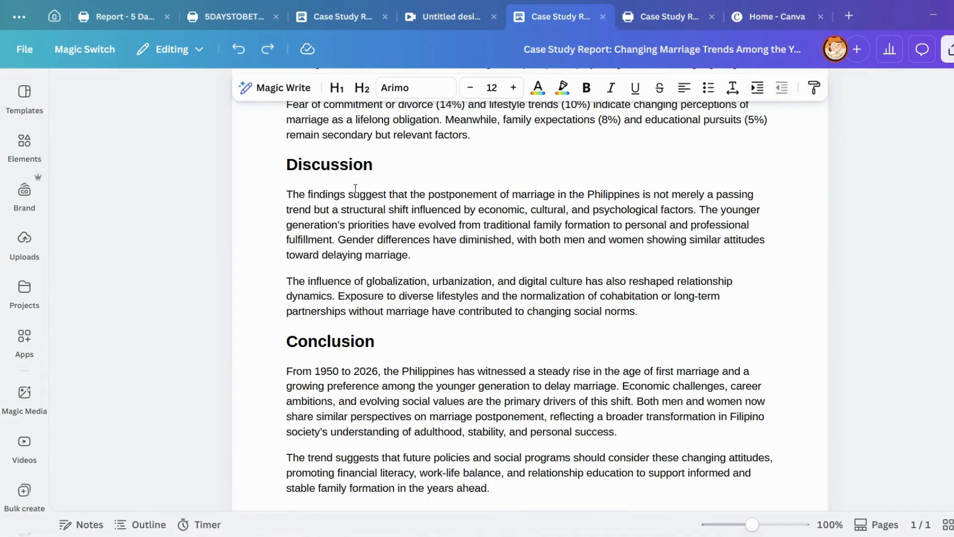
scroll(298, 149, "down", 1)
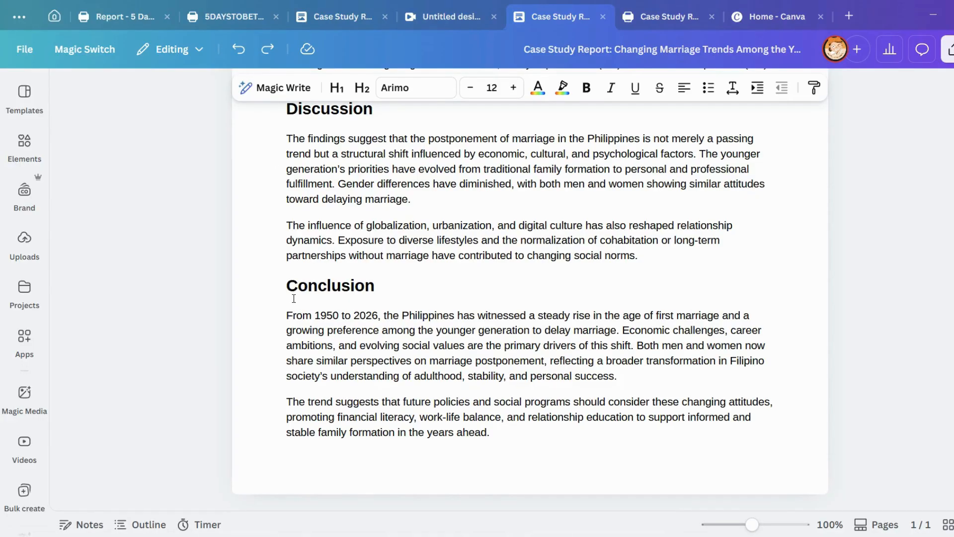
left_click_drag(286, 287, 463, 315)
Return to the Case Study Report design and duplicate the Analysis page as page 9.
left_click(653, 20)
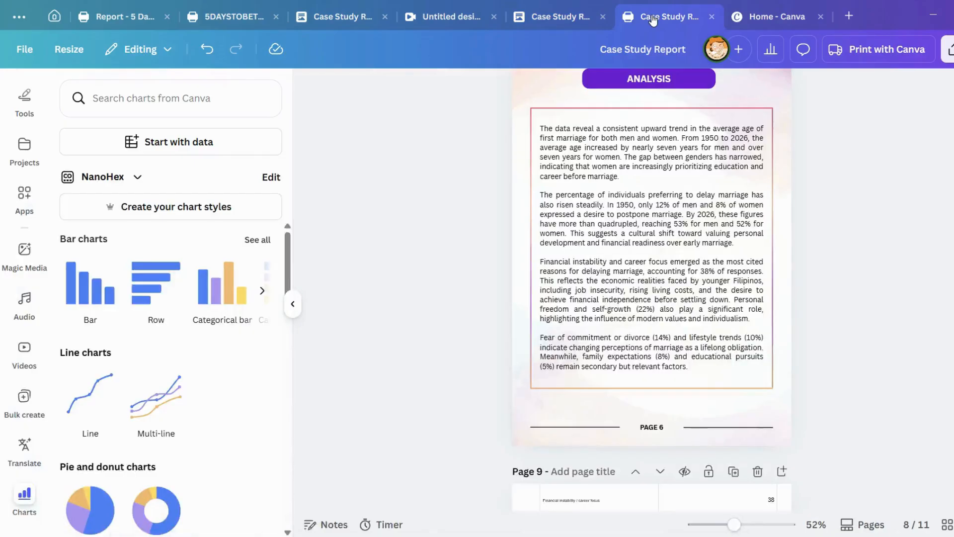
scroll(791, 252, "up", 5)
scroll(791, 252, "up", 3)
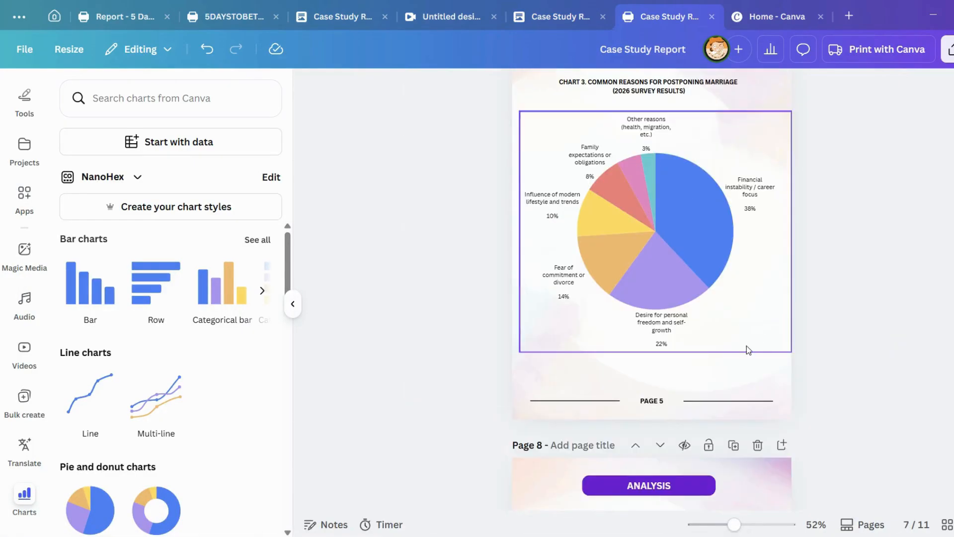
scroll(745, 348, "down", 1)
left_click(728, 388)
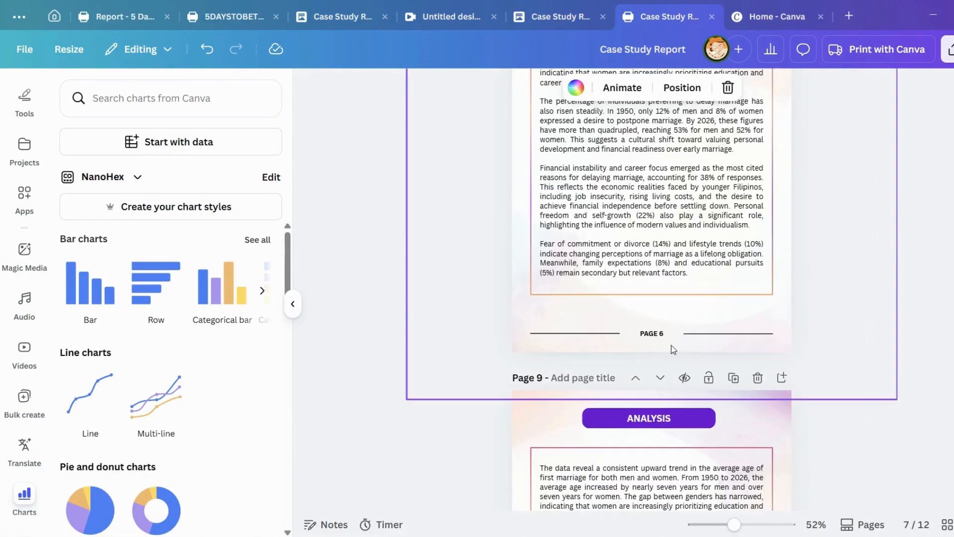
Recolour the ANALYSIS heading shape on the duplicated page 9 to pastel orange #ffb27d.
left_click(701, 423)
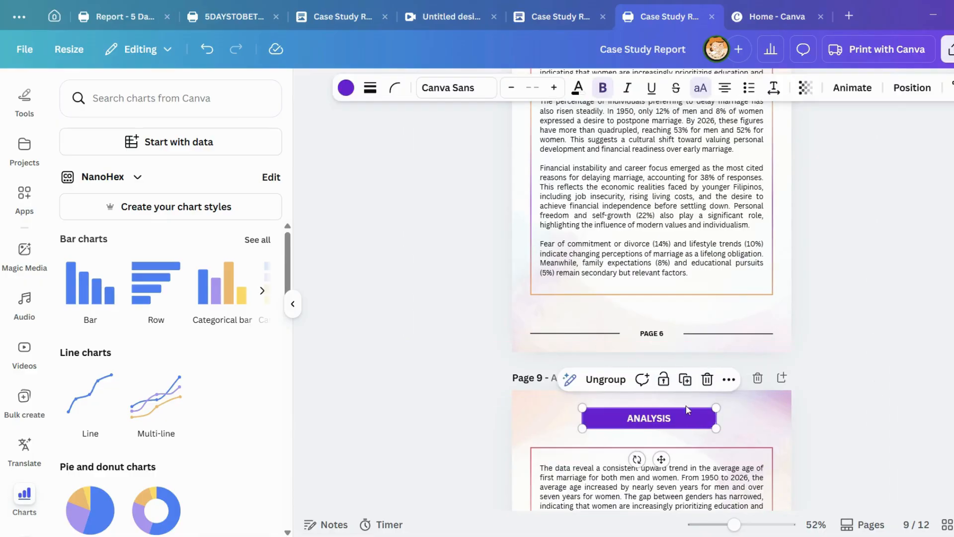
left_click(346, 88)
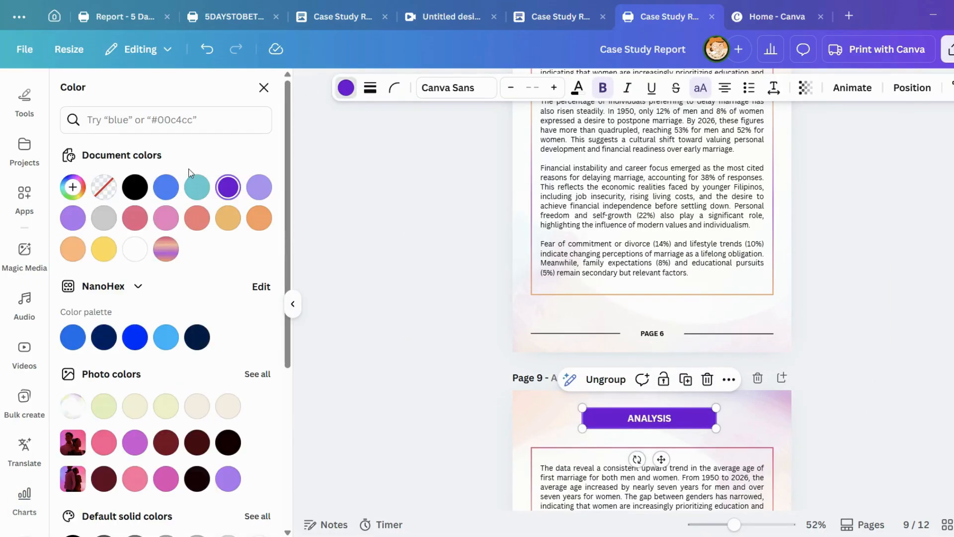
left_click(135, 219)
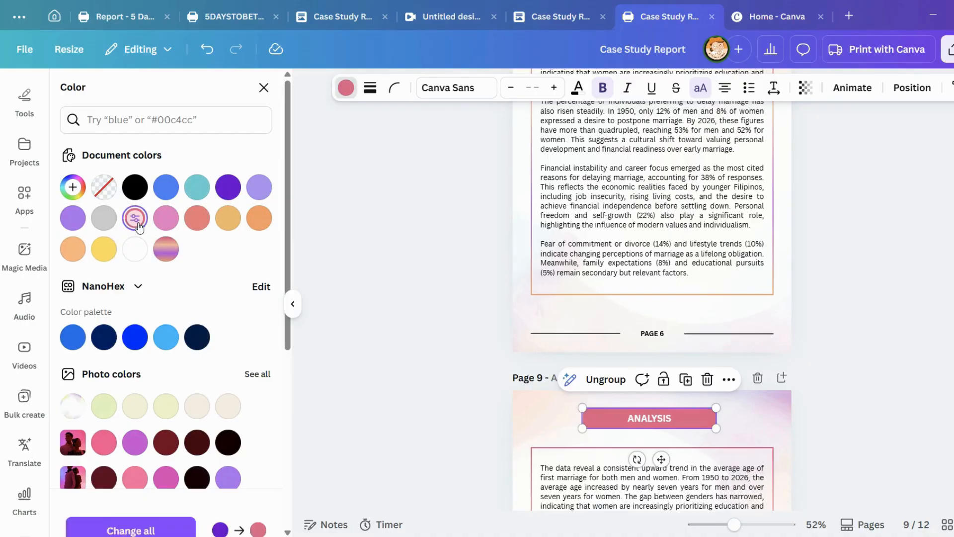
left_click(83, 247)
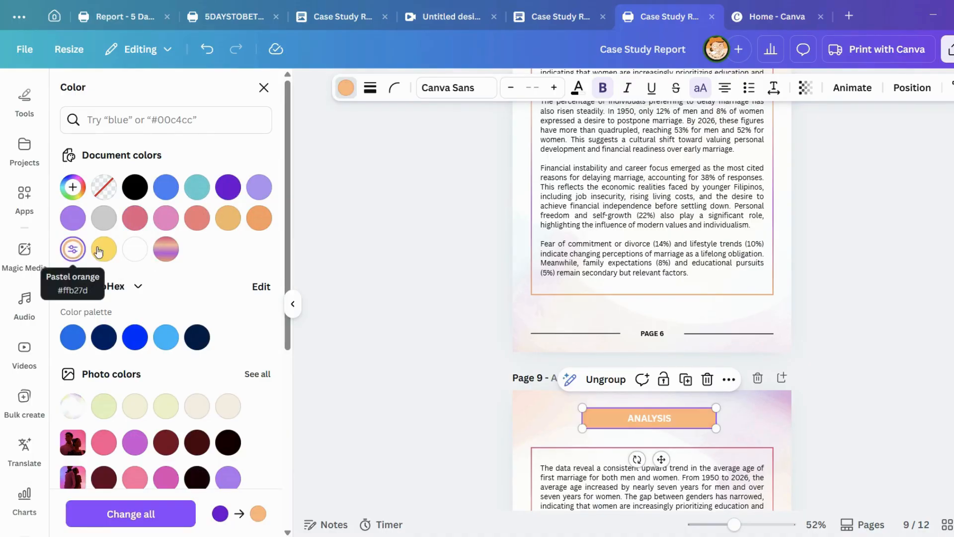
Copy the METHODOLOGY heading group from page 4 for use on the duplicated page 9.
scroll(716, 209, "up", 15)
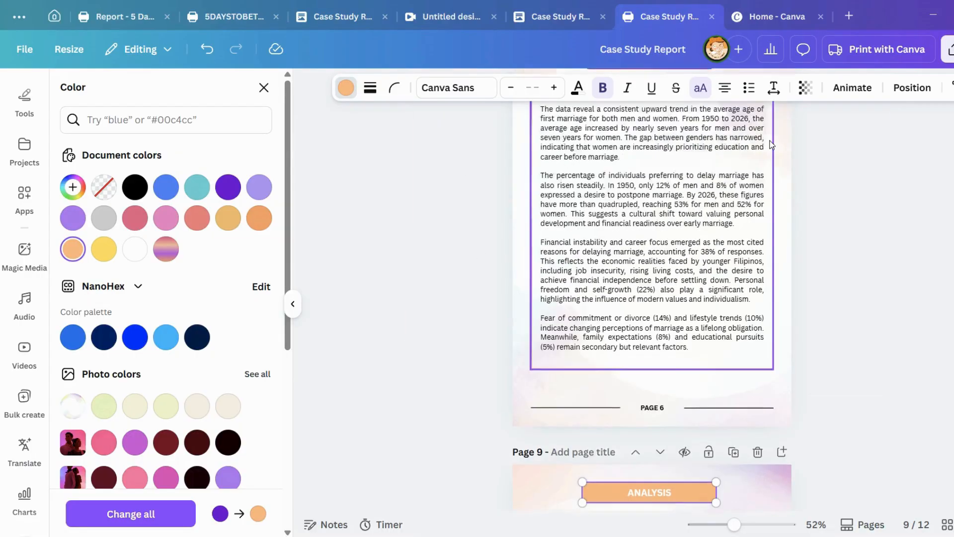
scroll(711, 208, "up", 20)
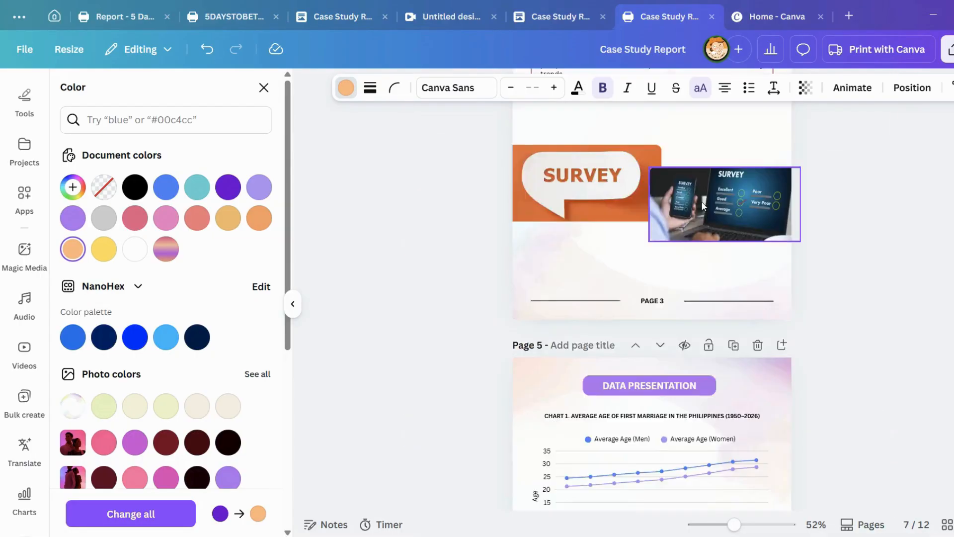
left_click(681, 292)
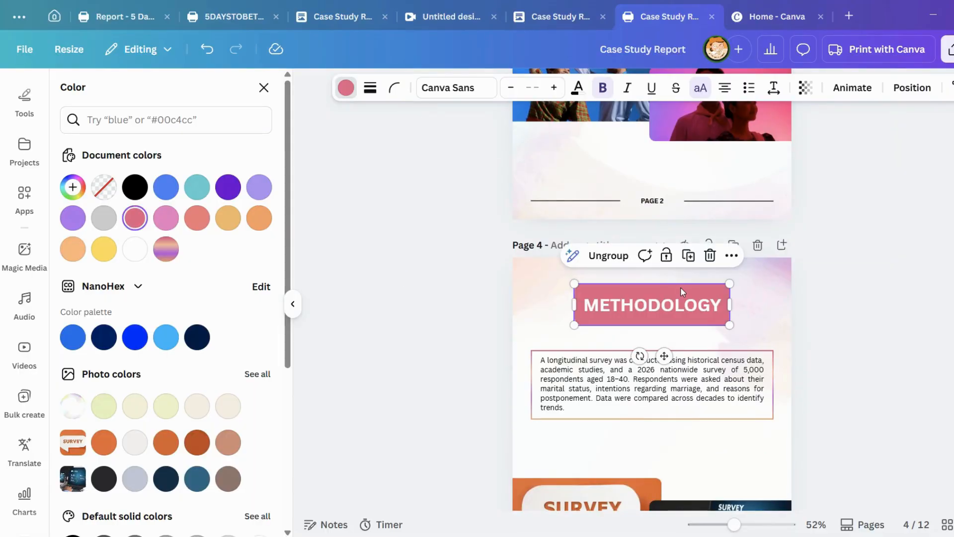
scroll(737, 297, "down", 20)
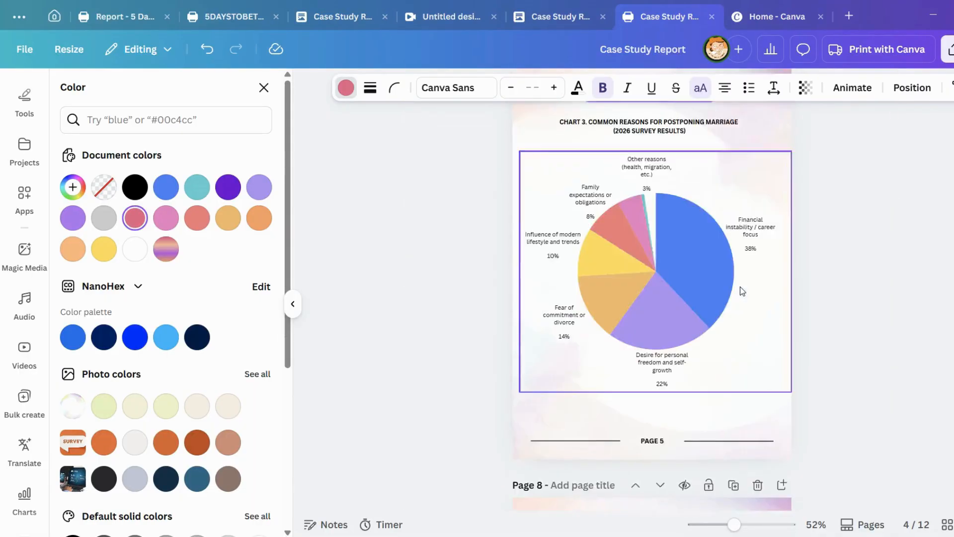
scroll(730, 281, "down", 5)
scroll(721, 268, "up", 6)
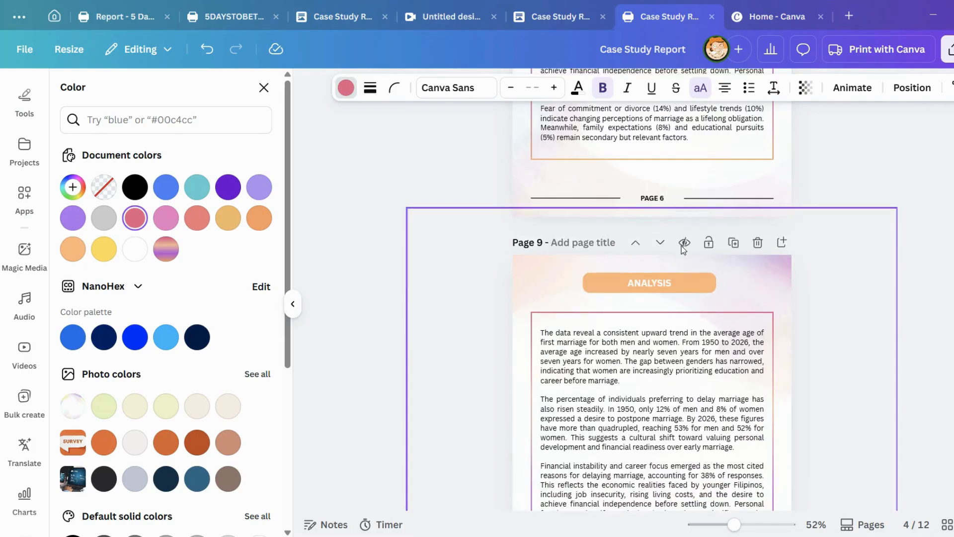
Replace the ANALYSIS heading on page 9 with the copied heading group and change its text to CONCLUSION.
left_click(669, 281)
left_click(707, 245)
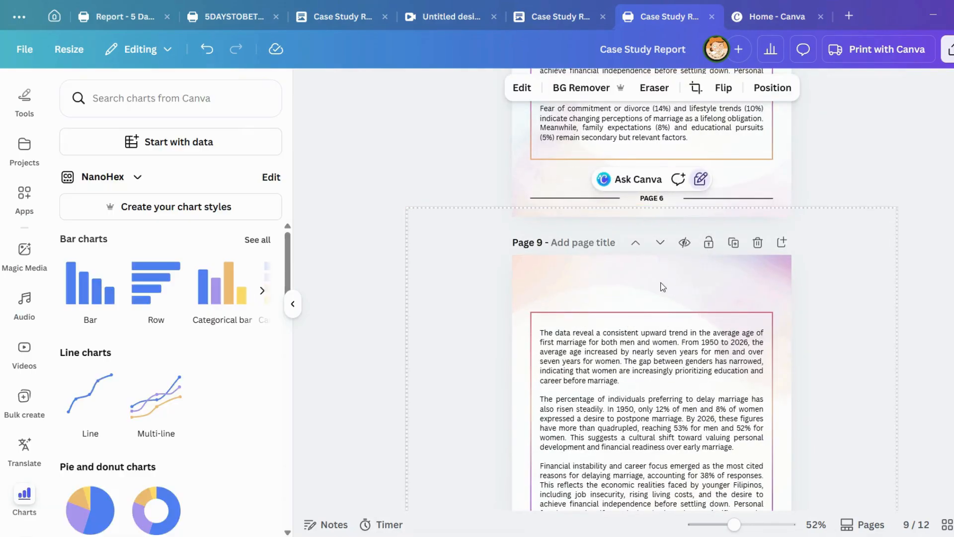
key("ctrl+v")
mouse_move(675, 296)
left_mouse_down()
mouse_move(675, 286)
mouse_move(672, 294)
left_mouse_up()
double_click(673, 294)
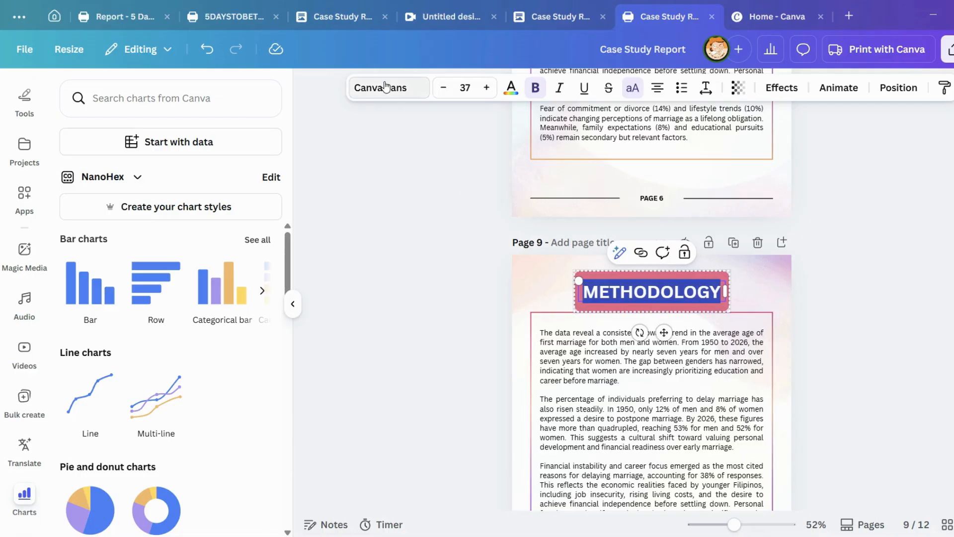
type("CONCLUSION")
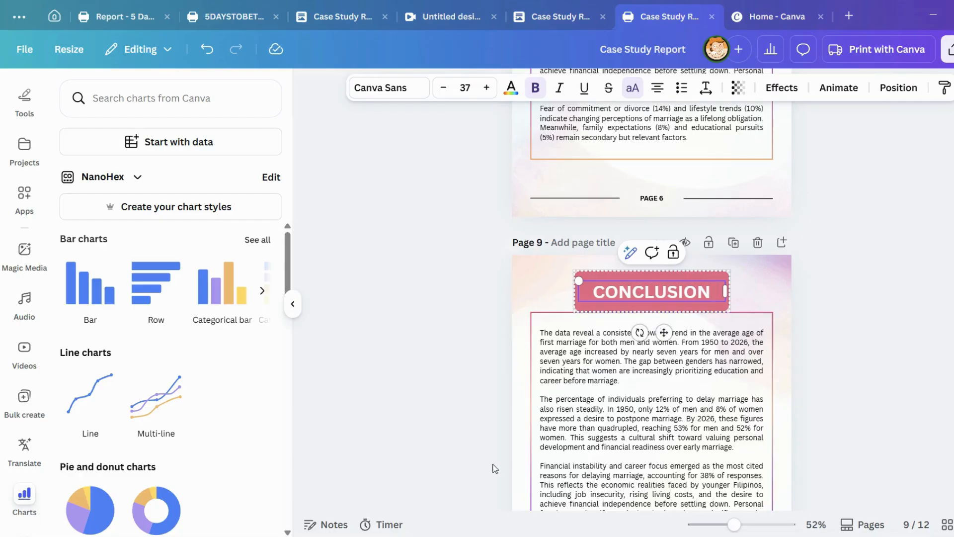
Try the Background text effect on the CONCLUSION heading.
left_click(782, 88)
left_click(166, 231)
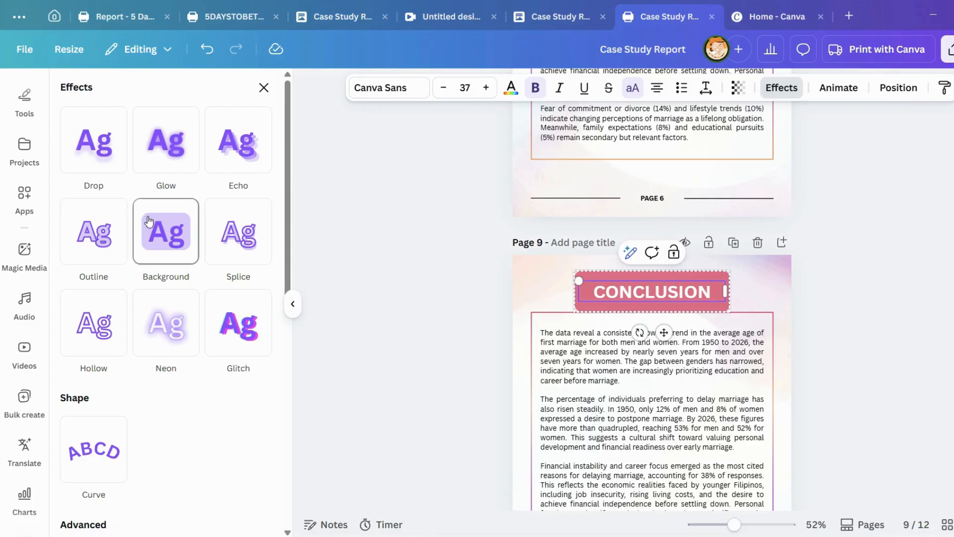
left_click(768, 297)
key("ctrl+z")
Recolour the CONCLUSION heading shape to pastel orange #ffb27d and shift the gradient frame beneath it downward.
left_click(722, 276)
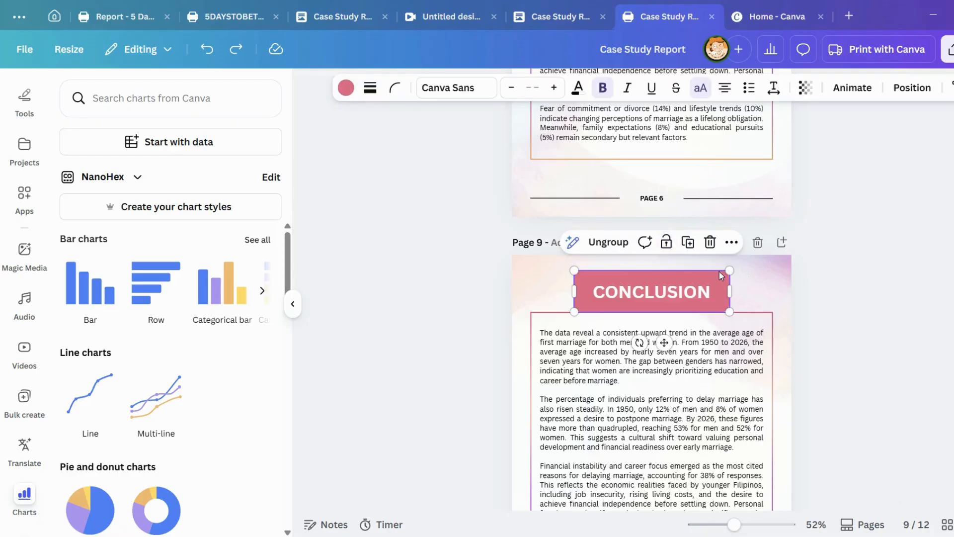
left_click(346, 87)
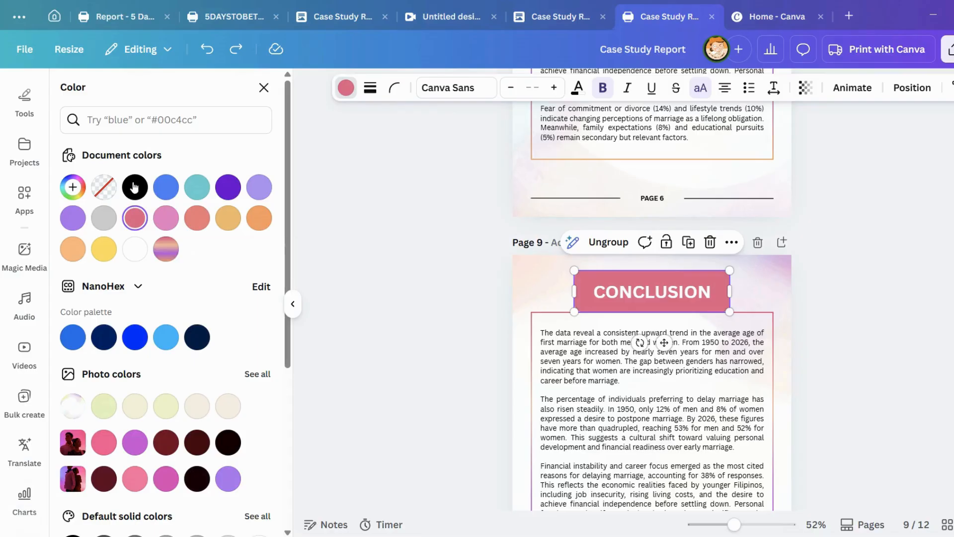
left_click(72, 249)
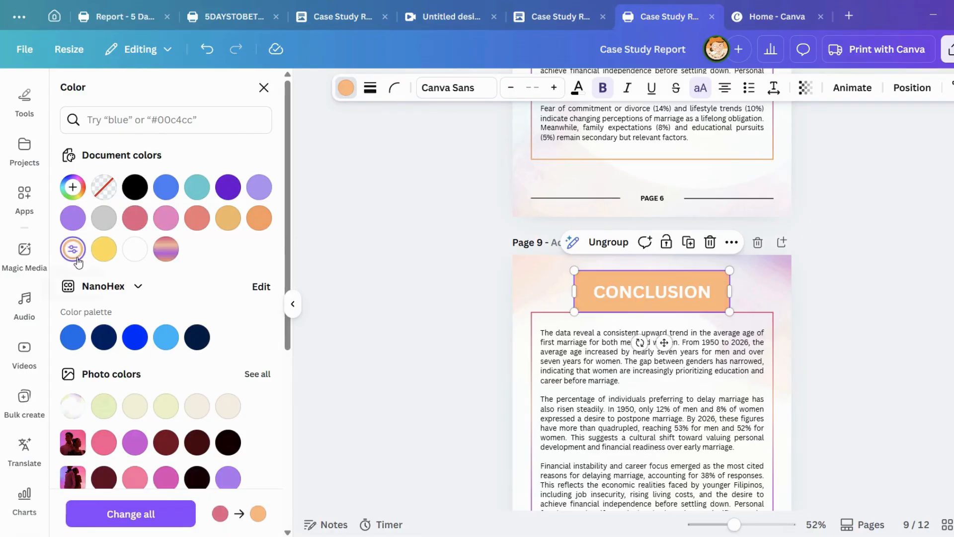
left_click(826, 332)
left_click(823, 324)
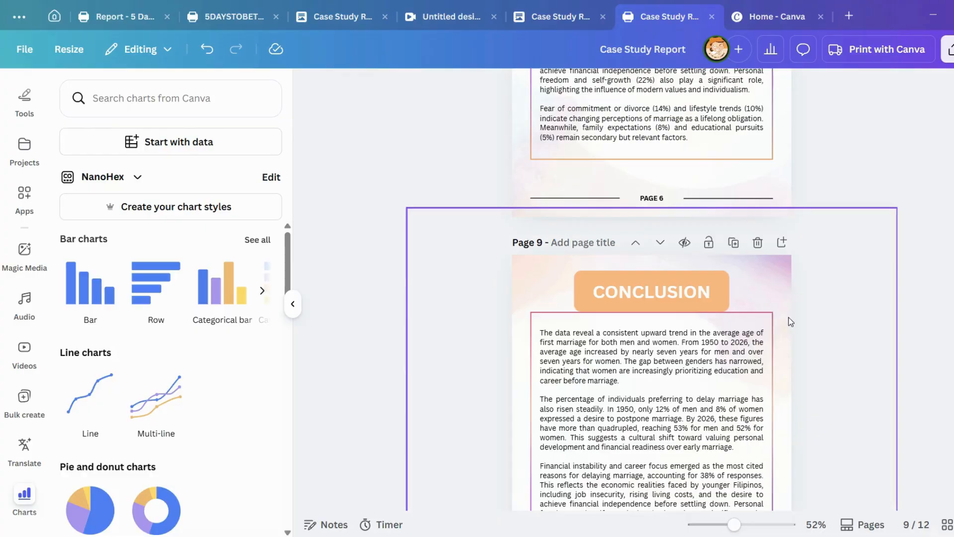
left_click(751, 314)
left_click_drag(734, 315, 747, 348)
Copy both Conclusion paragraphs, without their heading, from the source case study document.
left_click(538, 14)
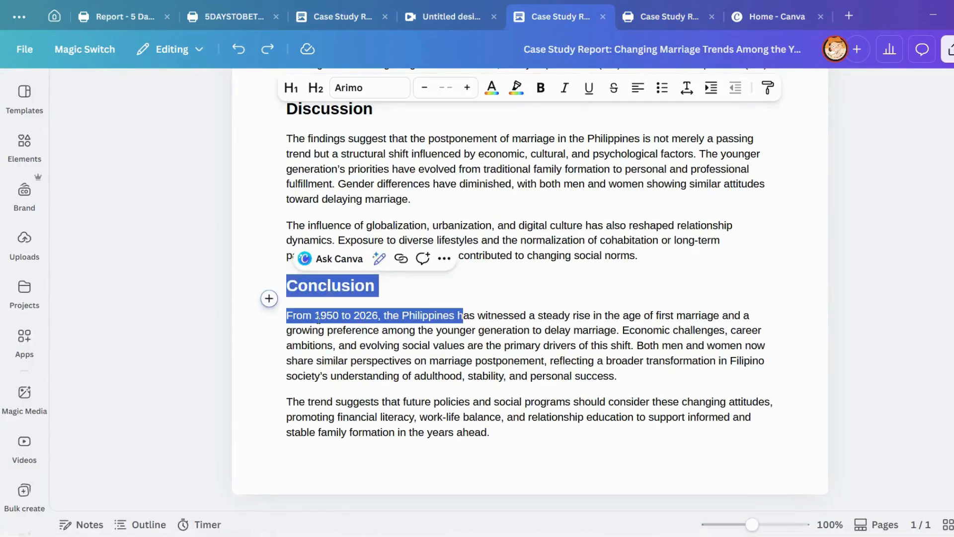
left_click(310, 315)
left_click_drag(288, 313, 490, 432)
key("ctrl+c")
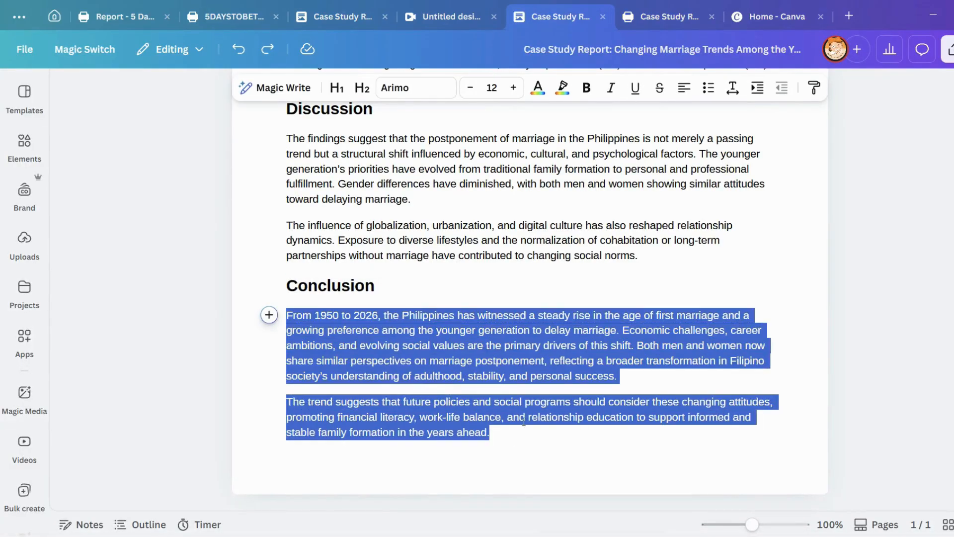
Replace the body text on page 9 with the two copied Conclusion paragraphs and reposition the text box inside the gradient frame.
left_click(661, 16)
scroll(648, 281, "down", 3)
left_click(648, 282)
key("ctrl+a")
key("ctrl+v")
left_click(834, 201)
left_click_drag(699, 267, 695, 289)
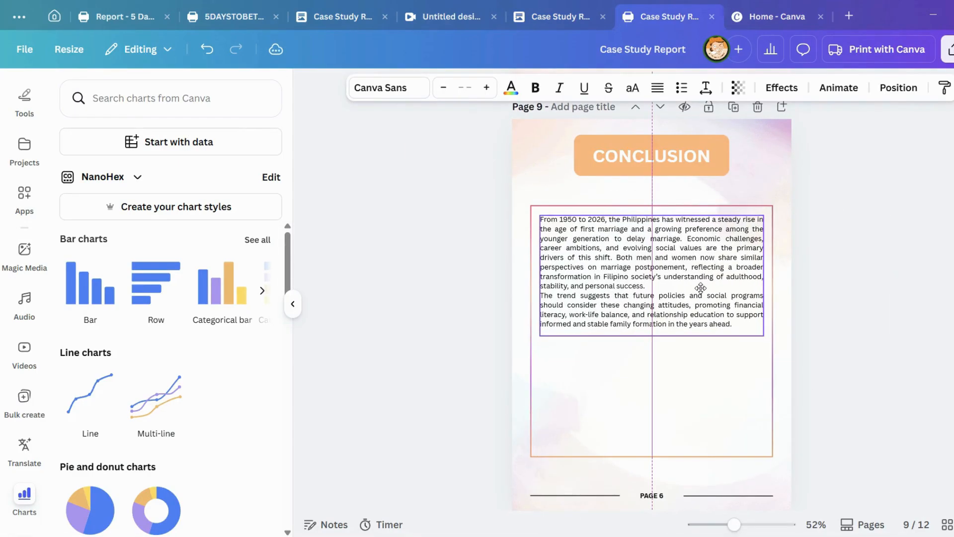
Insert a blank line between the two Conclusion paragraphs and shorten the gradient frame from below to fit the text.
left_click(698, 288)
key("Return")
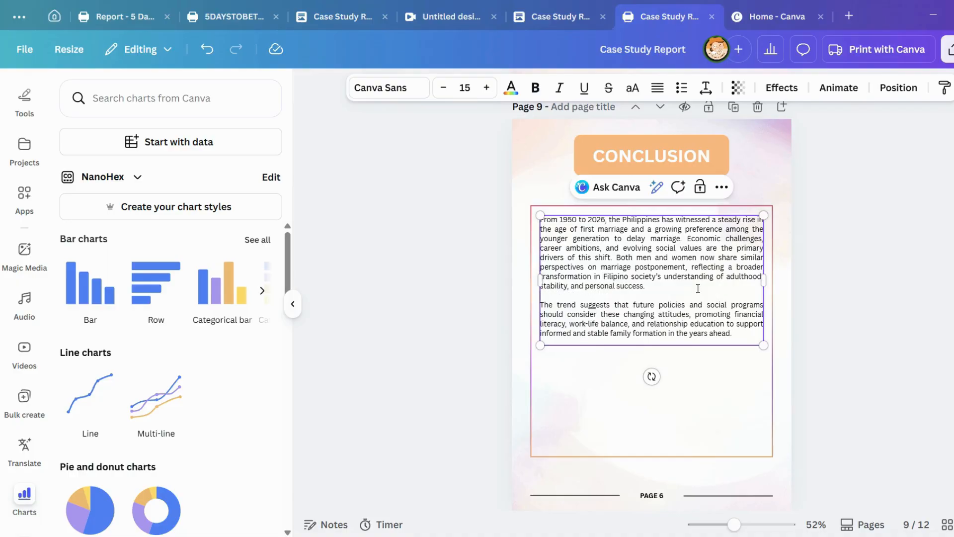
left_click(700, 397)
left_click(701, 205)
left_click_drag(668, 460, 666, 354)
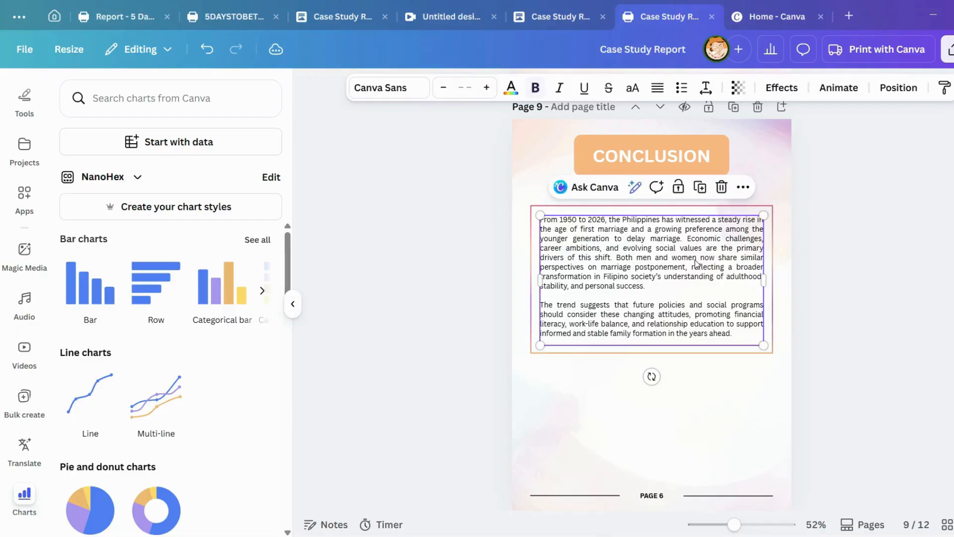
Nudge the Conclusion text and its gradient frame together slightly upward on page 9.
double_click(611, 231)
left_click(645, 370)
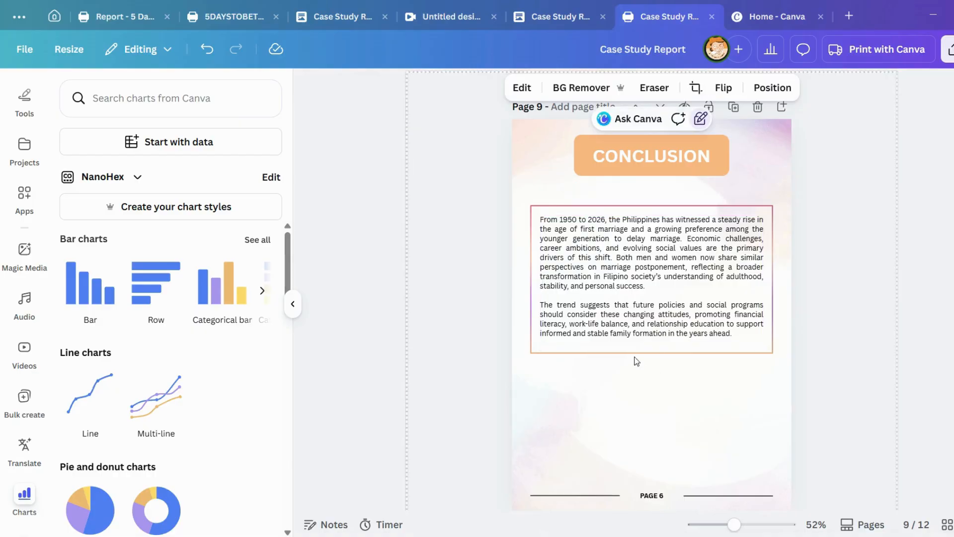
left_click(673, 285)
mouse_move(673, 285)
left_mouse_down()
mouse_move(681, 281)
mouse_move(672, 281)
left_mouse_up()
key("Escape")
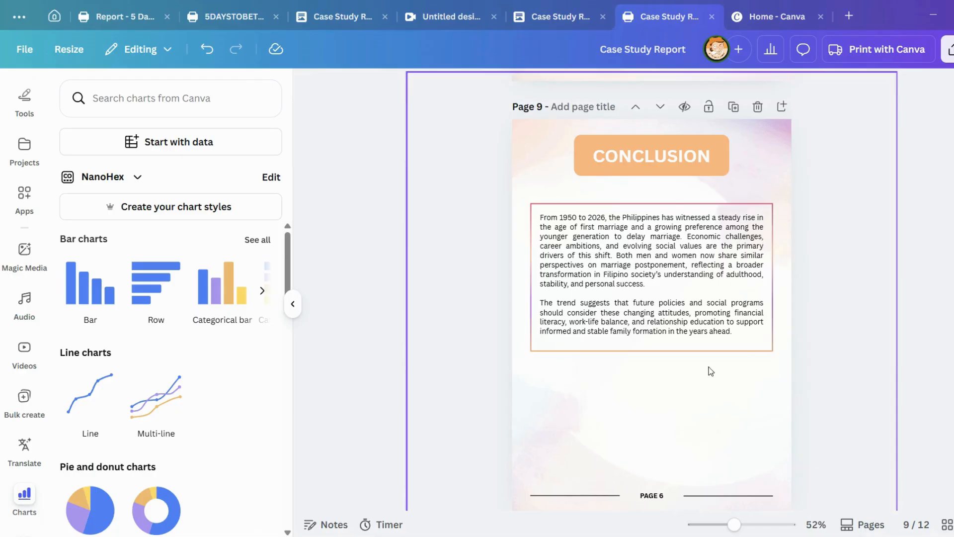
Review the report pages backward from the Conclusion to the Introduction, comparing headings, frames, charts and images.
scroll(710, 372, "down", 2)
left_click(781, 380)
scroll(781, 380, "up", 15)
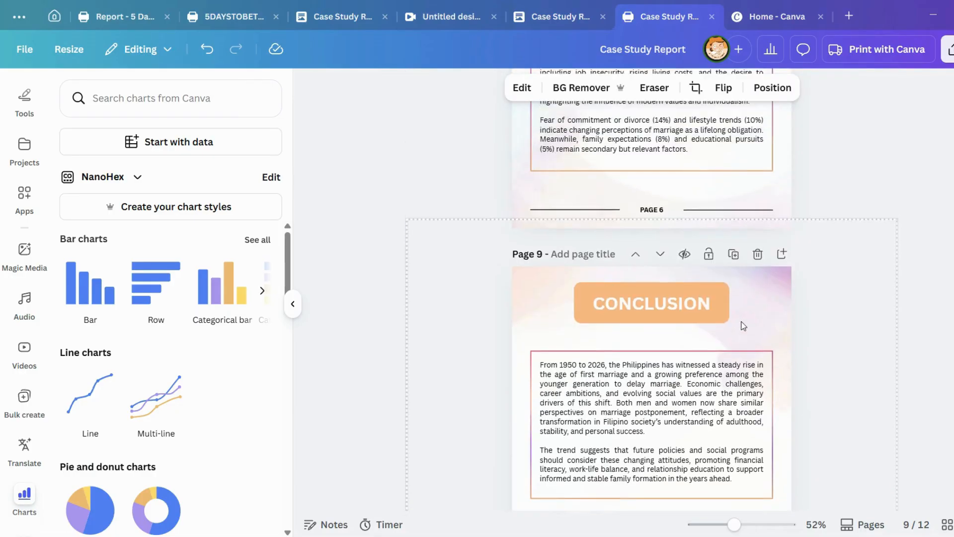
left_click(914, 224)
scroll(890, 267, "down", 4)
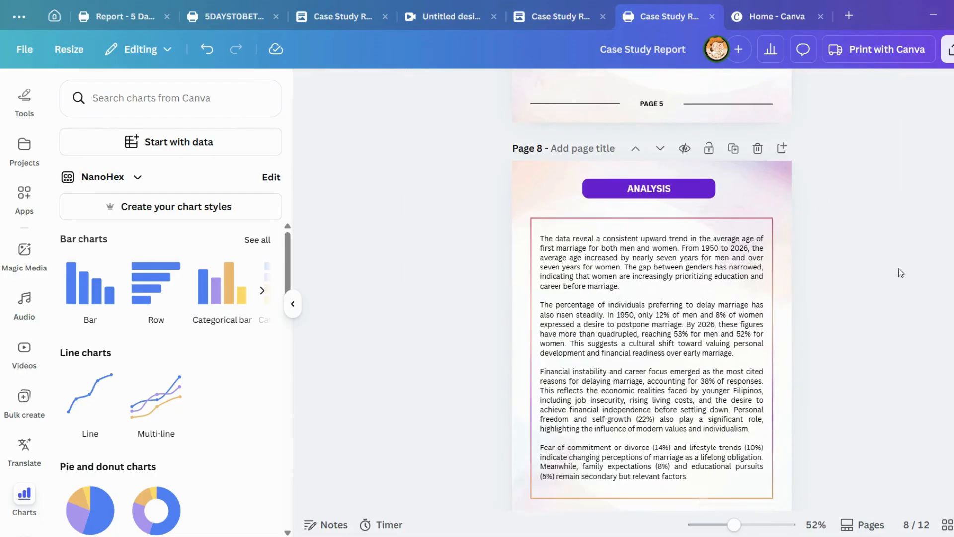
scroll(778, 224, "up", 2)
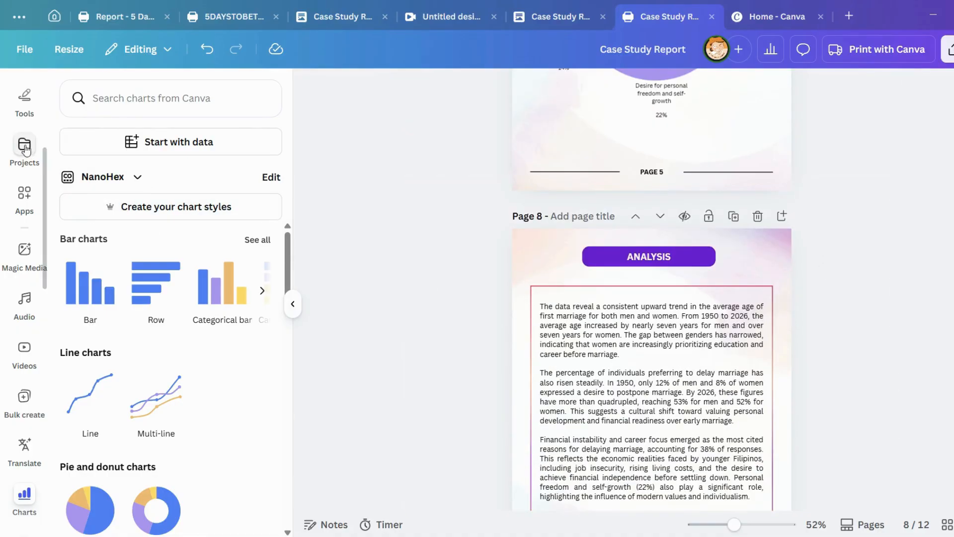
scroll(823, 244, "up", 8)
scroll(790, 241, "up", 6)
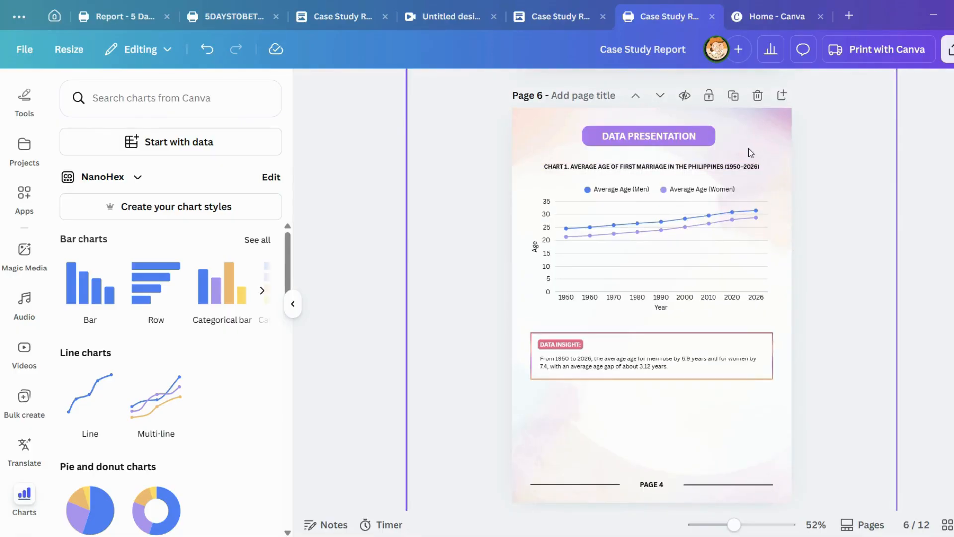
scroll(750, 153, "up", 6)
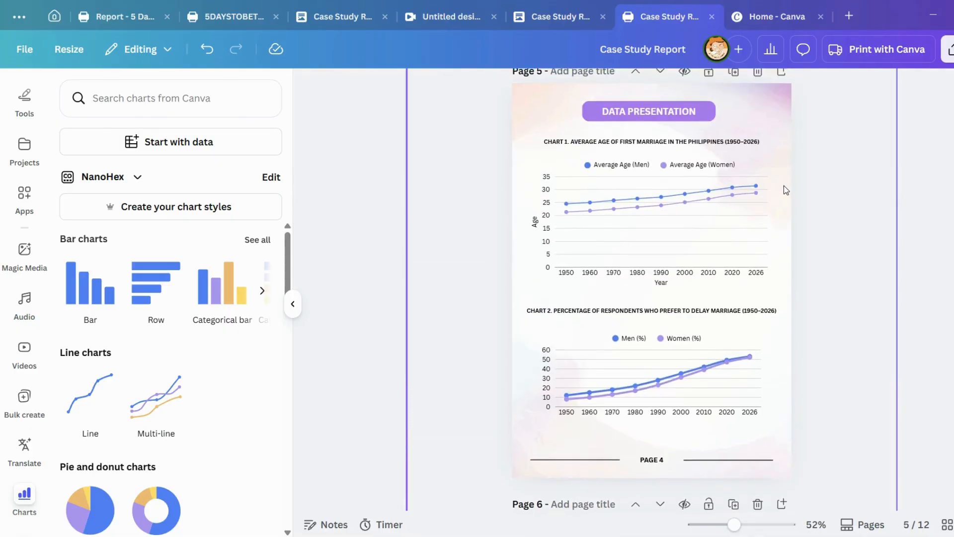
scroll(783, 186, "up", 7)
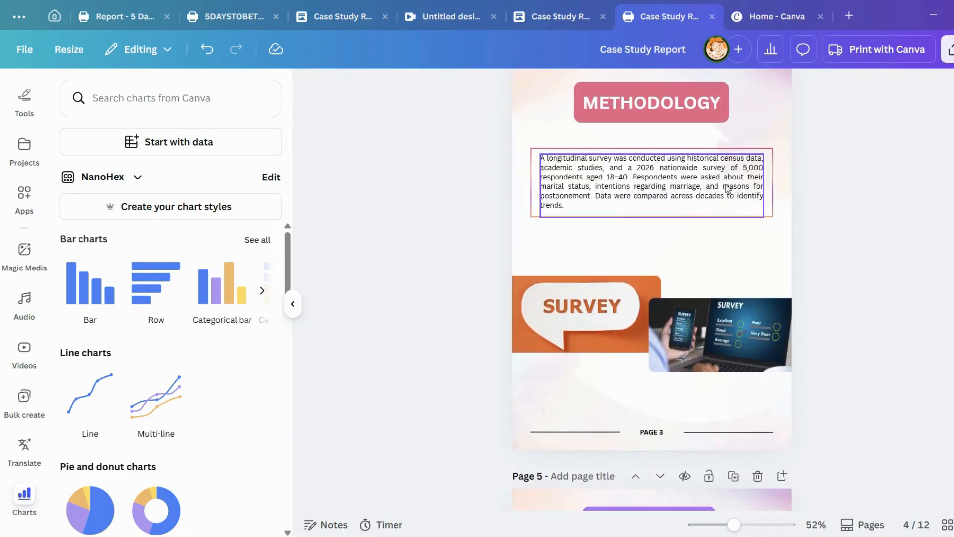
scroll(756, 261, "up", 5)
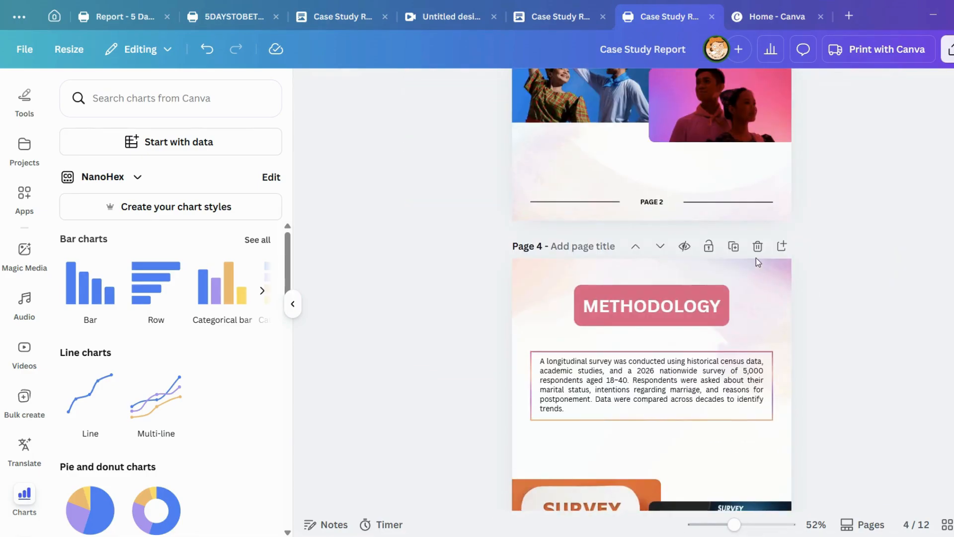
scroll(755, 263, "up", 8)
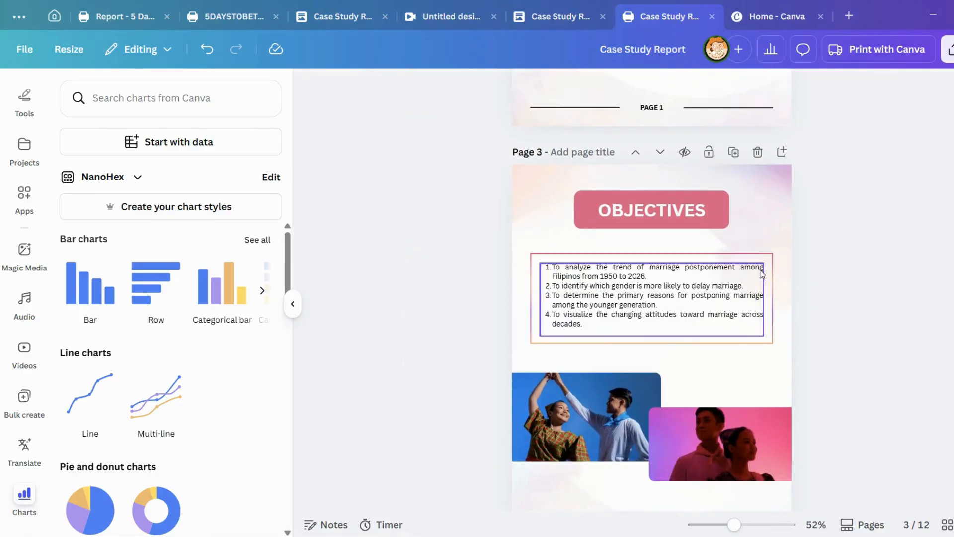
scroll(772, 301, "up", 8)
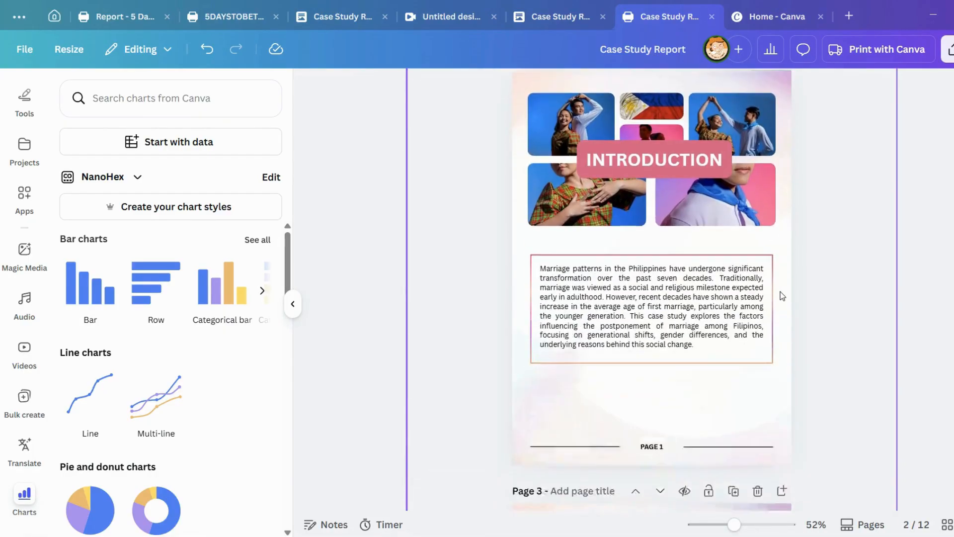
scroll(781, 297, "up", 3)
Review the report pages forward from the Introduction to the Conclusion, checking layout, charts and page numbers.
scroll(789, 282, "down", 6)
scroll(820, 293, "down", 10)
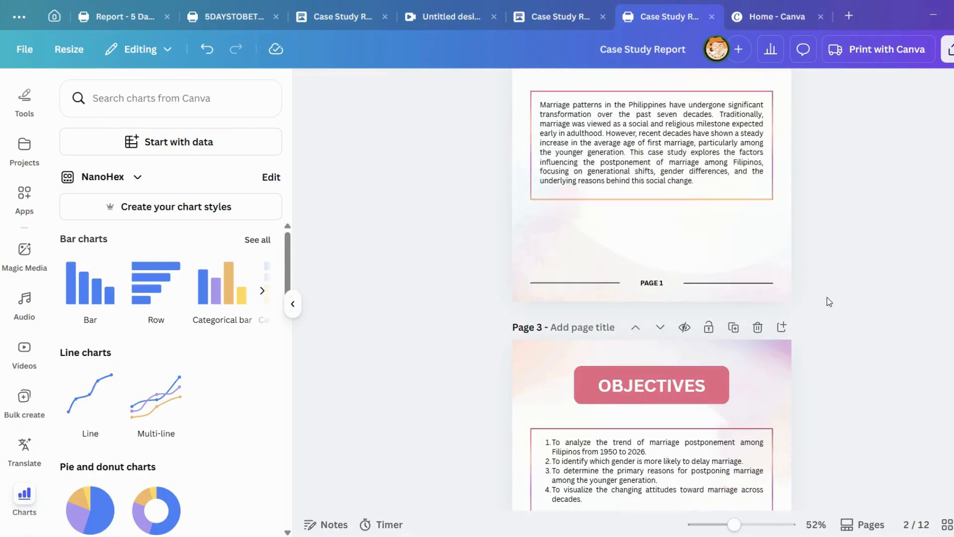
scroll(820, 320, "down", 8)
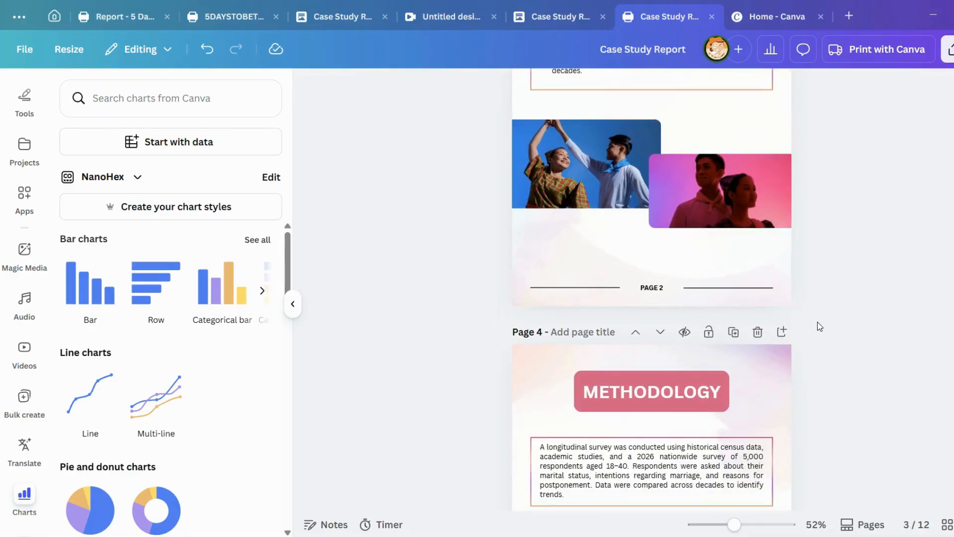
scroll(820, 326, "down", 2)
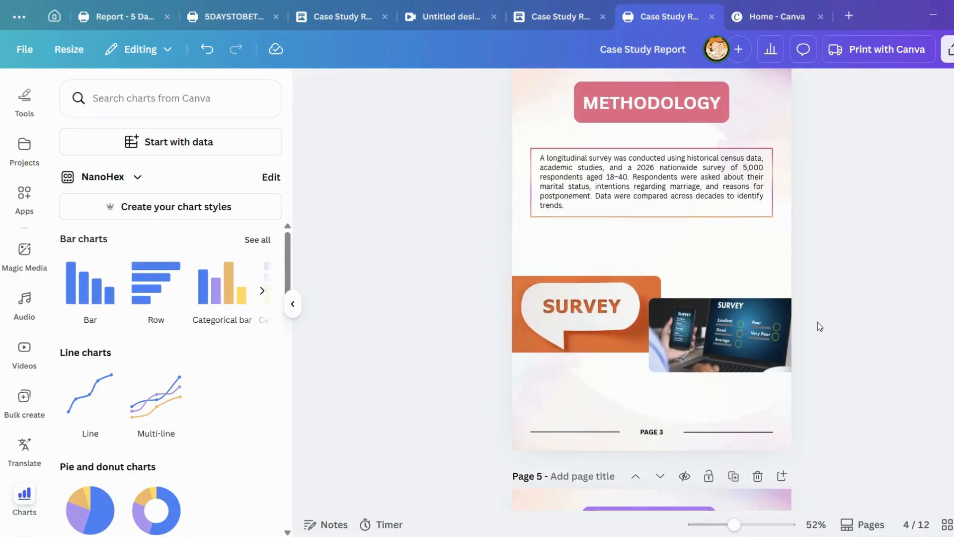
scroll(816, 323, "down", 10)
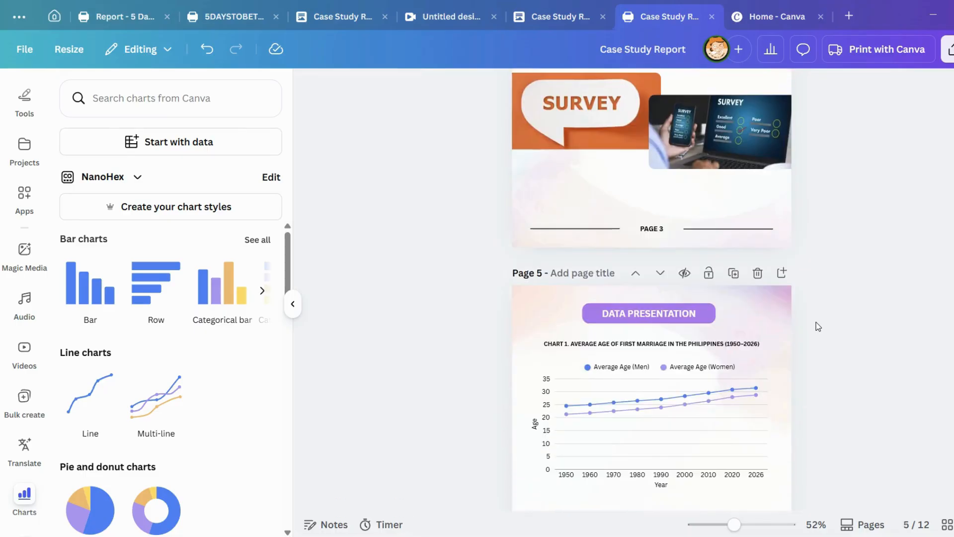
scroll(799, 298, "down", 8)
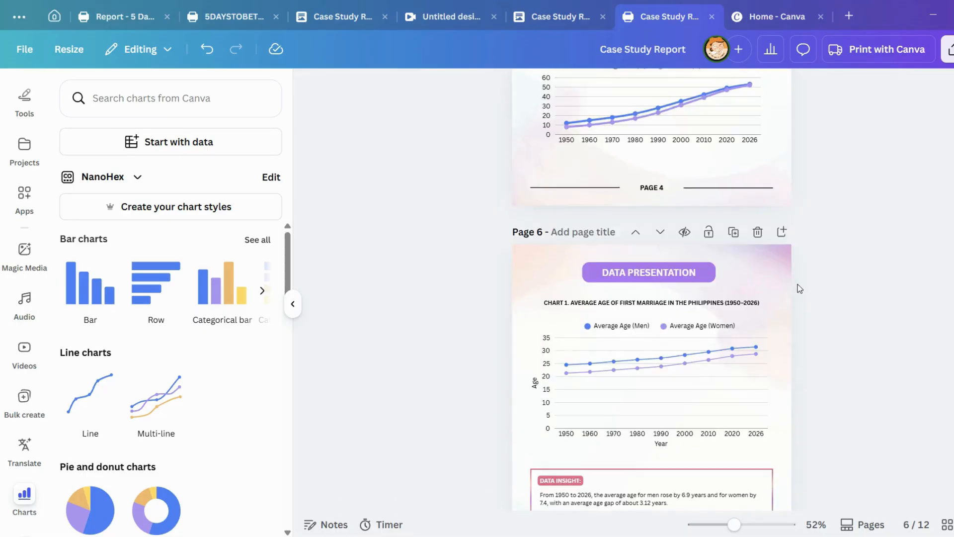
scroll(806, 303, "down", 8)
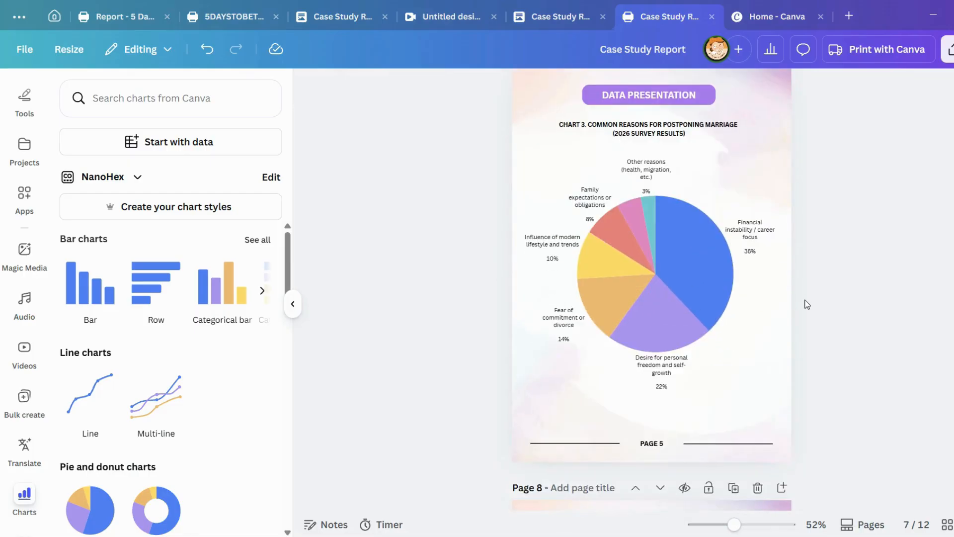
scroll(837, 342, "down", 2)
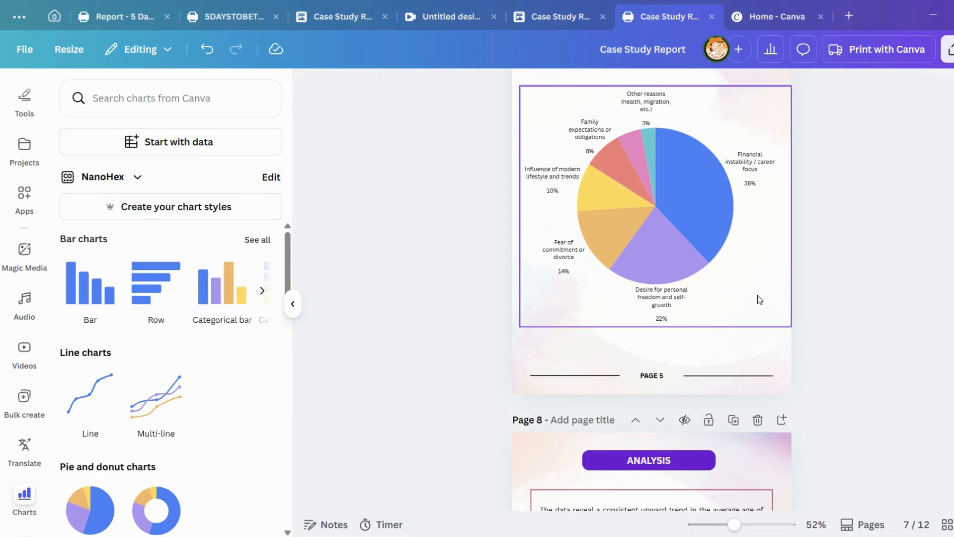
scroll(730, 326, "down", 2)
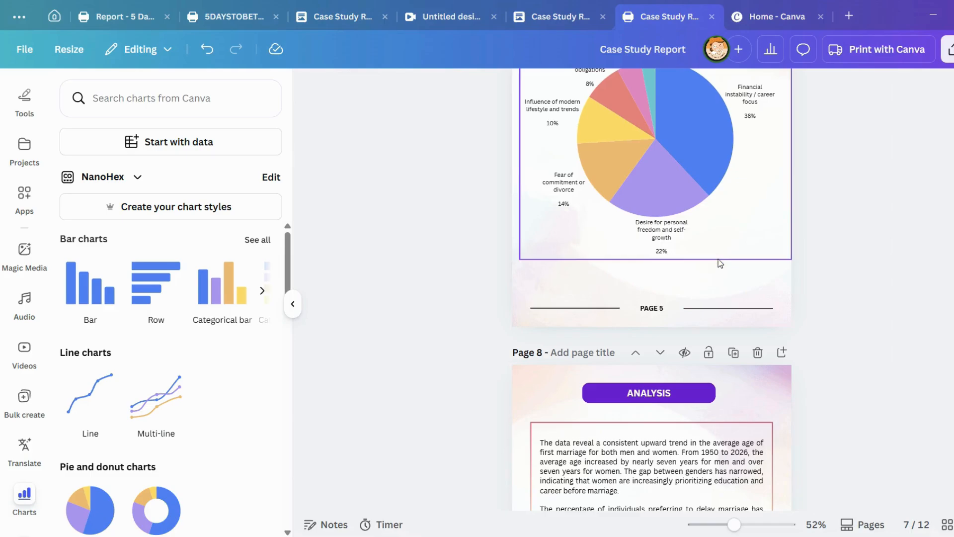
scroll(721, 264, "down", 4)
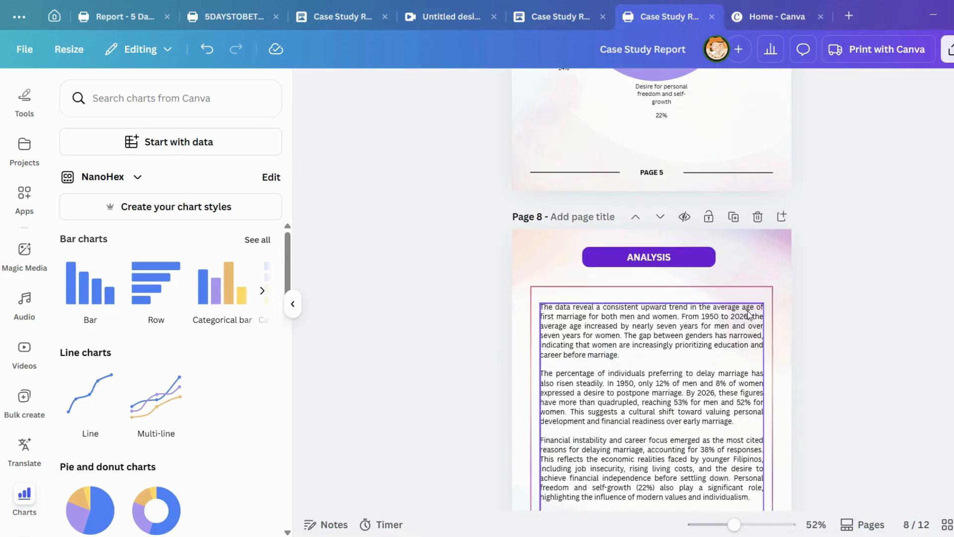
scroll(751, 318, "down", 4)
scroll(810, 301, "down", 8)
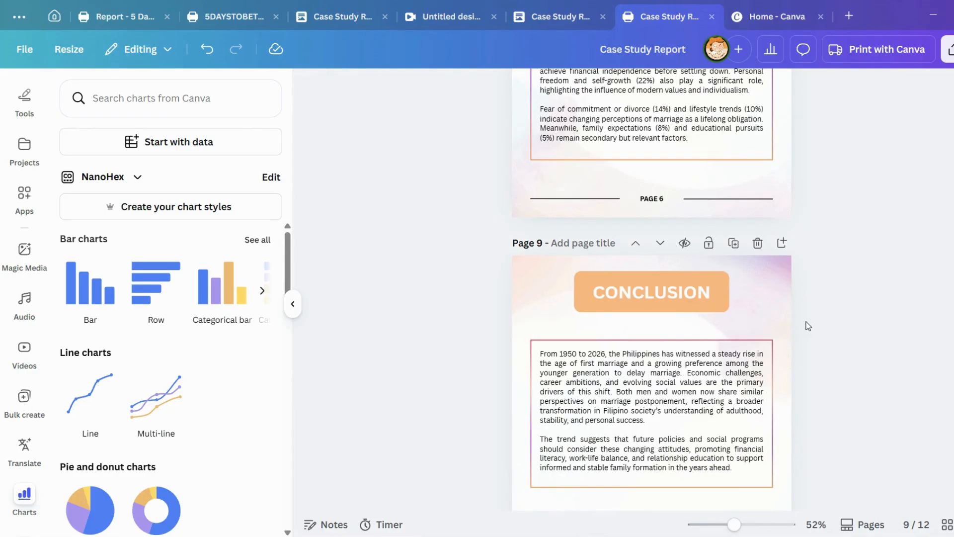
scroll(815, 320, "down", 4)
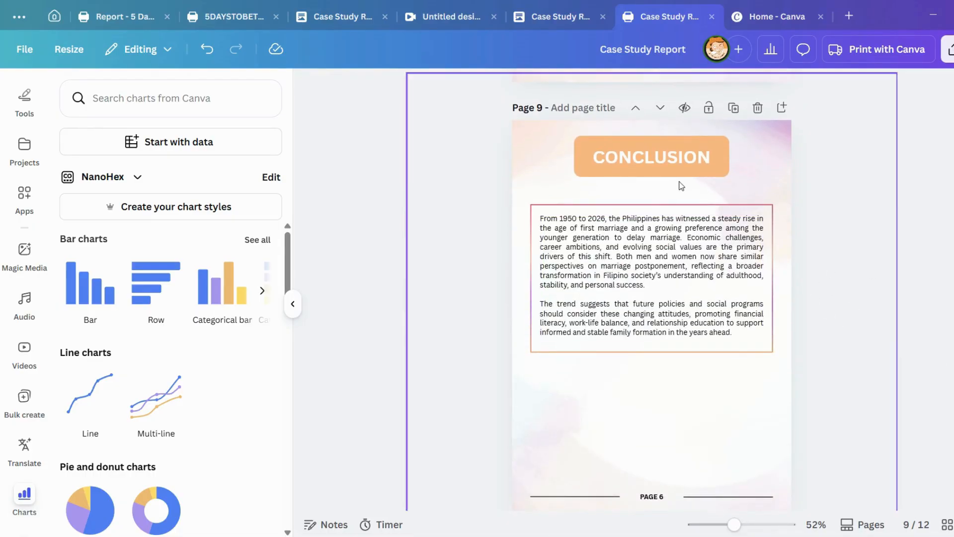
Nudge the CONCLUSION heading group slightly downward on page 9.
left_click(671, 159)
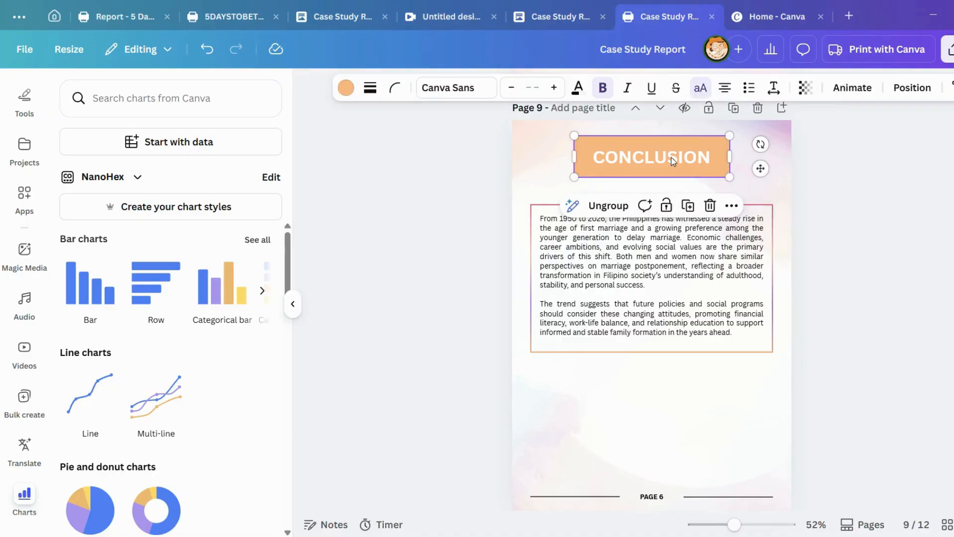
left_click(811, 204)
left_click(648, 156)
left_click(786, 150)
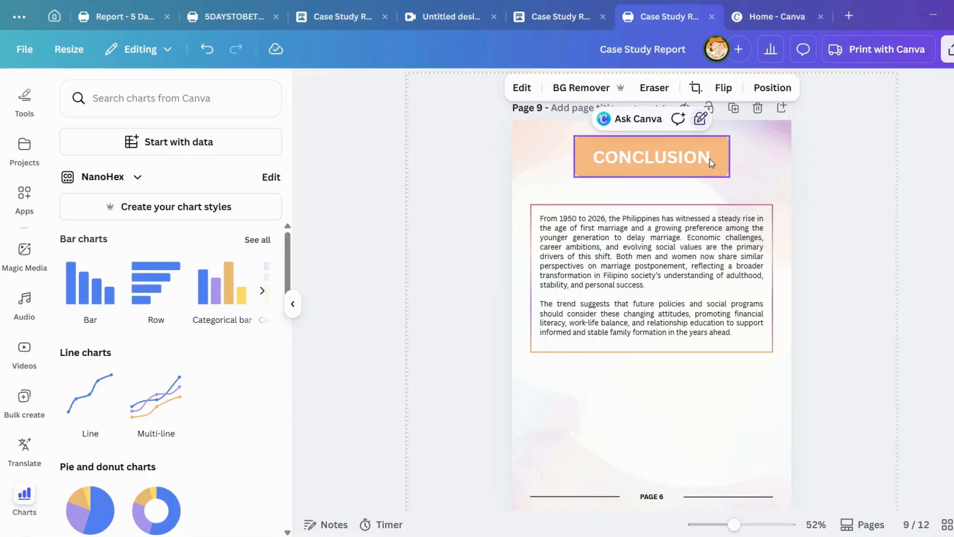
left_click(628, 160)
left_click_drag(681, 162, 690, 163)
left_click(805, 220)
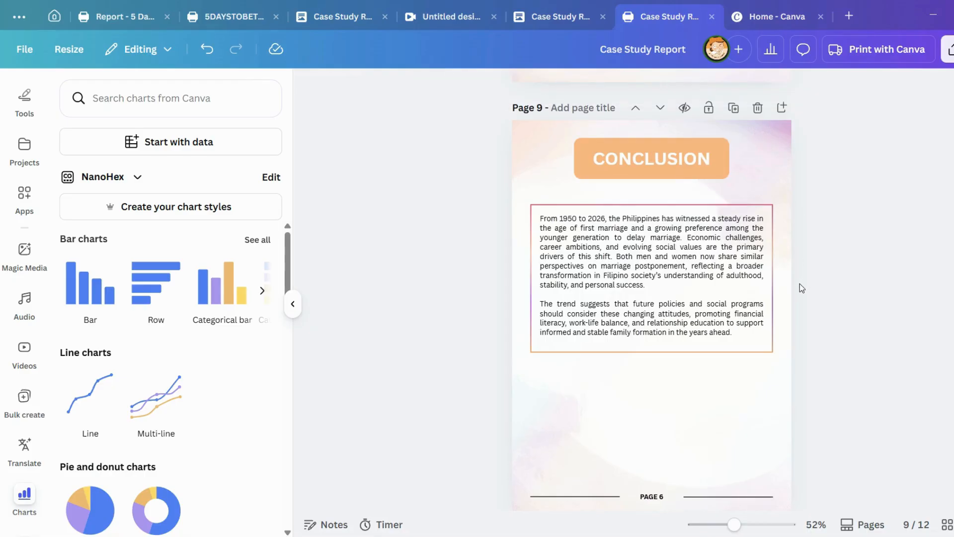
Change the footer page number on the Conclusion page to PAGE 7.
scroll(810, 323, "down", 1)
scroll(810, 323, "up", 8)
scroll(798, 325, "up", 5)
scroll(803, 318, "down", 8)
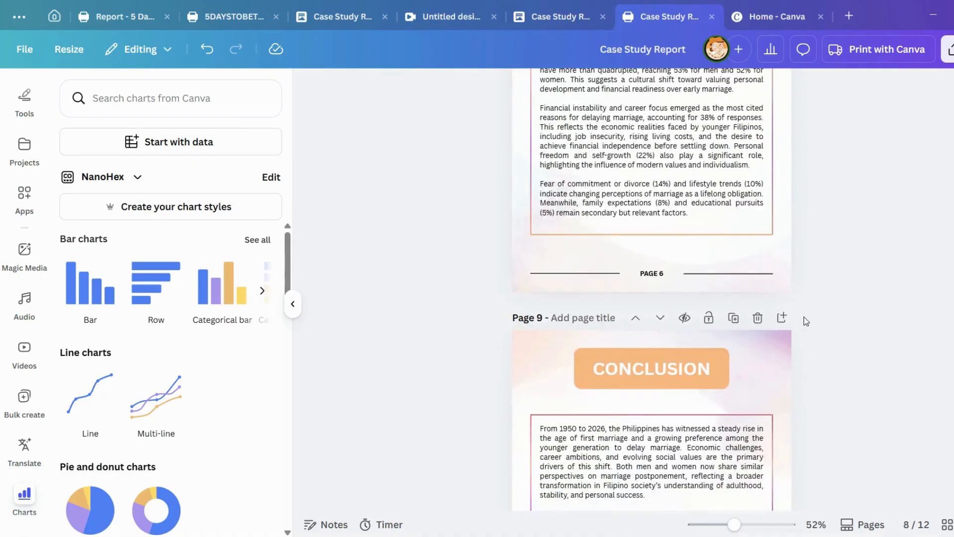
scroll(804, 318, "down", 5)
double_click(656, 428)
left_click(664, 430)
type("7")
left_click(854, 333)
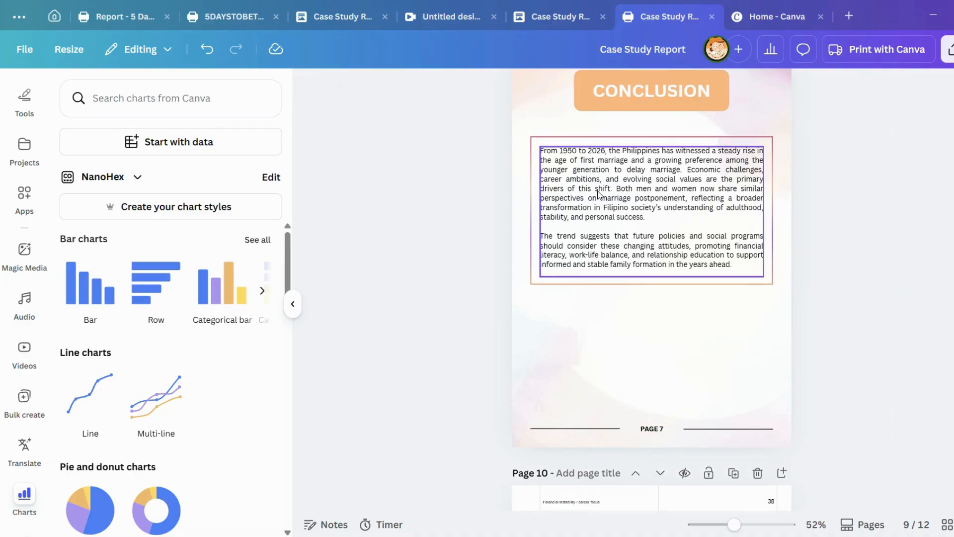
Check the empty area below the Conclusion text and look back through the earlier pages to the Introduction's photo collage.
left_click(634, 239)
left_click(587, 369)
left_click(608, 245)
left_click(570, 355)
scroll(613, 327, "up", 3)
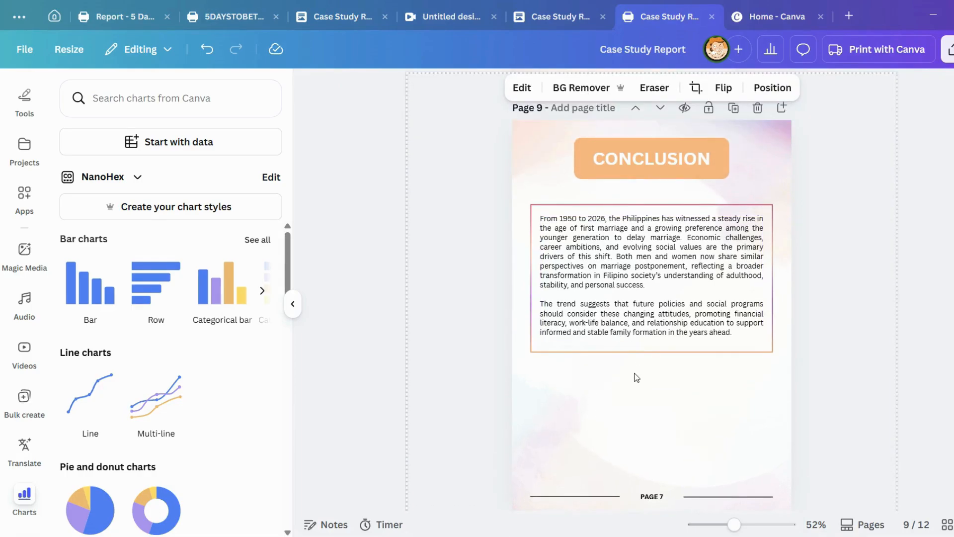
scroll(641, 387, "down", 3)
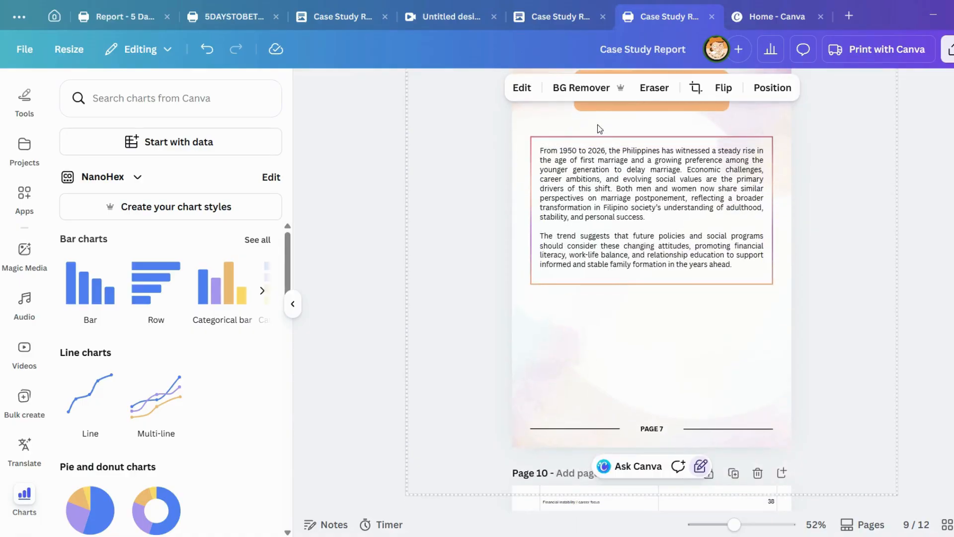
scroll(581, 311, "up", 10)
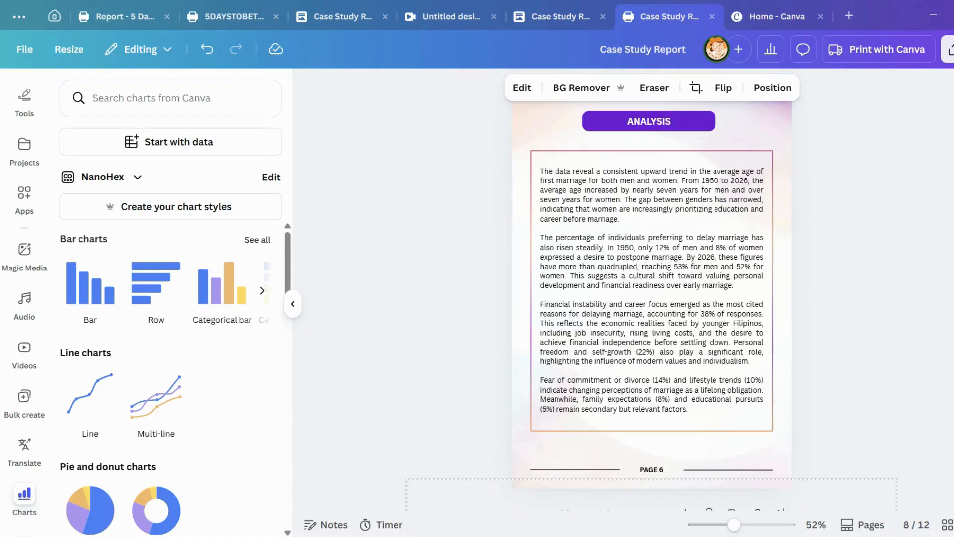
scroll(703, 292, "up", 20)
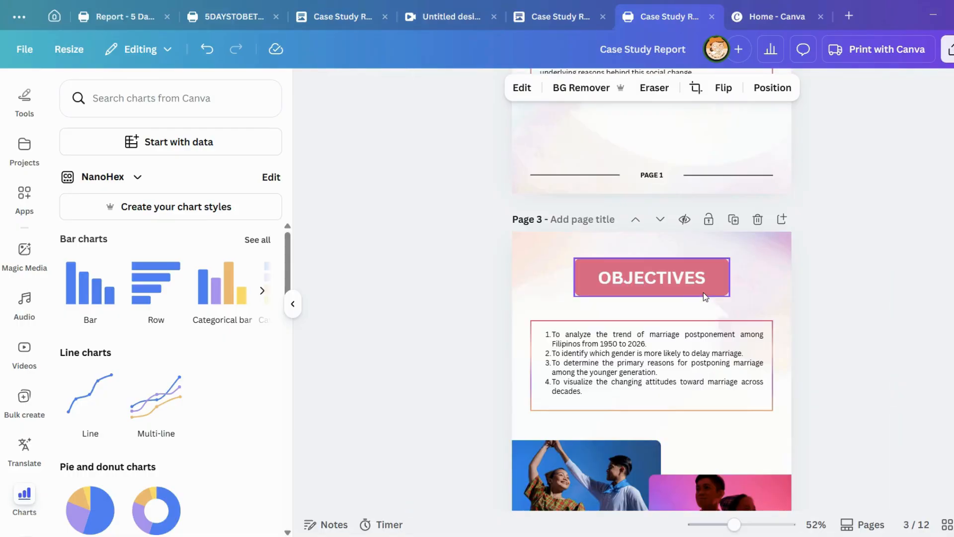
scroll(798, 266, "up", 8)
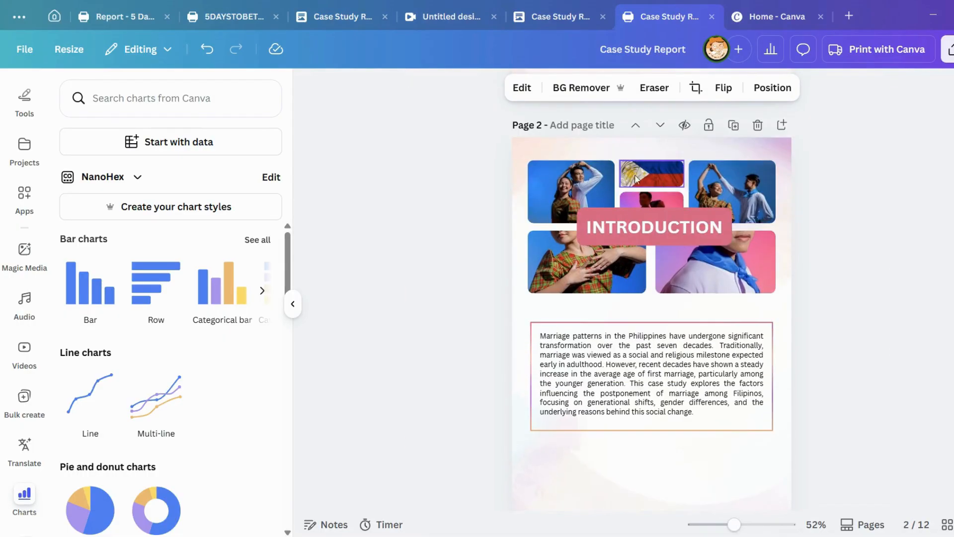
Copy the two lower portrait photos from the cover page collage and return to the Conclusion page.
scroll(618, 200, "down", 5)
scroll(701, 249, "up", 10)
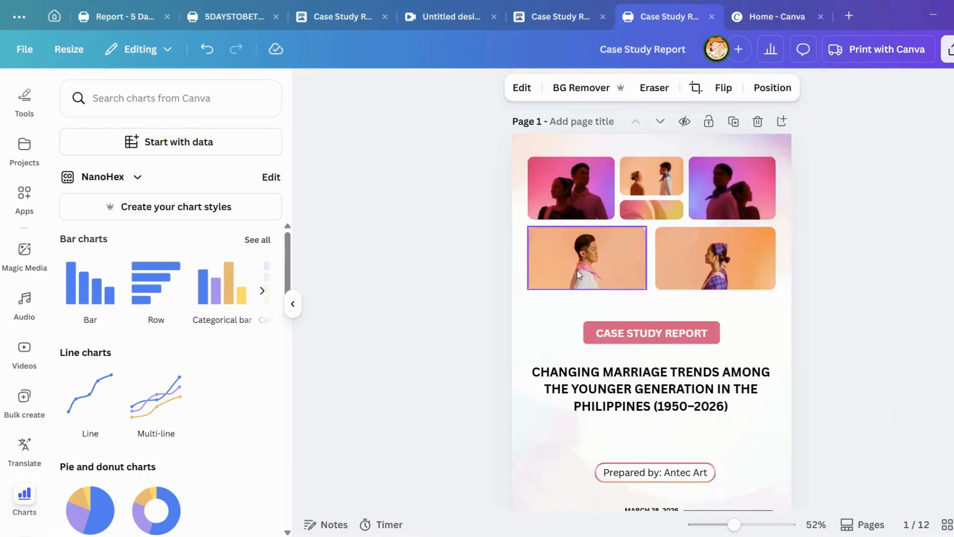
left_click(557, 254)
left_click(714, 273, "shift")
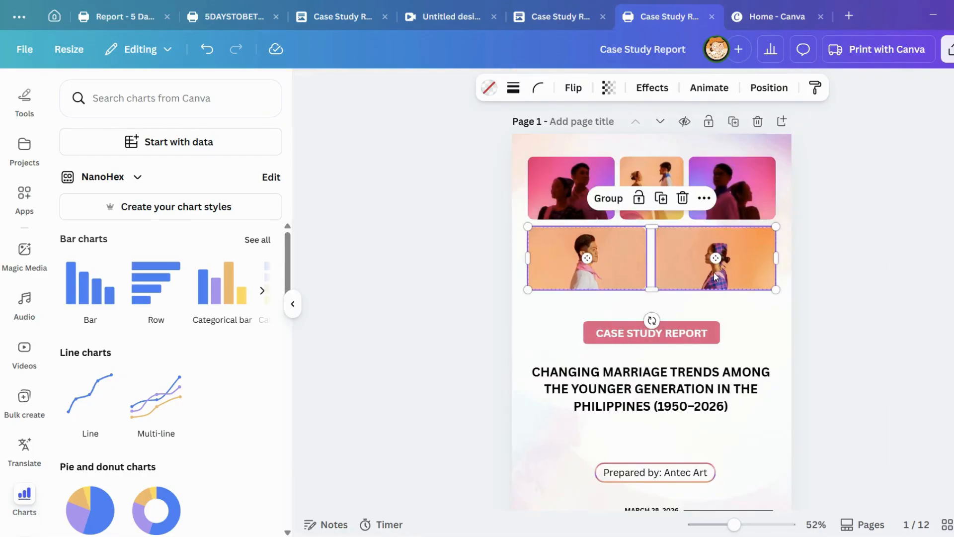
scroll(721, 287, "down", 10)
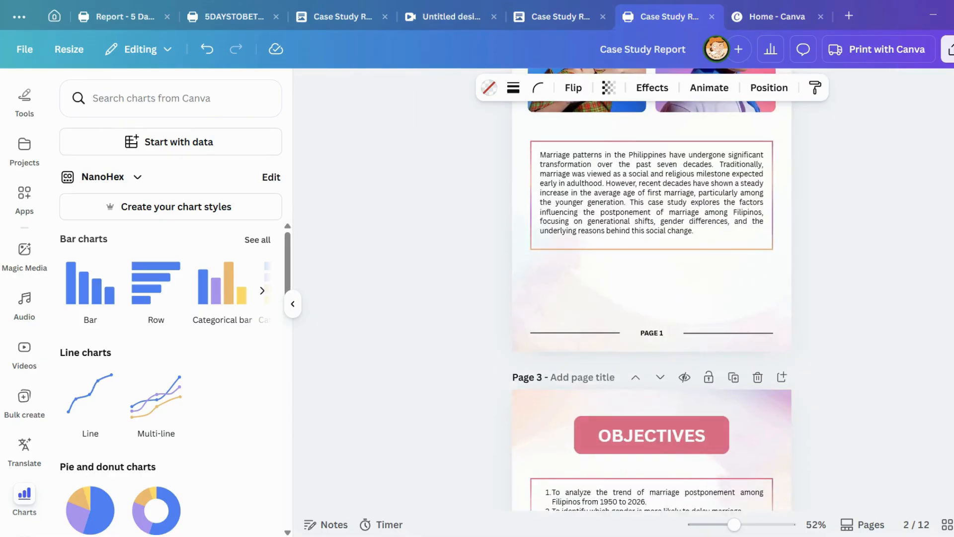
scroll(652, 306, "down", 15)
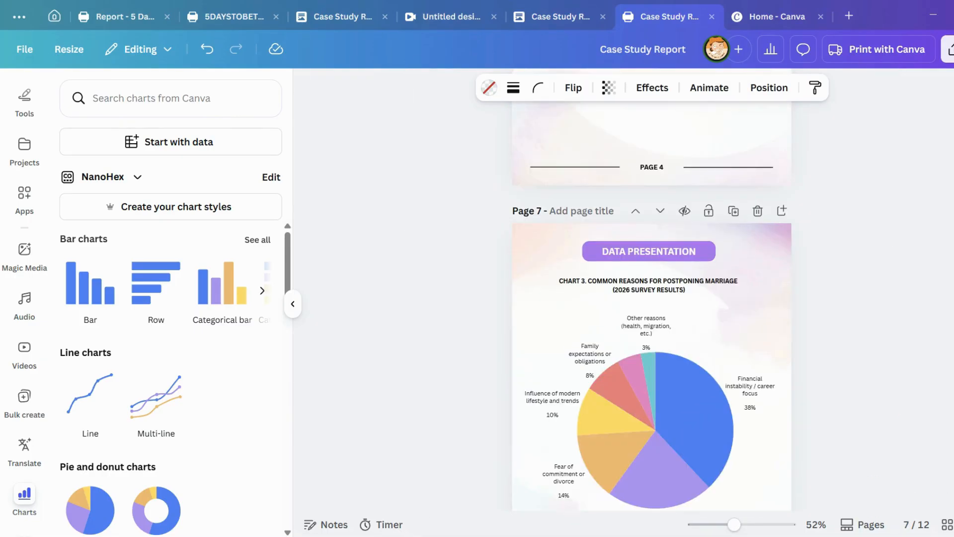
scroll(784, 324, "down", 10)
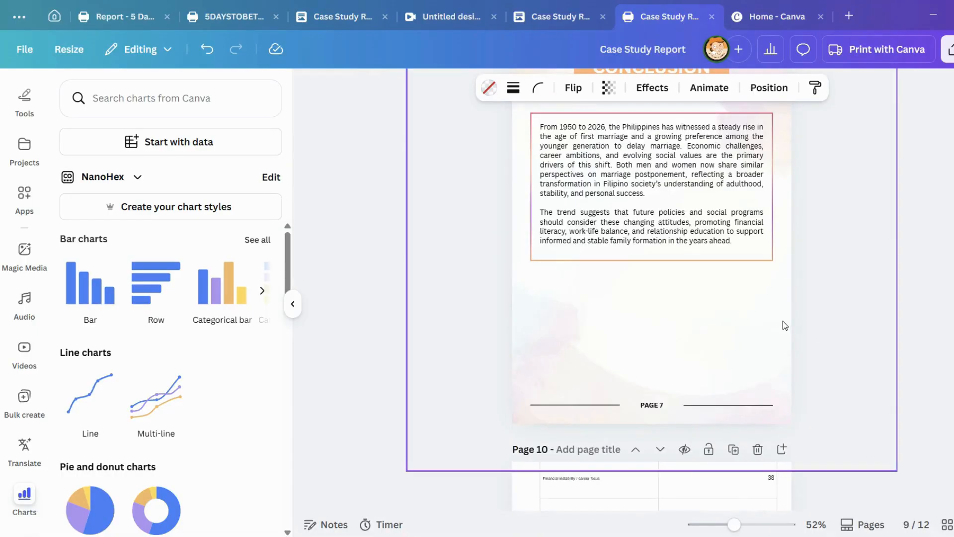
scroll(781, 323, "down", 4)
scroll(746, 306, "up", 3)
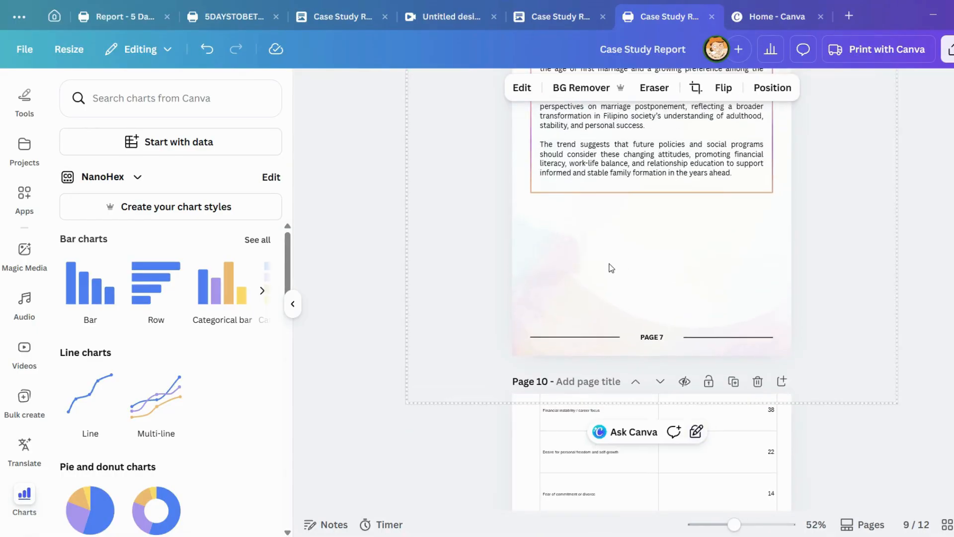
Paste the two photos side by side below the Conclusion text frame and enlarge the pair slightly.
key("ctrl+v")
left_click_drag(719, 111, 766, 249)
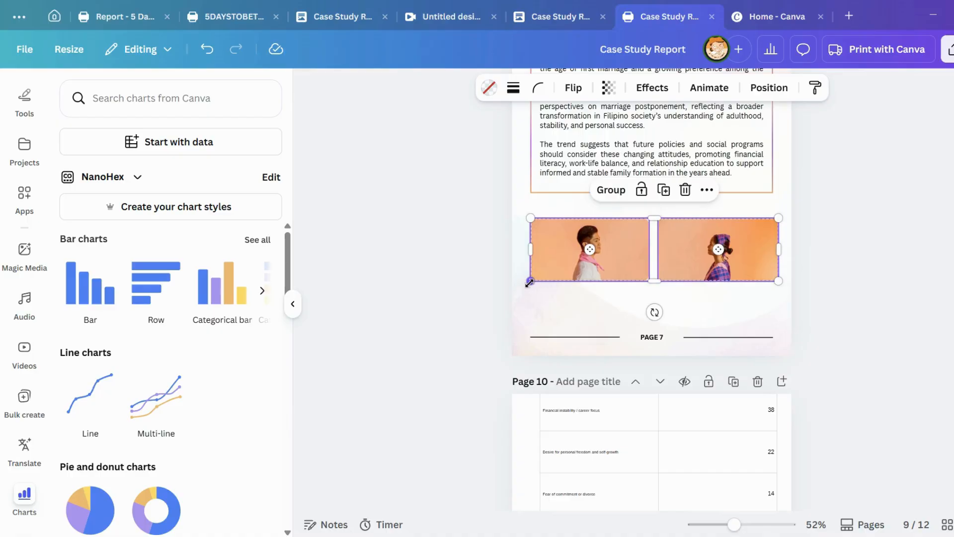
left_click_drag(528, 282, 523, 283)
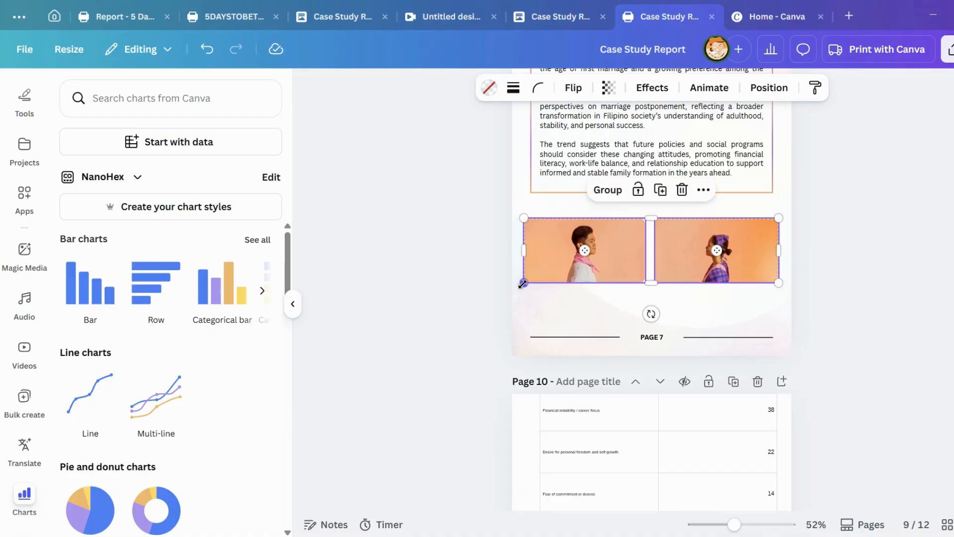
left_click(825, 261)
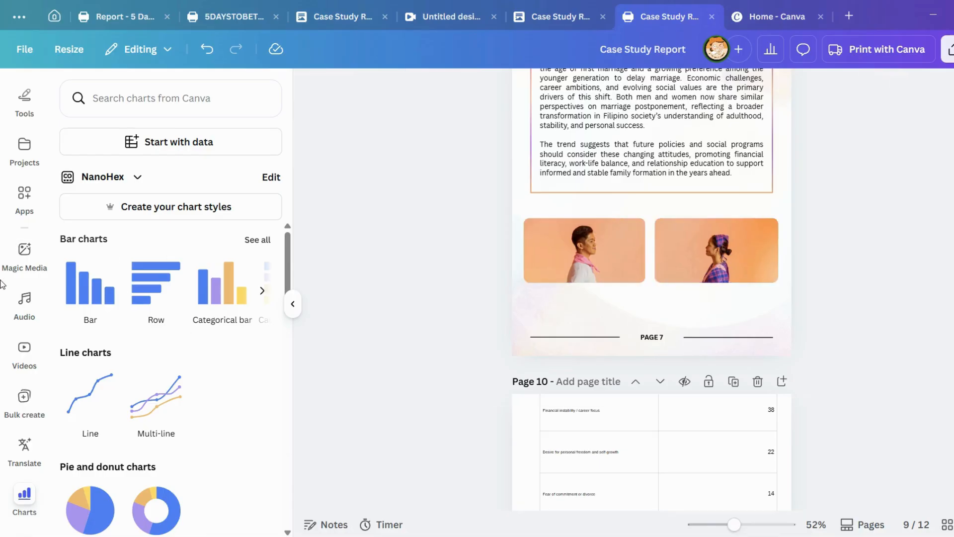
Select the left Conclusion photo and find the orange-background dancer photos among the recently used elements.
scroll(24, 199, "up", 5)
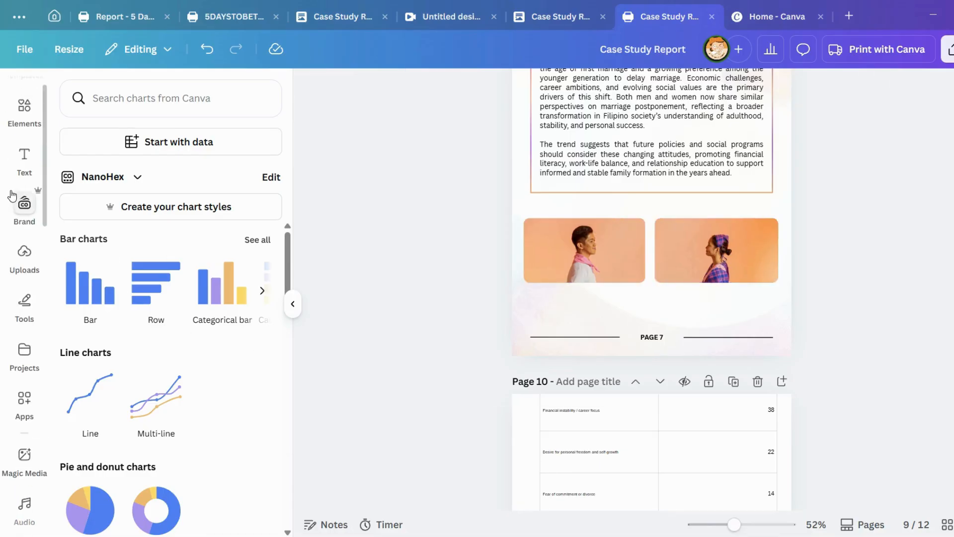
left_click(539, 208)
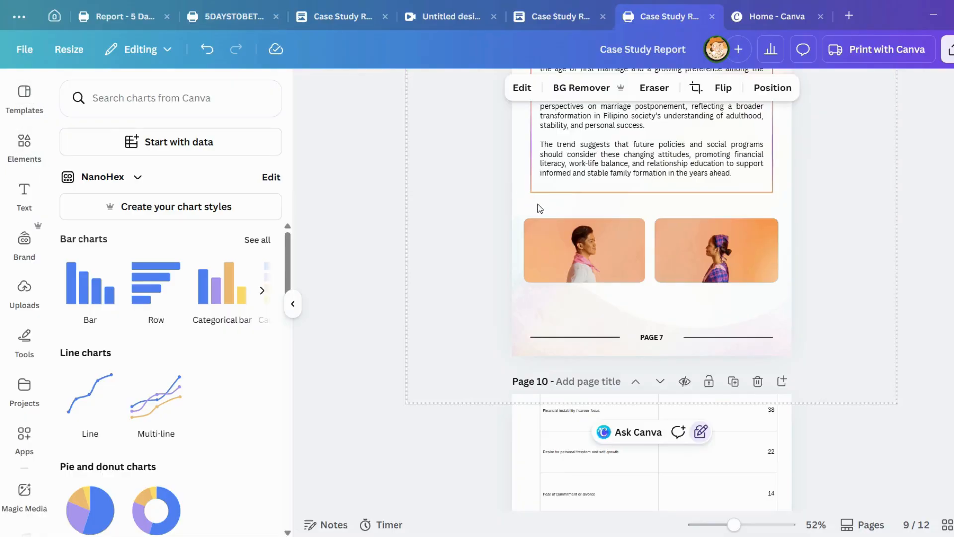
scroll(661, 221, "up", 3)
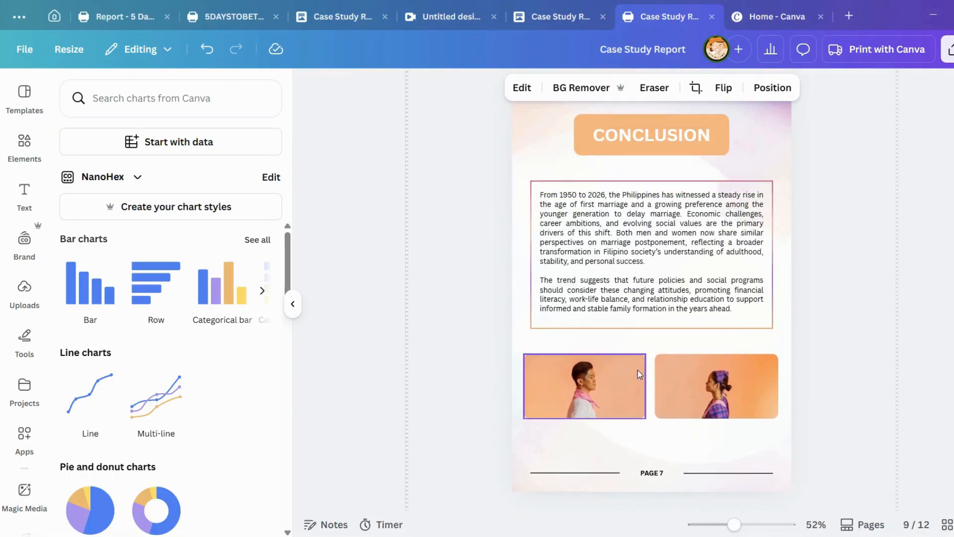
left_click(573, 384)
left_click(24, 144)
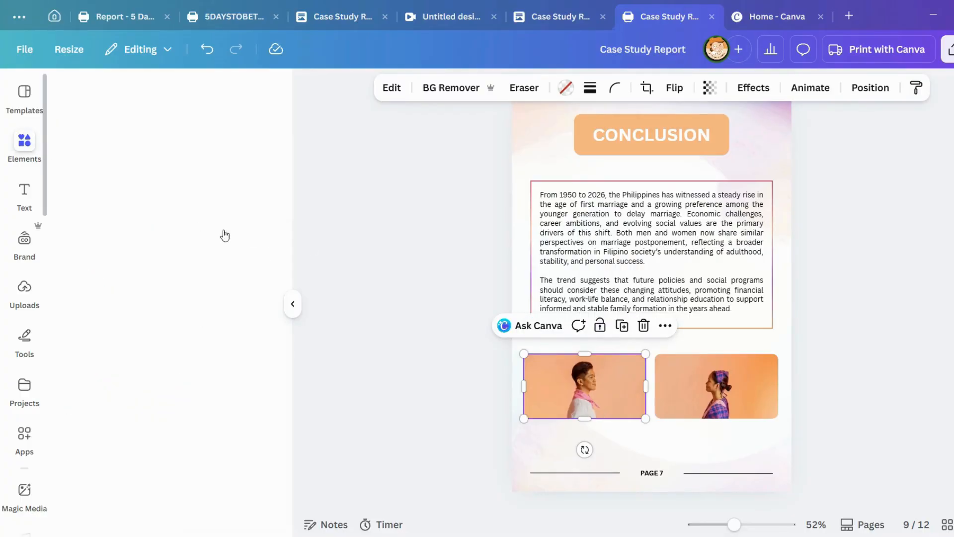
left_click(261, 99)
scroll(262, 201, "down", 3)
scroll(144, 356, "down", 5)
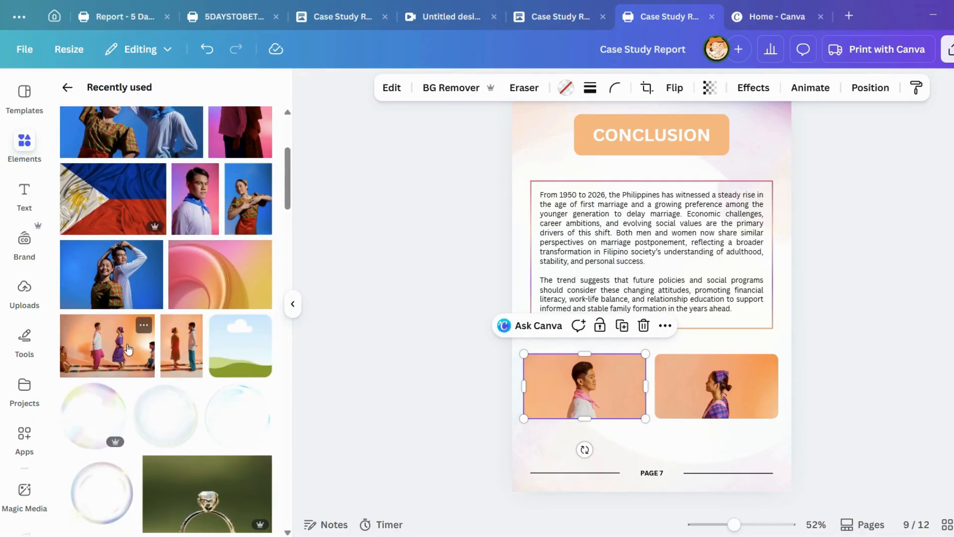
left_click(128, 350)
left_click(697, 192)
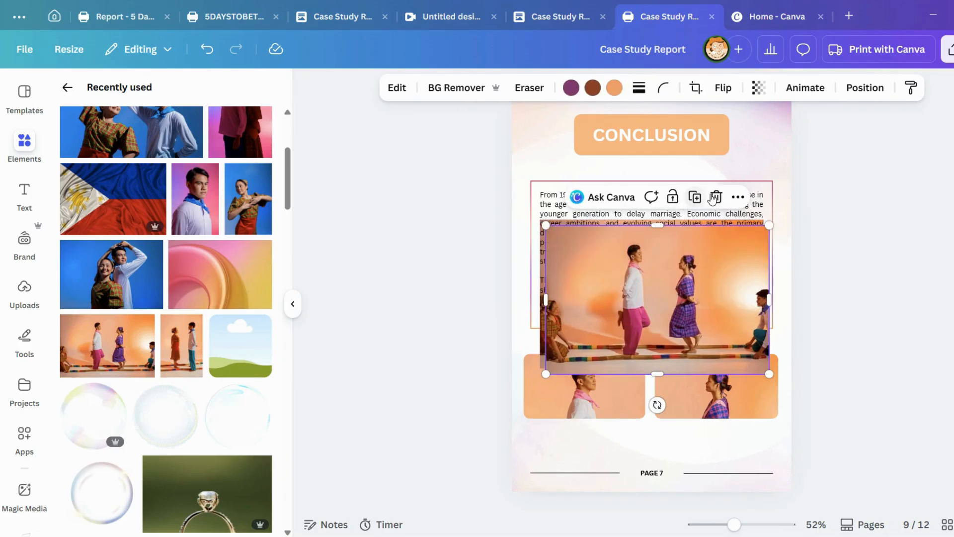
left_click(715, 194)
left_click(714, 258)
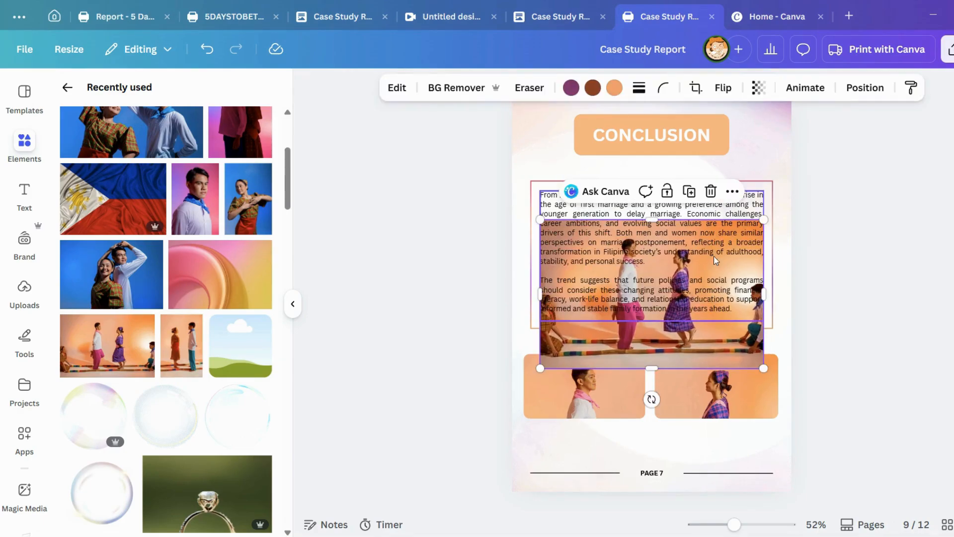
left_click(711, 191)
Replace the left Conclusion photo with the standing couple picture and crop it to the woman's head and shoulders.
left_click(181, 343)
left_click_drag(703, 387, 585, 394)
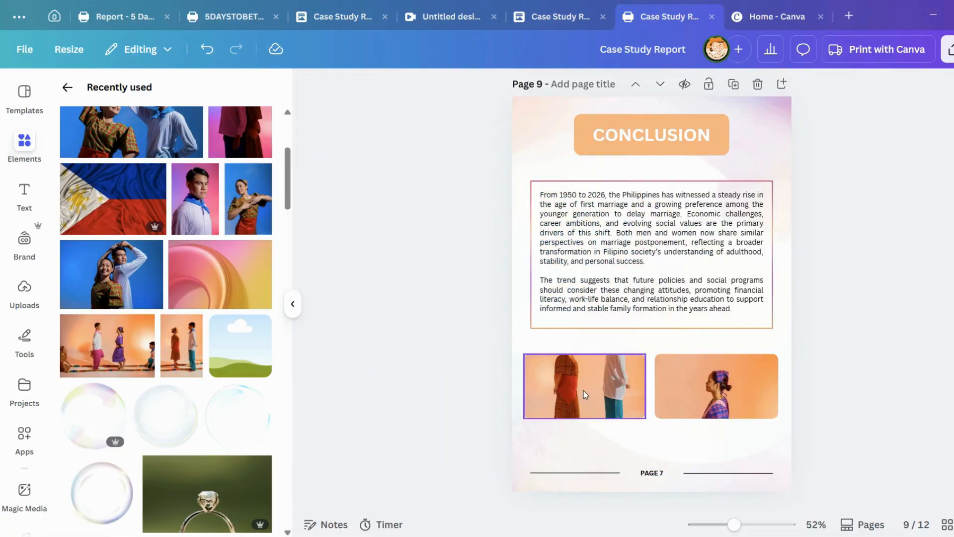
double_click(585, 394)
left_click_drag(646, 476, 730, 502)
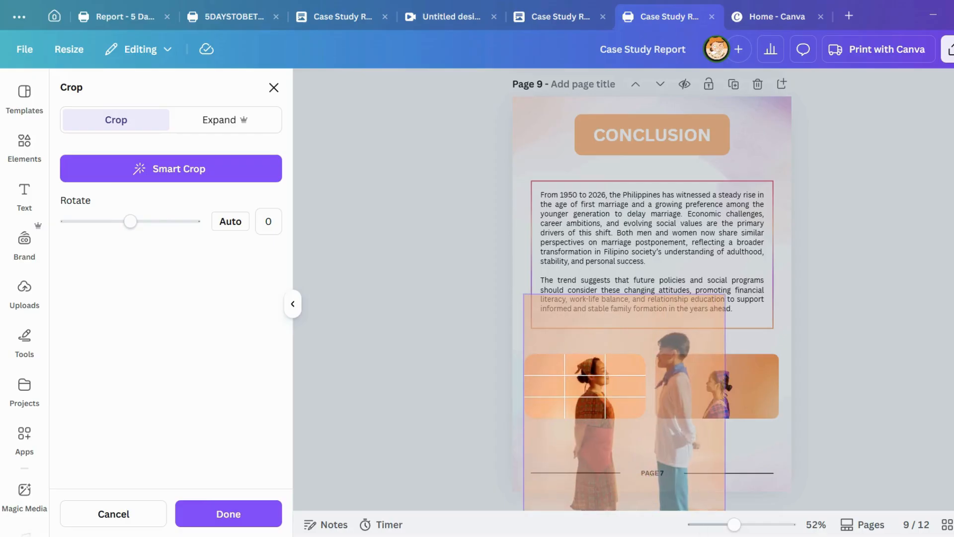
left_click_drag(666, 328, 657, 343)
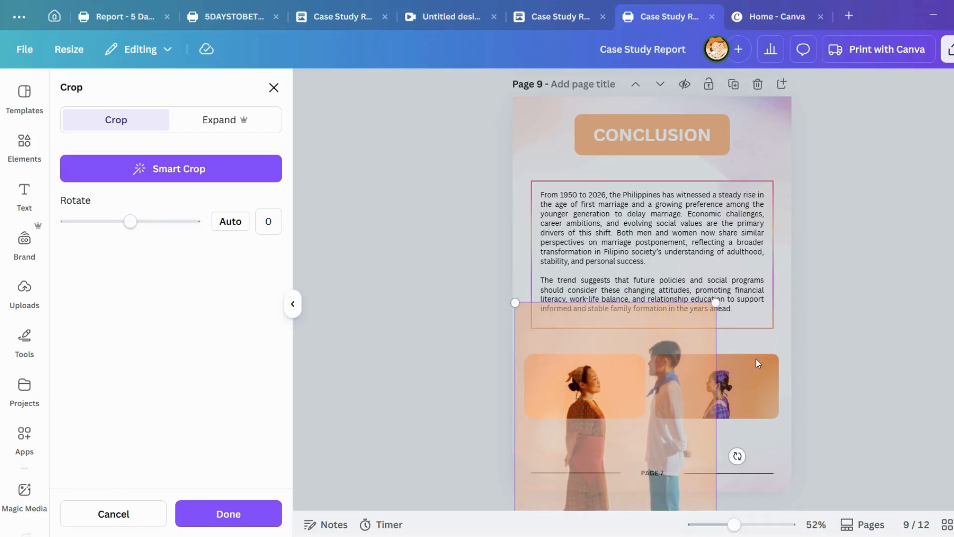
left_click(816, 359)
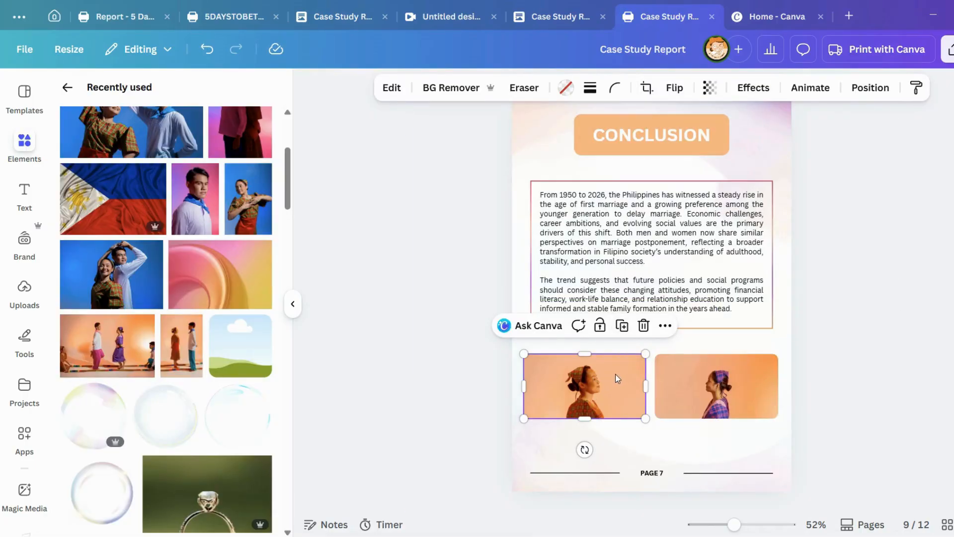
Replace the right Conclusion photo with the same couple picture and crop it to the man's head and shoulders.
left_click(181, 345)
left_click_drag(677, 413, 703, 403)
double_click(702, 404)
left_click_drag(656, 478, 557, 525)
left_click_drag(721, 390, 701, 408)
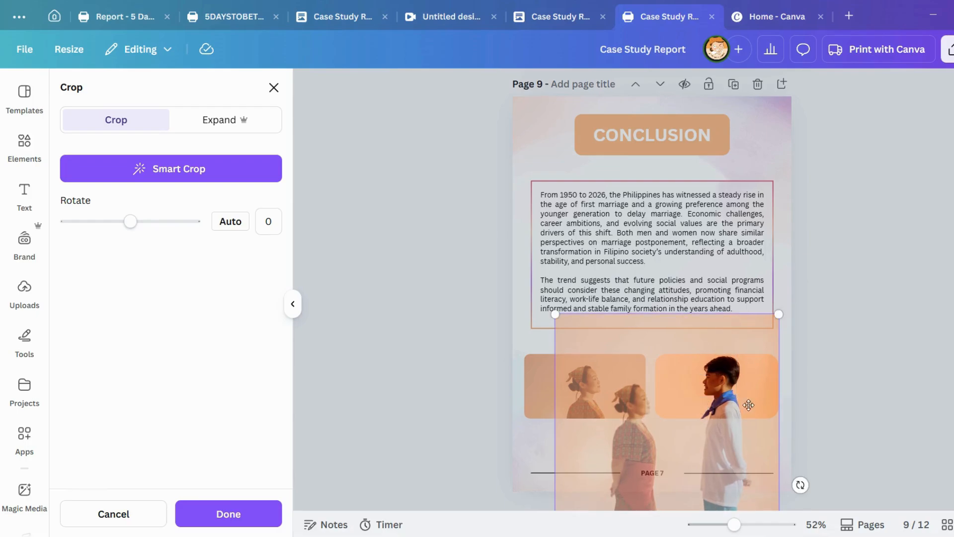
key("Return")
left_click(890, 344)
Shrink the couple picture slightly inside the right frame and reposition it around the man.
double_click(550, 397)
left_click_drag(557, 314, 564, 324)
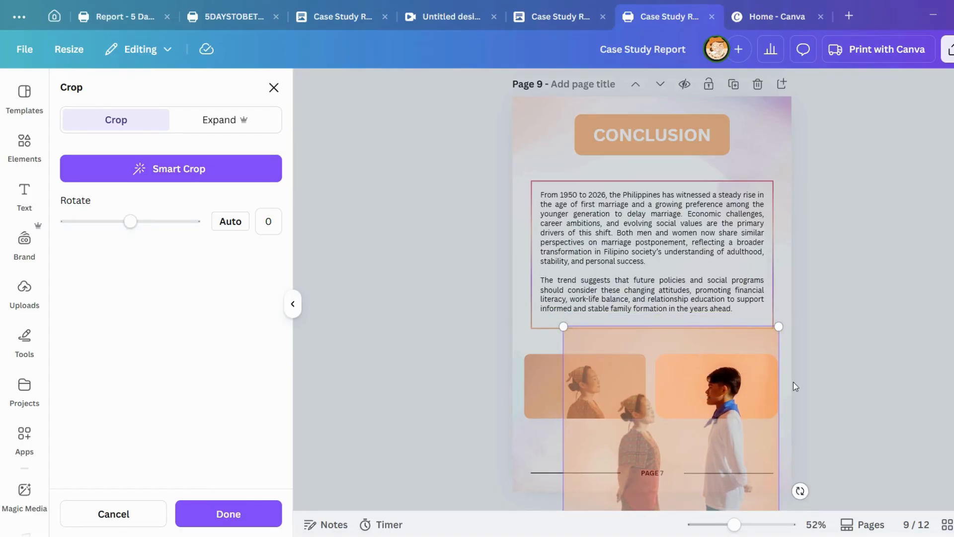
key("Return")
double_click(732, 391)
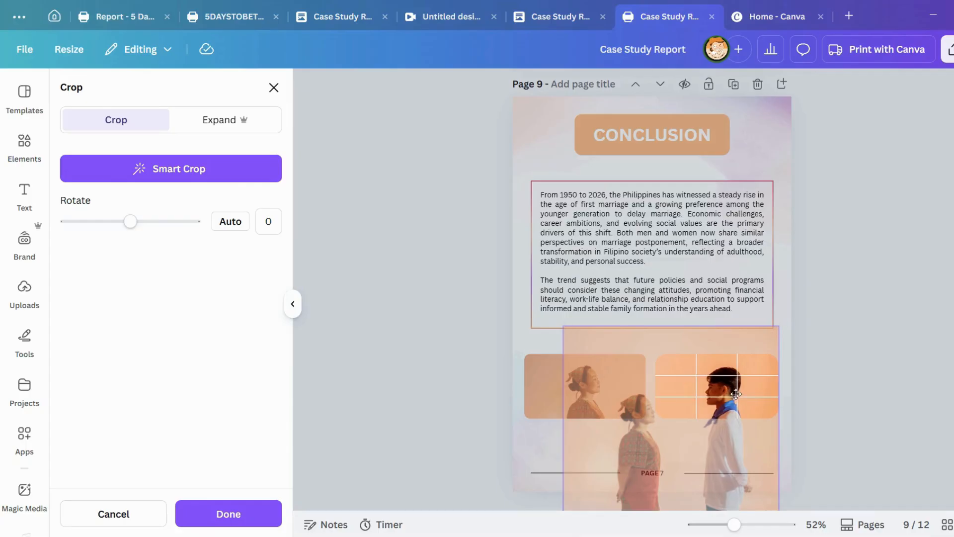
left_click(585, 377)
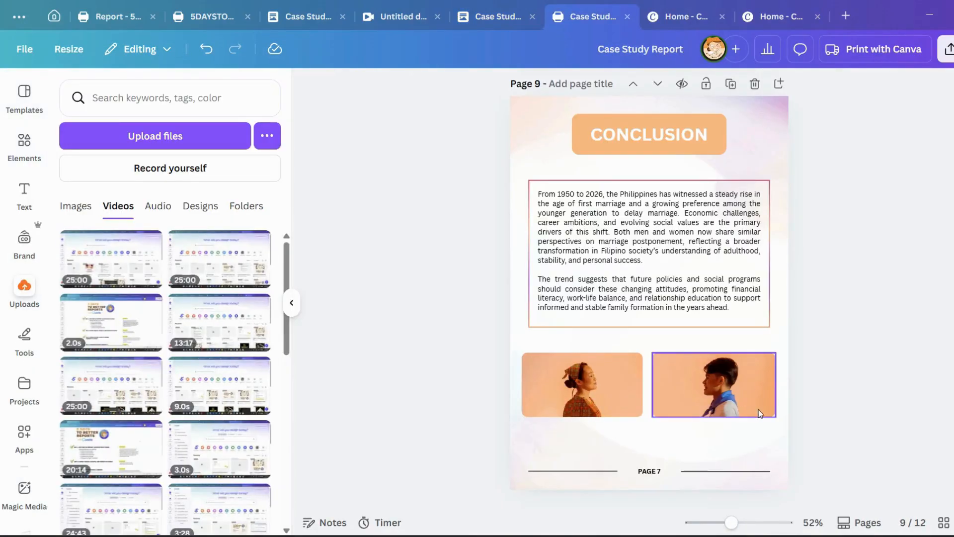
Reduce the man's picture a little further within its crop frame to match the woman's scale.
double_click(709, 389)
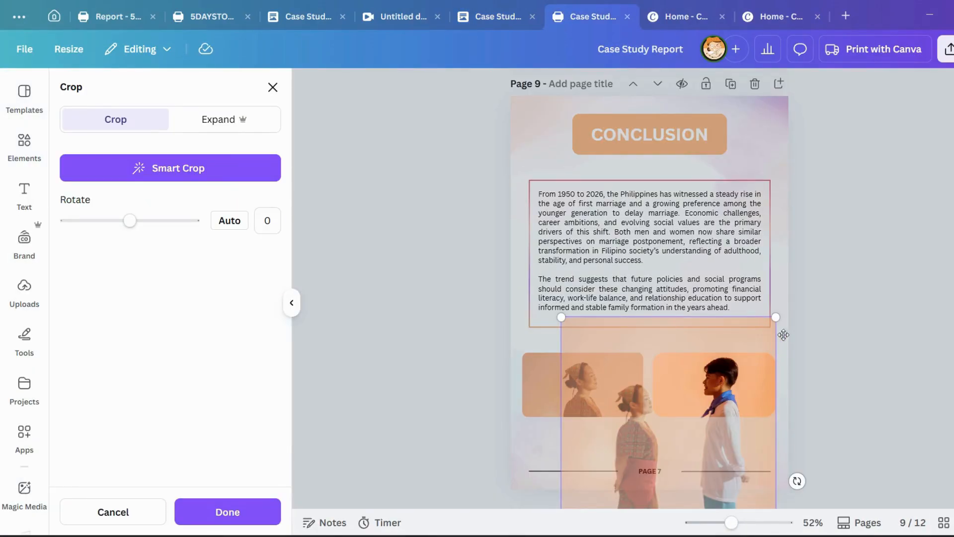
left_click_drag(569, 315, 573, 321)
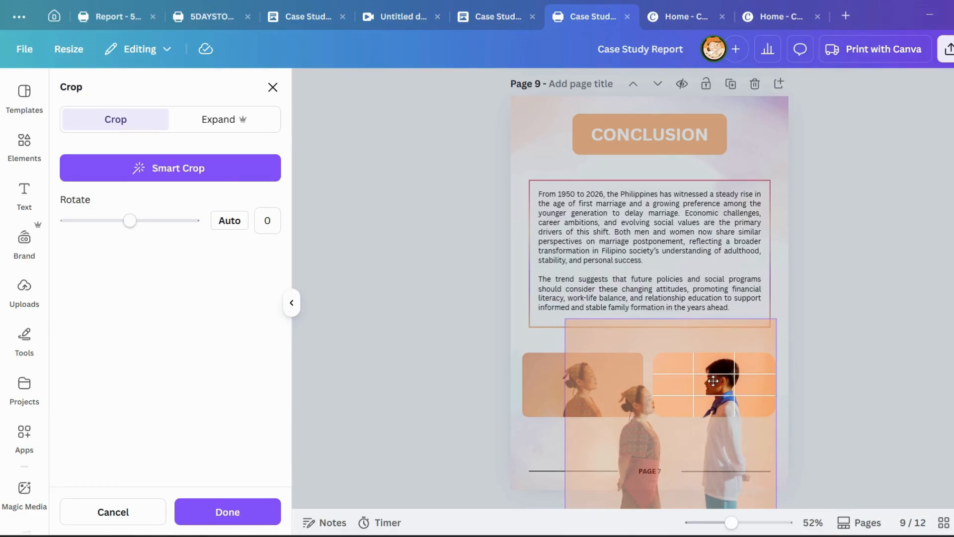
left_click(851, 348)
left_click(847, 344)
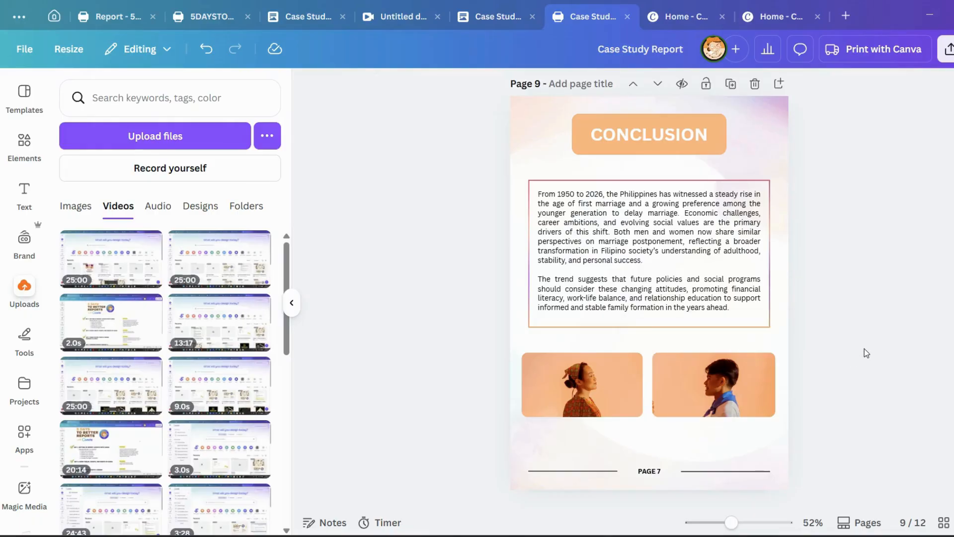
Shift the woman's picture slightly down inside the left crop frame.
double_click(576, 399)
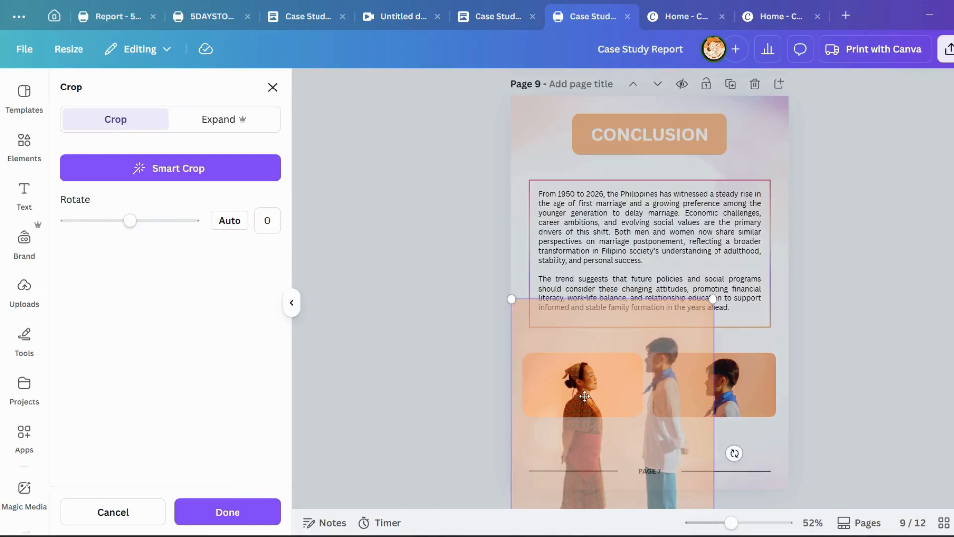
left_click_drag(607, 390, 608, 396)
left_click(943, 362)
left_click(943, 360)
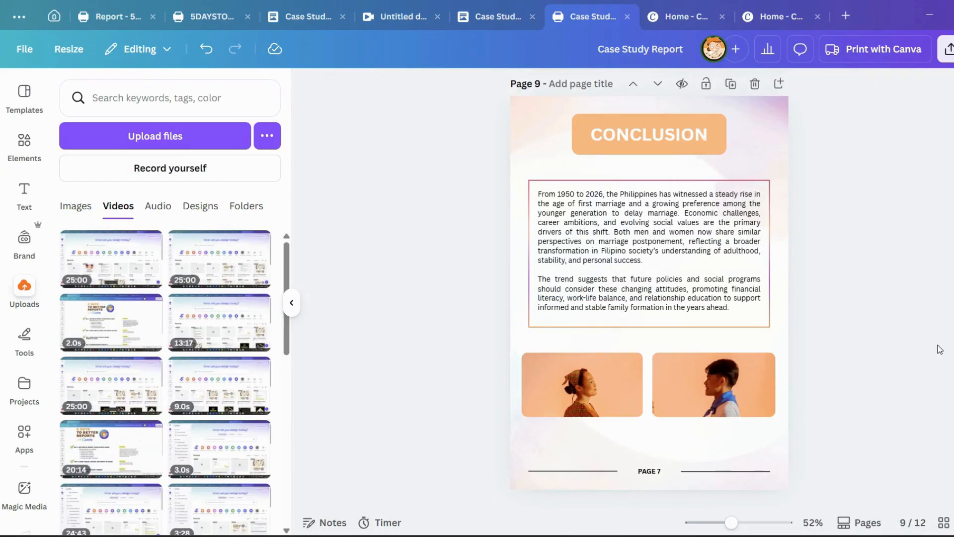
Enlarge the man's picture slightly within the right crop frame.
double_click(655, 413)
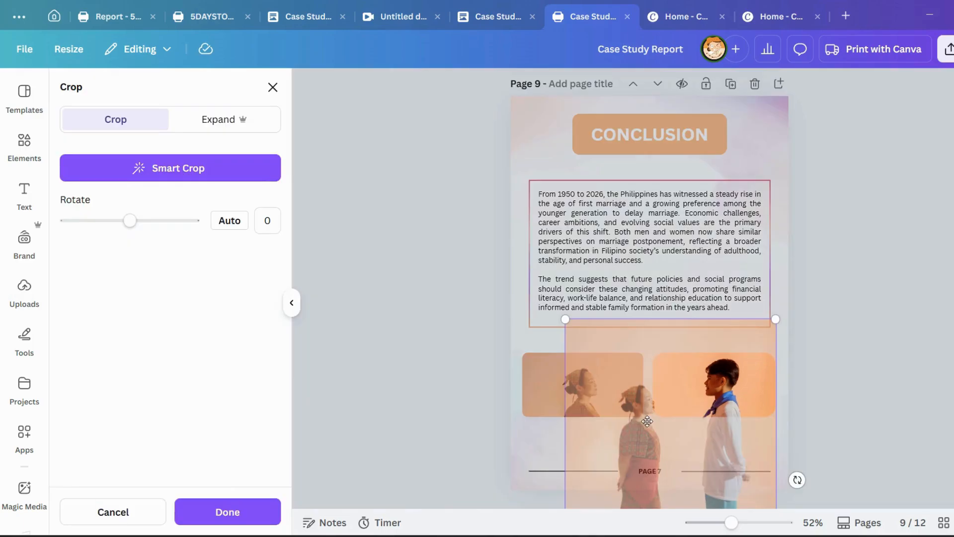
left_click_drag(561, 328, 552, 323)
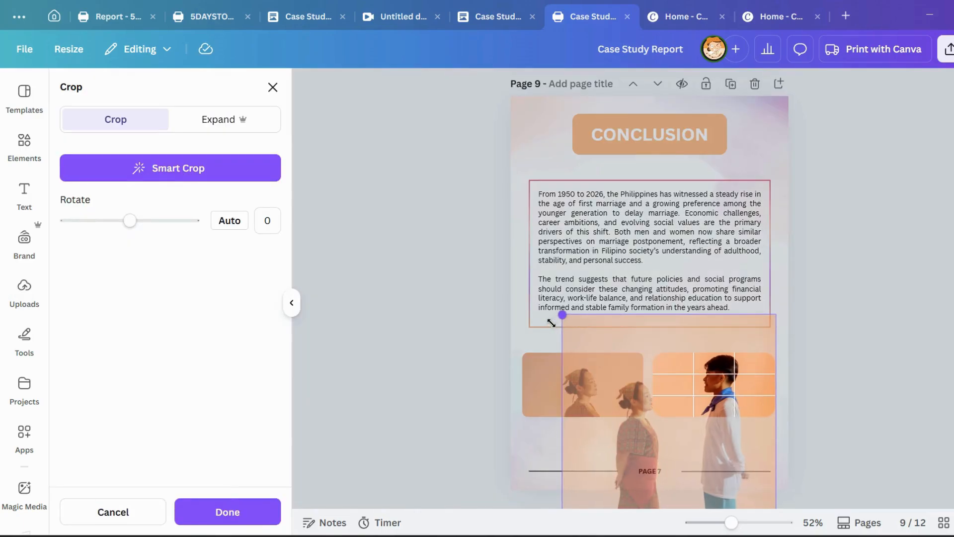
left_click(816, 345)
left_click(830, 370)
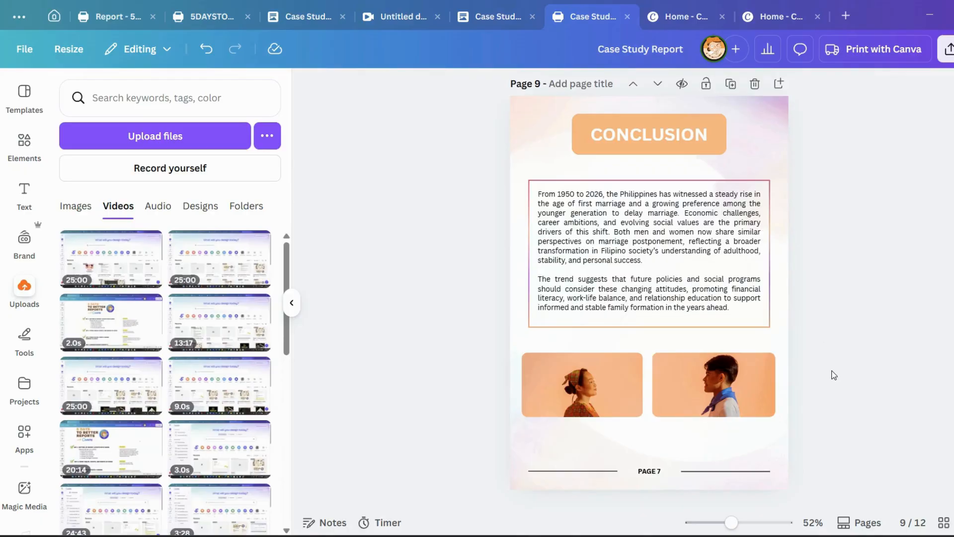
Move the woman's picture slightly up inside the left crop frame to level it with the man.
double_click(589, 386)
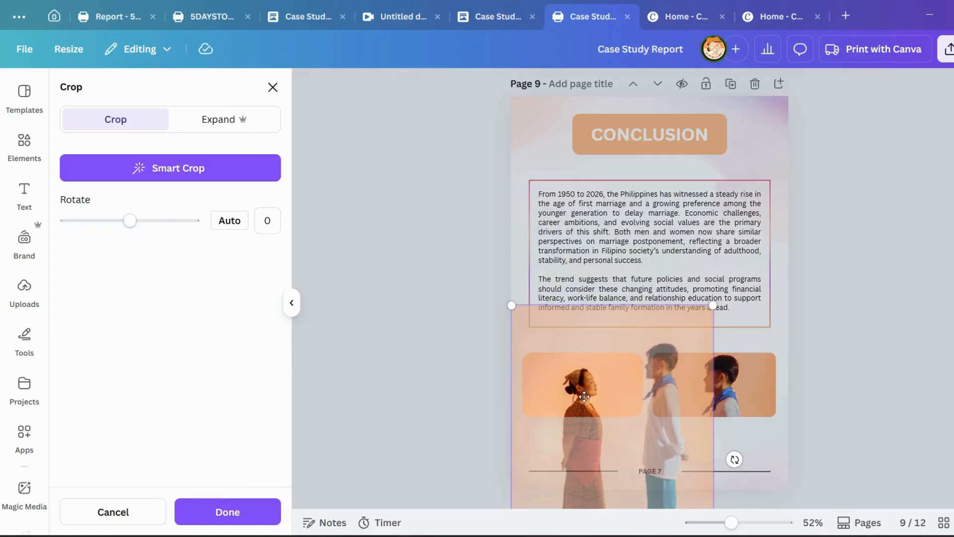
left_click_drag(585, 393, 584, 387)
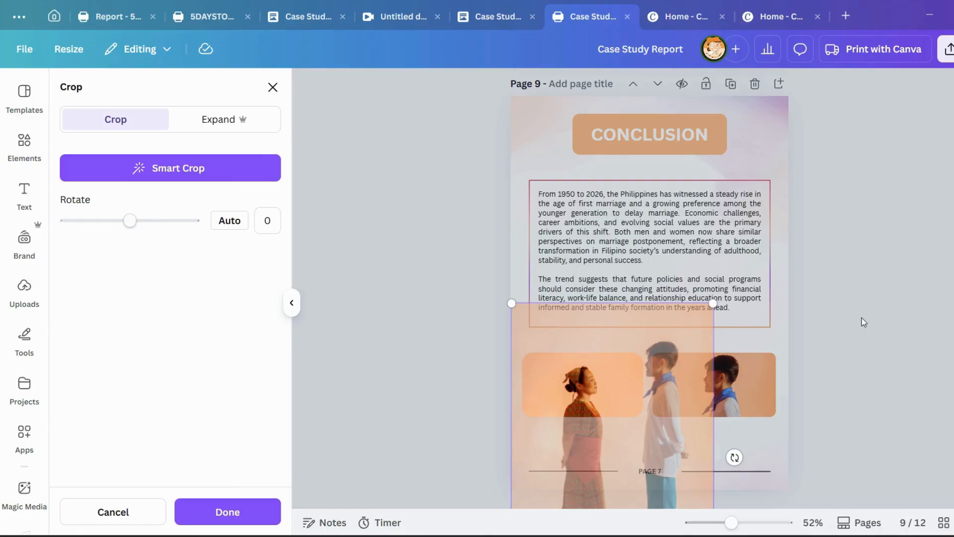
left_click(860, 323)
left_click(860, 323)
Recheck the man's picture within its crop frame and finish cropping the two portrait photos on the Conclusion page.
left_click(722, 381)
double_click(722, 381)
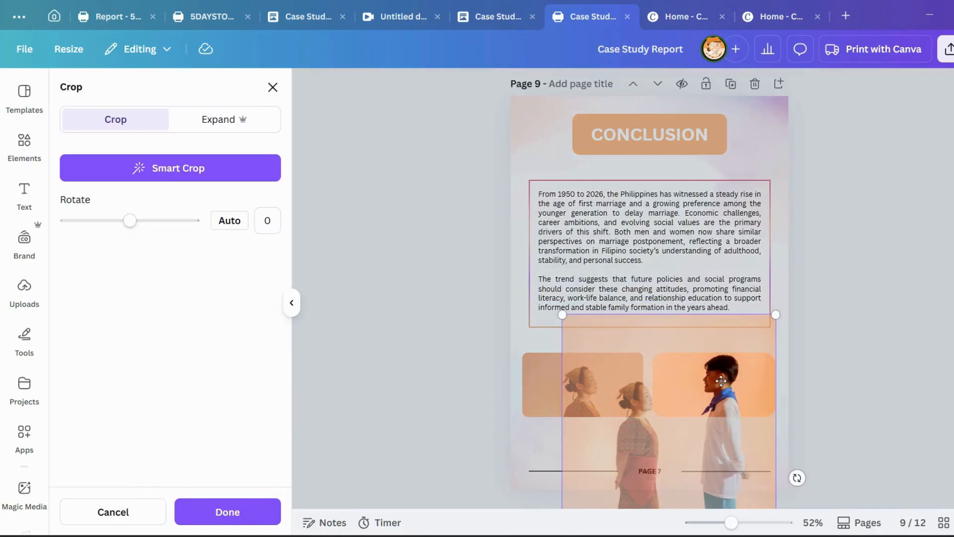
left_click(845, 348)
left_click(862, 339)
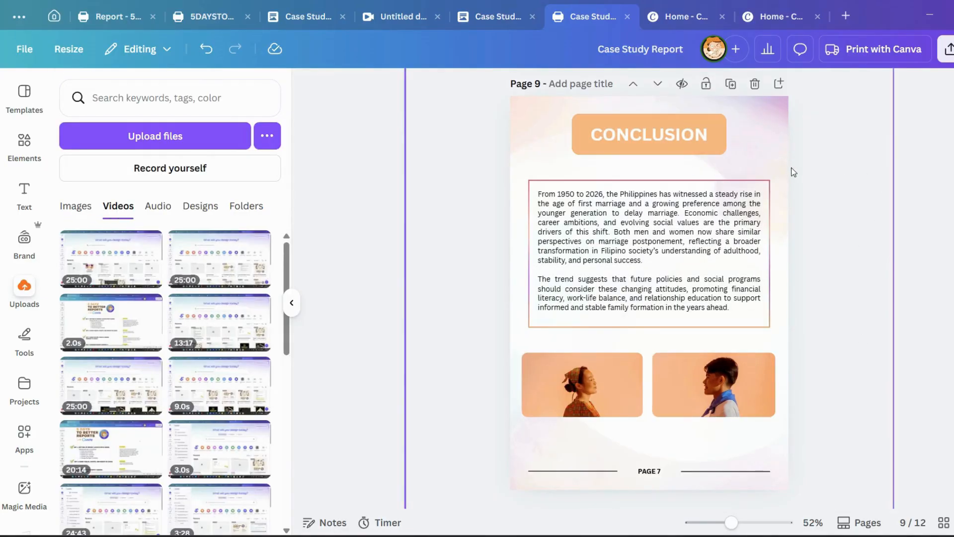
Collapse the uploads panel and show all pages of the report in a grid overview.
scroll(805, 277, "down", 2)
scroll(820, 273, "up", 5)
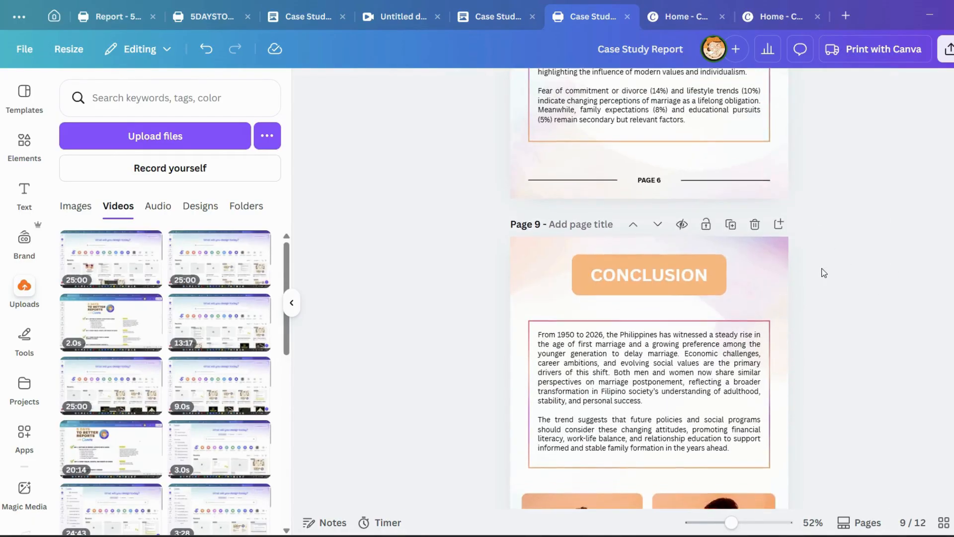
scroll(806, 281, "down", 5)
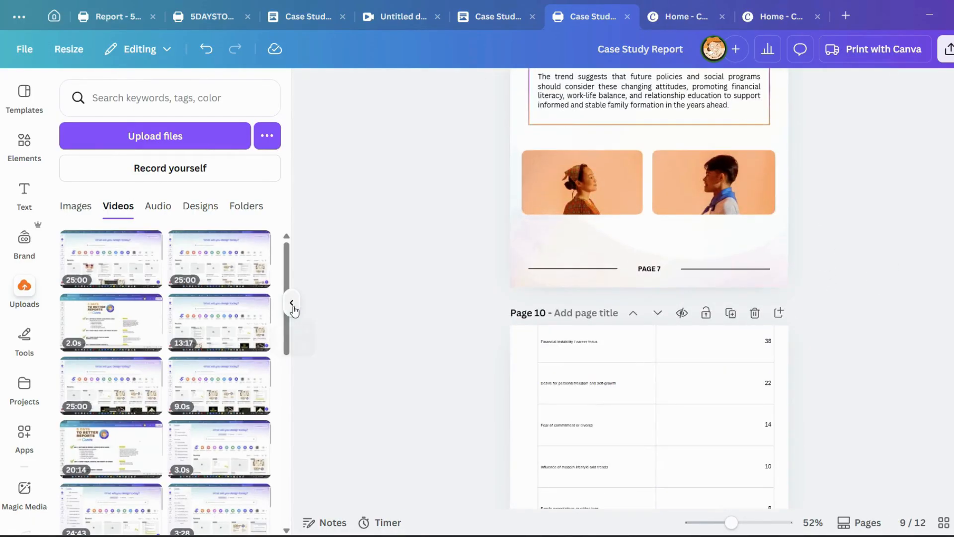
left_click(292, 303)
scroll(656, 234, "up", 5)
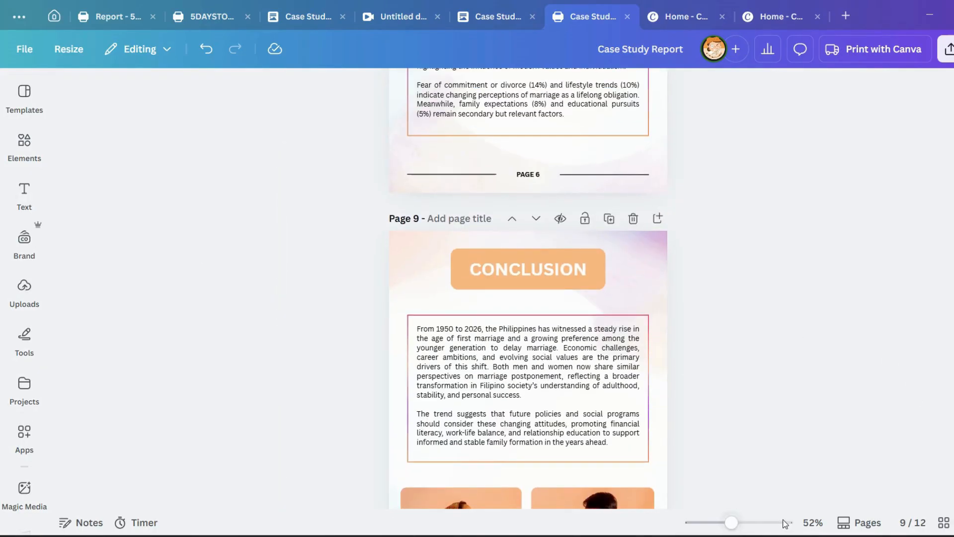
left_click(944, 523)
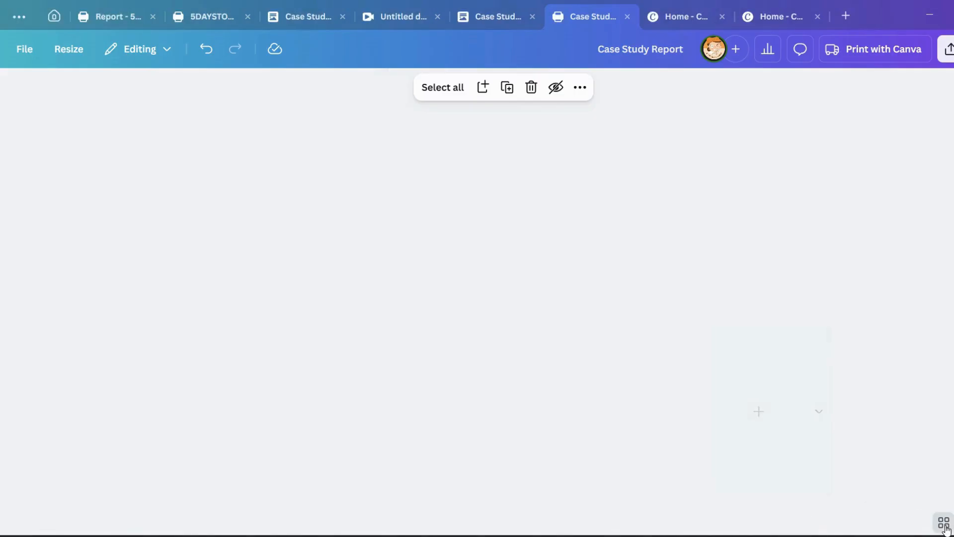
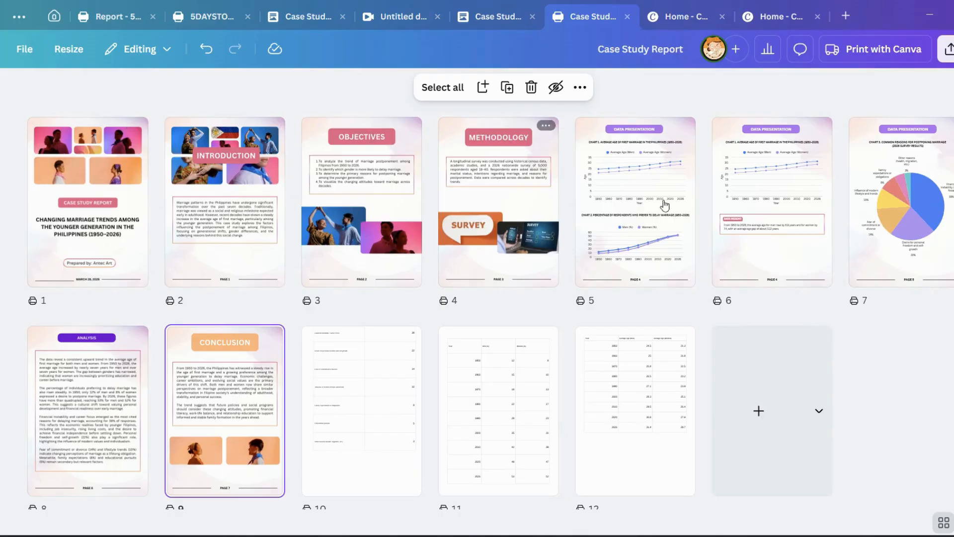
Reopen the Conclusion page from the grid overview, then go back through the report to examine the cover page.
double_click(264, 358)
scroll(637, 293, "up", 3)
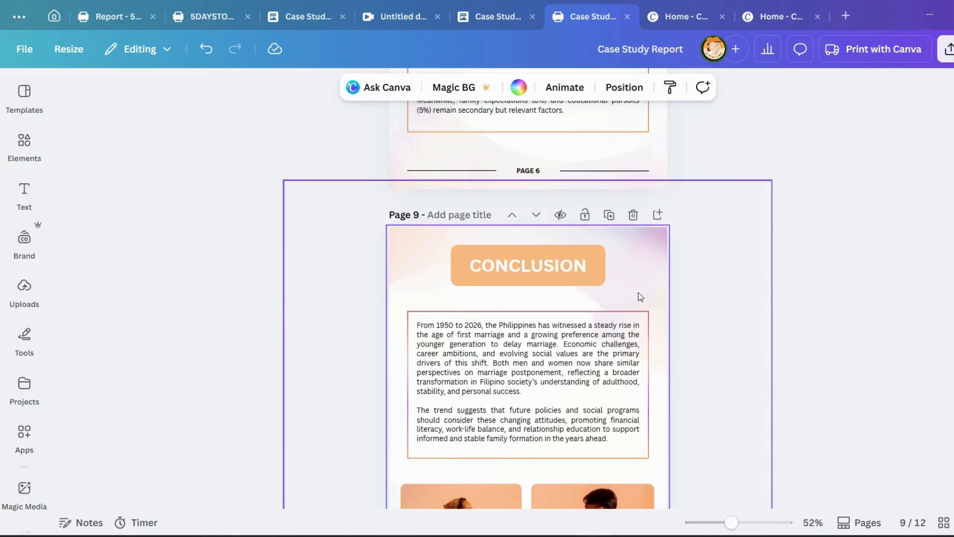
scroll(709, 263, "down", 3)
scroll(754, 254, "up", 15)
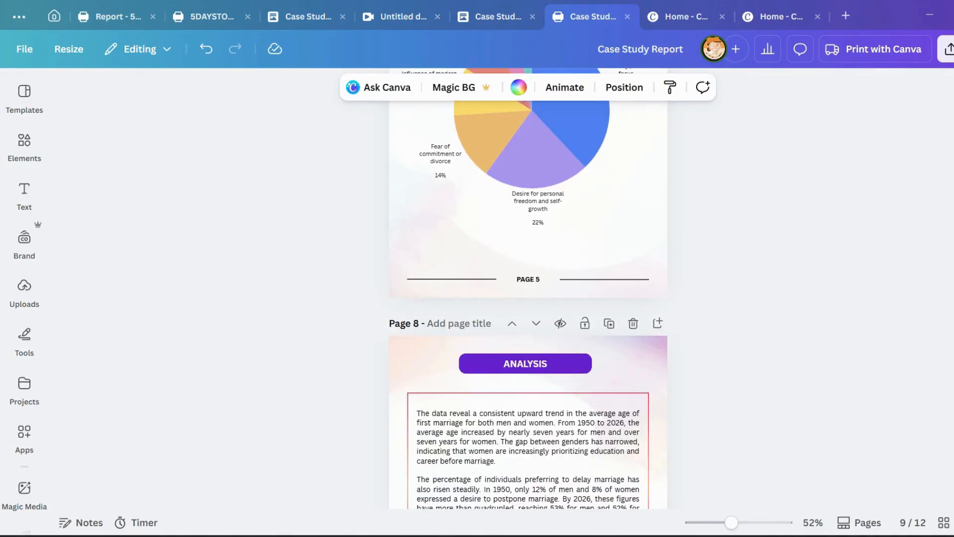
scroll(528, 288, "up", 10)
scroll(558, 230, "up", 1)
scroll(560, 313, "down", 2)
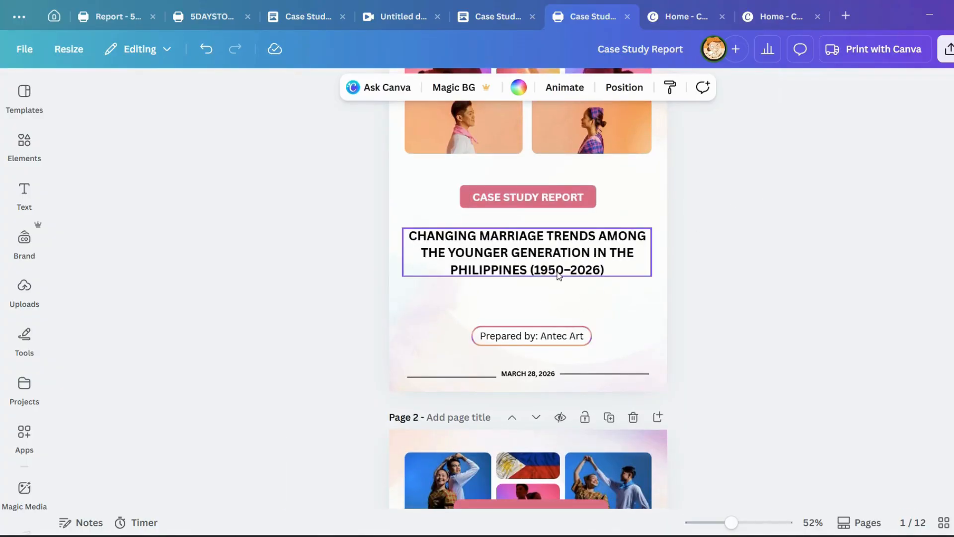
scroll(716, 271, "up", 2)
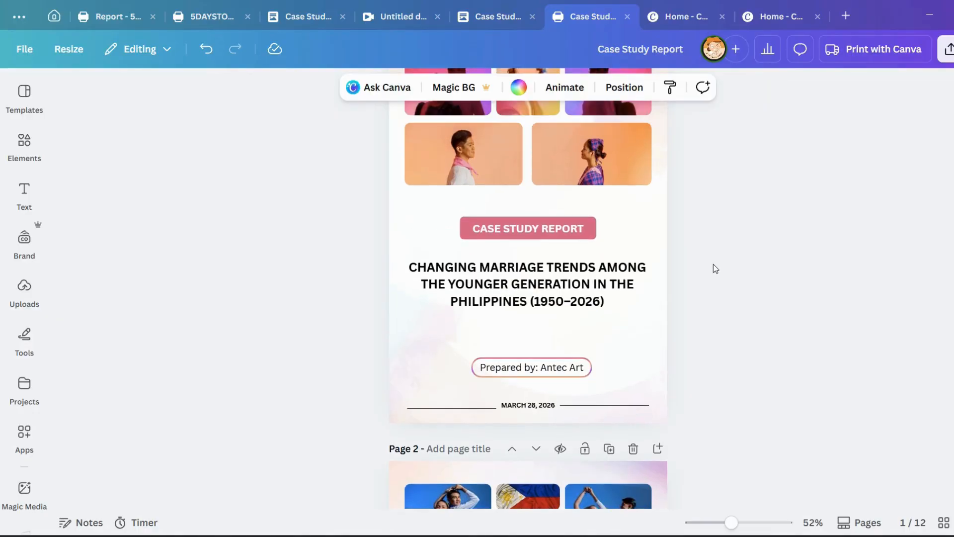
scroll(597, 269, "up", 2)
Examine the report pages in order from the Introduction through the Conclusion, checking headings, images, charts and page numbers.
scroll(559, 453, "down", 8)
scroll(610, 370, "down", 12)
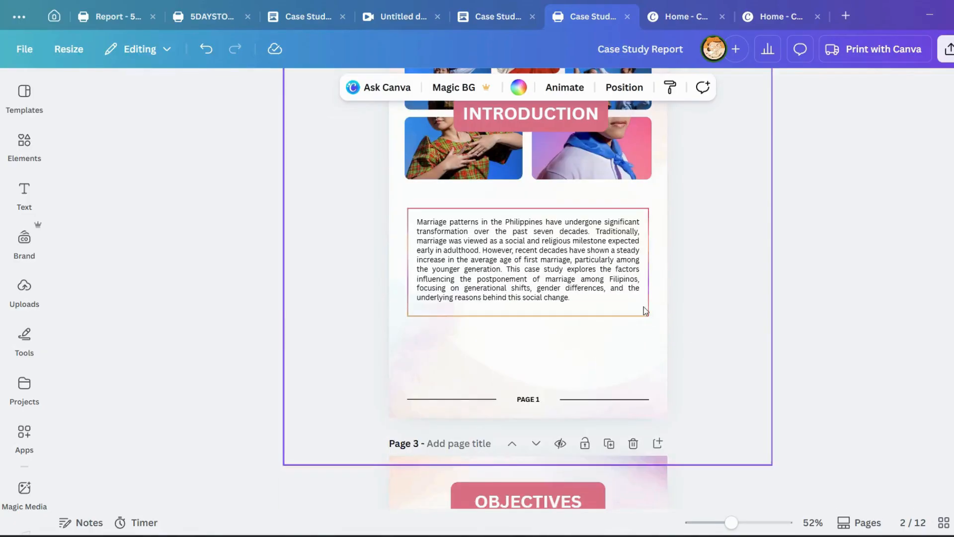
scroll(676, 169, "up", 4)
scroll(675, 235, "down", 7)
scroll(587, 236, "up", 2)
scroll(581, 231, "down", 15)
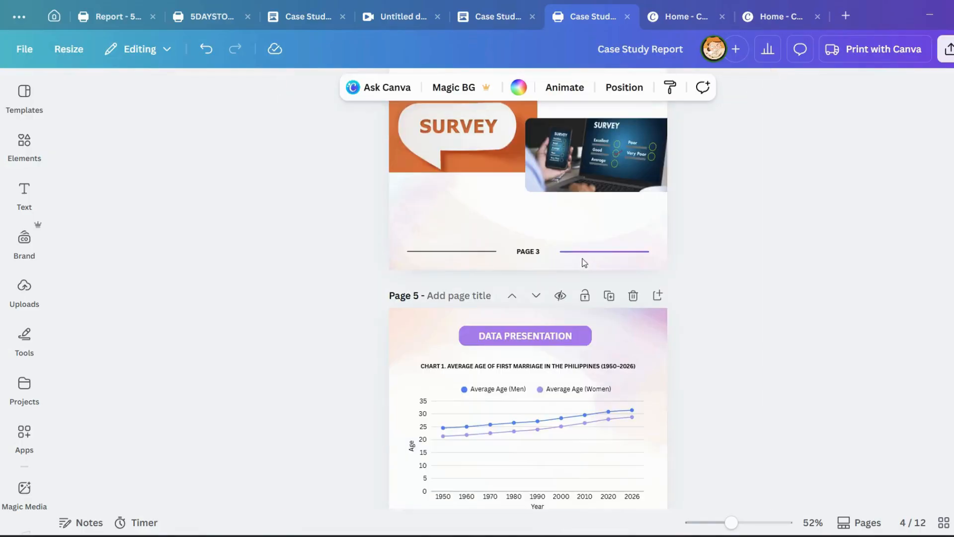
scroll(574, 273, "down", 12)
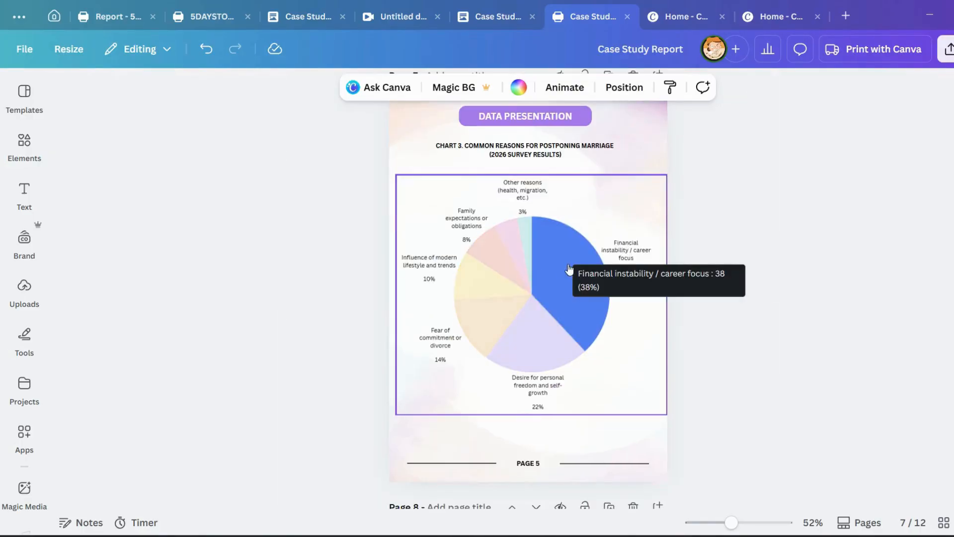
scroll(537, 209, "up", 7)
scroll(538, 209, "down", 10)
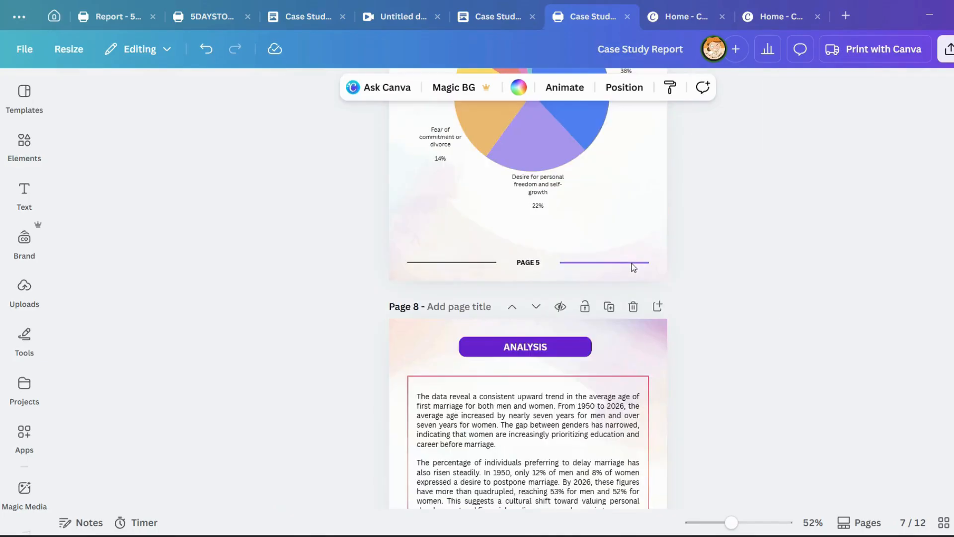
scroll(580, 201, "down", 2)
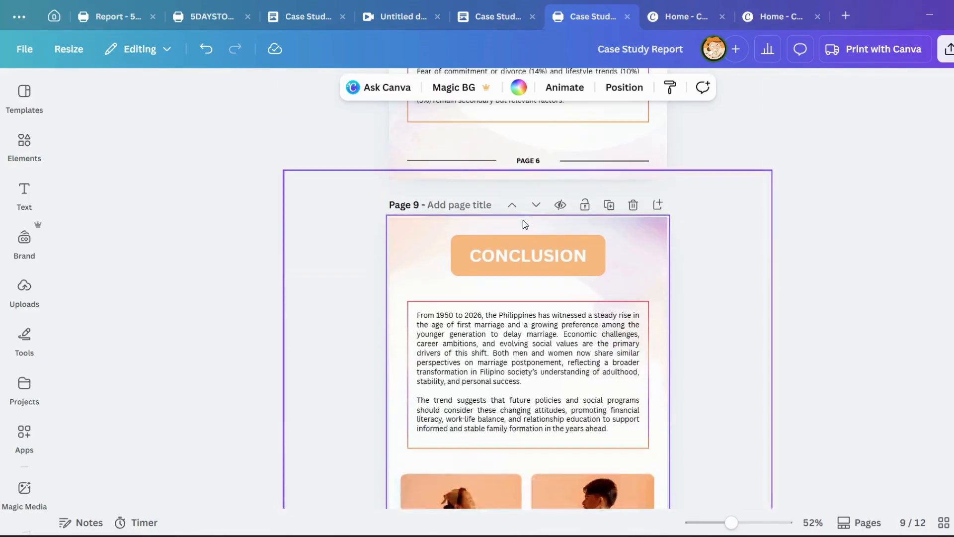
scroll(545, 163, "down", 8)
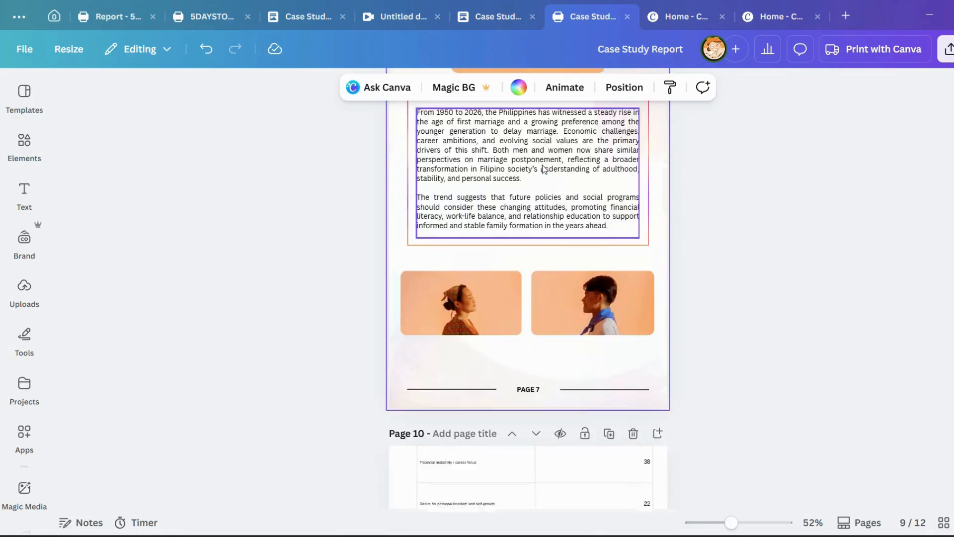
Compare the Data Presentation pages again, examining the line charts, the data insight box and the pie chart page.
scroll(547, 303, "up", 10)
scroll(547, 303, "up", 12)
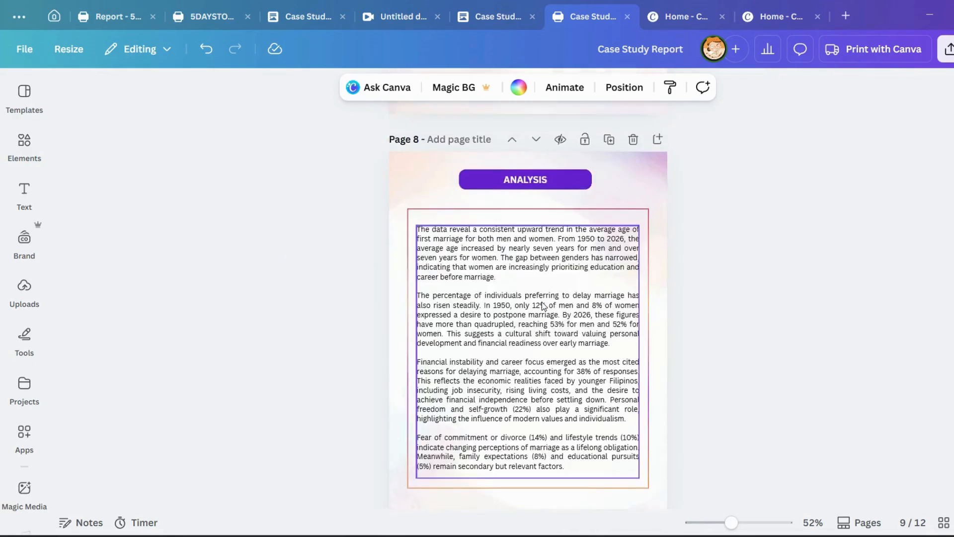
scroll(551, 273, "up", 10)
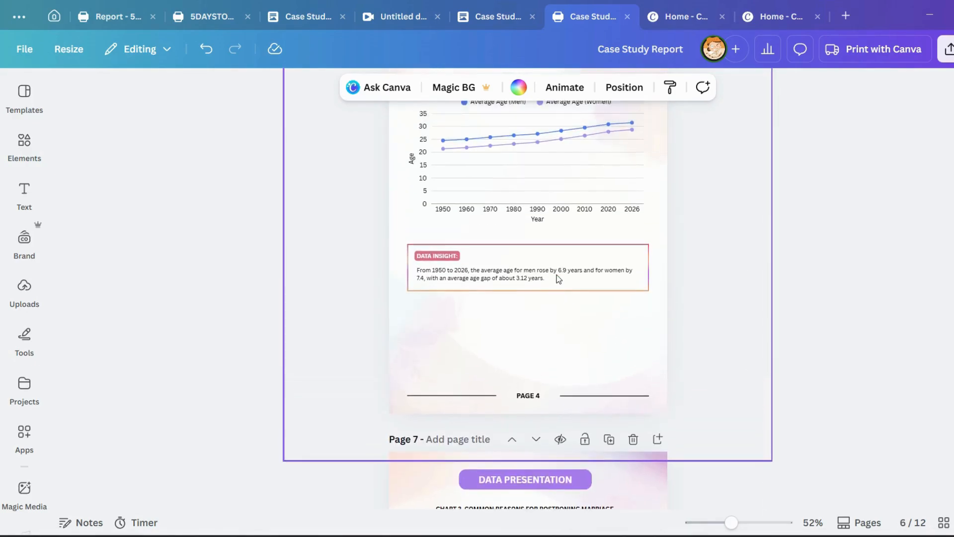
scroll(569, 291, "down", 10)
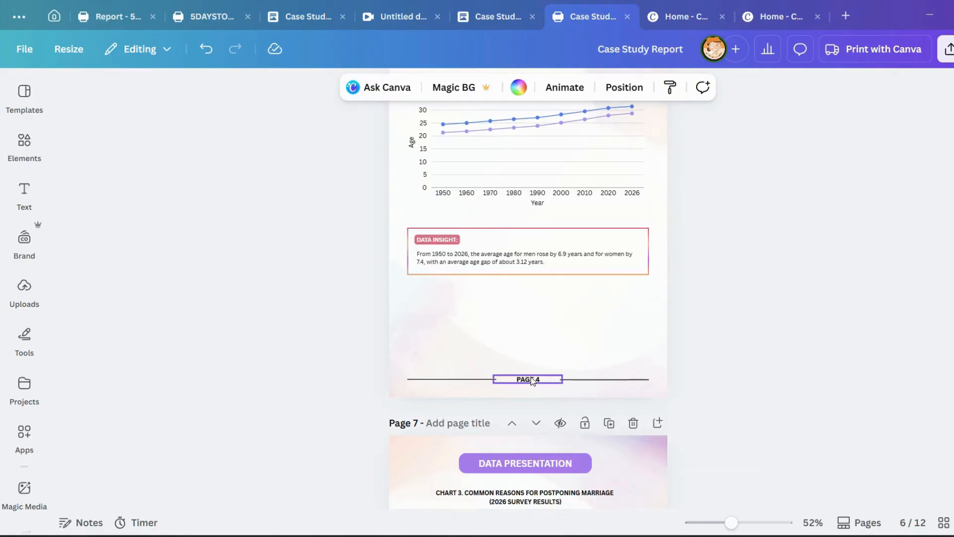
scroll(564, 335, "up", 5)
scroll(639, 314, "up", 7)
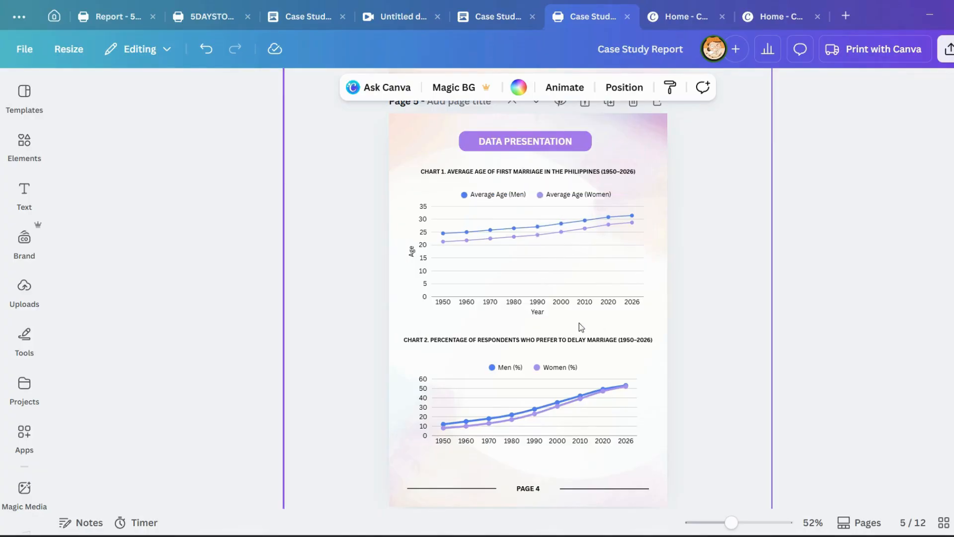
scroll(597, 322, "down", 9)
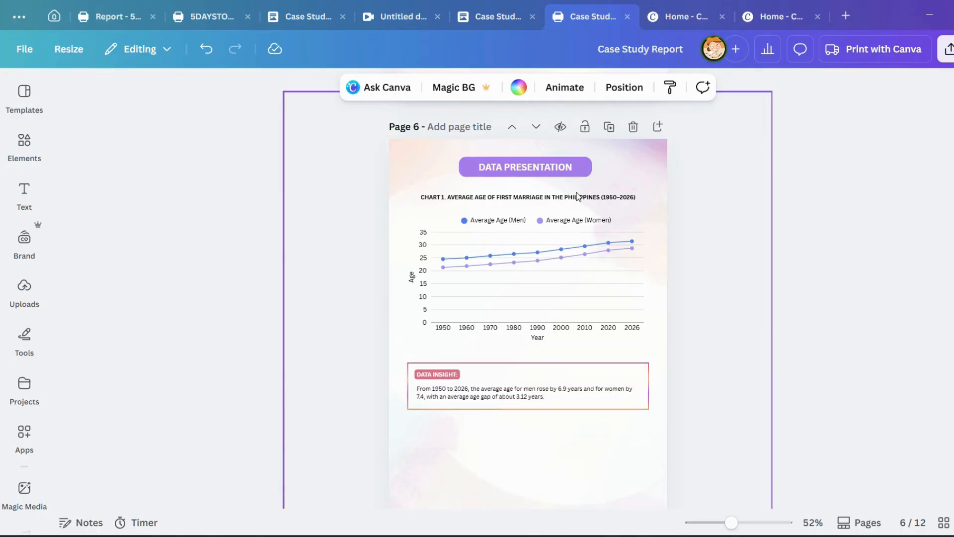
scroll(500, 406, "down", 3)
scroll(500, 406, "down", 6)
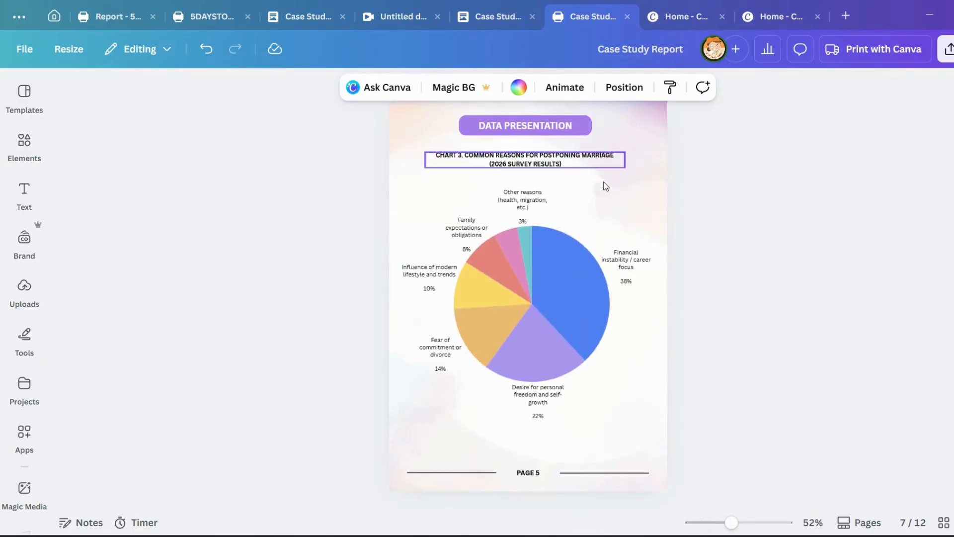
scroll(606, 187, "up", 8)
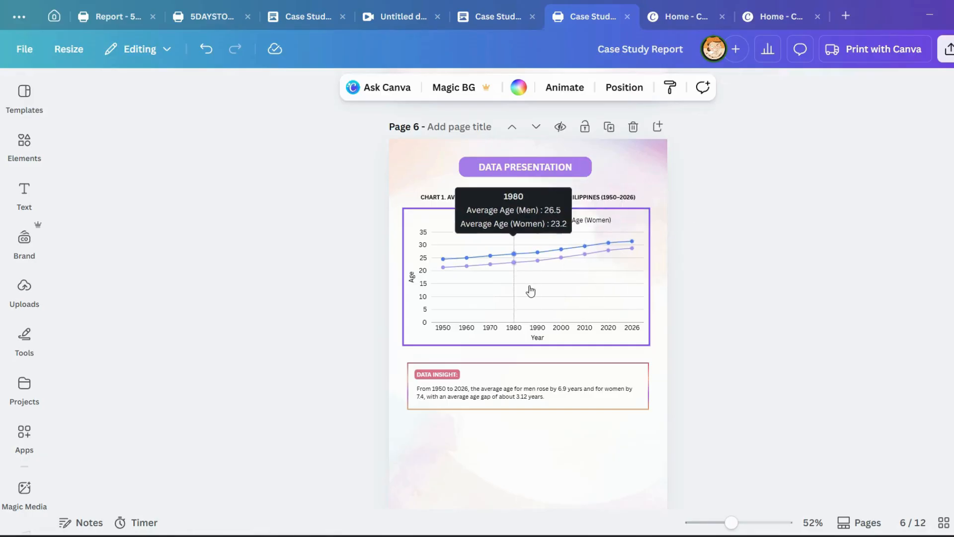
scroll(611, 264, "up", 4)
scroll(683, 318, "down", 9)
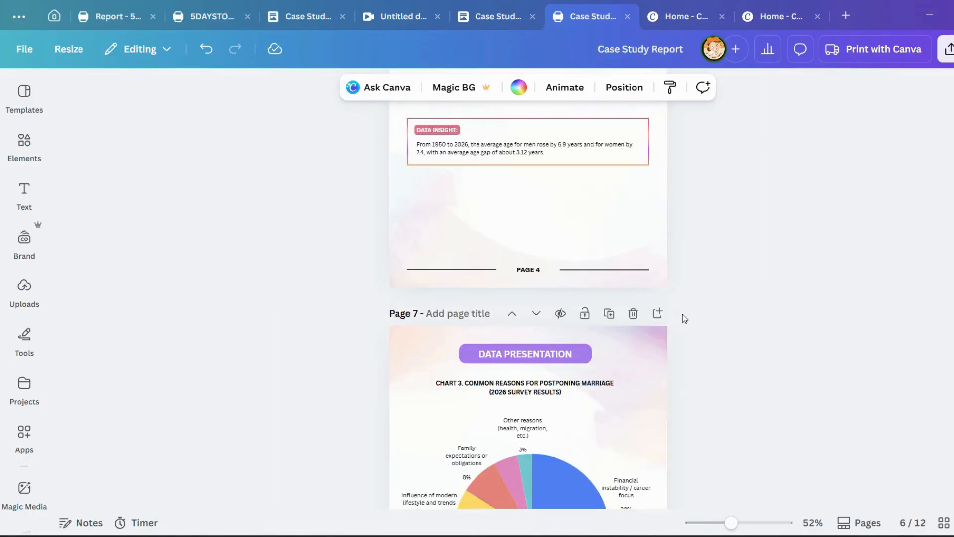
scroll(682, 318, "down", 7)
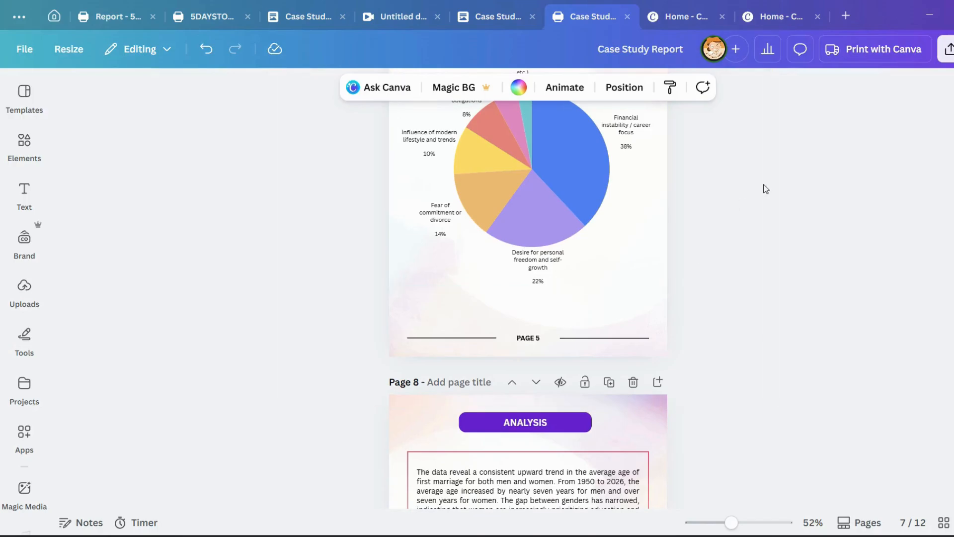
Set the report's download file type to PDF Print and check the available color profiles, keeping RGB.
left_click(950, 49)
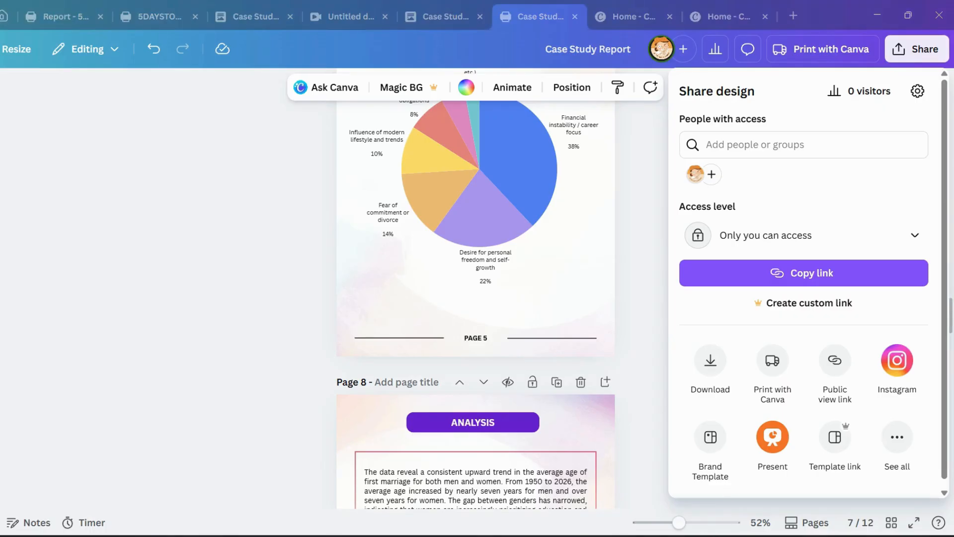
left_click(711, 359)
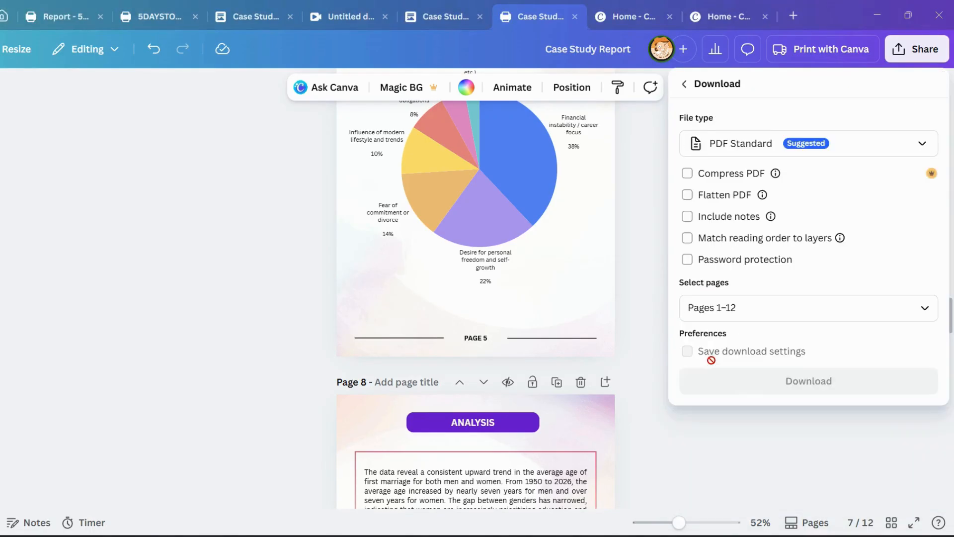
left_click(755, 146)
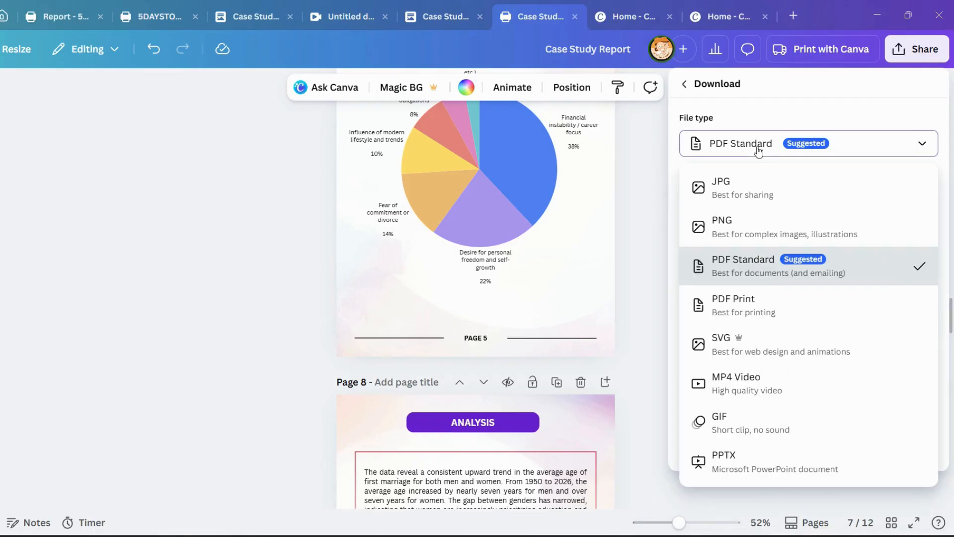
left_click(753, 308)
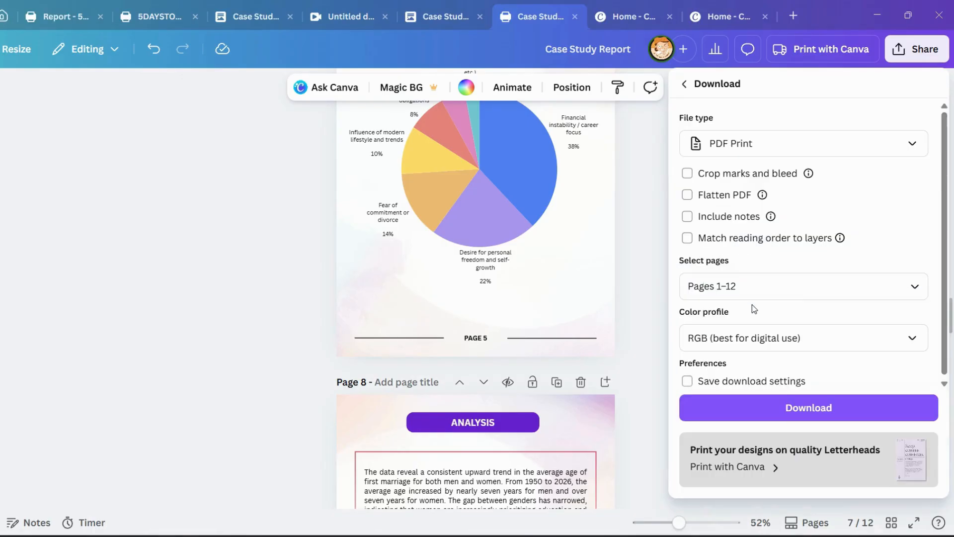
left_click(790, 336)
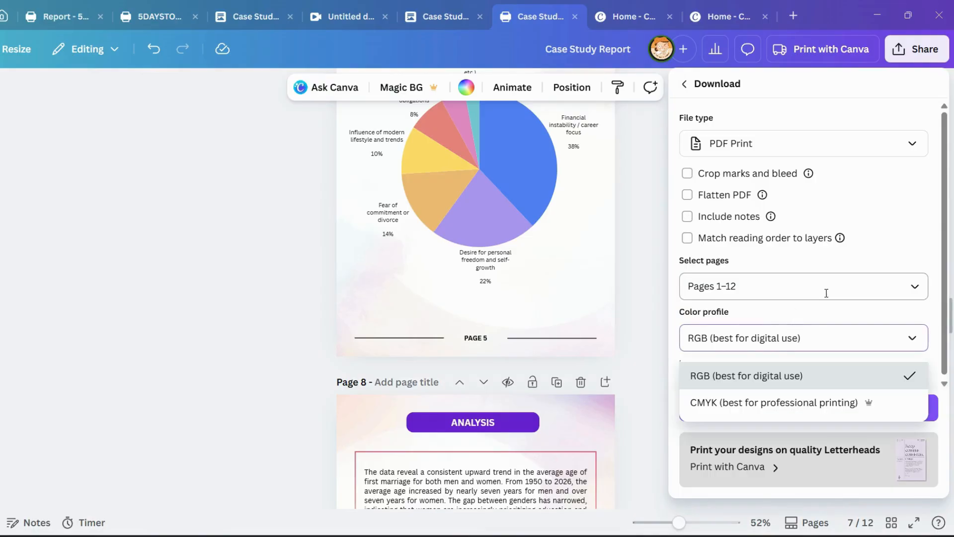
Limit the download to pages 1–9 by excluding the data table pages 10, 11 and 12.
left_click(779, 286)
scroll(795, 348, "down", 7)
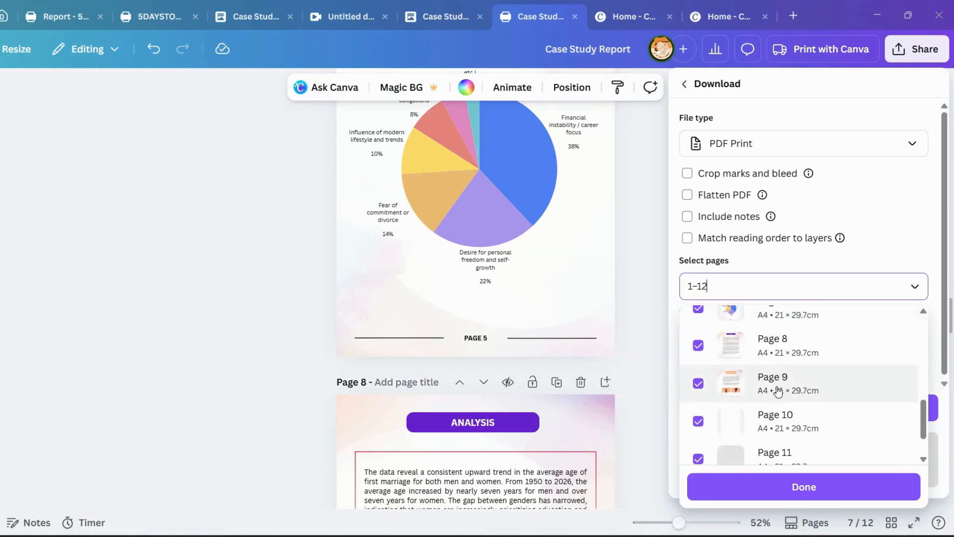
scroll(746, 387, "down", 2)
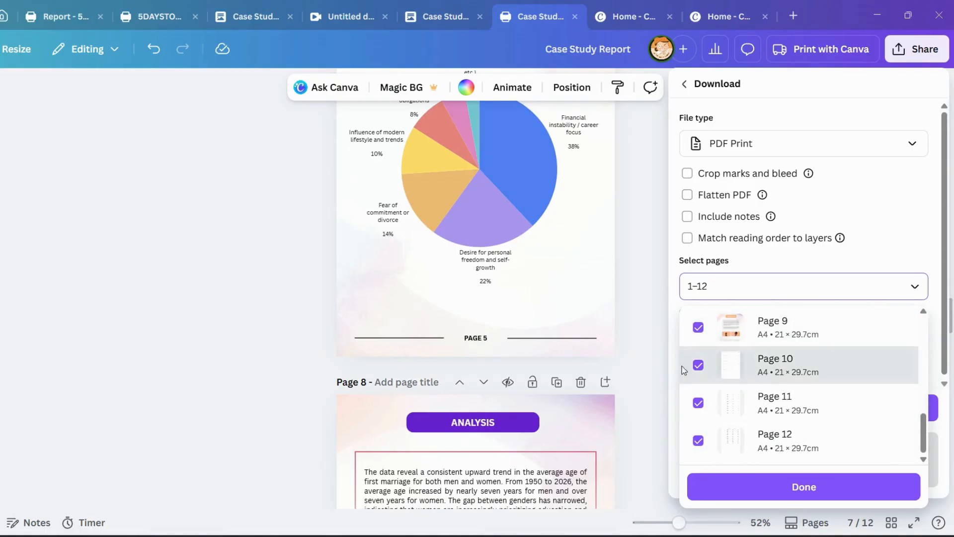
left_click(698, 368)
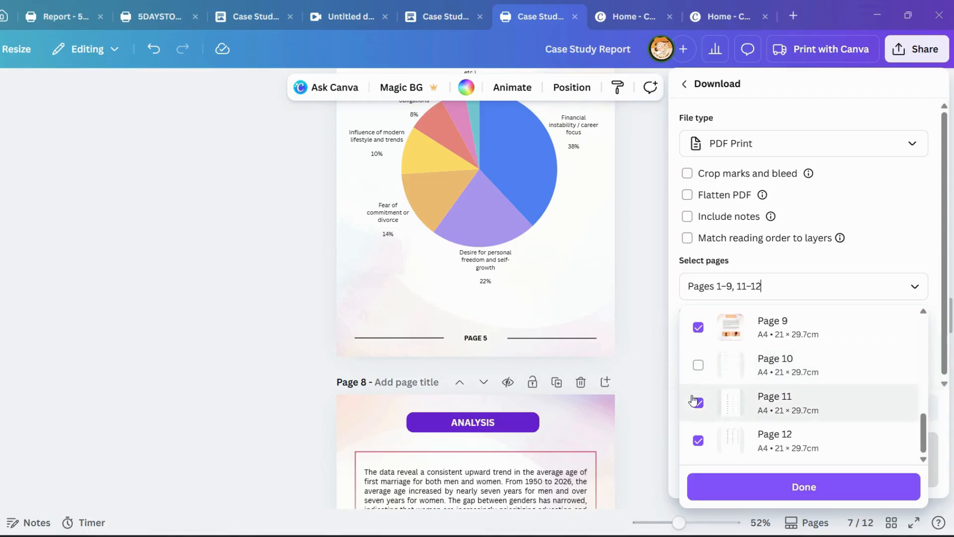
scroll(706, 383, "up", 10)
left_click(804, 490)
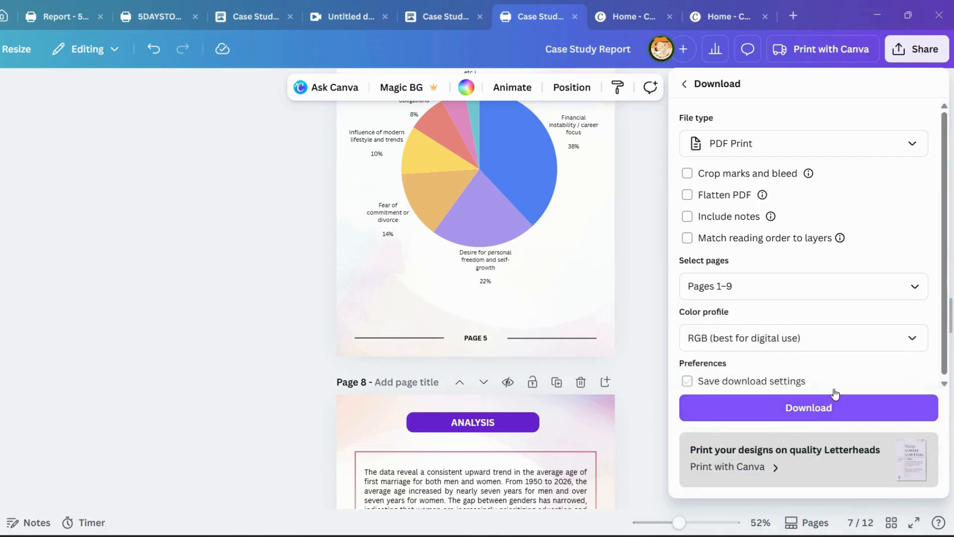
Check the PDF Standard download options for pages 1–9, and set the file type to PPTX instead.
left_click(821, 156)
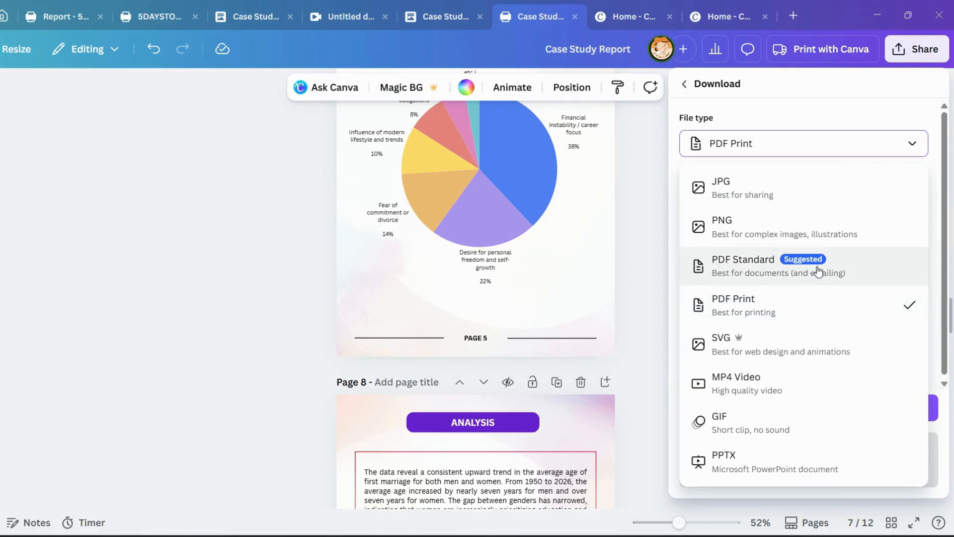
left_click(751, 272)
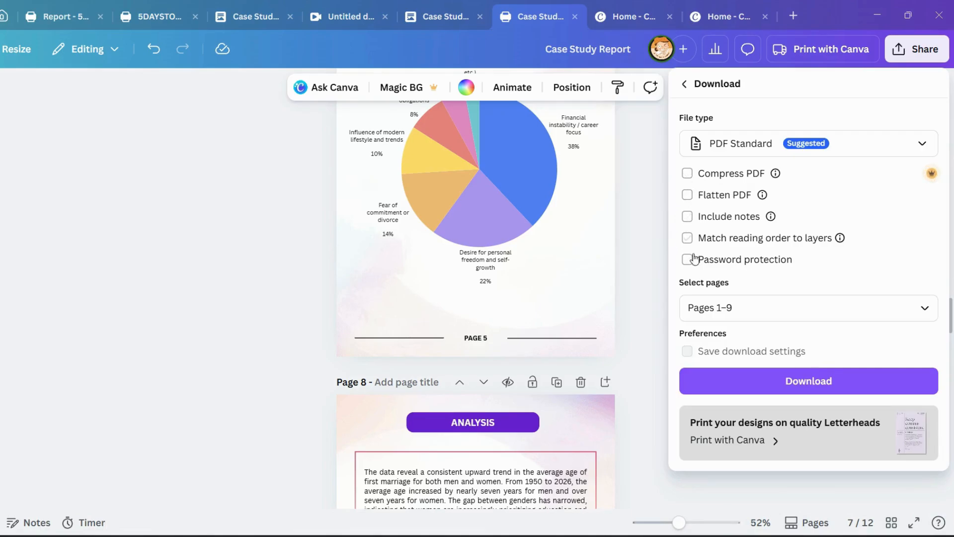
left_click(756, 316)
left_click(873, 147)
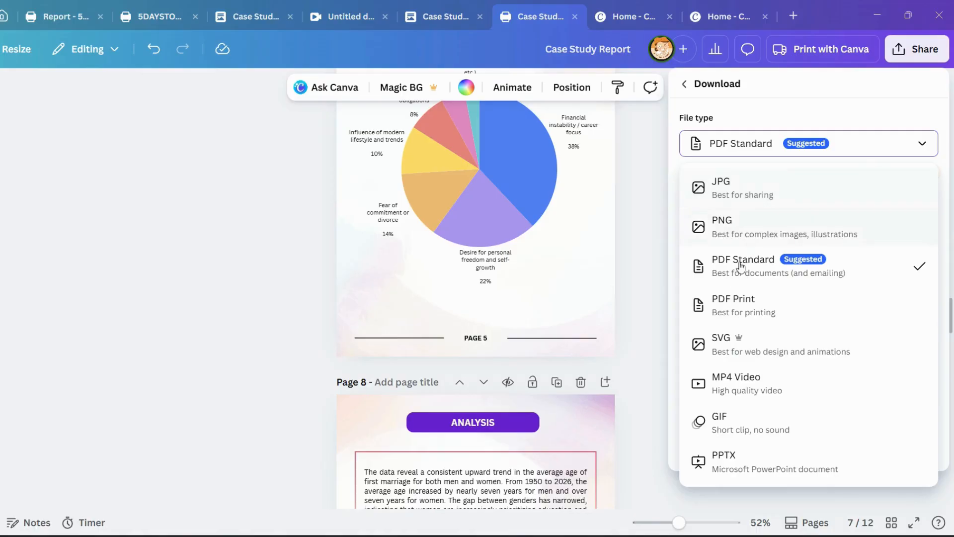
left_click(750, 472)
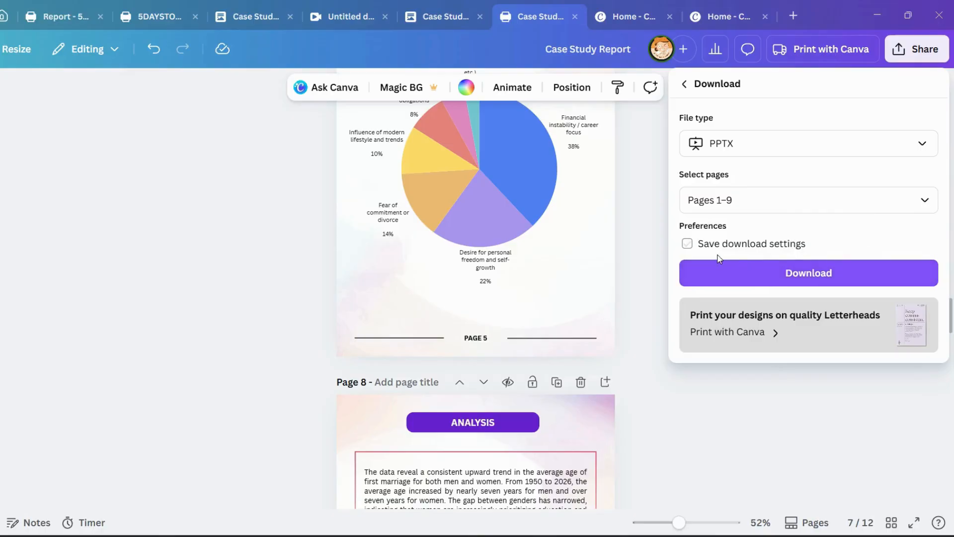
Check the custom link option in the design's sharing settings without creating a link.
left_click(687, 85)
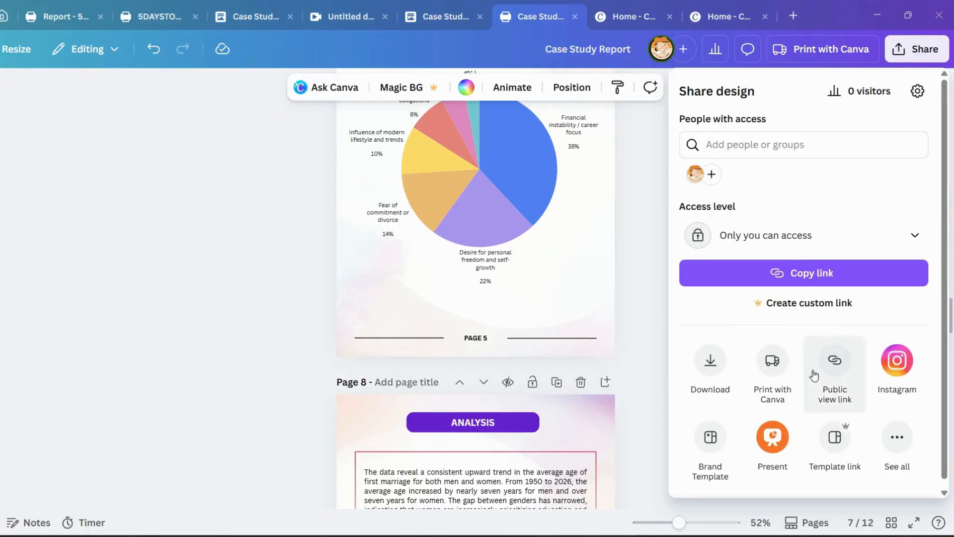
left_click(722, 313)
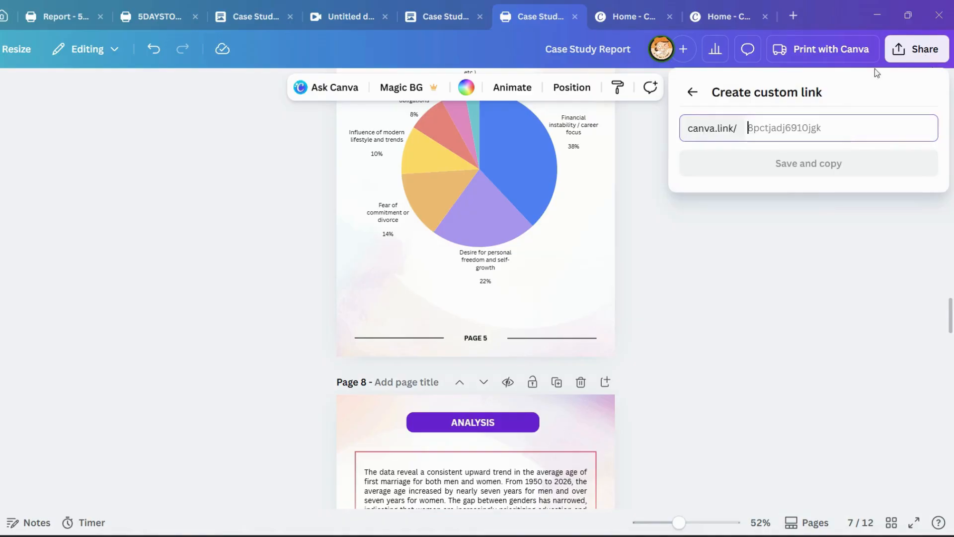
left_click(692, 91)
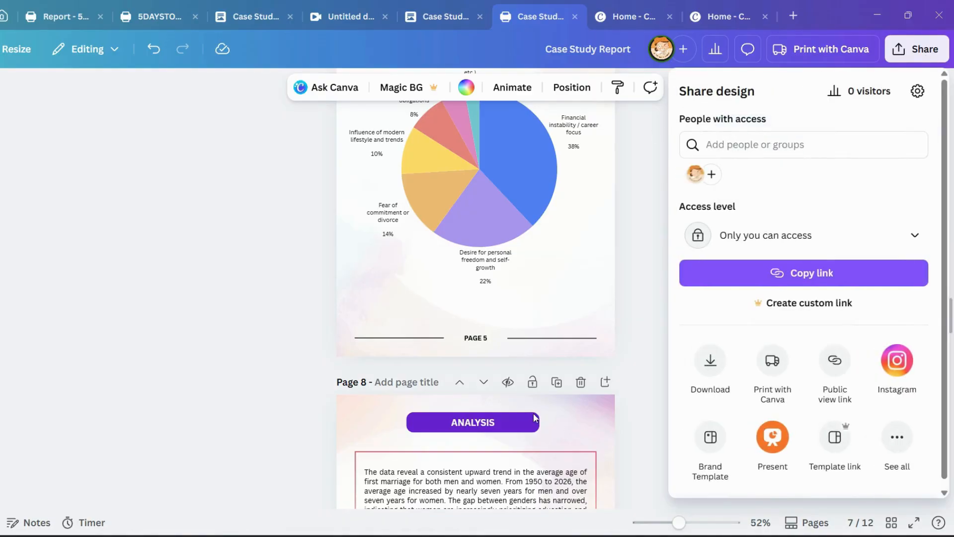
left_click(644, 172)
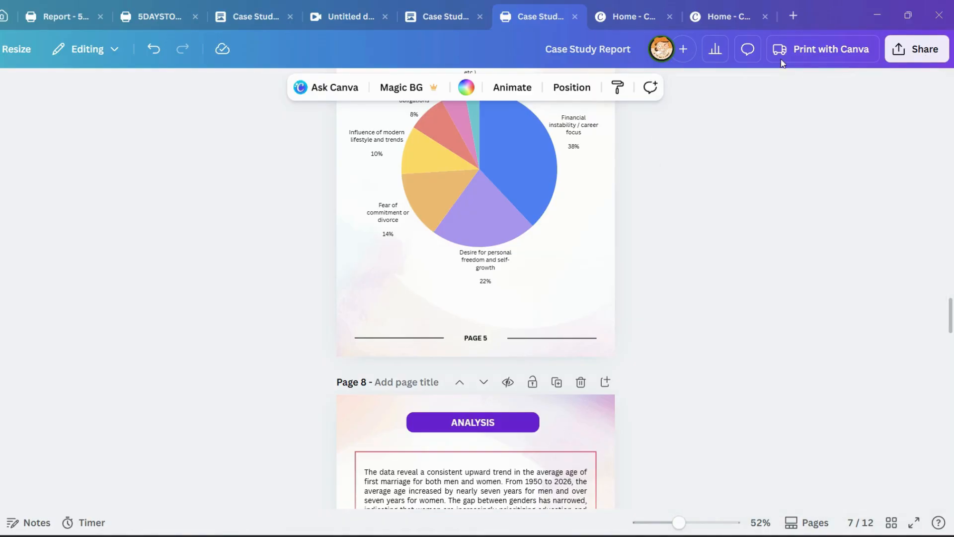
Review the access level choices for sharing the design, keeping Only you can access.
left_click(921, 48)
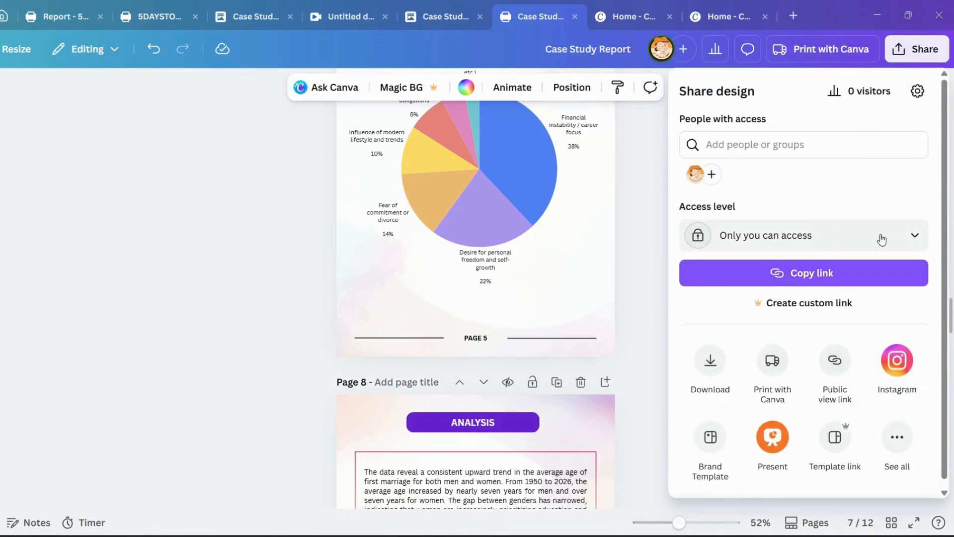
left_click(901, 241)
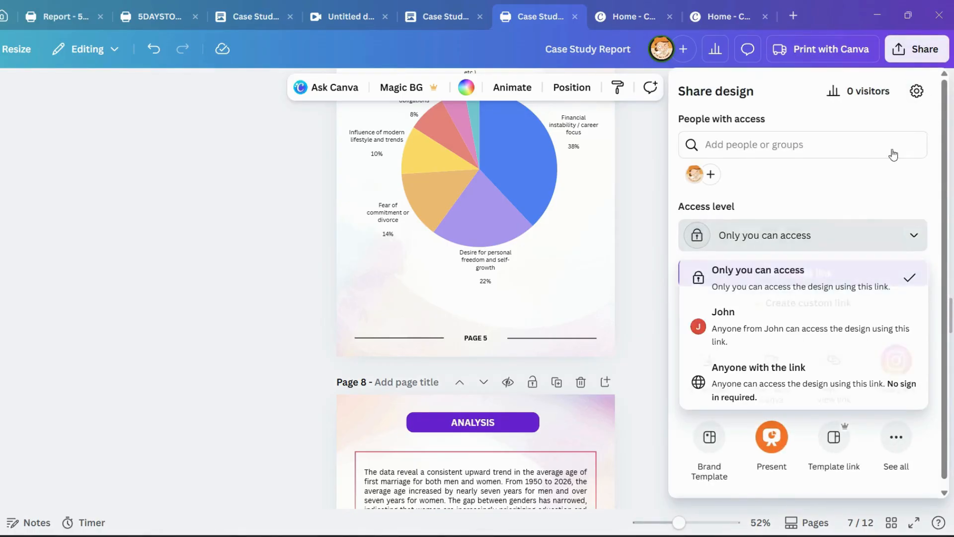
left_click(892, 149)
left_click(689, 91)
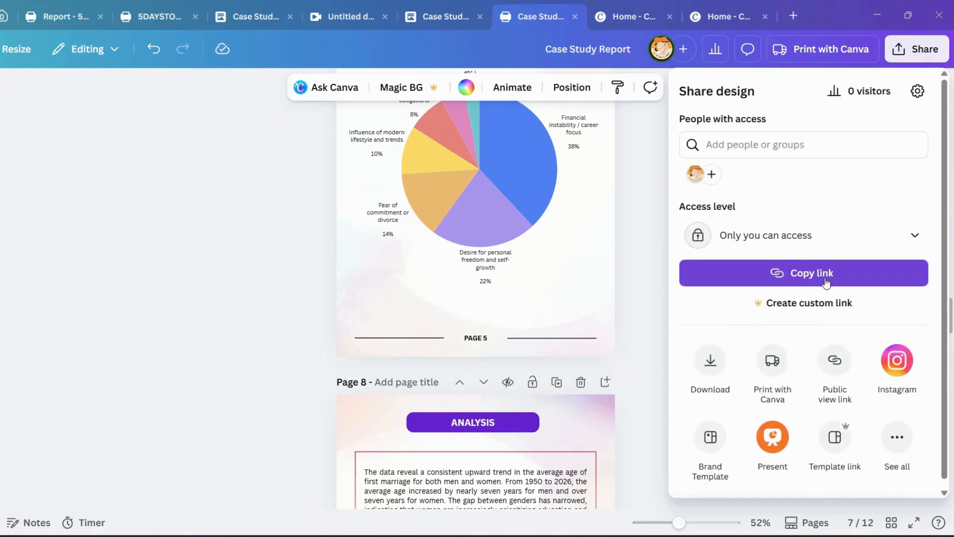
Review the available presentation modes and the download file types for the report without starting either.
scroll(814, 355, "down", 1)
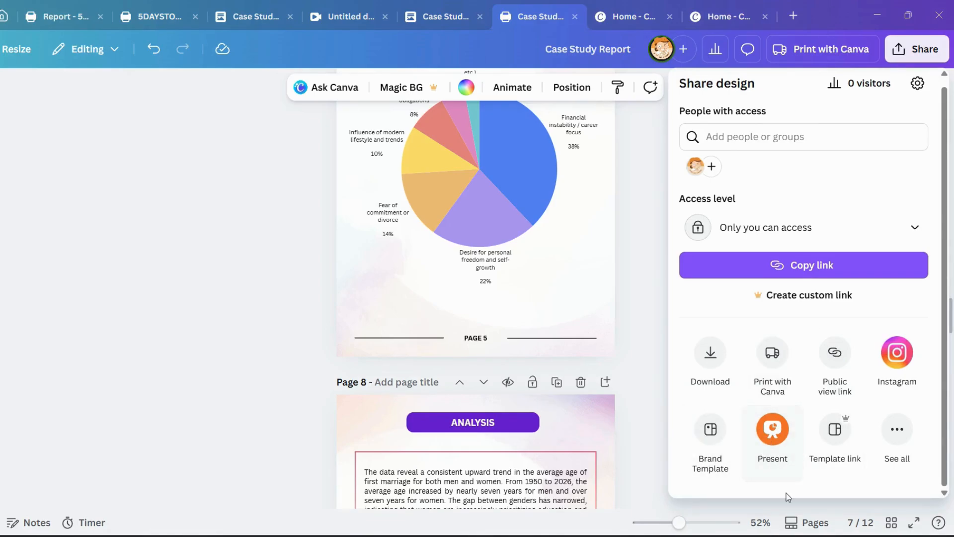
left_click(773, 437)
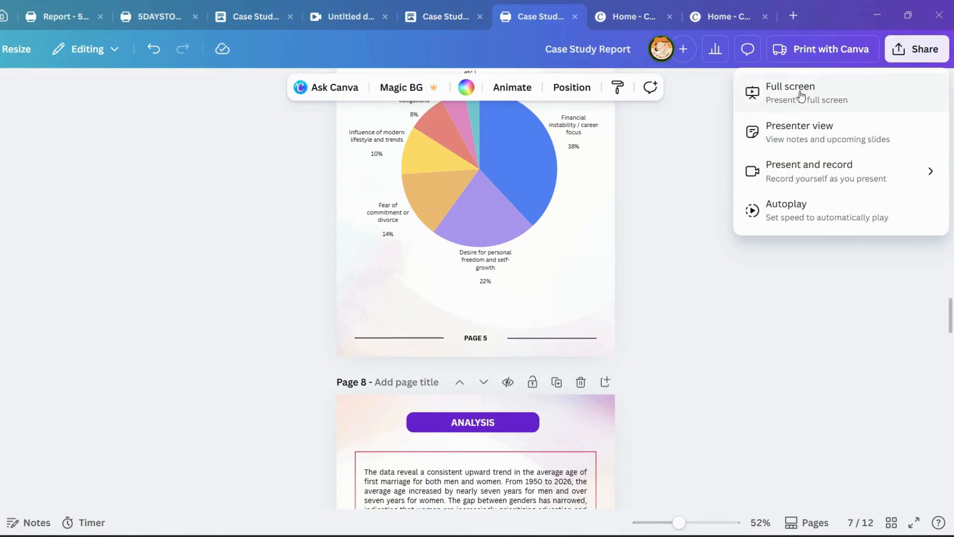
left_click(913, 52)
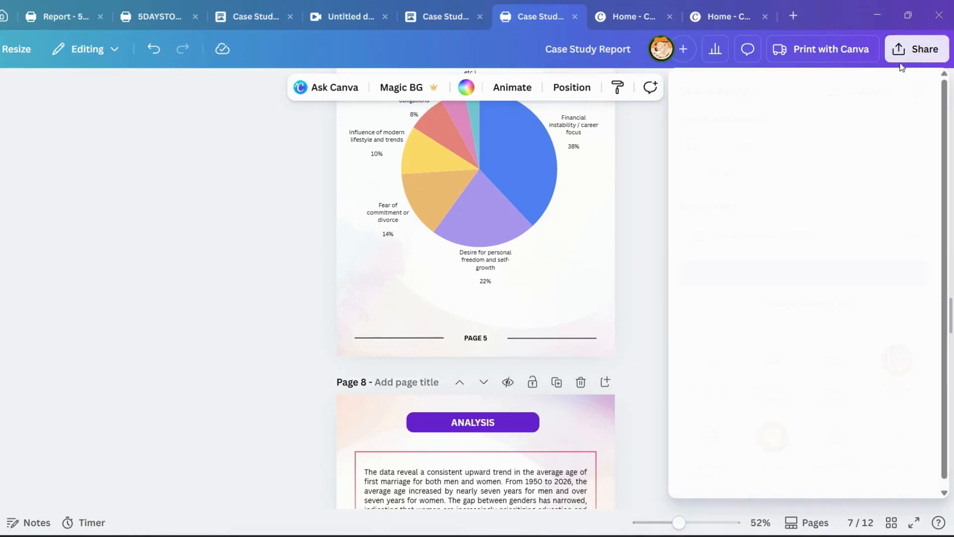
left_click(720, 356)
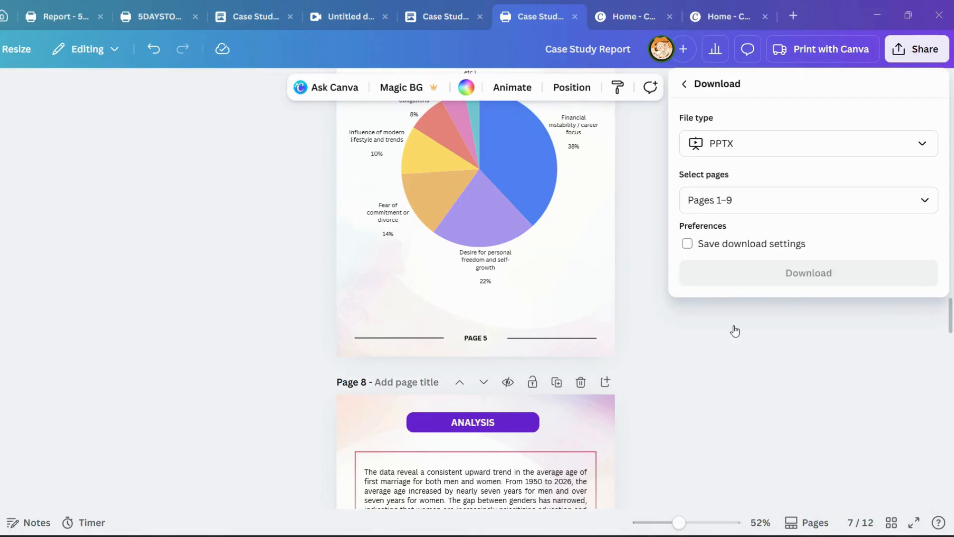
left_click(773, 150)
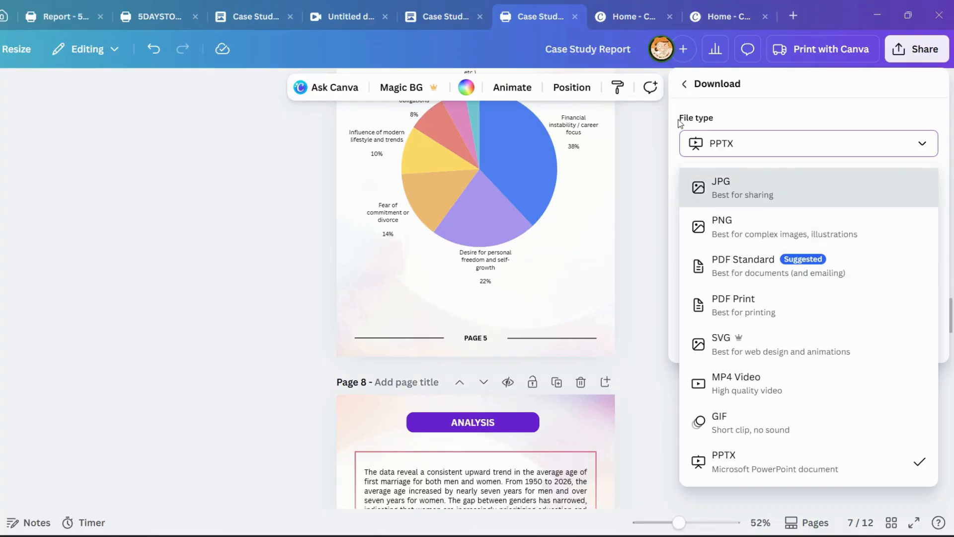
left_click(683, 85)
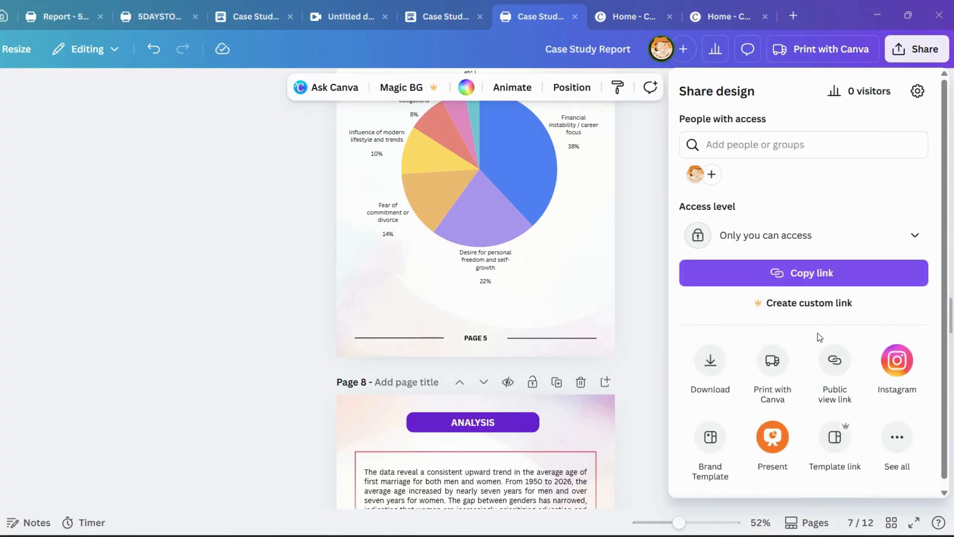
Create a public view link for the Case Study Report and copy it.
left_click(837, 370)
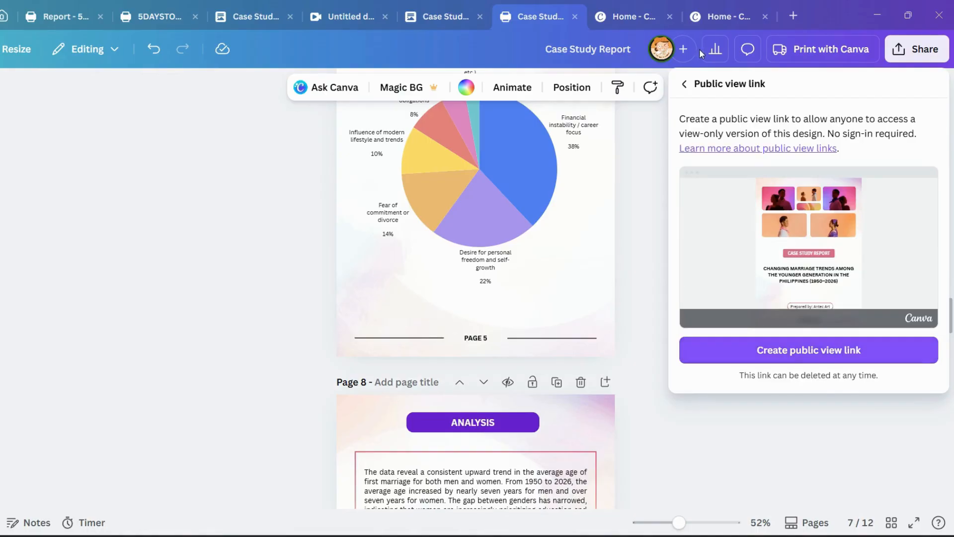
left_click(815, 350)
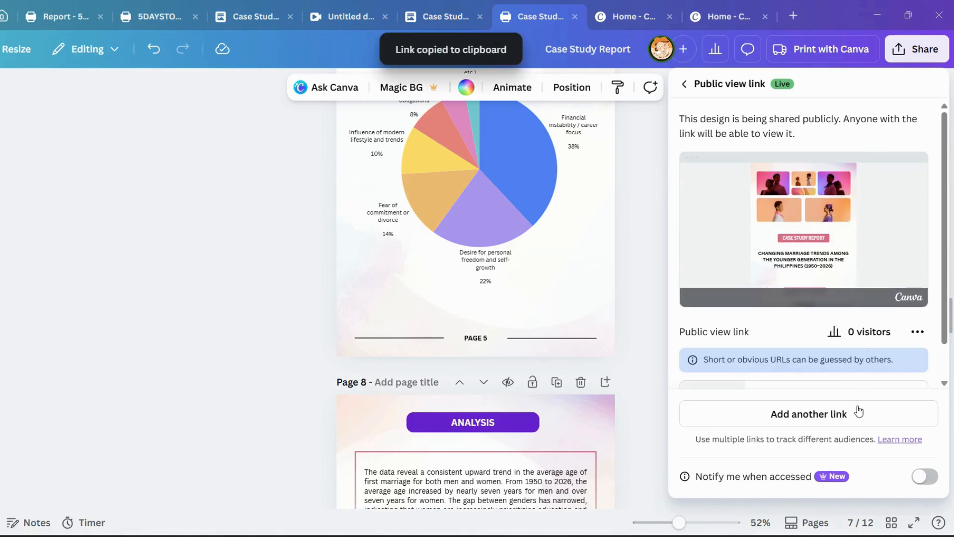
scroll(863, 353, "down", 1)
left_click(920, 354)
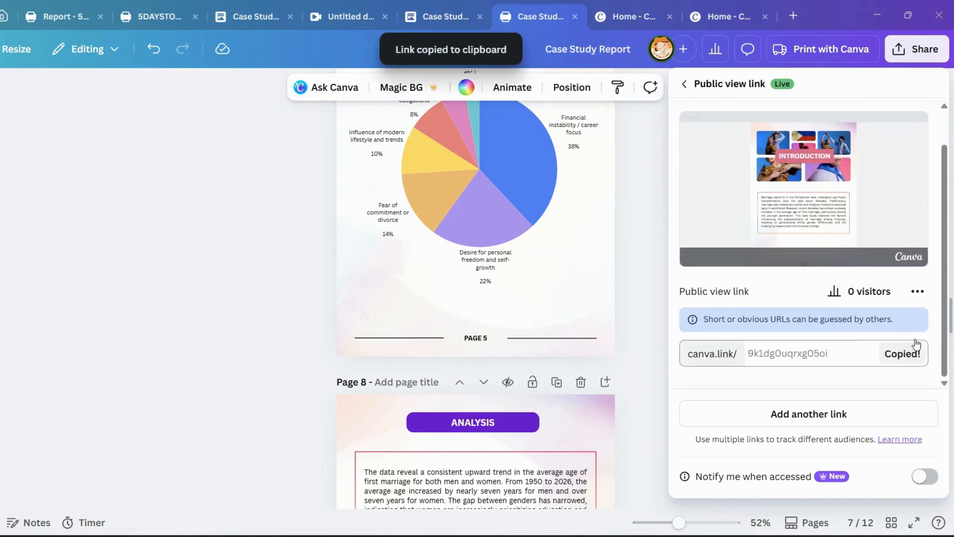
Switch to the Chrome browser and open the copied public view link in a new tab.
left_click(794, 16)
left_click(646, 535)
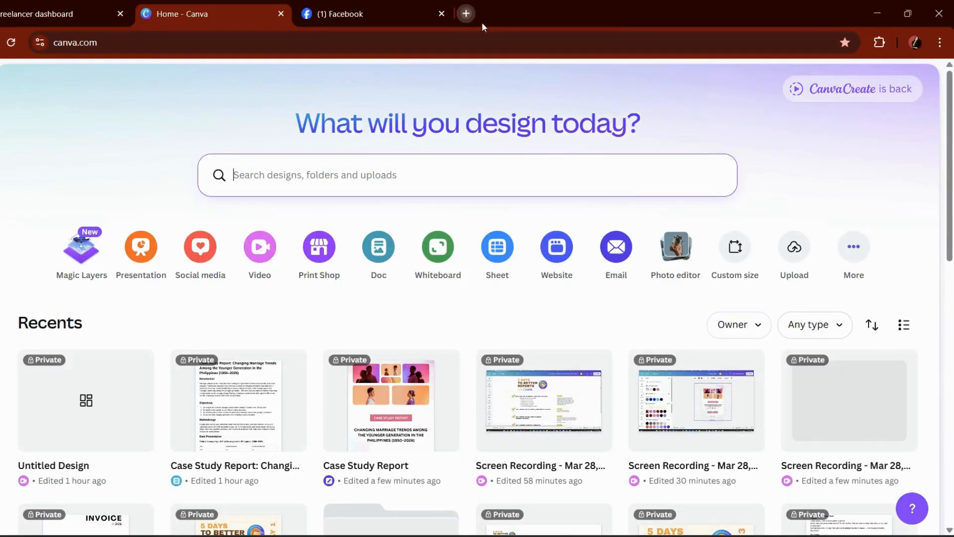
left_click(466, 14)
key("ctrl+v")
key("Return")
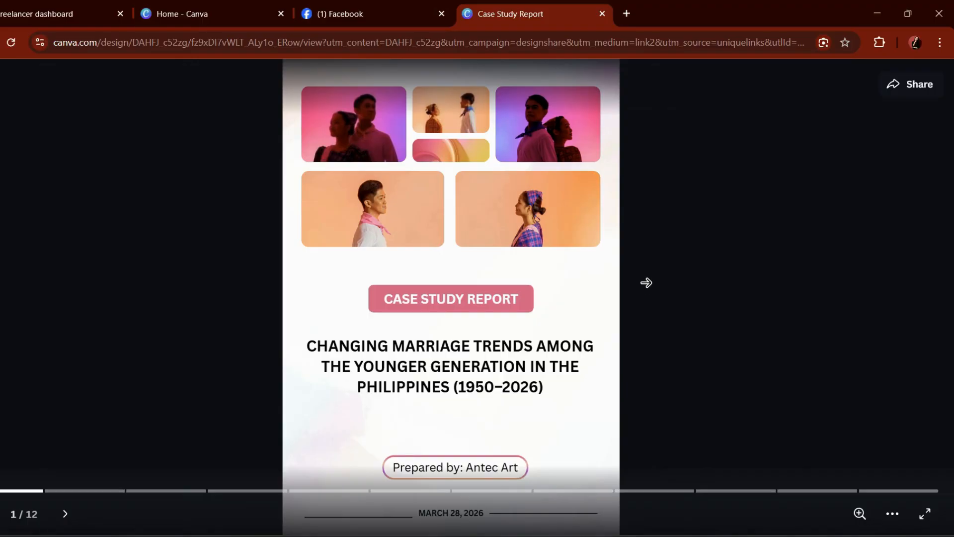
Advance the shared report to the Data Presentation page with both line charts and inspect the data points by year.
left_click(647, 295)
left_click(646, 294)
left_click(646, 294)
left_click(647, 295)
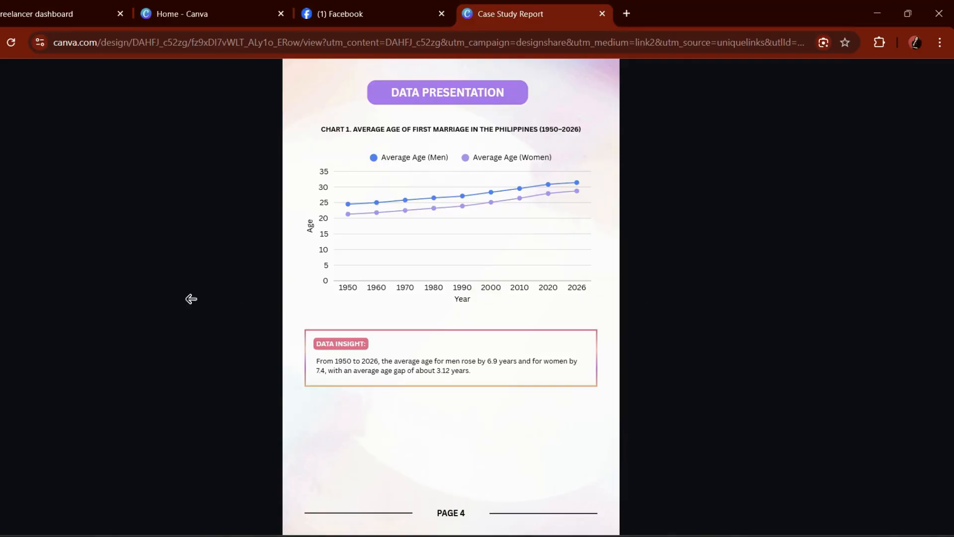
mouse_move(356, 215)
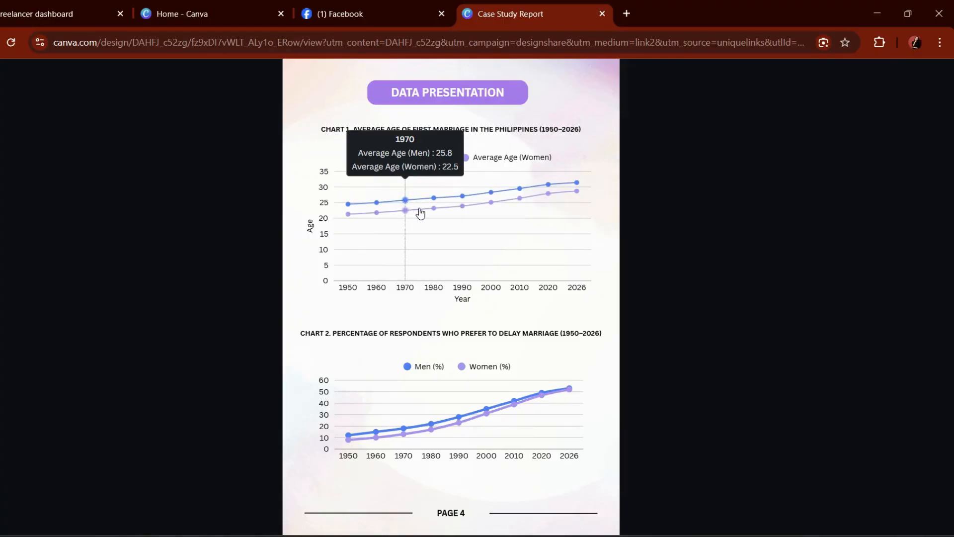
mouse_move(476, 211)
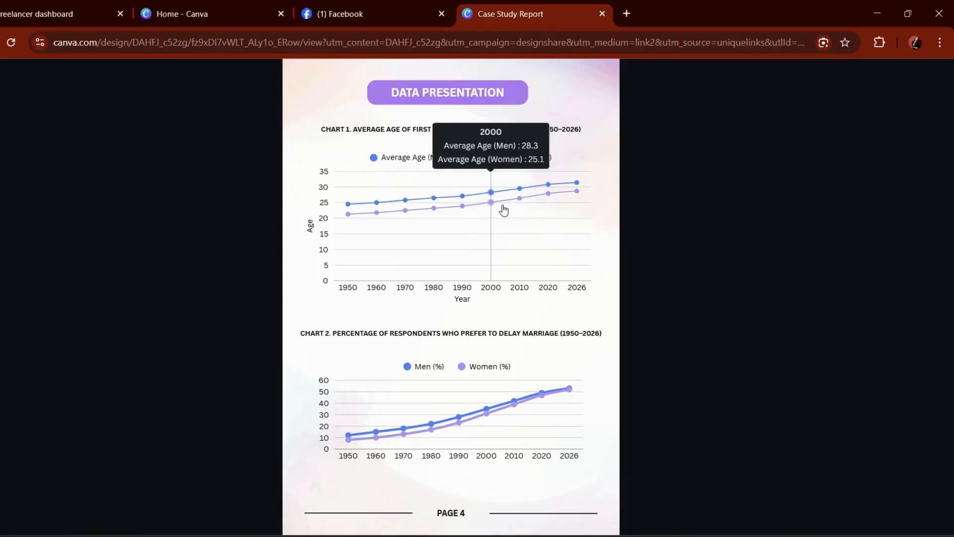
mouse_move(518, 205)
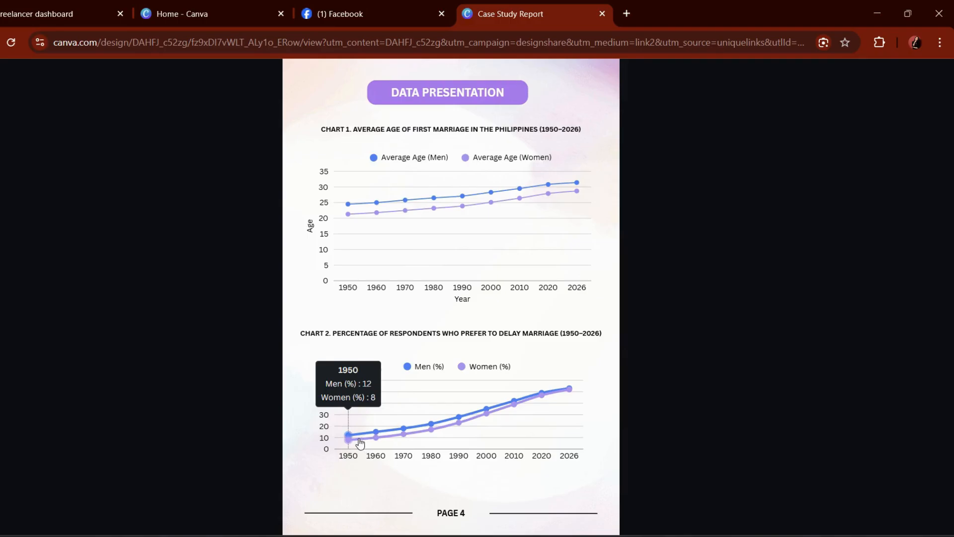
mouse_move(428, 430)
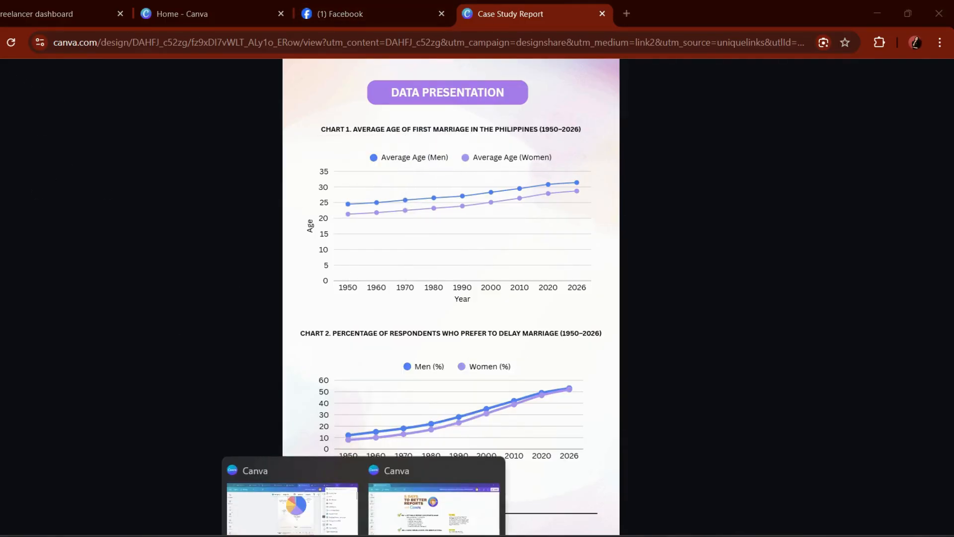
Switch back to the Canva editor, dismiss the open menus and go to the two line charts on page 5.
left_click(432, 479)
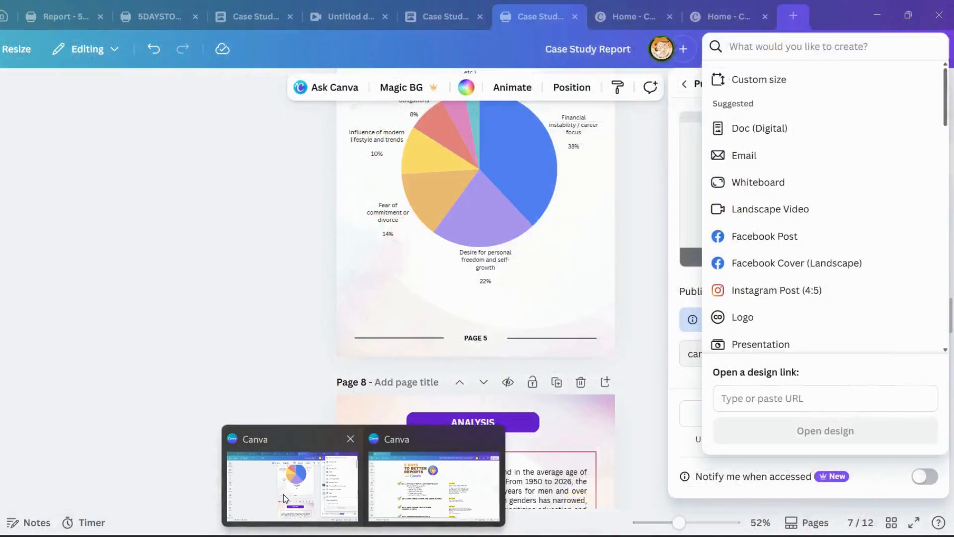
left_click(633, 224)
left_click(661, 199)
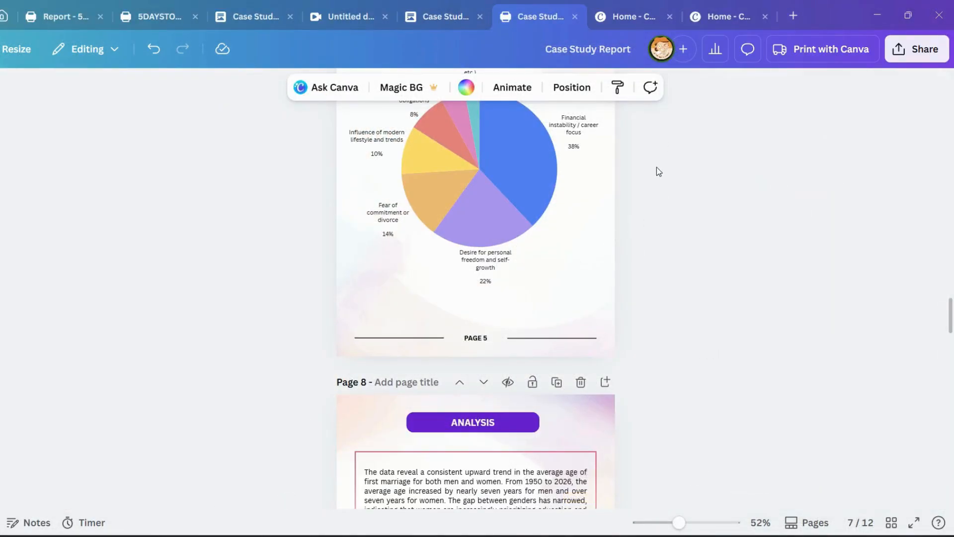
scroll(547, 278, "up", 10)
scroll(412, 278, "up", 10)
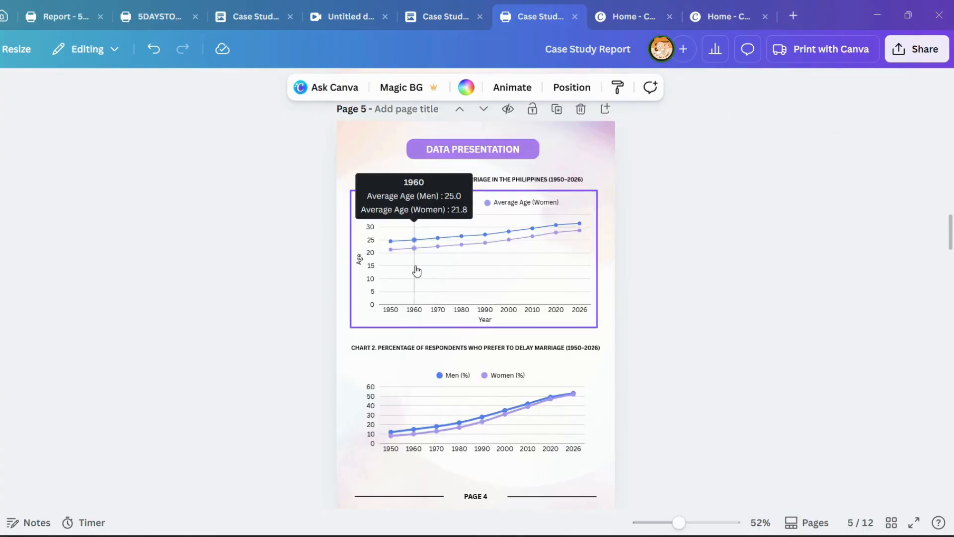
Examine the Chart 1 line chart's customization settings, including grid lines and tooltips, and its data table and chart setup.
left_click(417, 271)
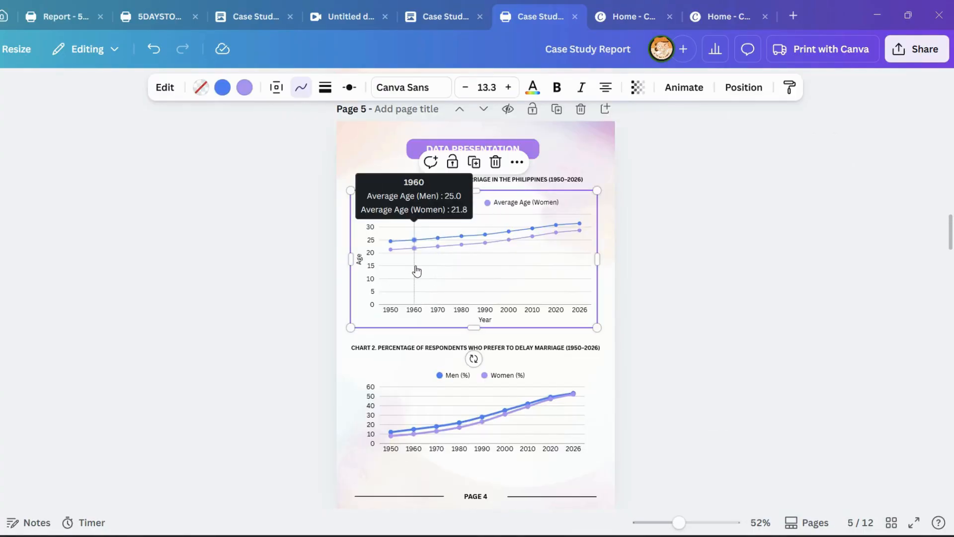
left_click(158, 92)
left_click(169, 198)
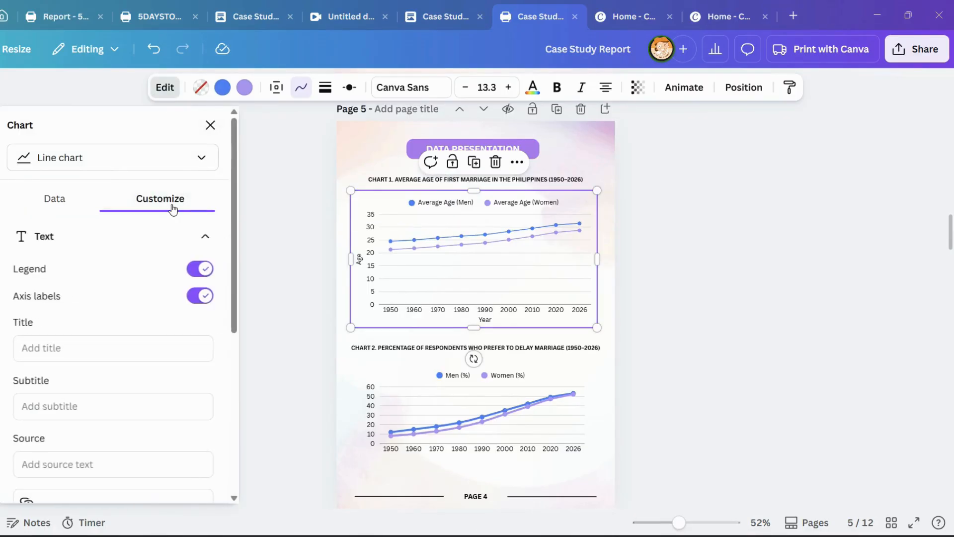
scroll(84, 312, "down", 6)
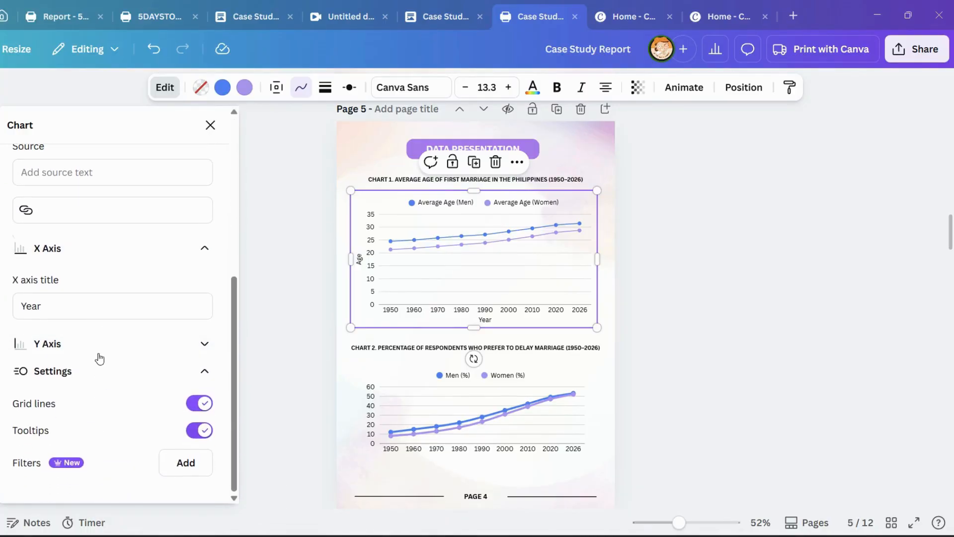
scroll(87, 183, "up", 6)
left_click(57, 177)
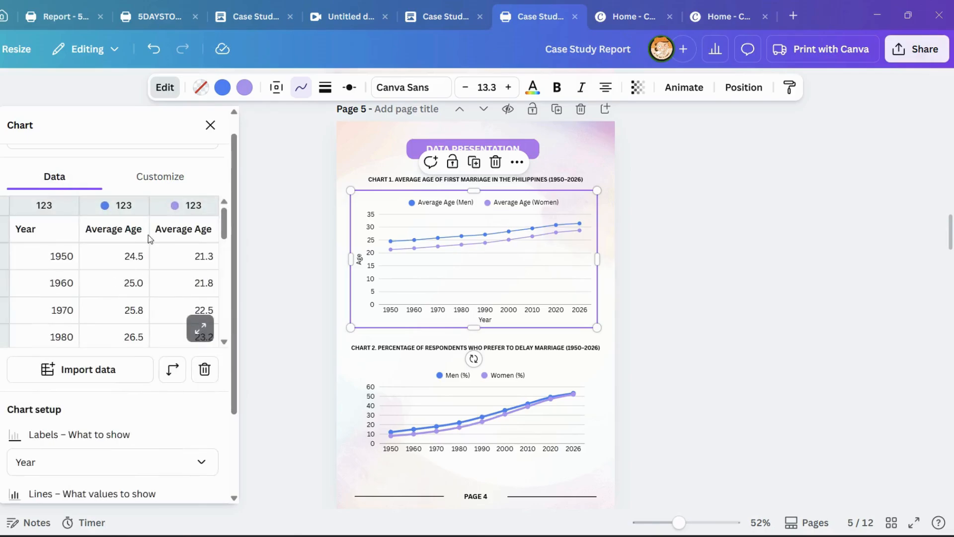
scroll(137, 280, "down", 6)
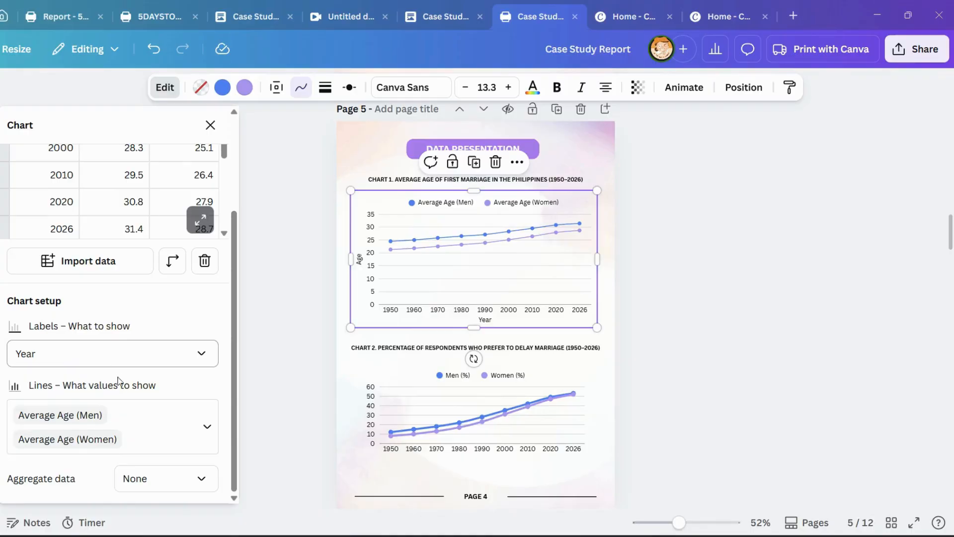
Duplicate the Chart 1 line chart on page 6 and move the copy to the lower part of the page.
left_click(647, 229)
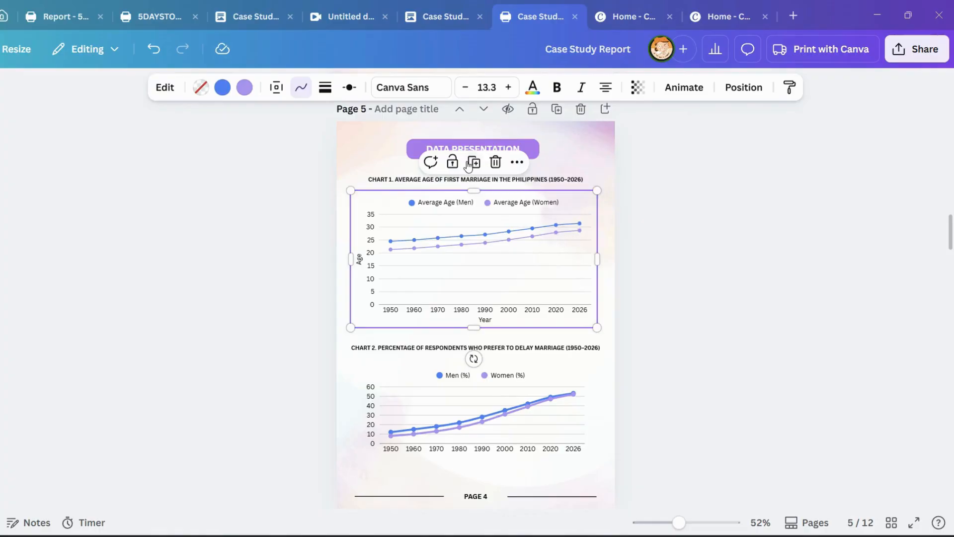
scroll(566, 292, "down", 7)
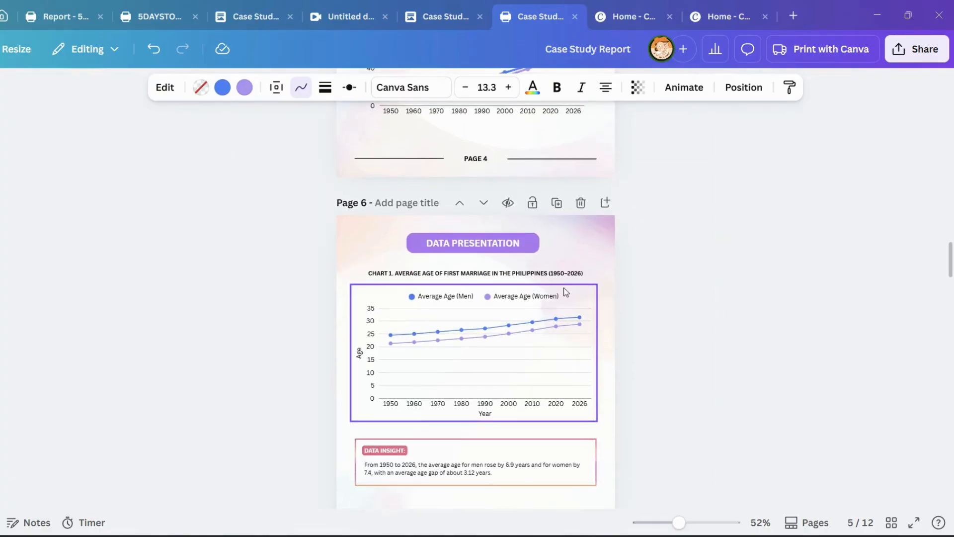
scroll(566, 292, "down", 3)
left_click(565, 198)
key("ctrl+d")
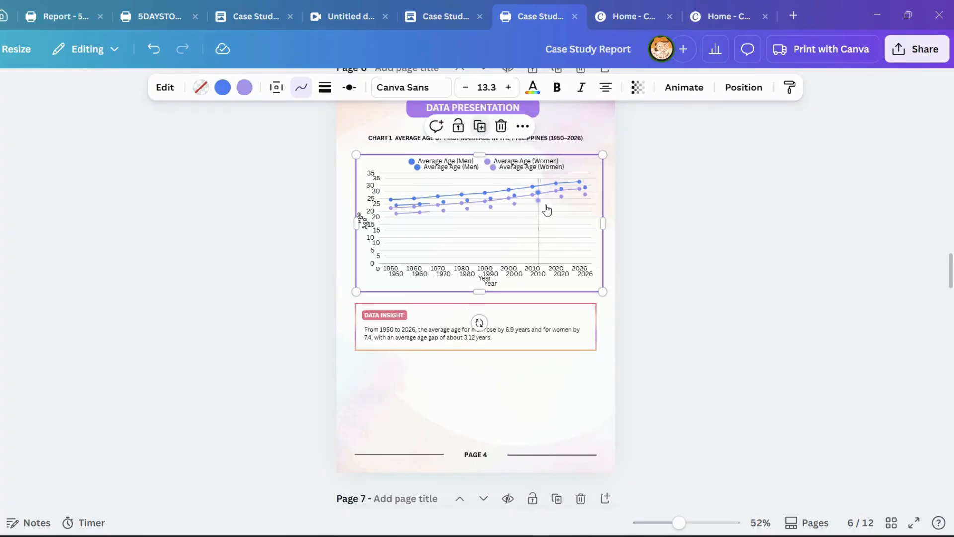
left_click_drag(576, 275, 569, 478)
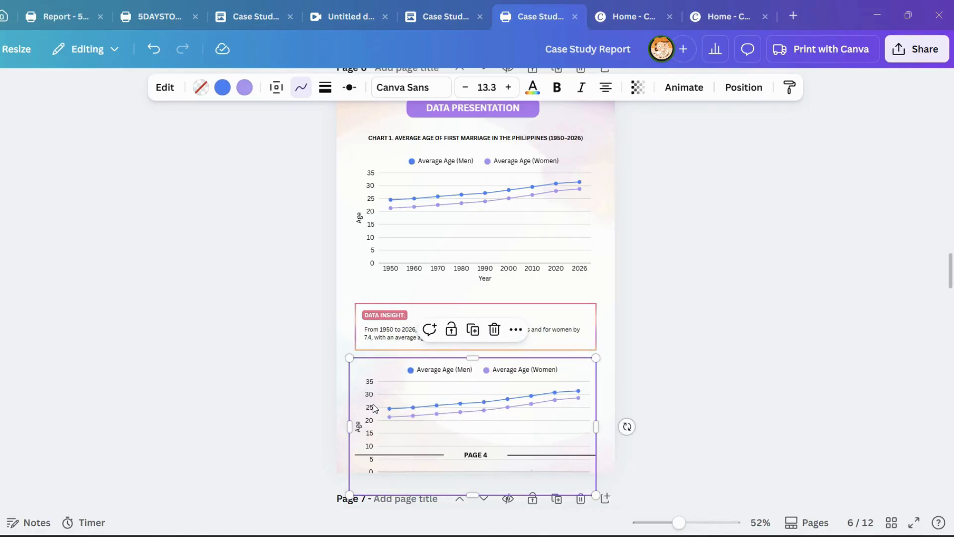
left_click_drag(395, 338, 398, 346)
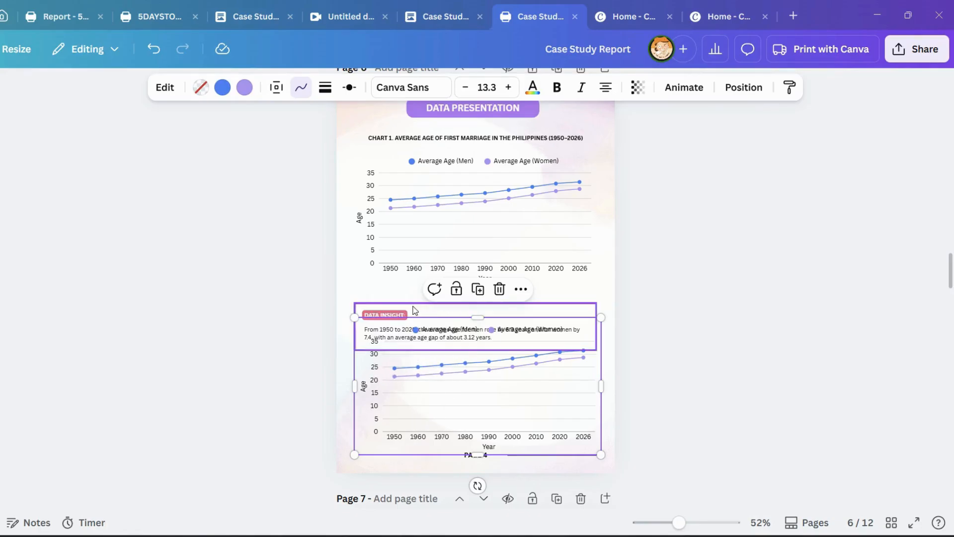
left_click_drag(424, 367, 420, 382)
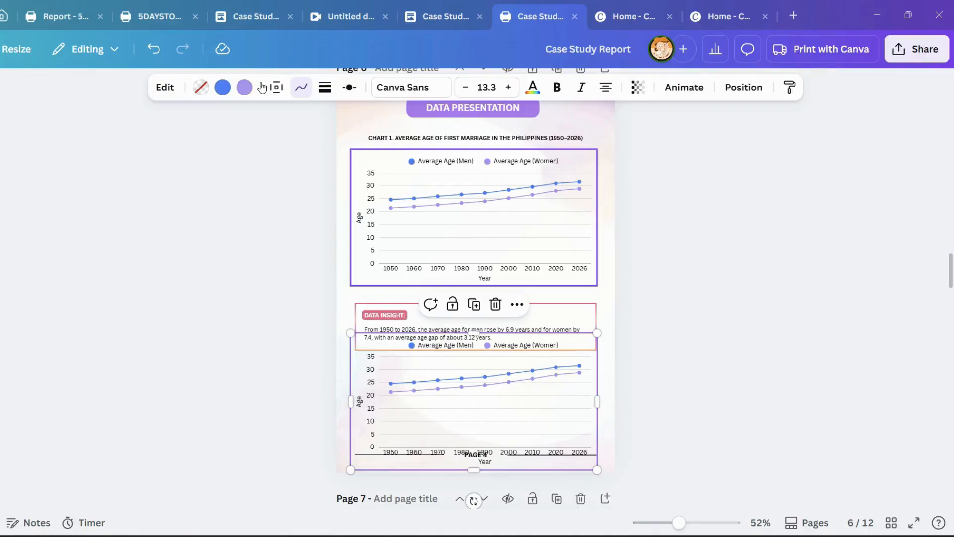
Change the duplicated line chart on page 6 to a bar chart.
left_click(166, 88)
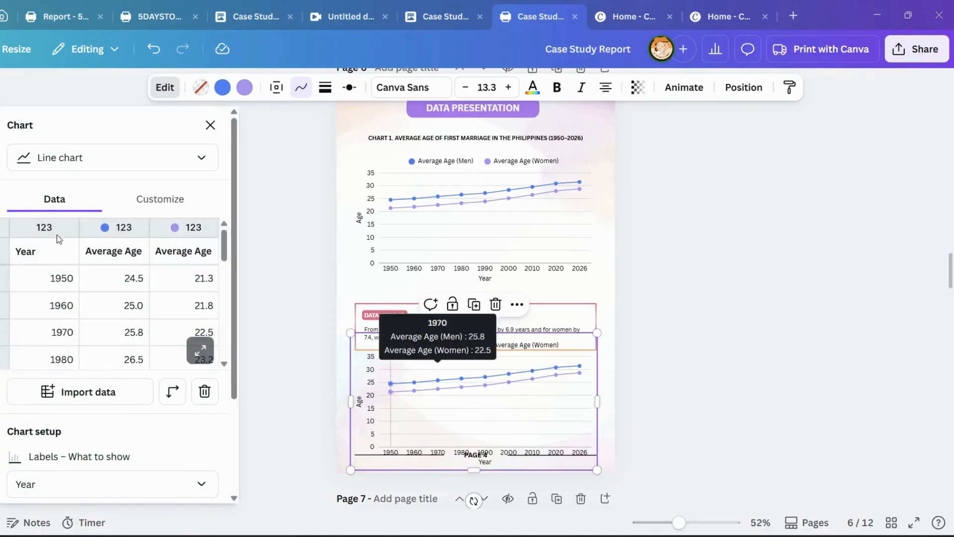
left_click(76, 160)
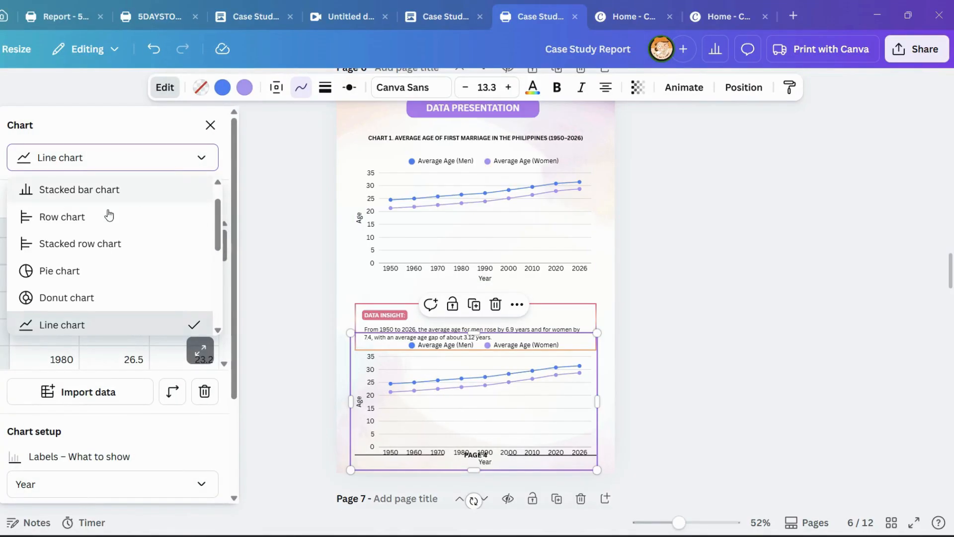
scroll(75, 253, "up", 1)
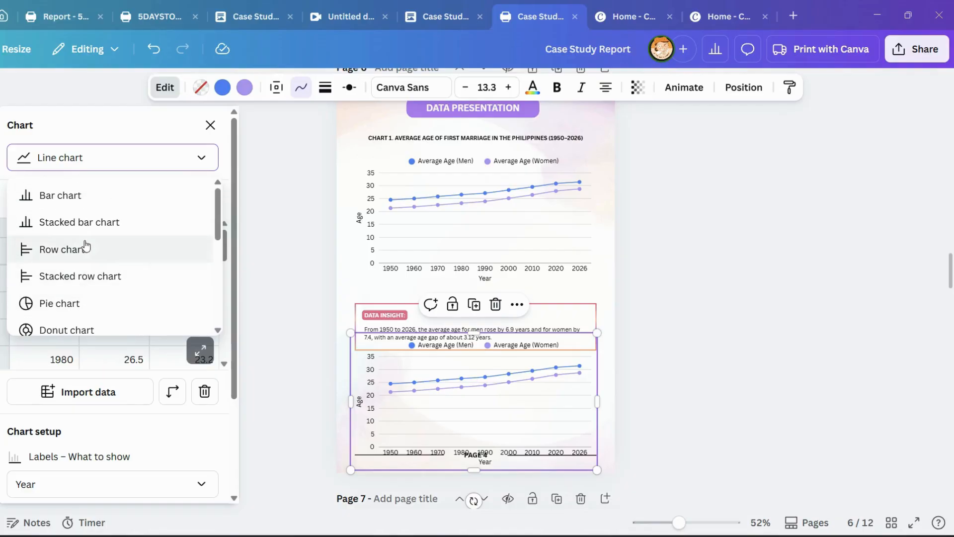
left_click(81, 197)
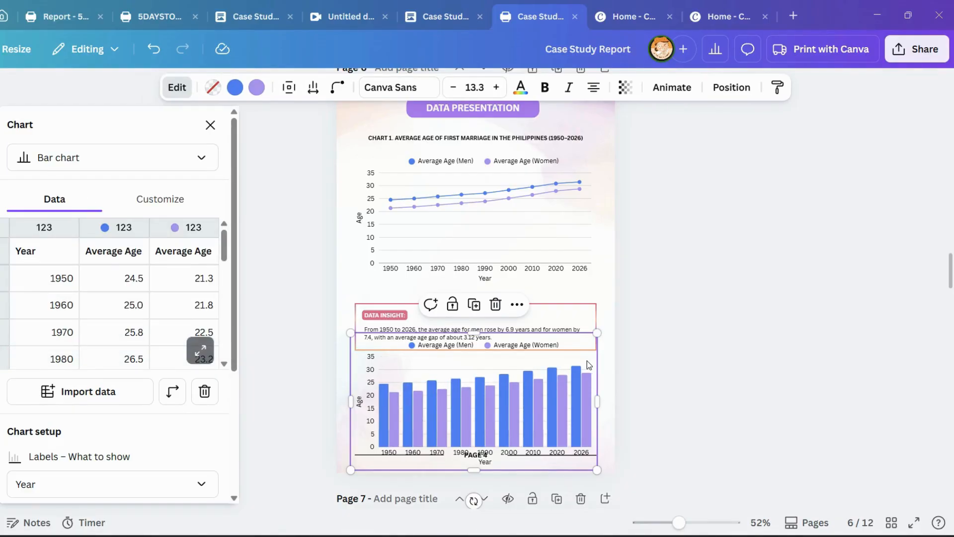
Add a blank page after page 6 and move the bar chart to its upper part.
scroll(591, 353, "down", 5)
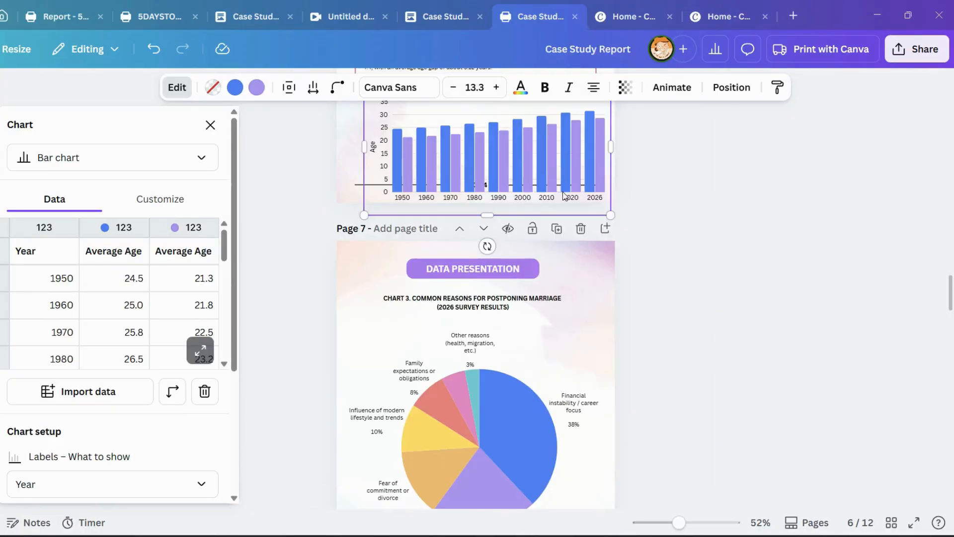
scroll(622, 209, "up", 8)
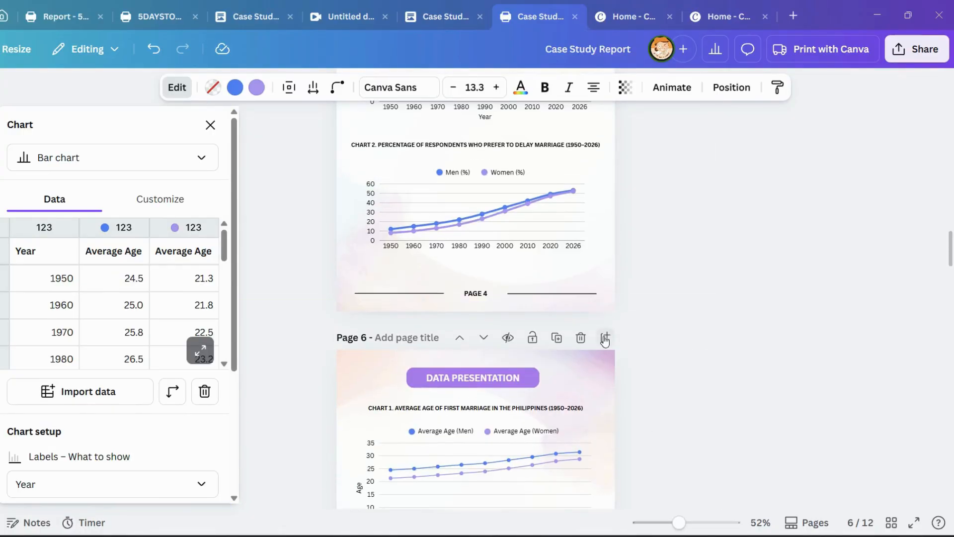
left_click(605, 338)
left_click_drag(578, 138, 564, 315)
left_click(637, 323)
Turn on data labels for the bar chart on page 7 and inspect its individual bars.
mouse_move(388, 361)
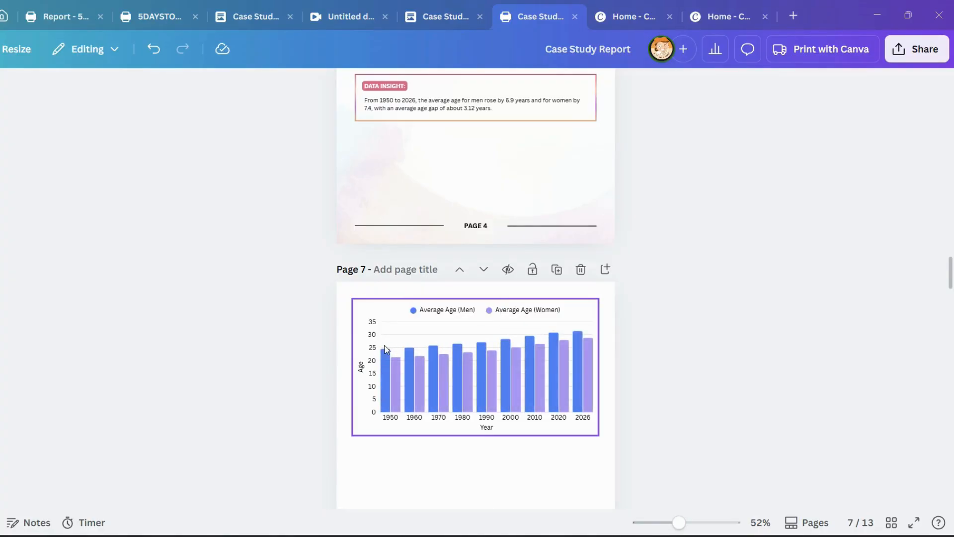
left_click(423, 478)
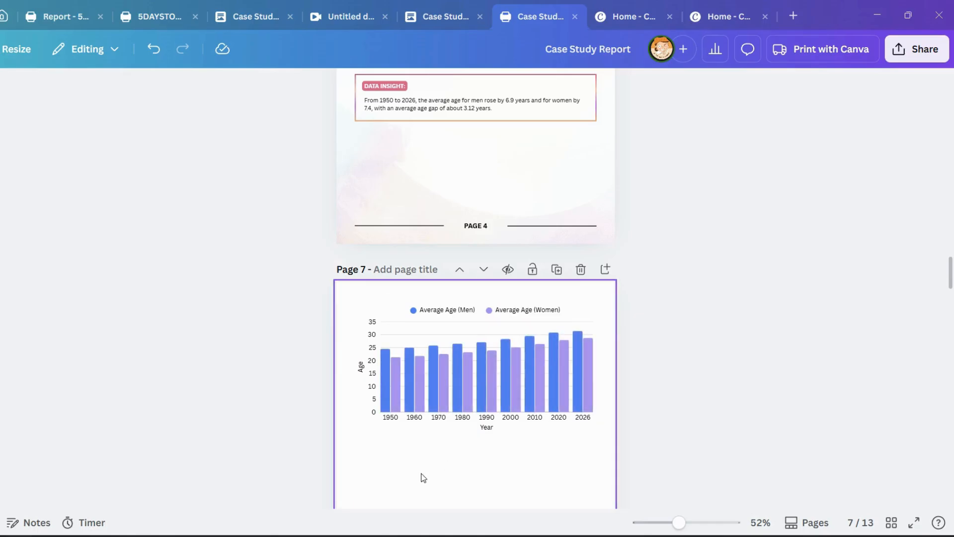
left_click(387, 395)
left_click(179, 92)
left_click(169, 201)
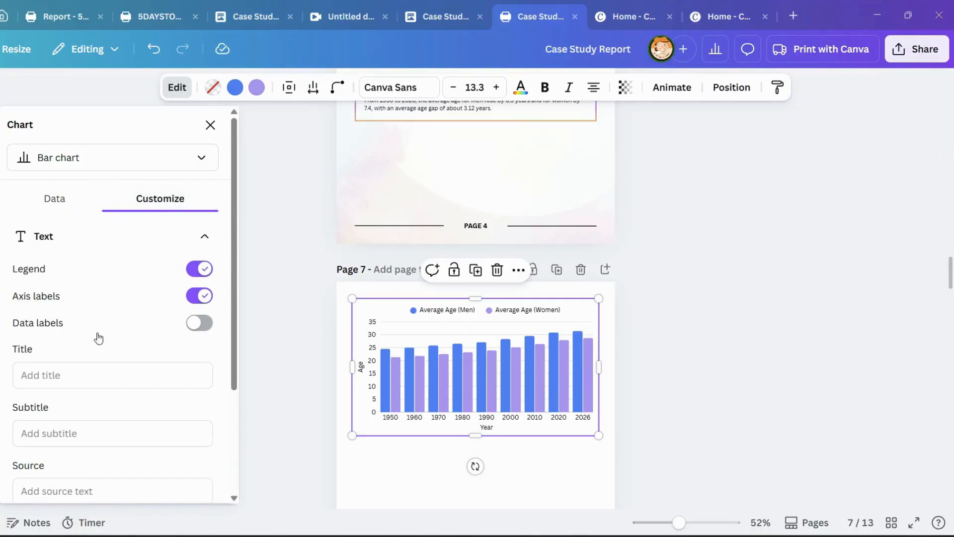
left_click(200, 322)
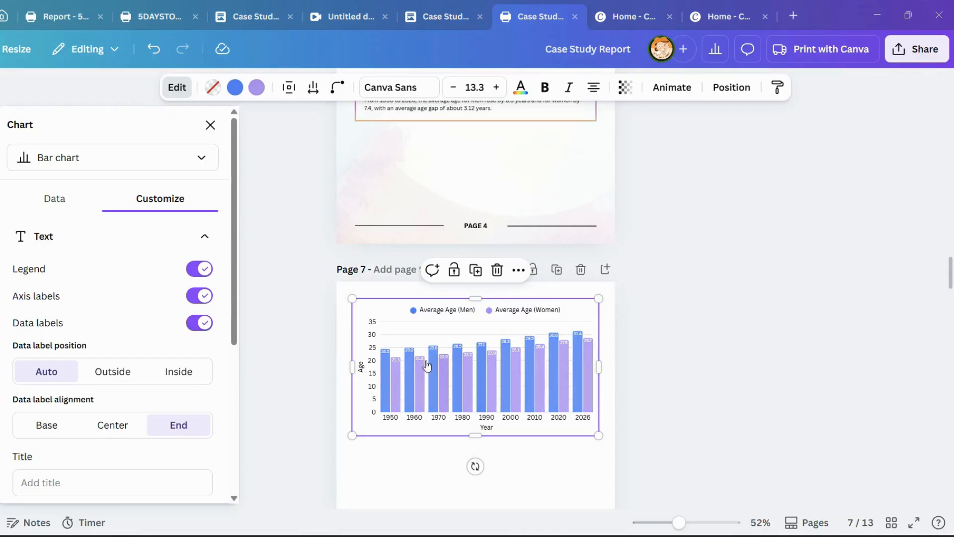
mouse_move(385, 358)
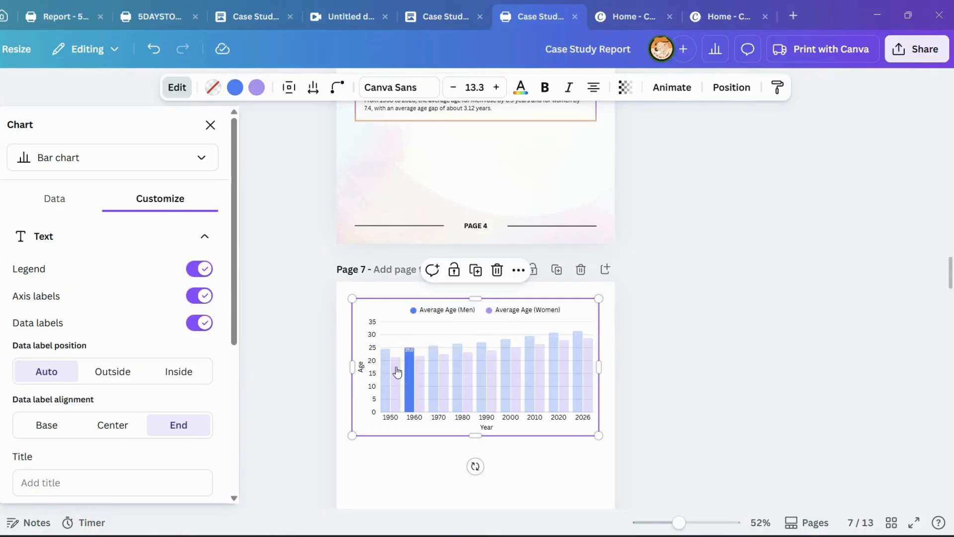
mouse_move(553, 357)
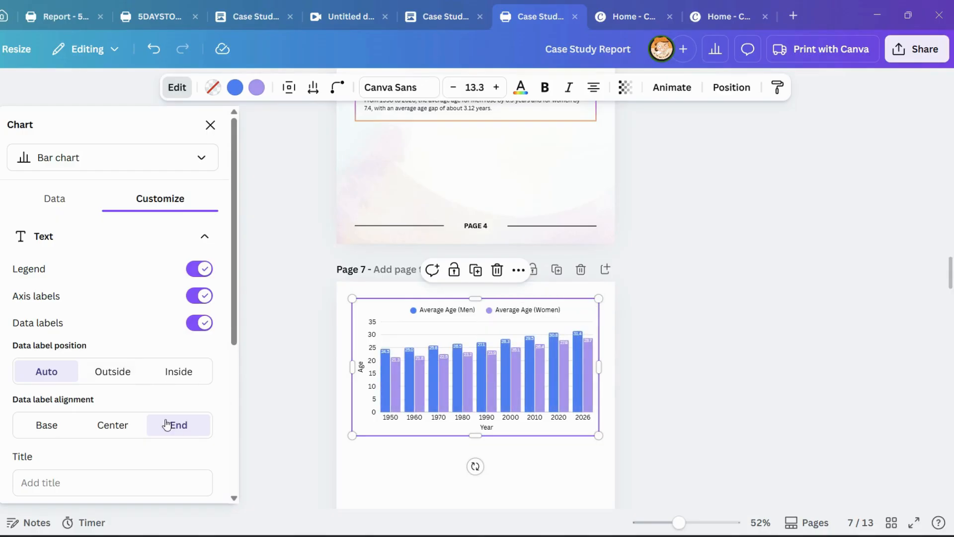
Review the report pages from the bar chart on page 7 through the pie chart and analysis to page 11.
scroll(177, 423, "down", 3)
left_click(529, 446)
scroll(720, 248, "down", 8)
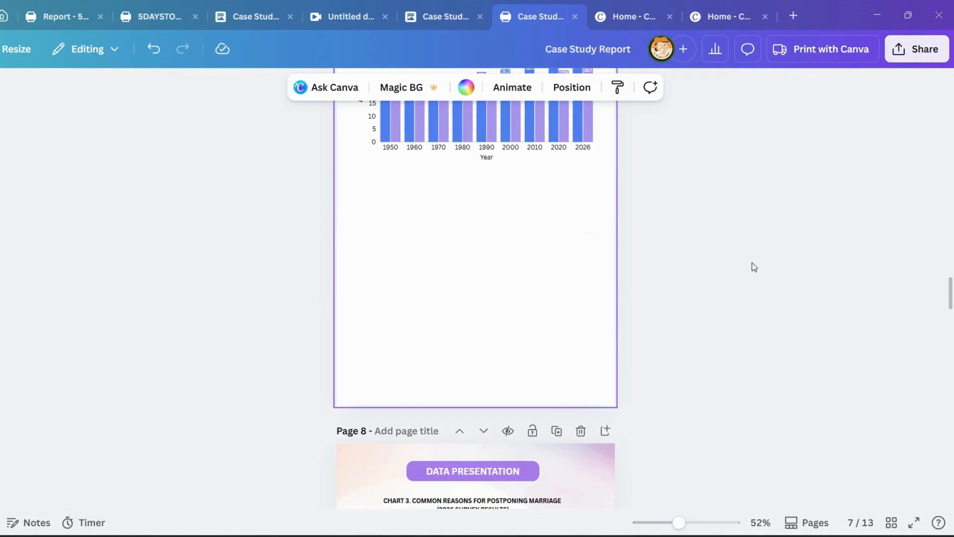
scroll(686, 193, "down", 9)
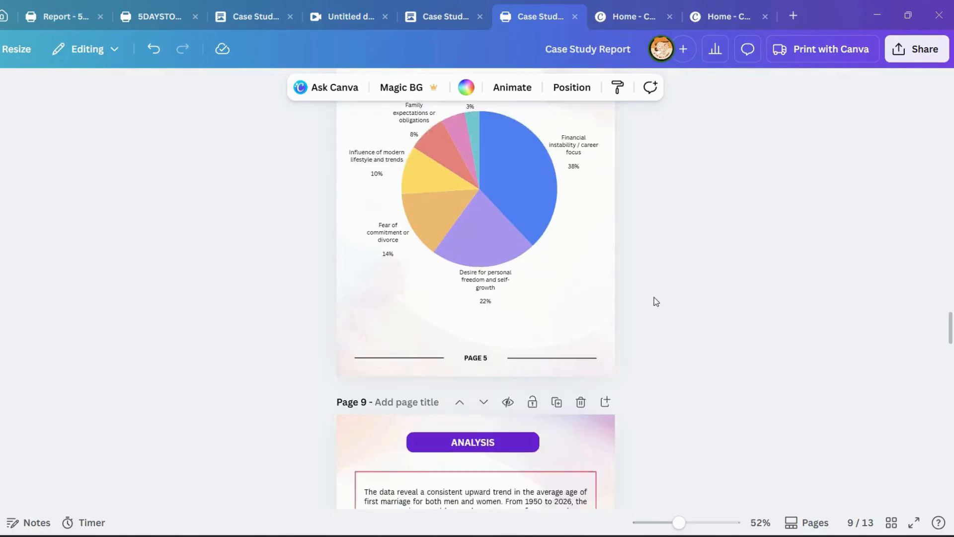
scroll(655, 302, "down", 14)
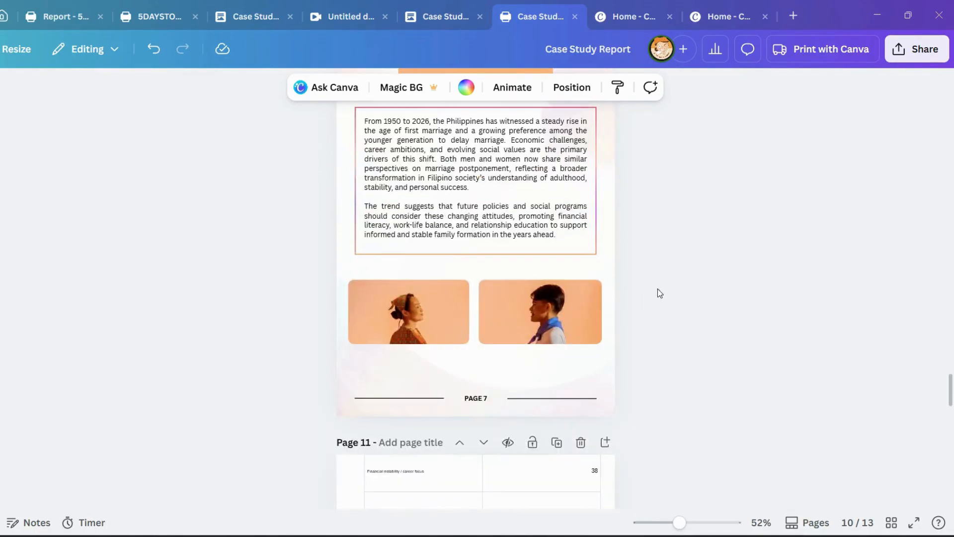
scroll(684, 297, "down", 5)
scroll(678, 291, "up", 8)
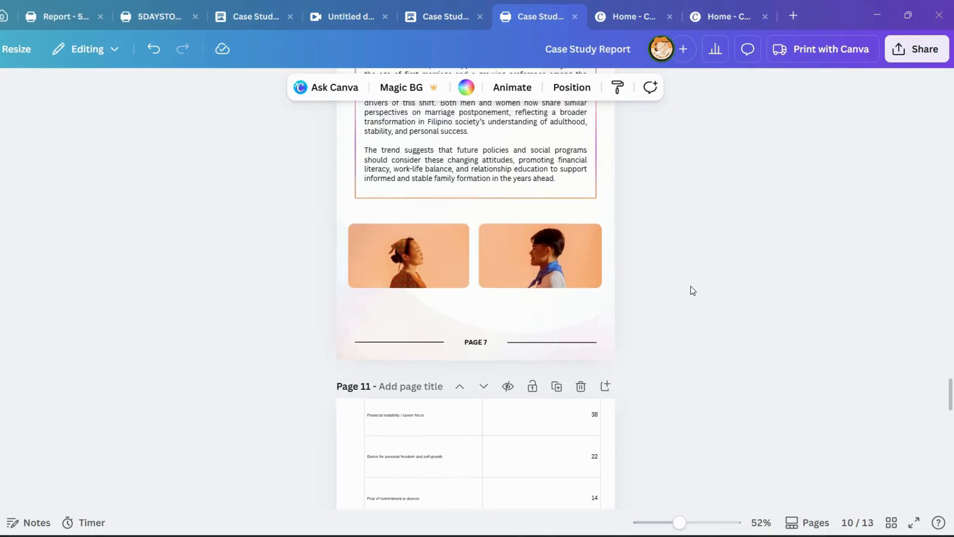
scroll(558, 241, "up", 2)
scroll(558, 183, "down", 4)
Look back through the report from the analysis page past the charts to the page before Methodology.
scroll(690, 262, "up", 6)
scroll(681, 279, "up", 6)
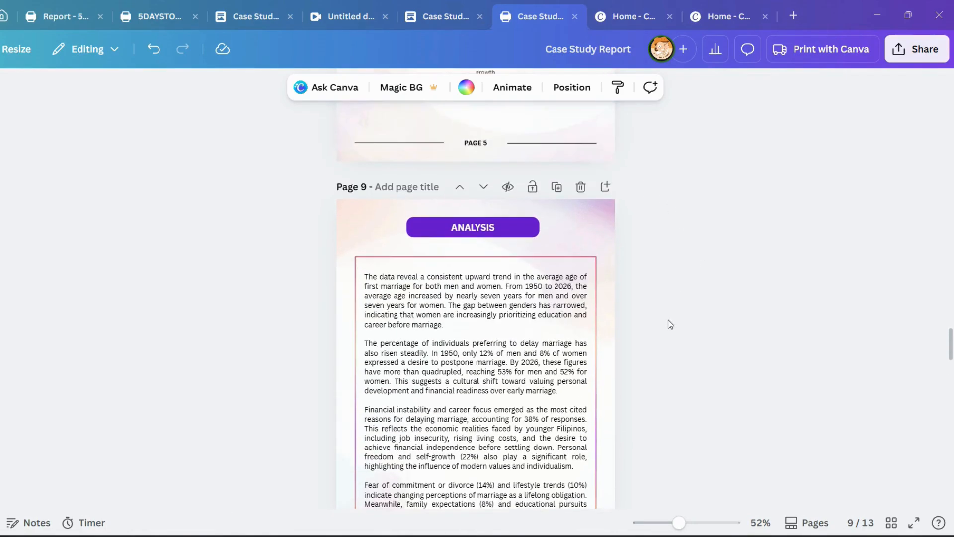
scroll(671, 324, "down", 3)
scroll(671, 323, "down", 2)
scroll(672, 324, "up", 8)
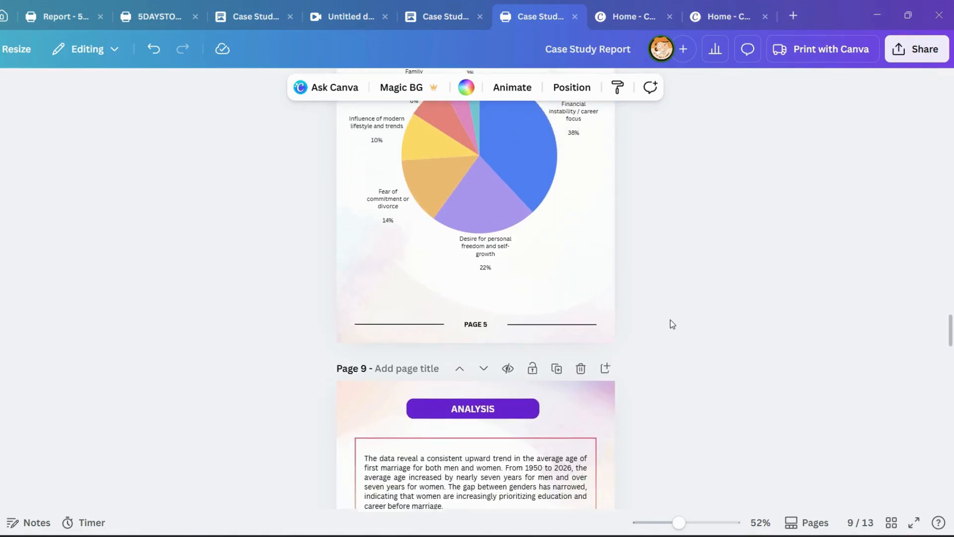
scroll(673, 327, "up", 4)
scroll(706, 339, "down", 2)
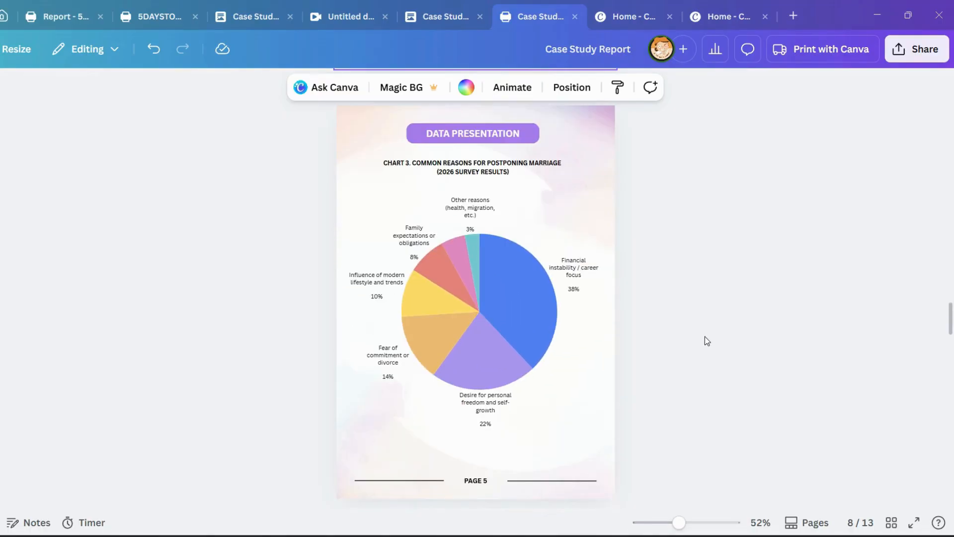
scroll(707, 341, "up", 10)
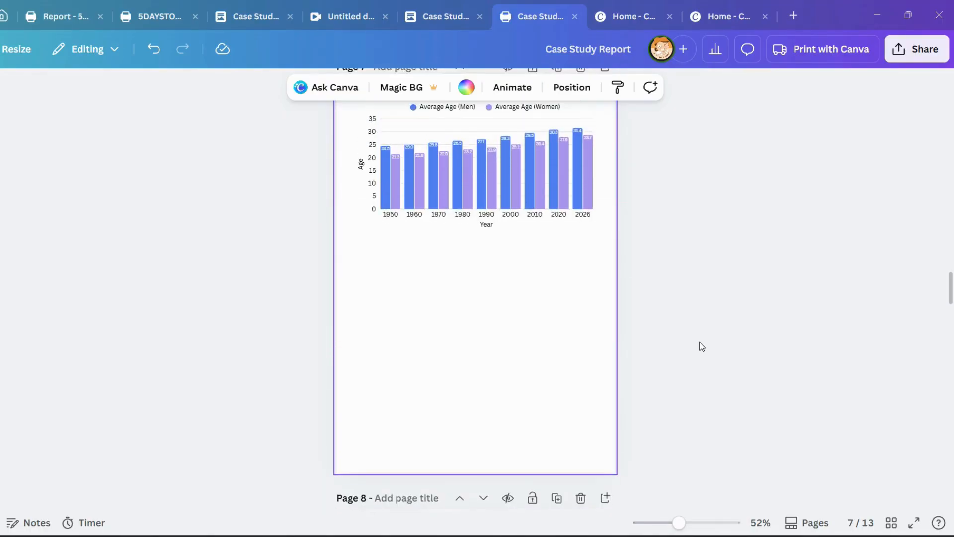
scroll(703, 342, "up", 12)
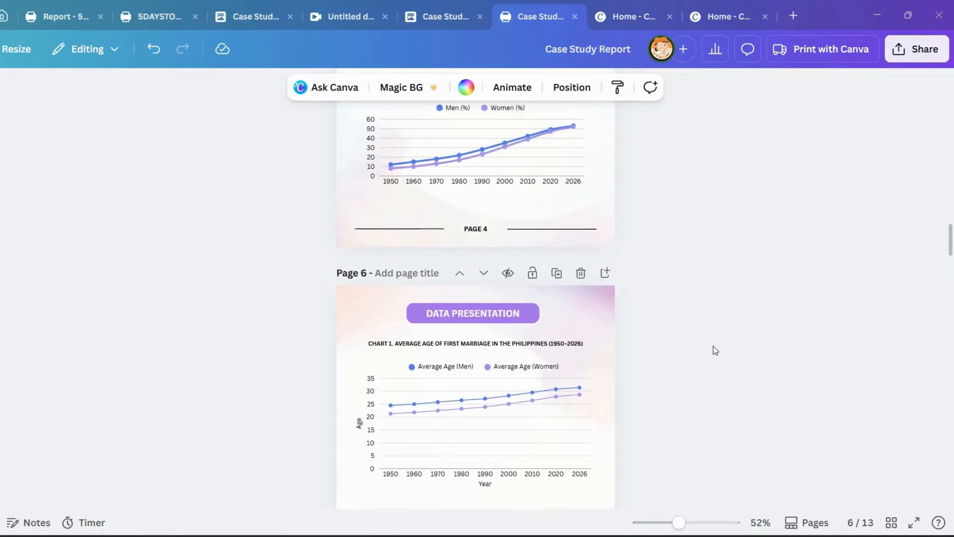
scroll(714, 344, "up", 3)
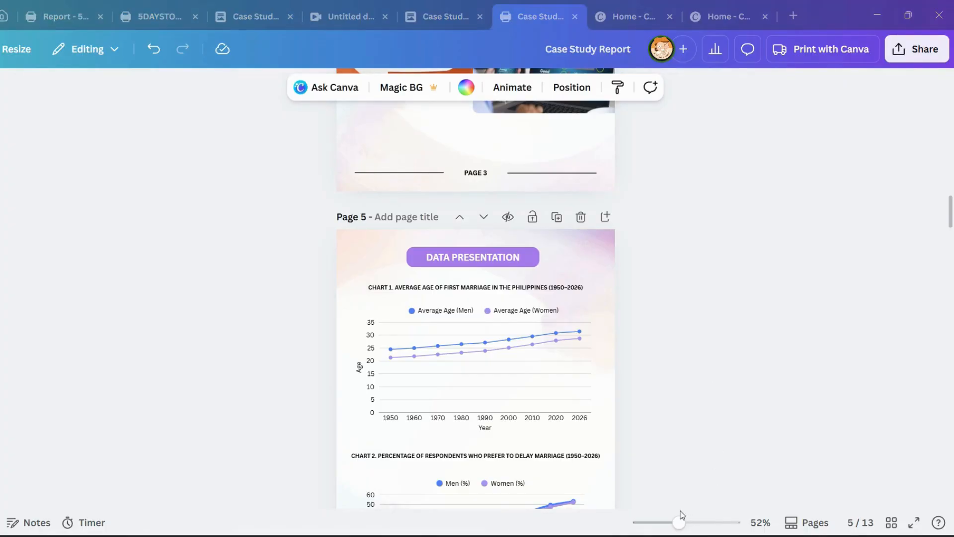
scroll(640, 337, "down", 2)
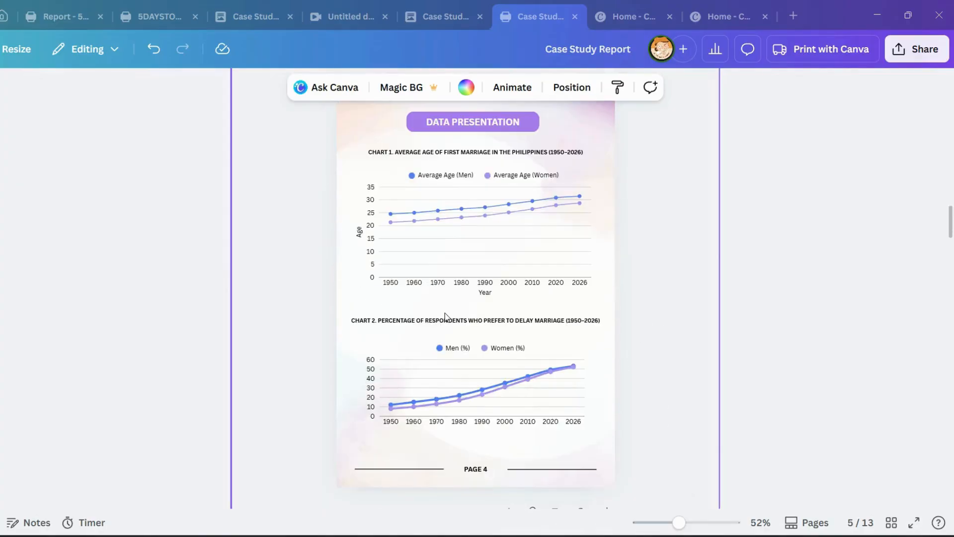
scroll(649, 211, "up", 8)
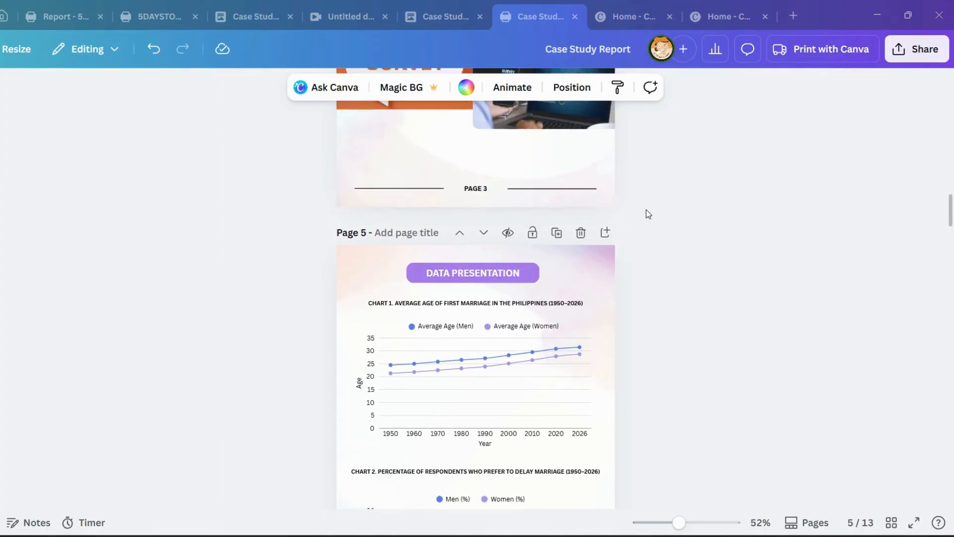
scroll(669, 237, "up", 4)
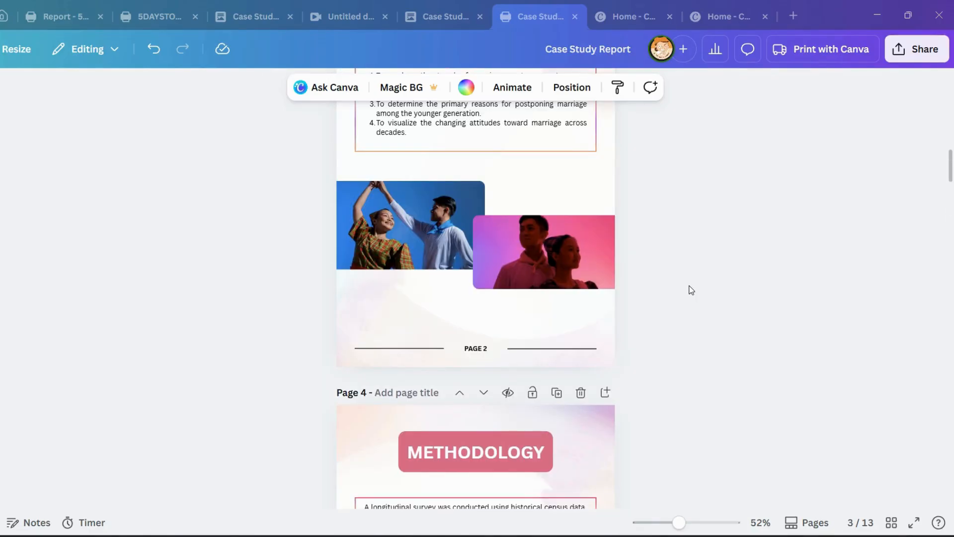
Look through the other open designs and switch to the 5DAYSTOBETTERREPORTS WITH CANVA whiteboard window.
left_click(52, 20)
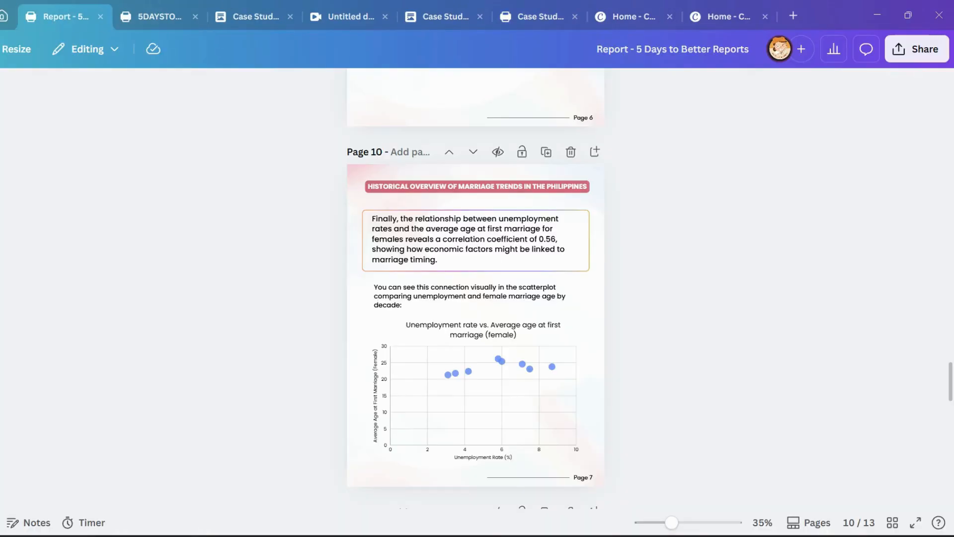
left_click(168, 17)
left_click(248, 19)
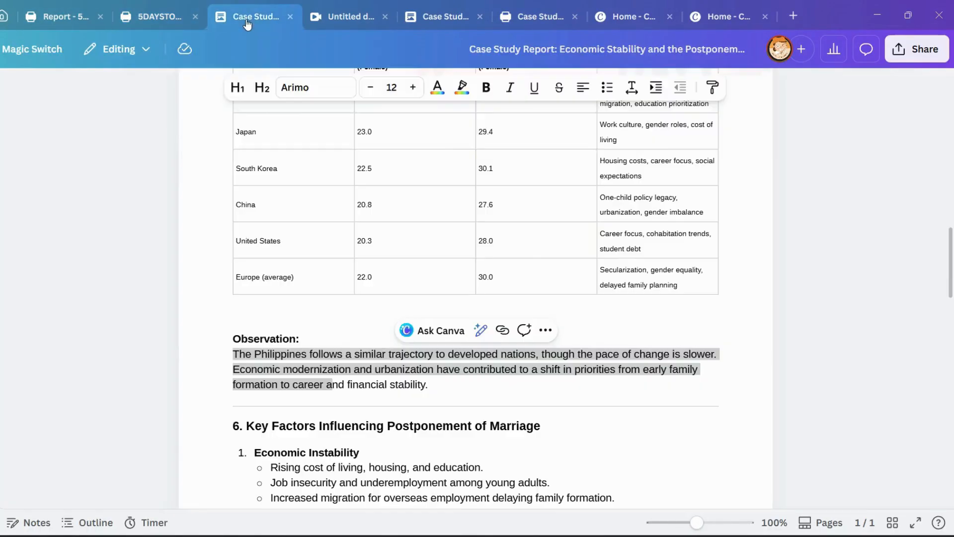
left_click(321, 20)
left_click(419, 19)
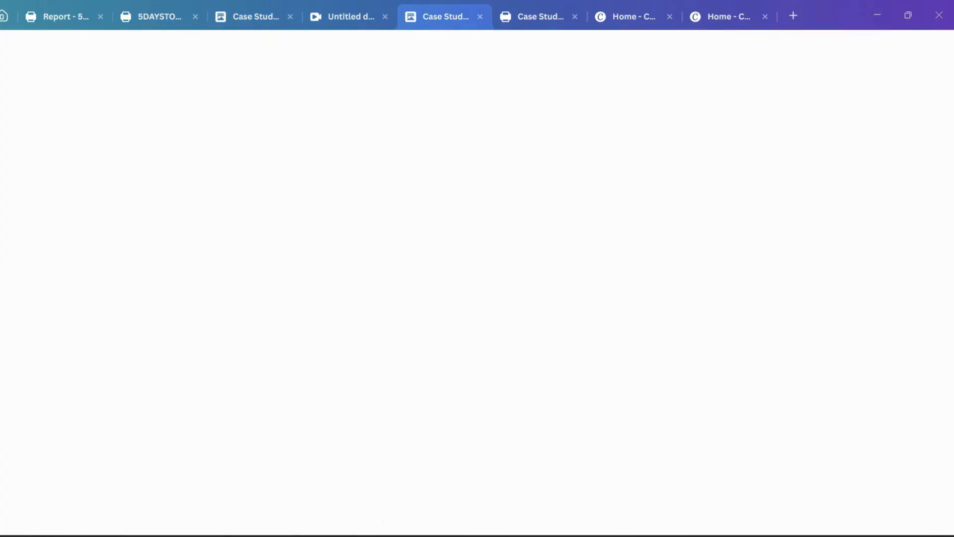
mouse_move(364, 527)
left_click(447, 491)
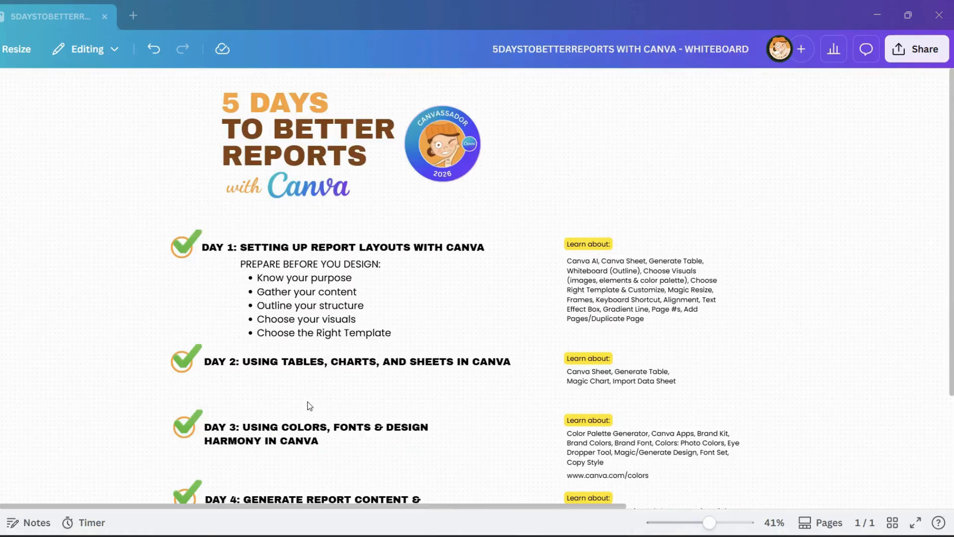
Place a copy of the Day 4 green check mark on the circle beside Day 5: Application & Final Touches.
scroll(388, 385, "down", 2)
scroll(388, 386, "down", 2)
left_click(190, 356)
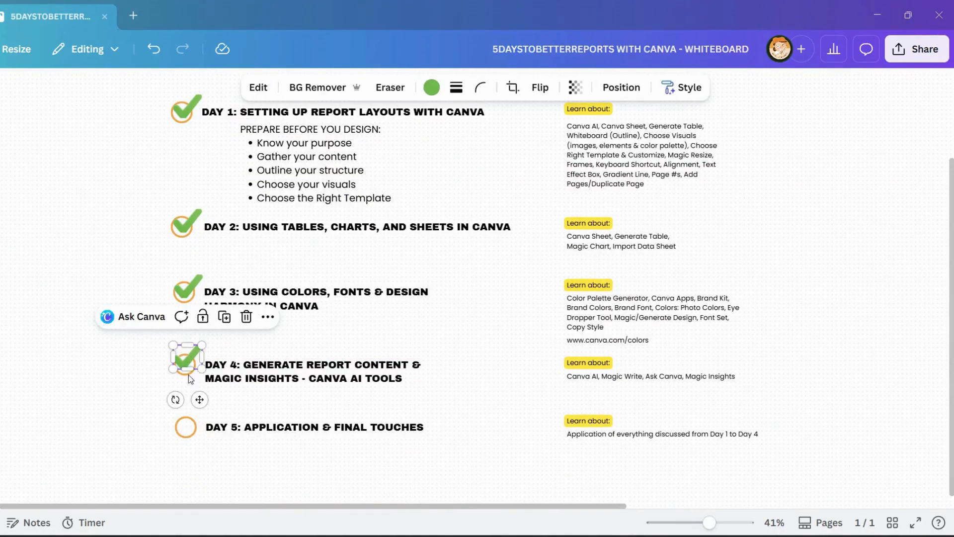
key("ctrl+v")
left_click(297, 408)
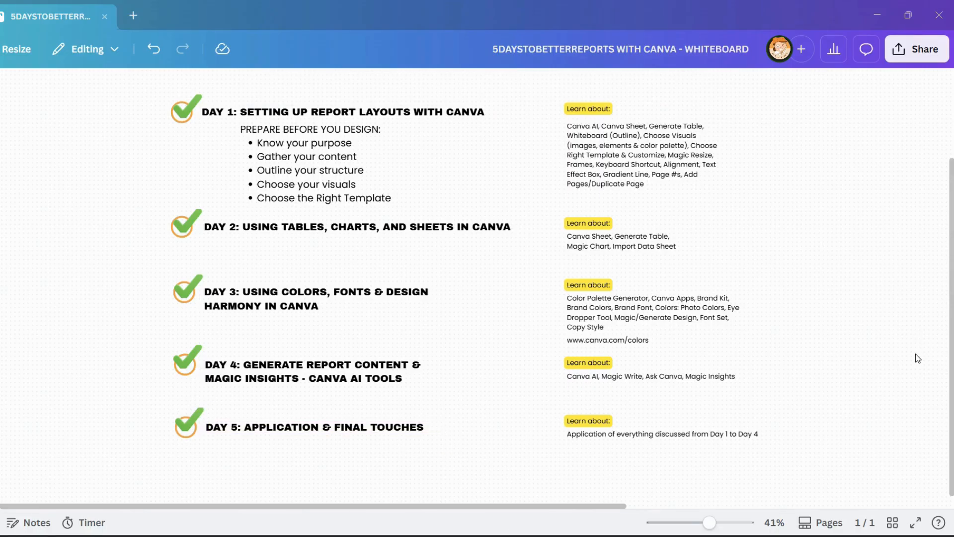
Look over the checked-off five-day outline and preview the open Case Study Report window.
scroll(918, 358, "up", 4)
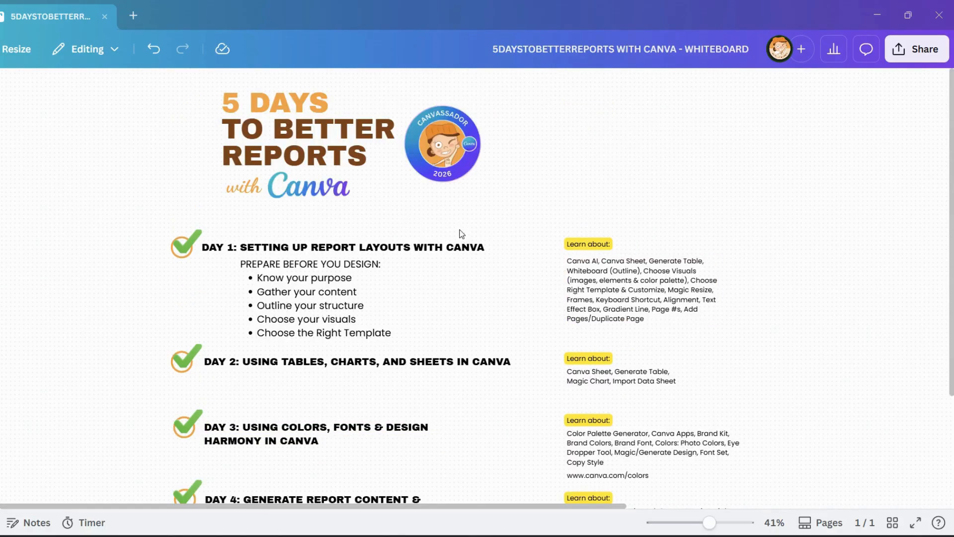
scroll(458, 235, "down", 4)
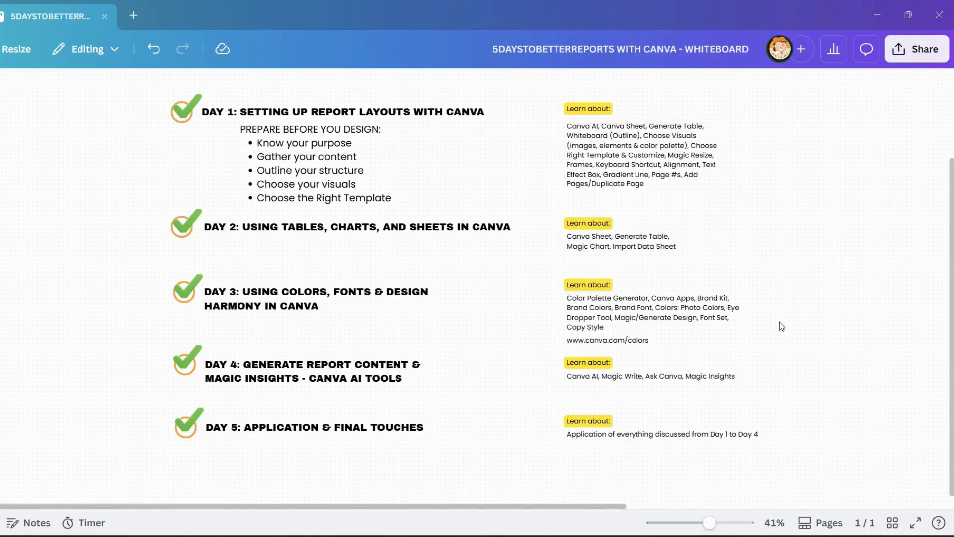
scroll(781, 328, "up", 2)
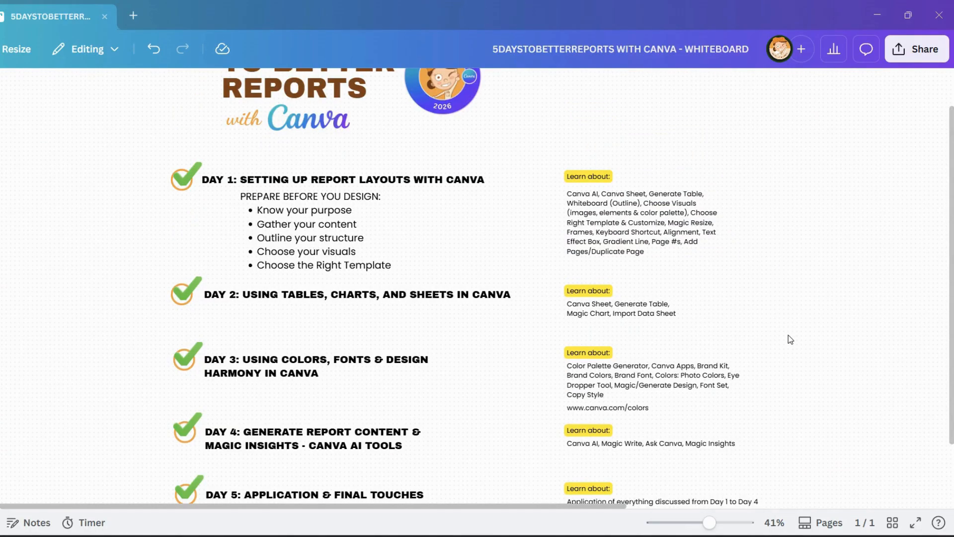
scroll(789, 336, "down", 2)
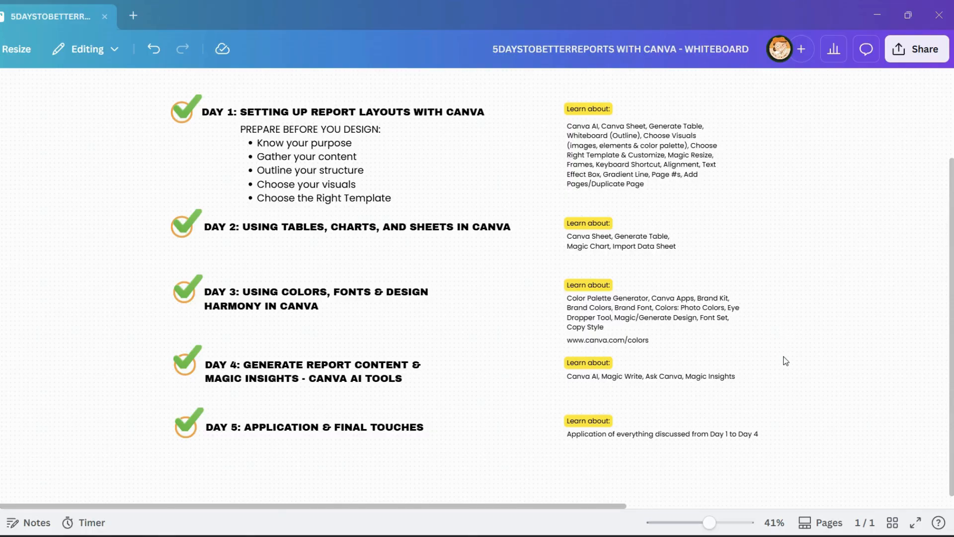
scroll(785, 361, "up", 2)
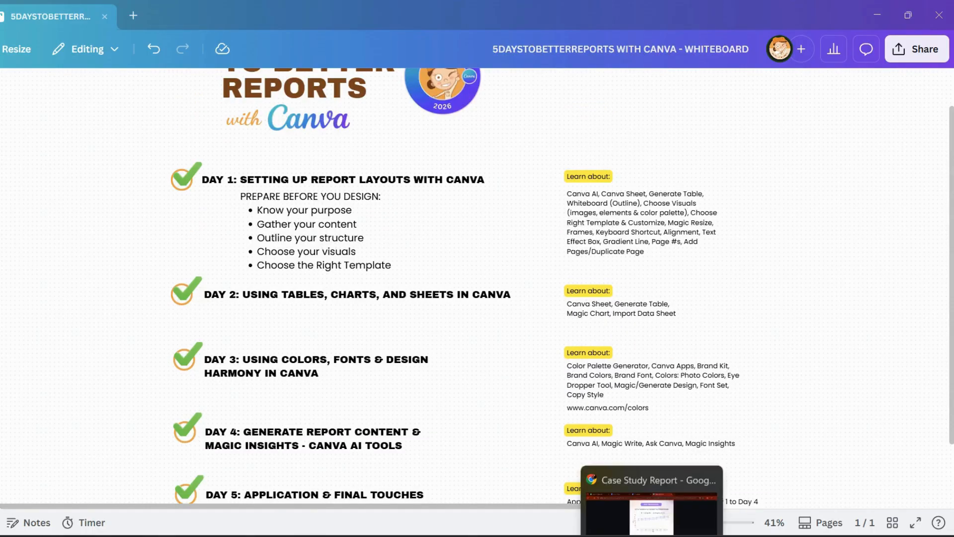
left_click(653, 536)
left_click(652, 535)
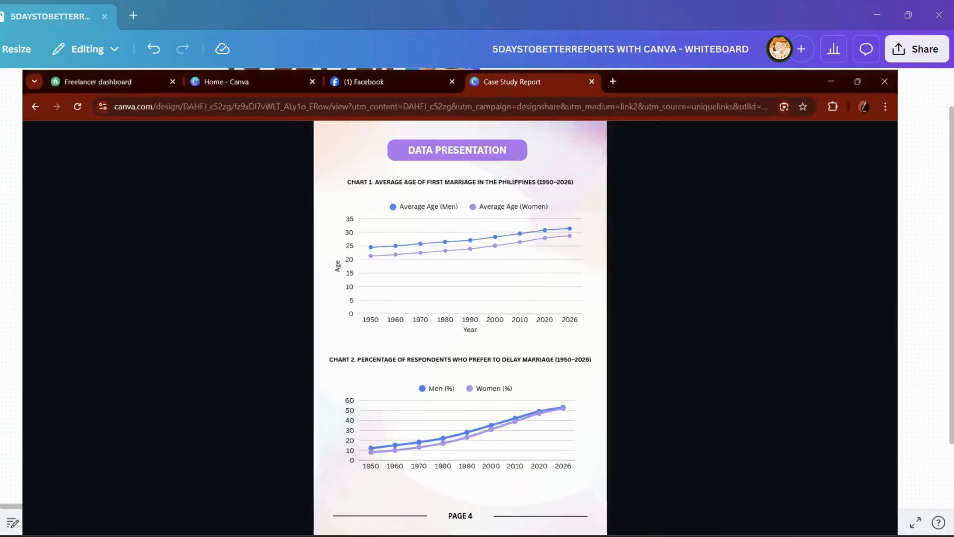
Review the Day 1 to Day 5 topics and their Learn about notes on the whiteboard, ending at the course title.
scroll(472, 276, "down", 2)
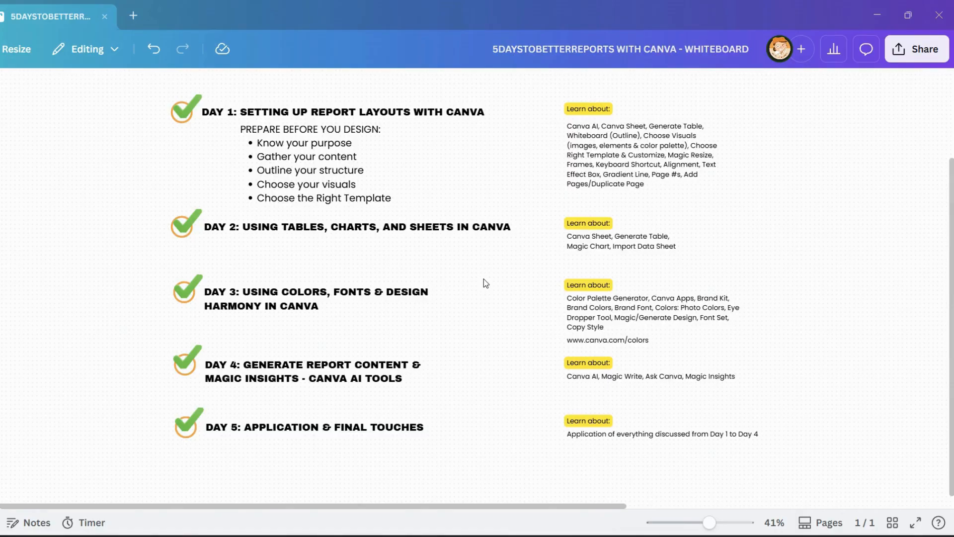
scroll(483, 277, "up", 2)
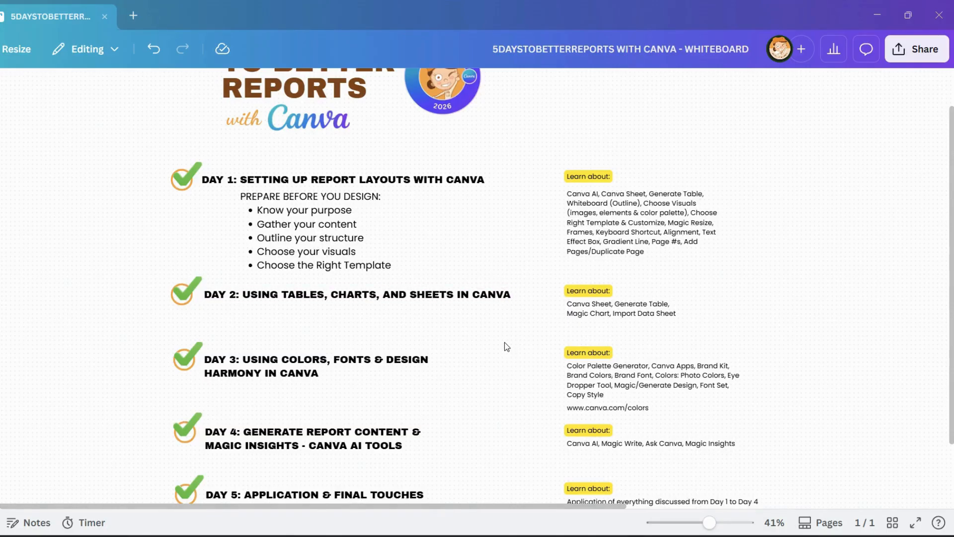
scroll(505, 342, "down", 2)
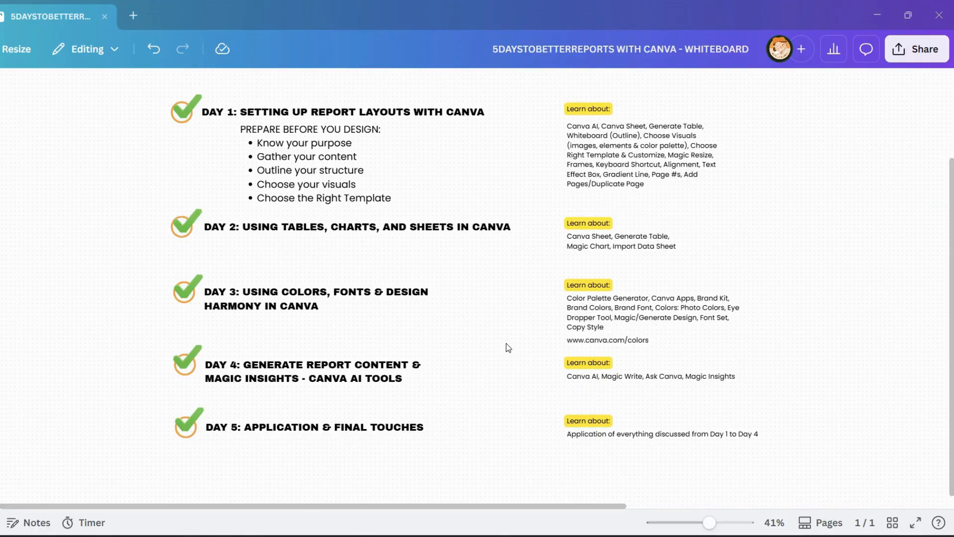
scroll(512, 345, "down", 2)
scroll(512, 346, "up", 2)
scroll(727, 326, "up", 2)
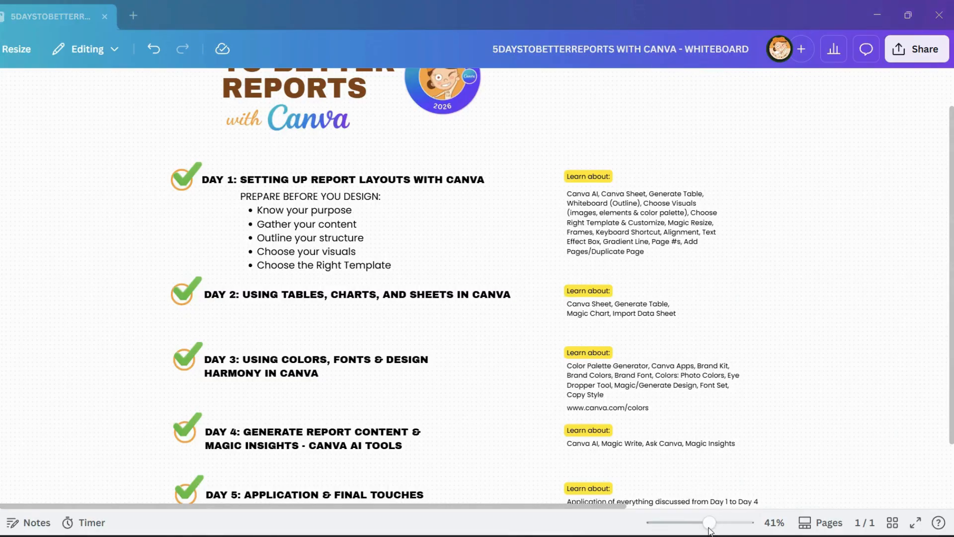
scroll(550, 395, "down", 2)
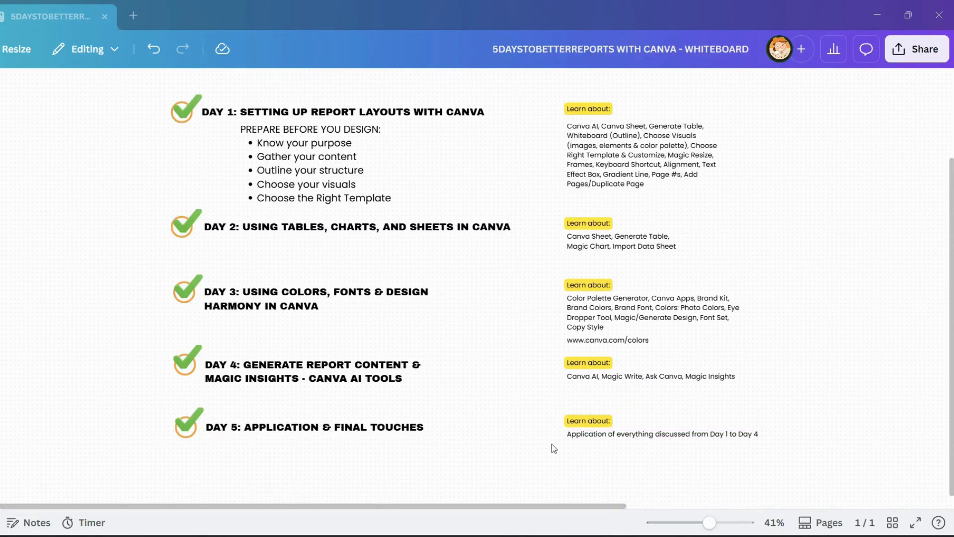
scroll(512, 427, "down", 2)
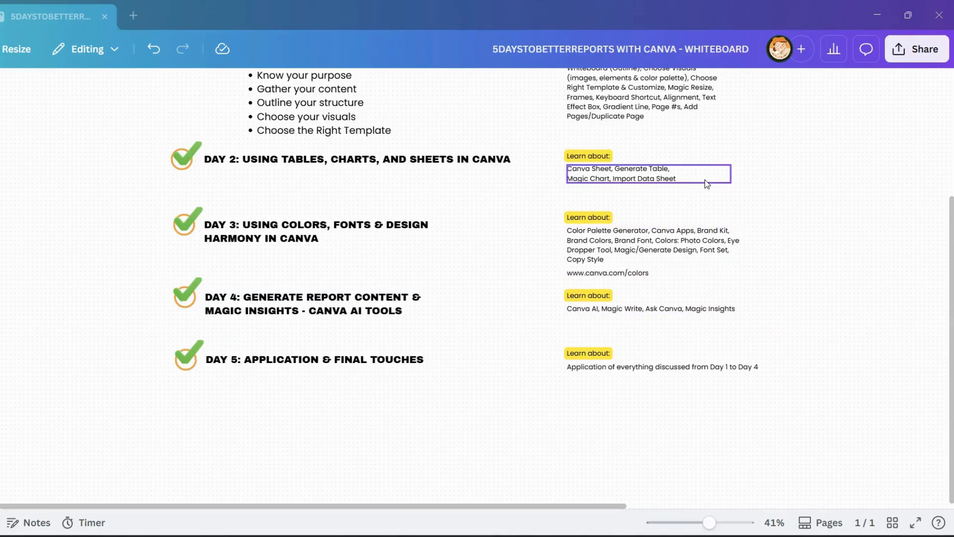
scroll(475, 322, "up", 4)
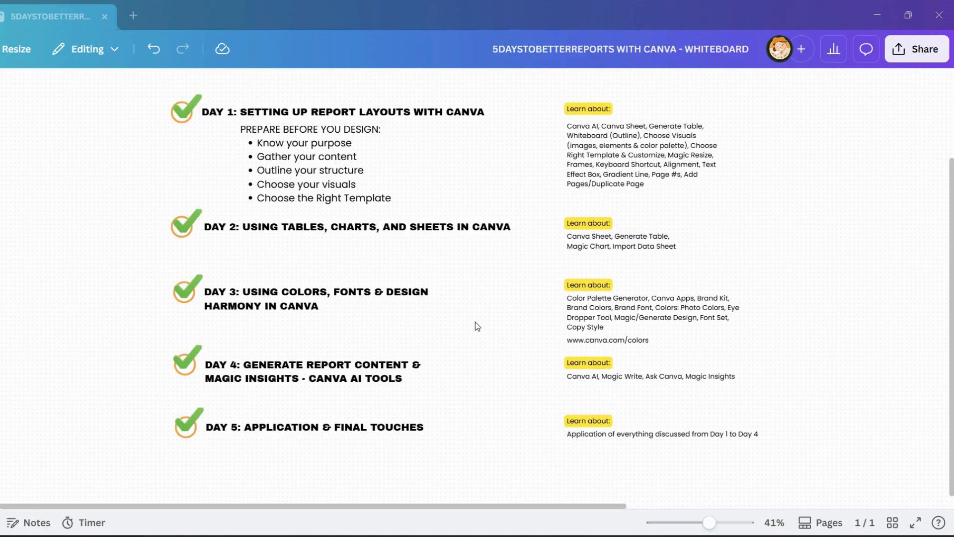
scroll(481, 330, "down", 2)
scroll(527, 339, "up", 2)
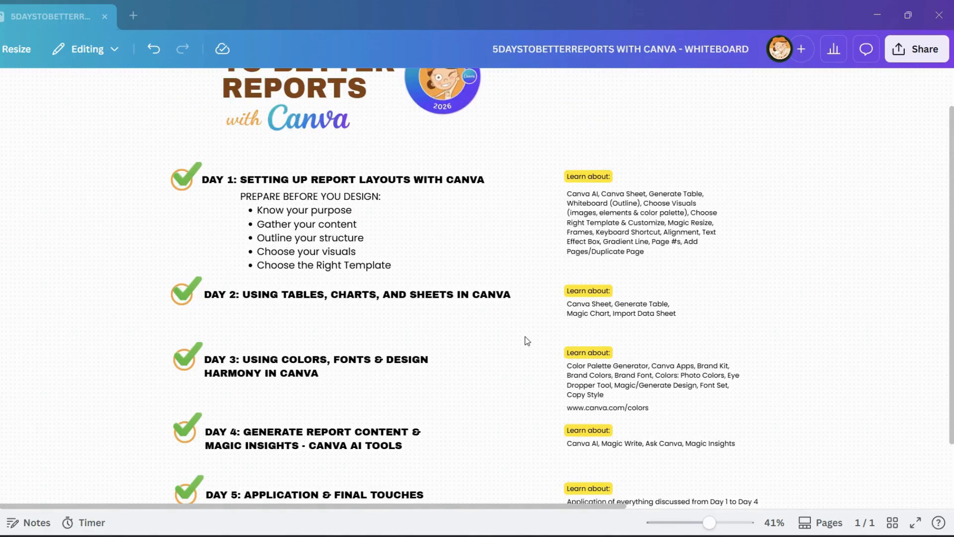
scroll(529, 342, "up", 2)
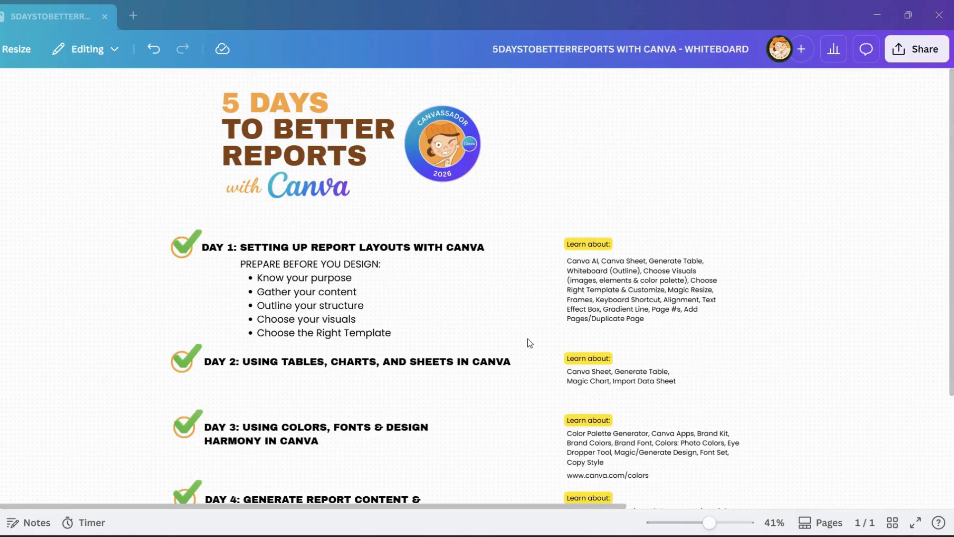